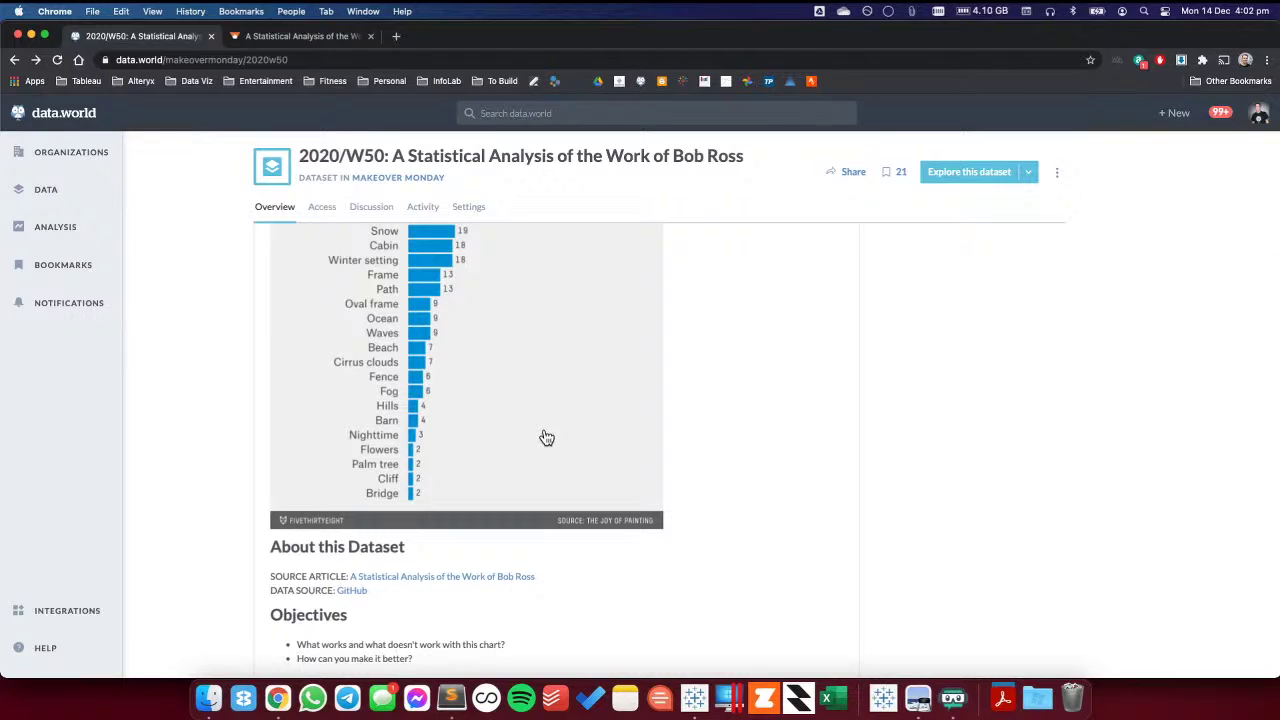
- Review the Bob Ross dataset page, examining the original bar chart and the preview of elements-by-episode.csv
{"action": "scroll", "coordinate": [546, 438], "scroll_direction": "down", "scroll_amount": 8}
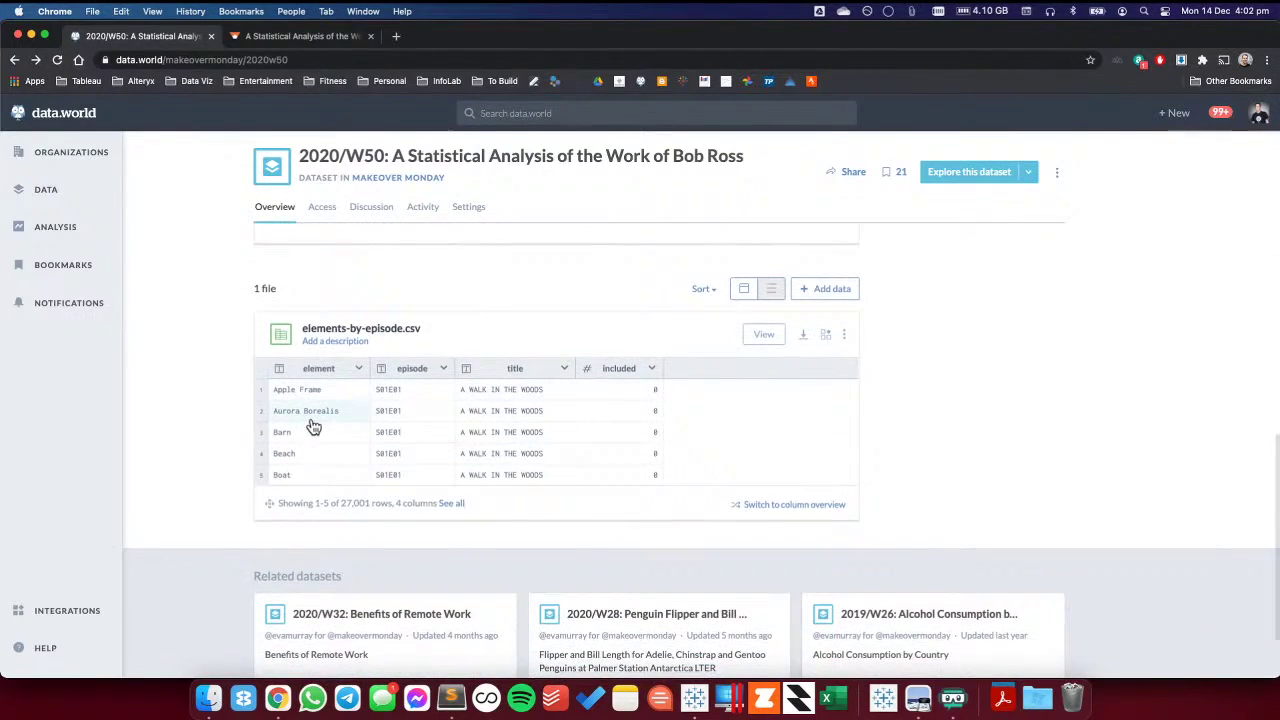
{"action": "scroll", "coordinate": [312, 425], "scroll_direction": "up", "scroll_amount": 8}
{"action": "scroll", "coordinate": [330, 430], "scroll_direction": "down", "scroll_amount": 8}
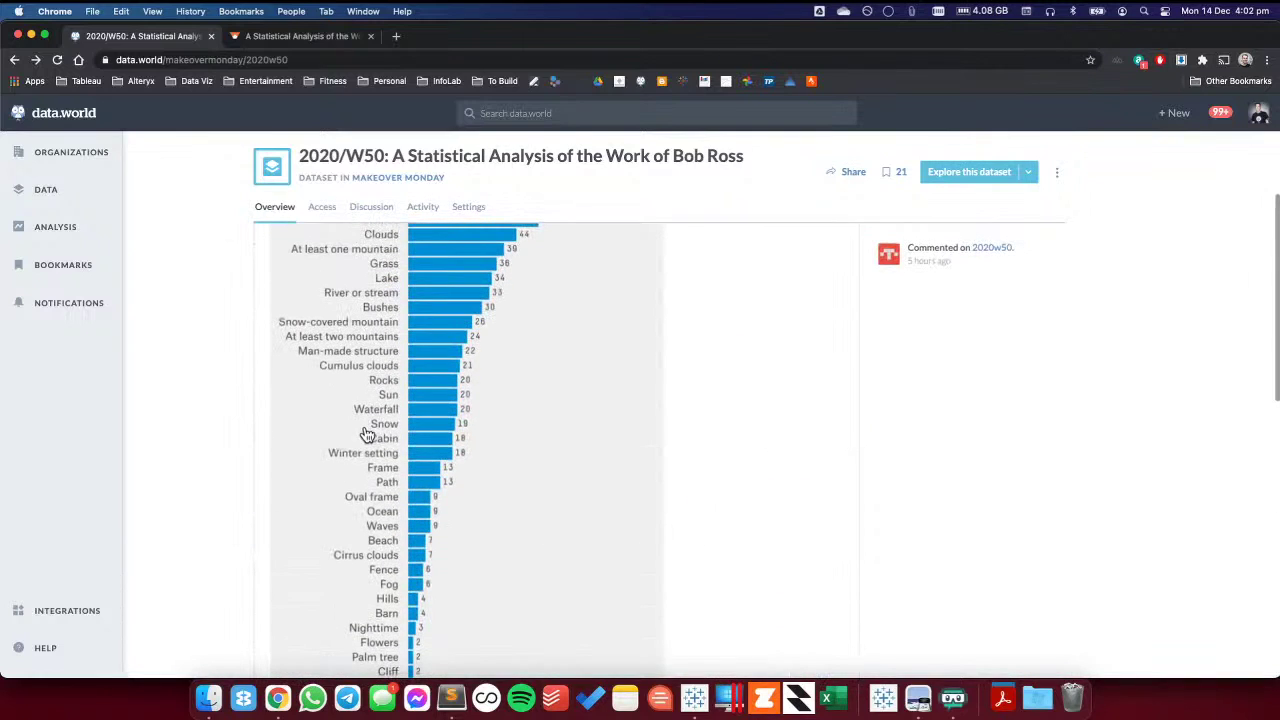
{"action": "scroll", "coordinate": [367, 435], "scroll_direction": "down", "scroll_amount": 1}
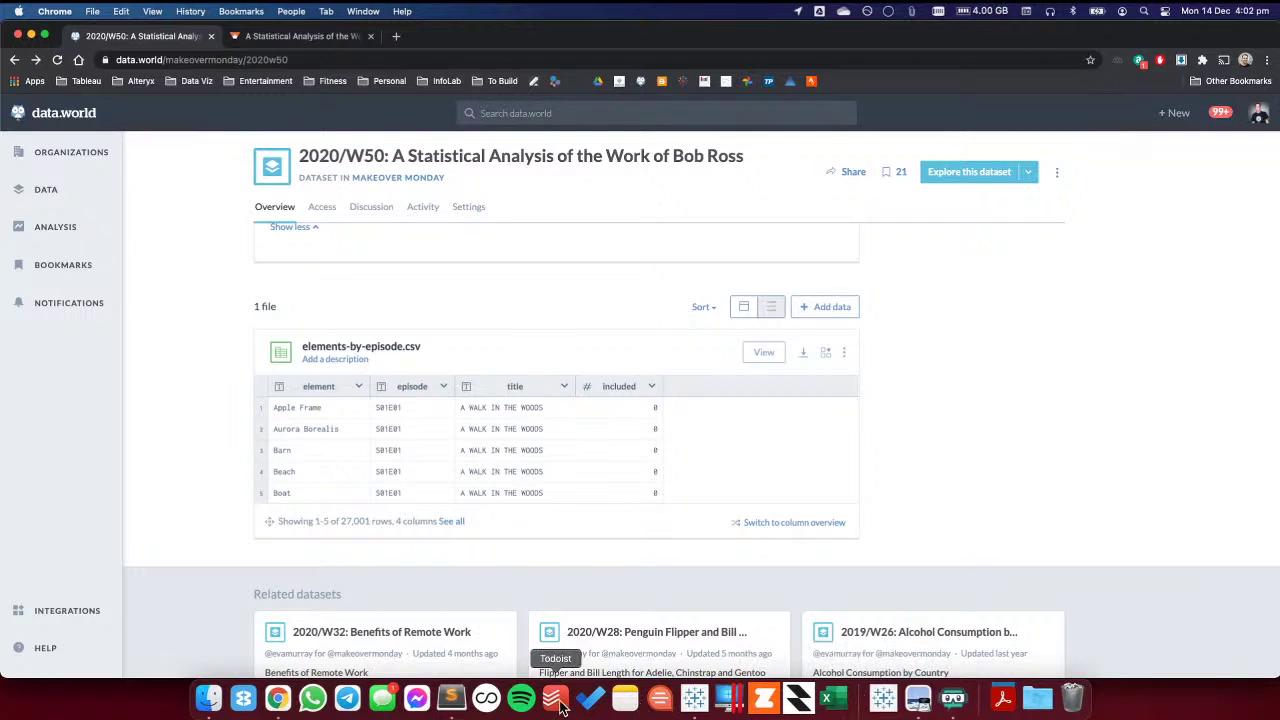
- Read the FiveThirtyEight source article, examining how the episodes were coded and the chart of the percentage of paintings containing each element
{"action": "left_click", "coordinate": [292, 37]}
{"action": "scroll", "coordinate": [568, 410], "scroll_direction": "up", "scroll_amount": 10}
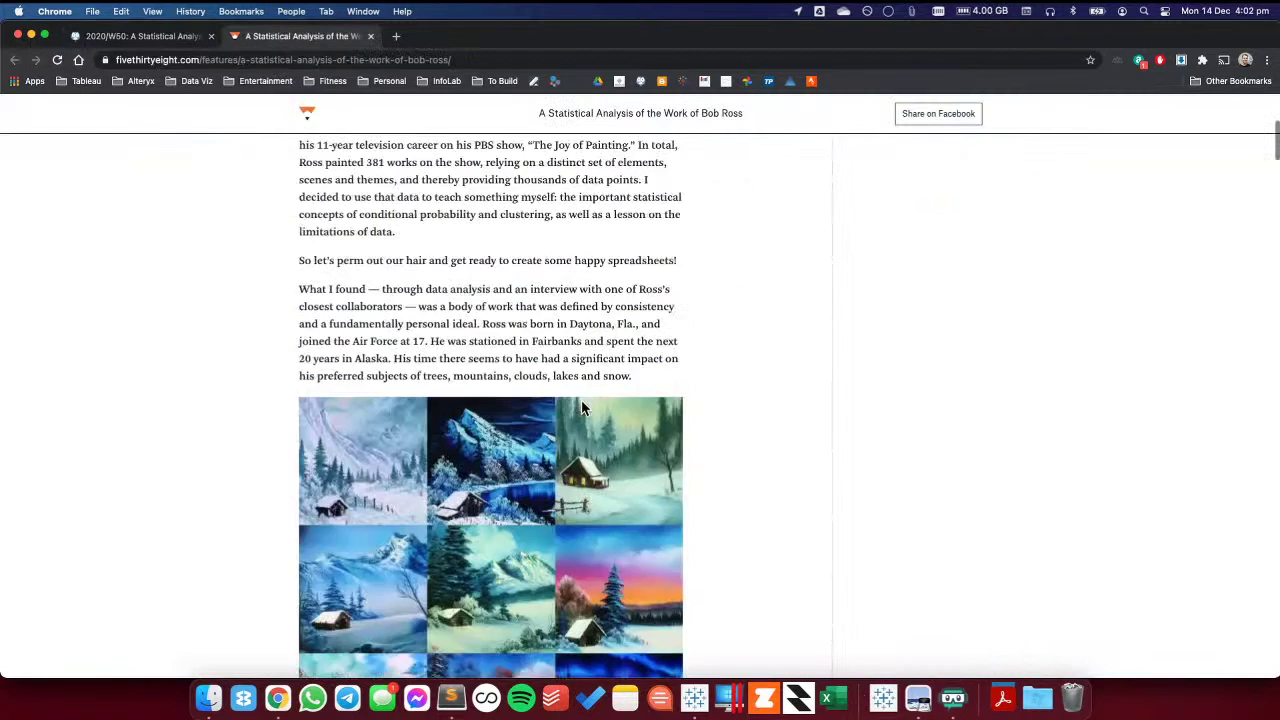
{"action": "scroll", "coordinate": [583, 408], "scroll_direction": "down", "scroll_amount": 5}
{"action": "scroll", "coordinate": [583, 408], "scroll_direction": "down", "scroll_amount": 4}
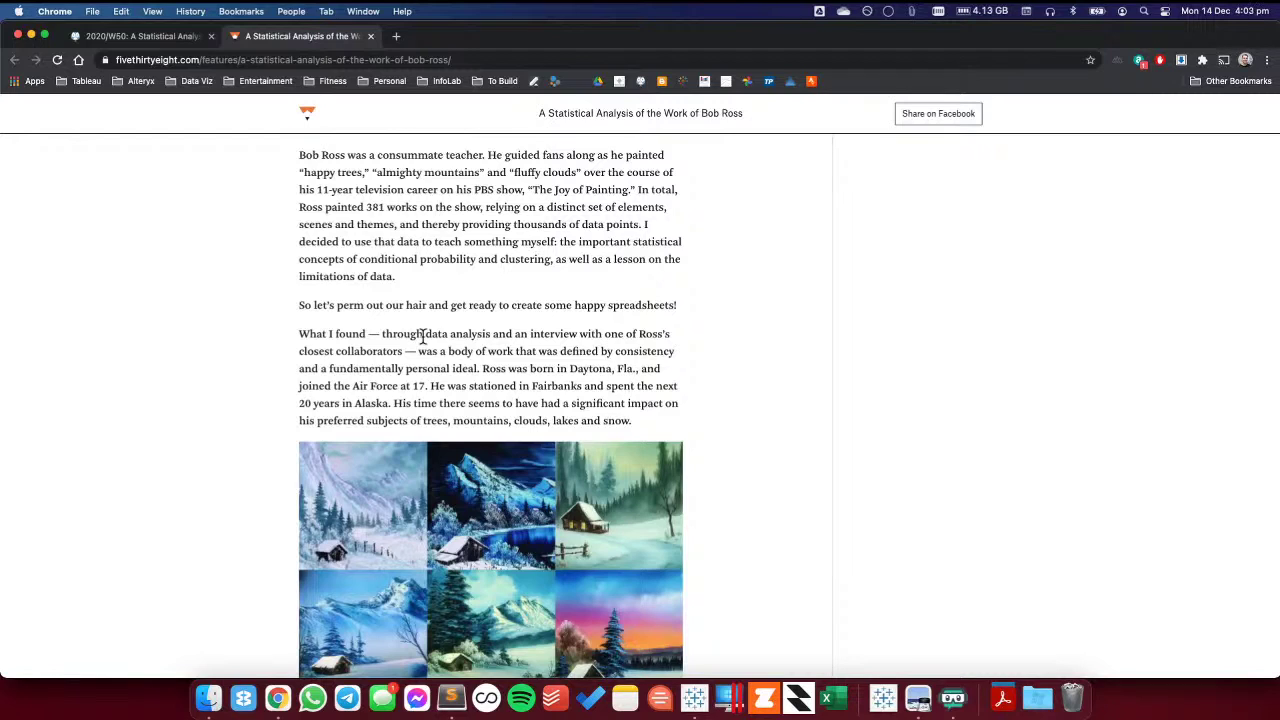
{"action": "scroll", "coordinate": [423, 336], "scroll_direction": "down", "scroll_amount": 10}
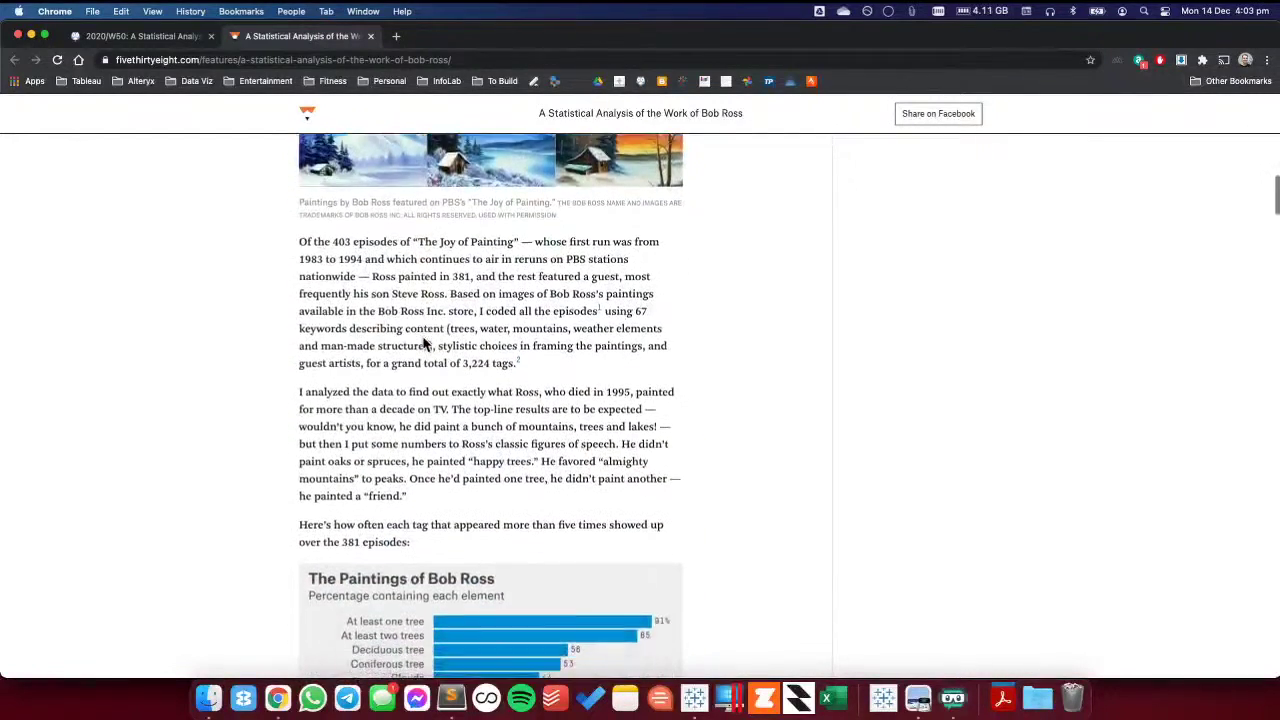
{"action": "scroll", "coordinate": [423, 343], "scroll_direction": "down", "scroll_amount": 2}
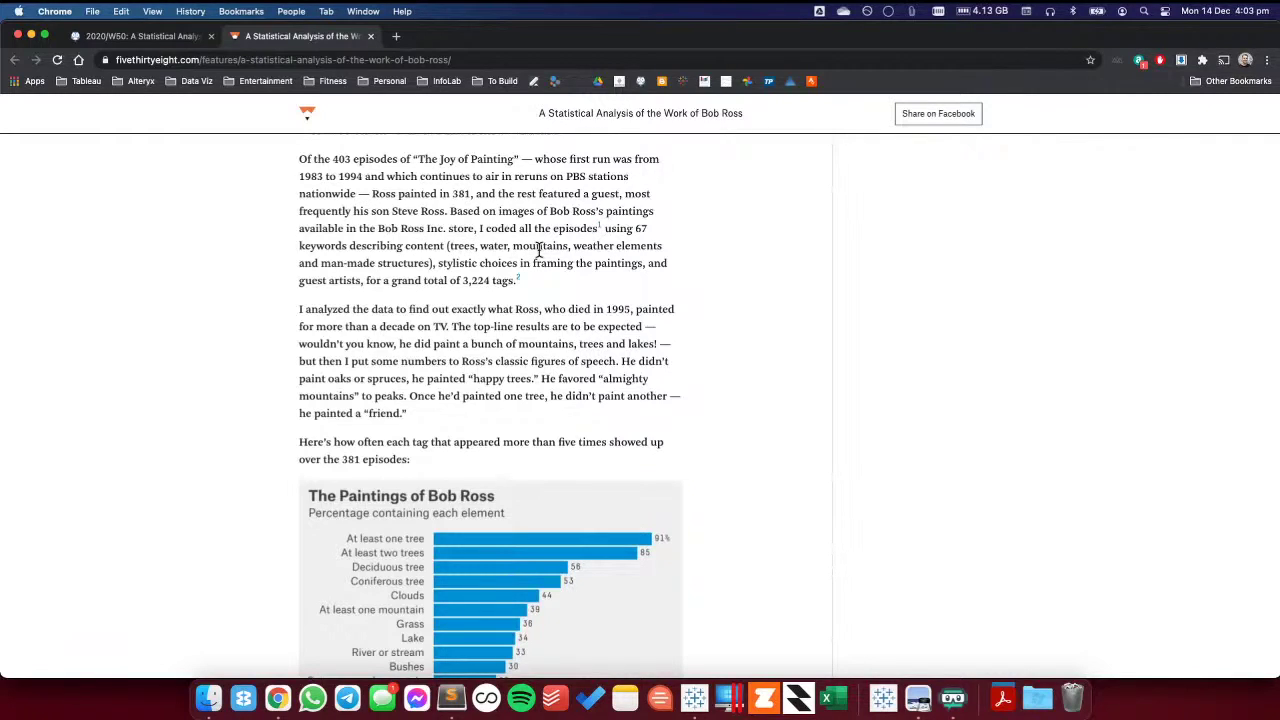
{"action": "scroll", "coordinate": [538, 250], "scroll_direction": "down", "scroll_amount": 3}
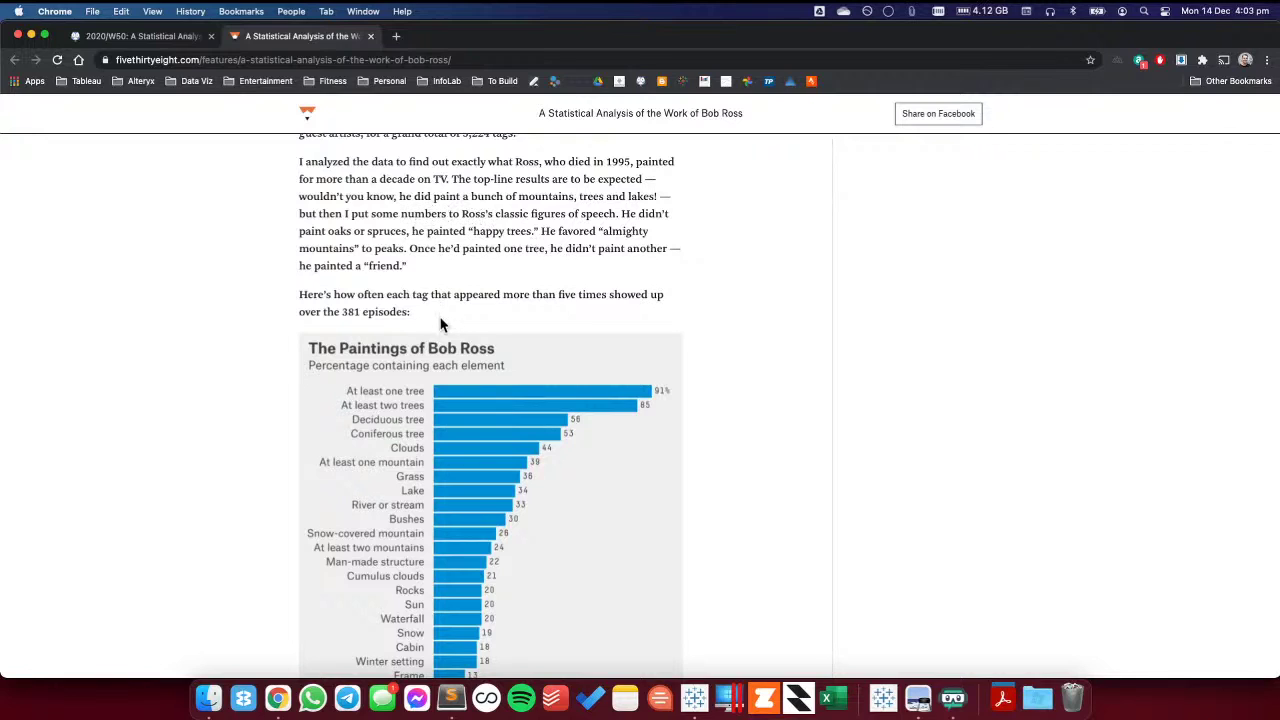
{"action": "scroll", "coordinate": [441, 320], "scroll_direction": "down", "scroll_amount": 15}
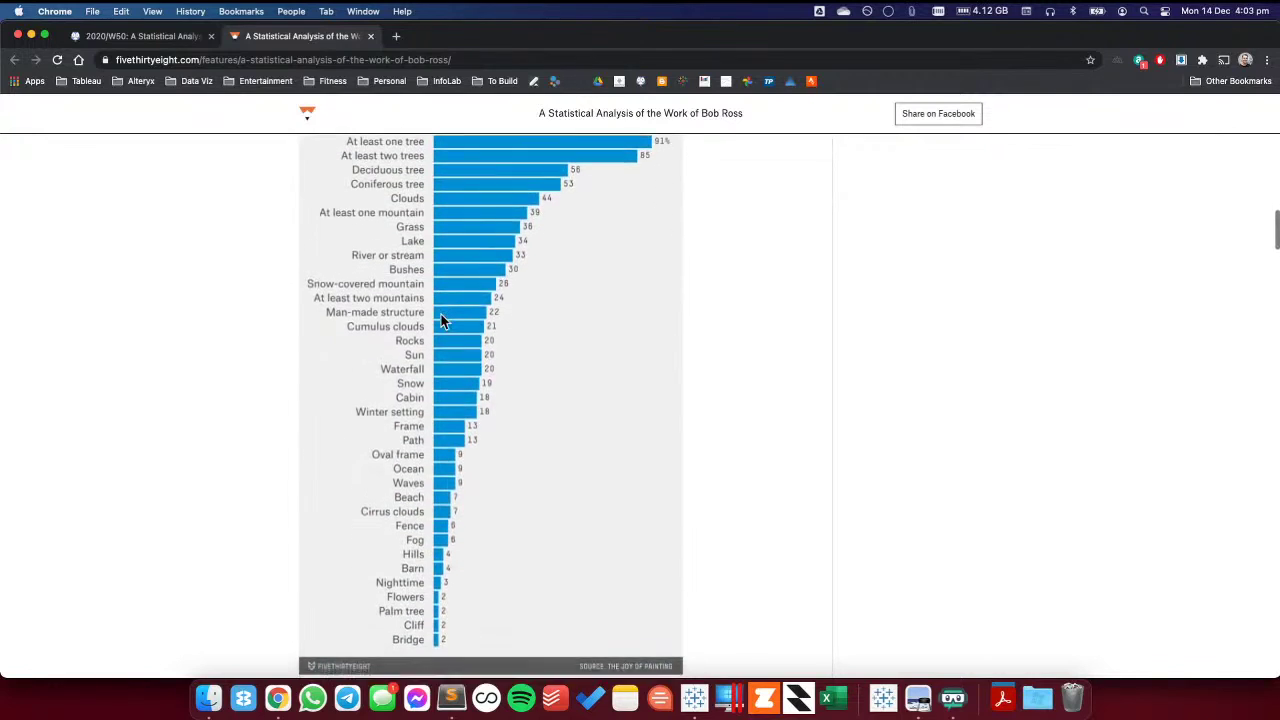
{"action": "scroll", "coordinate": [441, 320], "scroll_direction": "up", "scroll_amount": 3}
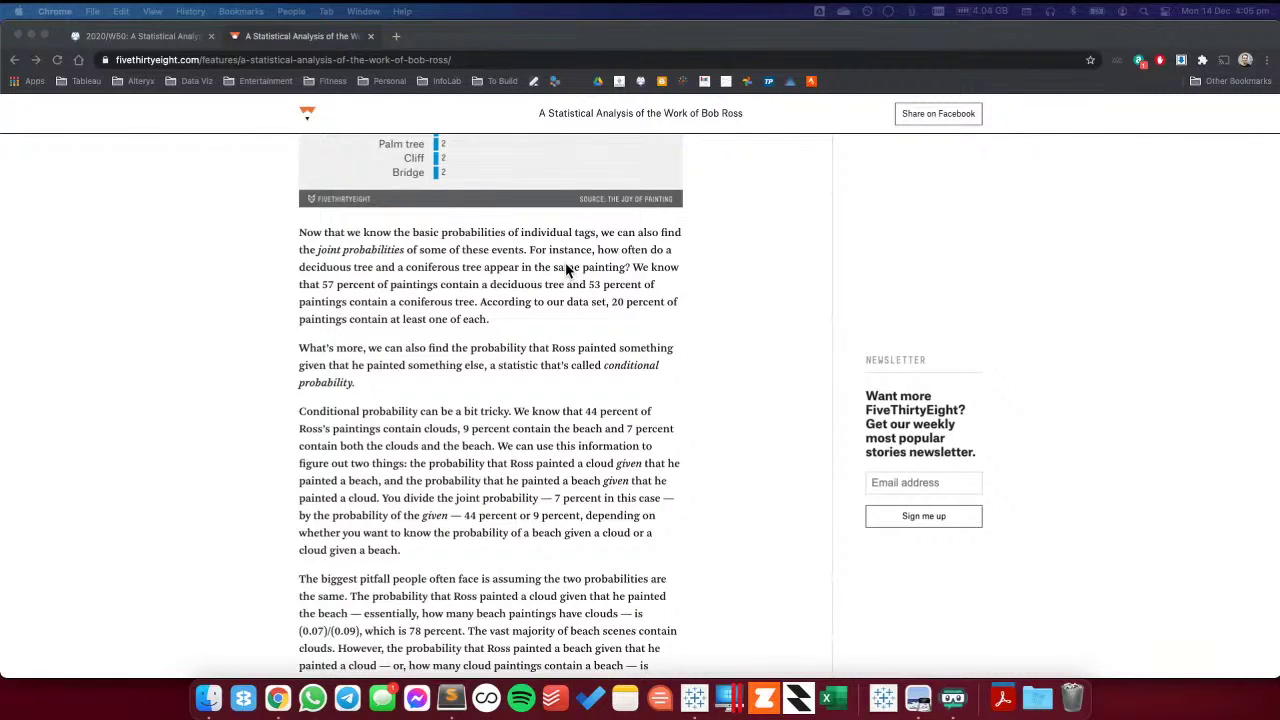
{"action": "scroll", "coordinate": [565, 268], "scroll_direction": "up", "scroll_amount": 10}
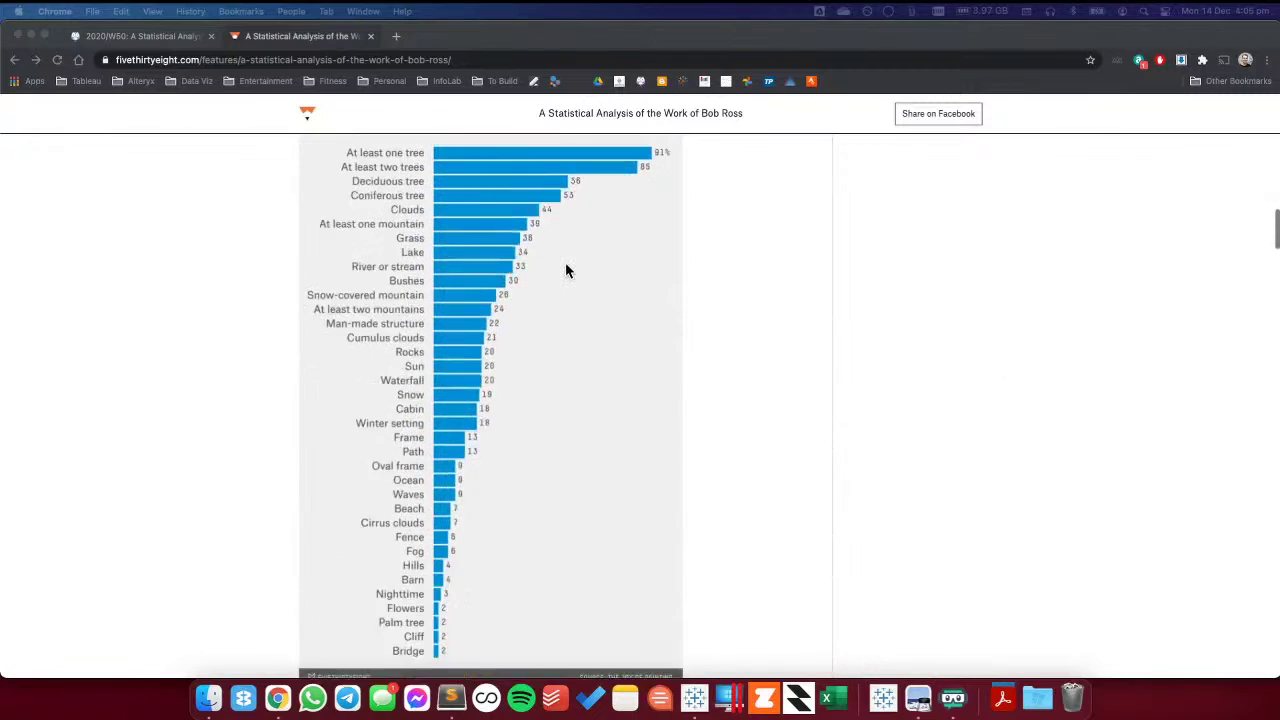
{"action": "scroll", "coordinate": [566, 266], "scroll_direction": "down", "scroll_amount": 1}
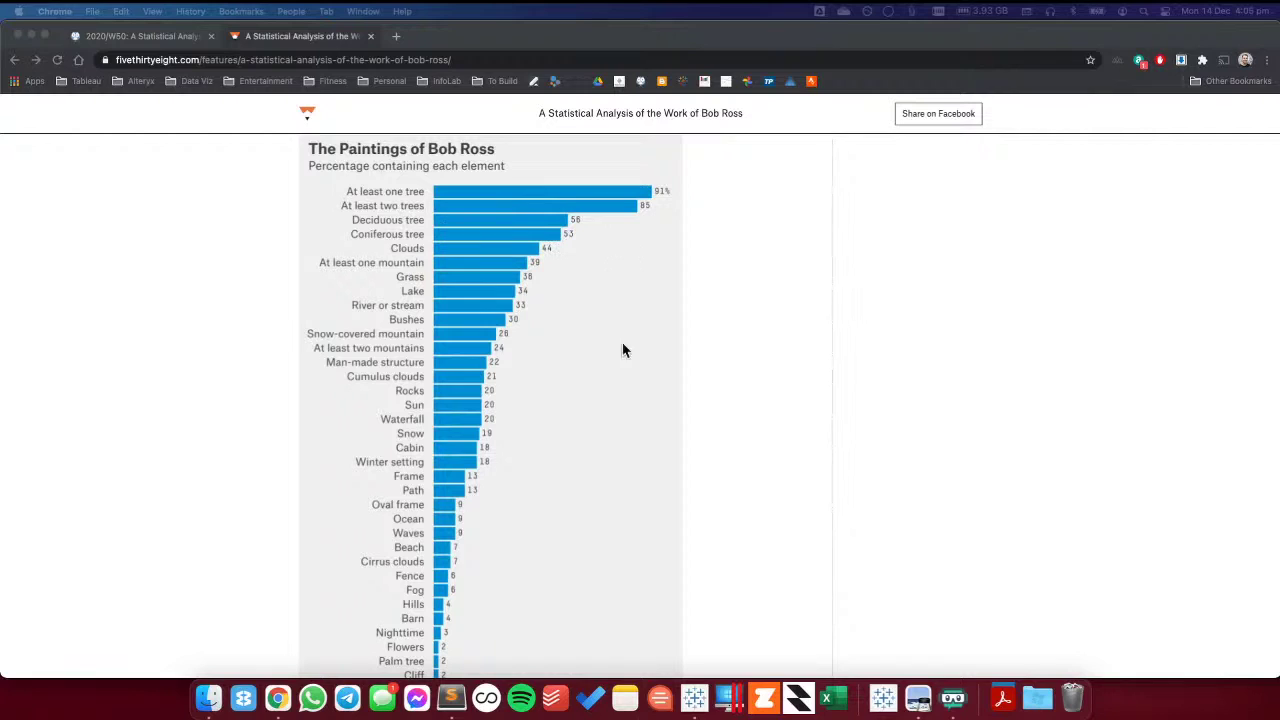
- Switch to Tableau, connect to elements-by-episode.csv and go to the empty Sheet 1
{"action": "left_click", "coordinate": [694, 697]}
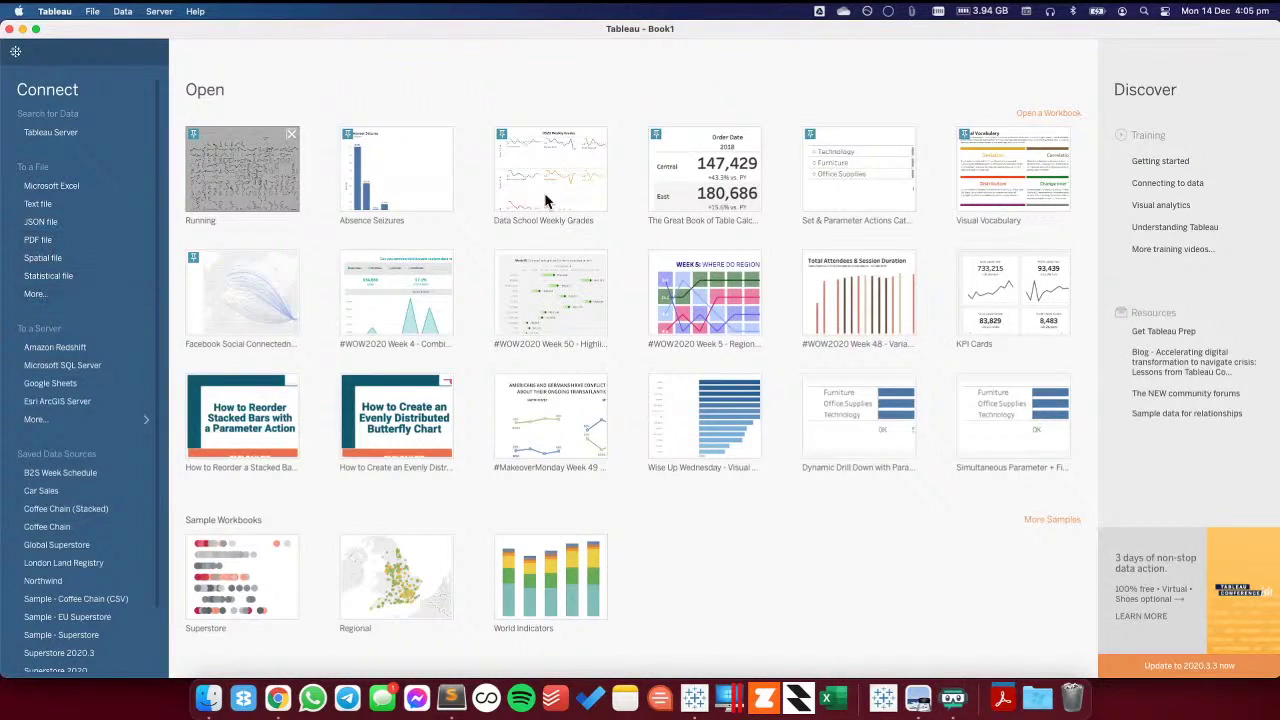
{"action": "key", "text": "super+o"}
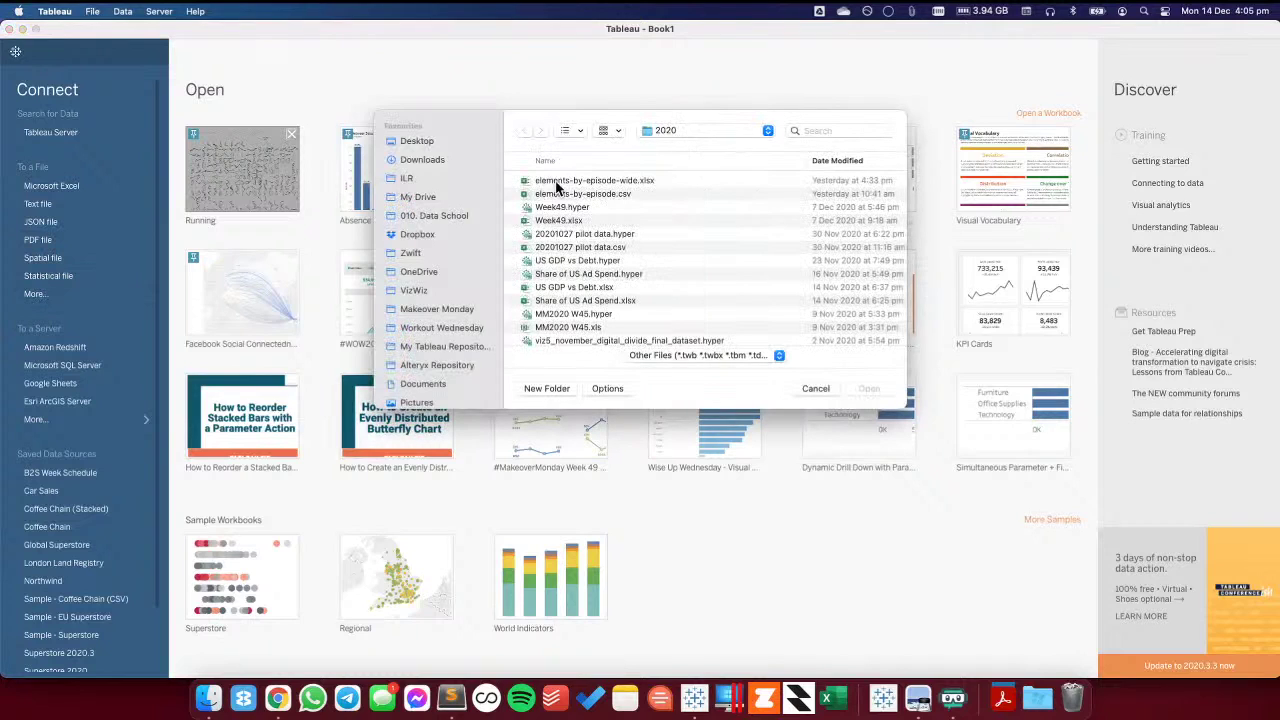
{"action": "left_click", "coordinate": [869, 390]}
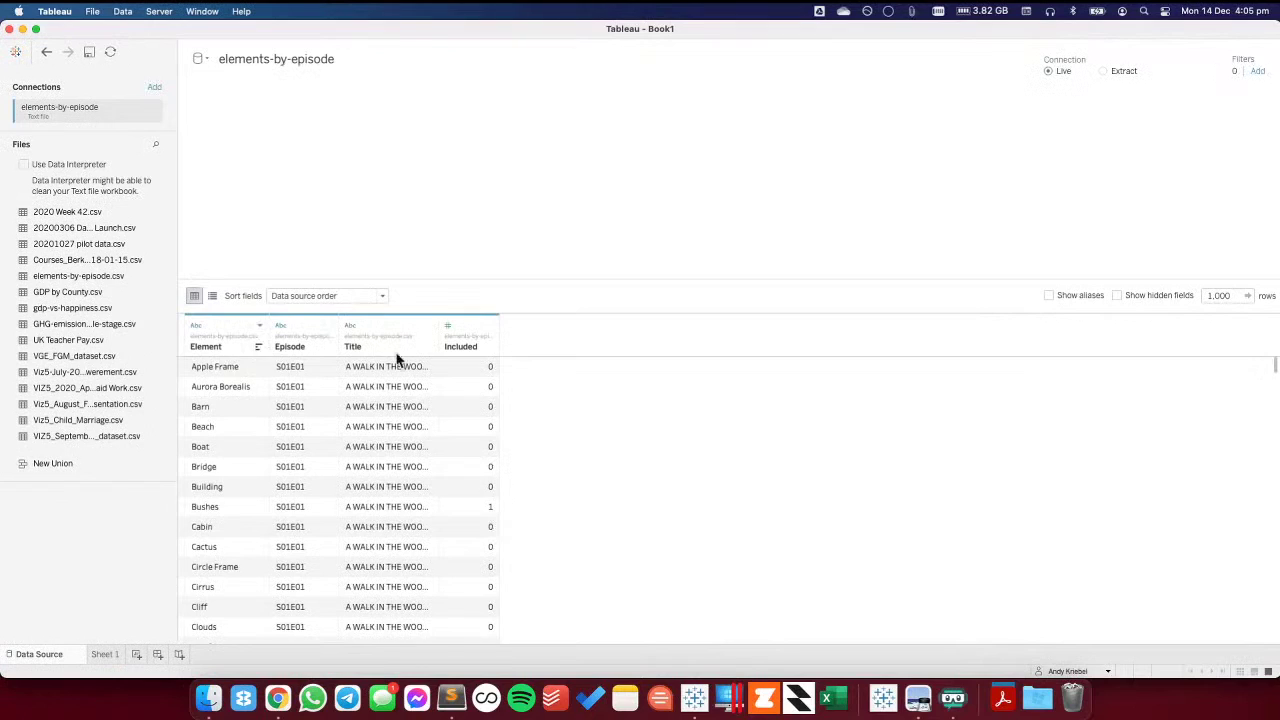
{"action": "left_click", "coordinate": [100, 654]}
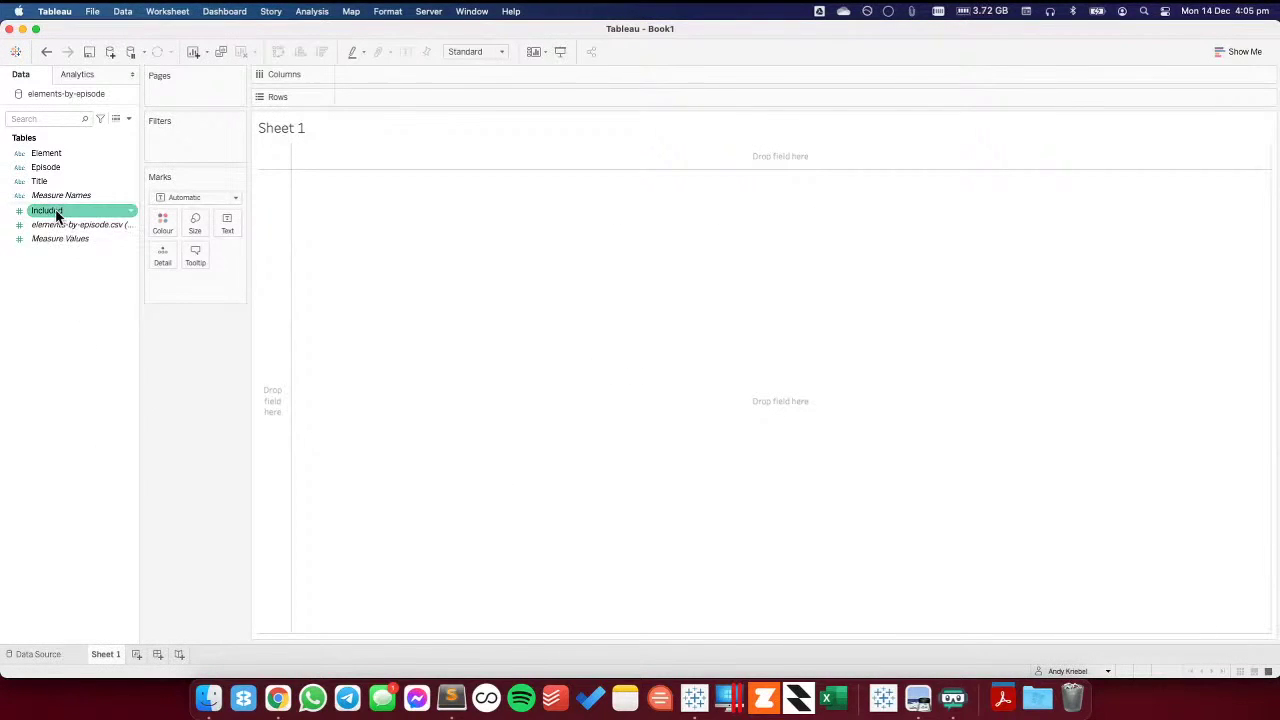
- Convert the Included field to a dimension and filter the sheet to keep only the value 1
{"action": "left_click_drag", "start_coordinate": [56, 214], "coordinate": [58, 176]}
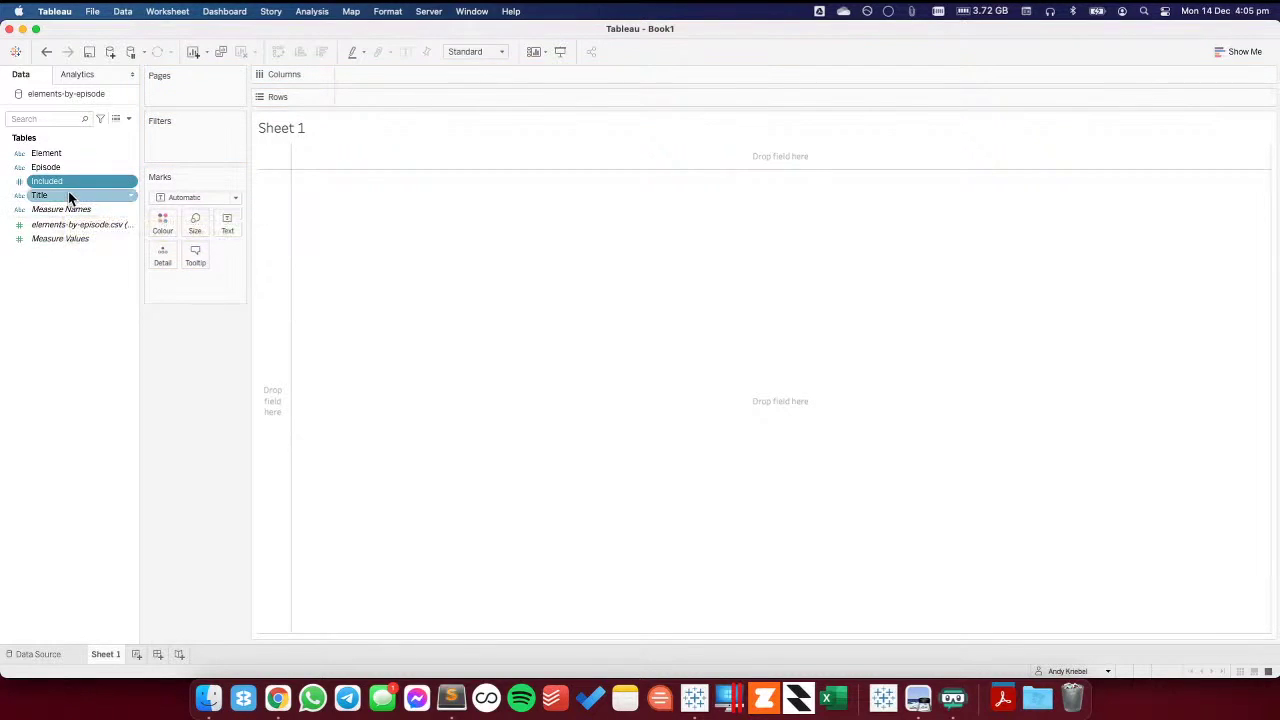
{"action": "left_click_drag", "start_coordinate": [61, 182], "coordinate": [190, 142]}
{"action": "left_click", "coordinate": [517, 231]}
{"action": "left_click", "coordinate": [766, 558]}
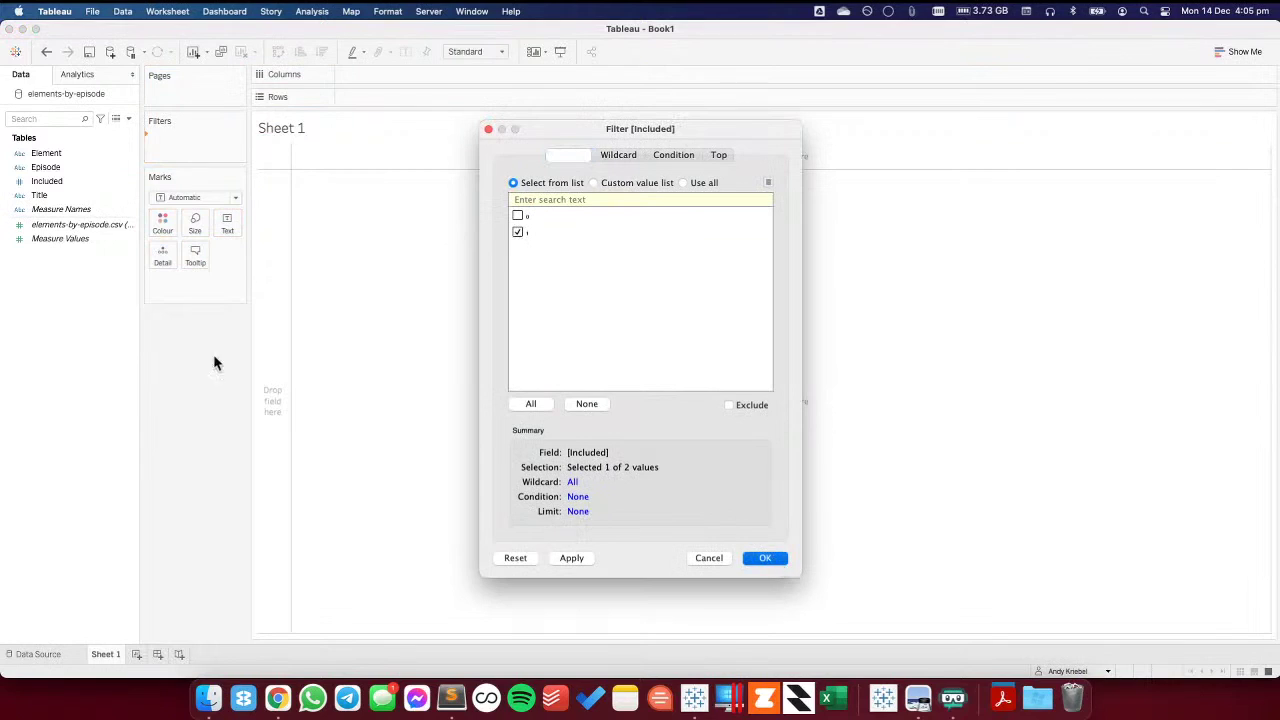
- Build a horizontal bar chart of SUM(Included) by Element, sorted in descending order with mark labels shown
{"action": "left_click", "coordinate": [40, 168]}
{"action": "left_click_drag", "start_coordinate": [45, 153], "coordinate": [270, 204]}
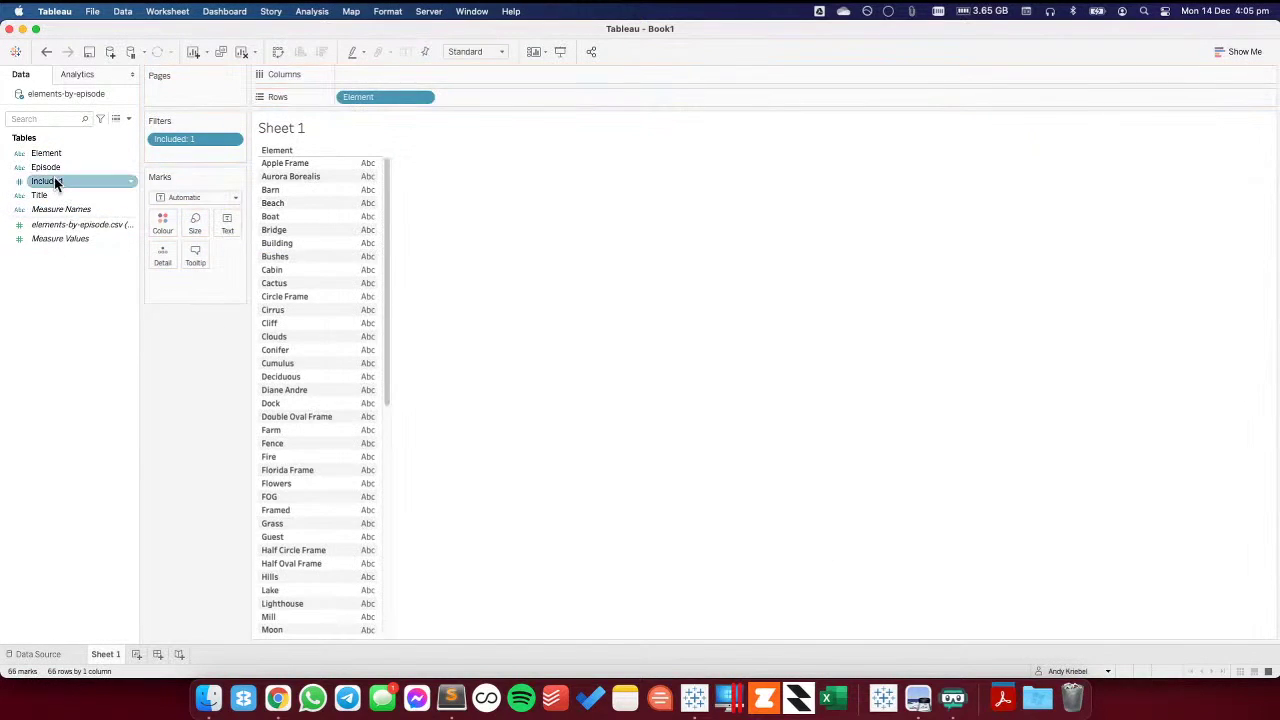
{"action": "left_click_drag", "start_coordinate": [54, 177], "coordinate": [400, 80]}
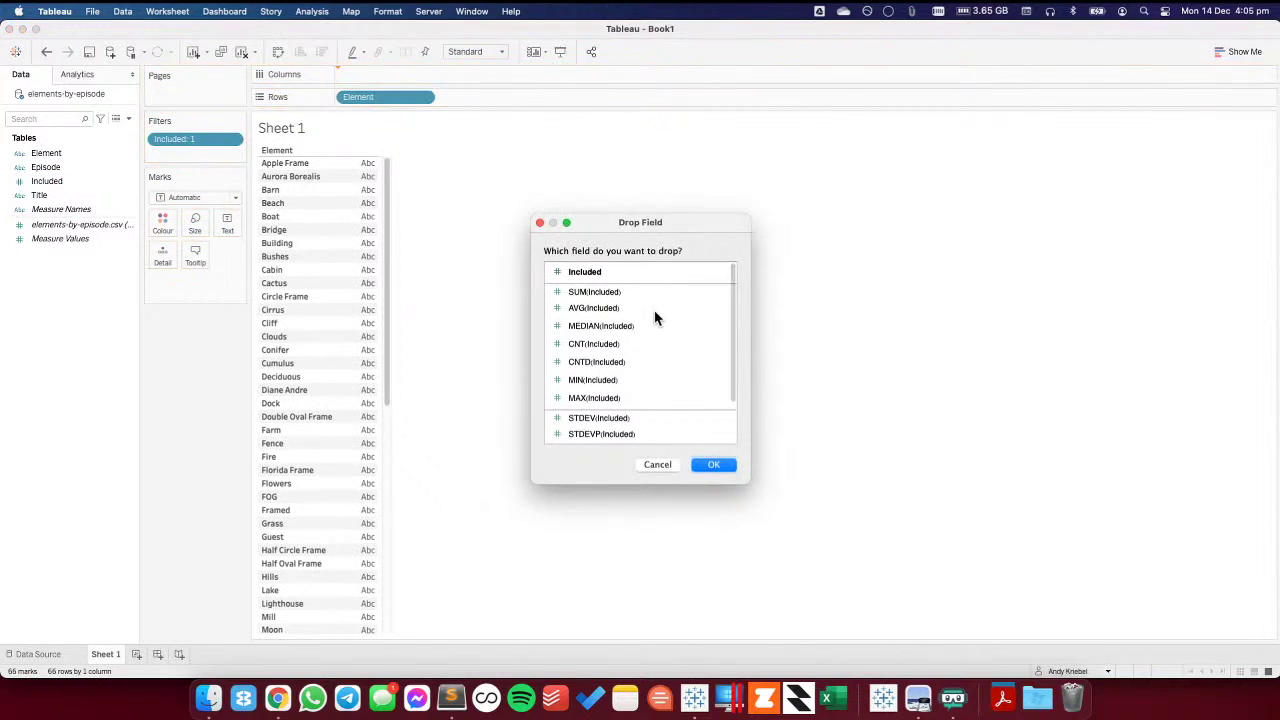
{"action": "left_click", "coordinate": [596, 292]}
{"action": "left_click", "coordinate": [714, 465]}
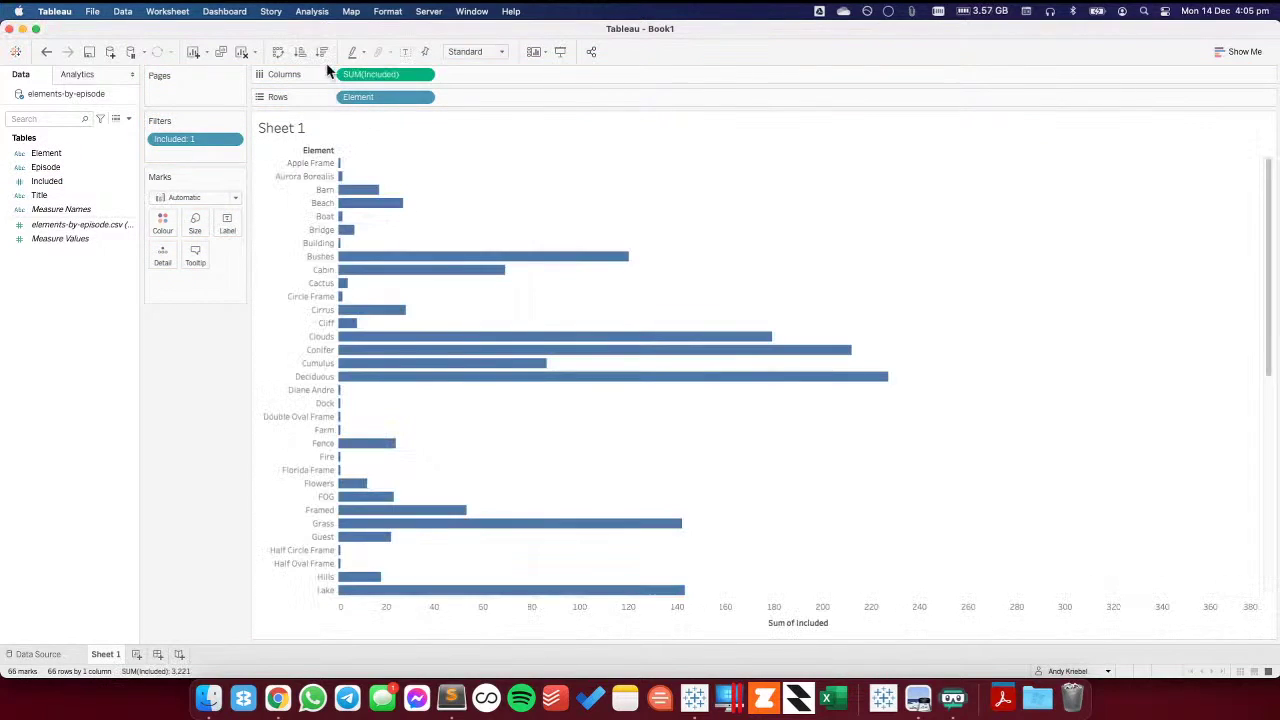
{"action": "left_click", "coordinate": [322, 51]}
{"action": "left_click", "coordinate": [405, 51]}
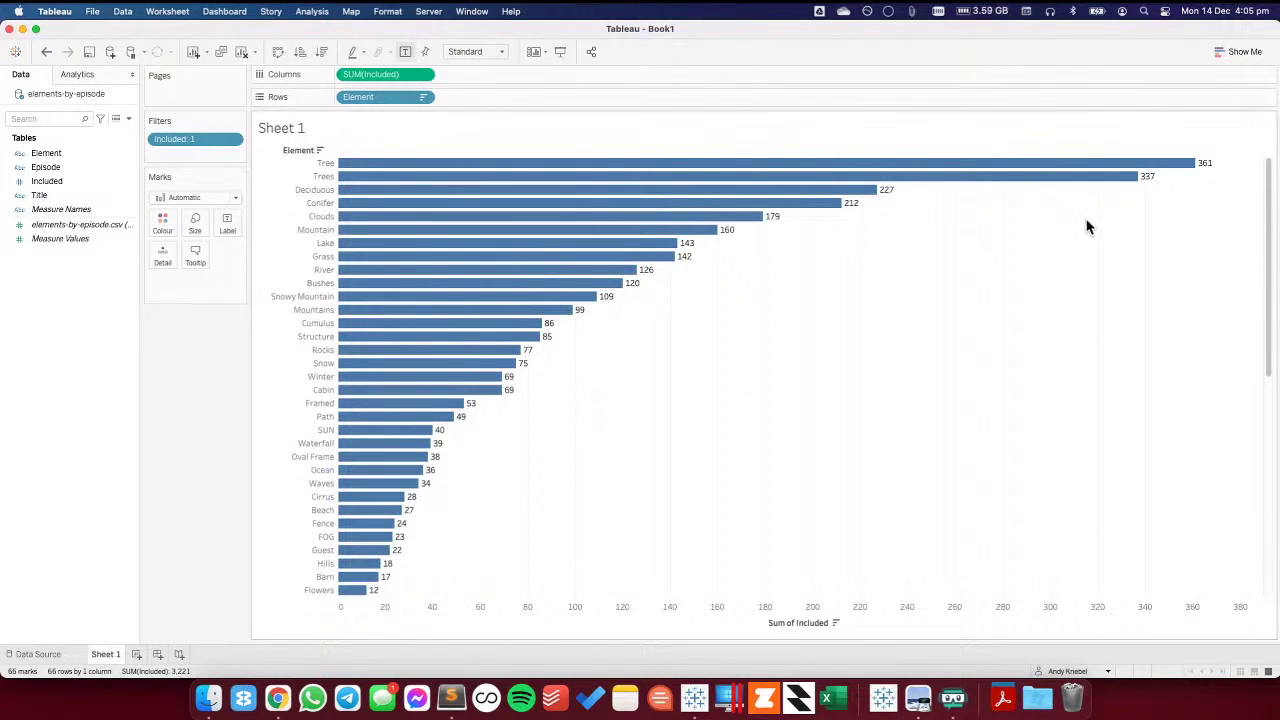
- Switch to Chrome to compare the article's percentage chart with the element counts, and return to Tableau
{"action": "key", "text": "super+Tab"}
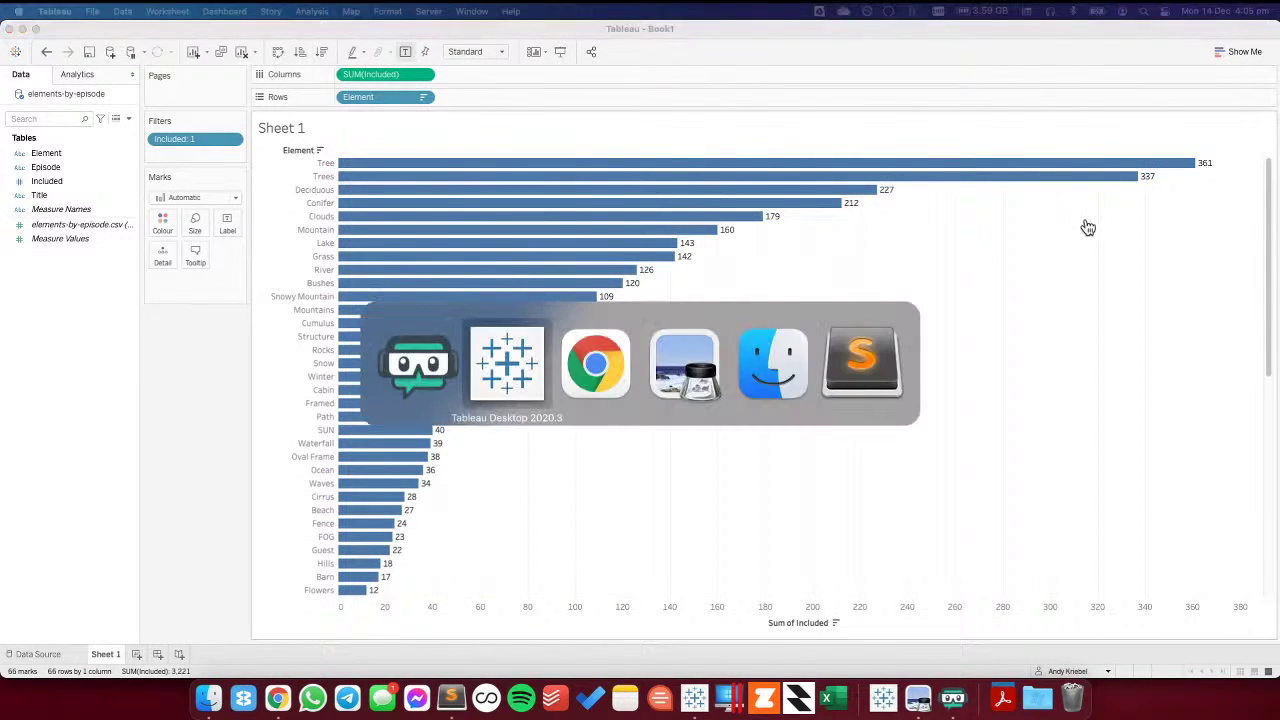
{"action": "key", "text": "super+Tab"}
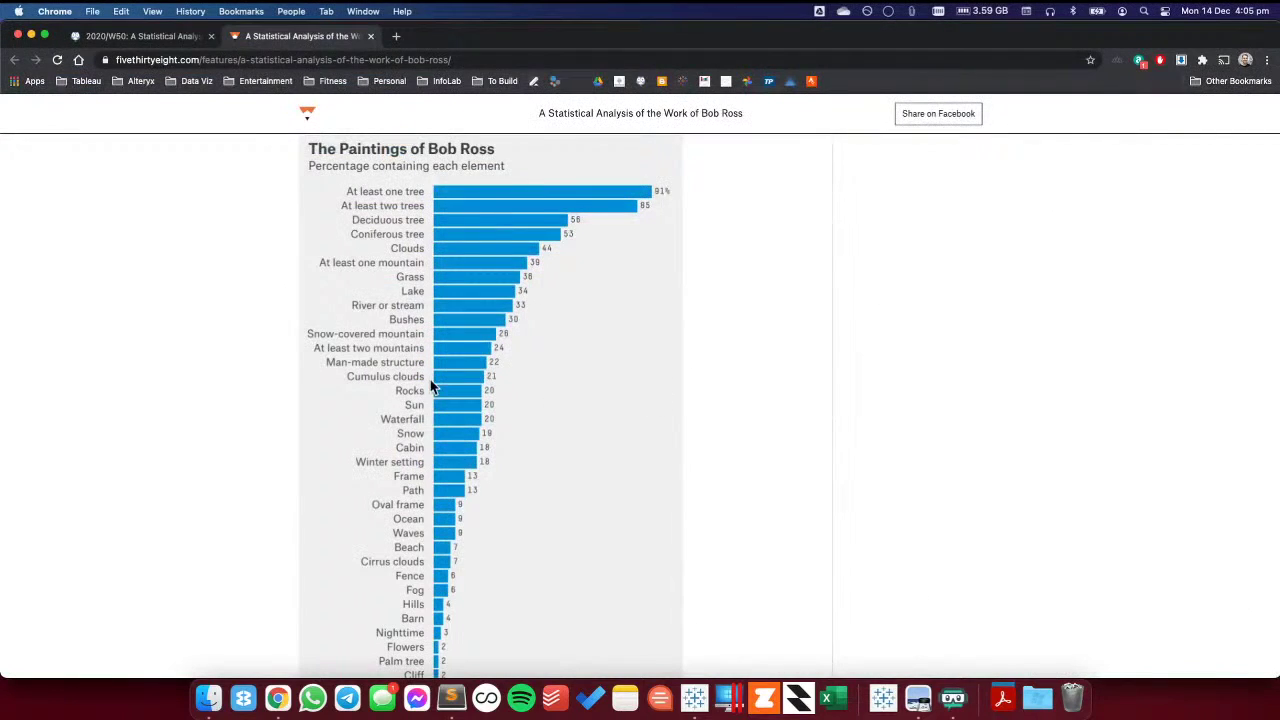
{"action": "scroll", "coordinate": [634, 290], "scroll_direction": "down", "scroll_amount": 3}
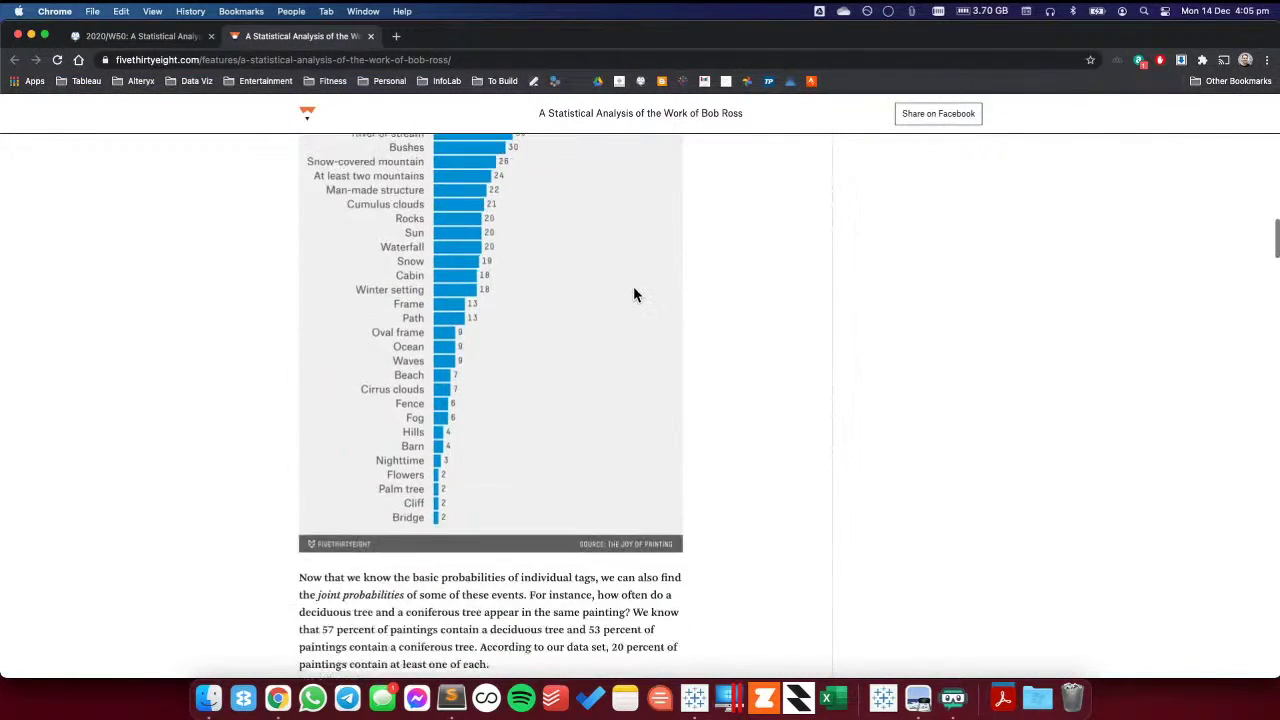
{"action": "scroll", "coordinate": [633, 292], "scroll_direction": "up", "scroll_amount": 3}
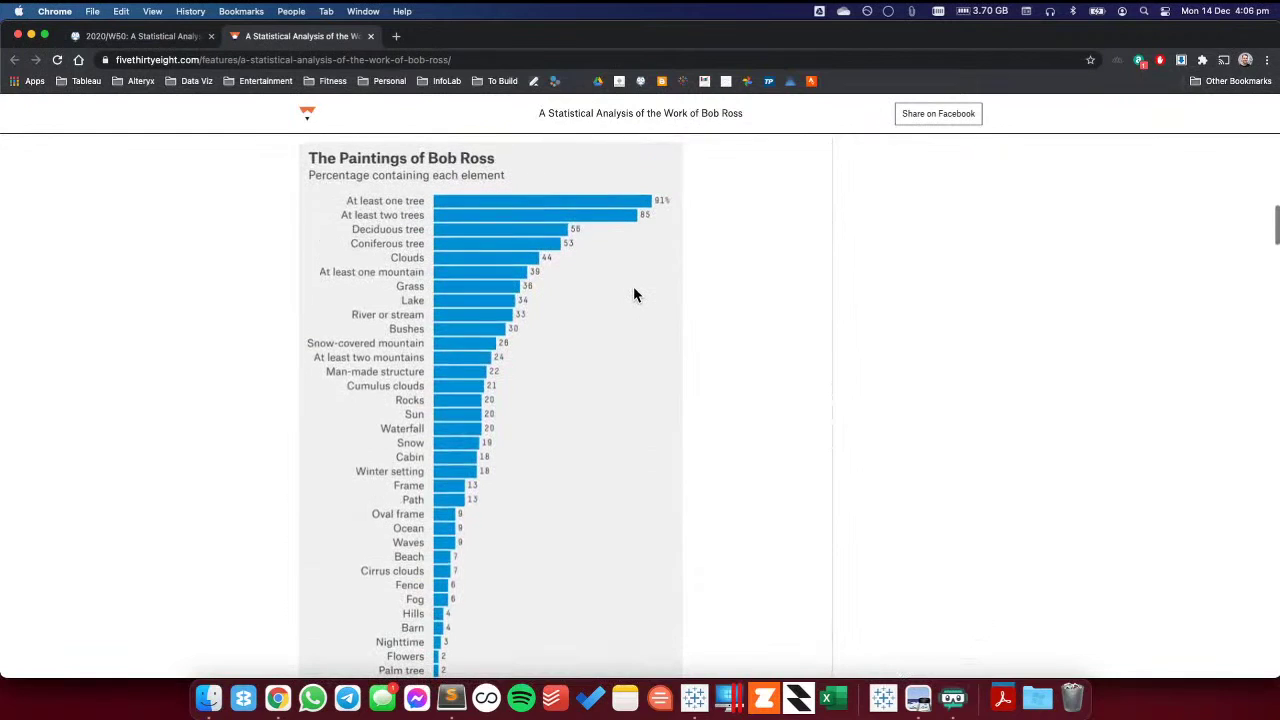
{"action": "key", "text": "super+Tab"}
{"action": "key", "text": "super+Tab"}
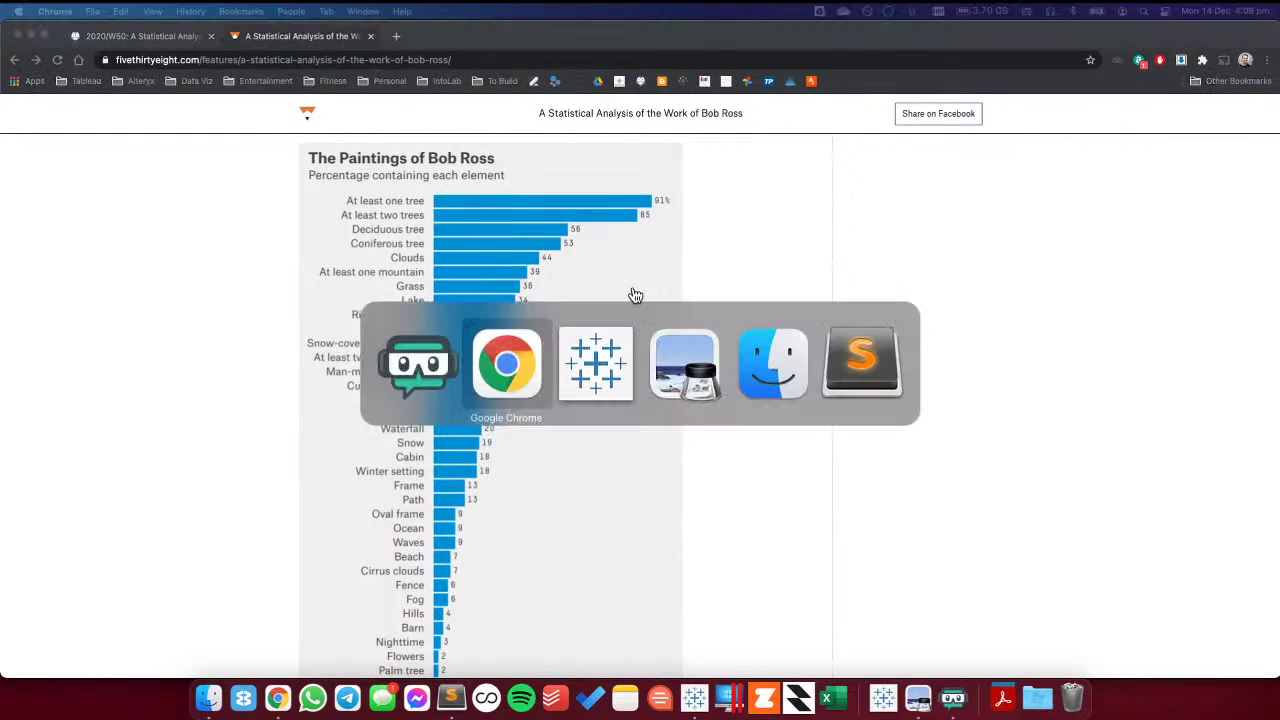
{"action": "key", "text": "super+Tab"}
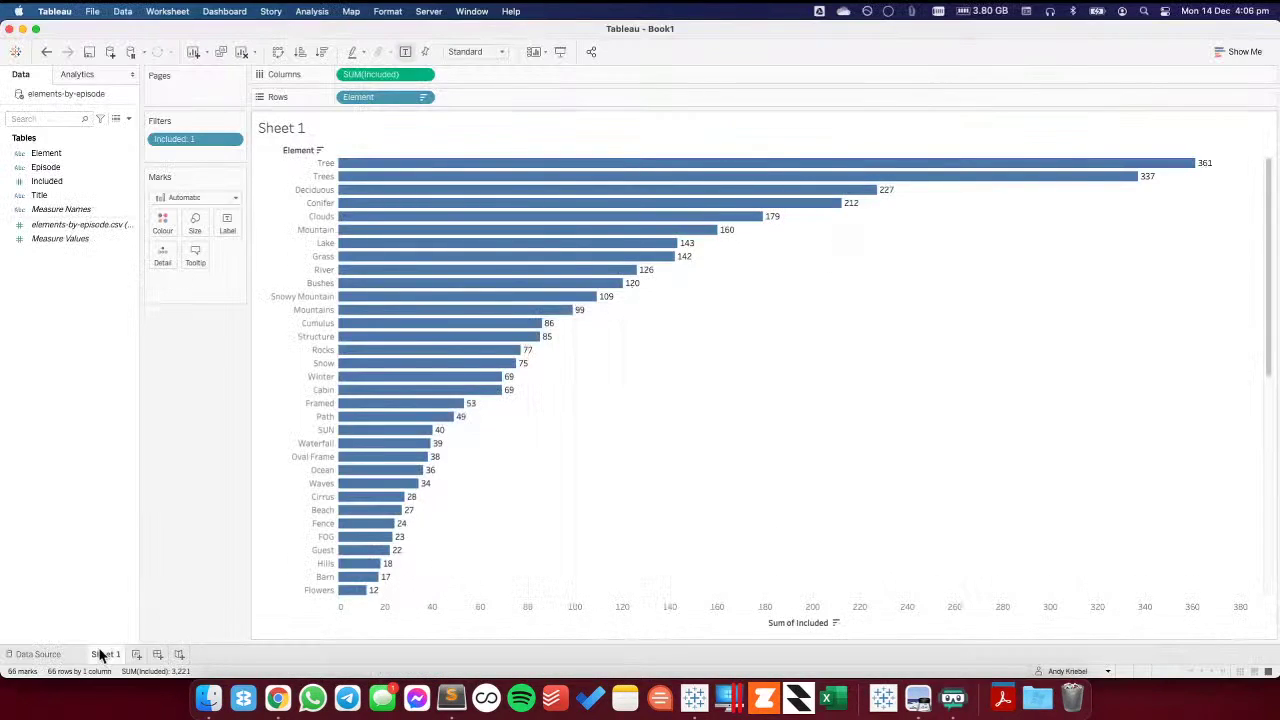
- Add a new worksheet and place the distinct count of Episode, CNTD(Episode), in the view
{"action": "left_click", "coordinate": [137, 655]}
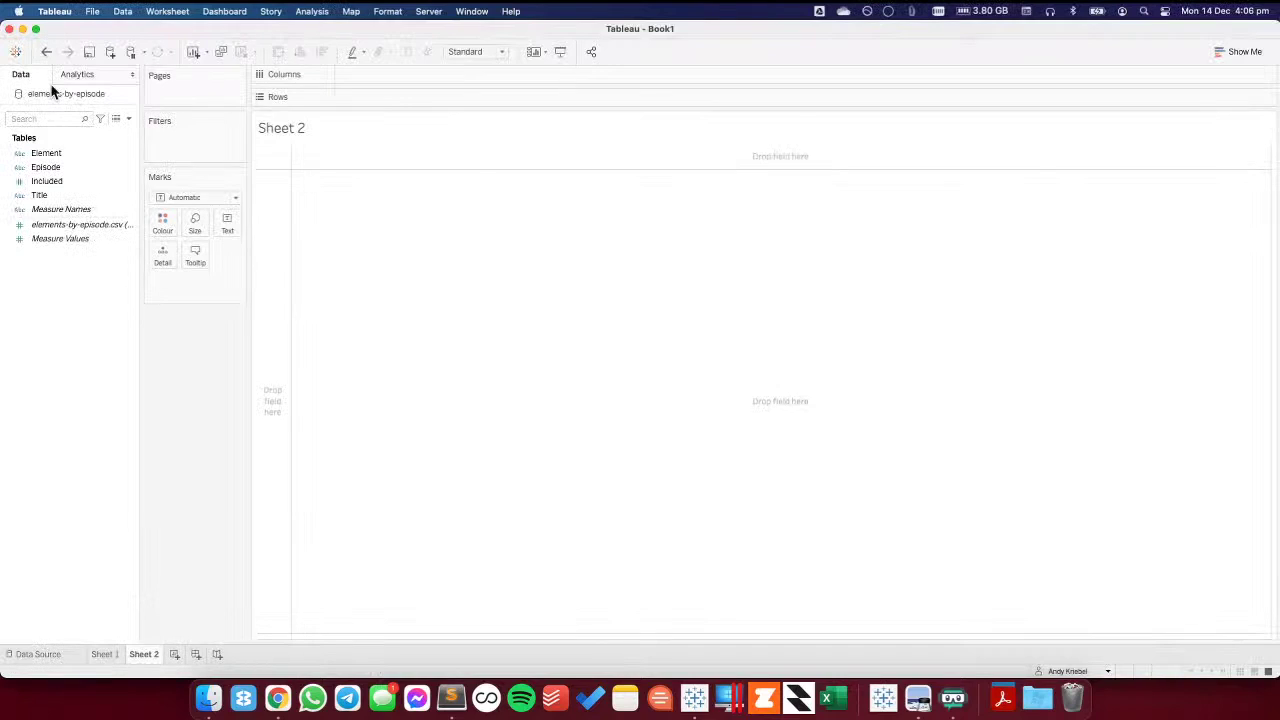
{"action": "left_click", "coordinate": [55, 168]}
{"action": "left_click_drag", "start_coordinate": [55, 168], "coordinate": [389, 246]}
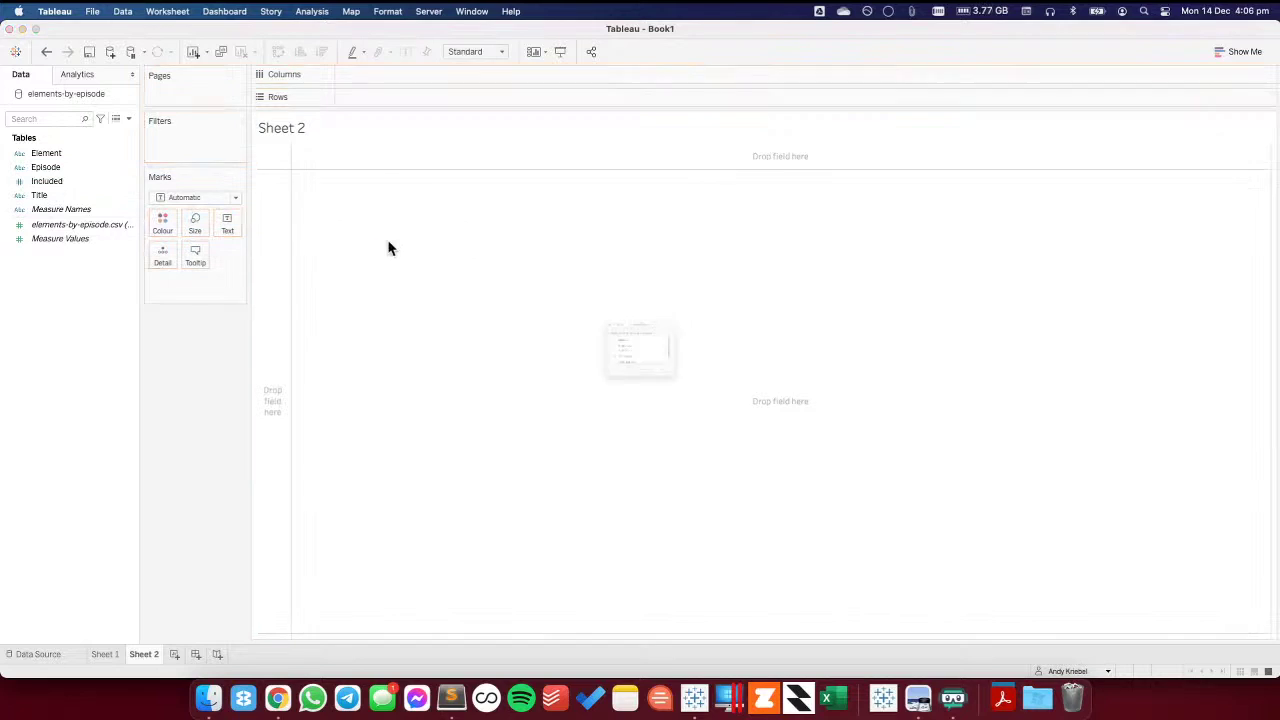
{"action": "left_click", "coordinate": [605, 391]}
{"action": "left_click", "coordinate": [713, 416]}
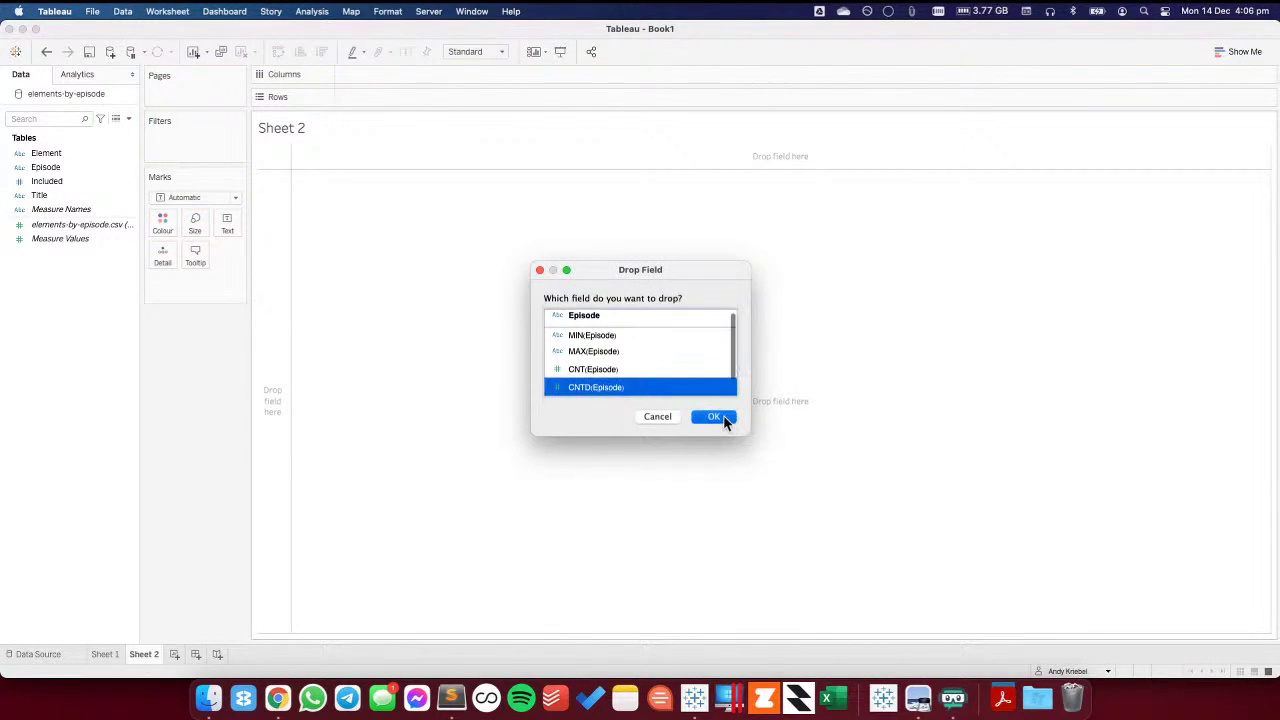
- Return to Sheet 1 and calculate 361/403 in Spotlight to check the share of episodes containing a tree
{"action": "left_click", "coordinate": [118, 654]}
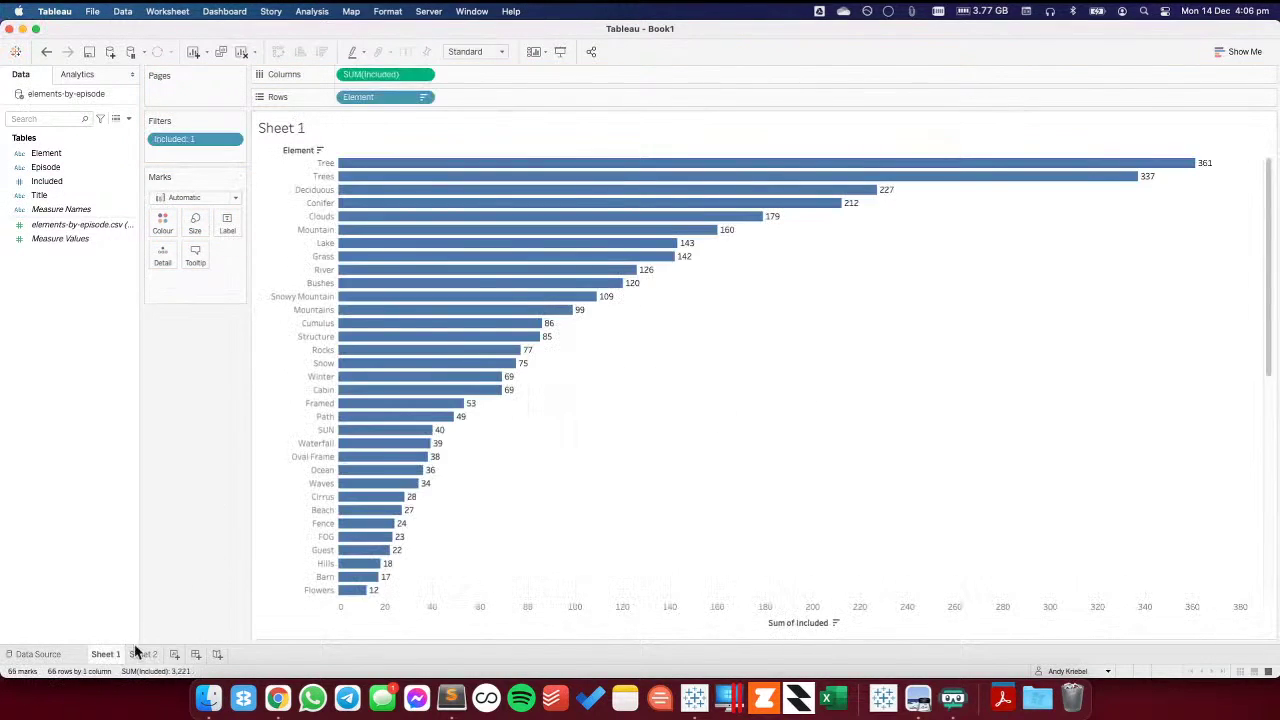
{"action": "key", "text": "super+space"}
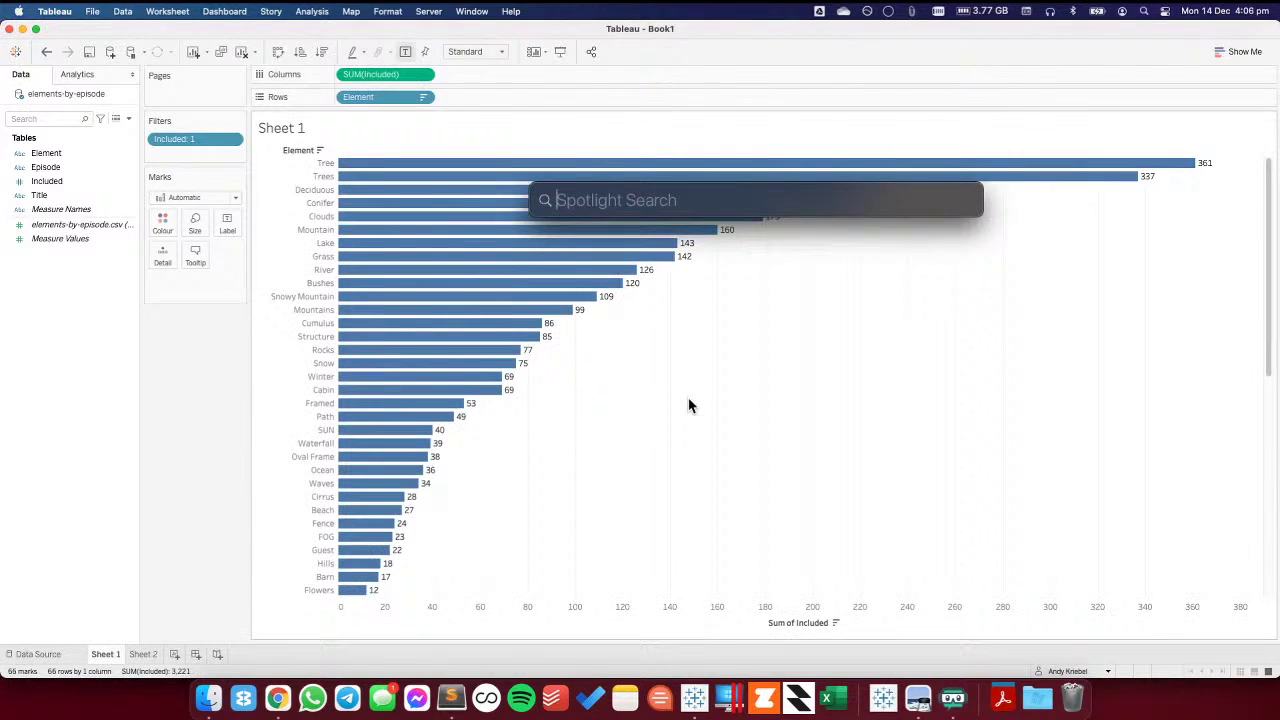
{"action": "type", "text": "361/403"}
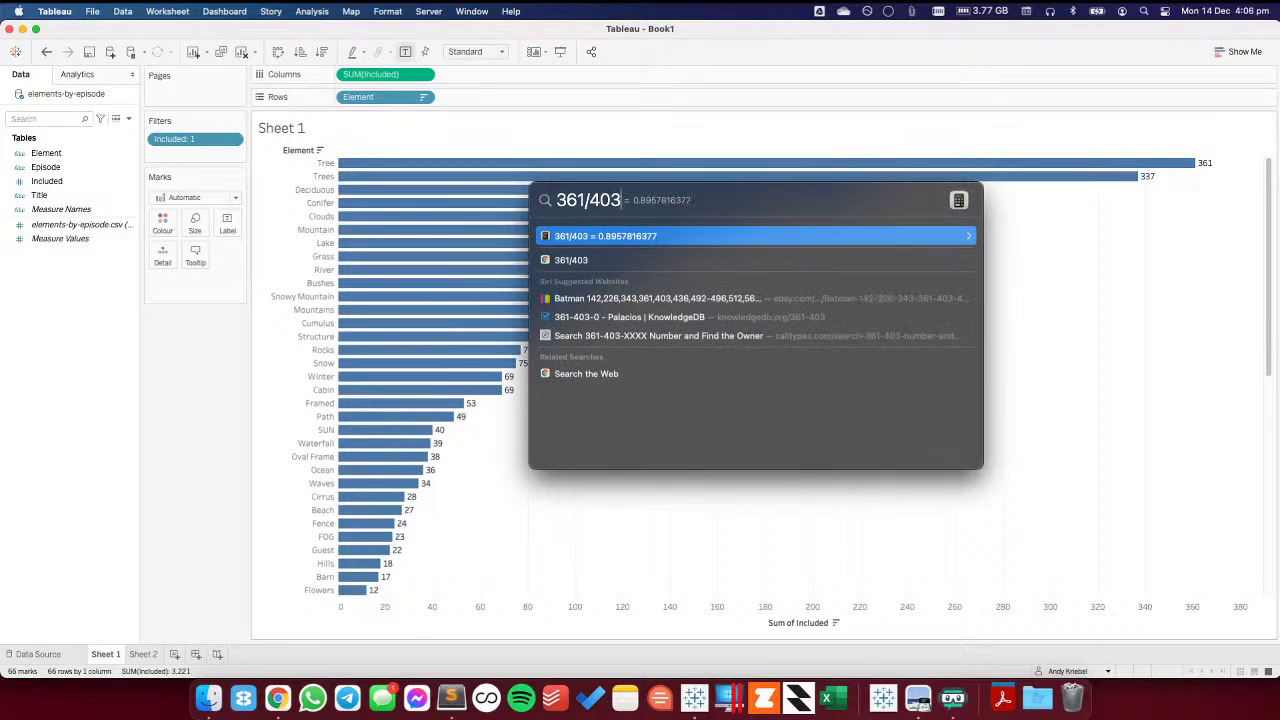
{"action": "key", "text": "Escape"}
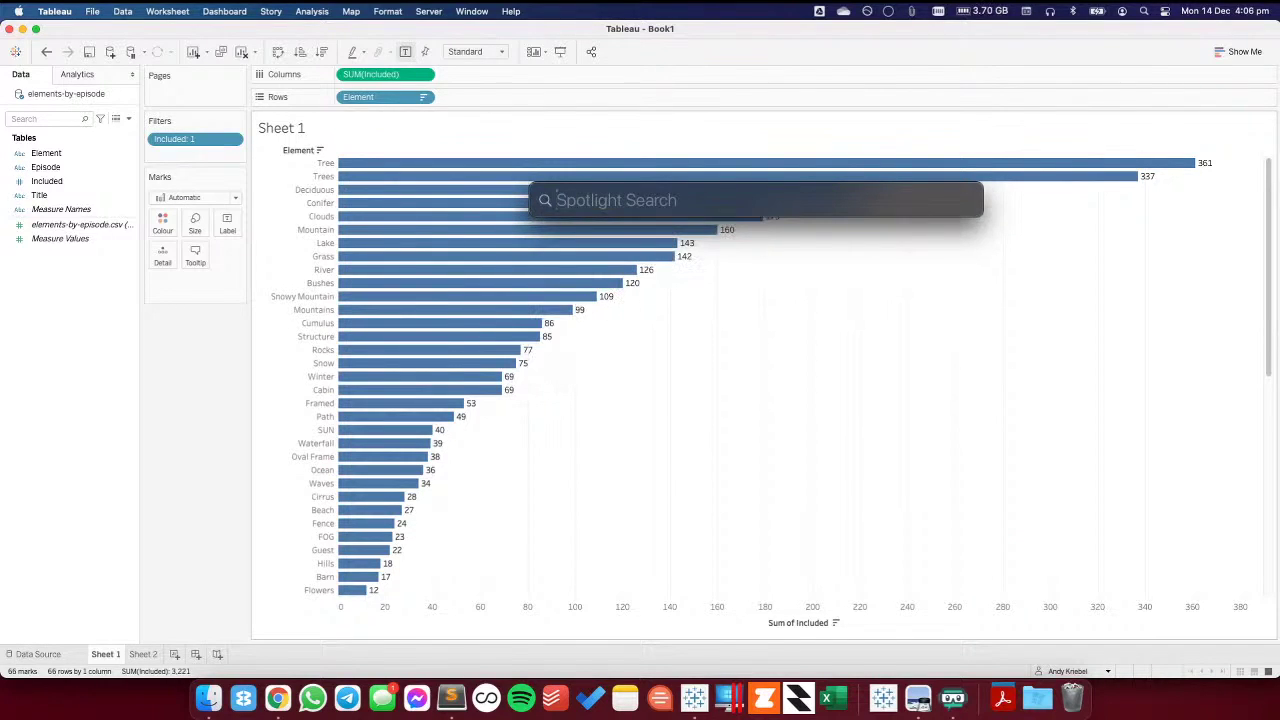
- Switch to Chrome and examine the article's percentage chart and surrounding text for how many episodes the percentages are based on
{"action": "key", "text": "super+Tab"}
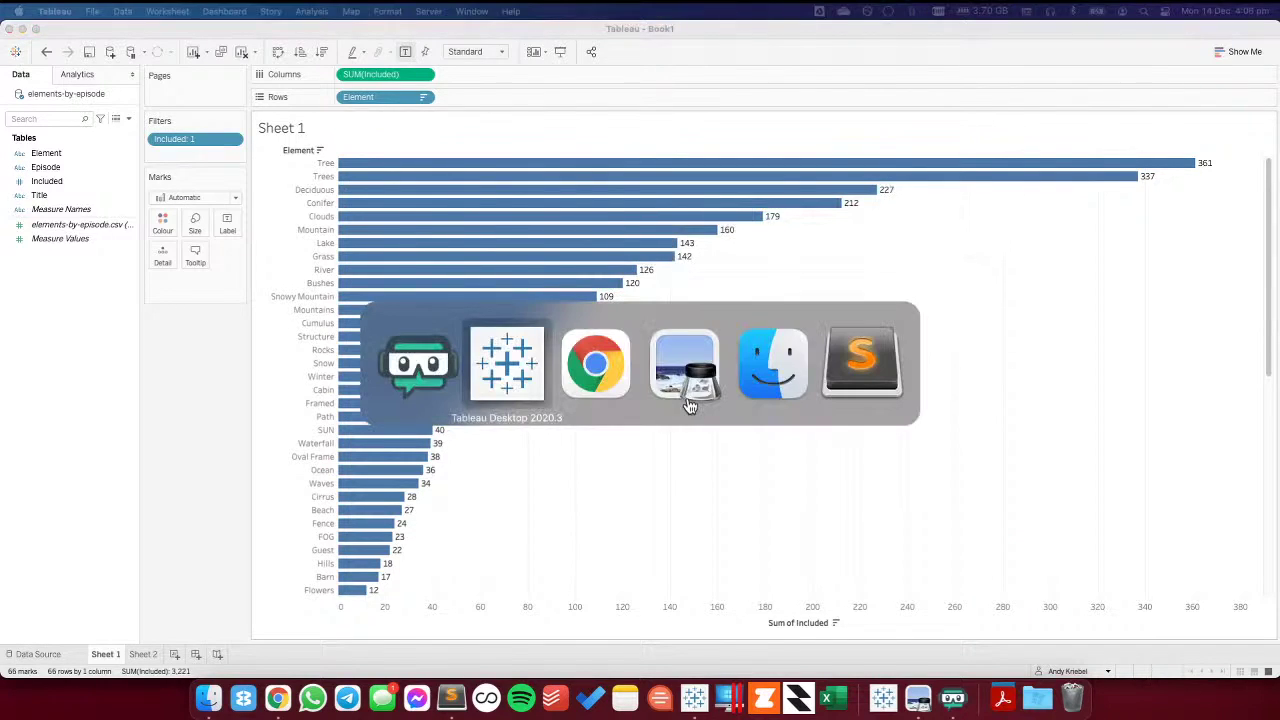
{"action": "key", "text": "super+Tab"}
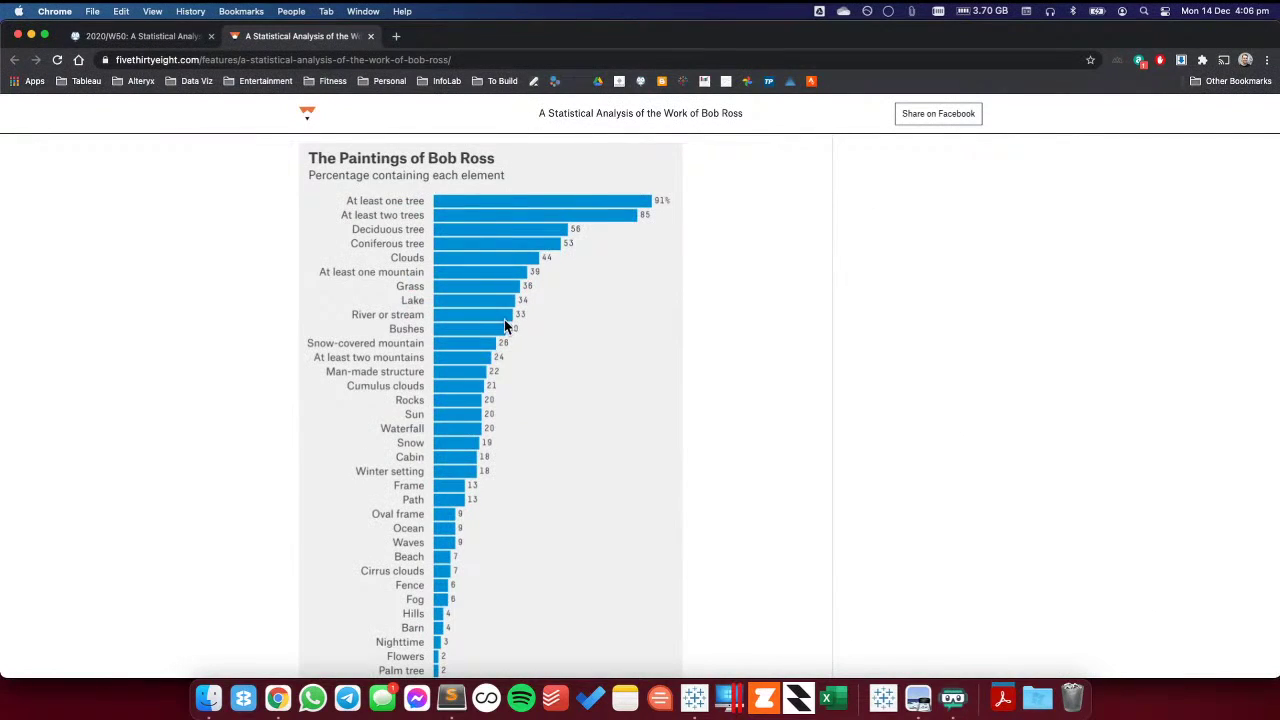
{"action": "scroll", "coordinate": [506, 328], "scroll_direction": "down", "scroll_amount": 2}
{"action": "scroll", "coordinate": [506, 325], "scroll_direction": "down", "scroll_amount": 3}
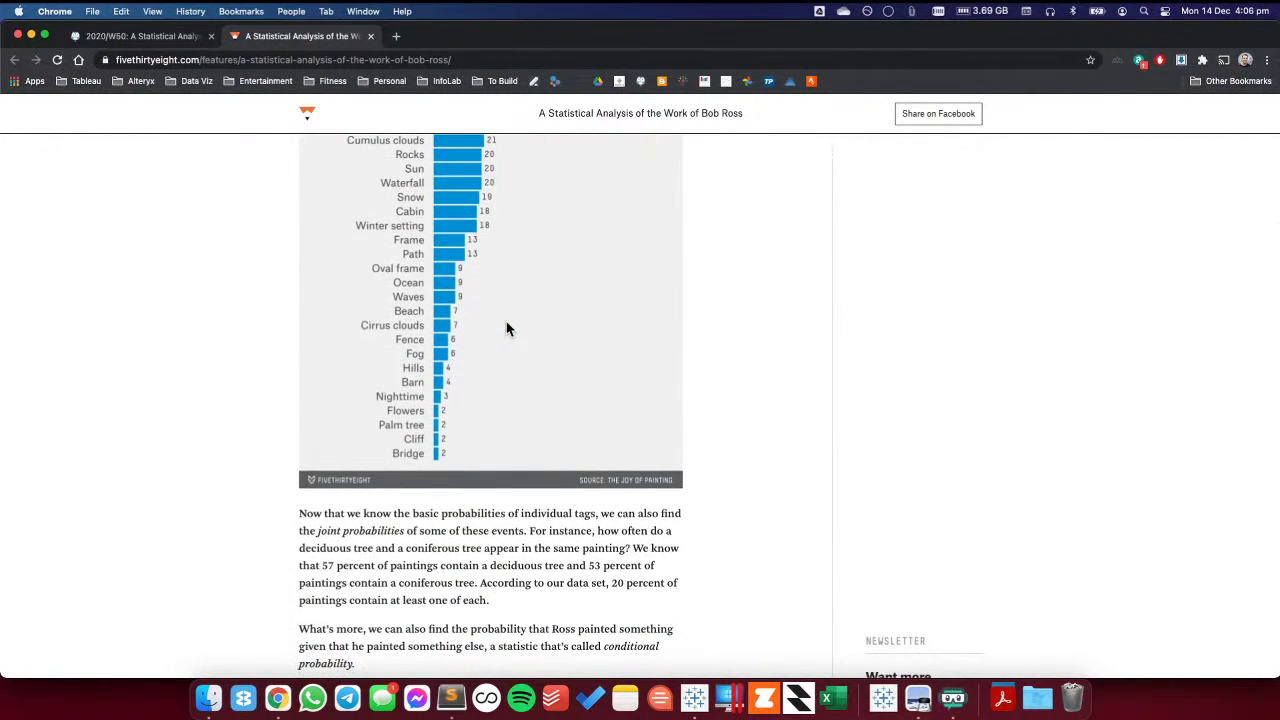
{"action": "scroll", "coordinate": [506, 328], "scroll_direction": "up", "scroll_amount": 10}
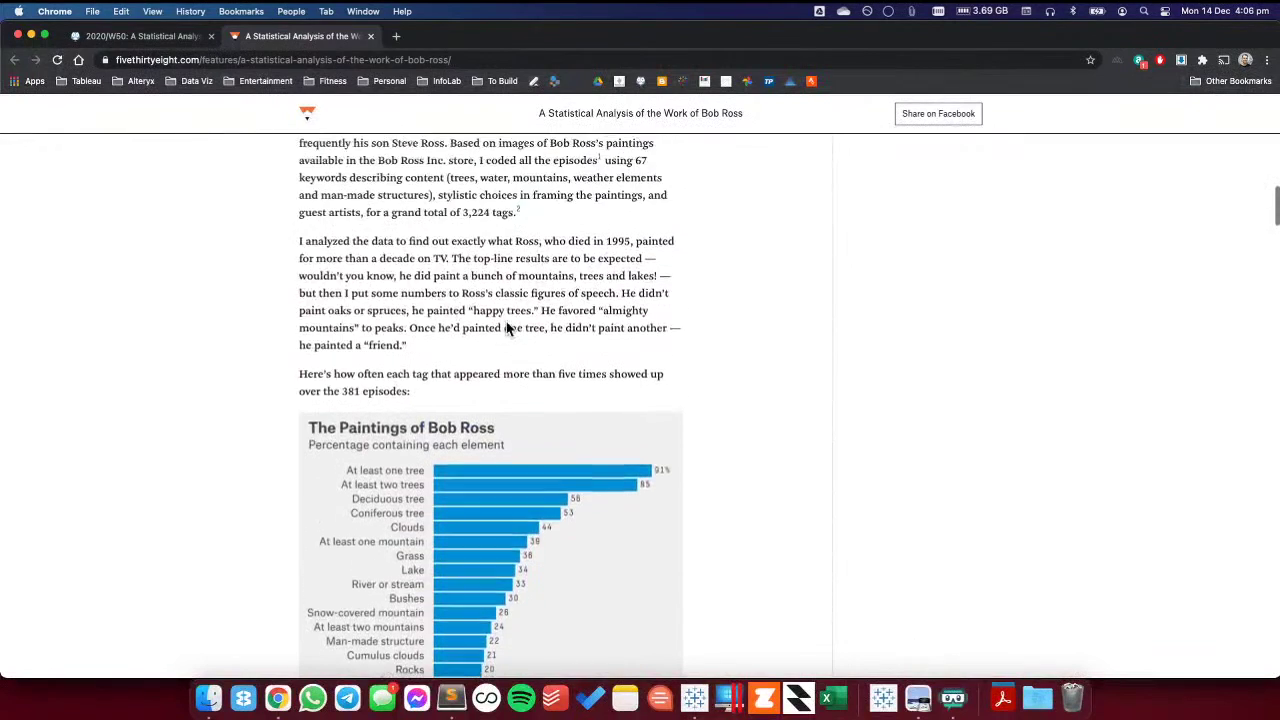
{"action": "scroll", "coordinate": [506, 328], "scroll_direction": "up", "scroll_amount": 2}
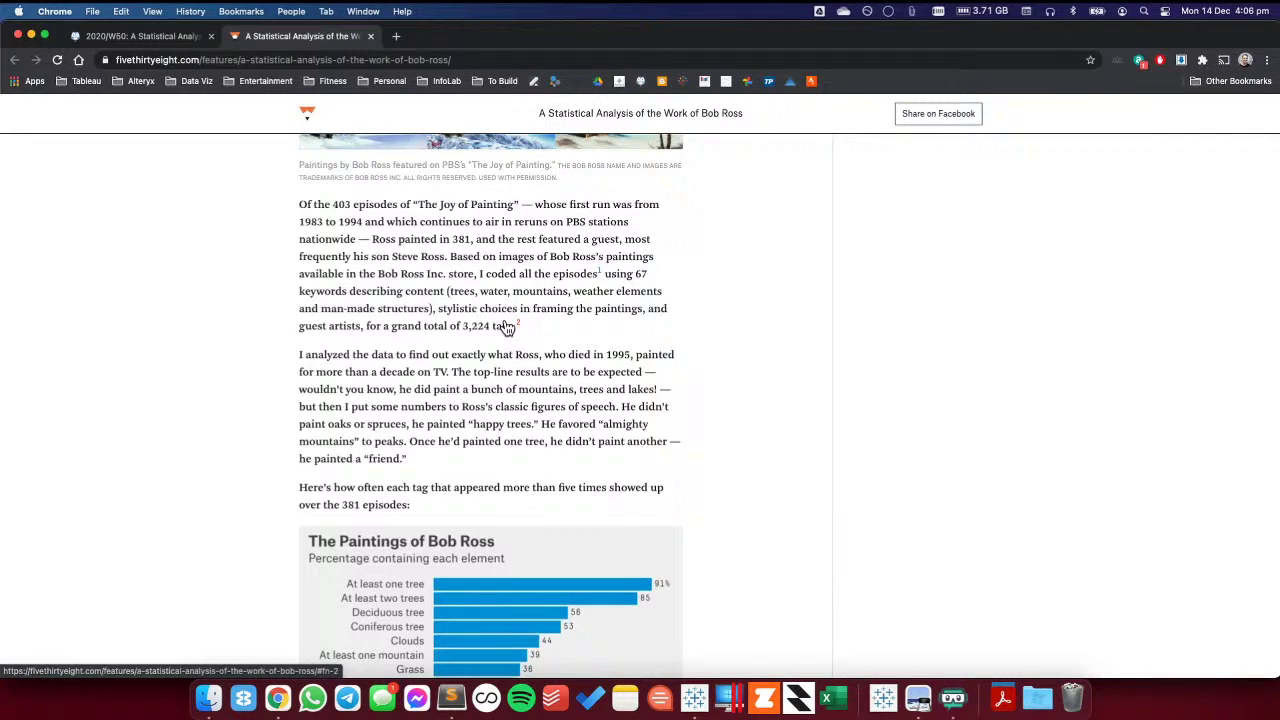
{"action": "scroll", "coordinate": [520, 350], "scroll_direction": "down", "scroll_amount": 5}
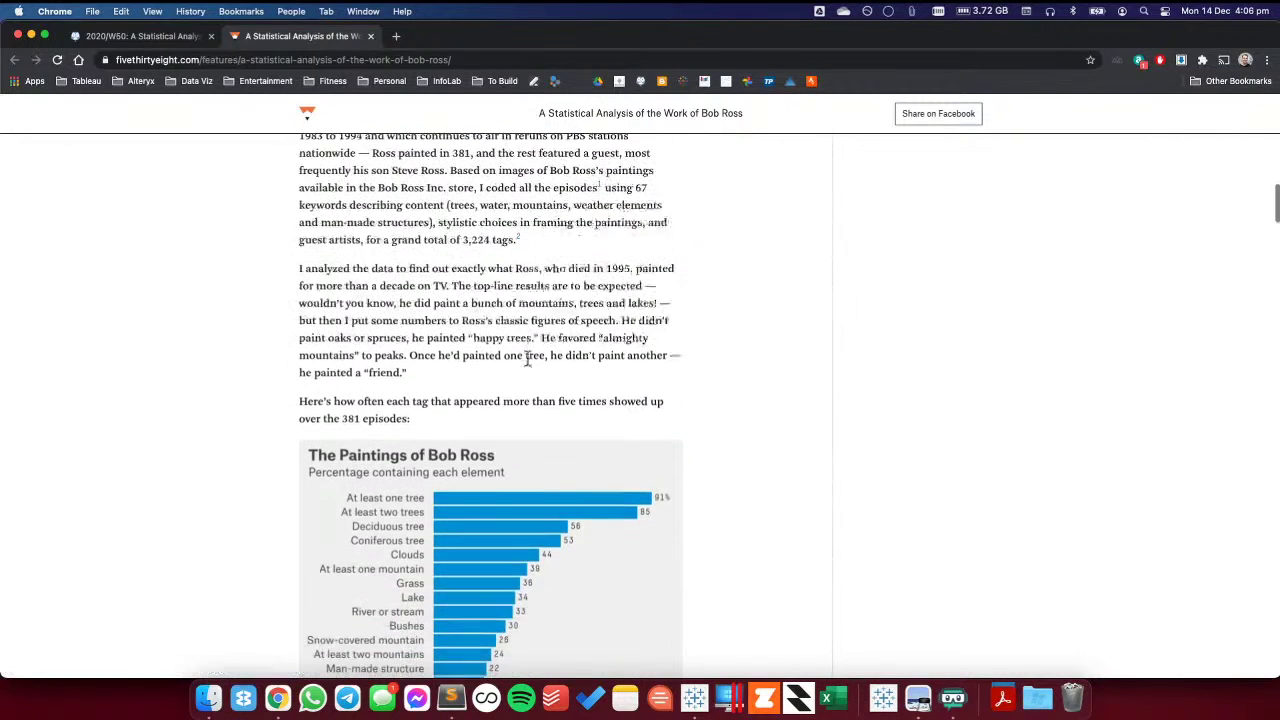
{"action": "scroll", "coordinate": [527, 358], "scroll_direction": "down", "scroll_amount": 10}
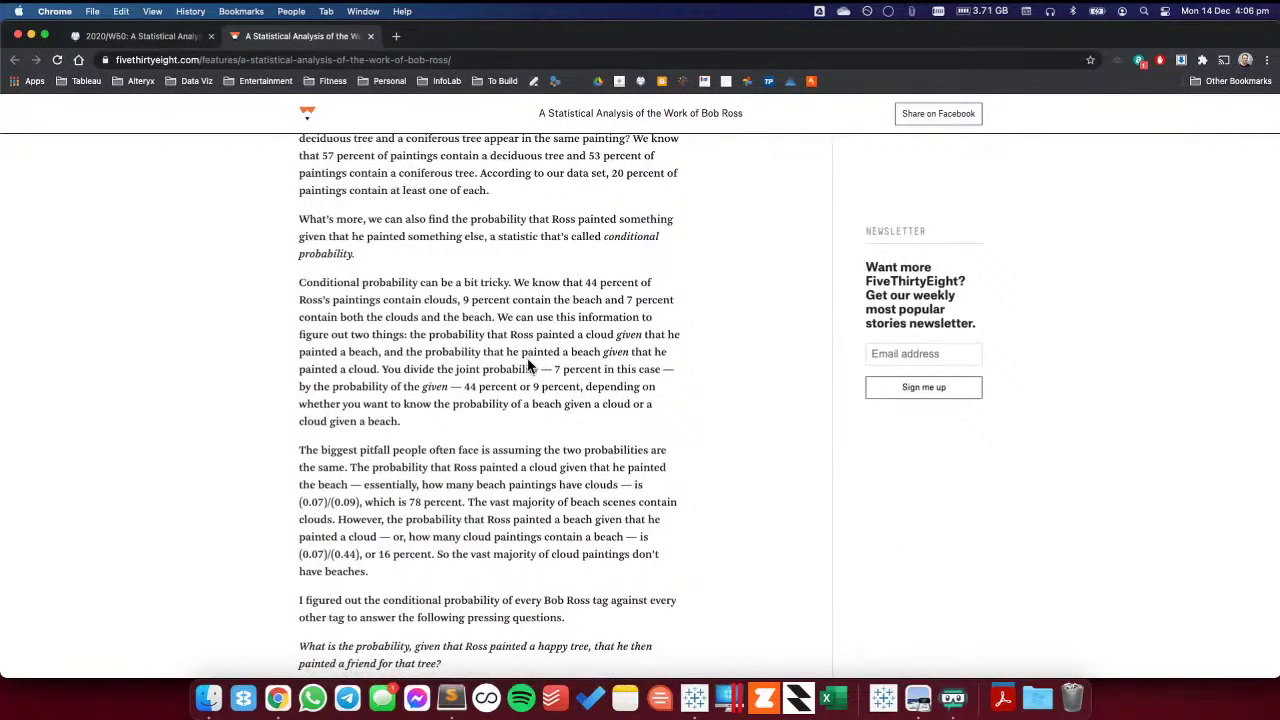
{"action": "scroll", "coordinate": [529, 366], "scroll_direction": "down", "scroll_amount": 4}
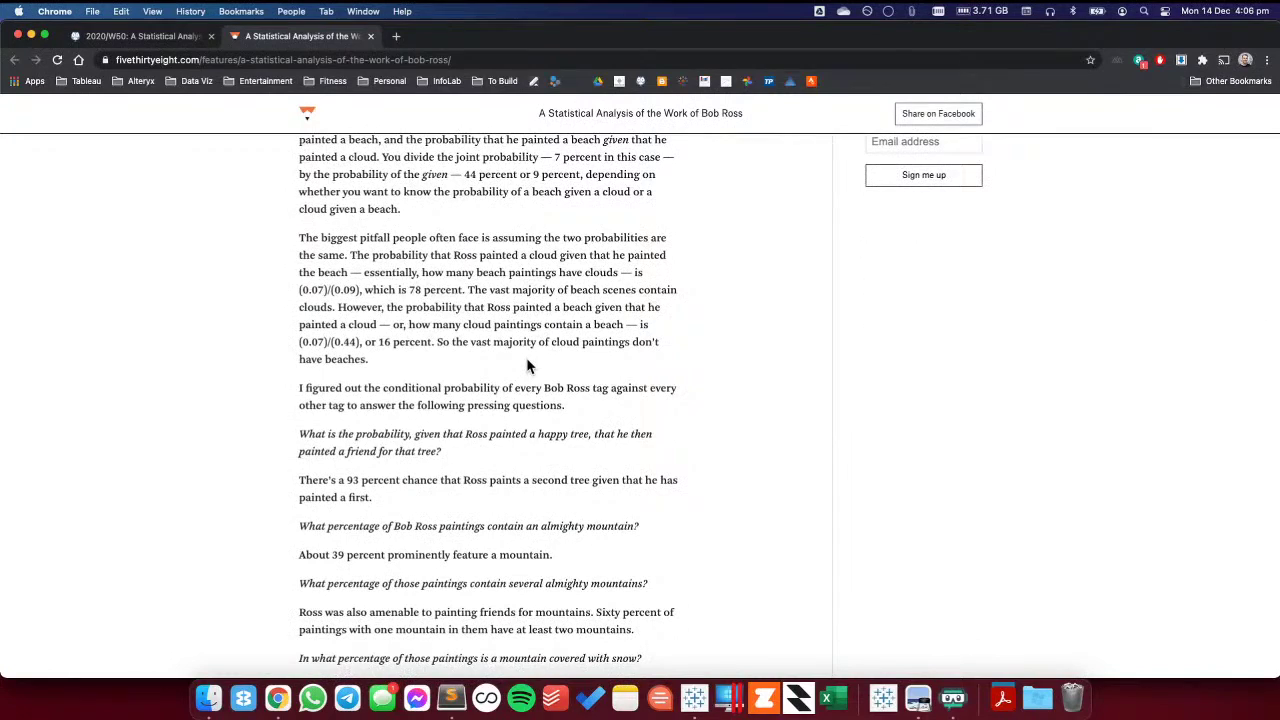
- Find the Guest Painters page about 'The Joy of Painting' on twoinchbrush.com and open it in a new browser tab
{"action": "left_click", "coordinate": [398, 38]}
{"action": "type", "text": "guest "}
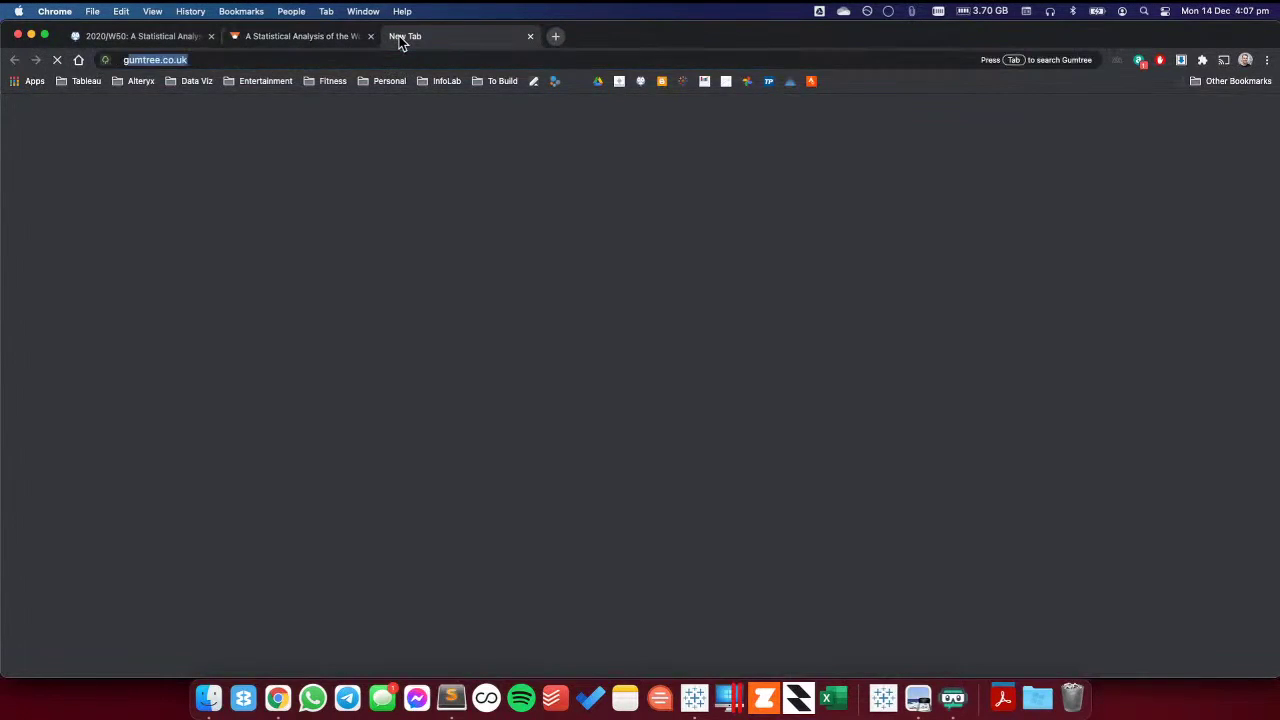
{"action": "type", "text": "pa"}
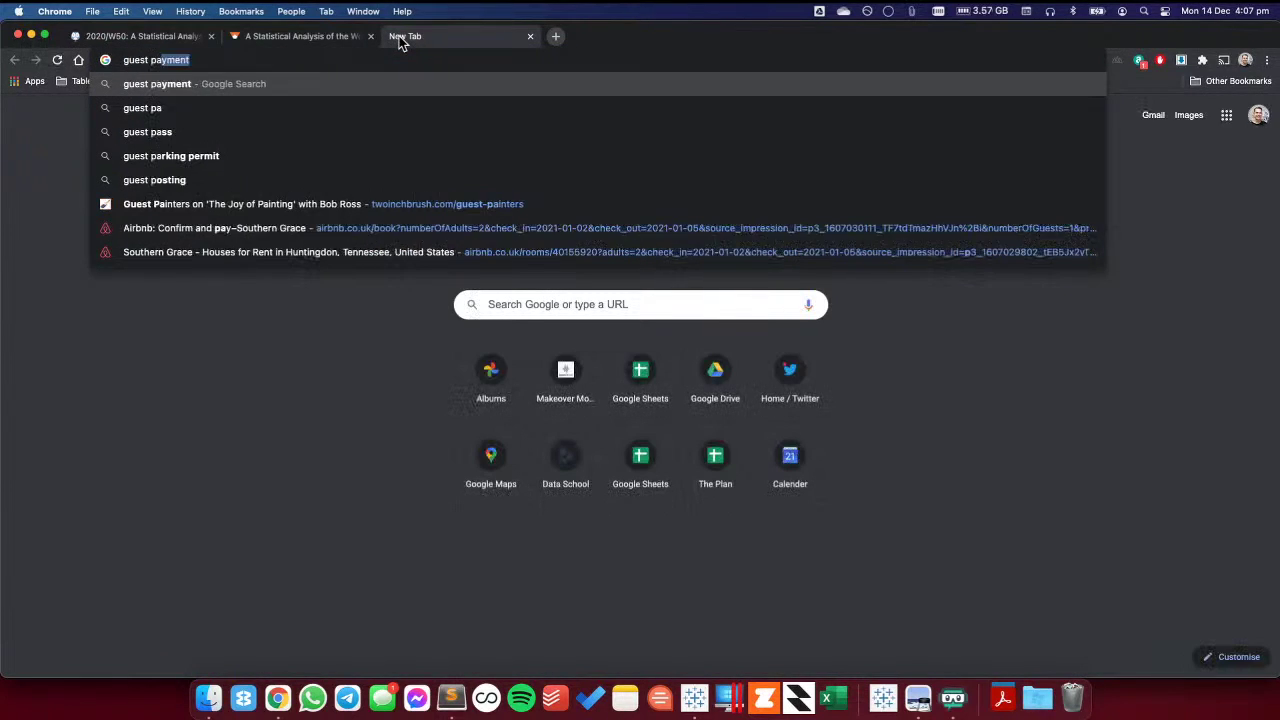
{"action": "type", "text": "inters on the"}
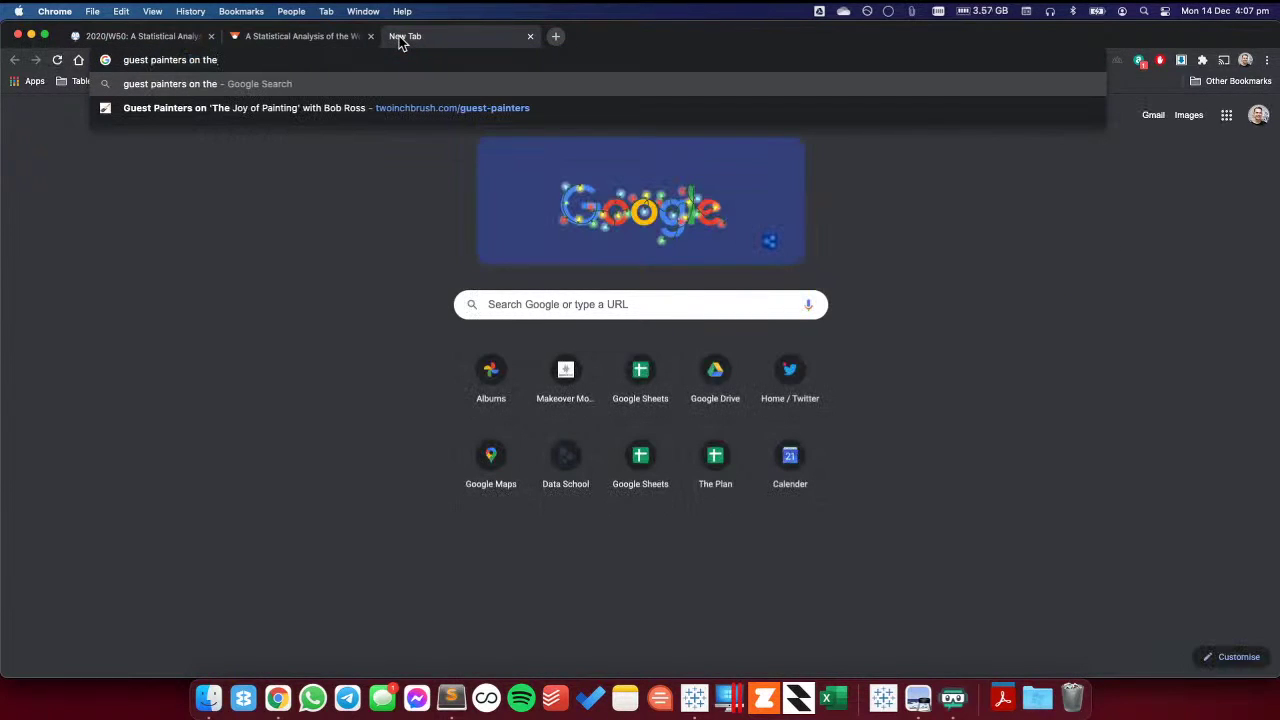
{"action": "key", "text": "Down"}
{"action": "key", "text": "Return"}
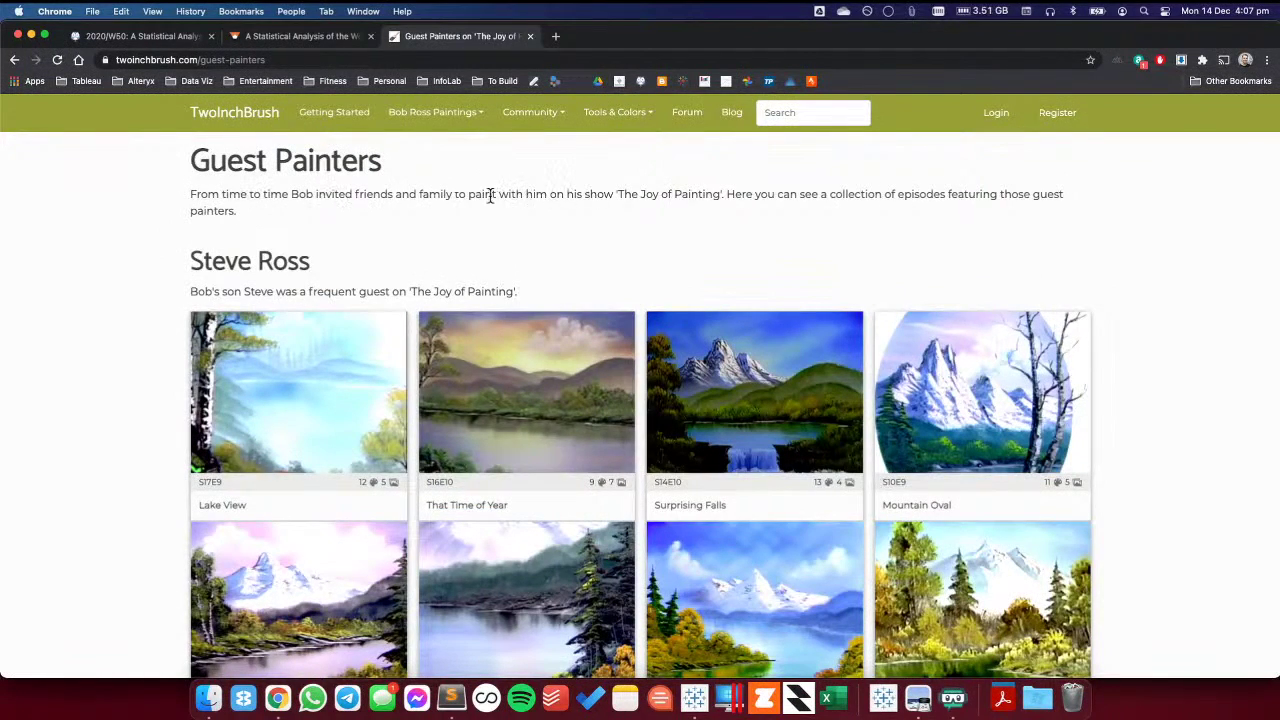
- Examine the Guest Painters page to see which episodes were painted by Bob Ross's son and by other guests
{"action": "left_click_drag", "start_coordinate": [455, 194], "coordinate": [612, 190]}
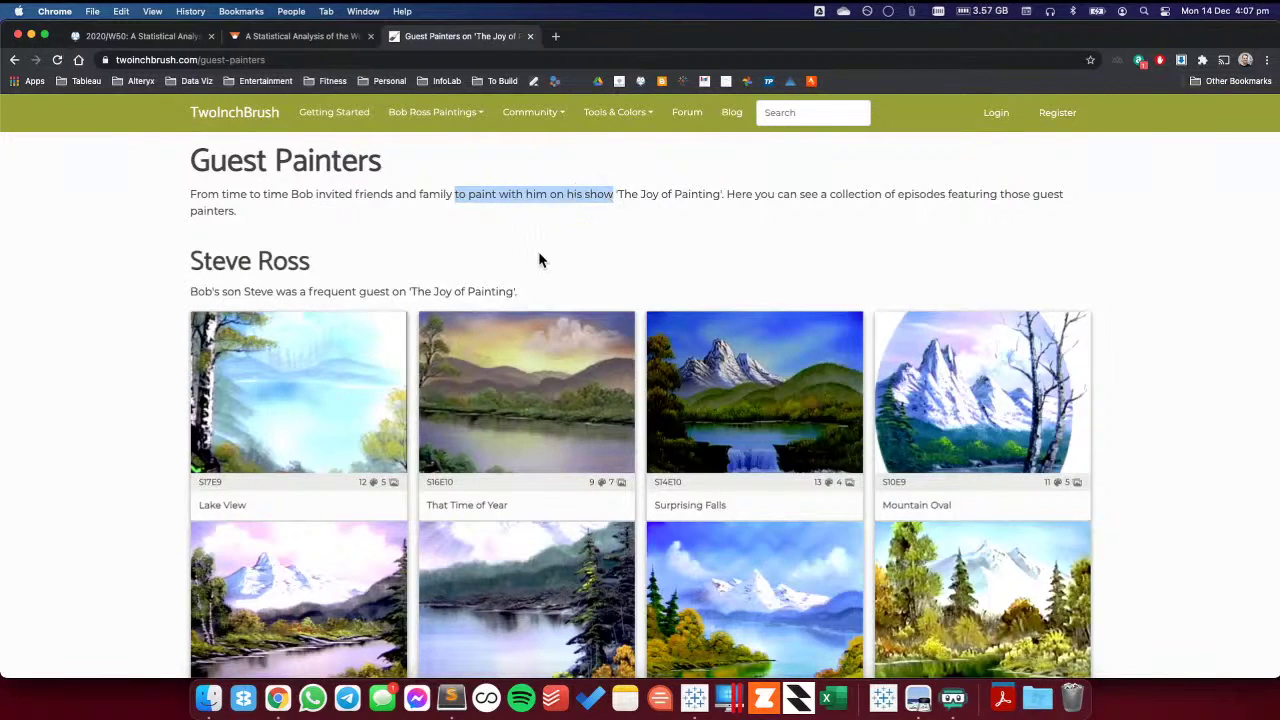
{"action": "scroll", "coordinate": [538, 260], "scroll_direction": "down", "scroll_amount": 5}
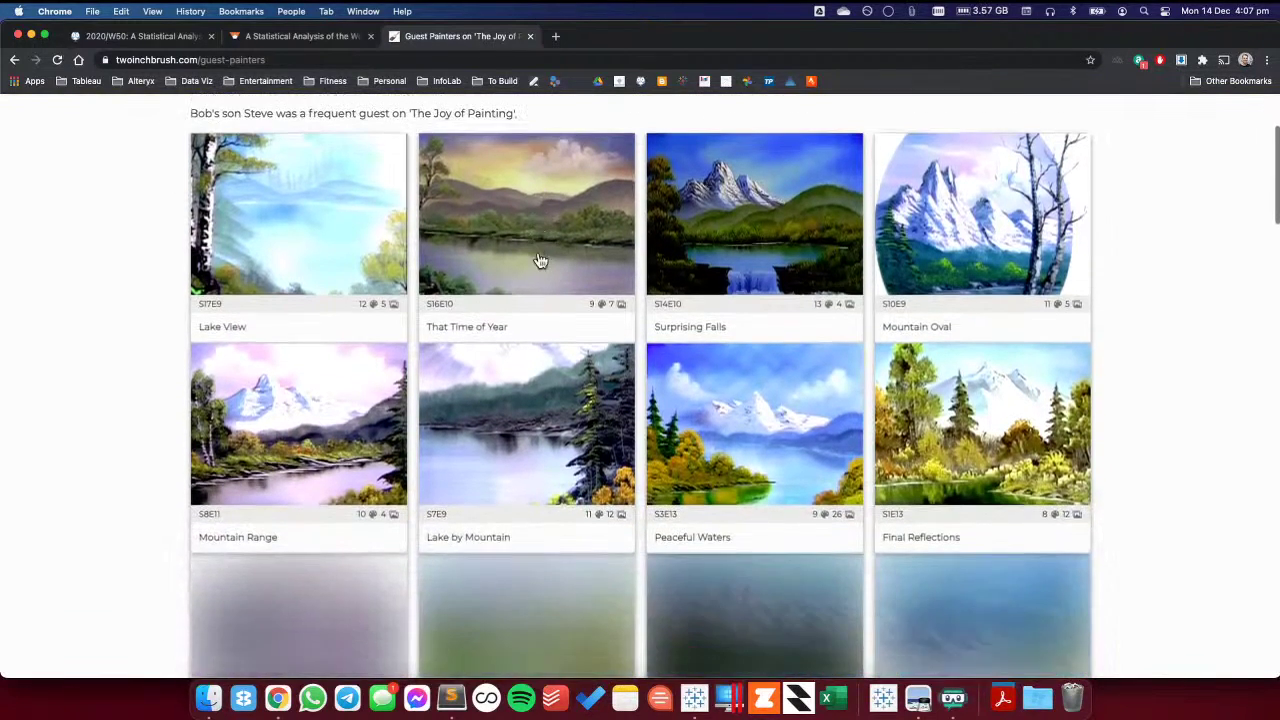
{"action": "scroll", "coordinate": [466, 262], "scroll_direction": "down", "scroll_amount": 10}
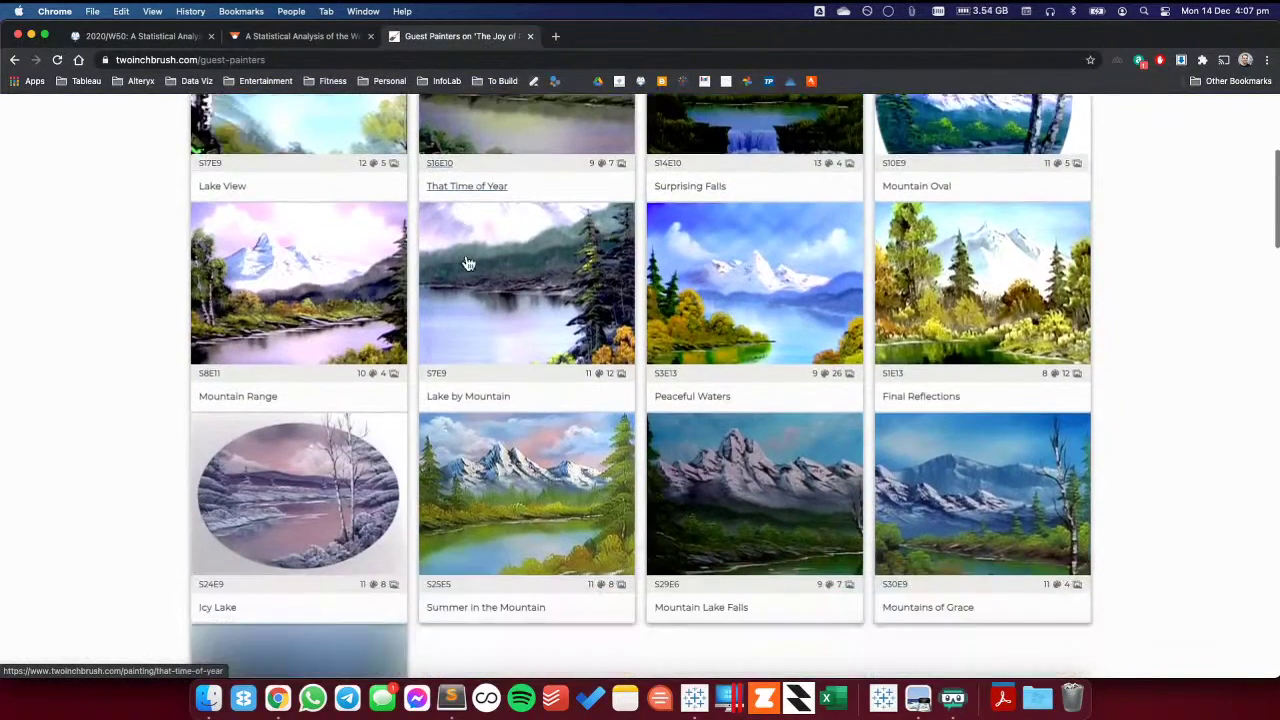
{"action": "scroll", "coordinate": [468, 263], "scroll_direction": "down", "scroll_amount": 3}
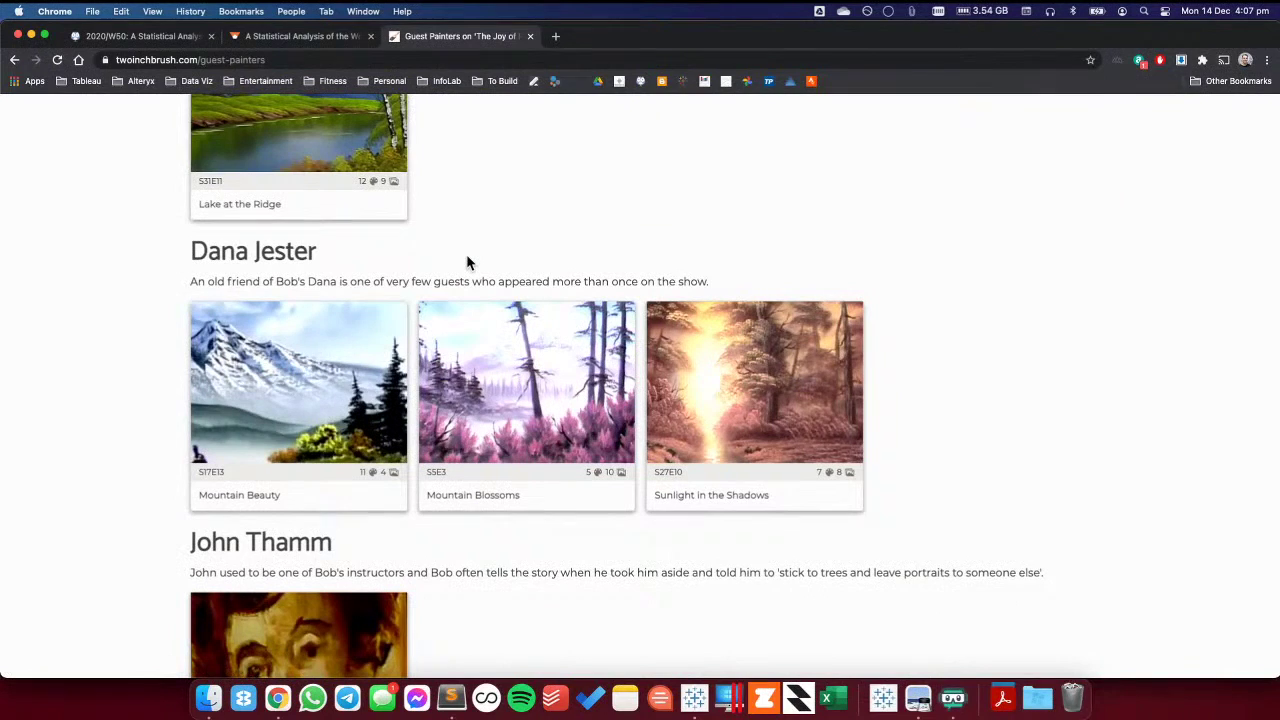
{"action": "scroll", "coordinate": [466, 262], "scroll_direction": "up", "scroll_amount": 10}
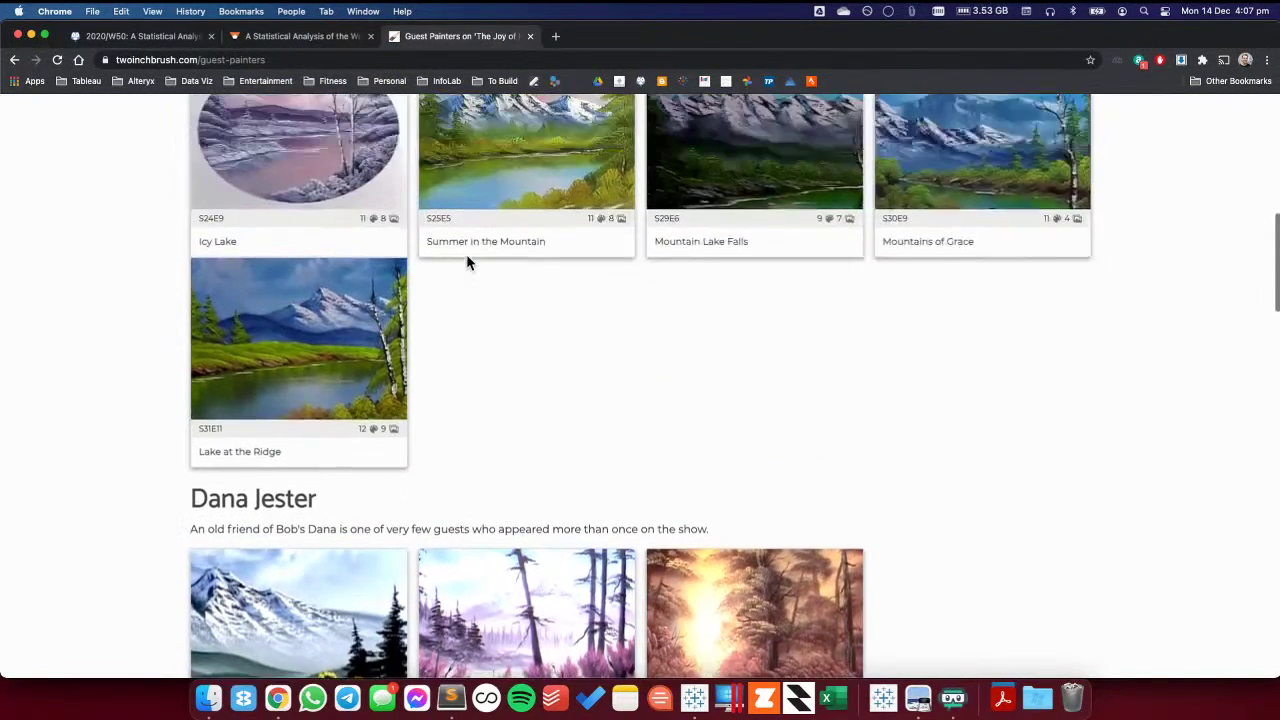
{"action": "scroll", "coordinate": [466, 262], "scroll_direction": "up", "scroll_amount": 4}
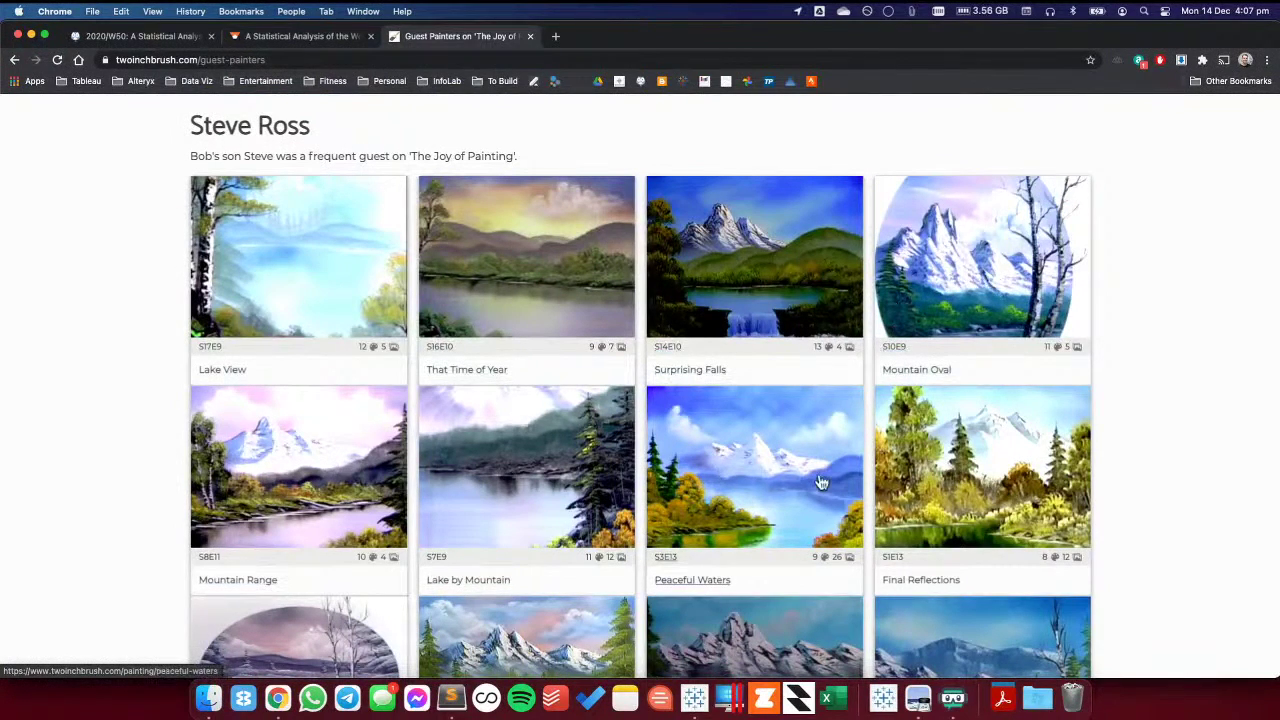
{"action": "scroll", "coordinate": [700, 475], "scroll_direction": "down", "scroll_amount": 5}
{"action": "scroll", "coordinate": [683, 470], "scroll_direction": "down", "scroll_amount": 1}
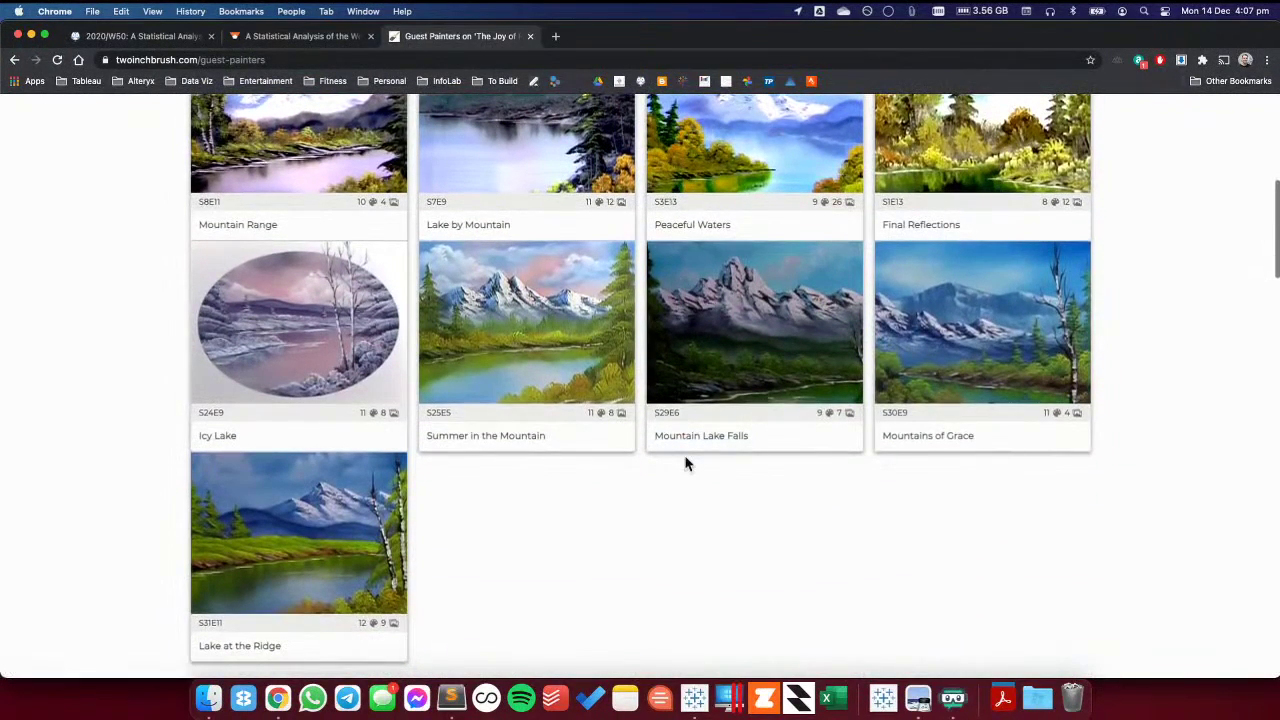
- Return to Tableau, check the distinct episode count on Sheet 2, and calculate 361/390 in Spotlight over Sheet 1
{"action": "key", "text": "super+Tab"}
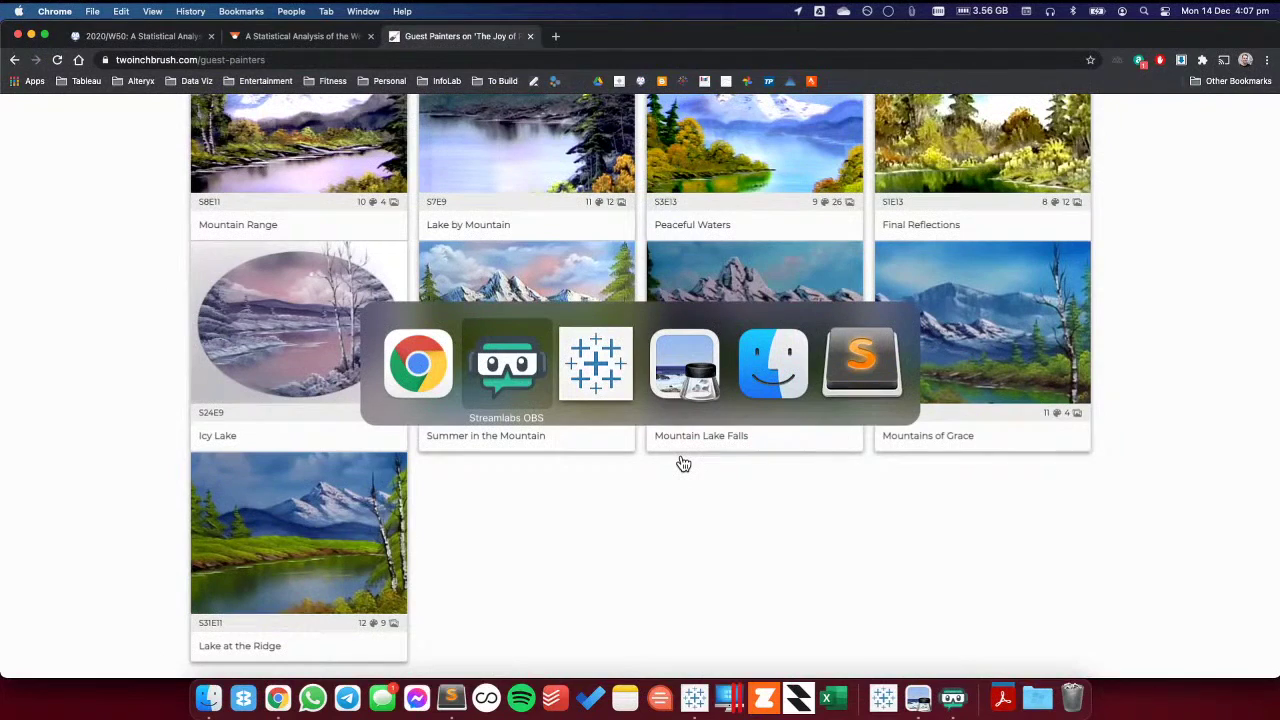
{"action": "key", "text": "super+Tab"}
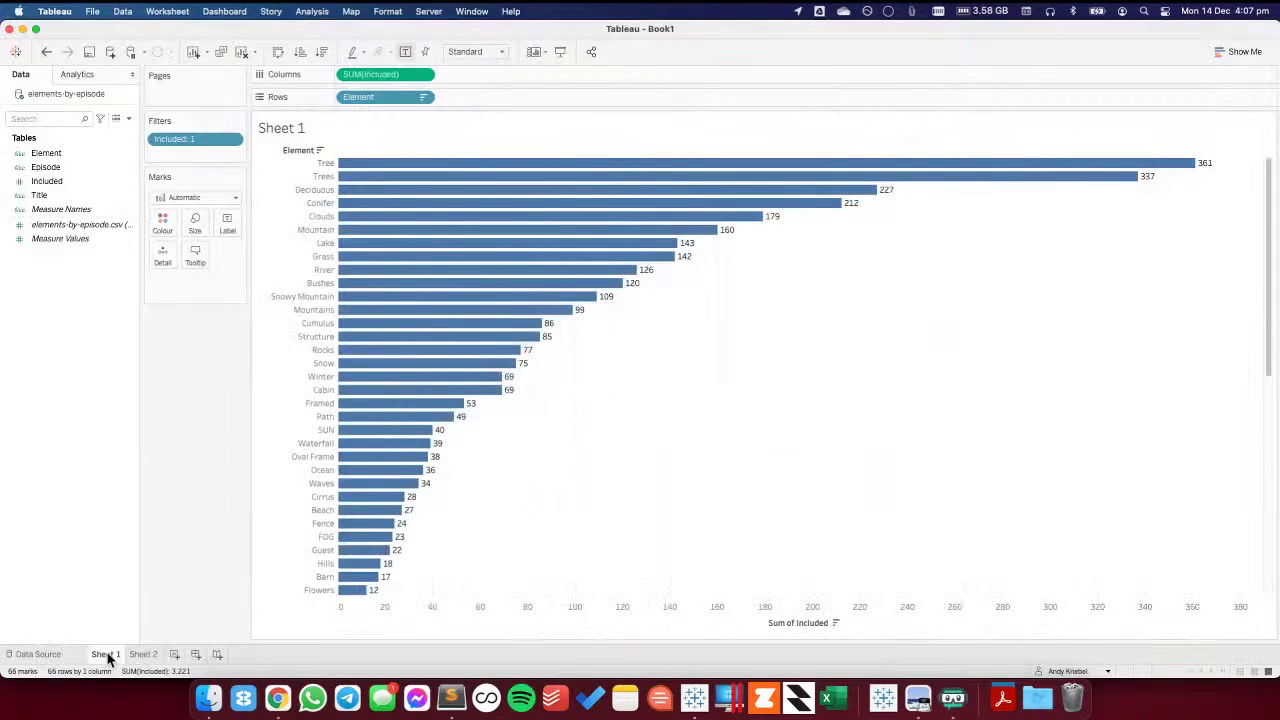
{"action": "left_click", "coordinate": [146, 656]}
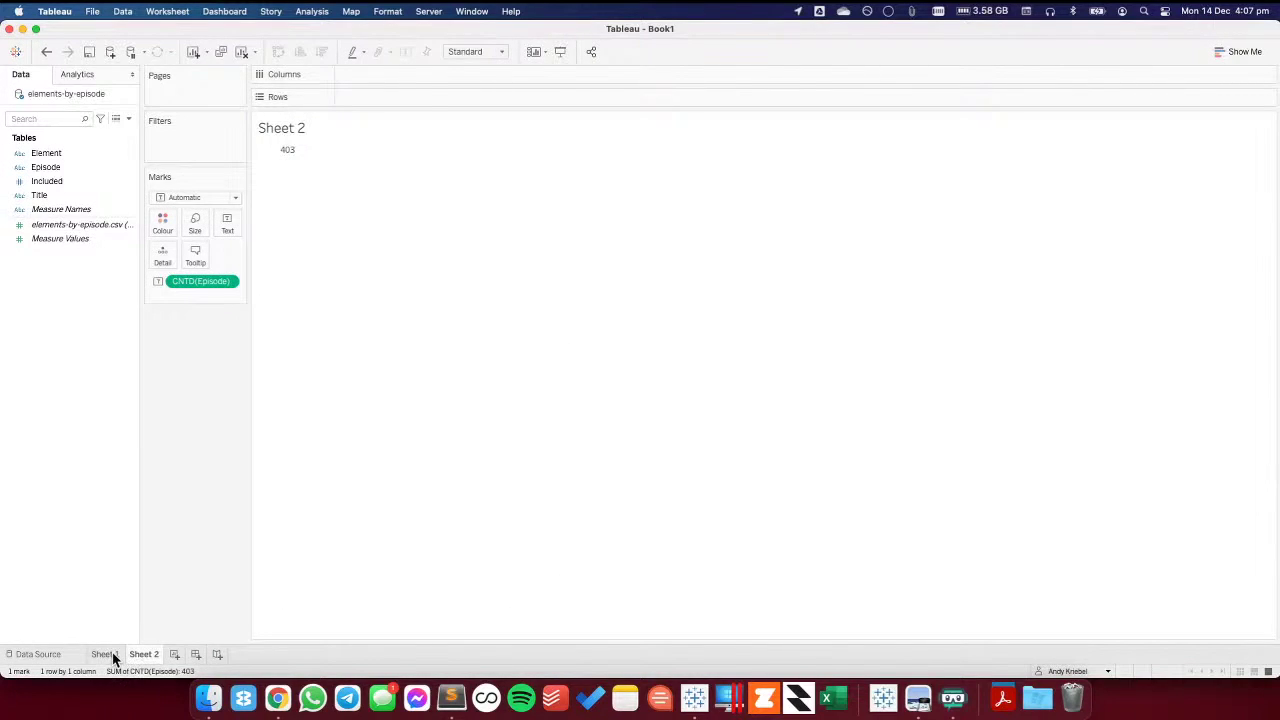
{"action": "left_click", "coordinate": [112, 655]}
{"action": "key", "text": "super+space"}
{"action": "type", "text": "361/390"}
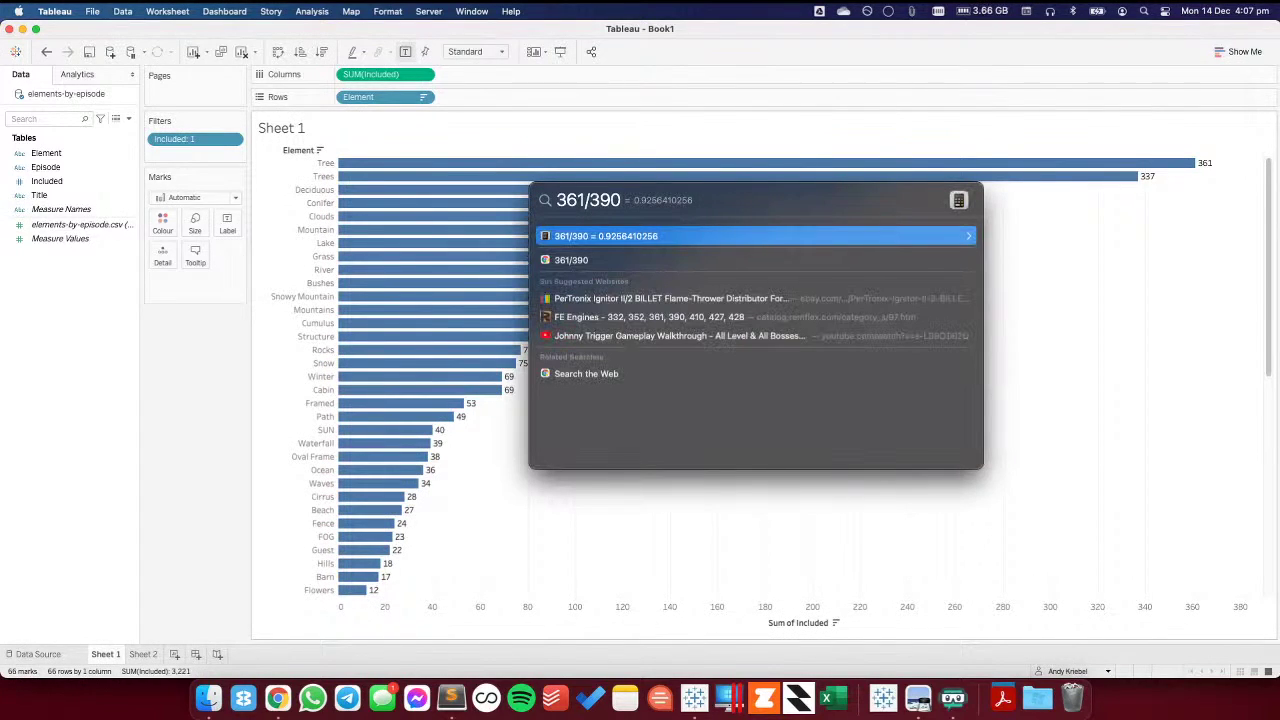
{"action": "key", "text": "Escape"}
- Switch to Chrome to recheck the article's element percentages against the calculated share, and return to Tableau
{"action": "key", "text": "super+Tab"}
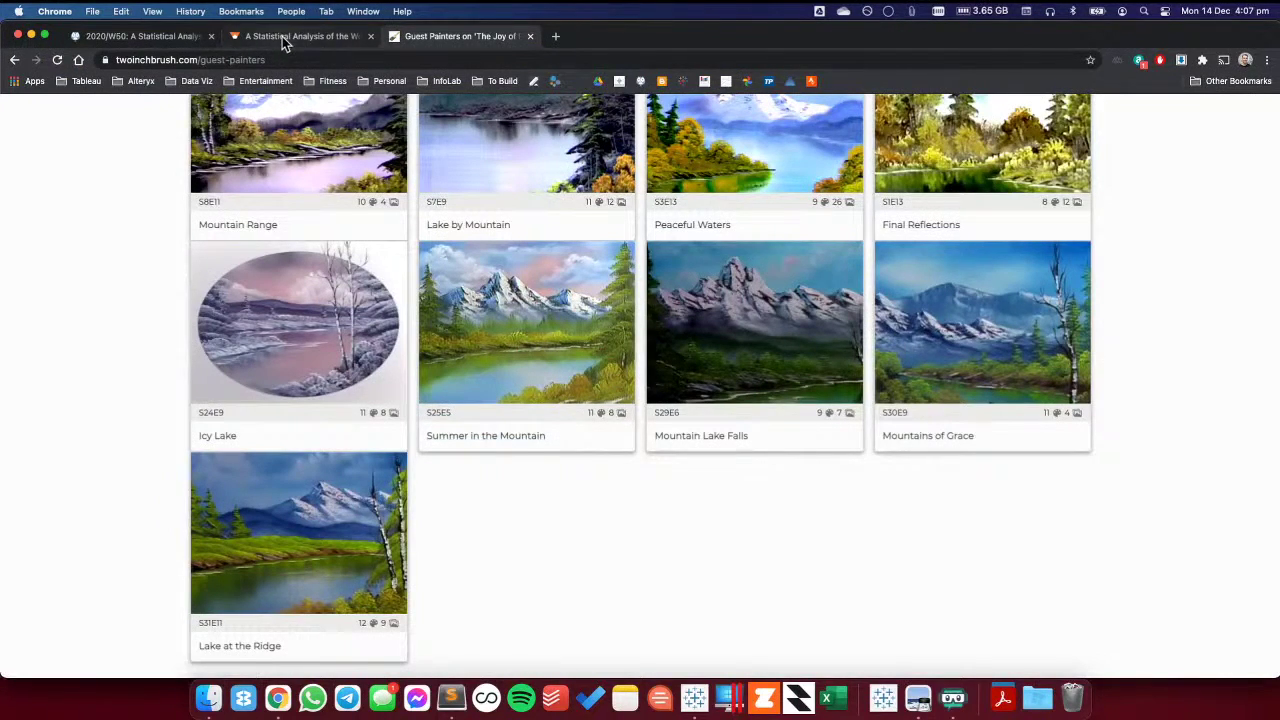
{"action": "left_click", "coordinate": [282, 36]}
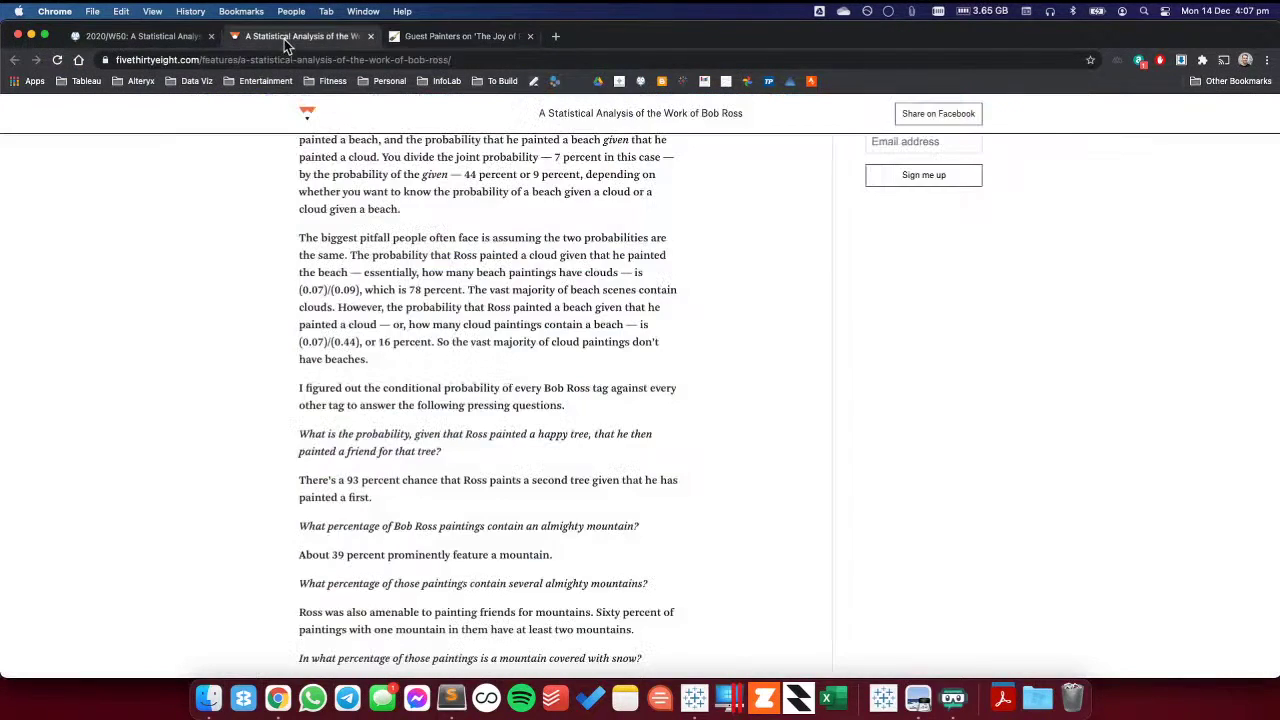
{"action": "scroll", "coordinate": [714, 494], "scroll_direction": "up", "scroll_amount": 10}
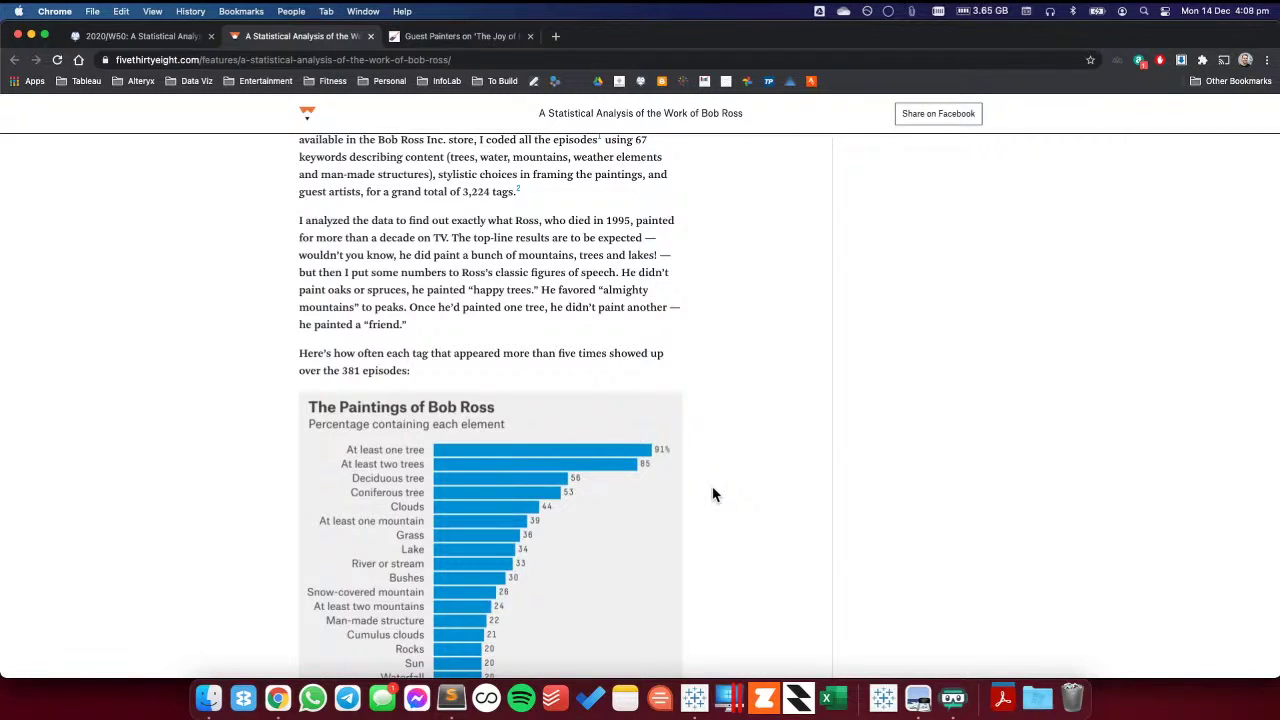
{"action": "key", "text": "super+Tab"}
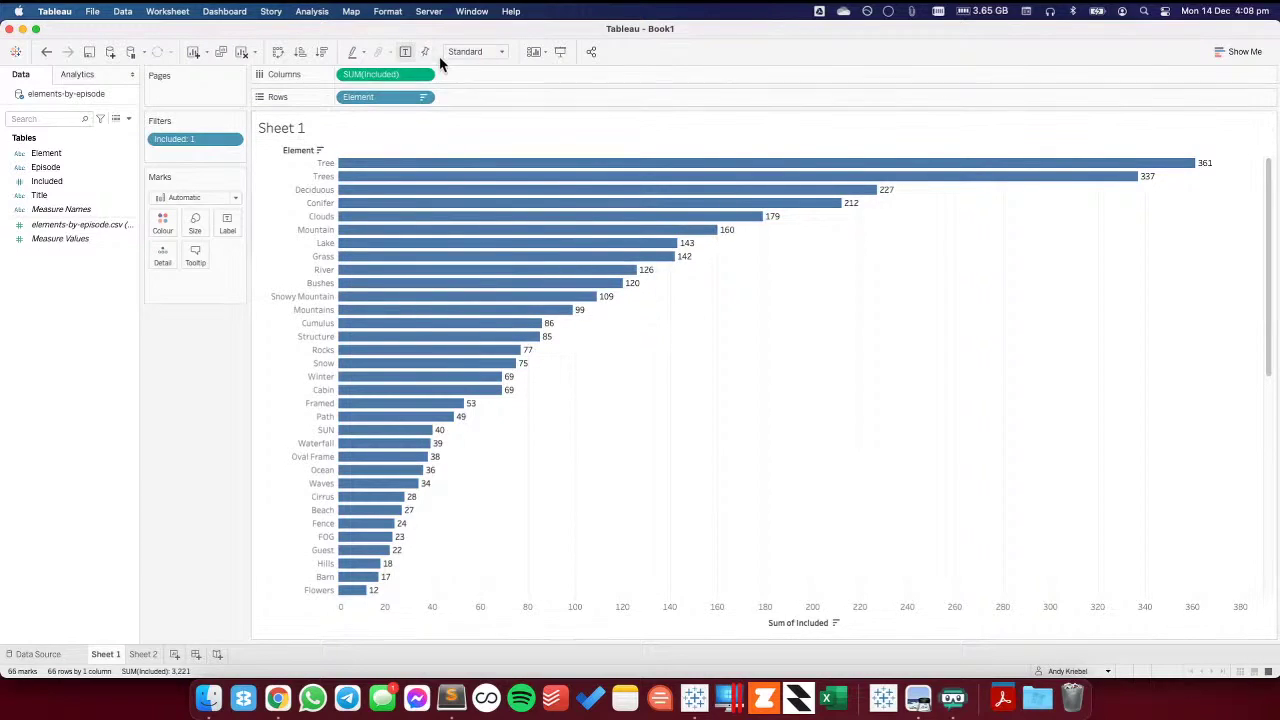
- Create a calculated field named "% of episodes" with the formula SUM([Included])/COUNTD([Episode])
{"action": "right_click", "coordinate": [73, 327]}
{"action": "left_click", "coordinate": [125, 347]}
{"action": "type", "text": "5"}
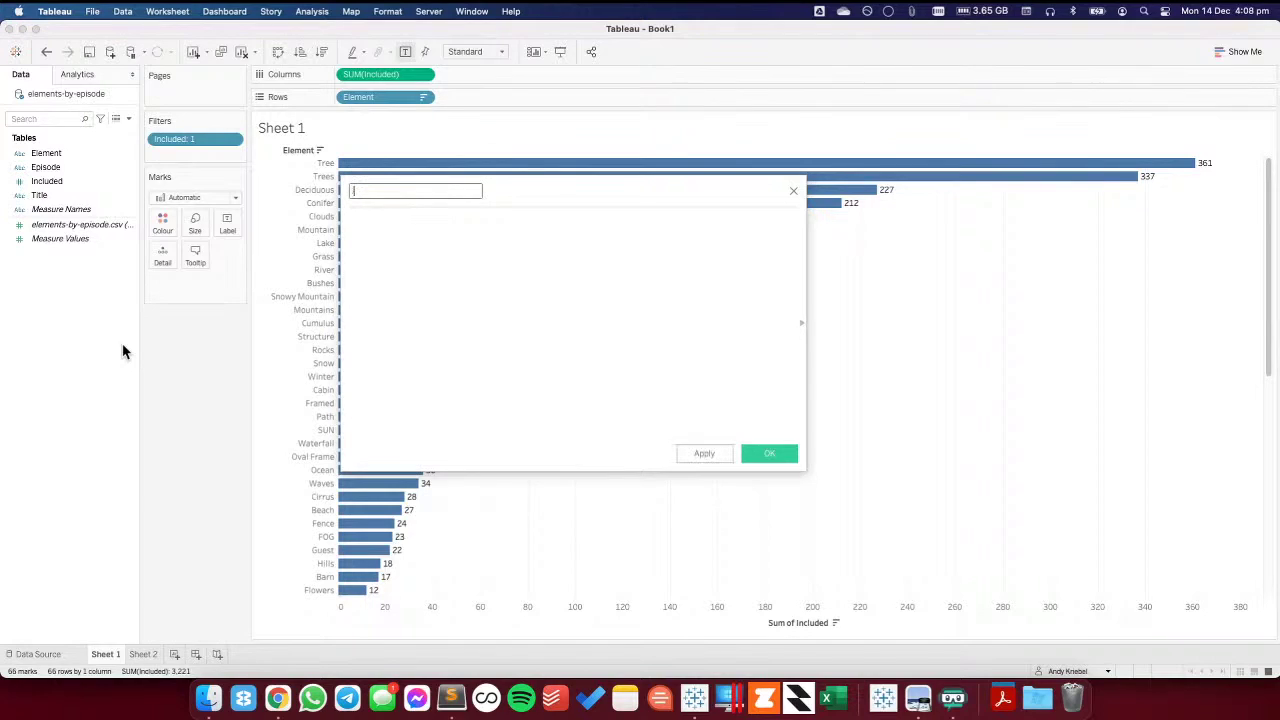
{"action": "type", "text": " OF"}
{"action": "left_click_drag", "start_coordinate": [362, 74], "coordinate": [392, 276]}
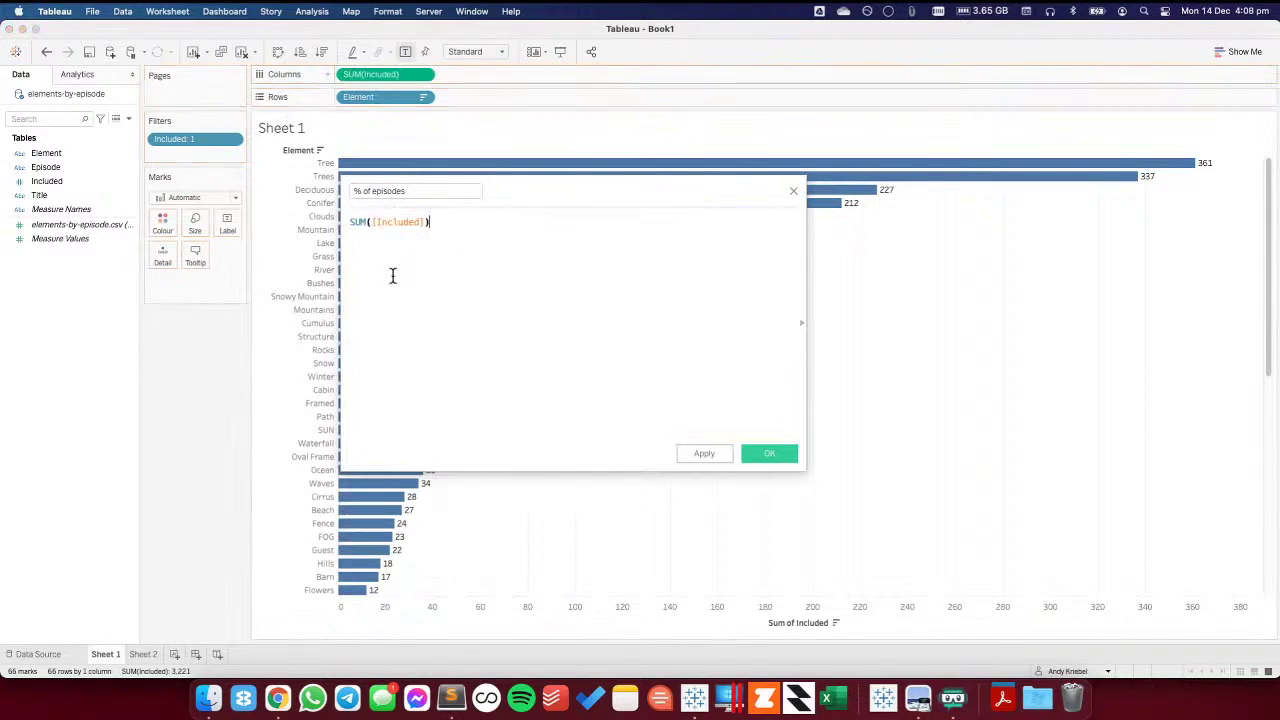
{"action": "type", "text": "/"}
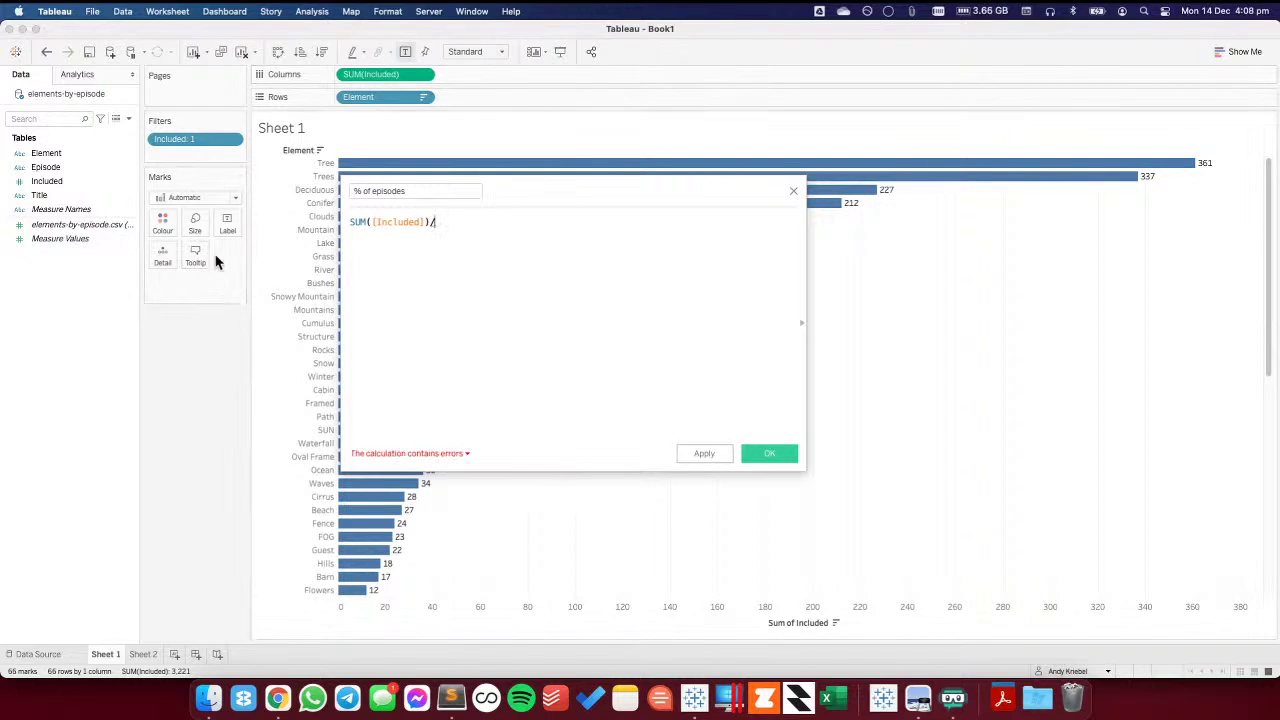
{"action": "key", "text": "super+o"}
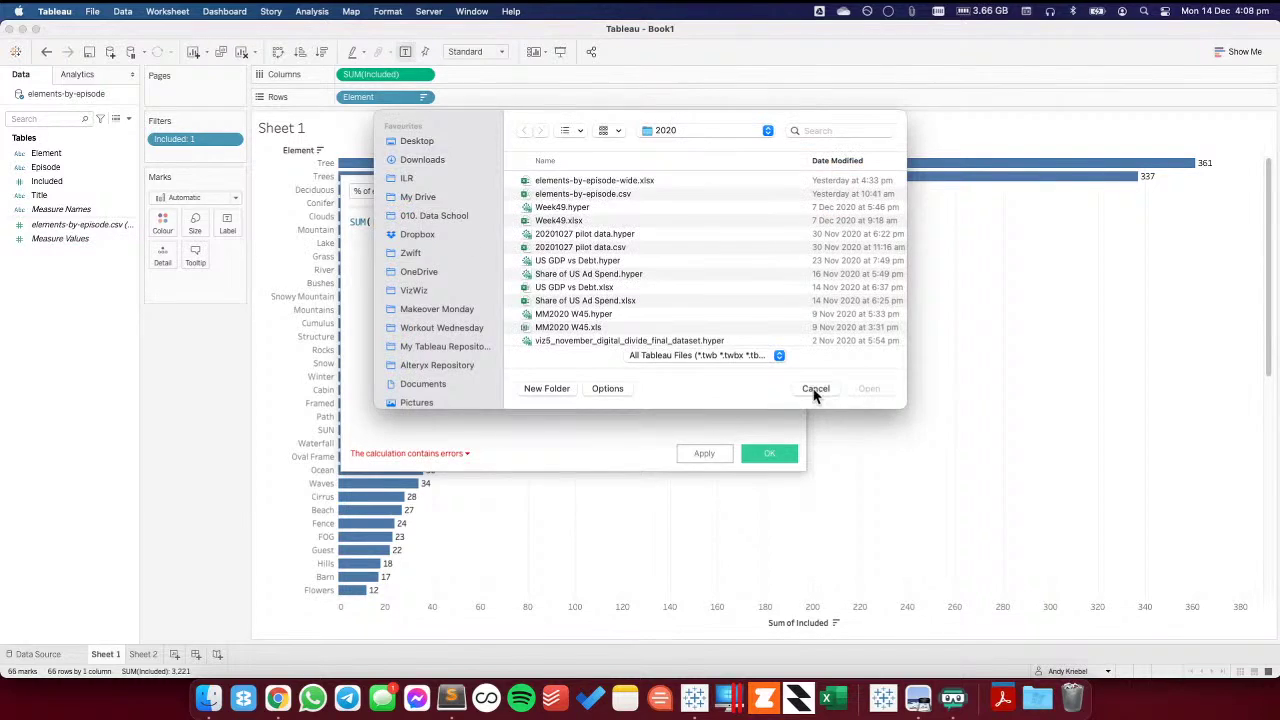
{"action": "key", "text": "Escape"}
{"action": "type", "text": "countd"}
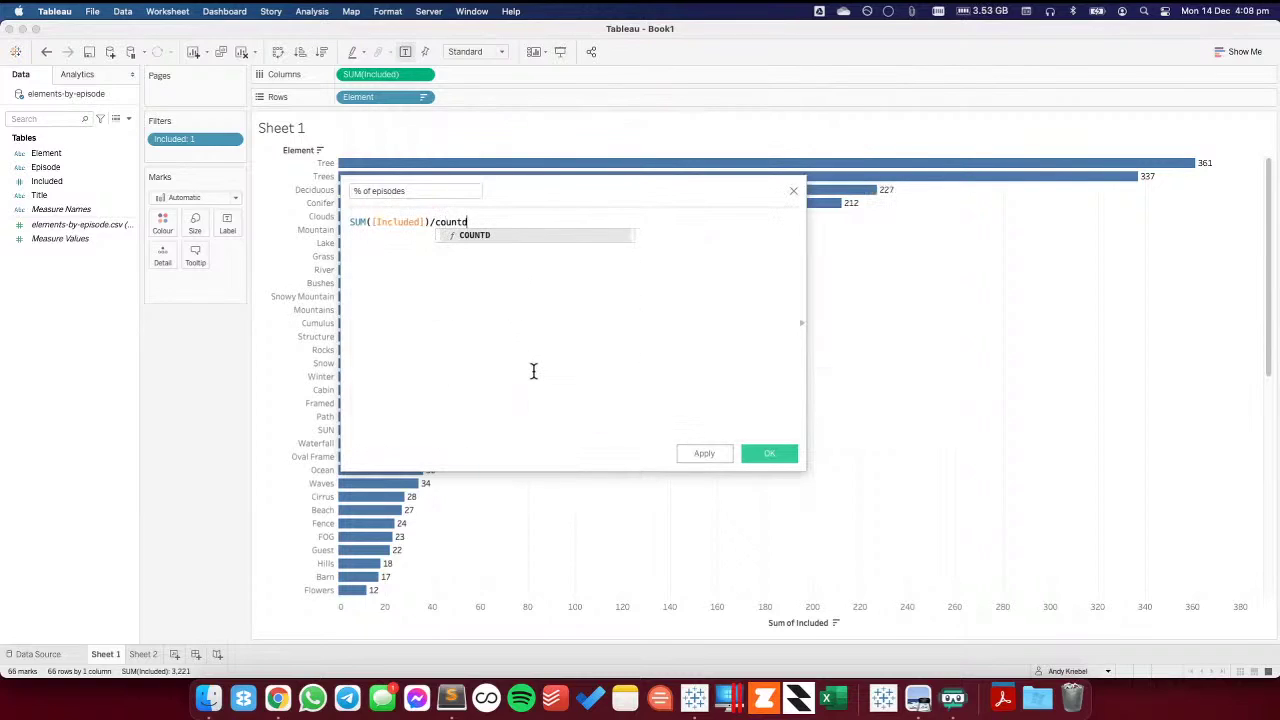
{"action": "key", "text": "Return"}
{"action": "type", "text": "ep"}
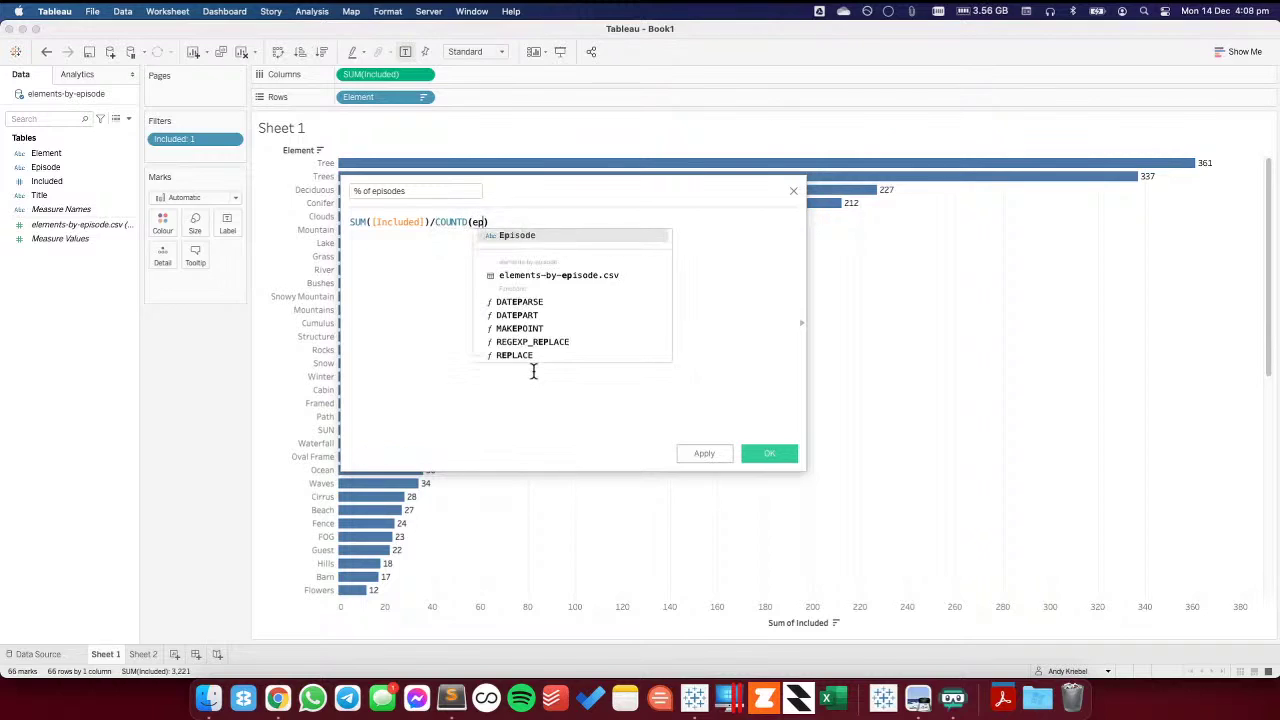
{"action": "key", "text": "Return"}
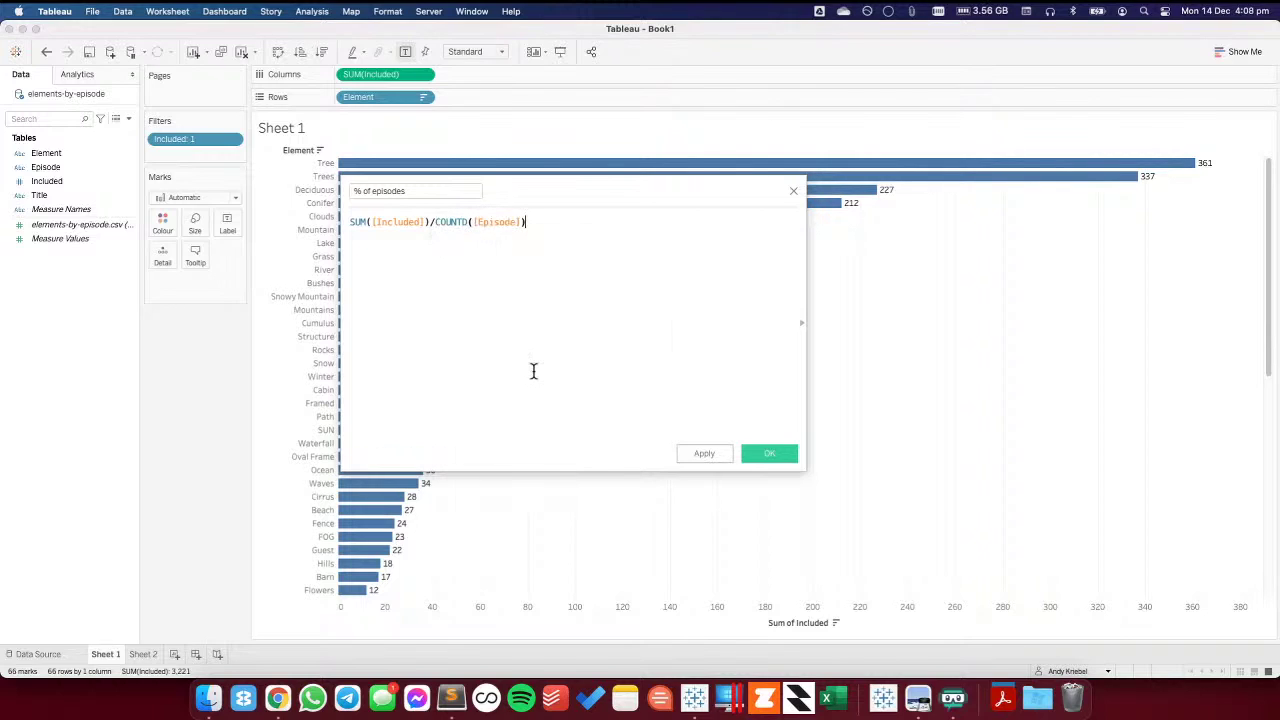
{"action": "left_click", "coordinate": [769, 453]}
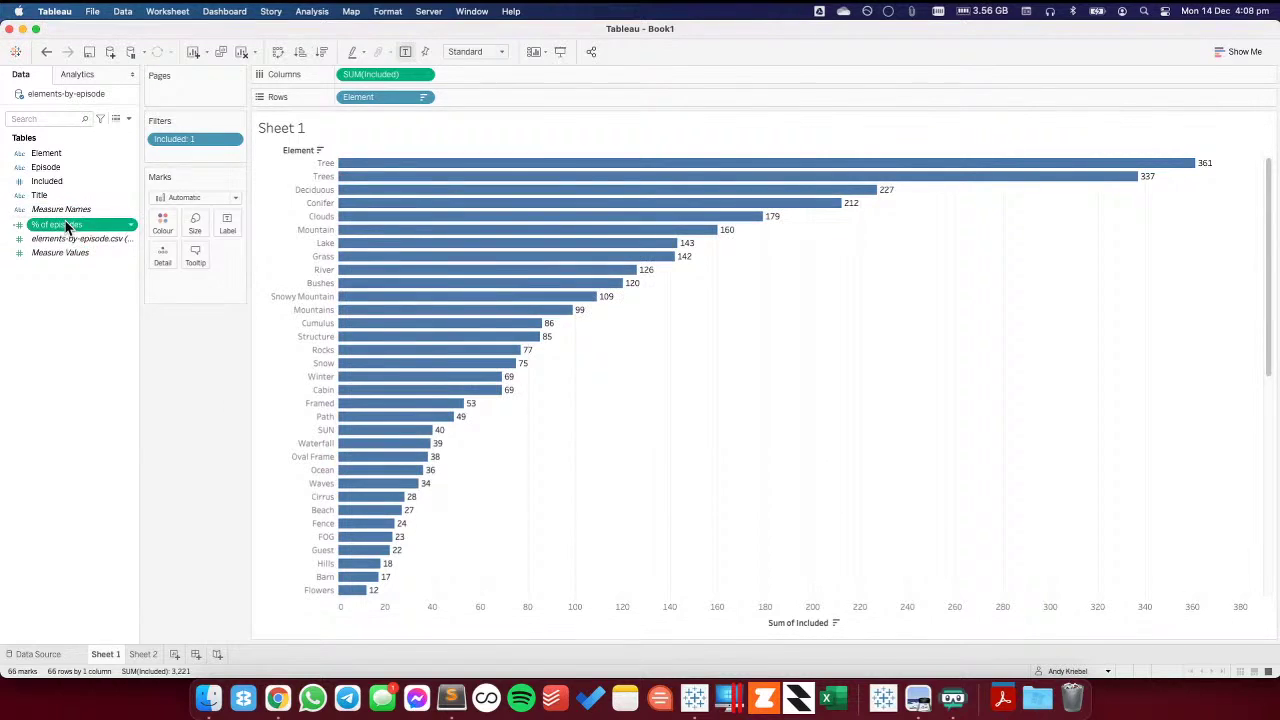
- Set the default number format of "% of episodes" to Percentage with 0 decimal places and add the field to Columns after SUM(Included)
{"action": "right_click", "coordinate": [66, 225]}
{"action": "mouse_move", "coordinate": [125, 500]}
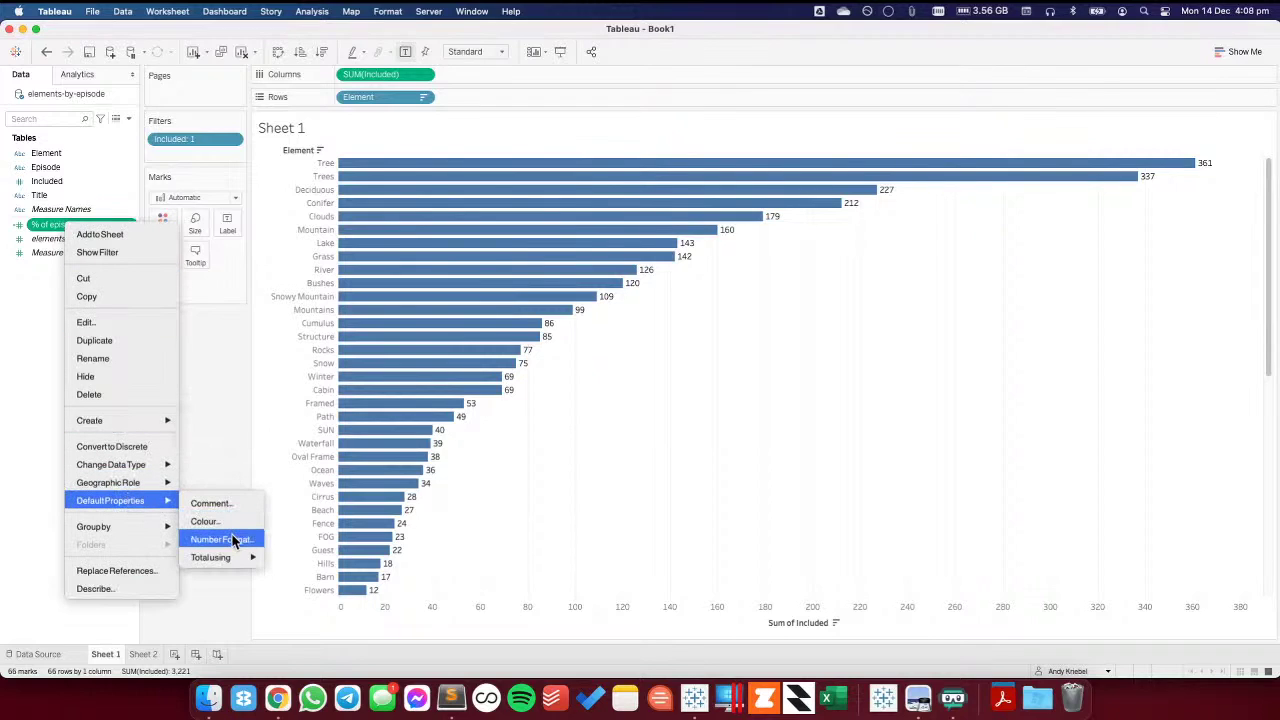
{"action": "left_click", "coordinate": [230, 539]}
{"action": "left_click", "coordinate": [551, 379]}
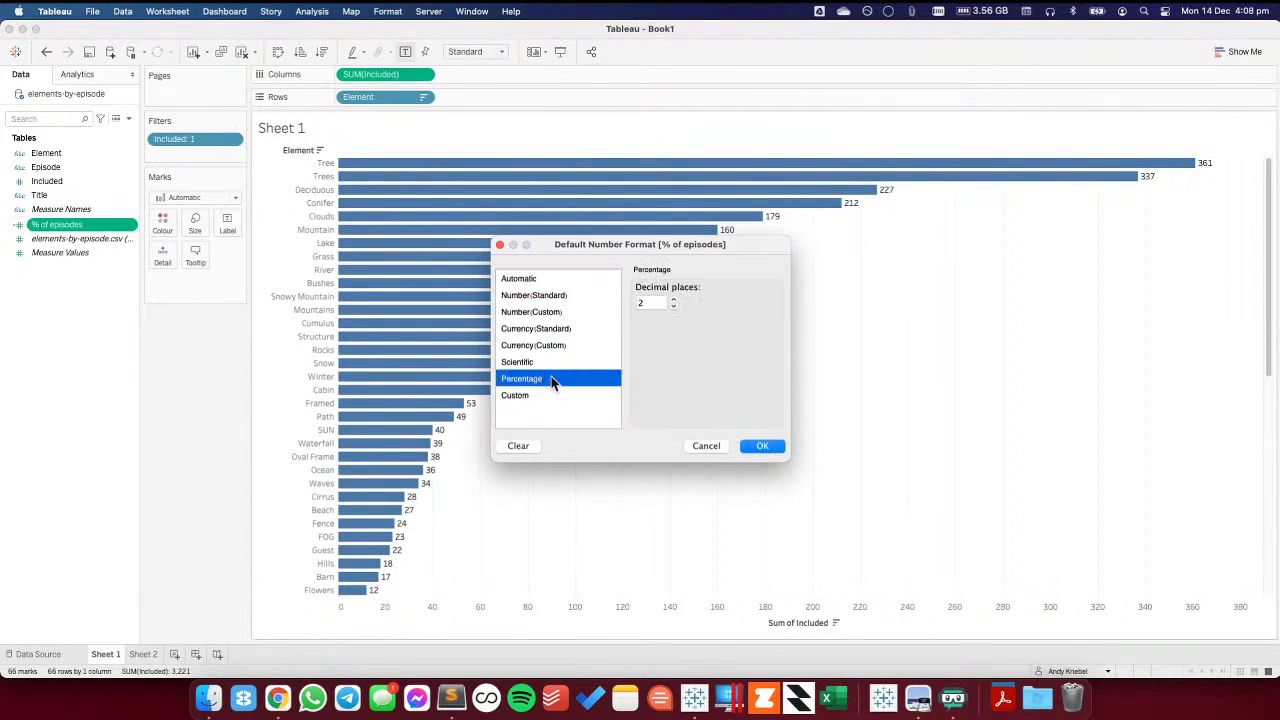
{"action": "double_click", "coordinate": [673, 306]}
{"action": "left_click", "coordinate": [762, 445]}
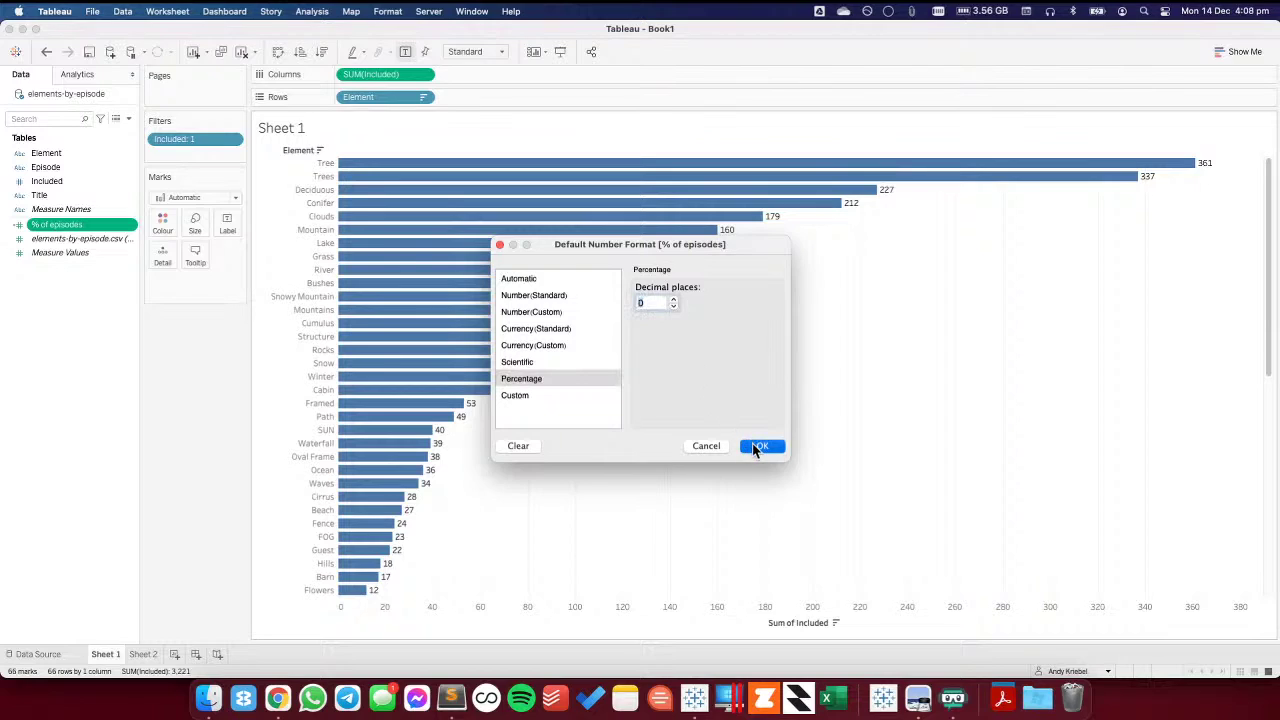
{"action": "left_click_drag", "start_coordinate": [95, 226], "coordinate": [512, 75]}
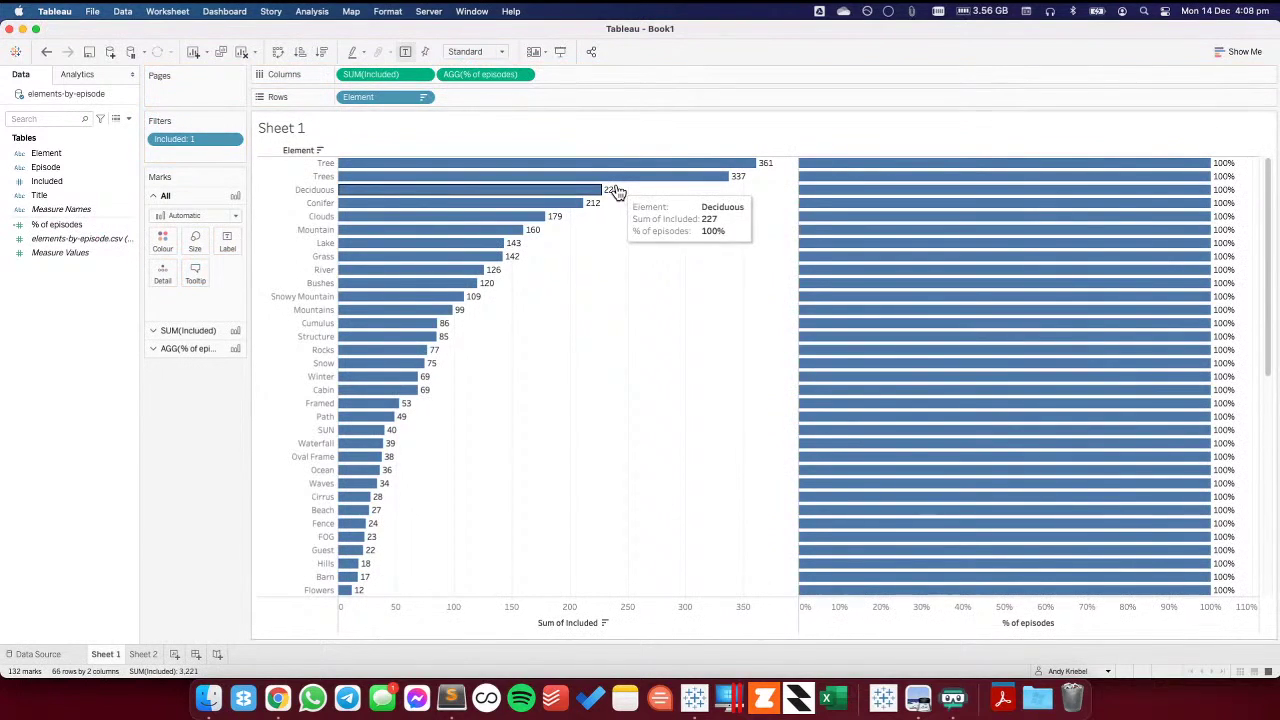
- Change the "% of episodes" formula to SUM([Included])/SUM({COUNTD([Episode])})
{"action": "left_click", "coordinate": [73, 224]}
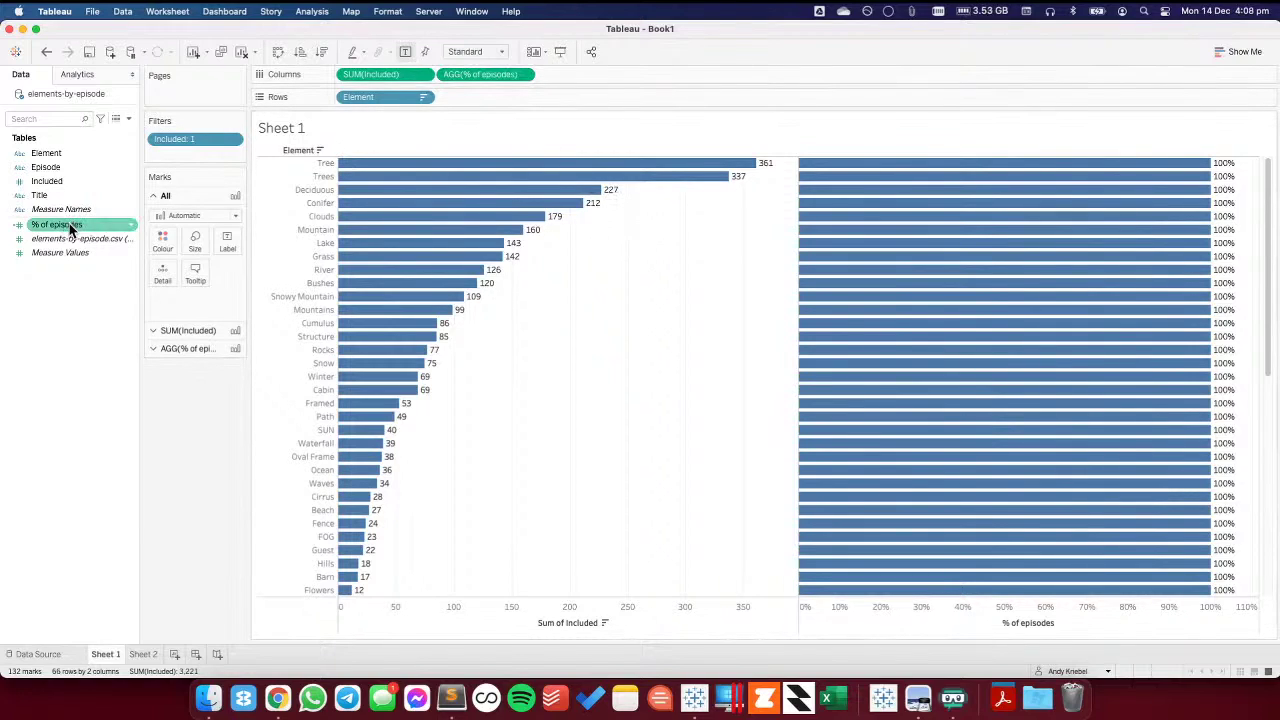
{"action": "right_click", "coordinate": [68, 224]}
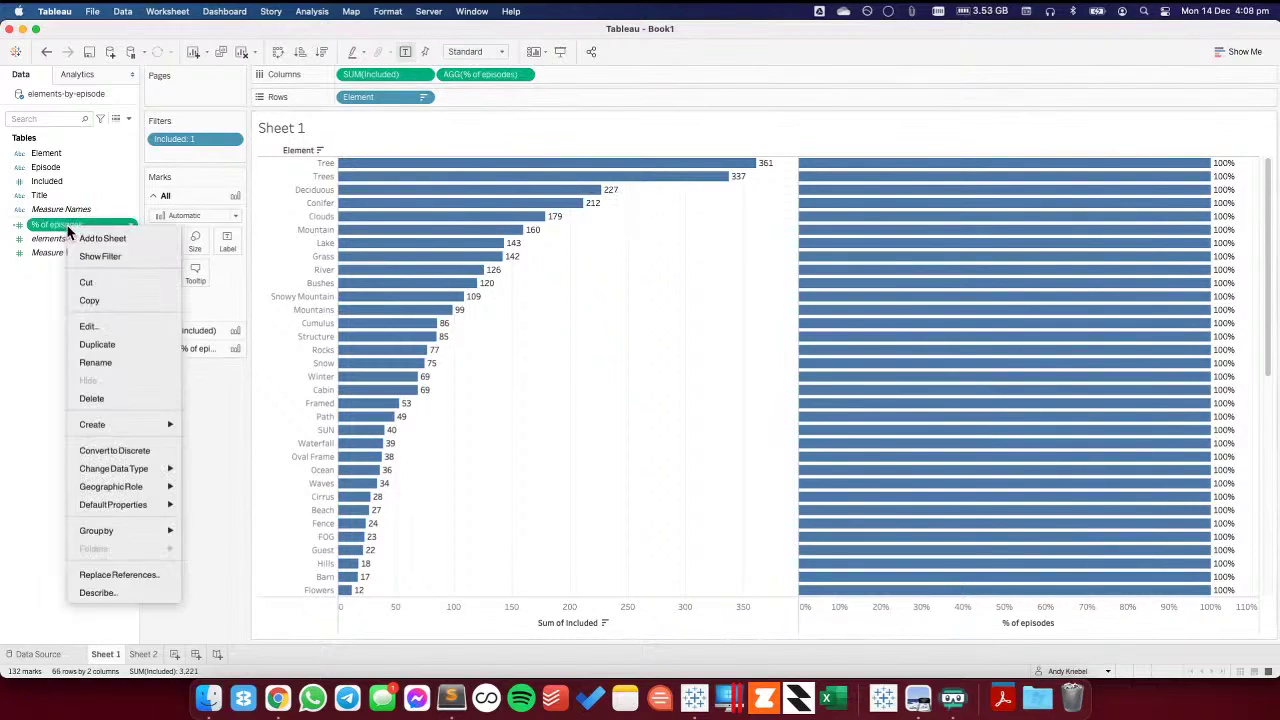
{"action": "left_click", "coordinate": [97, 326]}
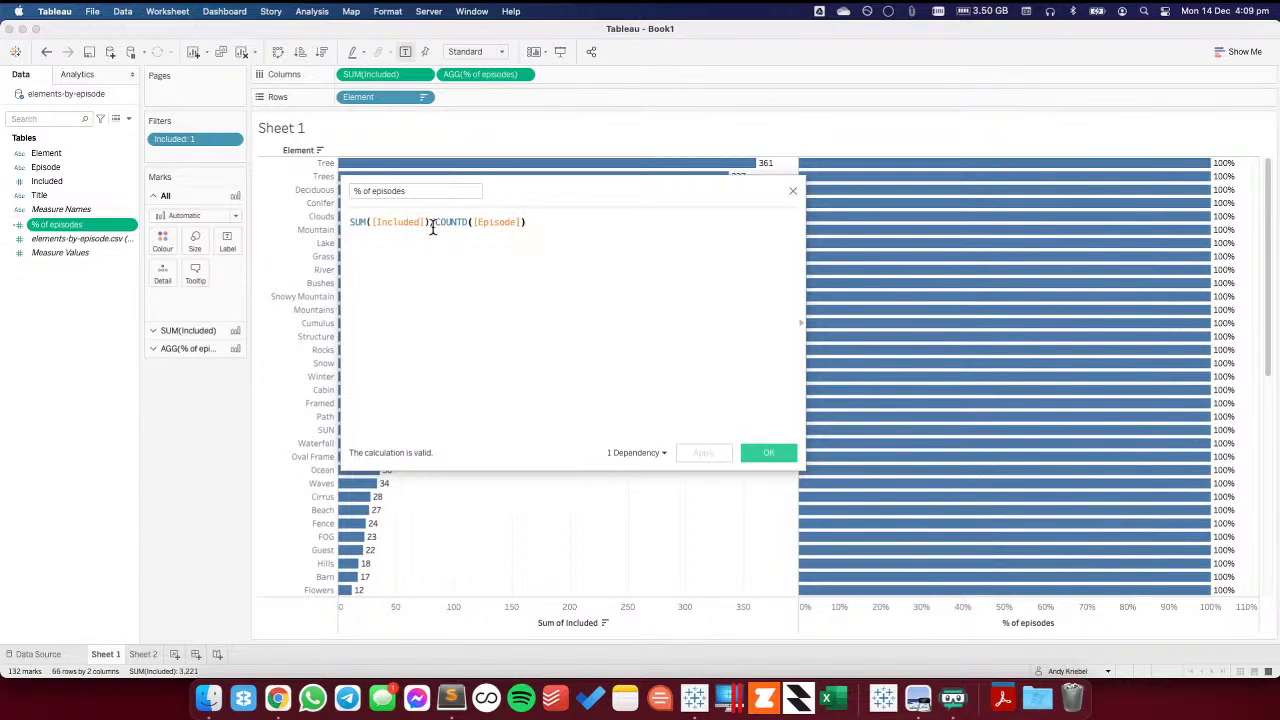
{"action": "type", "text": "("}
{"action": "type", "text": ")"}
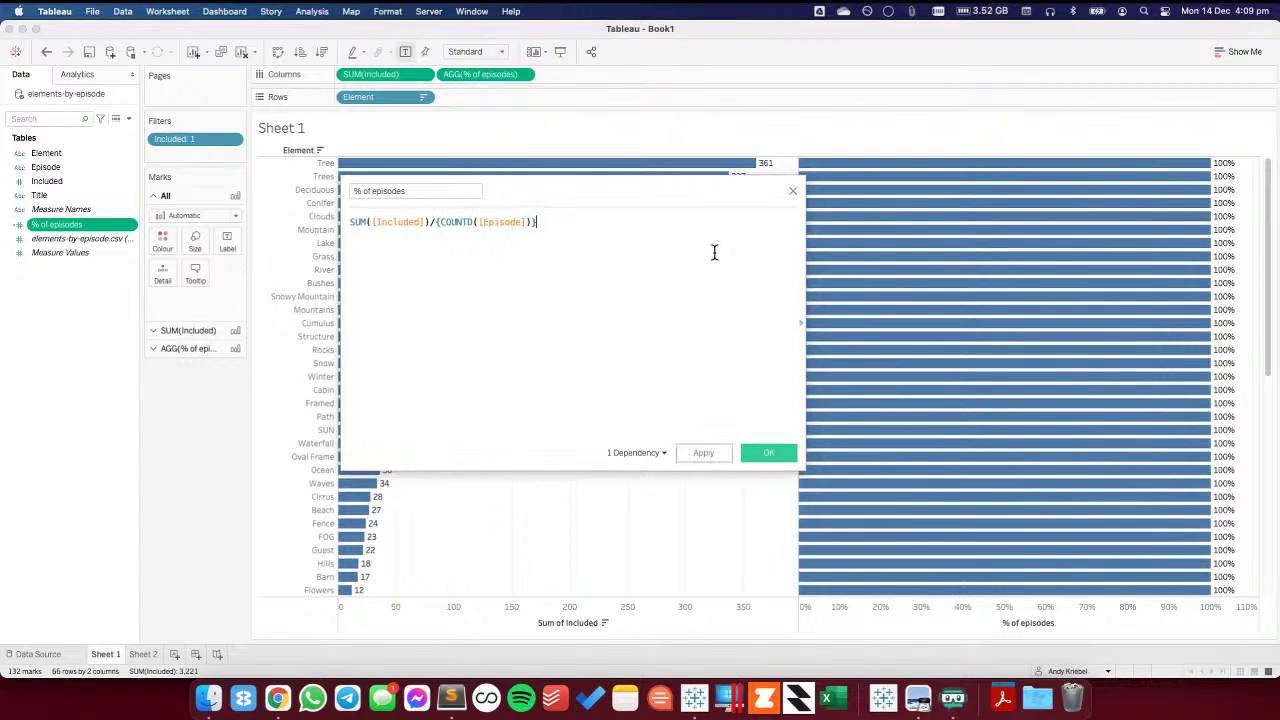
{"action": "key", "text": "Left"}
{"action": "key", "text": "Left"}
{"action": "key", "text": "Left"}
{"action": "key", "text": "Left"}
{"action": "key", "text": "Left"}
{"action": "key", "text": "Left"}
{"action": "key", "text": "Left"}
{"action": "key", "text": "Left"}
{"action": "key", "text": "Left"}
{"action": "key", "text": "Left"}
{"action": "key", "text": "Left"}
{"action": "key", "text": "Left"}
{"action": "key", "text": "Left"}
{"action": "key", "text": "Left"}
{"action": "key", "text": "Left"}
{"action": "key", "text": "Left"}
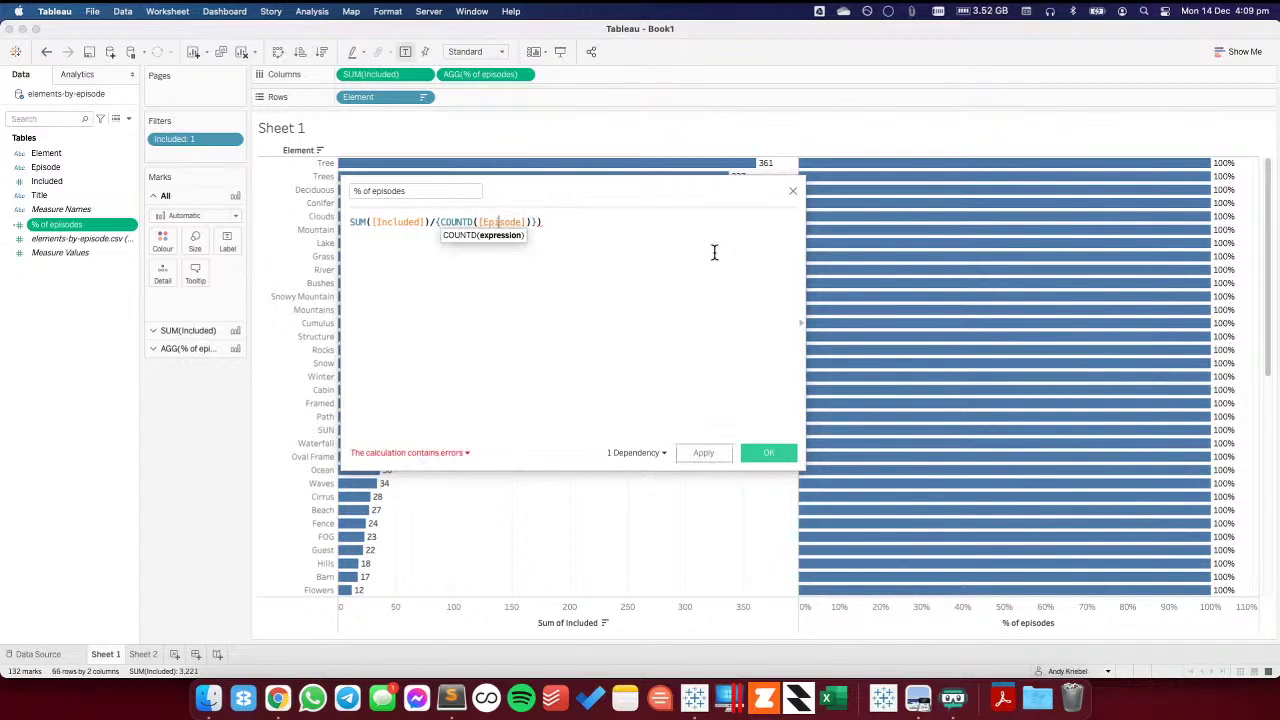
{"action": "type", "text": "SUM("}
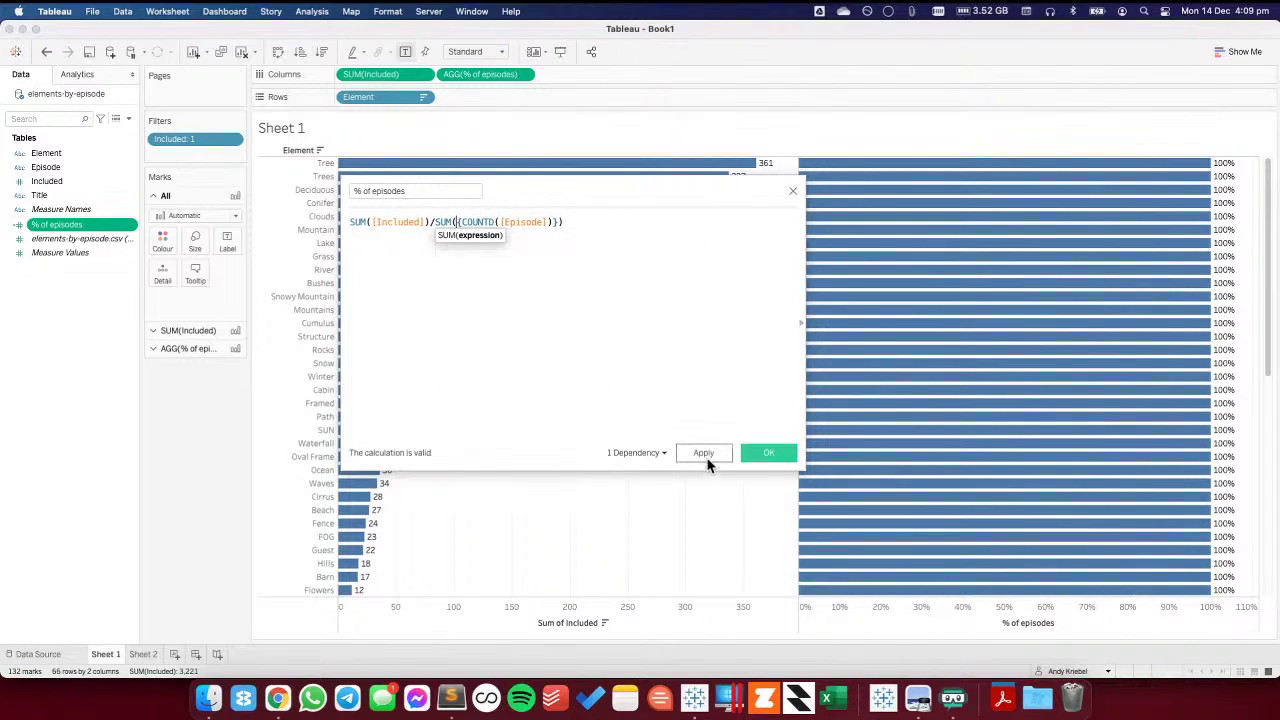
{"action": "left_click", "coordinate": [763, 452]}
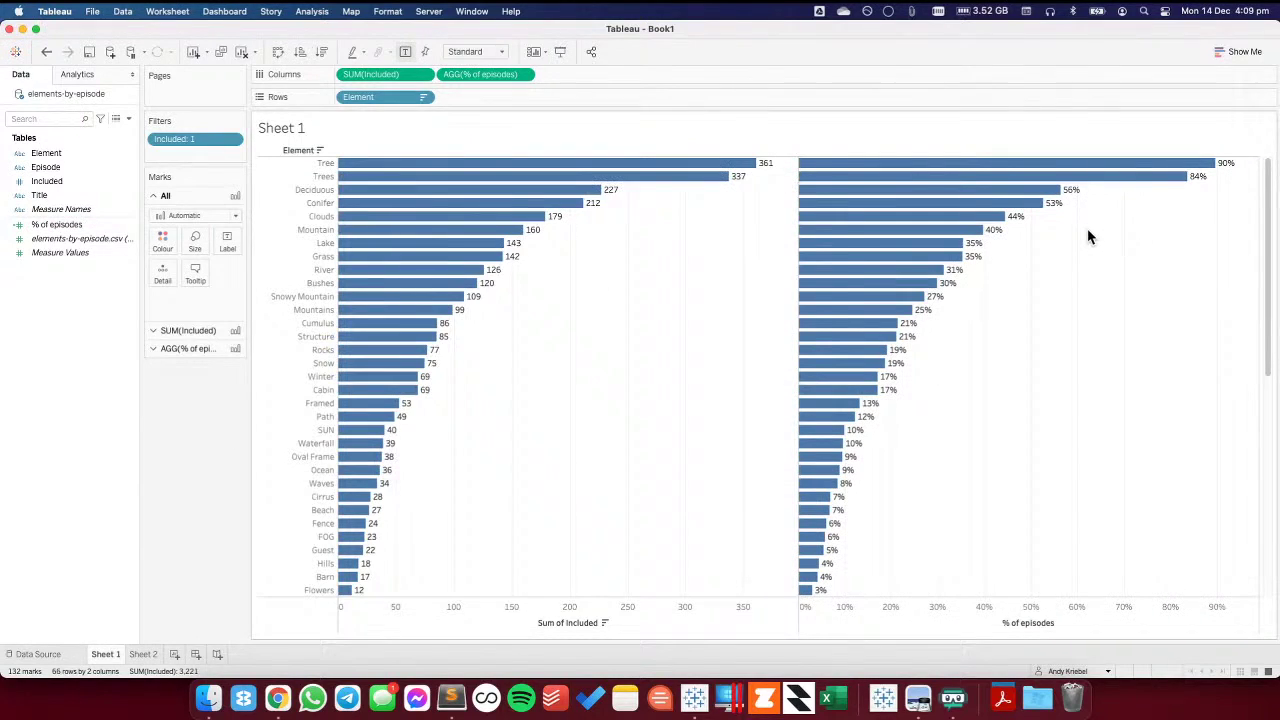
- Switch between Chrome and Tableau to compare the article's element percentages with the calculated ones, ending in Tableau
{"action": "key", "text": "super+Tab"}
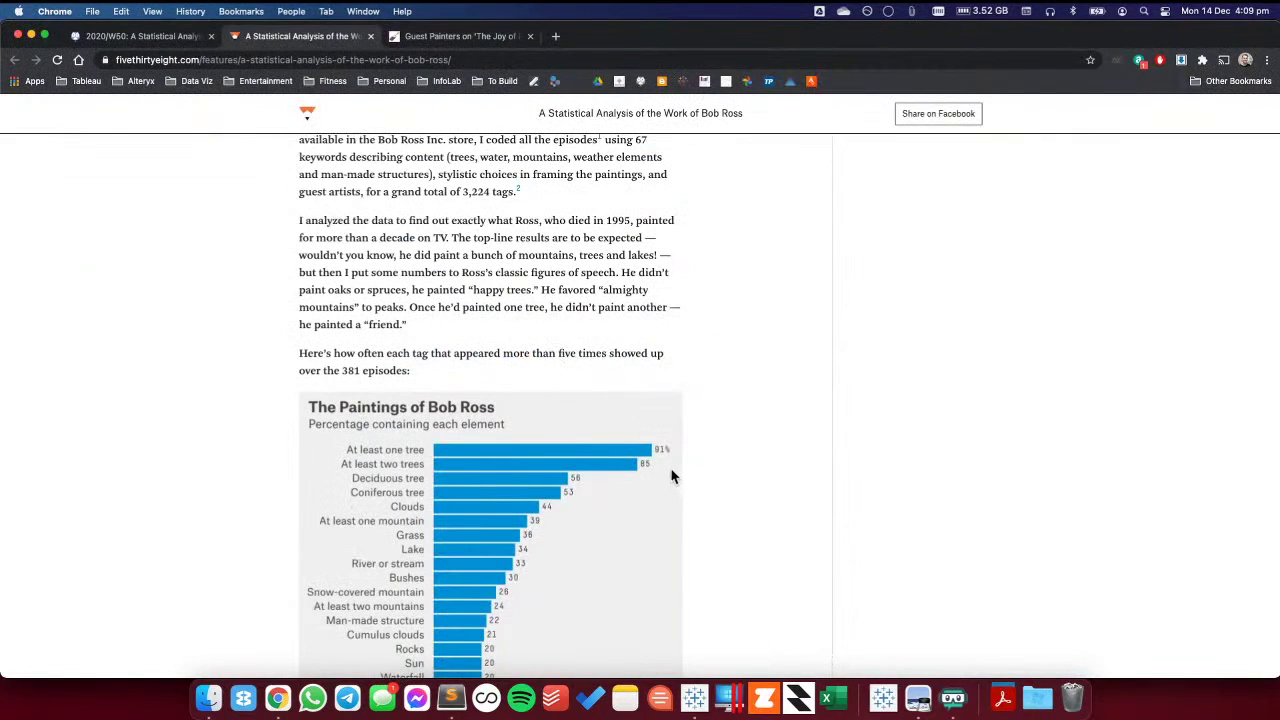
{"action": "key", "text": "super+Tab"}
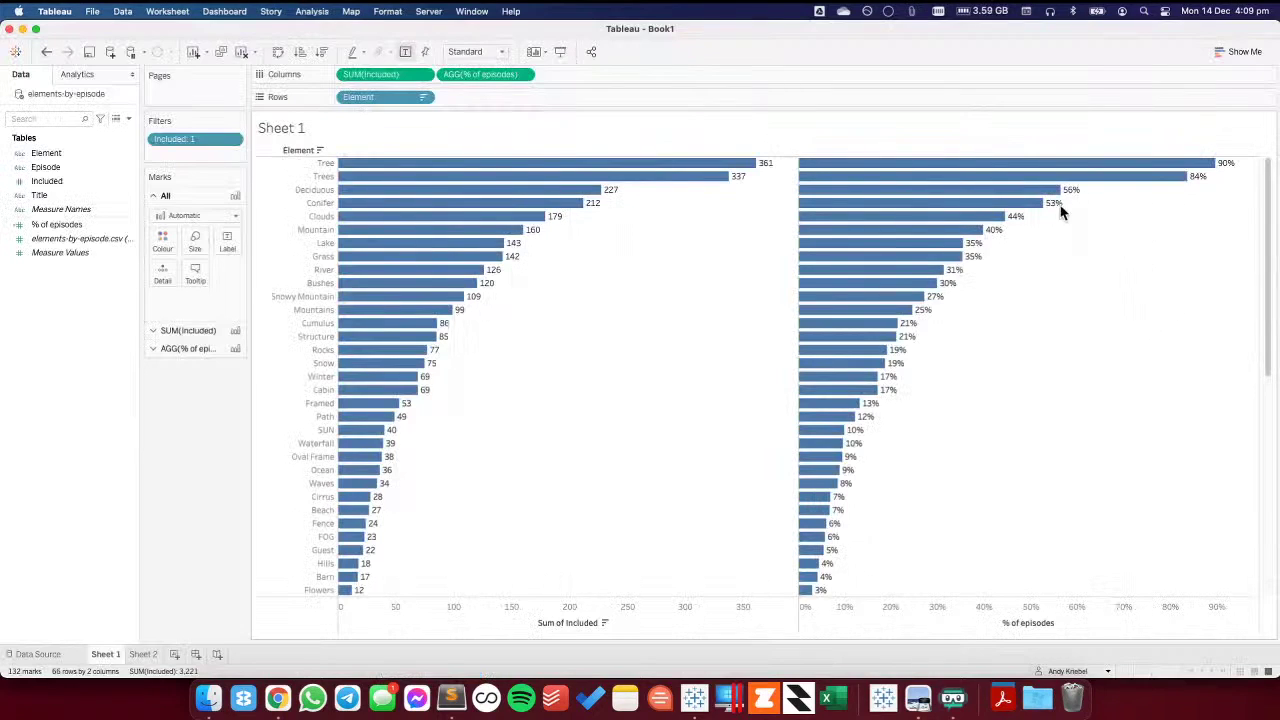
{"action": "key", "text": "super+Tab"}
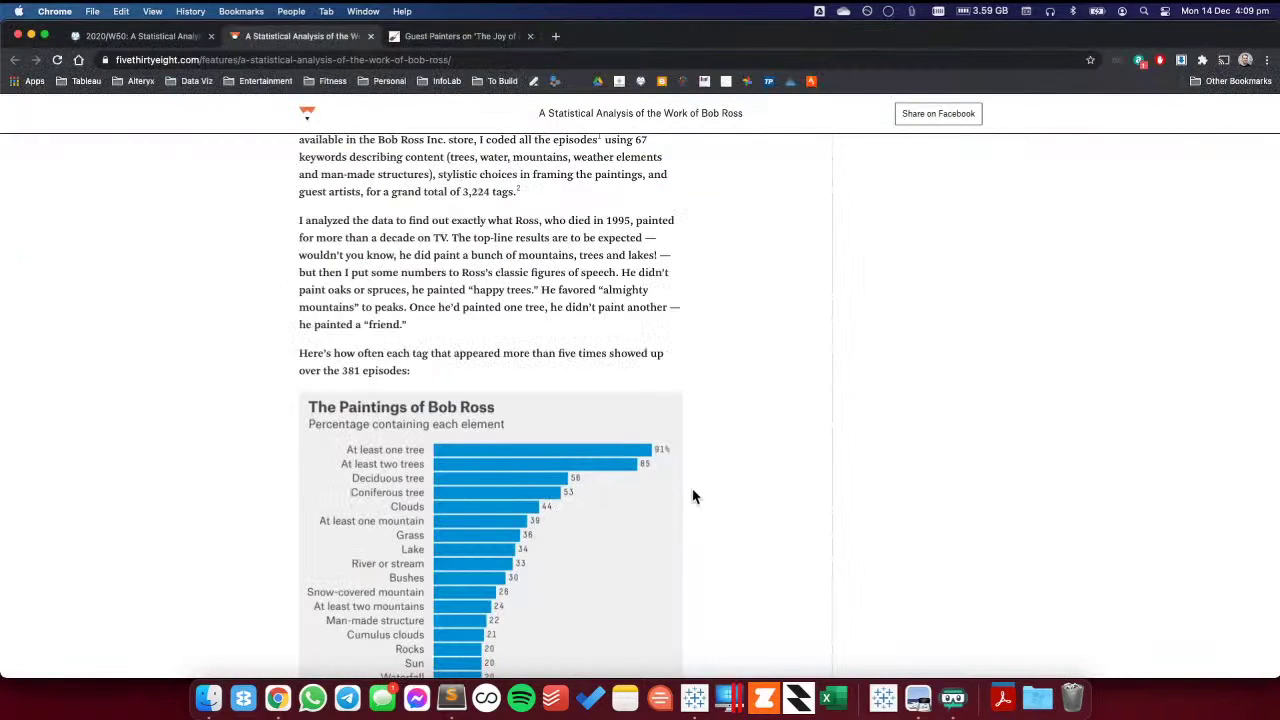
{"action": "scroll", "coordinate": [695, 497], "scroll_direction": "down", "scroll_amount": 5}
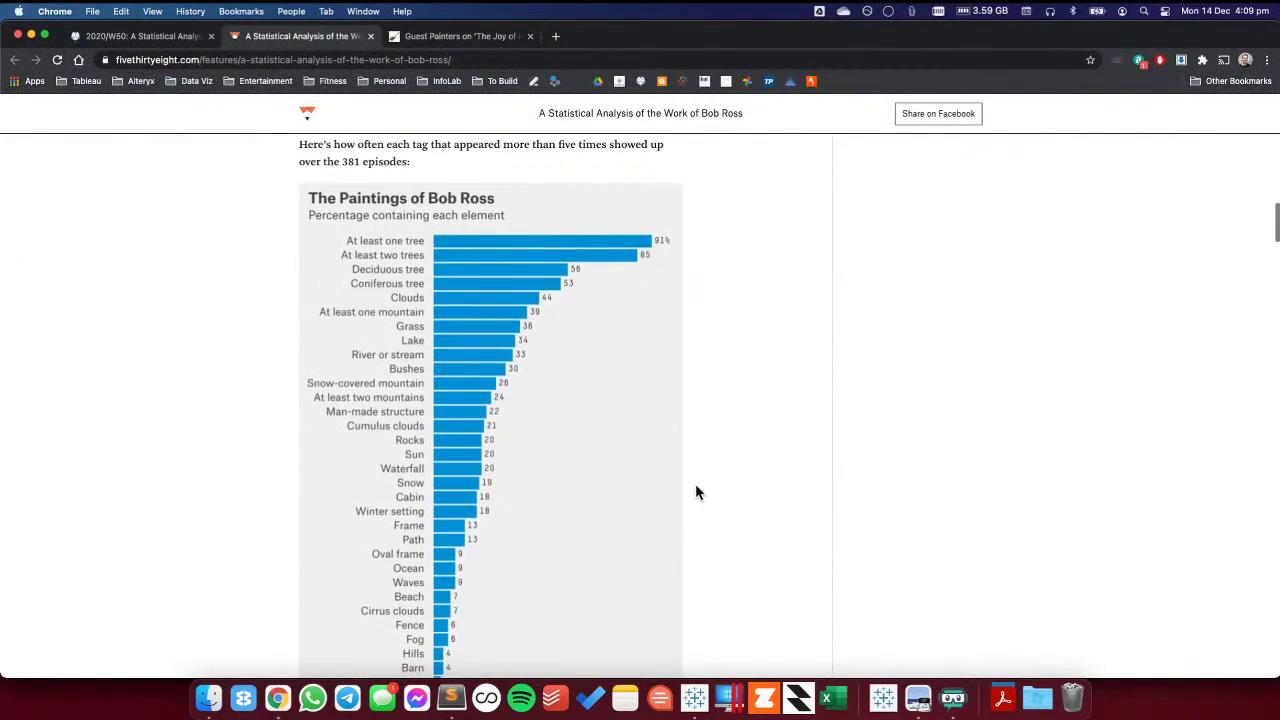
{"action": "key", "text": "super+Tab"}
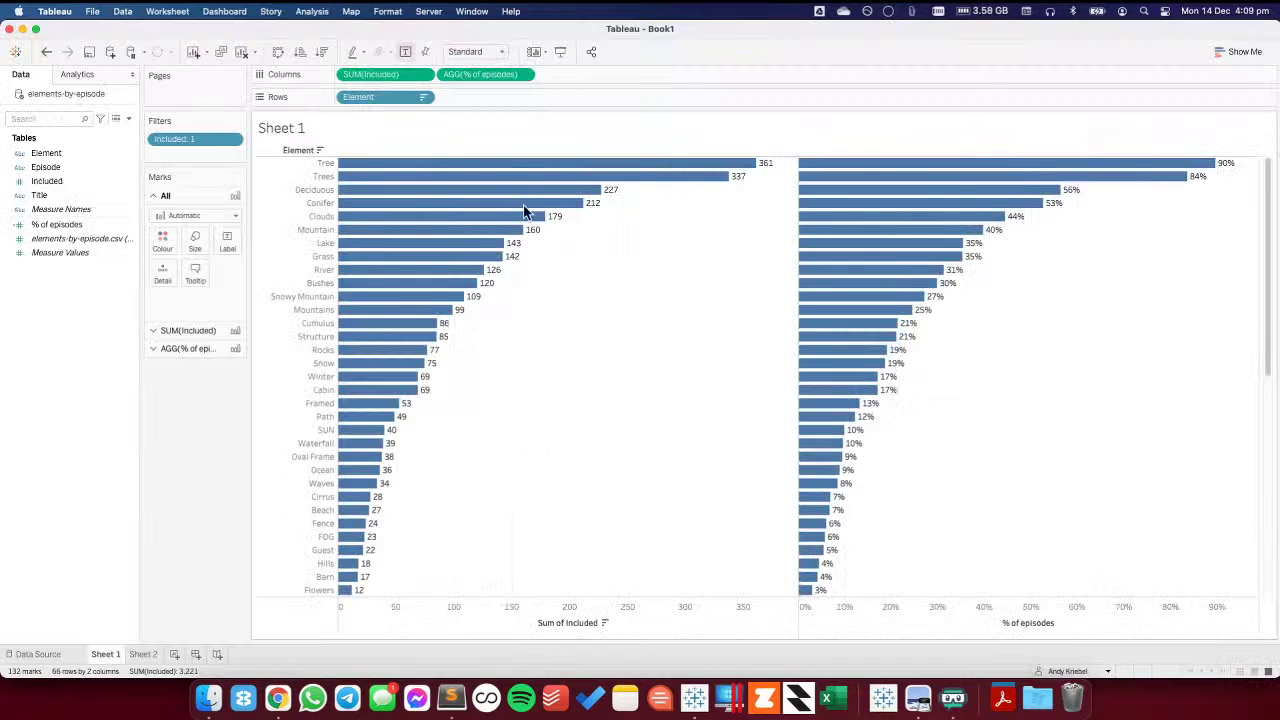
- Remove SUM(Included) from Columns, recheck the article's chart in Chrome, and return to Tableau
{"action": "left_click_drag", "start_coordinate": [375, 74], "coordinate": [25, 408]}
{"action": "key", "text": "super+Tab"}
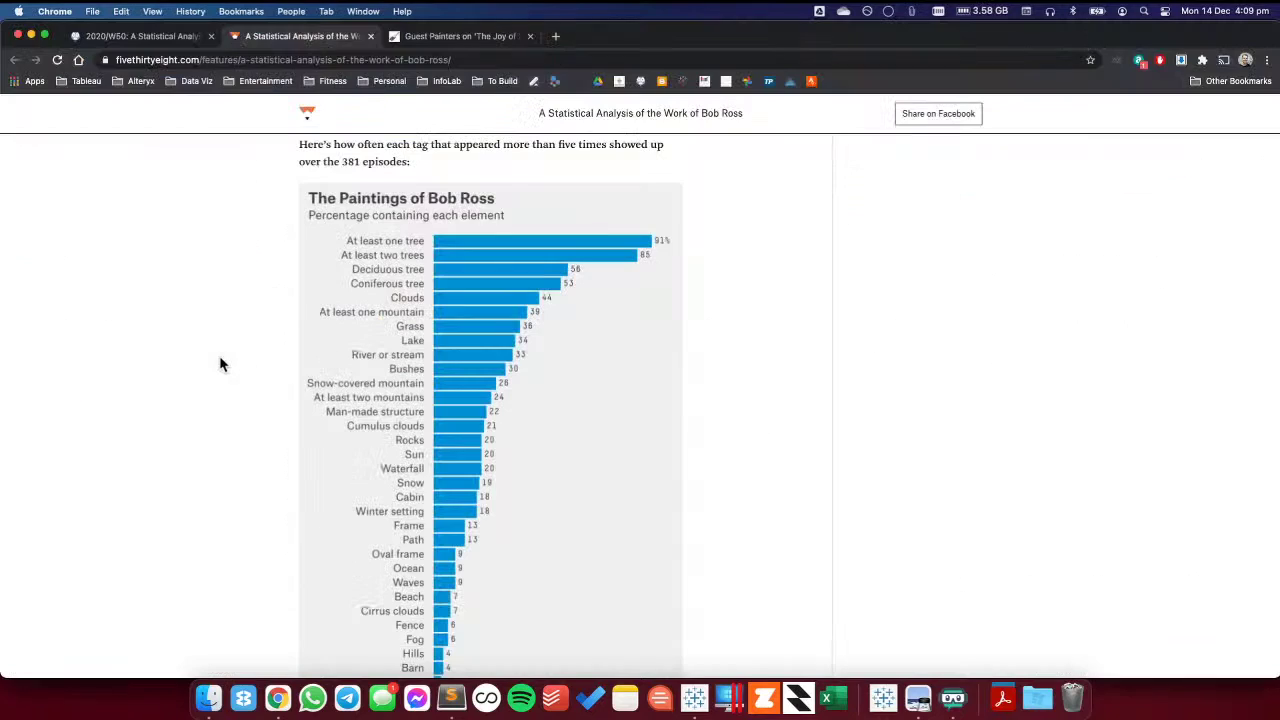
{"action": "key", "text": "super+Tab"}
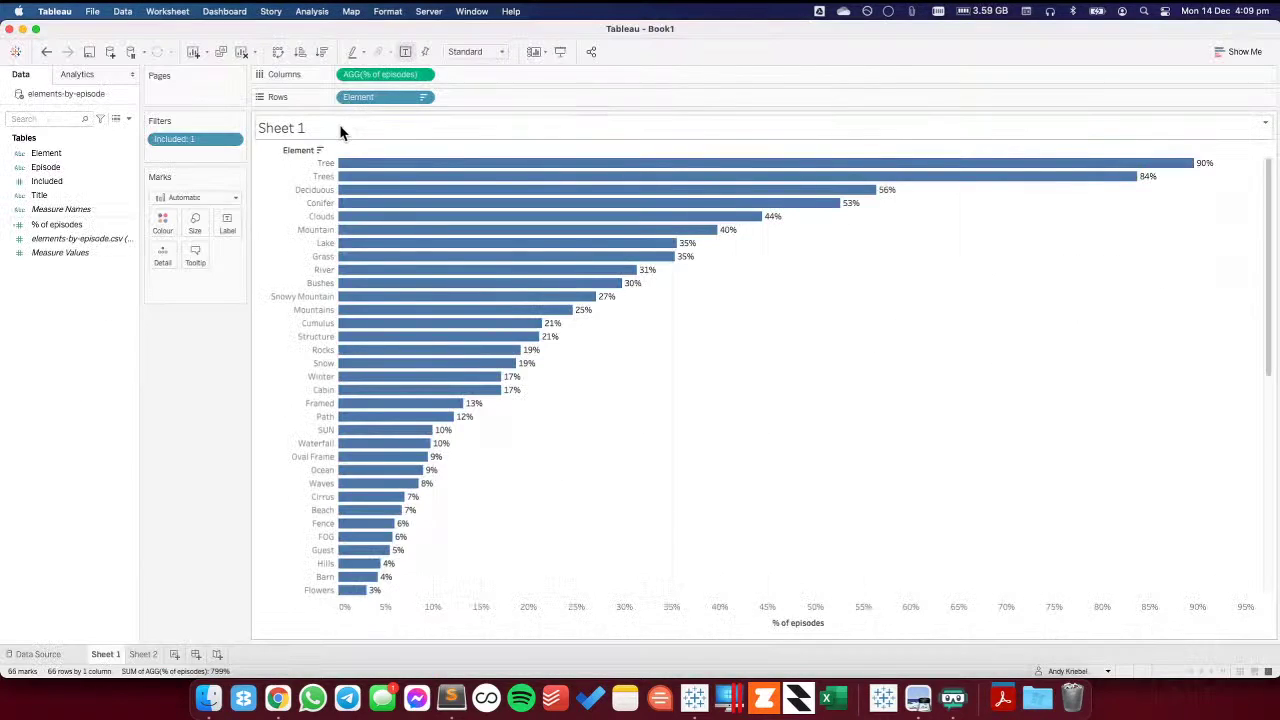
{"action": "key", "text": "super+Tab"}
{"action": "key", "text": "super+Tab"}
- Replace the sheet title with "The Paintings of Bob Ross" and a second line "Percentage of episodes containing each element", checking the article's wording in Chrome
{"action": "double_click", "coordinate": [340, 133]}
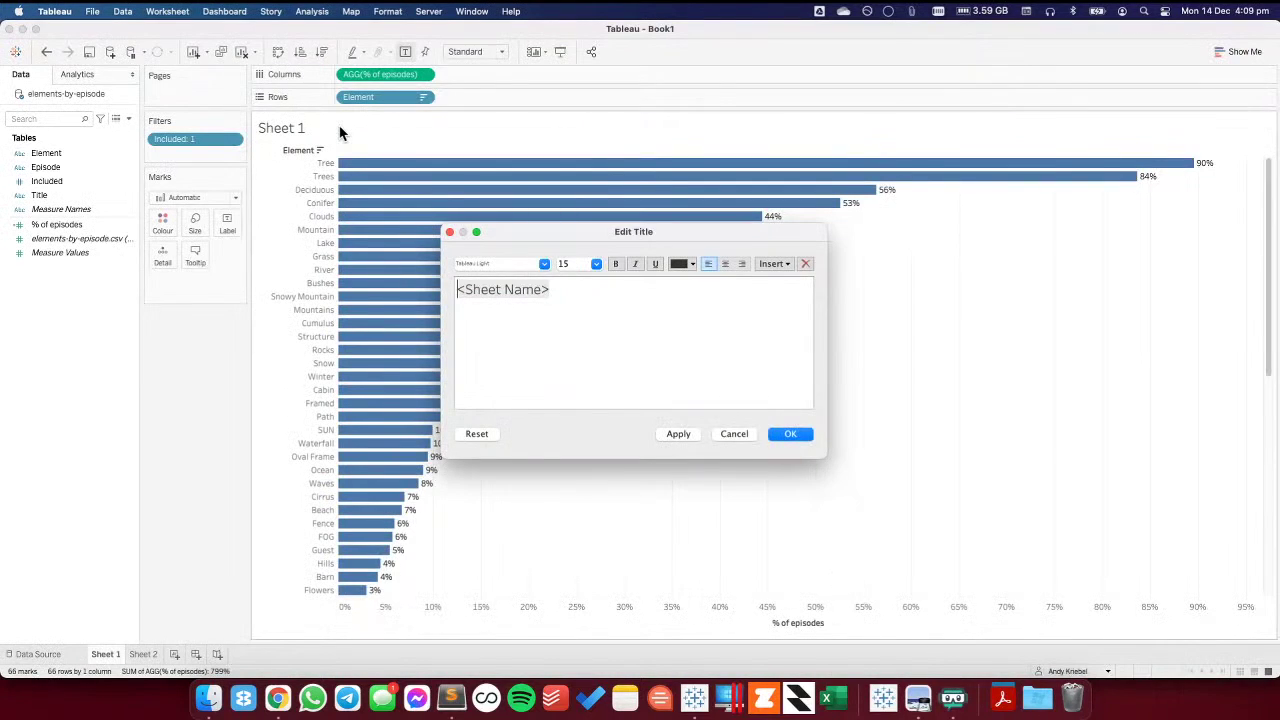
{"action": "key", "text": "super+a"}
{"action": "type", "text": "The "}
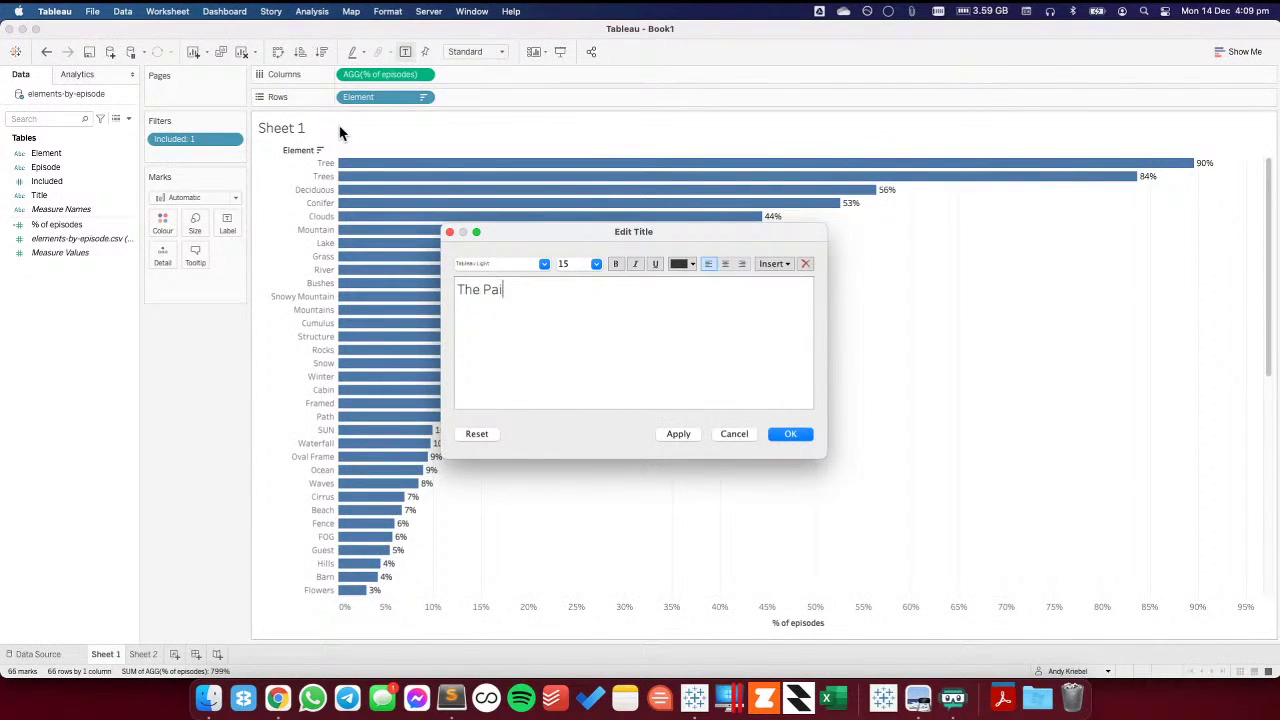
{"action": "type", "text": "Paintings of Bobn"}
{"action": "key", "text": "super+Tab"}
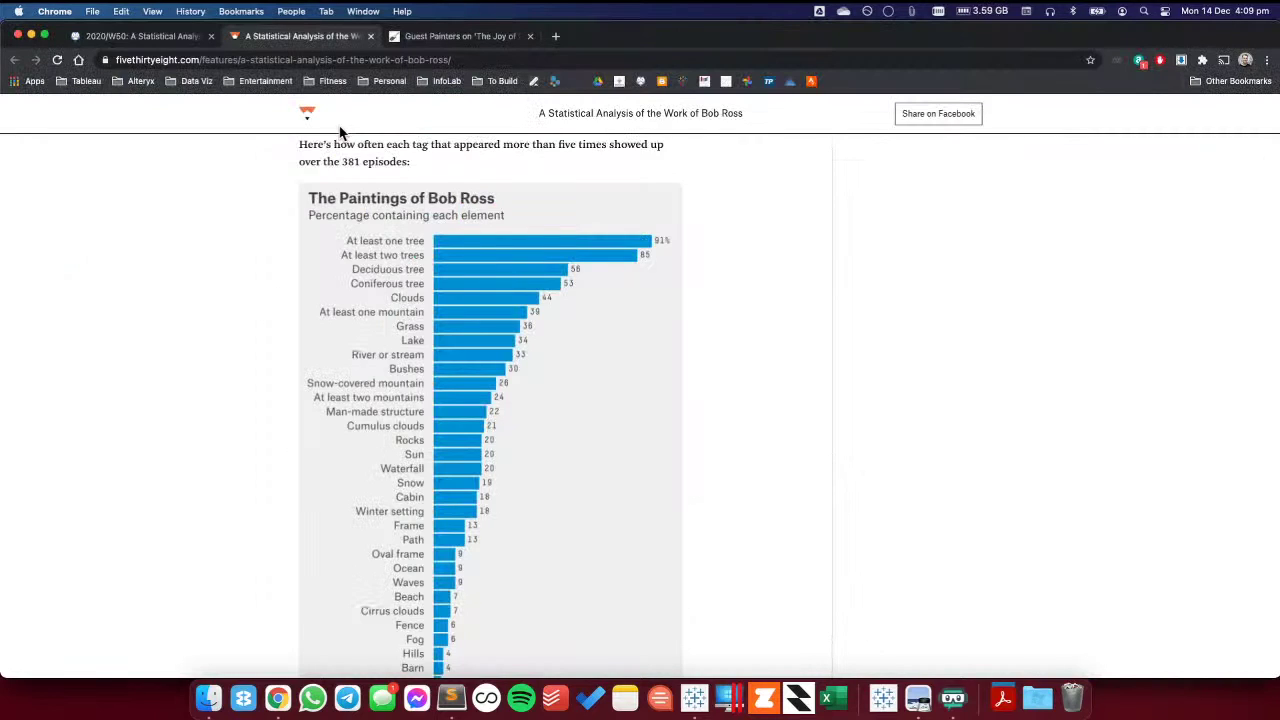
{"action": "key", "text": "super+Tab"}
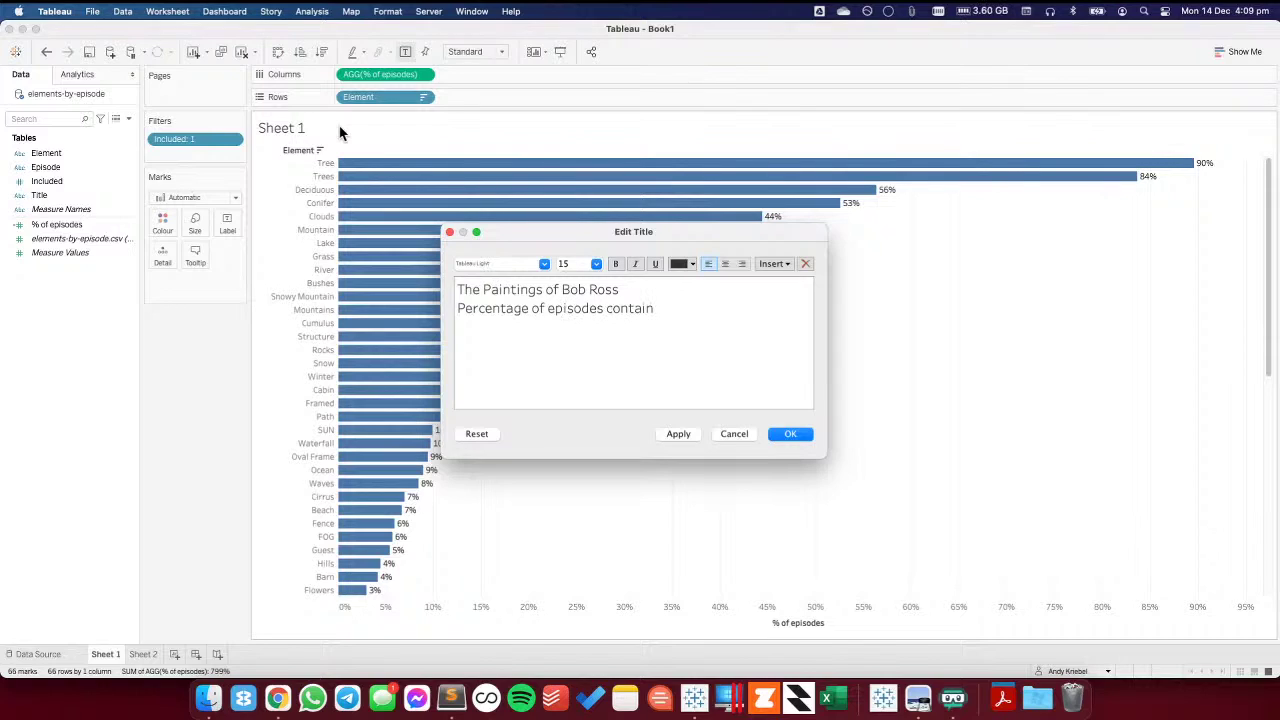
{"action": "type", "text": "elemt"}
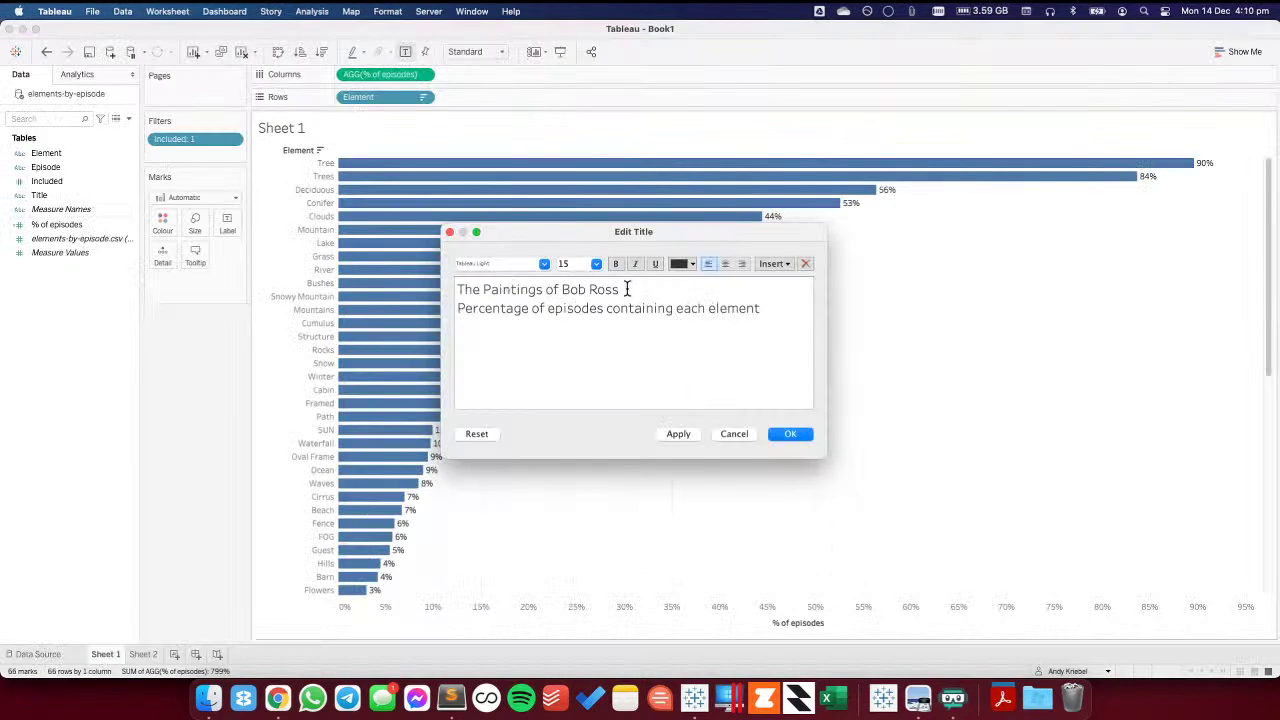
- Format the title's first line as bold at size 18 and its second line at size 11, and apply the title
{"action": "left_click_drag", "start_coordinate": [627, 289], "coordinate": [411, 288]}
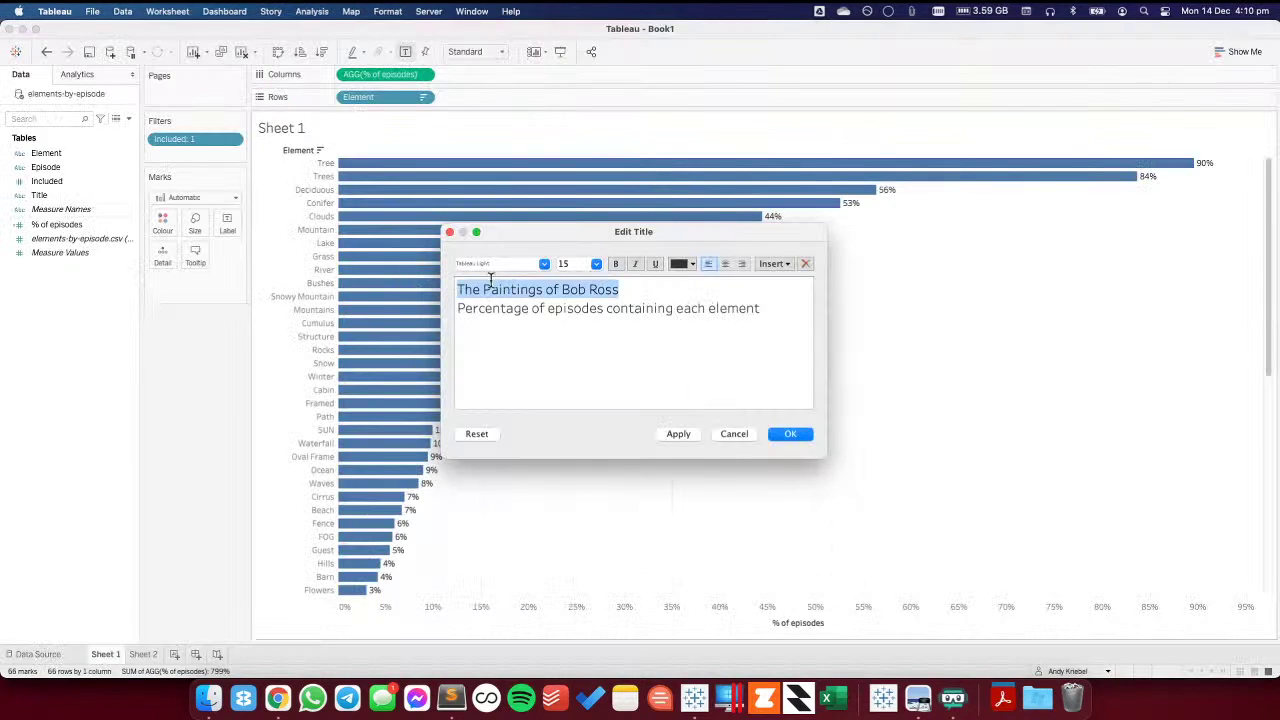
{"action": "left_click", "coordinate": [597, 263]}
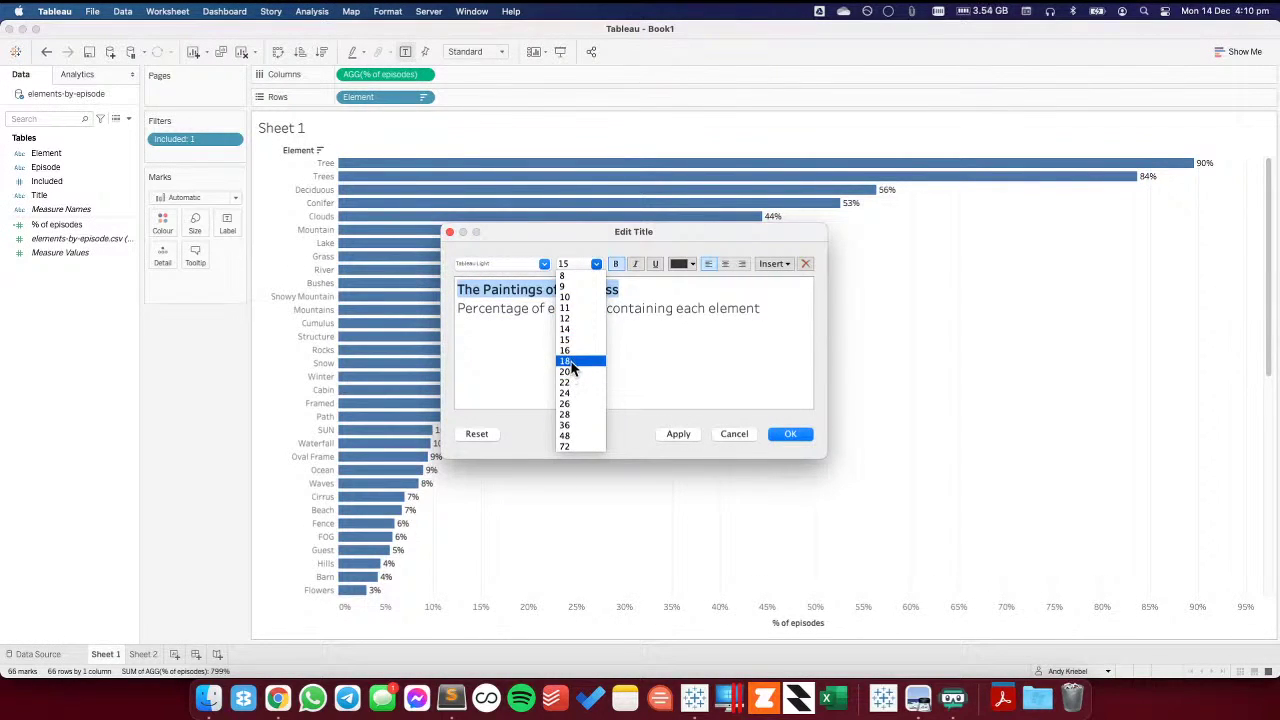
{"action": "left_click", "coordinate": [570, 362]}
{"action": "left_click_drag", "start_coordinate": [777, 310], "coordinate": [453, 312]}
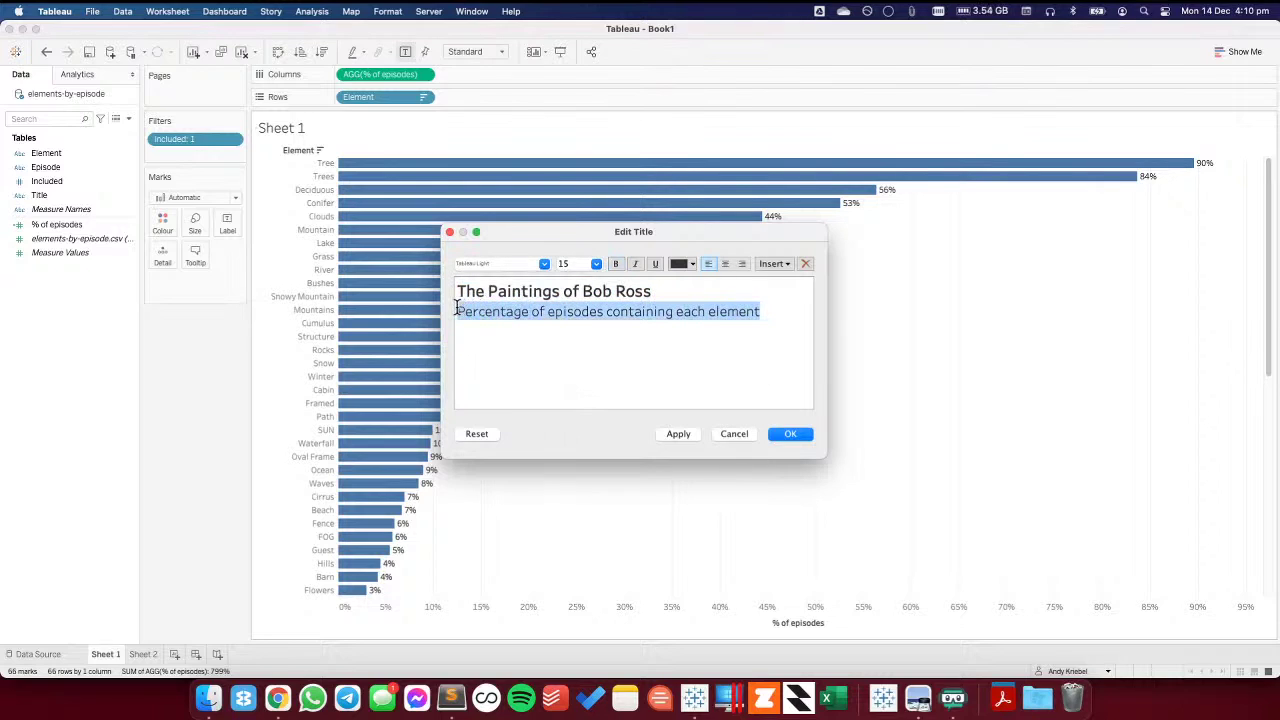
{"action": "left_click", "coordinate": [597, 263]}
{"action": "left_click", "coordinate": [580, 307]}
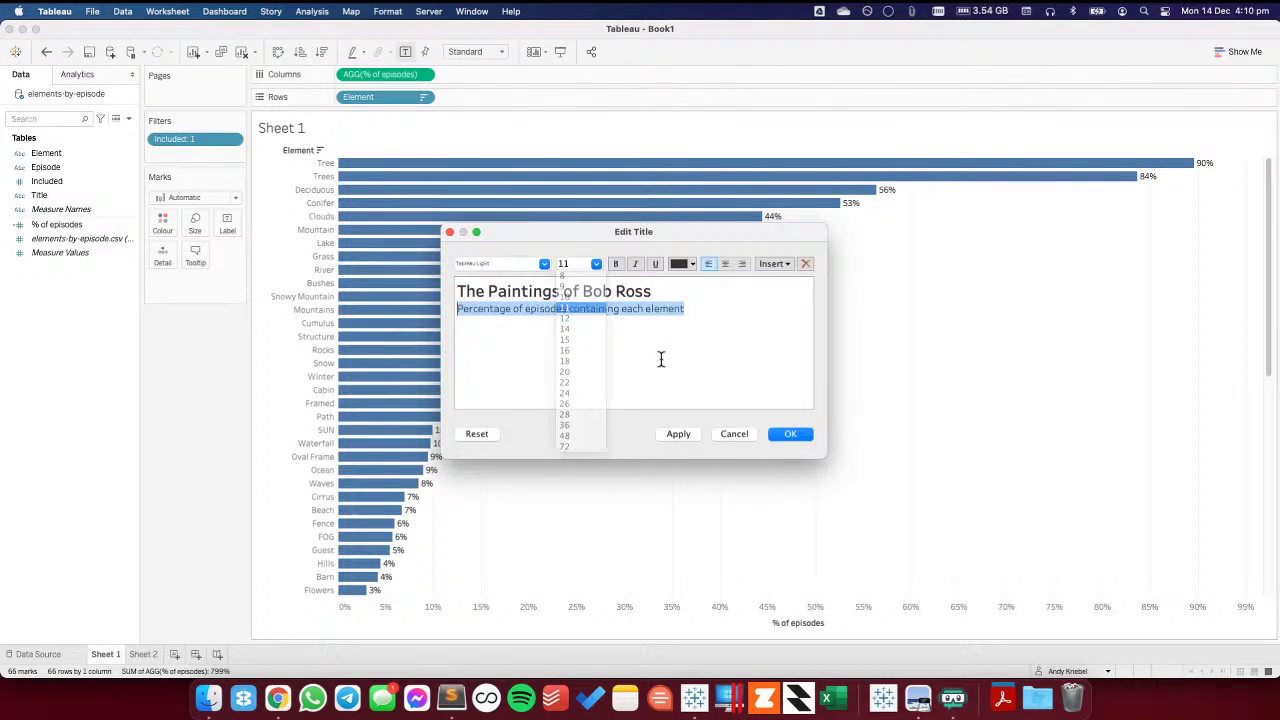
{"action": "left_click", "coordinate": [790, 433]}
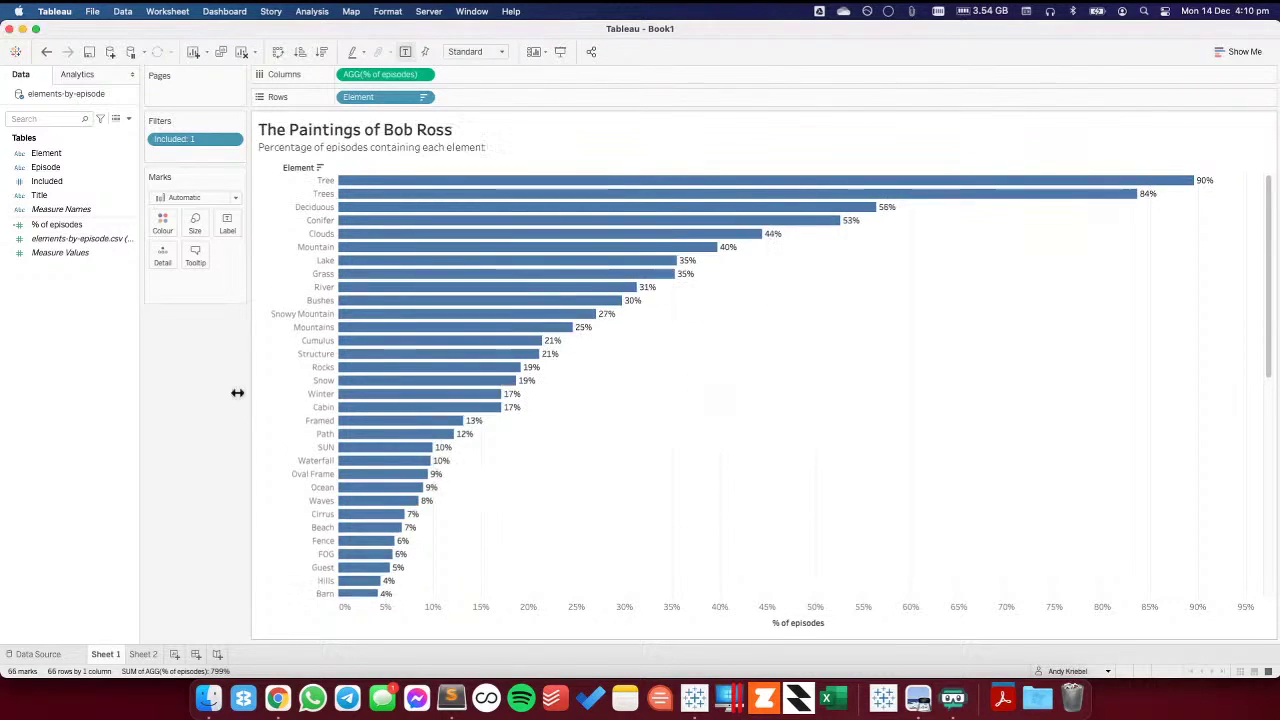
- Hide the Element field label and the "% of episodes" axis header, checking the article's chart in Chrome in between
{"action": "right_click", "coordinate": [290, 167]}
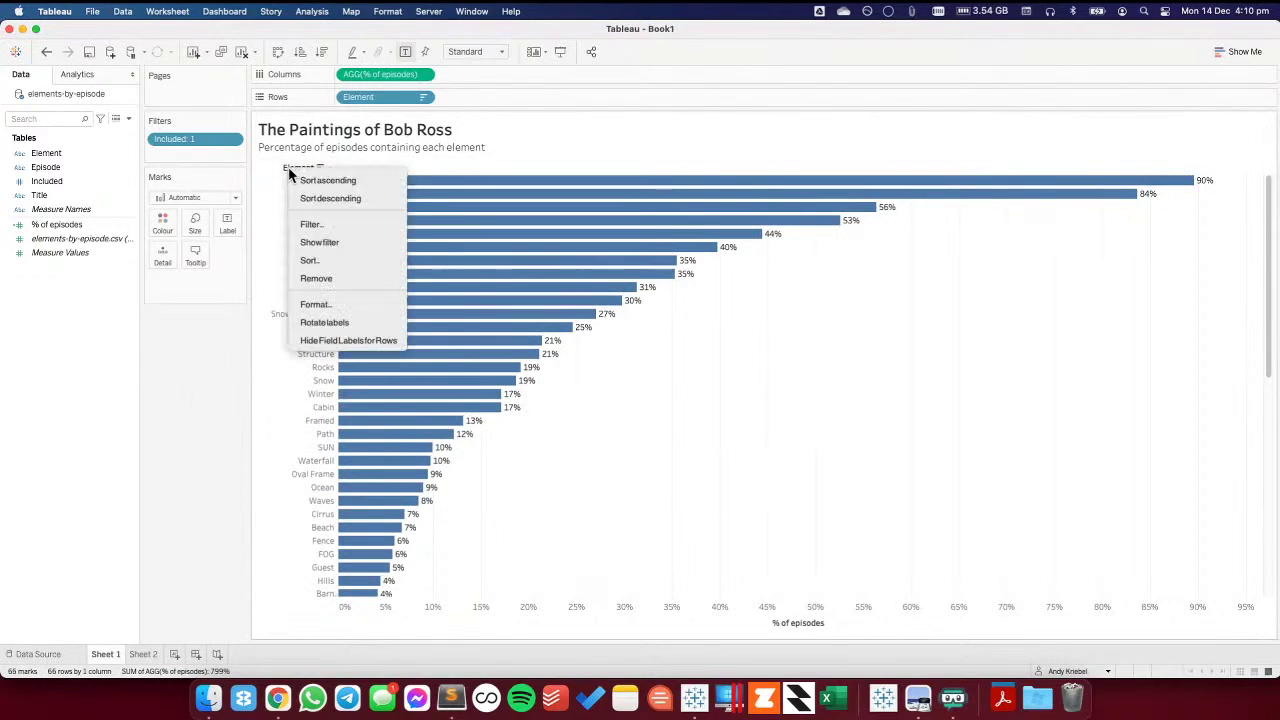
{"action": "left_click", "coordinate": [323, 340]}
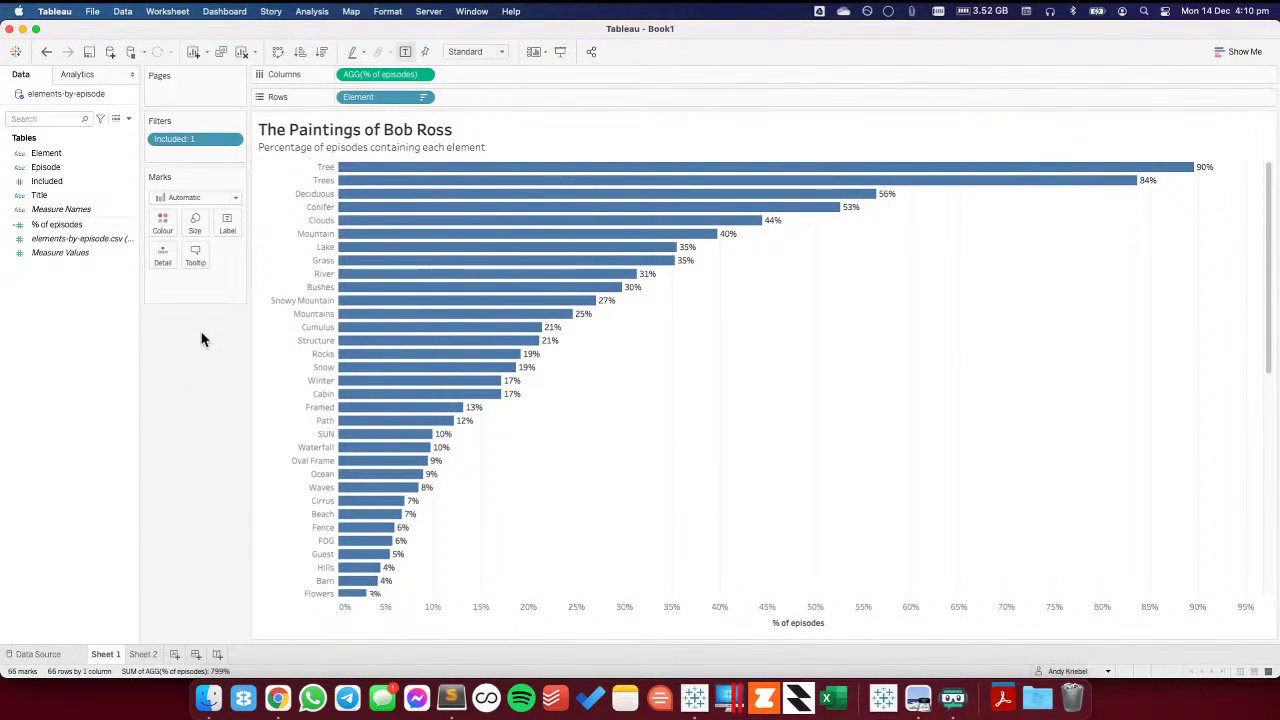
{"action": "key", "text": "super+Tab"}
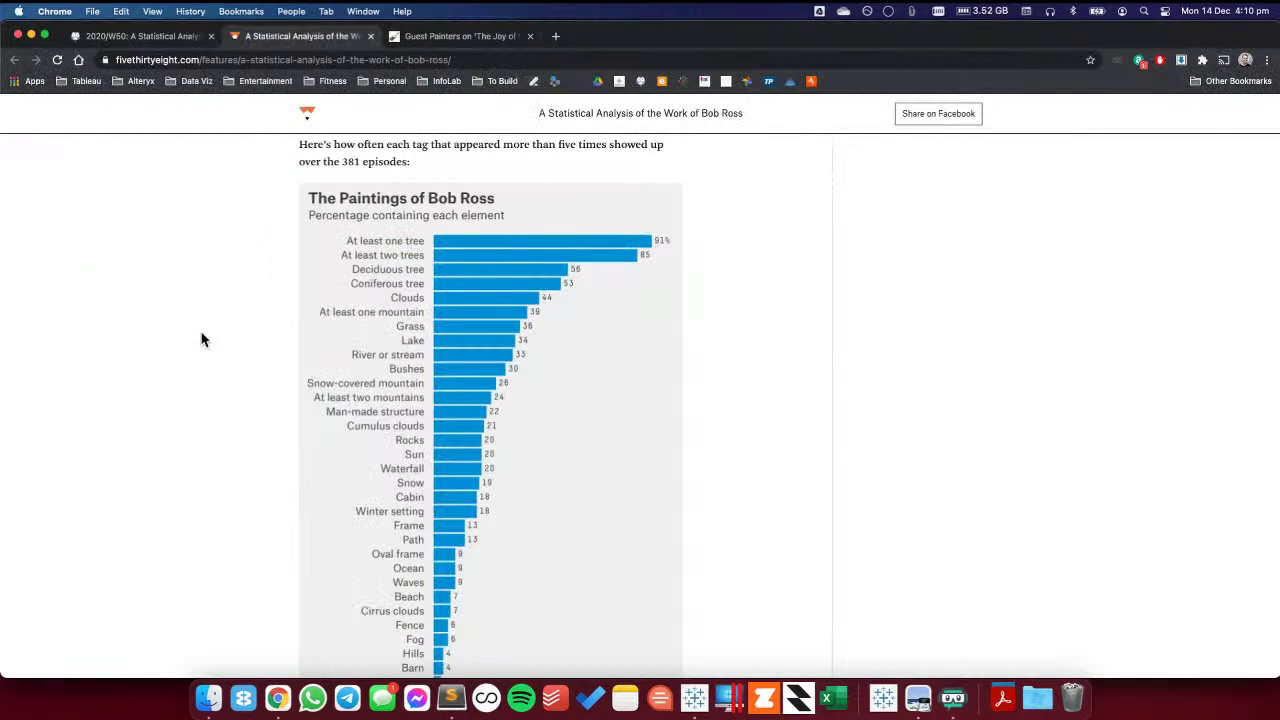
{"action": "key", "text": "super+Tab"}
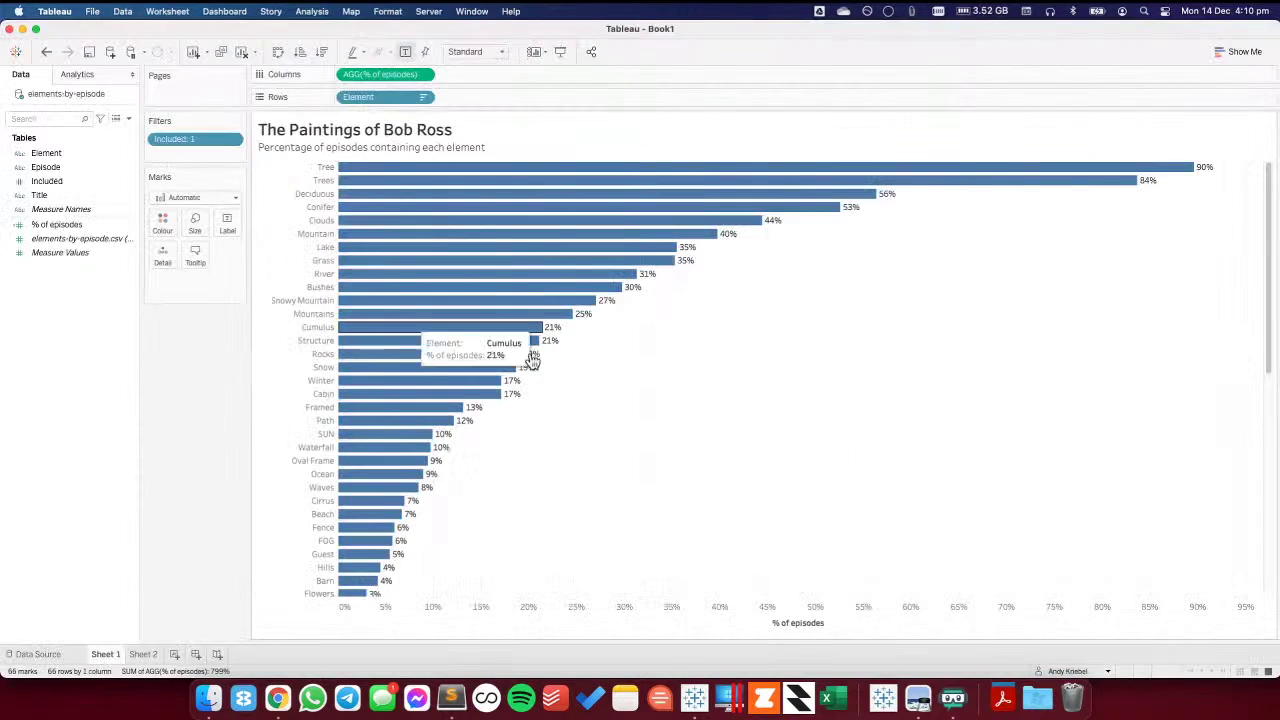
{"action": "right_click", "coordinate": [726, 620]}
{"action": "left_click", "coordinate": [758, 578]}
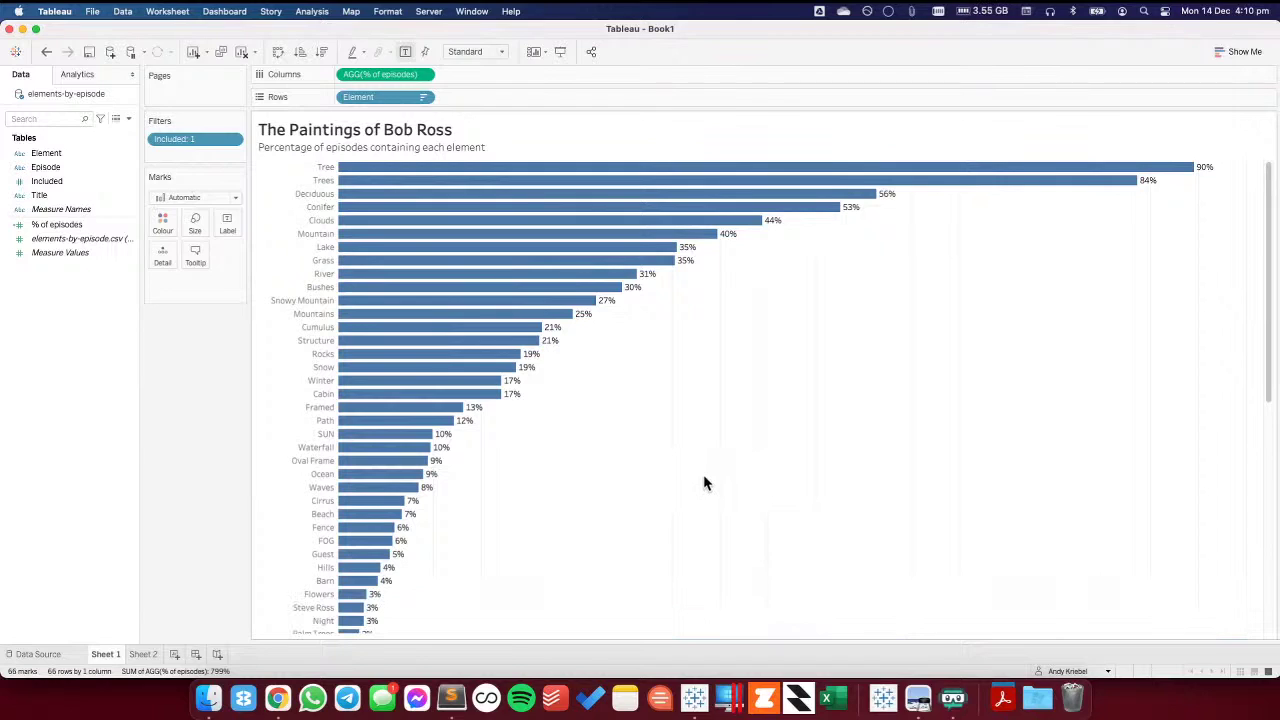
- Check the article's chart in Chrome, and set the sheet's grid lines, zero lines and axis rulers to None in Tableau
{"action": "key", "text": "super+Tab"}
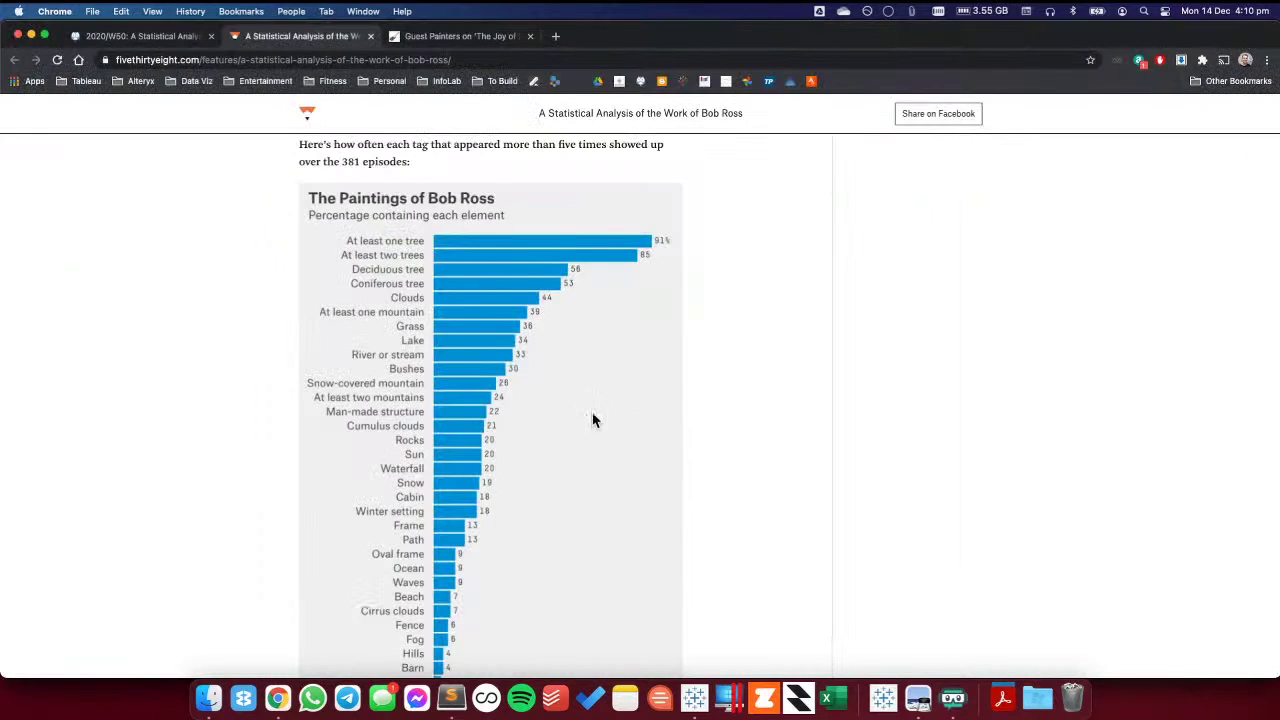
{"action": "key", "text": "super+Tab"}
{"action": "right_click", "coordinate": [631, 457]}
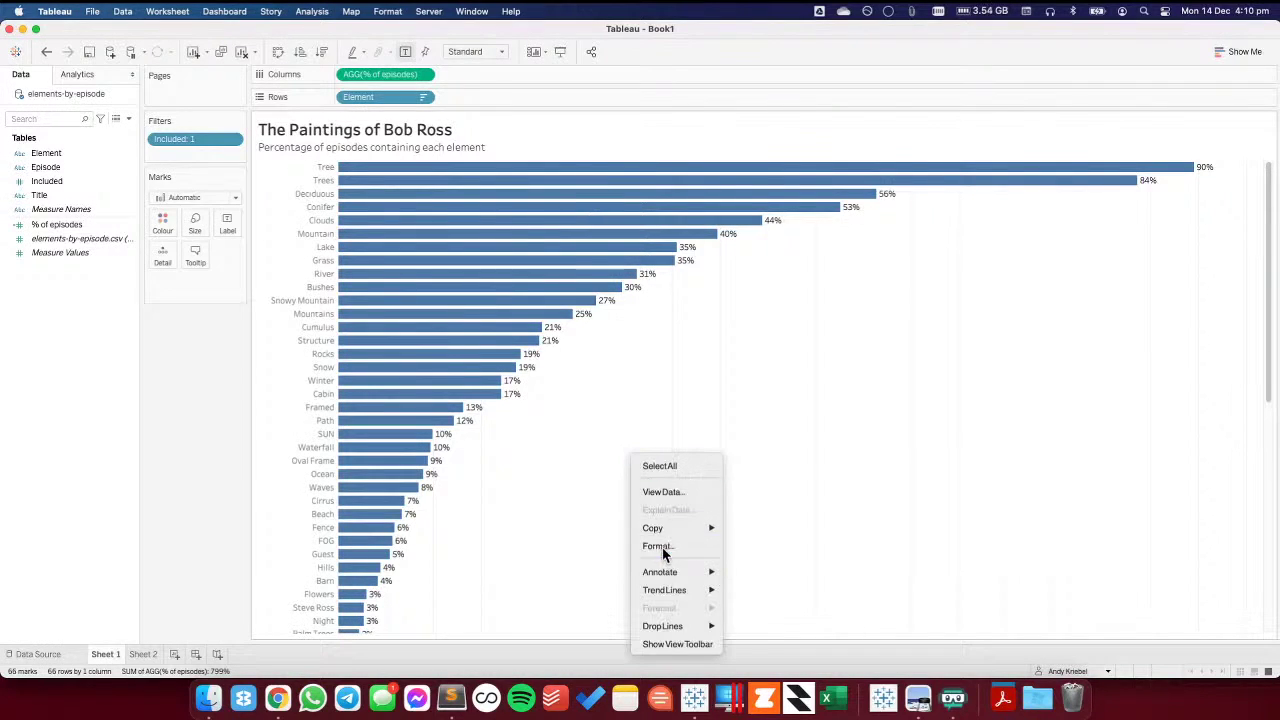
{"action": "left_click", "coordinate": [660, 543]}
{"action": "left_click", "coordinate": [81, 97]}
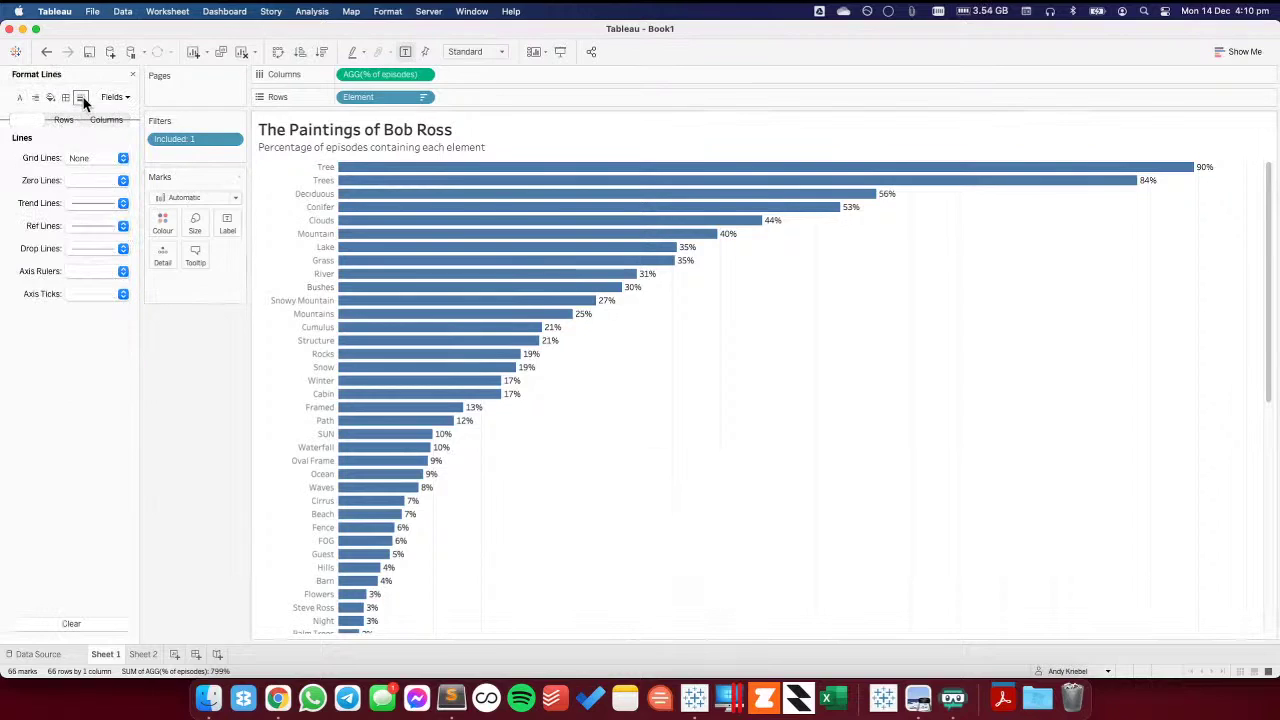
{"action": "left_click", "coordinate": [98, 158]}
{"action": "left_click", "coordinate": [51, 178]}
{"action": "left_click", "coordinate": [97, 180]}
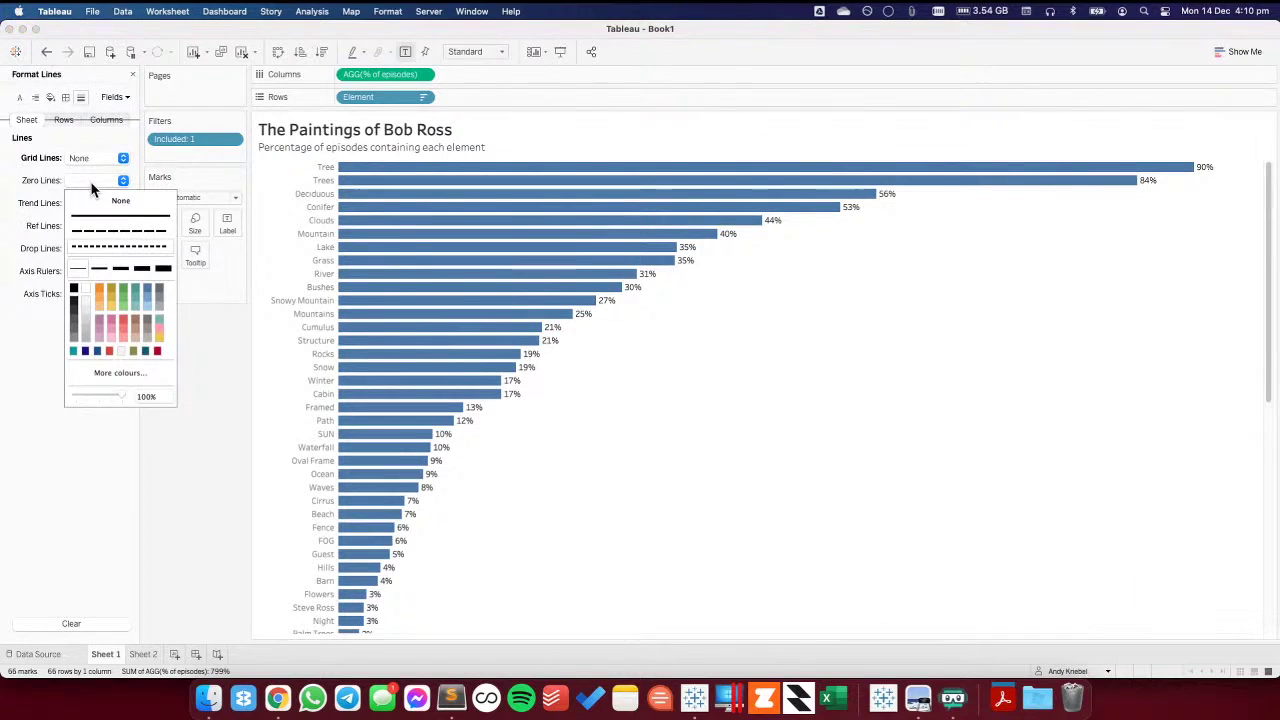
{"action": "left_click", "coordinate": [97, 201]}
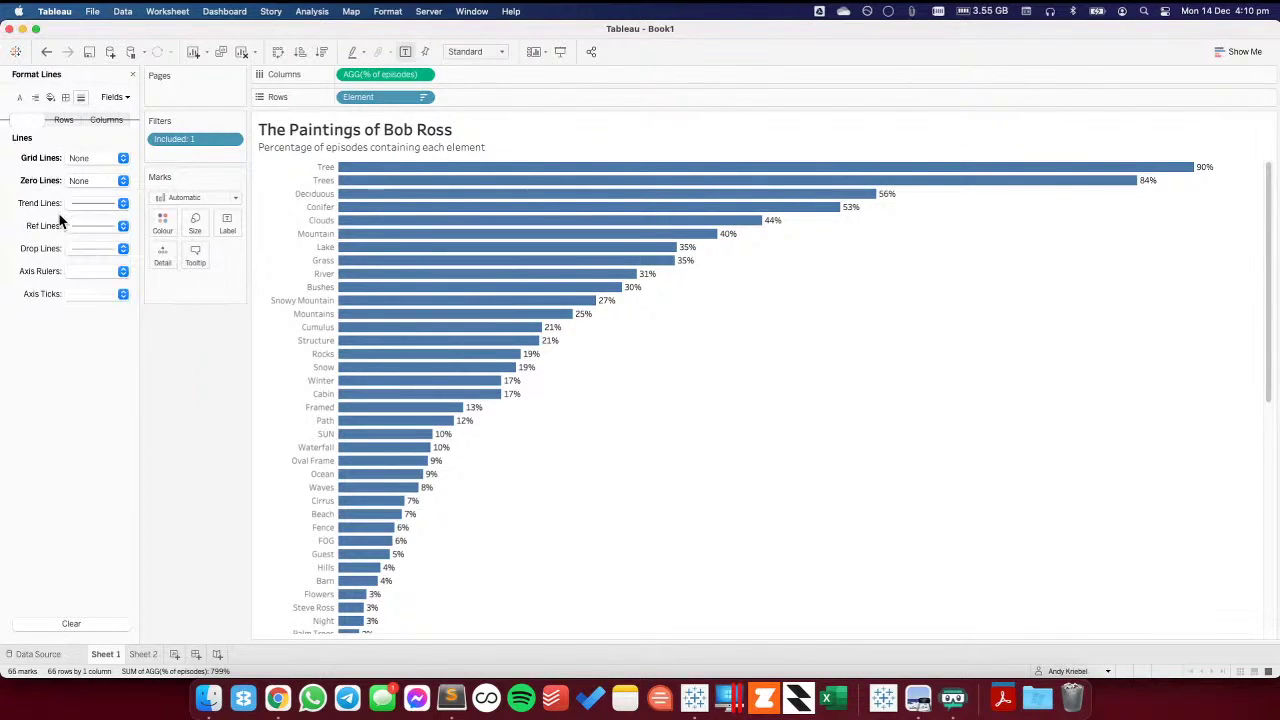
{"action": "left_click", "coordinate": [90, 272]}
- Thicken the bars so only thin gaps remain between them, comparing the spacing with the article's chart in Chrome
{"action": "key", "text": "super+Tab"}
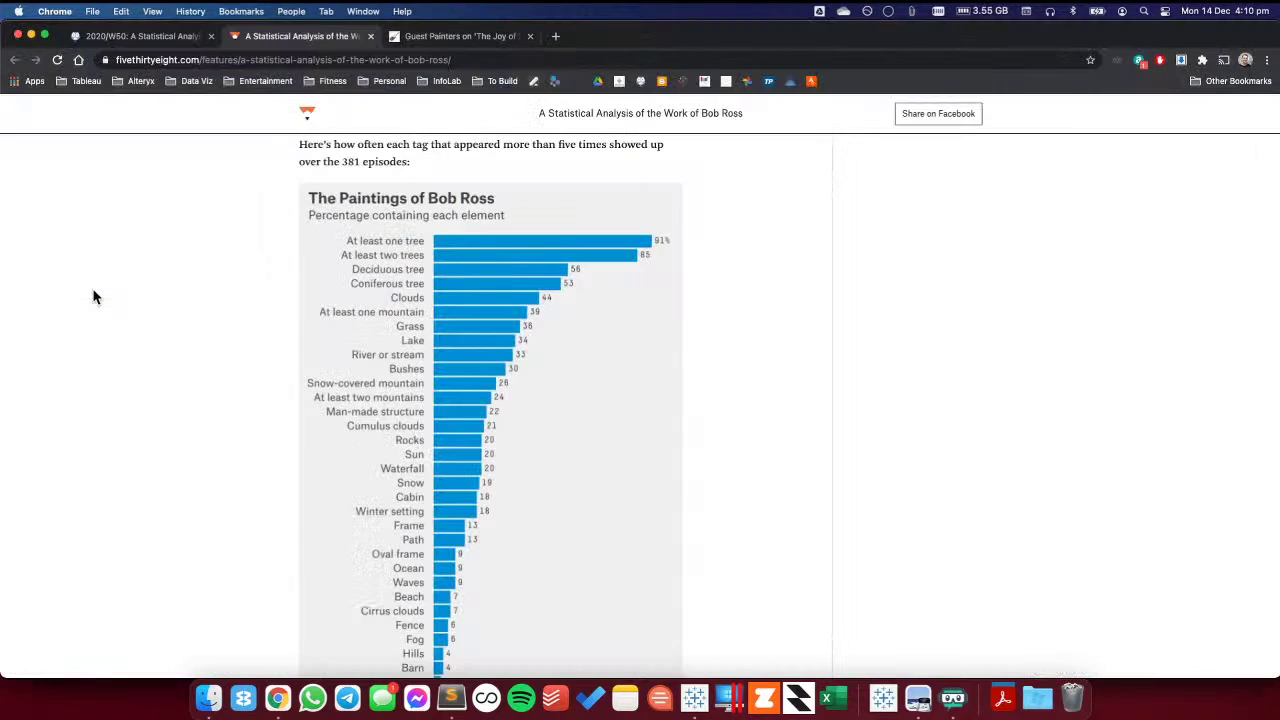
{"action": "key", "text": "super+Tab"}
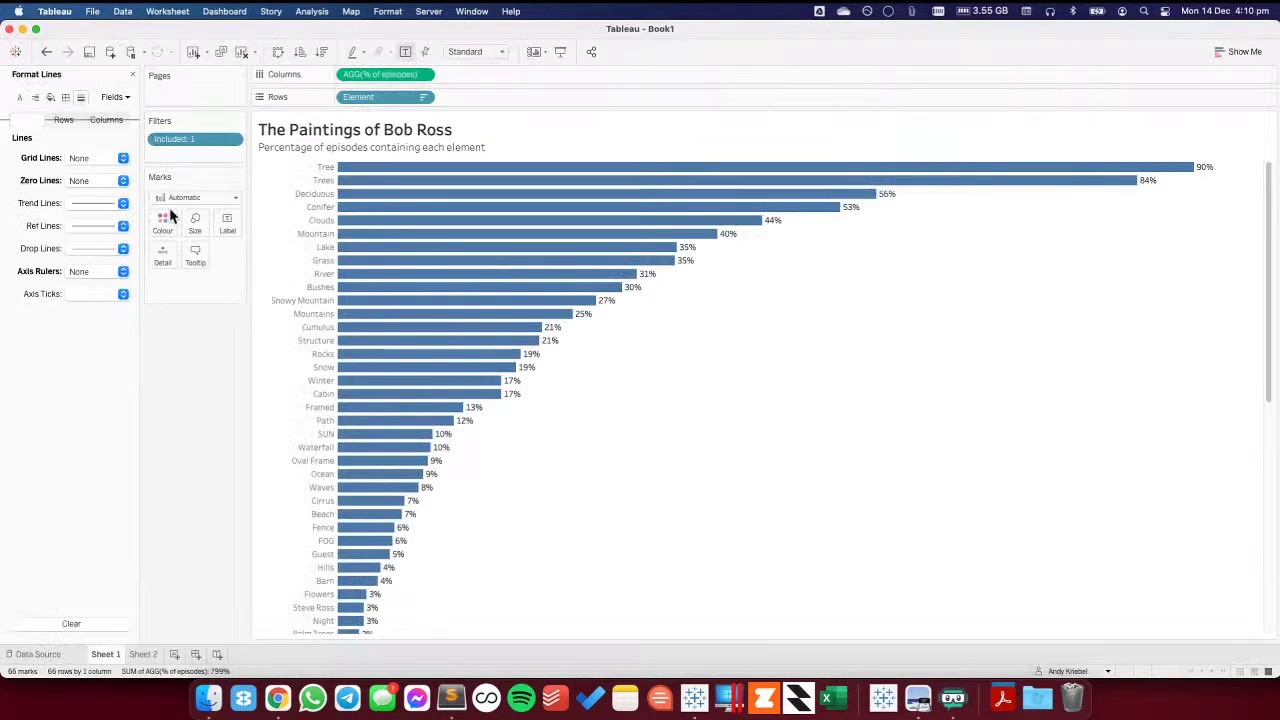
{"action": "left_click", "coordinate": [200, 231]}
{"action": "left_click_drag", "start_coordinate": [215, 253], "coordinate": [293, 263]}
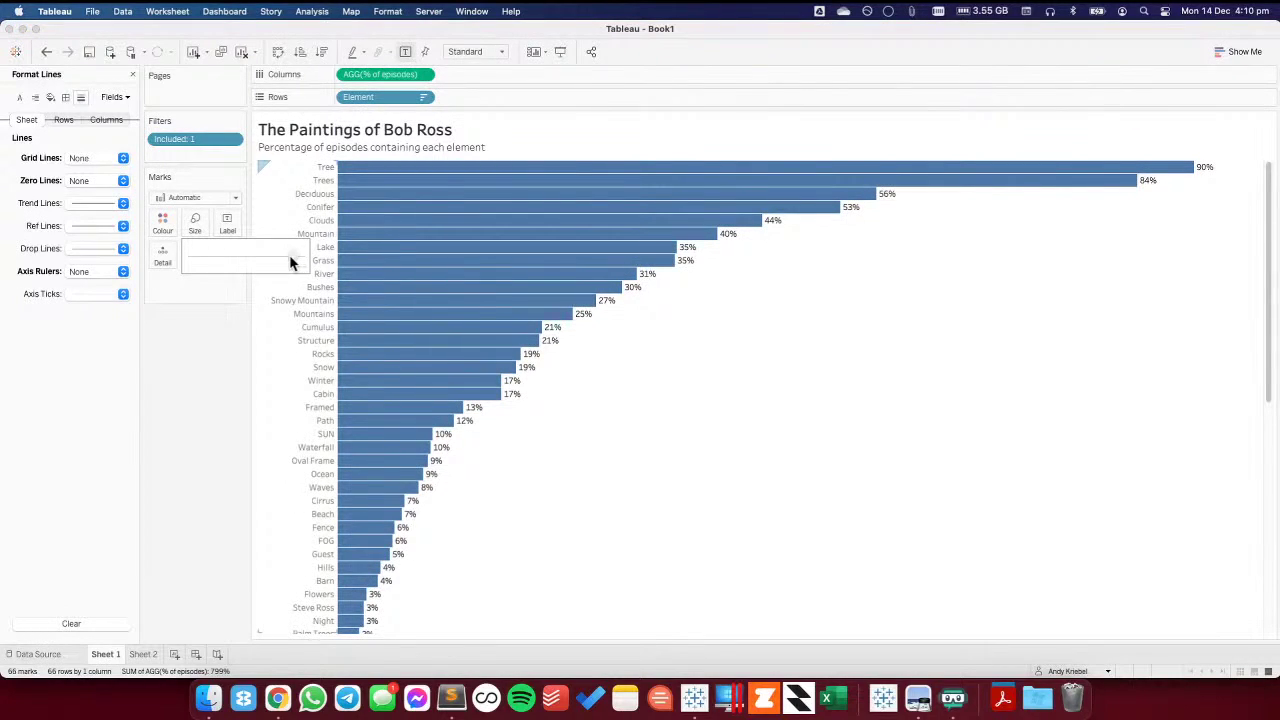
{"action": "left_click", "coordinate": [285, 262]}
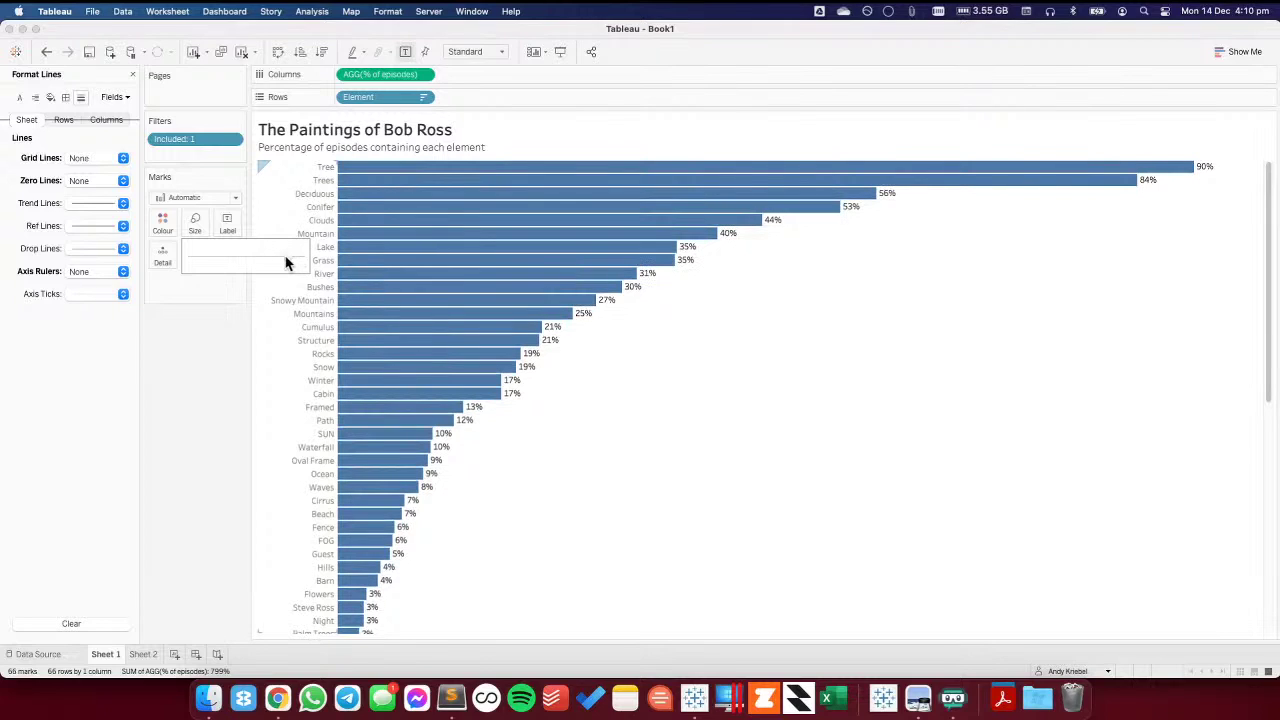
{"action": "key", "text": "super+Tab"}
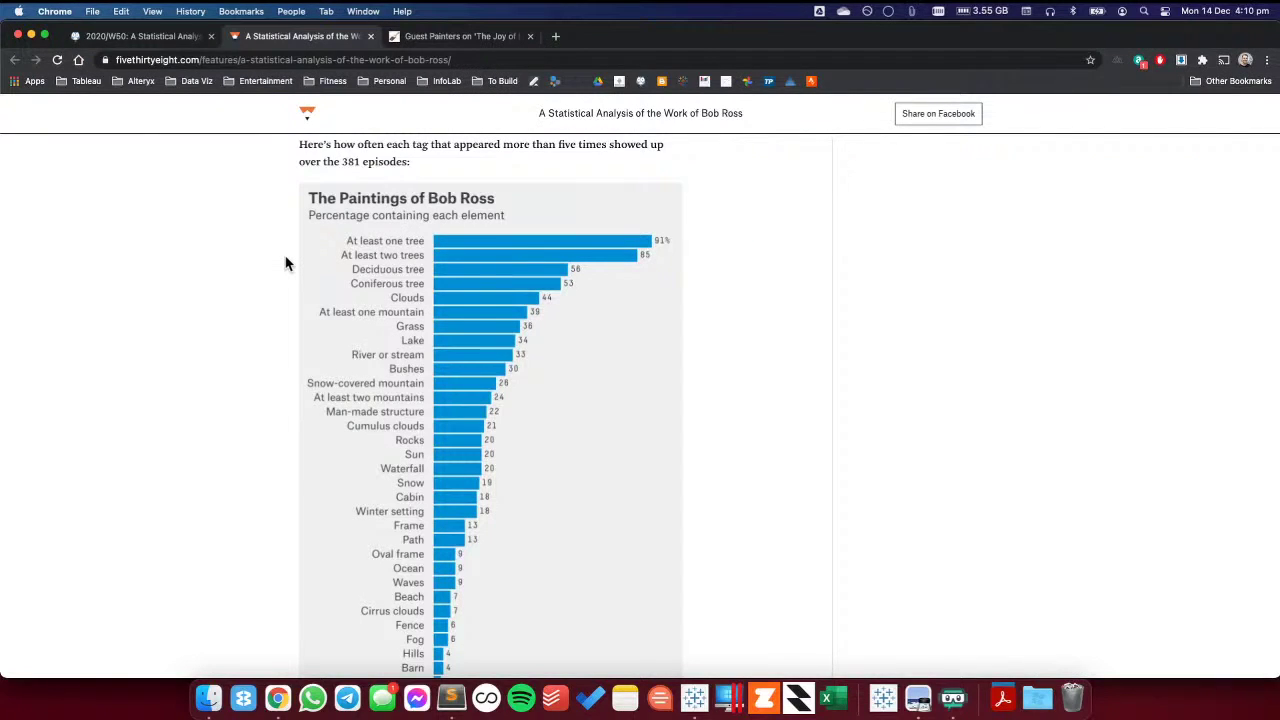
{"action": "key", "text": "super+Tab"}
- Sample the blue of the article's bars in Chrome with the colour picker's eyedropper and apply it to the Tableau bars
{"action": "left_click", "coordinate": [163, 222]}
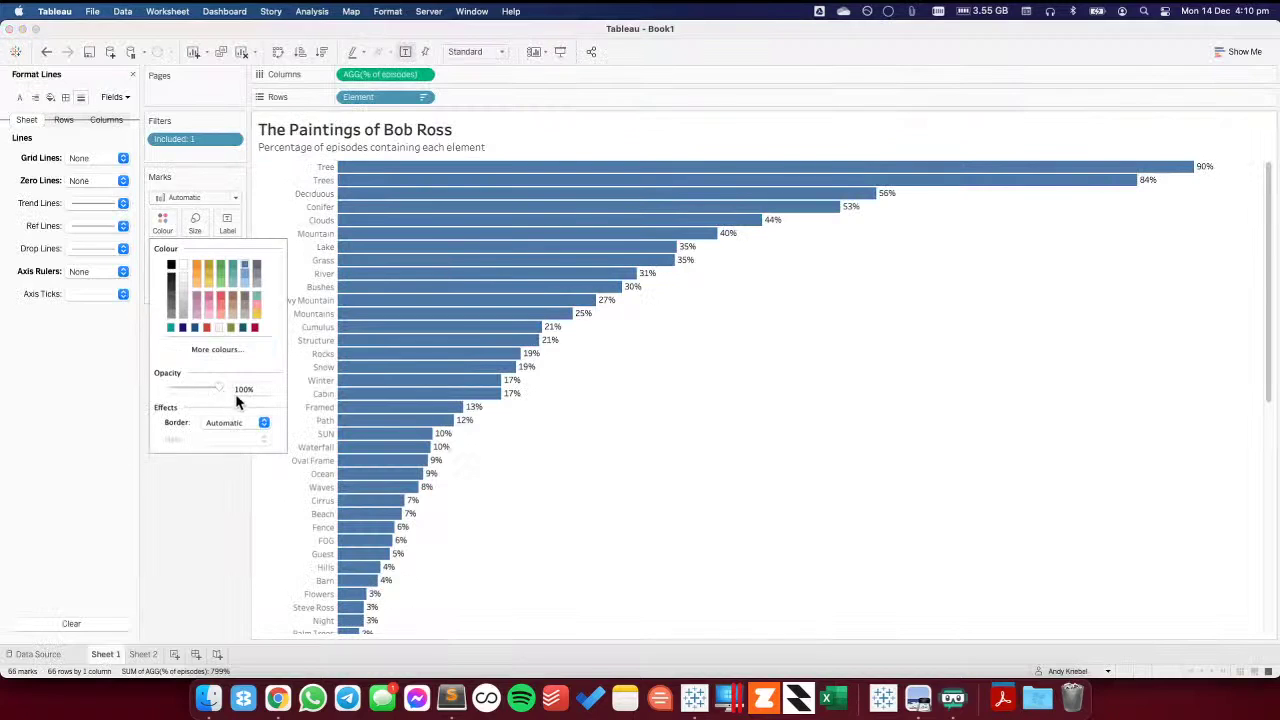
{"action": "left_click", "coordinate": [220, 349]}
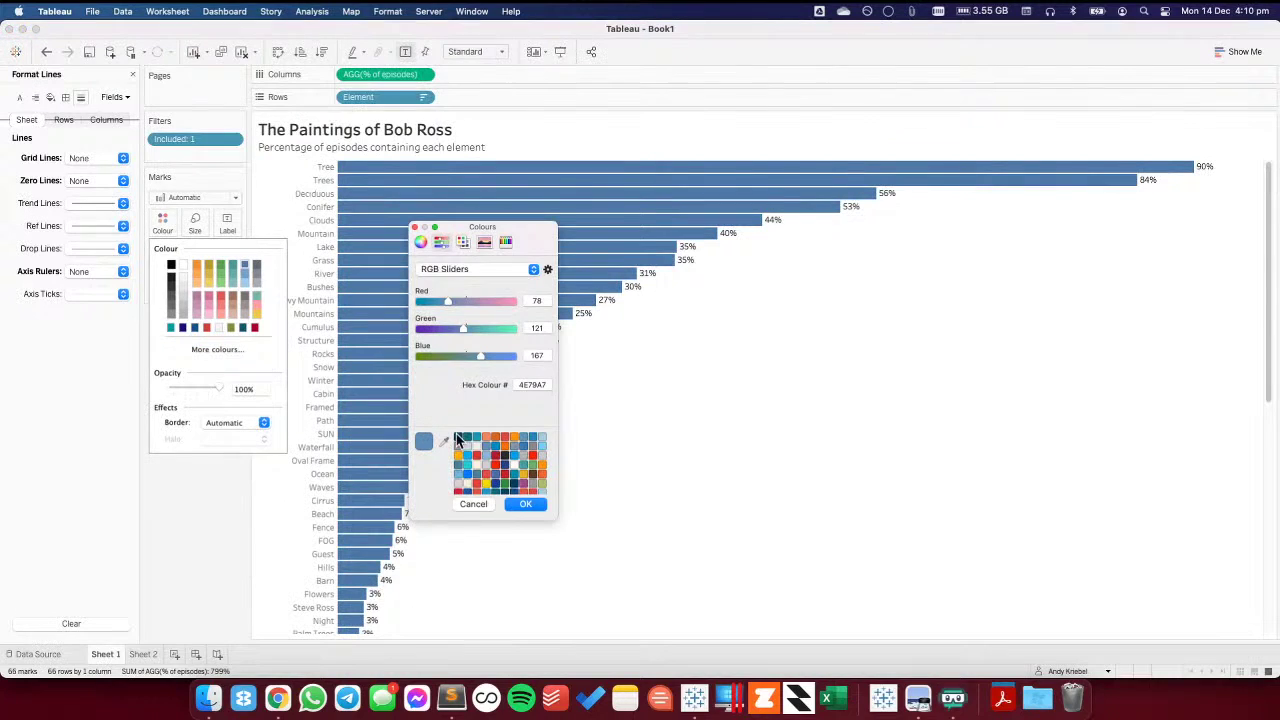
{"action": "left_click", "coordinate": [444, 441]}
{"action": "key", "text": "super+Tab"}
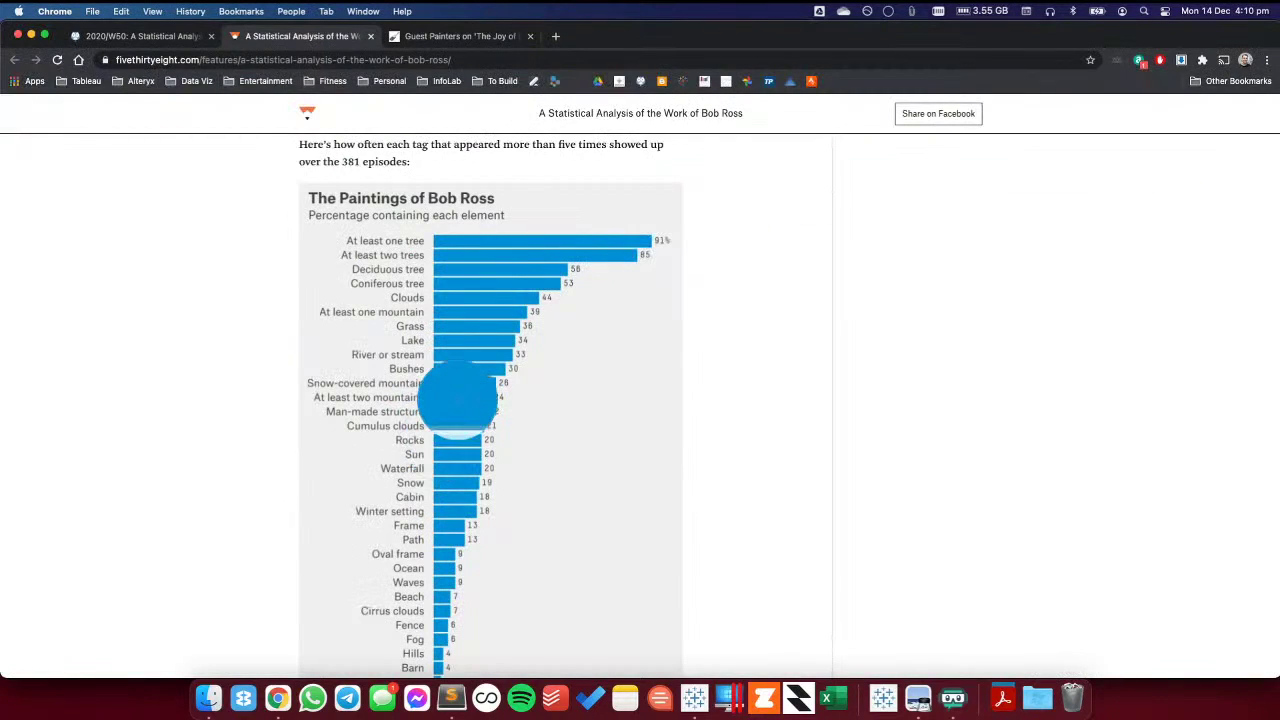
{"action": "left_click", "coordinate": [472, 429]}
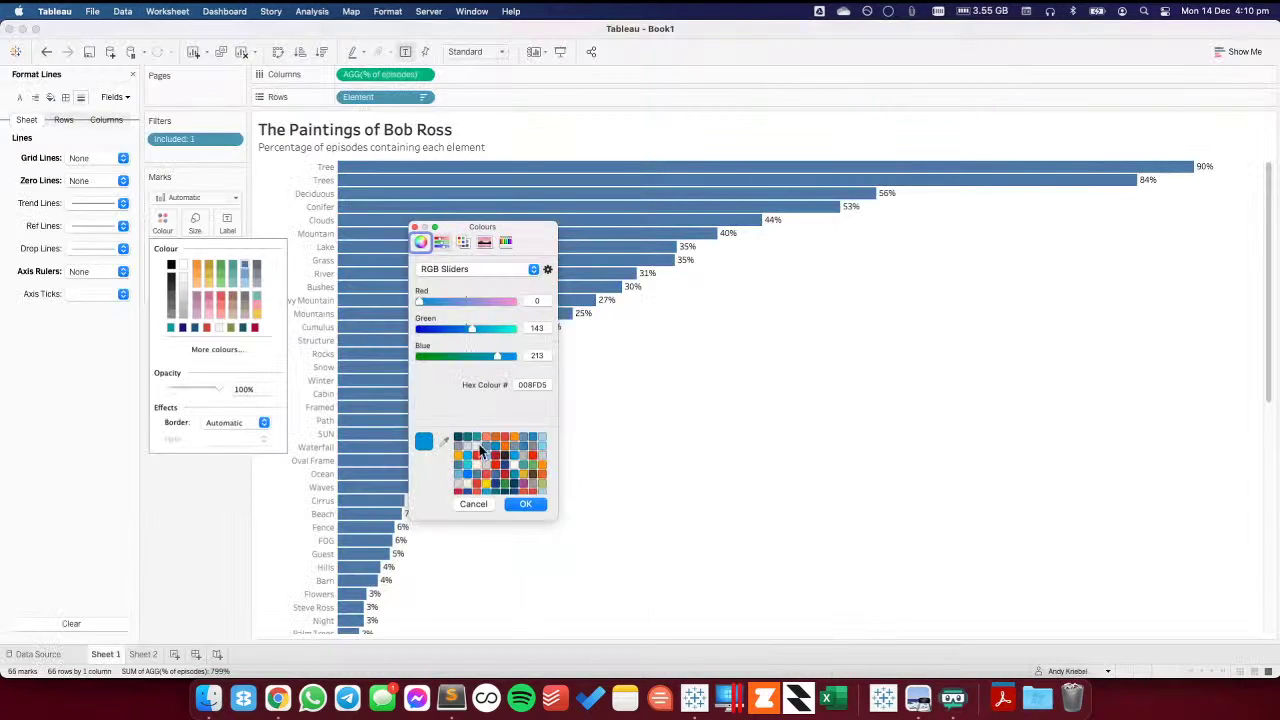
{"action": "left_click", "coordinate": [530, 504]}
{"action": "left_click", "coordinate": [573, 500]}
- Switch to Chrome, open the Coolors palette generator in a new tab, and start picking colours from an image
{"action": "key", "text": "super+Tab"}
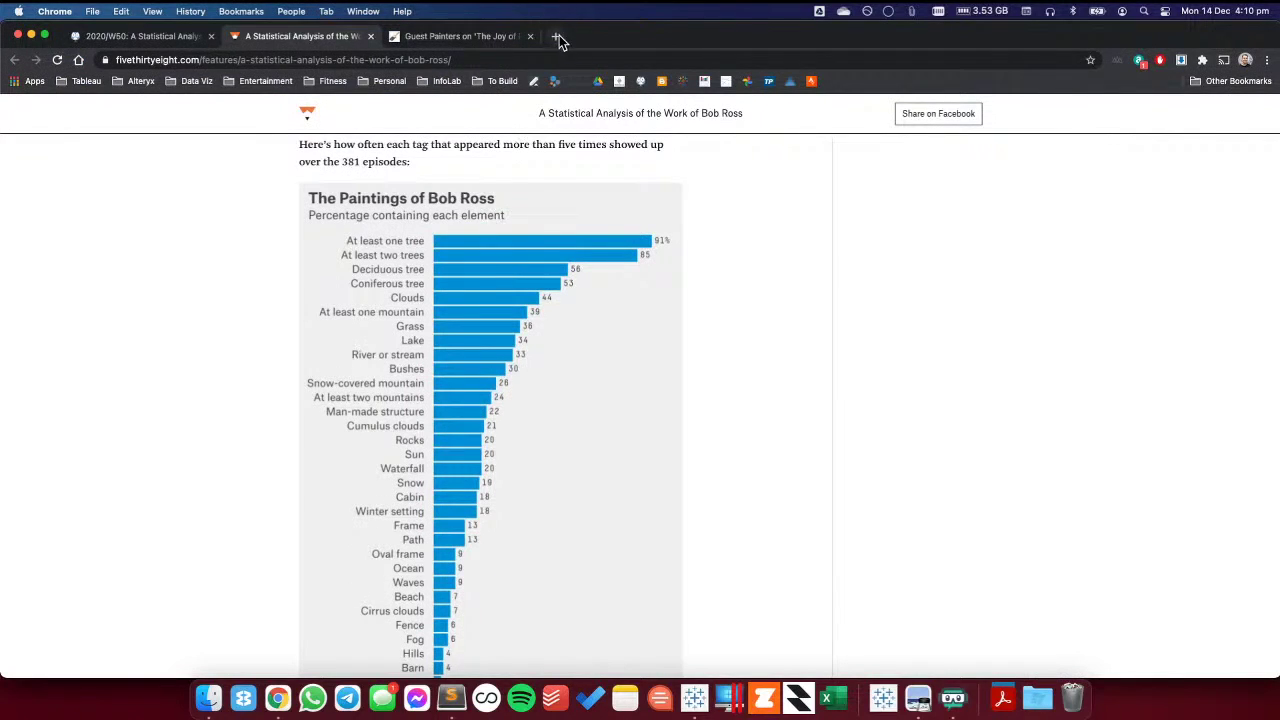
{"action": "right_click", "coordinate": [543, 408]}
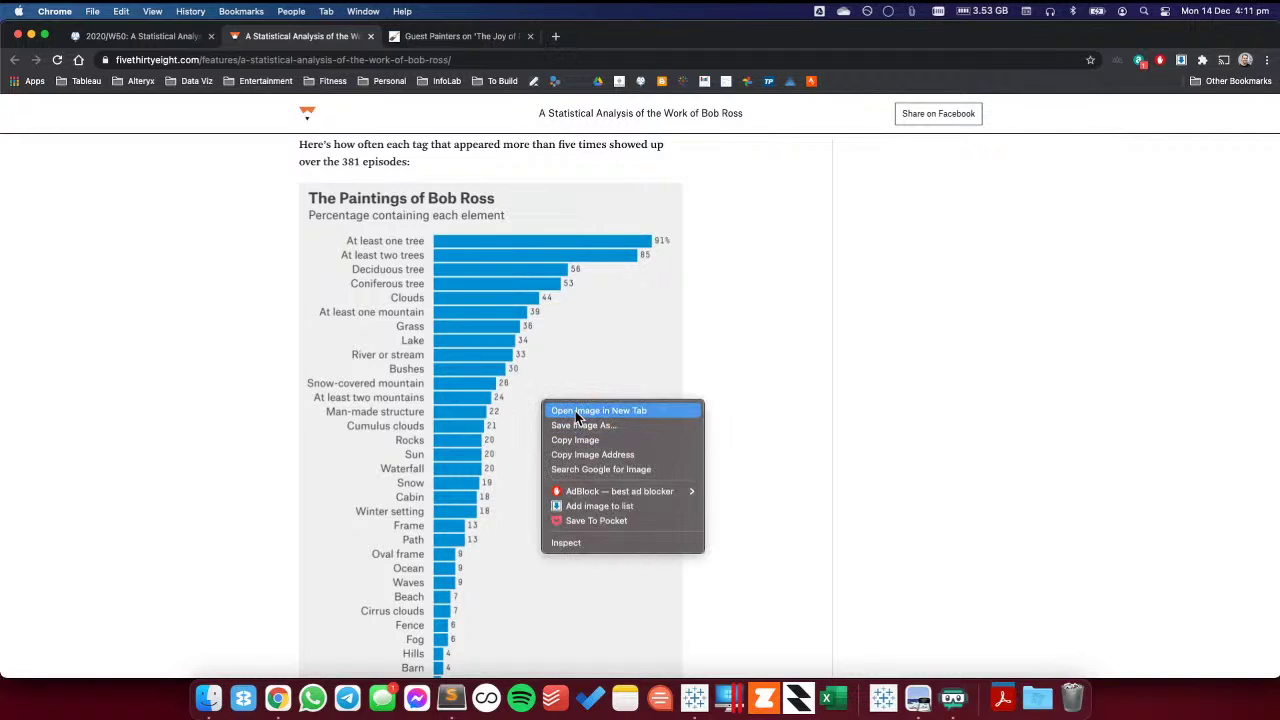
{"action": "left_click", "coordinate": [556, 36]}
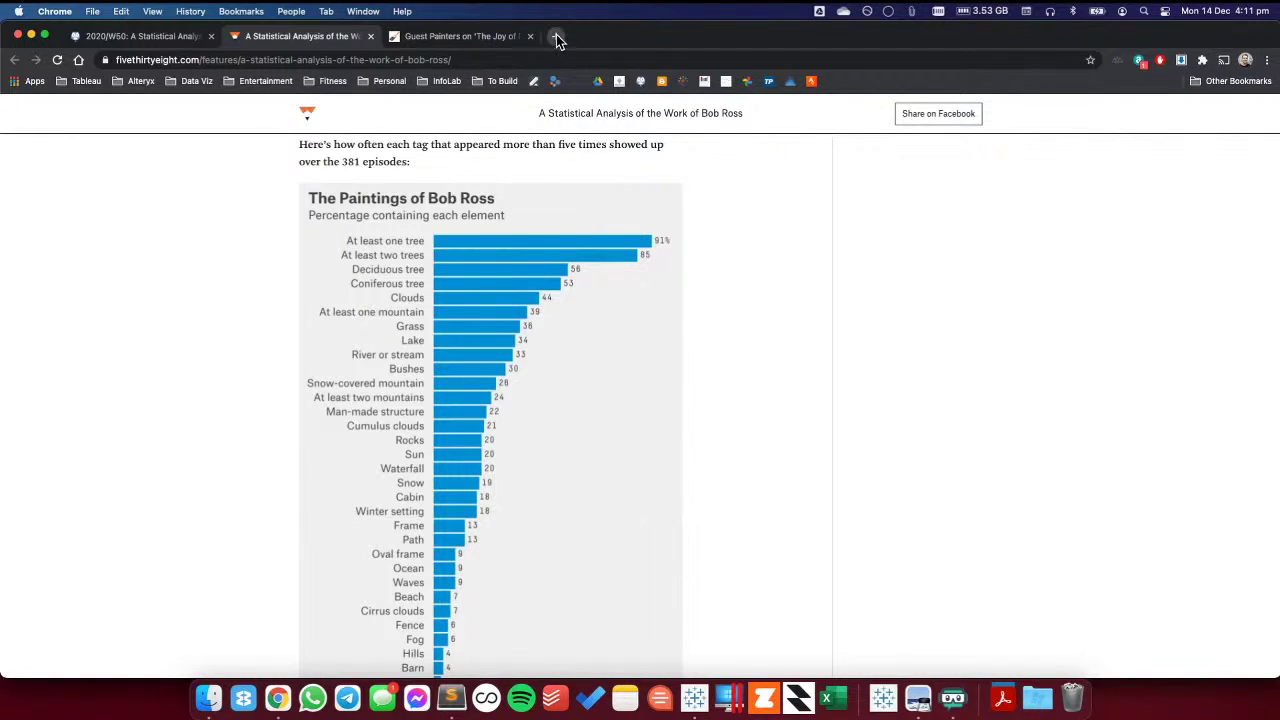
{"action": "left_click", "coordinate": [556, 36]}
{"action": "left_click", "coordinate": [249, 83]}
{"action": "mouse_move", "coordinate": [196, 82]}
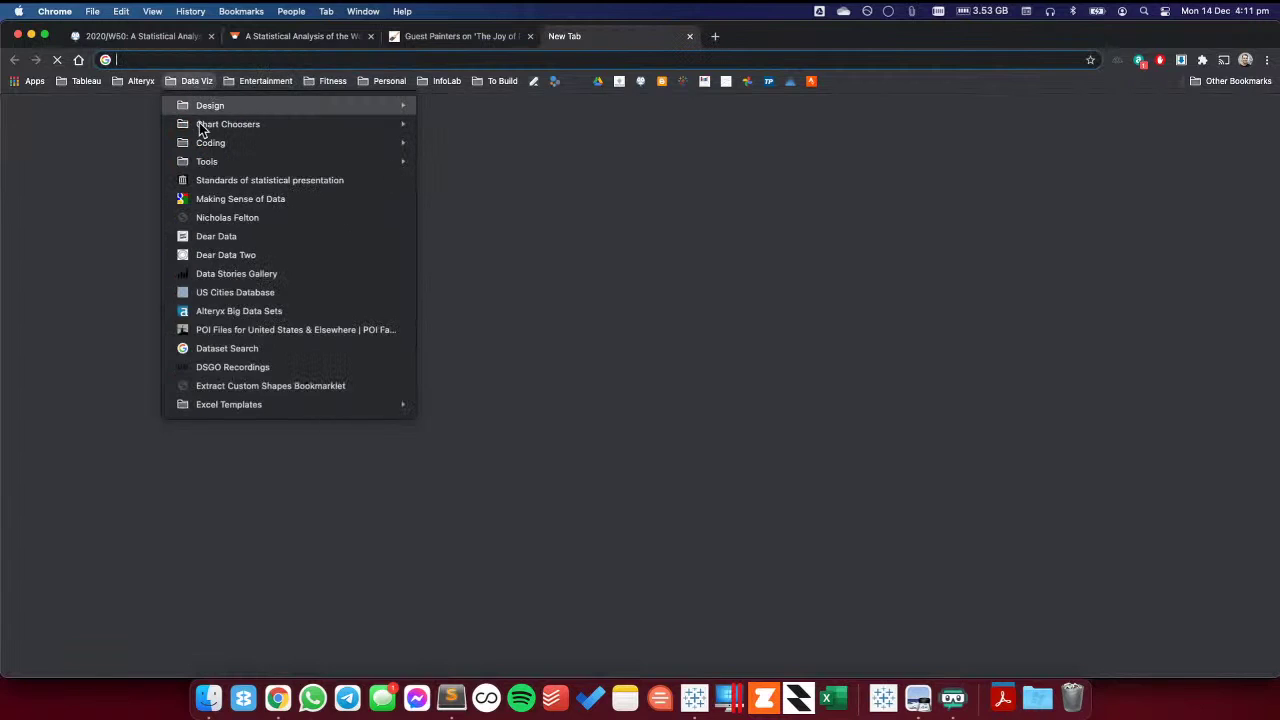
{"action": "mouse_move", "coordinate": [238, 128]}
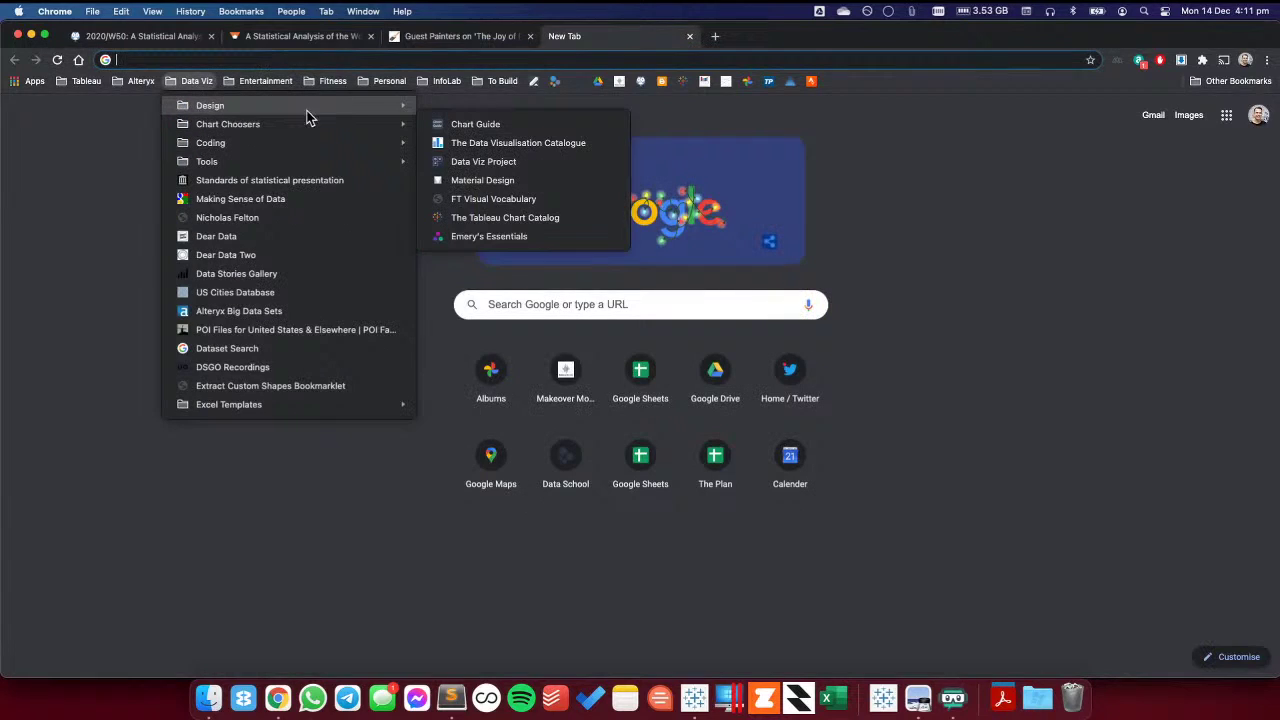
{"action": "mouse_move", "coordinate": [385, 107]}
{"action": "left_click", "coordinate": [467, 159]}
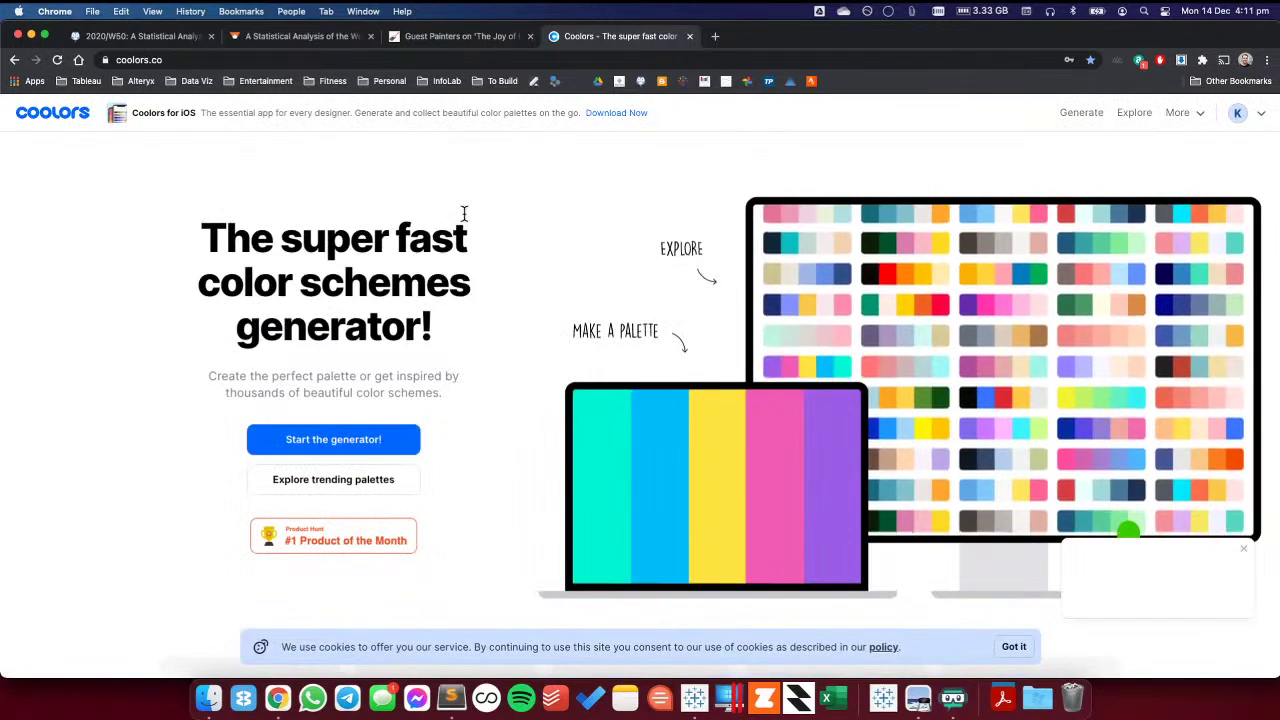
{"action": "left_click", "coordinate": [340, 445]}
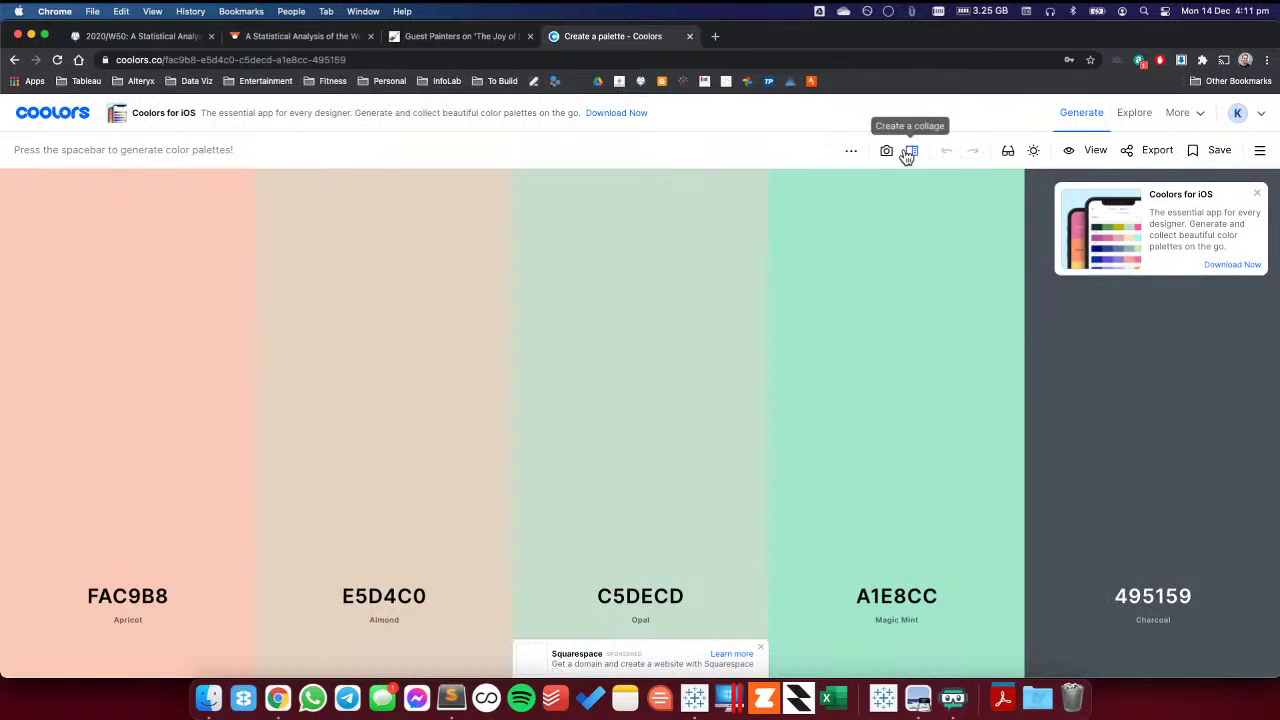
{"action": "left_click", "coordinate": [887, 152]}
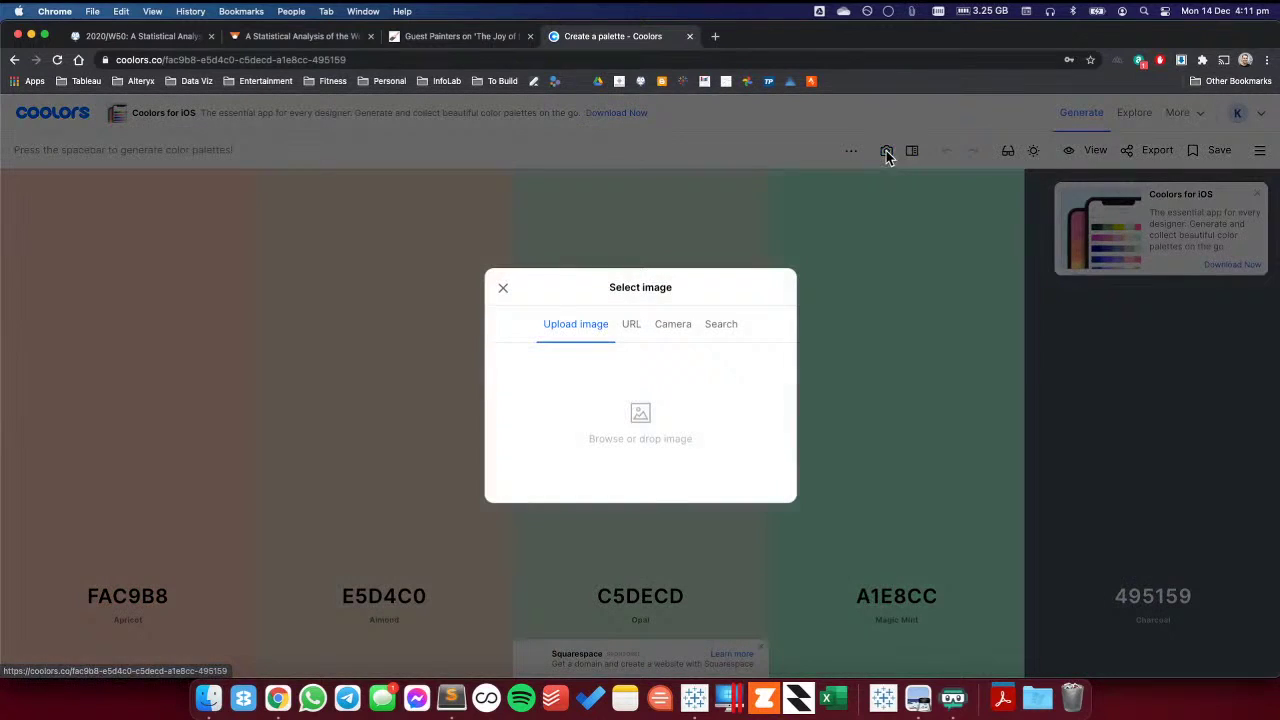
- Copy the image address of the article's Bob Ross chart and return to the Coolors image selection
{"action": "left_click", "coordinate": [449, 40]}
{"action": "left_click", "coordinate": [291, 35]}
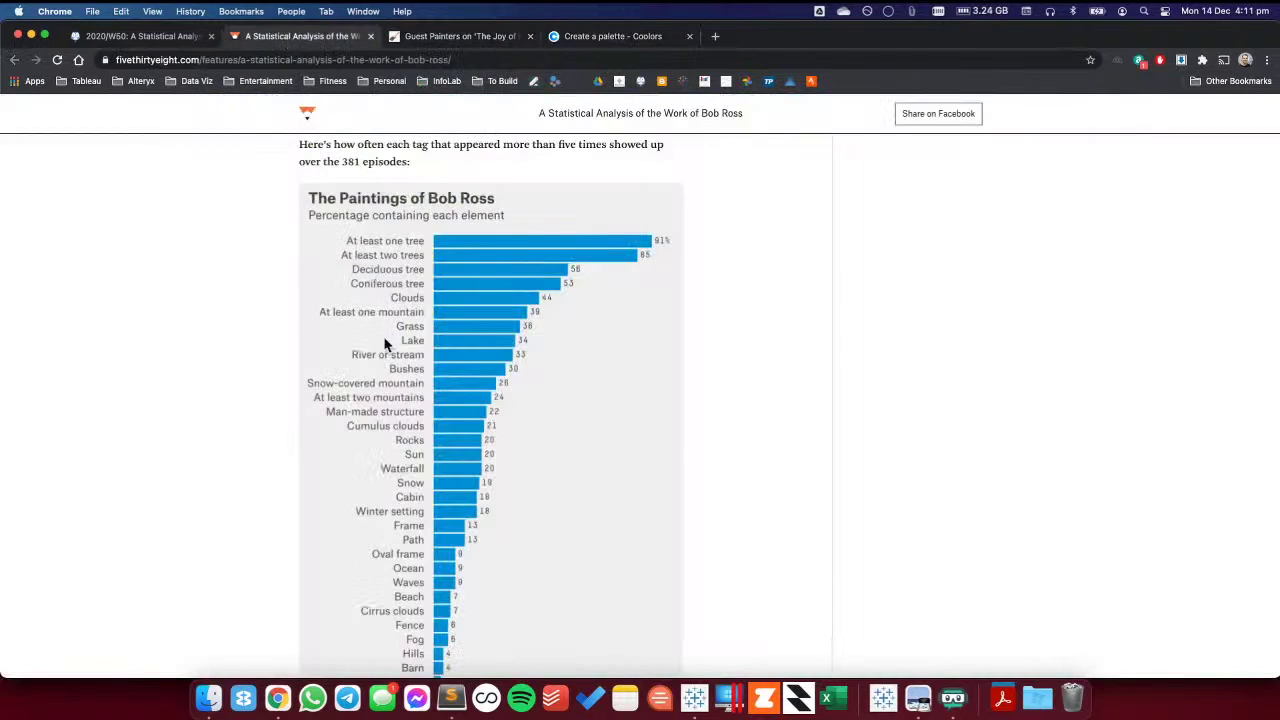
{"action": "right_click", "coordinate": [441, 376]}
{"action": "left_click", "coordinate": [490, 428]}
{"action": "left_click", "coordinate": [609, 40]}
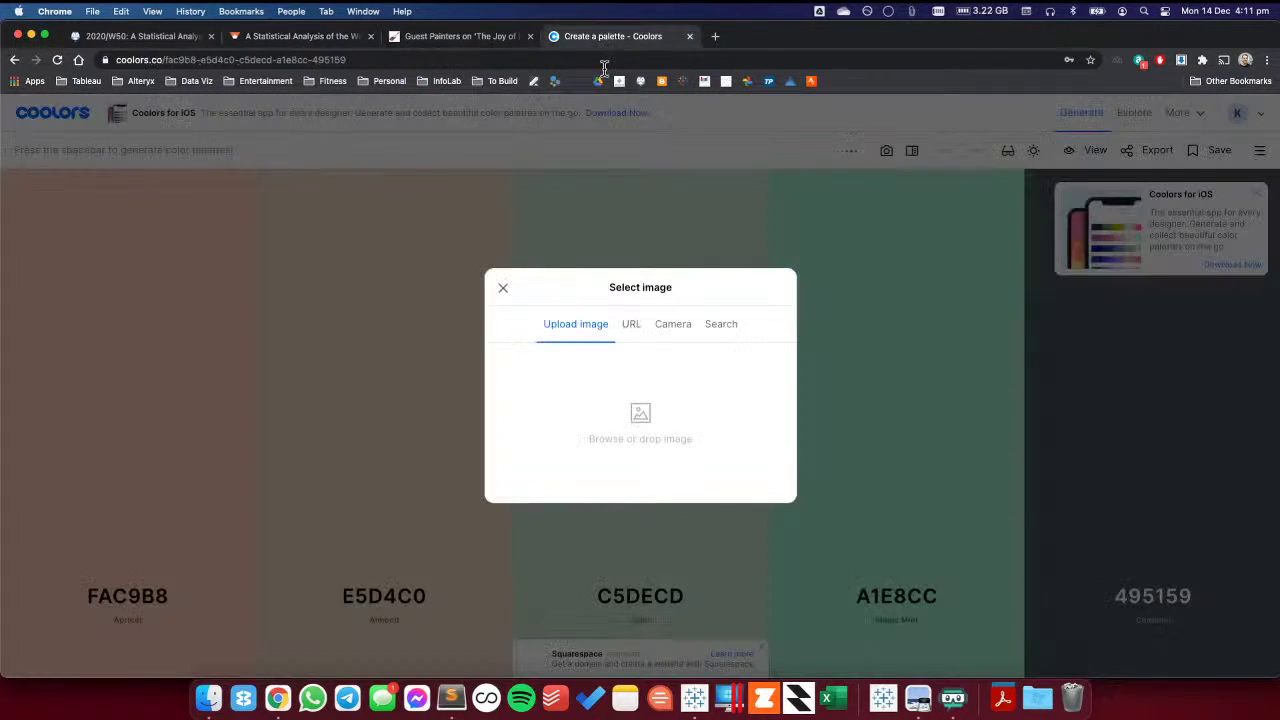
- Load the article's chart into the Coolors image picker by URL, using the copied image address
{"action": "left_click", "coordinate": [630, 331]}
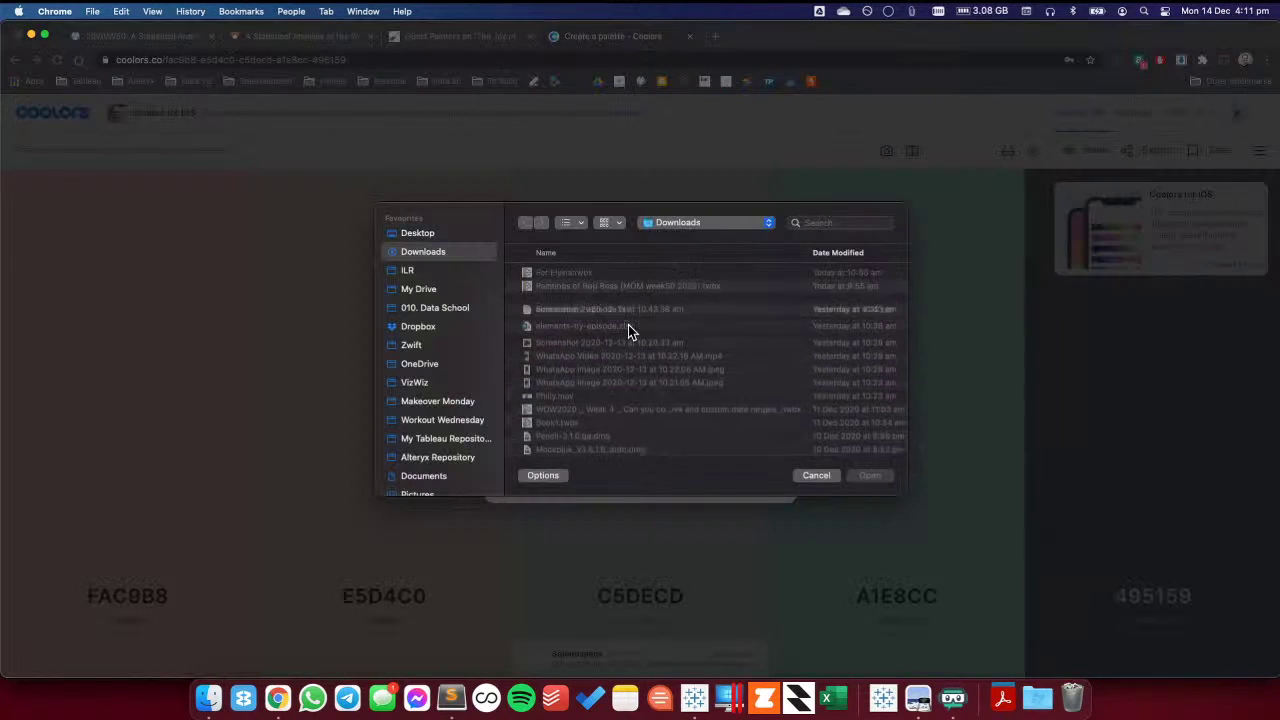
{"action": "left_click", "coordinate": [815, 476]}
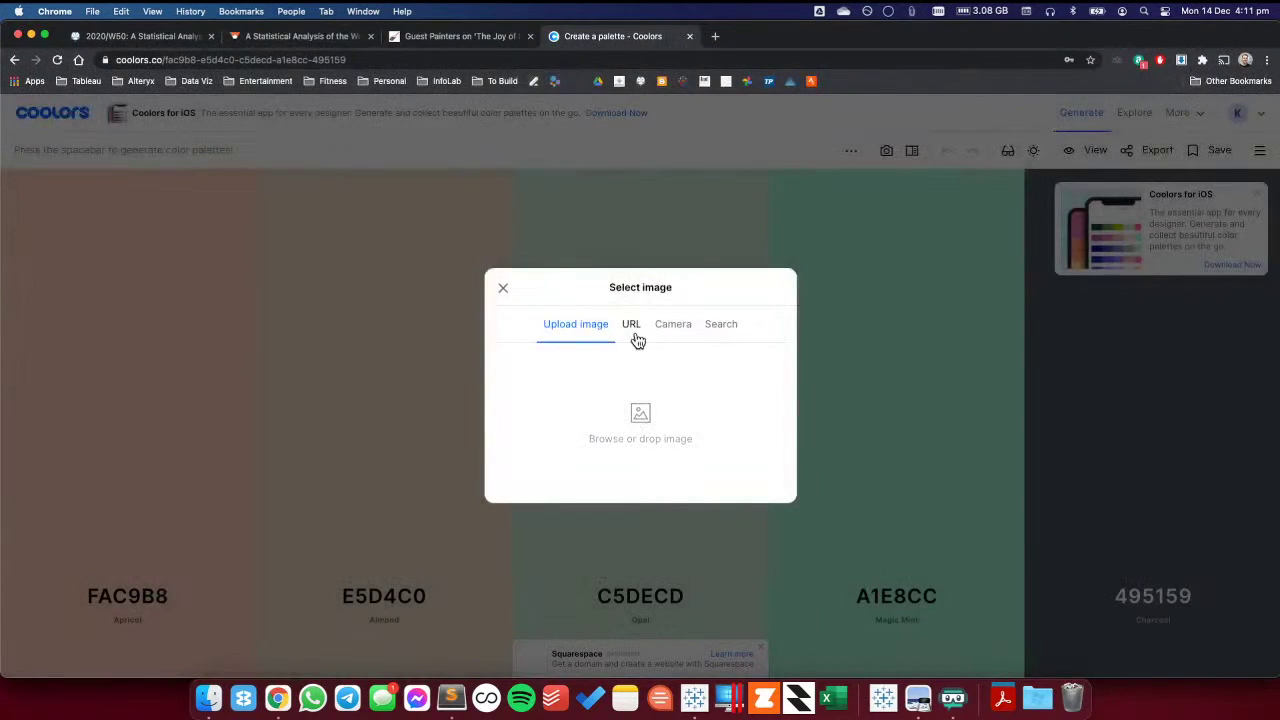
{"action": "left_click", "coordinate": [633, 341]}
{"action": "key", "text": "super+v"}
{"action": "left_click", "coordinate": [648, 456]}
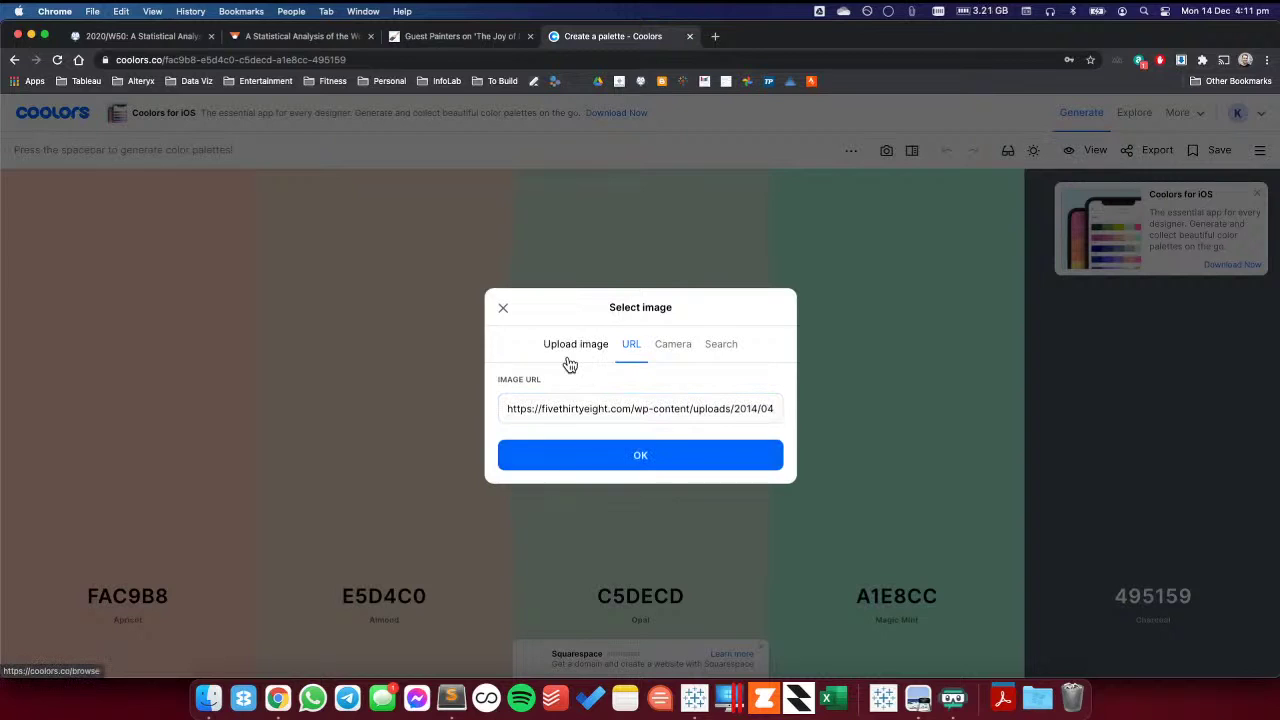
{"action": "left_click", "coordinate": [641, 459]}
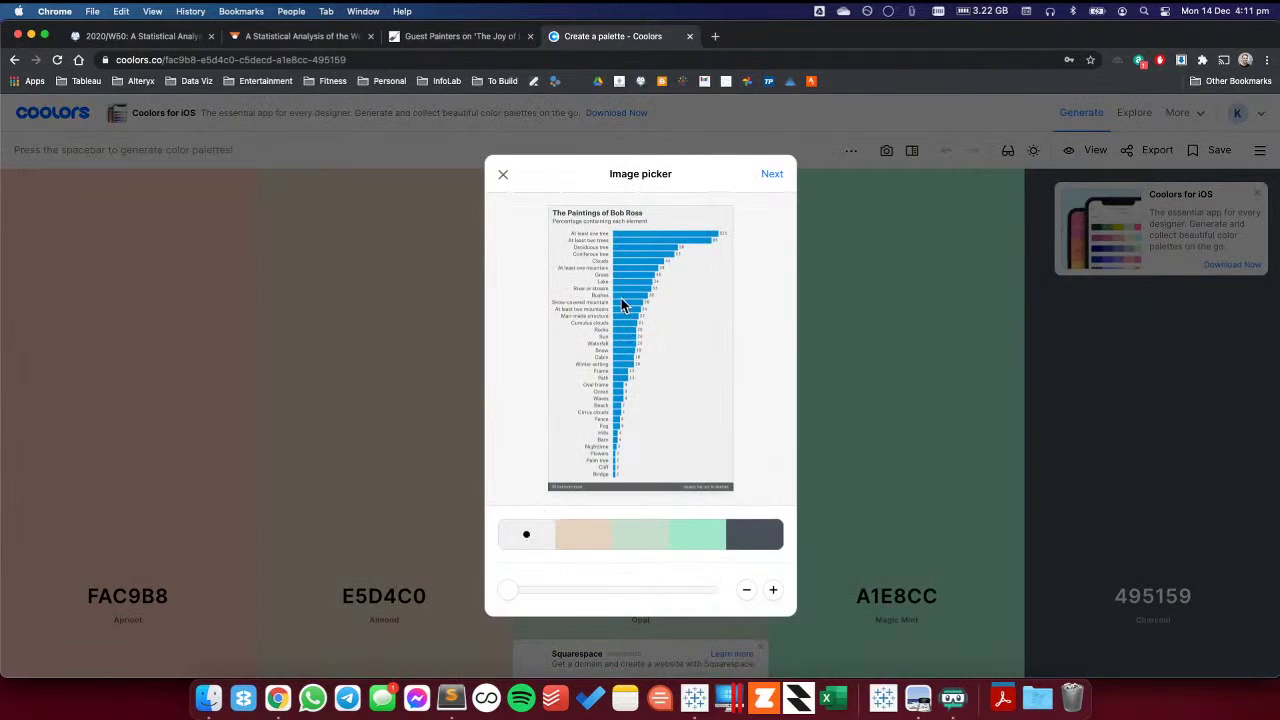
- Pick the blue of the chart's bars as the first palette colour, open the palette in the generator, and copy that colour's hex code
{"action": "left_click_drag", "start_coordinate": [637, 451], "coordinate": [622, 296]}
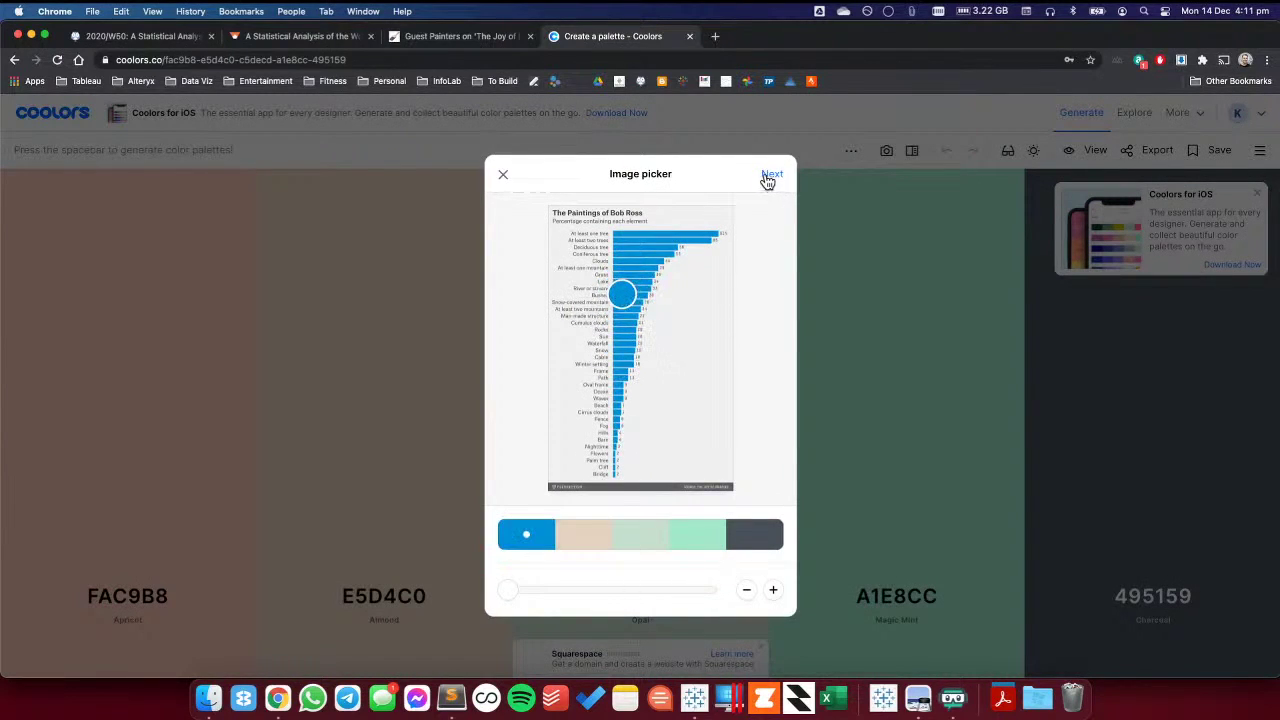
{"action": "left_click", "coordinate": [769, 176]}
{"action": "left_click", "coordinate": [768, 206]}
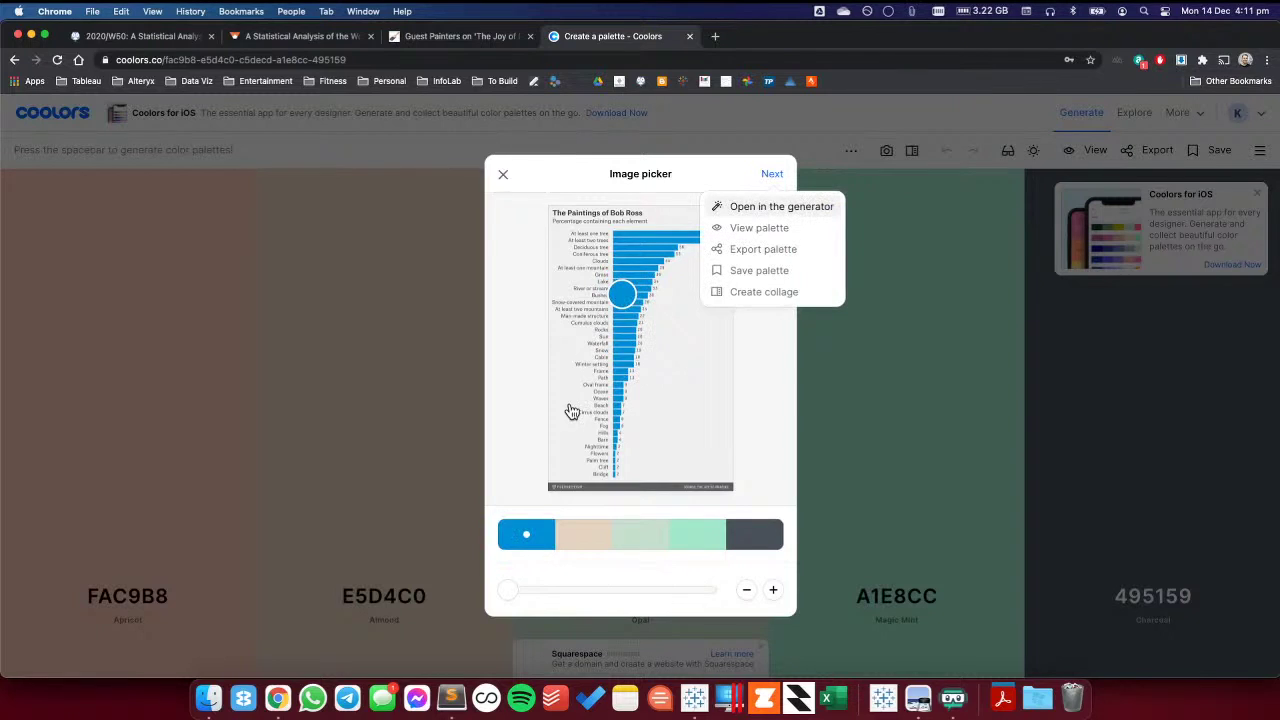
{"action": "left_click", "coordinate": [100, 596]}
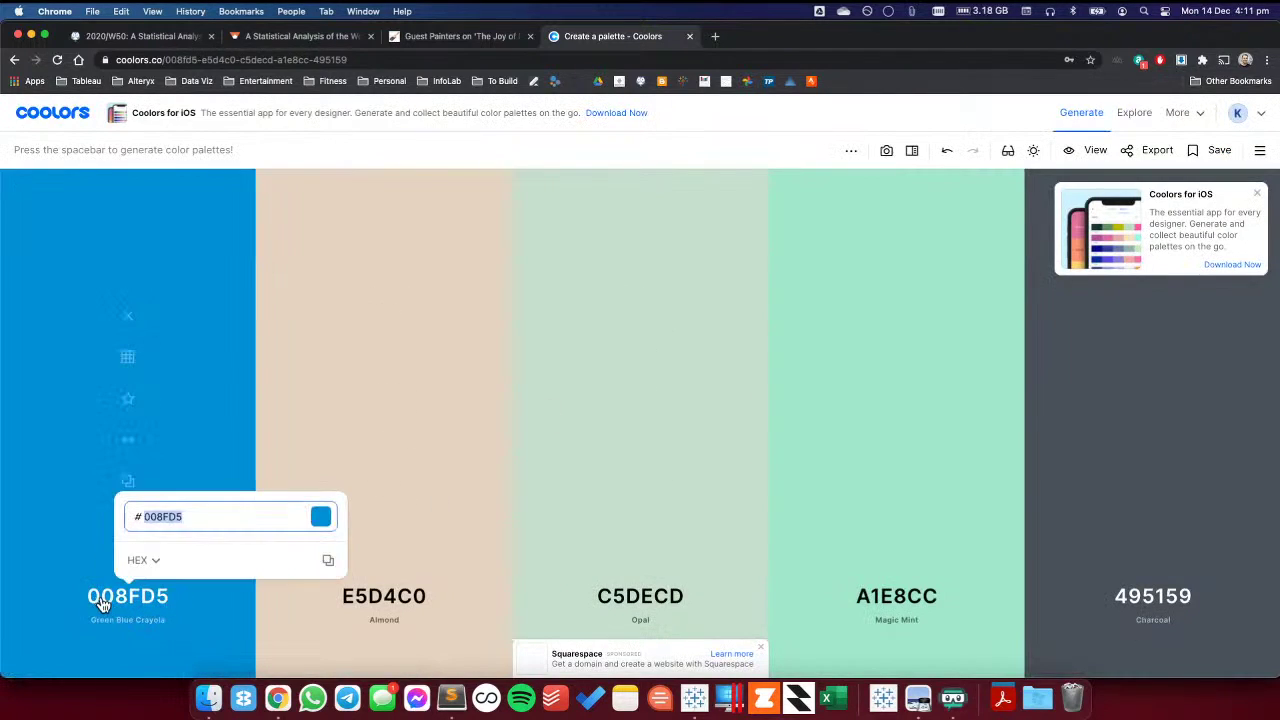
- Return to Tableau and set the bars' colour to hex 008FD5
{"action": "key", "text": "super+Tab"}
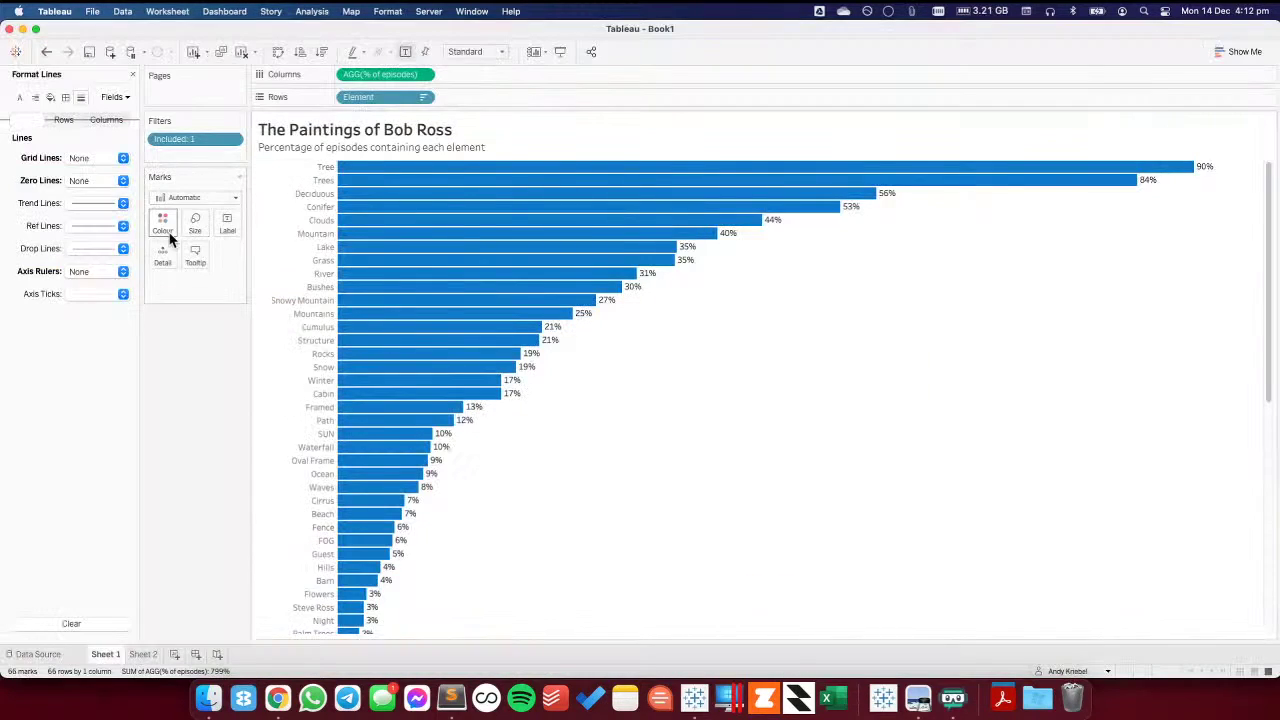
{"action": "left_click", "coordinate": [163, 224]}
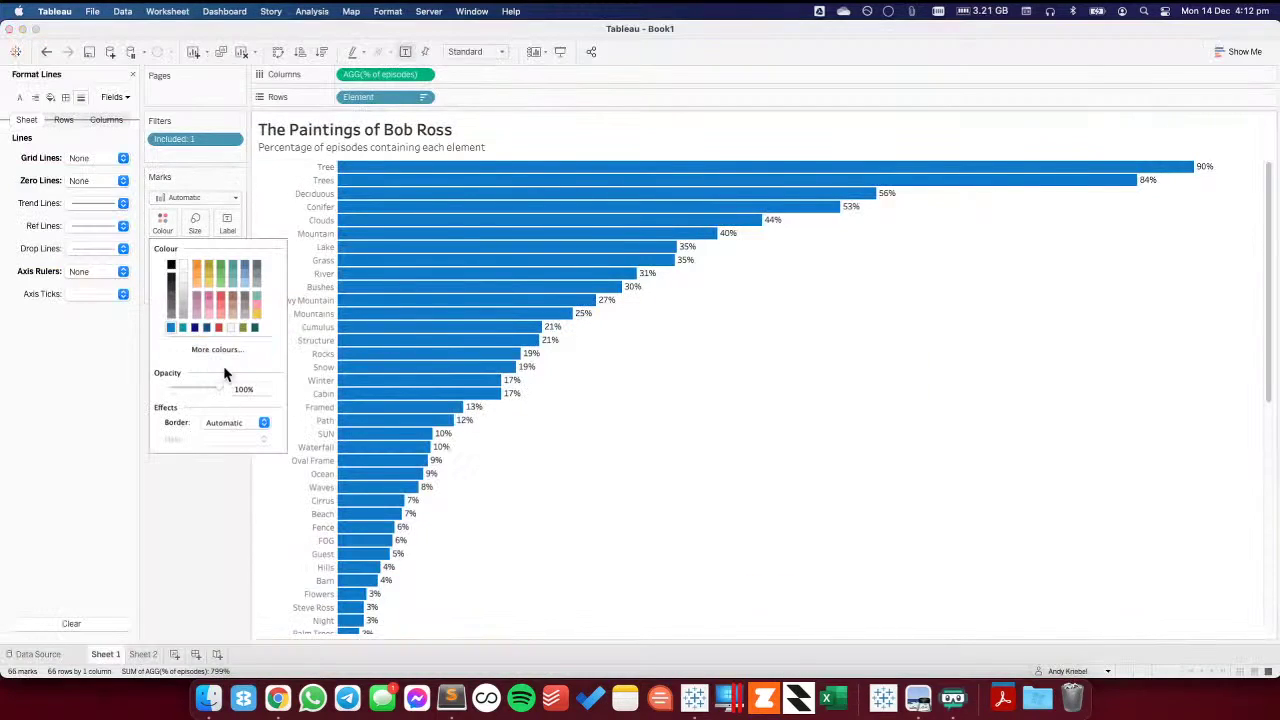
{"action": "left_click", "coordinate": [216, 349]}
{"action": "double_click", "coordinate": [540, 385]}
{"action": "key", "text": "super+v"}
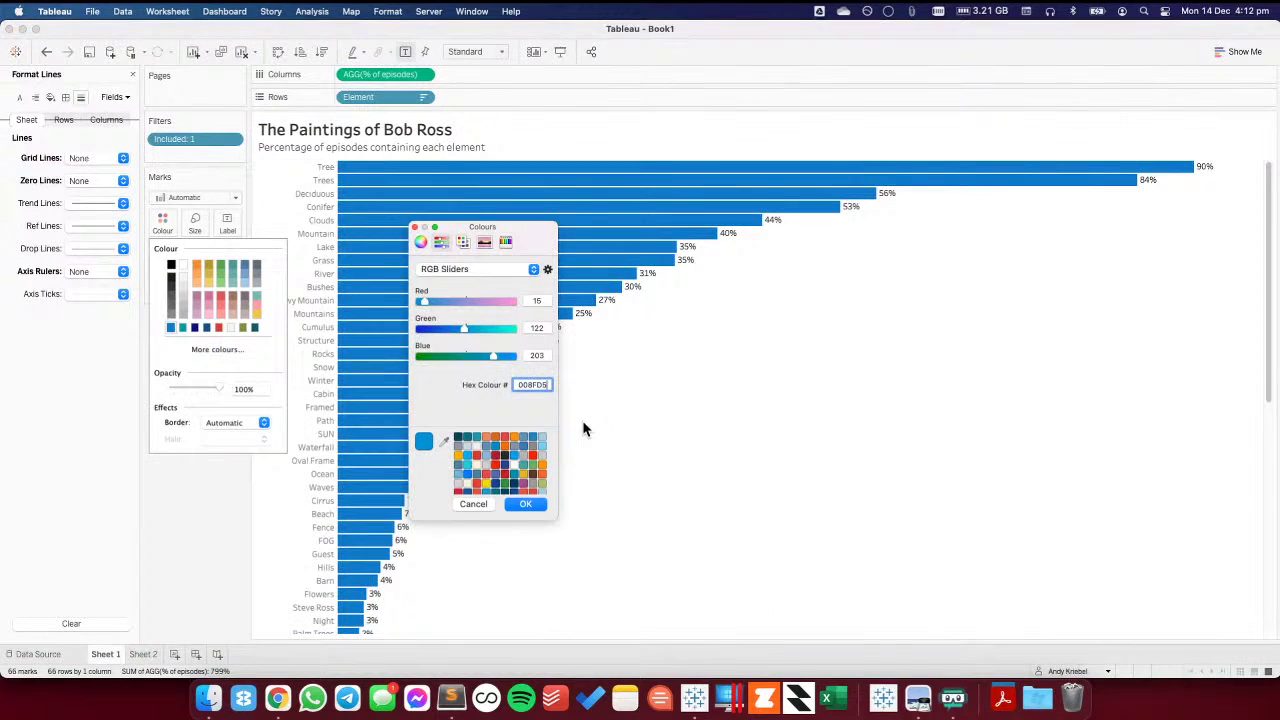
{"action": "left_click", "coordinate": [525, 503]}
{"action": "left_click", "coordinate": [580, 500]}
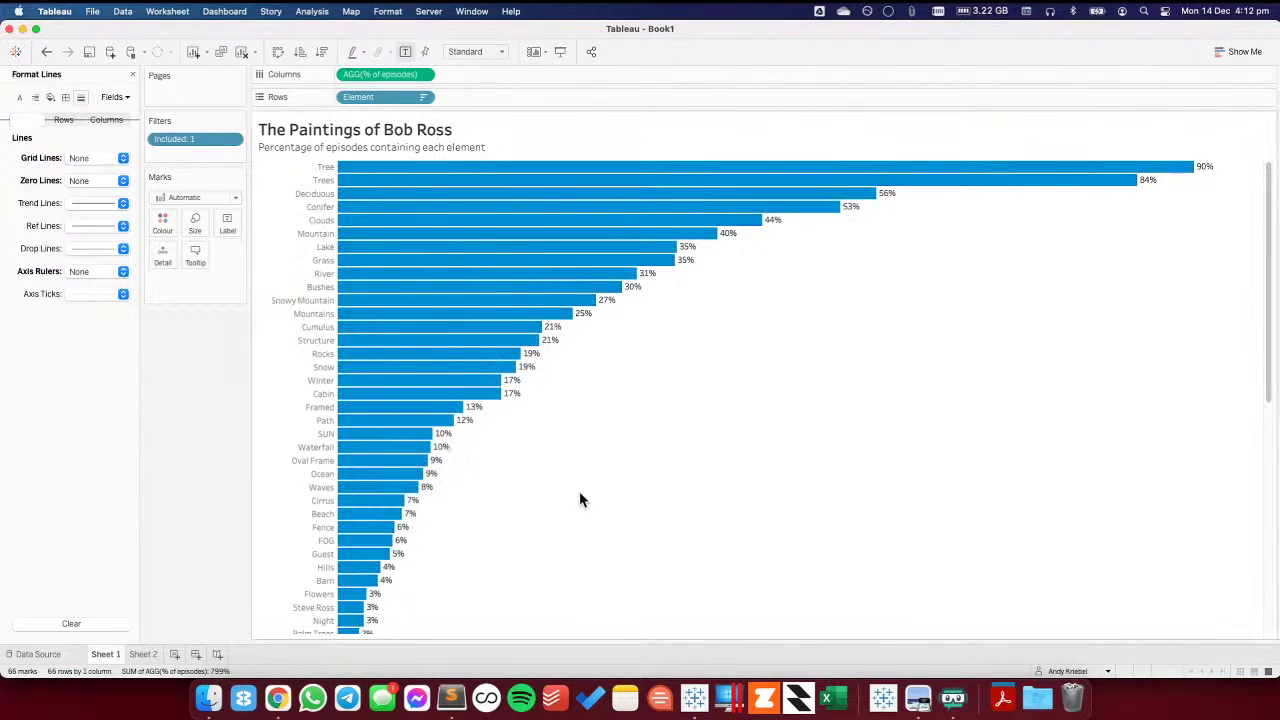
- Compare the article's Bob Ross chart in the browser with the Tableau worksheet
{"action": "key", "text": "super+Tab"}
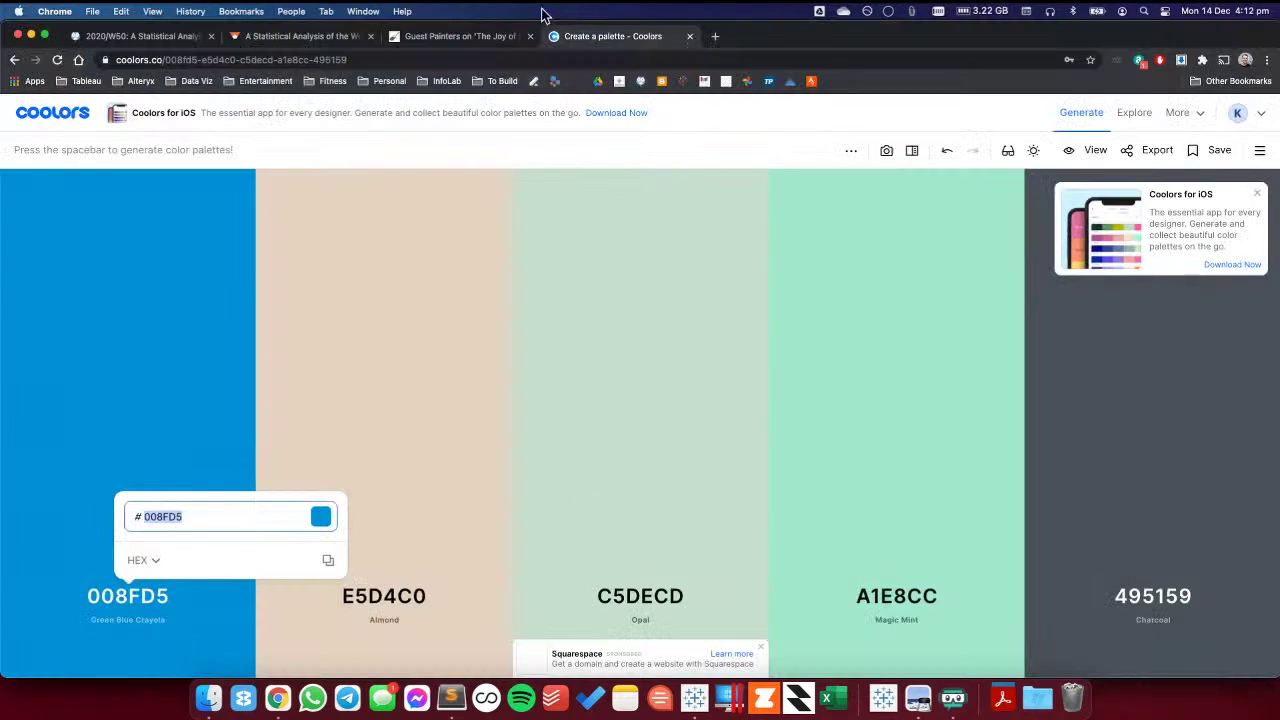
{"action": "left_click", "coordinate": [269, 40]}
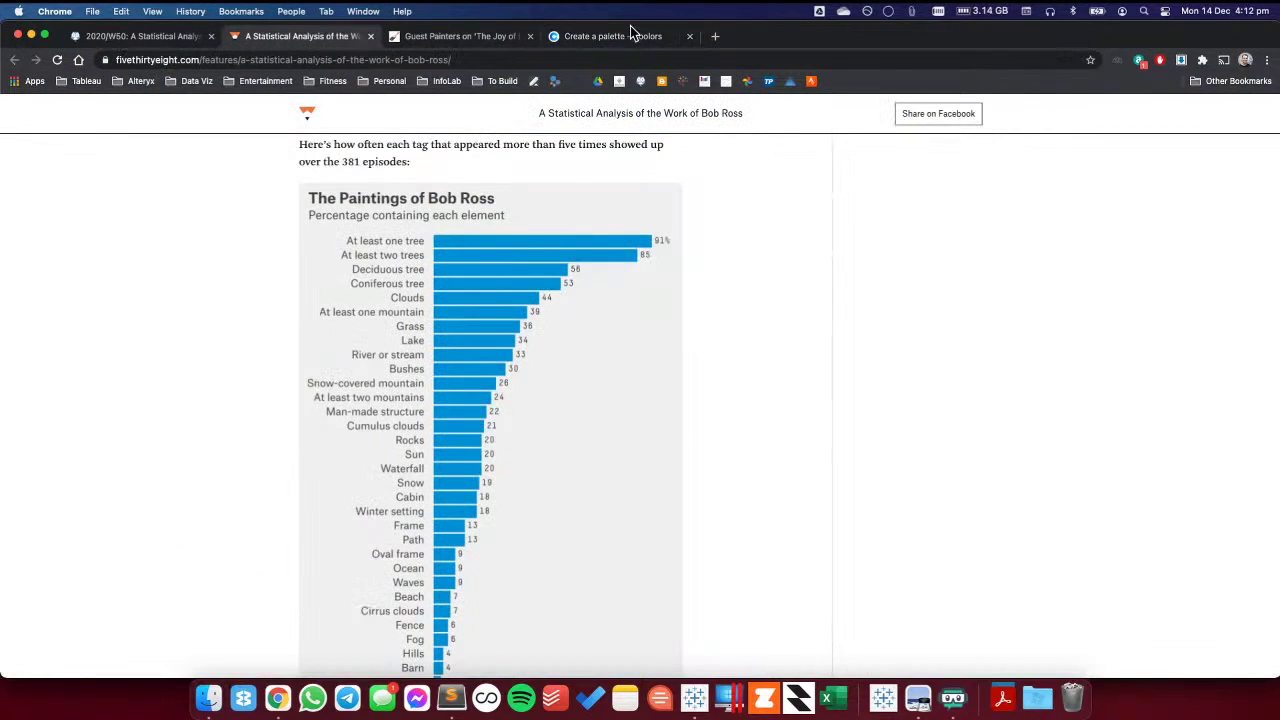
{"action": "left_click", "coordinate": [580, 36]}
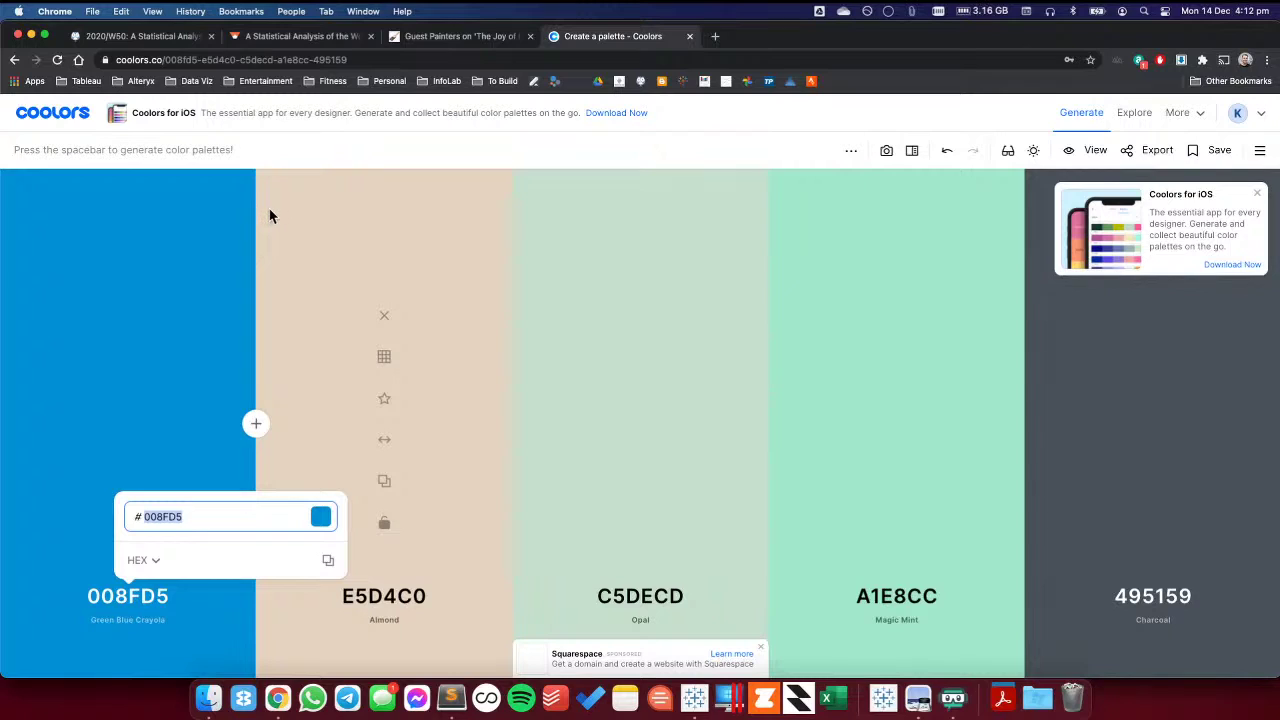
{"action": "left_click", "coordinate": [287, 42]}
{"action": "key", "text": "super+Tab"}
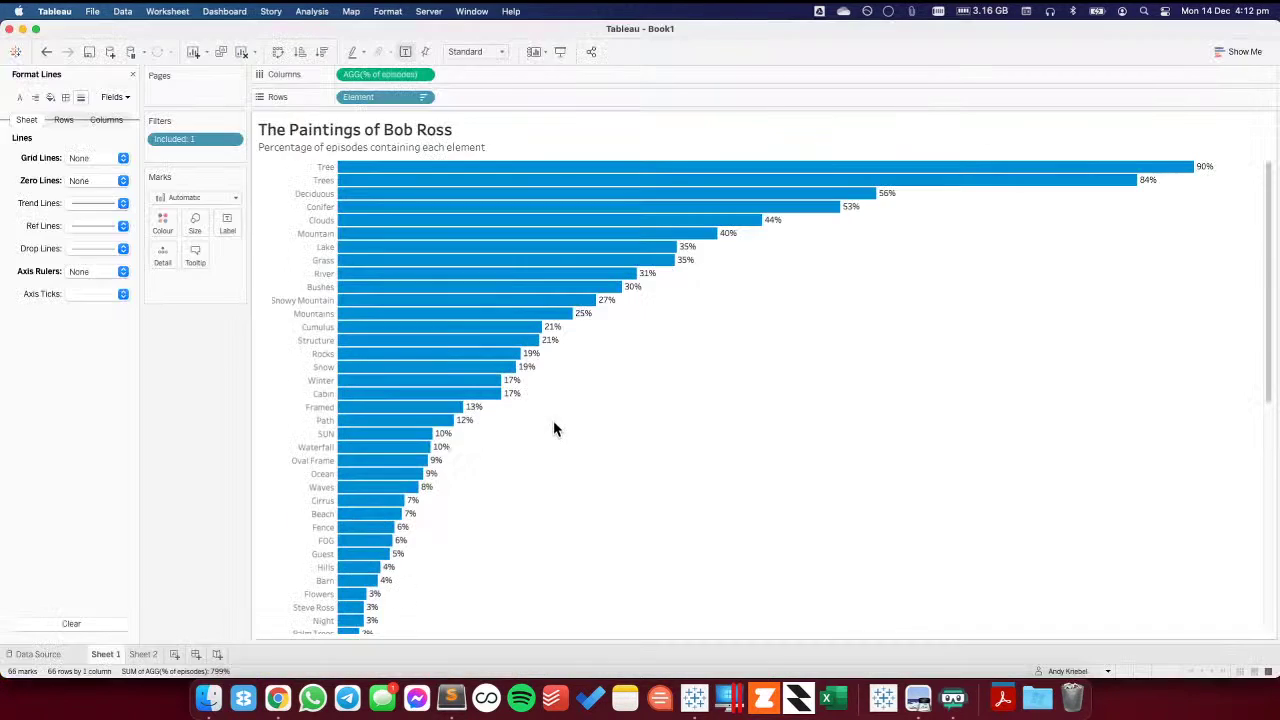
- Inspect the article's Bob Ross chart image in Chrome's developer tools to find its pixel dimensions
{"action": "key", "text": "super+Tab"}
{"action": "right_click", "coordinate": [452, 390]}
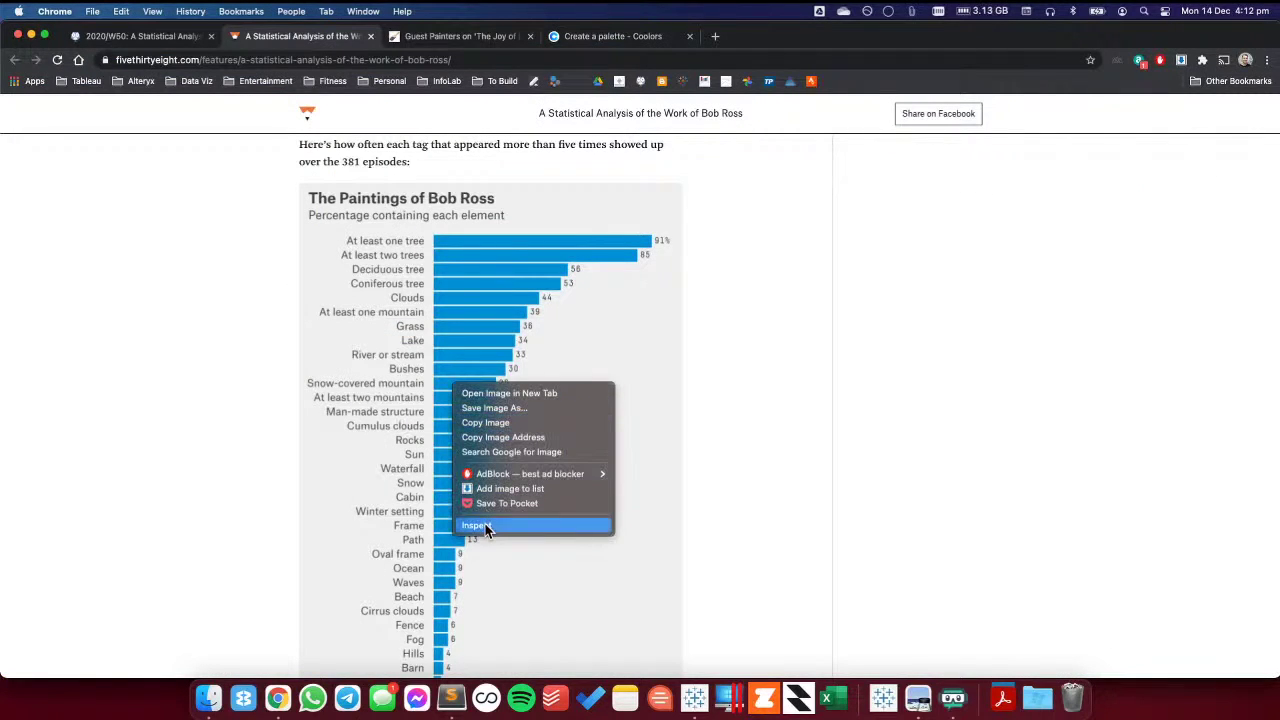
{"action": "left_click", "coordinate": [364, 409]}
{"action": "key", "text": "super+alt+i"}
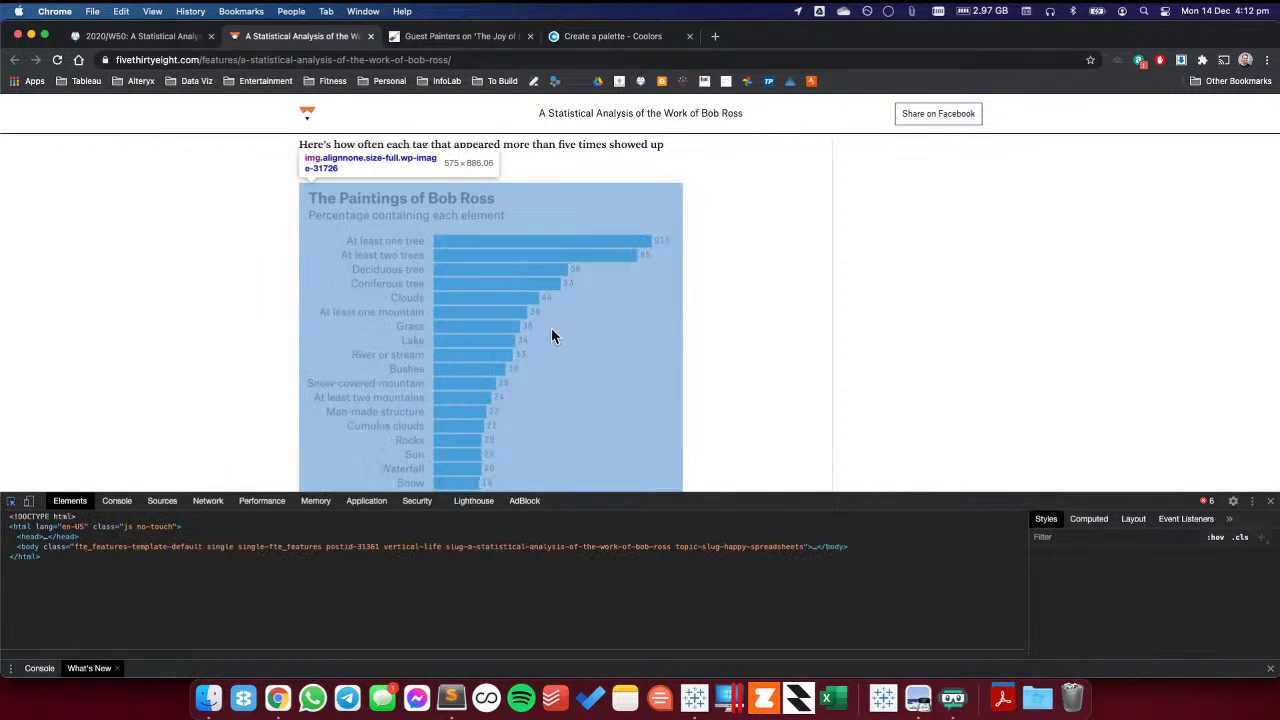
{"action": "left_click", "coordinate": [551, 330]}
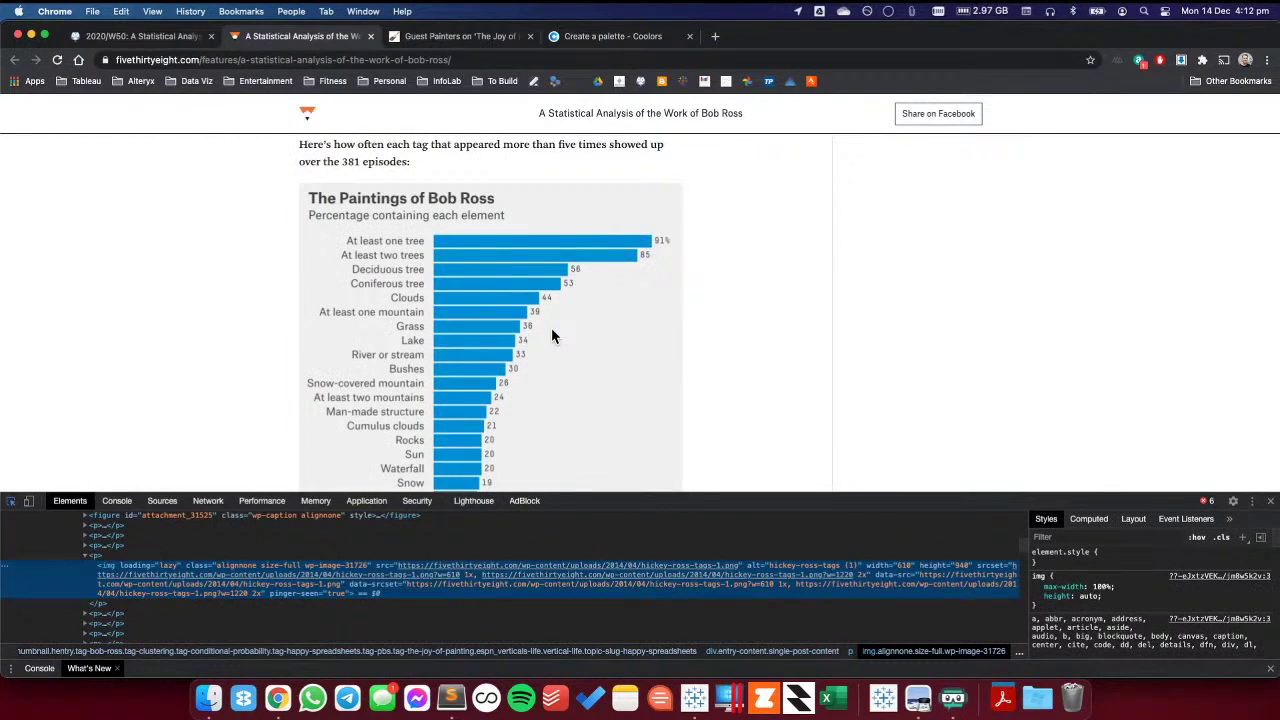
{"action": "left_click", "coordinate": [11, 501]}
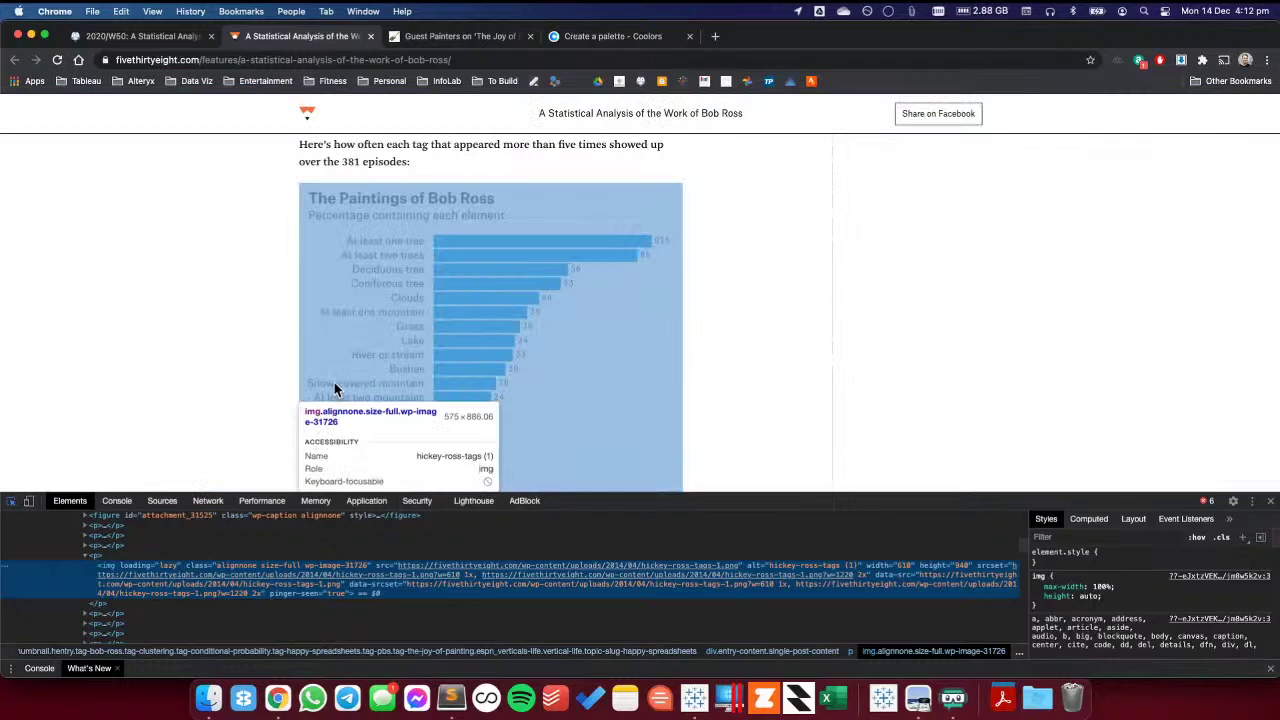
{"action": "left_click", "coordinate": [334, 384]}
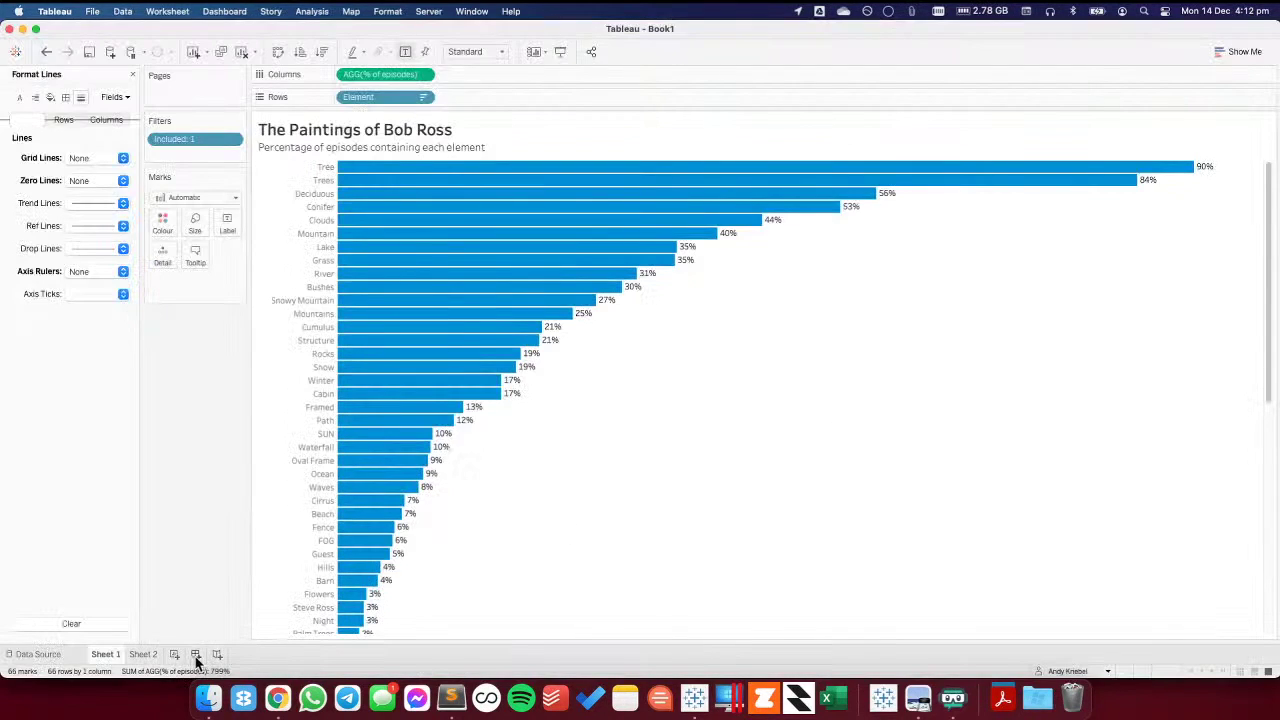
- Create a new dashboard in Tableau and set its fixed size to 575 px wide by 886 px high
{"action": "left_click", "coordinate": [195, 662]}
{"action": "left_click", "coordinate": [64, 177]}
{"action": "double_click", "coordinate": [41, 255]}
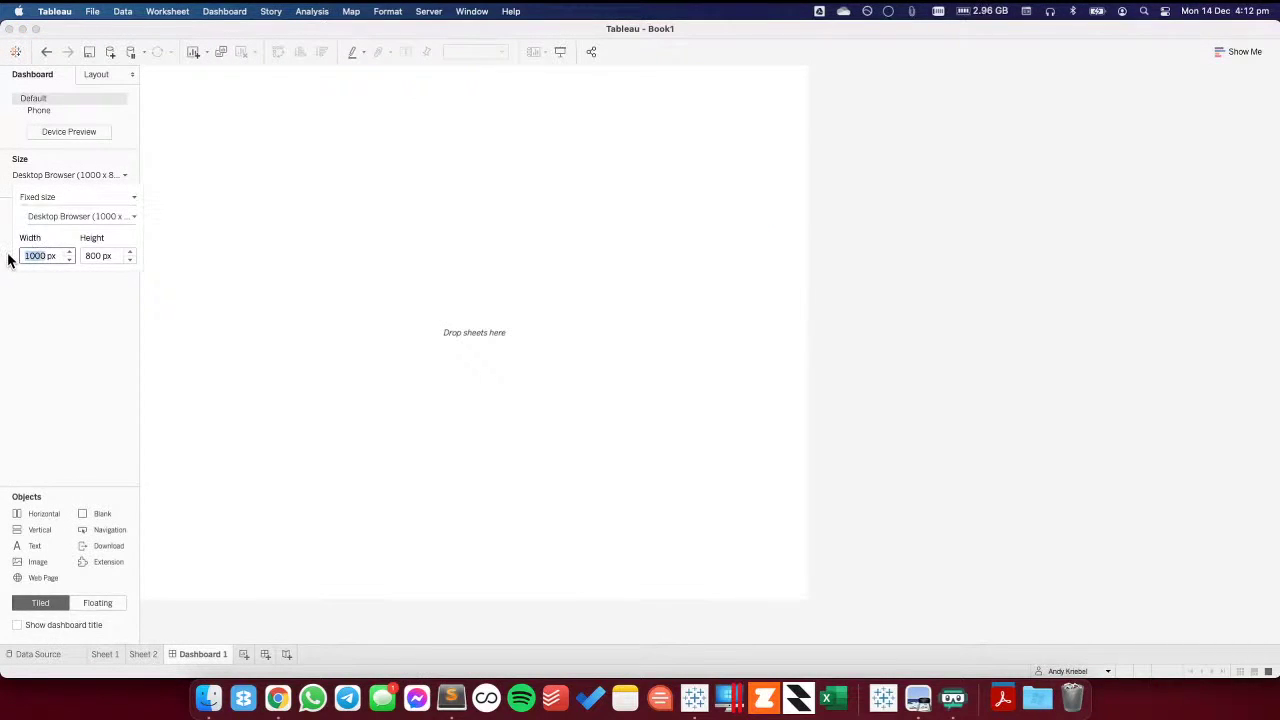
{"action": "type", "text": "575"}
{"action": "key", "text": "Tab"}
{"action": "type", "text": "886"}
{"action": "key", "text": "Return"}
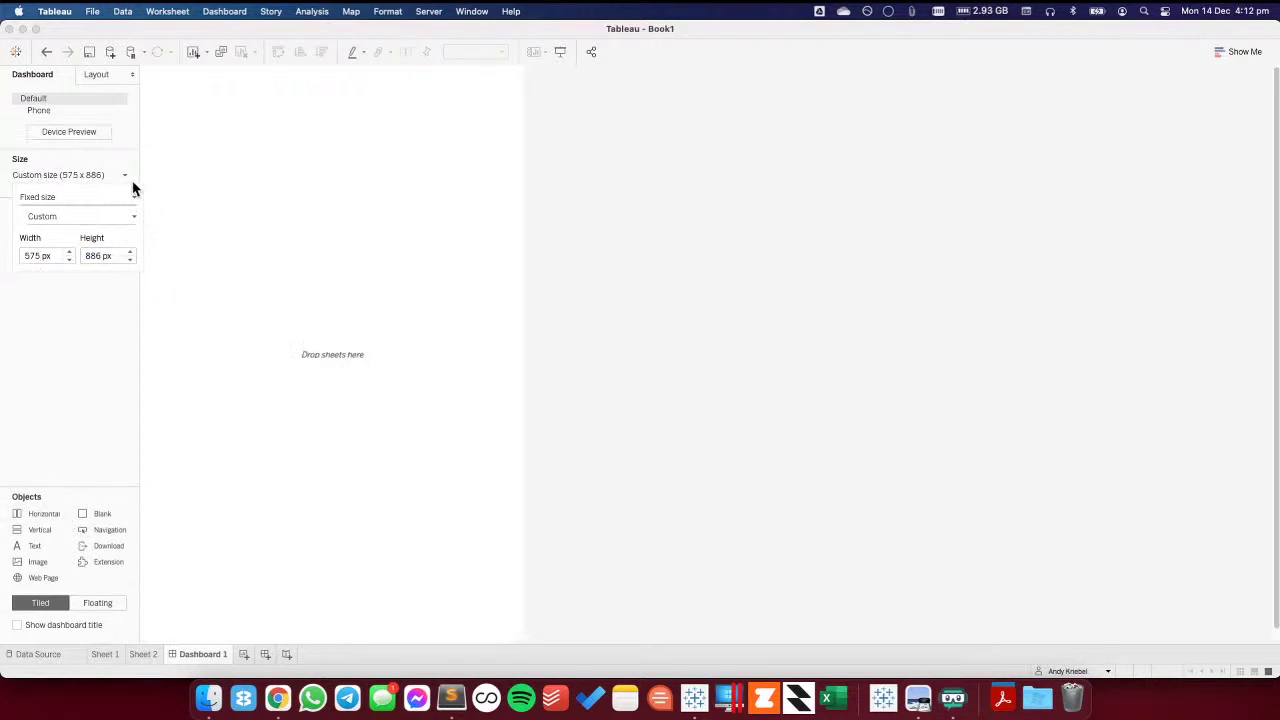
{"action": "left_click", "coordinate": [84, 316]}
- Add Sheet 1 to the dashboard as a floating object and position it at x 0, y 0
{"action": "left_click_drag", "start_coordinate": [55, 228], "coordinate": [90, 92]}
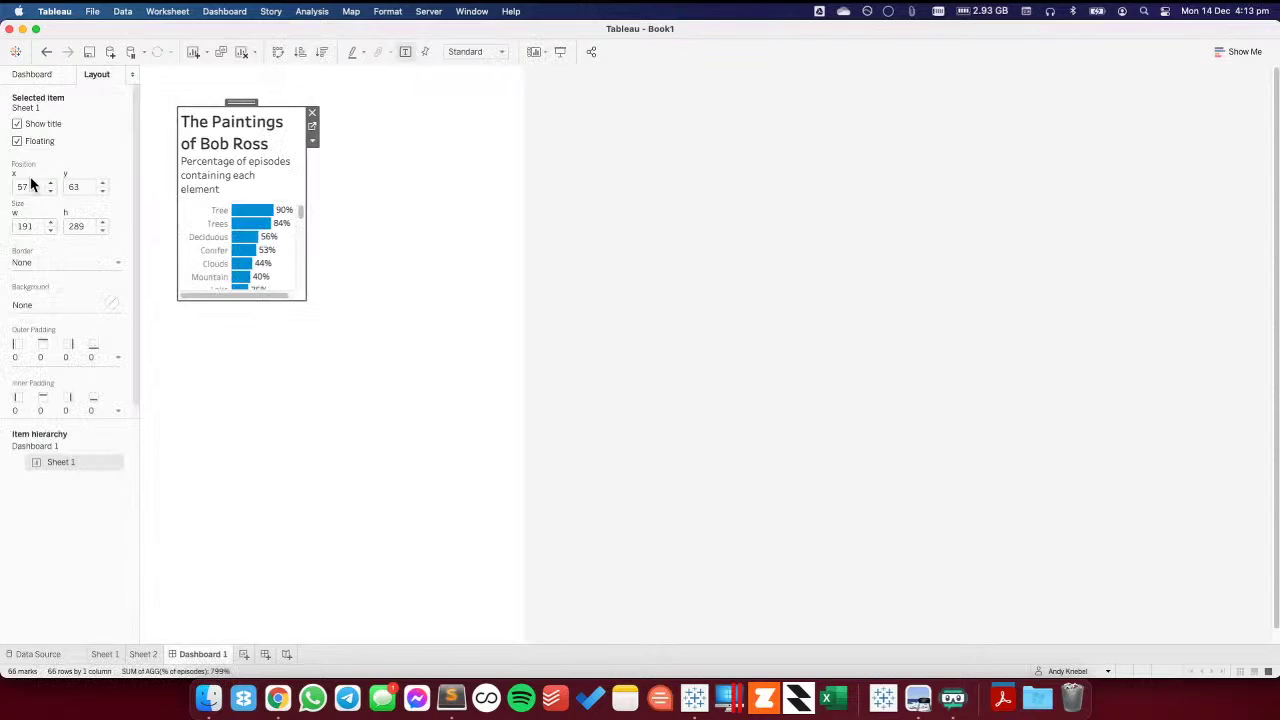
{"action": "type", "text": "0"}
{"action": "key", "text": "Tab"}
{"action": "type", "text": "0"}
{"action": "key", "text": "Tab"}
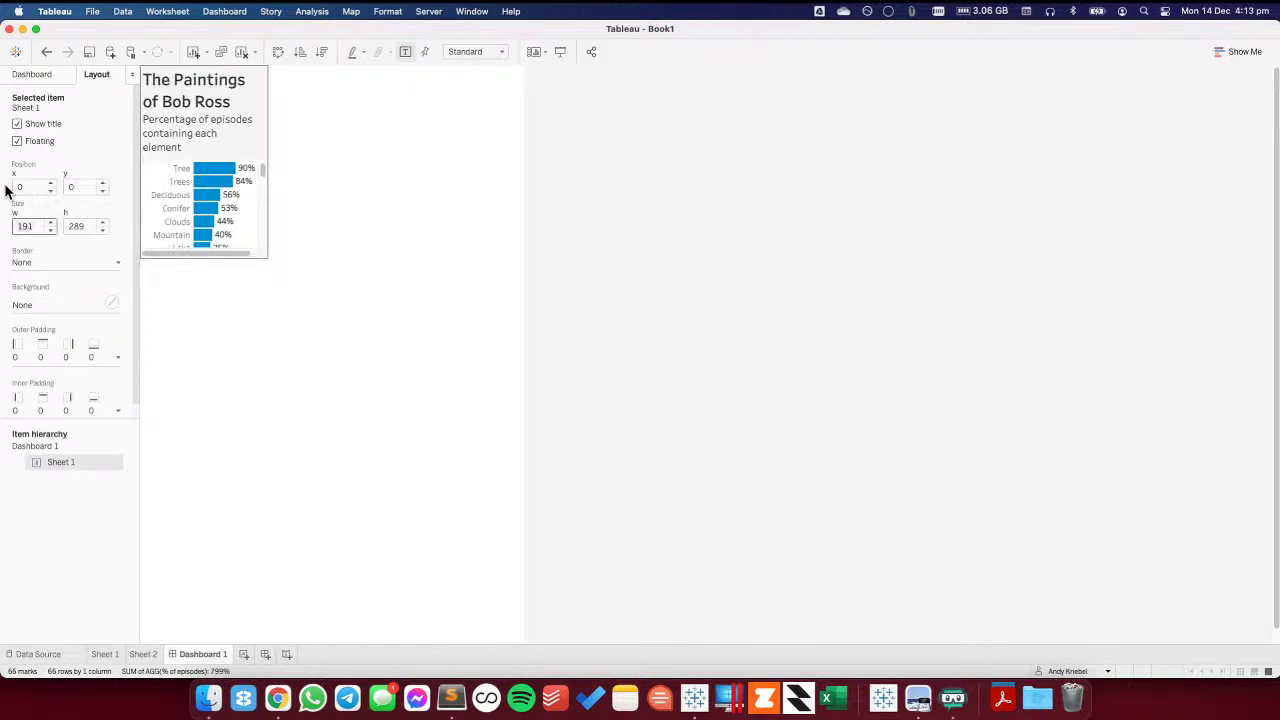
- Set the floating sheet's size to 575 px wide and 886 px high
{"action": "key", "text": "Tab"}
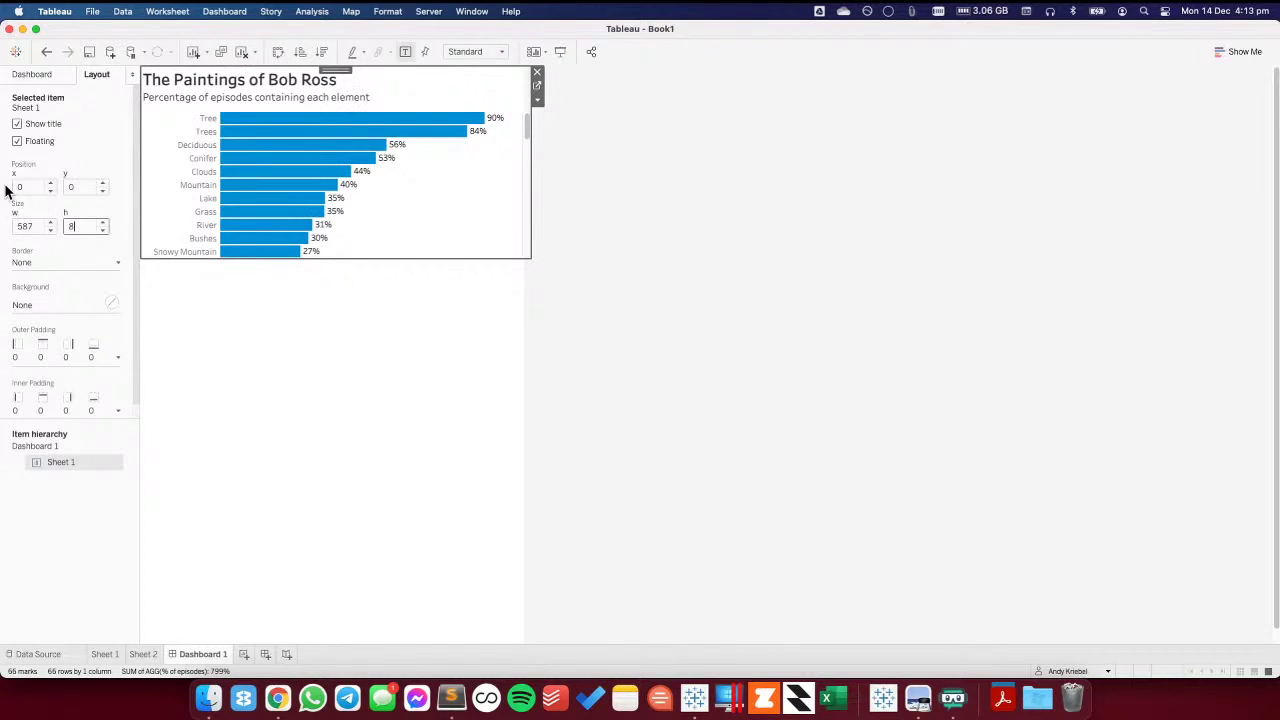
{"action": "type", "text": "886"}
{"action": "key", "text": "Return"}
{"action": "left_click", "coordinate": [55, 73]}
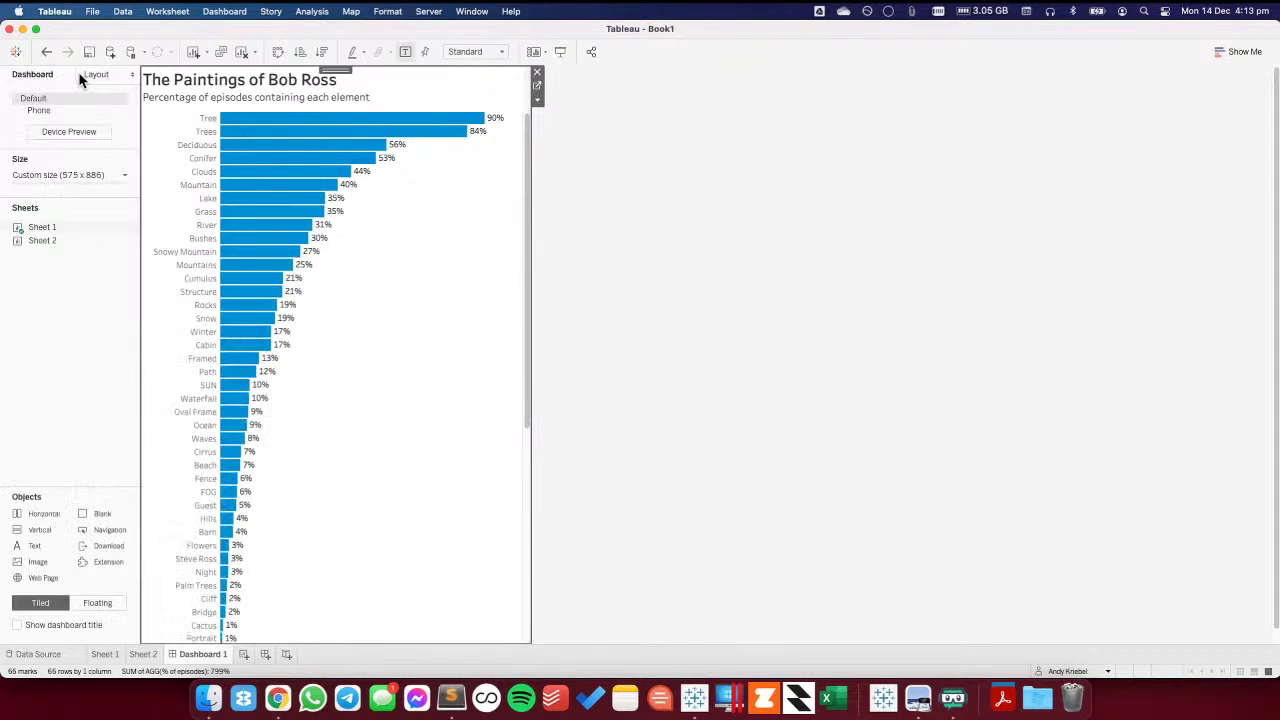
{"action": "left_click", "coordinate": [80, 78]}
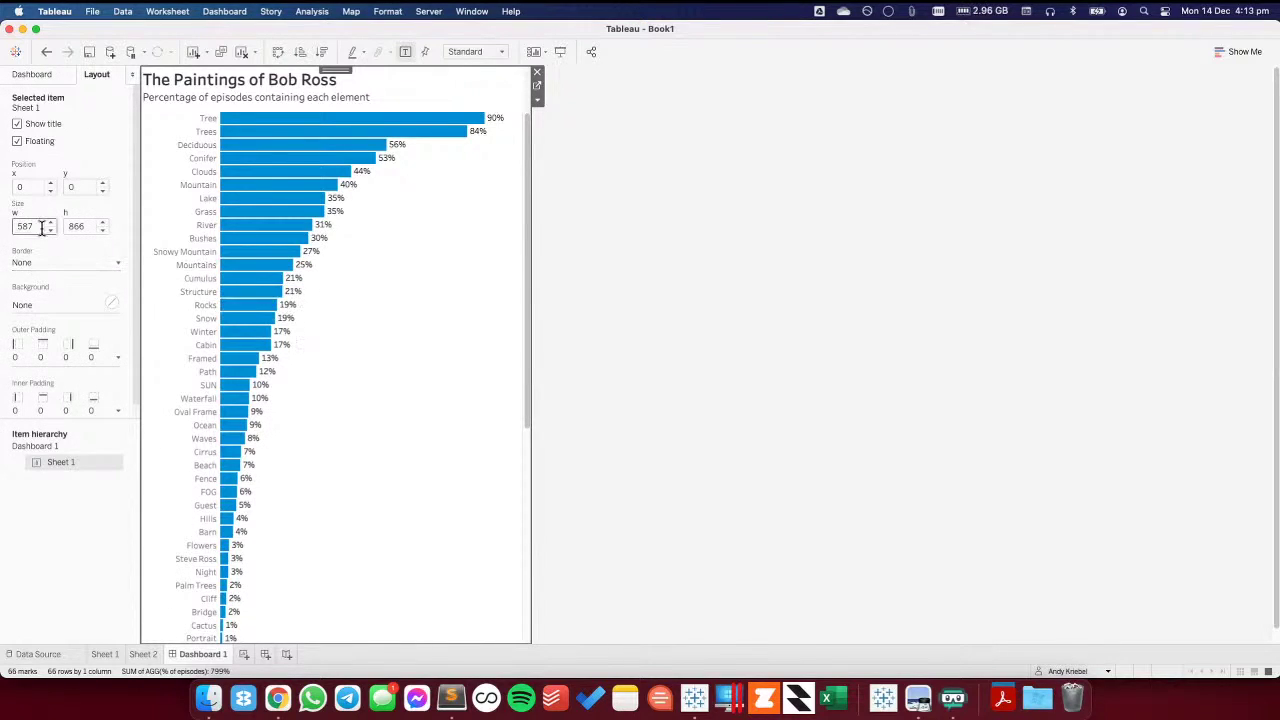
{"action": "key", "text": "Tab"}
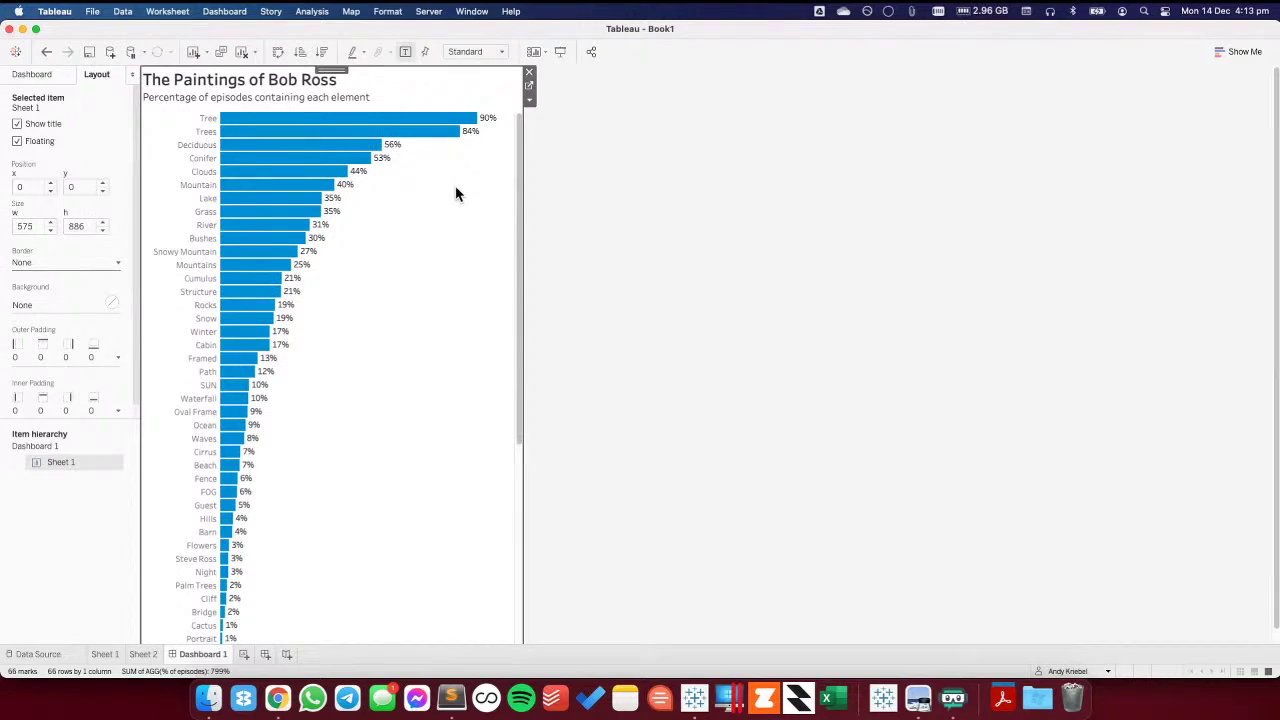
- Fit the floating sheet's chart to Entire View and deselect it
{"action": "left_click", "coordinate": [452, 51]}
{"action": "left_click", "coordinate": [464, 89]}
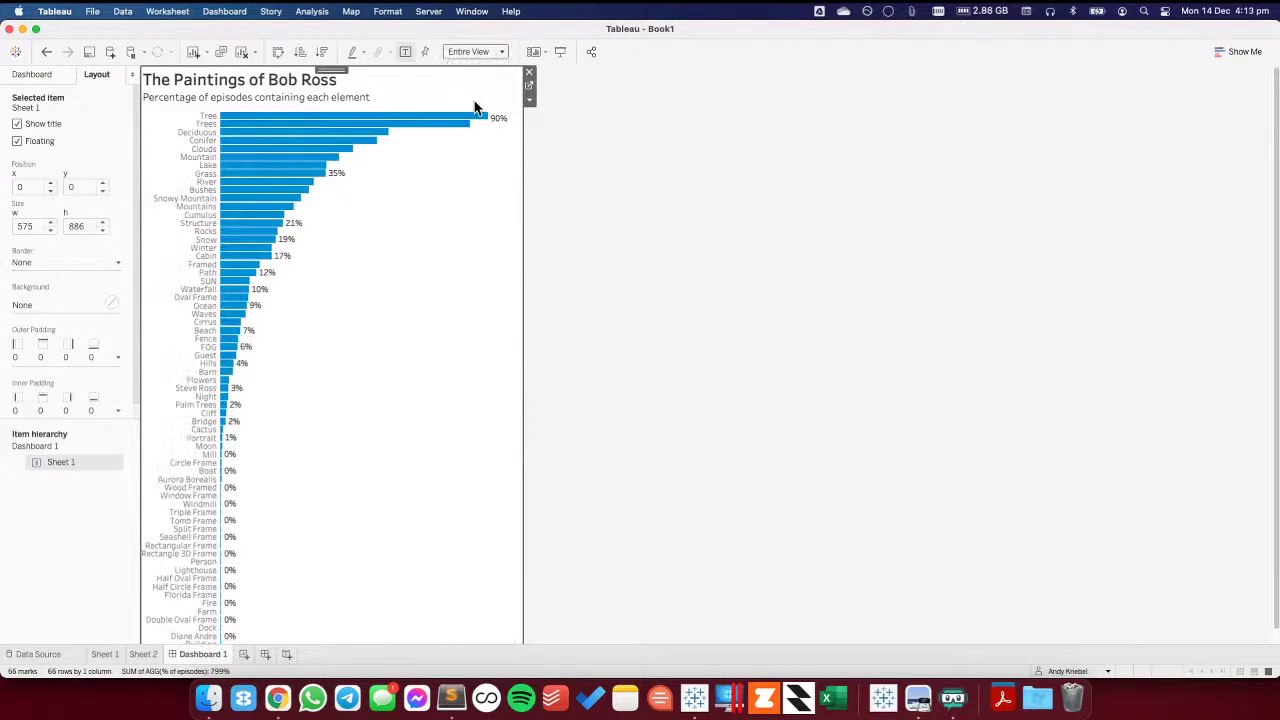
{"action": "left_click", "coordinate": [669, 250]}
- Check which element ends the article's chart, compare it with the dashboard's lowest bars, and go to Sheet 1
{"action": "scroll", "coordinate": [639, 324], "scroll_direction": "down", "scroll_amount": 1}
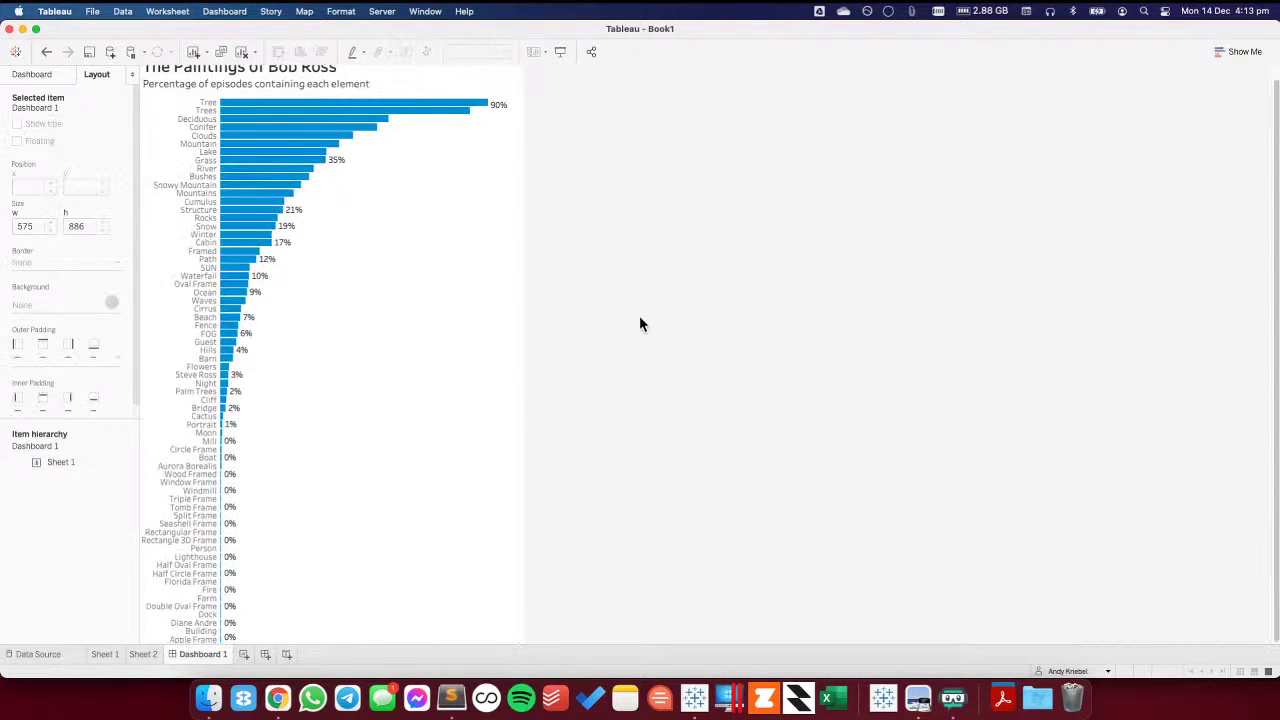
{"action": "key", "text": "super+Tab"}
{"action": "scroll", "coordinate": [545, 468], "scroll_direction": "down", "scroll_amount": 5}
{"action": "scroll", "coordinate": [545, 468], "scroll_direction": "down", "scroll_amount": 3}
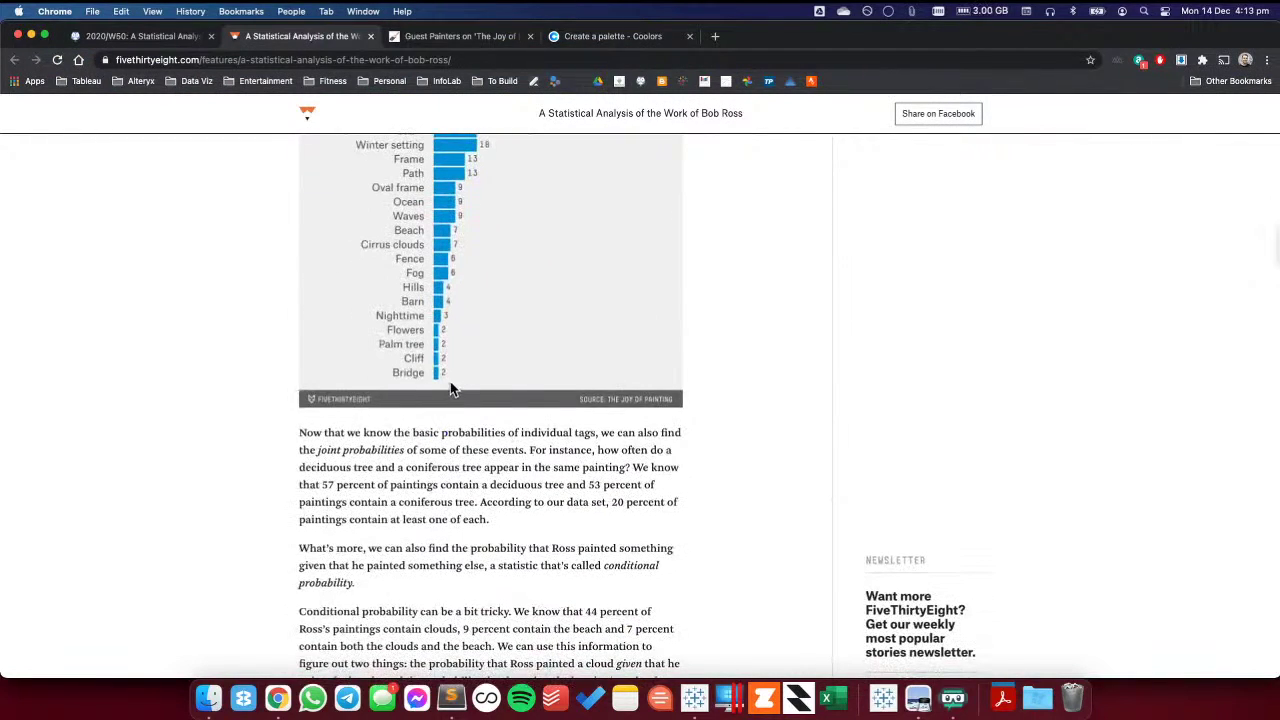
{"action": "key", "text": "super+Tab"}
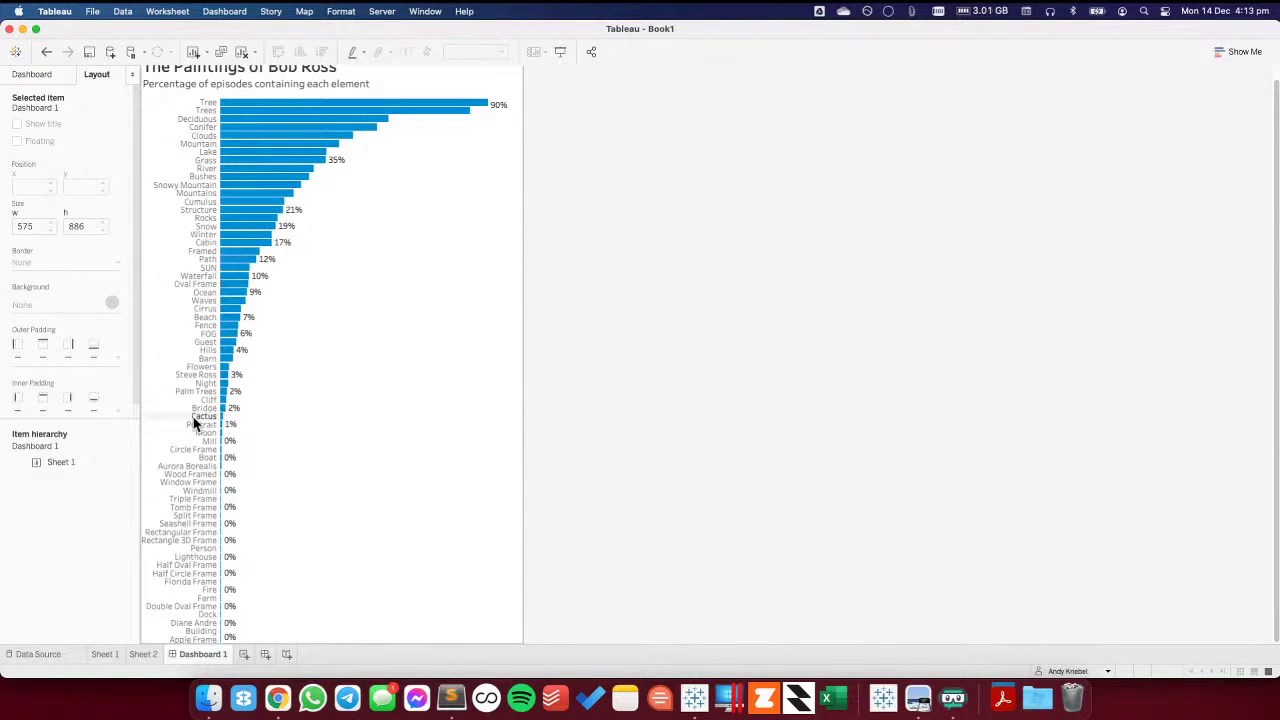
{"action": "left_click", "coordinate": [121, 657]}
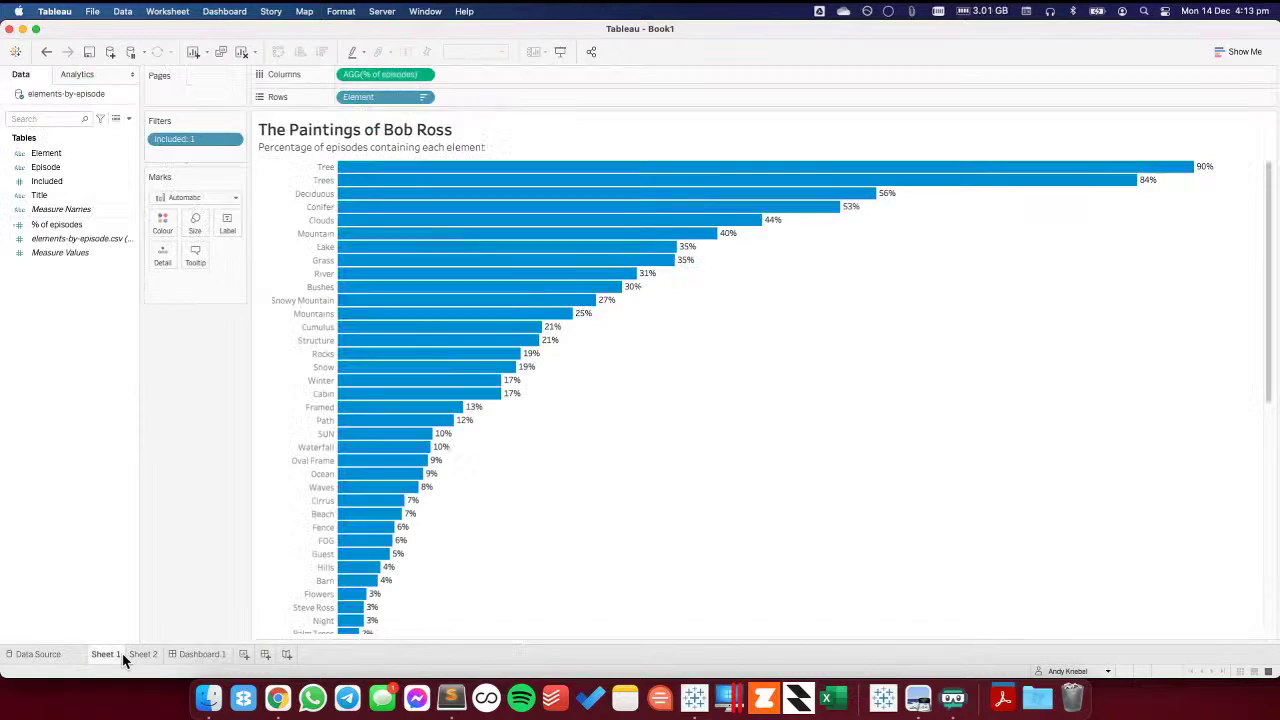
{"action": "left_click", "coordinate": [423, 74]}
{"action": "left_click", "coordinate": [372, 146]}
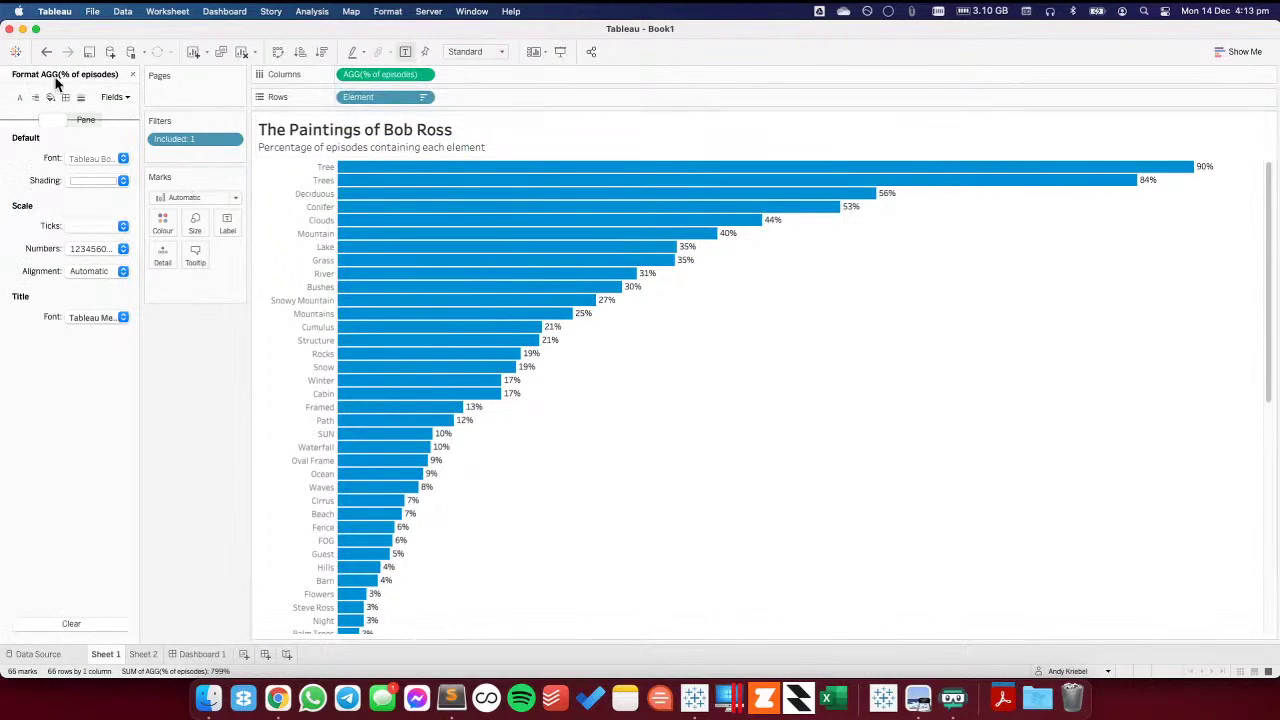
{"action": "left_click", "coordinate": [131, 75]}
- Filter the % of episodes measure on Sheet 1 to values of at least .02 and return to Dashboard 1
{"action": "left_click", "coordinate": [423, 74]}
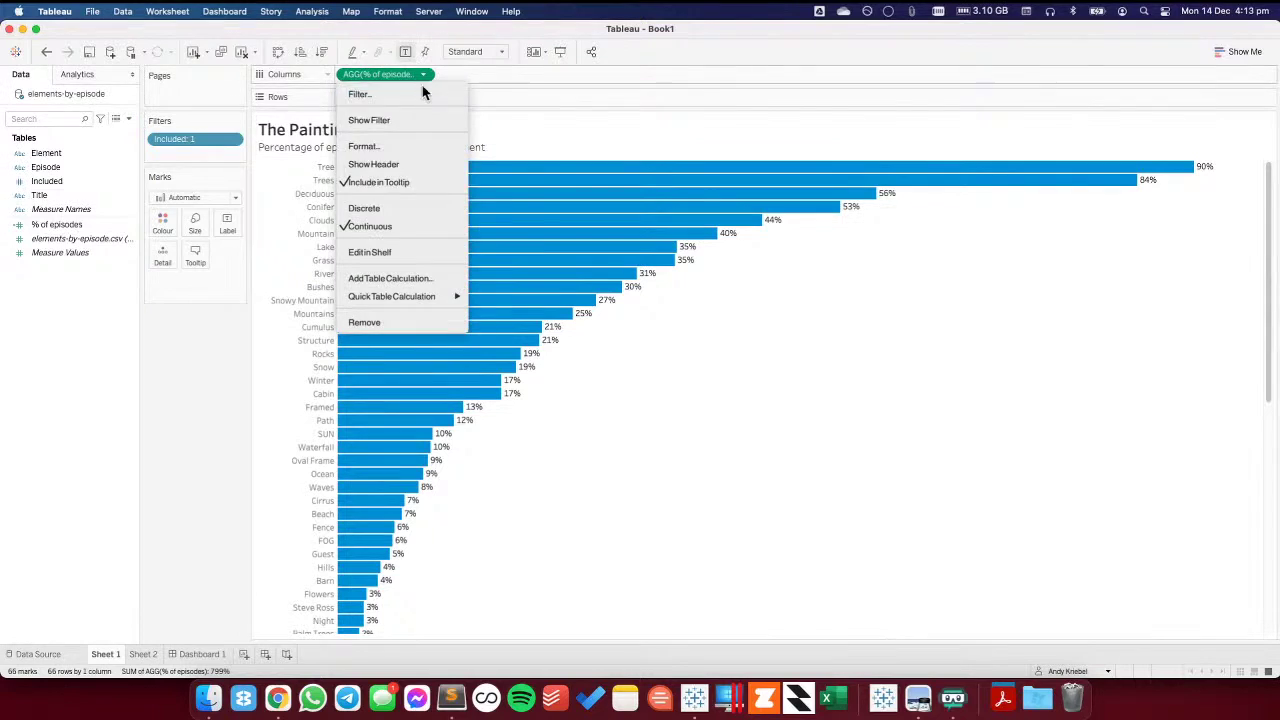
{"action": "left_click", "coordinate": [366, 95]}
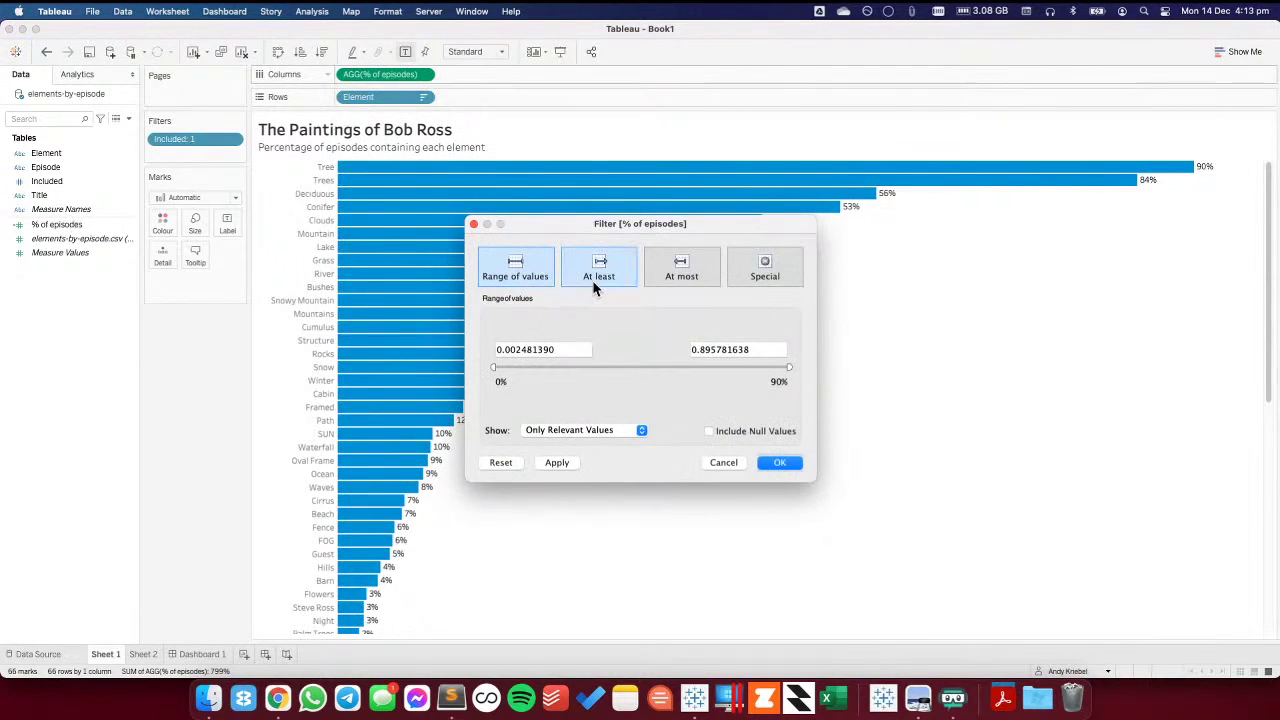
{"action": "left_click", "coordinate": [612, 272]}
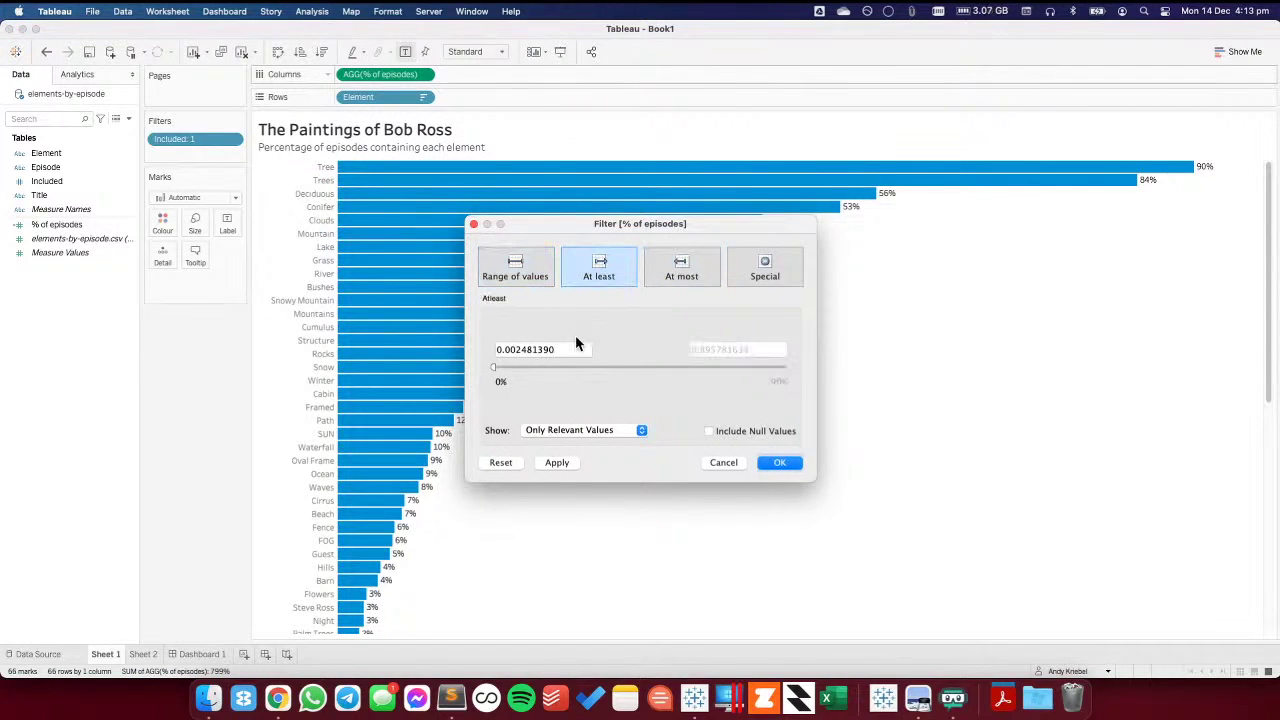
{"action": "left_click_drag", "start_coordinate": [568, 347], "coordinate": [460, 354]}
{"action": "key", "text": "BackSpace"}
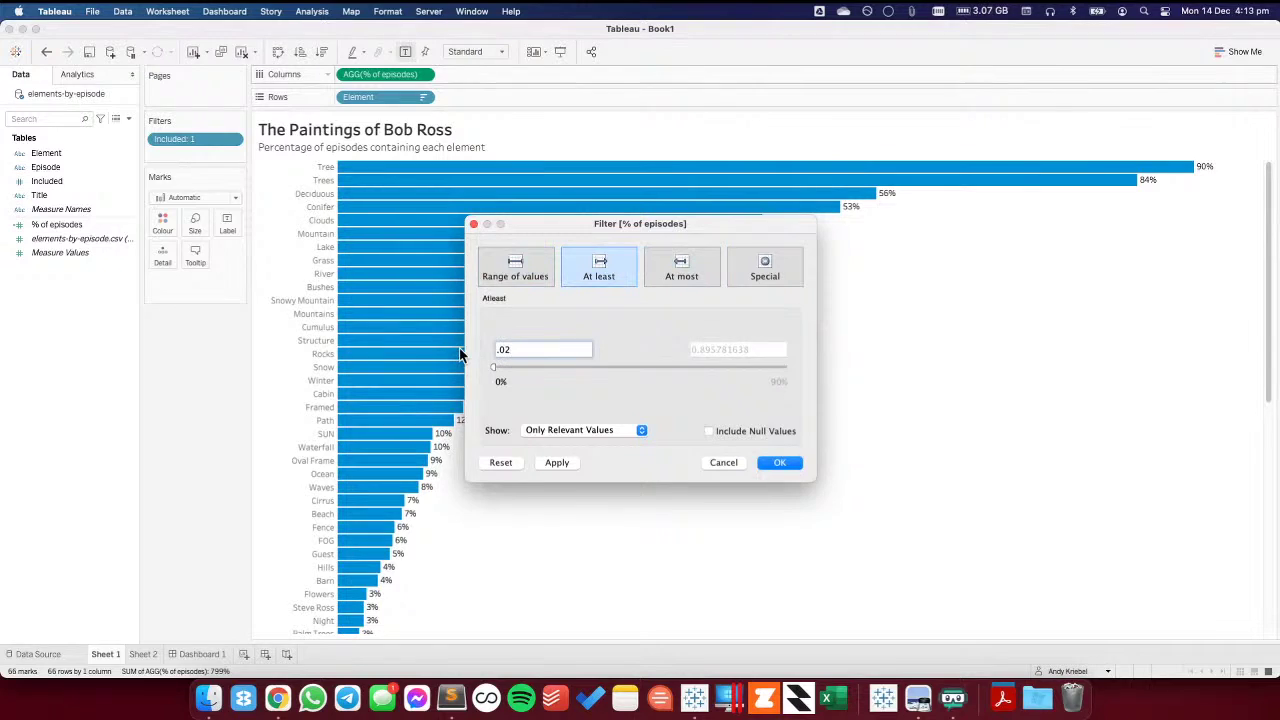
{"action": "type", "text": ".02"}
{"action": "left_click", "coordinate": [557, 462]}
{"action": "left_click", "coordinate": [778, 462]}
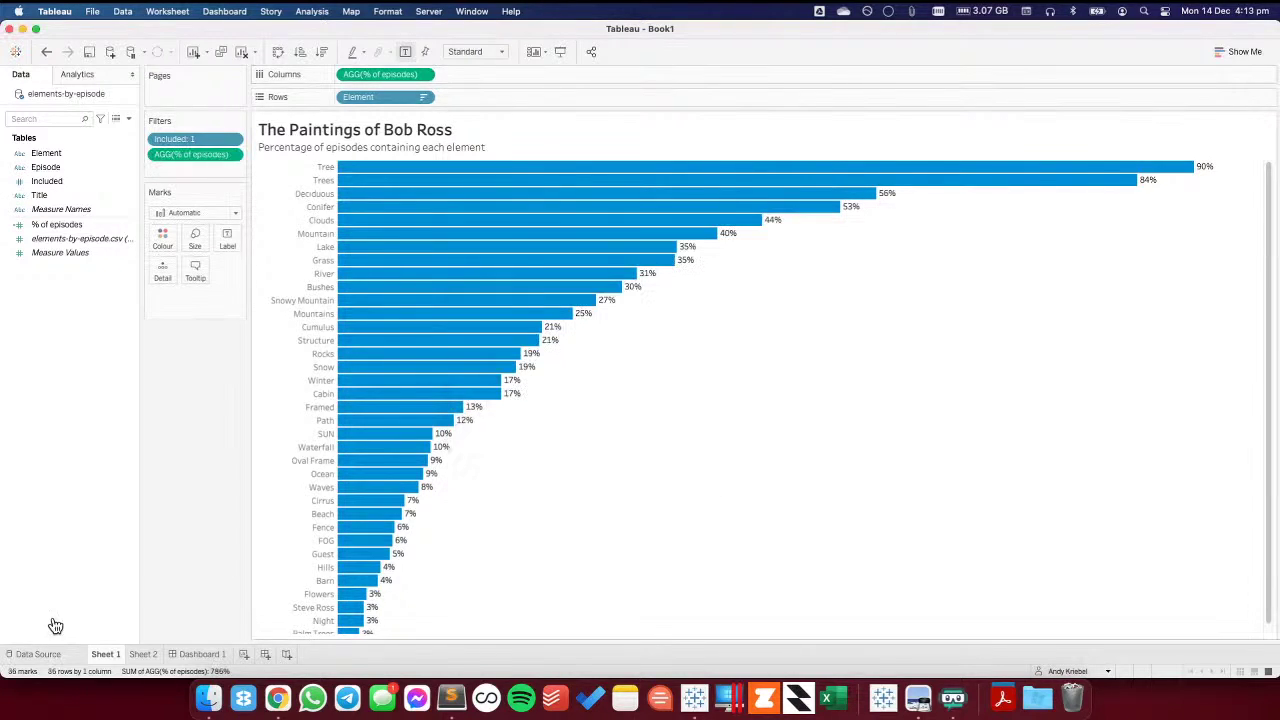
{"action": "left_click", "coordinate": [200, 655]}
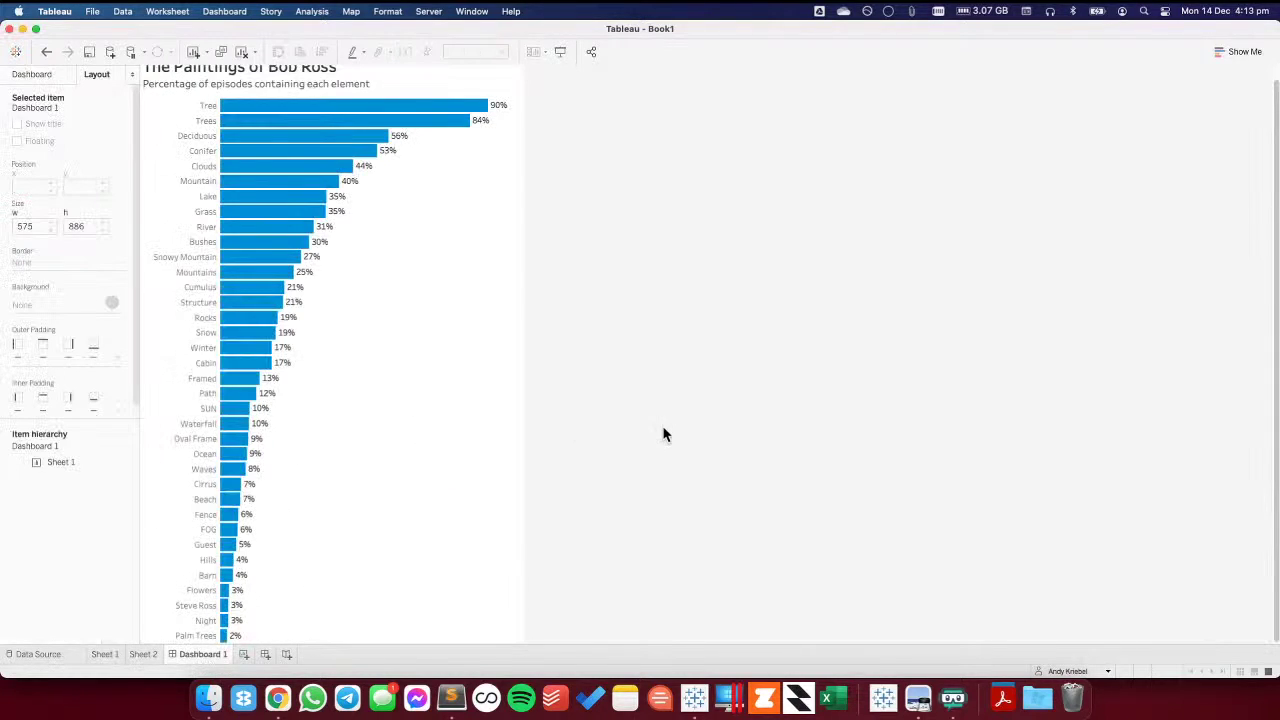
{"action": "right_click", "coordinate": [412, 410]}
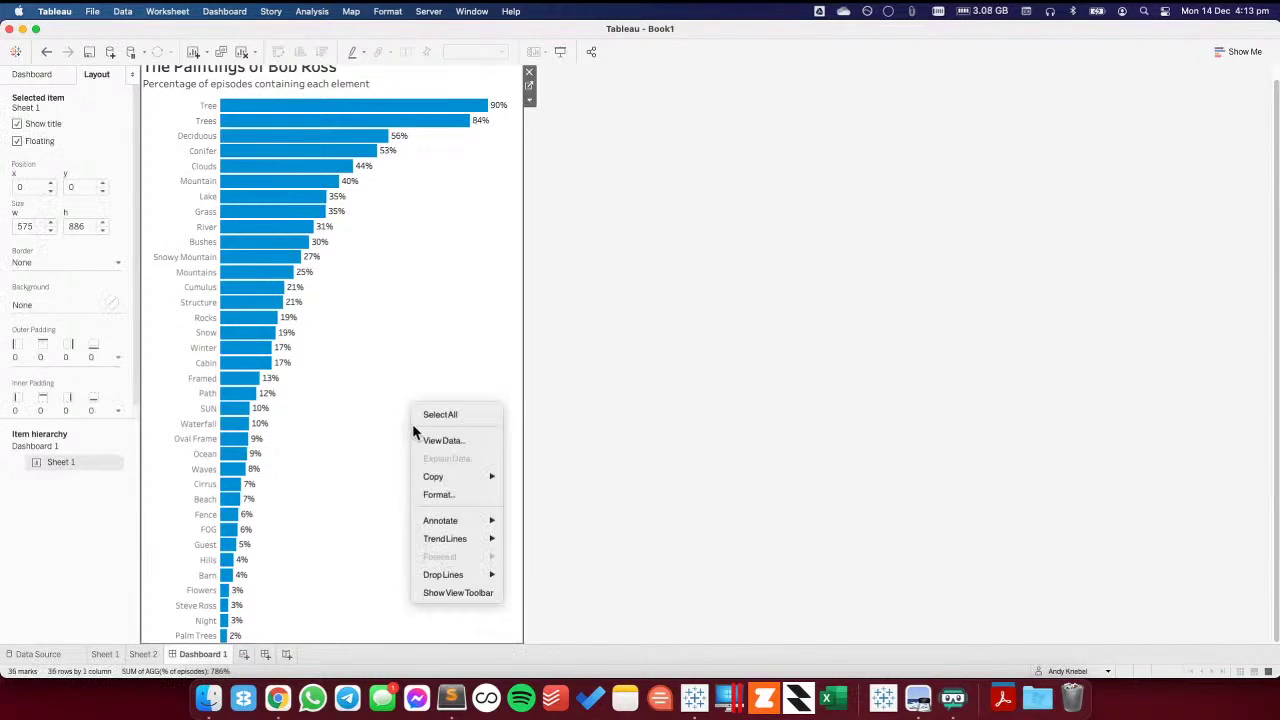
{"action": "left_click", "coordinate": [440, 494]}
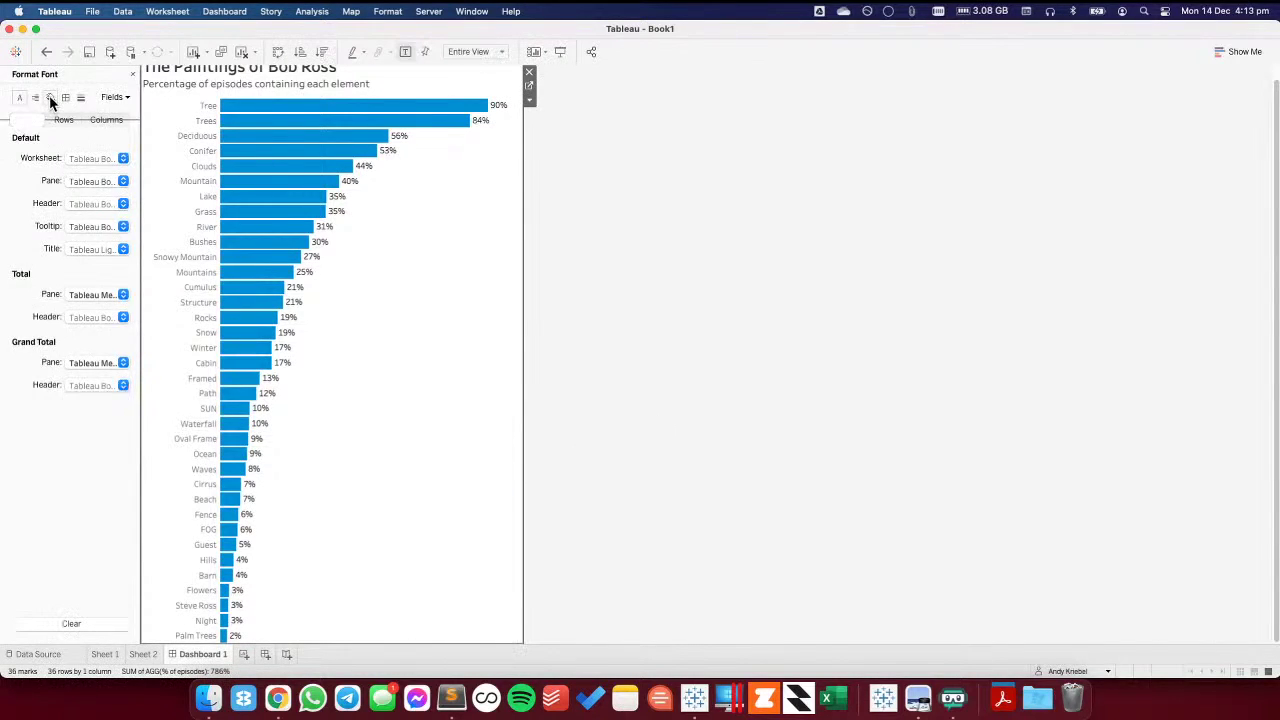
{"action": "left_click", "coordinate": [92, 180]}
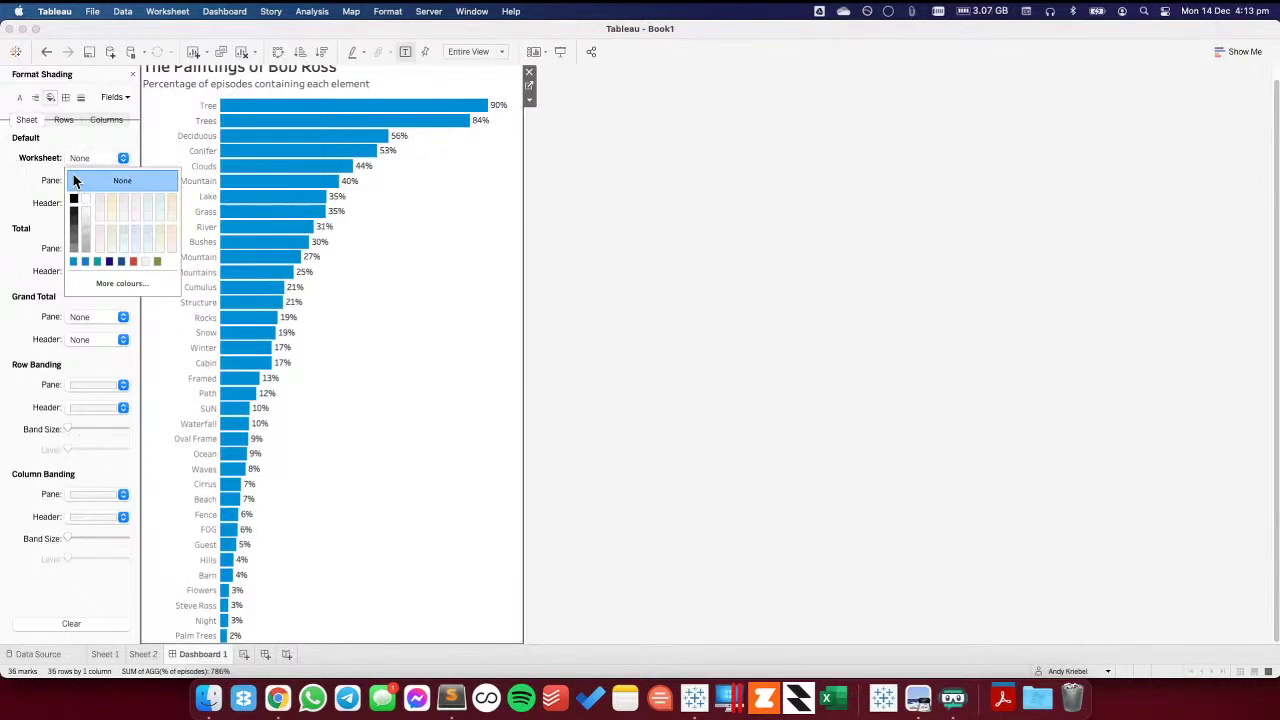
{"action": "left_click", "coordinate": [27, 196]}
{"action": "left_click", "coordinate": [132, 74]}
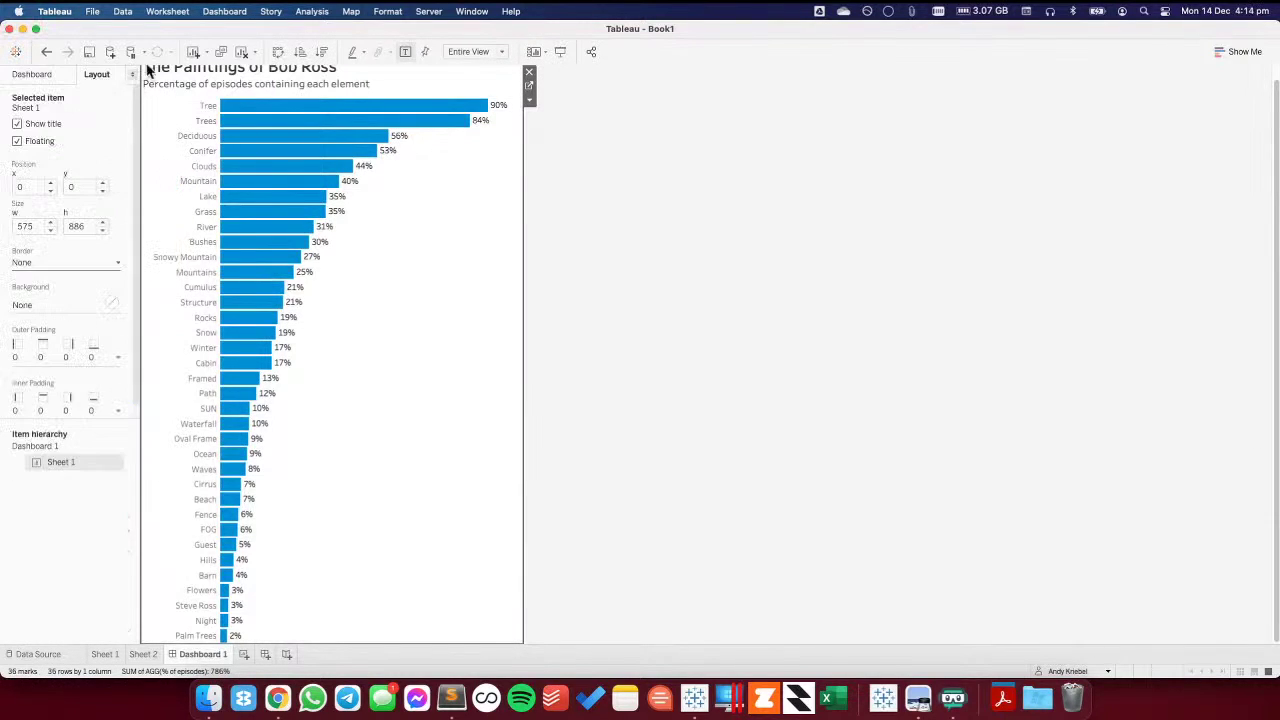
- Set the dashboard's default shading to a very light grey
{"action": "left_click", "coordinate": [224, 11]}
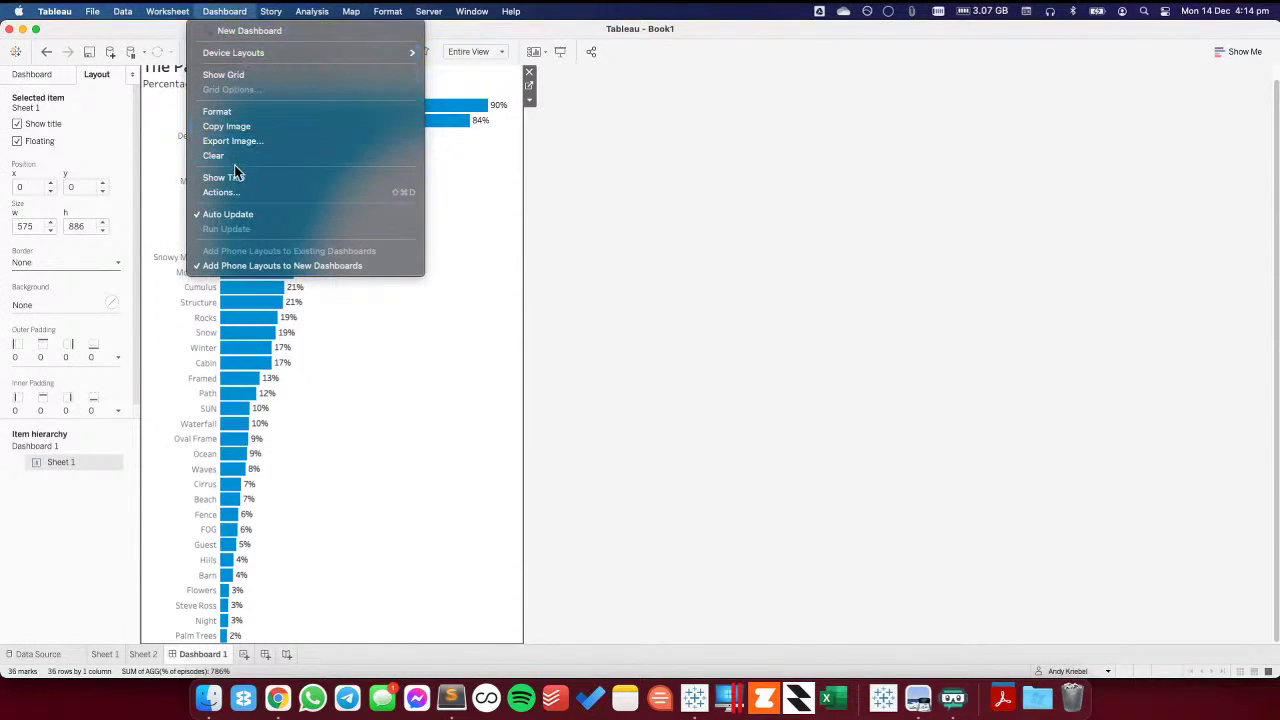
{"action": "left_click", "coordinate": [228, 111]}
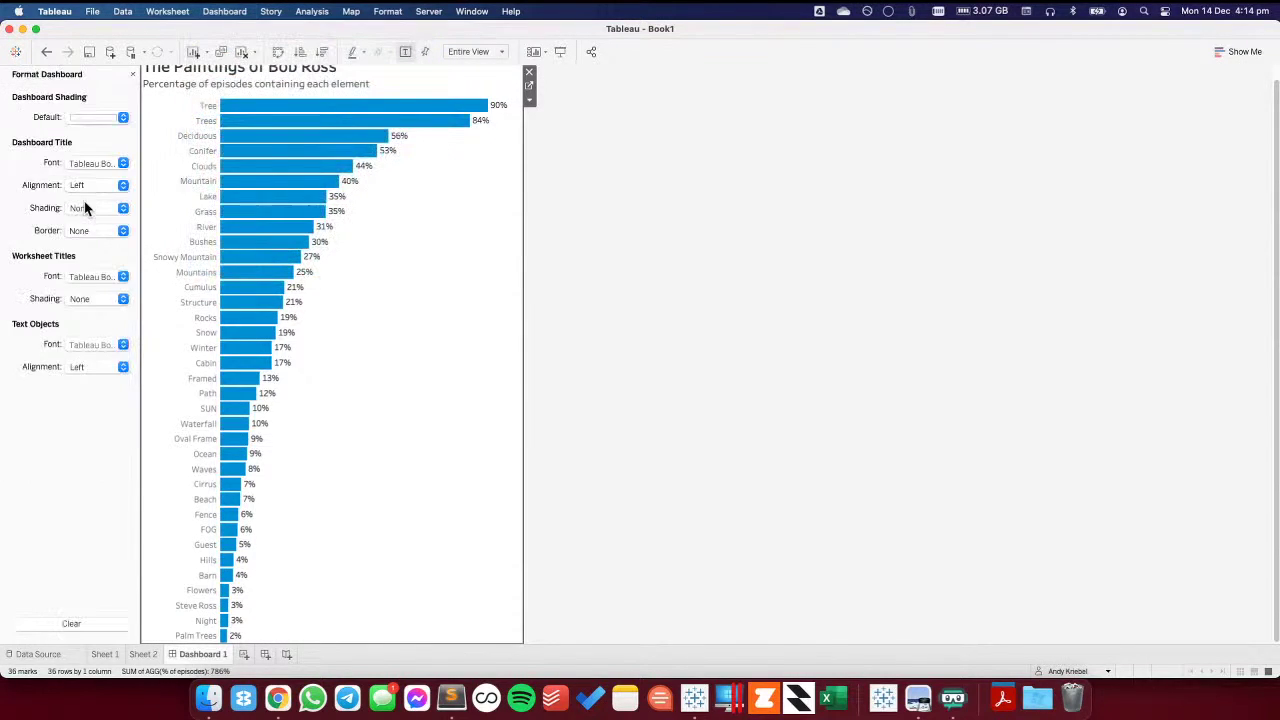
{"action": "left_click", "coordinate": [86, 121]}
{"action": "left_click", "coordinate": [83, 173]}
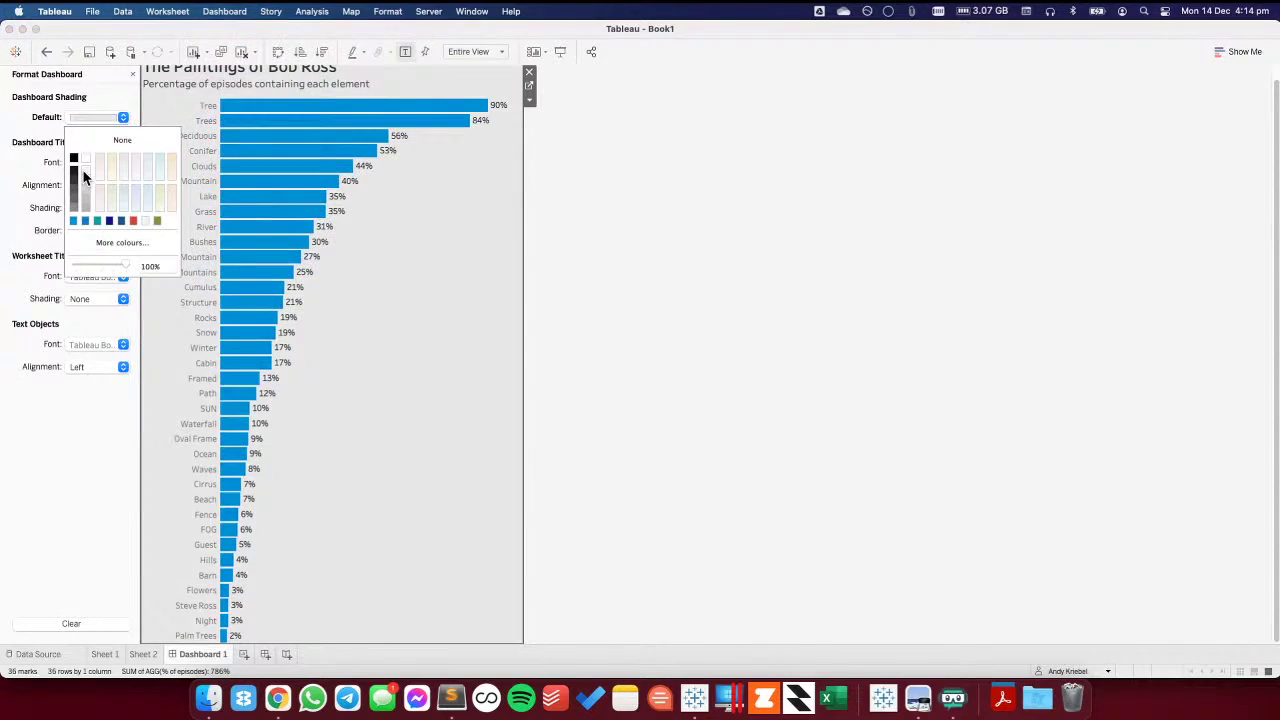
{"action": "left_click", "coordinate": [651, 303]}
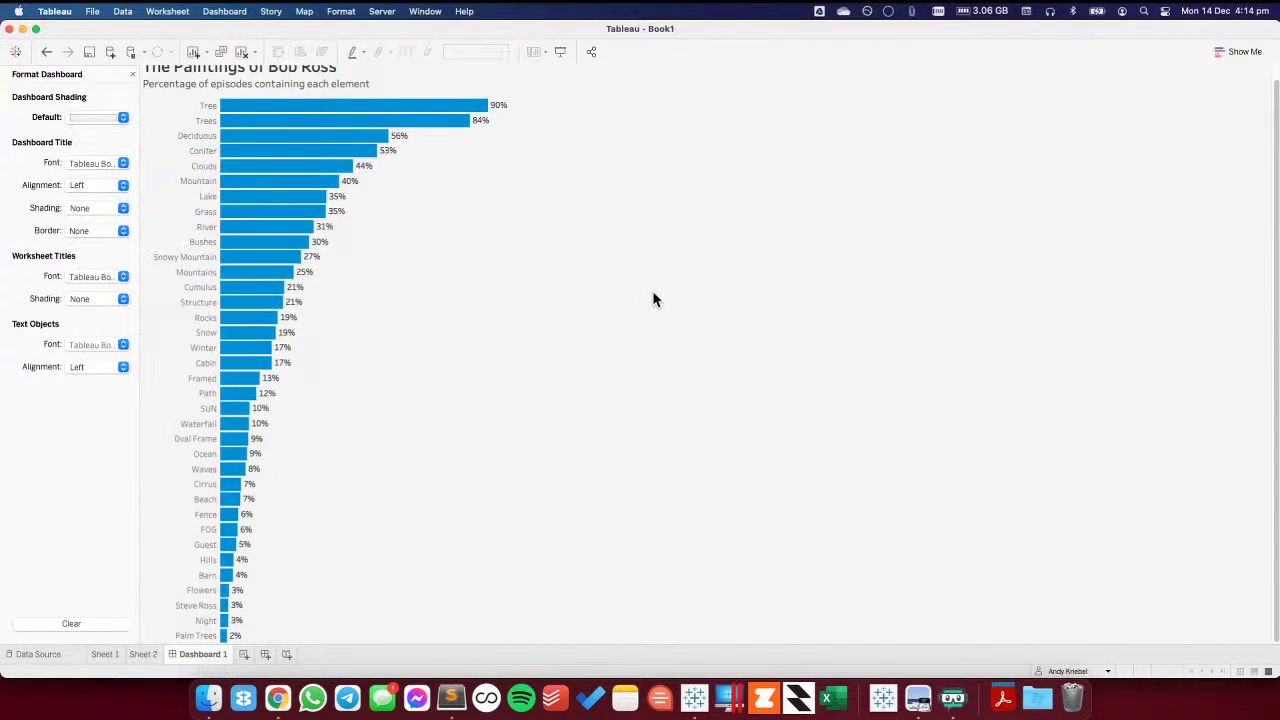
{"action": "scroll", "coordinate": [653, 300], "scroll_direction": "up", "scroll_amount": 1}
- Apply a light grey border in the dashboard title formatting and close the formatting options
{"action": "left_click", "coordinate": [489, 254]}
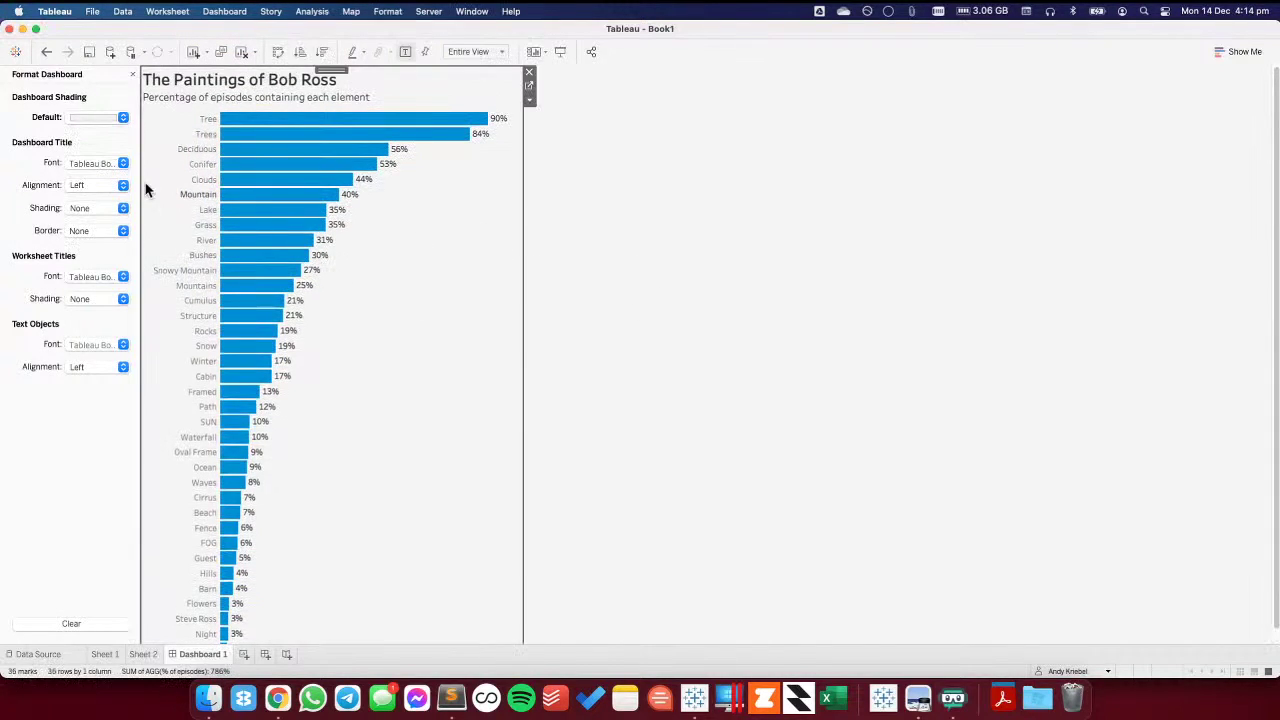
{"action": "left_click", "coordinate": [86, 232]}
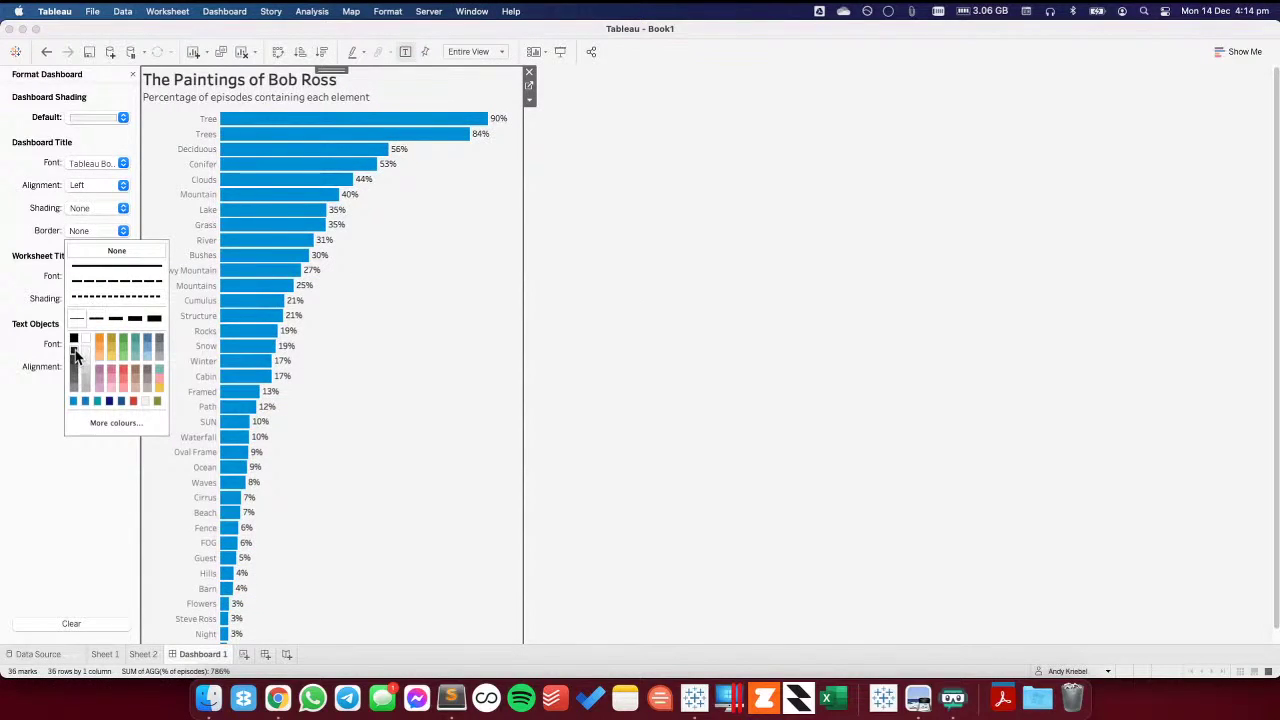
{"action": "left_click", "coordinate": [80, 388]}
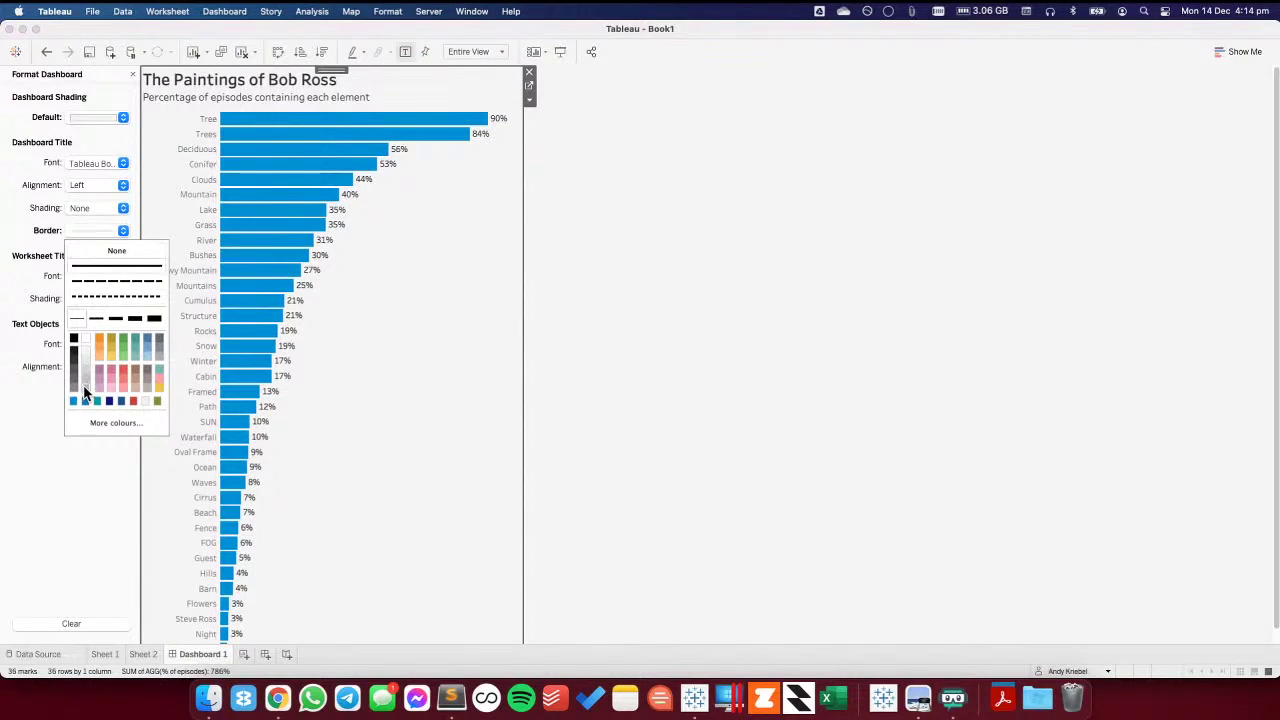
{"action": "left_click", "coordinate": [775, 327]}
{"action": "left_click", "coordinate": [391, 306]}
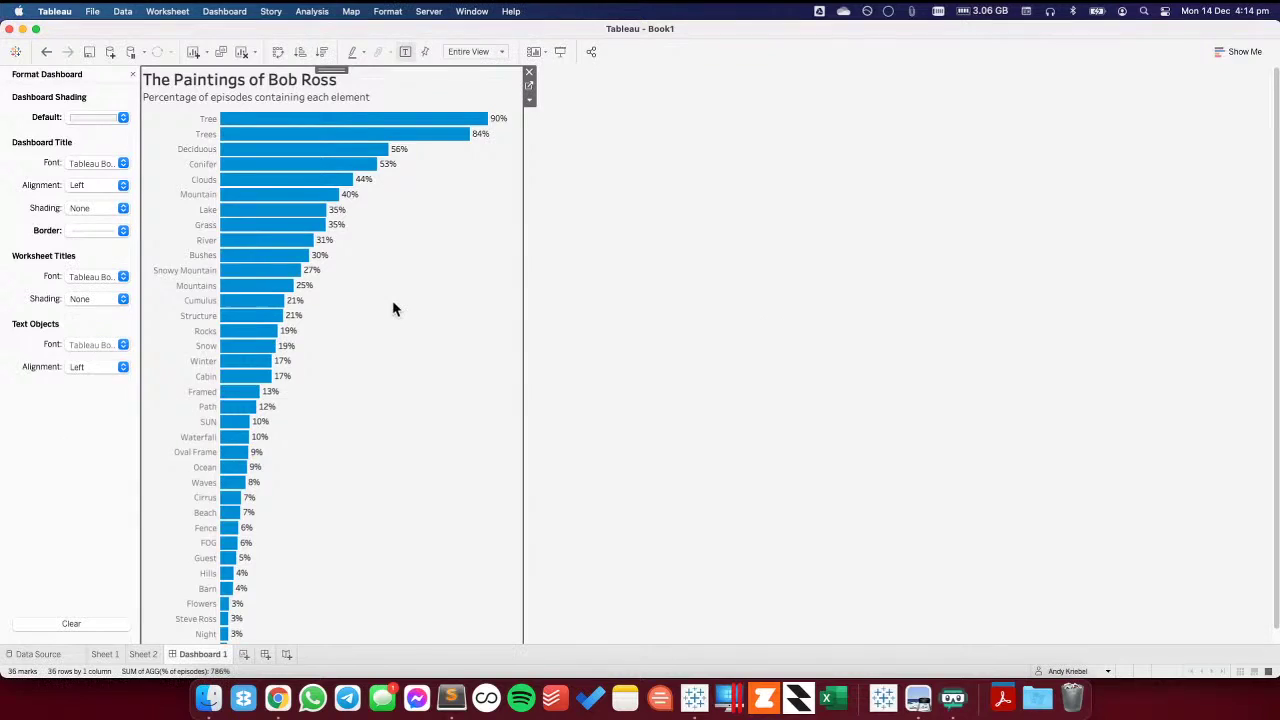
{"action": "left_click", "coordinate": [132, 74]}
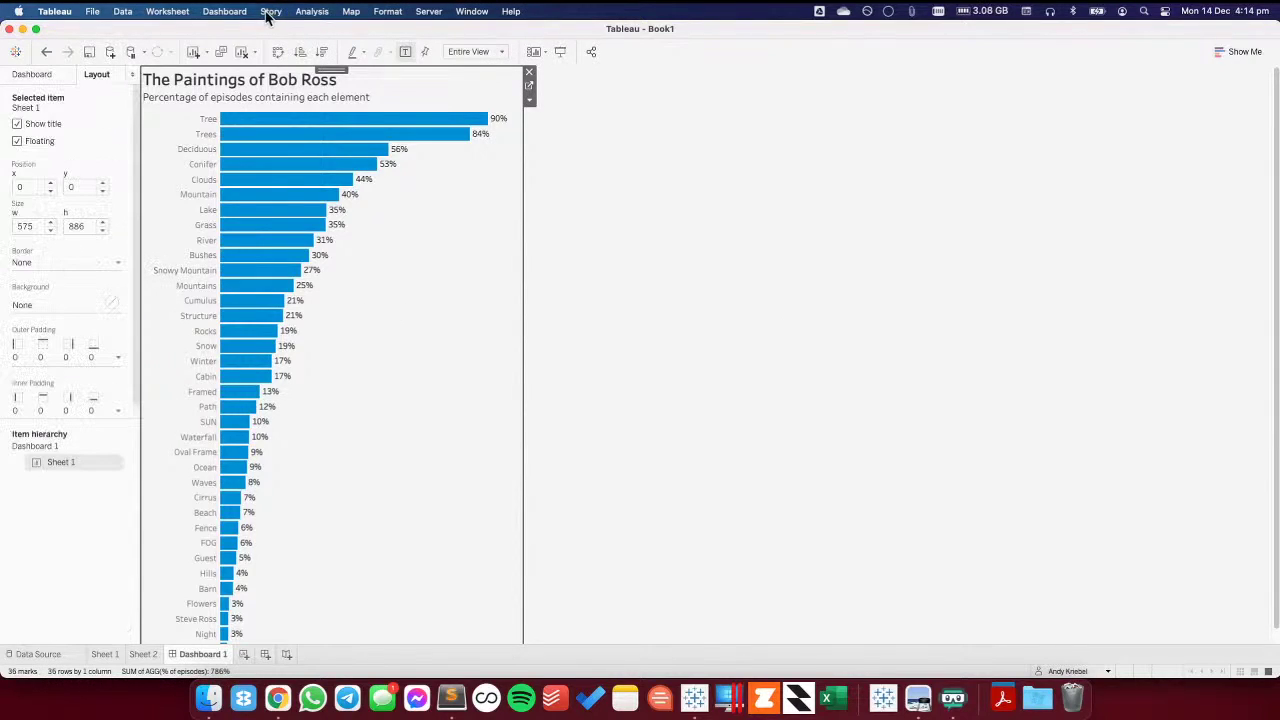
{"action": "left_click", "coordinate": [388, 13]}
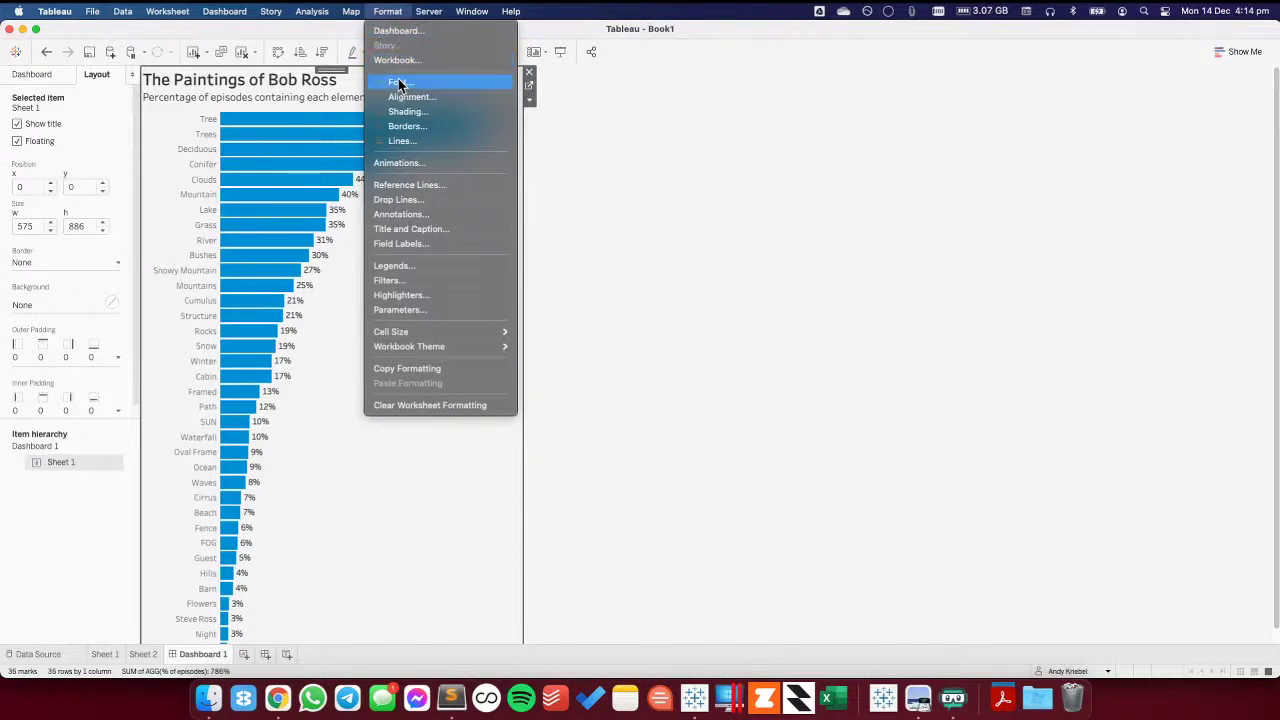
{"action": "left_click", "coordinate": [346, 330]}
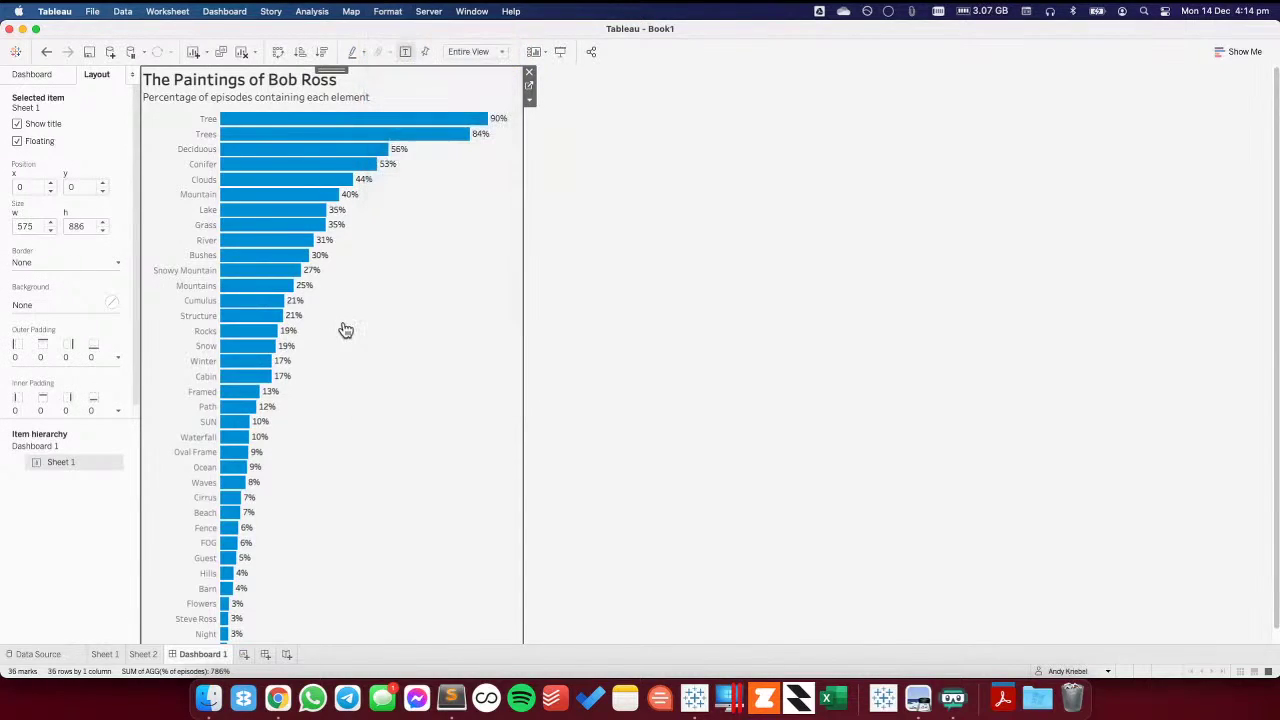
{"action": "right_click", "coordinate": [368, 350]}
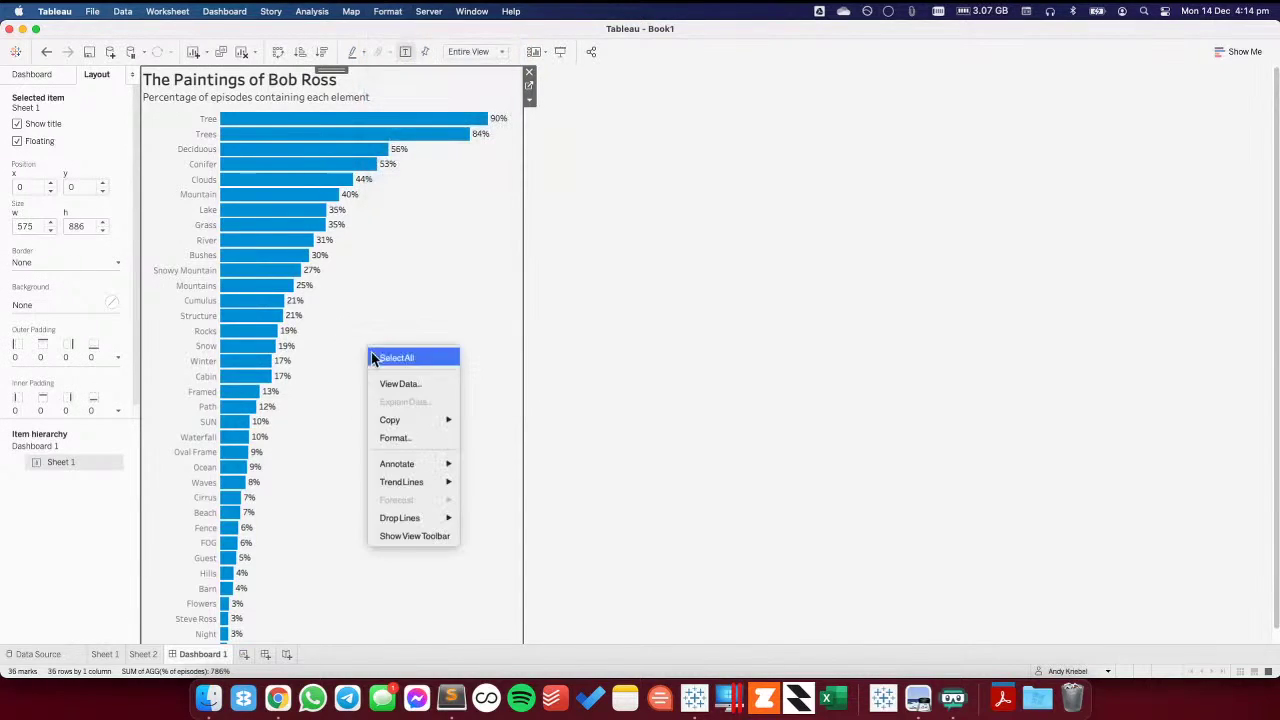
{"action": "left_click", "coordinate": [398, 435]}
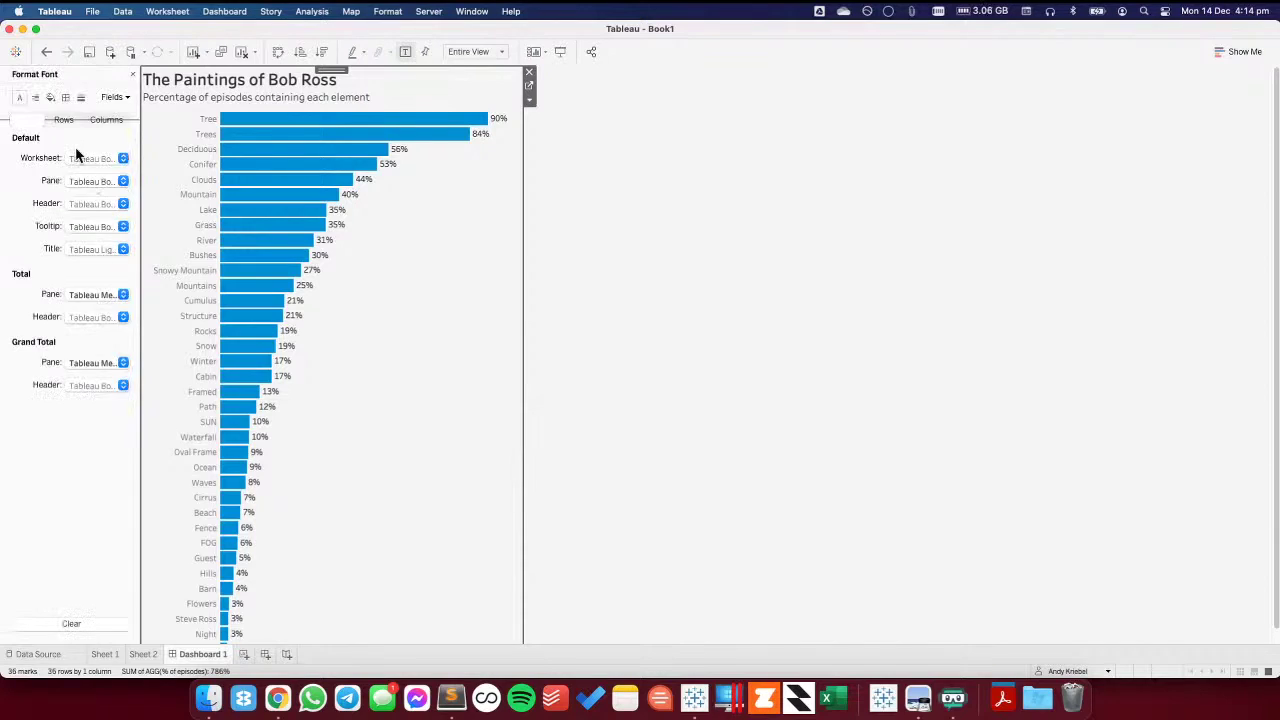
{"action": "left_click", "coordinate": [132, 75]}
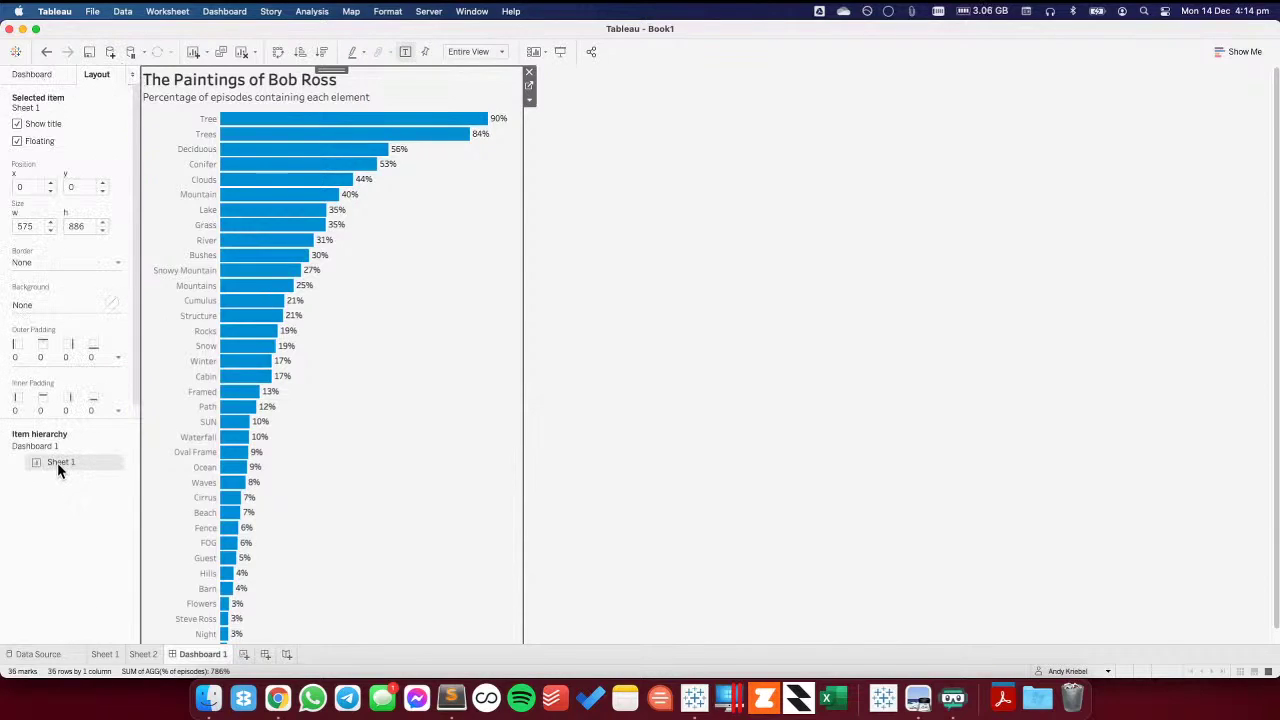
- Try a grey background on the floating Sheet 1 and undo it
{"action": "left_click", "coordinate": [30, 306]}
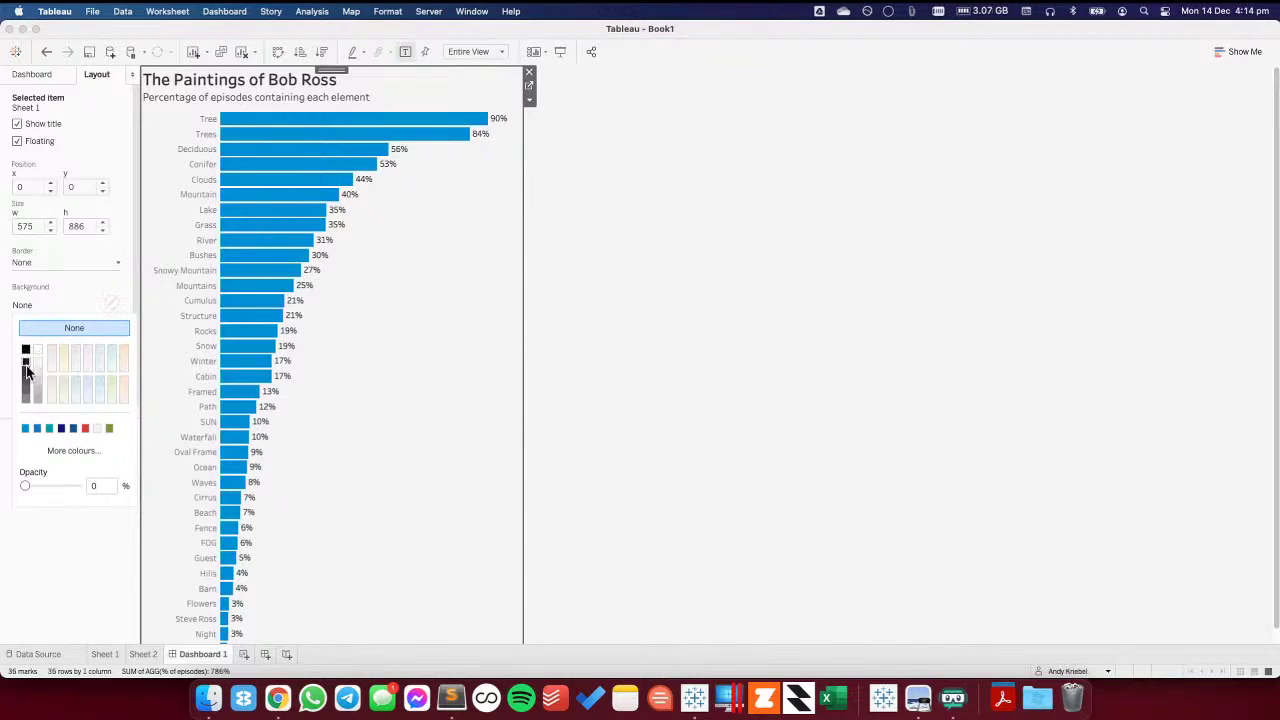
{"action": "left_click", "coordinate": [38, 399]}
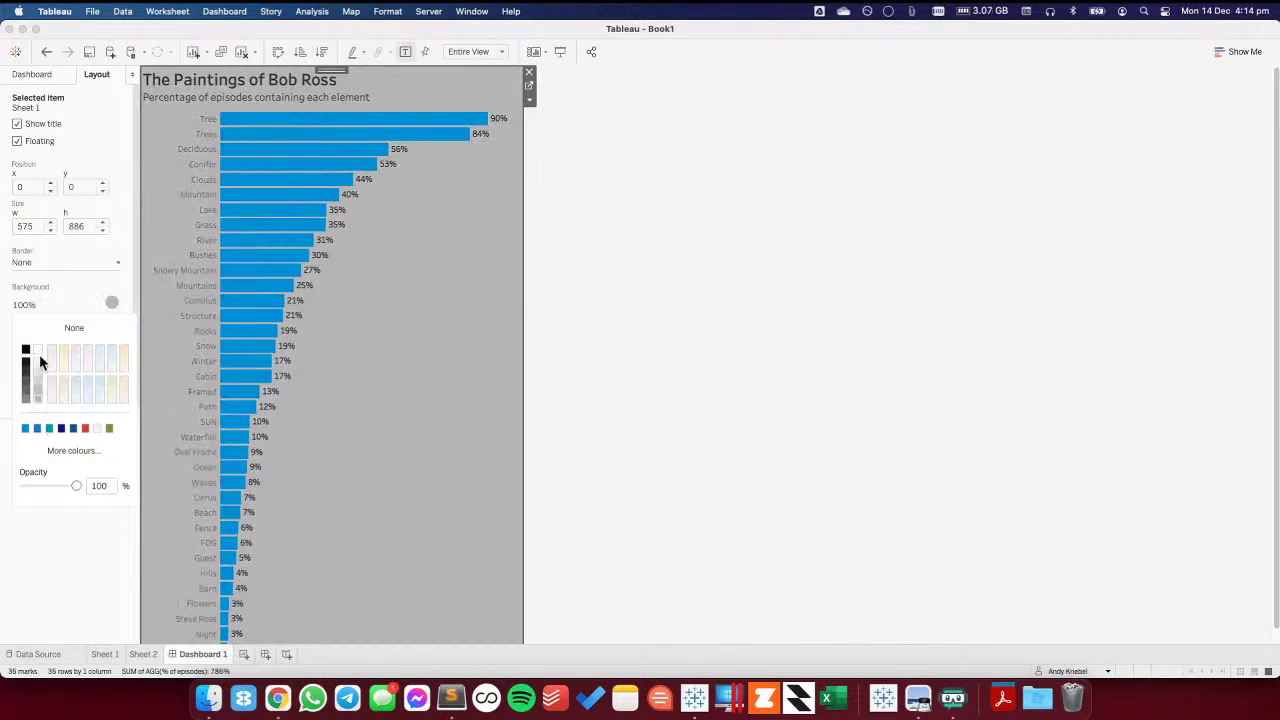
{"action": "left_click", "coordinate": [44, 52]}
{"action": "left_click", "coordinate": [44, 52]}
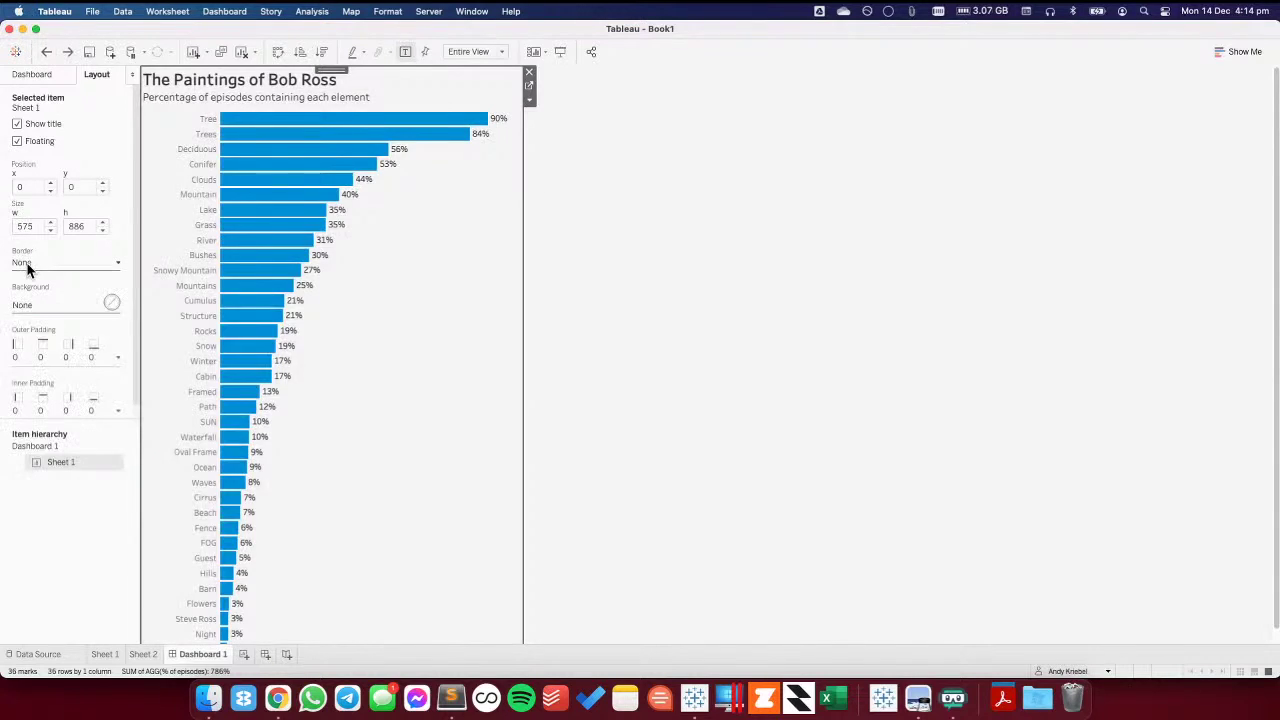
- Give the floating Sheet 1 a thin solid light grey border and deselect it
{"action": "left_click", "coordinate": [30, 263]}
{"action": "left_click", "coordinate": [40, 427]}
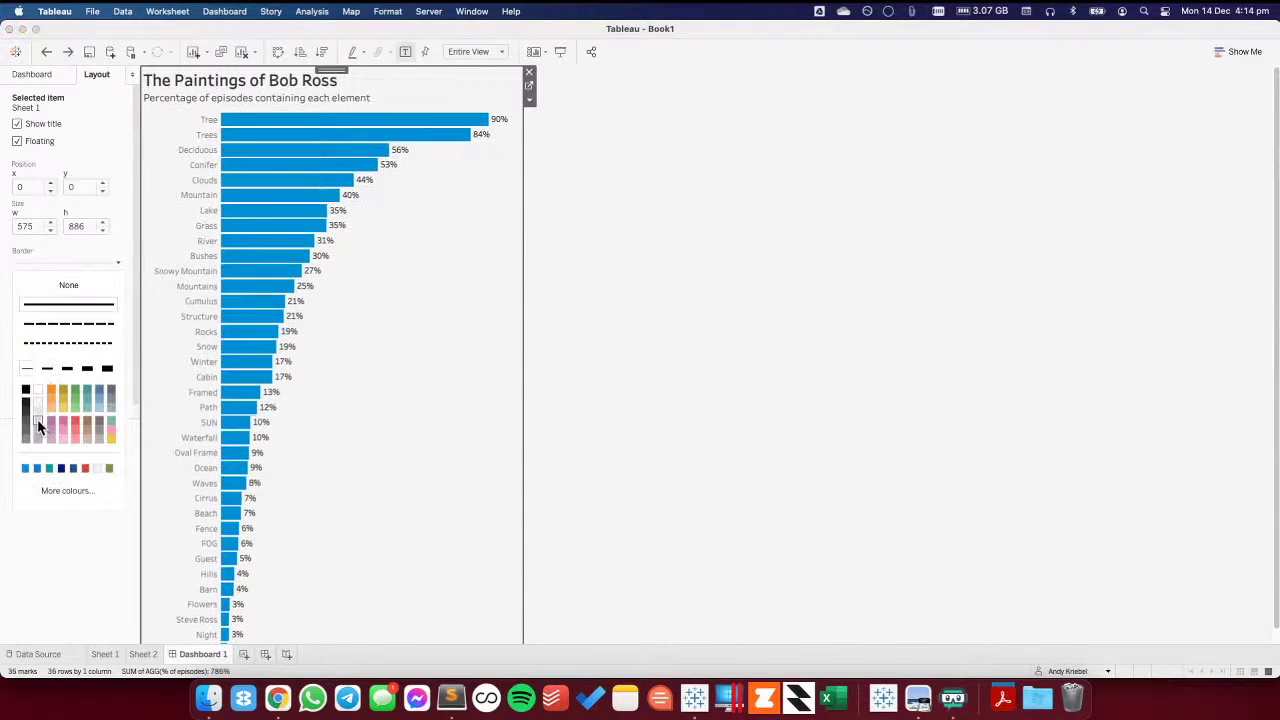
{"action": "left_click", "coordinate": [656, 425]}
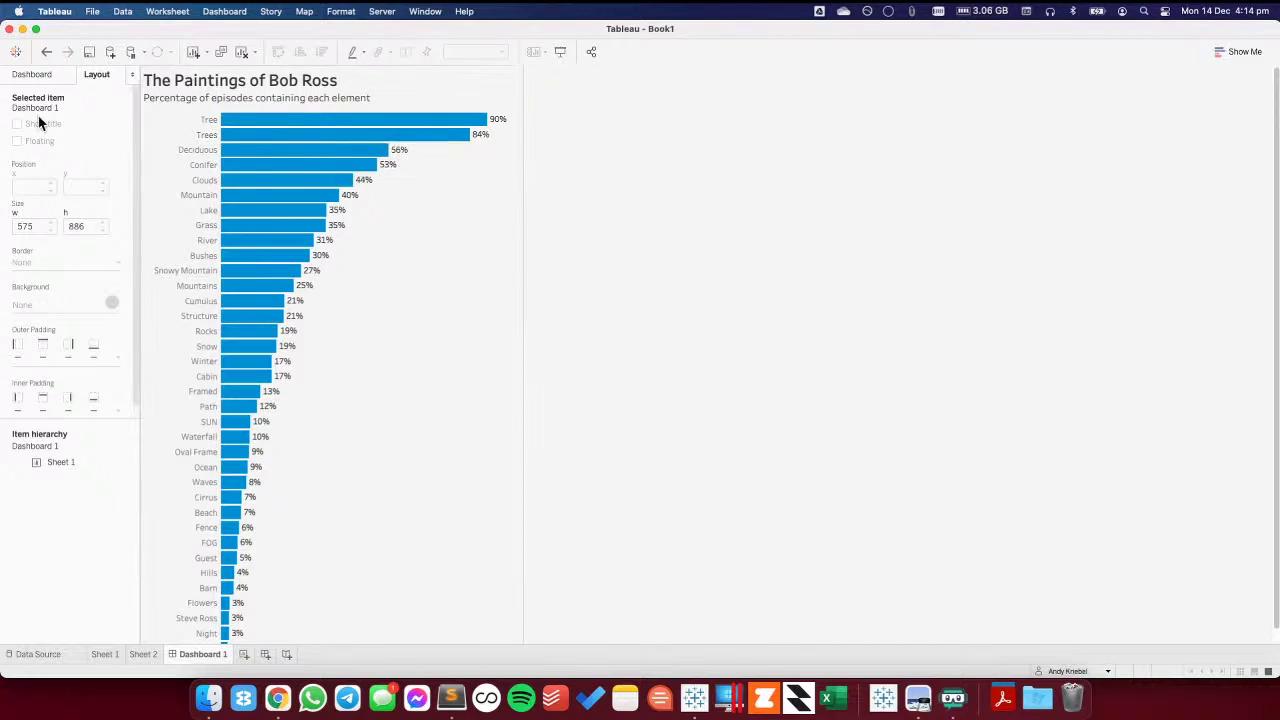
- Set the floating Sheet 1's inner padding to 20 on all sides and deselect it
{"action": "left_click", "coordinate": [406, 300]}
{"action": "left_click", "coordinate": [45, 412]}
{"action": "left_click", "coordinate": [67, 460]}
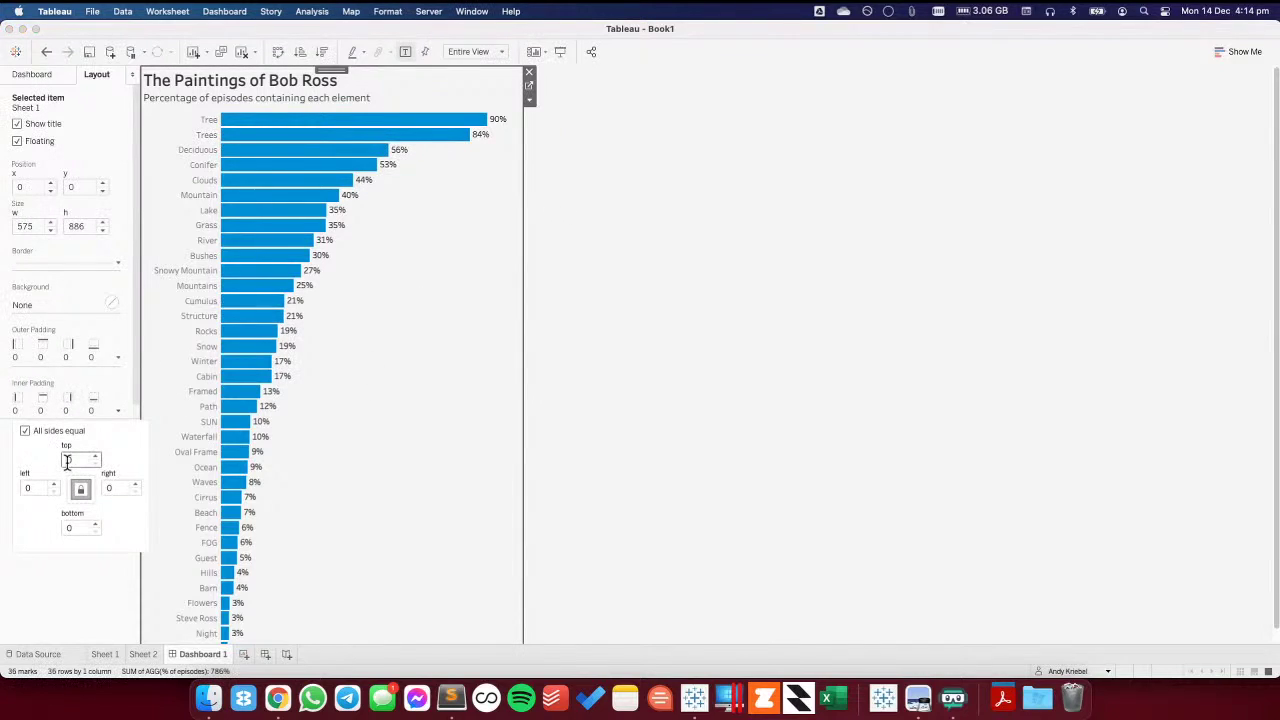
{"action": "type", "text": "20"}
{"action": "key", "text": "Return"}
{"action": "left_click", "coordinate": [657, 389]}
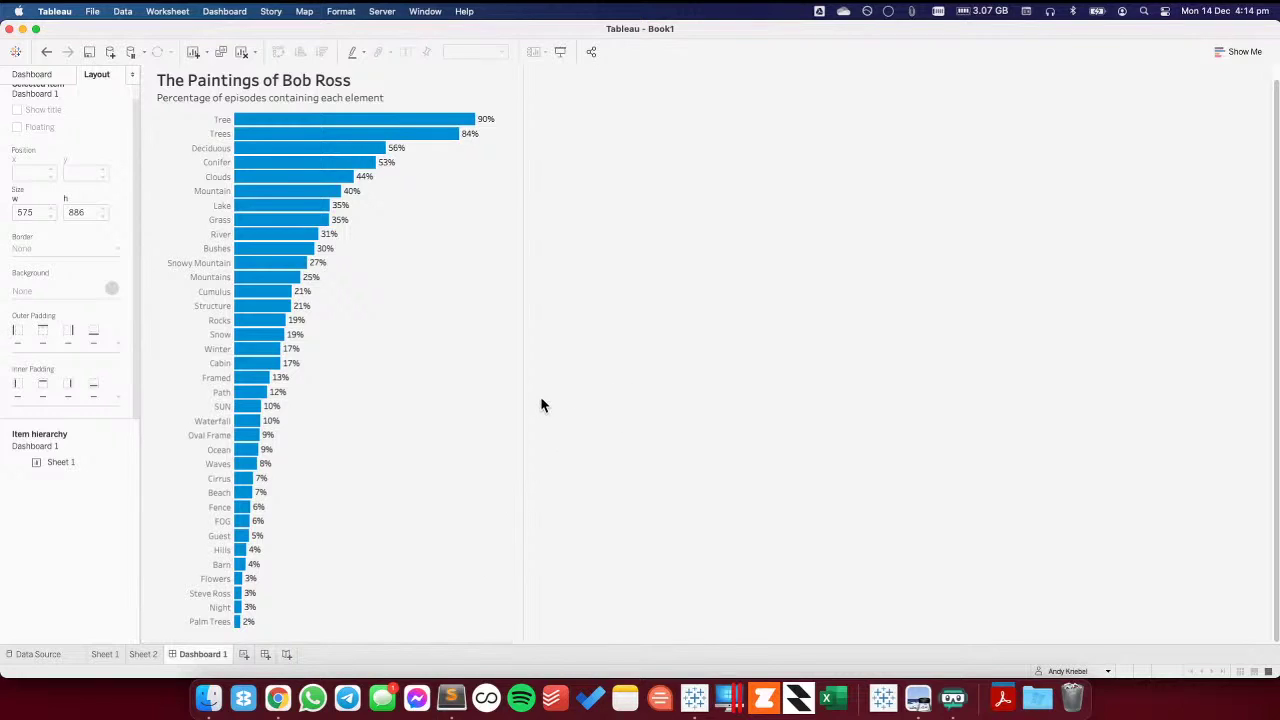
- Move Sheet 2 after Dashboard 1 and remove CNTD(Episode) from its marks to empty the view
{"action": "left_click", "coordinate": [143, 654]}
{"action": "left_click_drag", "start_coordinate": [143, 652], "coordinate": [233, 652]}
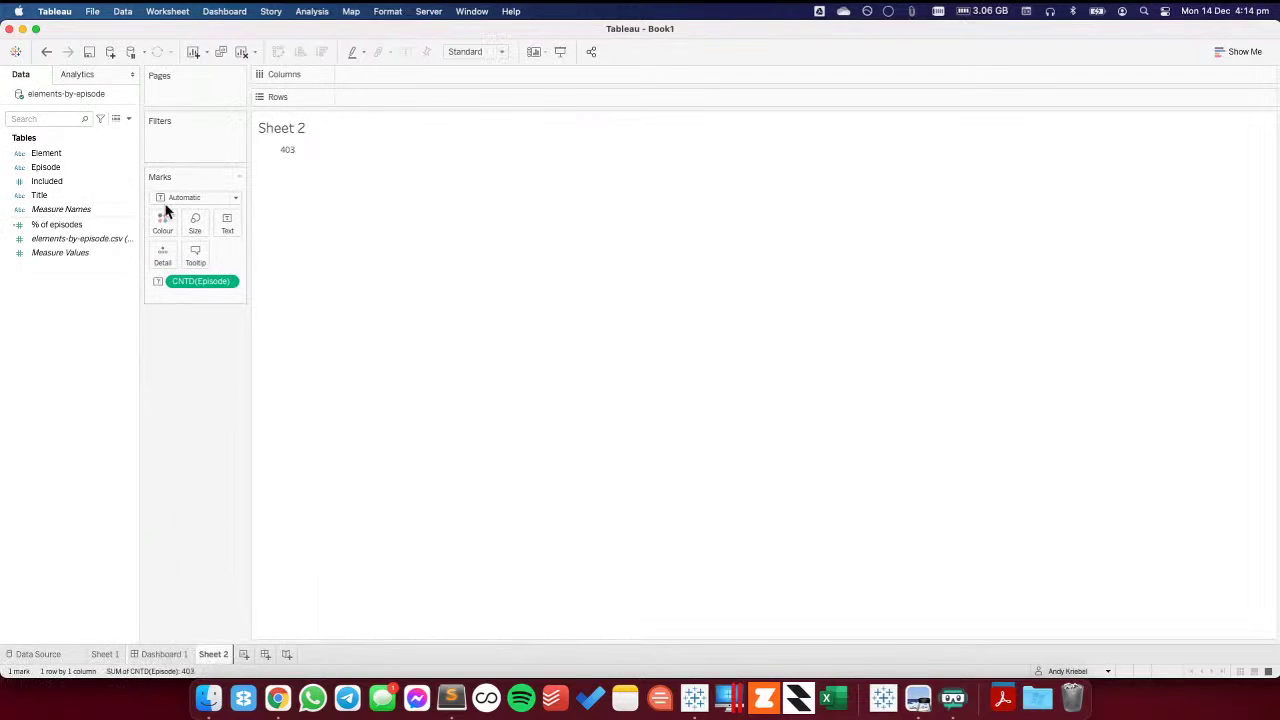
{"action": "left_click_drag", "start_coordinate": [192, 284], "coordinate": [71, 342]}
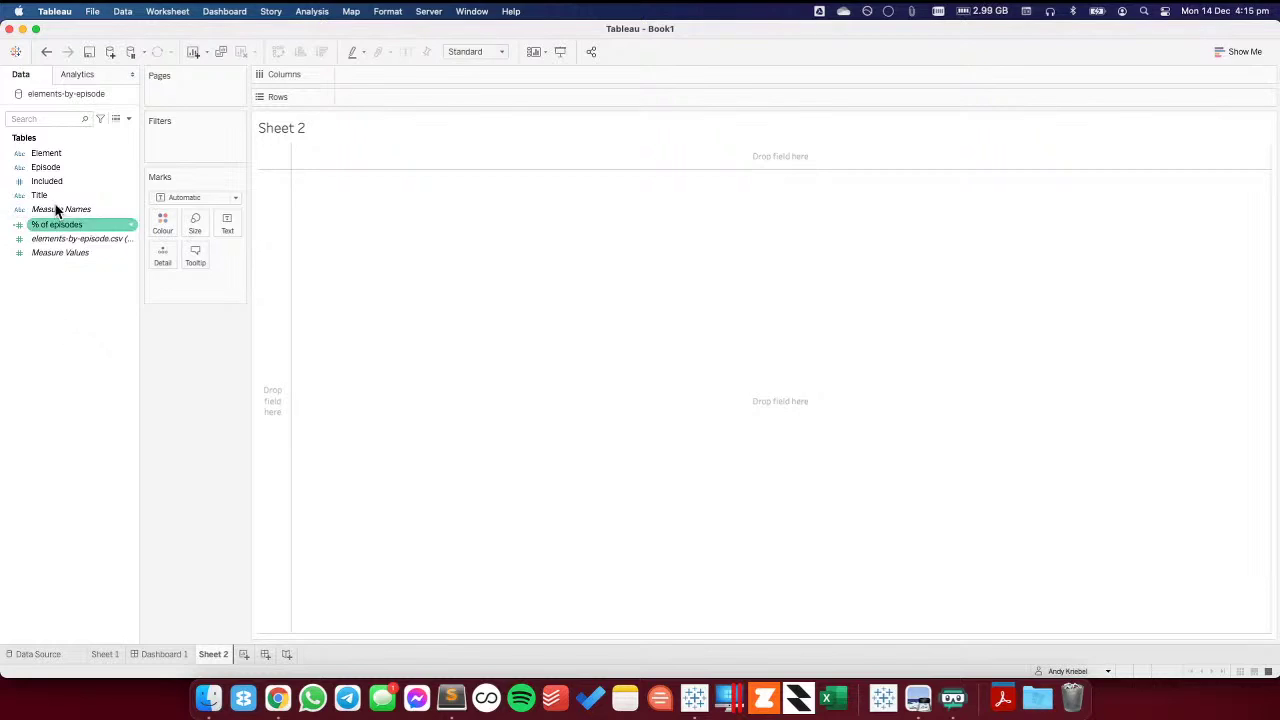
- Lay out Episode across the columns of Sheet 2 and add Element as mark detail
{"action": "left_click_drag", "start_coordinate": [60, 168], "coordinate": [400, 76]}
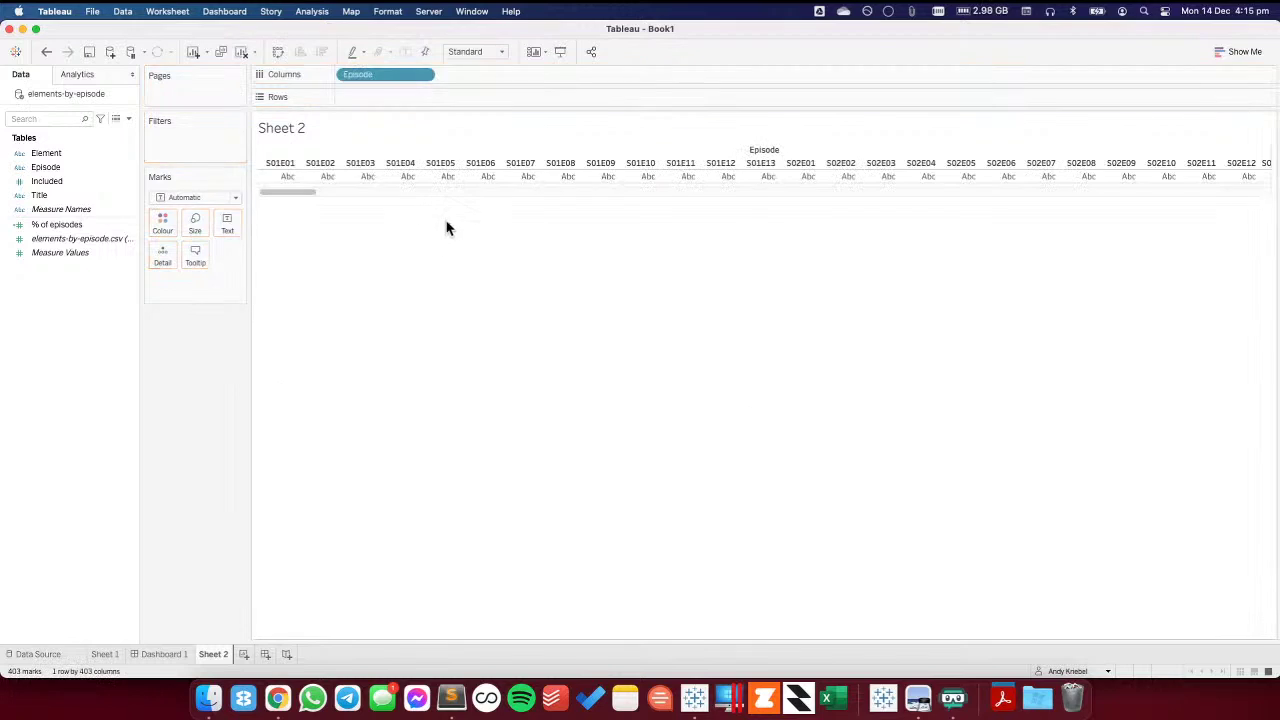
{"action": "left_click", "coordinate": [40, 196]}
{"action": "left_click_drag", "start_coordinate": [50, 154], "coordinate": [172, 252]}
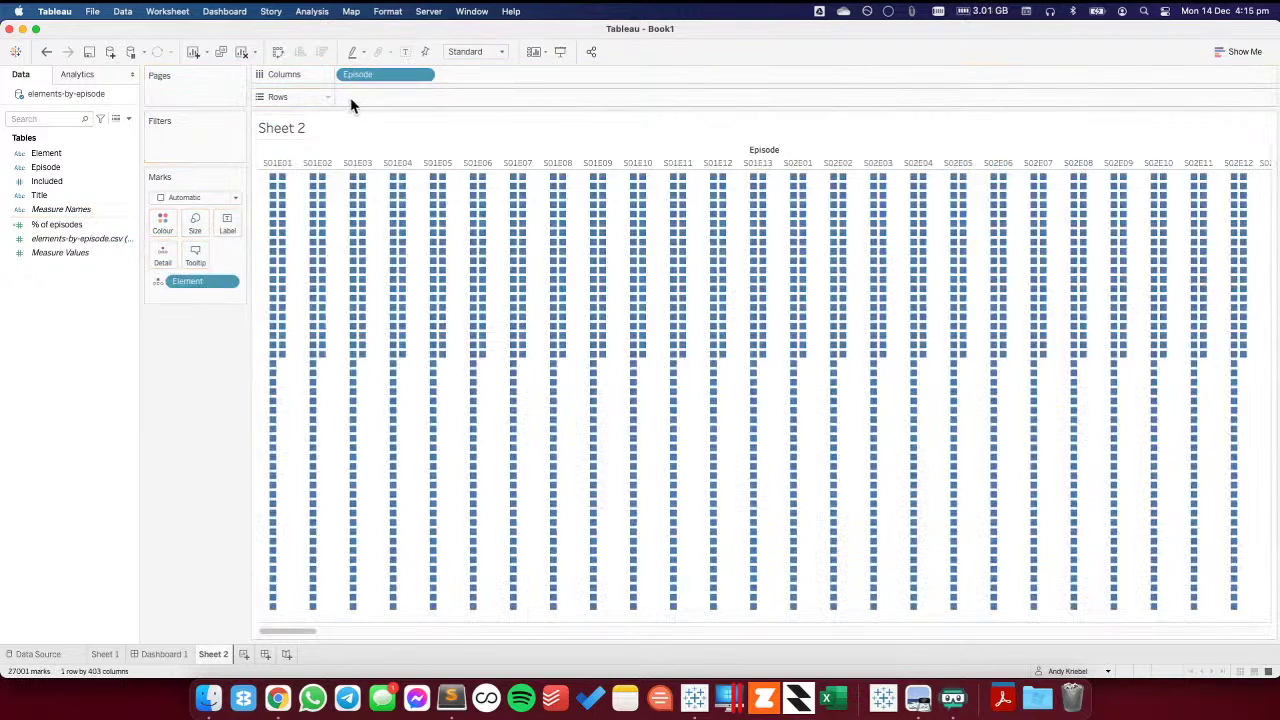
- Add the ad-hoc calculation RANK(SUM([Included])) to the rows of Sheet 2
{"action": "double_click", "coordinate": [350, 97]}
{"action": "type", "text": "RAN"}
{"action": "type", "text": "K(SUM(in"}
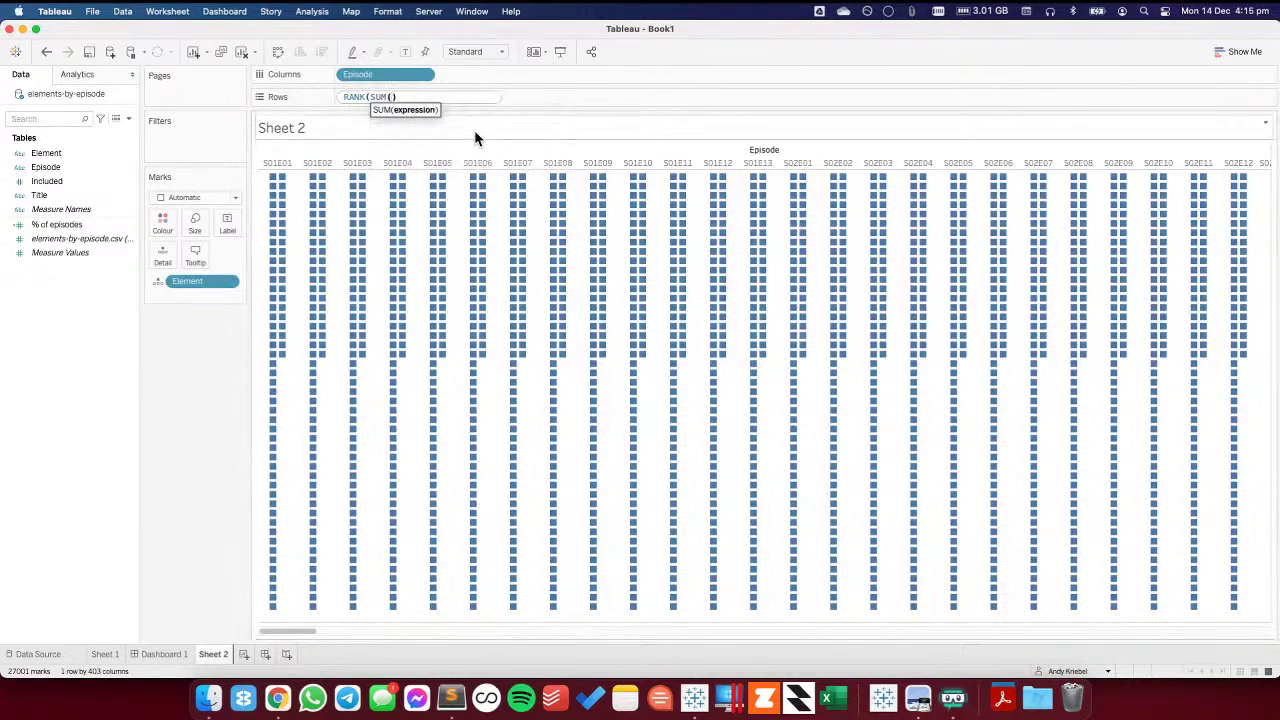
{"action": "type", "text": "cl"}
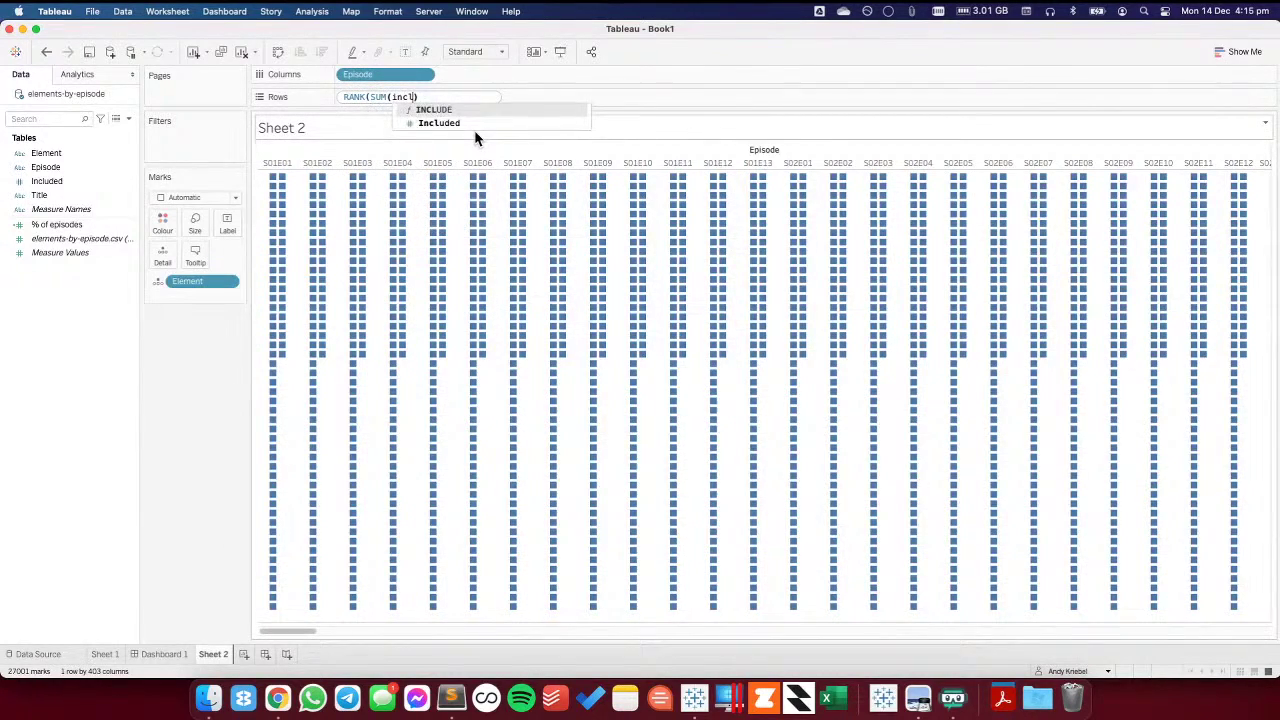
{"action": "key", "text": "Down"}
{"action": "key", "text": "Return"}
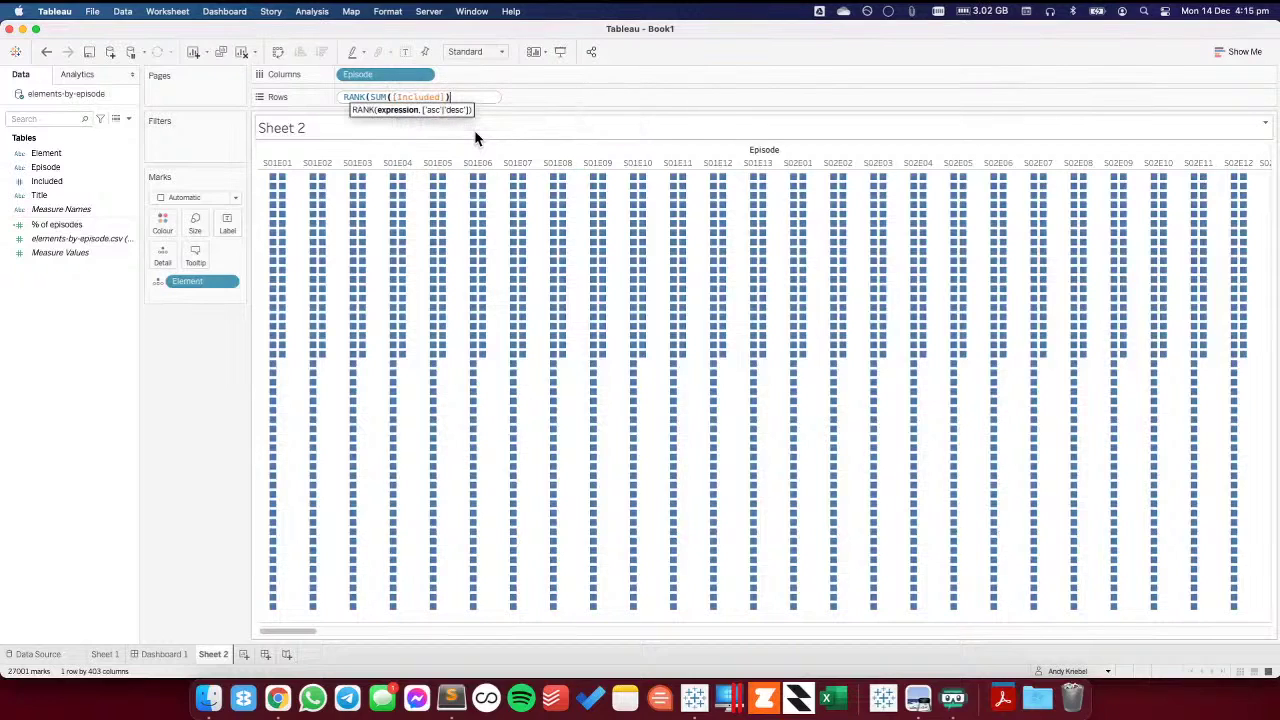
{"action": "type", "text": ")"}
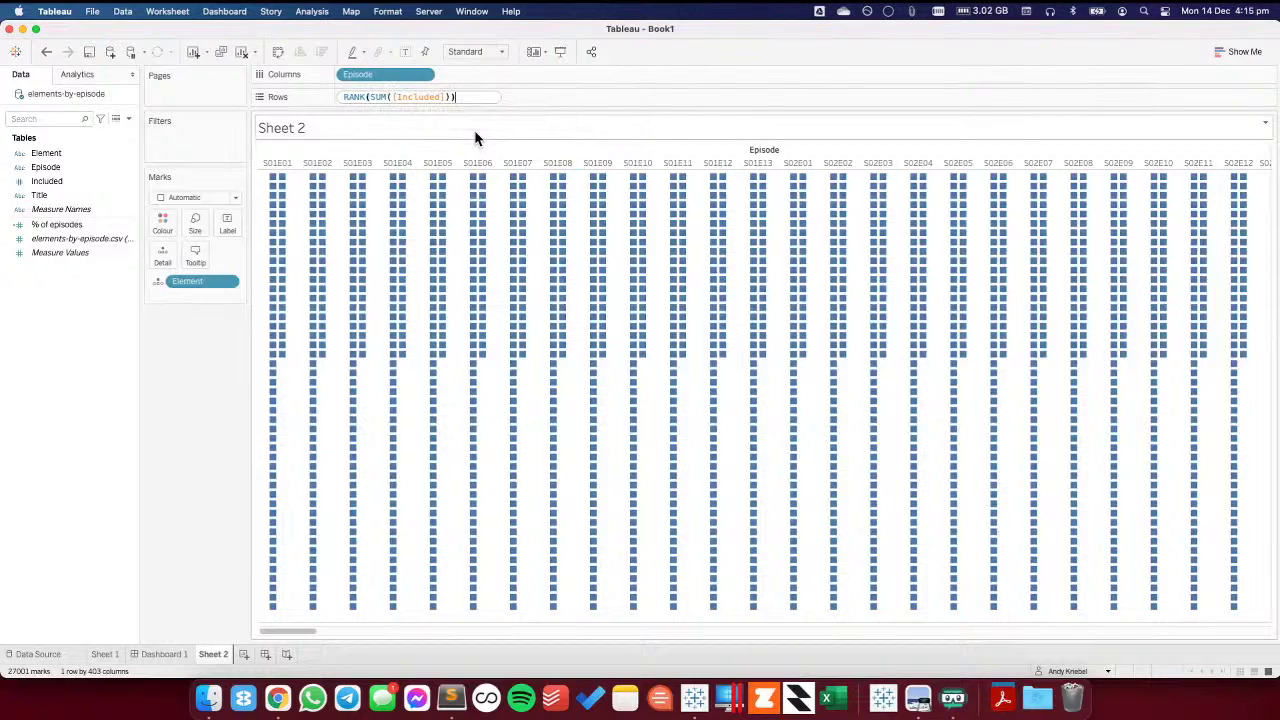
{"action": "key", "text": "Return"}
- Compute the rank table calculation using specific dimensions, with Element included and Episode excluded
{"action": "left_click", "coordinate": [426, 97]}
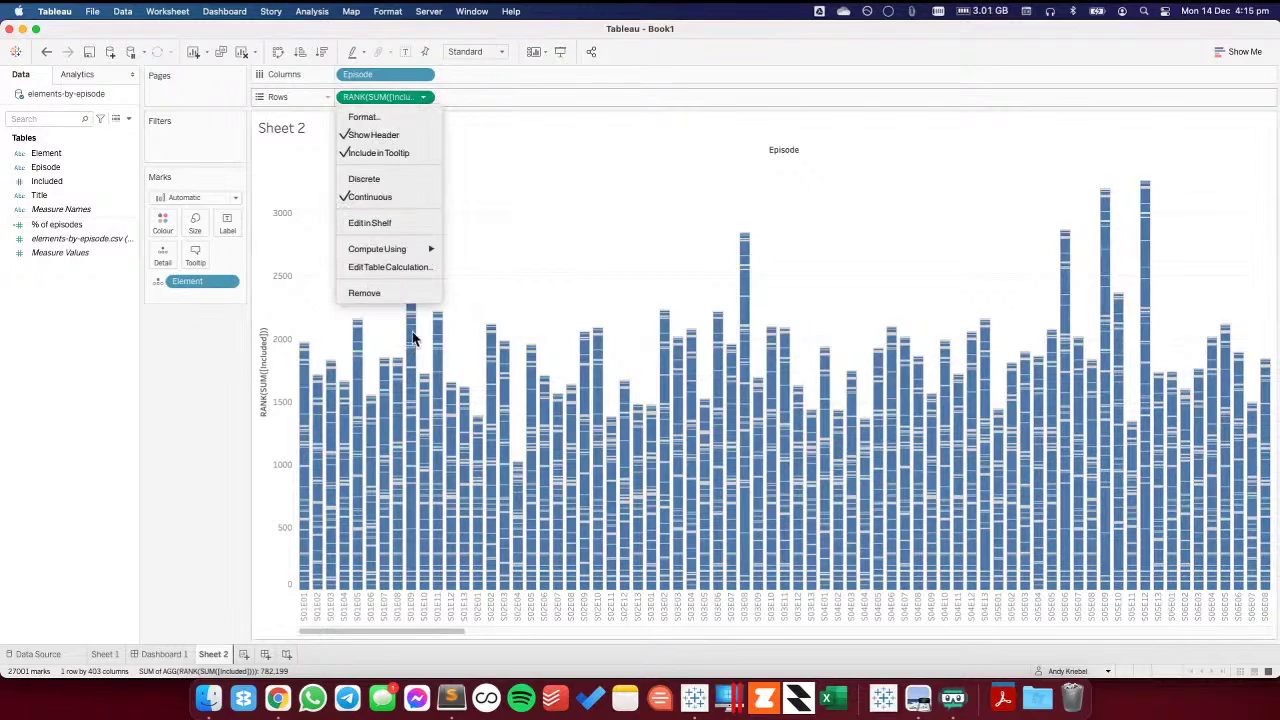
{"action": "left_click", "coordinate": [417, 270]}
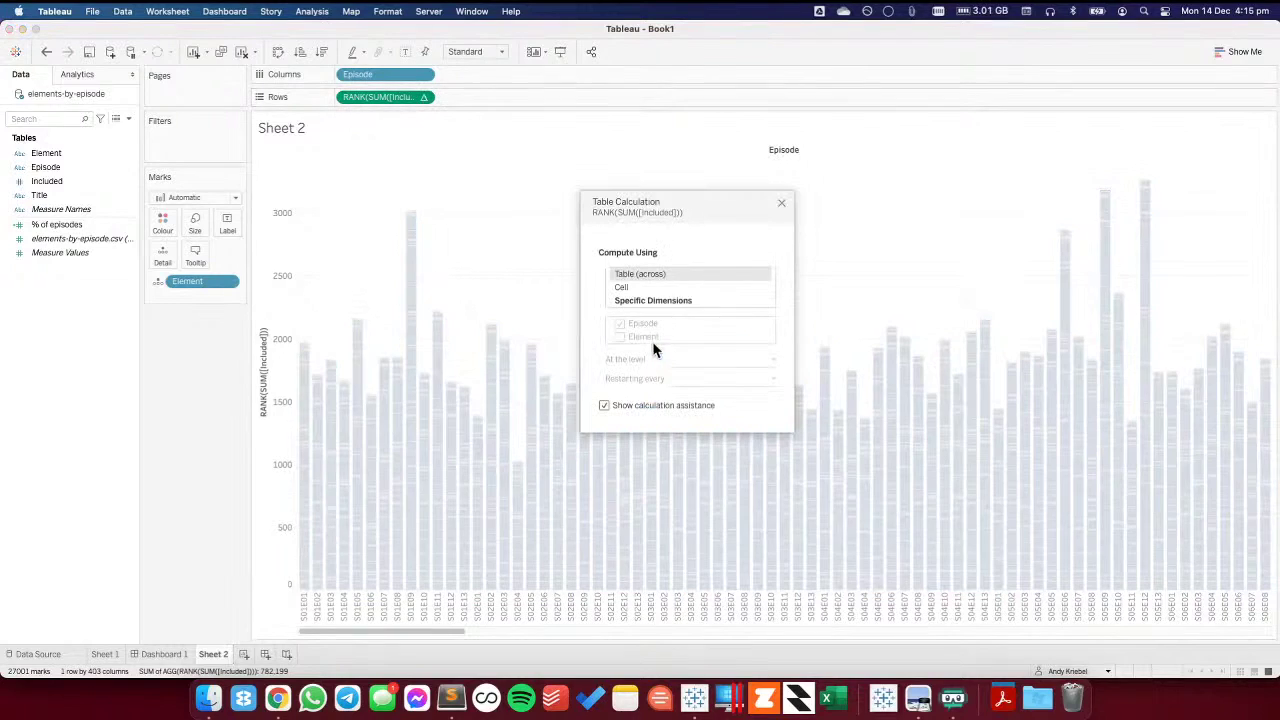
{"action": "left_click", "coordinate": [620, 325]}
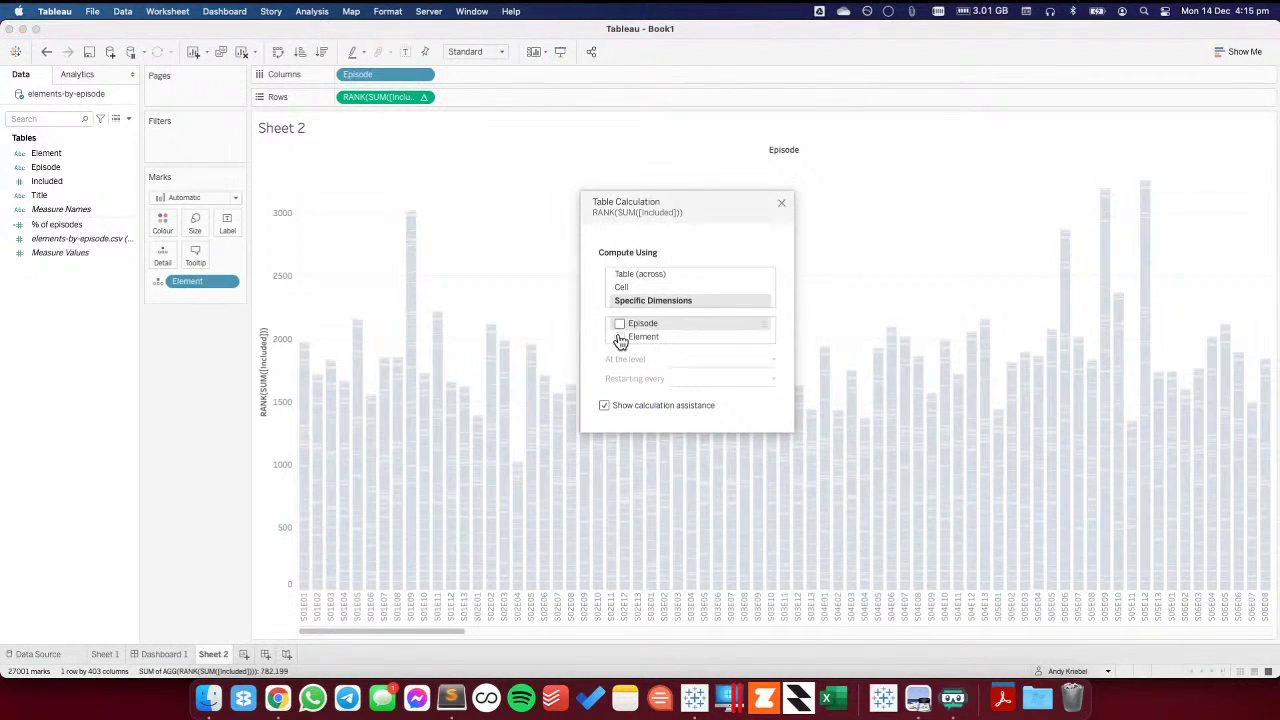
{"action": "left_click", "coordinate": [621, 338]}
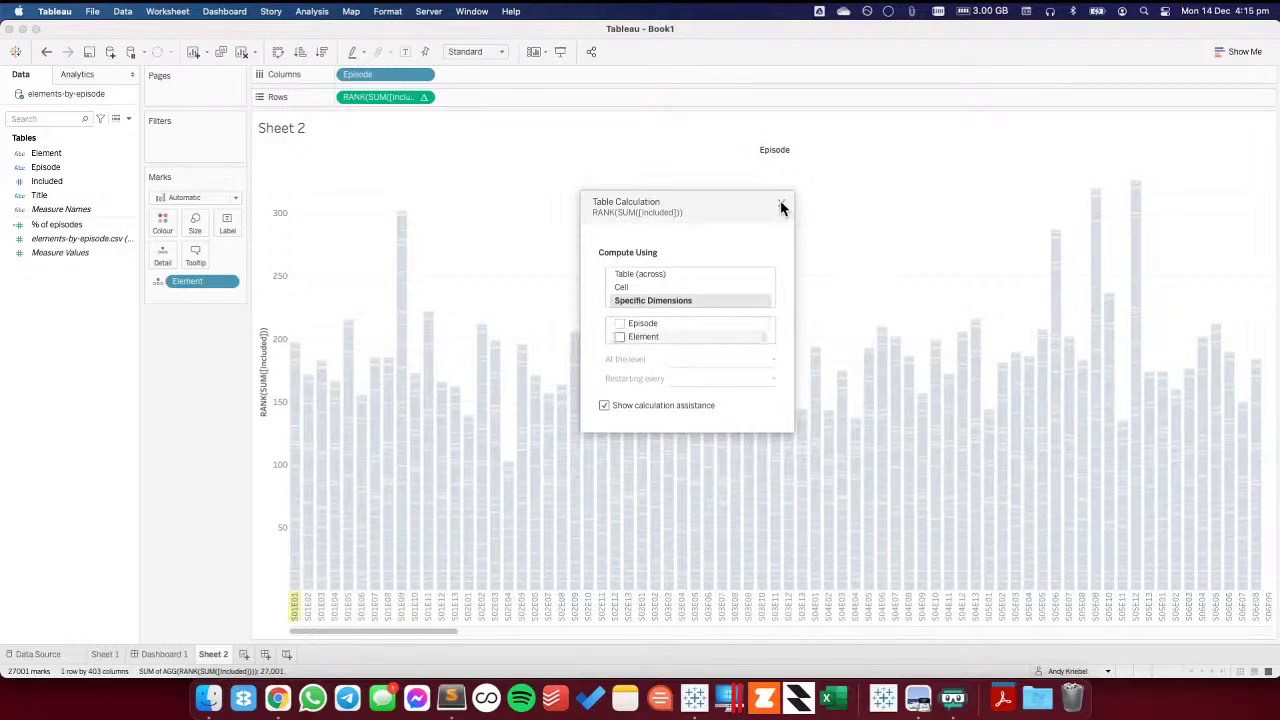
- Change Sheet 2's mark type to Line
{"action": "left_click", "coordinate": [191, 200]}
{"action": "left_click", "coordinate": [191, 200]}
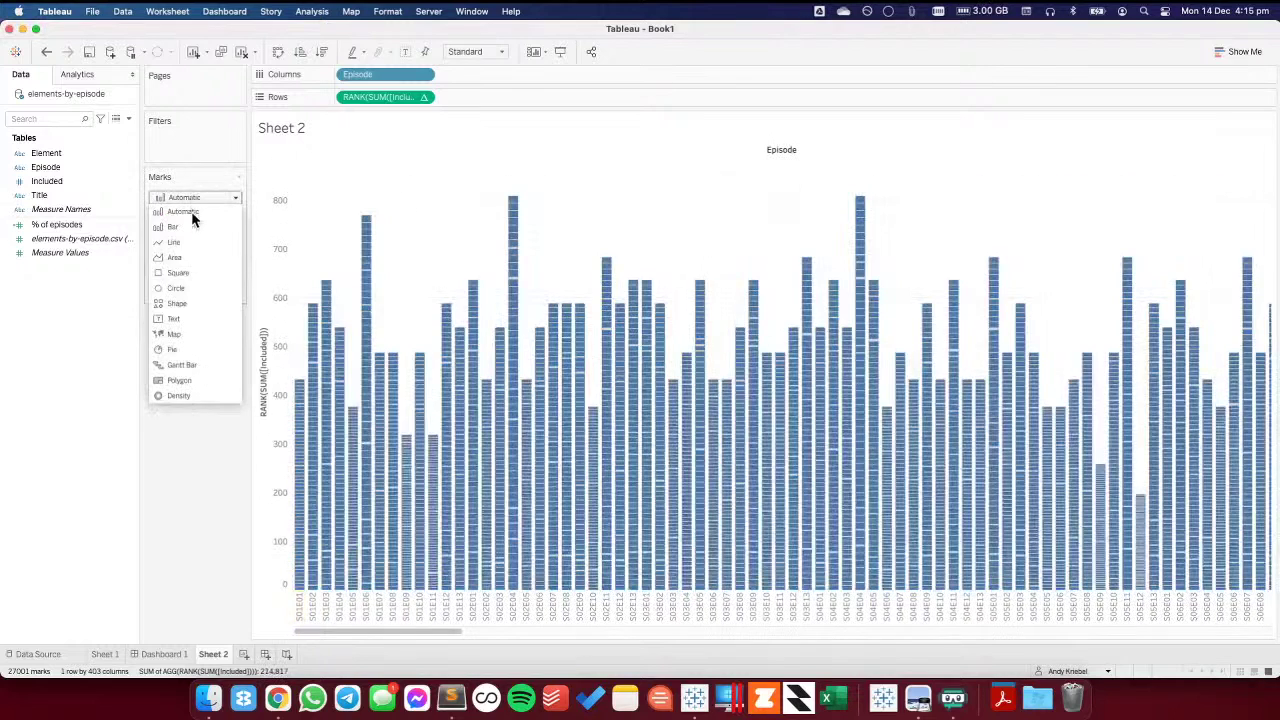
{"action": "left_click", "coordinate": [195, 229]}
{"action": "left_click", "coordinate": [191, 200]}
{"action": "left_click", "coordinate": [185, 245]}
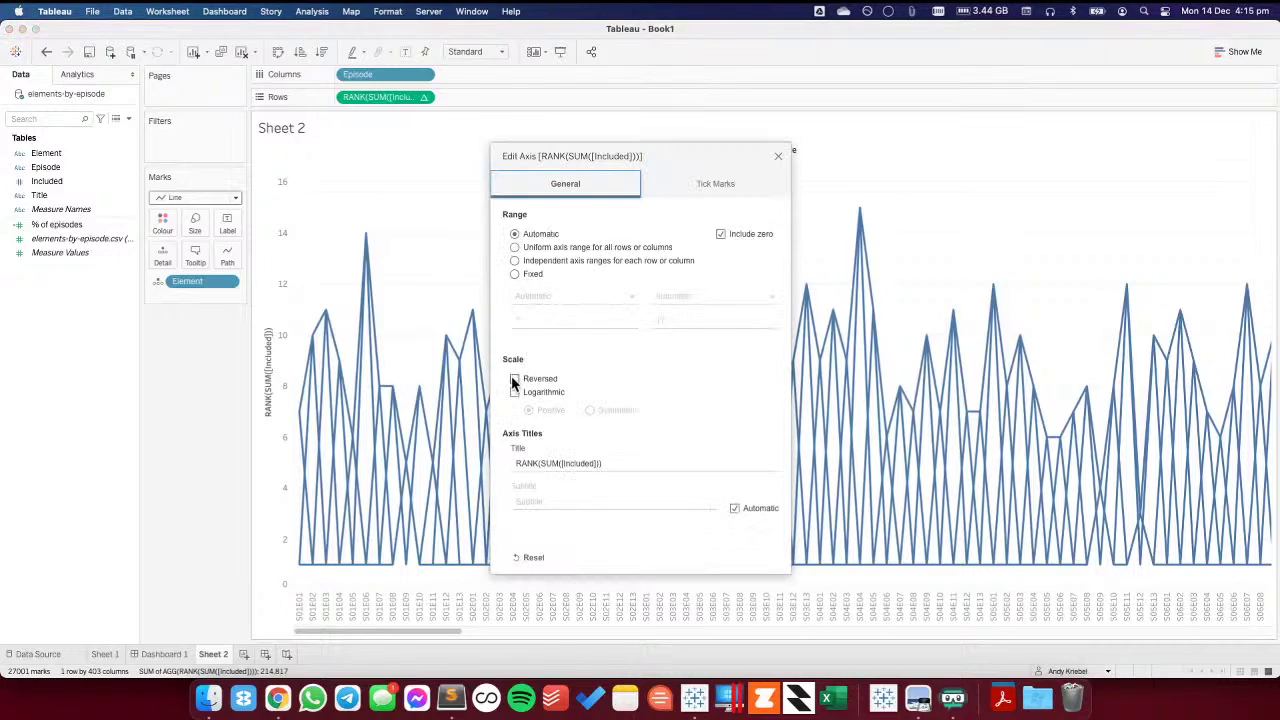
- Reverse the rank axis scale and filter Sheet 2 to records whose Included value is 1
{"action": "left_click", "coordinate": [514, 379]}
{"action": "left_click", "coordinate": [778, 156]}
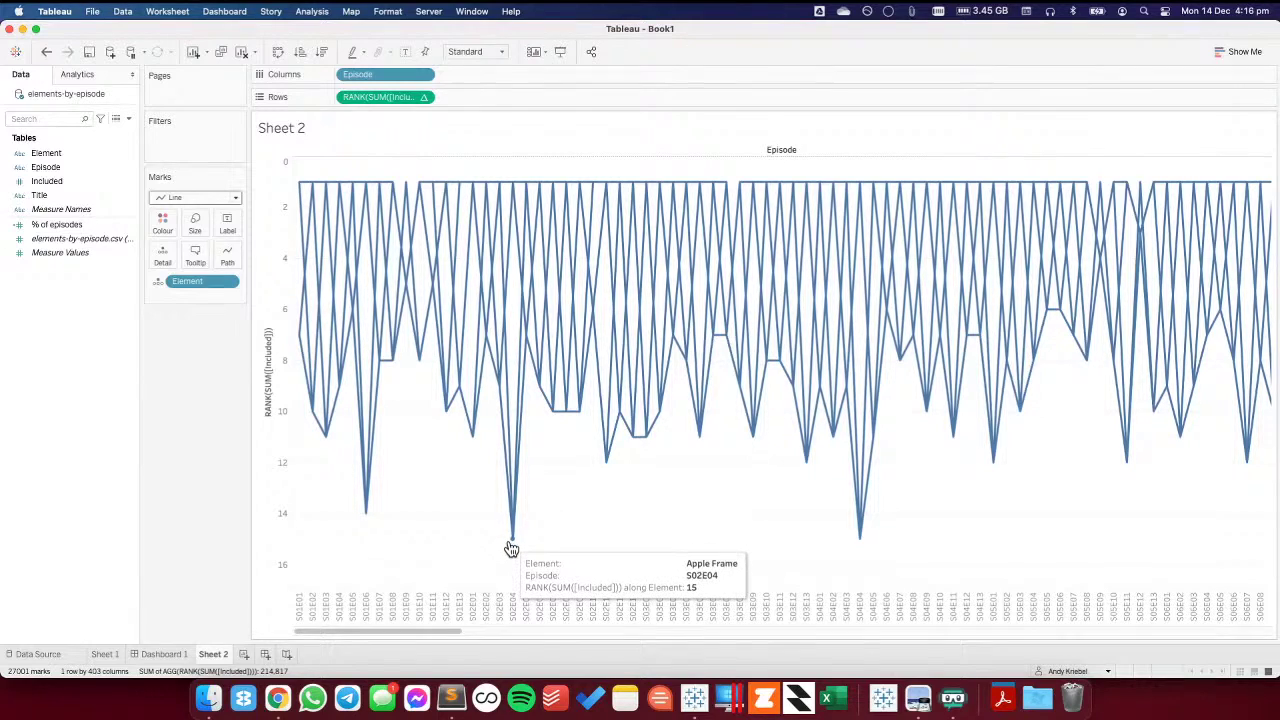
{"action": "left_click_drag", "start_coordinate": [47, 181], "coordinate": [186, 136]}
{"action": "left_click", "coordinate": [523, 231]}
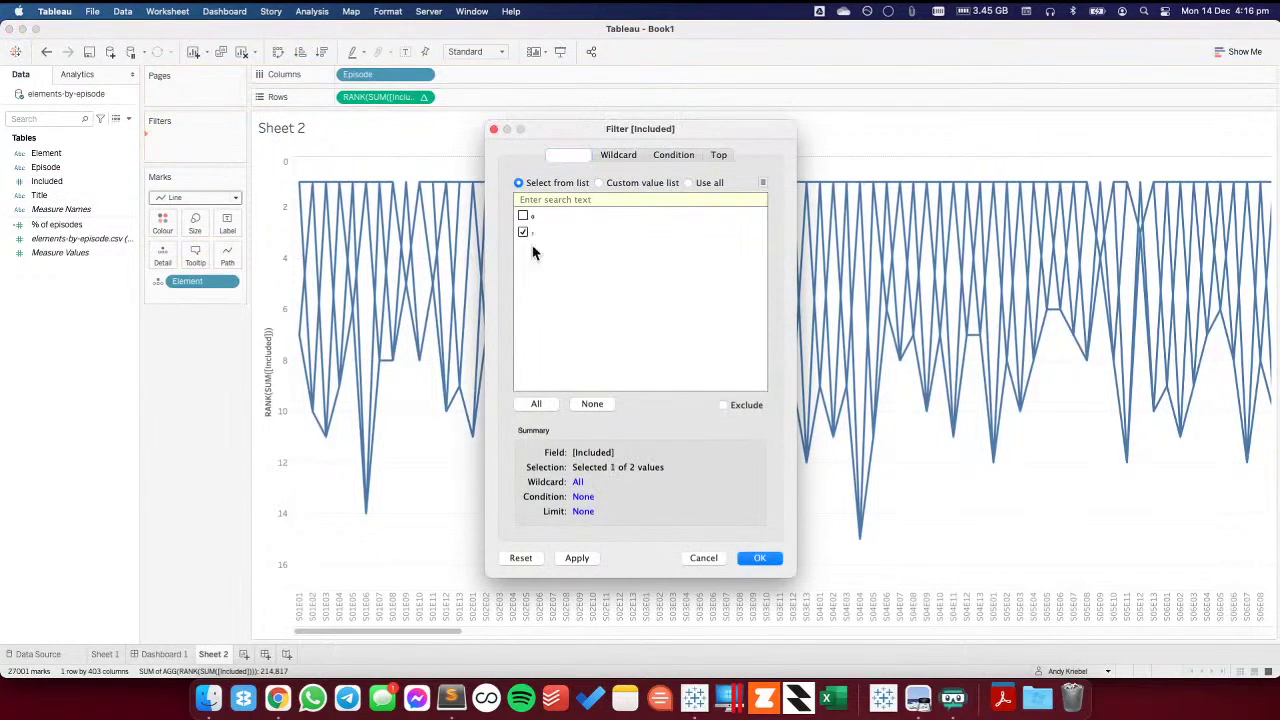
{"action": "left_click", "coordinate": [762, 559]}
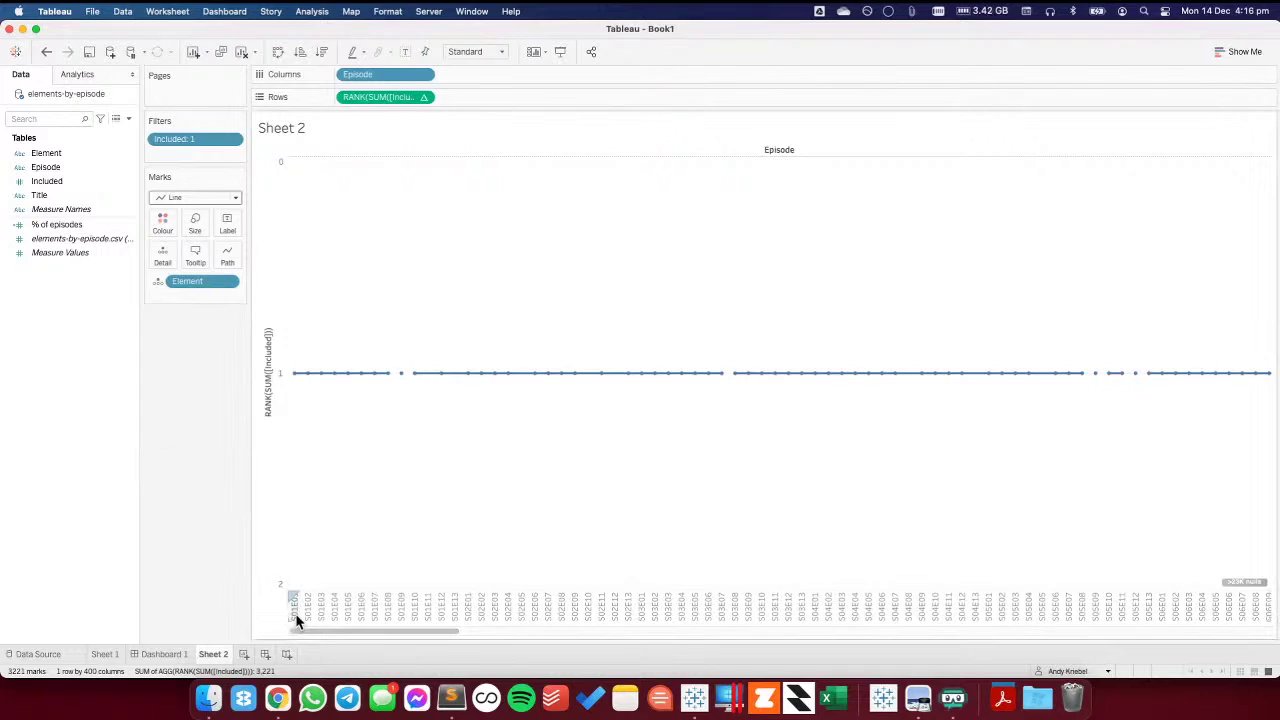
- Create a calculated field named Season with the formula LEFT([Episode],3) and use it in place of Episode on the columns
{"action": "right_click", "coordinate": [85, 385]}
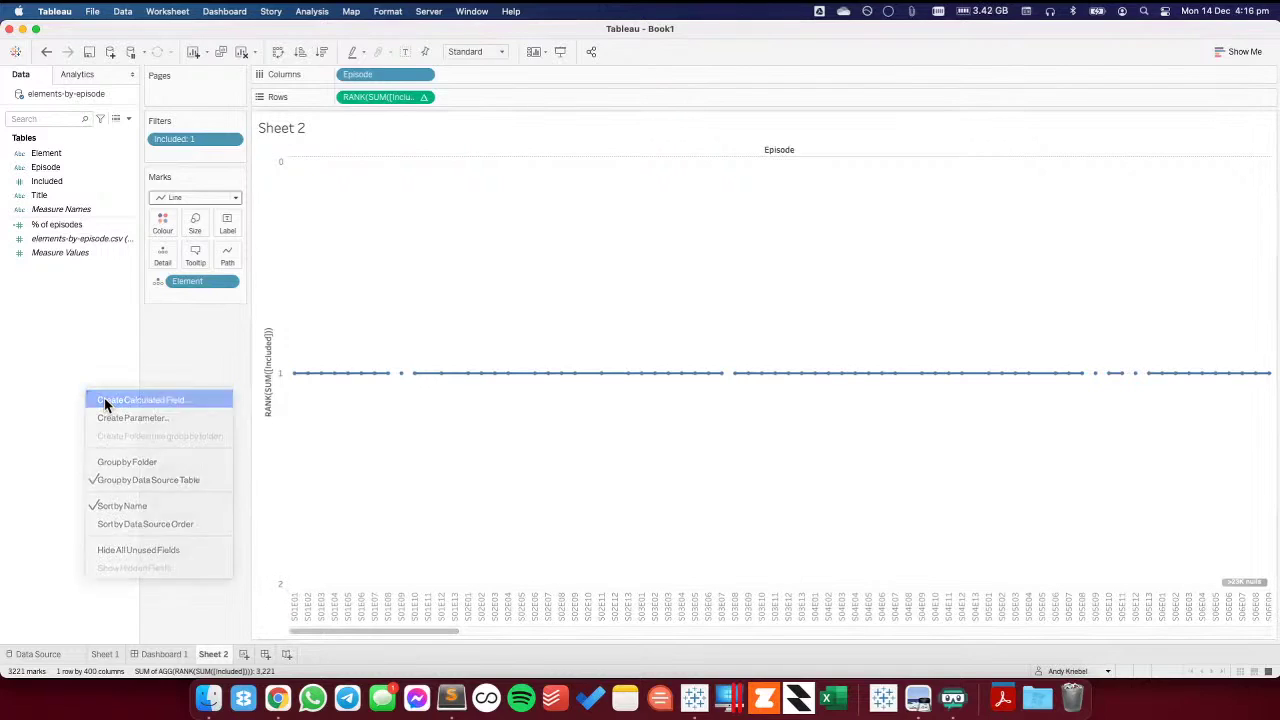
{"action": "left_click", "coordinate": [104, 398]}
{"action": "type", "text": "Se"}
{"action": "key", "text": "Tab"}
{"action": "type", "text": "left"}
{"action": "key", "text": "Return"}
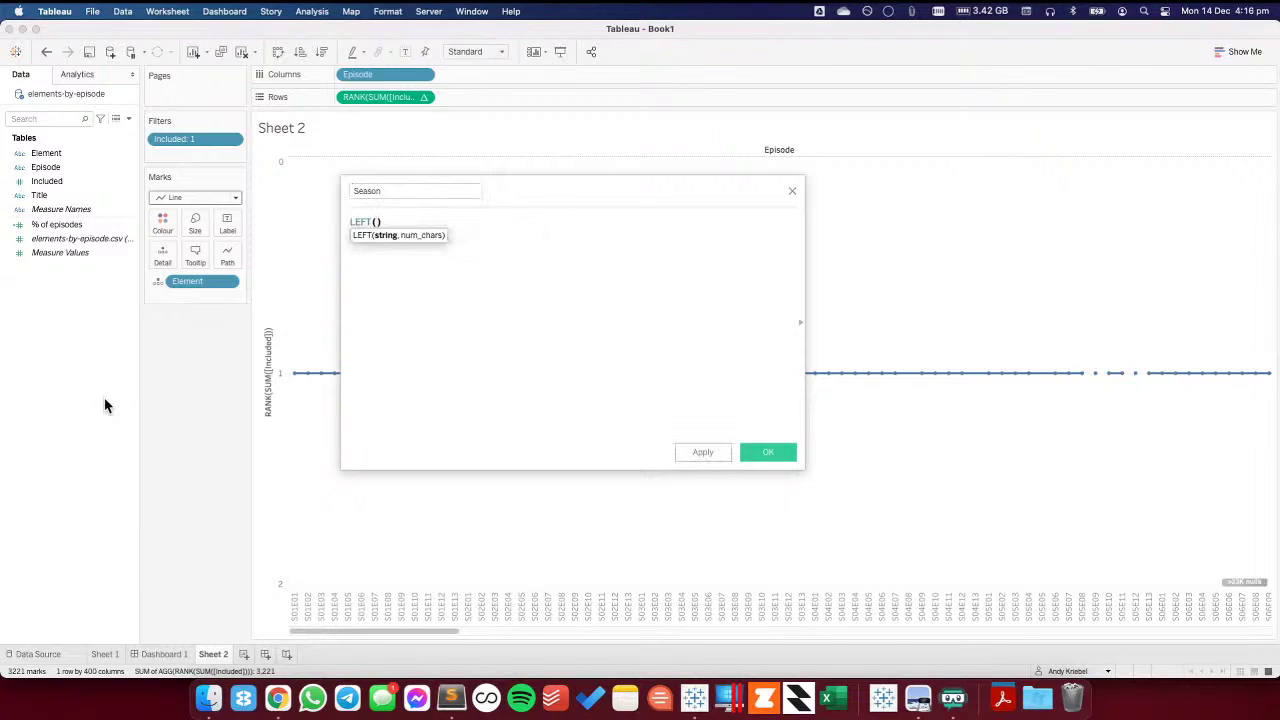
{"action": "type", "text": "[ep"}
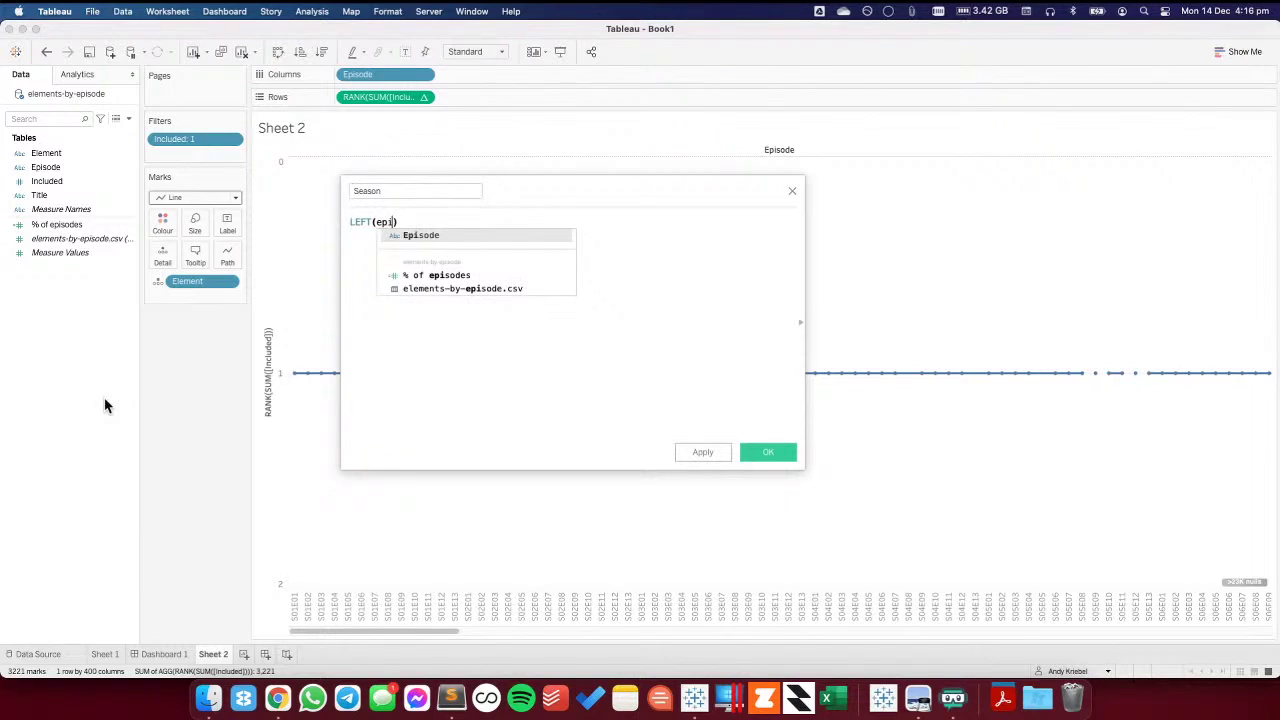
{"action": "key", "text": "Return"}
{"action": "type", "text": ",3"}
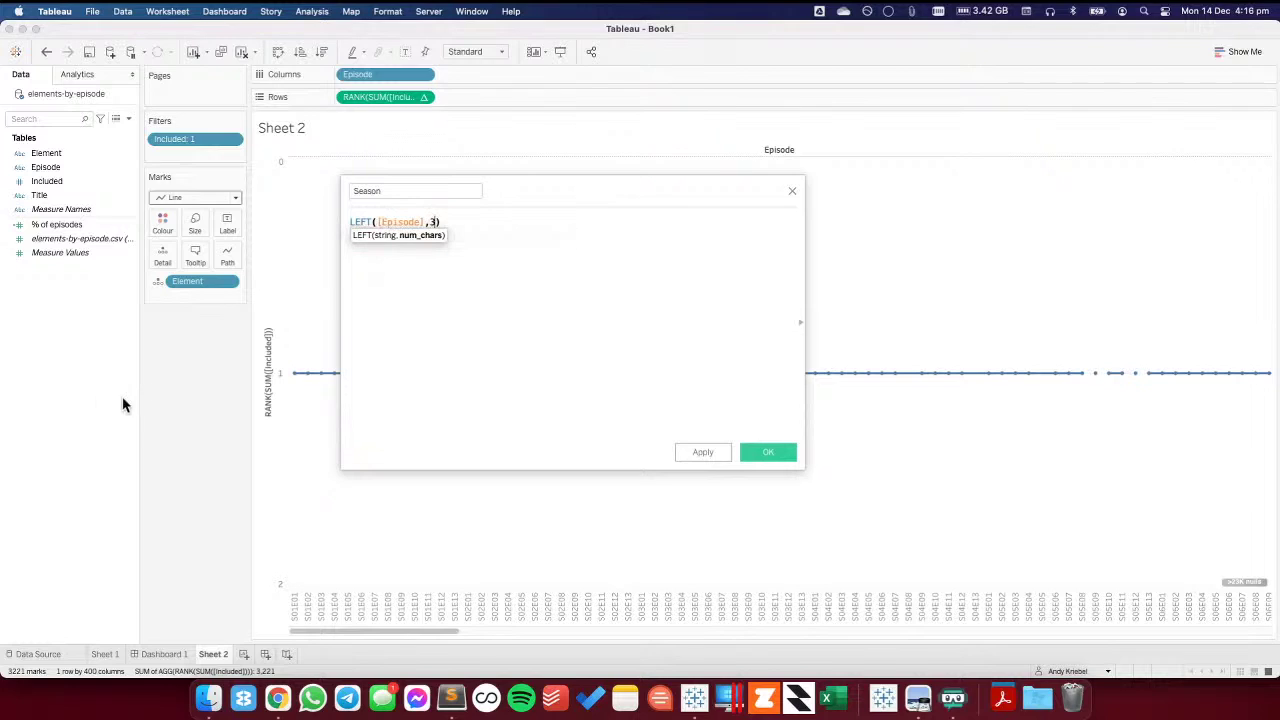
{"action": "left_click", "coordinate": [768, 455]}
{"action": "left_click_drag", "start_coordinate": [86, 200], "coordinate": [394, 77]}
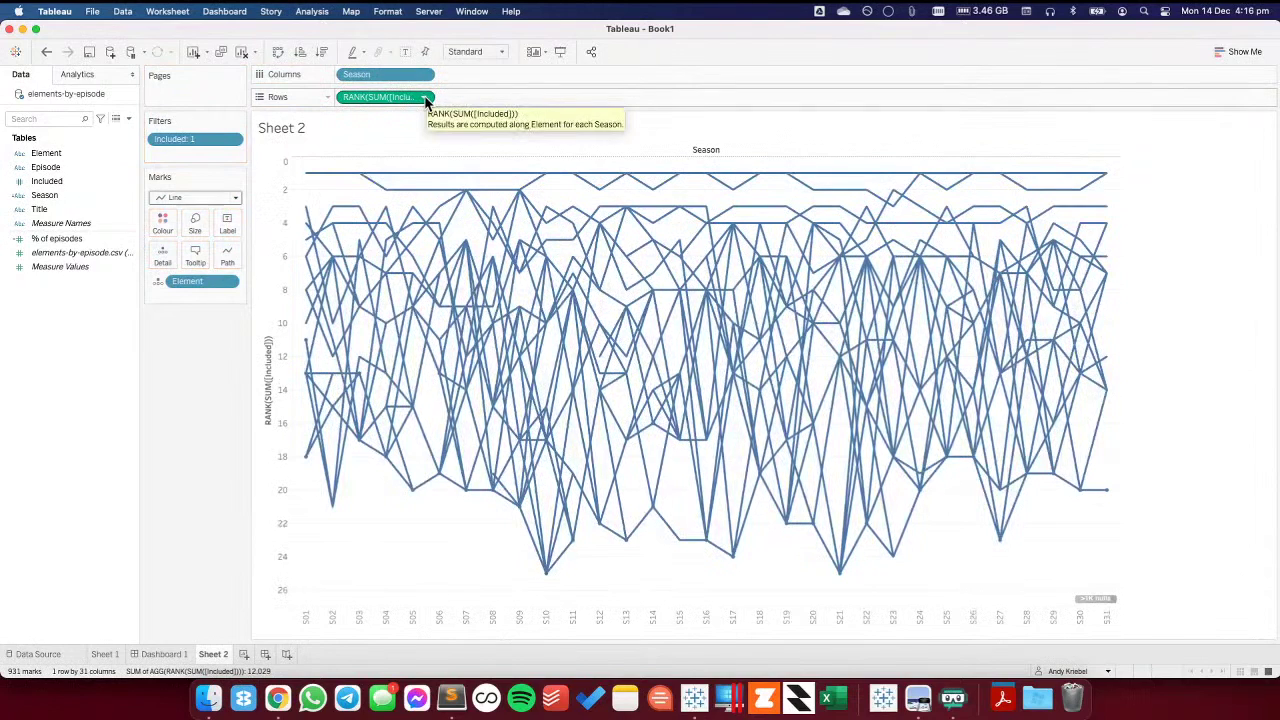
- Rotate the season axis labels to horizontal and fit the line chart to Entire View
{"action": "right_click", "coordinate": [303, 616]}
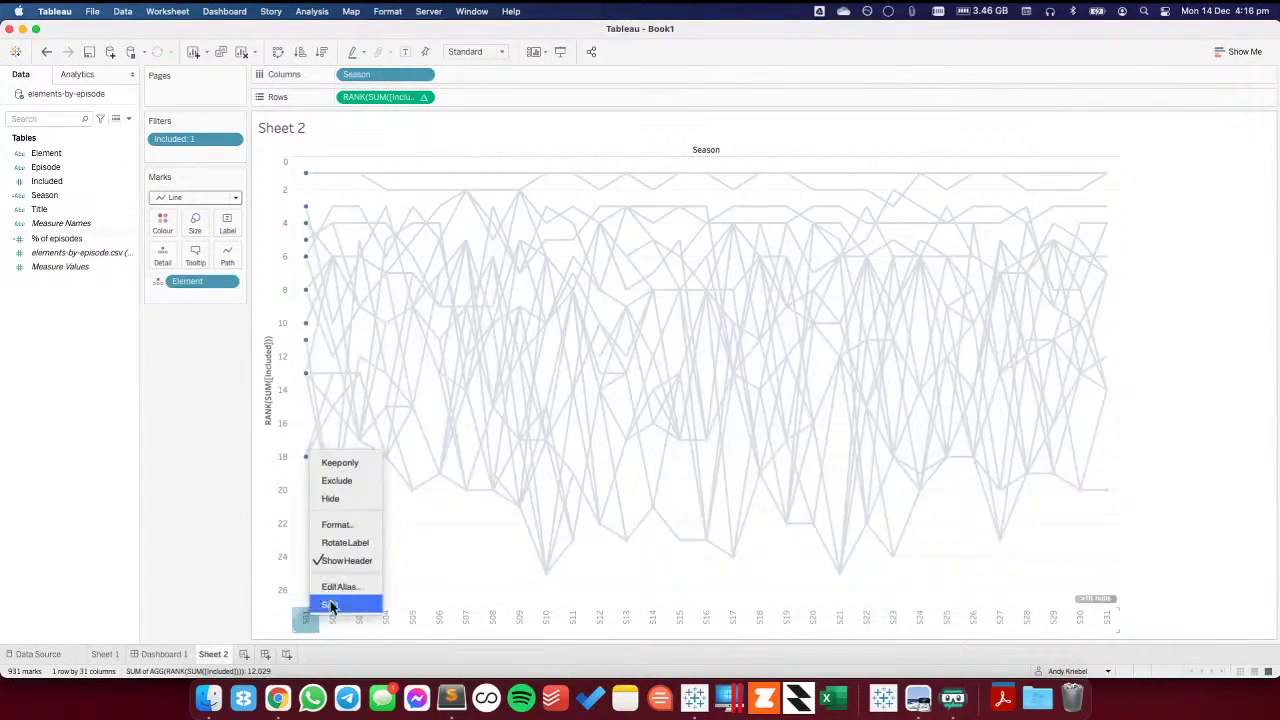
{"action": "left_click", "coordinate": [339, 542]}
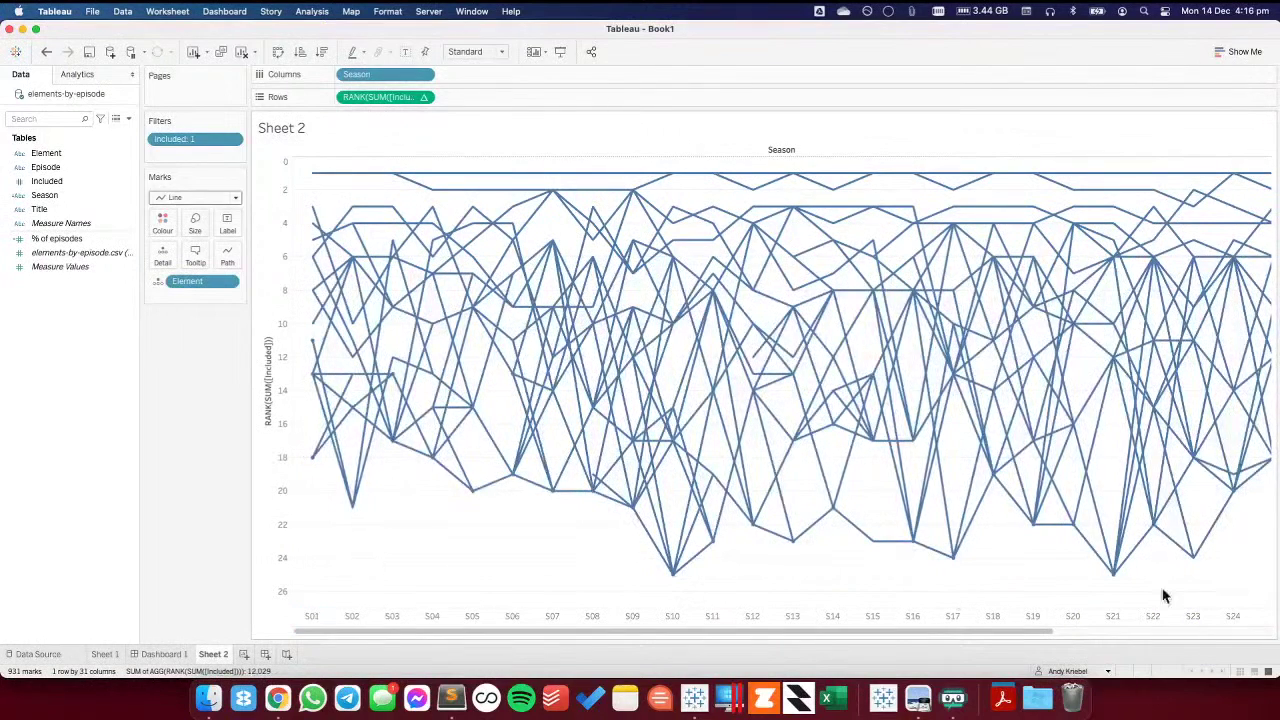
{"action": "left_click", "coordinate": [475, 51]}
{"action": "left_click", "coordinate": [476, 97]}
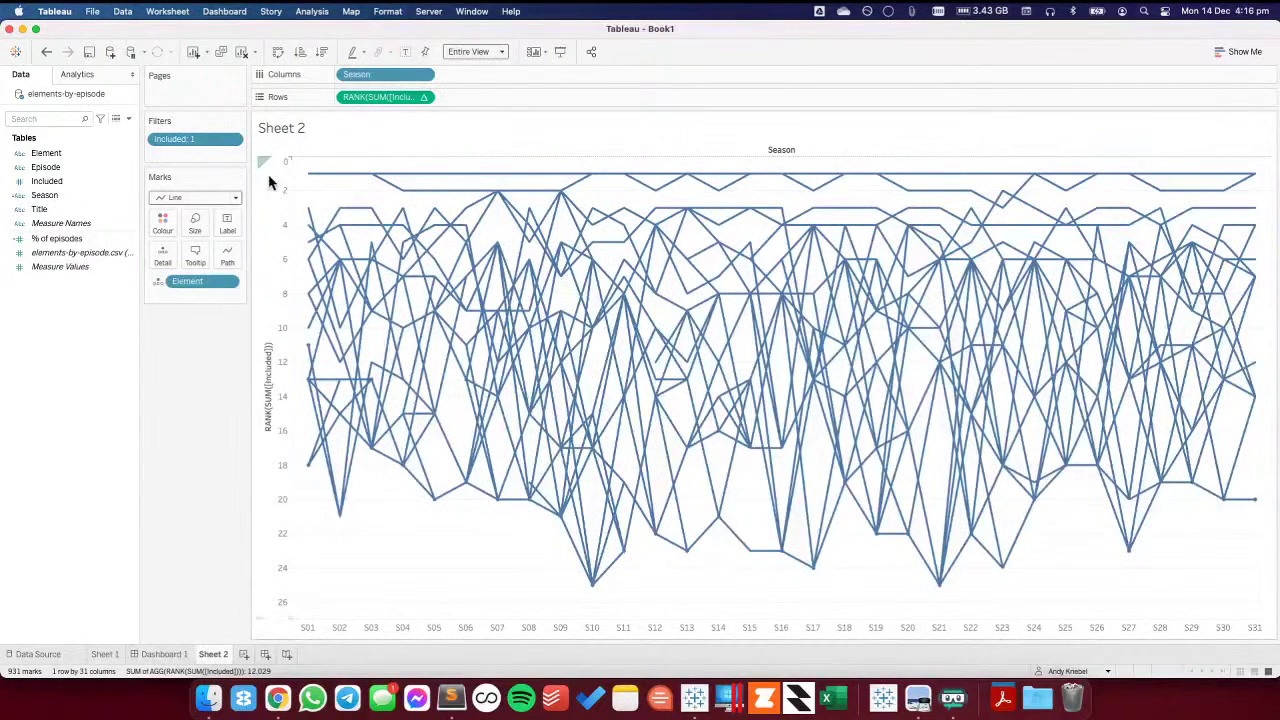
- Show a highlighter for Element and preview individual elements' lines from its list
{"action": "left_click", "coordinate": [228, 281]}
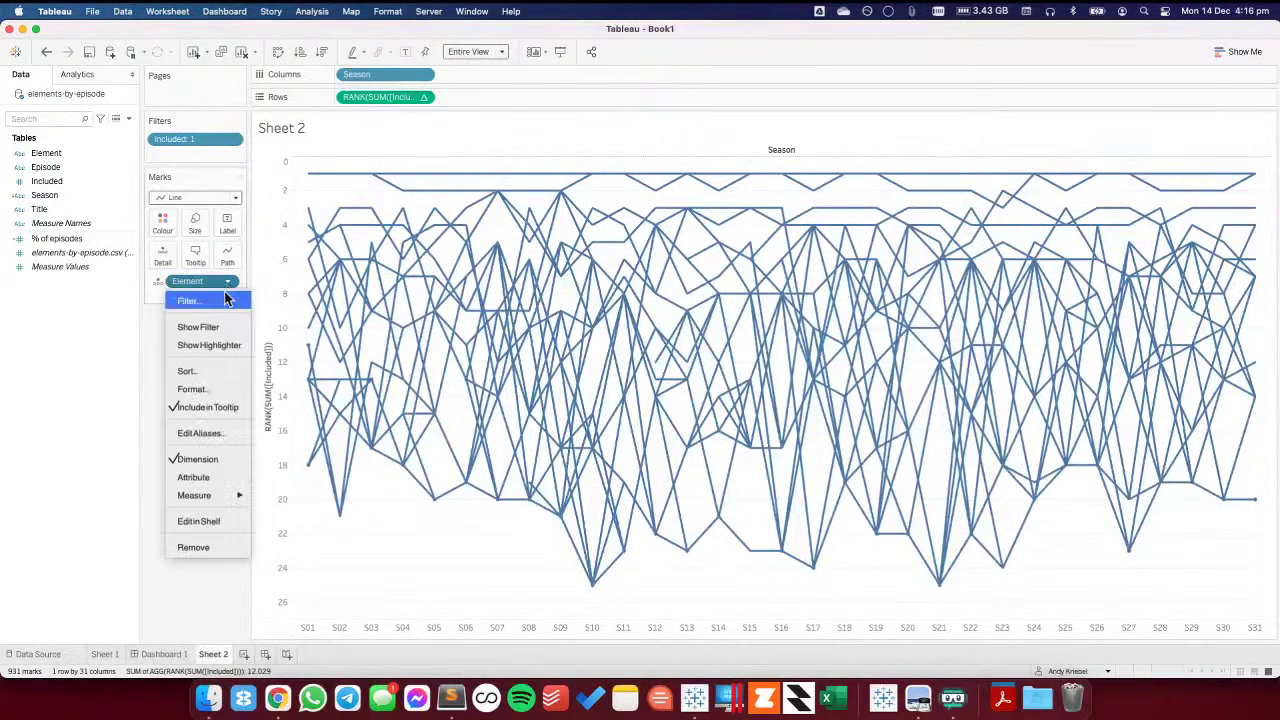
{"action": "left_click", "coordinate": [210, 346]}
{"action": "left_click", "coordinate": [1212, 138]}
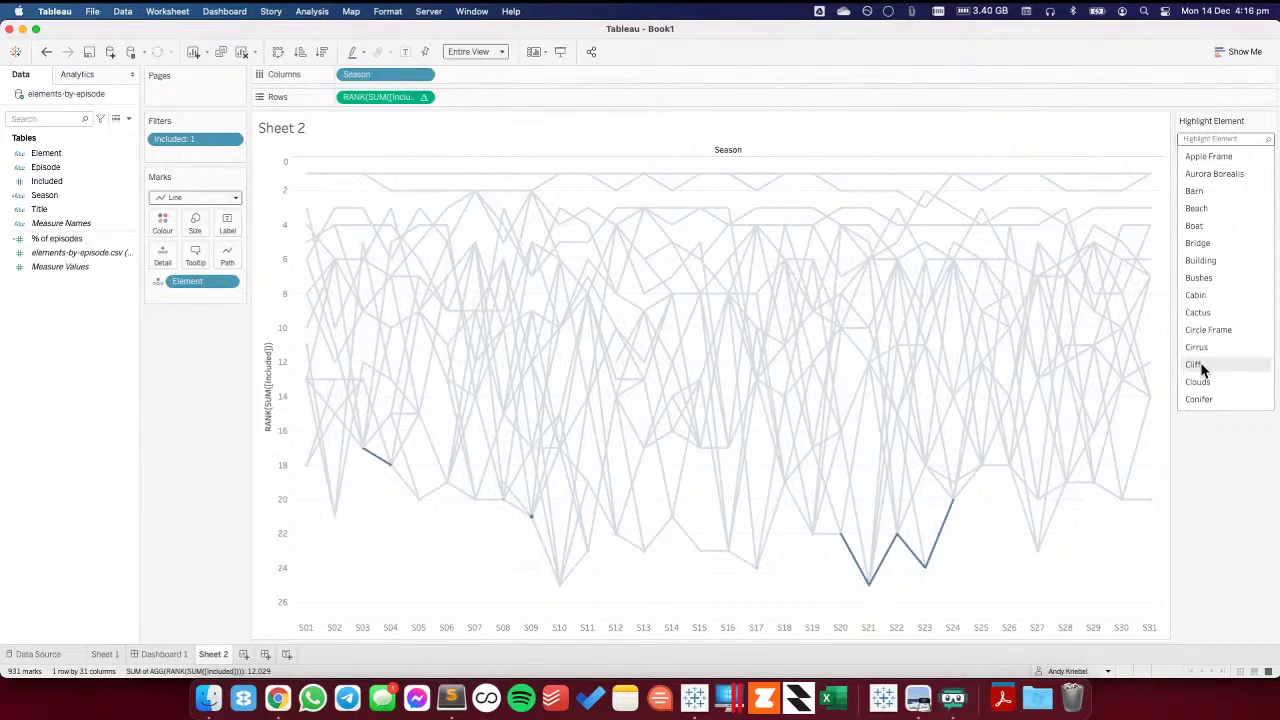
{"action": "scroll", "coordinate": [1205, 360], "scroll_direction": "down", "scroll_amount": 1}
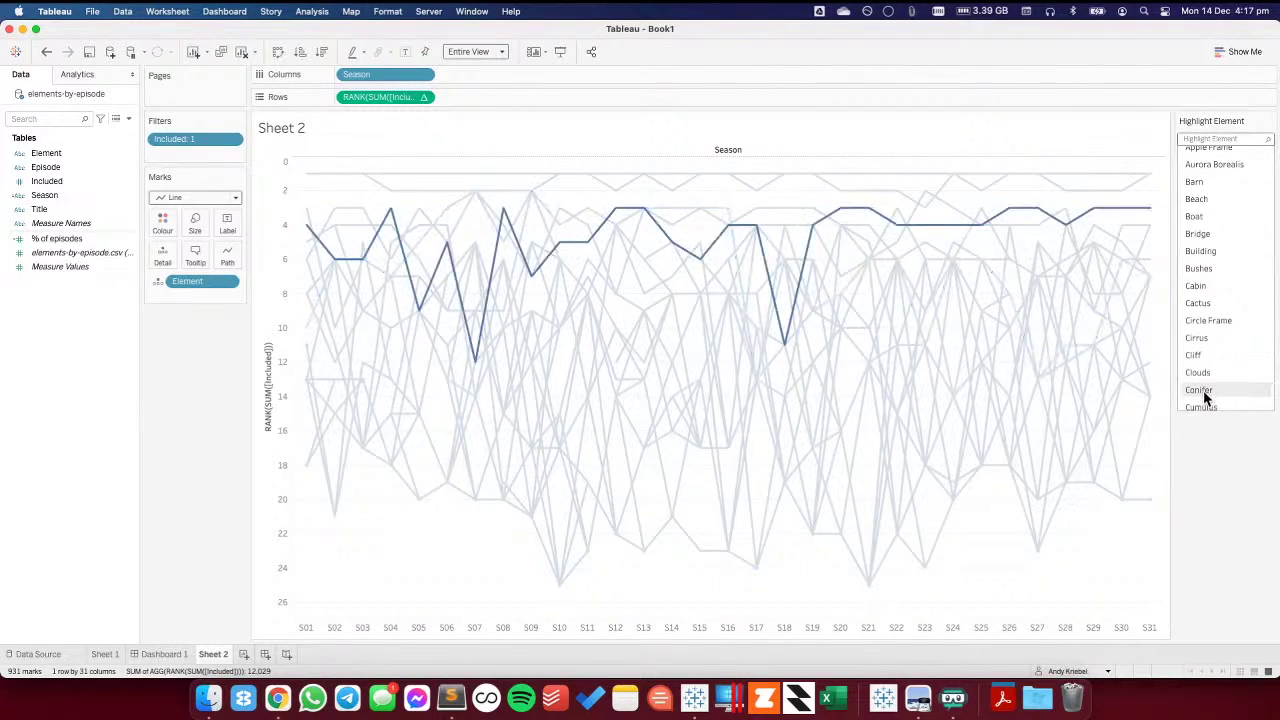
{"action": "scroll", "coordinate": [1219, 317], "scroll_direction": "down", "scroll_amount": 5}
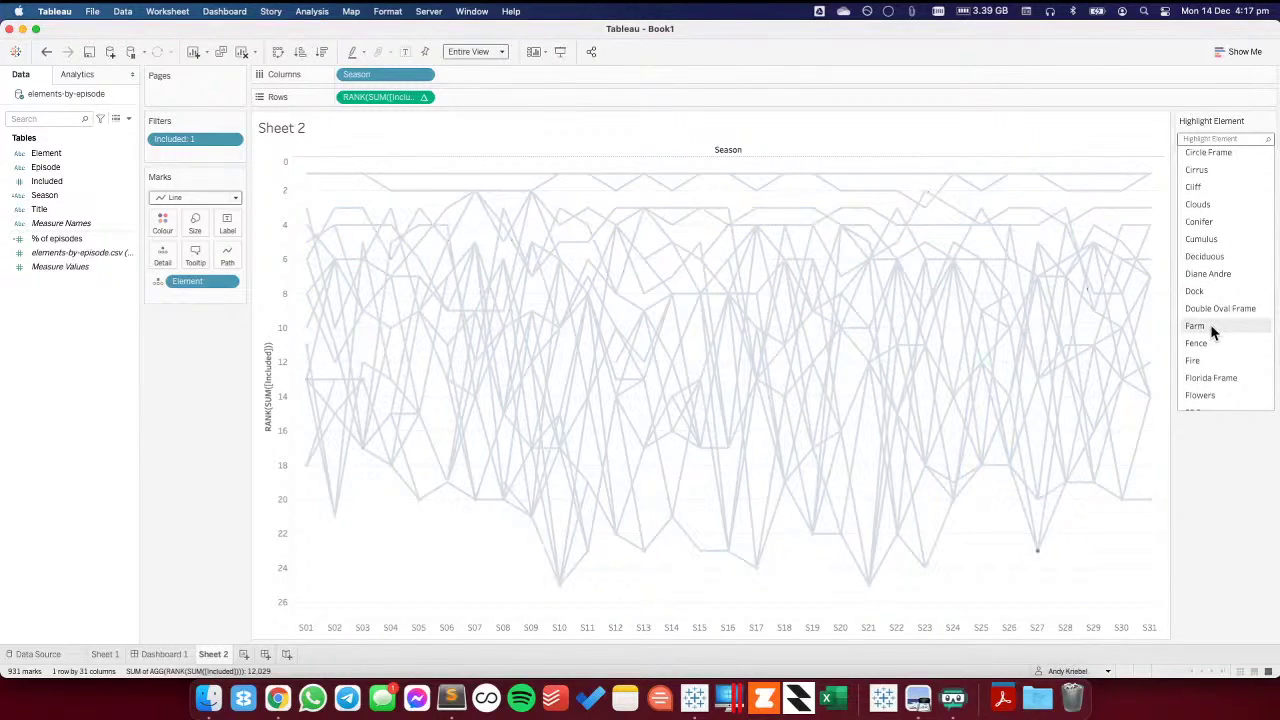
{"action": "scroll", "coordinate": [1212, 333], "scroll_direction": "down", "scroll_amount": 15}
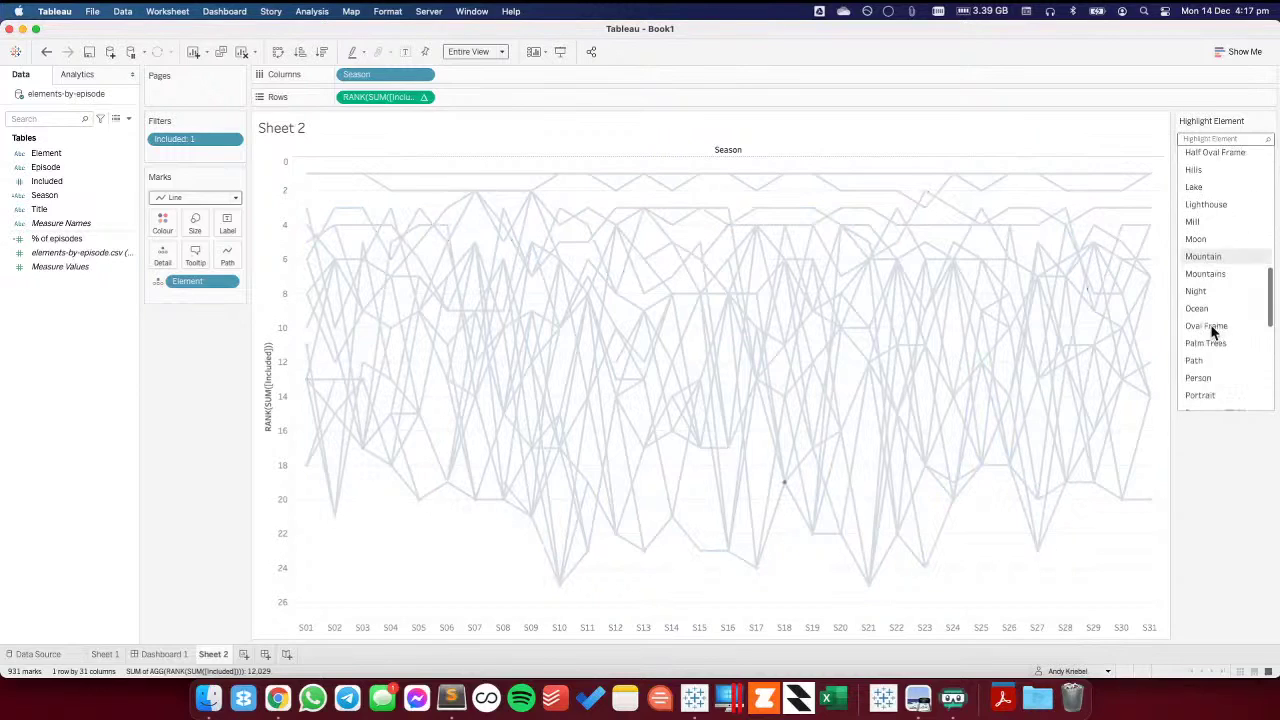
{"action": "scroll", "coordinate": [1212, 330], "scroll_direction": "up", "scroll_amount": 3}
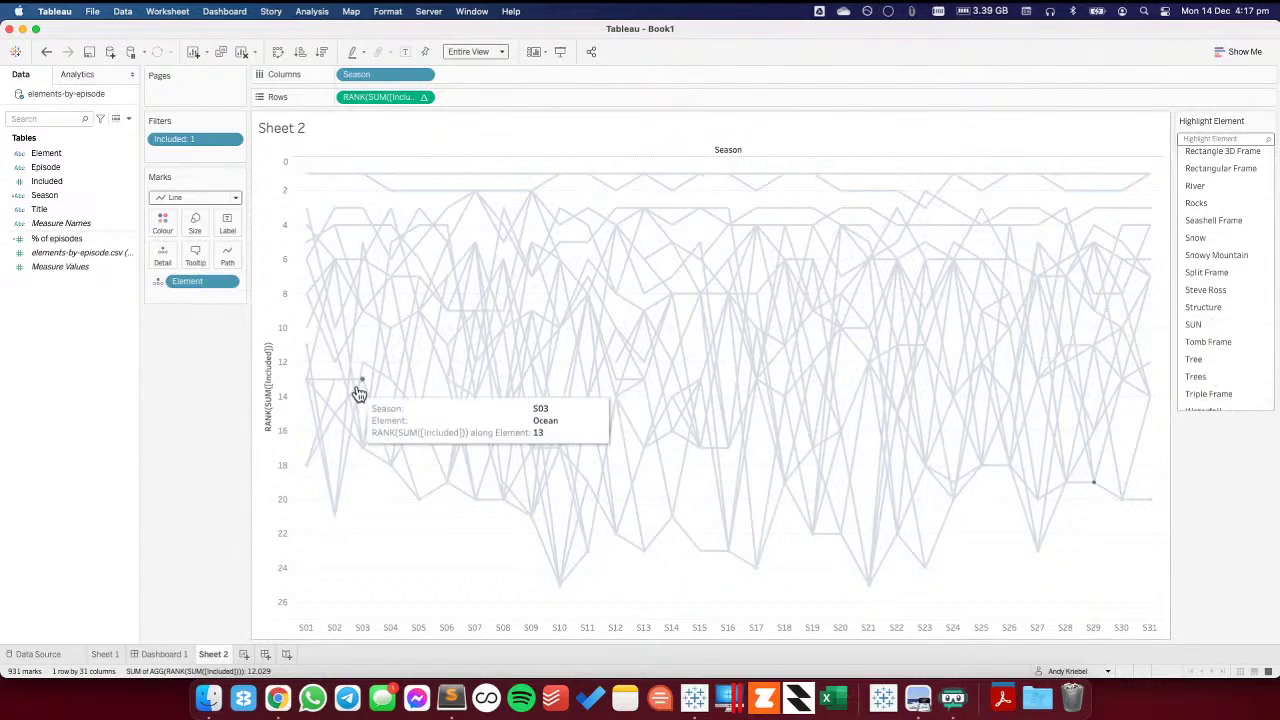
{"action": "left_click", "coordinate": [190, 385]}
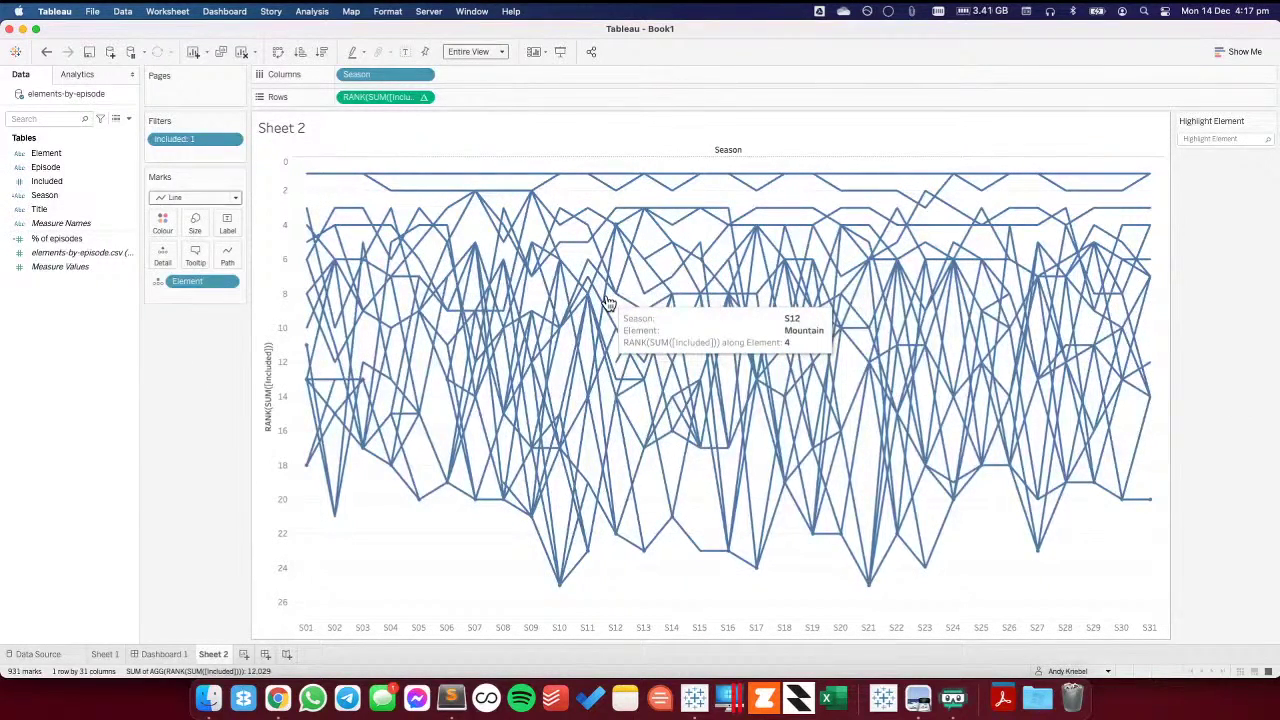
- Rename Sheet 2 as Rank and Sheet 1 as Frequency
{"action": "double_click", "coordinate": [221, 657]}
{"action": "type", "text": "Rank"}
{"action": "key", "text": "Return"}
{"action": "left_click", "coordinate": [115, 655]}
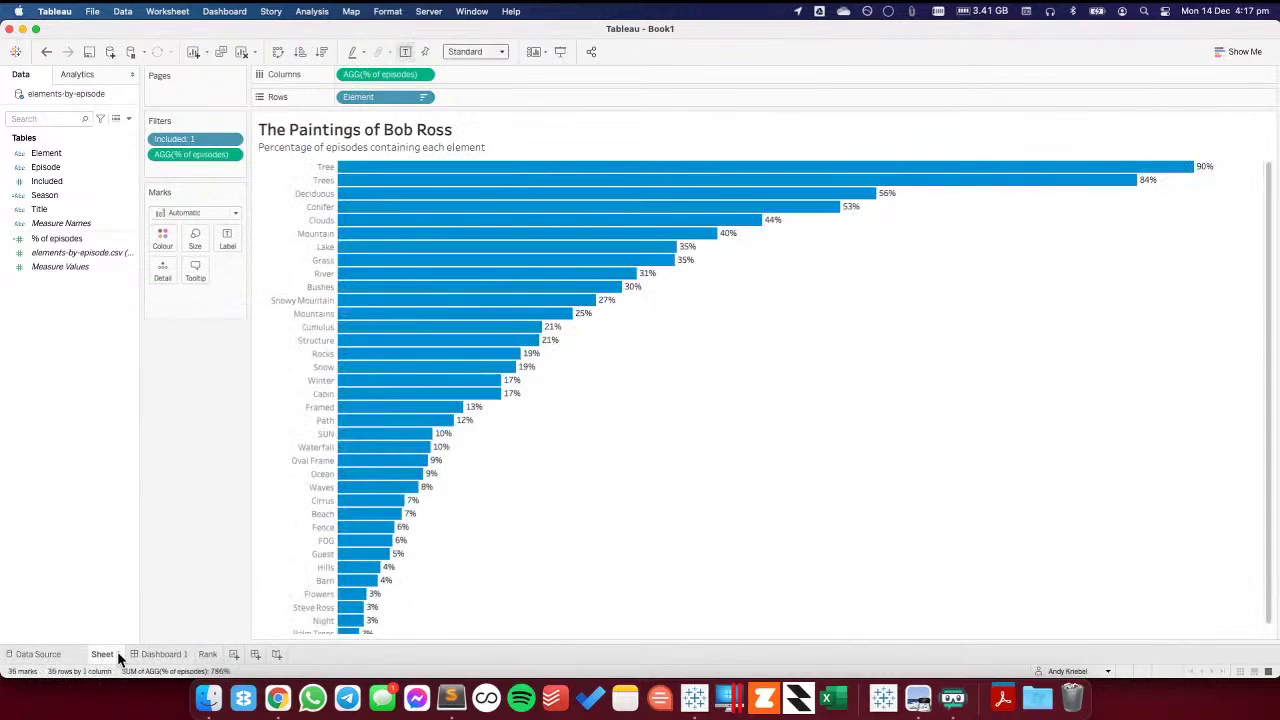
{"action": "type", "text": "Bar"}
{"action": "type", "text": "Frequency"}
{"action": "key", "text": "Return"}
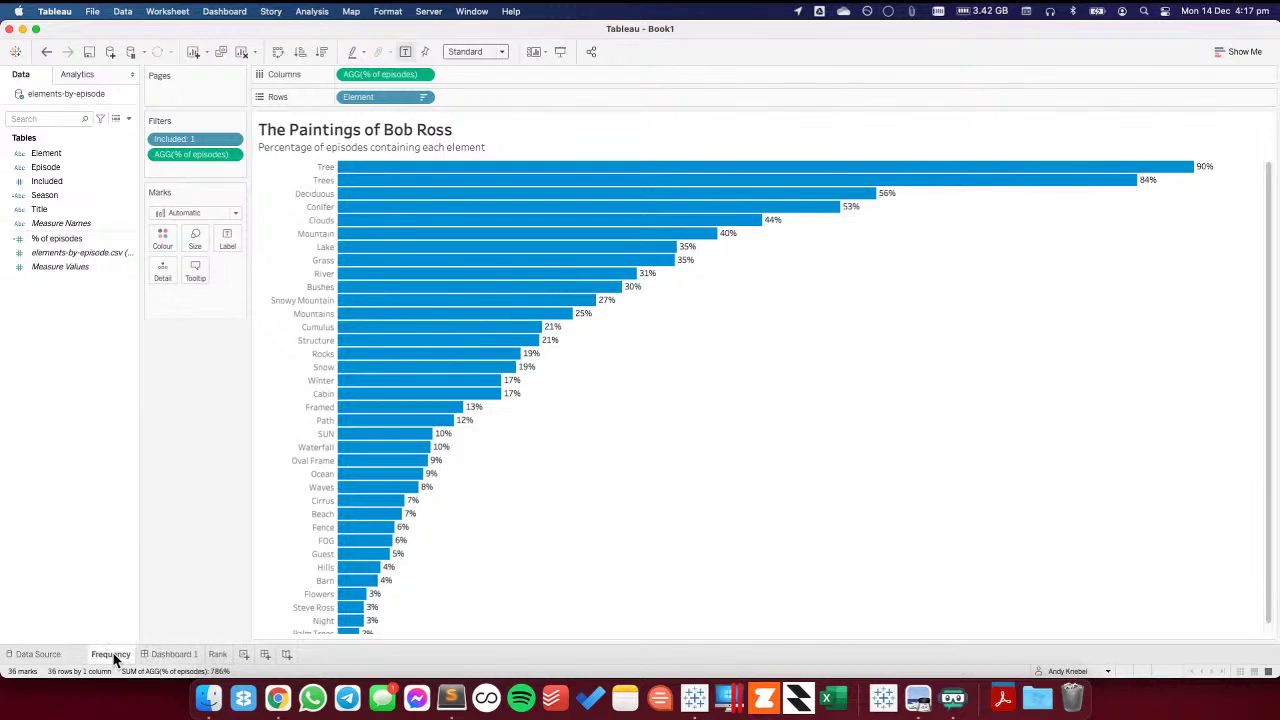
- Move the Frequency sheet between Dashboard 1 and Rank, and reopen the Rank sheet
{"action": "left_click", "coordinate": [174, 655]}
{"action": "left_click_drag", "start_coordinate": [110, 655], "coordinate": [200, 655]}
{"action": "left_click", "coordinate": [218, 655]}
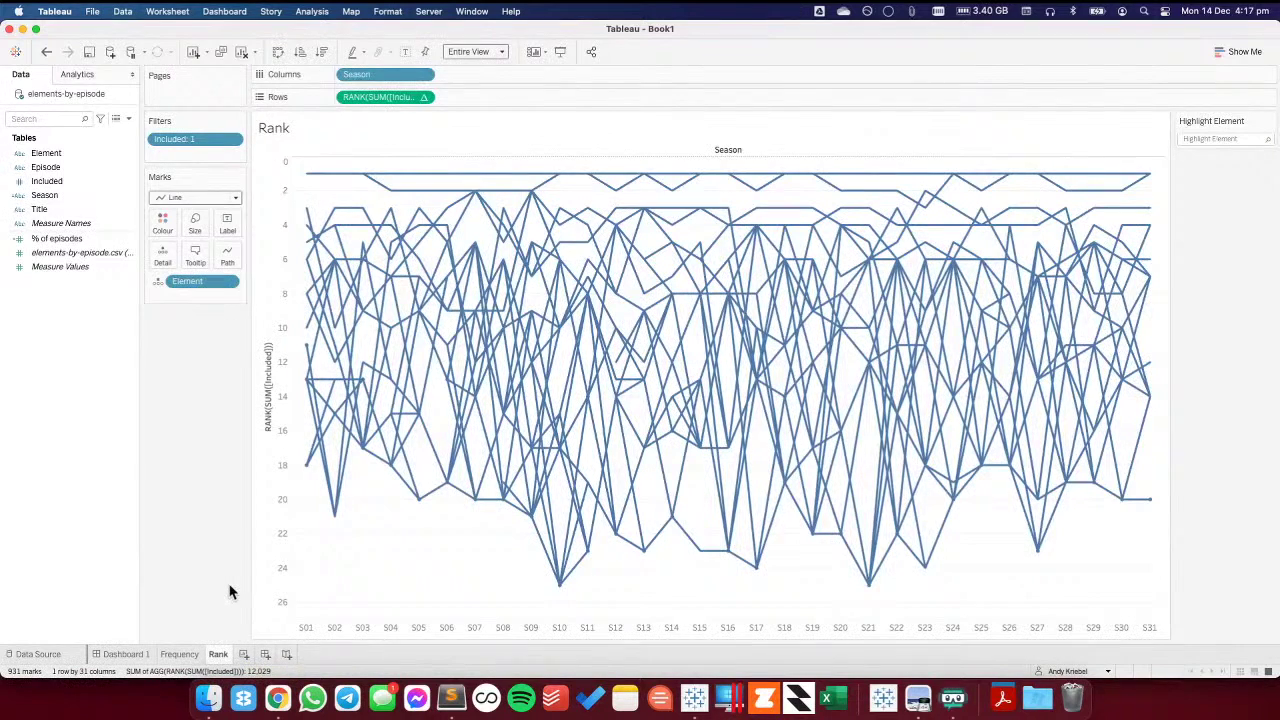
- Switch to Chrome to review the article text below the bar chart, and return to Tableau's Frequency and Rank sheets
{"action": "left_click", "coordinate": [277, 698]}
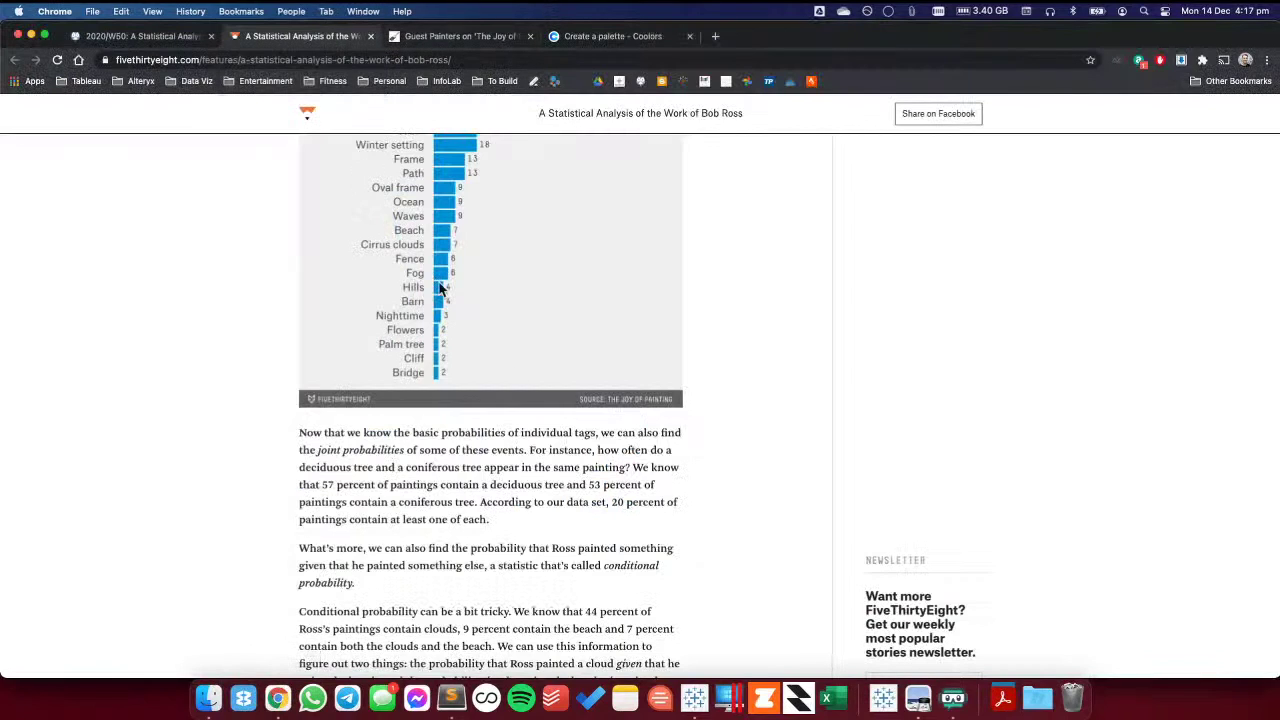
{"action": "scroll", "coordinate": [586, 428], "scroll_direction": "down", "scroll_amount": 3}
{"action": "scroll", "coordinate": [586, 428], "scroll_direction": "down", "scroll_amount": 1}
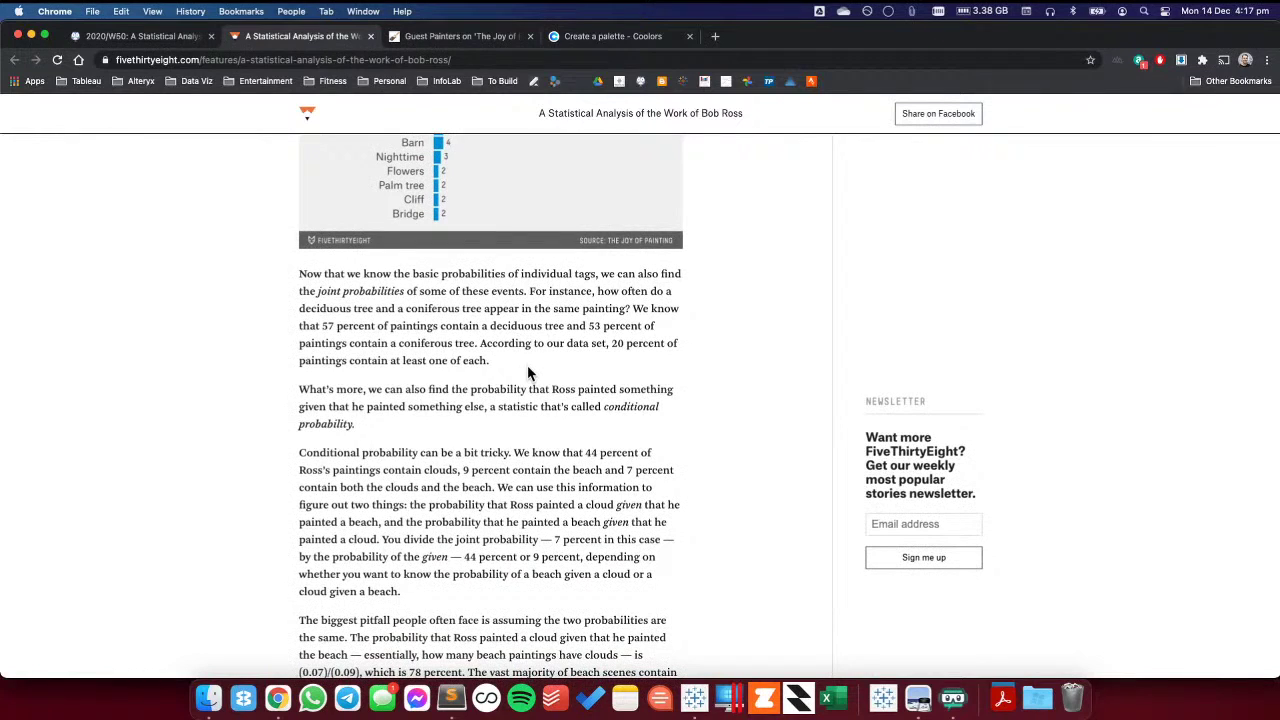
{"action": "key", "text": "super+Tab"}
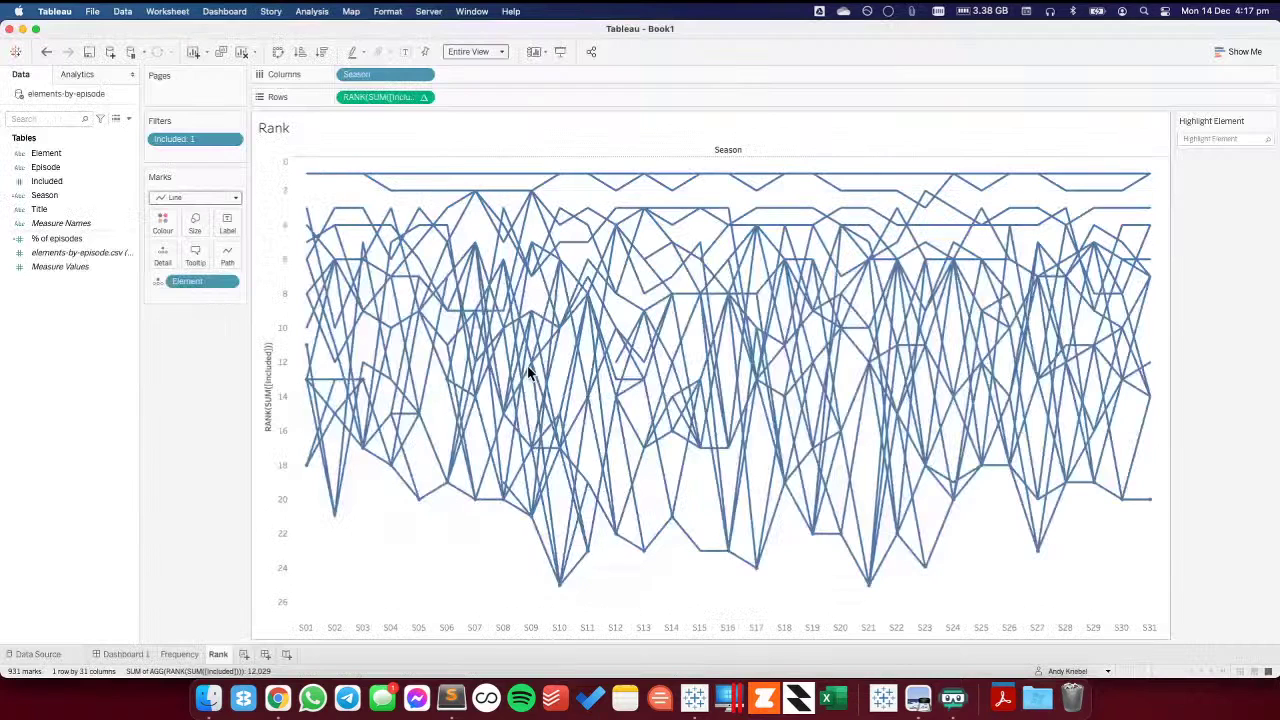
{"action": "left_click", "coordinate": [191, 656]}
{"action": "left_click", "coordinate": [218, 655]}
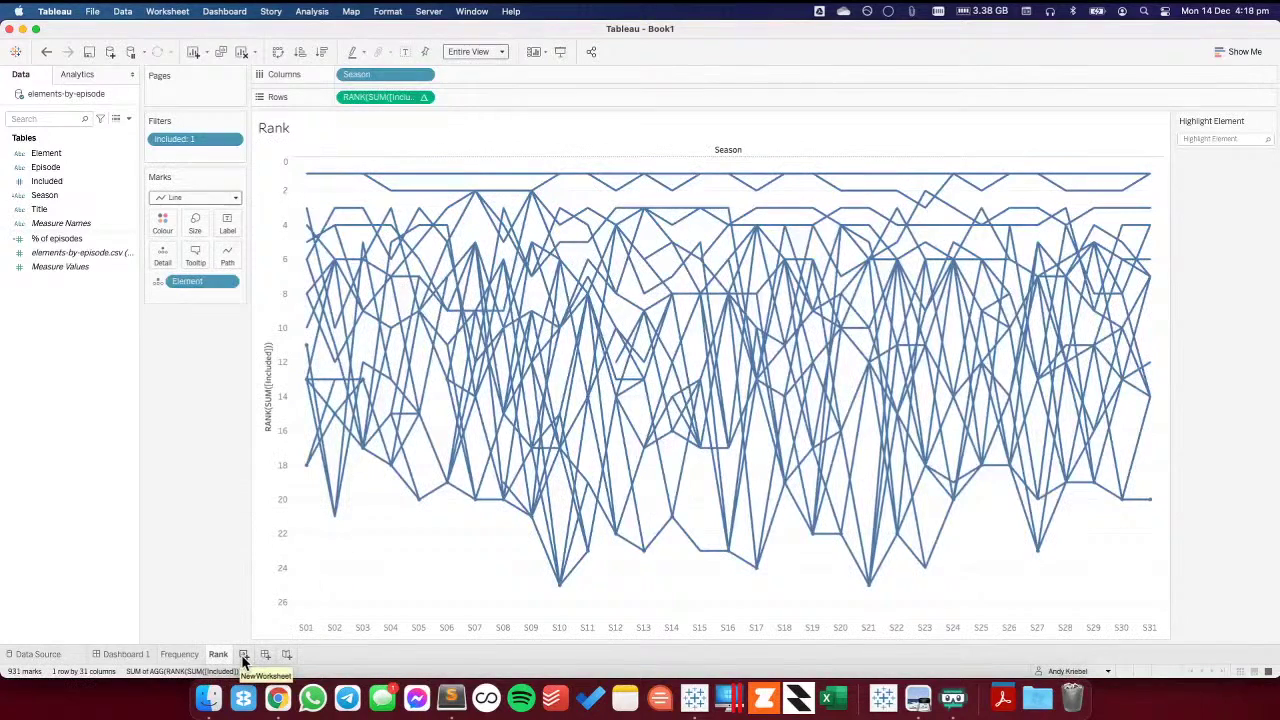
- Add a new worksheet and list the Episode field on its rows
{"action": "left_click", "coordinate": [242, 654]}
{"action": "left_click", "coordinate": [53, 170]}
{"action": "left_click_drag", "start_coordinate": [53, 172], "coordinate": [290, 236]}
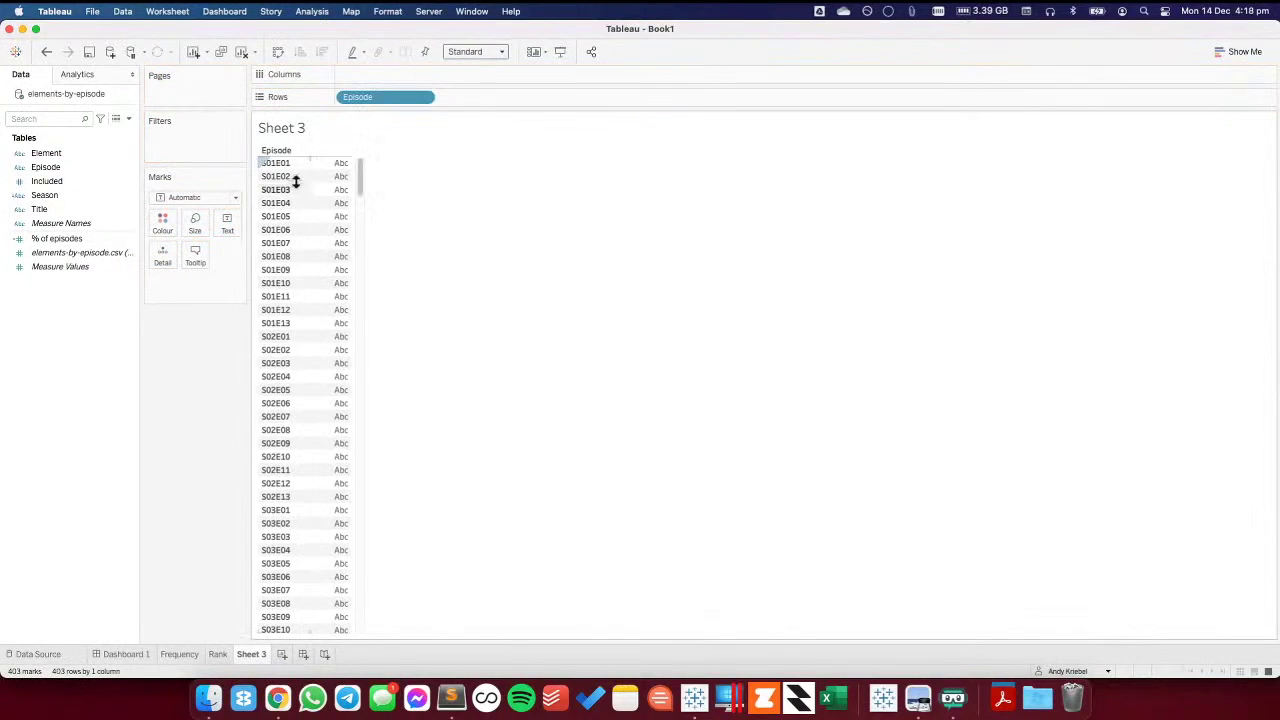
- Try to create a calculated field named Episode with the formula RIGHT([Episode],3)
{"action": "right_click", "coordinate": [63, 342]}
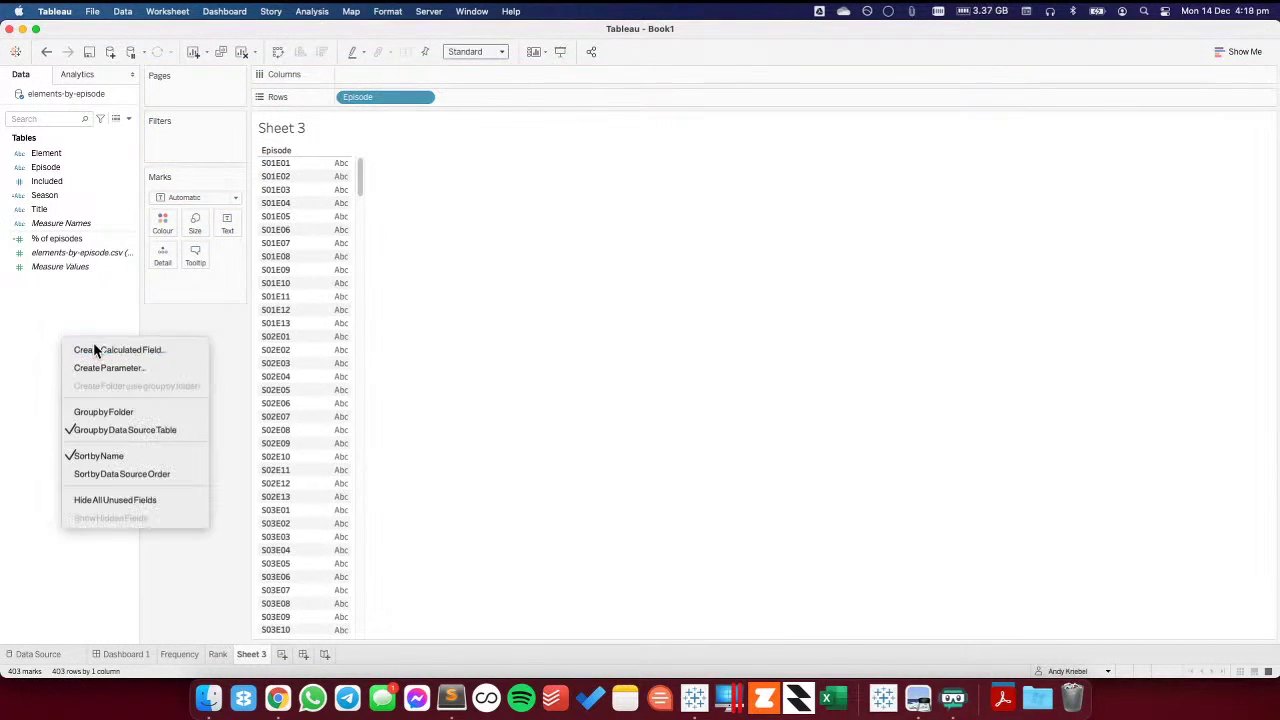
{"action": "left_click", "coordinate": [95, 350]}
{"action": "type", "text": "Episode"}
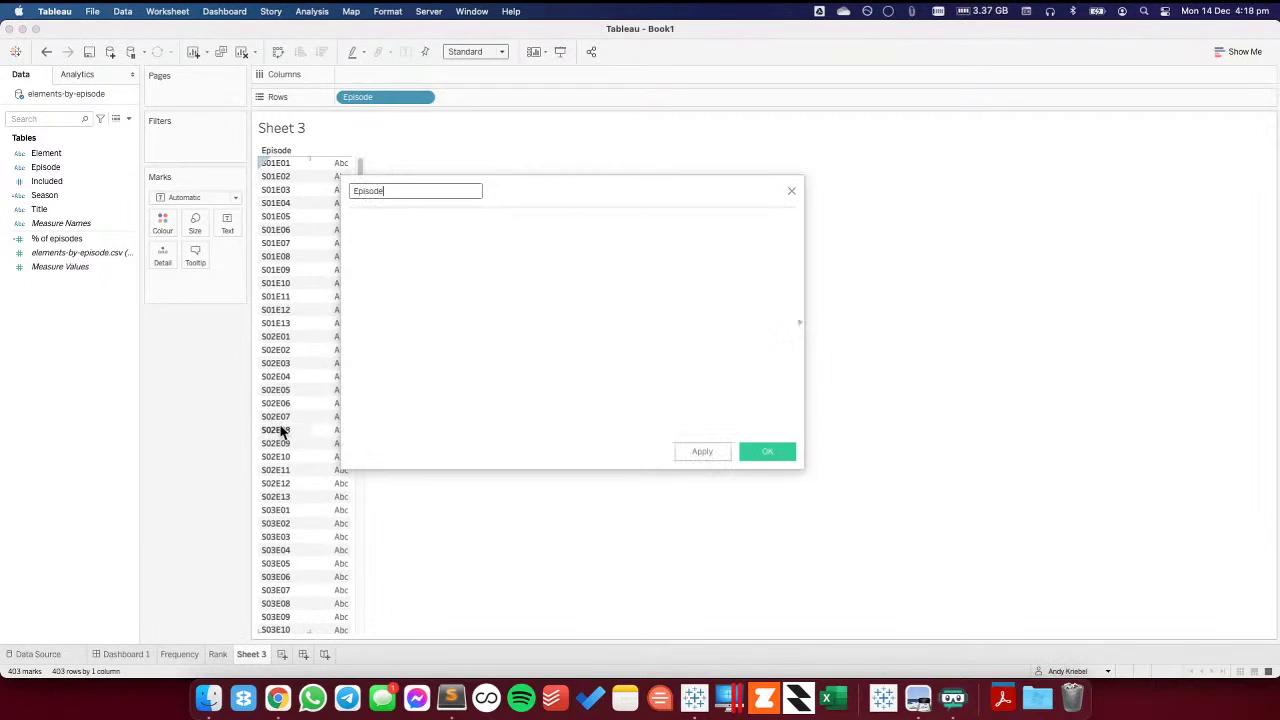
{"action": "key", "text": "Tab"}
{"action": "type", "text": "right"}
{"action": "key", "text": "Return"}
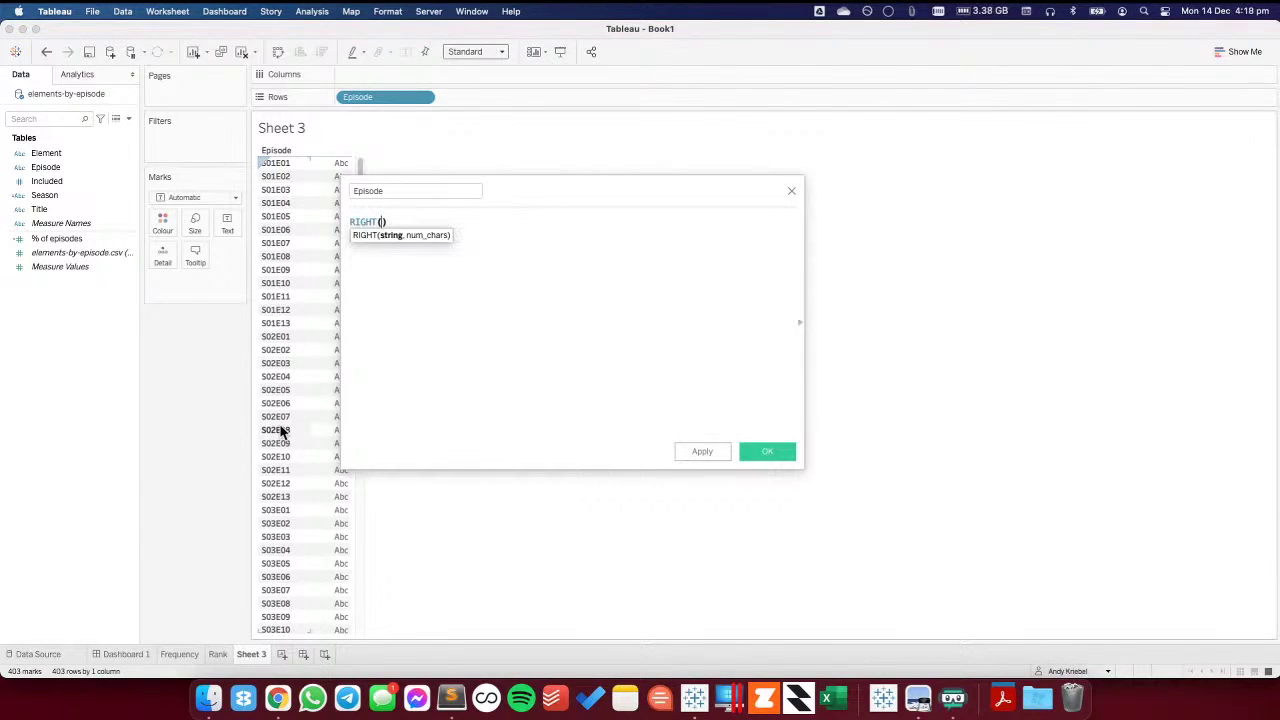
{"action": "type", "text": "epi"}
{"action": "key", "text": "Return"}
{"action": "type", "text": ",3"}
{"action": "left_click", "coordinate": [767, 455]}
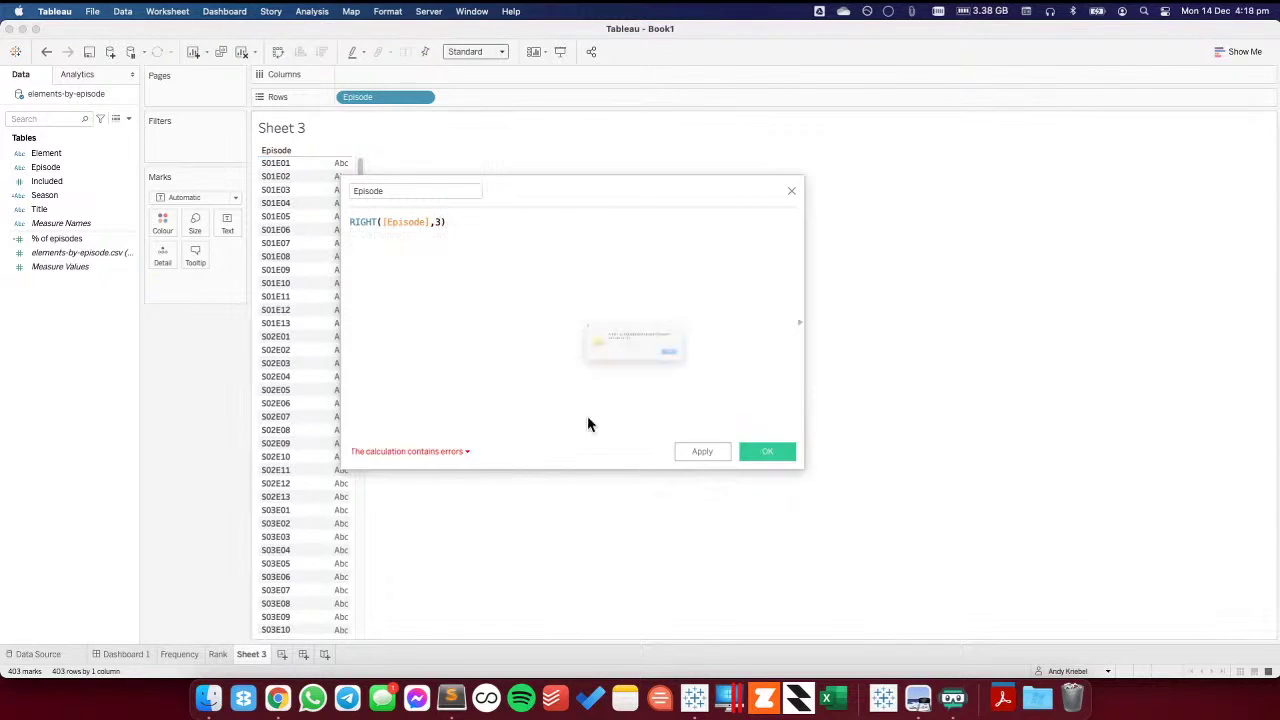
{"action": "left_click", "coordinate": [738, 376]}
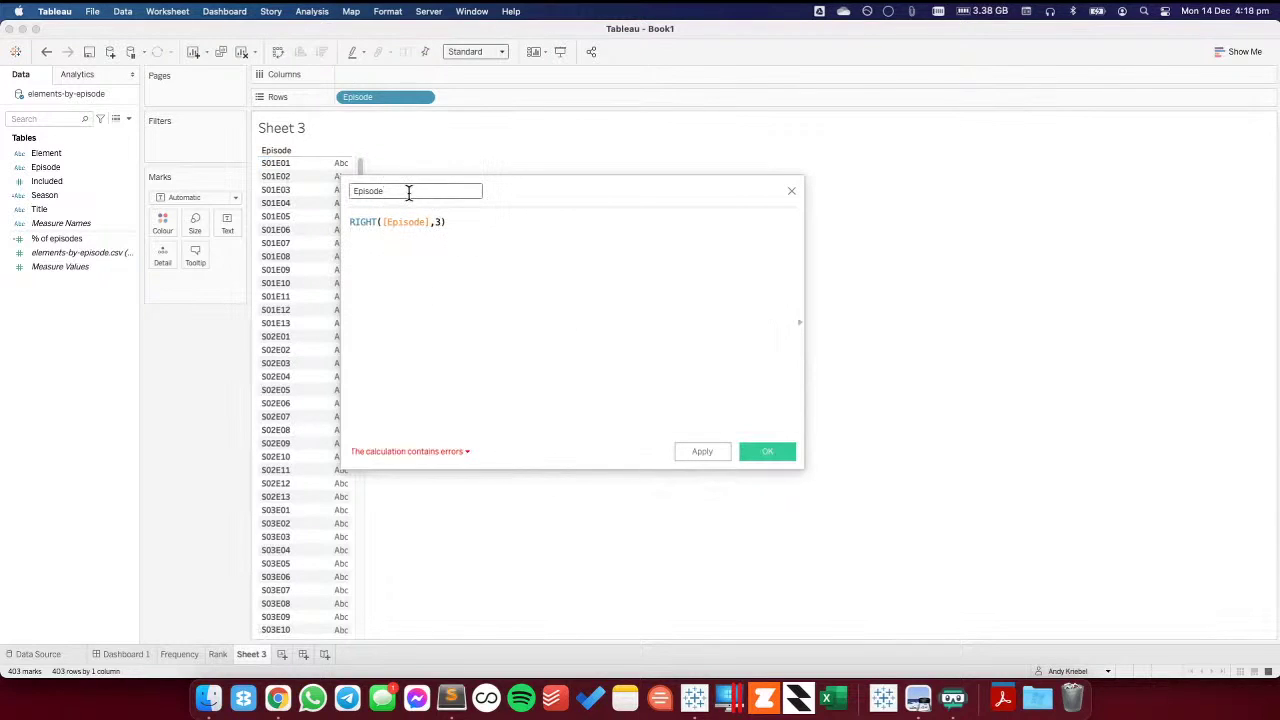
- Change the calculated field's name to EPISODE and save it
{"action": "left_click", "coordinate": [350, 191]}
{"action": "type", "text": "EPISODE"}
{"action": "left_click", "coordinate": [765, 451]}
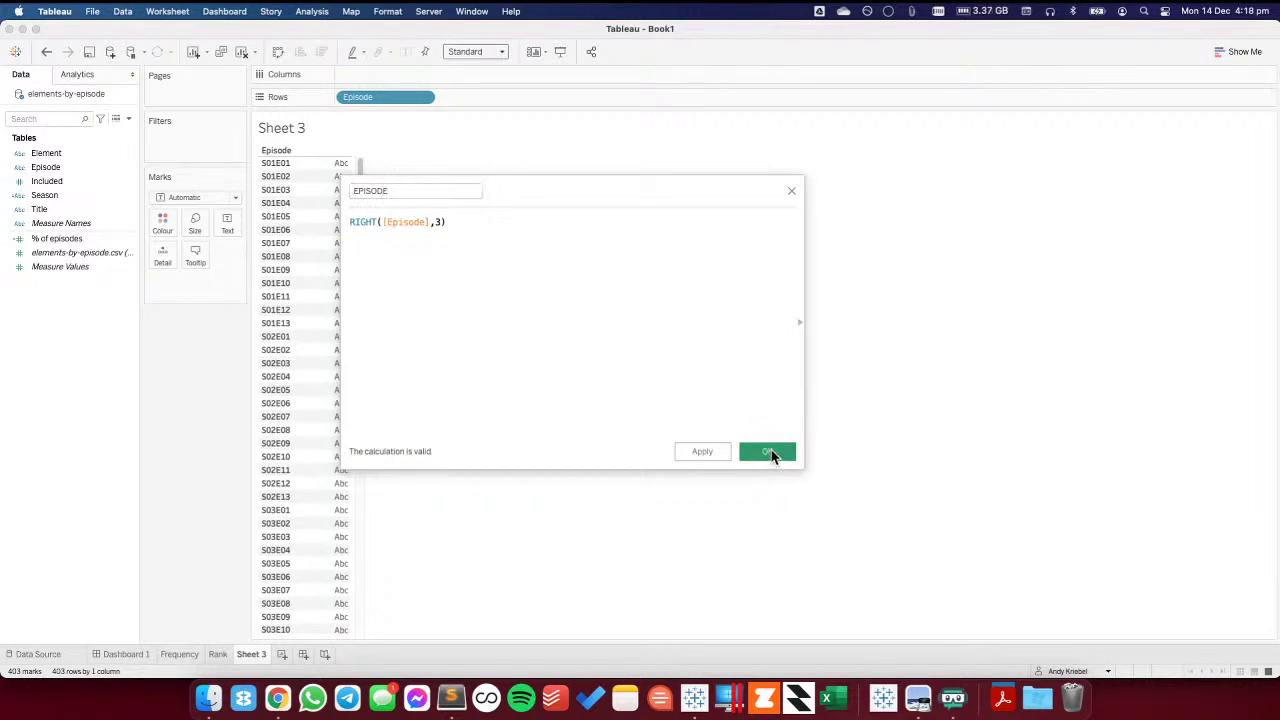
- Replace Episode on Sheet 3's rows with the calculated EPISODE field and lay out Season across the columns
{"action": "left_click_drag", "start_coordinate": [67, 187], "coordinate": [380, 100]}
{"action": "left_click", "coordinate": [51, 208]}
{"action": "left_click_drag", "start_coordinate": [51, 208], "coordinate": [390, 75]}
{"action": "left_click", "coordinate": [45, 196]}
{"action": "left_click", "coordinate": [47, 168]}
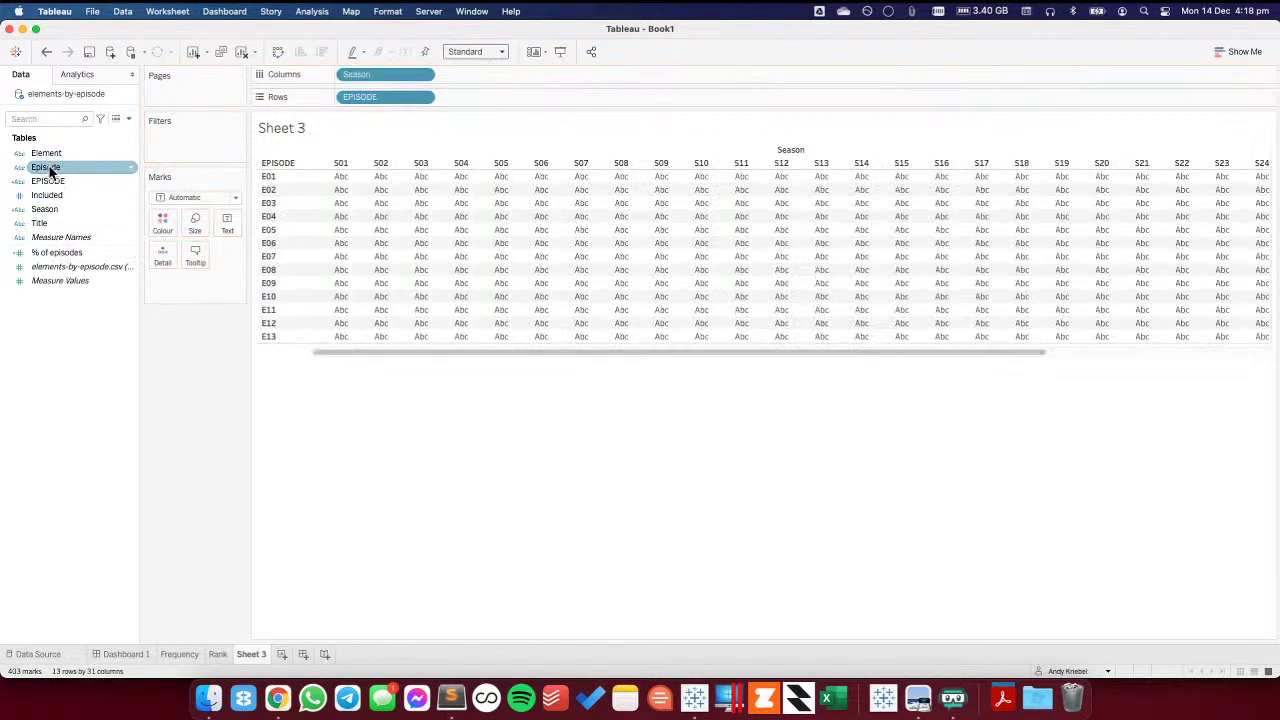
- Add the Included field to Sheet 3's marks, aggregated as SUM(Included)
{"action": "left_click", "coordinate": [47, 196]}
{"action": "left_click_drag", "start_coordinate": [46, 196], "coordinate": [196, 242]}
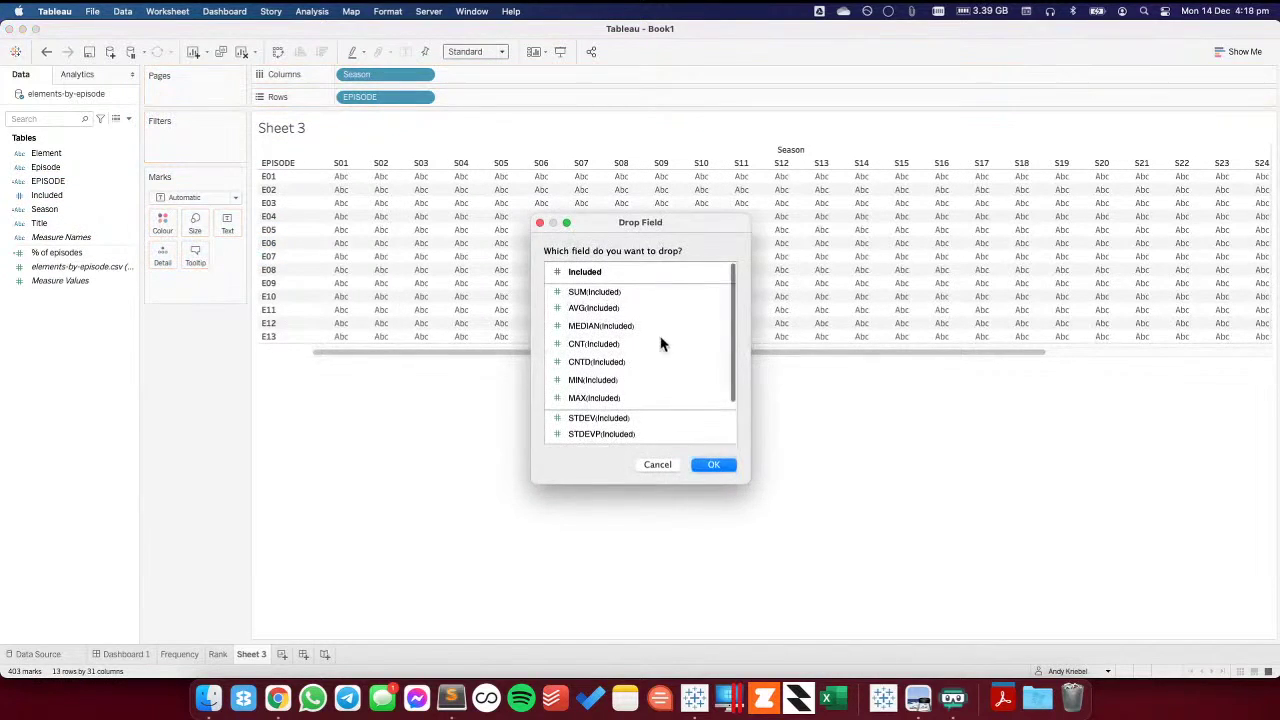
{"action": "left_click", "coordinate": [603, 292]}
{"action": "left_click", "coordinate": [713, 464]}
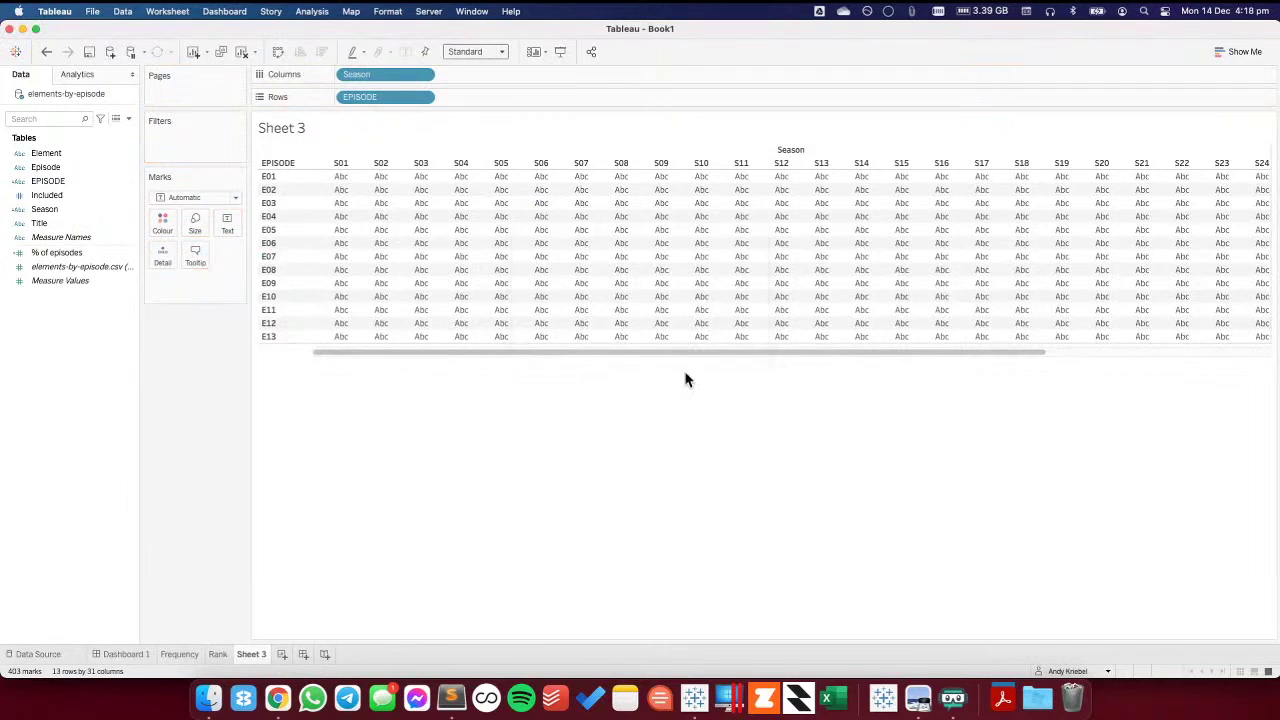
- Fit Sheet 3's season-by-episode heatmap to the full width of the view
{"action": "left_click_drag", "start_coordinate": [665, 351], "coordinate": [493, 350]}
{"action": "left_click", "coordinate": [488, 51]}
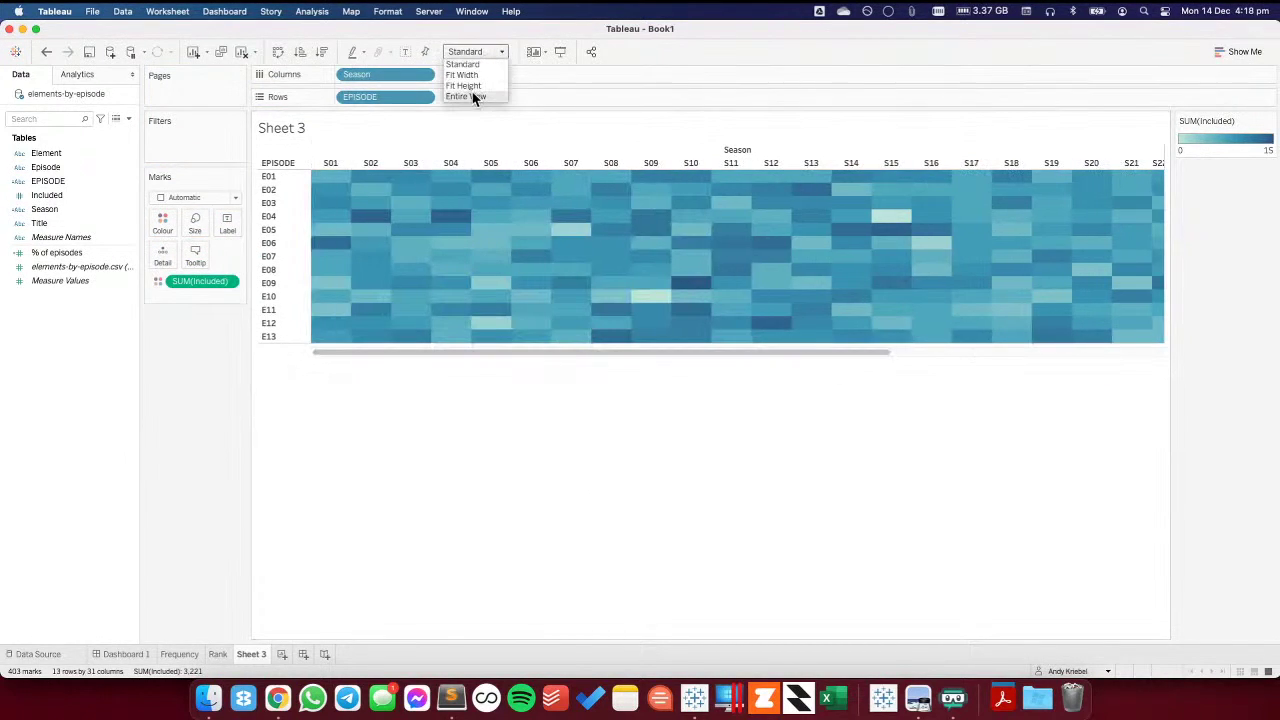
{"action": "left_click", "coordinate": [462, 75]}
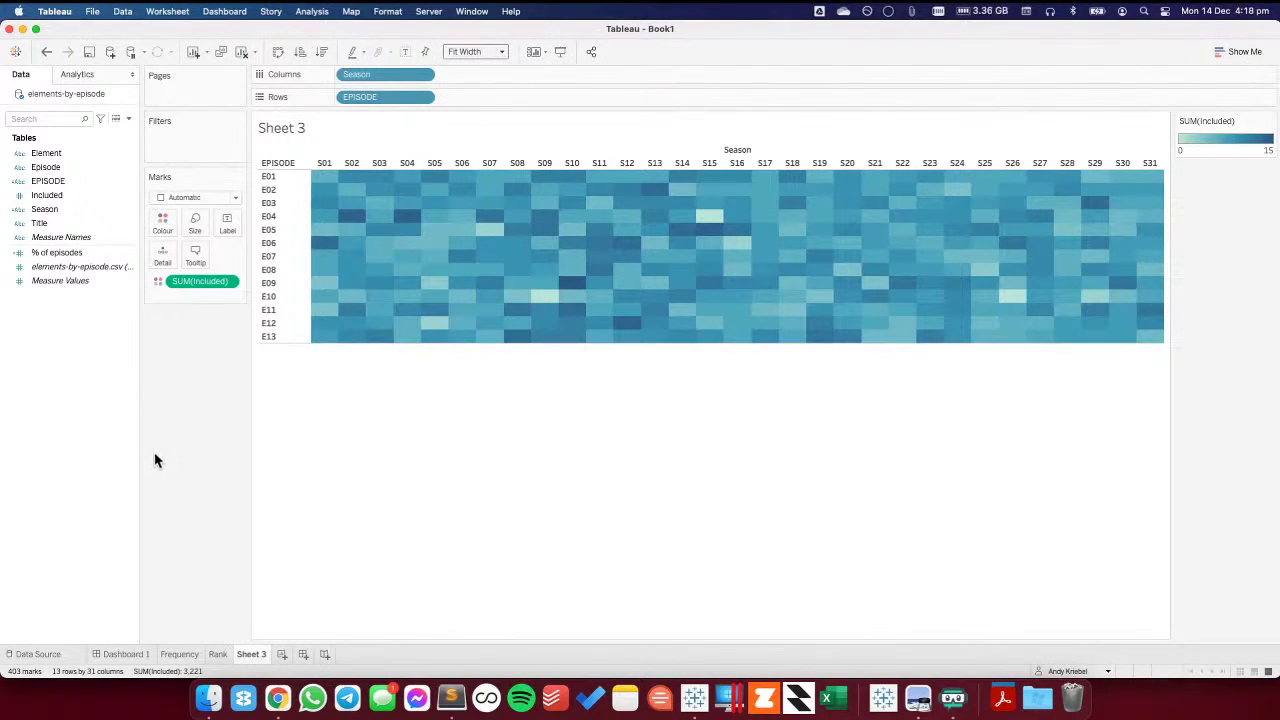
{"action": "mouse_move", "coordinate": [712, 233]}
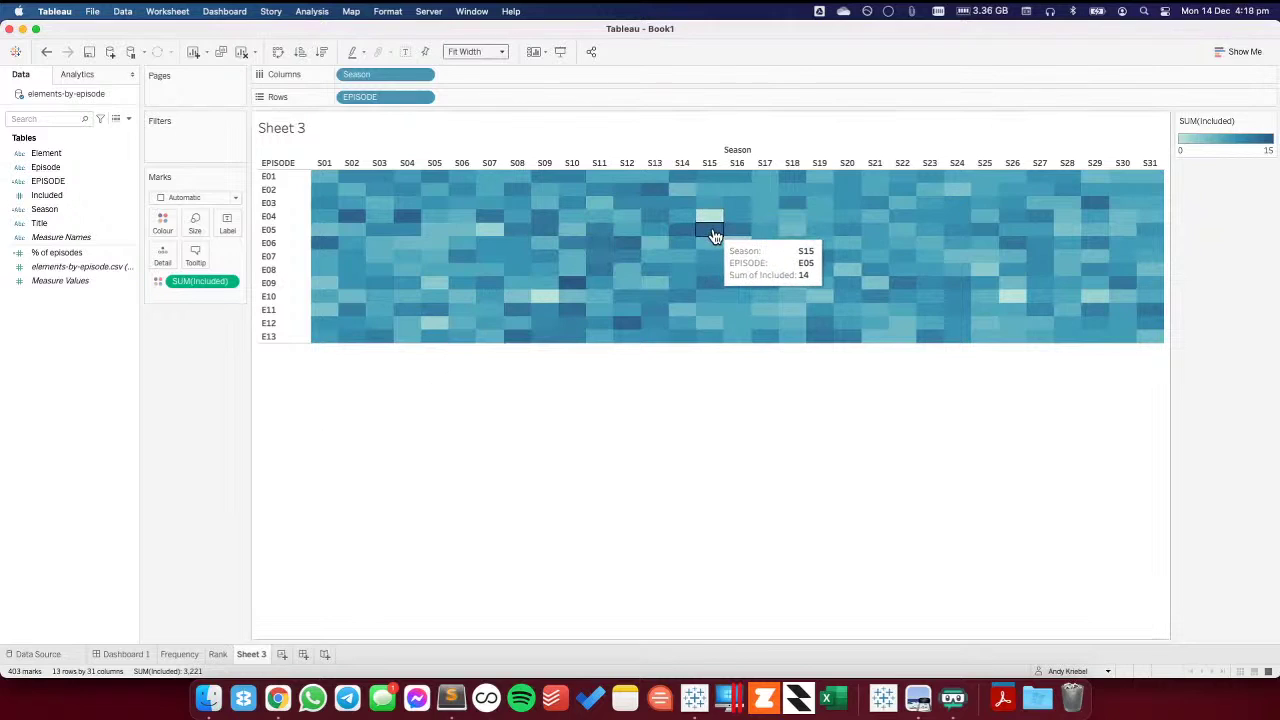
- Filter Sheet 3 to rows where Included equals 1
{"action": "left_click_drag", "start_coordinate": [73, 196], "coordinate": [195, 140]}
{"action": "left_click", "coordinate": [517, 232]}
{"action": "left_click", "coordinate": [766, 557]}
- Remove the Included filter to inspect the S15 E04 cell, and undo the removal
{"action": "mouse_move", "coordinate": [711, 233]}
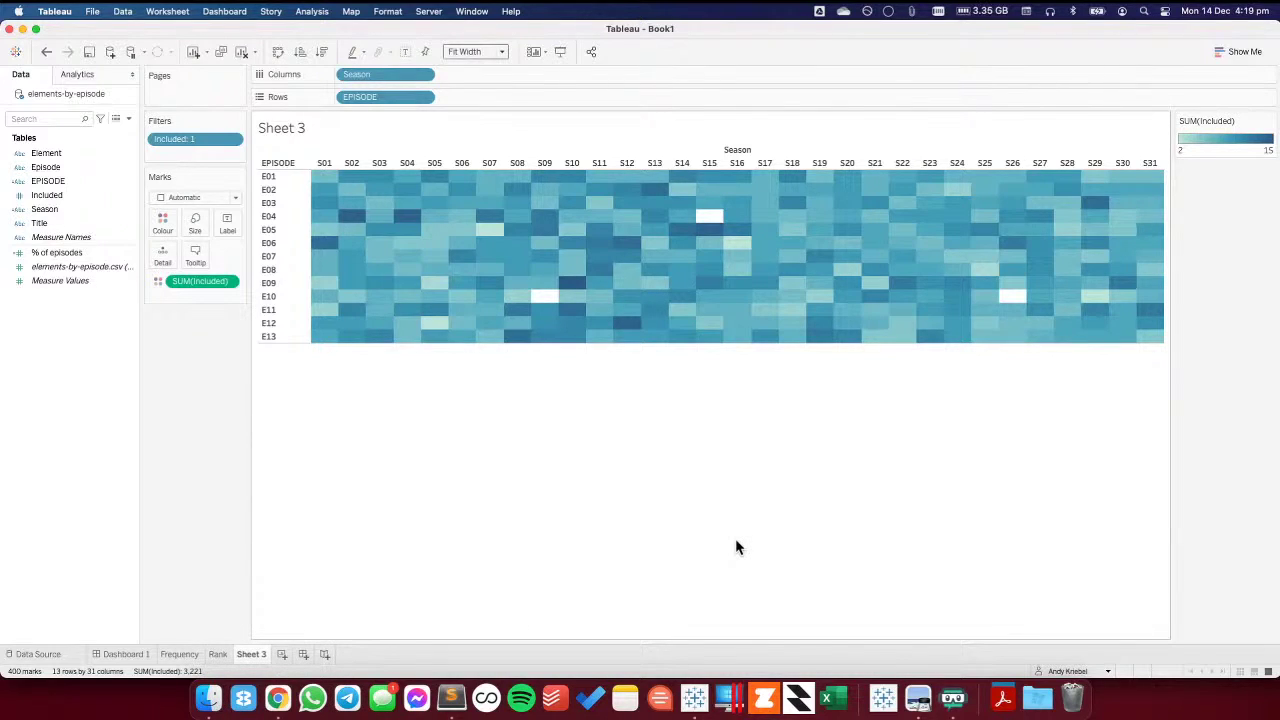
{"action": "left_click_drag", "start_coordinate": [192, 138], "coordinate": [60, 400]}
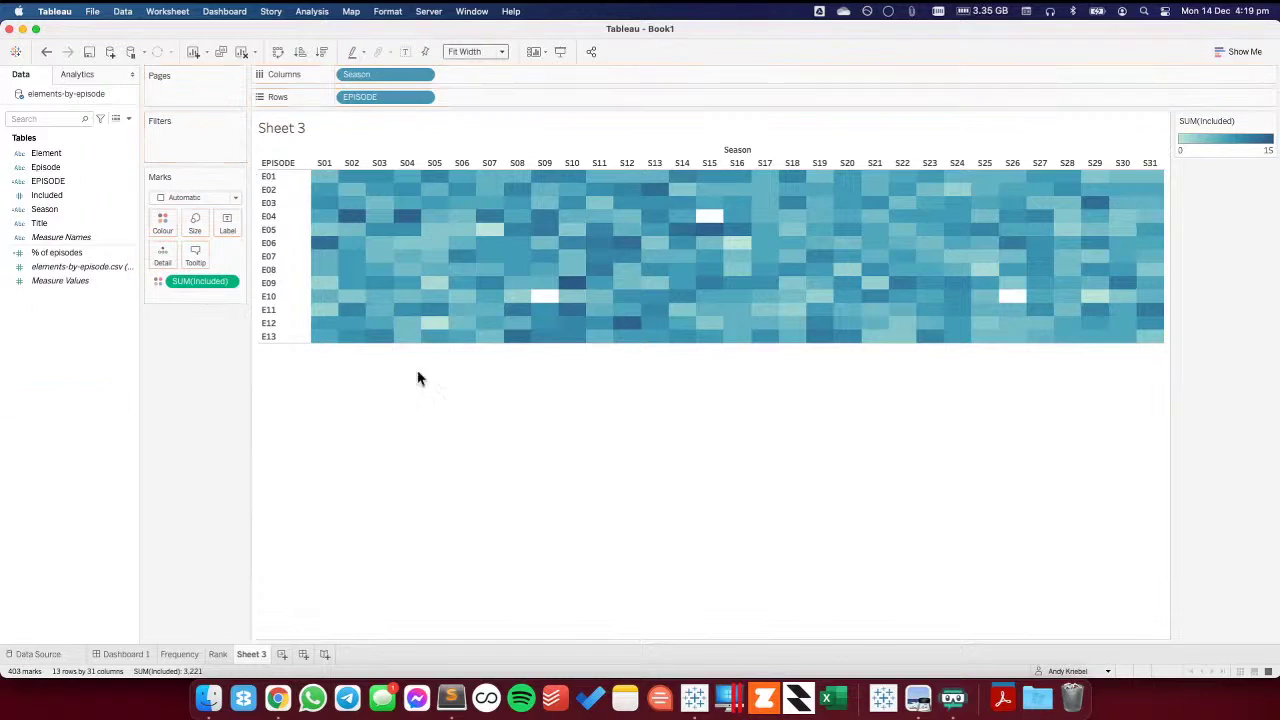
{"action": "mouse_move", "coordinate": [708, 222]}
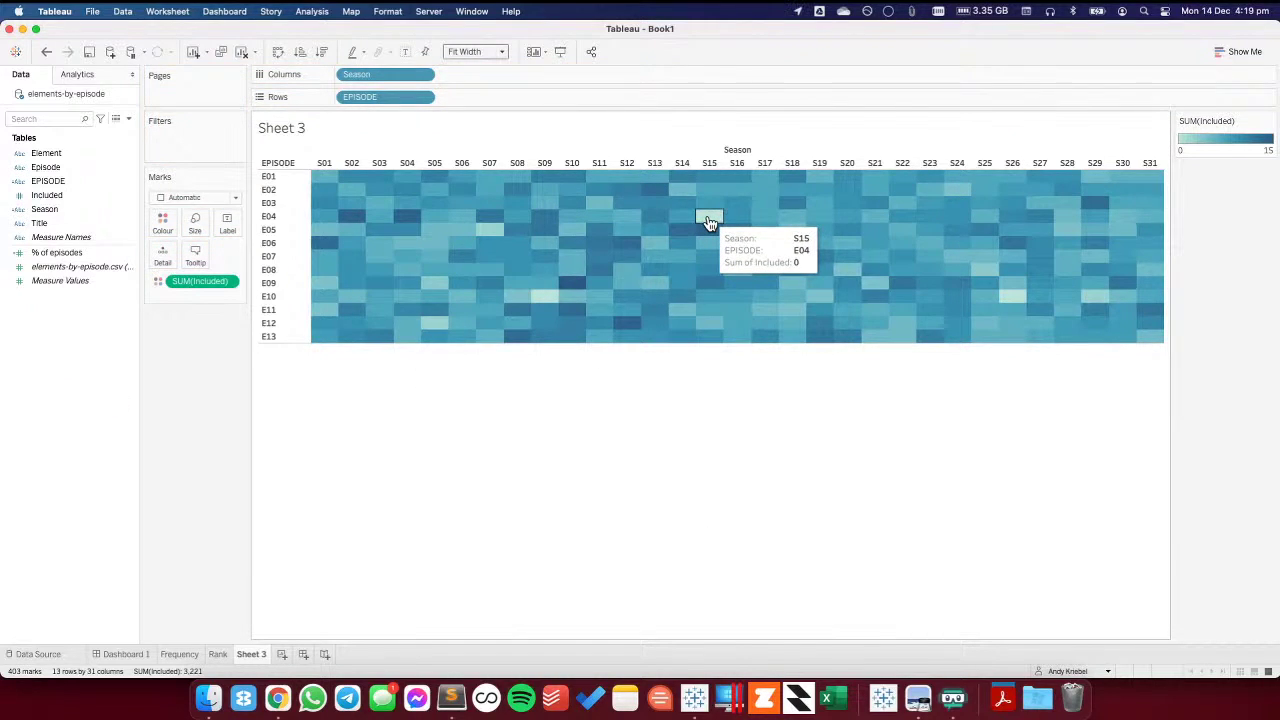
{"action": "left_click", "coordinate": [46, 51]}
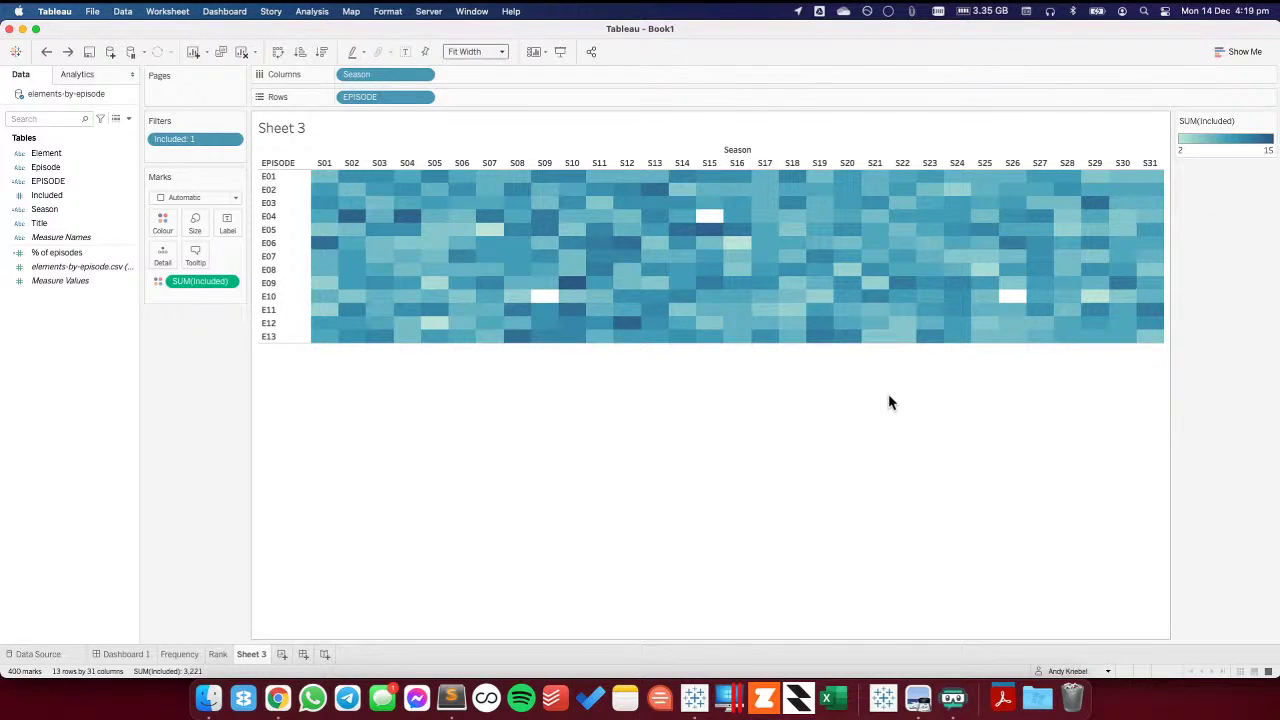
- Open the colour settings for SUM(Included) and apply the Browns Sequential palette
{"action": "left_click", "coordinate": [171, 228]}
{"action": "left_click", "coordinate": [207, 268]}
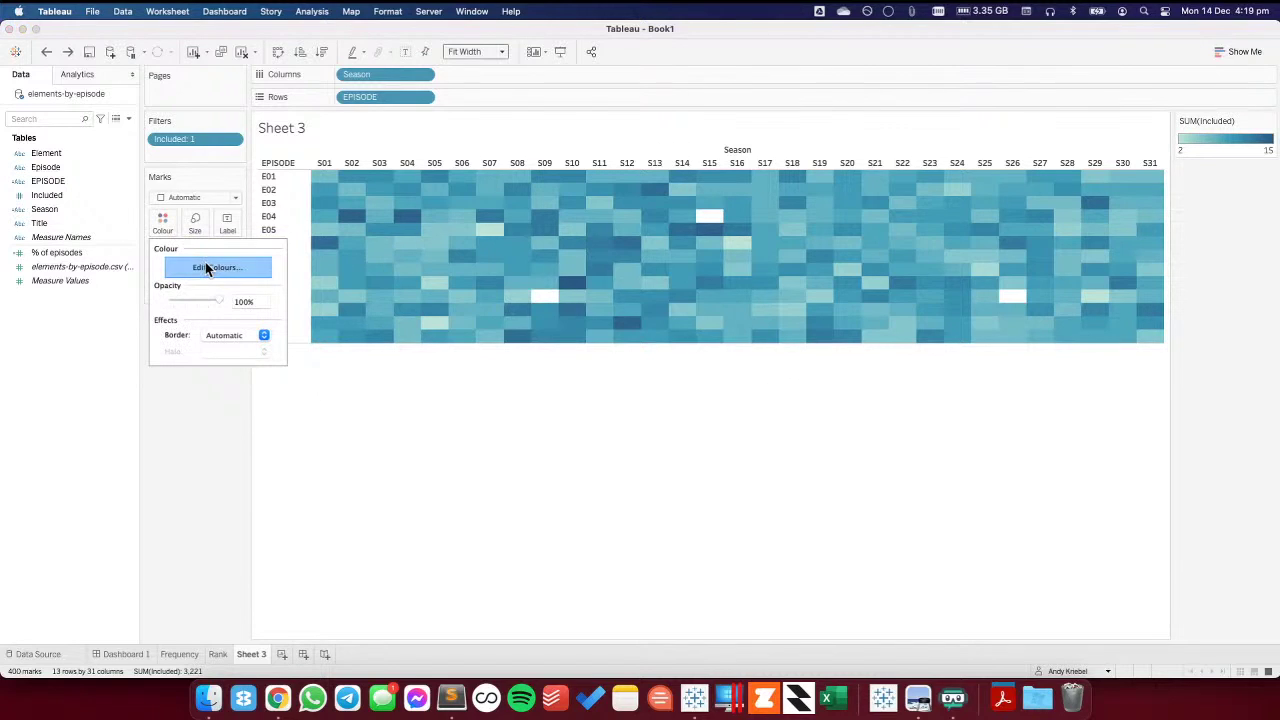
{"action": "left_click", "coordinate": [595, 280]}
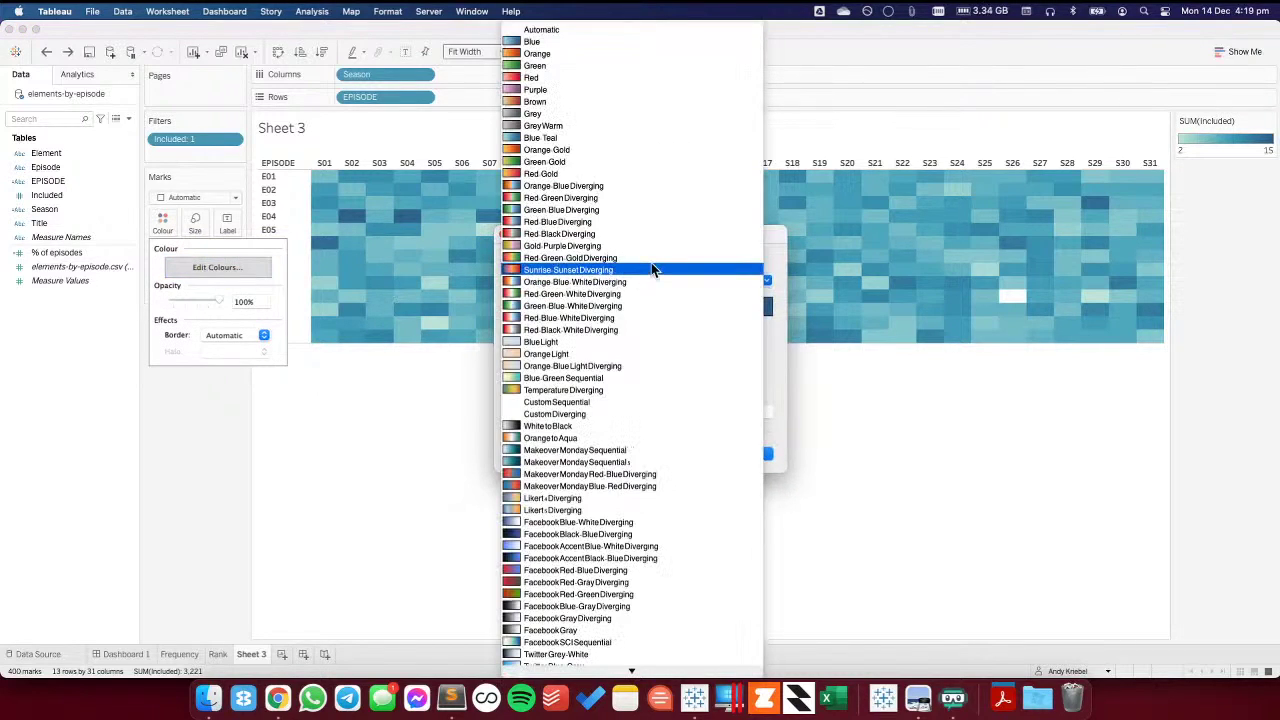
{"action": "scroll", "coordinate": [647, 270], "scroll_direction": "down", "scroll_amount": 10}
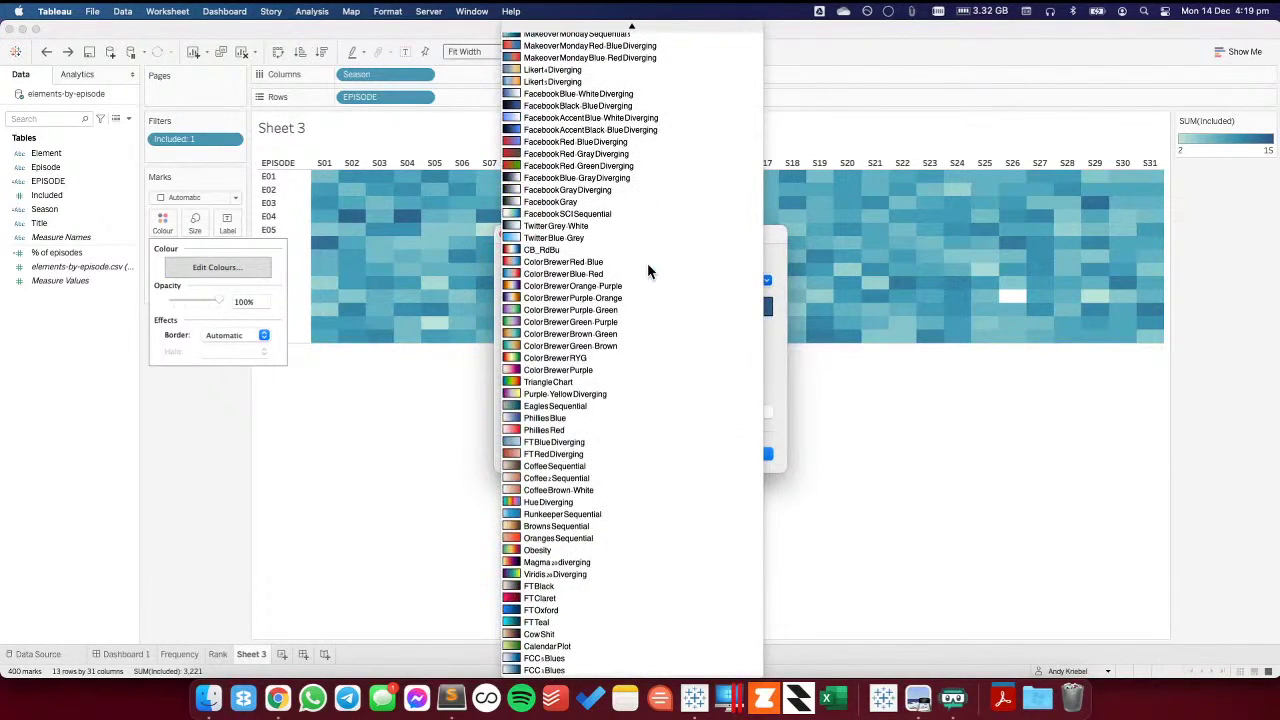
{"action": "left_click", "coordinate": [552, 526]}
{"action": "left_click", "coordinate": [588, 454]}
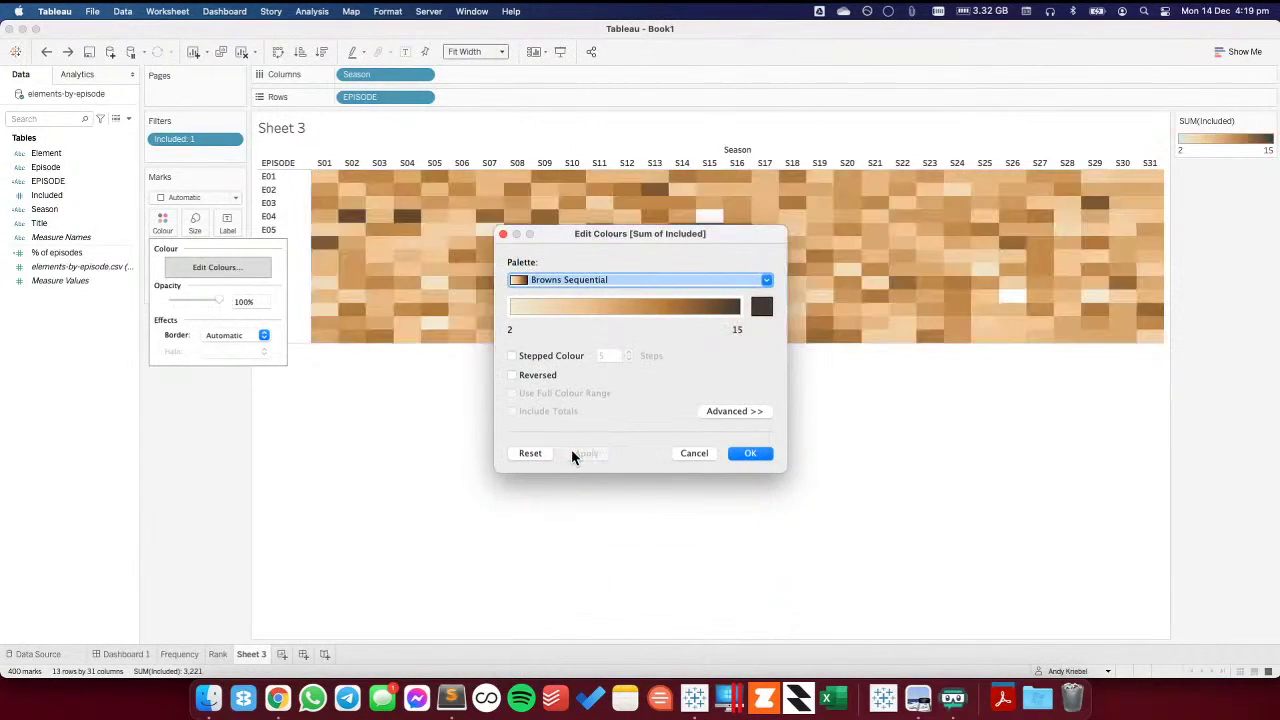
- Try the Color Brewer Purple-Green palette on the heatmap
{"action": "left_click", "coordinate": [590, 280]}
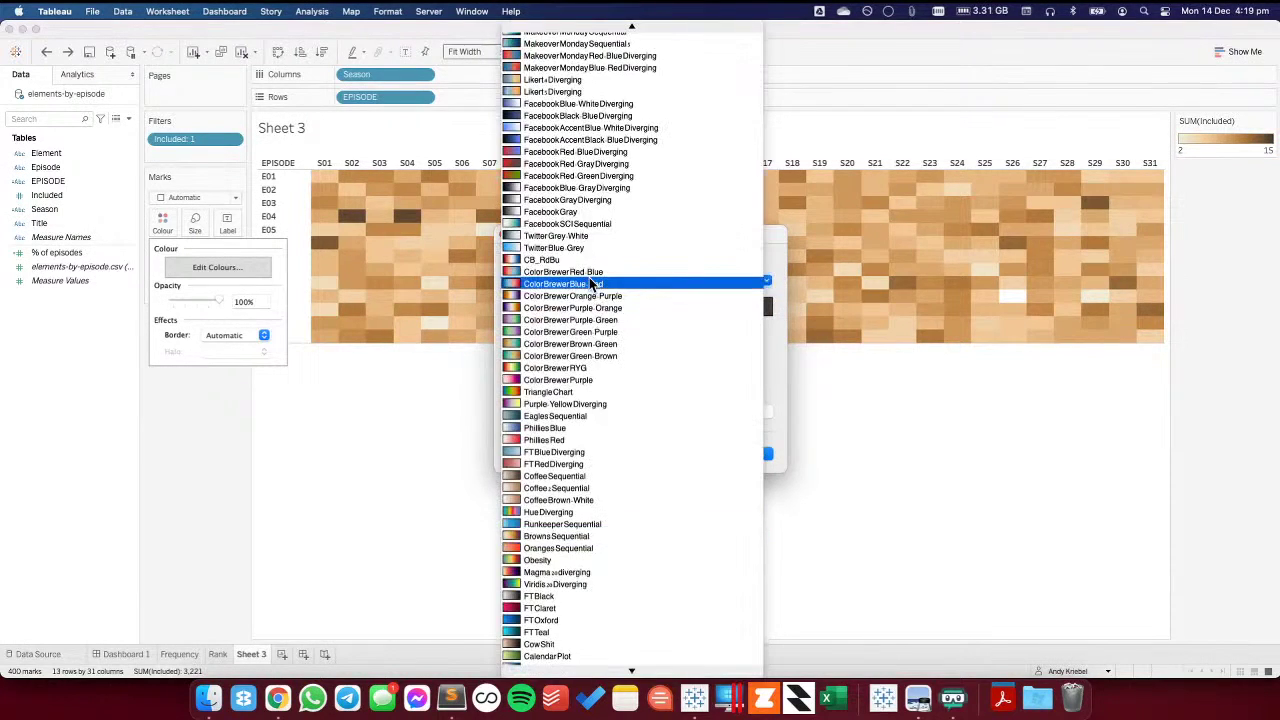
{"action": "scroll", "coordinate": [660, 309], "scroll_direction": "up", "scroll_amount": 1}
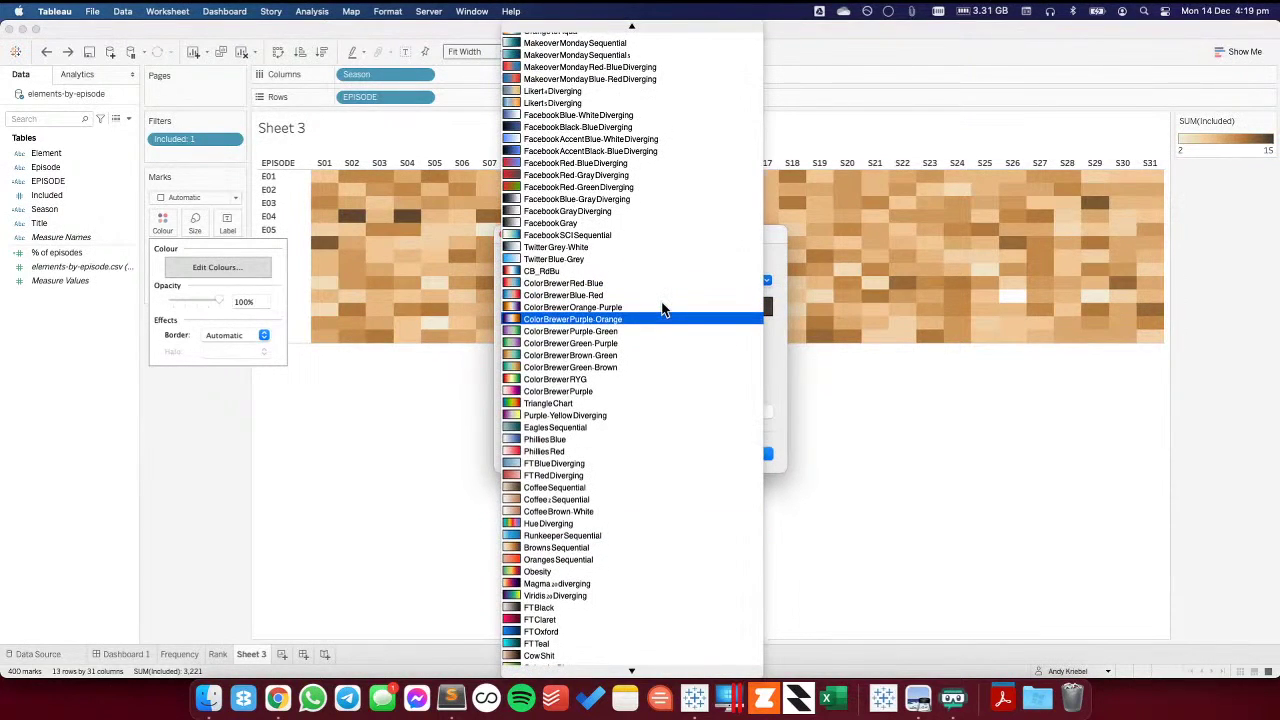
{"action": "scroll", "coordinate": [661, 308], "scroll_direction": "up", "scroll_amount": 10}
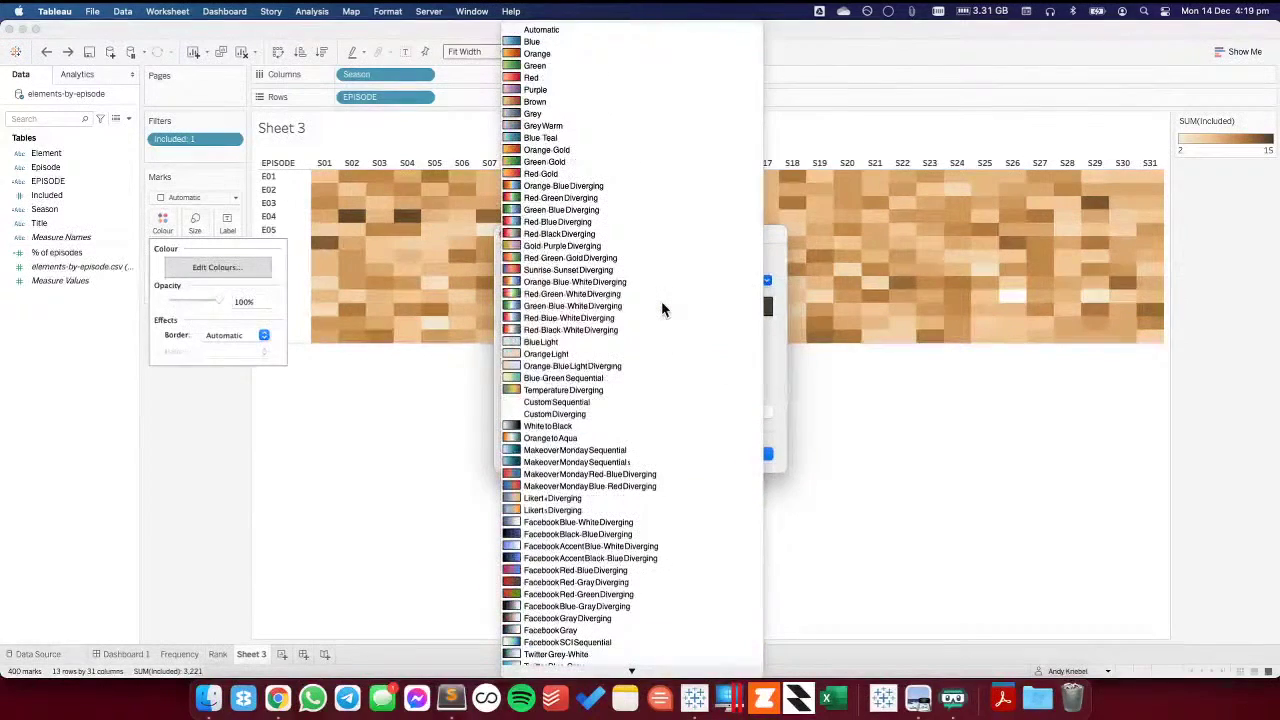
{"action": "scroll", "coordinate": [661, 309], "scroll_direction": "down", "scroll_amount": 10}
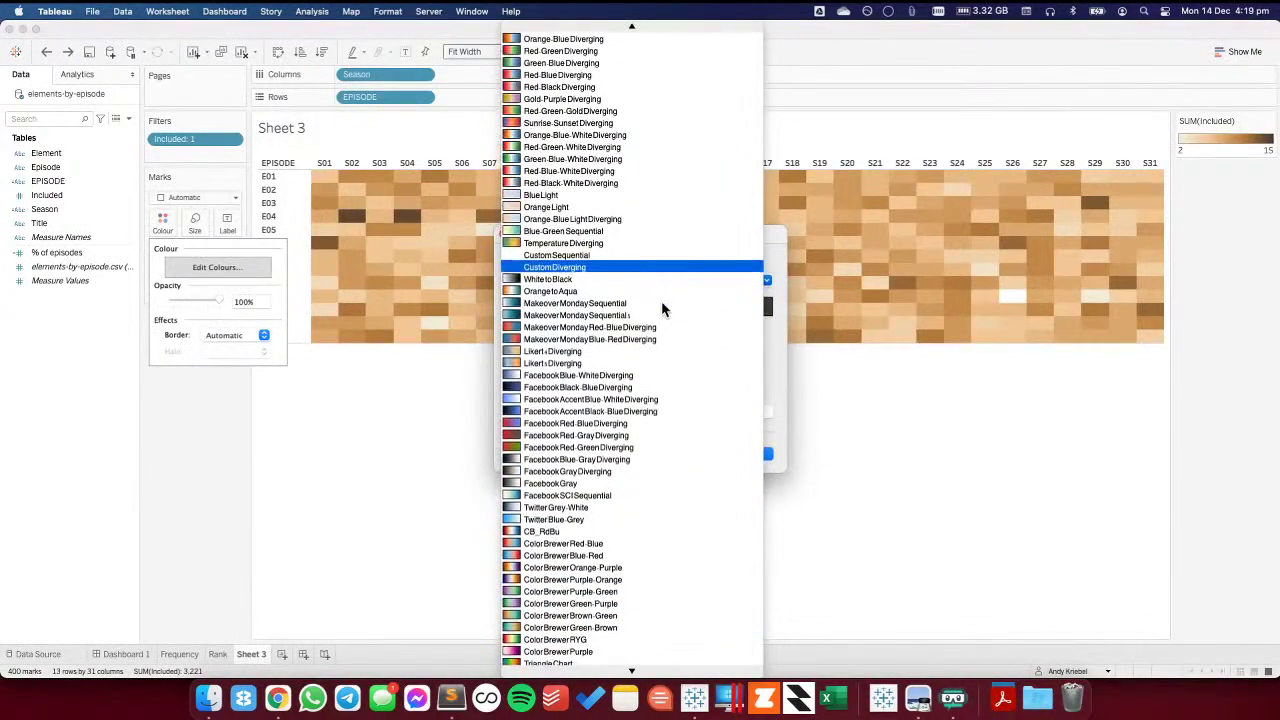
{"action": "scroll", "coordinate": [661, 309], "scroll_direction": "down", "scroll_amount": 10}
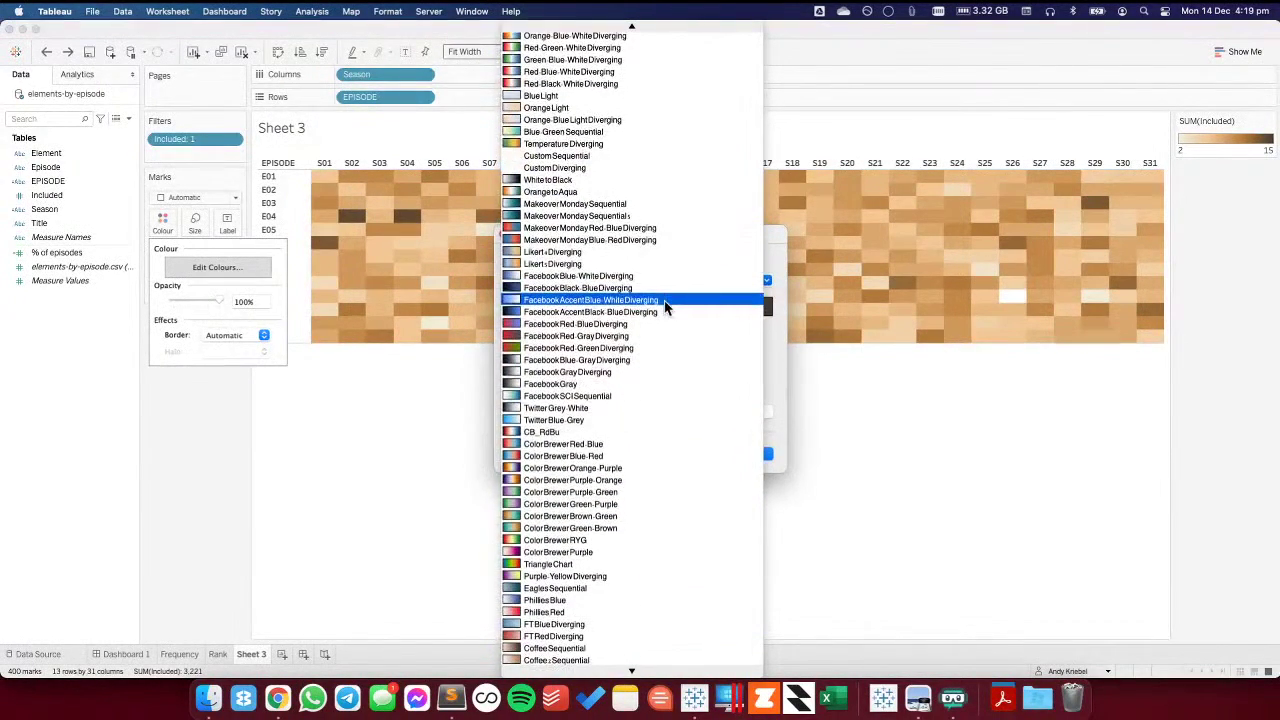
{"action": "scroll", "coordinate": [665, 309], "scroll_direction": "down", "scroll_amount": 5}
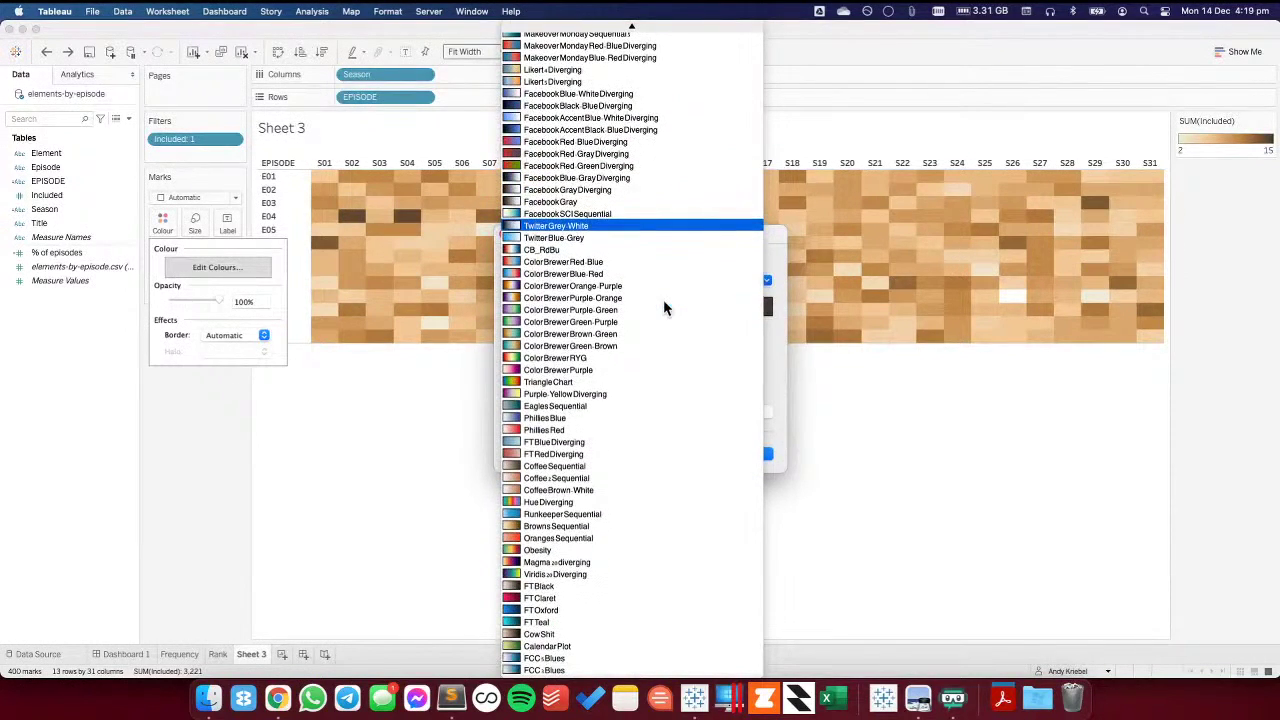
{"action": "left_click", "coordinate": [571, 310]}
{"action": "left_click", "coordinate": [582, 452]}
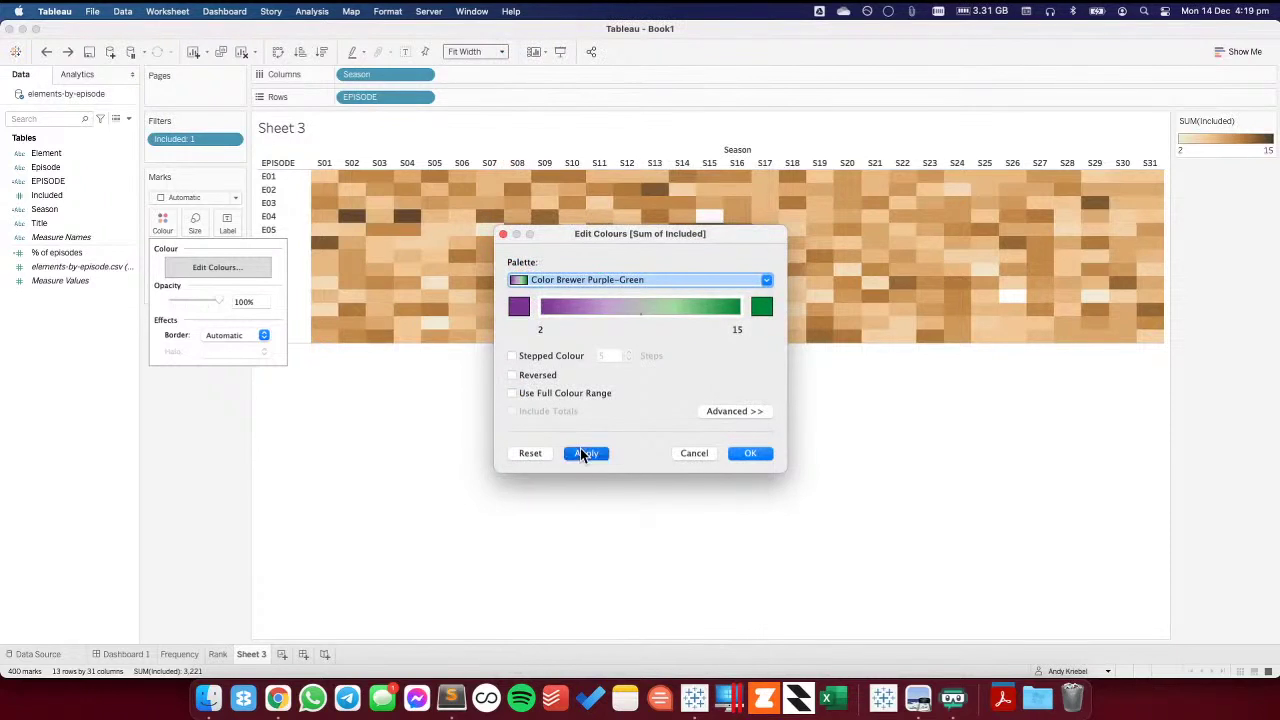
- Colour the heatmap with the Color Brewer Purple-Orange palette and close the colour settings
{"action": "left_click", "coordinate": [575, 284]}
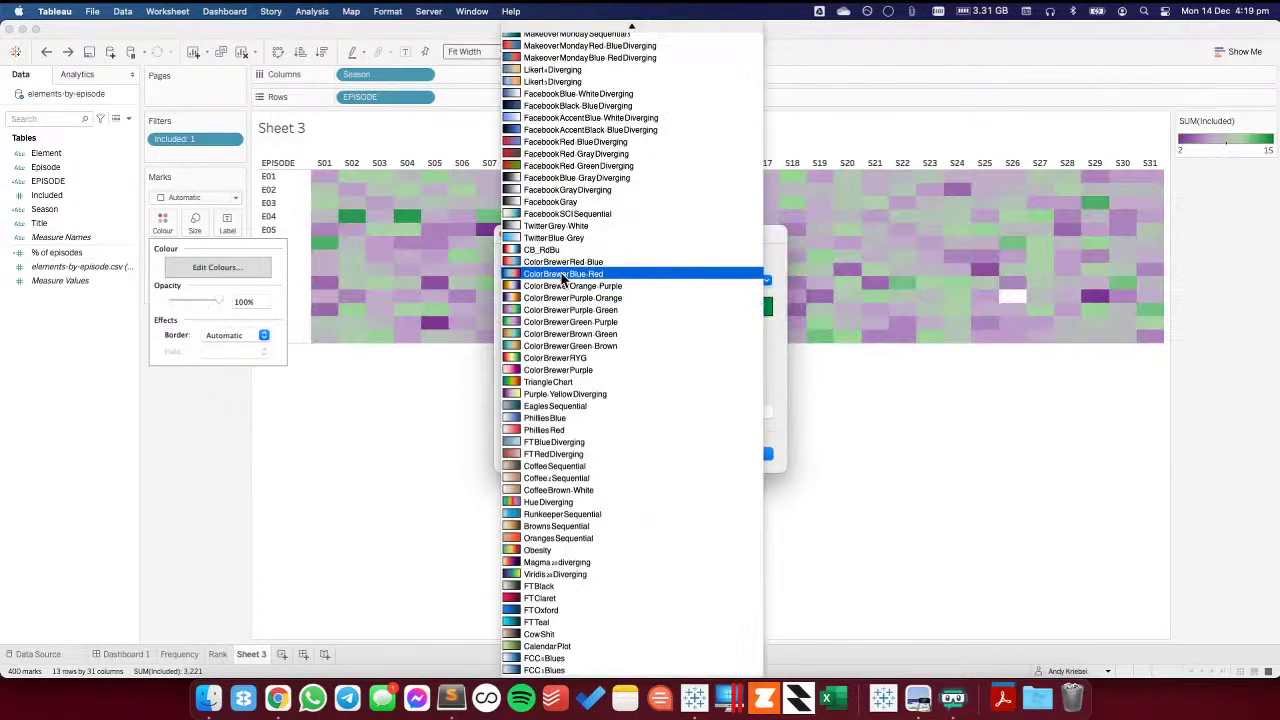
{"action": "left_click", "coordinate": [564, 298]}
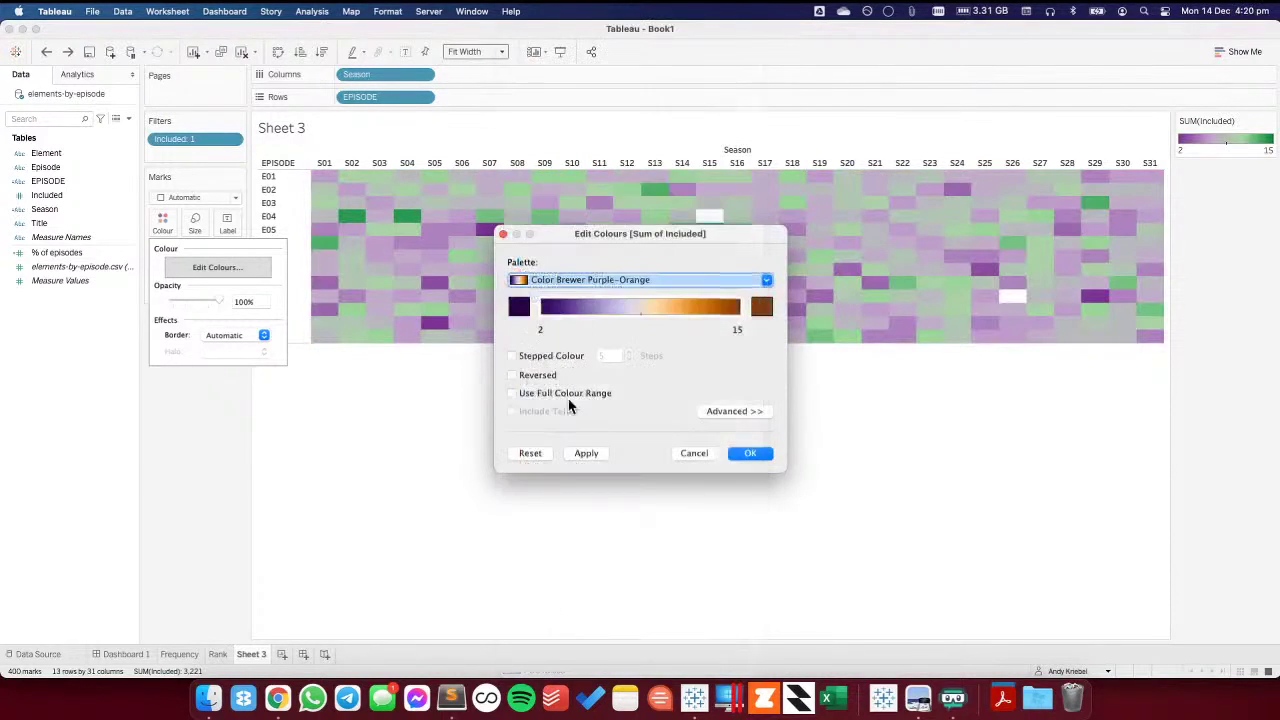
{"action": "left_click", "coordinate": [586, 453]}
{"action": "left_click", "coordinate": [745, 453]}
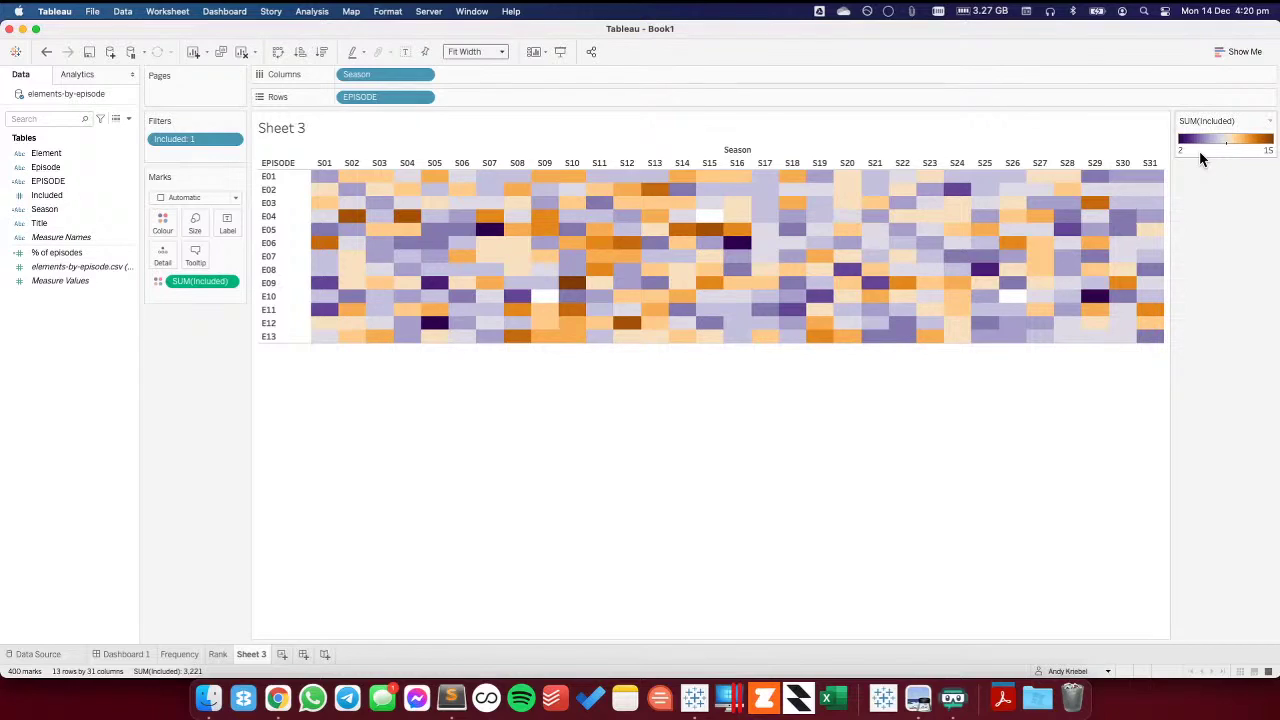
{"action": "mouse_move", "coordinate": [321, 180]}
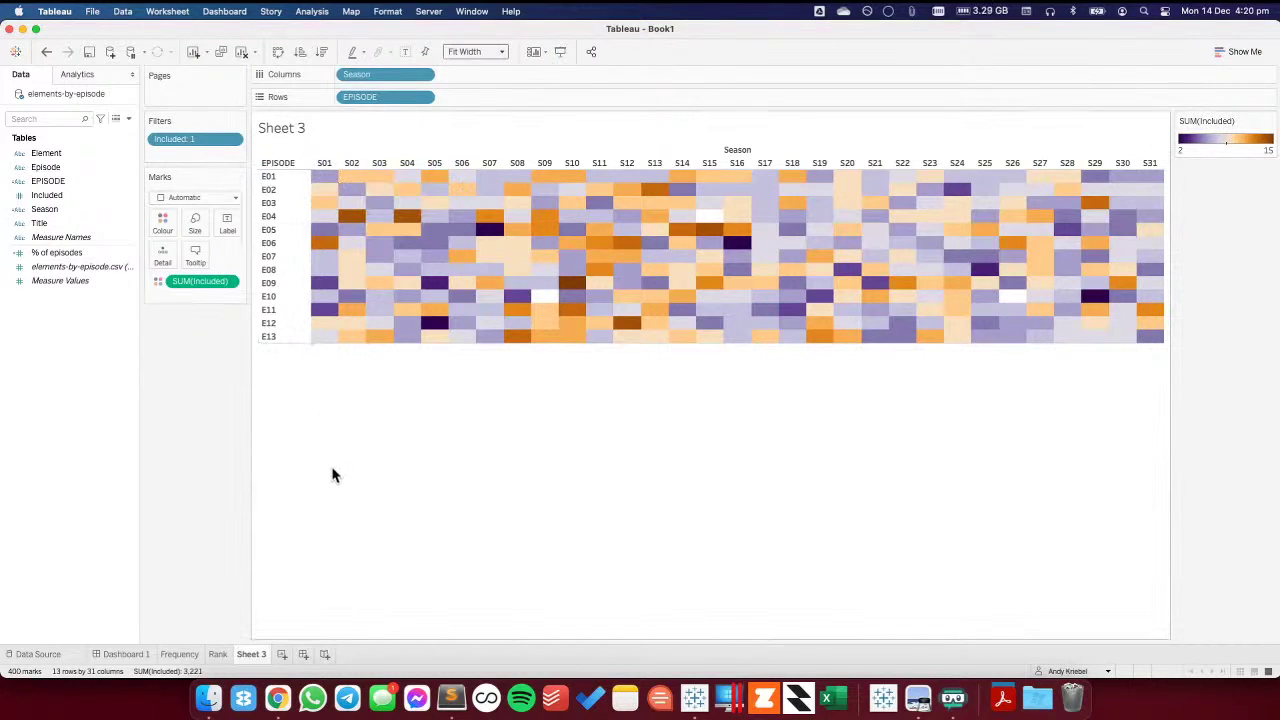
{"action": "left_click", "coordinate": [278, 697]}
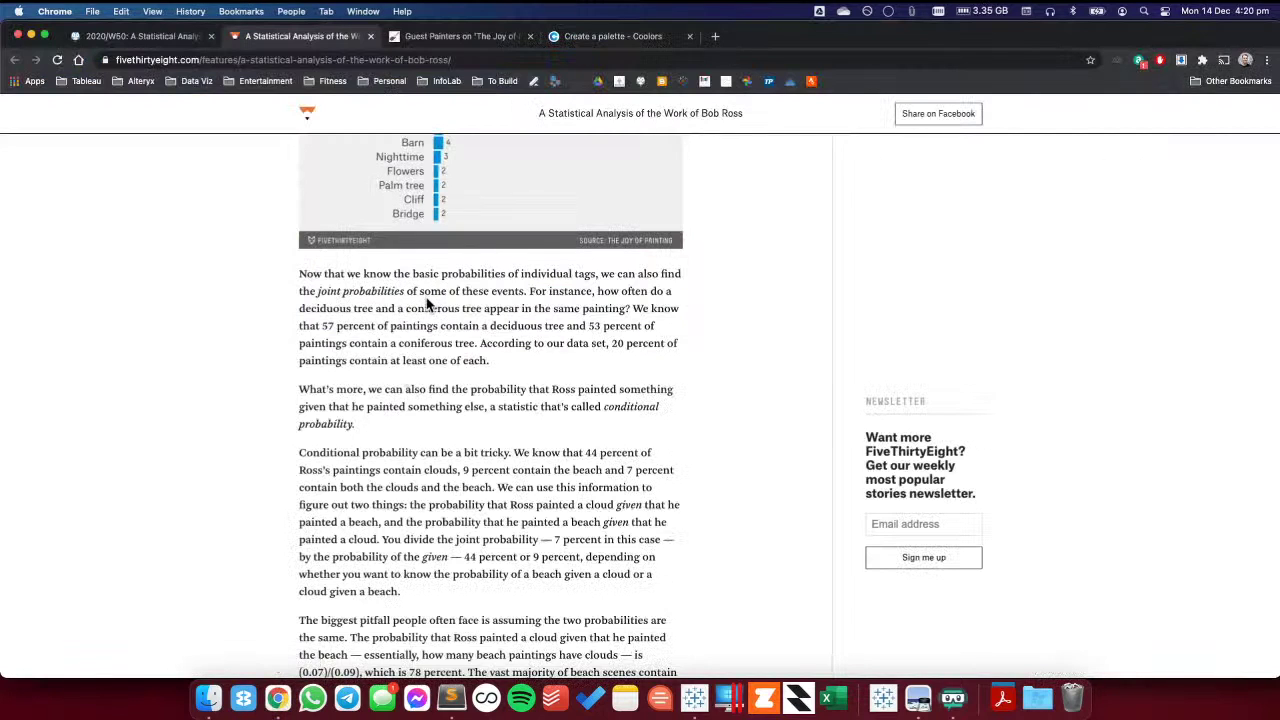
{"action": "left_click", "coordinate": [694, 697]}
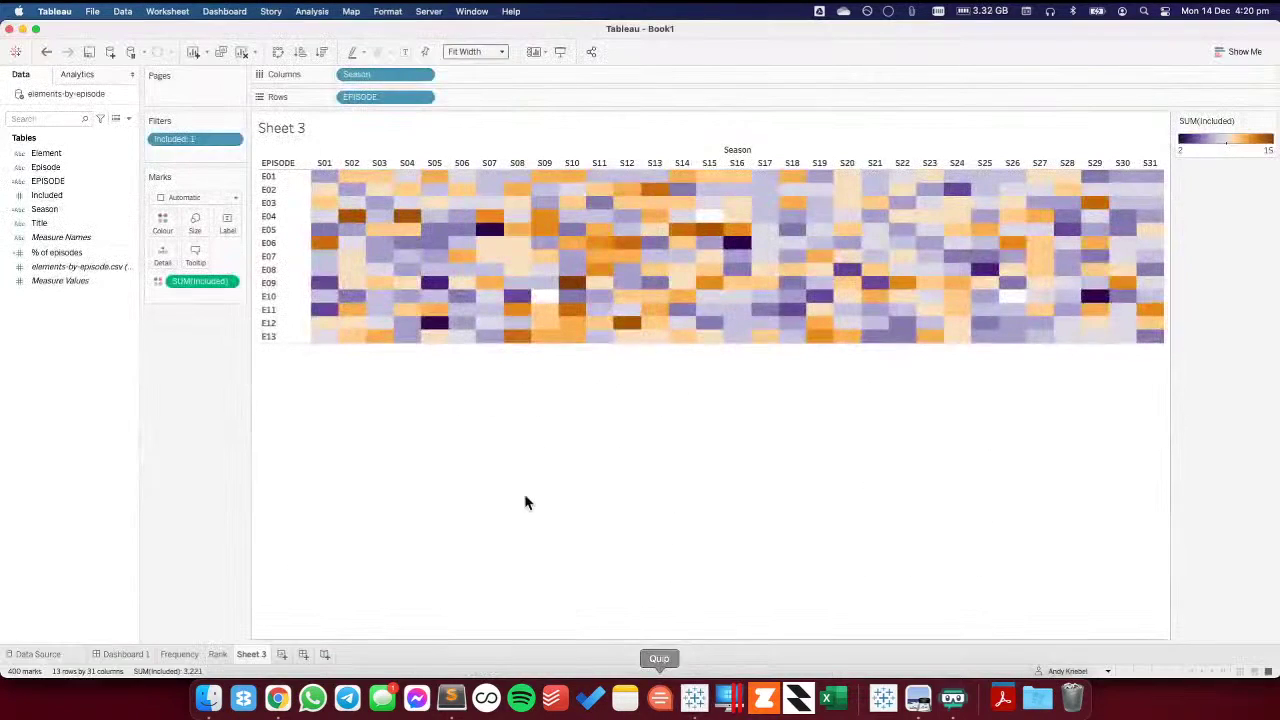
- Add a new worksheet and connect to elements-by-episode.csv again as a separate data source
{"action": "left_click", "coordinate": [281, 654]}
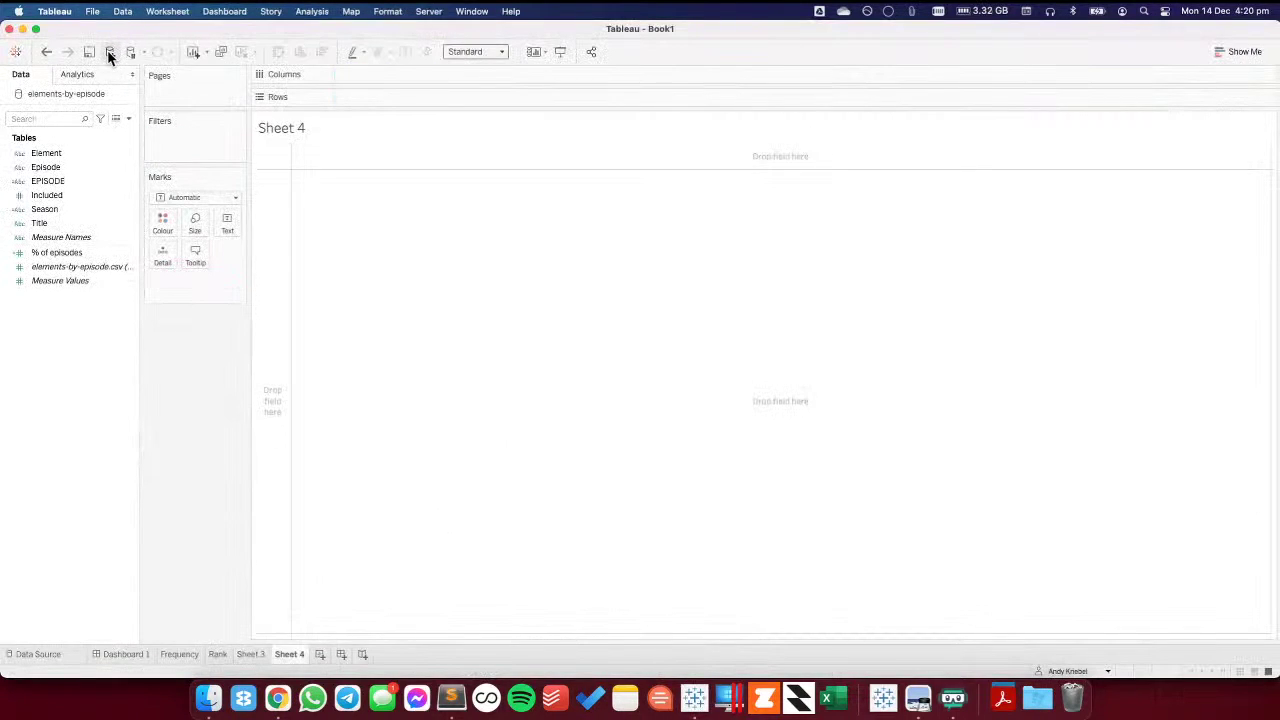
{"action": "left_click", "coordinate": [110, 51]}
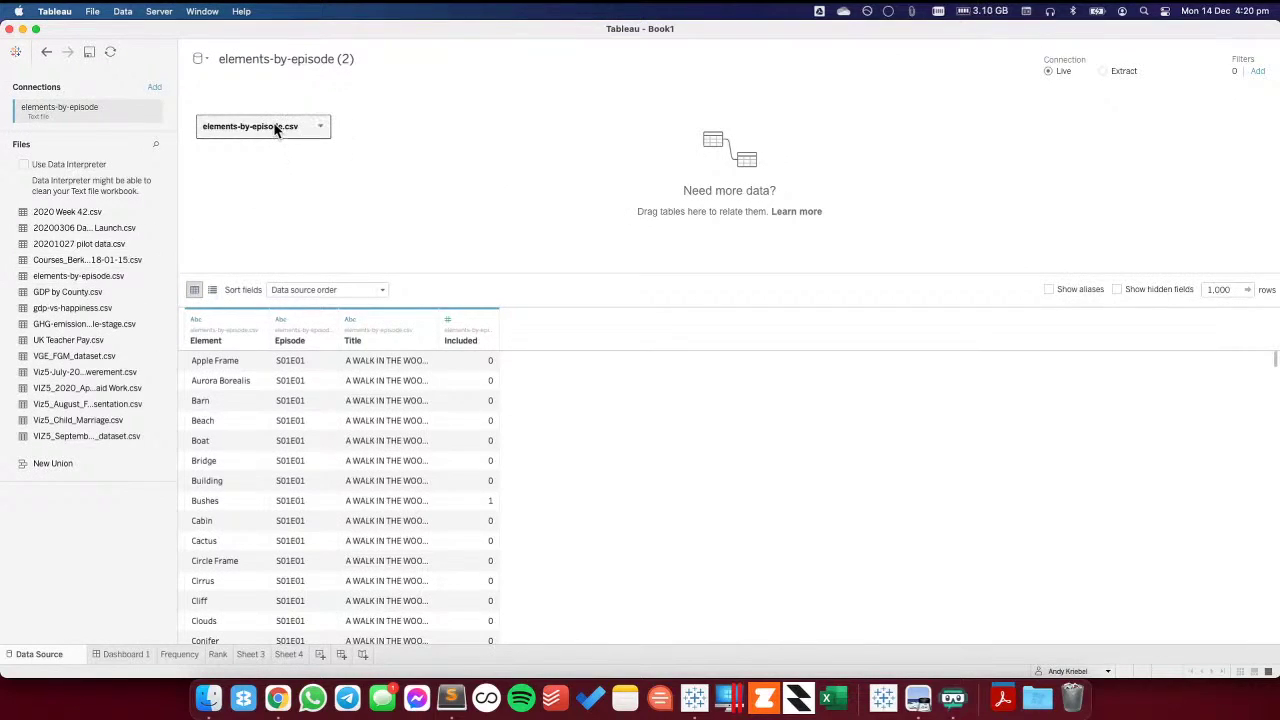
- Inner join elements-by-episode.csv to a second copy of itself, matching Element with Element
{"action": "double_click", "coordinate": [277, 130]}
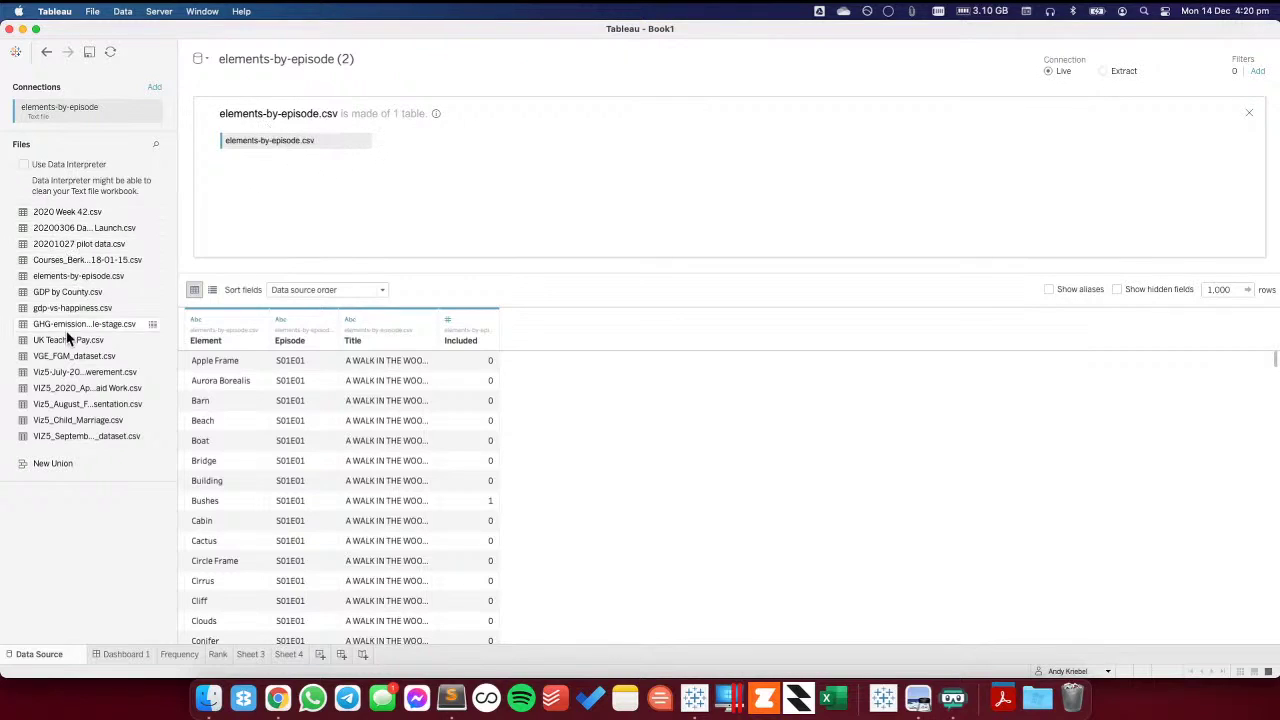
{"action": "left_click_drag", "start_coordinate": [68, 276], "coordinate": [451, 149]}
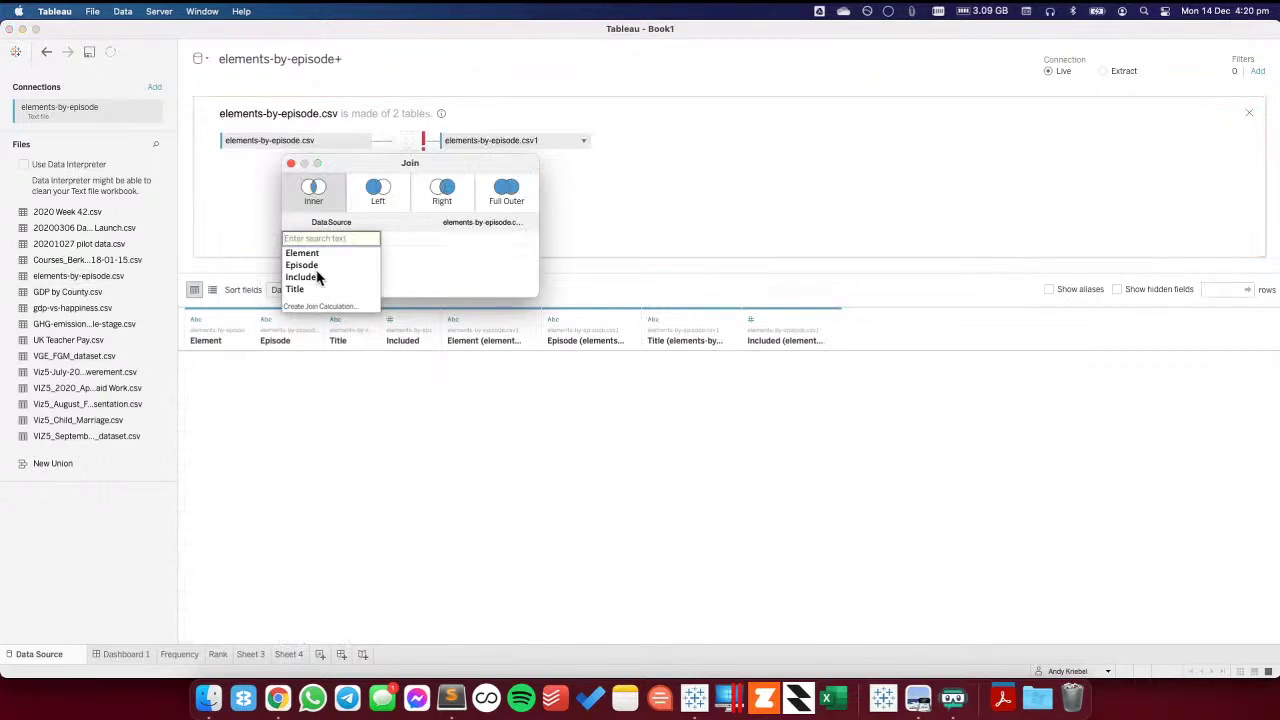
{"action": "left_click", "coordinate": [310, 253]}
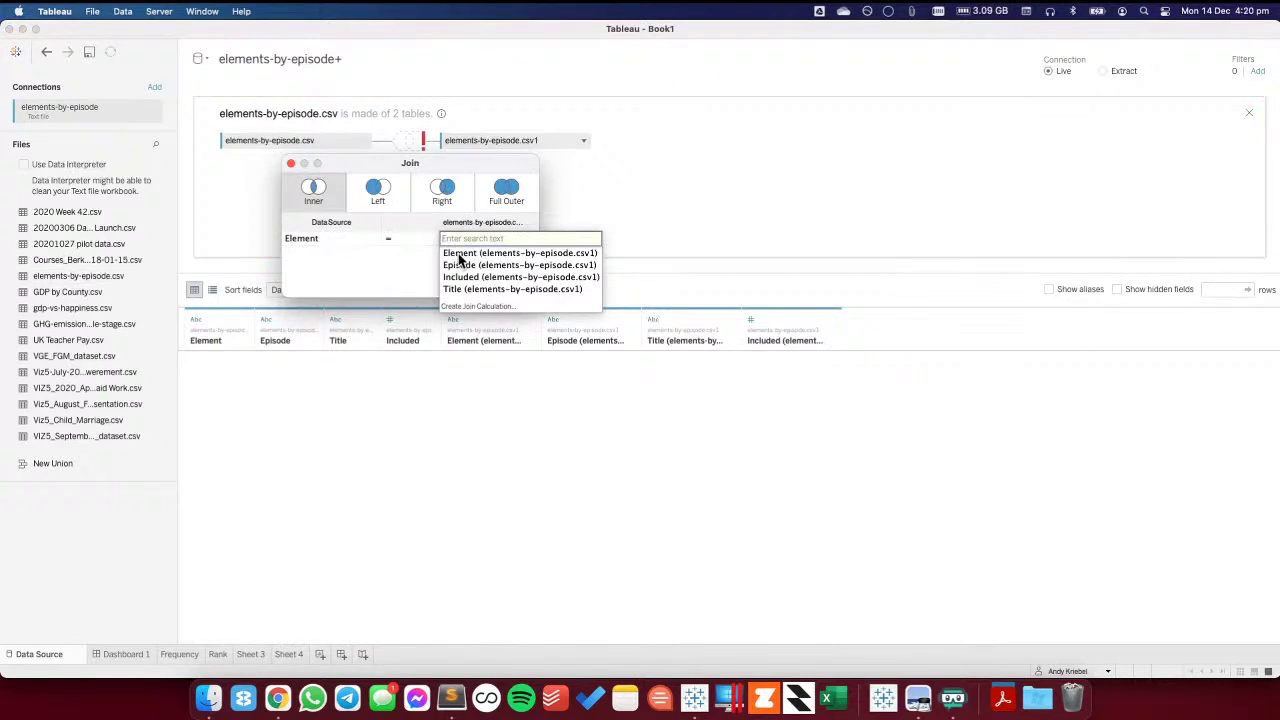
{"action": "left_click", "coordinate": [458, 254]}
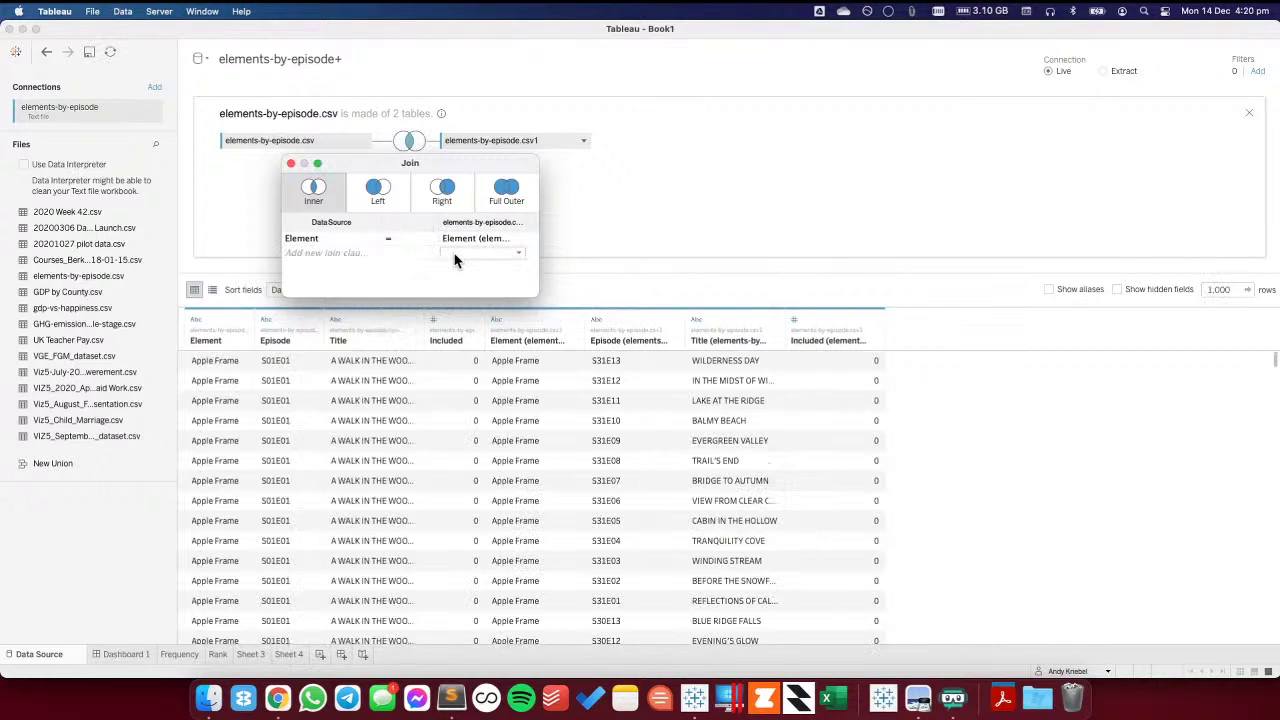
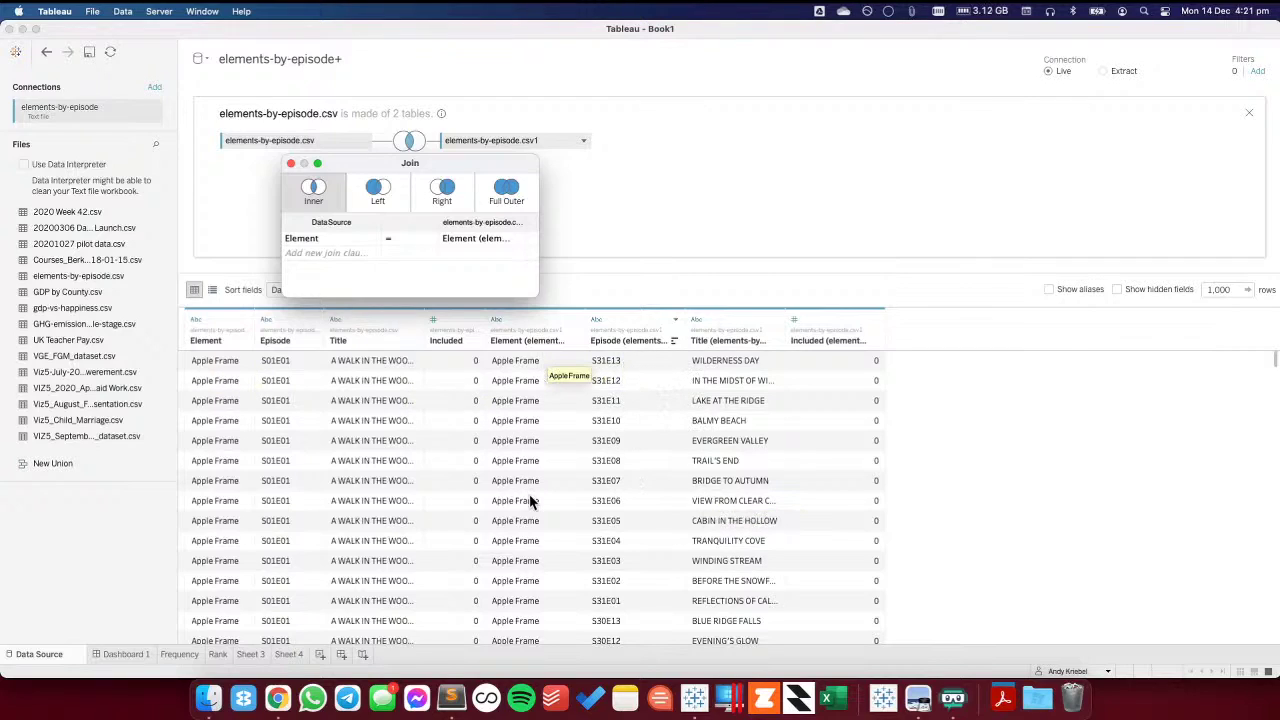
- Change the self-join clause to match Episode with Episode (elements-by-episode.csv1), and check the joined rows
{"action": "scroll", "coordinate": [530, 538], "scroll_direction": "down", "scroll_amount": 5}
{"action": "scroll", "coordinate": [533, 540], "scroll_direction": "down", "scroll_amount": 20}
{"action": "scroll", "coordinate": [533, 540], "scroll_direction": "down", "scroll_amount": 20}
{"action": "scroll", "coordinate": [532, 537], "scroll_direction": "up", "scroll_amount": 20}
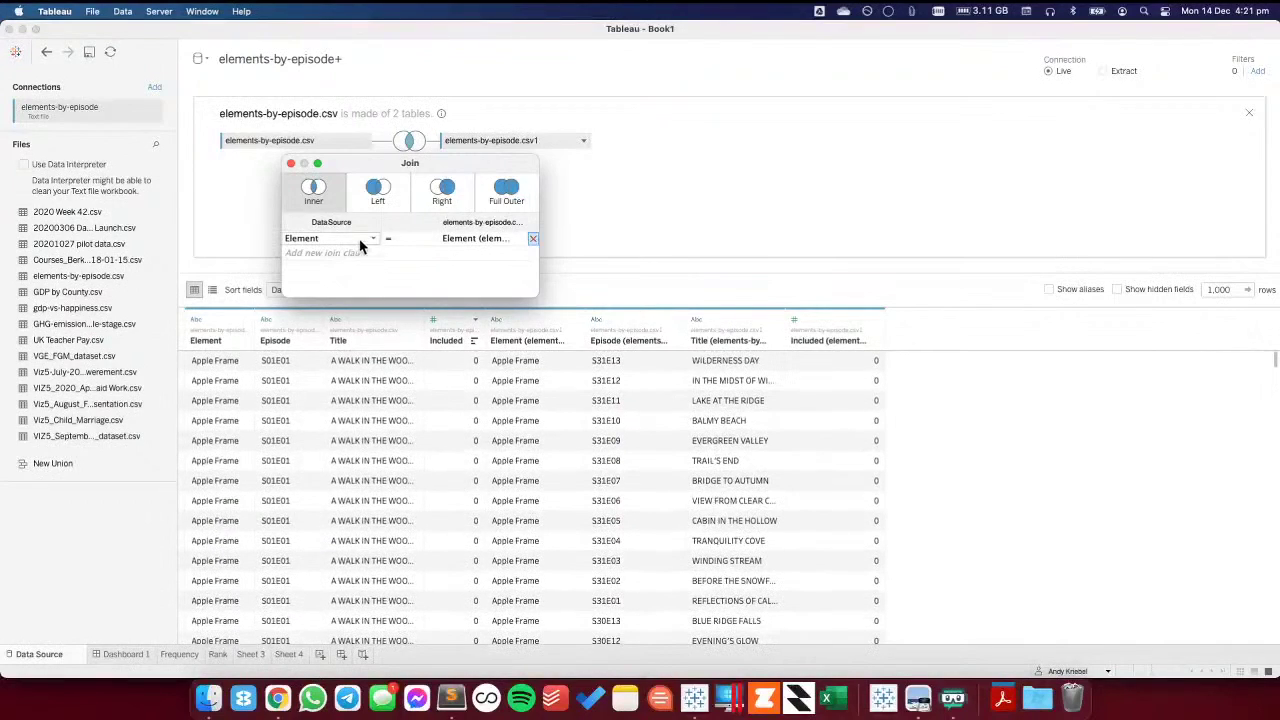
{"action": "left_click", "coordinate": [362, 246]}
{"action": "left_click", "coordinate": [368, 252]}
{"action": "left_click", "coordinate": [512, 239]}
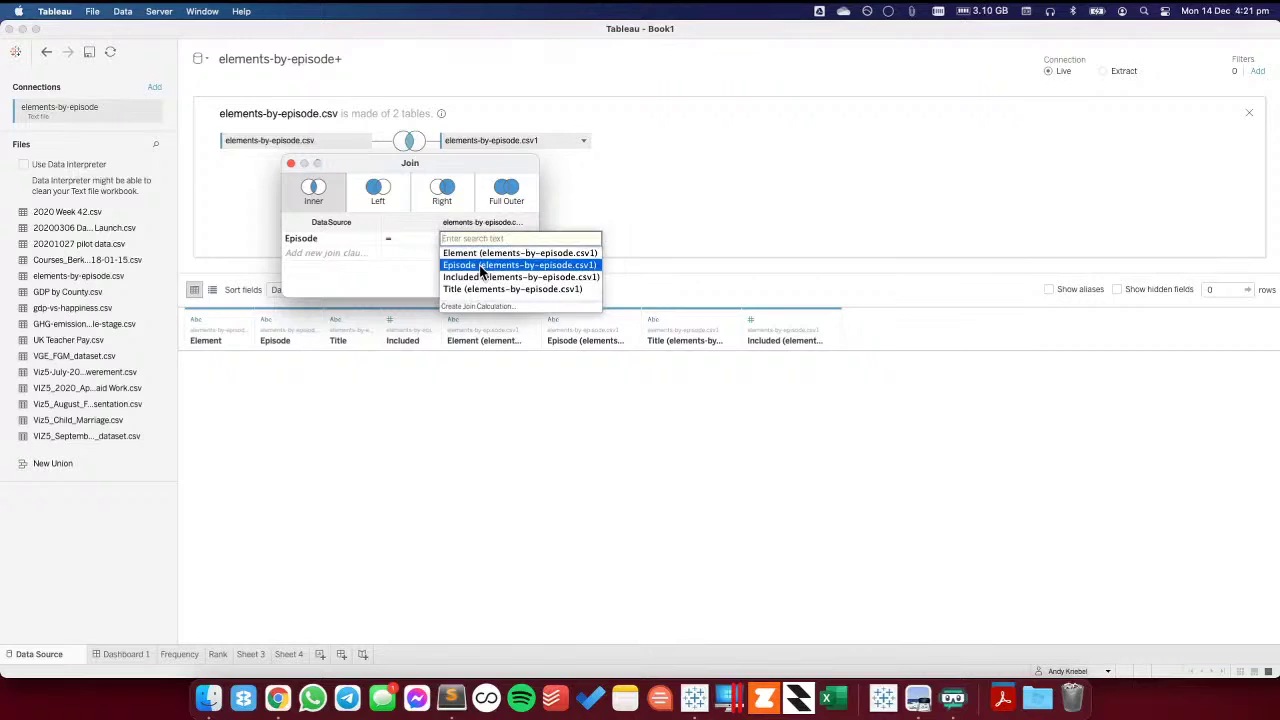
{"action": "left_click", "coordinate": [480, 265]}
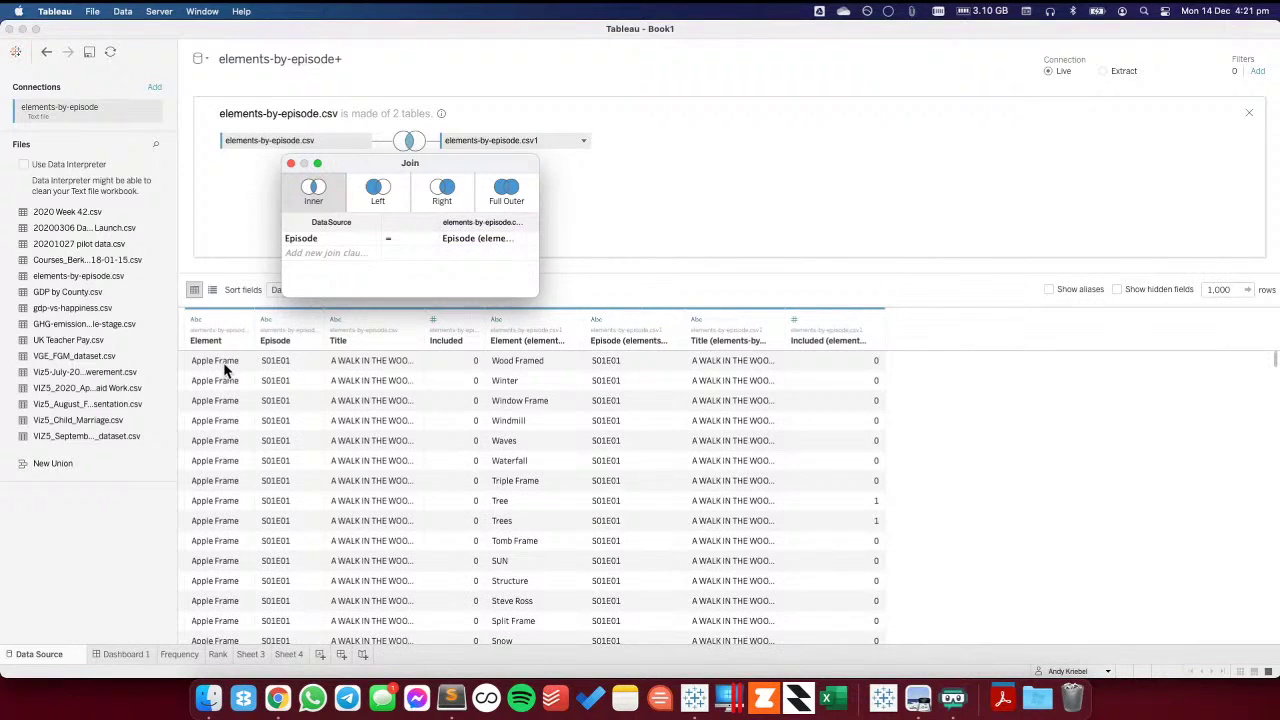
{"action": "scroll", "coordinate": [452, 545], "scroll_direction": "down", "scroll_amount": 10}
{"action": "scroll", "coordinate": [451, 543], "scroll_direction": "down", "scroll_amount": 10}
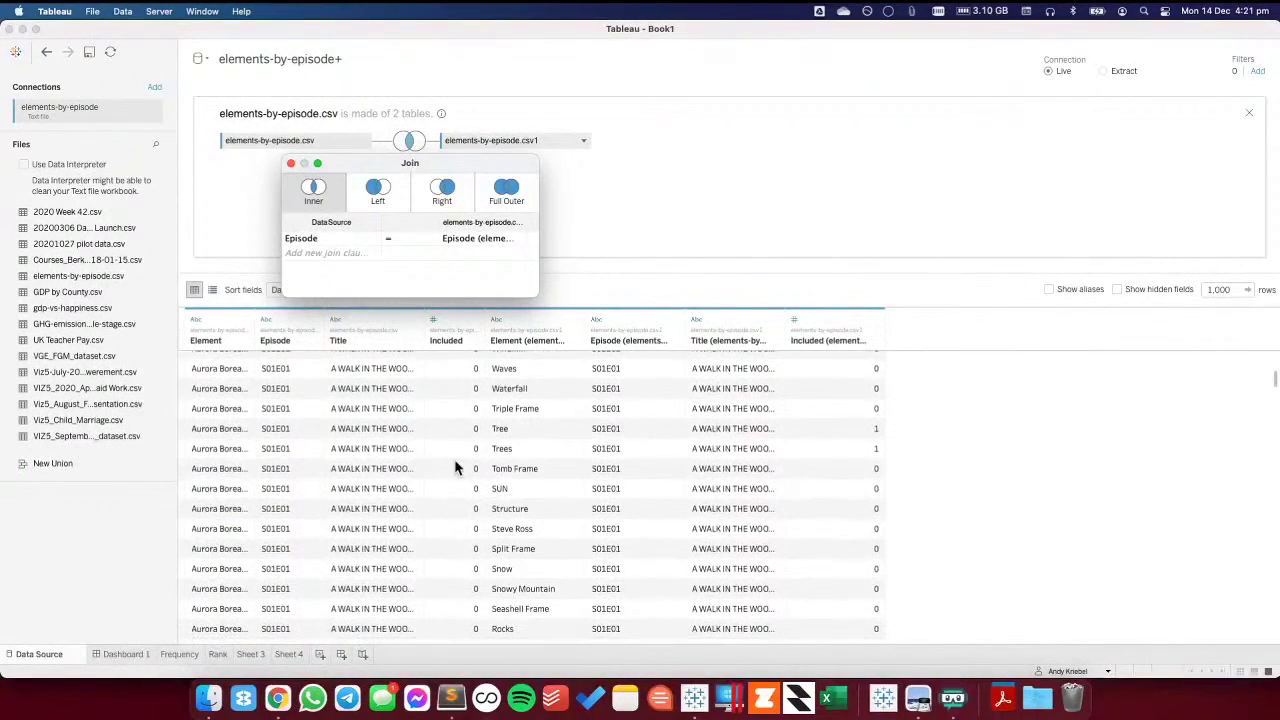
- Examine in the joined data preview how each element's row pairs with every other element of the same episode
{"action": "left_click", "coordinate": [855, 438]}
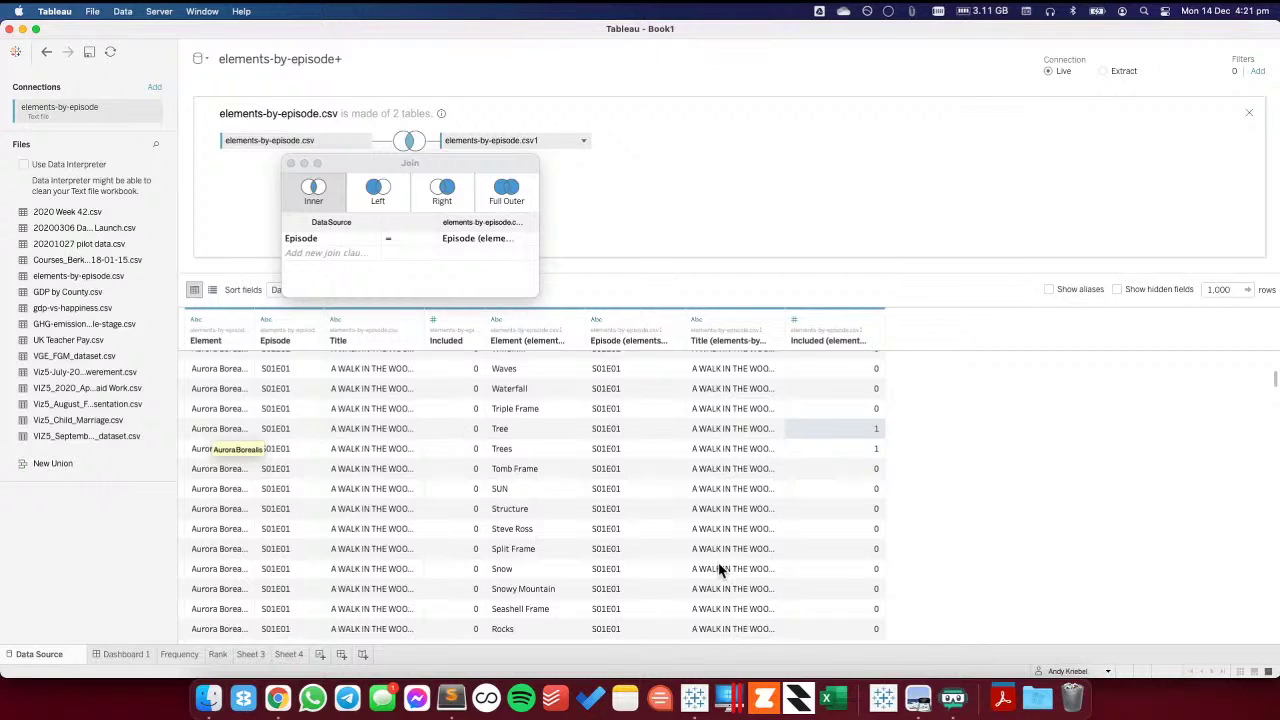
{"action": "scroll", "coordinate": [718, 565], "scroll_direction": "down", "scroll_amount": 3}
{"action": "scroll", "coordinate": [718, 570], "scroll_direction": "down", "scroll_amount": 5}
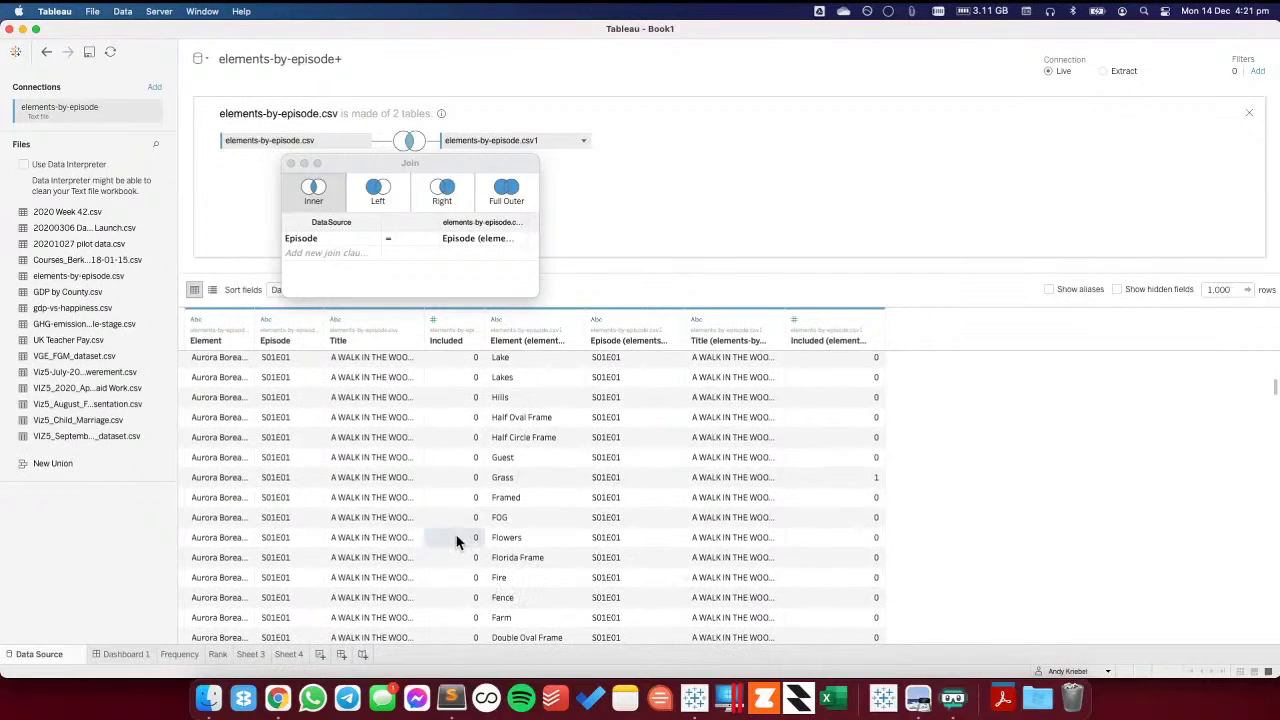
{"action": "scroll", "coordinate": [456, 541], "scroll_direction": "down", "scroll_amount": 10}
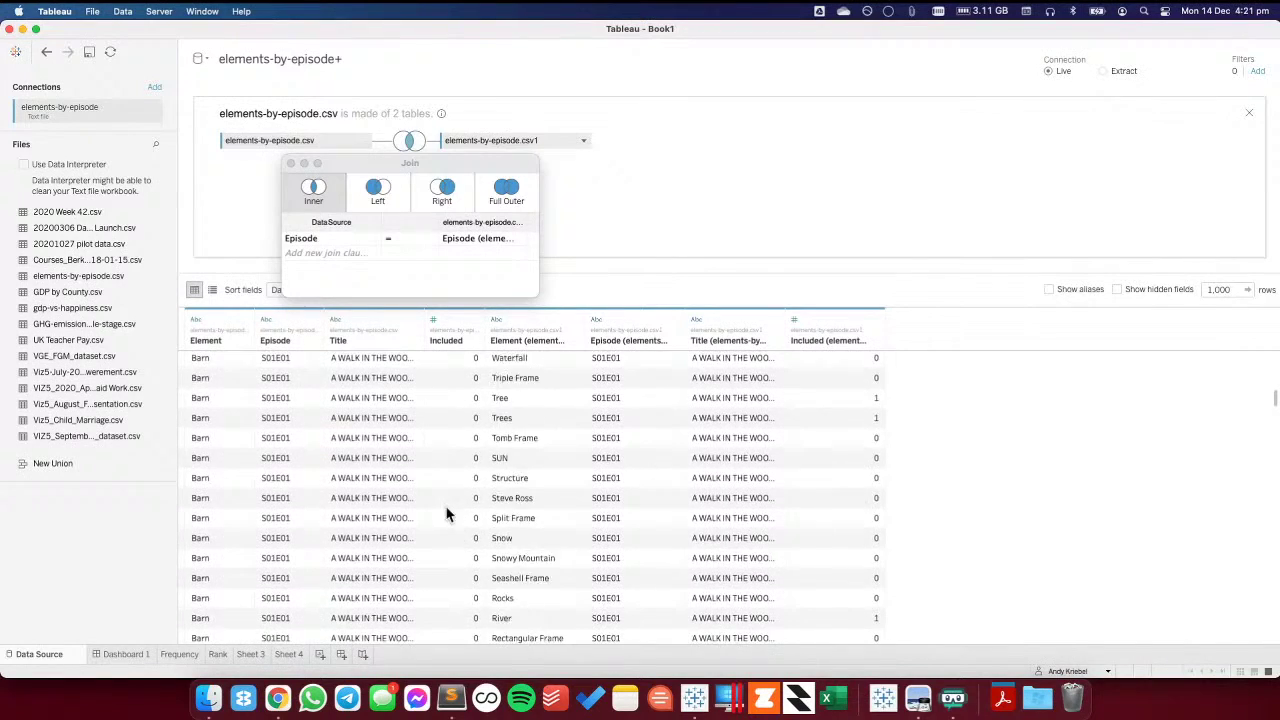
{"action": "scroll", "coordinate": [348, 457], "scroll_direction": "down", "scroll_amount": 2}
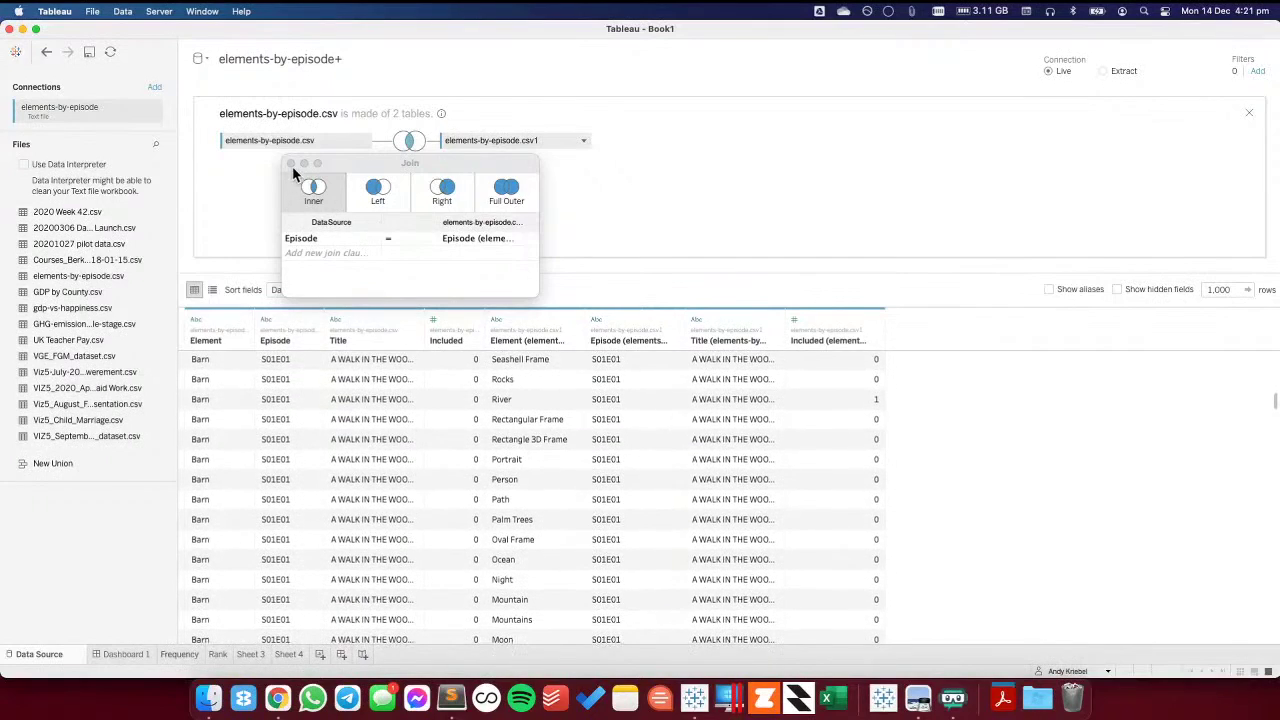
{"action": "left_click", "coordinate": [318, 58]}
{"action": "key", "text": "Return"}
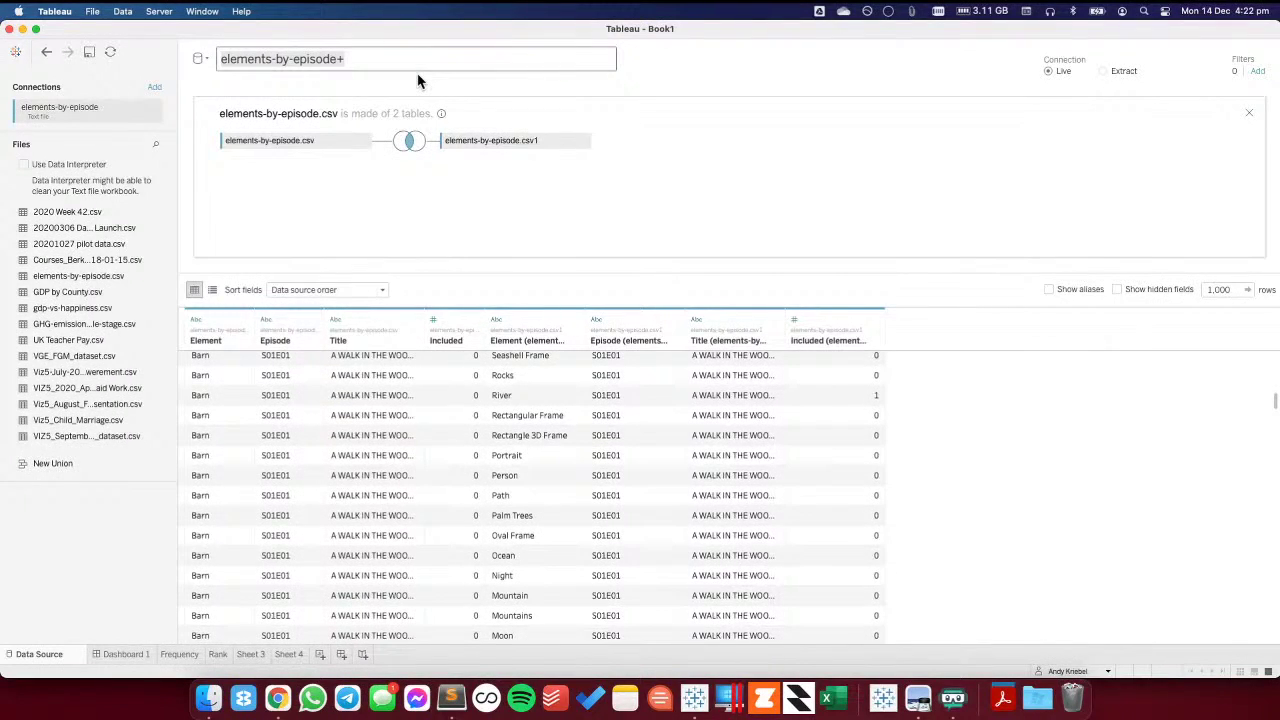
- Add a new worksheet and list Element with Element (elements-by-episode.csv1) nested beside it as rows
{"action": "left_click", "coordinate": [321, 655]}
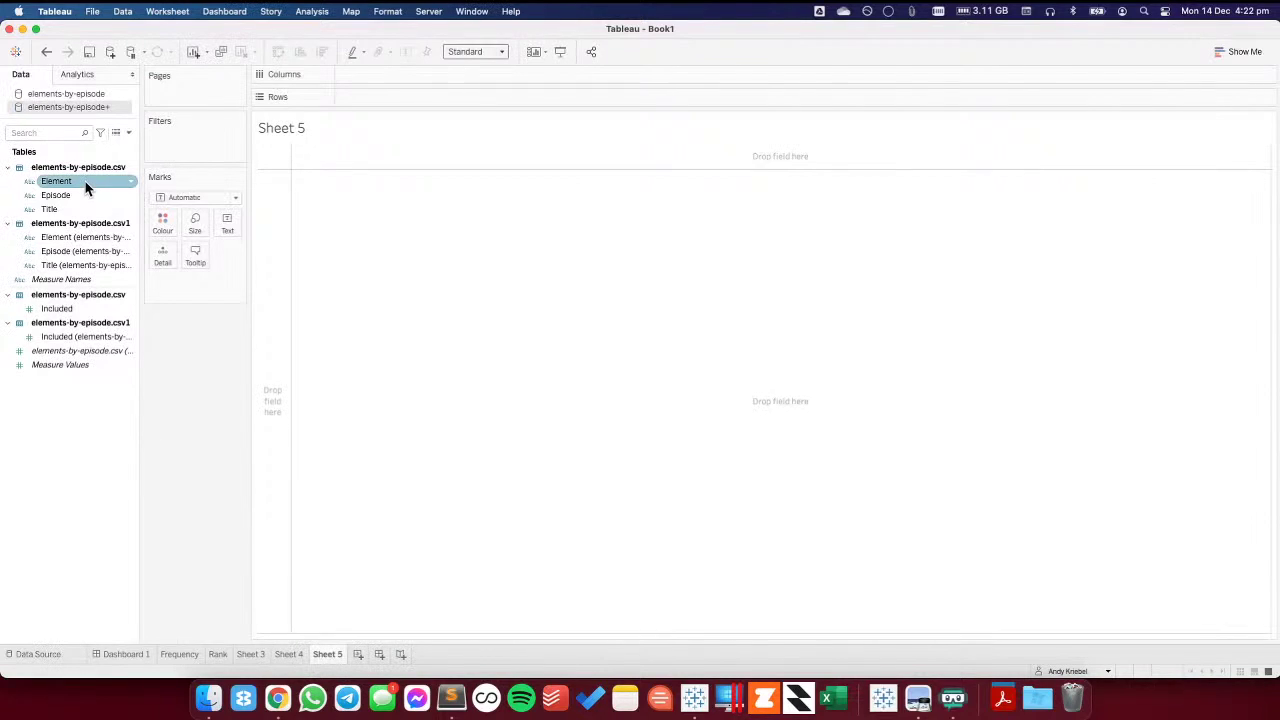
{"action": "left_click_drag", "start_coordinate": [85, 181], "coordinate": [268, 234]}
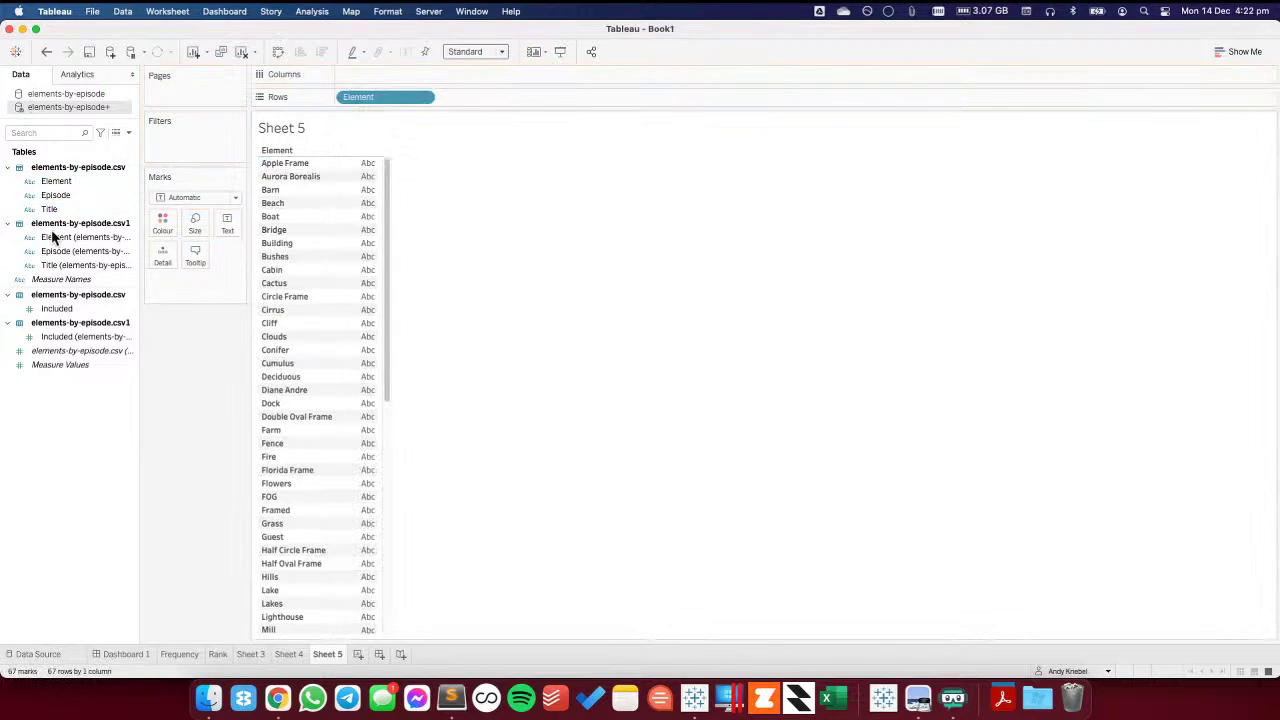
{"action": "left_click_drag", "start_coordinate": [53, 240], "coordinate": [470, 99]}
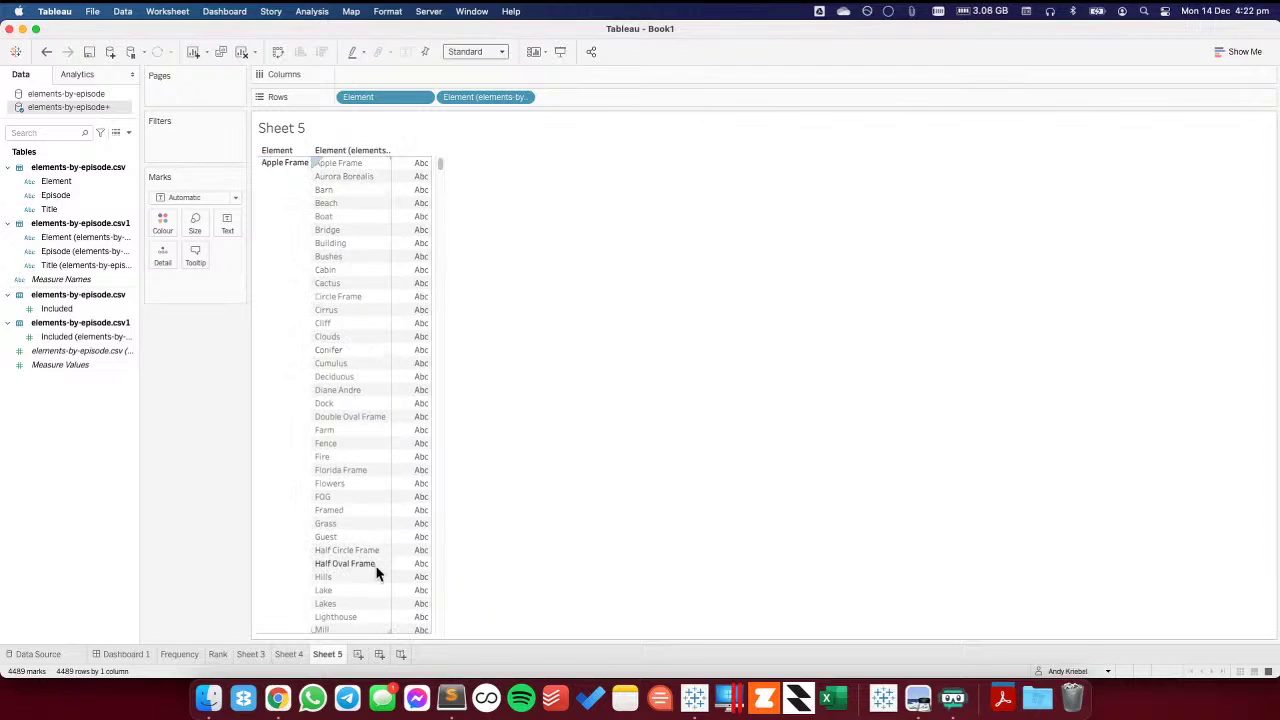
- Convert Included and Included (elements-by-episode.csv1) from measures to dimensions
{"action": "left_click", "coordinate": [60, 309]}
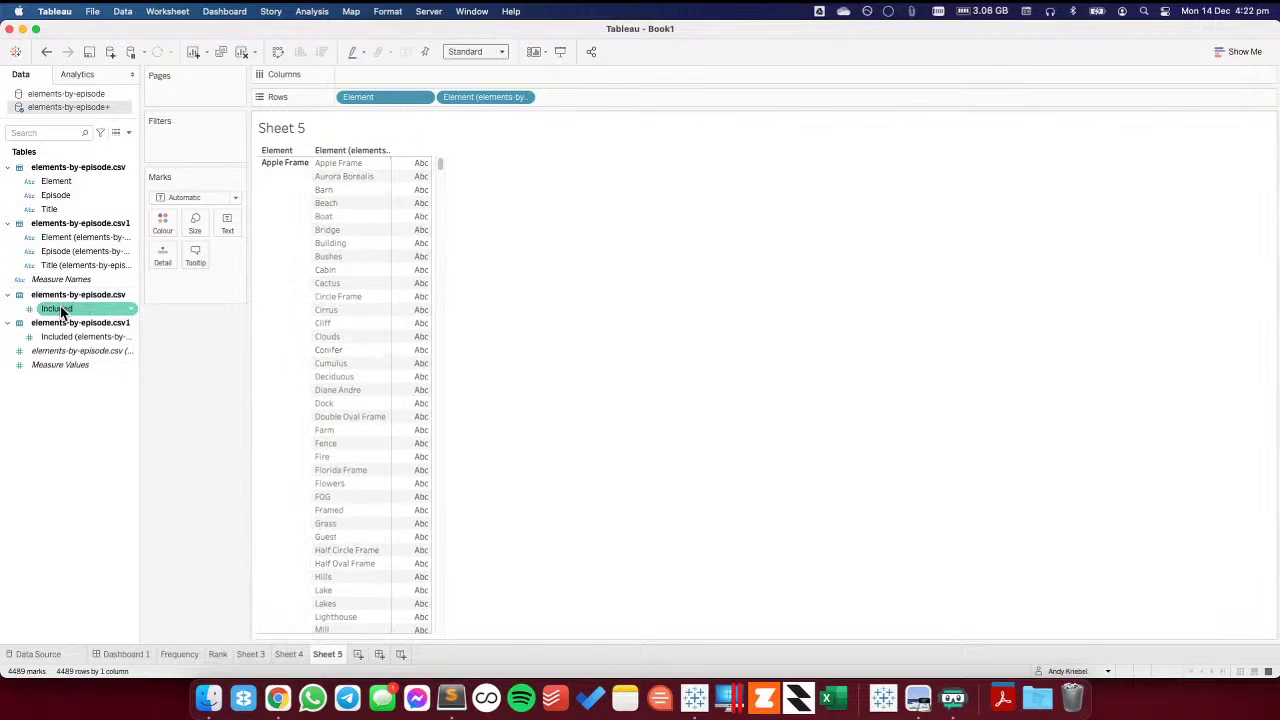
{"action": "left_click", "coordinate": [62, 336]}
{"action": "left_click_drag", "start_coordinate": [56, 308], "coordinate": [62, 245]}
{"action": "left_click_drag", "start_coordinate": [70, 323], "coordinate": [72, 265]}
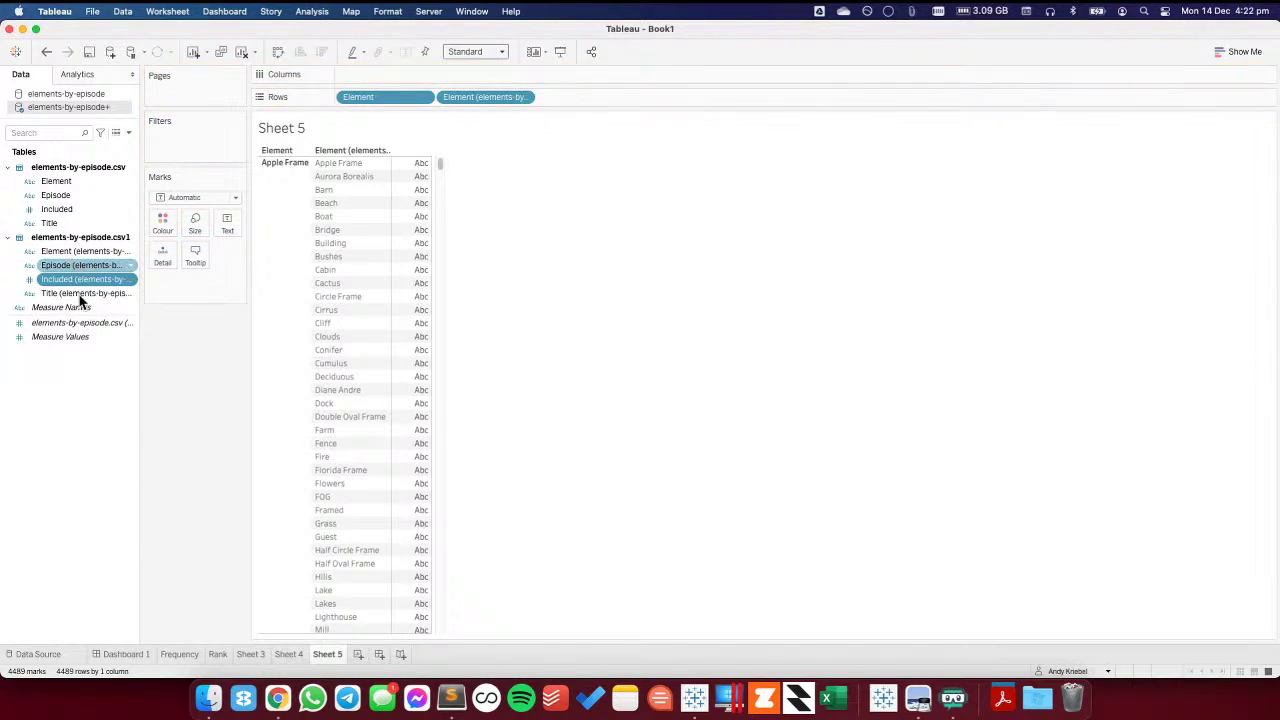
- Create a calculated field in elements-by-episode+ and name it "Included in both"
{"action": "right_click", "coordinate": [89, 395]}
{"action": "left_click", "coordinate": [124, 410]}
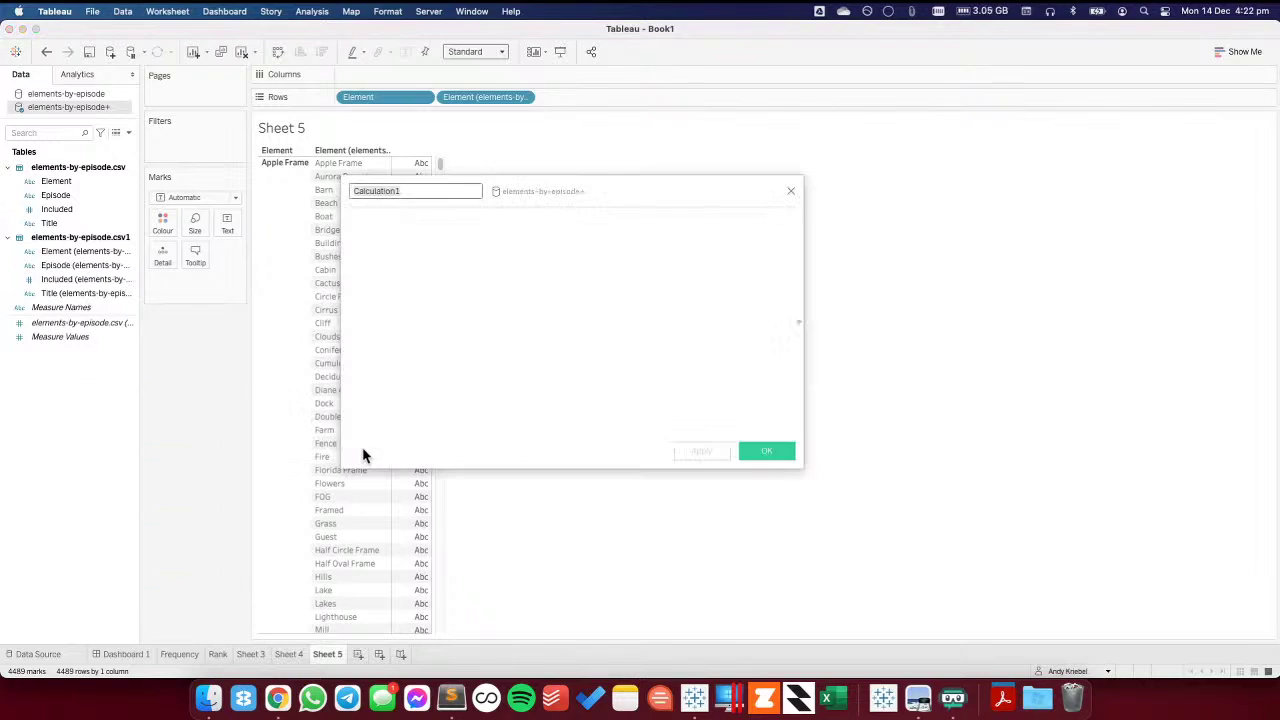
{"action": "type", "text": "Appeared in both"}
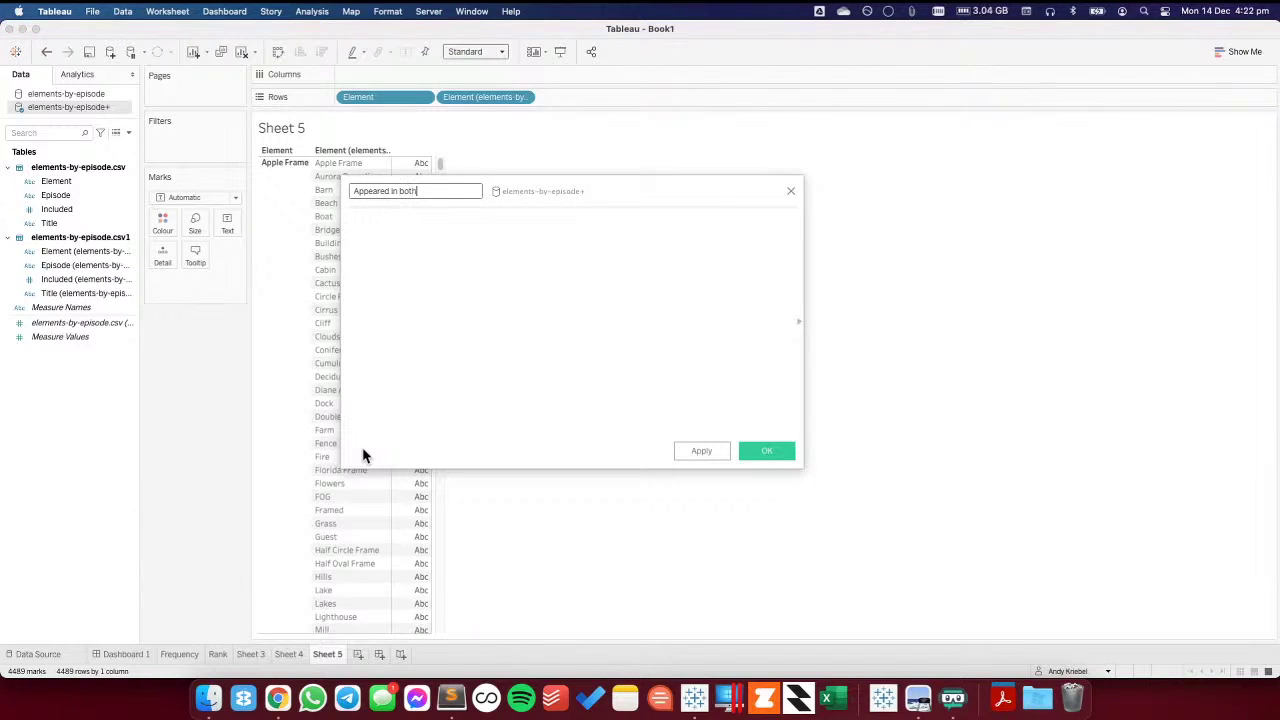
{"action": "left_click", "coordinate": [58, 197]}
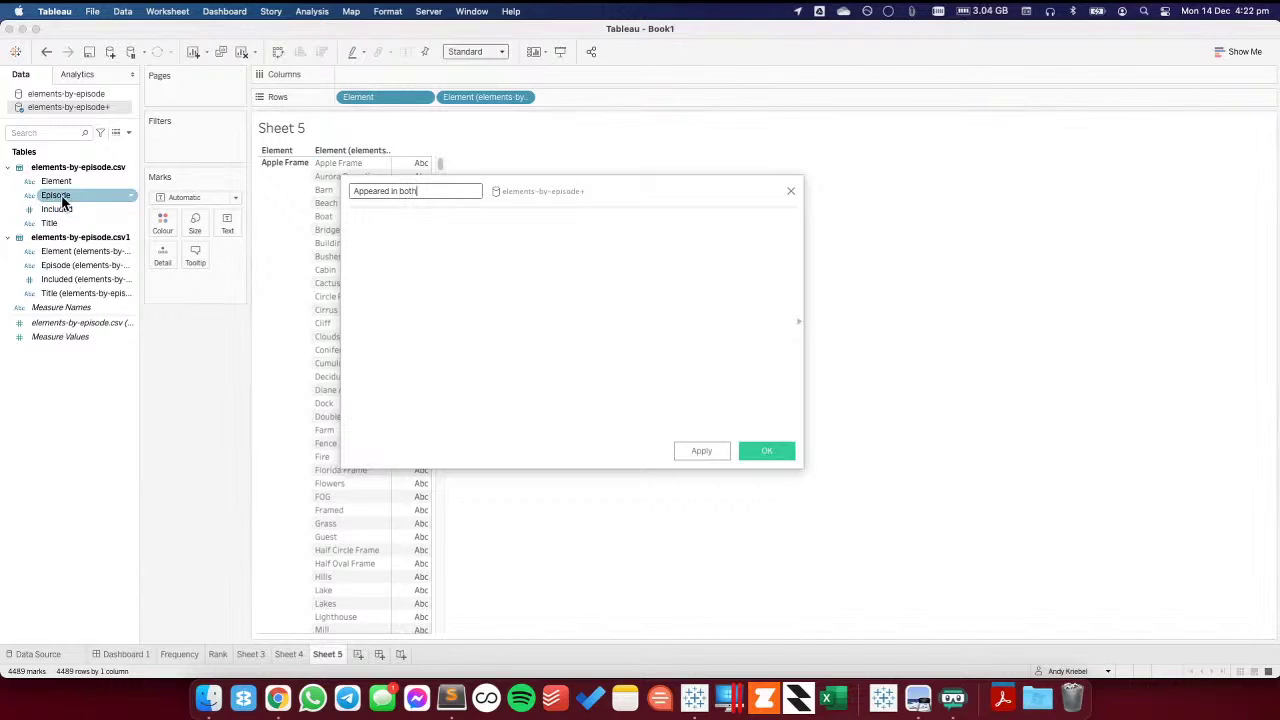
{"action": "left_click", "coordinate": [359, 193]}
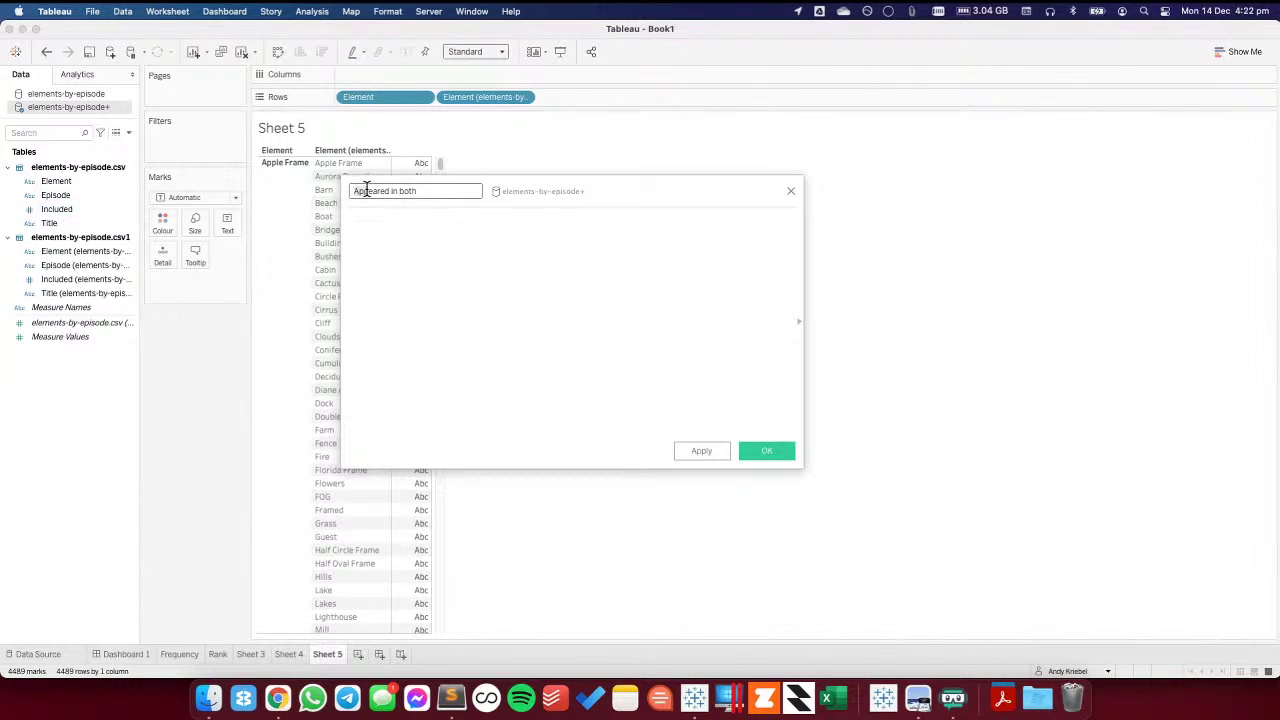
{"action": "key", "text": "Delete"}
{"action": "key", "text": "Delete"}
{"action": "key", "text": "Delete"}
{"action": "key", "text": "Delete"}
{"action": "key", "text": "Delete"}
{"action": "key", "text": "Delete"}
- Set the calculation's formula to [Included]=1 AND [Included (elements-by-episode.csv1)]=1 and save it
{"action": "left_click", "coordinate": [57, 181]}
{"action": "left_click_drag", "start_coordinate": [51, 209], "coordinate": [433, 255]}
{"action": "type", "text": "=1 AND"}
{"action": "left_click_drag", "start_coordinate": [60, 279], "coordinate": [580, 280]}
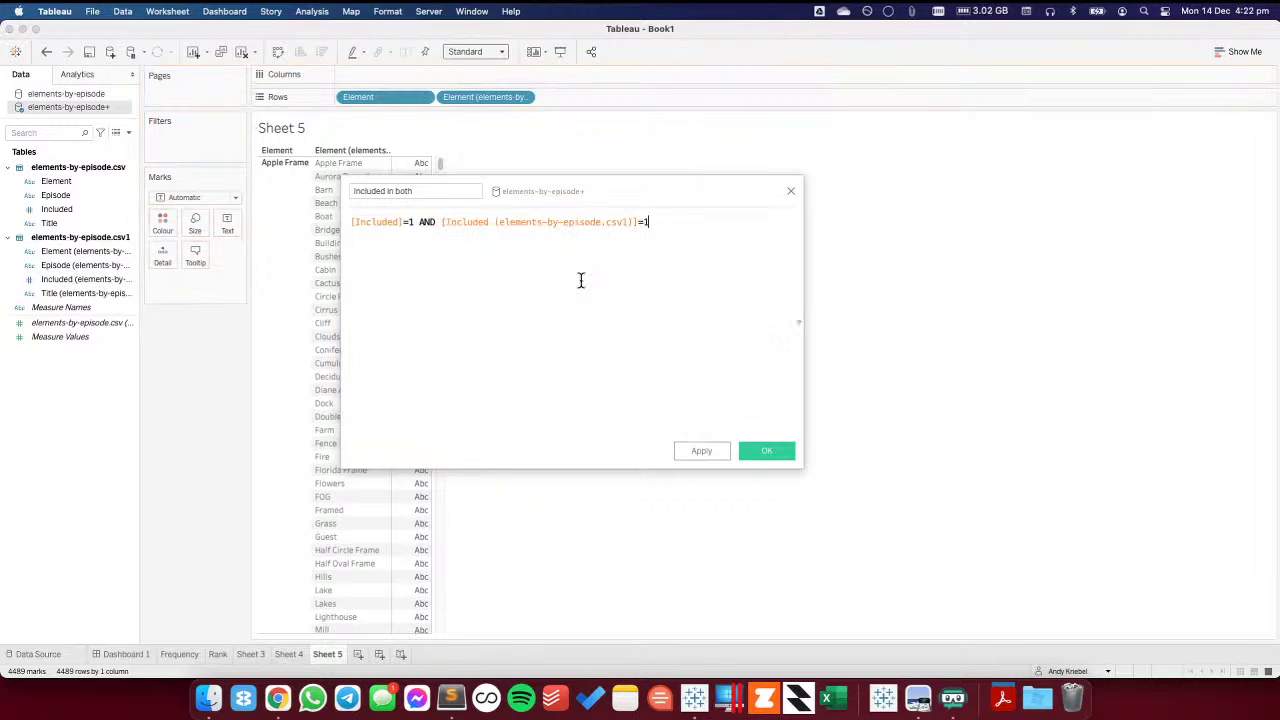
{"action": "left_click", "coordinate": [764, 451]}
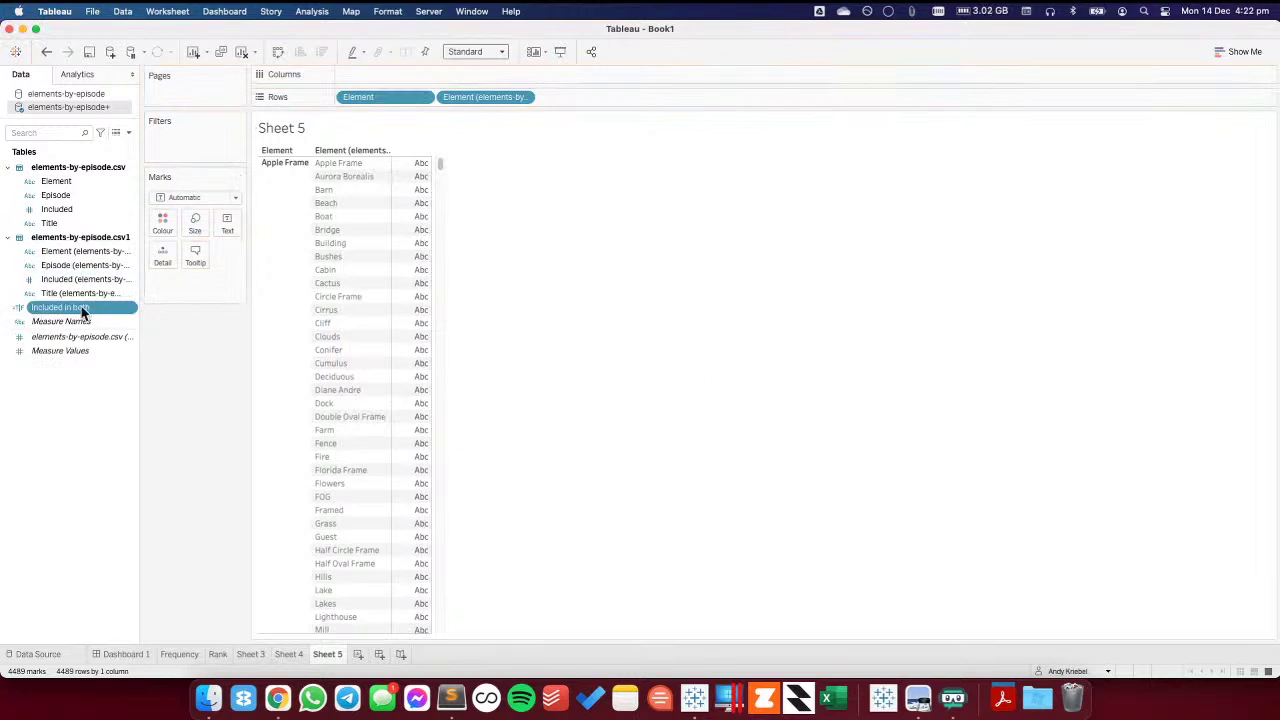
- Filter the worksheet by Included in both, keeping only True
{"action": "left_click_drag", "start_coordinate": [66, 307], "coordinate": [185, 160]}
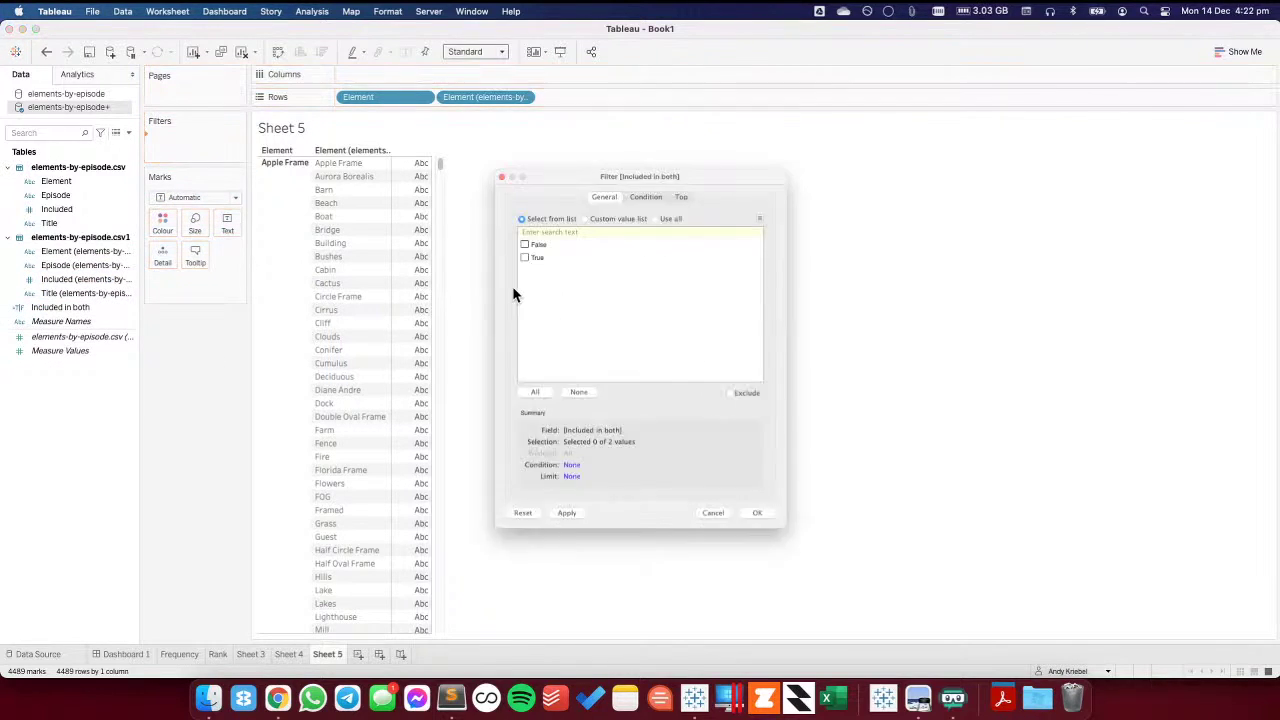
{"action": "left_click", "coordinate": [493, 232]}
{"action": "left_click", "coordinate": [790, 558]}
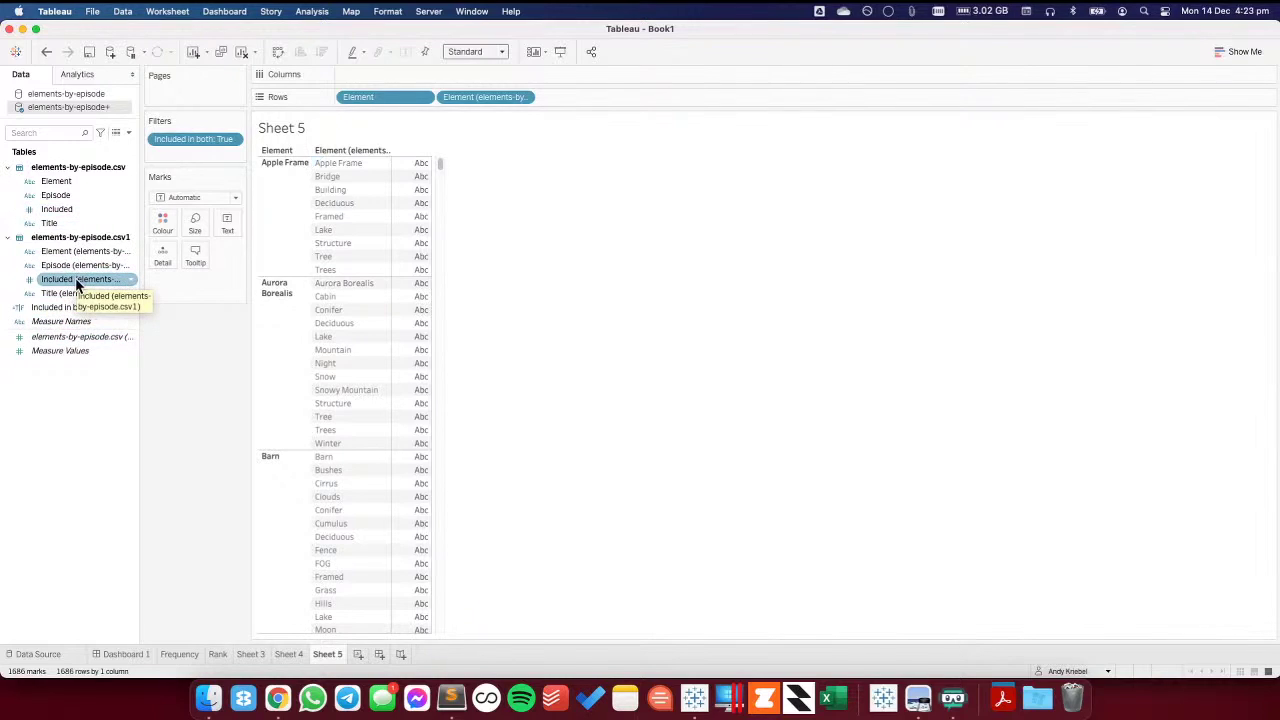
- Show SUM(Included) as the text value for each element pair in the table
{"action": "left_click_drag", "start_coordinate": [66, 214], "coordinate": [414, 266]}
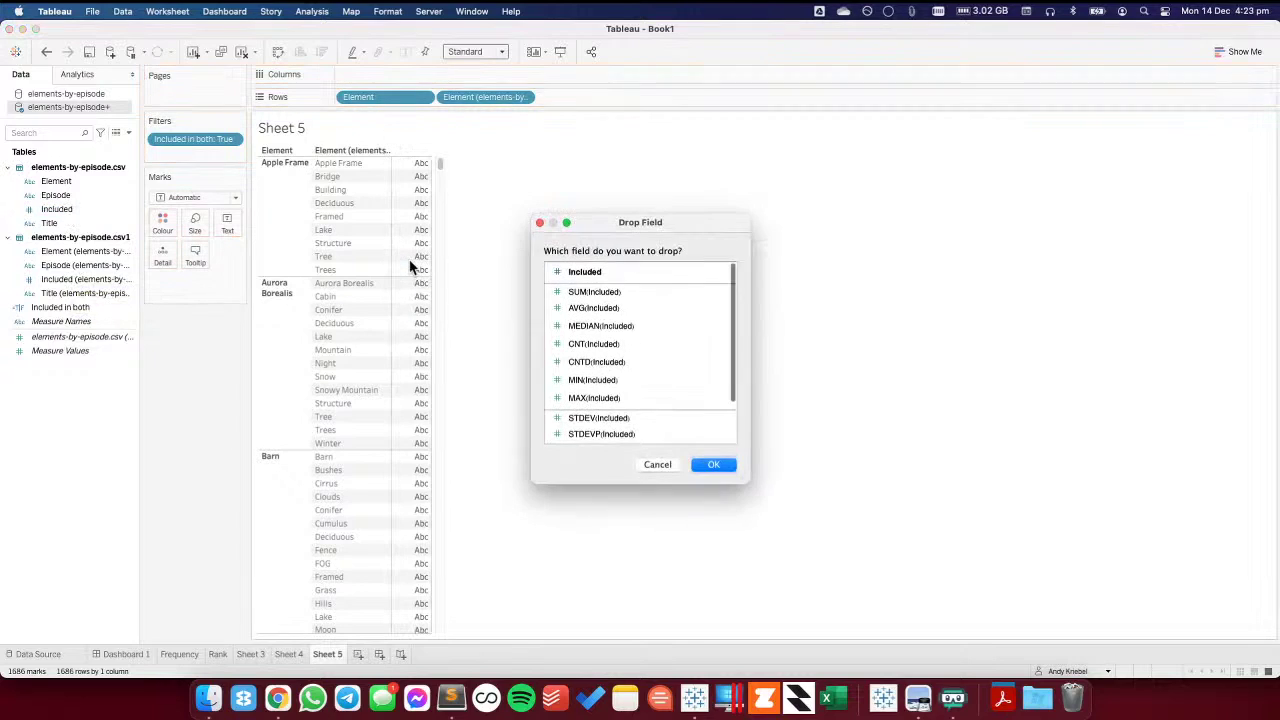
{"action": "left_click", "coordinate": [600, 291]}
{"action": "left_click", "coordinate": [714, 465]}
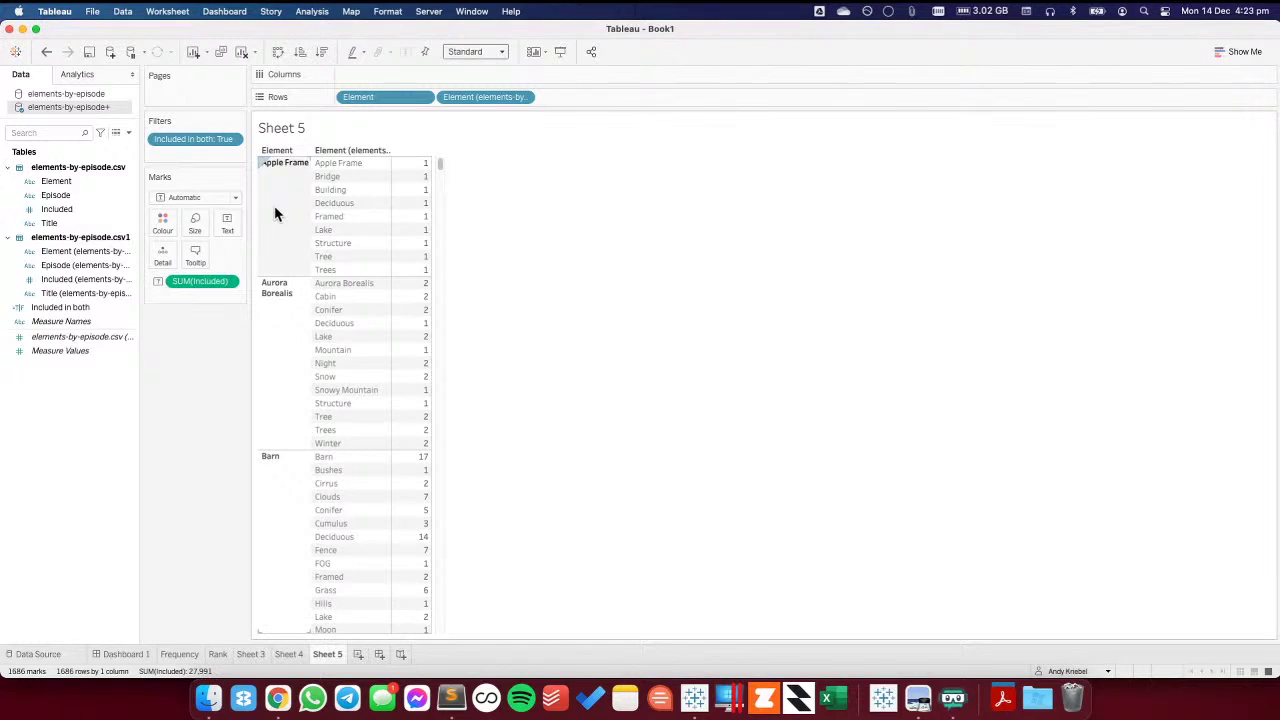
- Examine the counts of element pairs down the table, including the pairing of Tree with Trees
{"action": "left_click", "coordinate": [352, 176]}
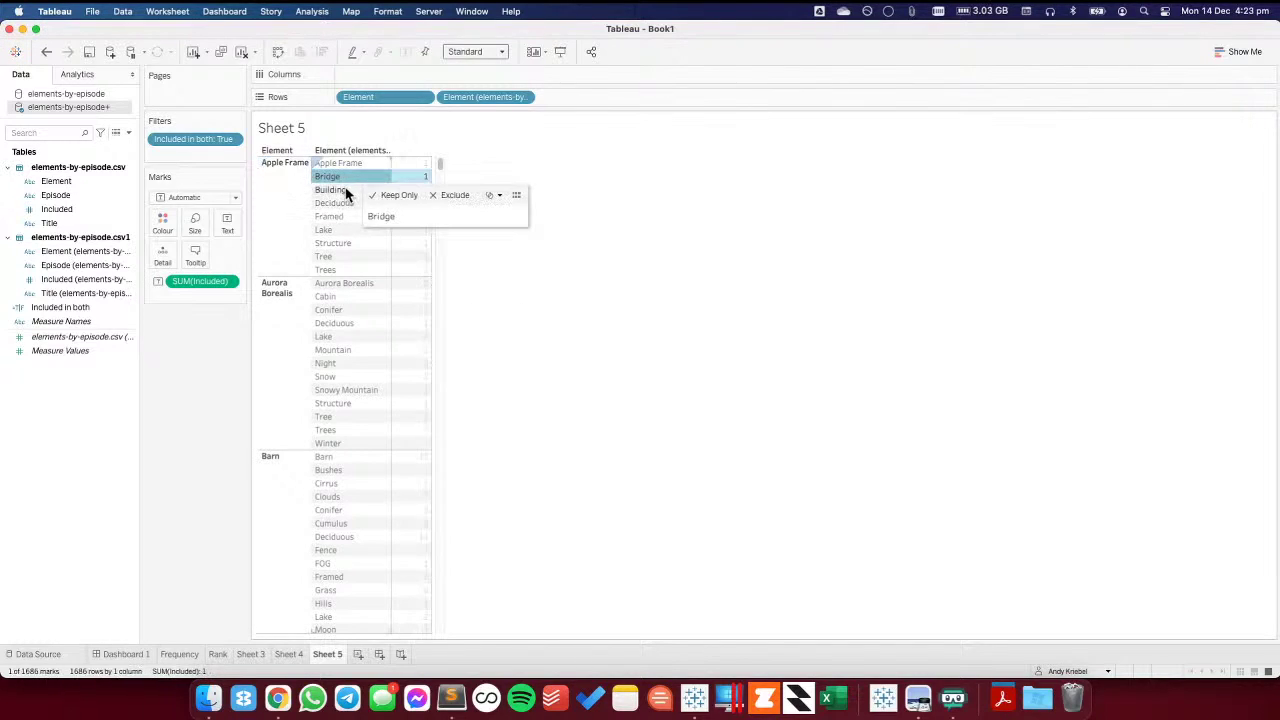
{"action": "left_click", "coordinate": [335, 178]}
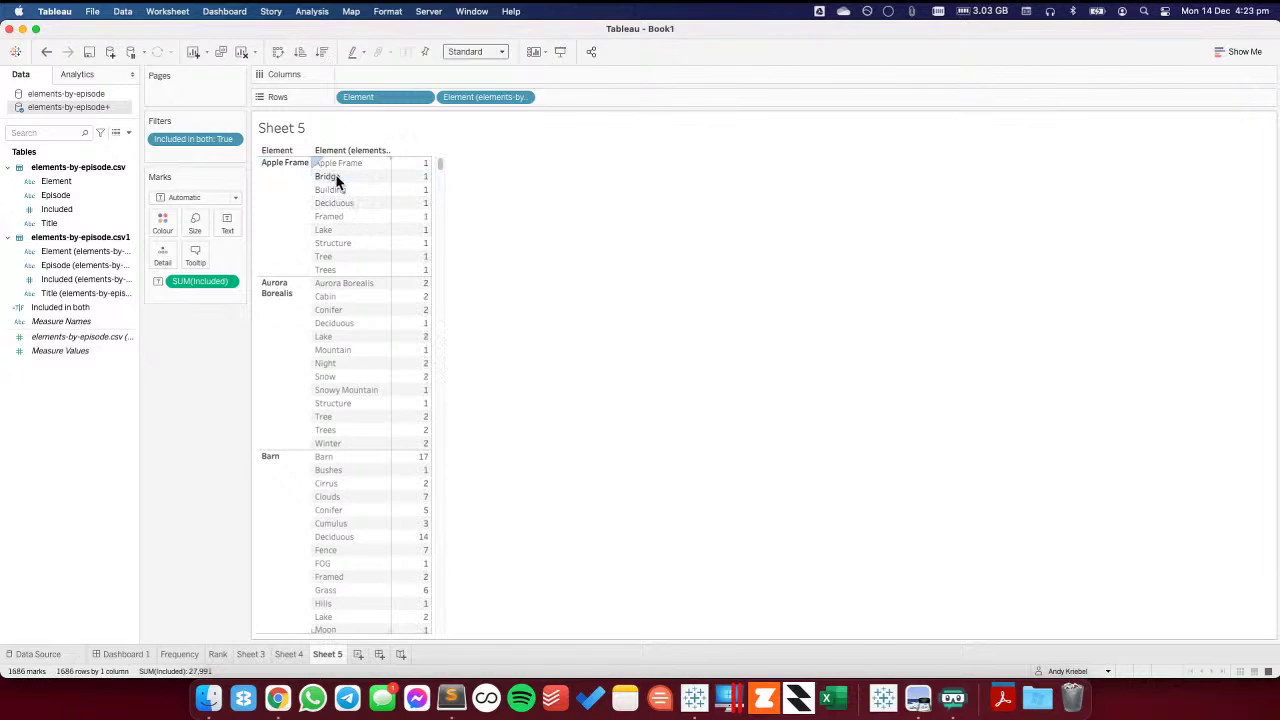
{"action": "scroll", "coordinate": [443, 196], "scroll_direction": "down", "scroll_amount": 5}
{"action": "left_click_drag", "start_coordinate": [441, 190], "coordinate": [451, 569]}
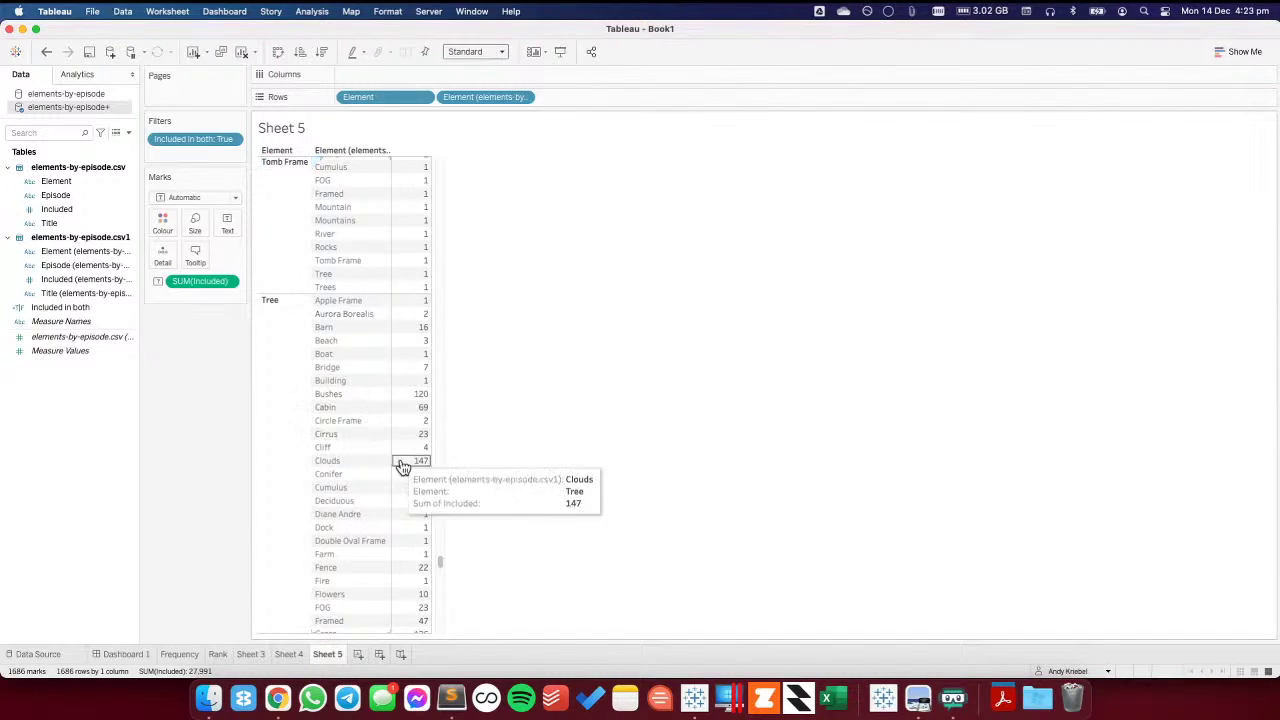
{"action": "left_click", "coordinate": [440, 606]}
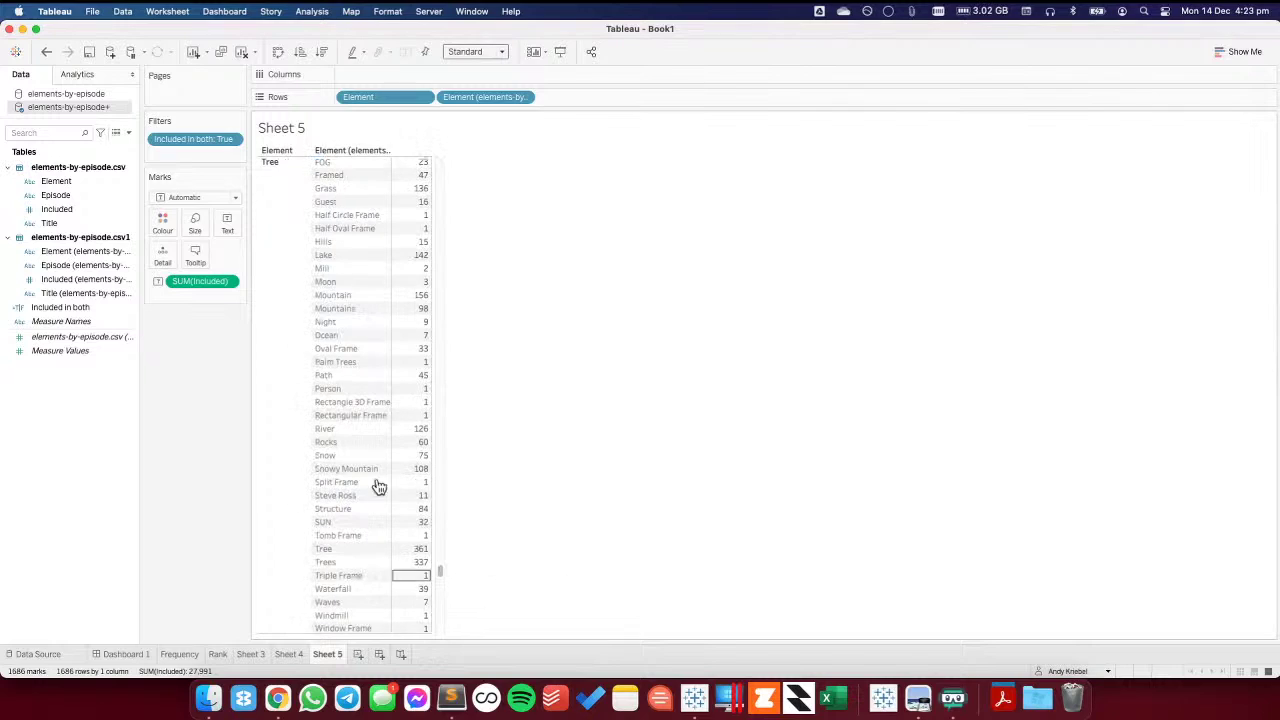
{"action": "left_click", "coordinate": [415, 566]}
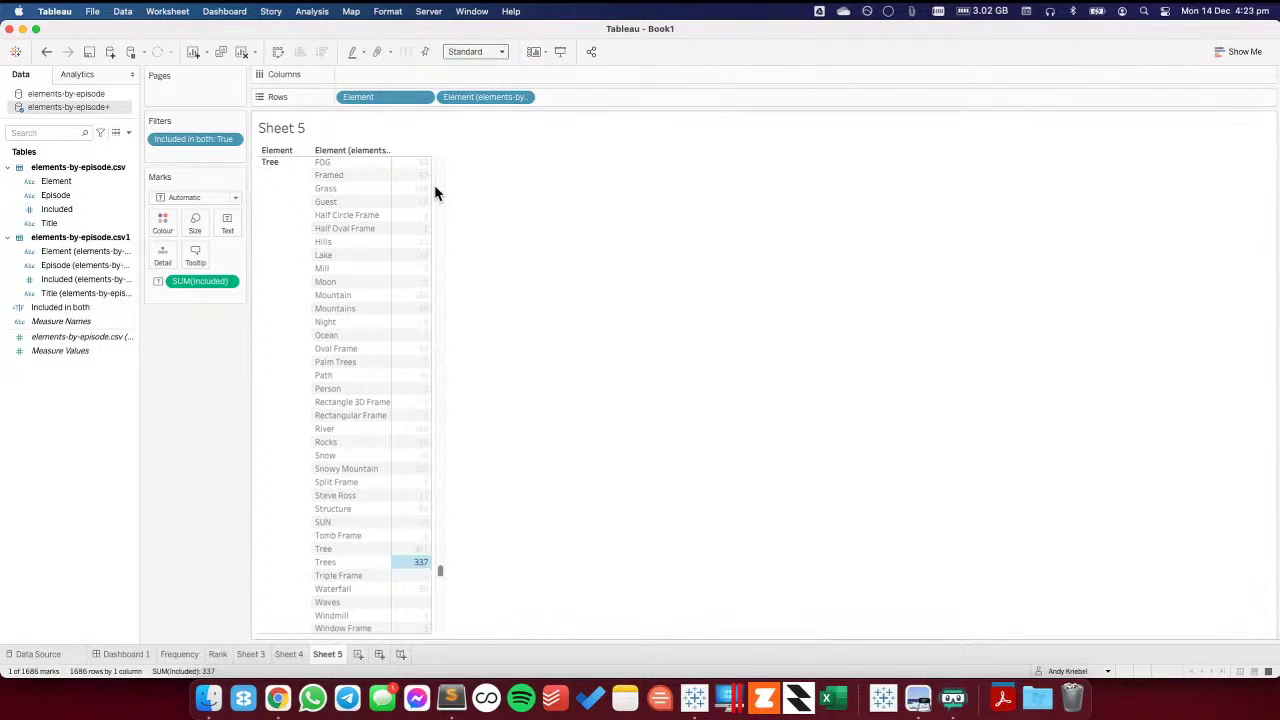
{"action": "left_click", "coordinate": [415, 564]}
{"action": "scroll", "coordinate": [440, 238], "scroll_direction": "up", "scroll_amount": 5}
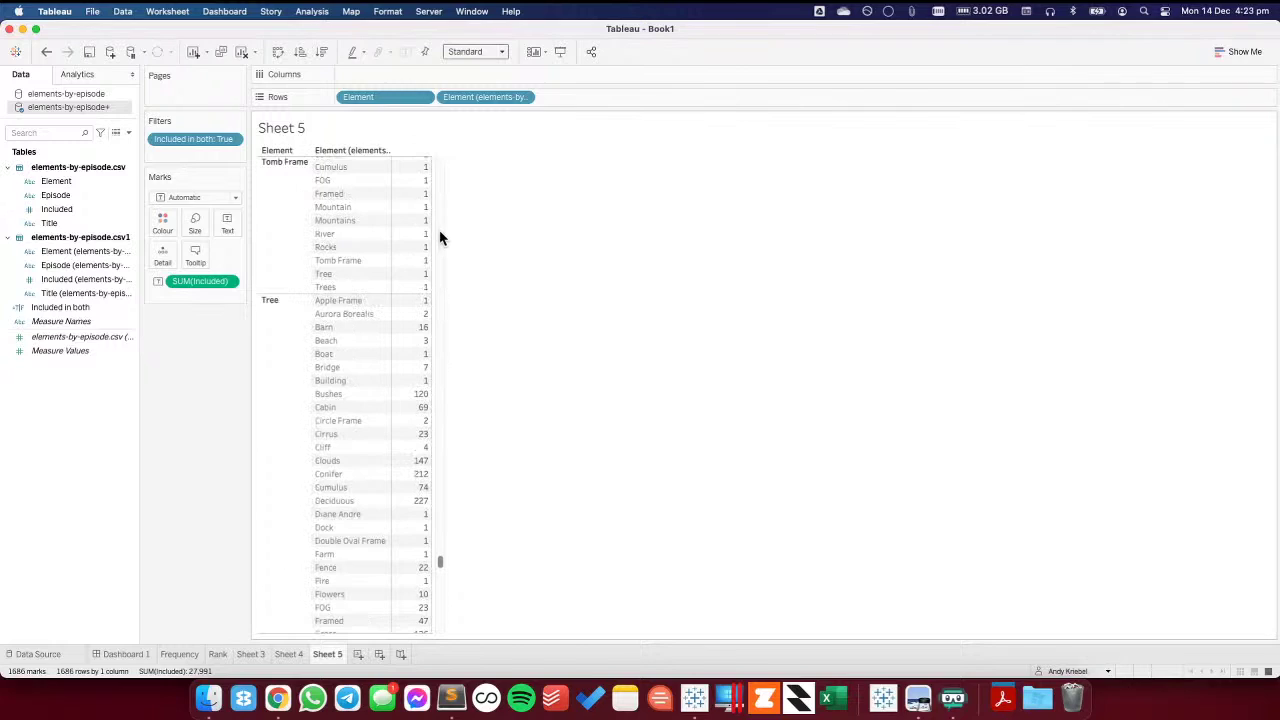
{"action": "scroll", "coordinate": [440, 238], "scroll_direction": "up", "scroll_amount": 5}
{"action": "scroll", "coordinate": [440, 238], "scroll_direction": "up", "scroll_amount": 5}
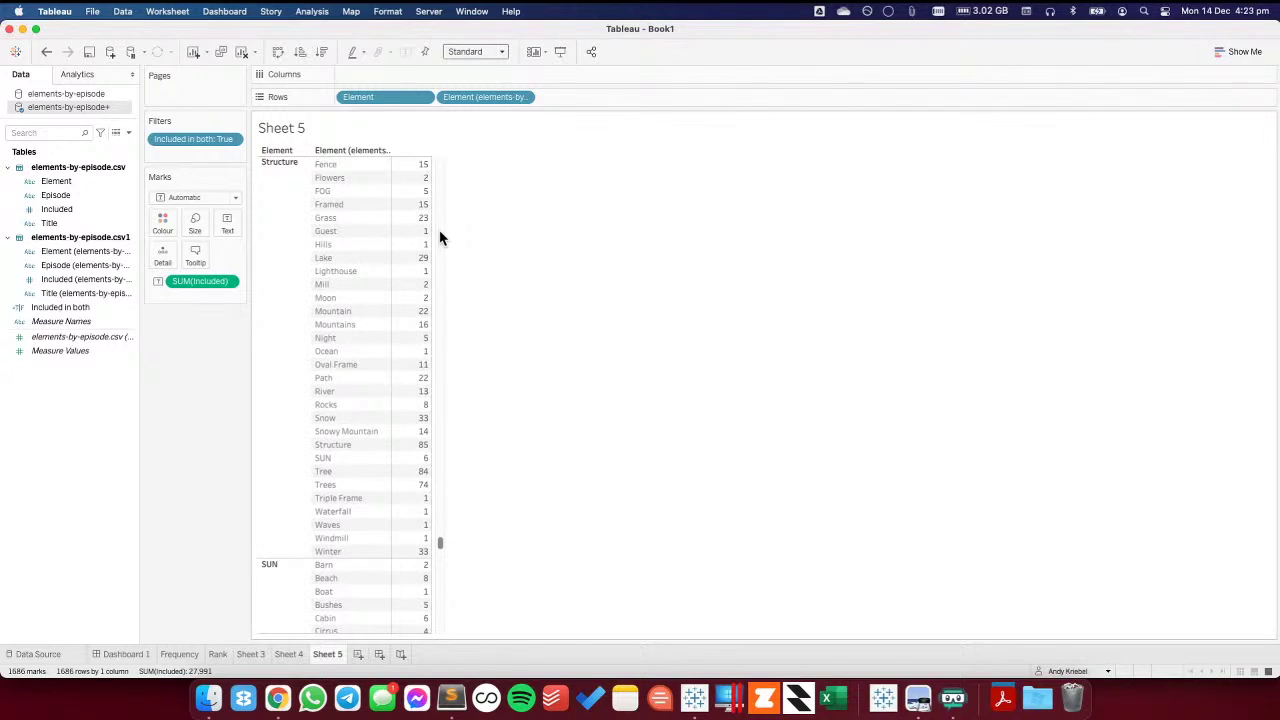
{"action": "scroll", "coordinate": [440, 238], "scroll_direction": "up", "scroll_amount": 5}
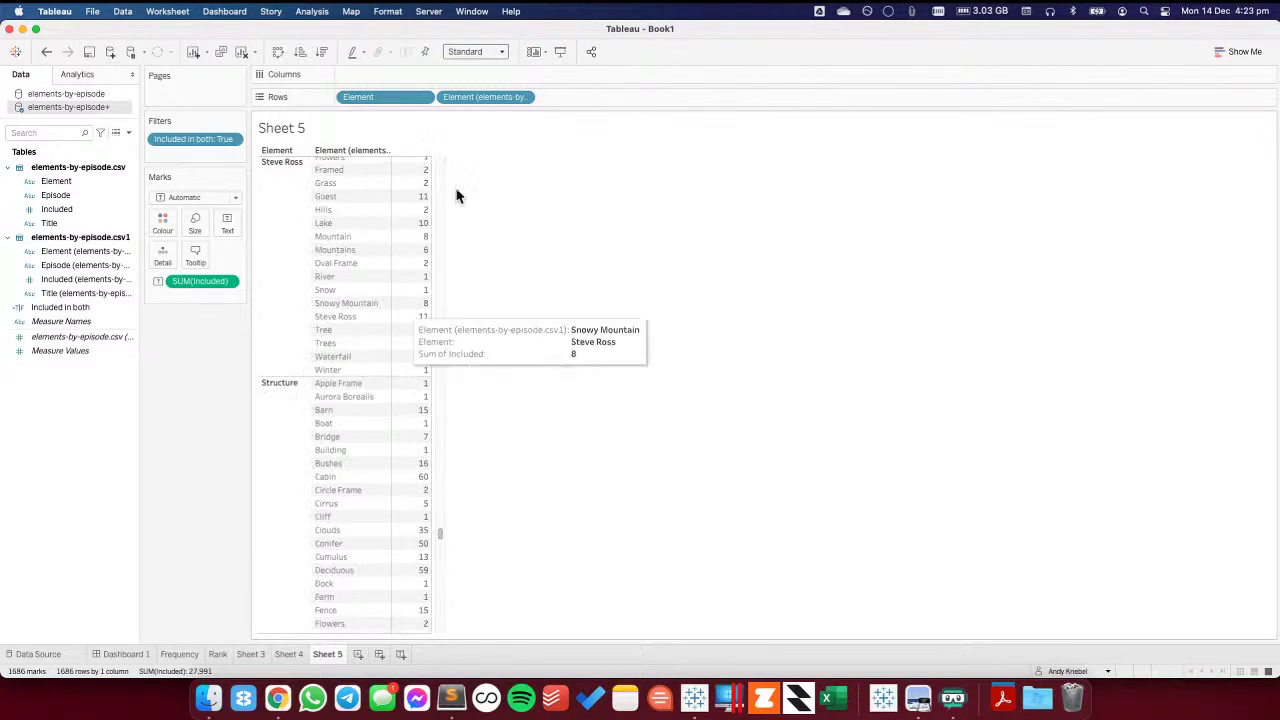
- Move Element (elements-by-episode.csv1) to columns and sort the row elements in descending order by the sum of Included
{"action": "left_click_drag", "start_coordinate": [474, 97], "coordinate": [409, 76]}
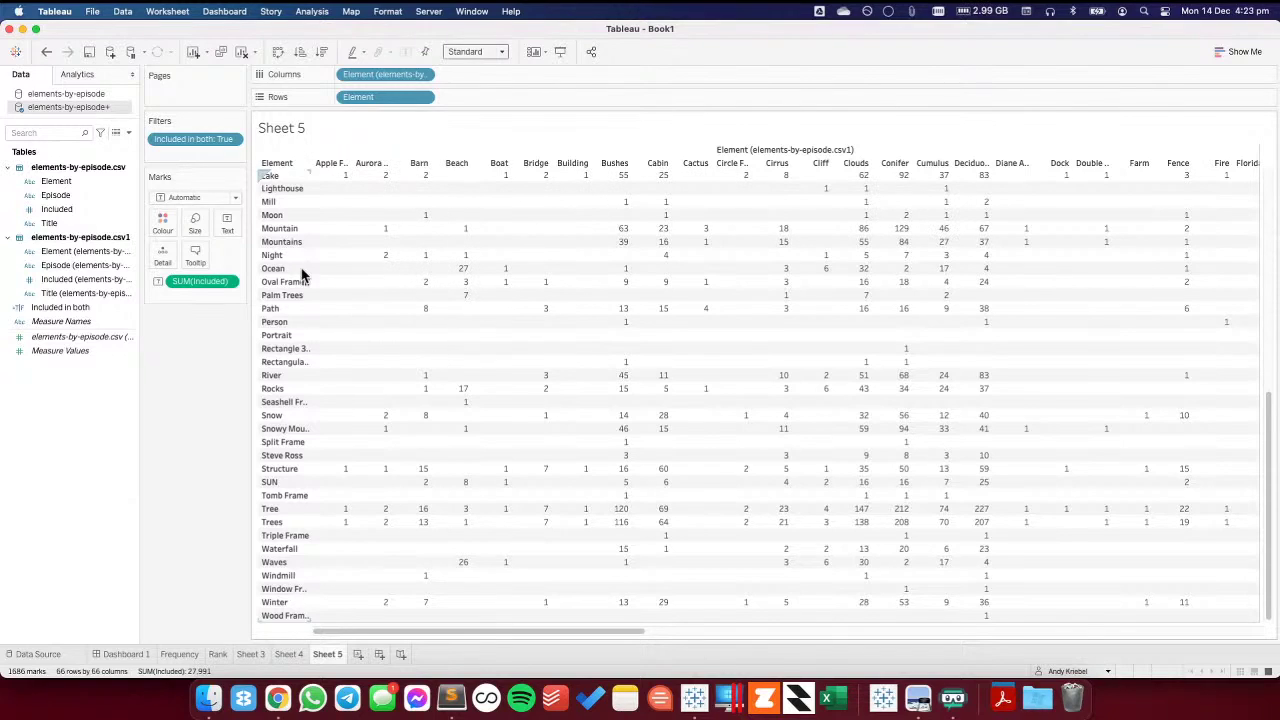
{"action": "scroll", "coordinate": [338, 282], "scroll_direction": "up", "scroll_amount": 10}
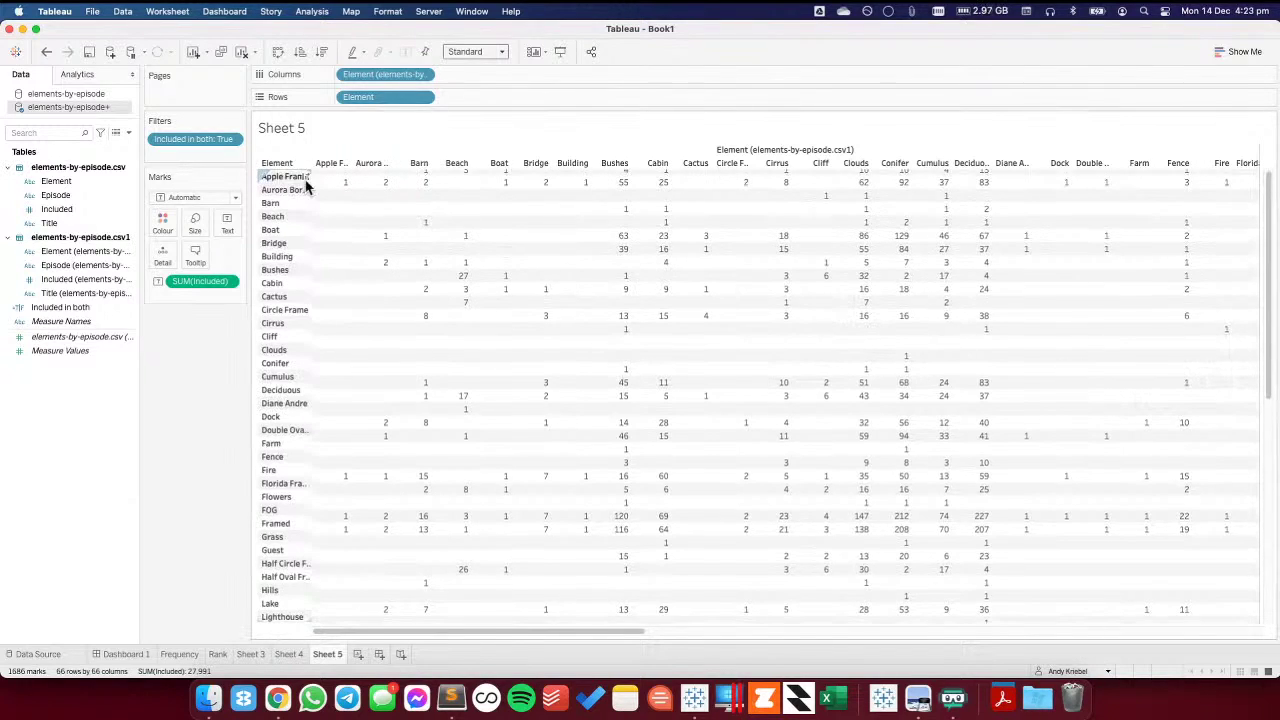
{"action": "left_click", "coordinate": [424, 101]}
{"action": "key", "text": "Escape"}
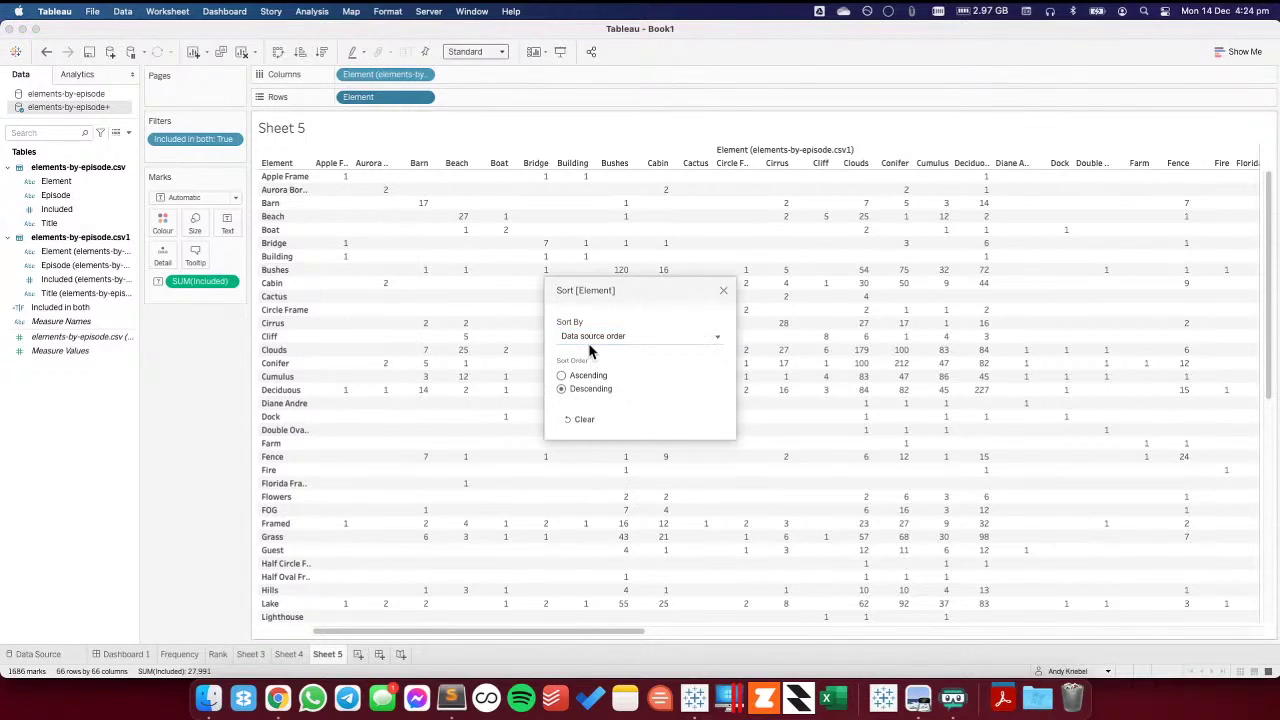
{"action": "left_click", "coordinate": [591, 340]}
{"action": "left_click", "coordinate": [584, 375]}
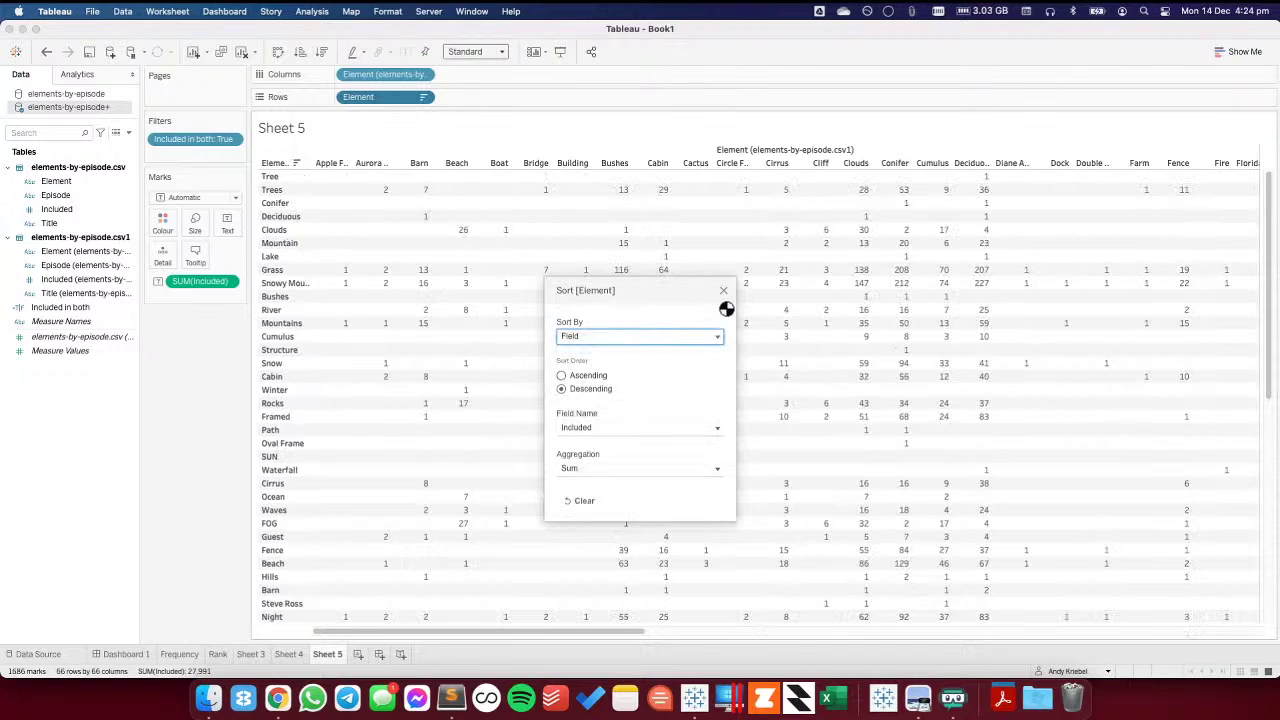
{"action": "left_click", "coordinate": [723, 292]}
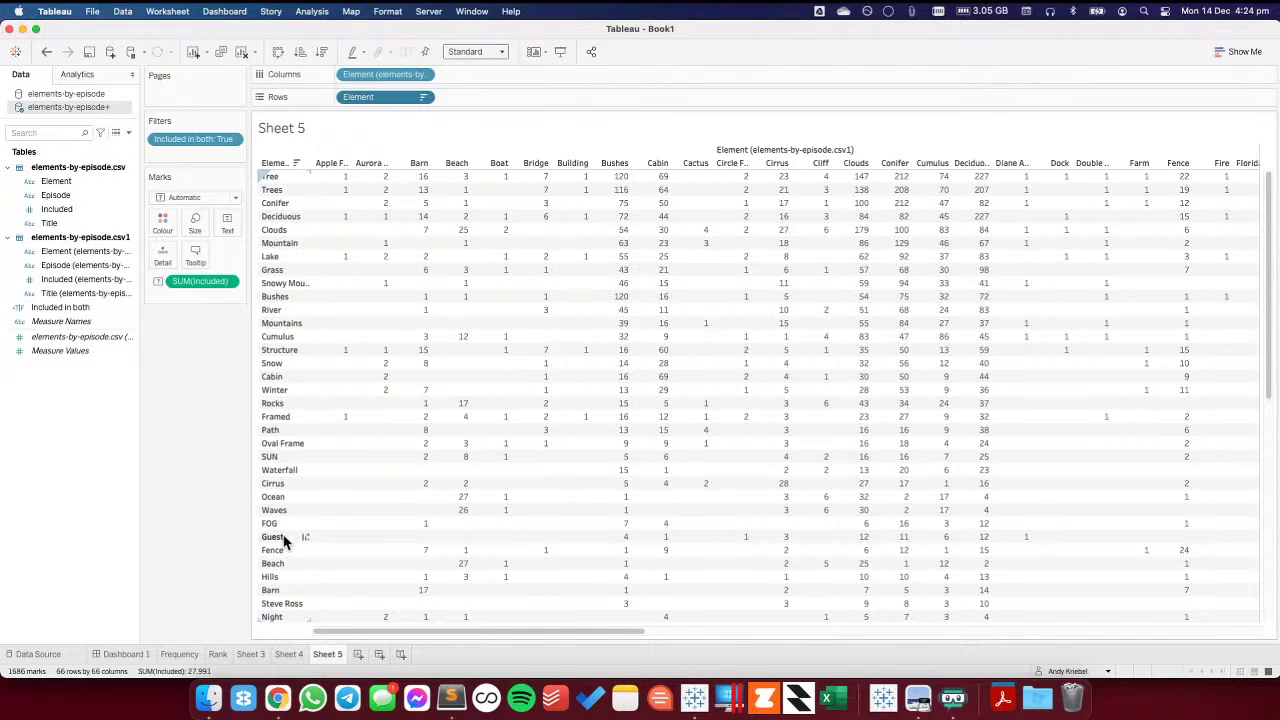
- Sort the column elements by field in descending order, using the sum of Included (elements-by-episode.csv1)
{"action": "left_click", "coordinate": [421, 80]}
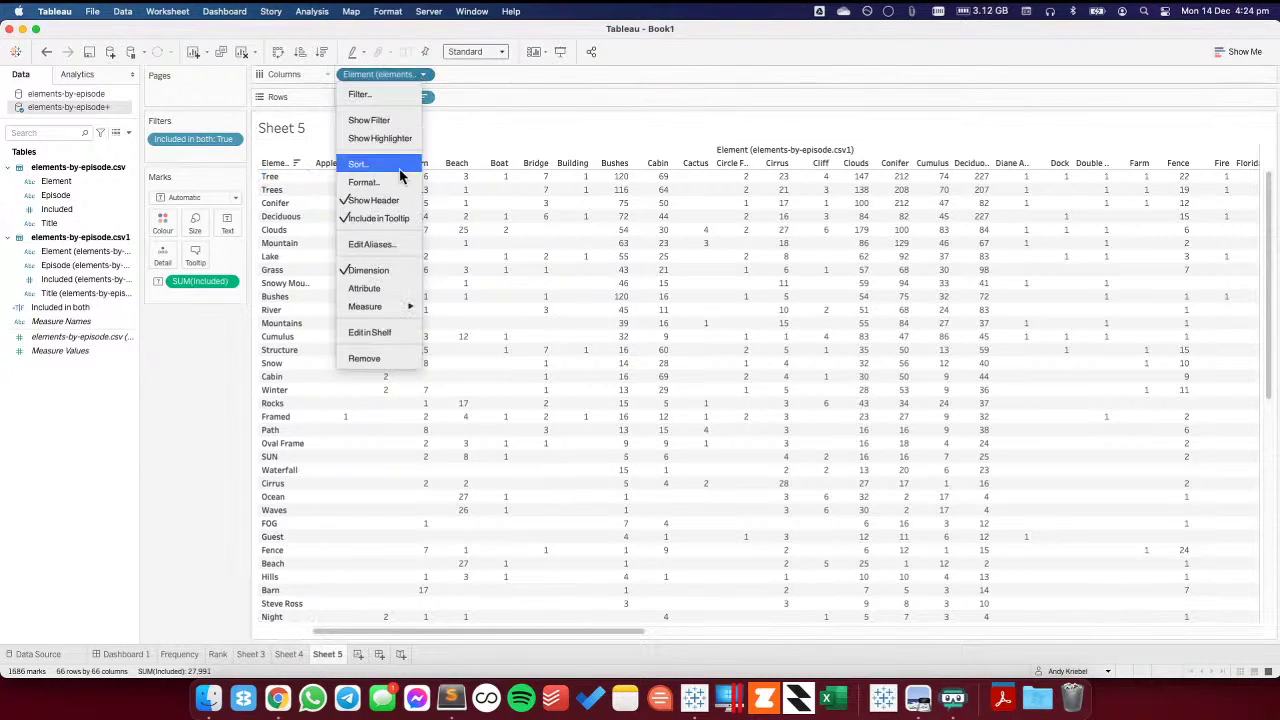
{"action": "key", "text": "Escape"}
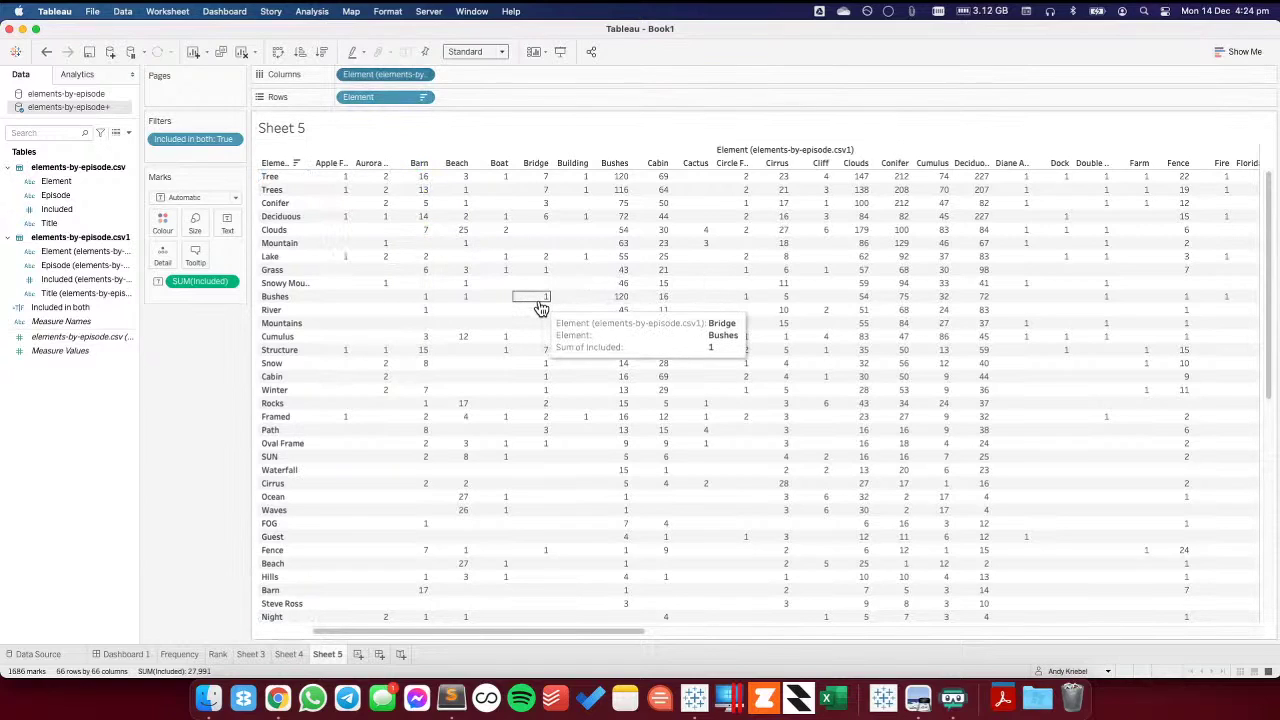
{"action": "left_click", "coordinate": [578, 388]}
{"action": "left_click", "coordinate": [578, 335]}
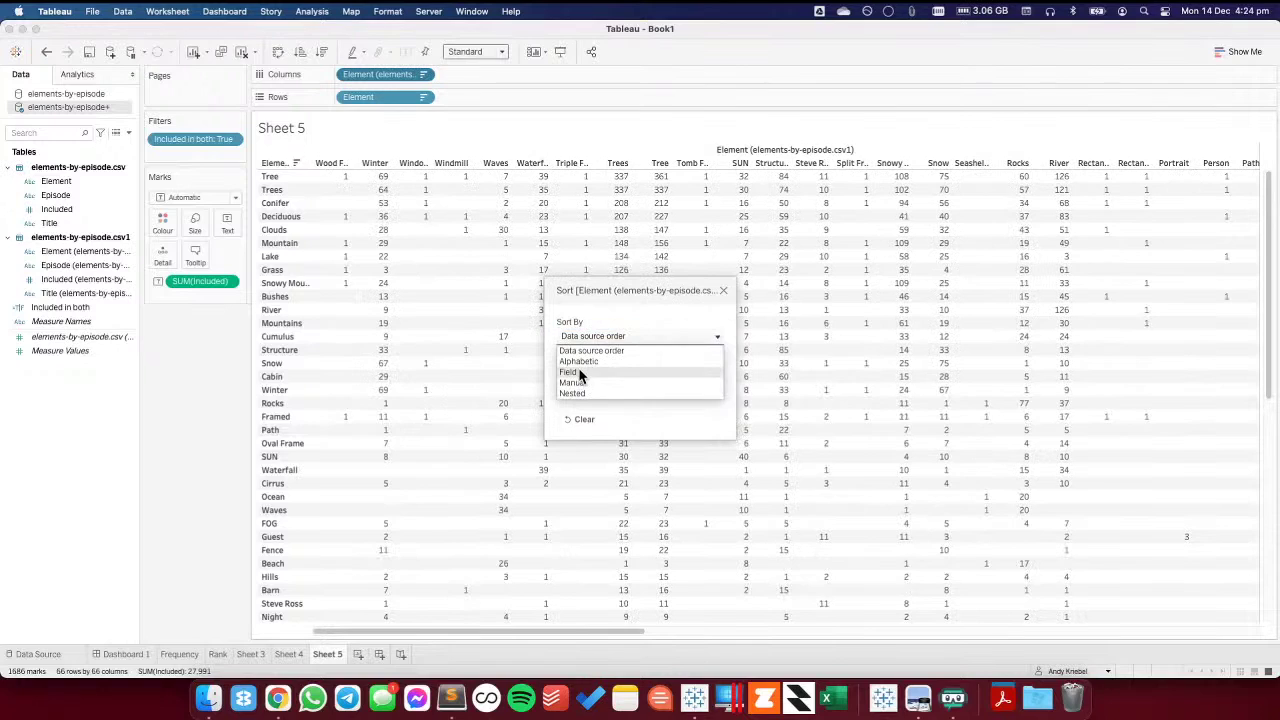
{"action": "left_click", "coordinate": [579, 372]}
{"action": "left_click", "coordinate": [600, 428]}
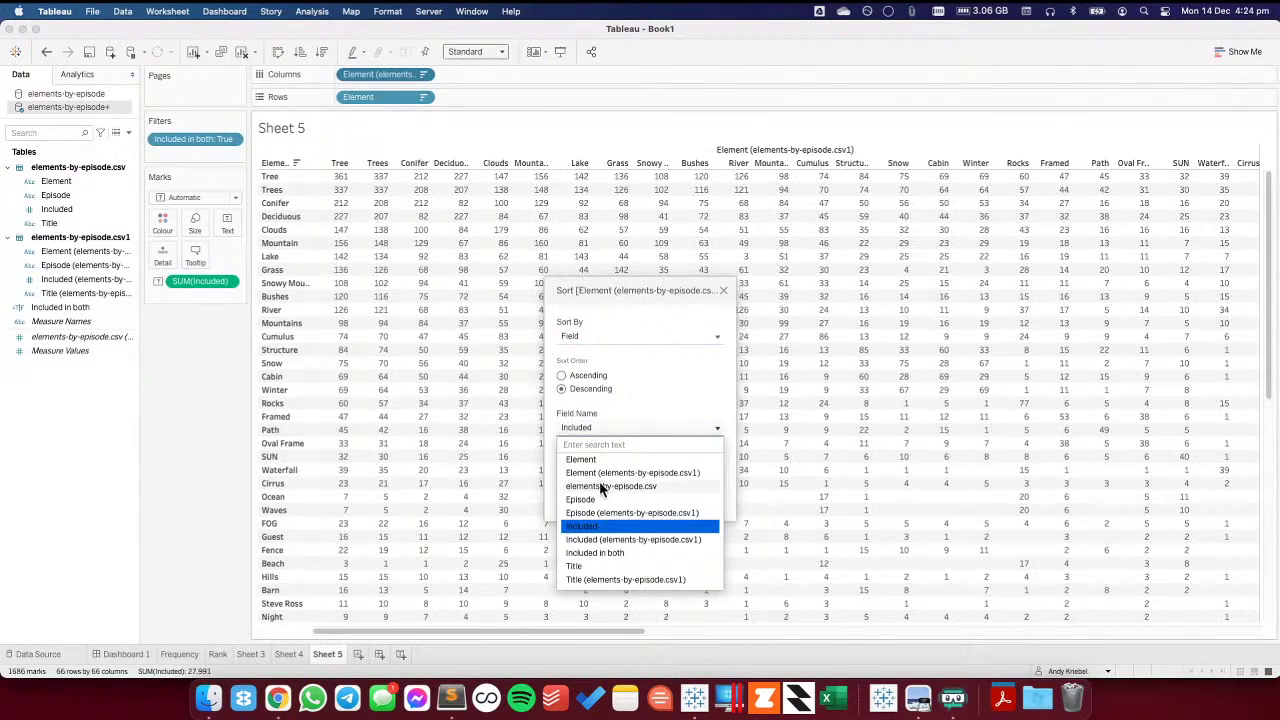
{"action": "left_click", "coordinate": [617, 542]}
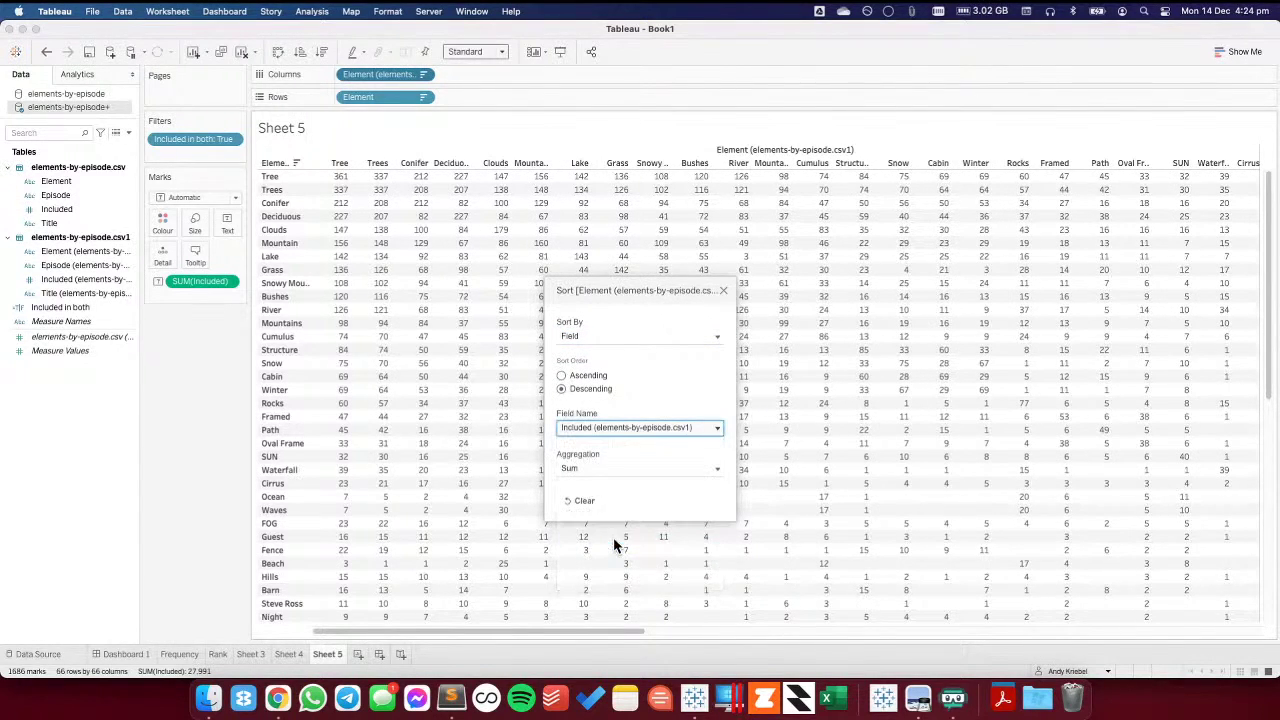
{"action": "left_click", "coordinate": [723, 291]}
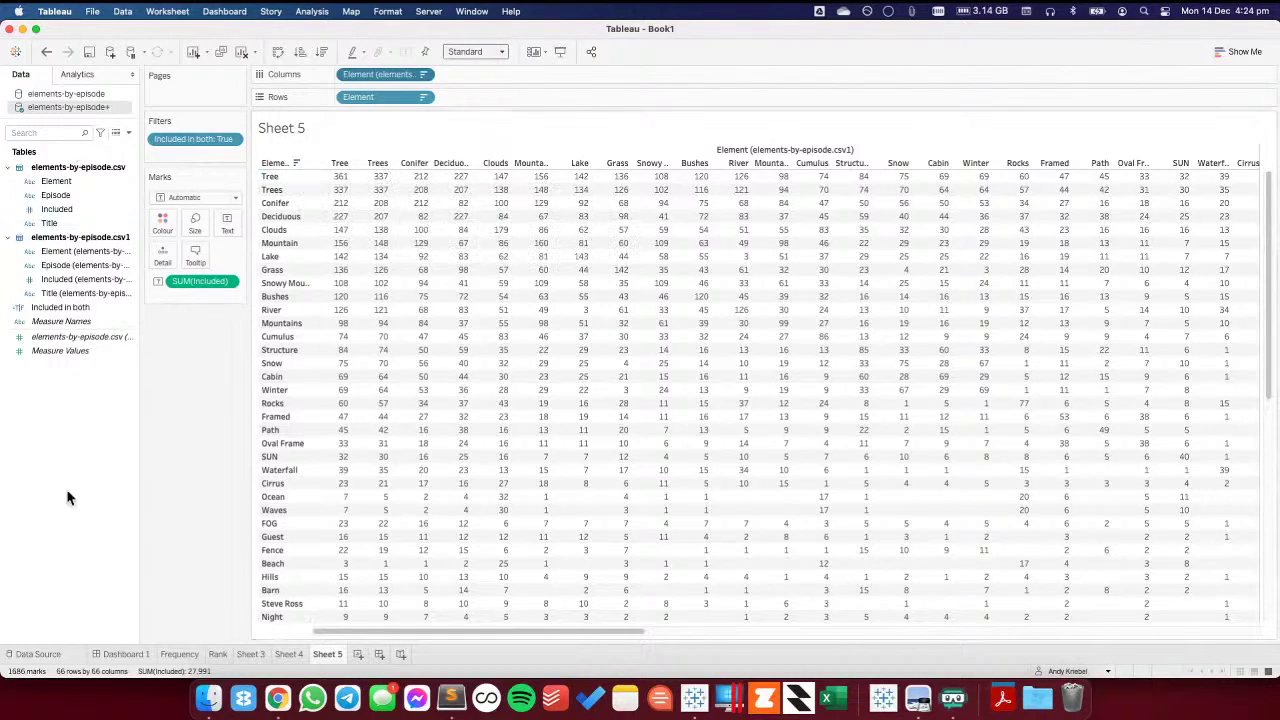
- Create a calculated field named Exclude Same Element with the formula [Element]=[Element (elements-by-episode.csv1)]
{"action": "right_click", "coordinate": [83, 465]}
{"action": "left_click", "coordinate": [113, 473]}
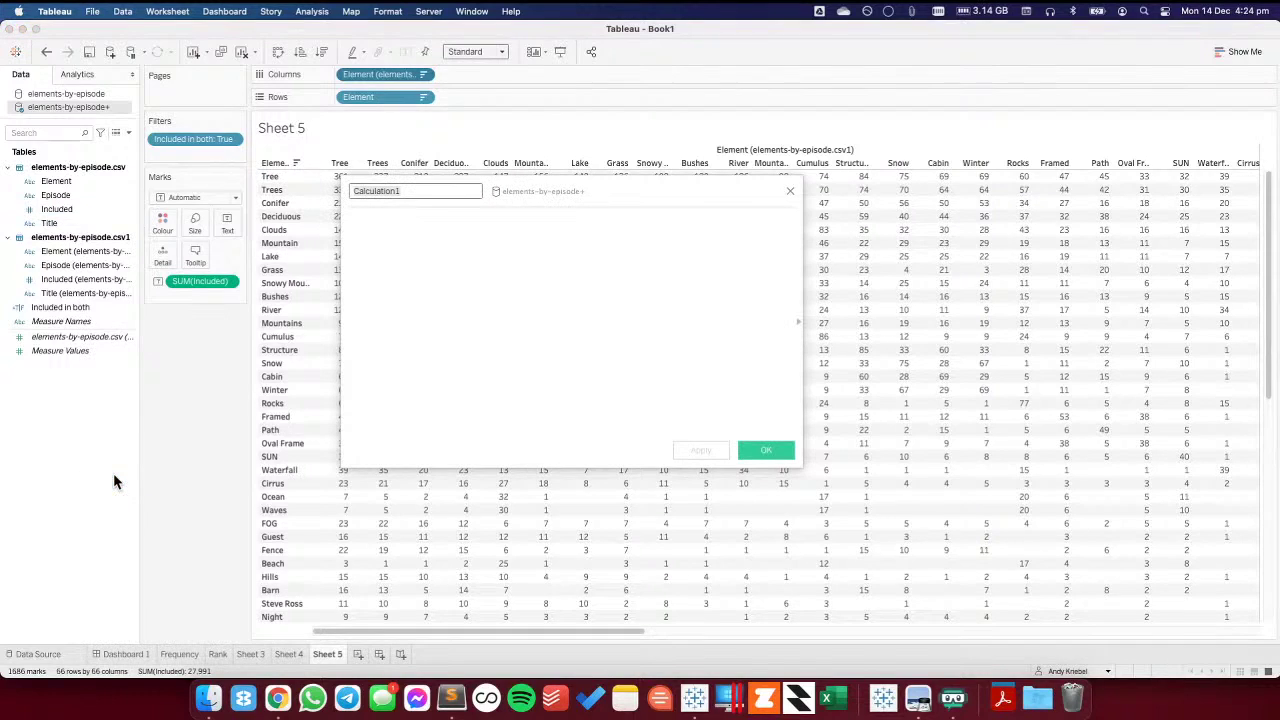
{"action": "type", "text": "Exclude Same Element"}
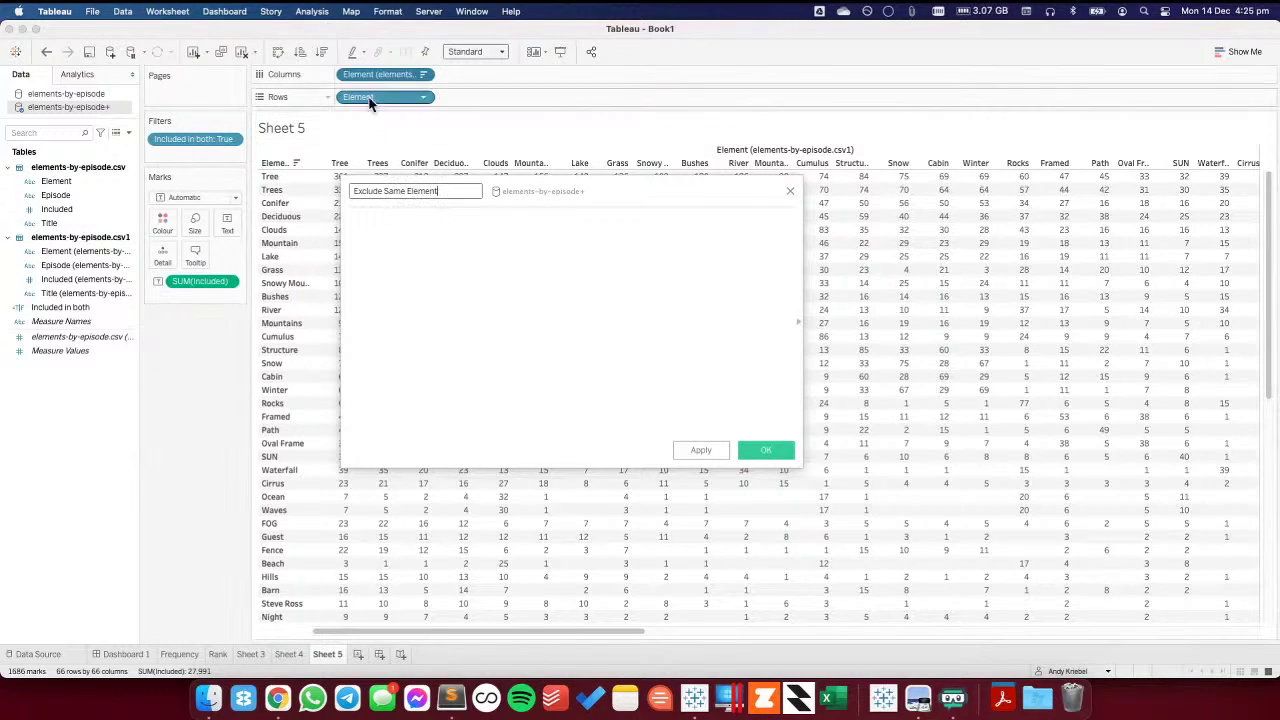
{"action": "left_click_drag", "start_coordinate": [372, 99], "coordinate": [417, 302]}
{"action": "type", "text": "="}
{"action": "left_click_drag", "start_coordinate": [386, 77], "coordinate": [560, 320]}
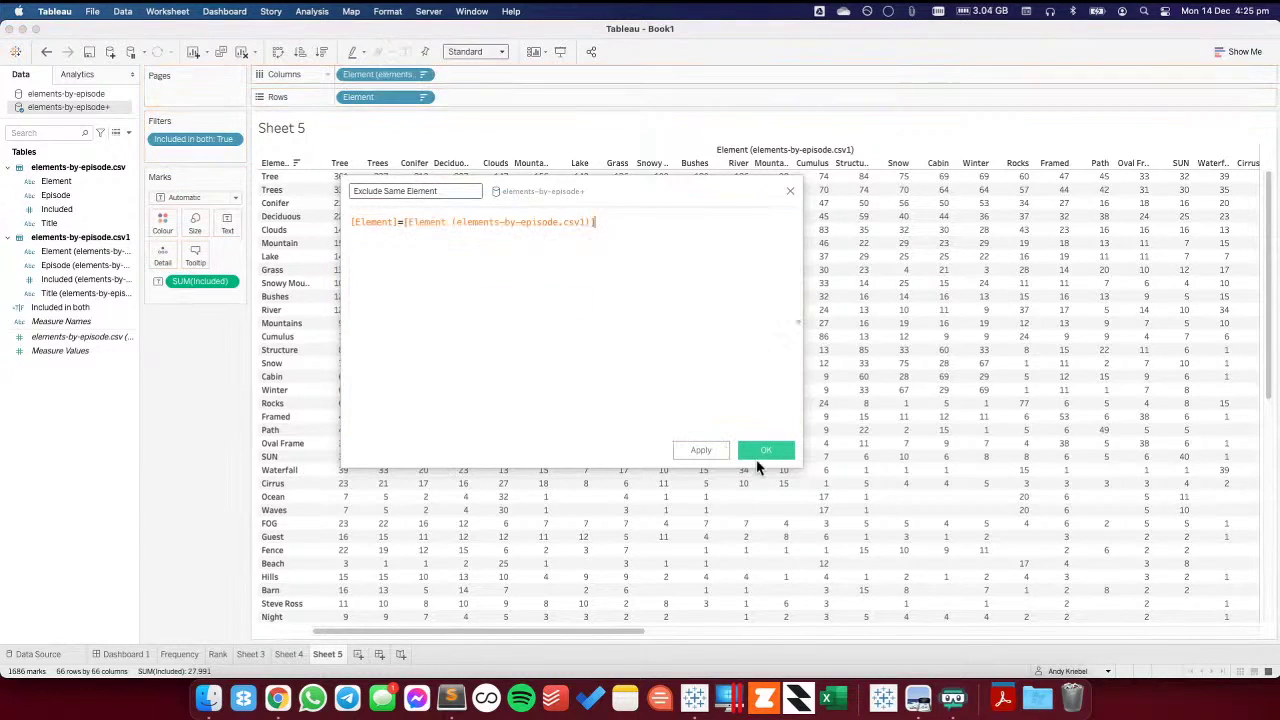
- Save the Exclude Same Element calculation and filter the table by it, keeping only the False value
{"action": "left_click", "coordinate": [761, 452]}
{"action": "left_click_drag", "start_coordinate": [67, 310], "coordinate": [162, 225]}
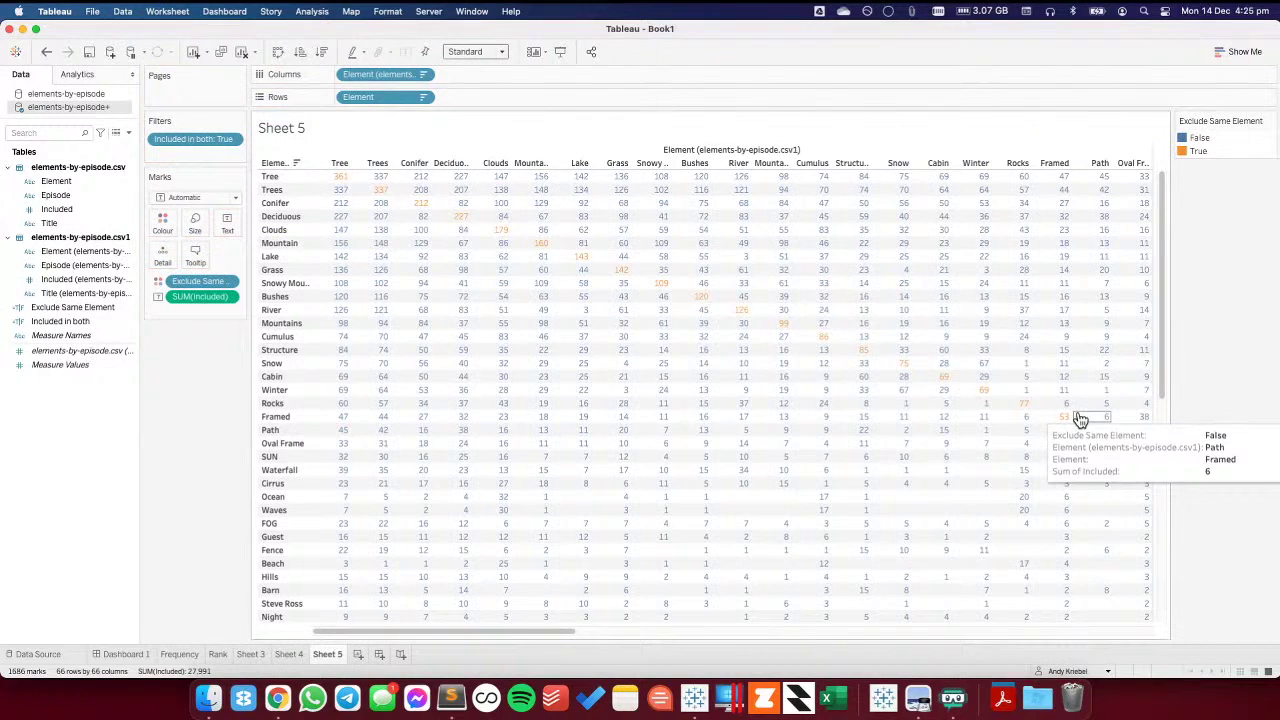
{"action": "left_click_drag", "start_coordinate": [196, 287], "coordinate": [183, 155]}
{"action": "left_click", "coordinate": [493, 217]}
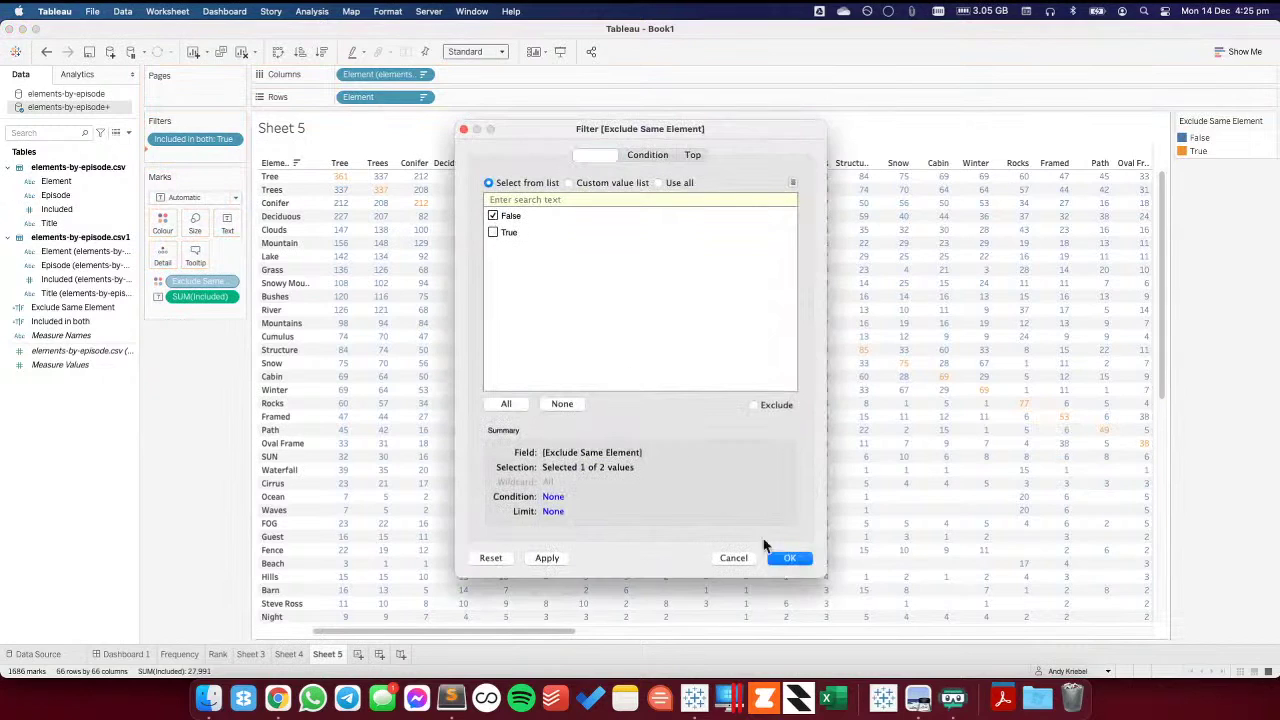
{"action": "left_click", "coordinate": [789, 558]}
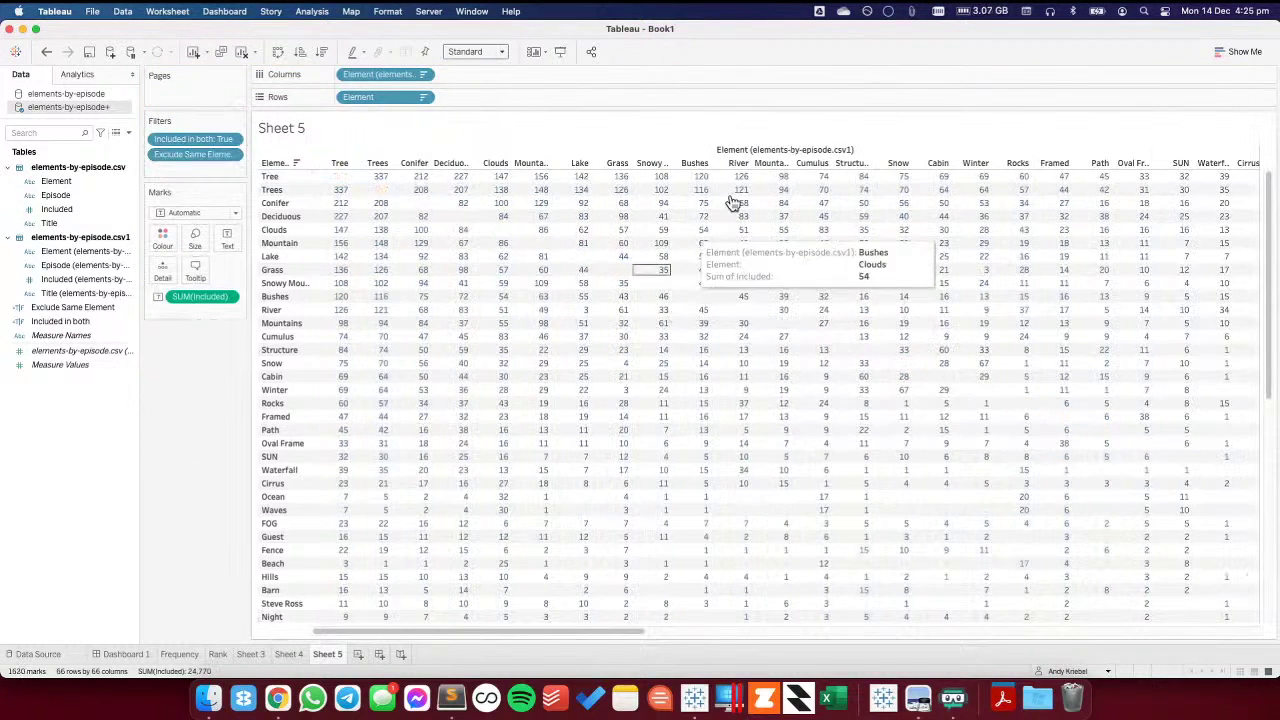
- Try fitting the table to the entire view with SUM(Included) on colour, and undo both changes
{"action": "left_click", "coordinate": [476, 55]}
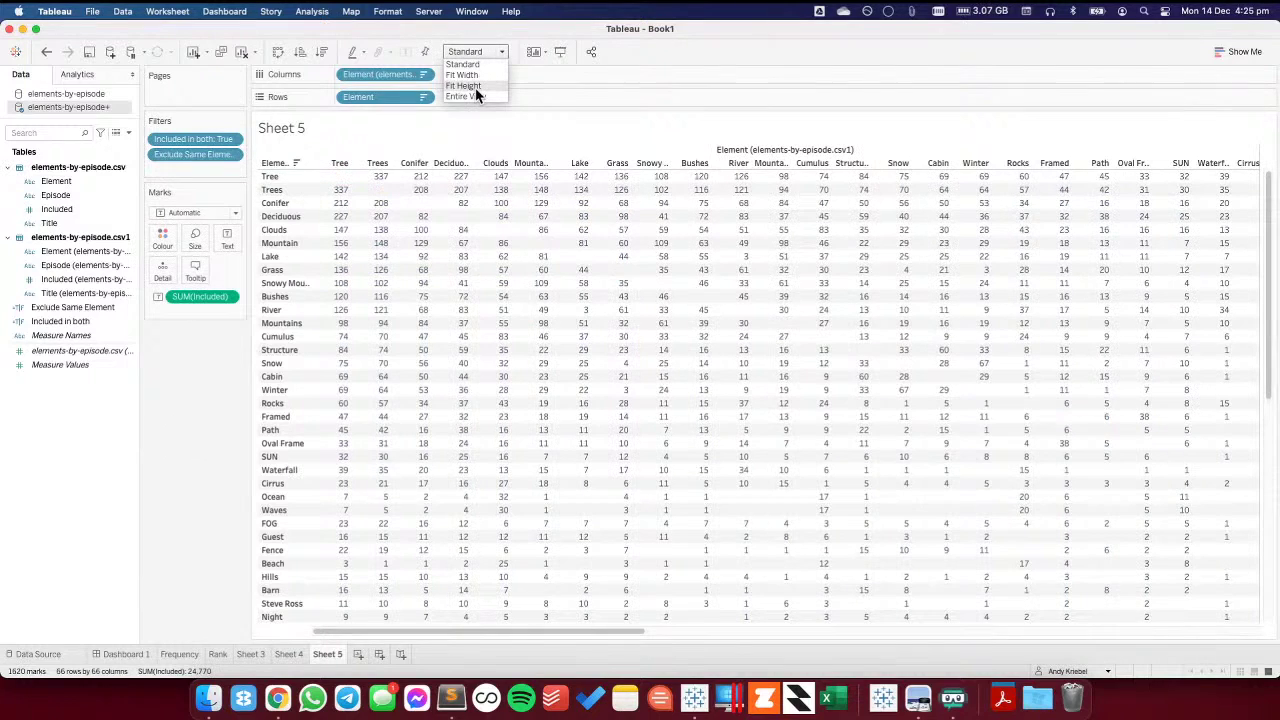
{"action": "left_click", "coordinate": [474, 95]}
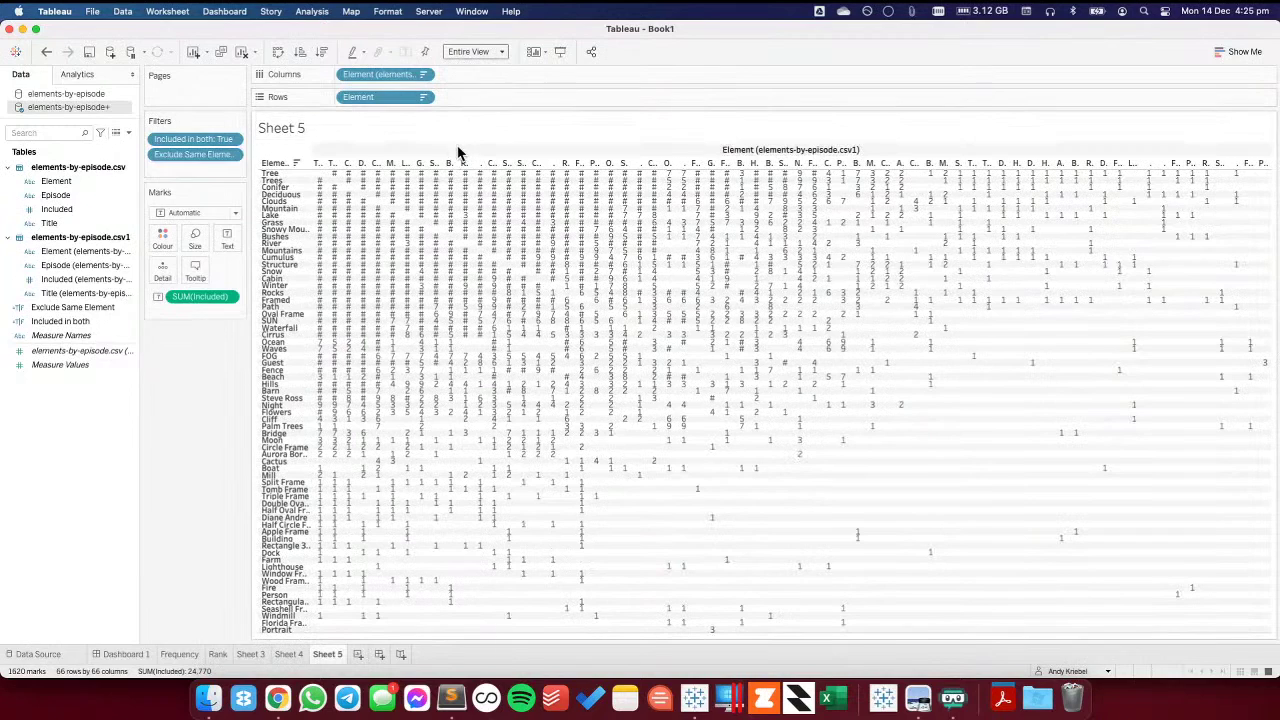
{"action": "left_click_drag", "start_coordinate": [196, 296], "coordinate": [166, 244]}
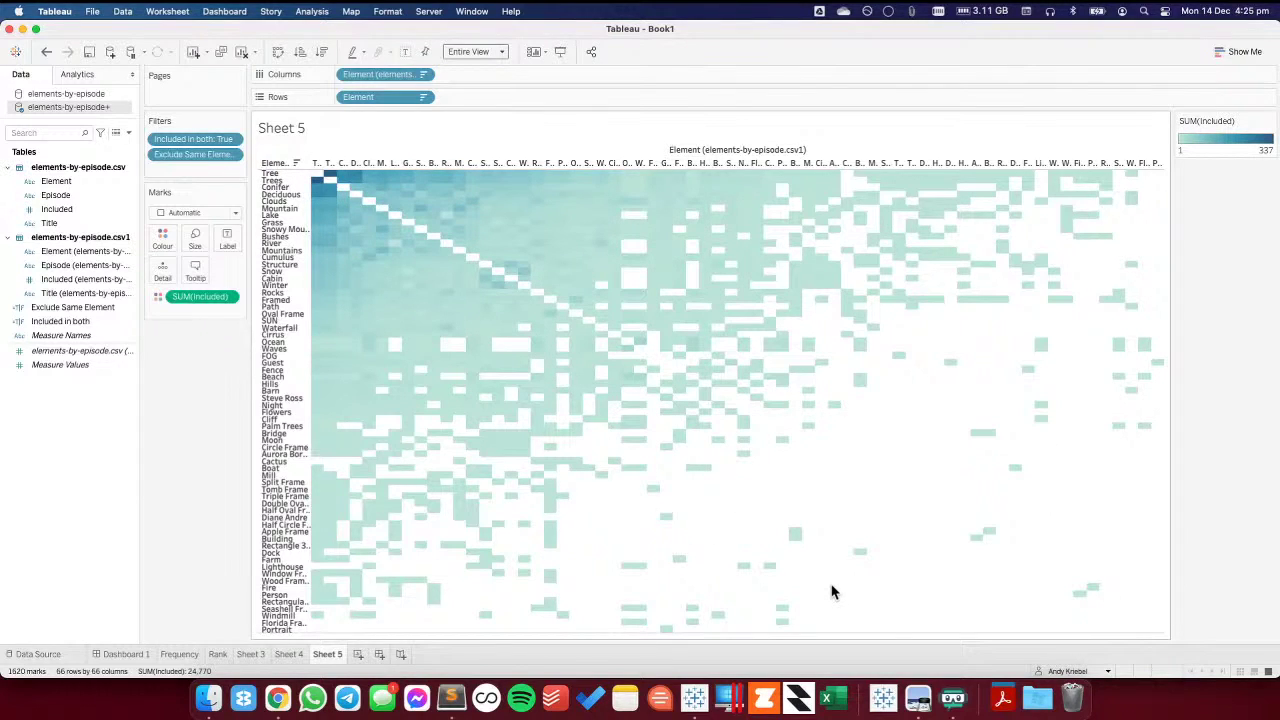
{"action": "left_click", "coordinate": [184, 214]}
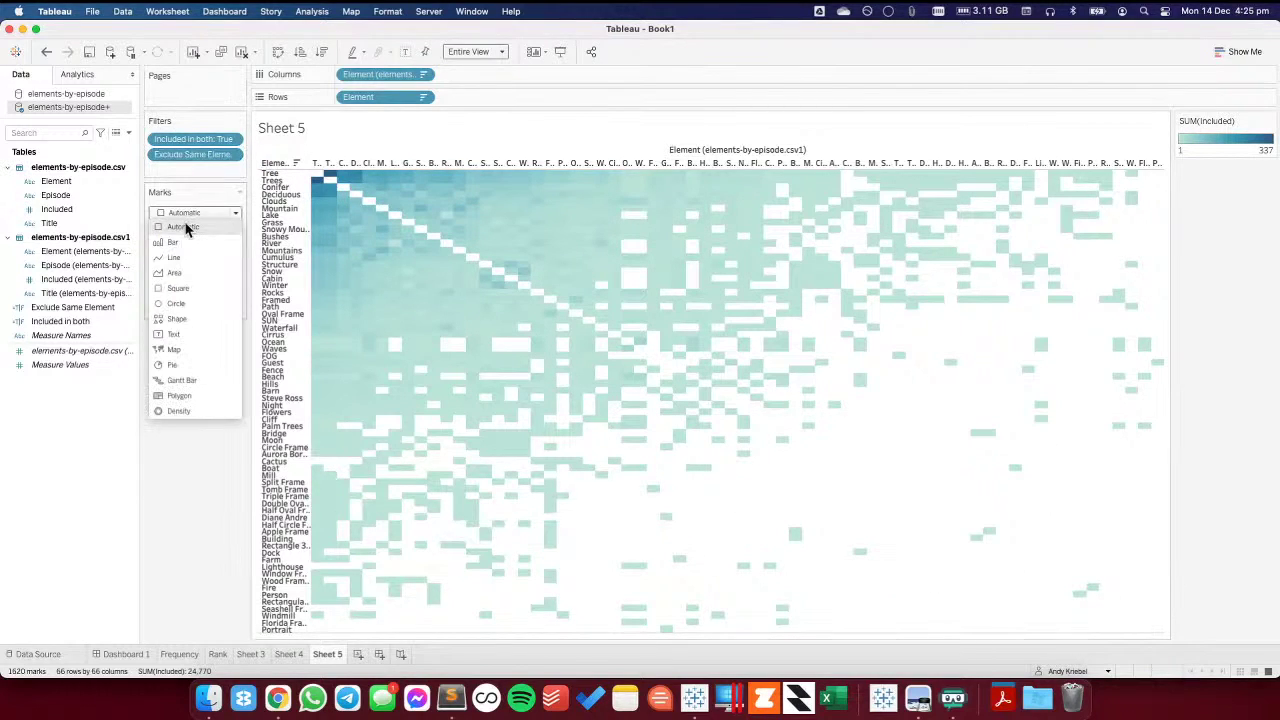
{"action": "left_click", "coordinate": [44, 55]}
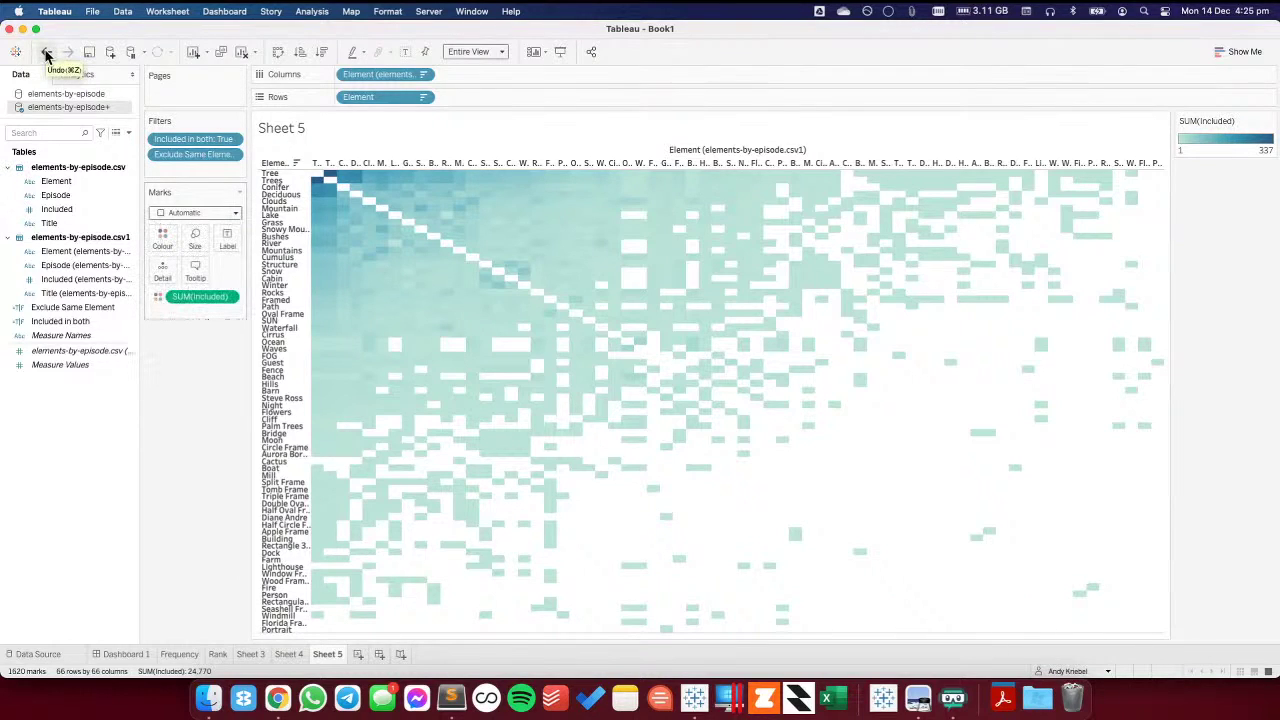
{"action": "left_click", "coordinate": [45, 55]}
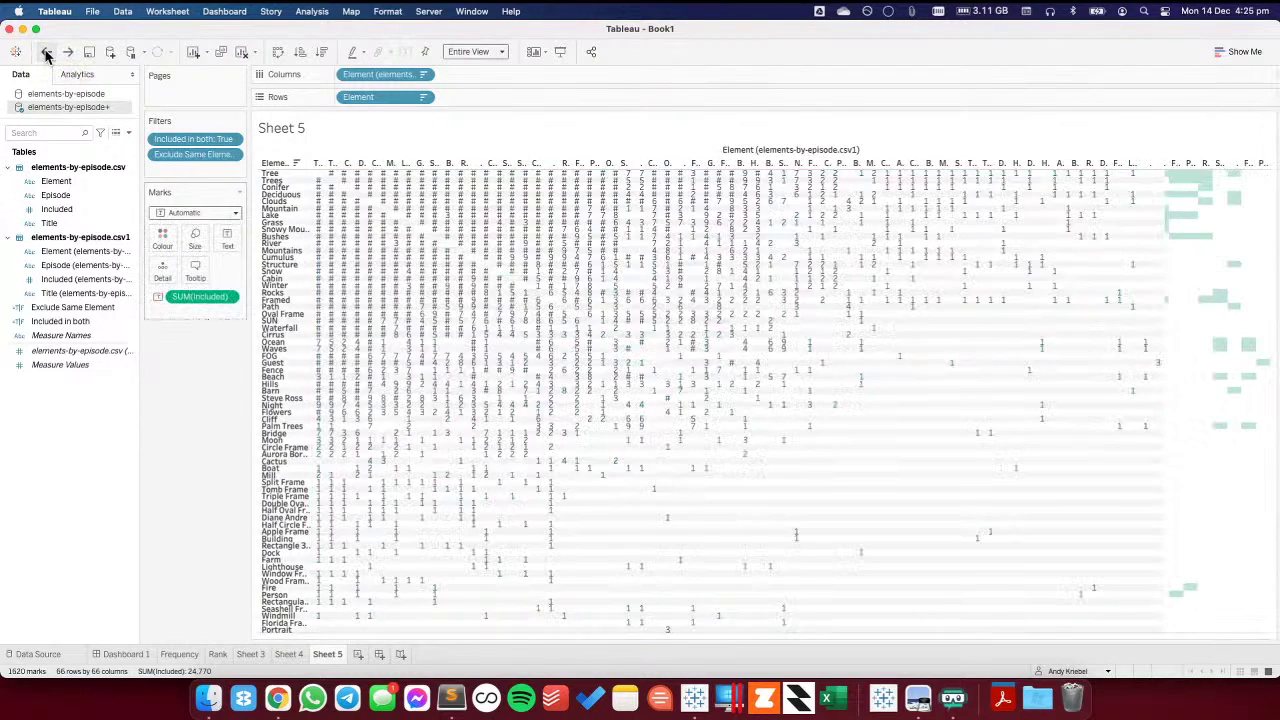
{"action": "left_click", "coordinate": [45, 55]}
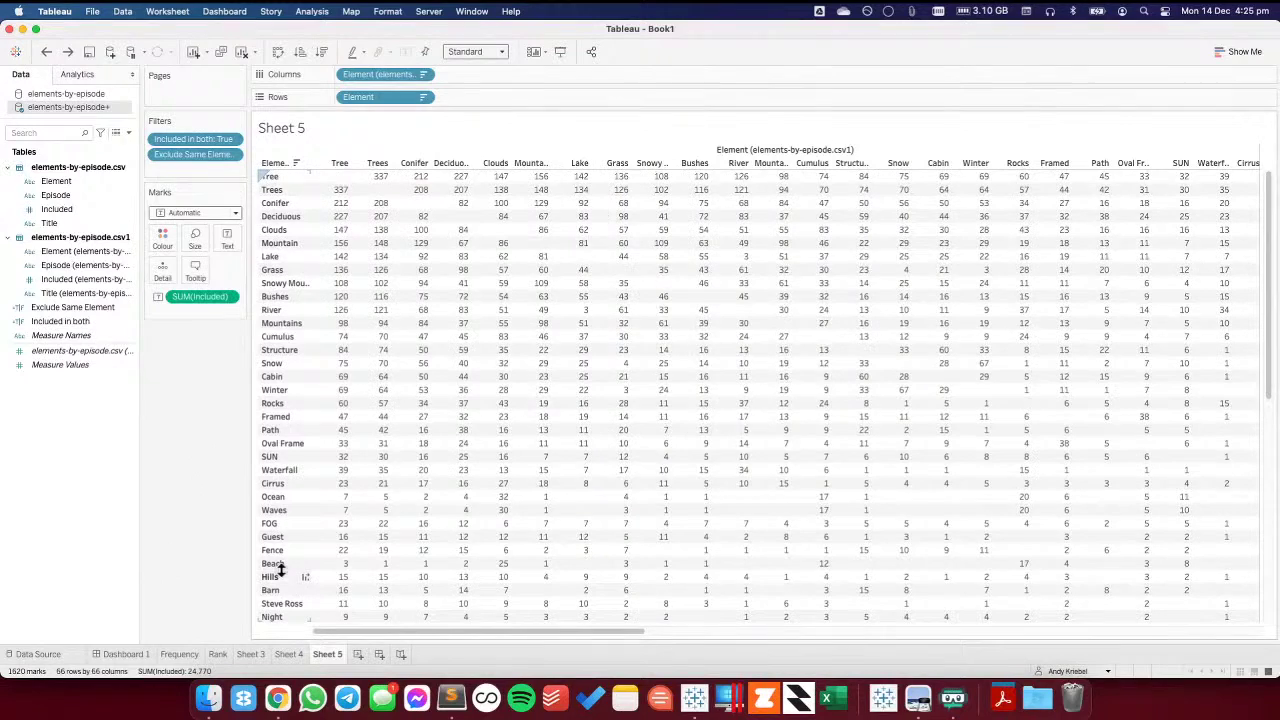
- Start a calculated field named Element Index with the formula INDEX()
{"action": "right_click", "coordinate": [86, 450]}
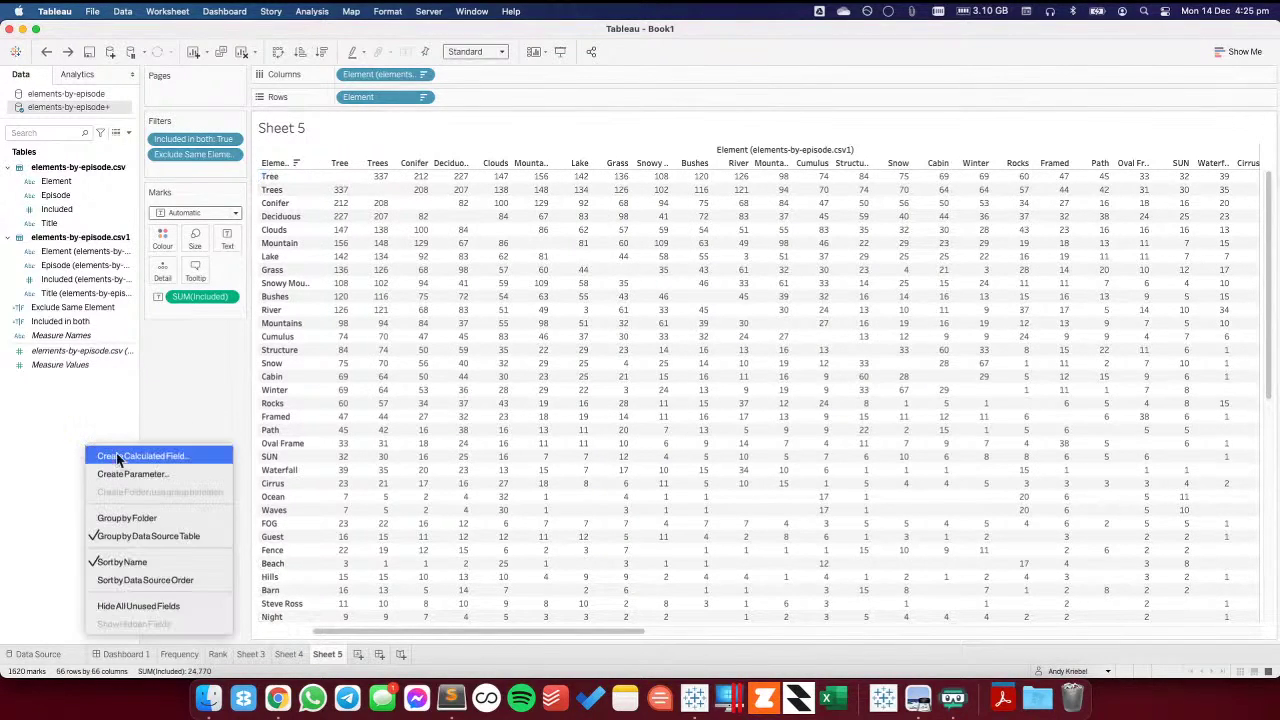
{"action": "left_click", "coordinate": [125, 456]}
{"action": "type", "text": "ELement Index"}
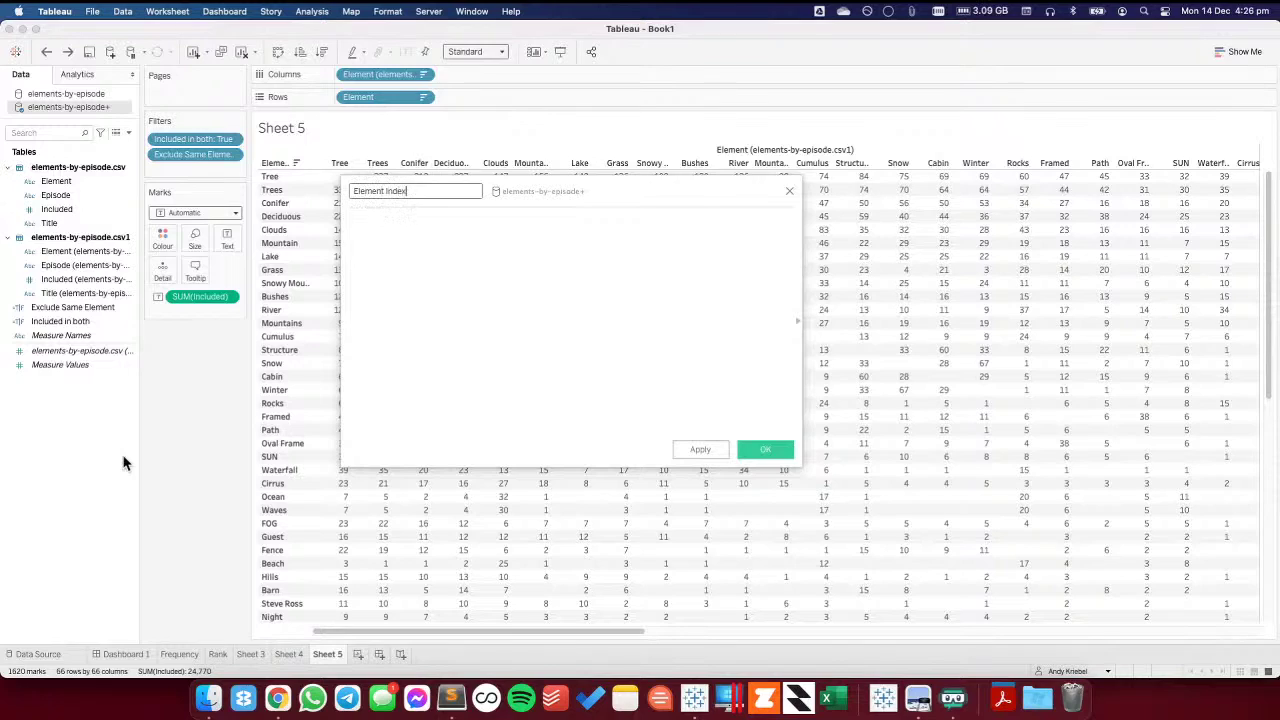
{"action": "key", "text": "Tab"}
{"action": "type", "text": "inf"}
{"action": "key", "text": "Return"}
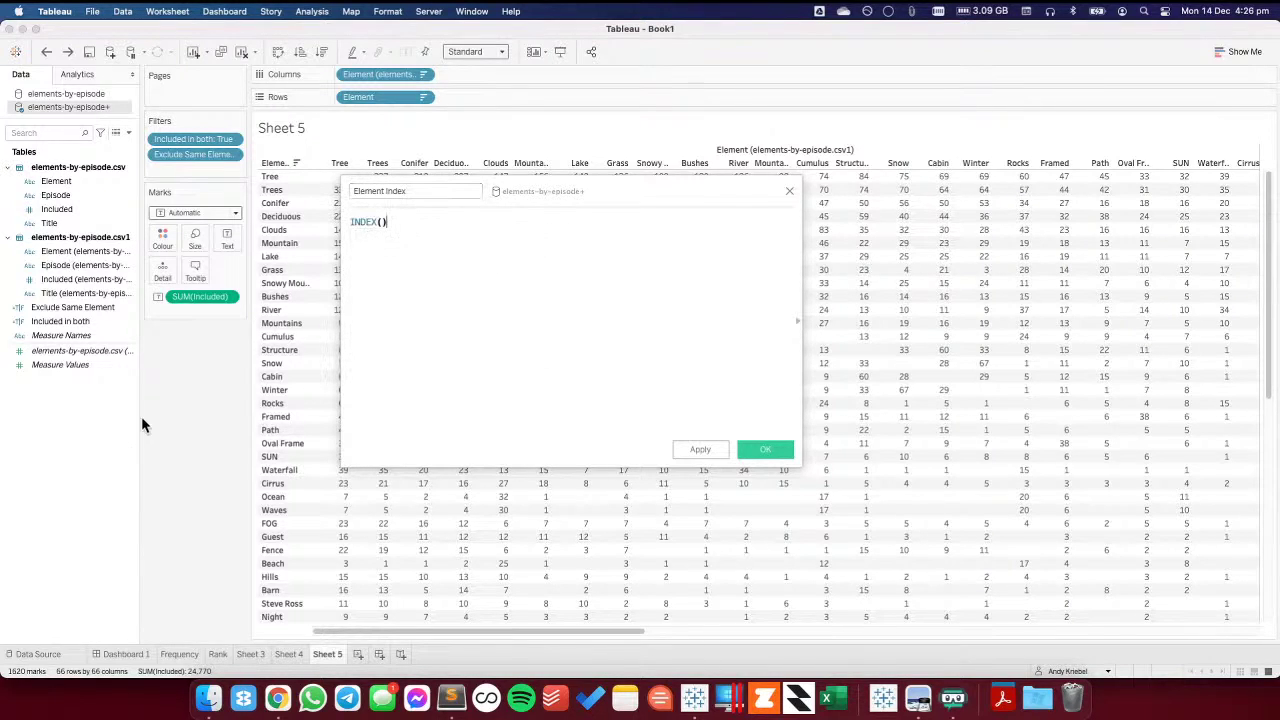
- Set Element Index's default table calculation to compute using Element and save the field
{"action": "left_click", "coordinate": [750, 430]}
{"action": "left_click", "coordinate": [648, 309]}
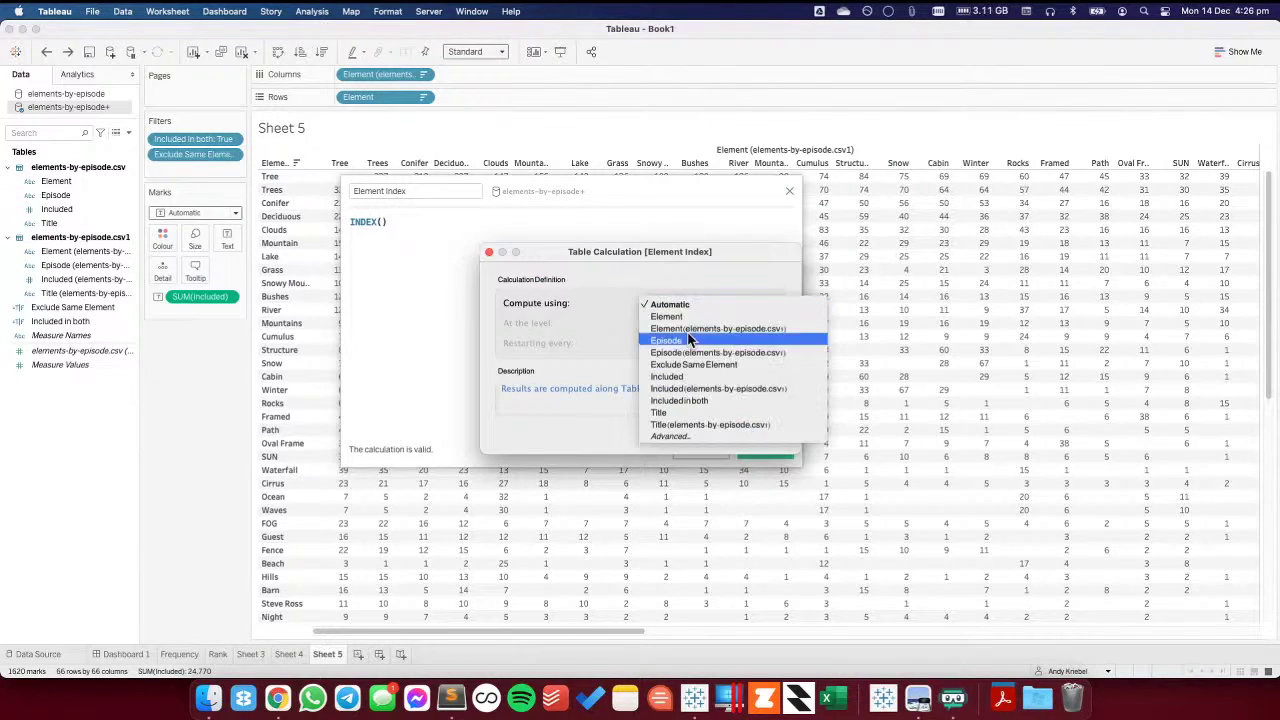
{"action": "left_click", "coordinate": [662, 313]}
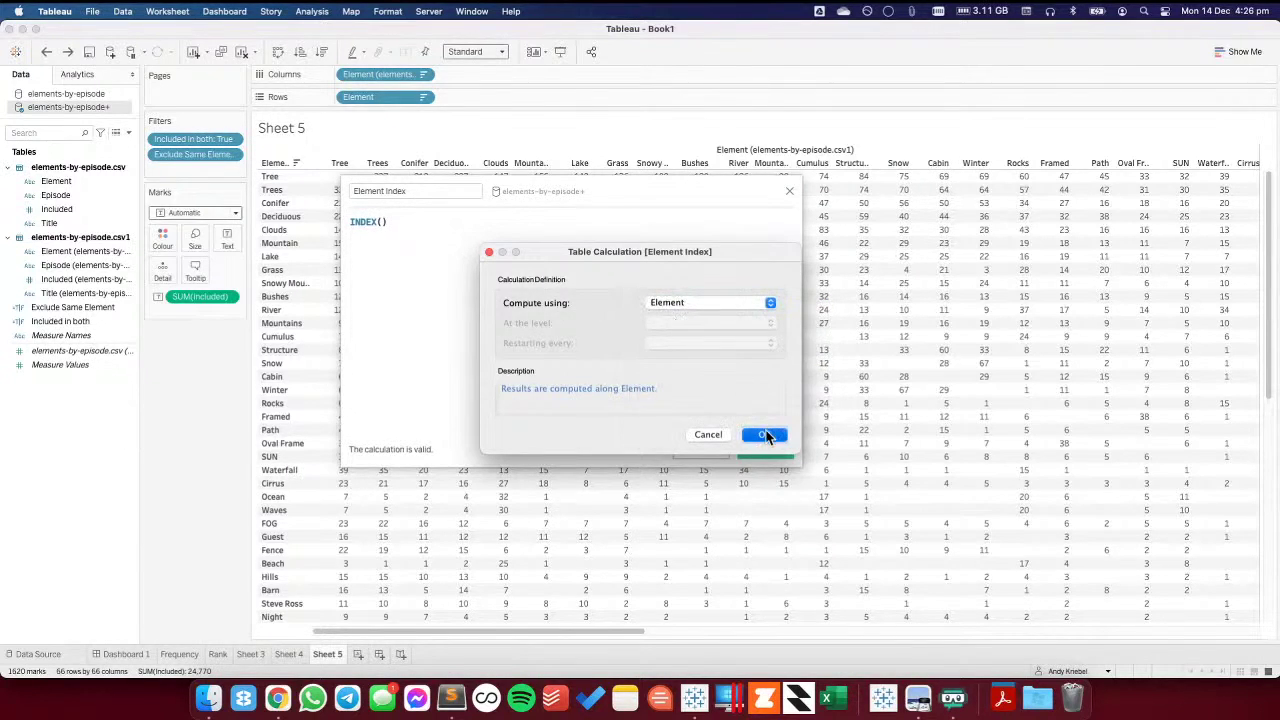
{"action": "left_click", "coordinate": [764, 434]}
{"action": "left_click", "coordinate": [765, 452]}
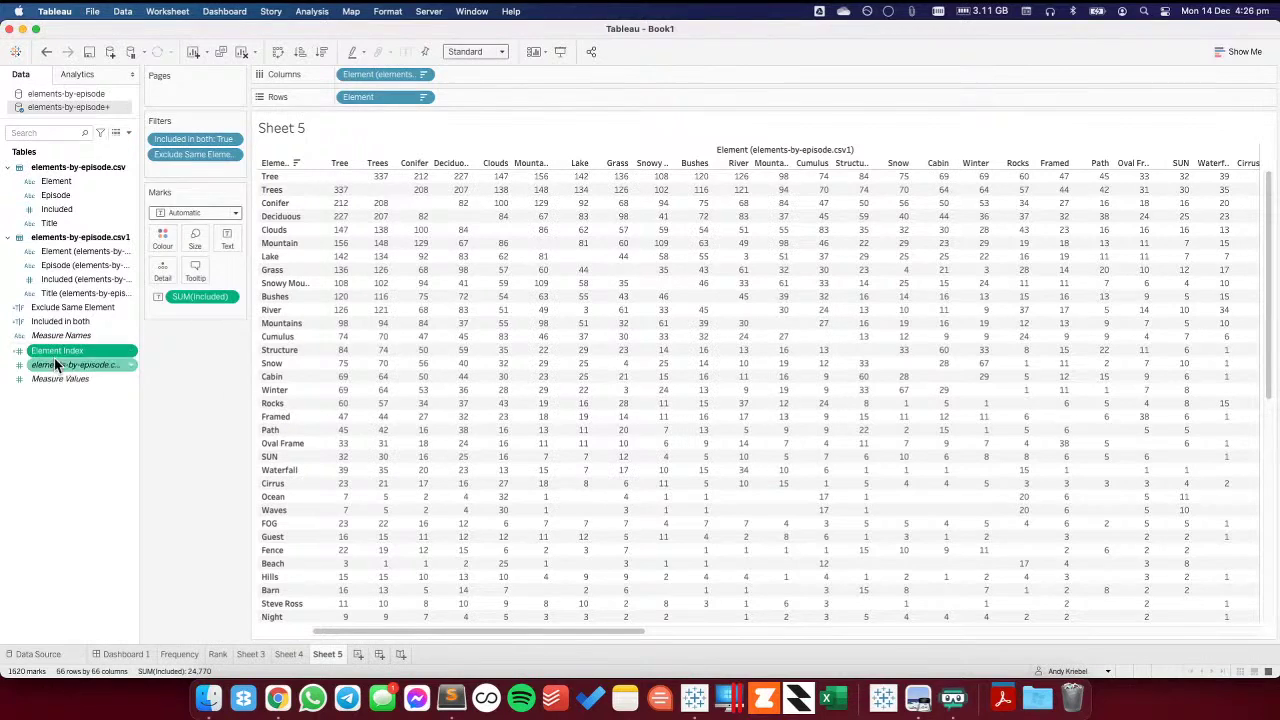
- Convert Element Index to discrete and place it before Element on Rows
{"action": "right_click", "coordinate": [55, 350]}
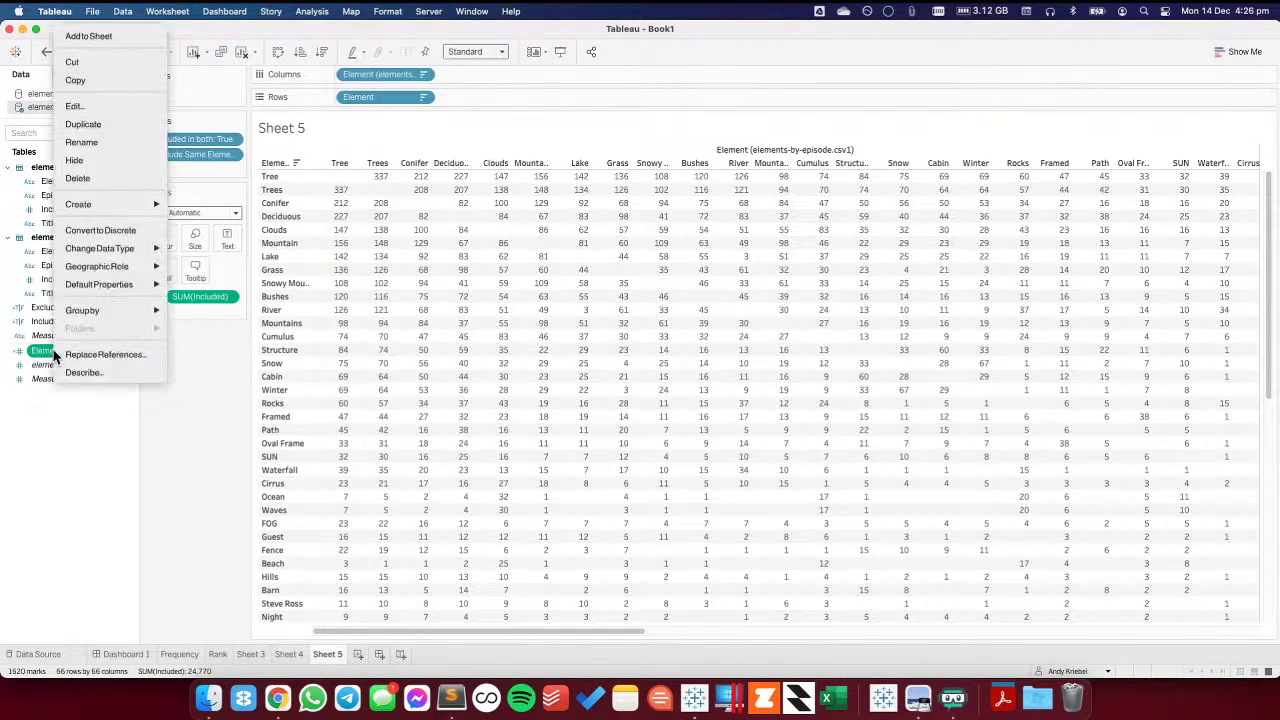
{"action": "left_click", "coordinate": [93, 232]}
{"action": "left_click_drag", "start_coordinate": [57, 350], "coordinate": [374, 265]}
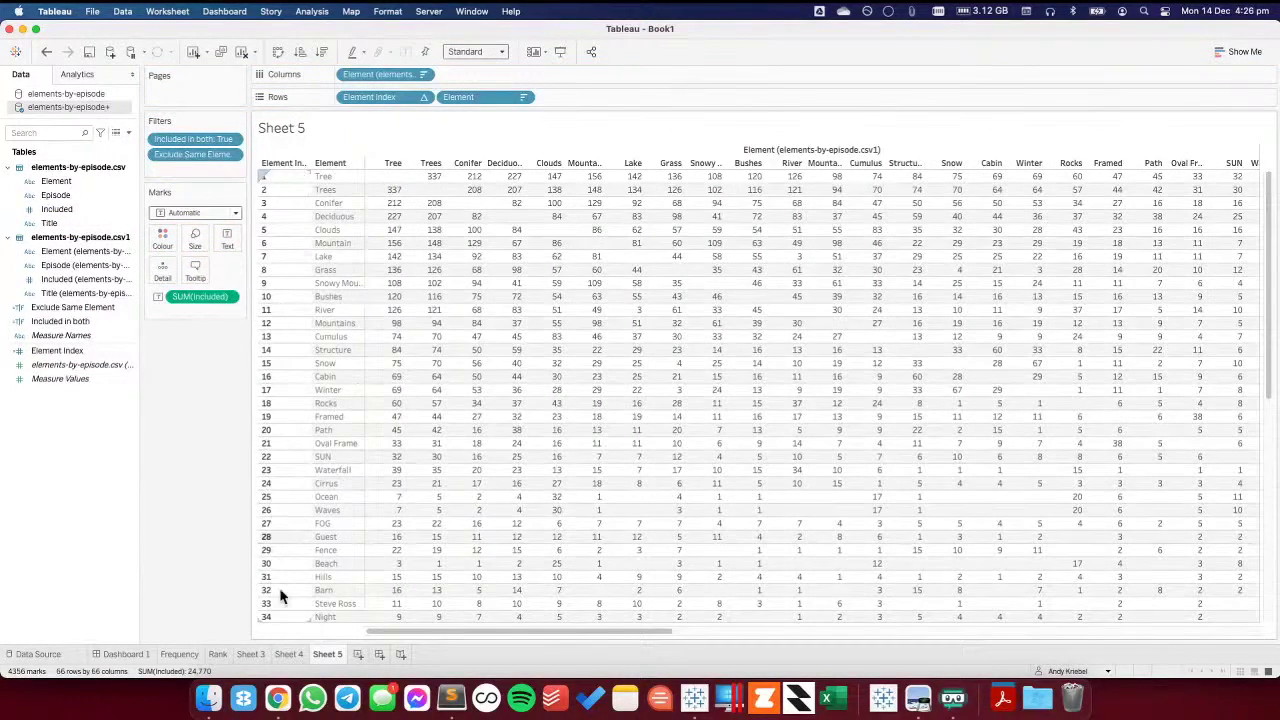
- Start a calculated field named Element 2 Index with the formula INDEX()
{"action": "right_click", "coordinate": [36, 445]}
{"action": "left_click", "coordinate": [97, 456]}
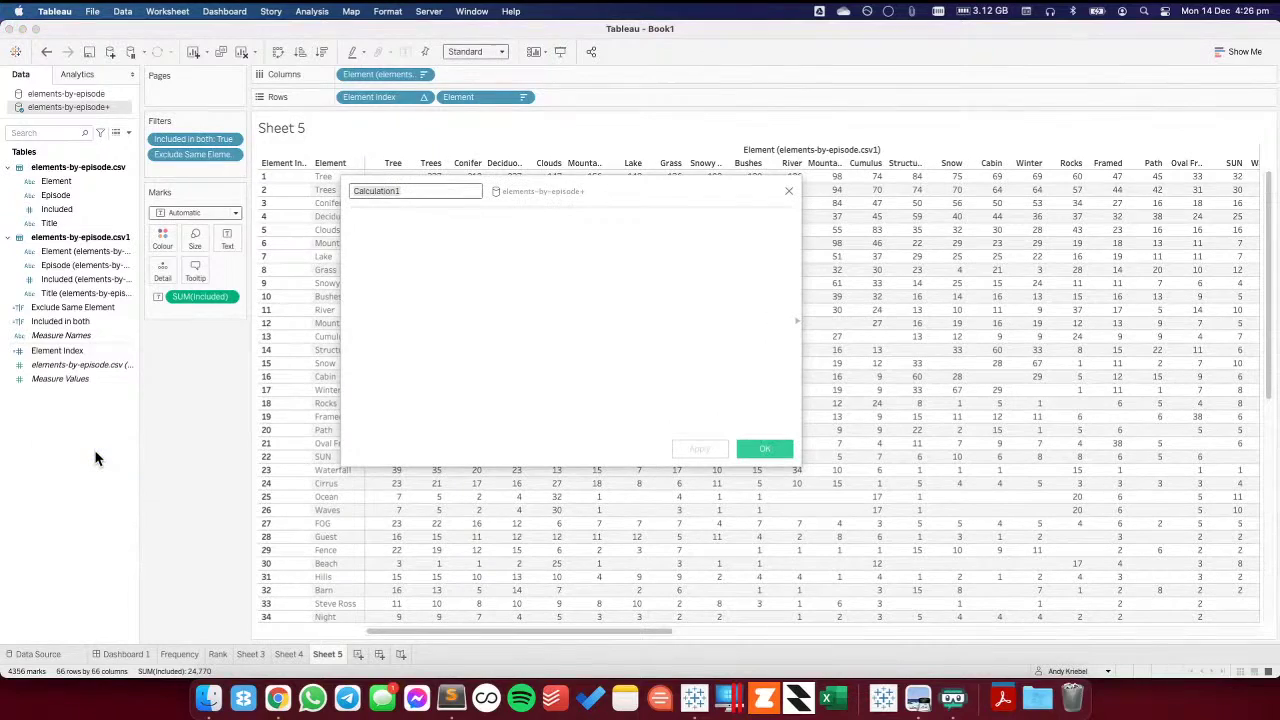
{"action": "type", "text": "Element 2 Index"}
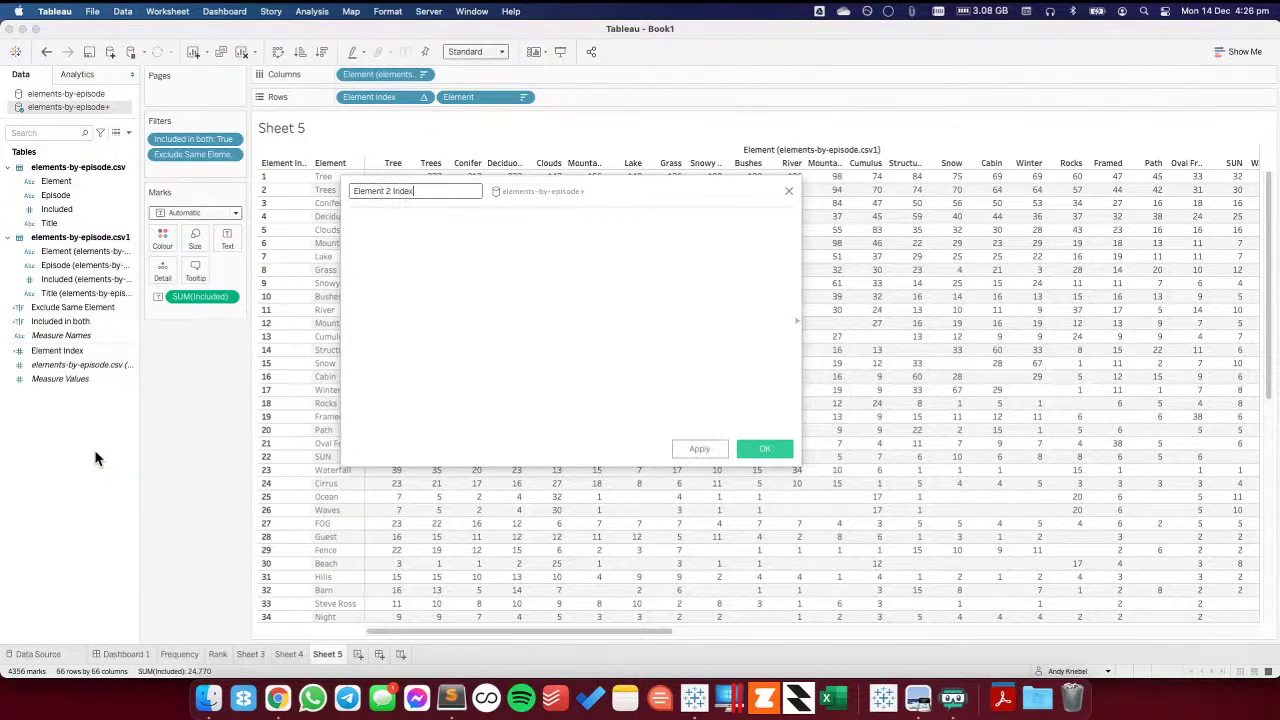
{"action": "key", "text": "Tab"}
{"action": "type", "text": "INDEX()"}
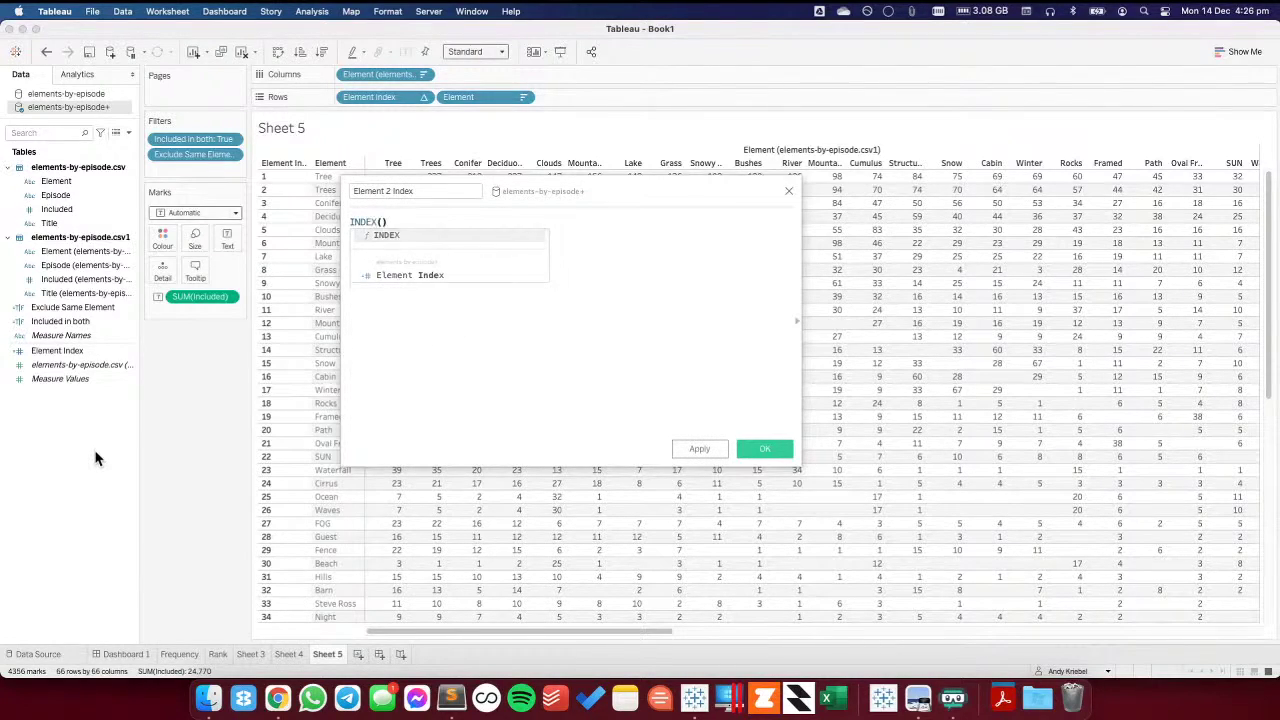
- Set Element 2 Index's default table calculation to compute using Element (elements-by-episode.csv1) and save the field
{"action": "left_click", "coordinate": [748, 427]}
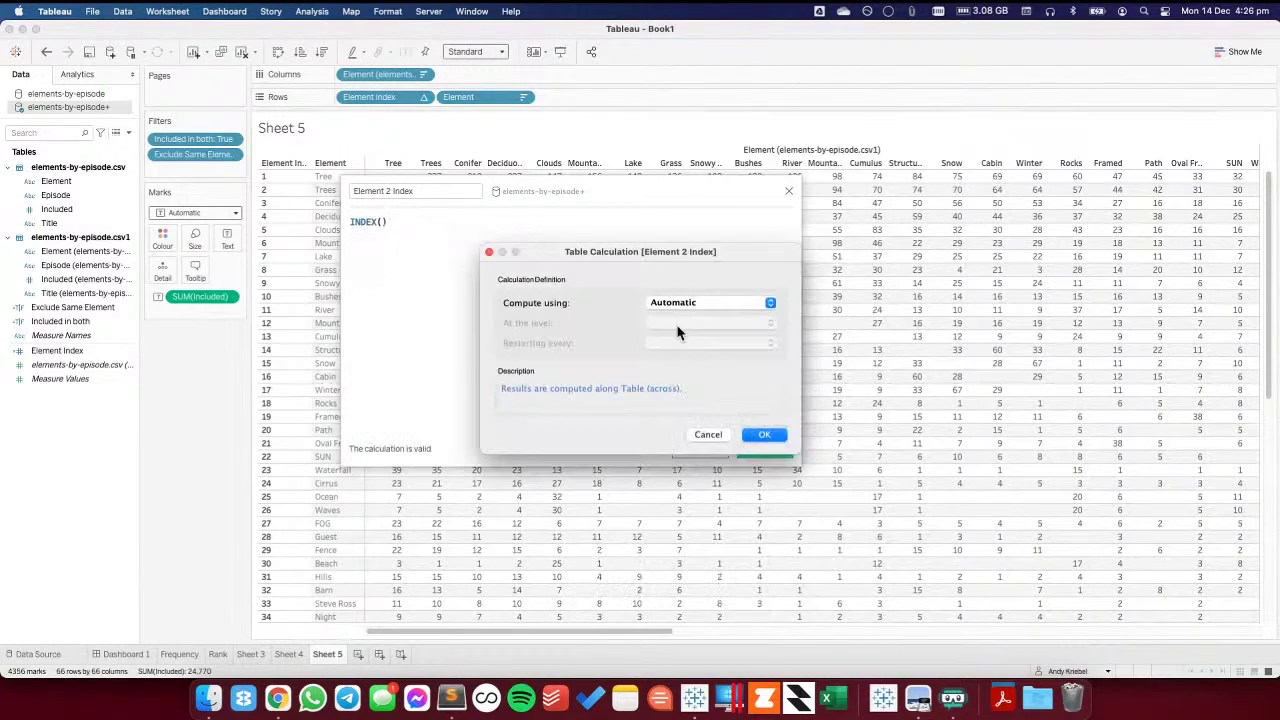
{"action": "left_click", "coordinate": [683, 305]}
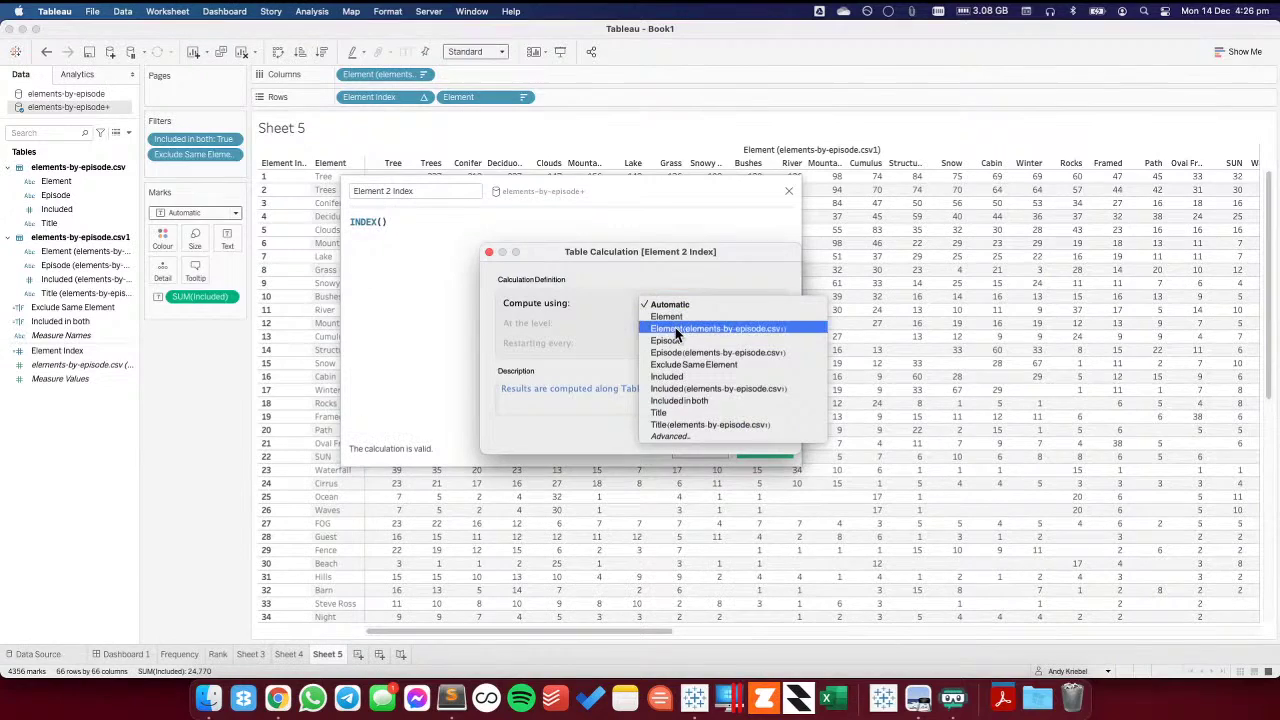
{"action": "left_click", "coordinate": [675, 328]}
{"action": "left_click", "coordinate": [768, 434]}
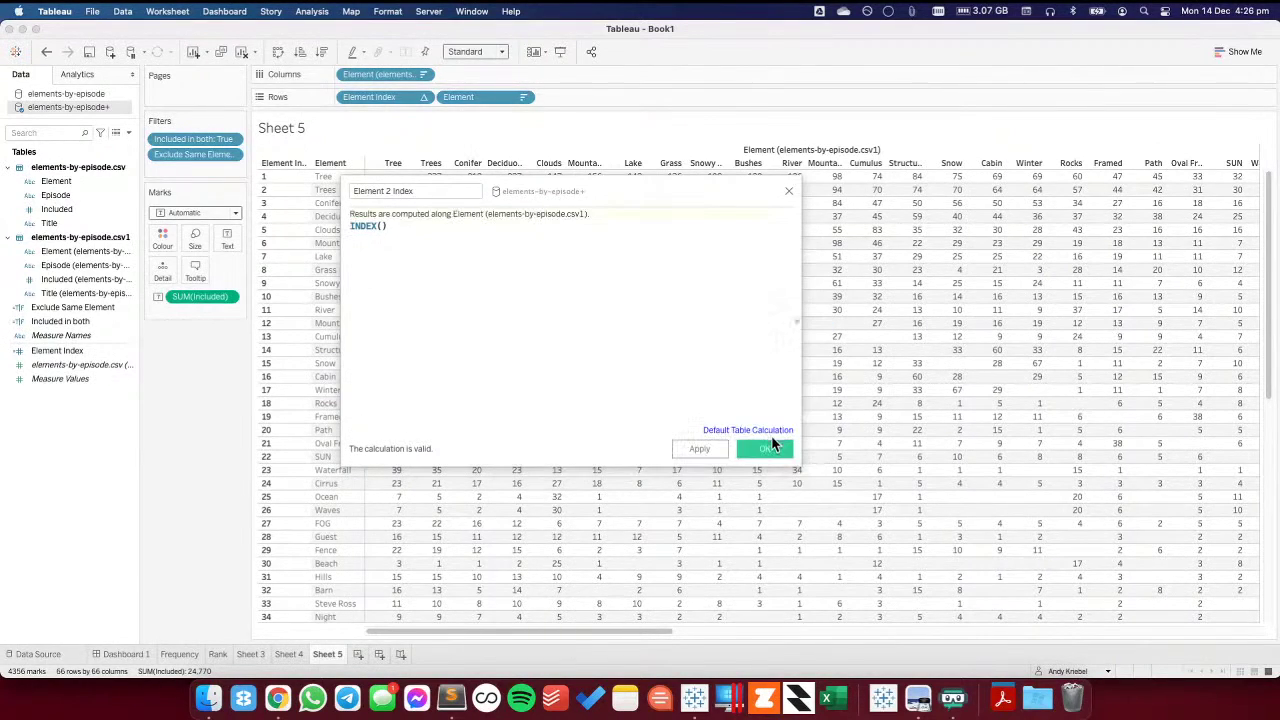
{"action": "key", "text": "Return"}
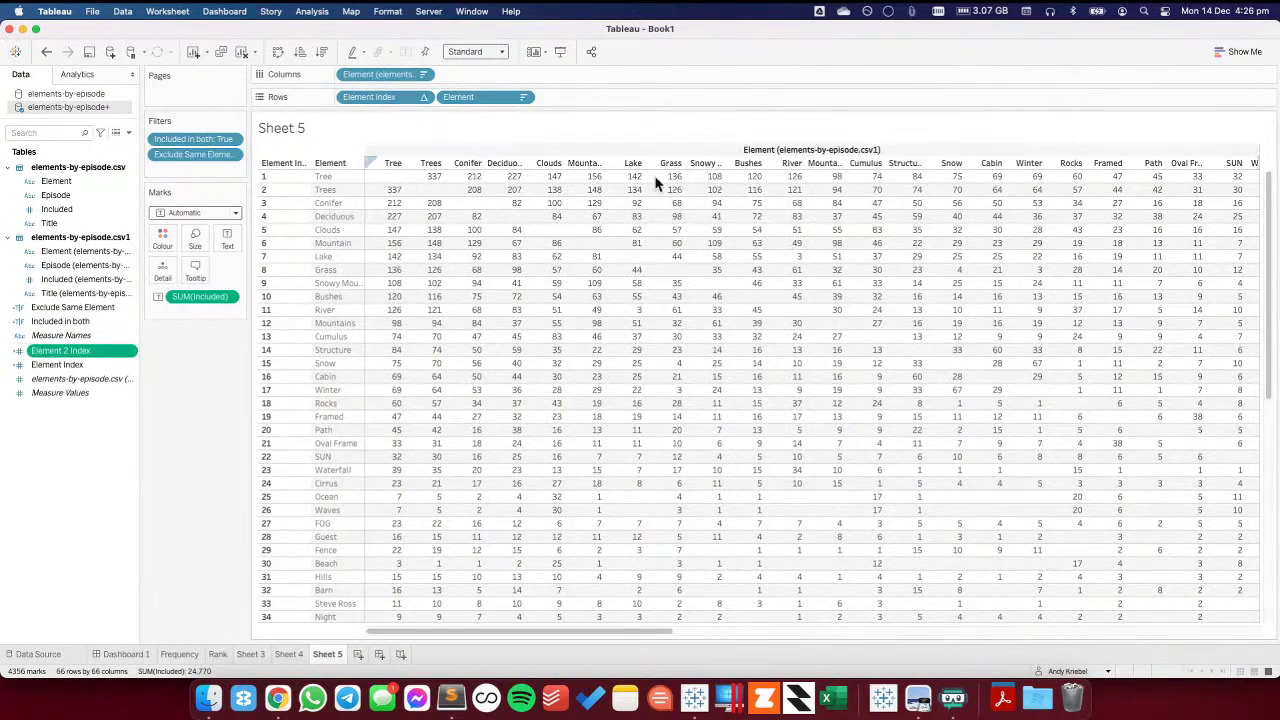
- Convert Element 2 Index to discrete and place it before the second Element field on Columns
{"action": "right_click", "coordinate": [70, 351]}
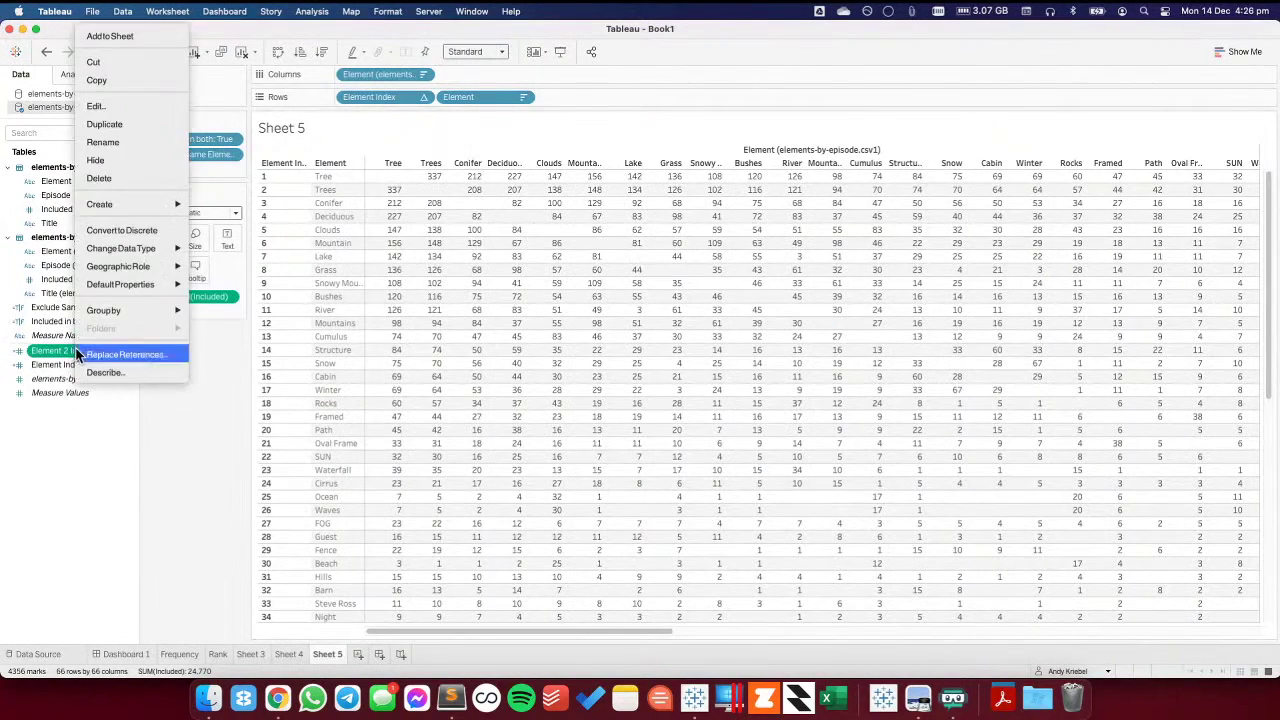
{"action": "left_click", "coordinate": [121, 230]}
{"action": "left_click_drag", "start_coordinate": [70, 351], "coordinate": [366, 80]}
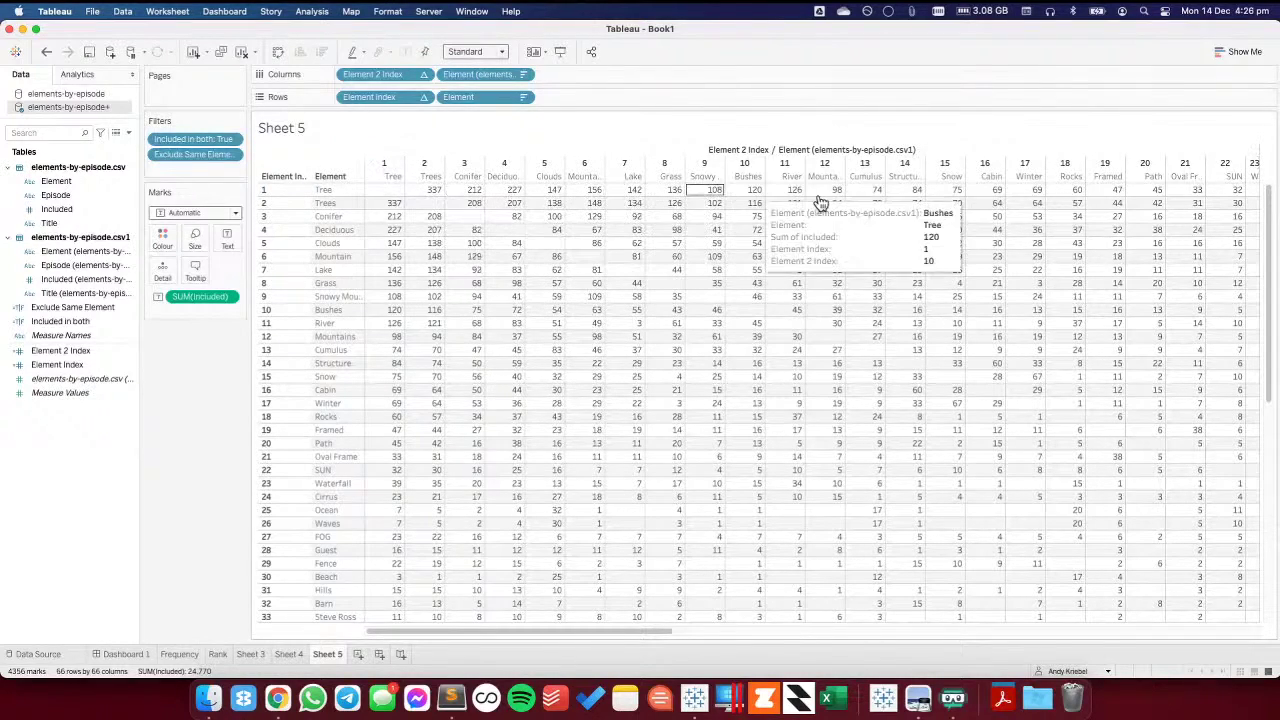
- Create the calculated field "Element Index < Element 2 Index" with the formula [Element Index]<[Element 2 Index] and colour the table by it
{"action": "right_click", "coordinate": [40, 444]}
{"action": "left_click", "coordinate": [82, 460]}
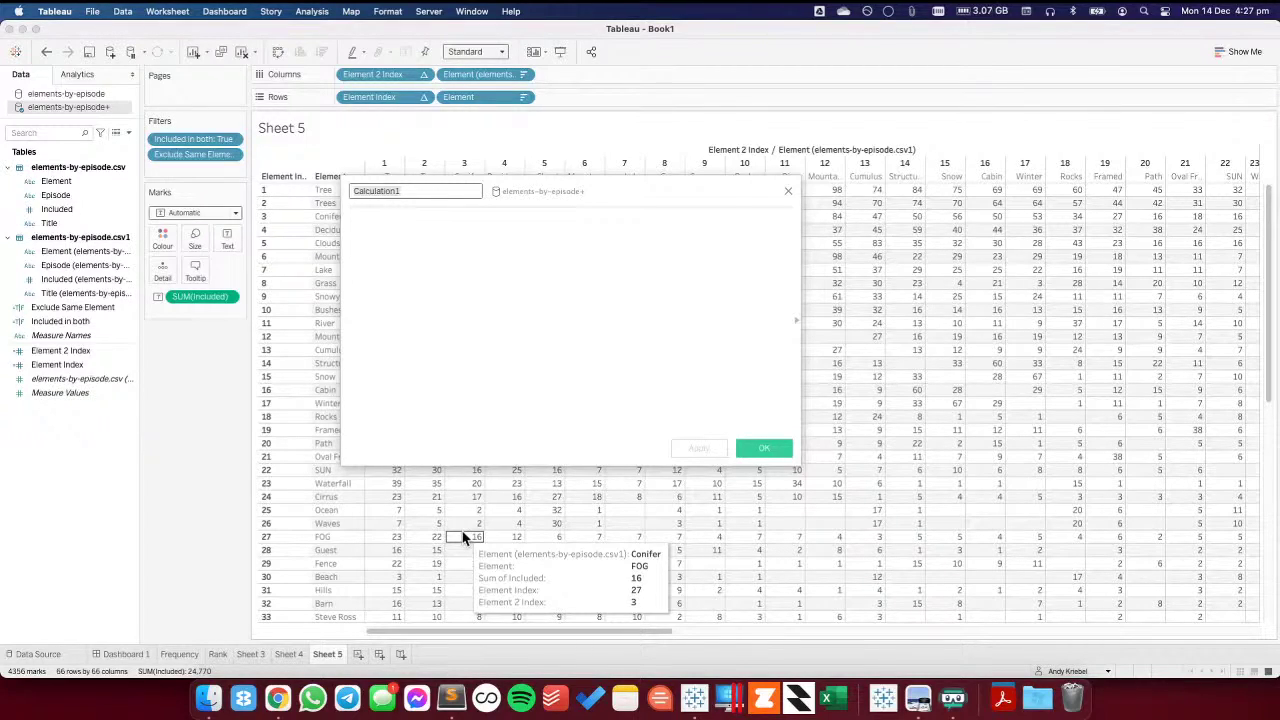
{"action": "type", "text": "Element Index < Element 2 Index"}
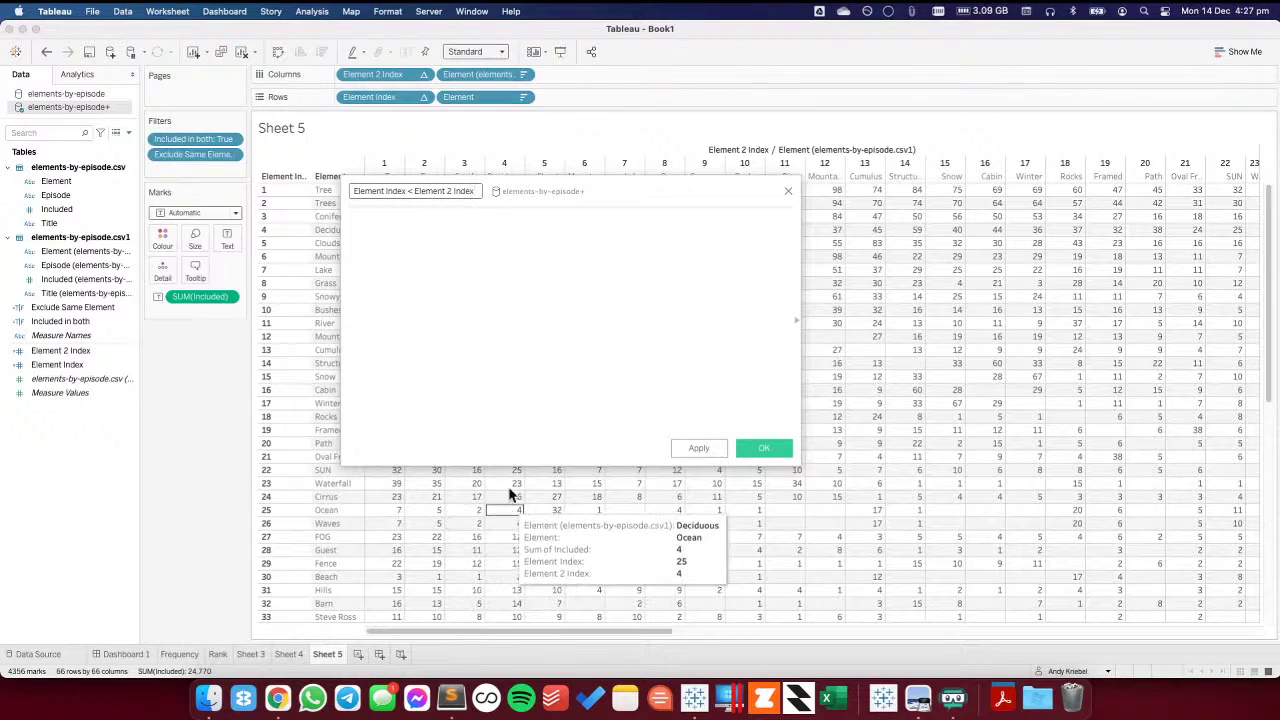
{"action": "left_click", "coordinate": [437, 297]}
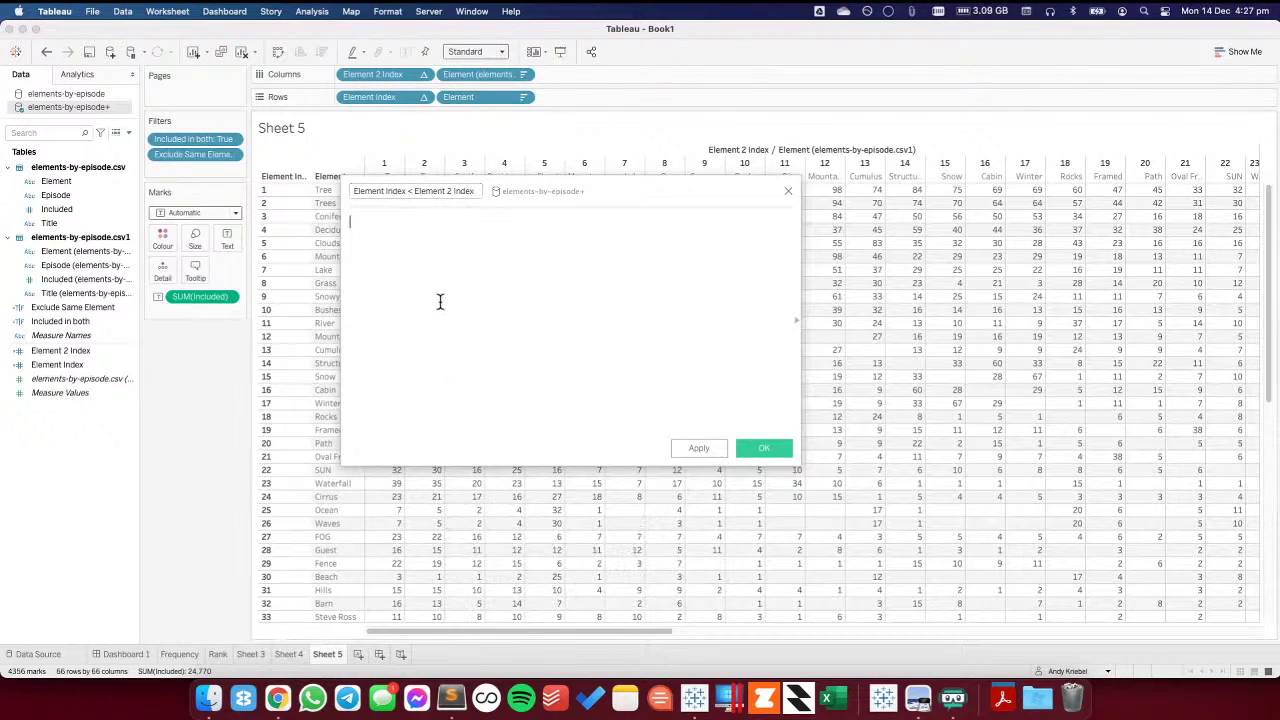
{"action": "left_click_drag", "start_coordinate": [390, 100], "coordinate": [405, 259]}
{"action": "type", "text": "<"}
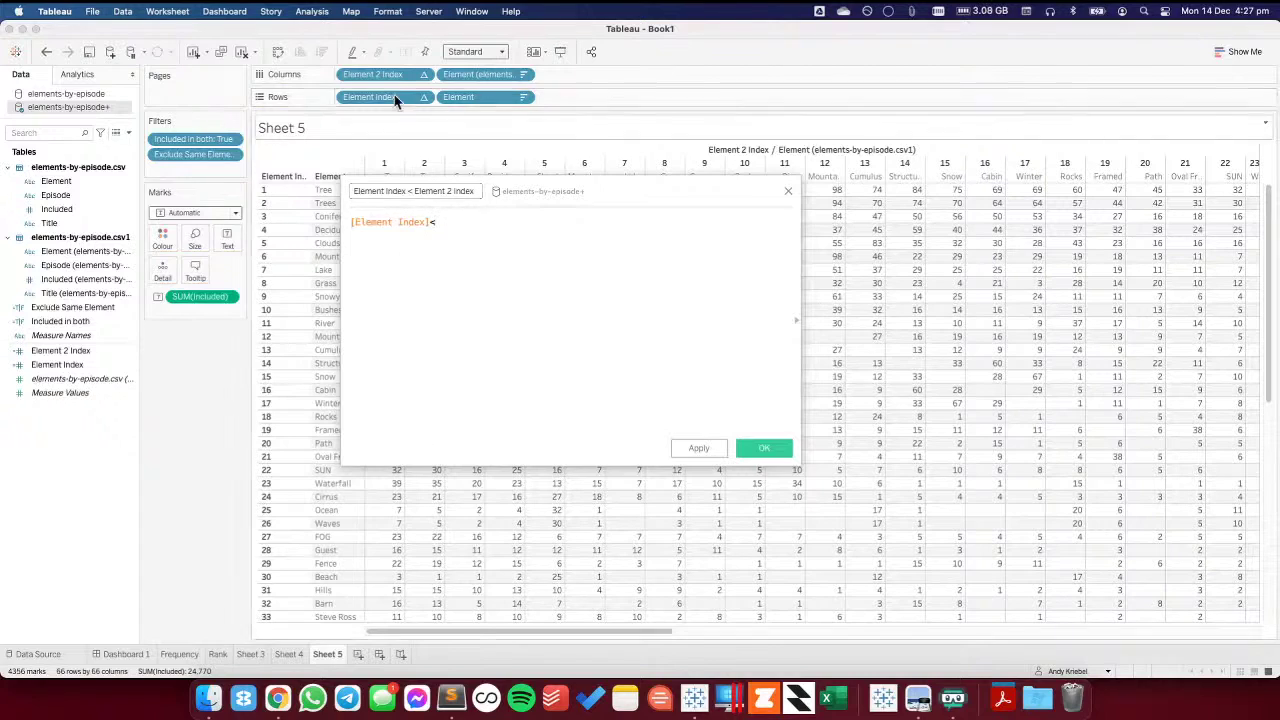
{"action": "left_click_drag", "start_coordinate": [392, 72], "coordinate": [538, 224]}
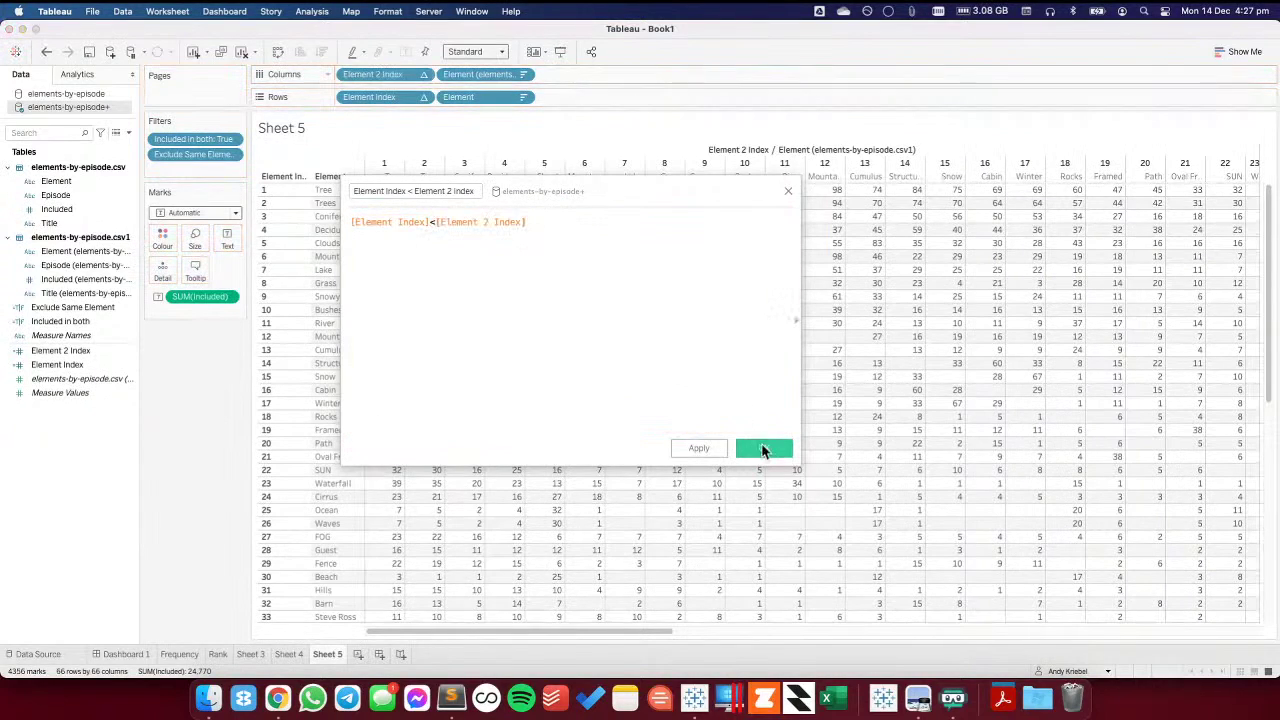
{"action": "left_click", "coordinate": [763, 447]}
{"action": "left_click_drag", "start_coordinate": [88, 376], "coordinate": [162, 246]}
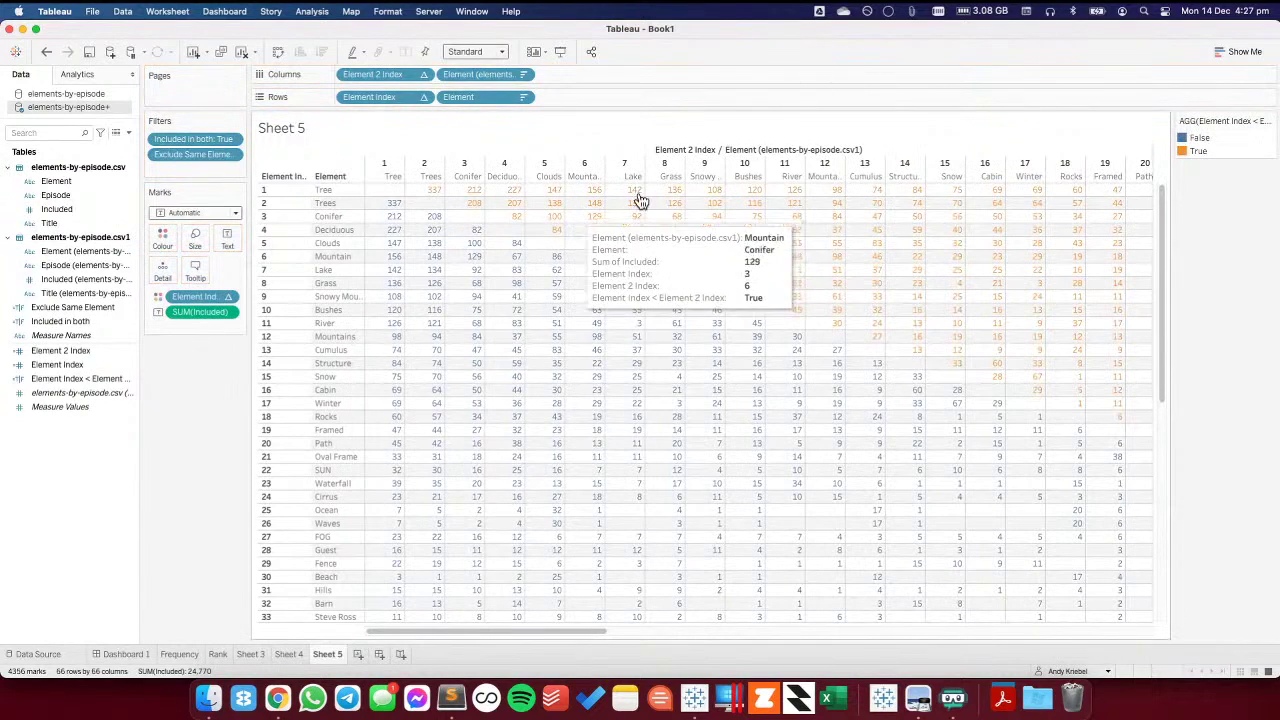
- Change SUM(Included) from text to detail and fit the sheet to the entire view
{"action": "left_click_drag", "start_coordinate": [200, 312], "coordinate": [300, 175]}
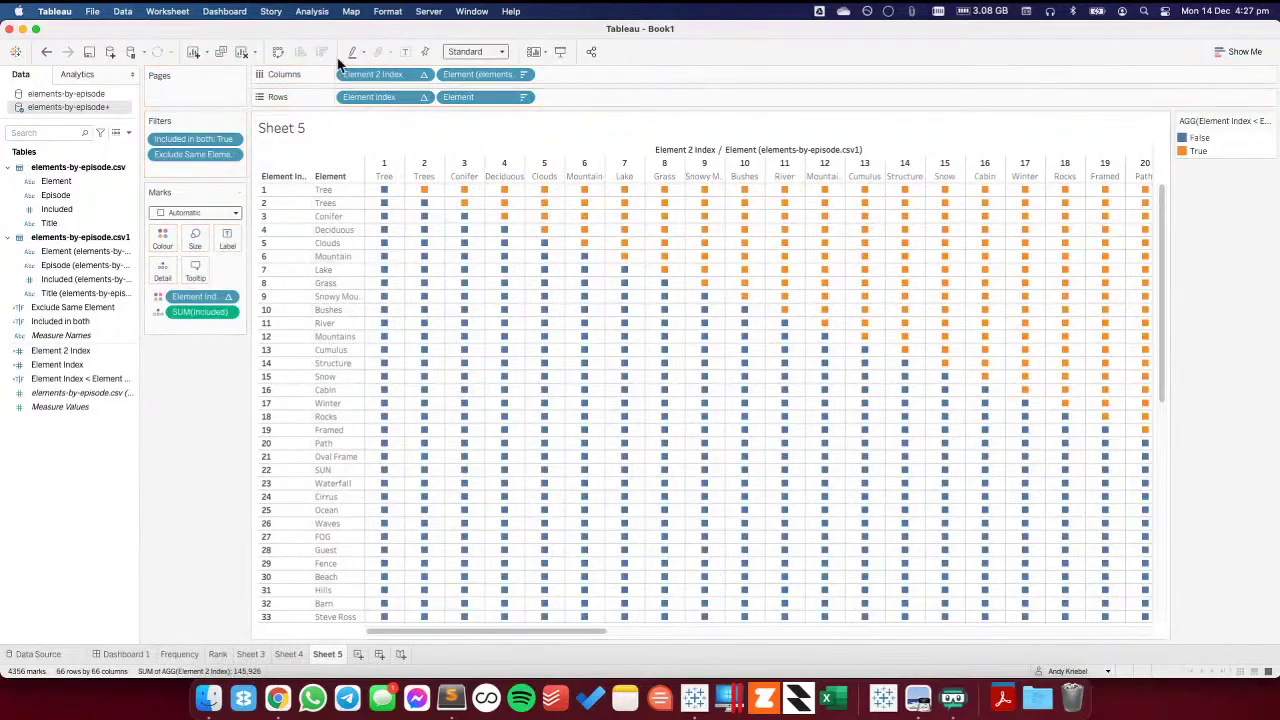
{"action": "left_click", "coordinate": [482, 51]}
{"action": "left_click", "coordinate": [466, 97]}
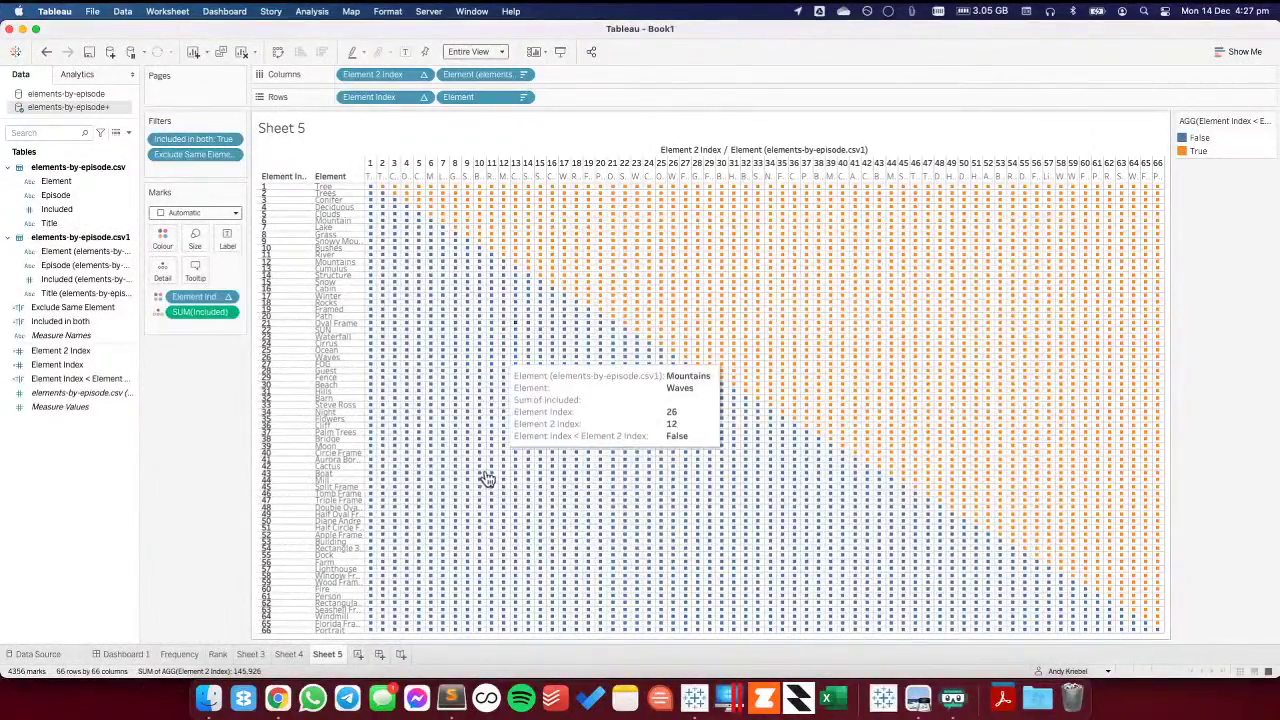
- Keep only the False values of Element Index < Element 2 Index in the matrix
{"action": "right_click", "coordinate": [1200, 138]}
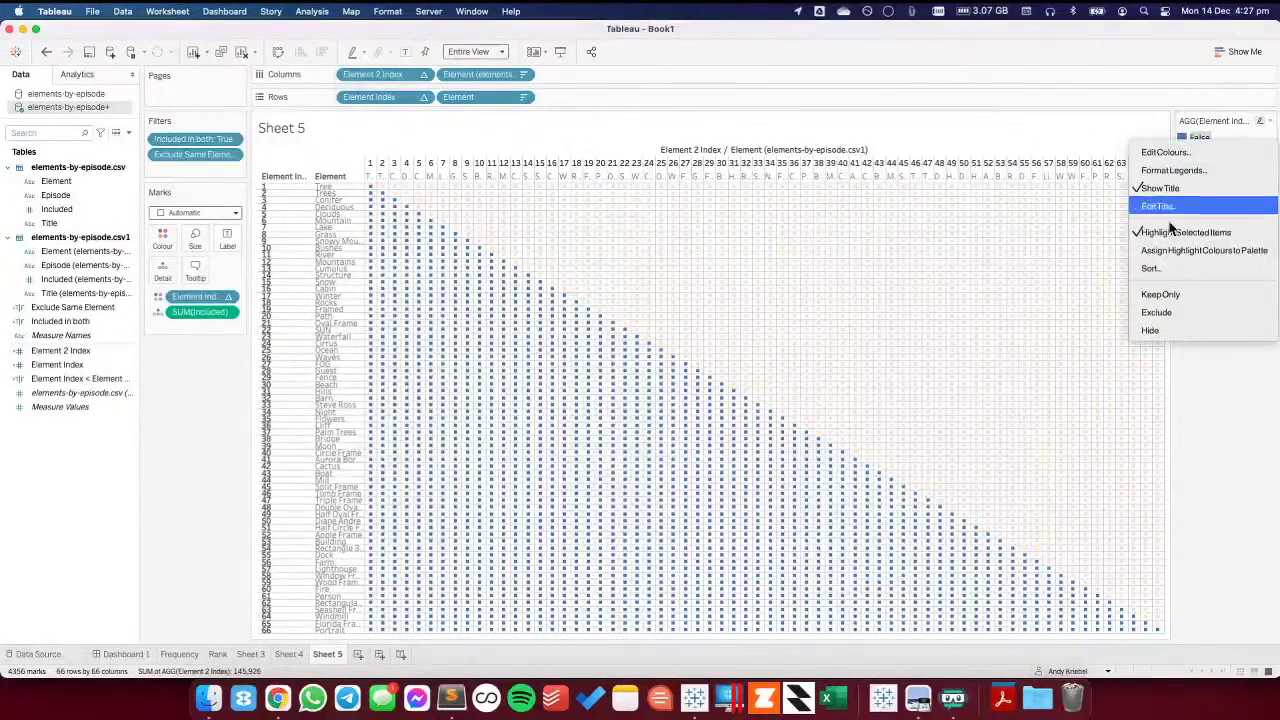
{"action": "left_click", "coordinate": [1164, 297]}
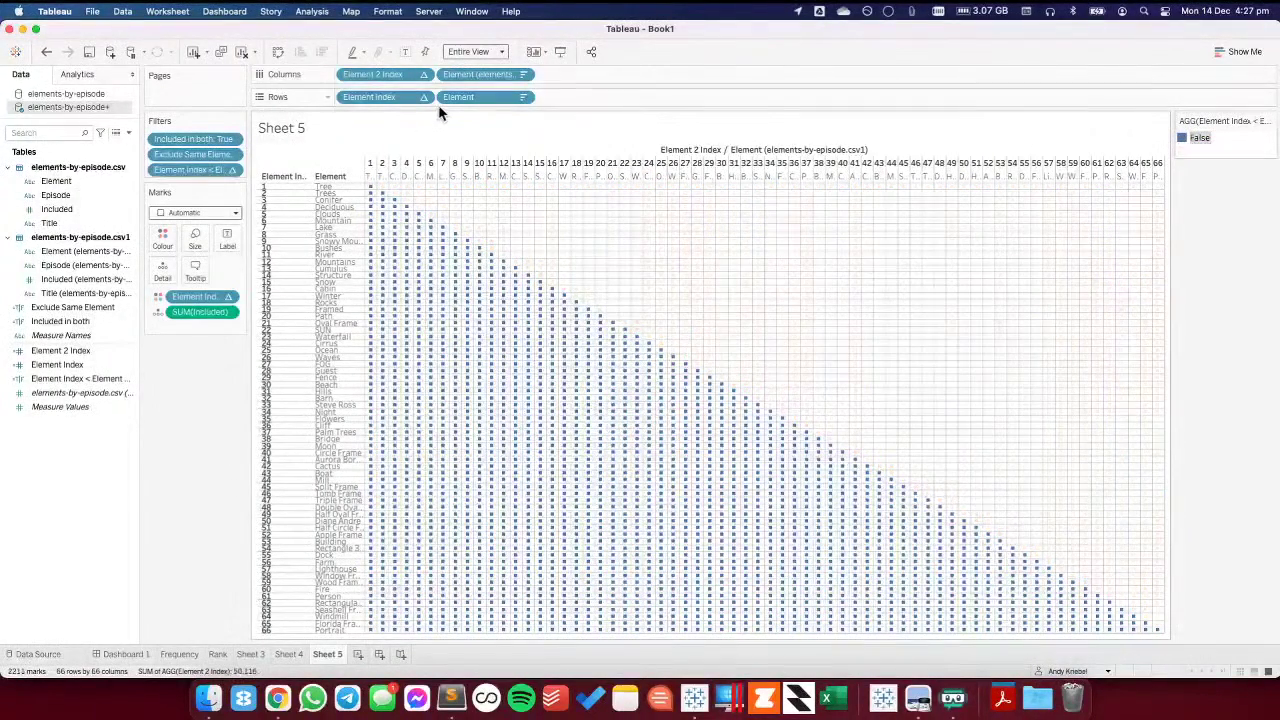
{"action": "left_click", "coordinate": [466, 53]}
{"action": "left_click", "coordinate": [466, 53]}
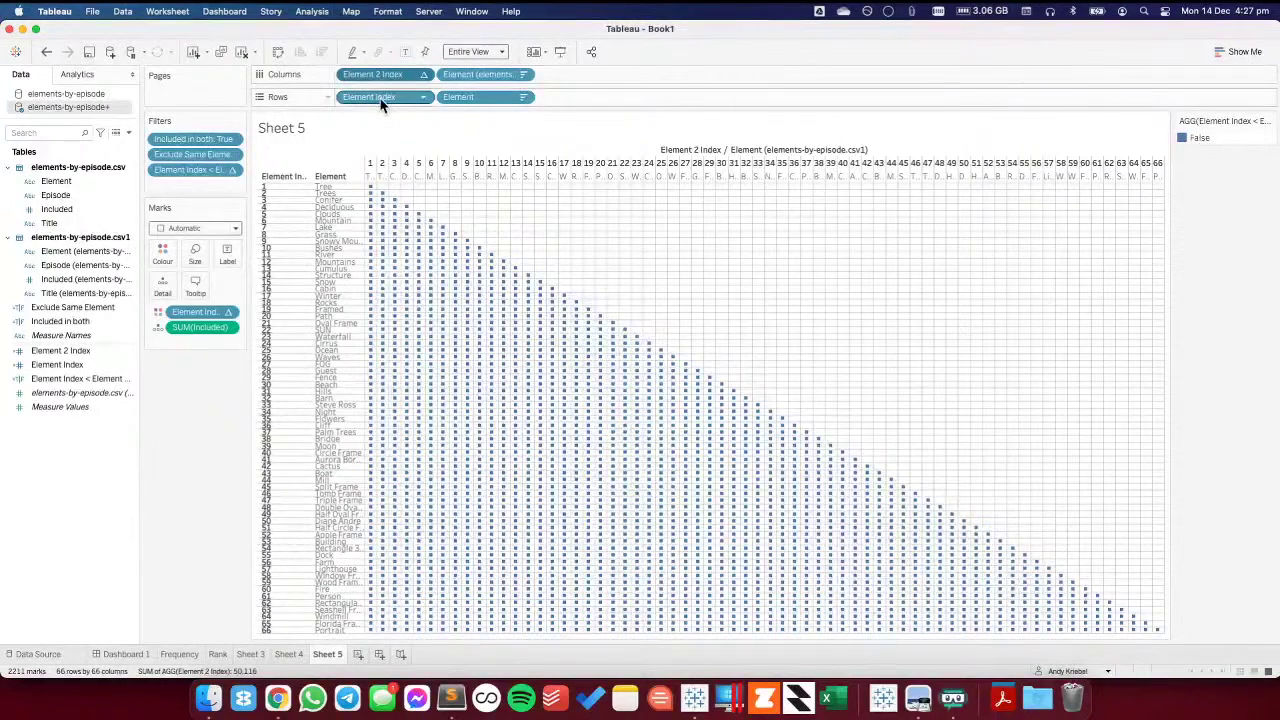
- Remove both index fields and the index comparison colour from the sheet, and colour the matrix by SUM(Included)
{"action": "left_click_drag", "start_coordinate": [374, 74], "coordinate": [195, 425]}
{"action": "left_click_drag", "start_coordinate": [367, 97], "coordinate": [212, 392]}
{"action": "left_click_drag", "start_coordinate": [195, 312], "coordinate": [185, 425]}
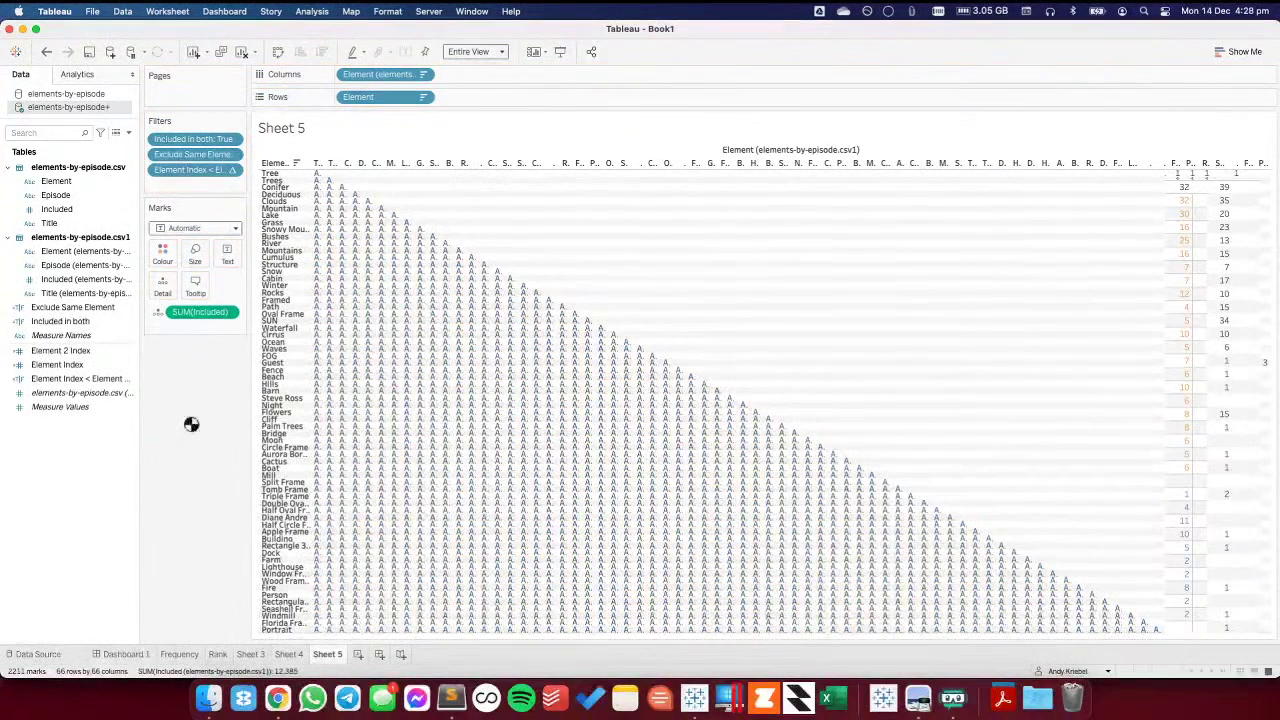
{"action": "left_click_drag", "start_coordinate": [193, 320], "coordinate": [165, 255]}
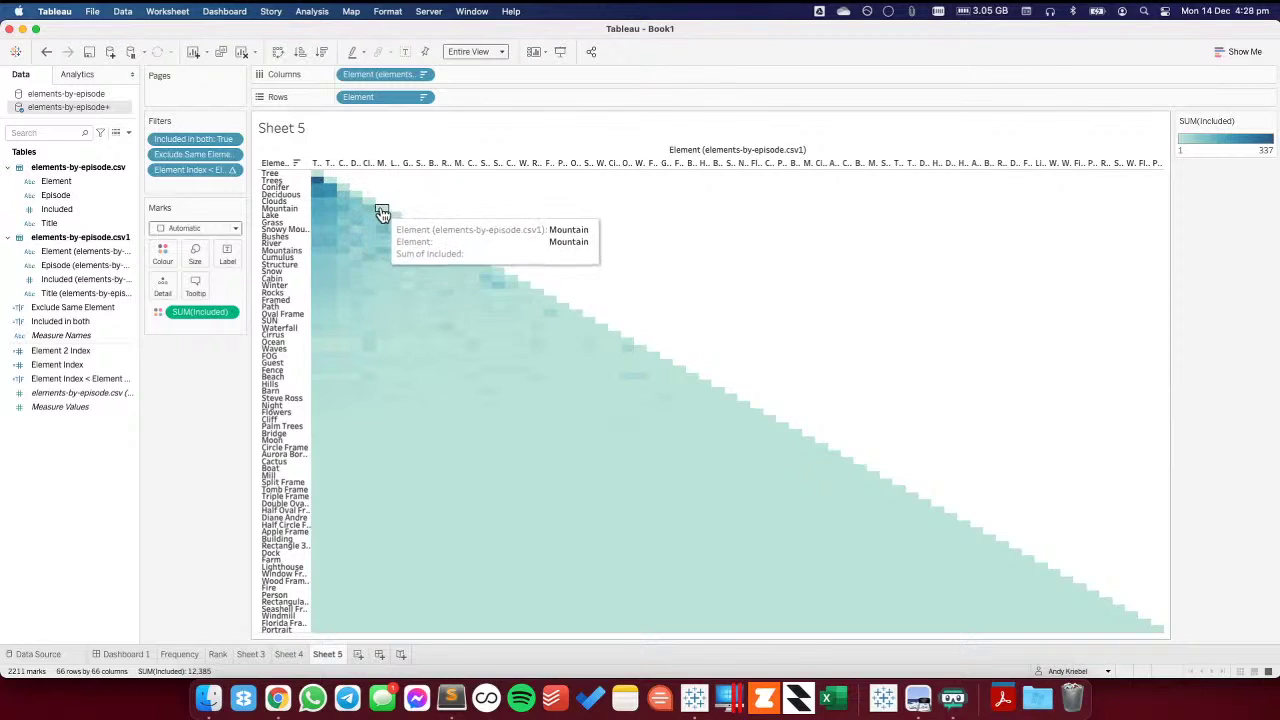
- Try removing the Included in both filter from the matrix, and undo the removal
{"action": "left_click", "coordinate": [232, 141]}
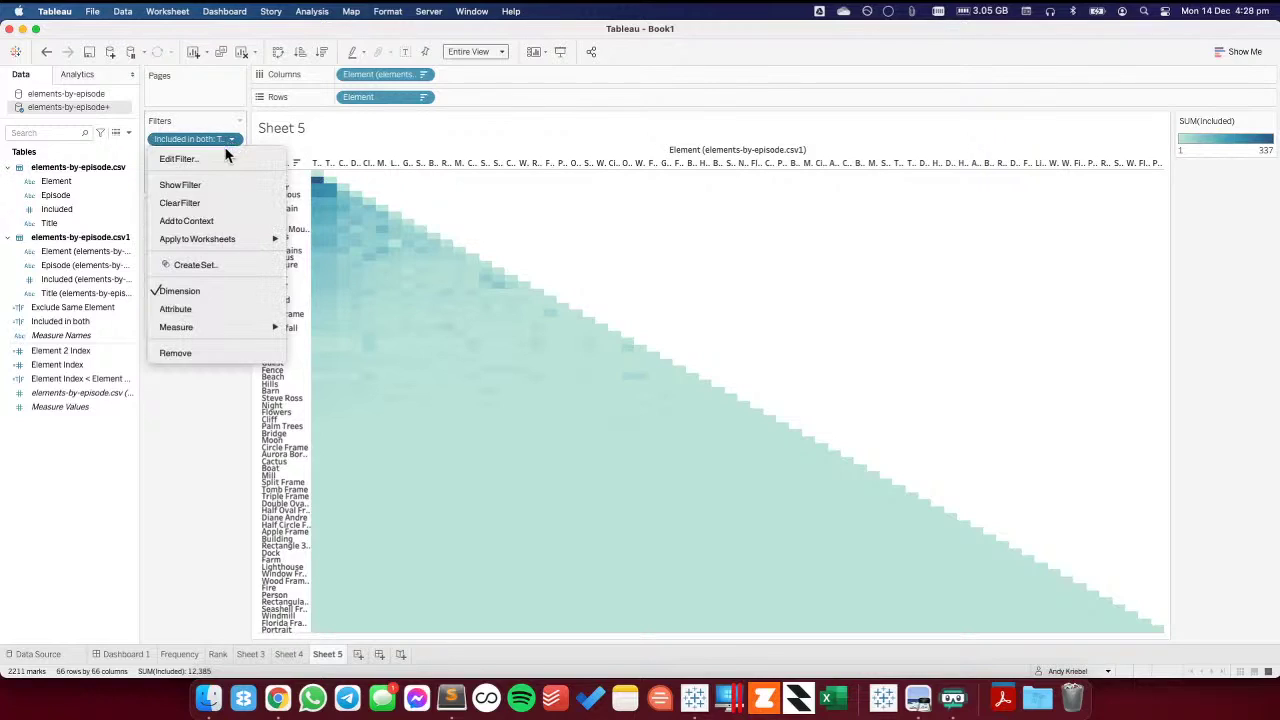
{"action": "left_click", "coordinate": [13, 505]}
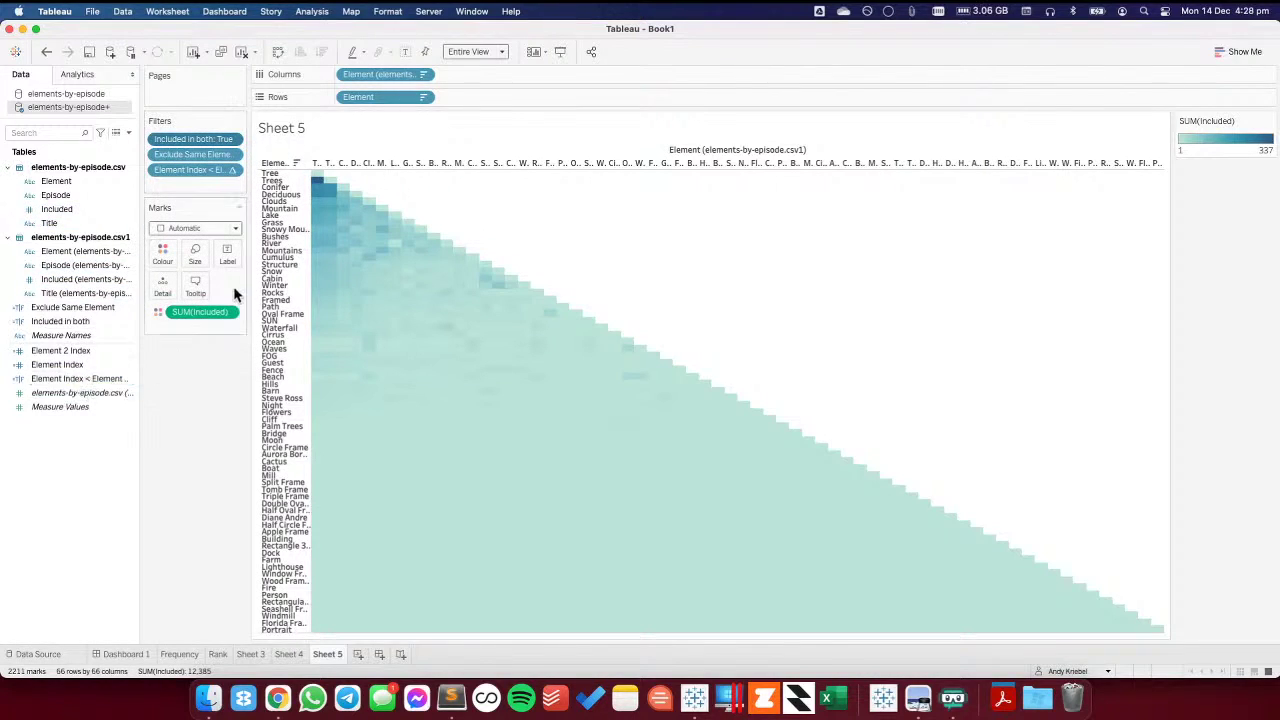
{"action": "left_click_drag", "start_coordinate": [197, 138], "coordinate": [206, 434]}
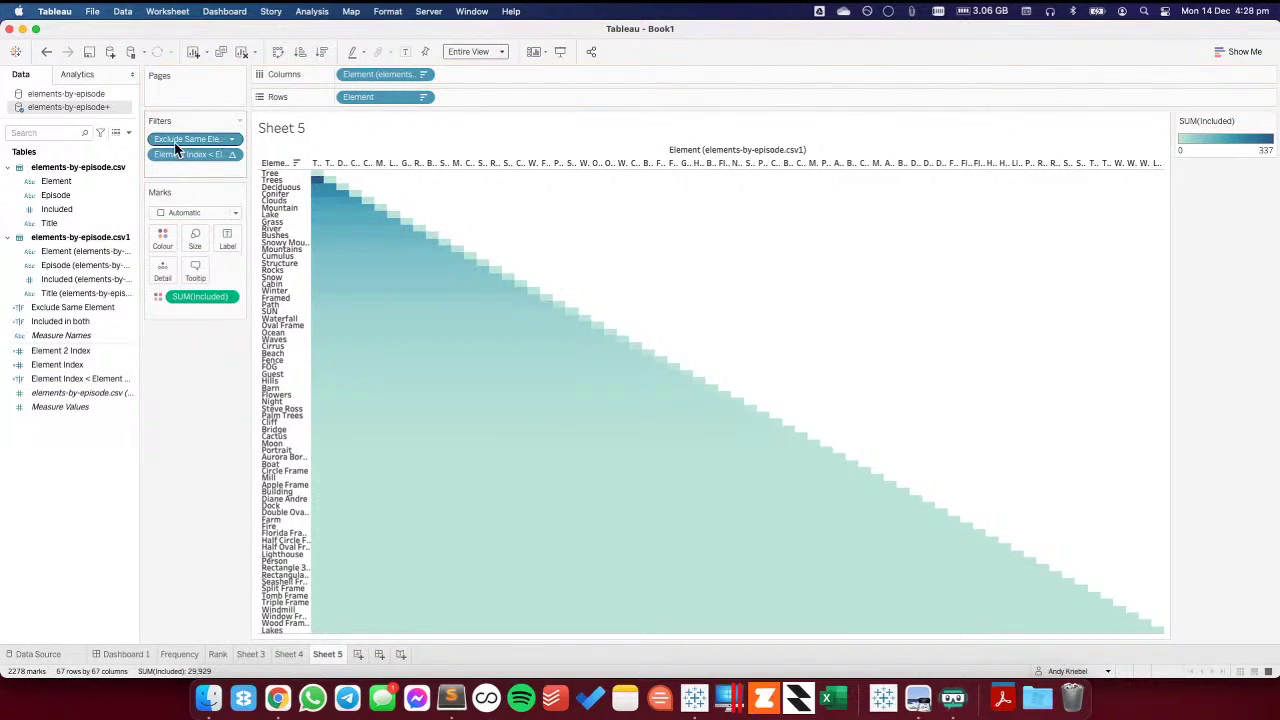
{"action": "left_click", "coordinate": [49, 53]}
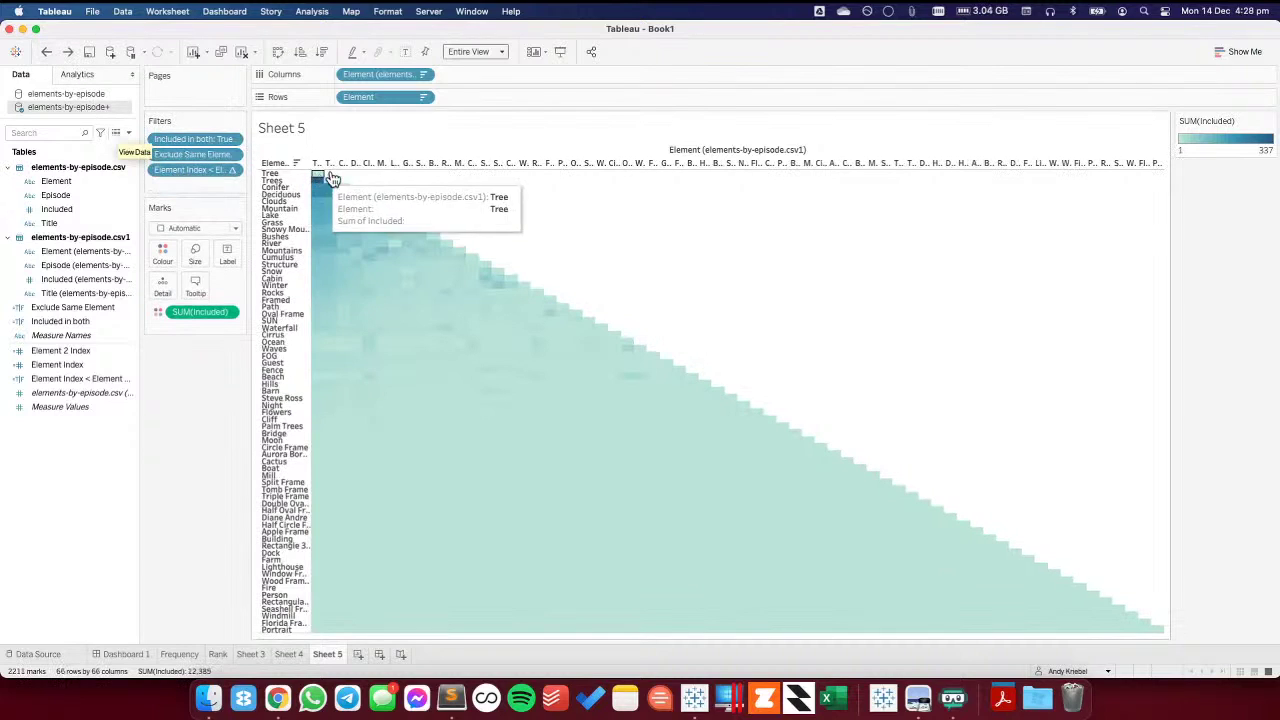
- Set the sheet's fit to Standard and check the cell pairing Mountain with itself
{"action": "left_click", "coordinate": [474, 52]}
{"action": "left_click", "coordinate": [465, 65]}
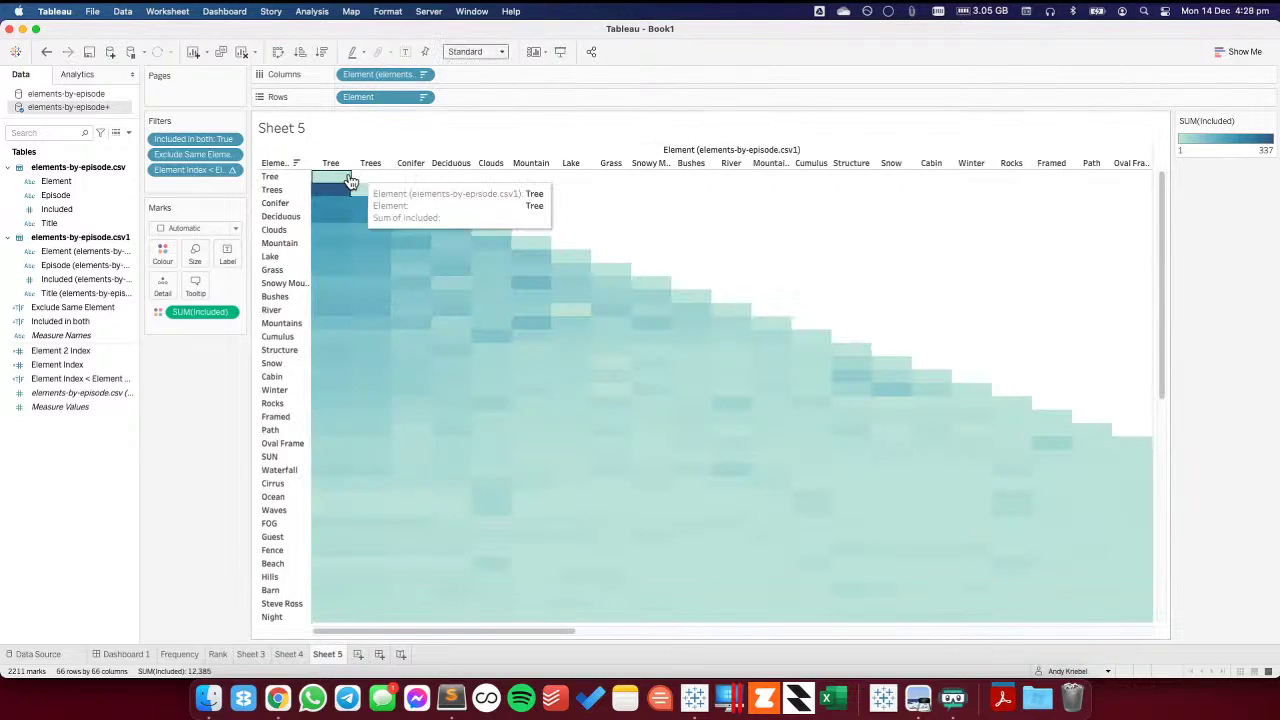
{"action": "left_click", "coordinate": [522, 245]}
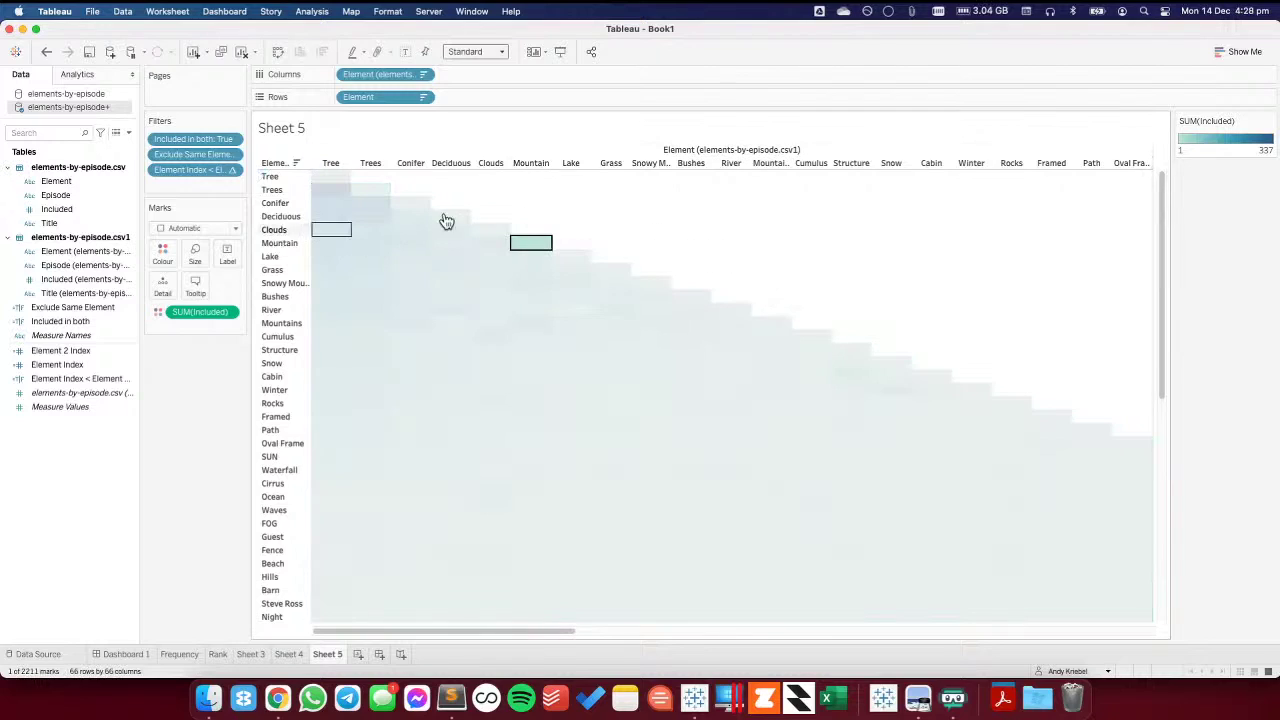
{"action": "left_click", "coordinate": [528, 242]}
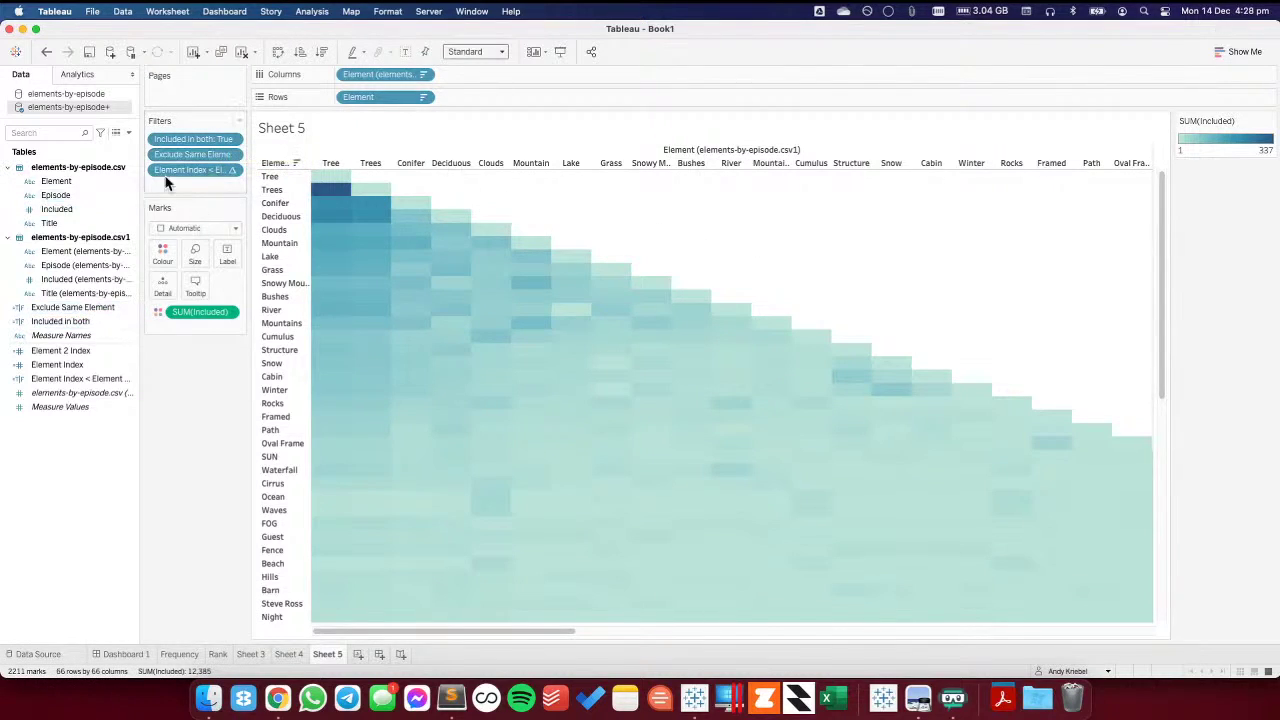
- Change the formula of Element Index < Element 2 Index to [Element Index]<=[Element 2 Index] and save the calculation
{"action": "right_click", "coordinate": [75, 383]}
{"action": "left_click", "coordinate": [95, 135]}
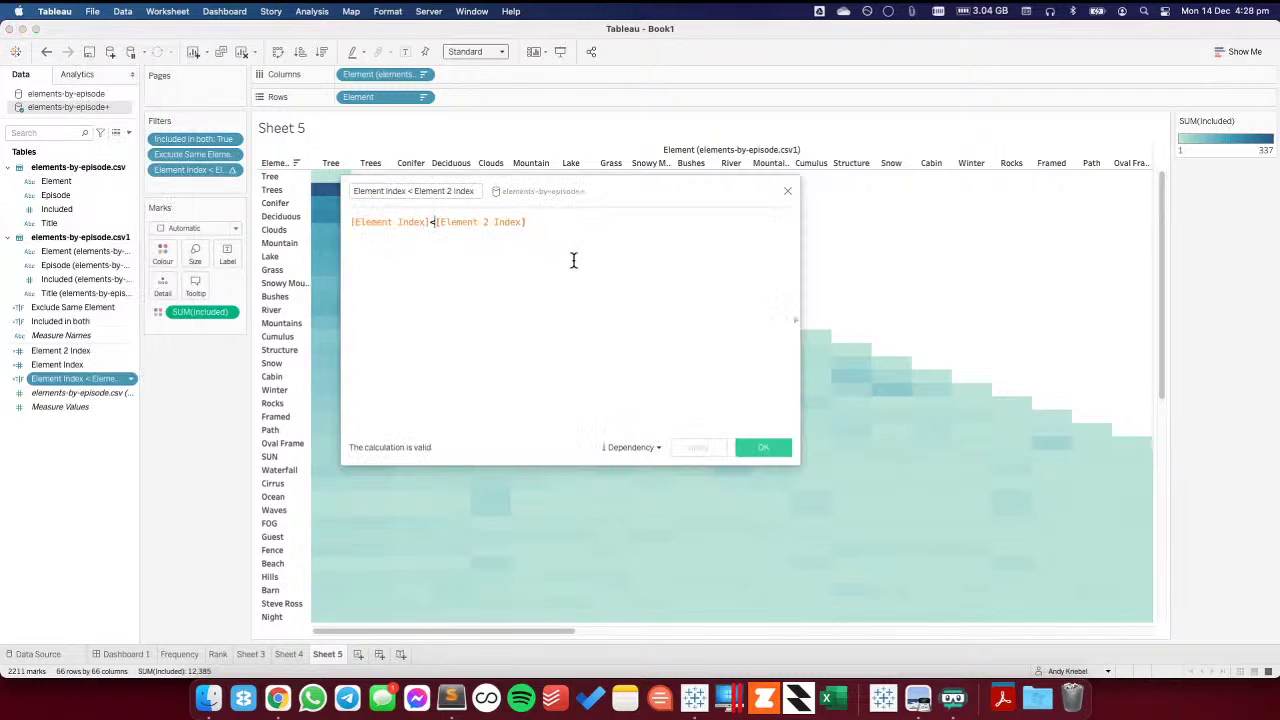
{"action": "type", "text": "="}
{"action": "left_click", "coordinate": [700, 447]}
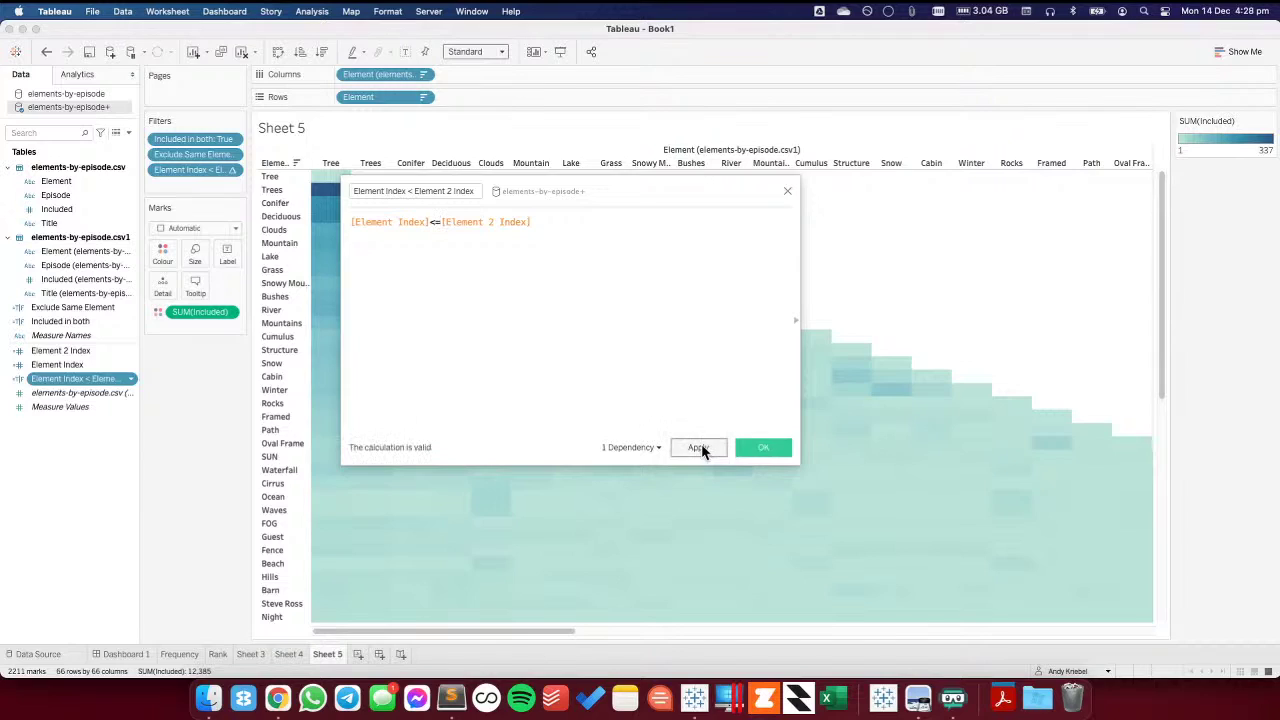
{"action": "left_click", "coordinate": [757, 449]}
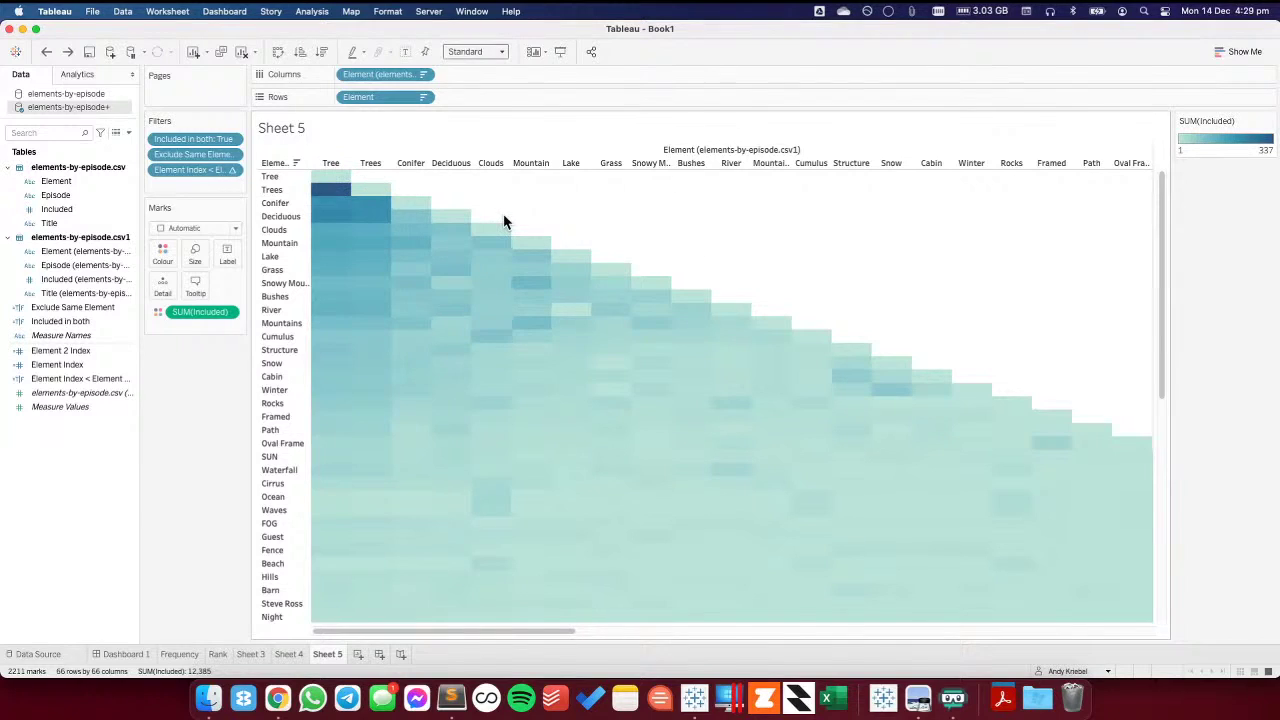
- Try the FT Teal palette for the SUM(Included) colour scale
{"action": "double_click", "coordinate": [1201, 158]}
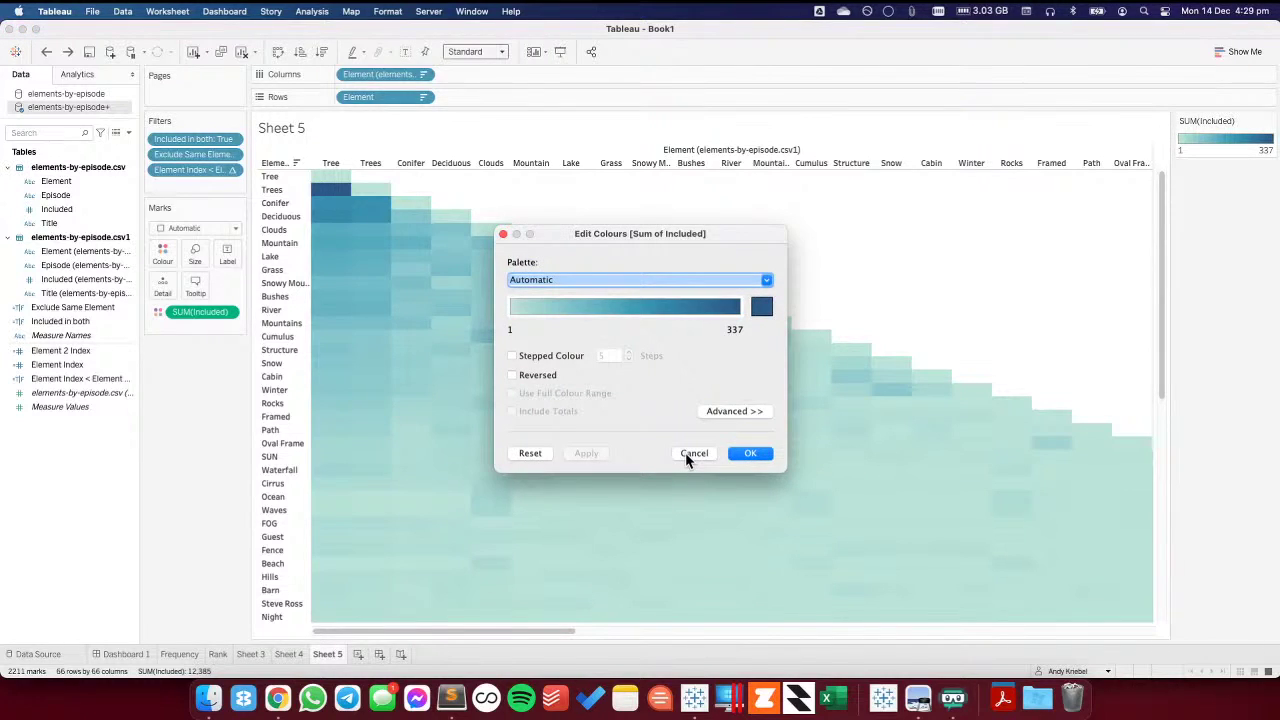
{"action": "left_click", "coordinate": [566, 281]}
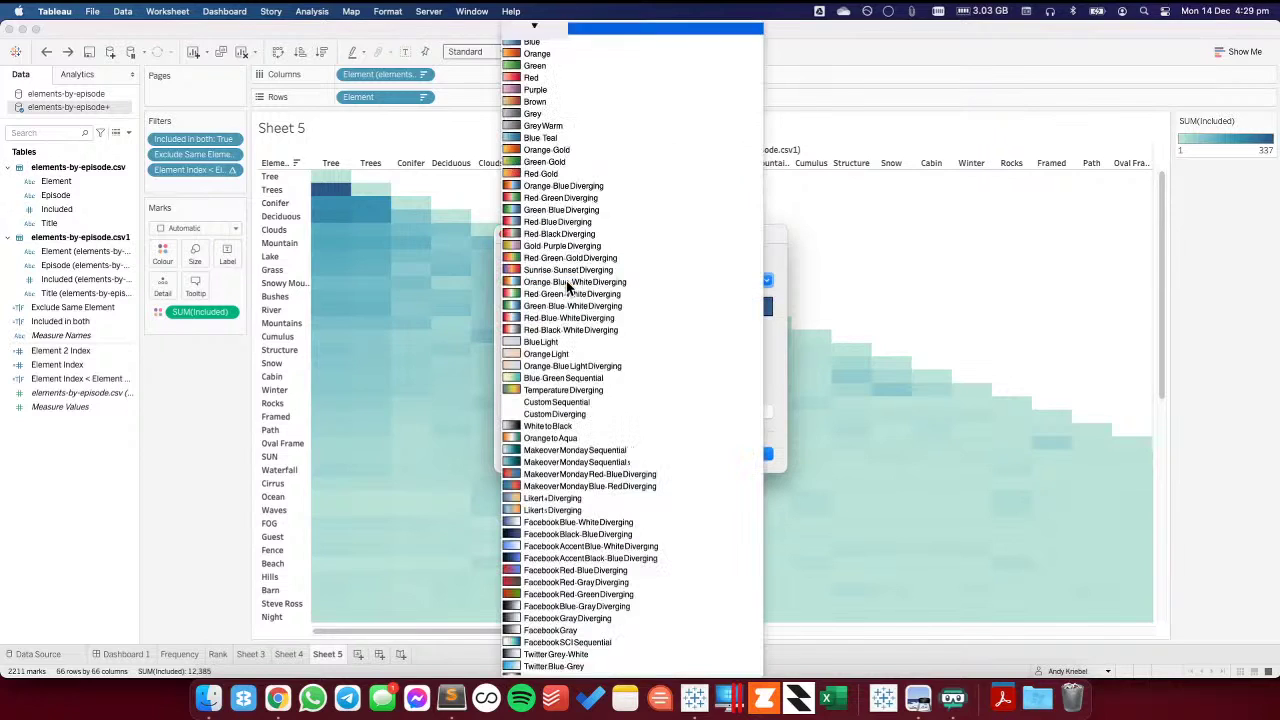
{"action": "left_click", "coordinate": [498, 179]}
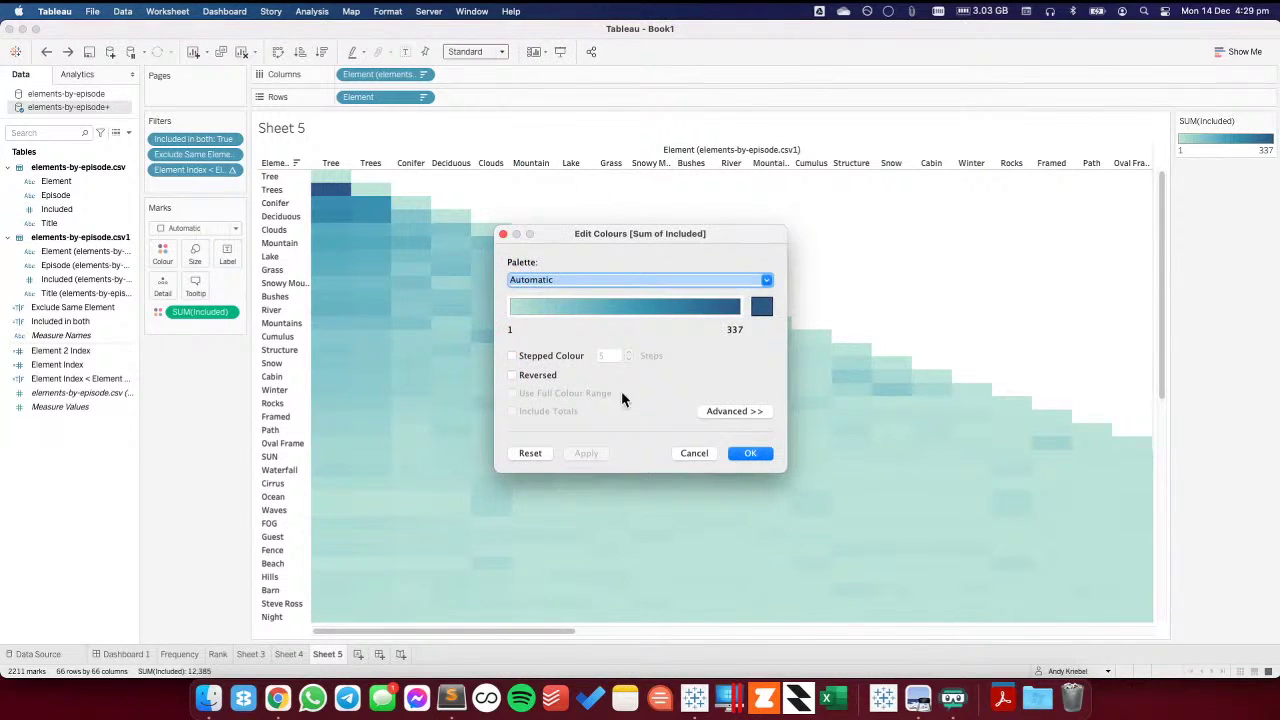
{"action": "left_click", "coordinate": [594, 279]}
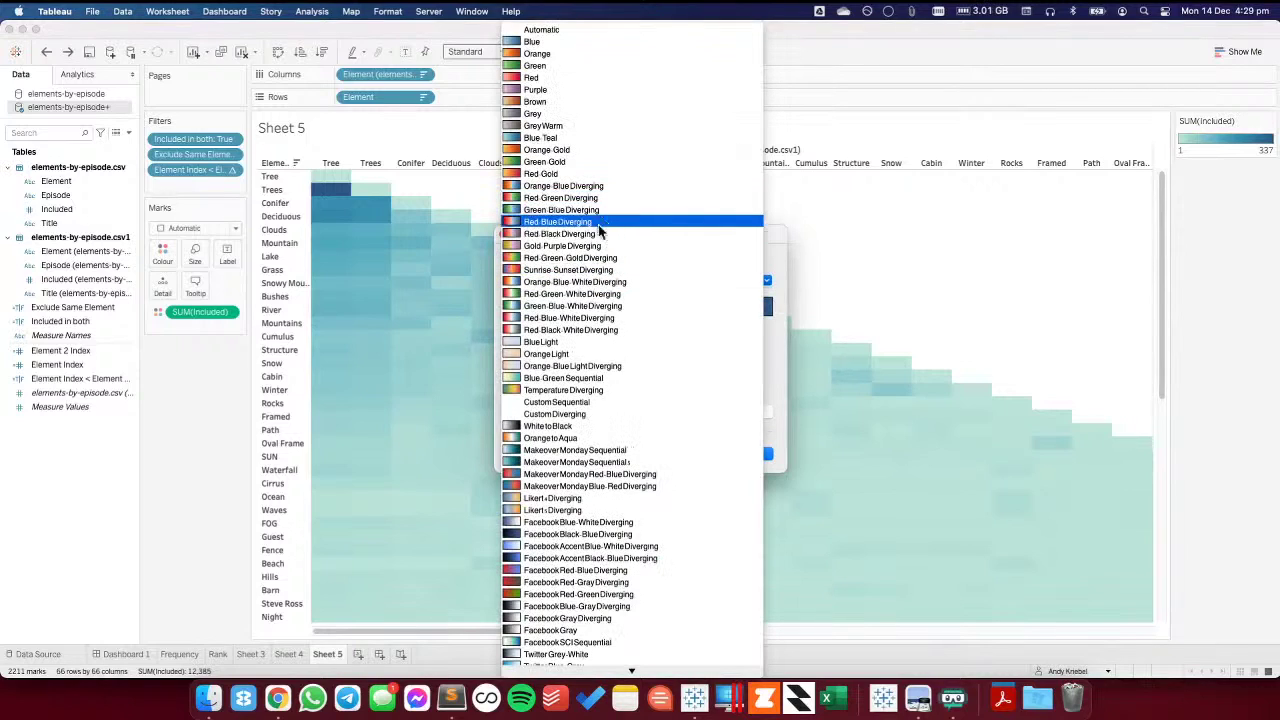
{"action": "left_click", "coordinate": [620, 440]}
{"action": "left_click", "coordinate": [626, 279]}
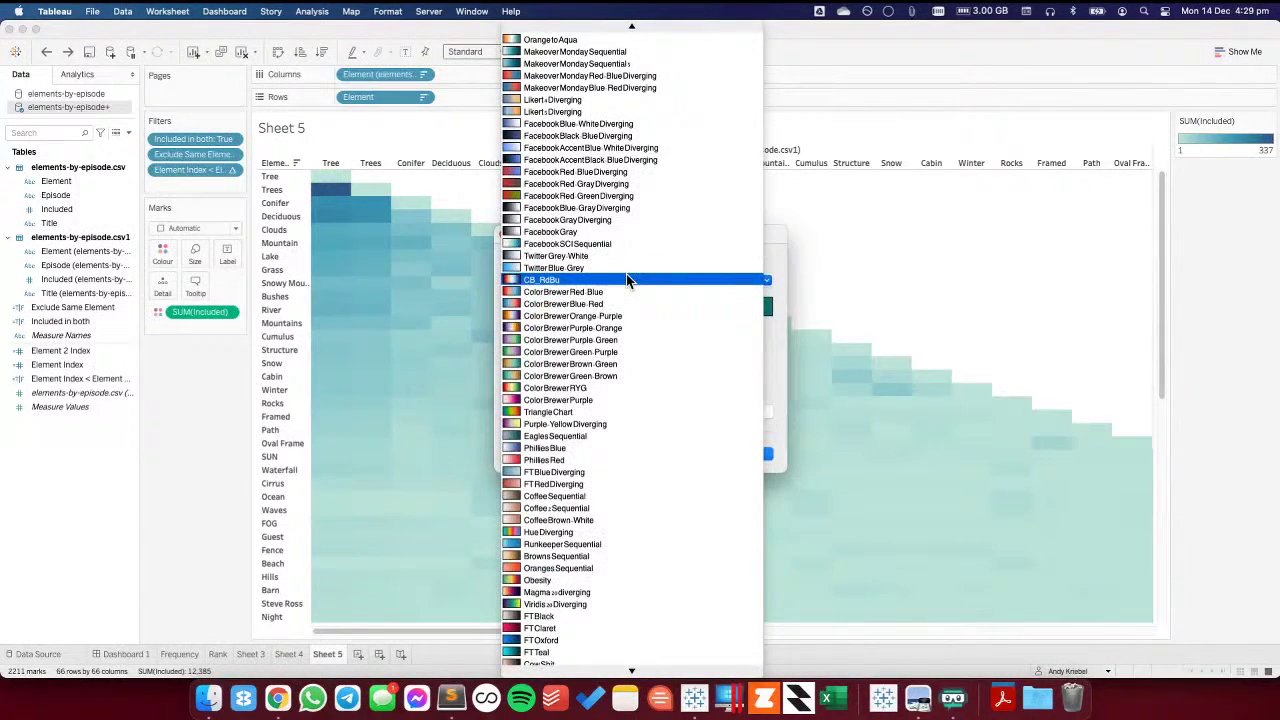
{"action": "scroll", "coordinate": [600, 555], "scroll_direction": "down", "scroll_amount": 2}
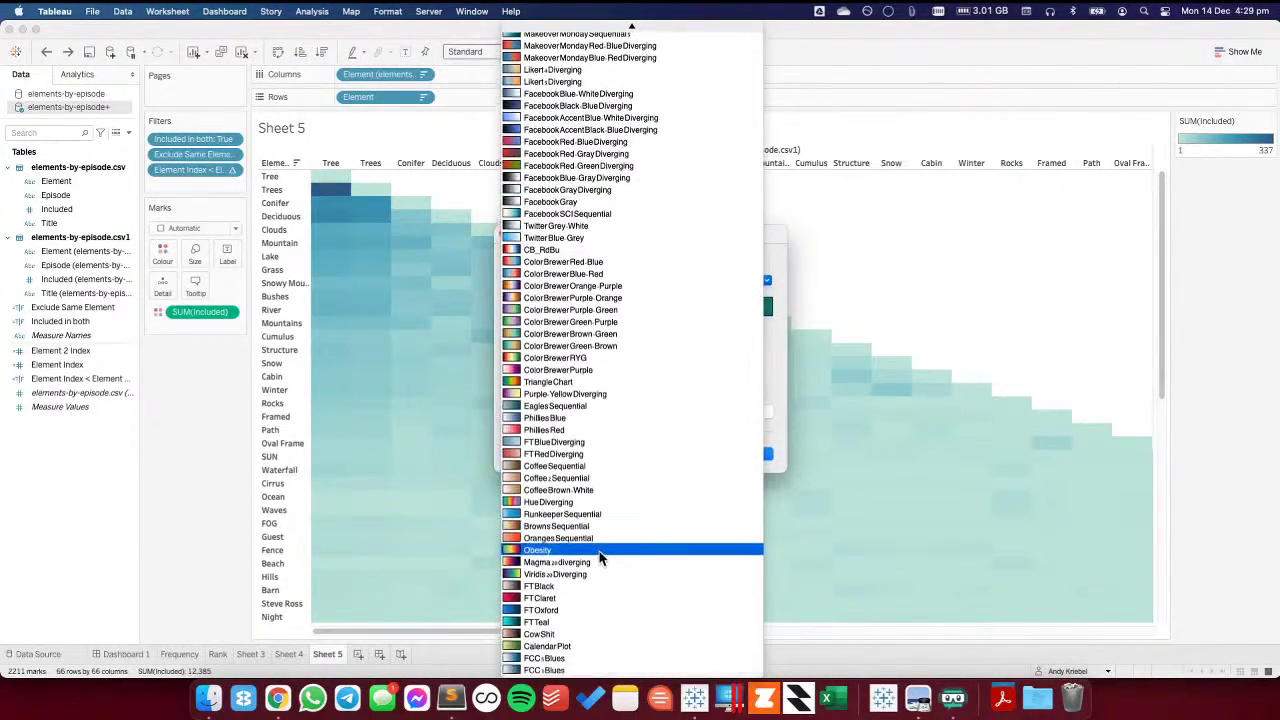
{"action": "left_click", "coordinate": [588, 622]}
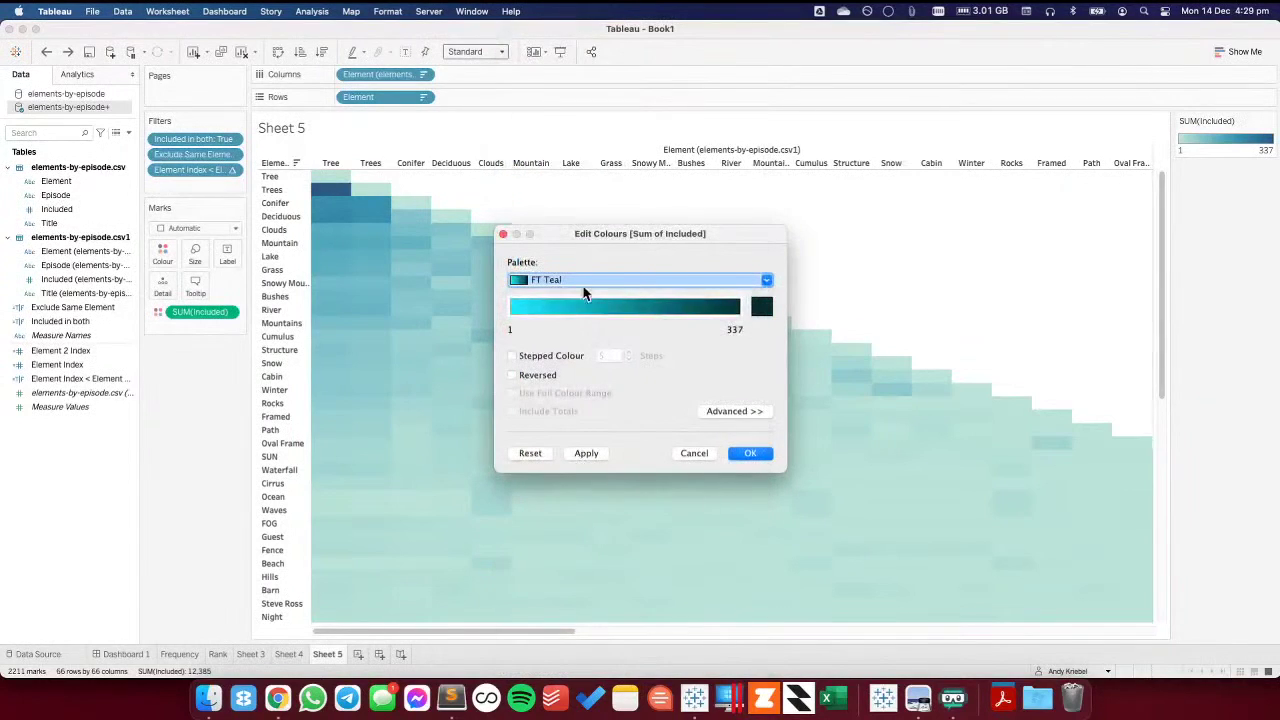
- Choose the Makeover Monday Red-Blue Diverging palette and set the colour scale's start to 0 and centre to 1
{"action": "left_click", "coordinate": [588, 280]}
{"action": "scroll", "coordinate": [590, 210], "scroll_direction": "up", "scroll_amount": 5}
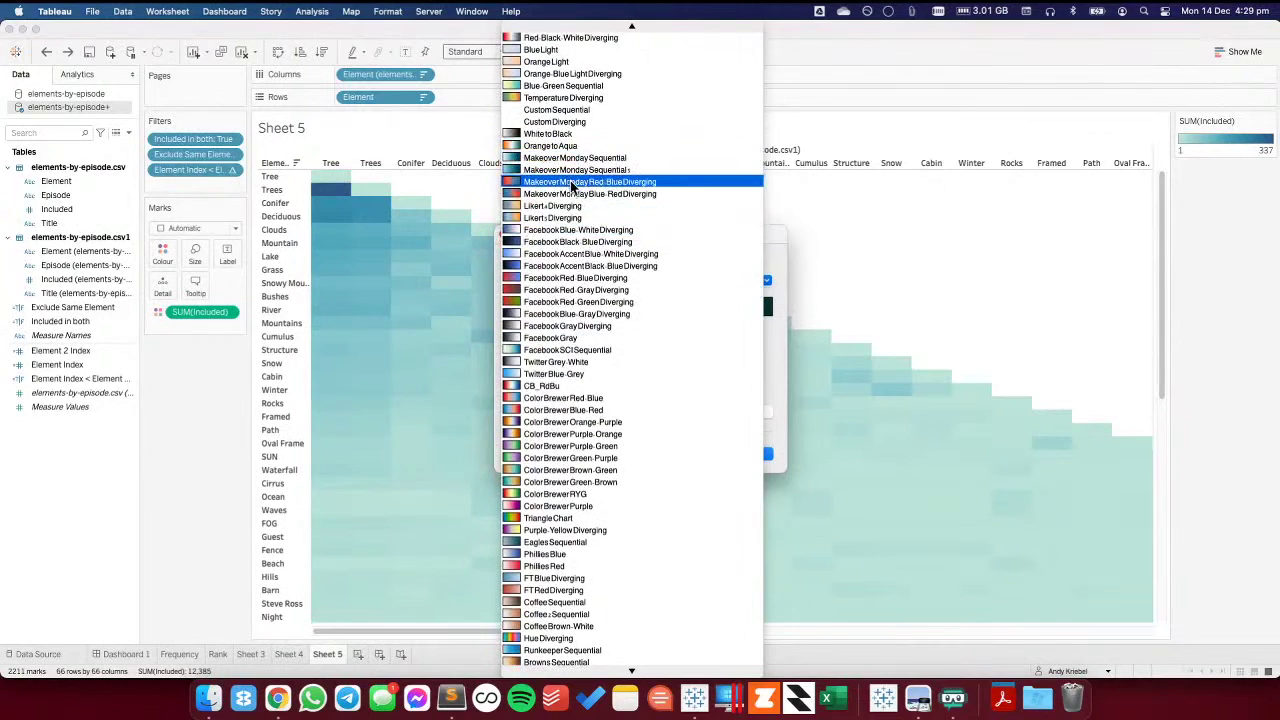
{"action": "left_click", "coordinate": [573, 184]}
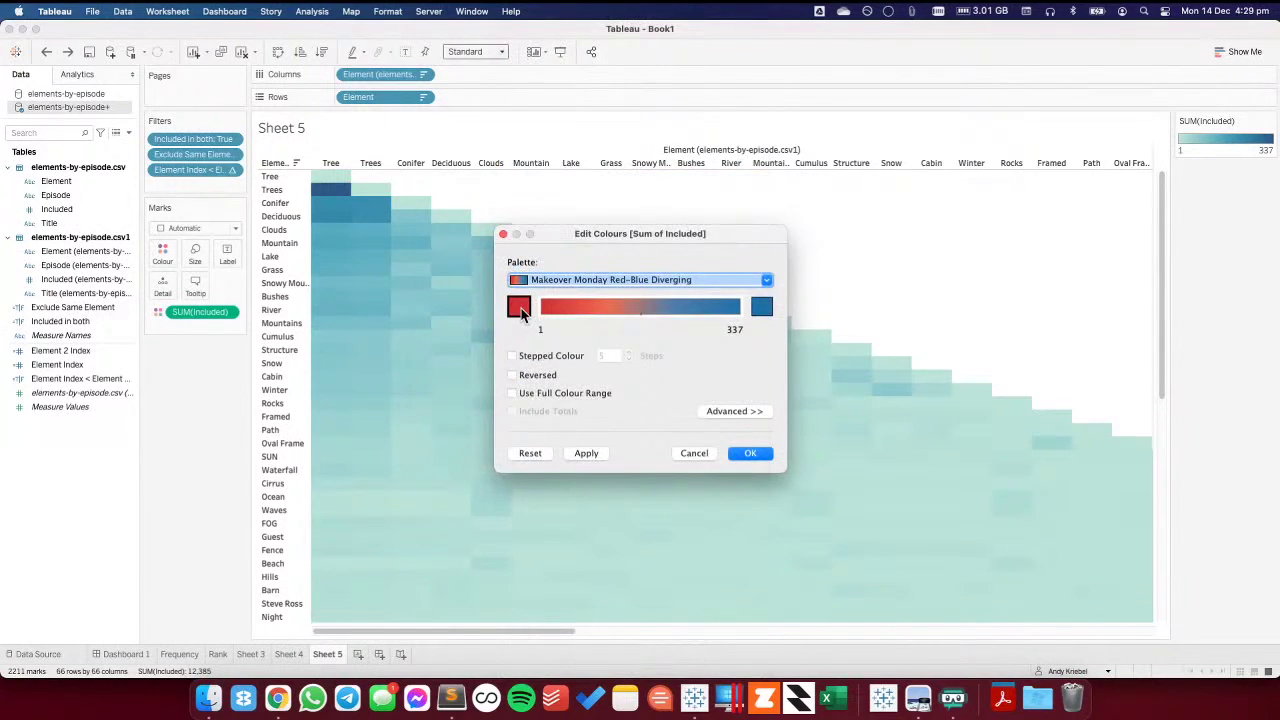
{"action": "left_click", "coordinate": [712, 416]}
{"action": "left_click", "coordinate": [513, 448]}
{"action": "type", "text": "0"}
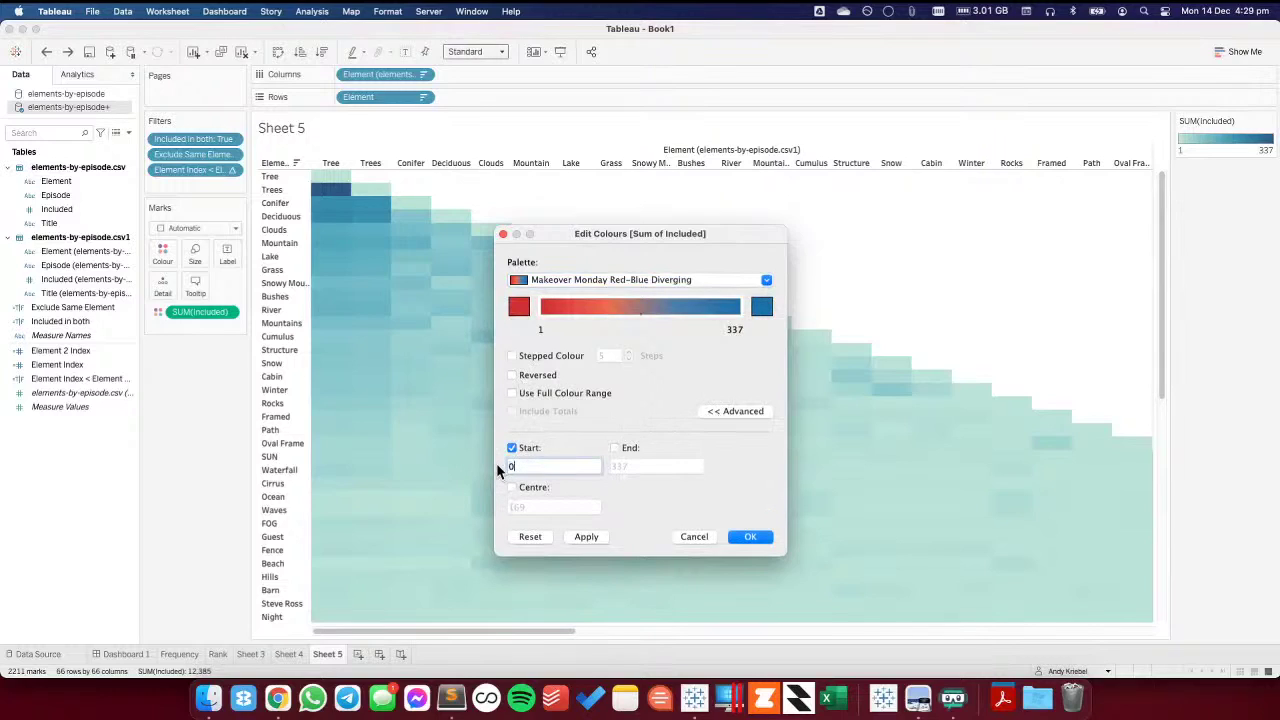
{"action": "left_click", "coordinate": [513, 490]}
{"action": "left_click", "coordinate": [537, 508]}
{"action": "key", "text": "BackSpace"}
{"action": "key", "text": "BackSpace"}
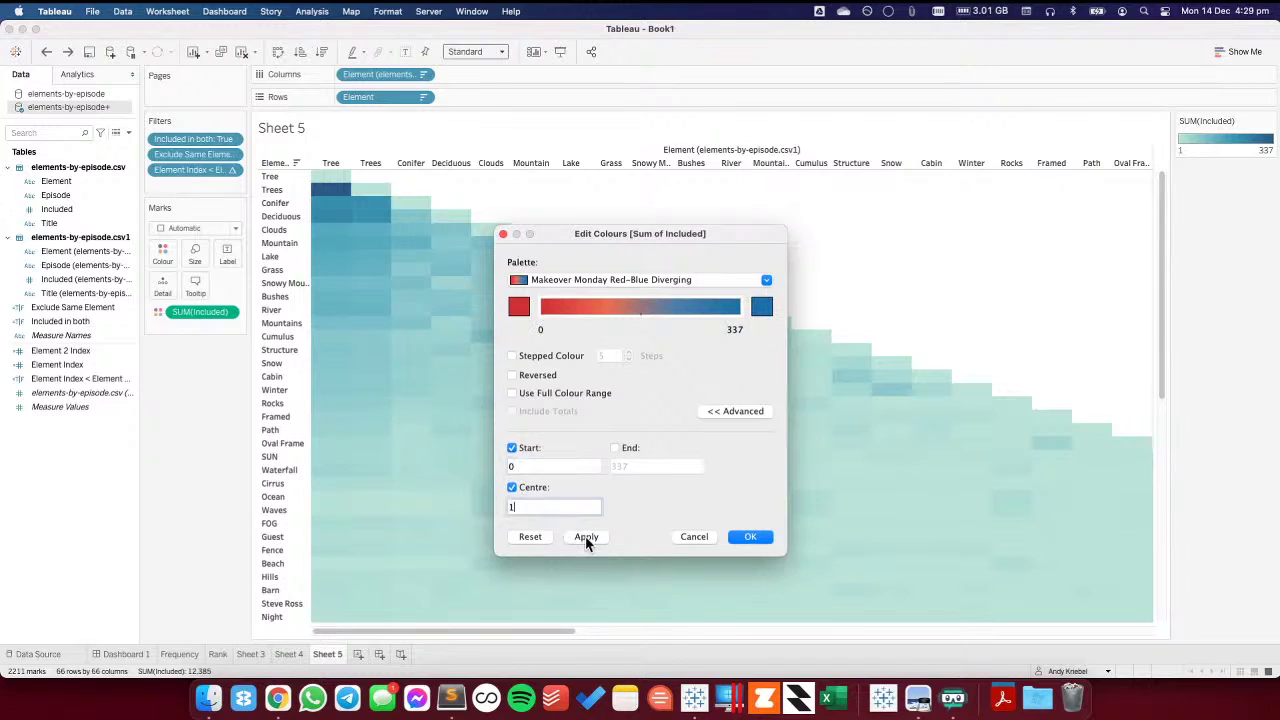
- Set the start colour of the diverging scale to white, hex FFFFFF
{"action": "left_click", "coordinate": [518, 308]}
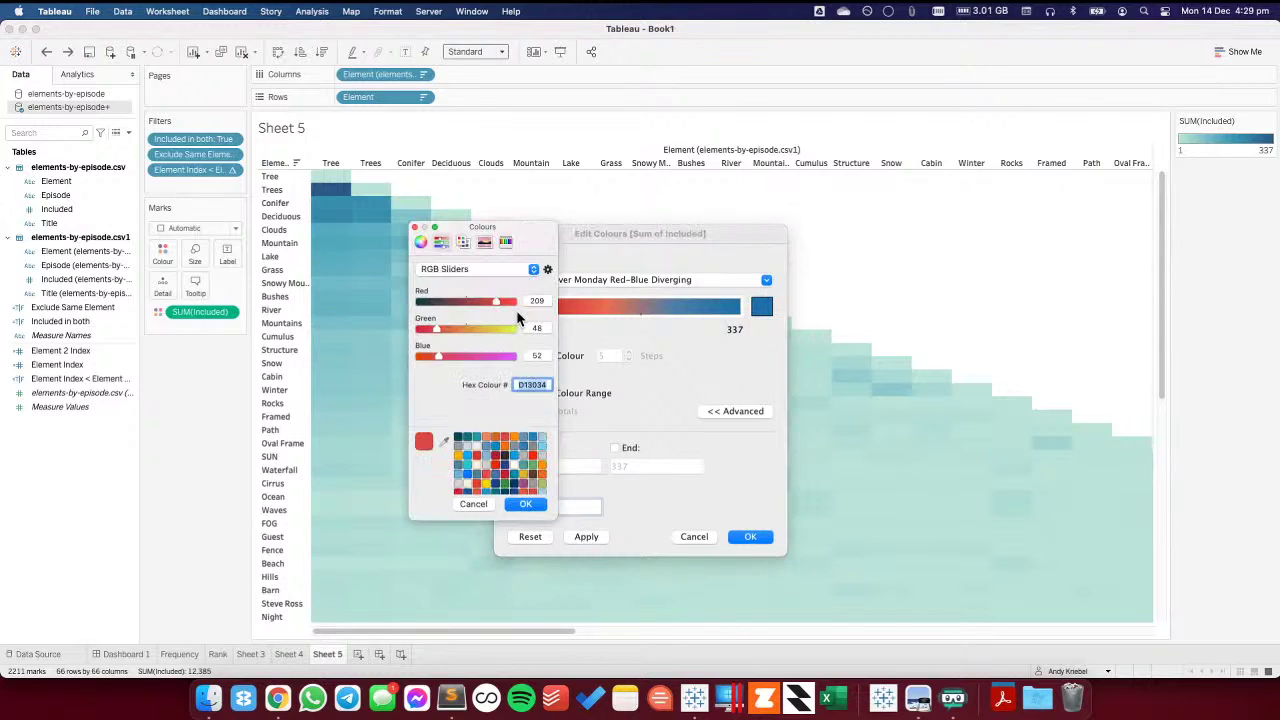
{"action": "left_click", "coordinate": [477, 449]}
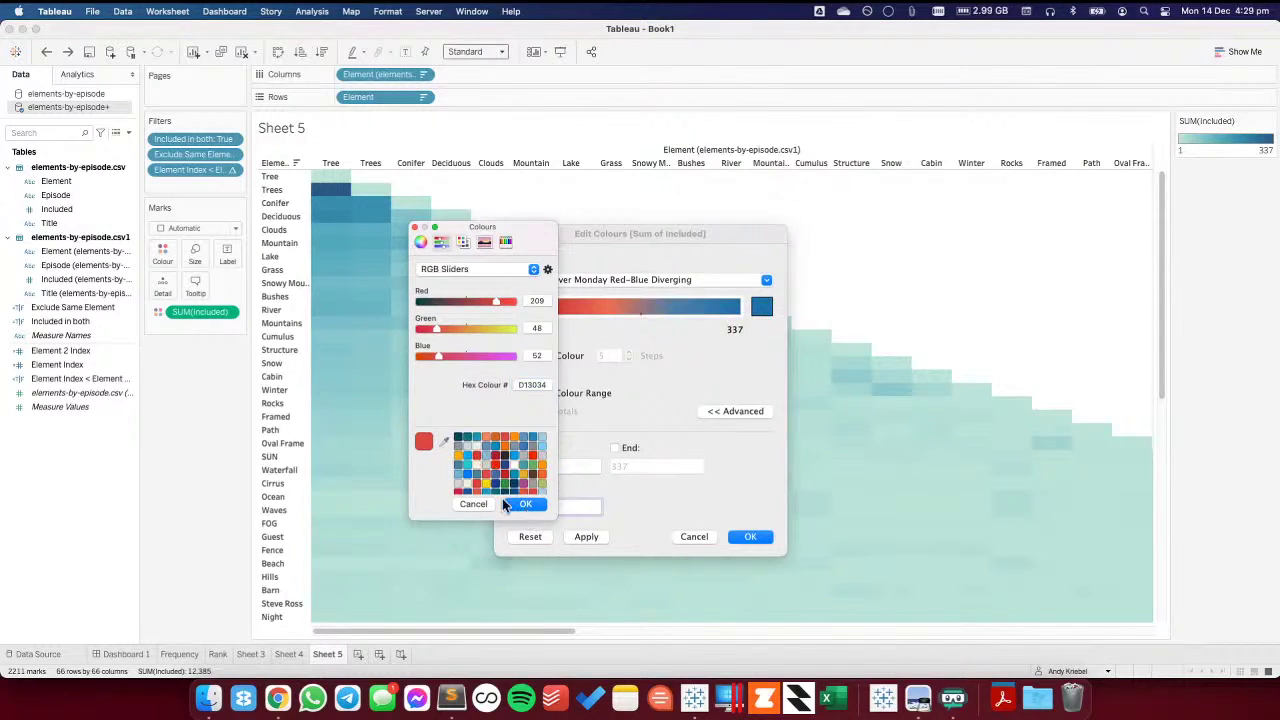
{"action": "left_click", "coordinate": [479, 458]}
{"action": "left_click", "coordinate": [519, 506]}
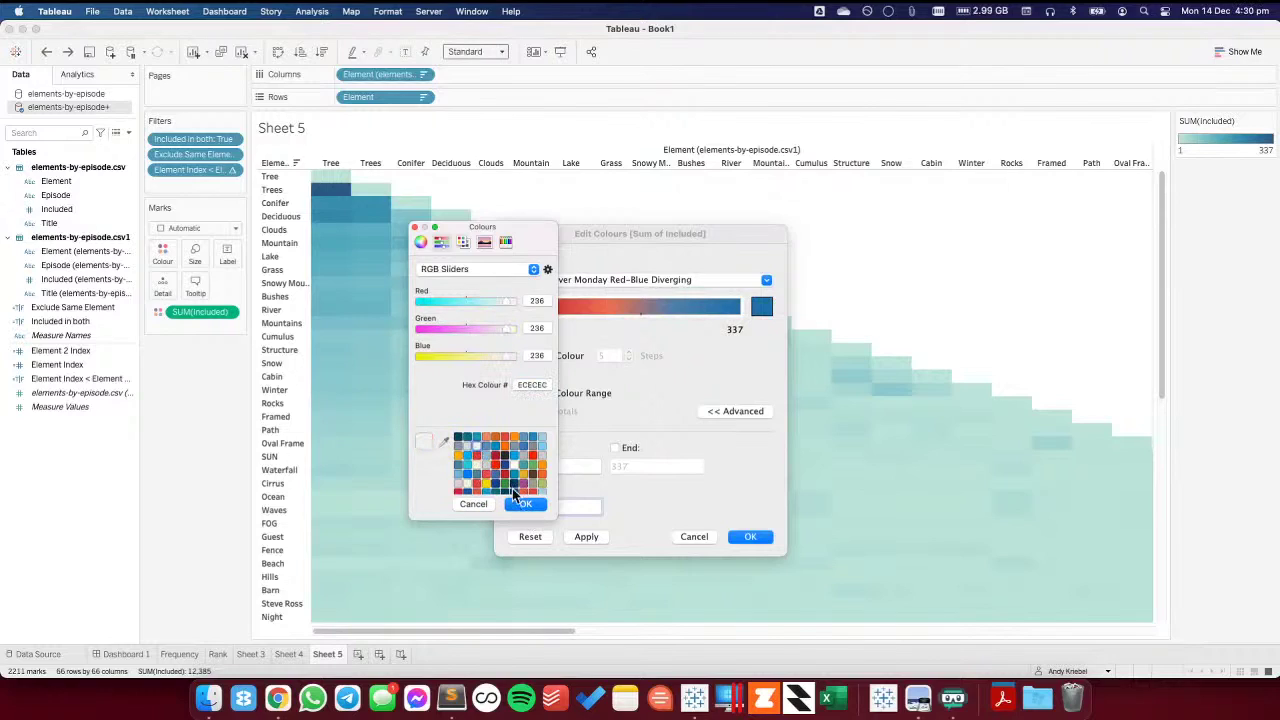
{"action": "left_click", "coordinate": [517, 474]}
{"action": "left_click", "coordinate": [538, 386]}
{"action": "type", "text": "FFFFFF"}
{"action": "key", "text": "Return"}
{"action": "left_click", "coordinate": [526, 508]}
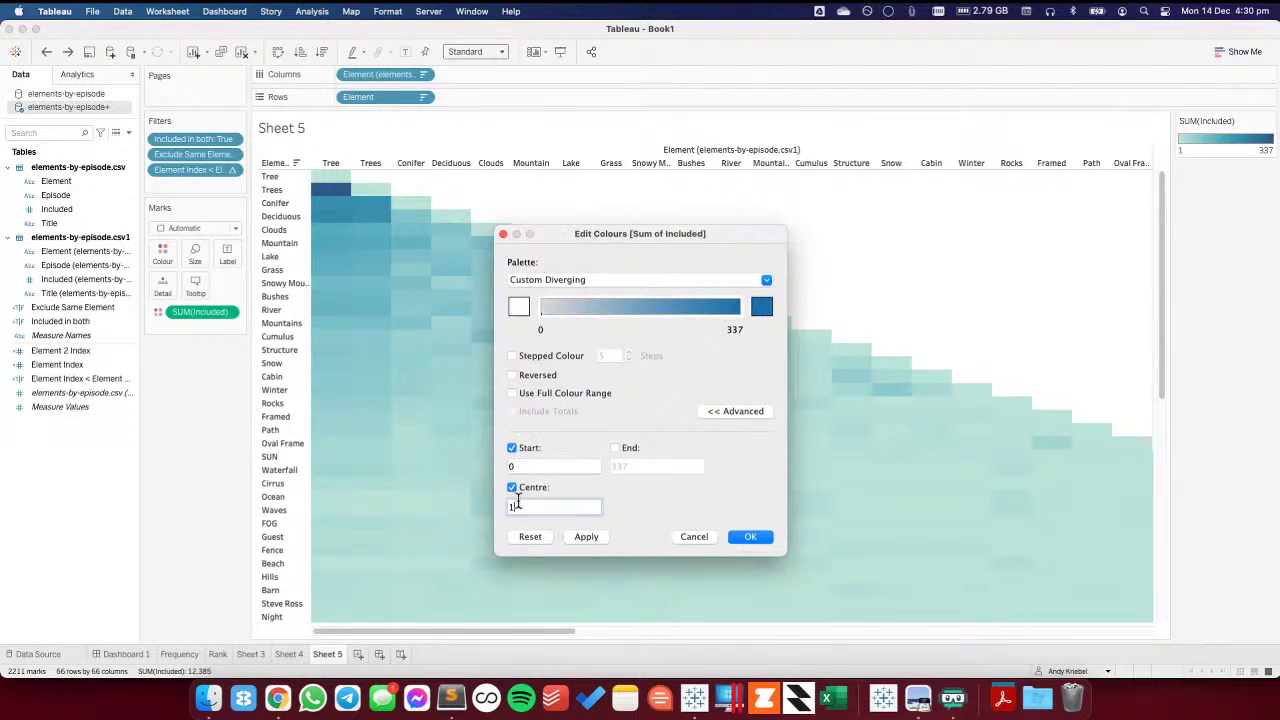
- Apply the custom diverging colours to the matrix, and undo the colour change
{"action": "left_click", "coordinate": [585, 536]}
{"action": "left_click", "coordinate": [748, 536]}
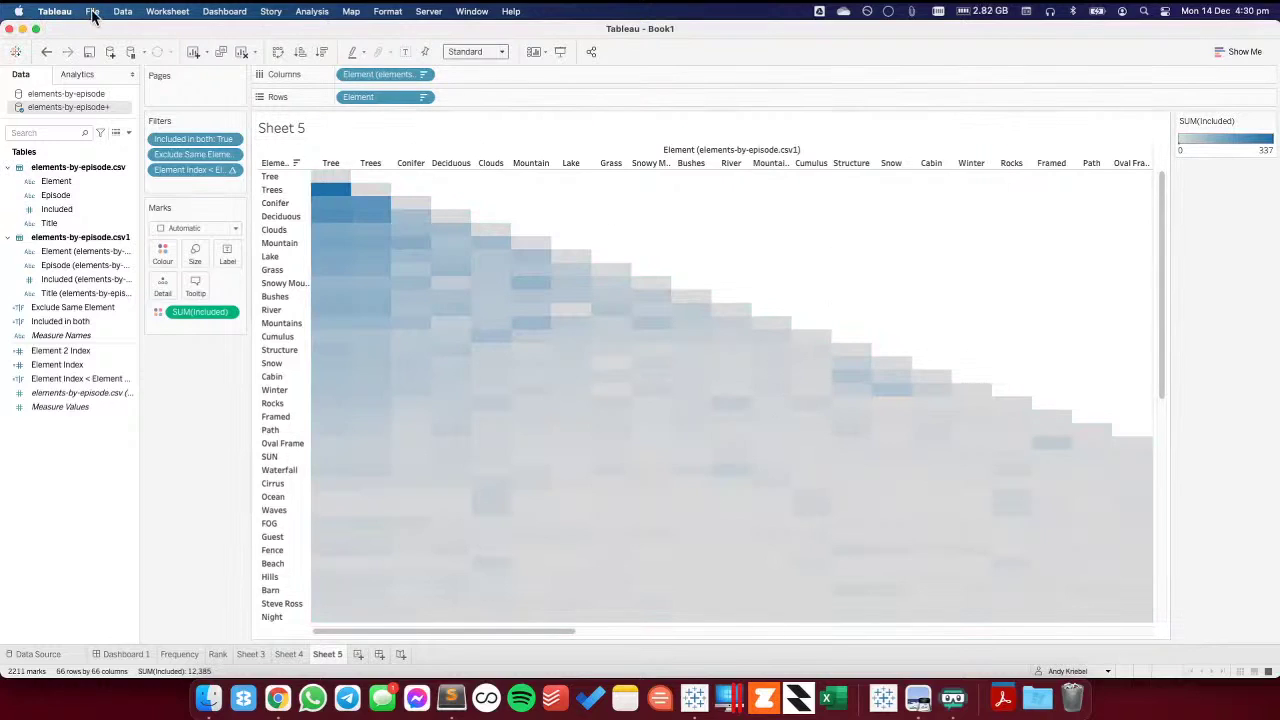
{"action": "left_click", "coordinate": [44, 52]}
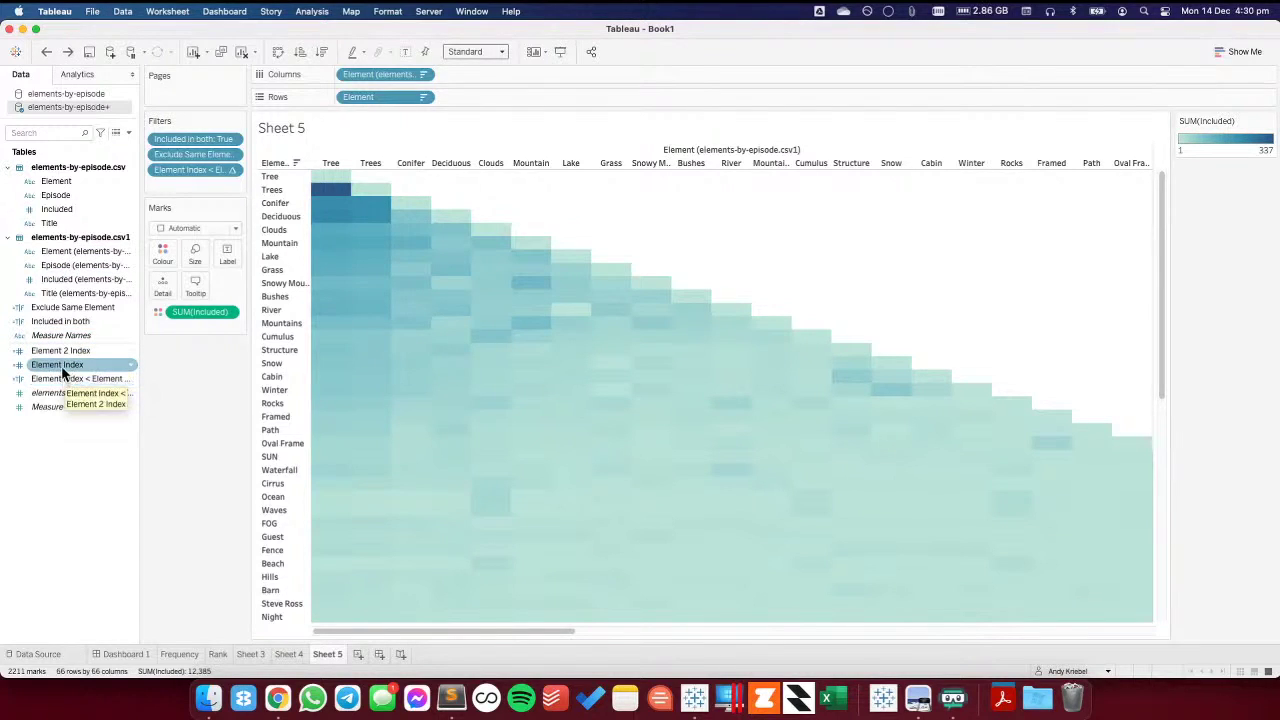
- Place Element Index before Element on Rows and Element 2 Index before the second Element field on Columns, and check the Tree–Tree cell
{"action": "left_click_drag", "start_coordinate": [65, 382], "coordinate": [300, 165]}
{"action": "left_click_drag", "start_coordinate": [62, 350], "coordinate": [295, 352]}
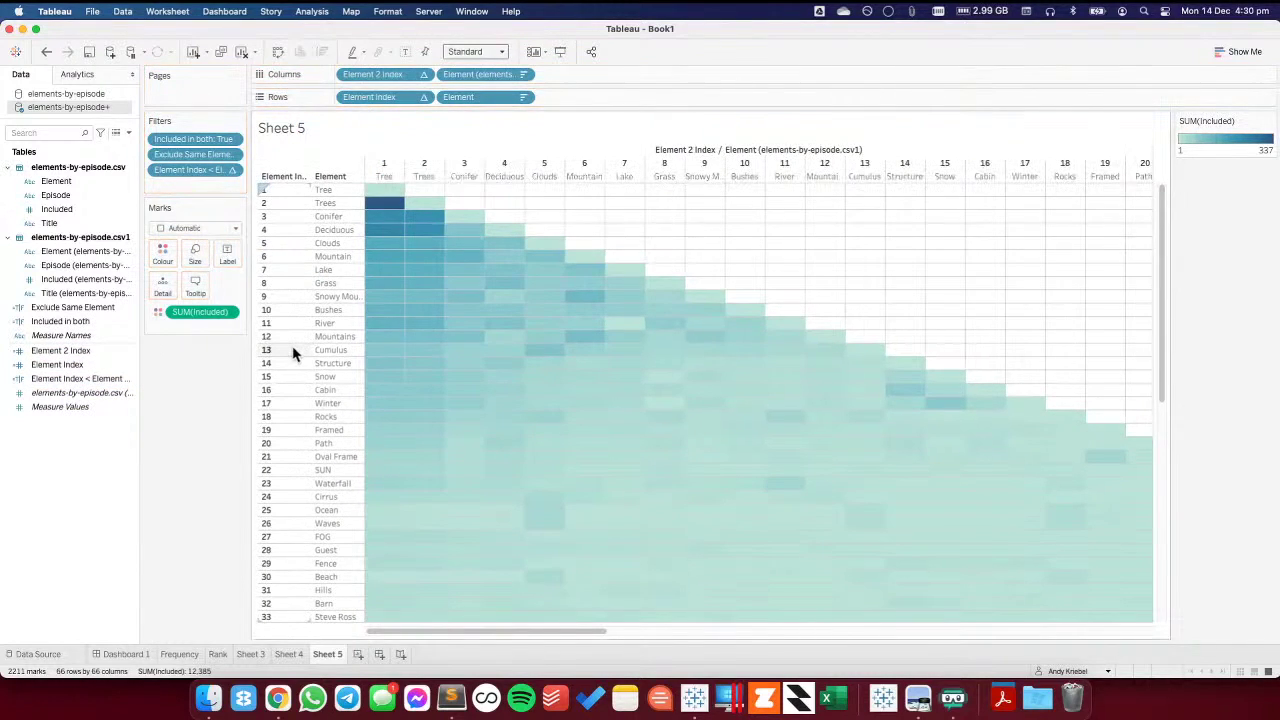
{"action": "mouse_move", "coordinate": [388, 190]}
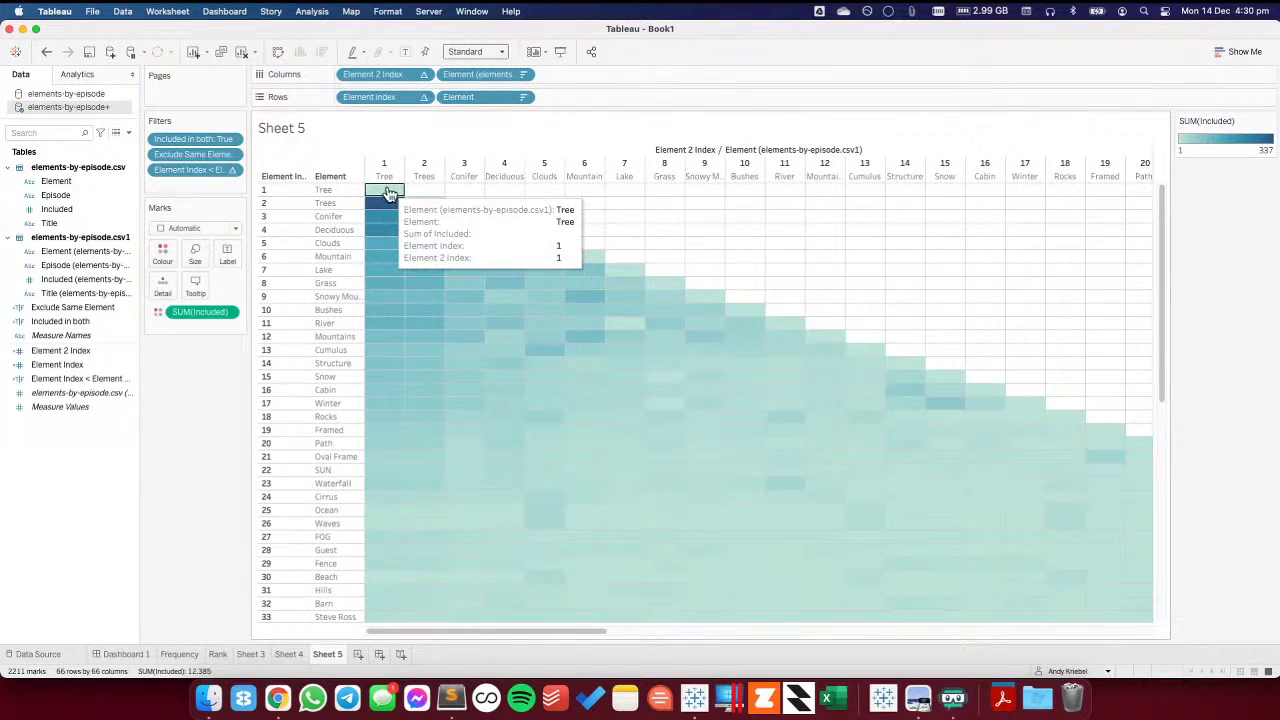
- Review the Element Index < Element 2 Index calculation against the Tree–Tree cell and close it without editing the formula
{"action": "right_click", "coordinate": [80, 378]}
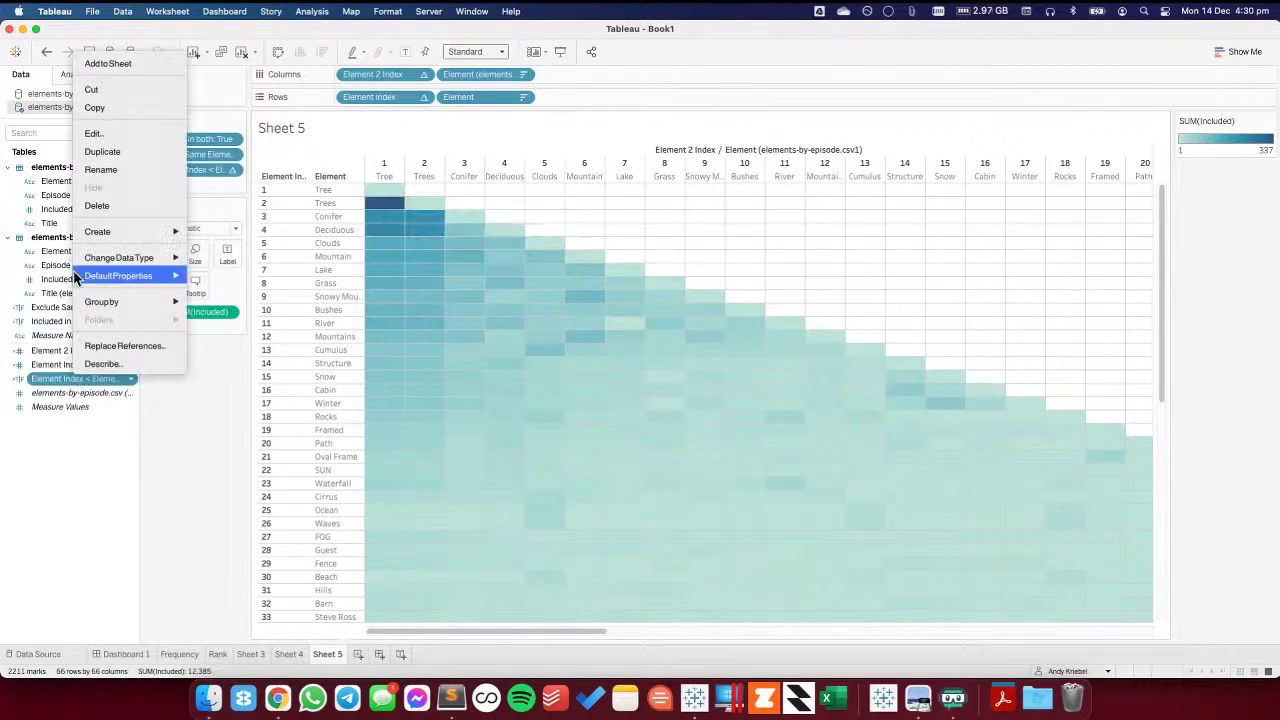
{"action": "left_click", "coordinate": [97, 140]}
{"action": "left_click", "coordinate": [436, 222]}
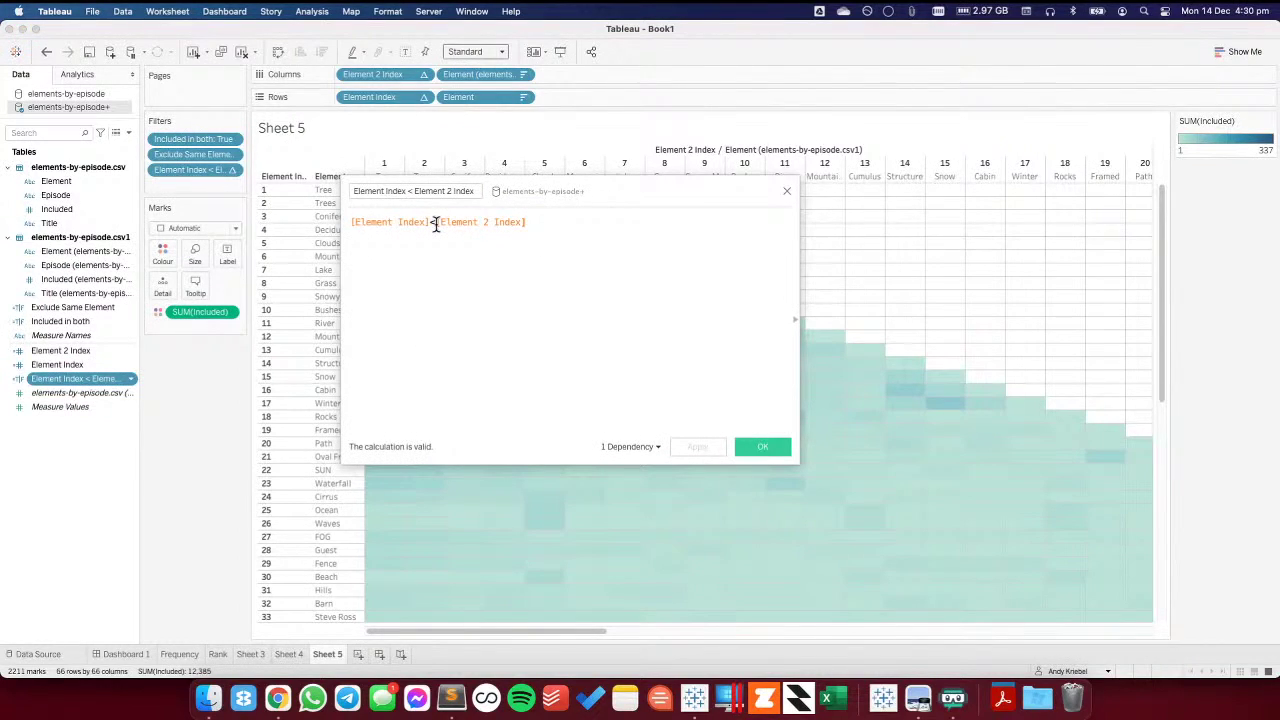
{"action": "left_click_drag", "start_coordinate": [620, 190], "coordinate": [616, 274]}
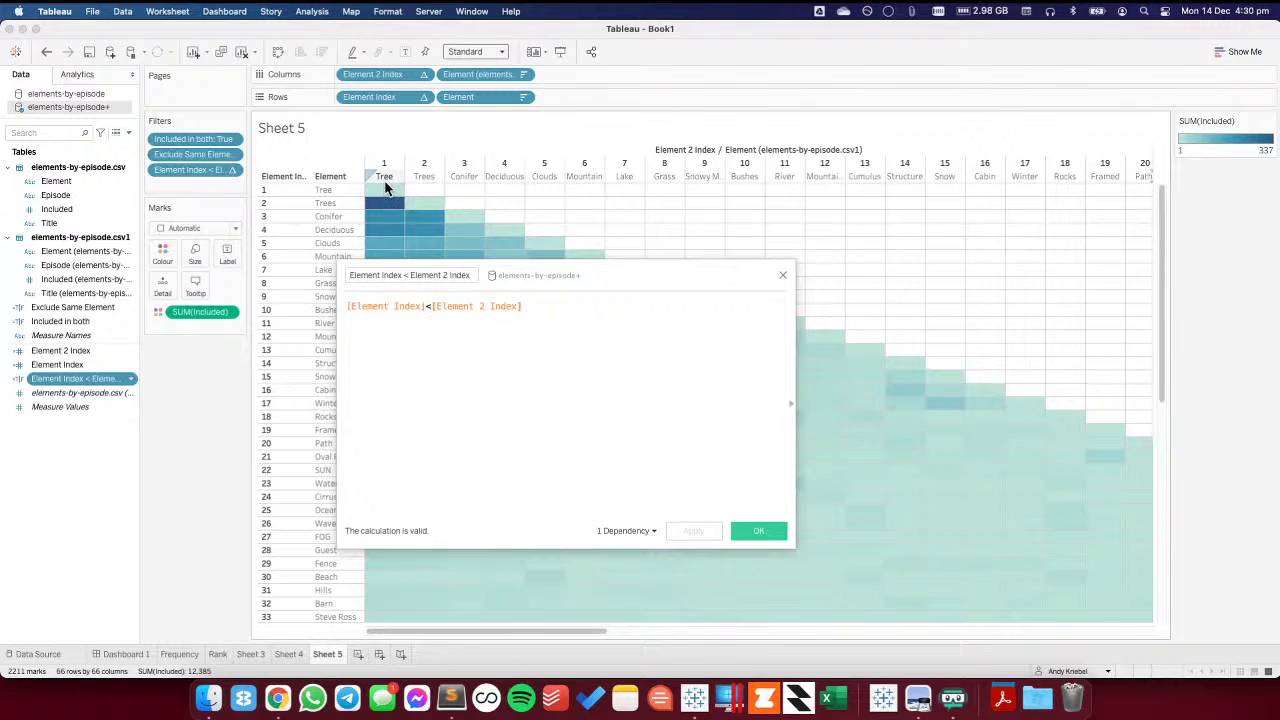
{"action": "mouse_move", "coordinate": [386, 192]}
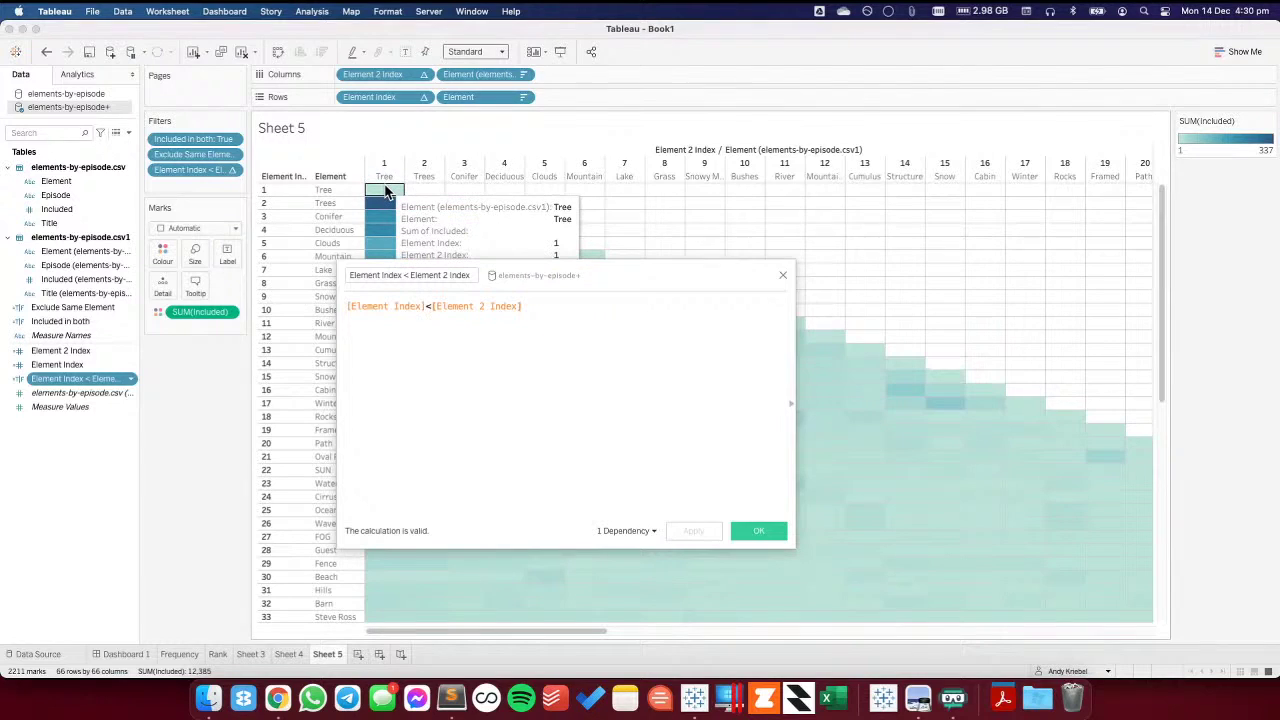
{"action": "left_click", "coordinate": [760, 532]}
- Try removing the Exclude Same Element filter and the Included in both filter one at a time, undoing each removal
{"action": "left_click_drag", "start_coordinate": [204, 154], "coordinate": [75, 488]}
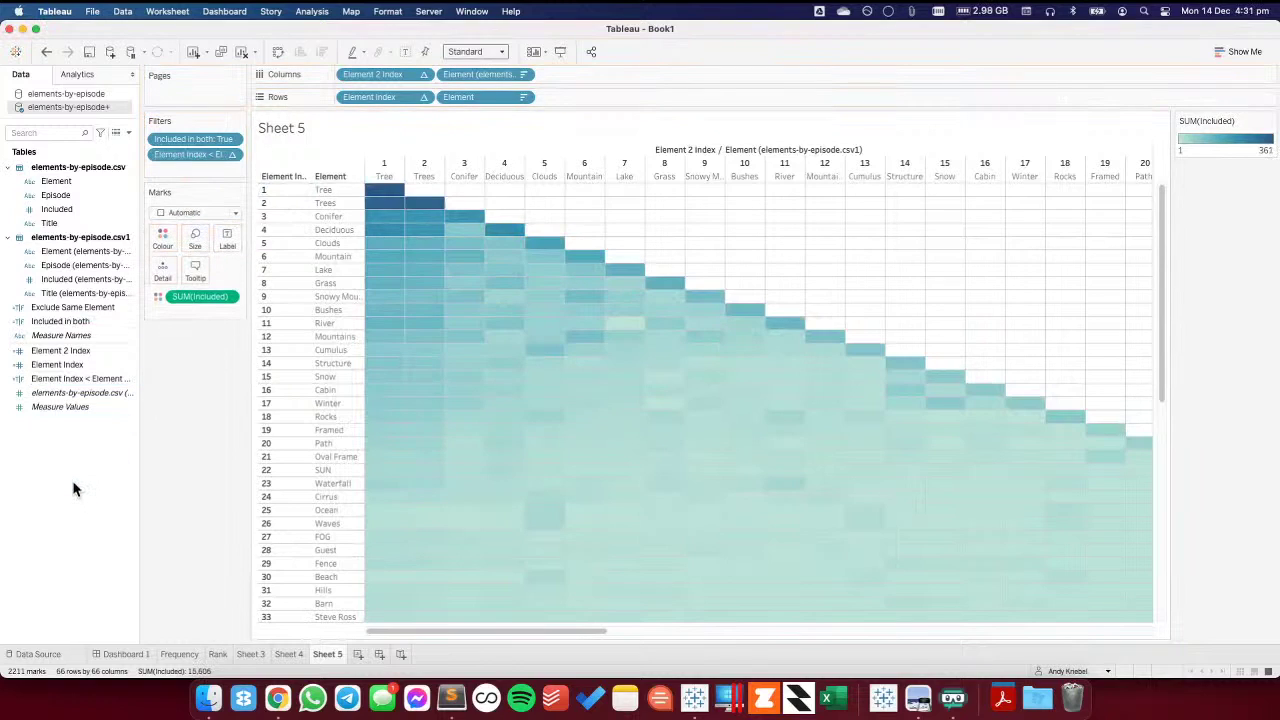
{"action": "left_click", "coordinate": [45, 55]}
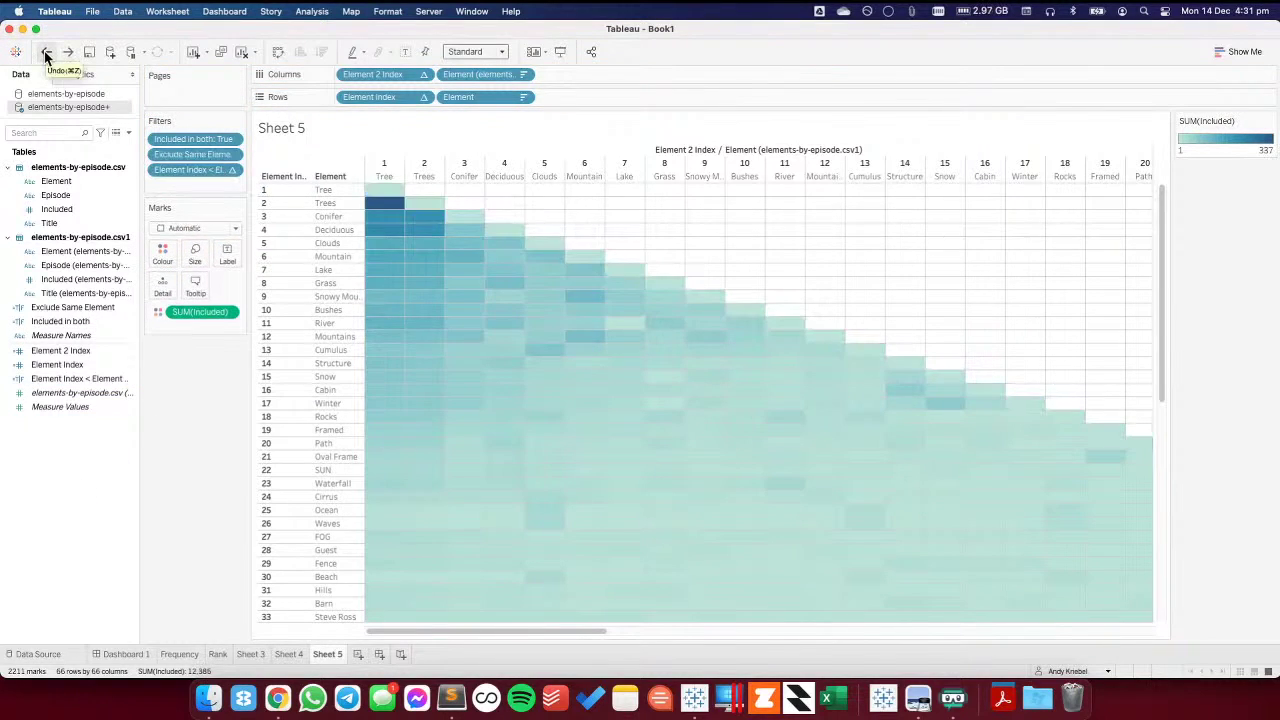
{"action": "mouse_move", "coordinate": [397, 214]}
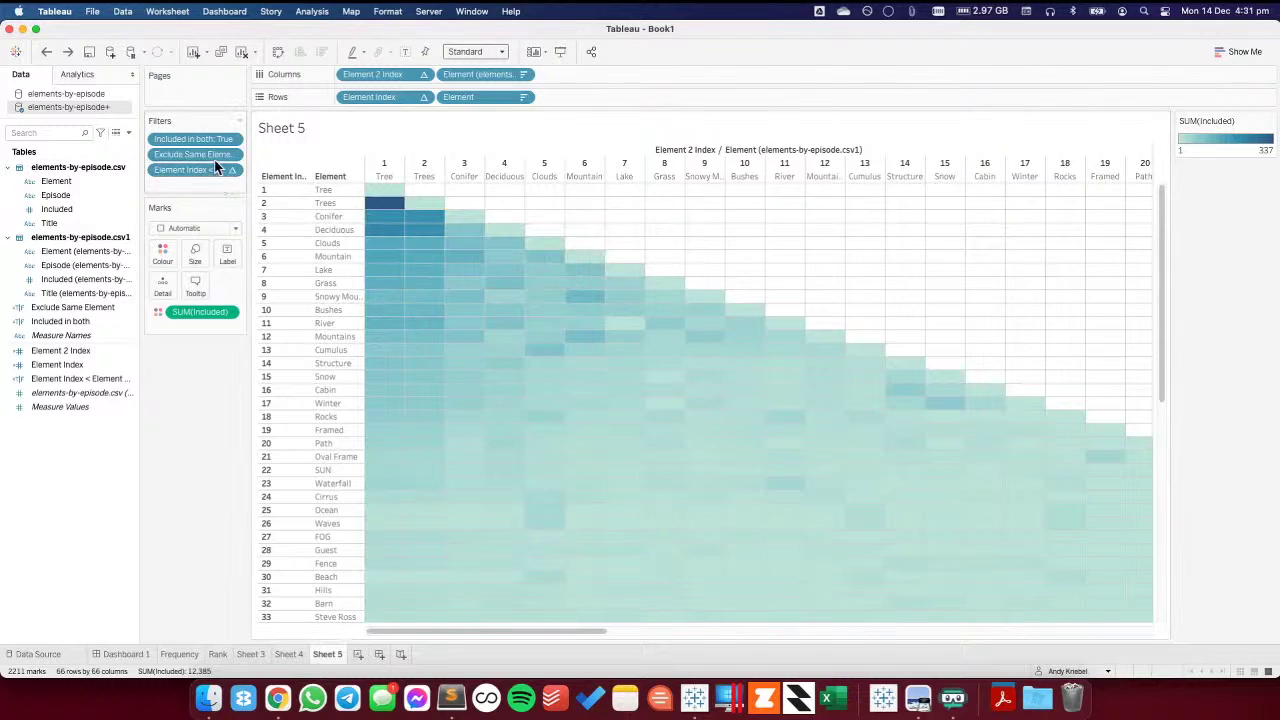
{"action": "left_click_drag", "start_coordinate": [200, 138], "coordinate": [195, 514]}
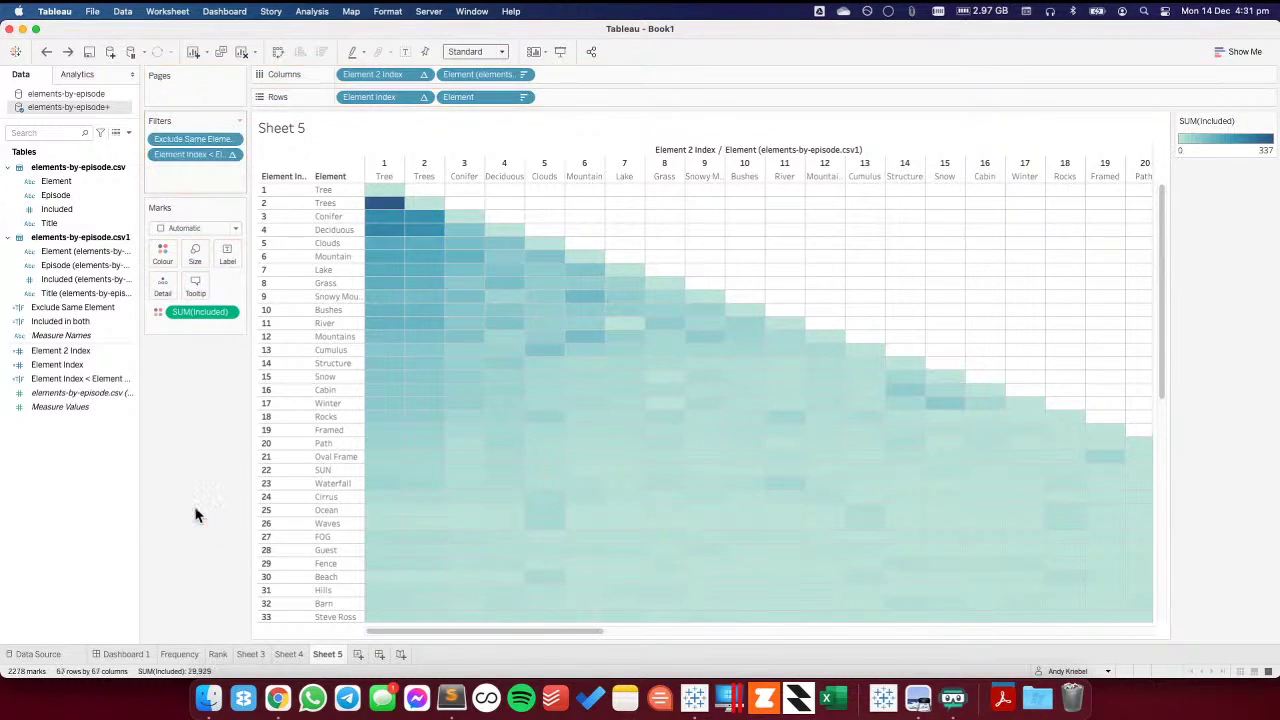
{"action": "left_click", "coordinate": [46, 52]}
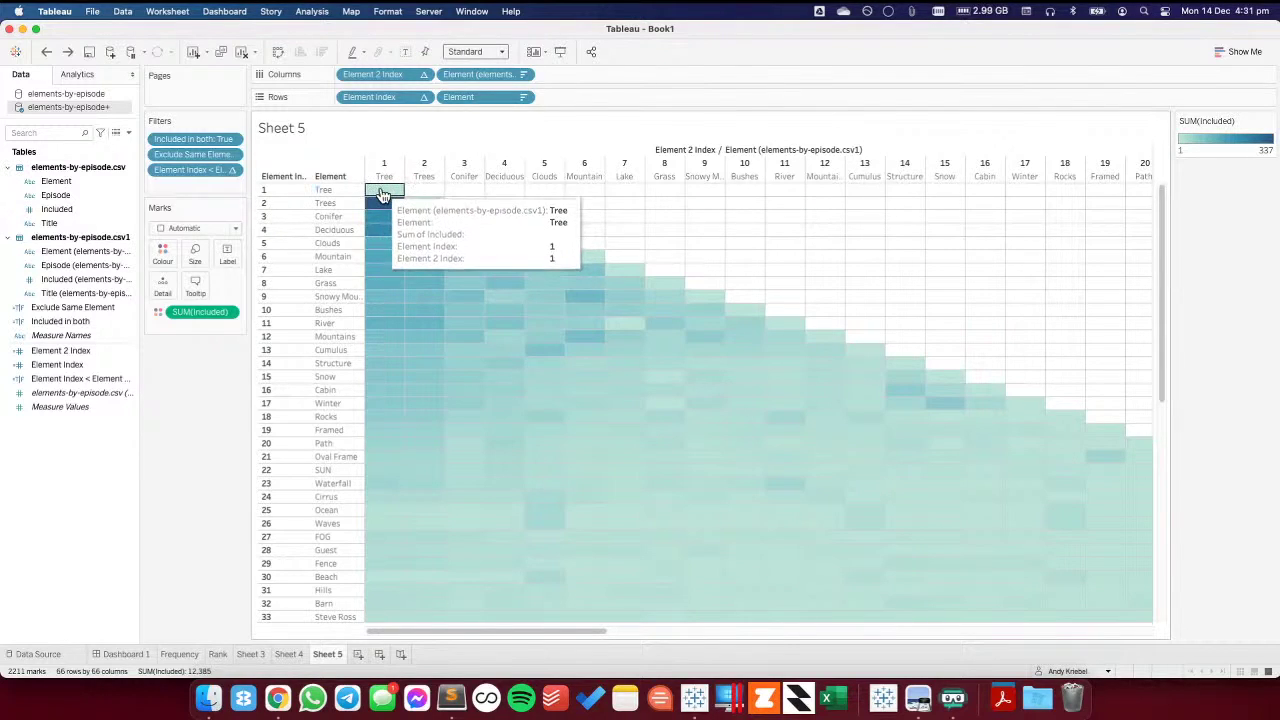
- Try filtering SUM(Included) to non-null values, check the matrix, and remove that filter again
{"action": "left_click", "coordinate": [232, 318]}
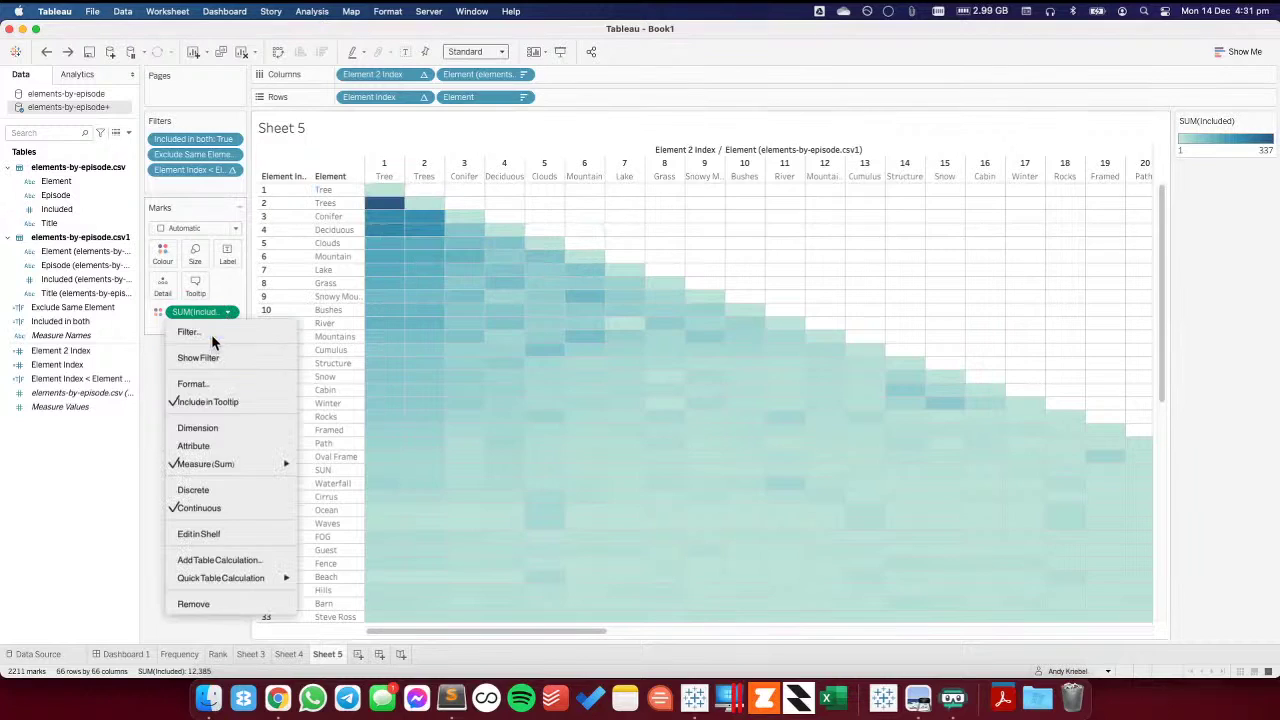
{"action": "left_click", "coordinate": [211, 334]}
{"action": "left_click", "coordinate": [765, 268]}
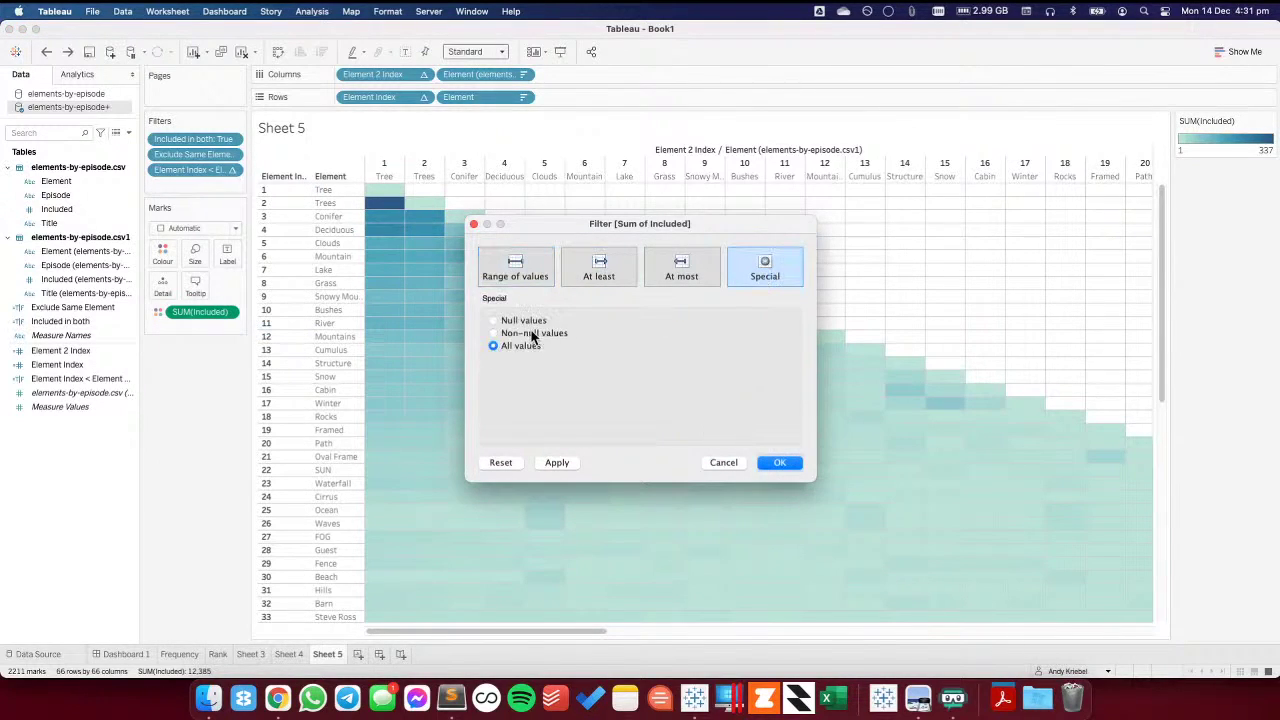
{"action": "left_click", "coordinate": [523, 335]}
{"action": "left_click", "coordinate": [555, 462]}
{"action": "left_click", "coordinate": [782, 462]}
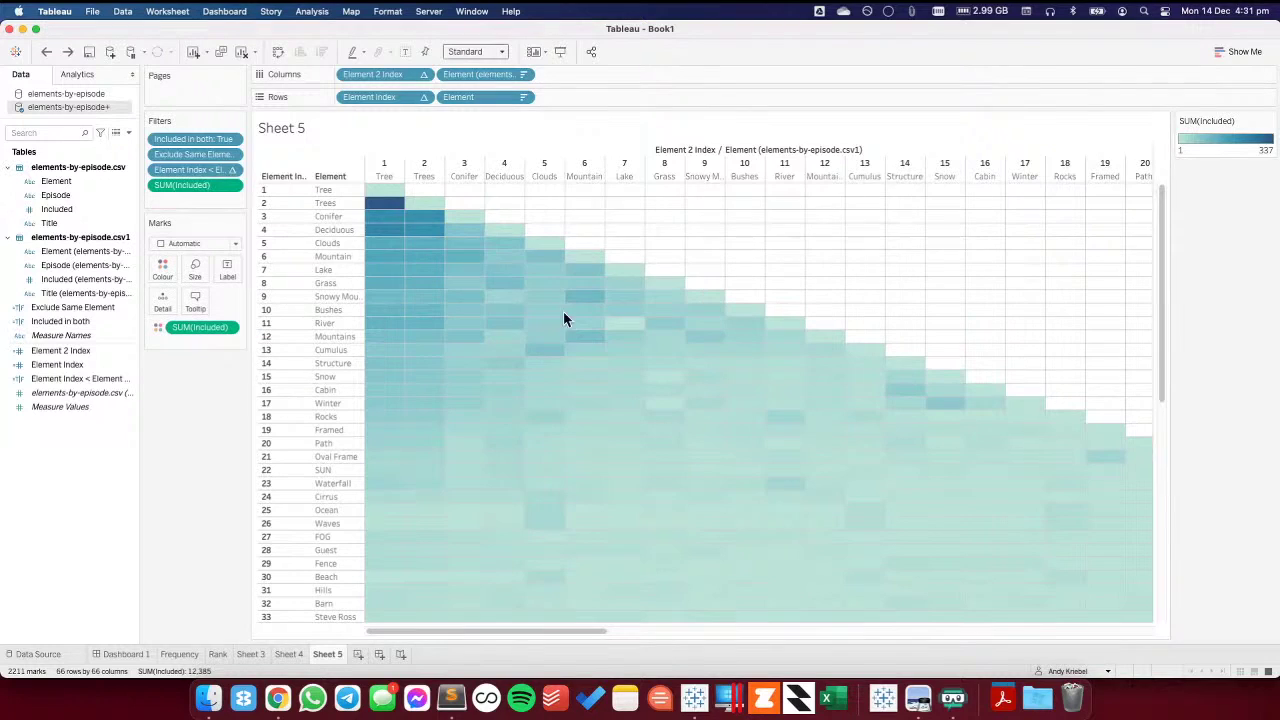
{"action": "mouse_move", "coordinate": [441, 217]}
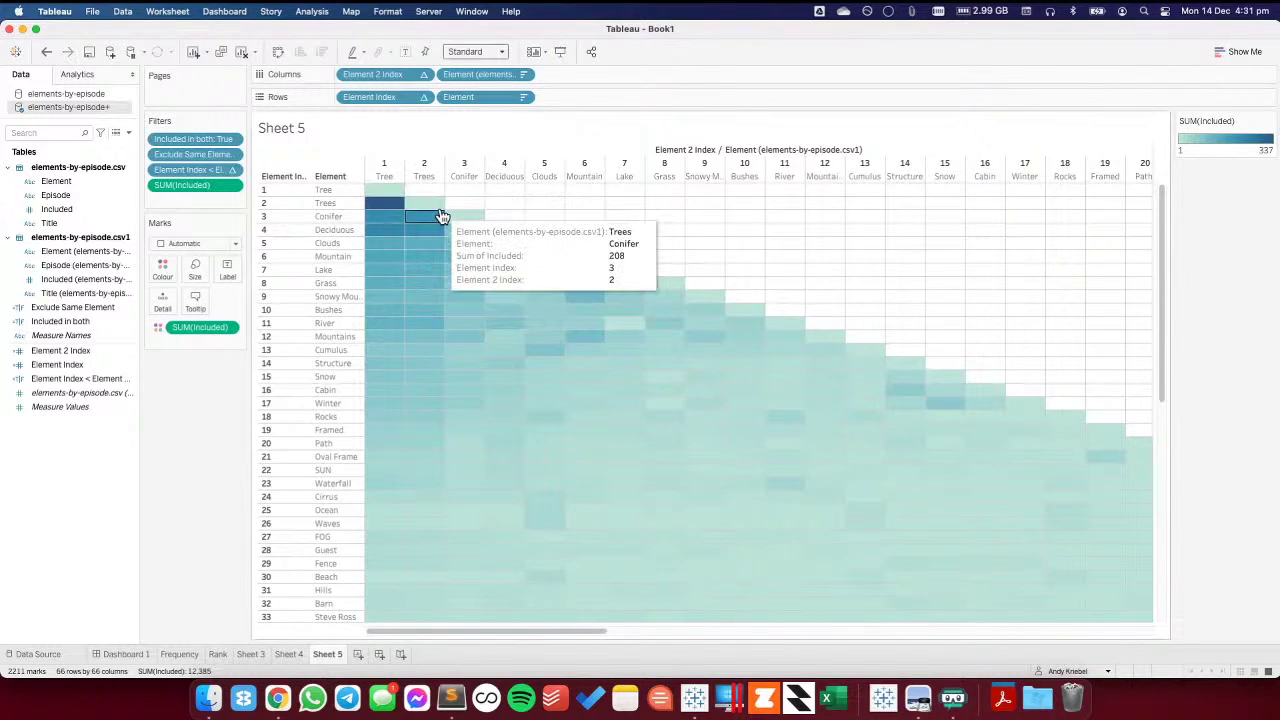
{"action": "left_click_drag", "start_coordinate": [215, 186], "coordinate": [191, 464]}
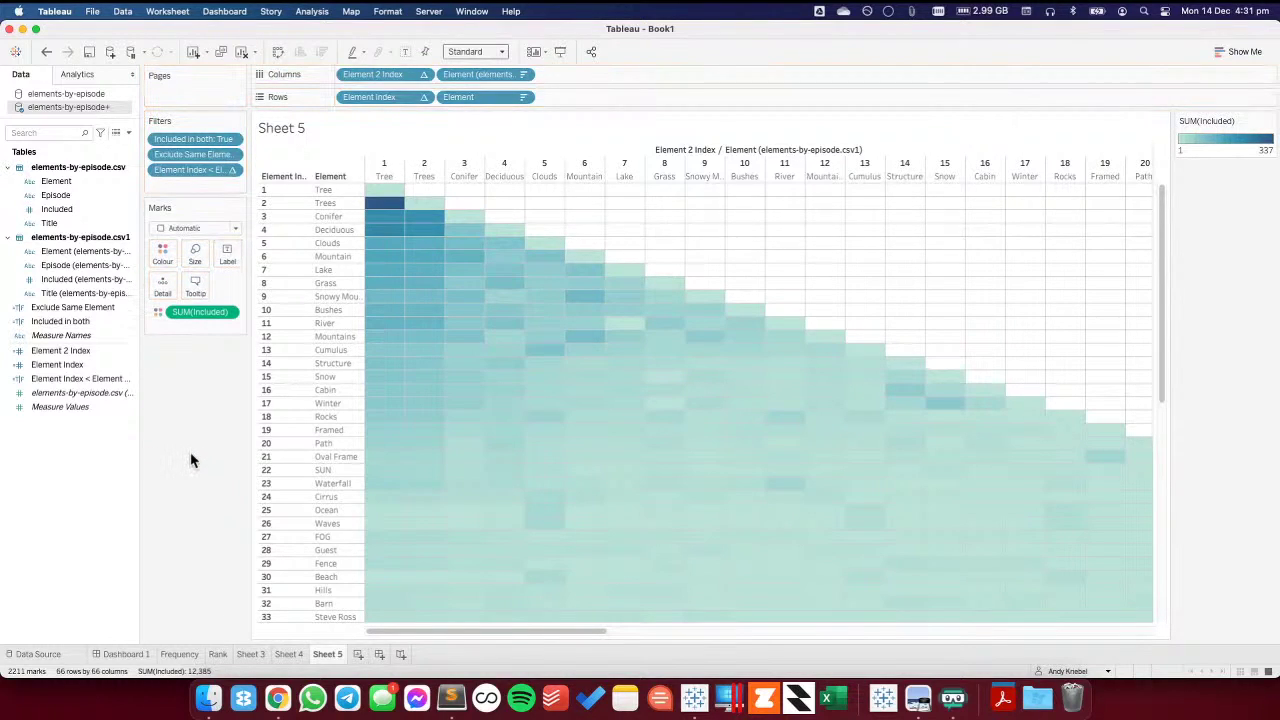
- Change the Element Index < Element 2 Index calculation to [Element Index]<=[Element 2 Index]
{"action": "right_click", "coordinate": [103, 378]}
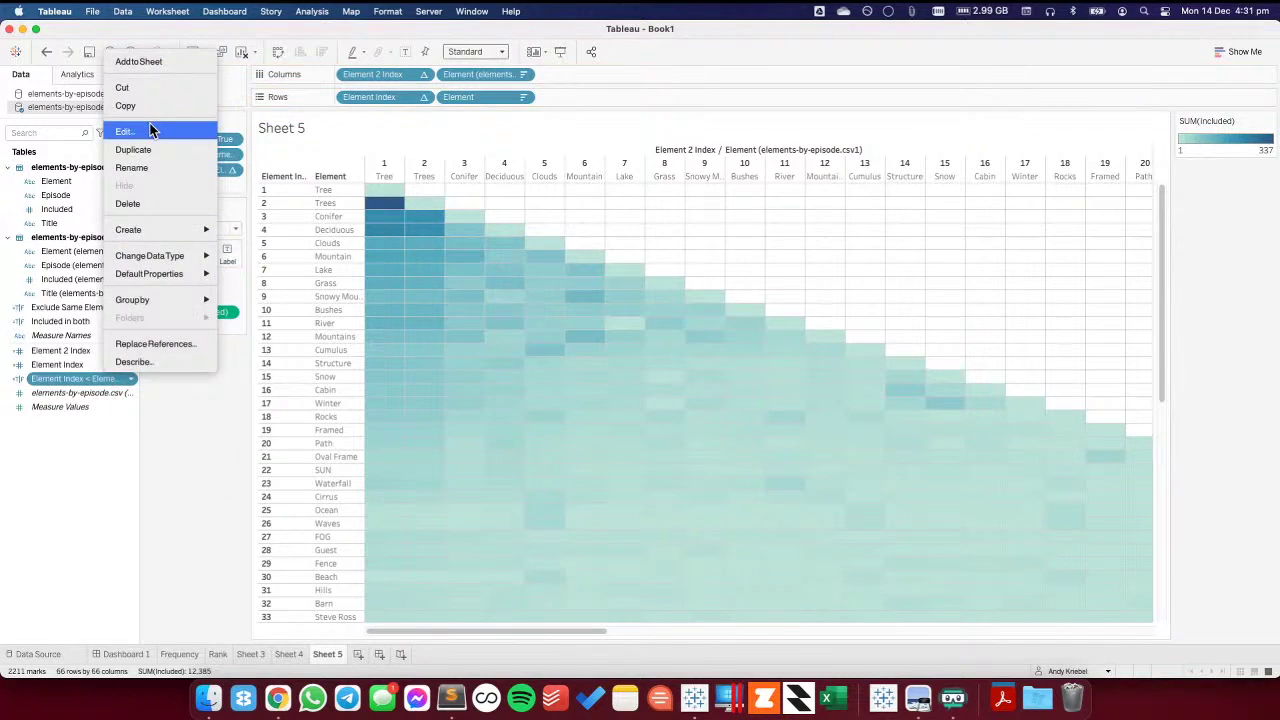
{"action": "left_click", "coordinate": [150, 131]}
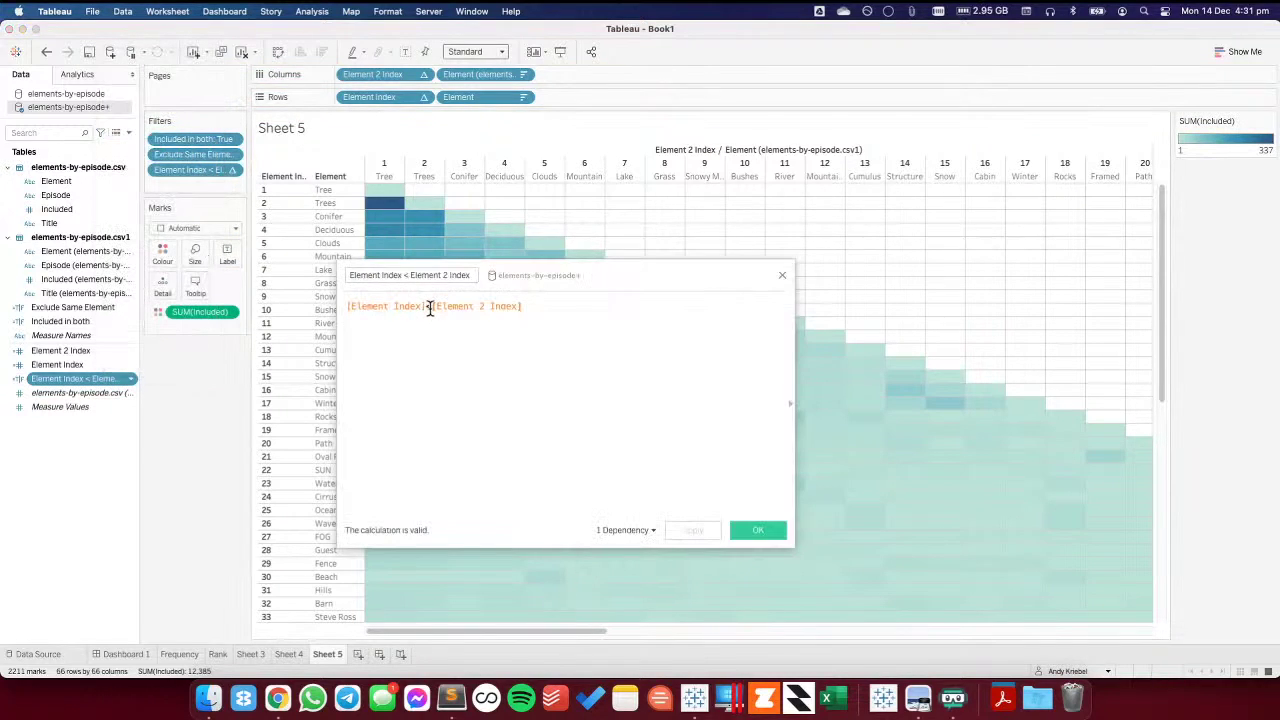
{"action": "left_click", "coordinate": [431, 306]}
{"action": "type", "text": "="}
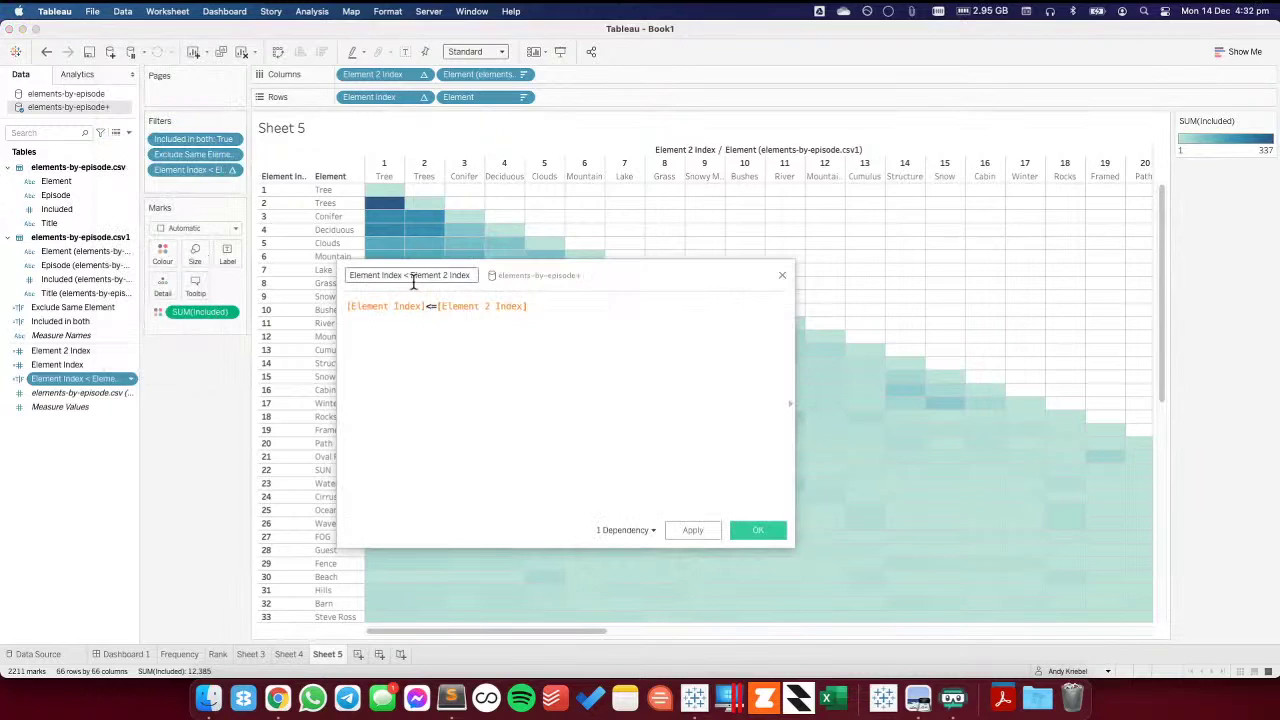
{"action": "left_click", "coordinate": [759, 530]}
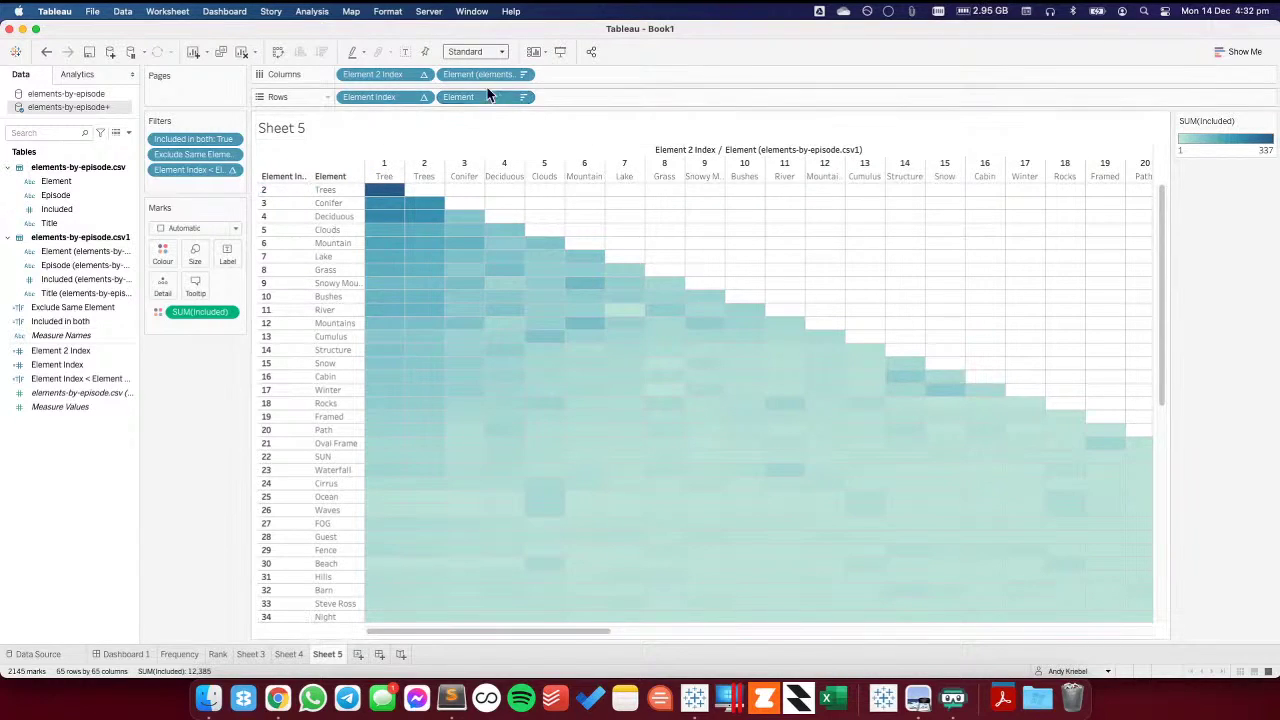
- Swap the matrix's rows and columns and set the Element Index < Element 2 Index filter to keep only True
{"action": "left_click", "coordinate": [278, 51]}
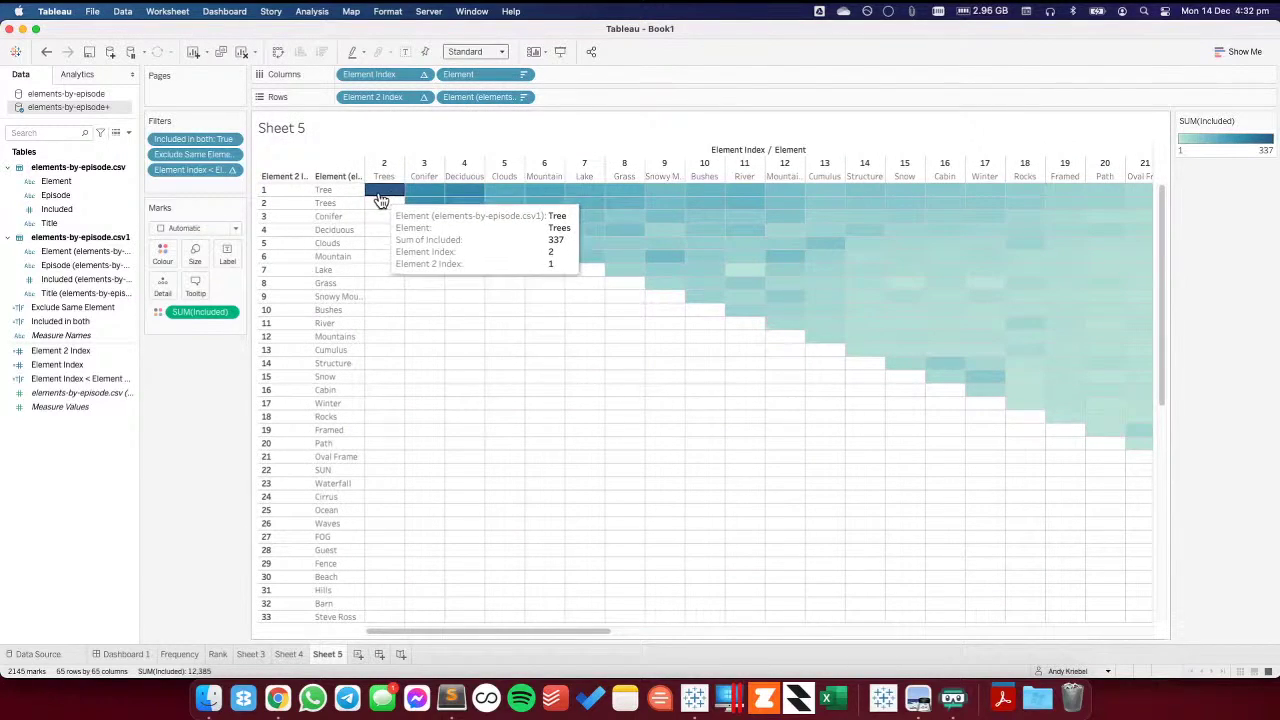
{"action": "left_click", "coordinate": [232, 155]}
{"action": "left_click_drag", "start_coordinate": [80, 378], "coordinate": [192, 170]}
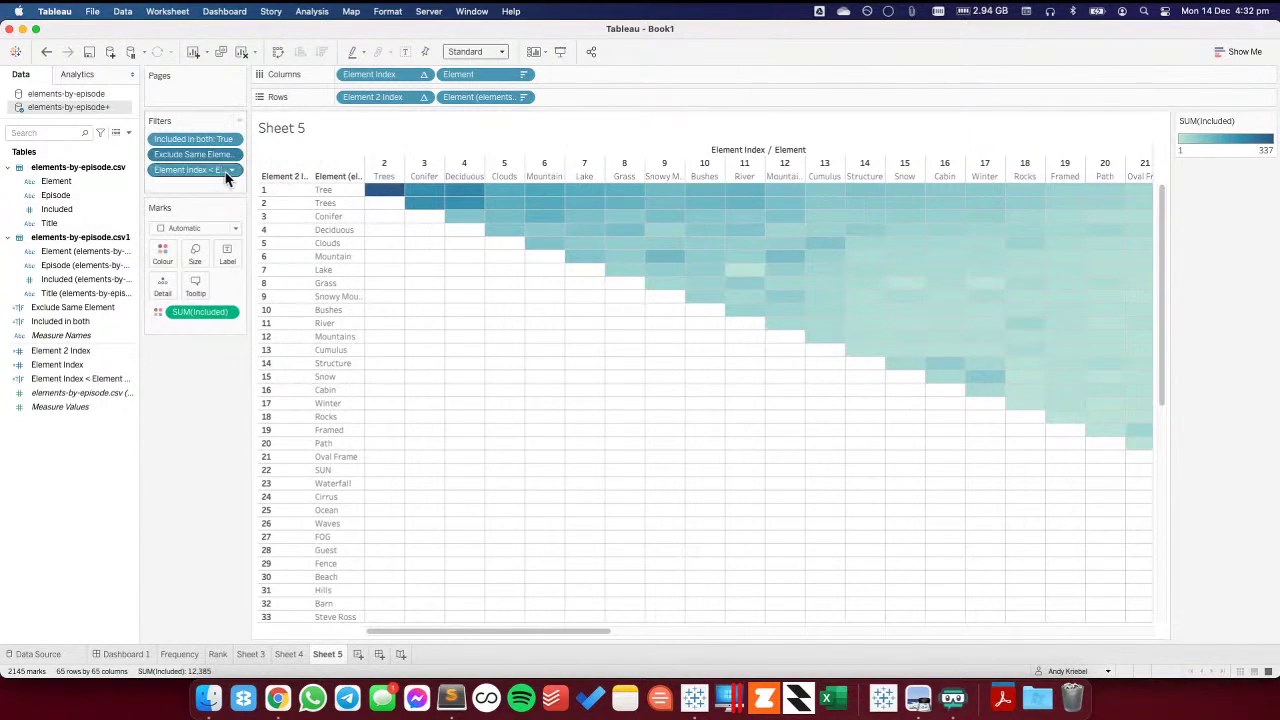
{"action": "left_click", "coordinate": [232, 170]}
{"action": "left_click", "coordinate": [190, 189]}
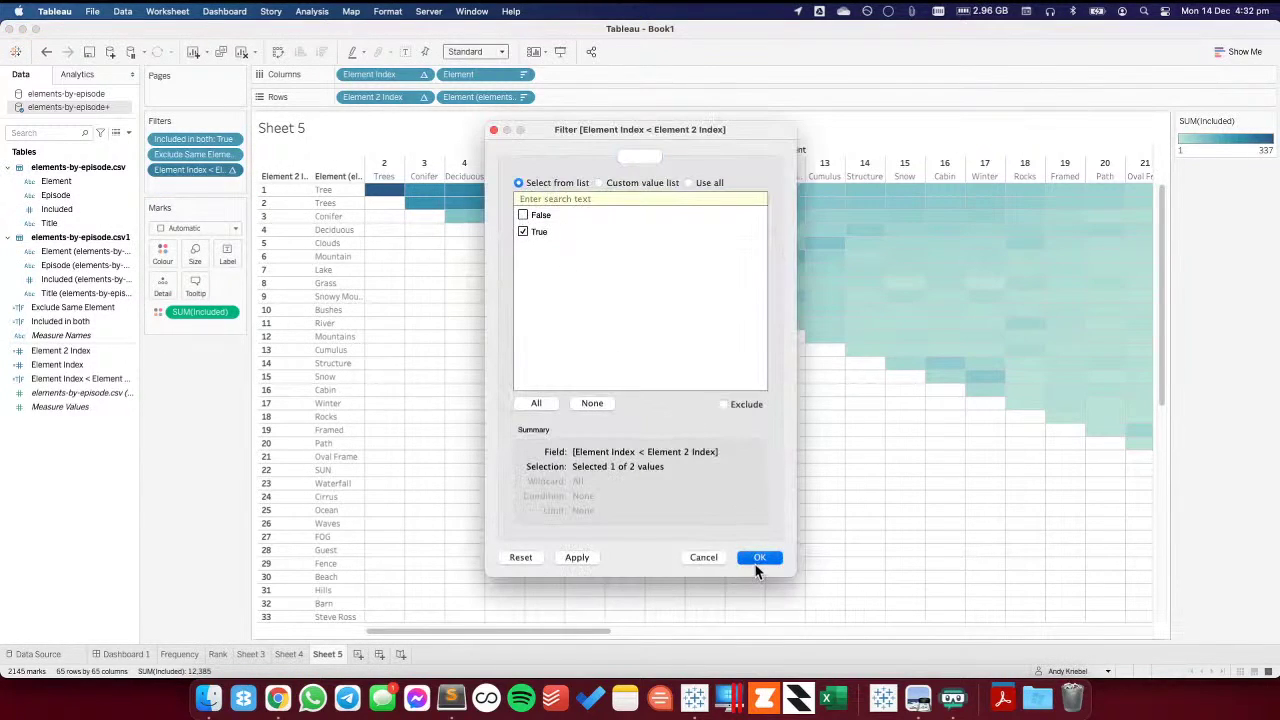
{"action": "left_click", "coordinate": [760, 557]}
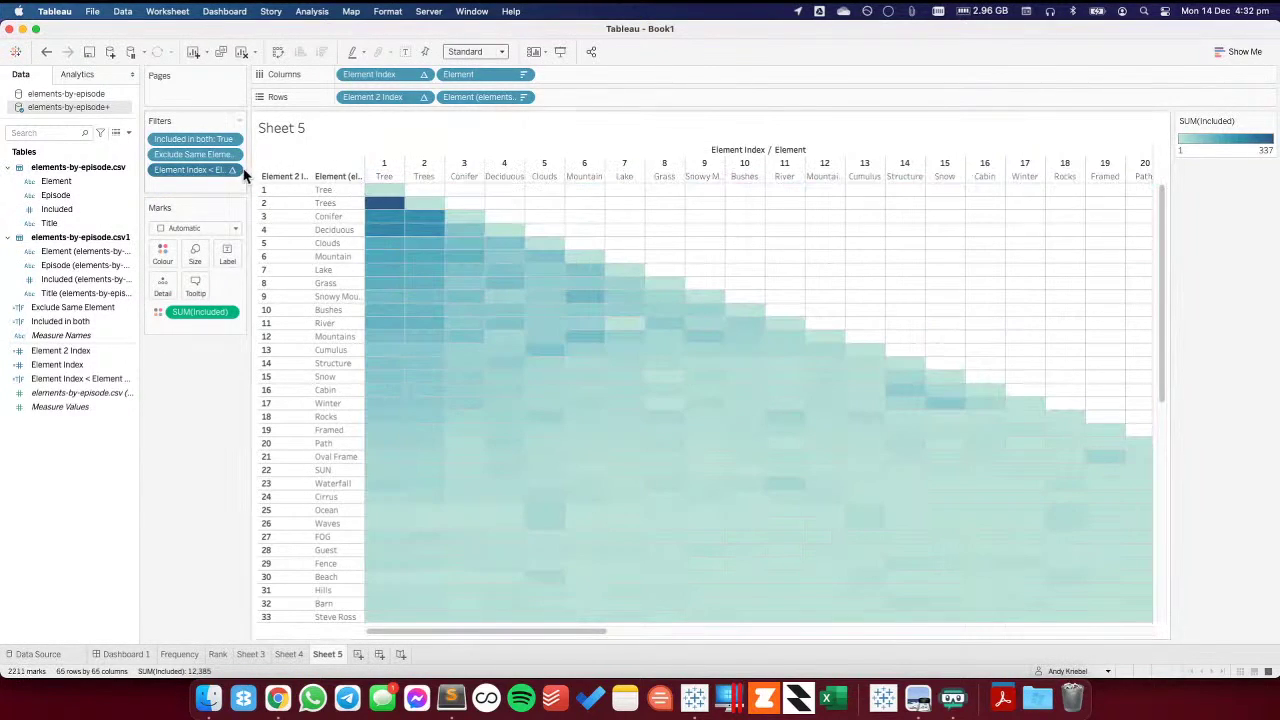
- Change the index comparison calculation to the strict form [Element Index]<[Element 2 Index]
{"action": "right_click", "coordinate": [88, 378]}
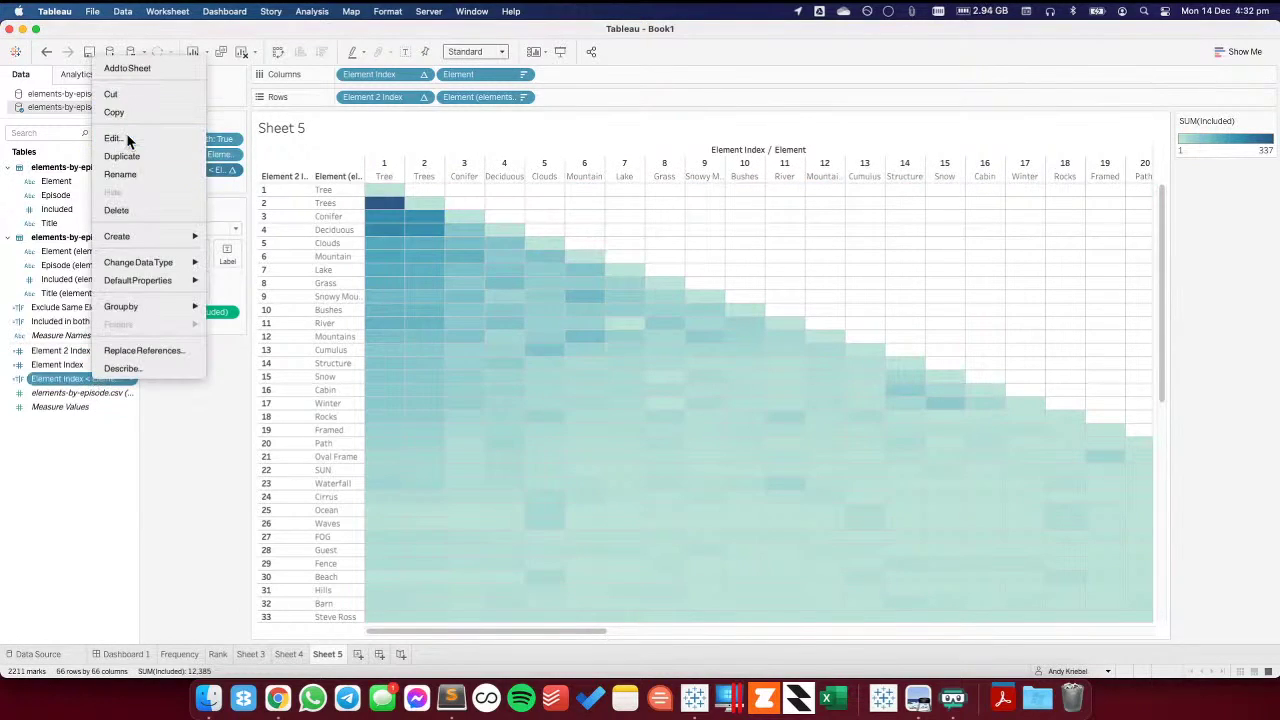
{"action": "left_click", "coordinate": [120, 138]}
{"action": "left_click", "coordinate": [435, 307]}
{"action": "key", "text": "BackSpace"}
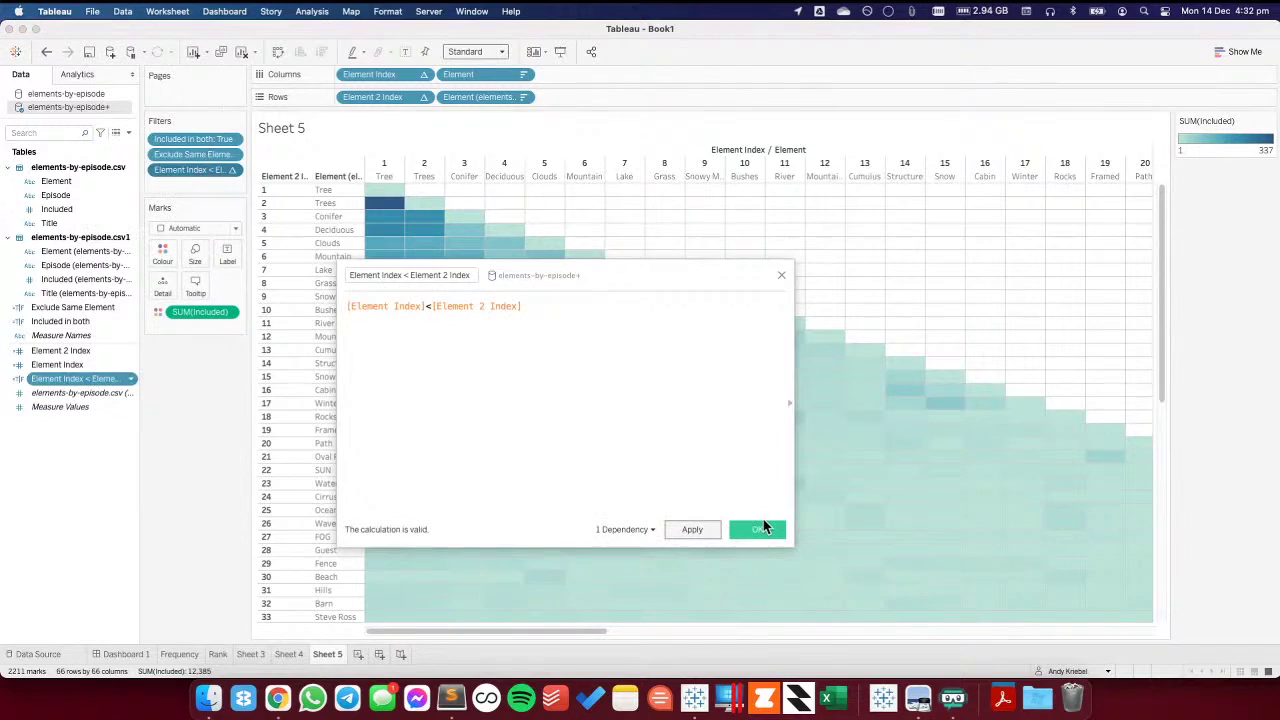
{"action": "left_click", "coordinate": [762, 527]}
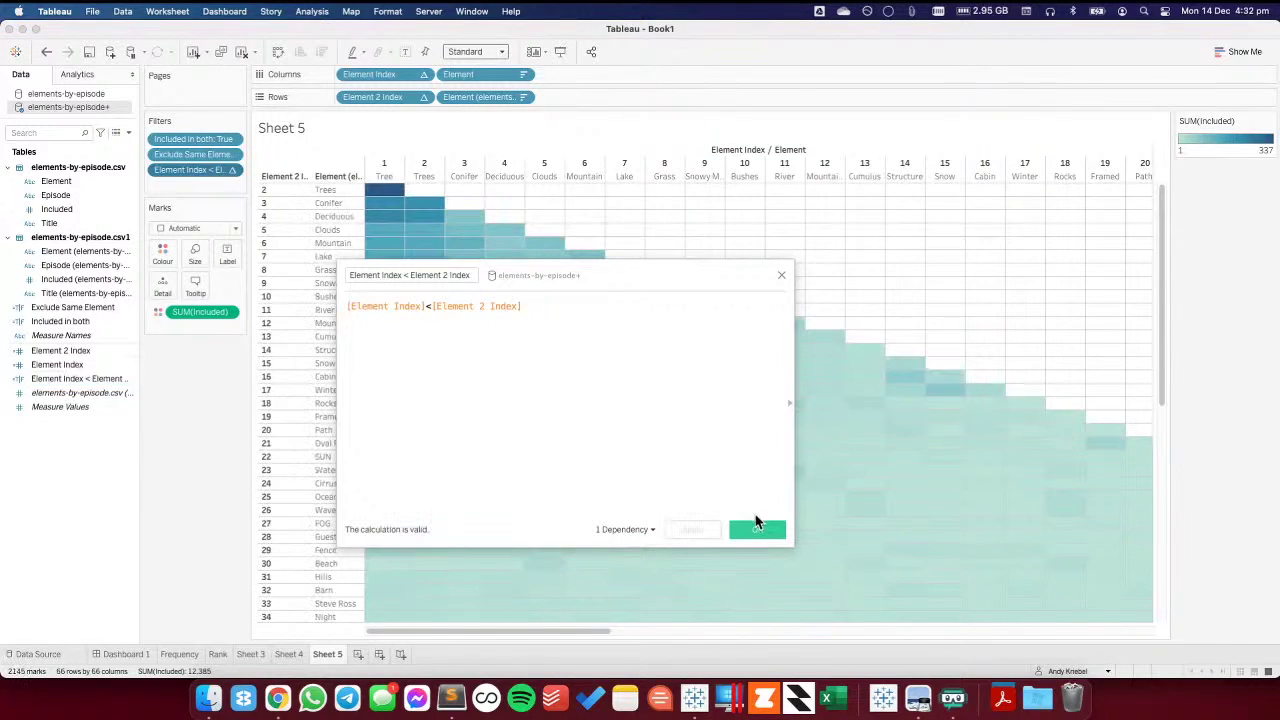
- Check the paired-element values in the half matrix, highlighting the Tree column to inspect its pairs
{"action": "mouse_move", "coordinate": [645, 427]}
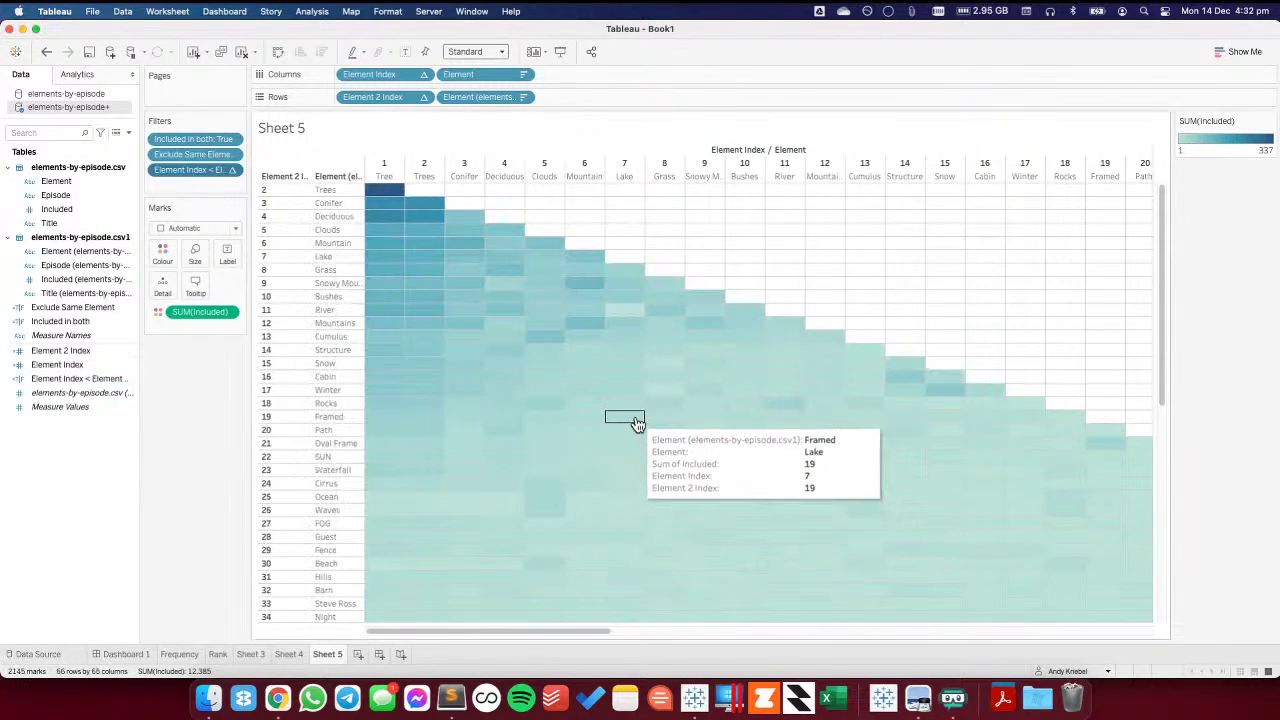
{"action": "mouse_move", "coordinate": [474, 219]}
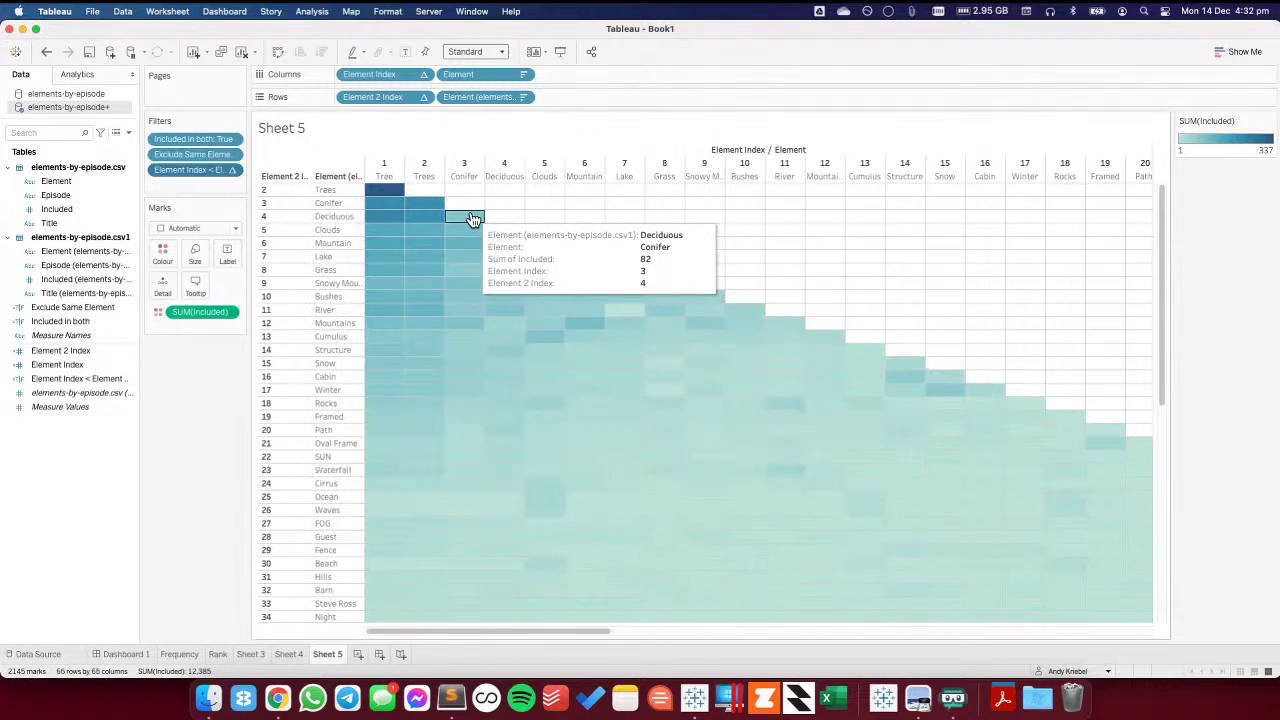
{"action": "left_click", "coordinate": [386, 176]}
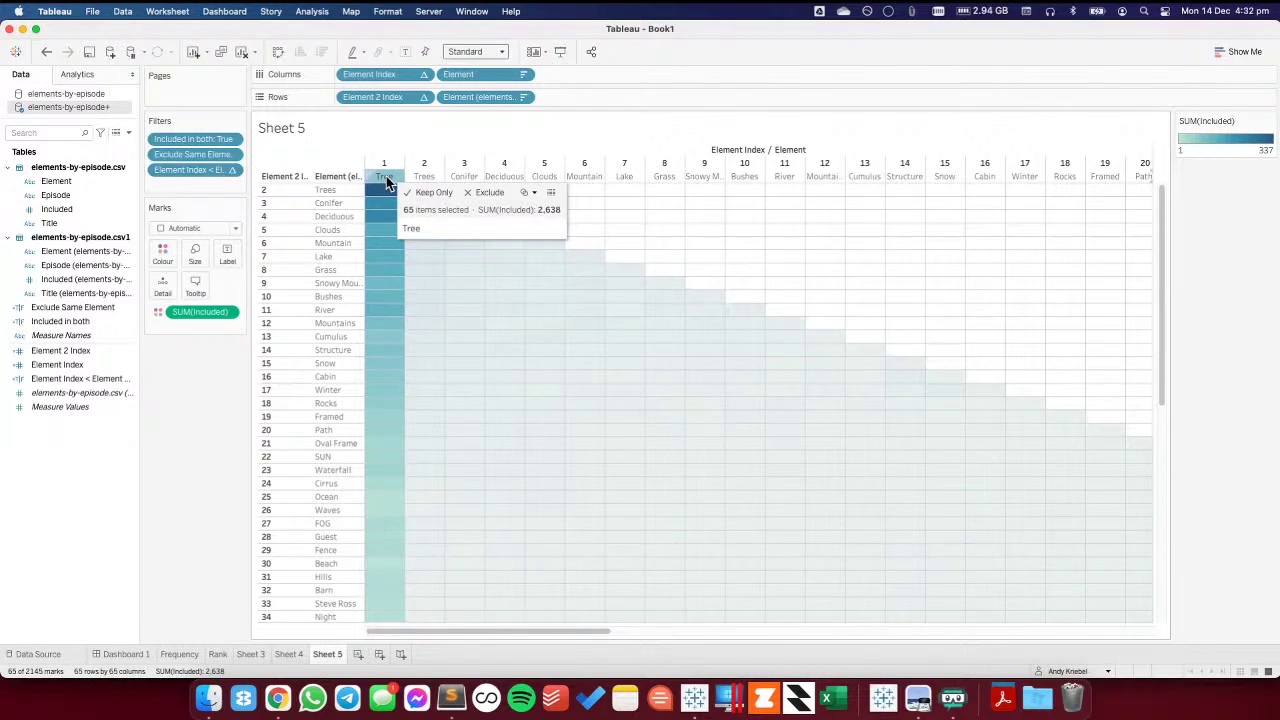
{"action": "mouse_move", "coordinate": [375, 595]}
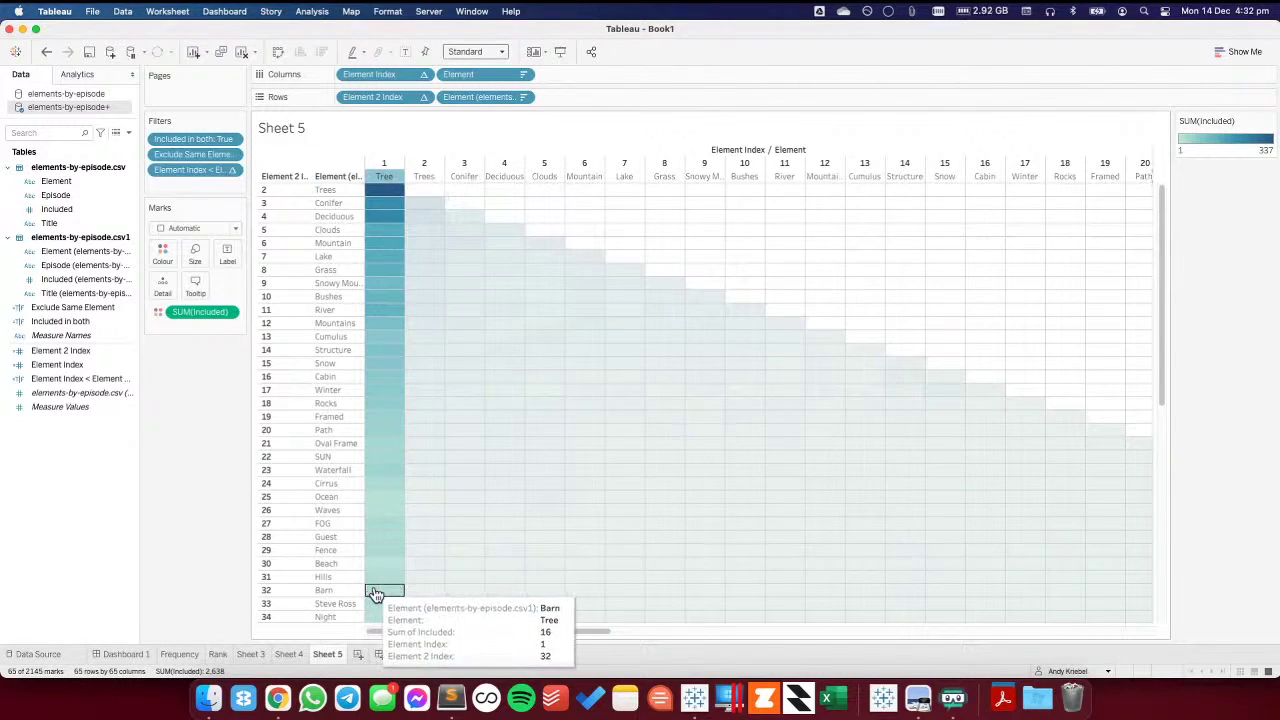
{"action": "mouse_move", "coordinate": [390, 197]}
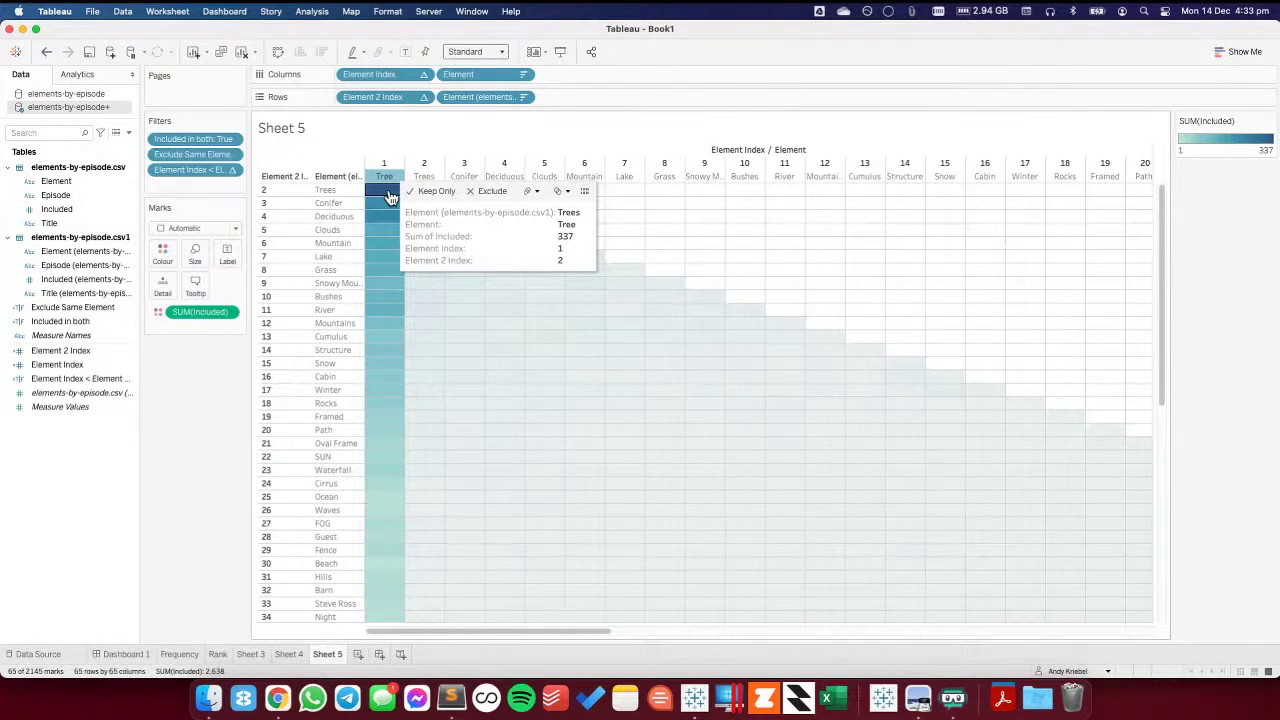
- Create a calculated field named "# of Episodes" with the formula COUNTD([Episode]) and place it on the matrix cells as a text label
{"action": "right_click", "coordinate": [84, 505]}
{"action": "left_click", "coordinate": [142, 317]}
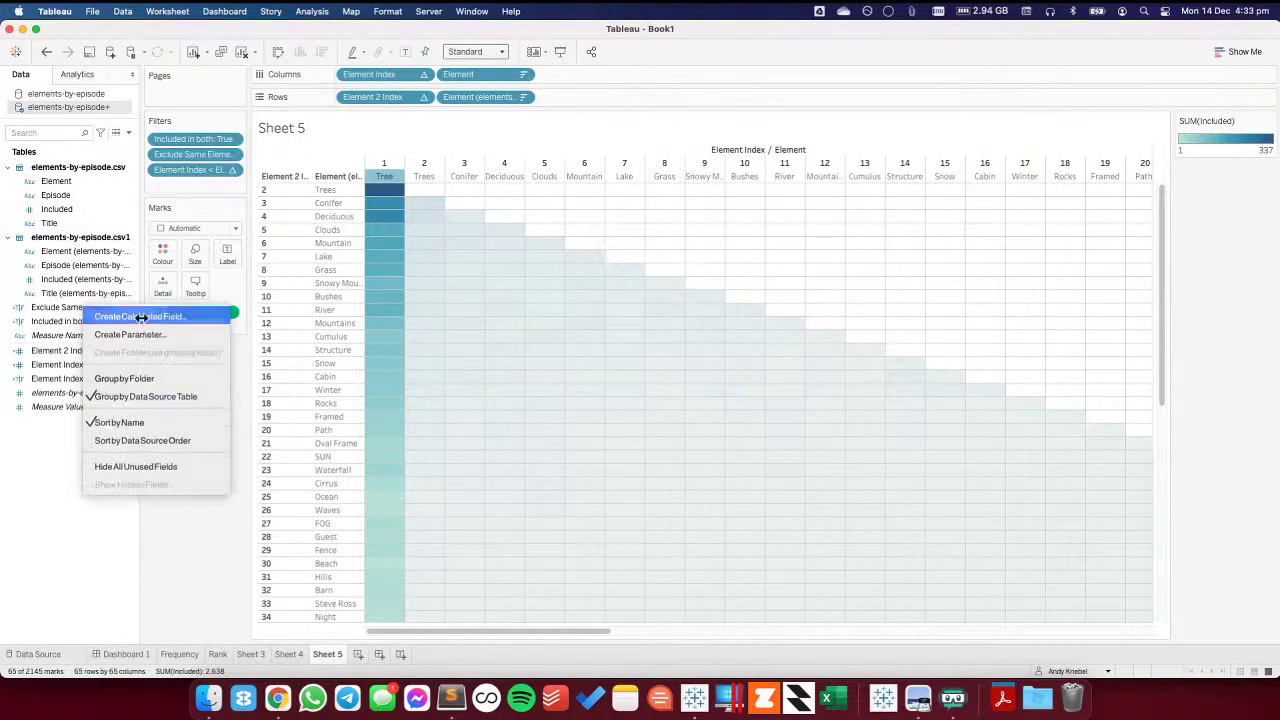
{"action": "type", "text": "#"}
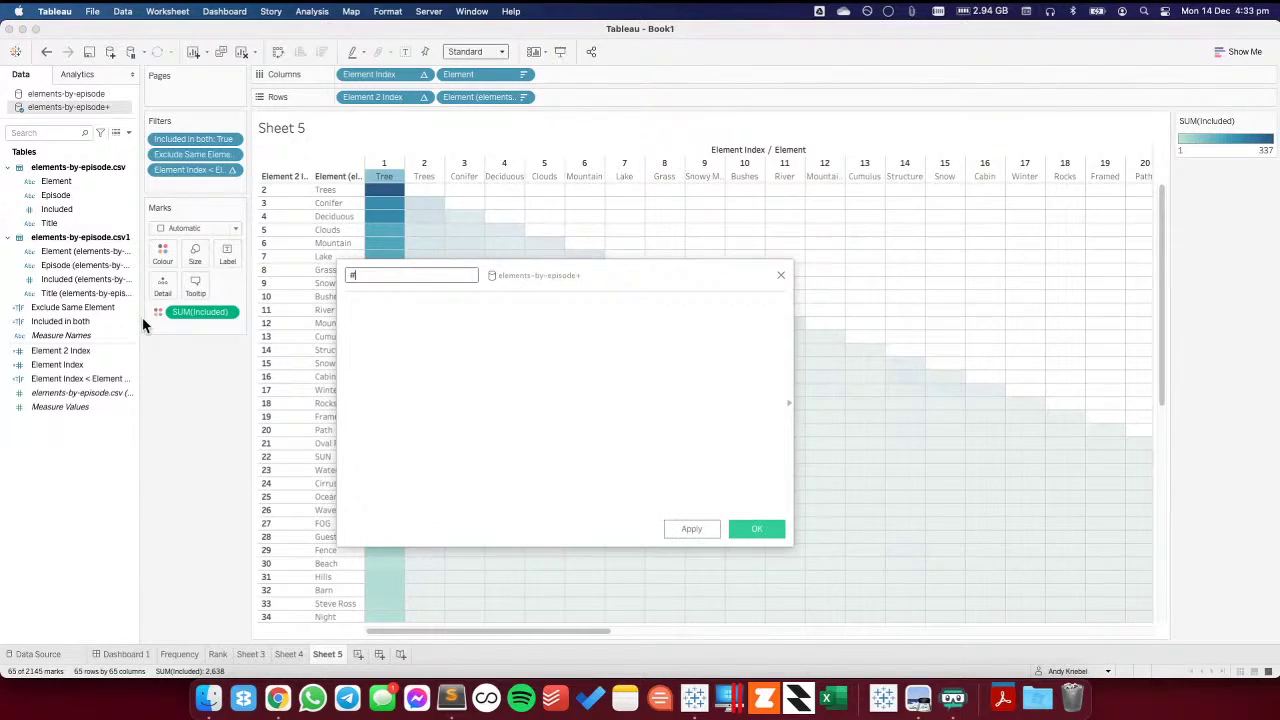
{"action": "type", "text": " of Episodes"}
{"action": "key", "text": "Tab"}
{"action": "type", "text": "count"}
{"action": "key", "text": "Down"}
{"action": "key", "text": "Return"}
{"action": "type", "text": "ep"}
{"action": "key", "text": "Return"}
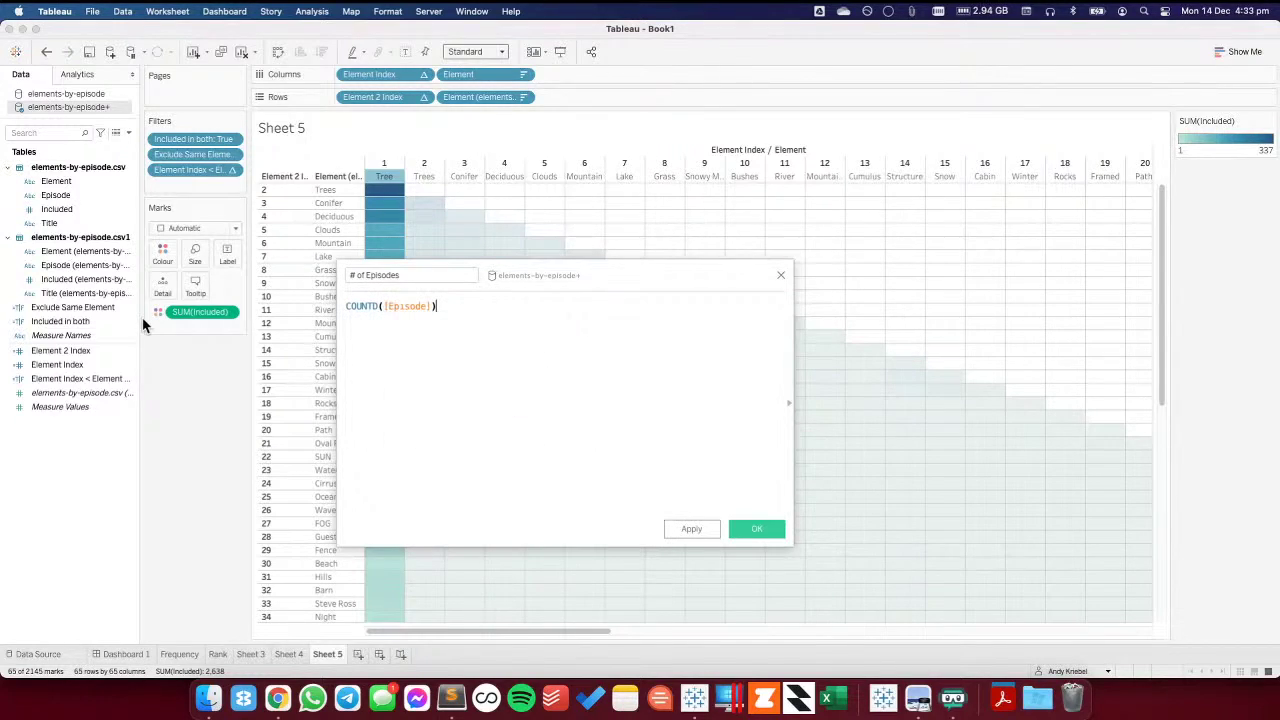
{"action": "key", "text": "Return"}
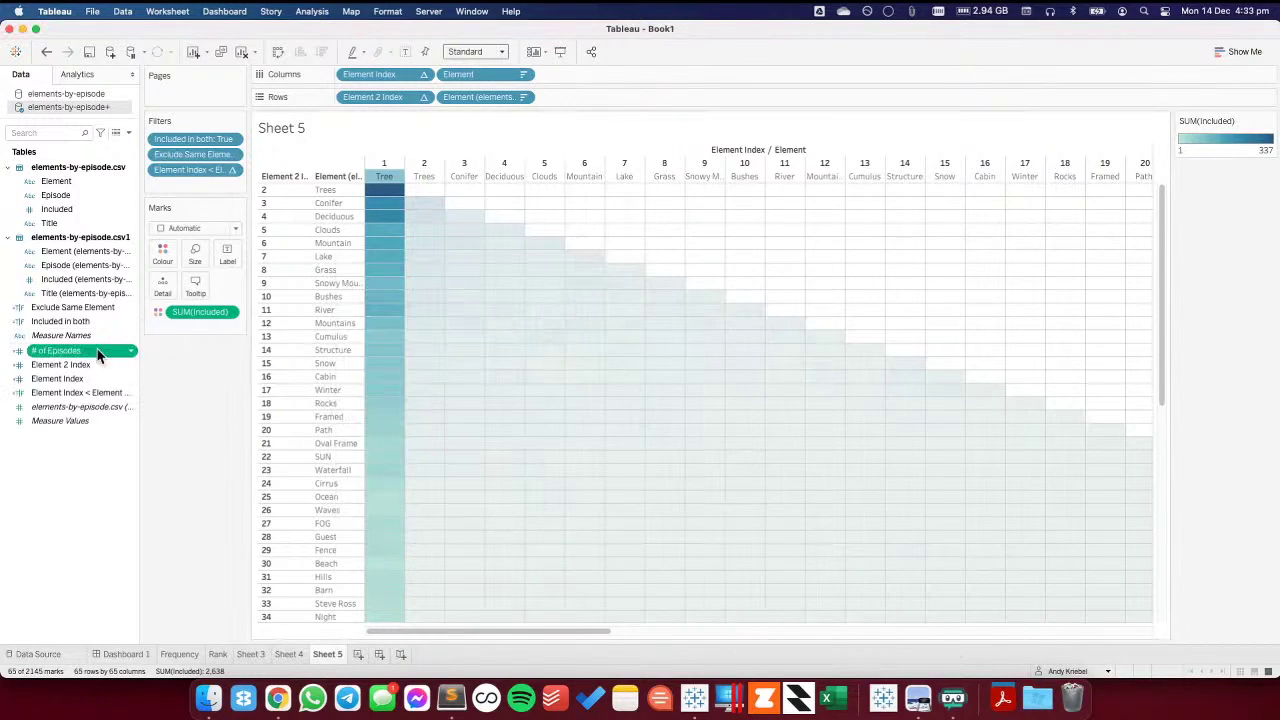
{"action": "left_click_drag", "start_coordinate": [85, 353], "coordinate": [232, 257]}
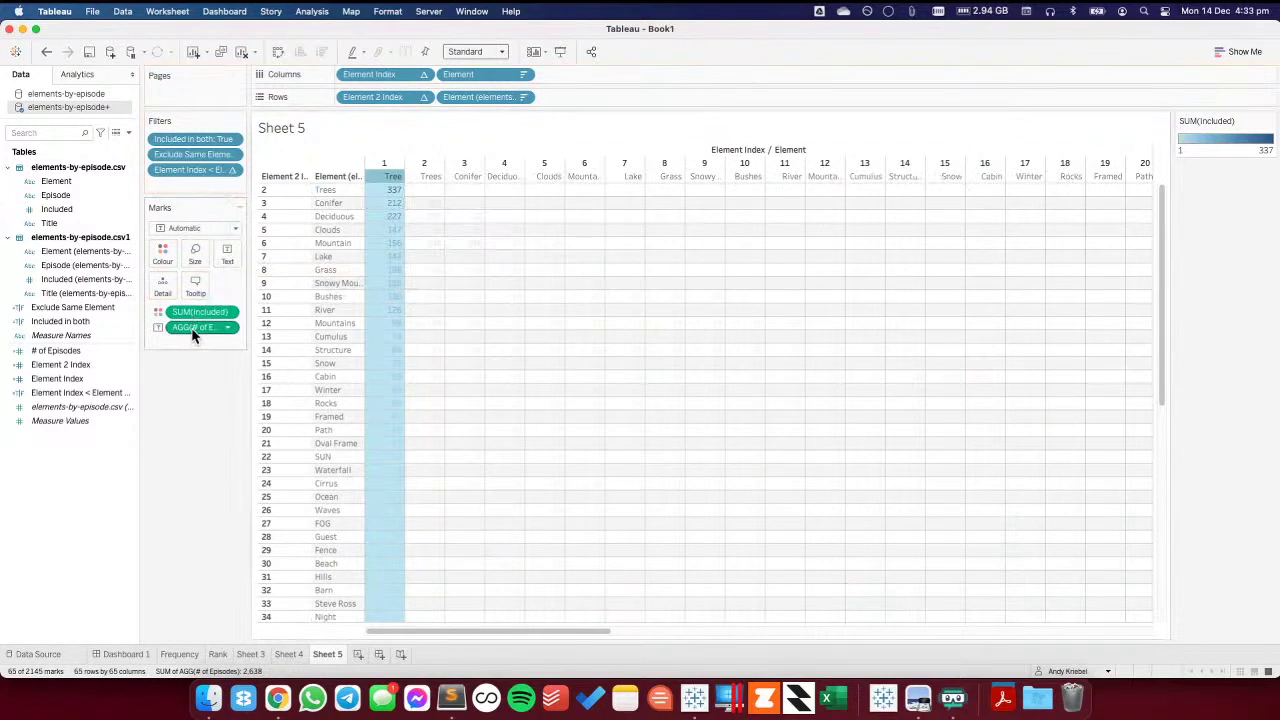
- Edit the # of Episodes calculation so its formula reads SUM({COUNTD([Episode])})
{"action": "left_click", "coordinate": [73, 351]}
{"action": "right_click", "coordinate": [73, 354]}
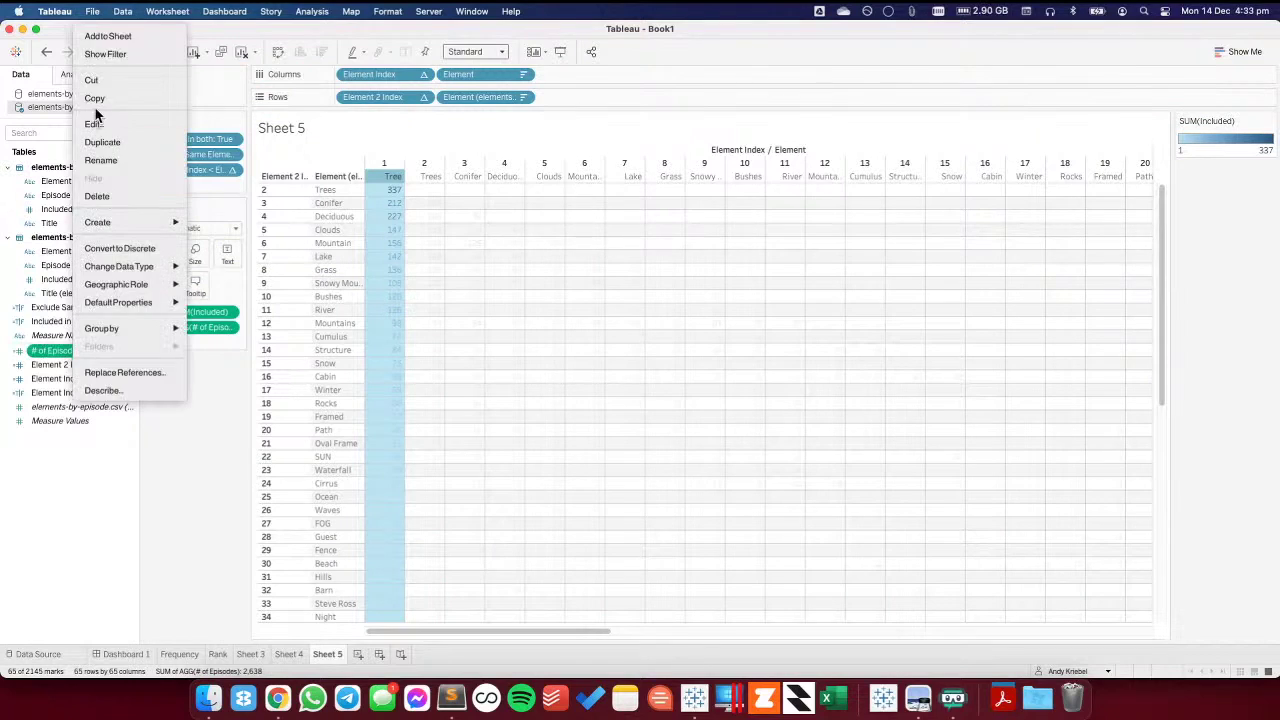
{"action": "left_click", "coordinate": [100, 121]}
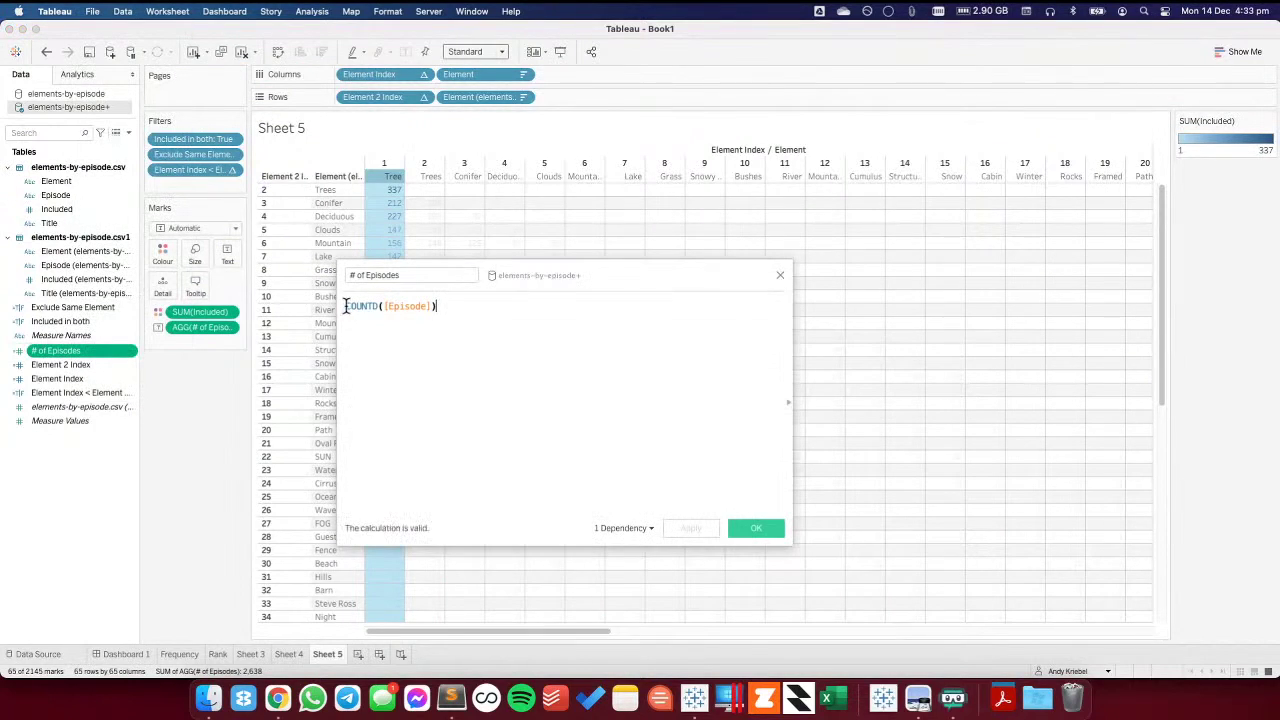
{"action": "type", "text": "SUM("}
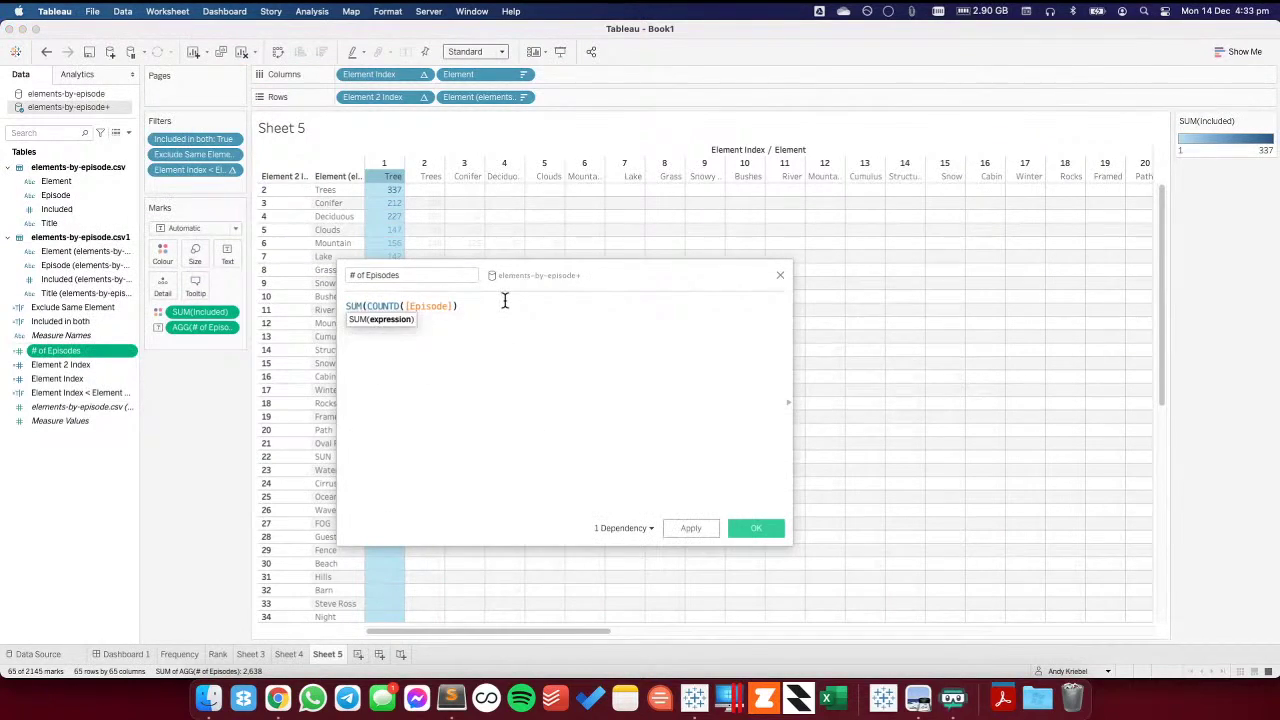
{"action": "type", "text": "("}
{"action": "type", "text": ")"}
{"action": "left_click", "coordinate": [688, 529]}
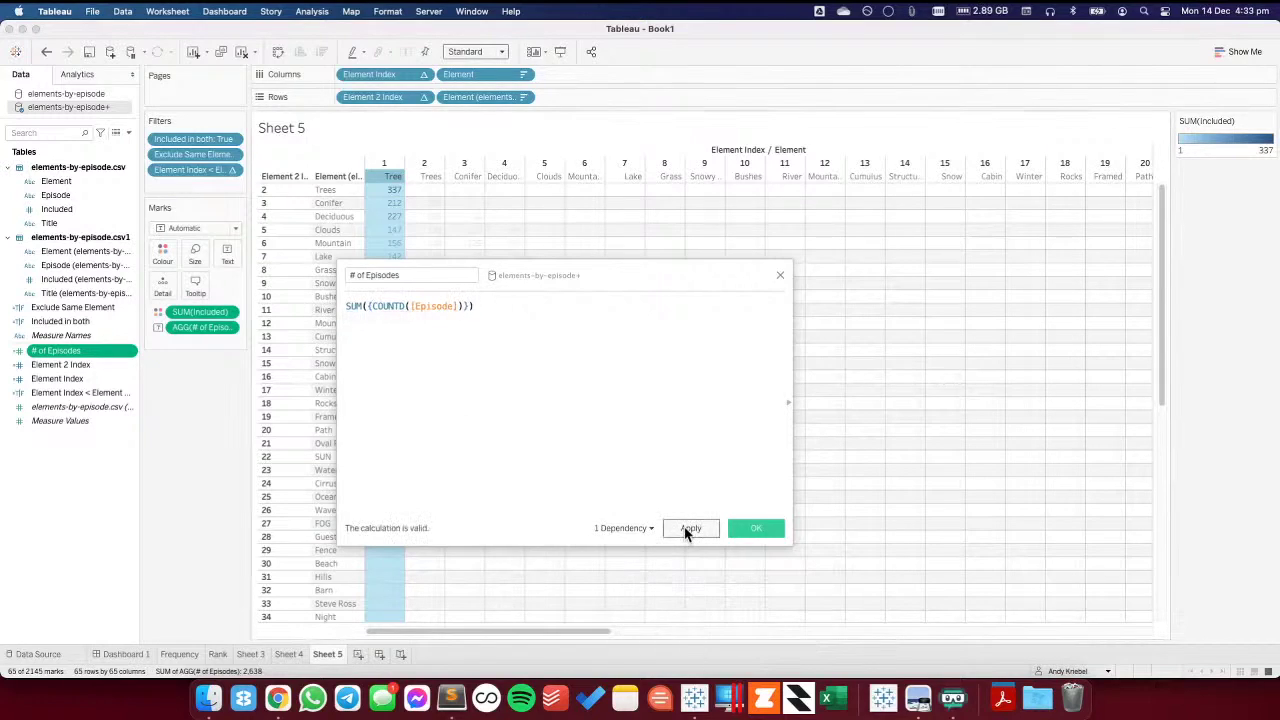
{"action": "left_click", "coordinate": [754, 529]}
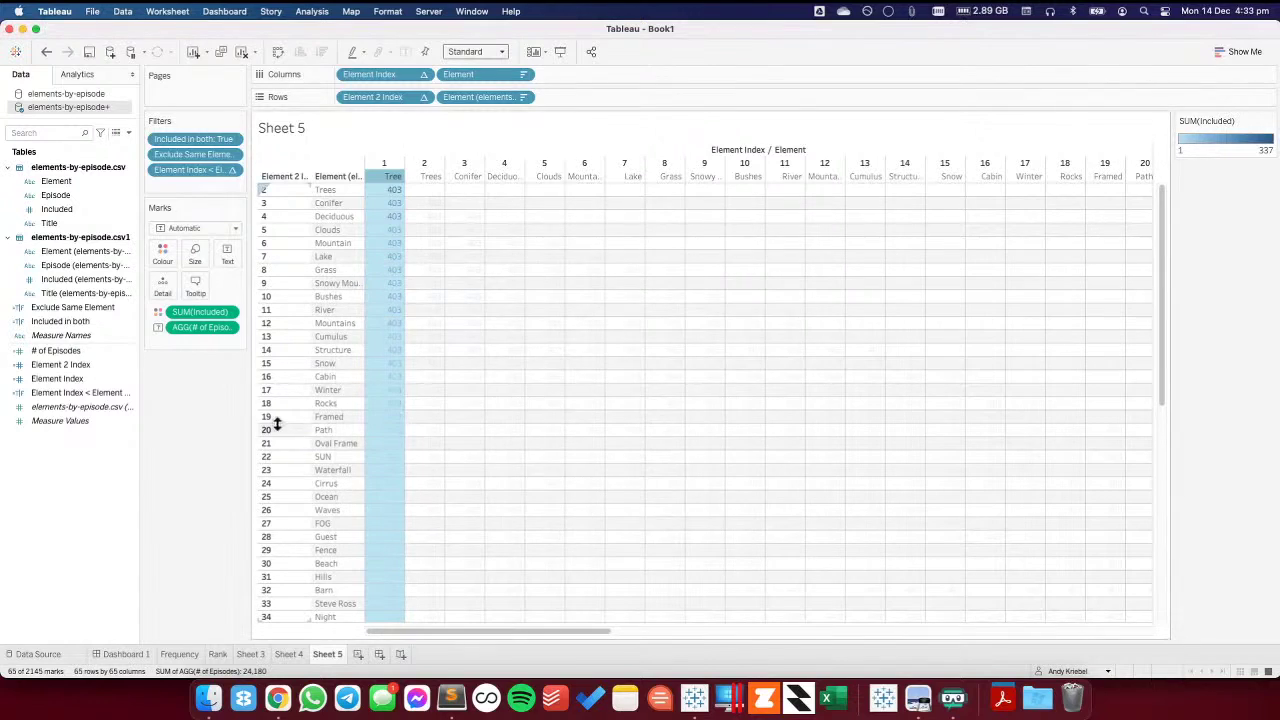
- Start a new calculated field and name it Joint Probability, consulting the FiveThirtyEight article in Chrome for the term
{"action": "right_click", "coordinate": [65, 476]}
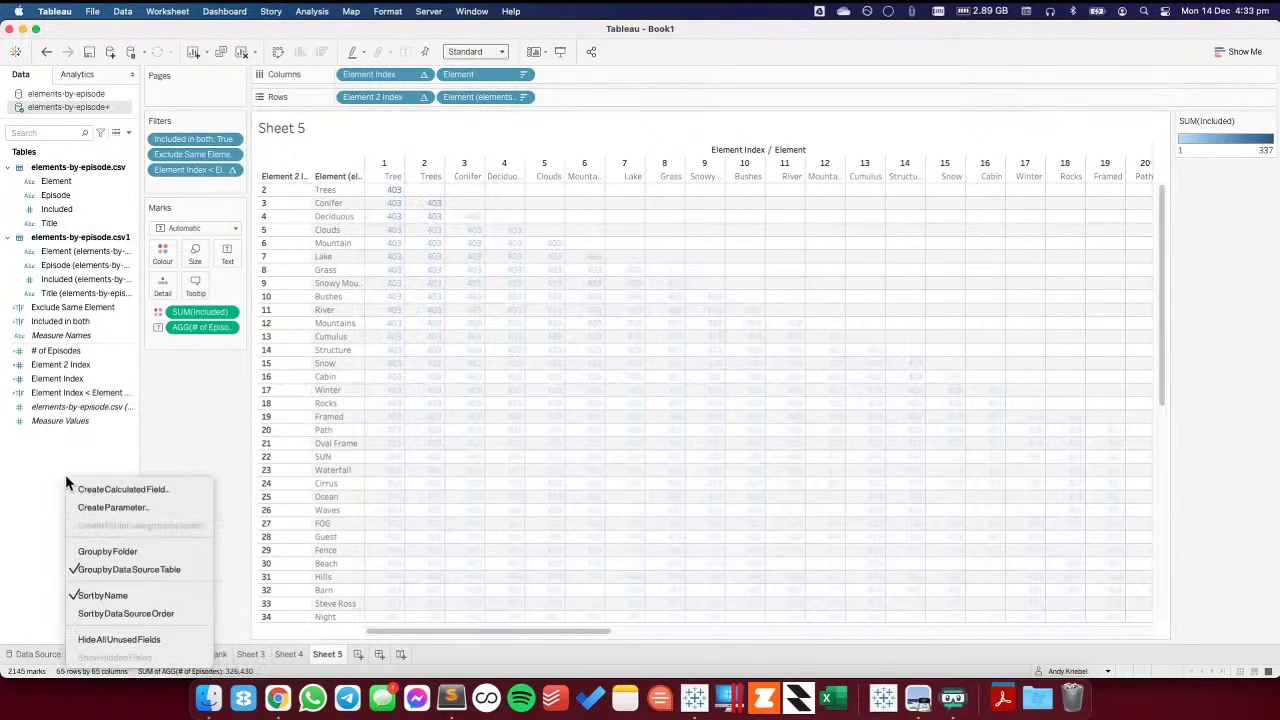
{"action": "left_click", "coordinate": [118, 489]}
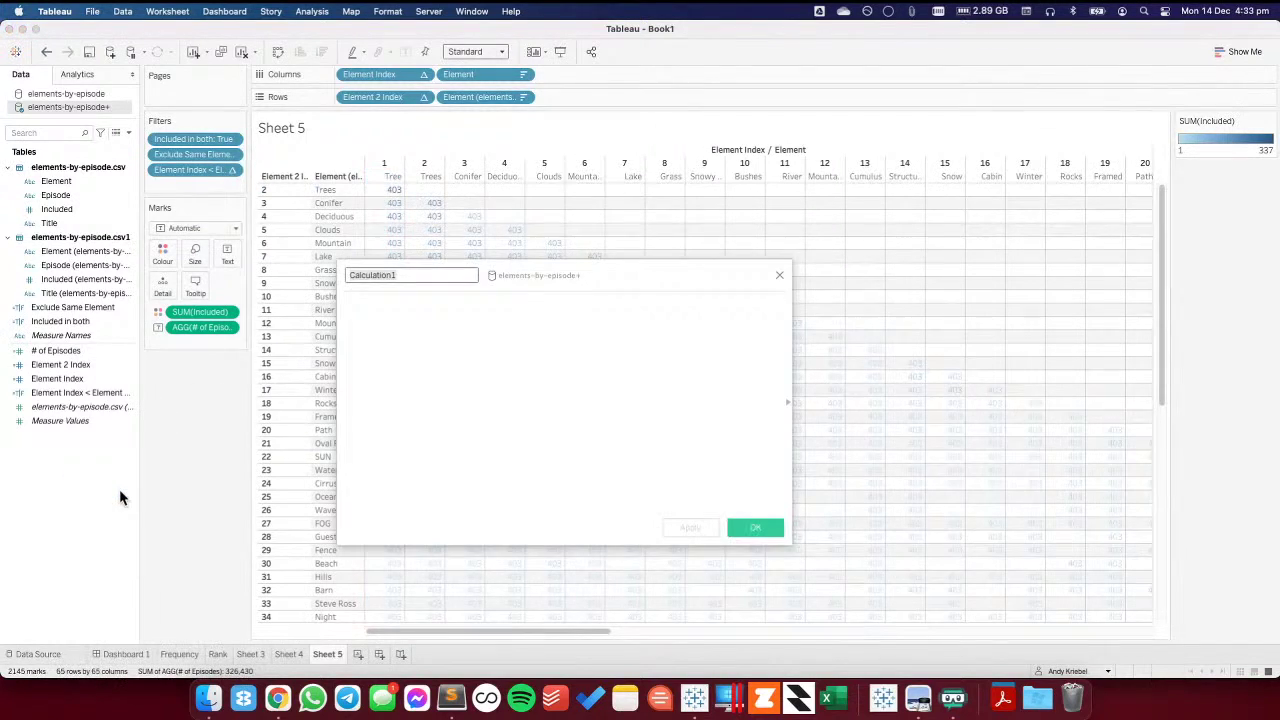
{"action": "type", "text": "% of"}
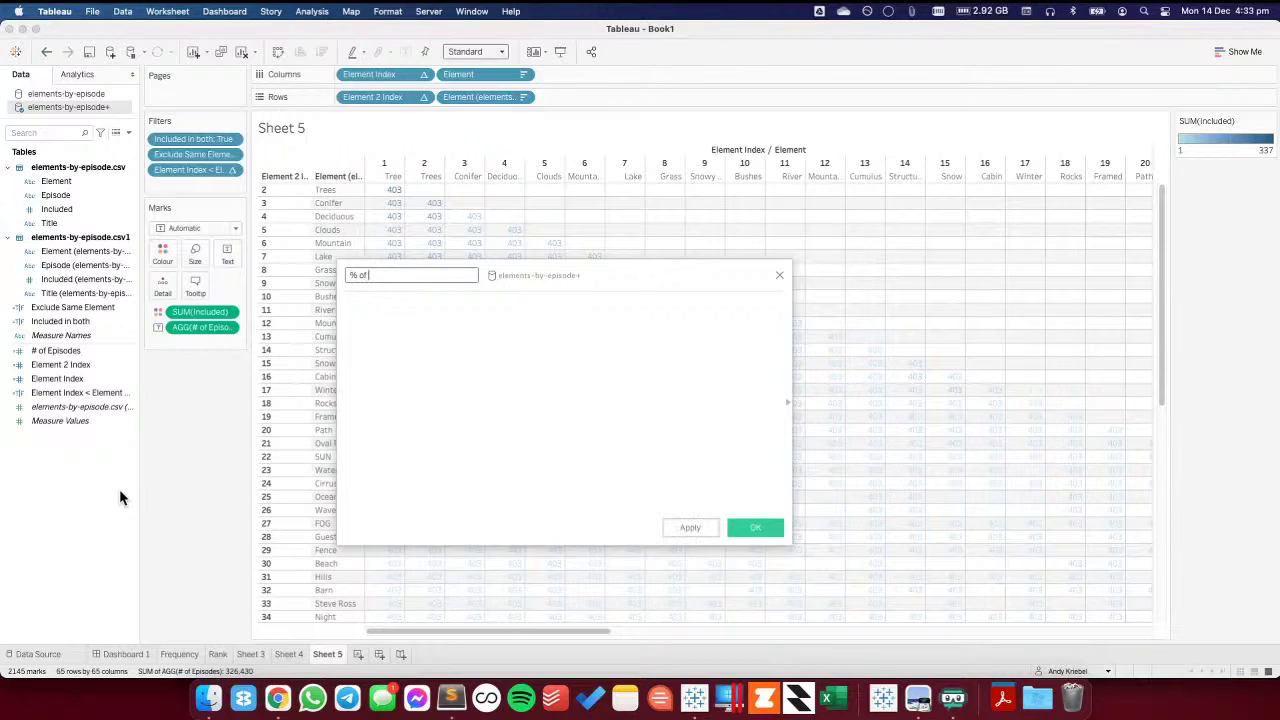
{"action": "key", "text": "super+Tab"}
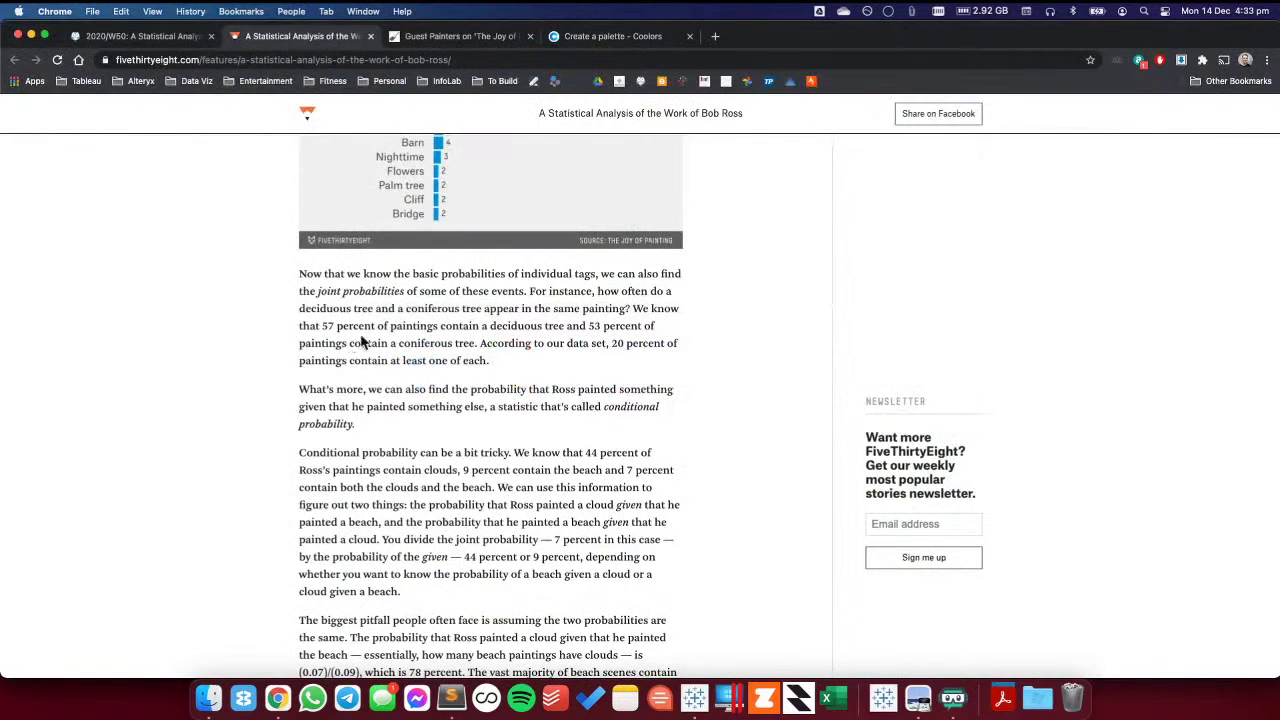
{"action": "key", "text": "super+Tab"}
{"action": "type", "text": "of"}
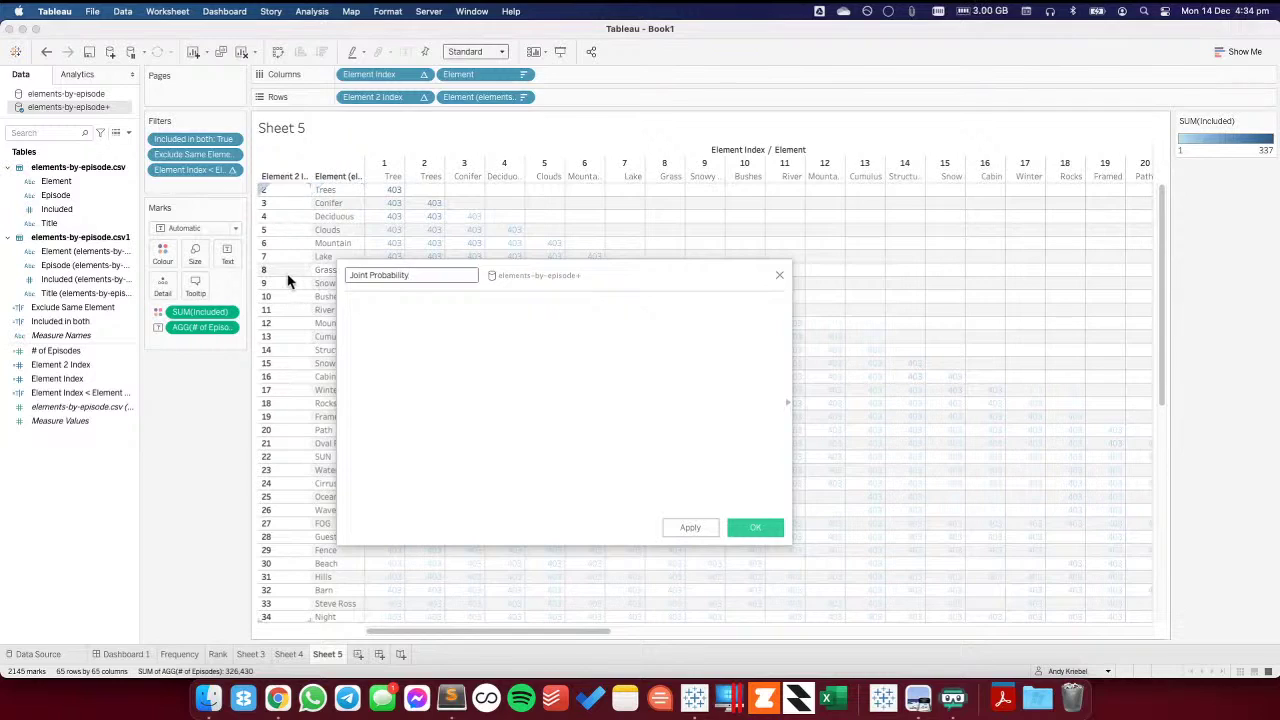
- Define the Joint Probability formula as SUM([Included])/[# of Episodes] and use the field as the matrix's text label
{"action": "left_click_drag", "start_coordinate": [390, 328], "coordinate": [434, 309]}
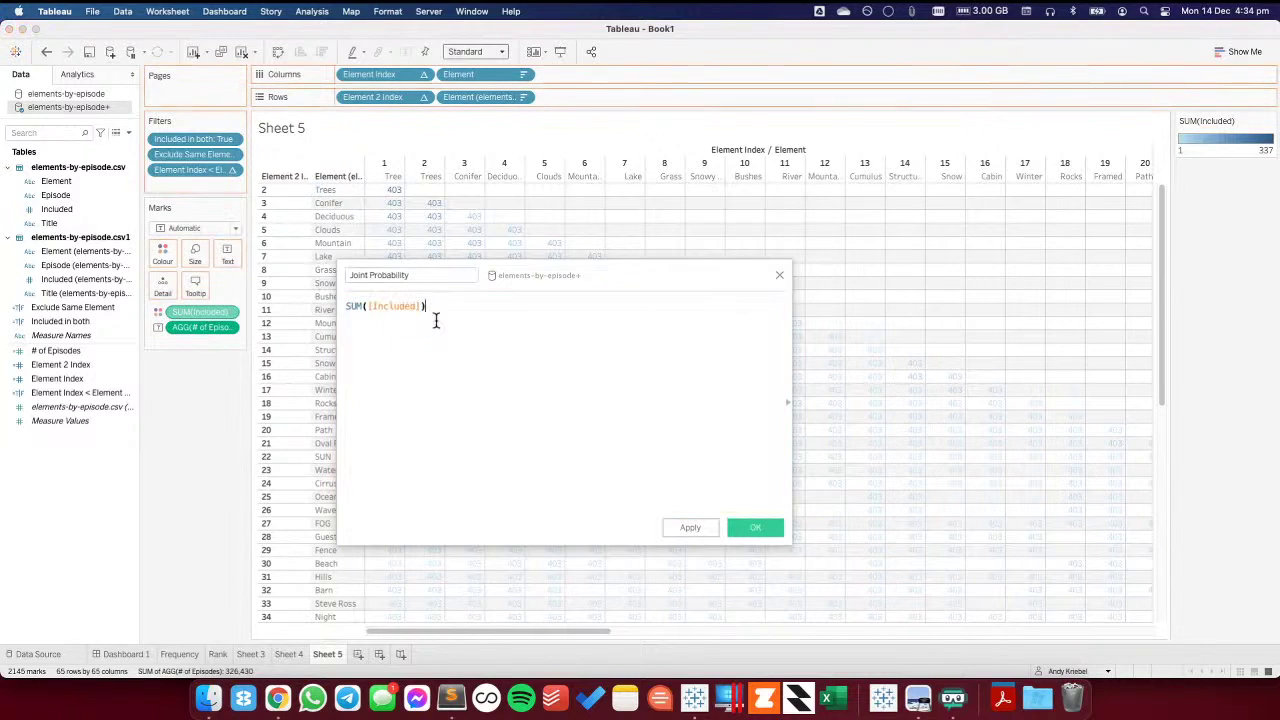
{"action": "type", "text": "/"}
{"action": "left_click_drag", "start_coordinate": [198, 330], "coordinate": [530, 330]}
{"action": "left_click", "coordinate": [755, 530]}
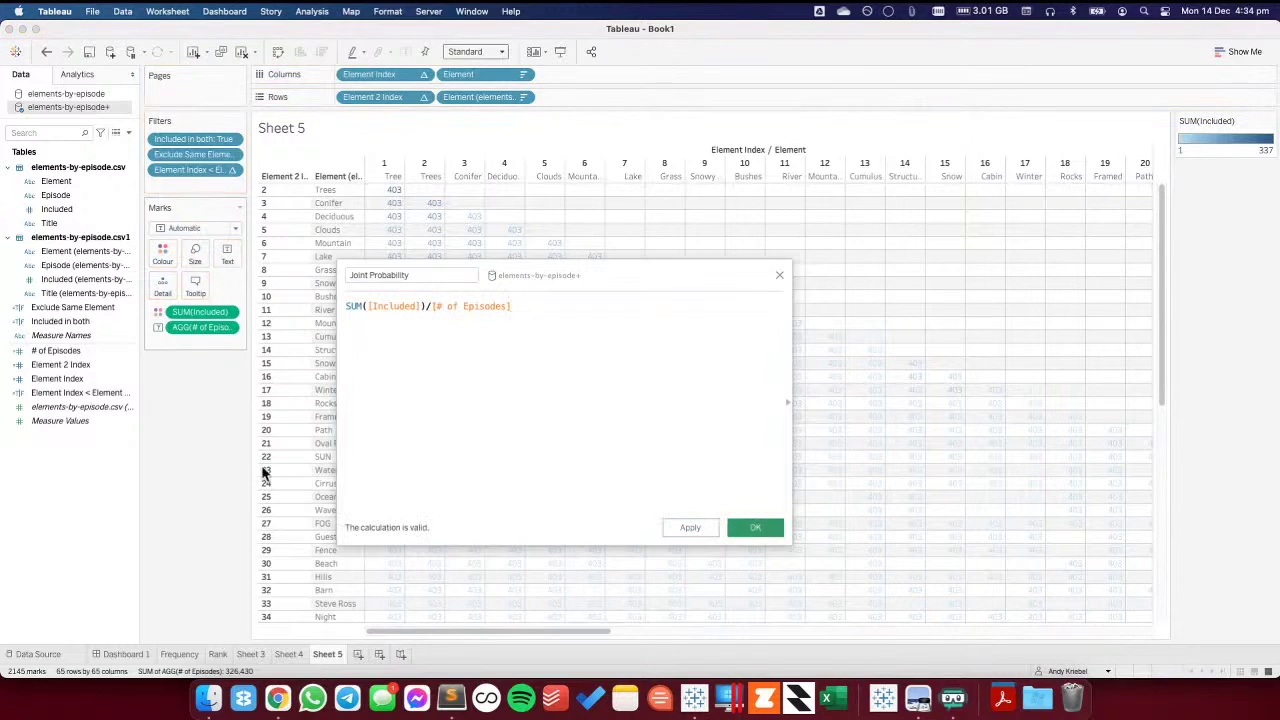
{"action": "left_click_drag", "start_coordinate": [193, 330], "coordinate": [228, 253]}
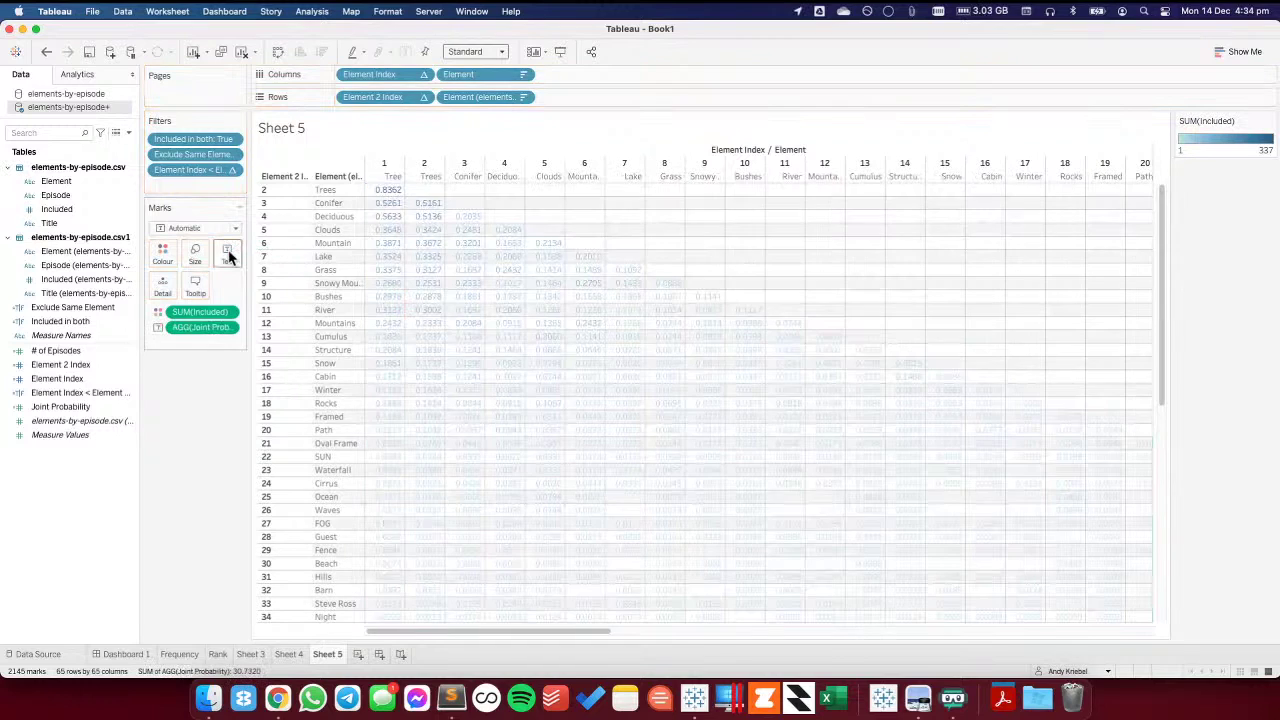
- Set the default number format of Joint Probability to a percentage with 0 decimal places
{"action": "left_click", "coordinate": [66, 424]}
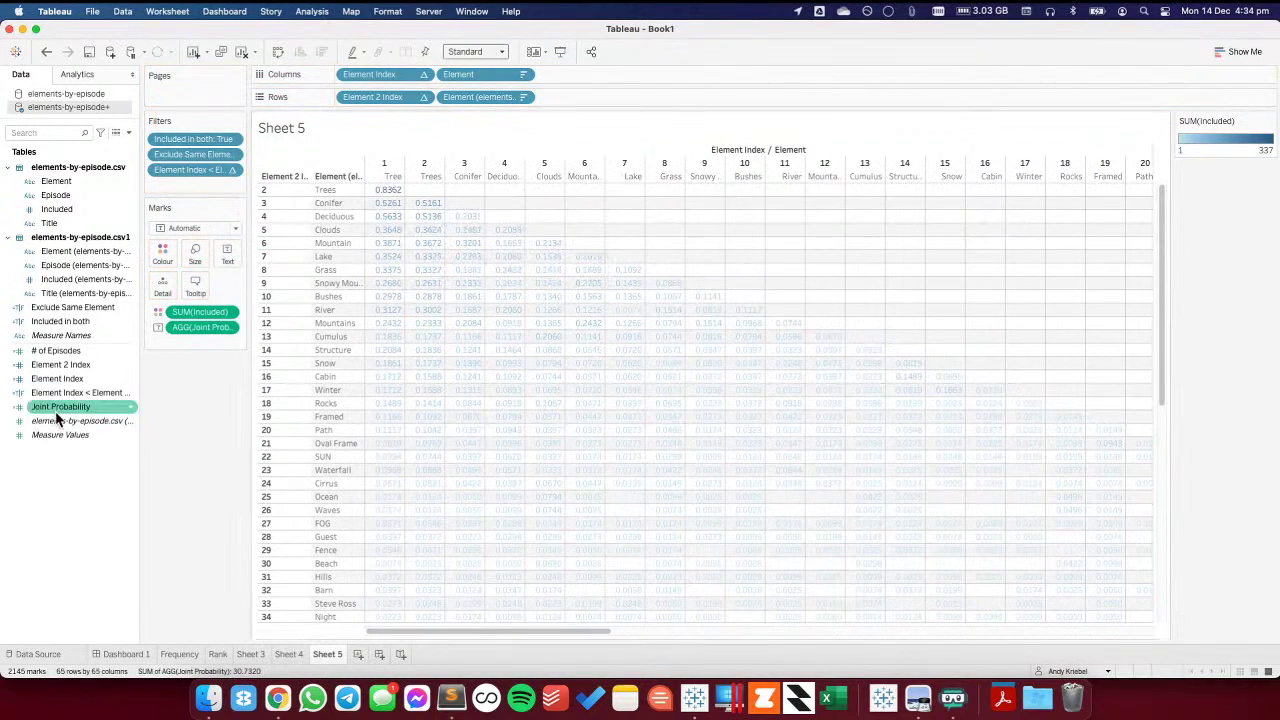
{"action": "right_click", "coordinate": [59, 406]}
{"action": "mouse_move", "coordinate": [125, 268]}
{"action": "mouse_move", "coordinate": [110, 303]}
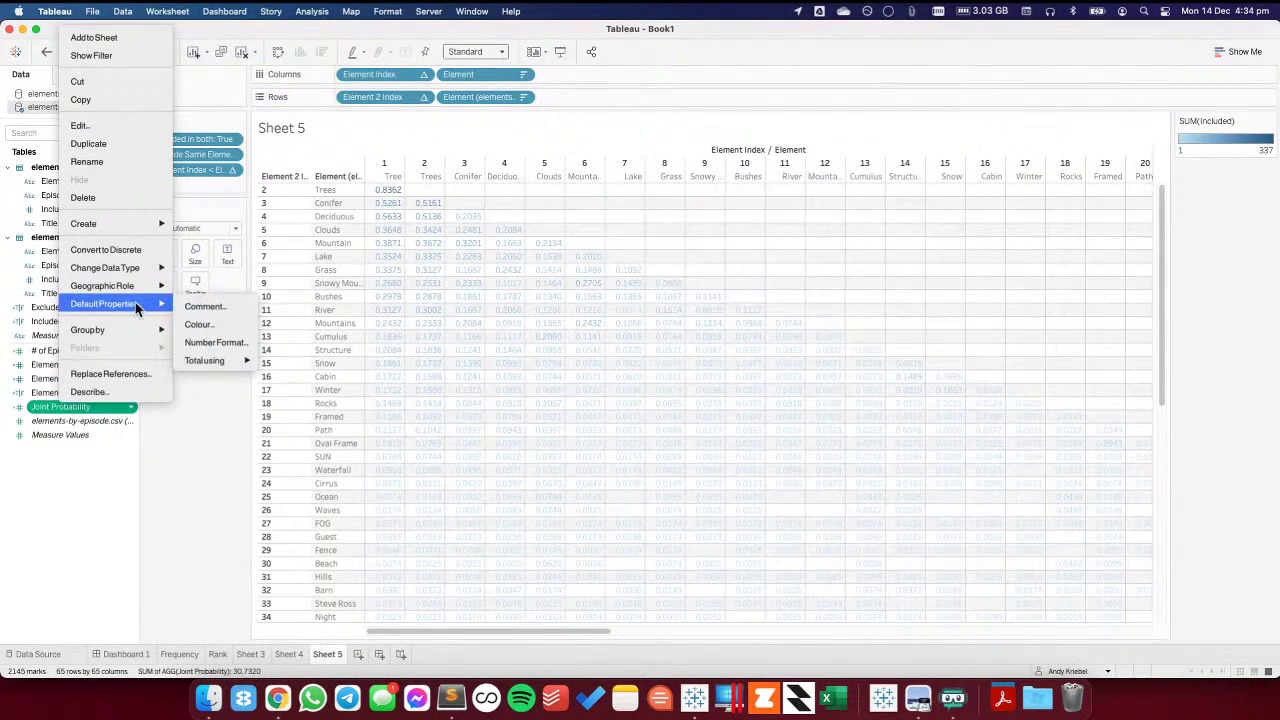
{"action": "left_click", "coordinate": [215, 339]}
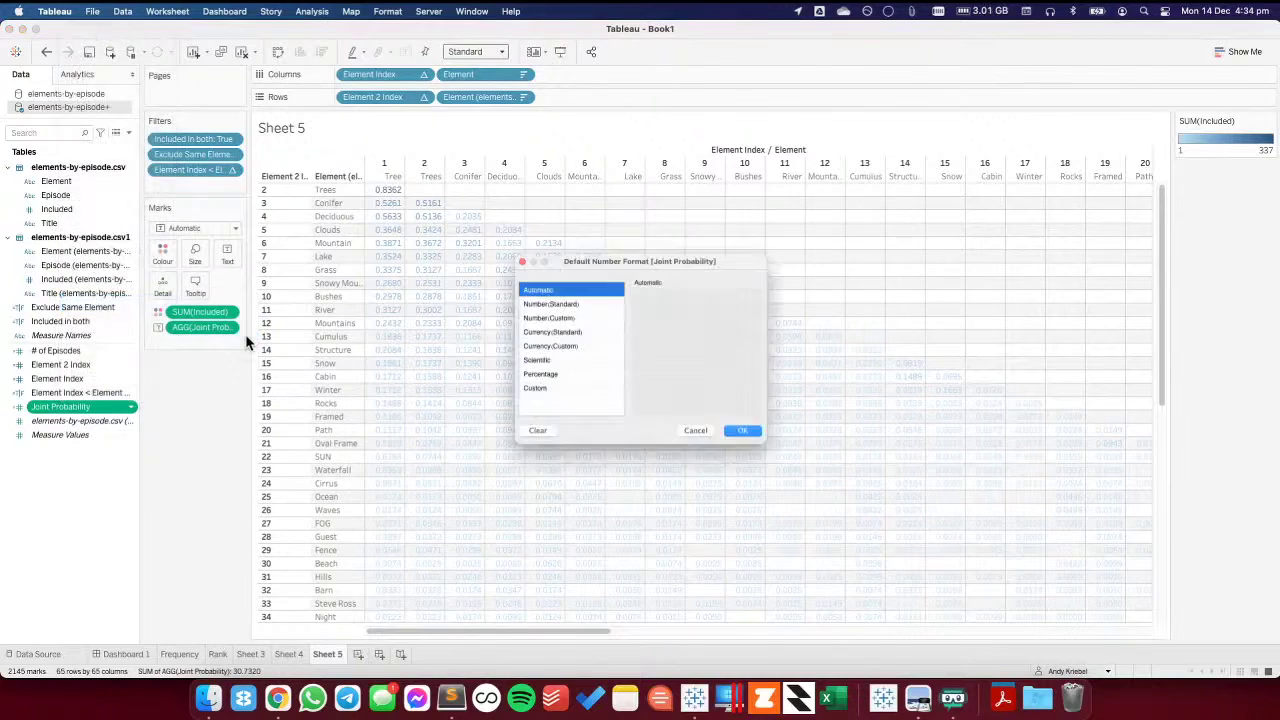
{"action": "left_click", "coordinate": [540, 379]}
{"action": "left_click", "coordinate": [675, 307]}
{"action": "left_click", "coordinate": [675, 307]}
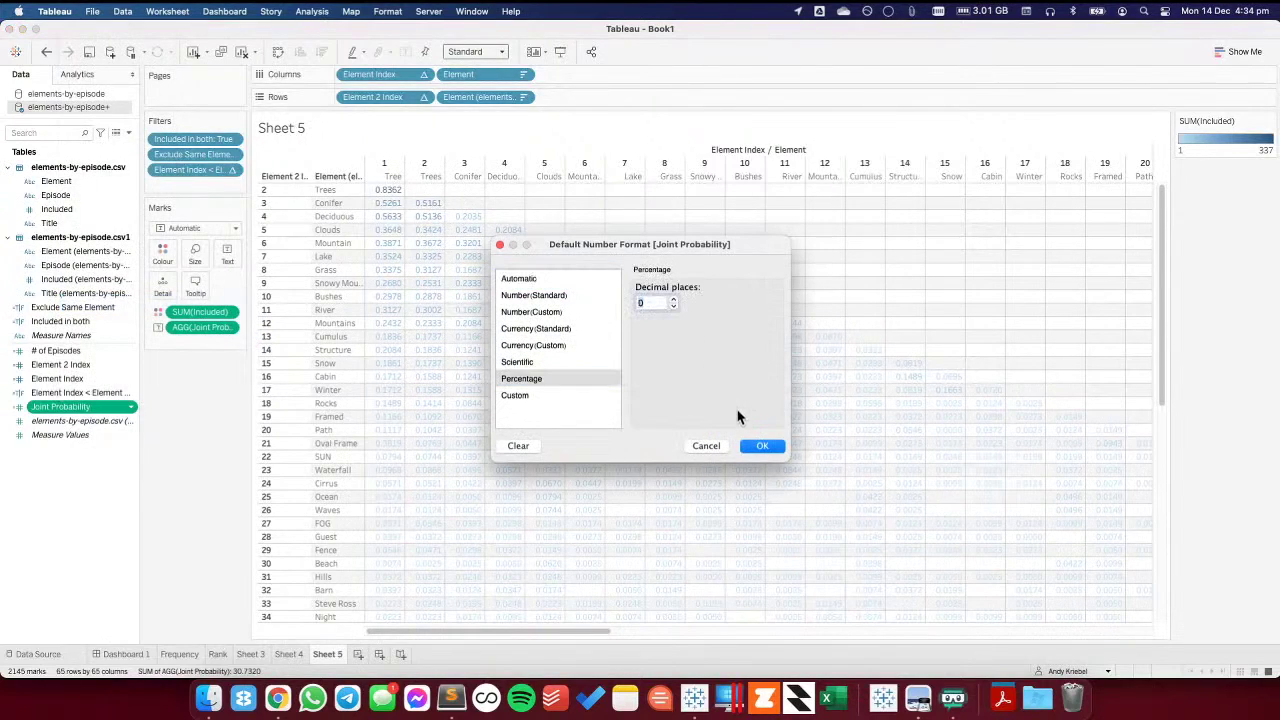
{"action": "left_click", "coordinate": [762, 445]}
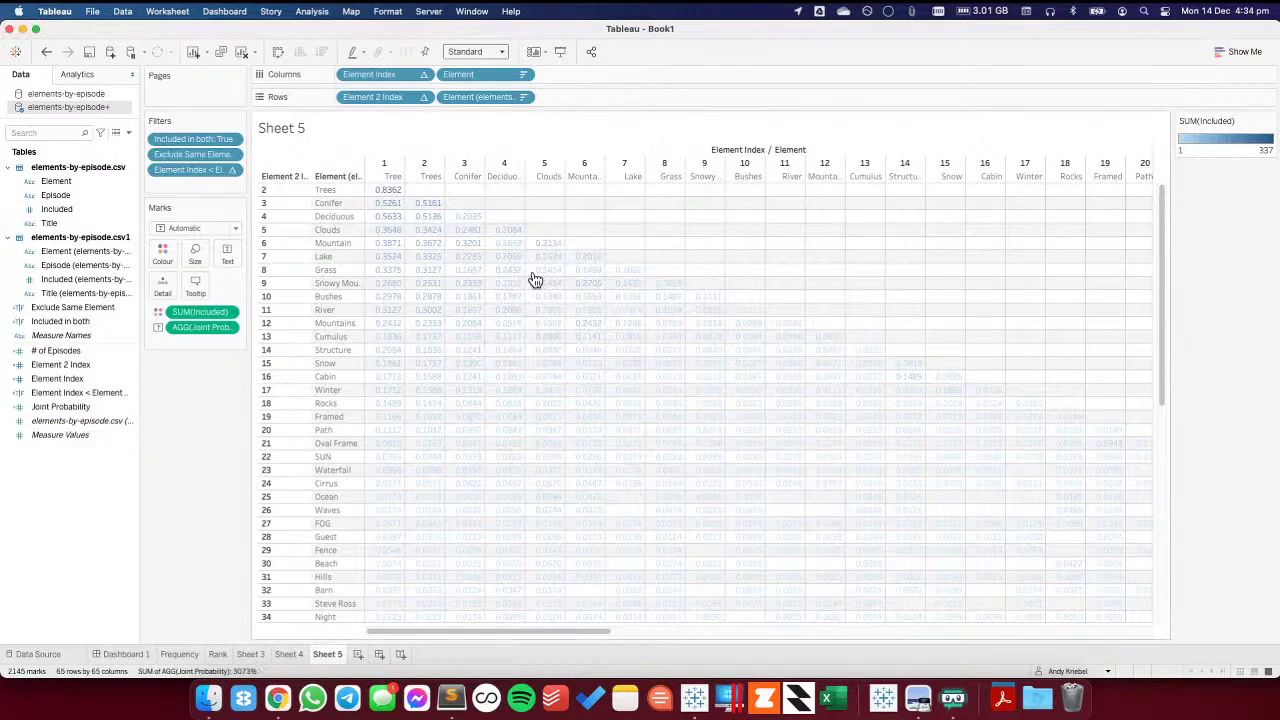
- Try colouring the matrix by Joint Probability in place of Included, and undo the changes
{"action": "left_click_drag", "start_coordinate": [191, 310], "coordinate": [166, 252]}
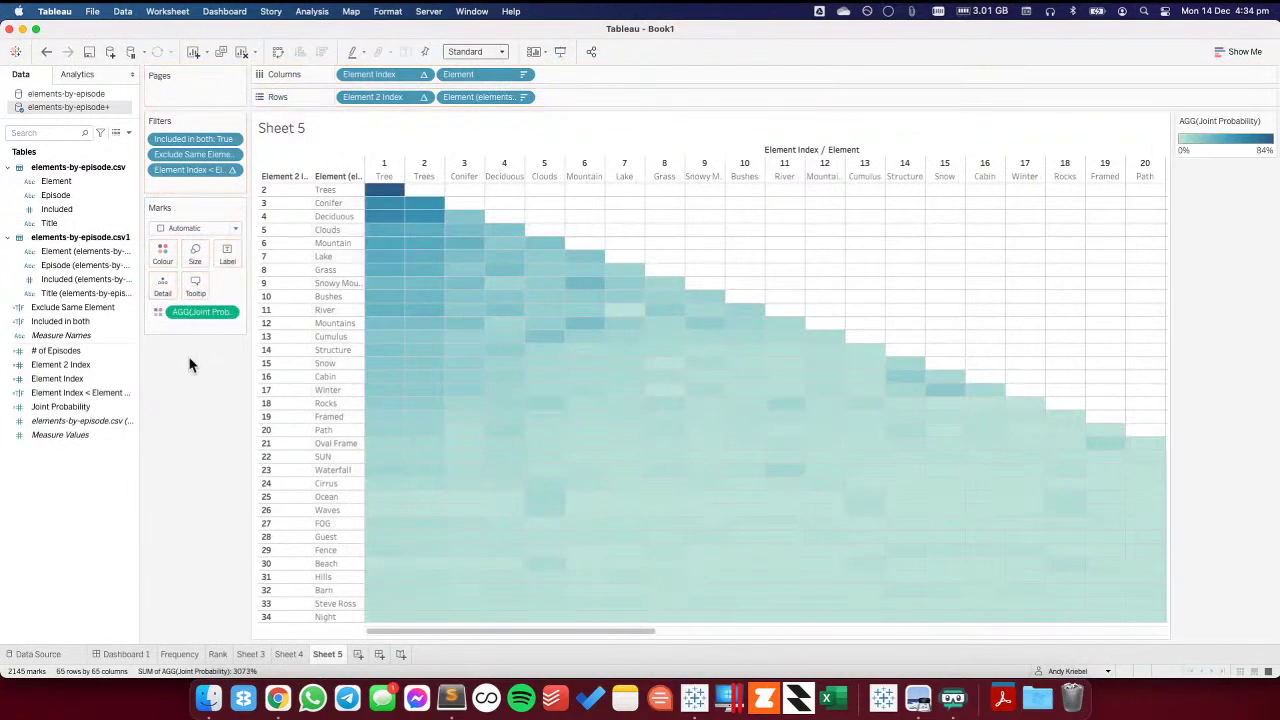
{"action": "left_click", "coordinate": [46, 52]}
{"action": "left_click", "coordinate": [44, 52]}
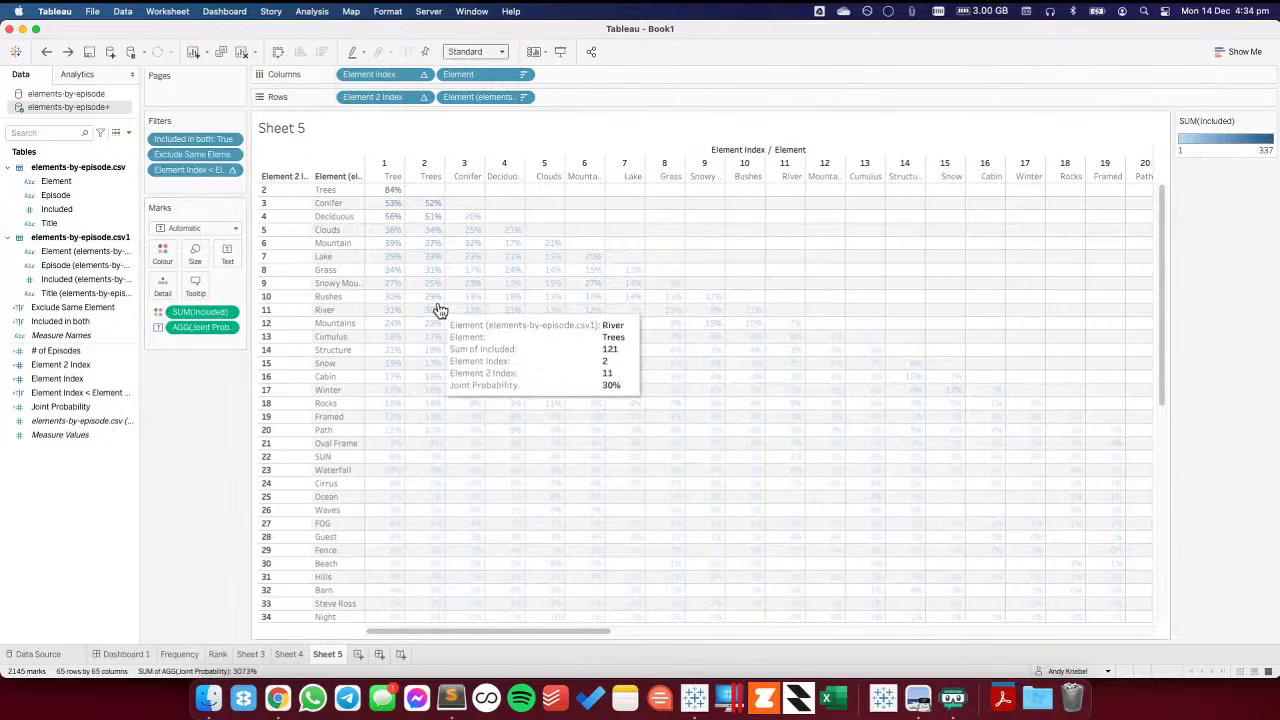
- Swap Joint Probability onto the cell colour, move SUM(Included) to the mark detail, and turn on mark labels
{"action": "right_click", "coordinate": [200, 334]}
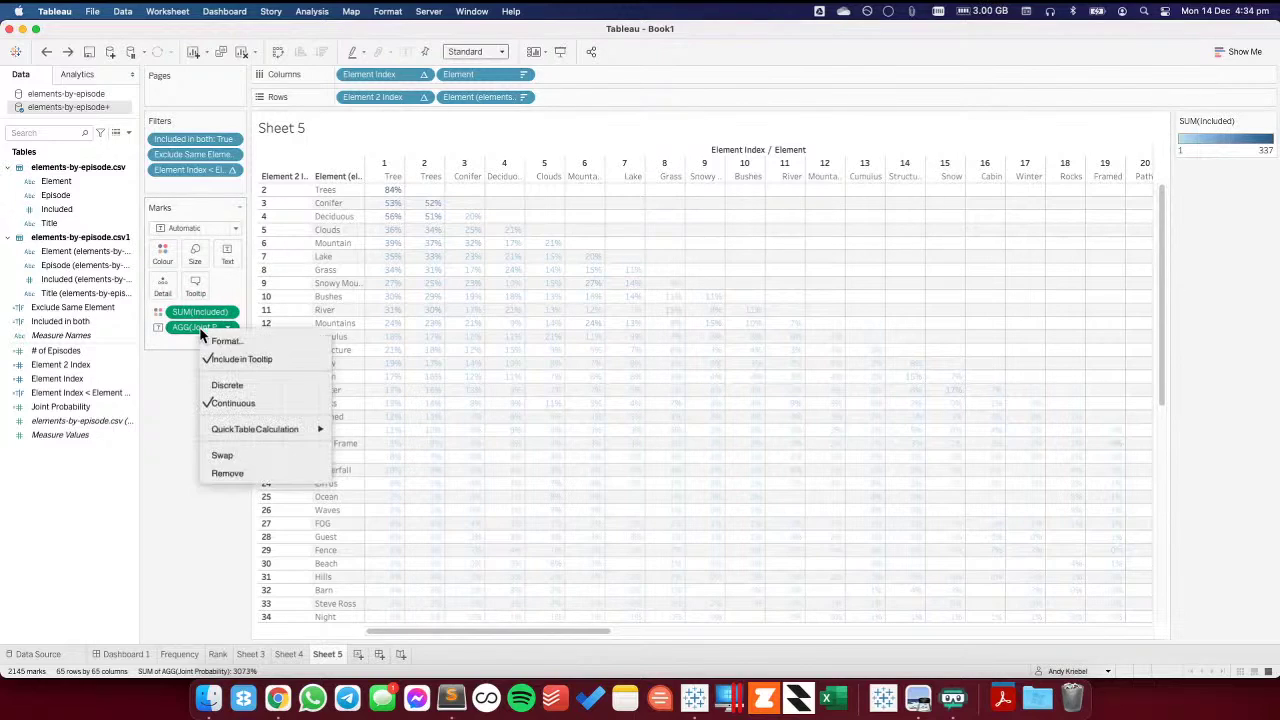
{"action": "left_click", "coordinate": [196, 395]}
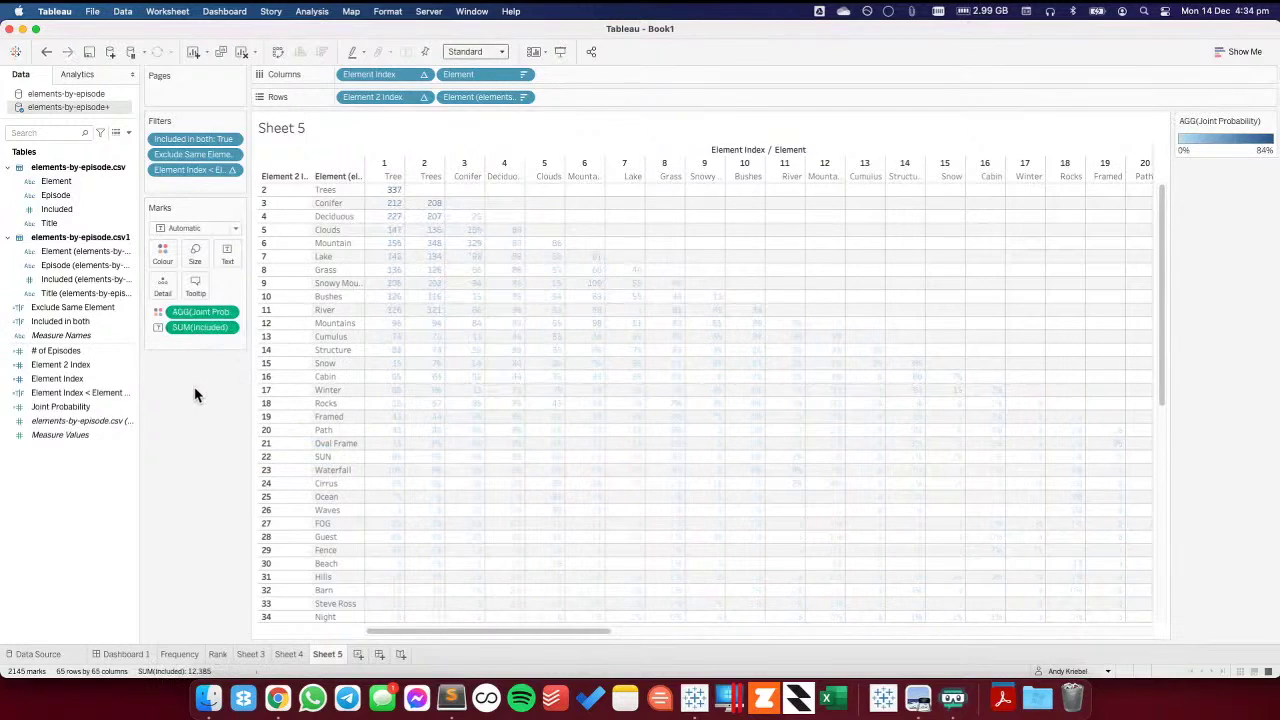
{"action": "left_click_drag", "start_coordinate": [200, 327], "coordinate": [166, 285]}
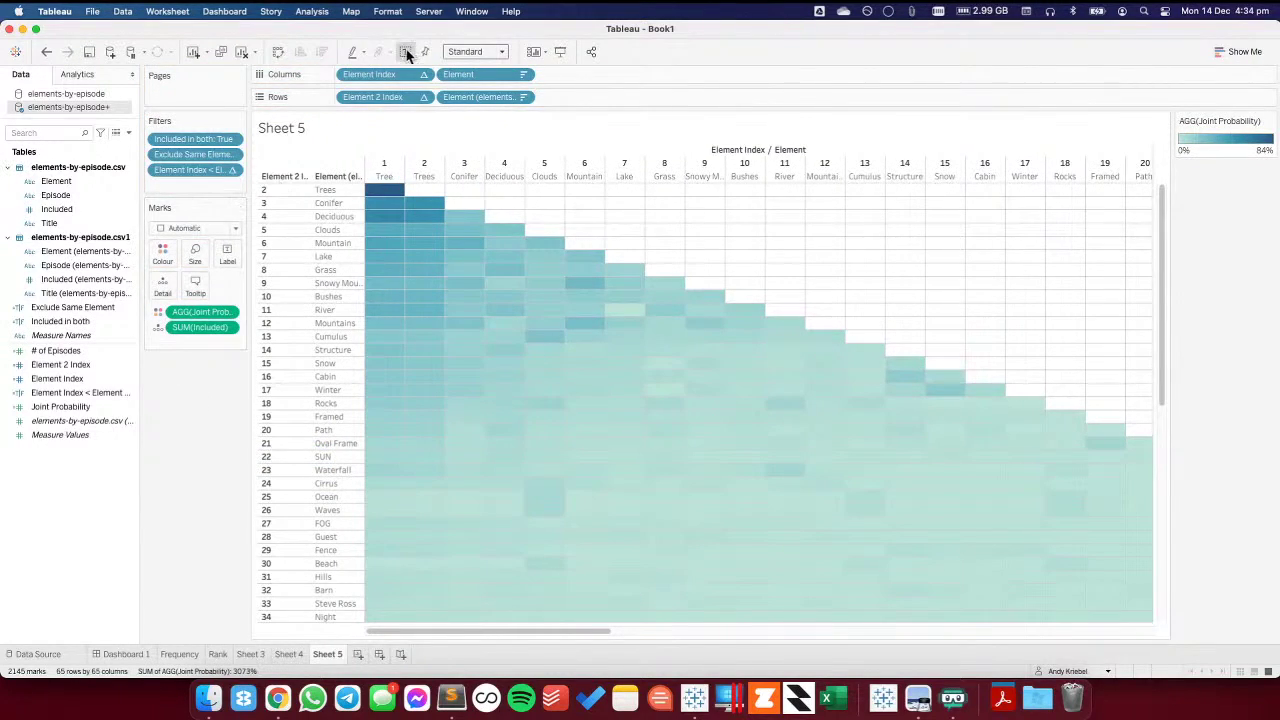
{"action": "left_click", "coordinate": [406, 52]}
{"action": "mouse_move", "coordinate": [563, 257]}
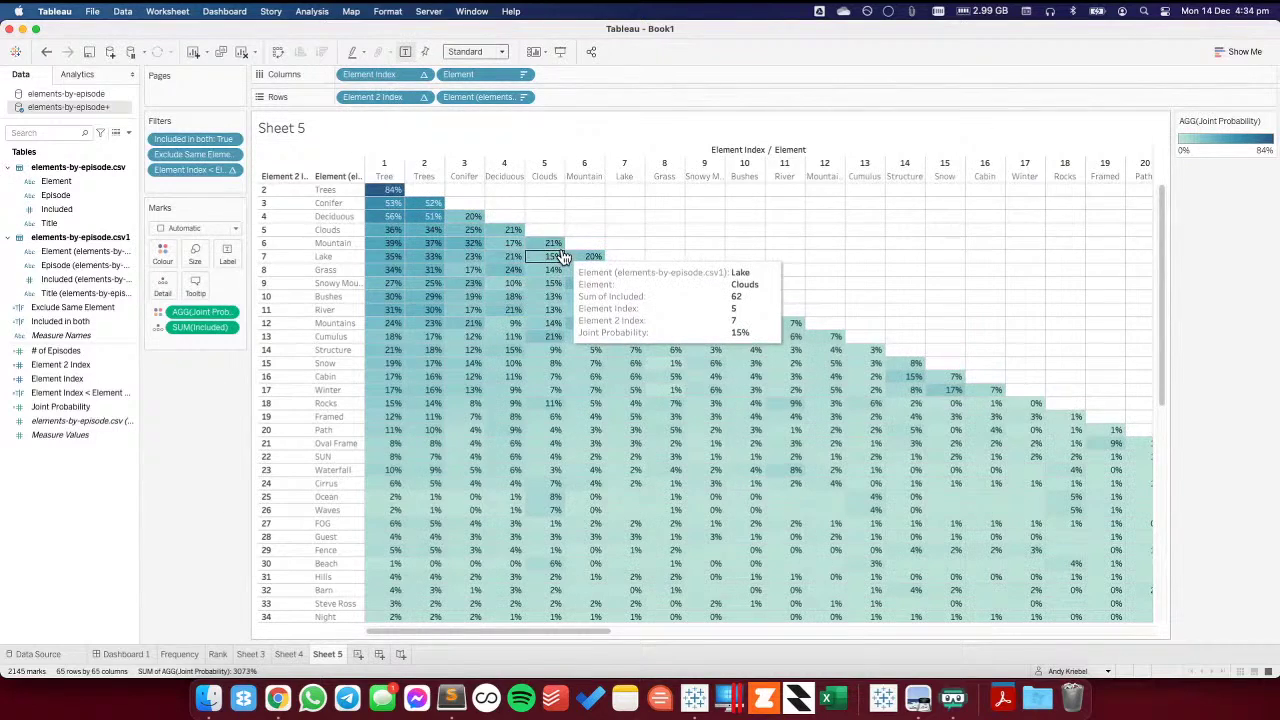
{"action": "mouse_move", "coordinate": [388, 197]}
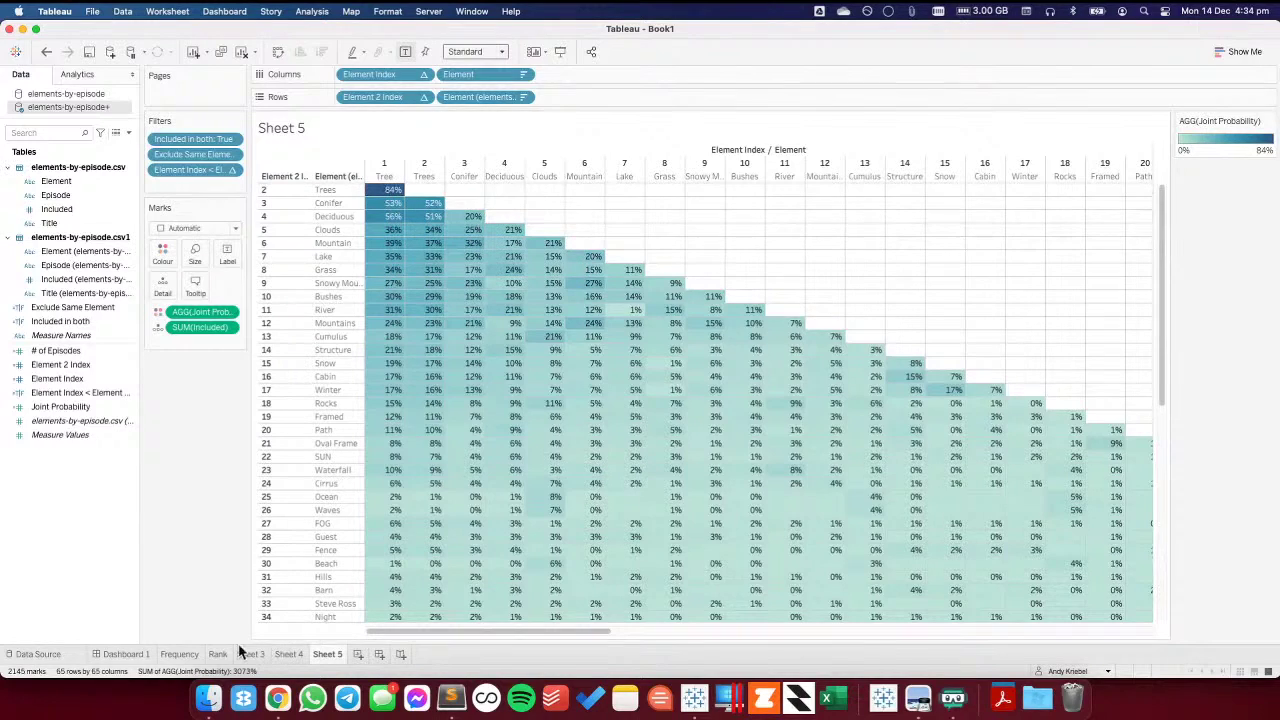
- Check which filters the Frequency sheet uses and return to Sheet 5
{"action": "left_click", "coordinate": [193, 658]}
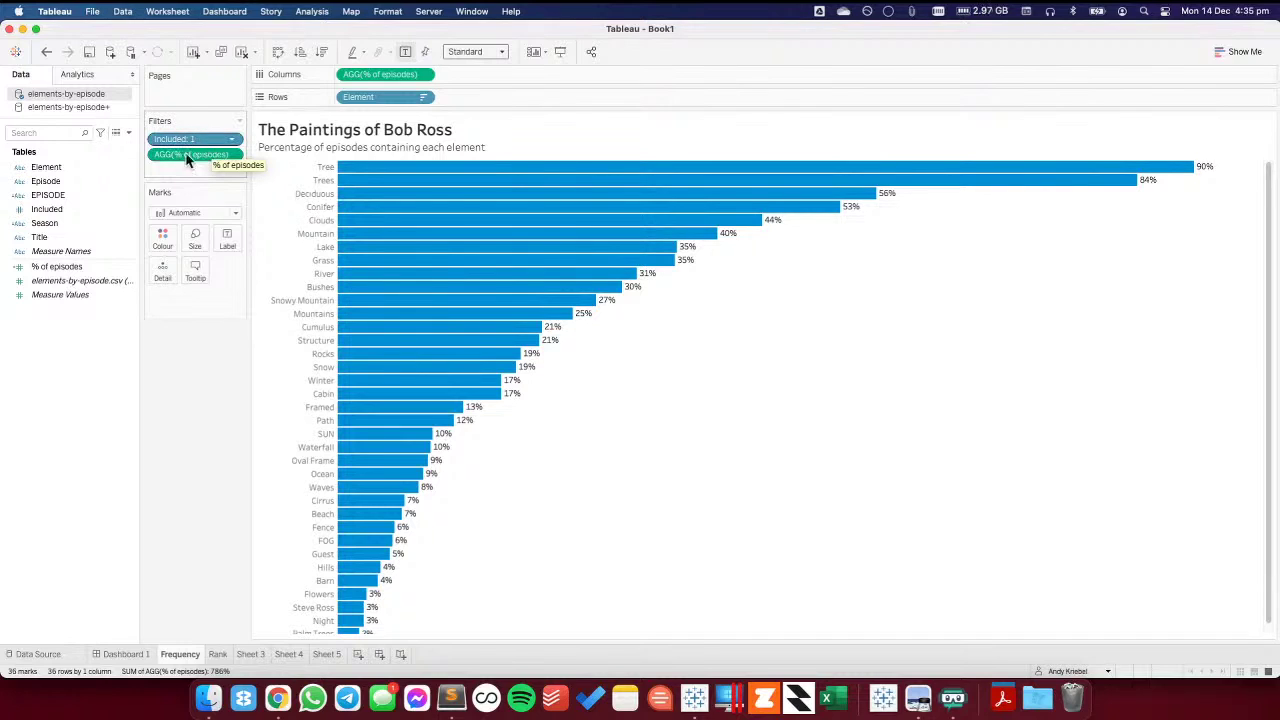
{"action": "left_click", "coordinate": [296, 654]}
{"action": "left_click", "coordinate": [328, 653]}
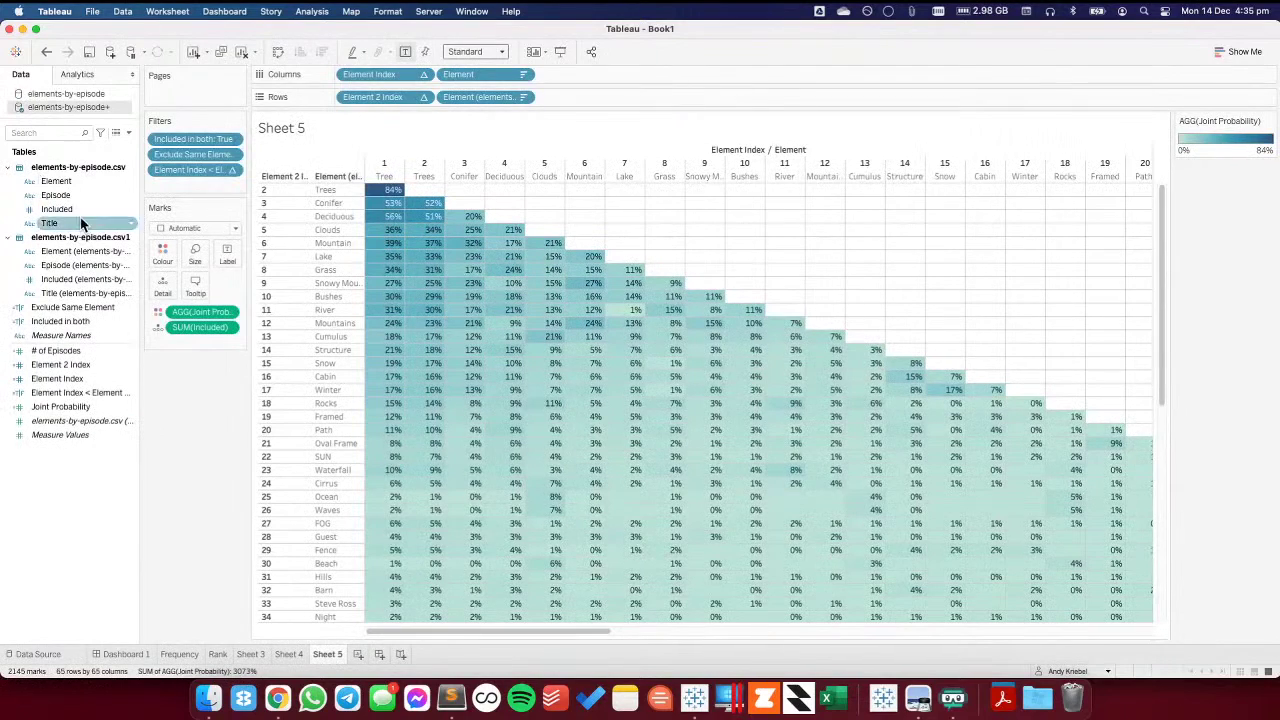
- Try filtering the Included fields of both tables to 1, and remove these two filters from the sheet
{"action": "left_click_drag", "start_coordinate": [60, 210], "coordinate": [192, 184]}
{"action": "left_click", "coordinate": [509, 216]}
{"action": "left_click", "coordinate": [773, 559]}
{"action": "left_click_drag", "start_coordinate": [85, 279], "coordinate": [191, 197]}
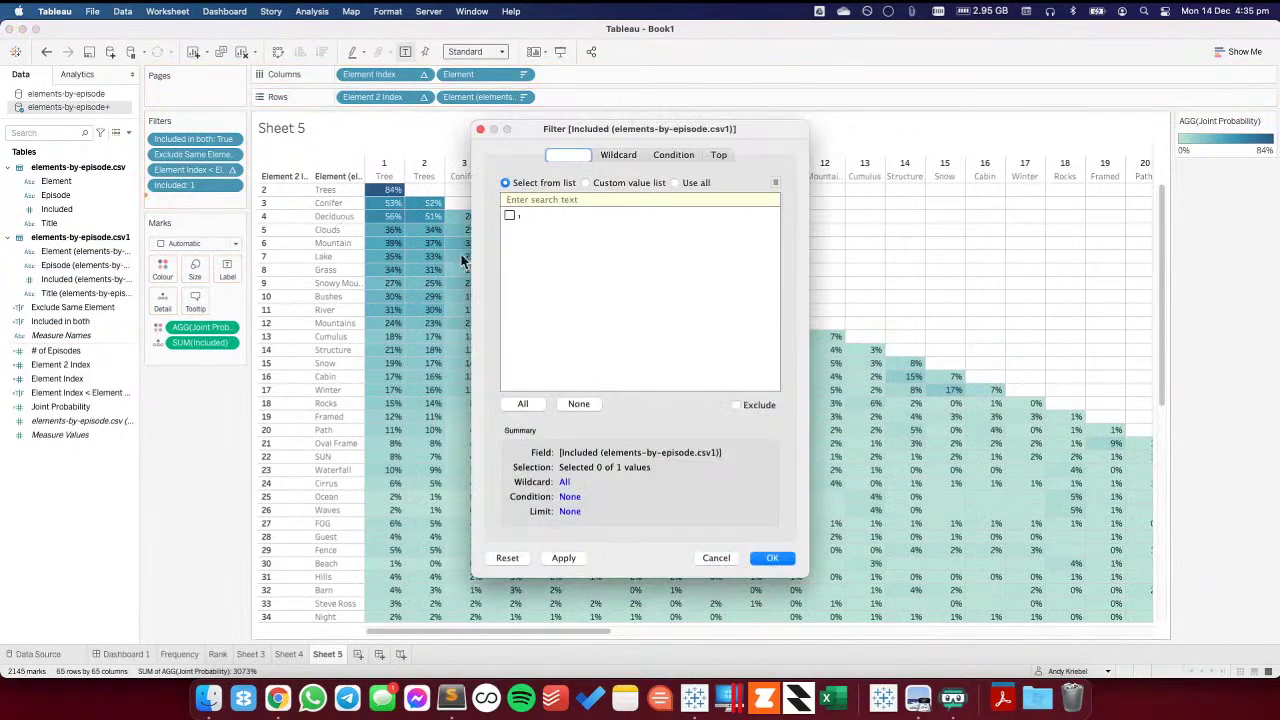
{"action": "left_click", "coordinate": [510, 217]}
{"action": "left_click", "coordinate": [773, 558]}
{"action": "left_click_drag", "start_coordinate": [185, 202], "coordinate": [183, 449]}
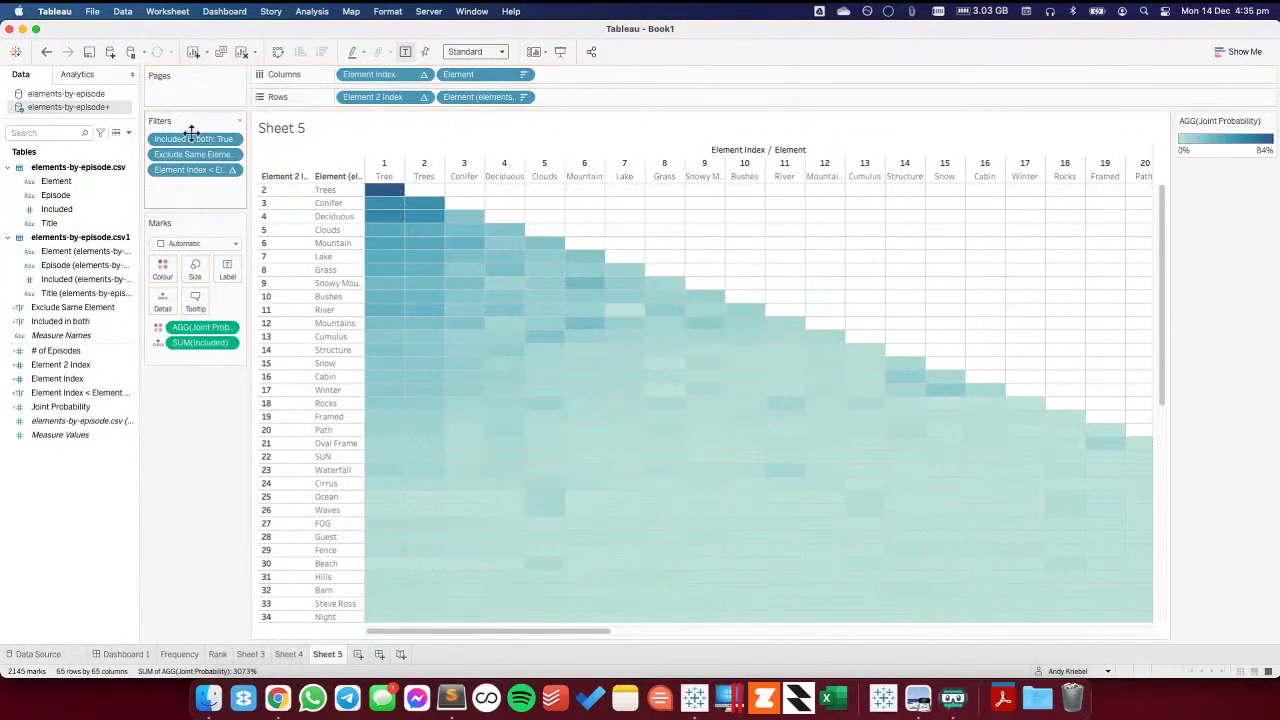
- Review the formula of the Included in both calculation and inspect the empty cell for Ocean and Lake
{"action": "right_click", "coordinate": [75, 320]}
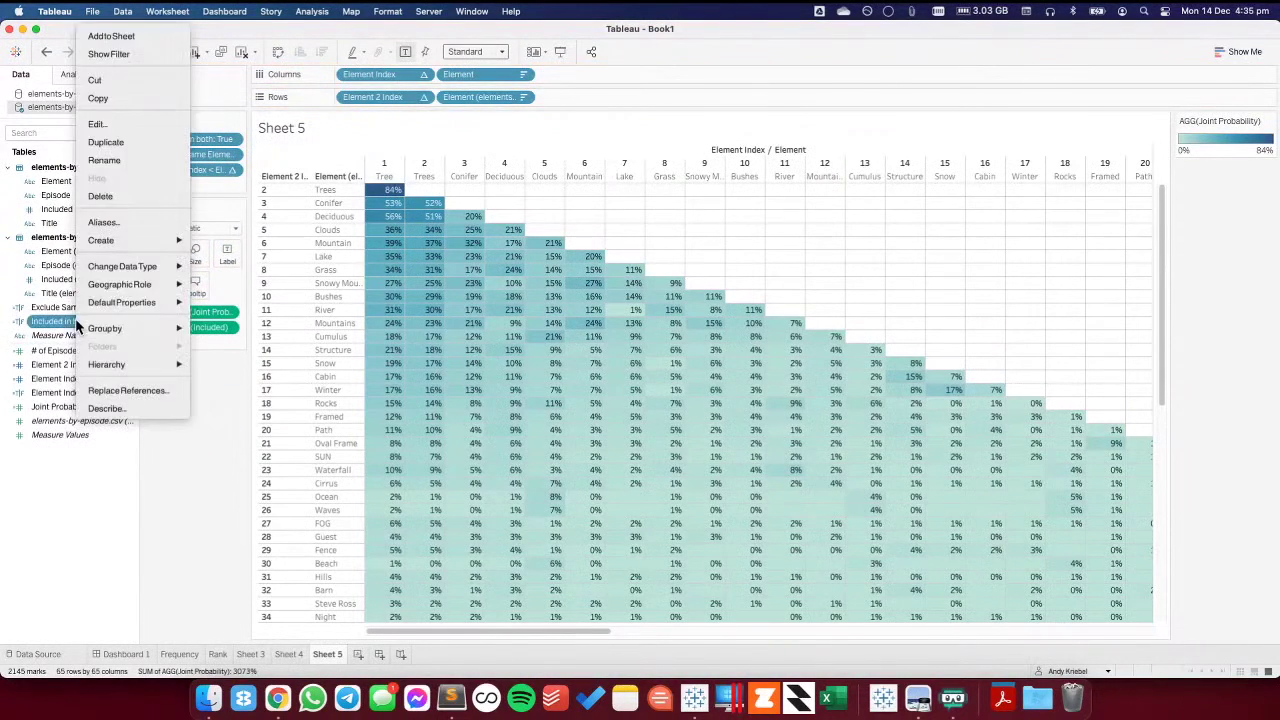
{"action": "left_click", "coordinate": [97, 124]}
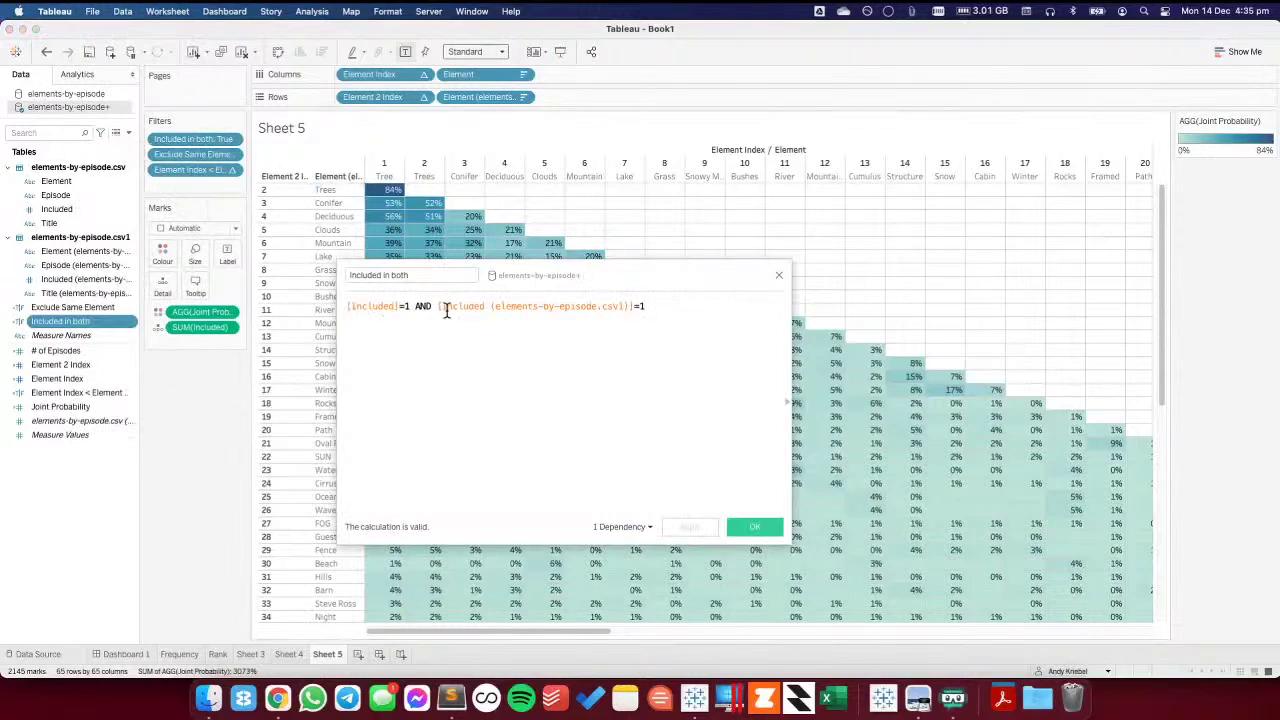
{"action": "left_click", "coordinate": [766, 527]}
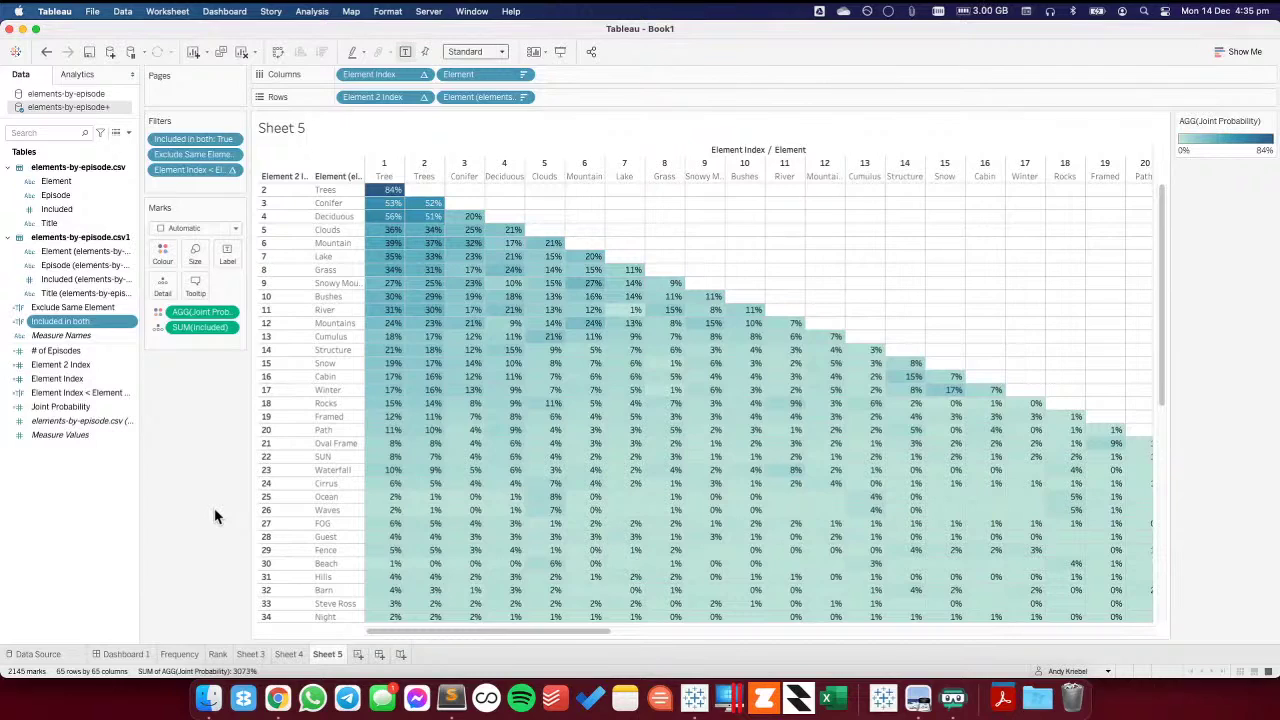
{"action": "mouse_move", "coordinate": [630, 500]}
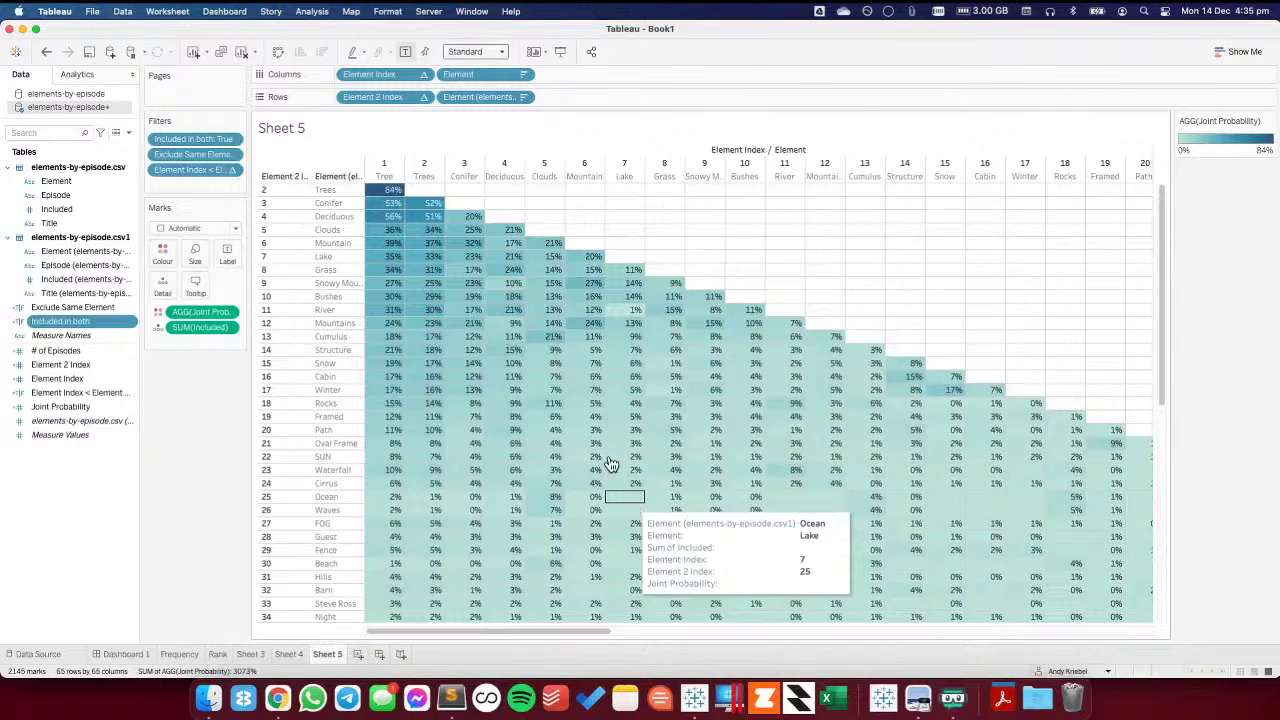
- Remove Element Index from the matrix's columns and Element 2 Index from its rows
{"action": "left_click_drag", "start_coordinate": [372, 75], "coordinate": [265, 352]}
{"action": "left_click_drag", "start_coordinate": [372, 97], "coordinate": [183, 456]}
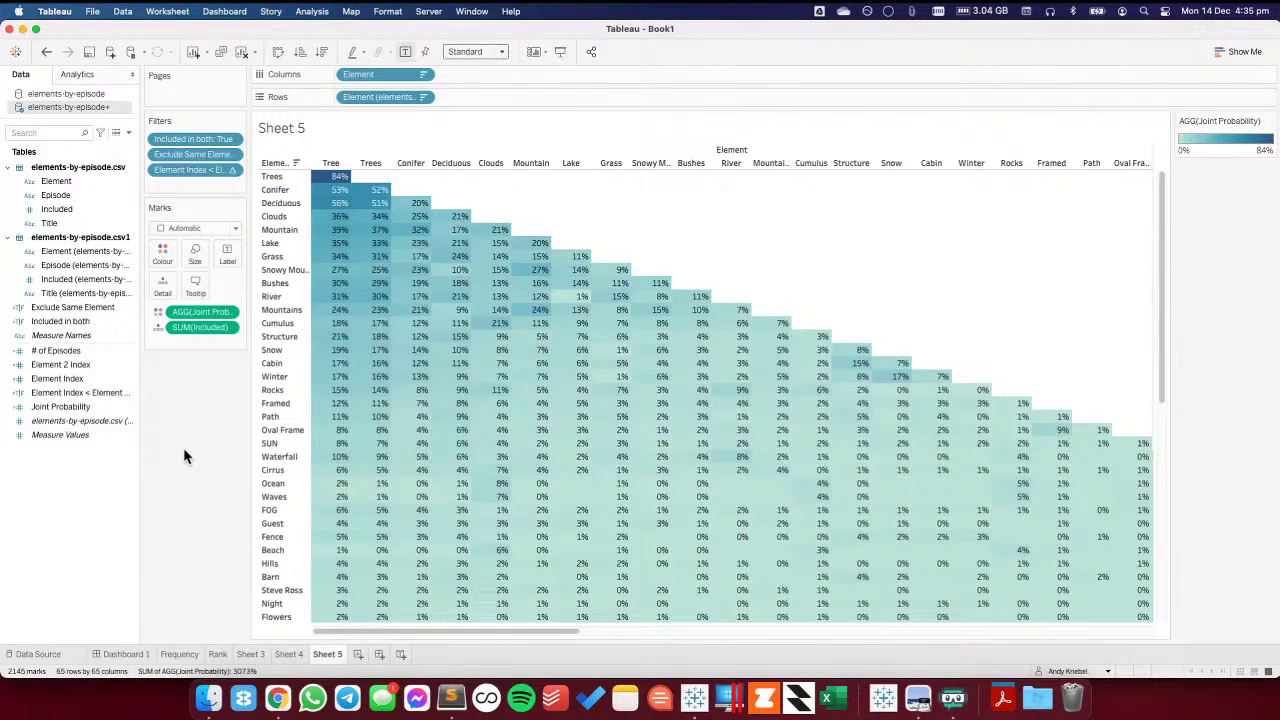
- Create a calculated field with the formula [Element Index]>=[Element 2 Index]-1, under the default name Calculation1
{"action": "right_click", "coordinate": [88, 483]}
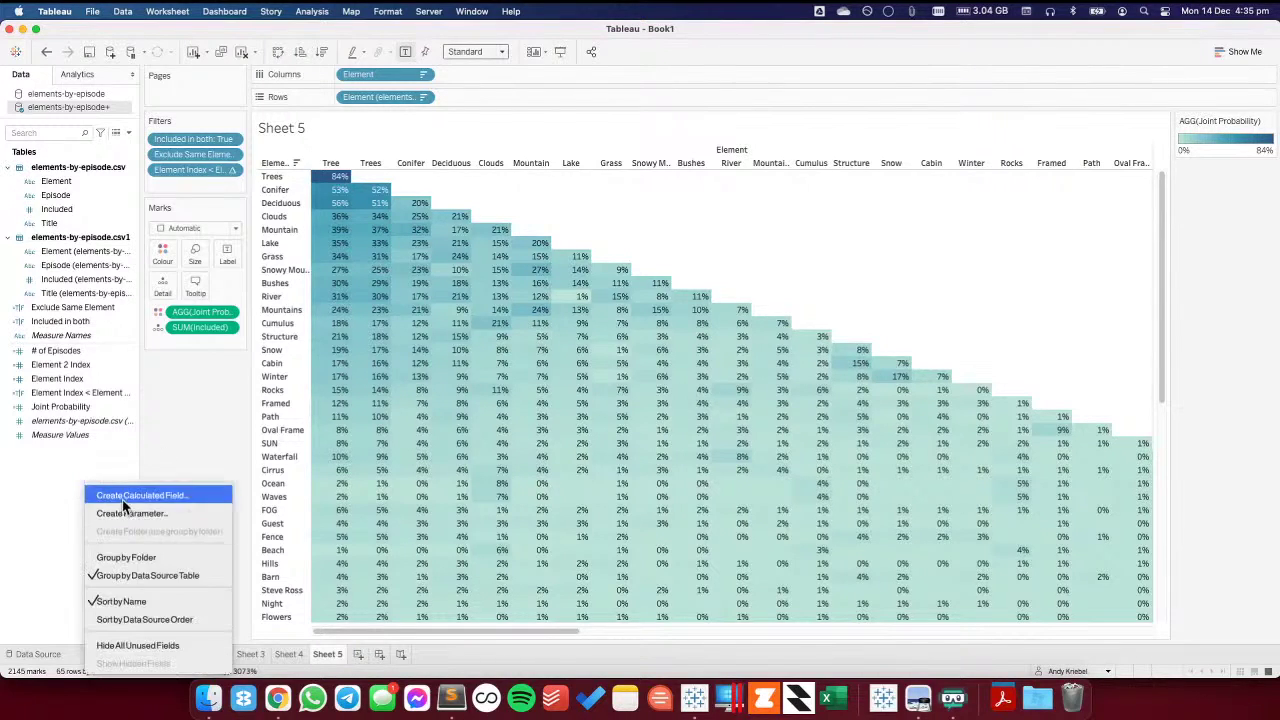
{"action": "left_click", "coordinate": [124, 496]}
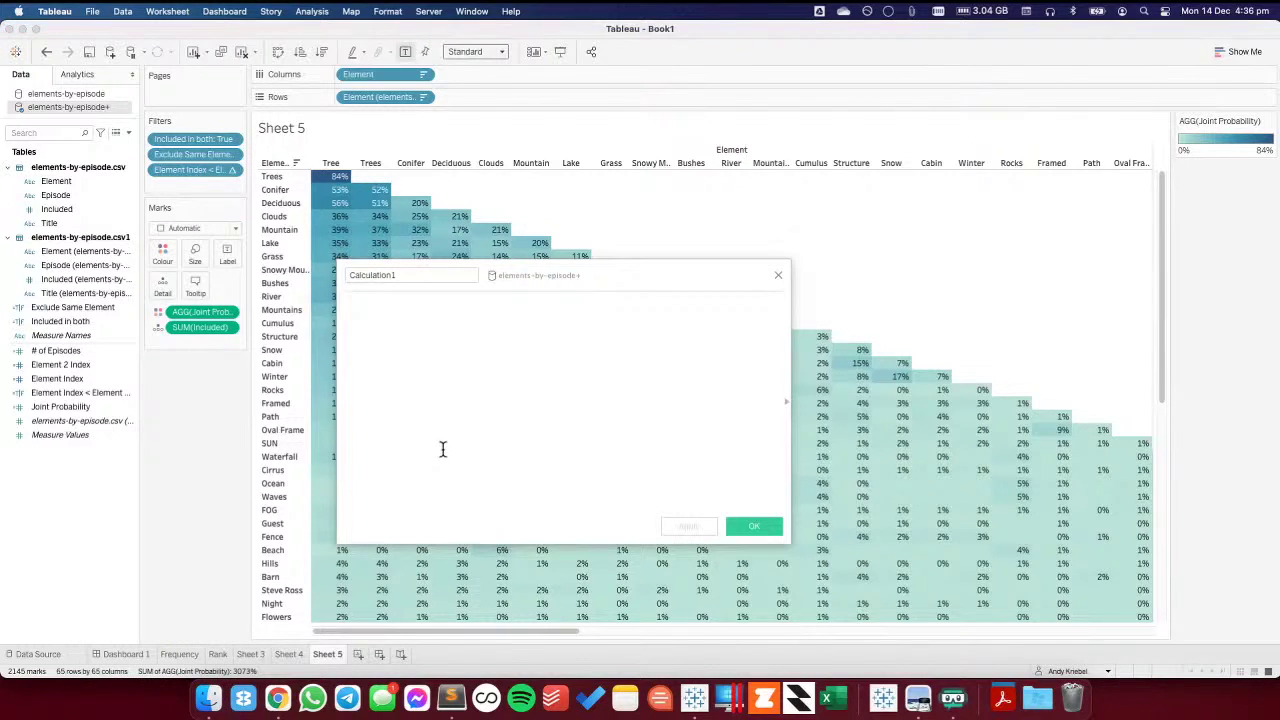
{"action": "type", "text": "inde"}
{"action": "key", "text": "Return"}
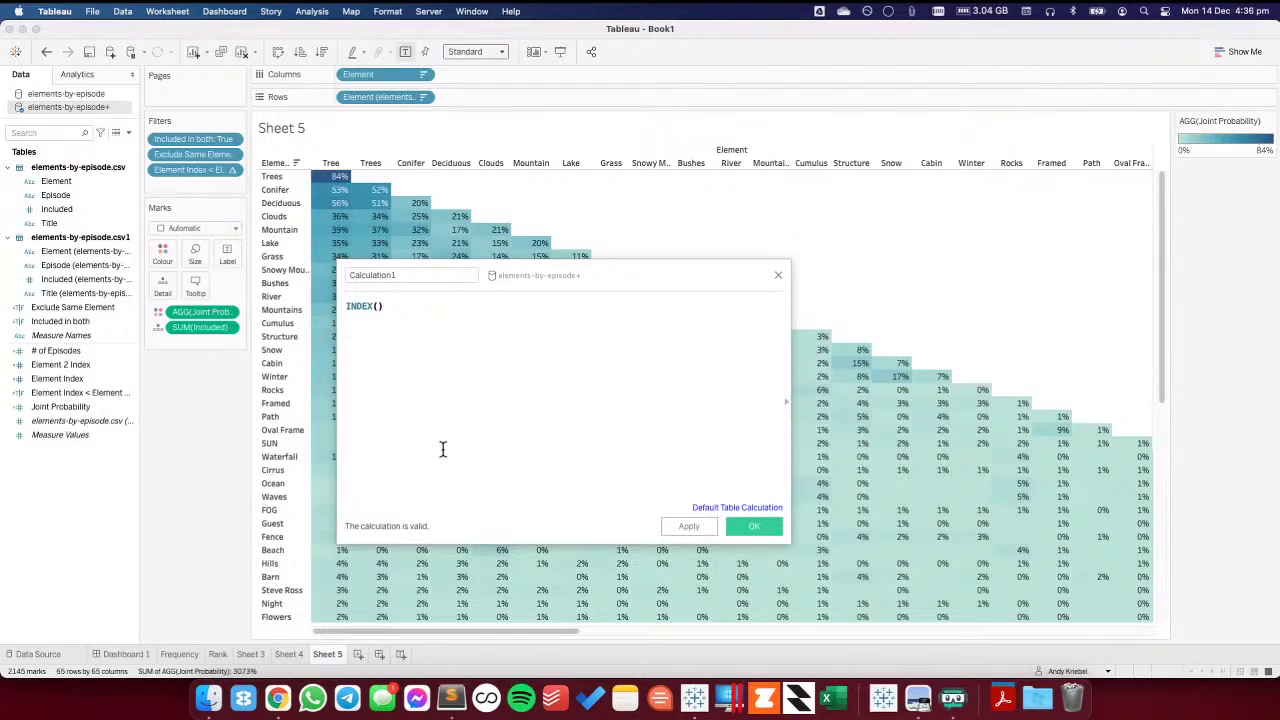
{"action": "key", "text": "super+a"}
{"action": "key", "text": "BackSpace"}
{"action": "type", "text": "ele"}
{"action": "key", "text": "Down"}
{"action": "key", "text": "Down"}
{"action": "key", "text": "Down"}
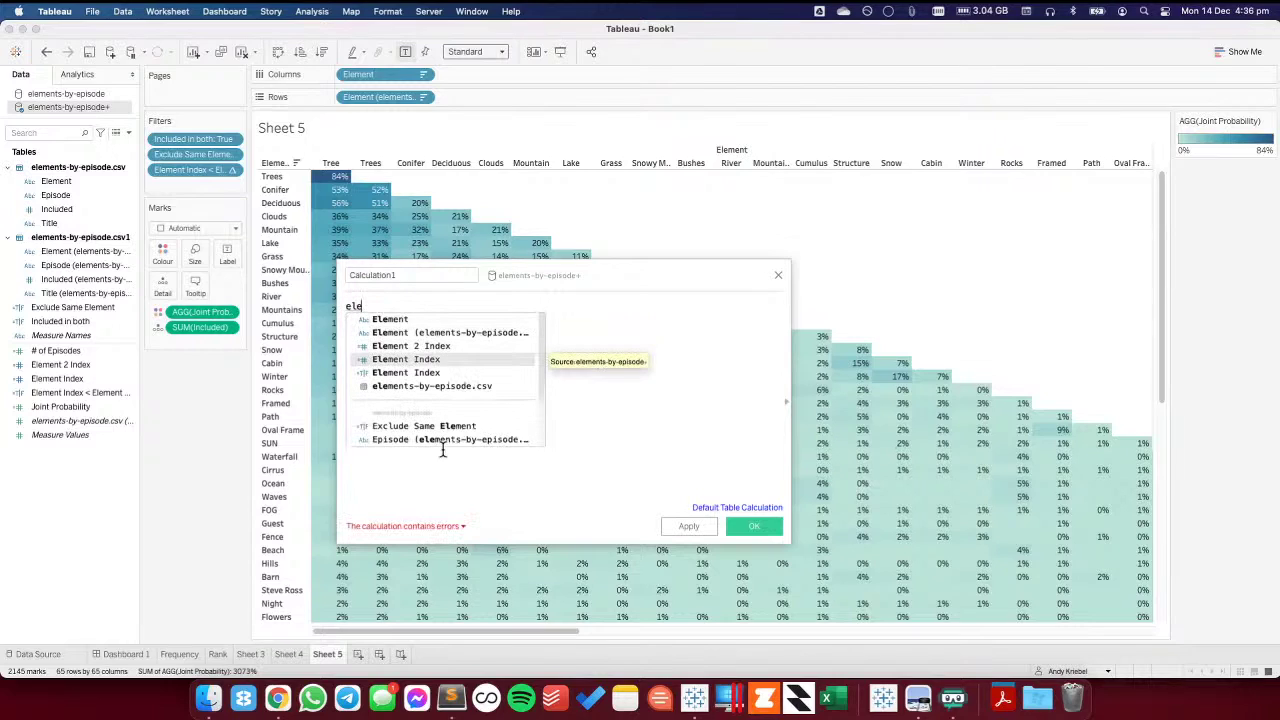
{"action": "key", "text": "Return"}
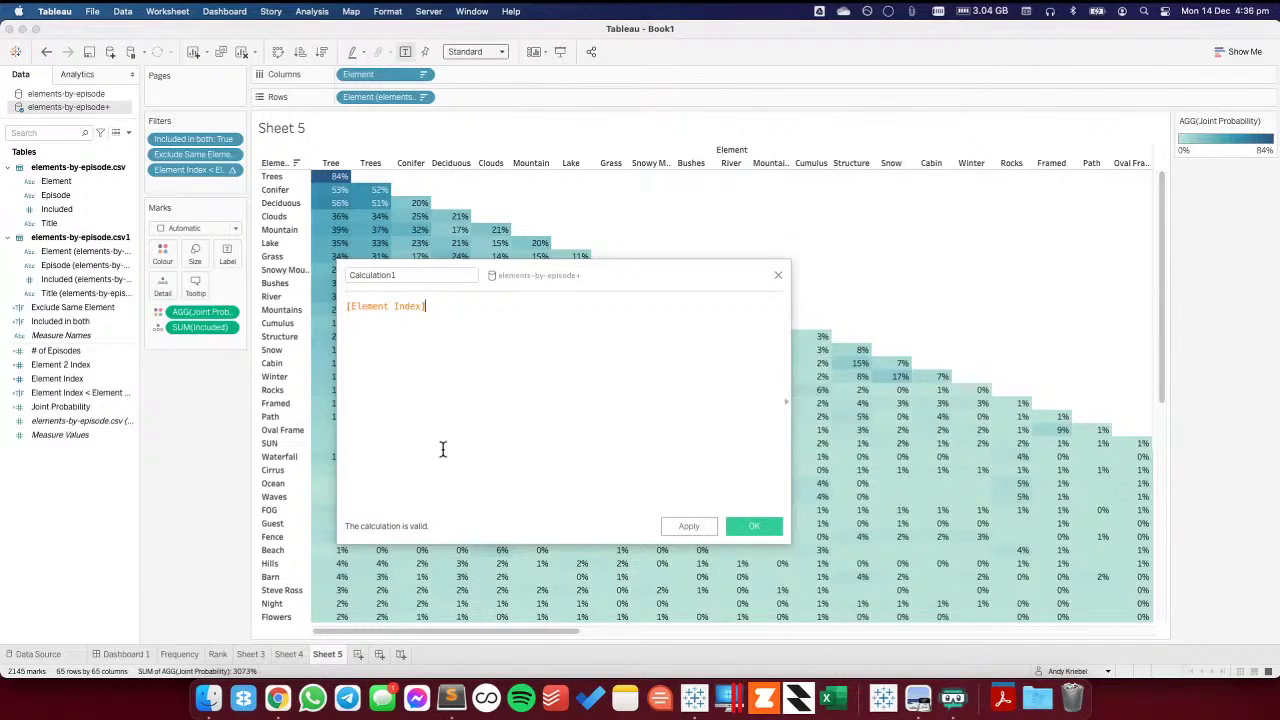
{"action": "type", "text": ">"}
{"action": "type", "text": "="}
{"action": "type", "text": "("}
{"action": "key", "text": "BackSpace"}
{"action": "type", "text": "elem"}
{"action": "key", "text": "Down"}
{"action": "key", "text": "Down"}
{"action": "key", "text": "Return"}
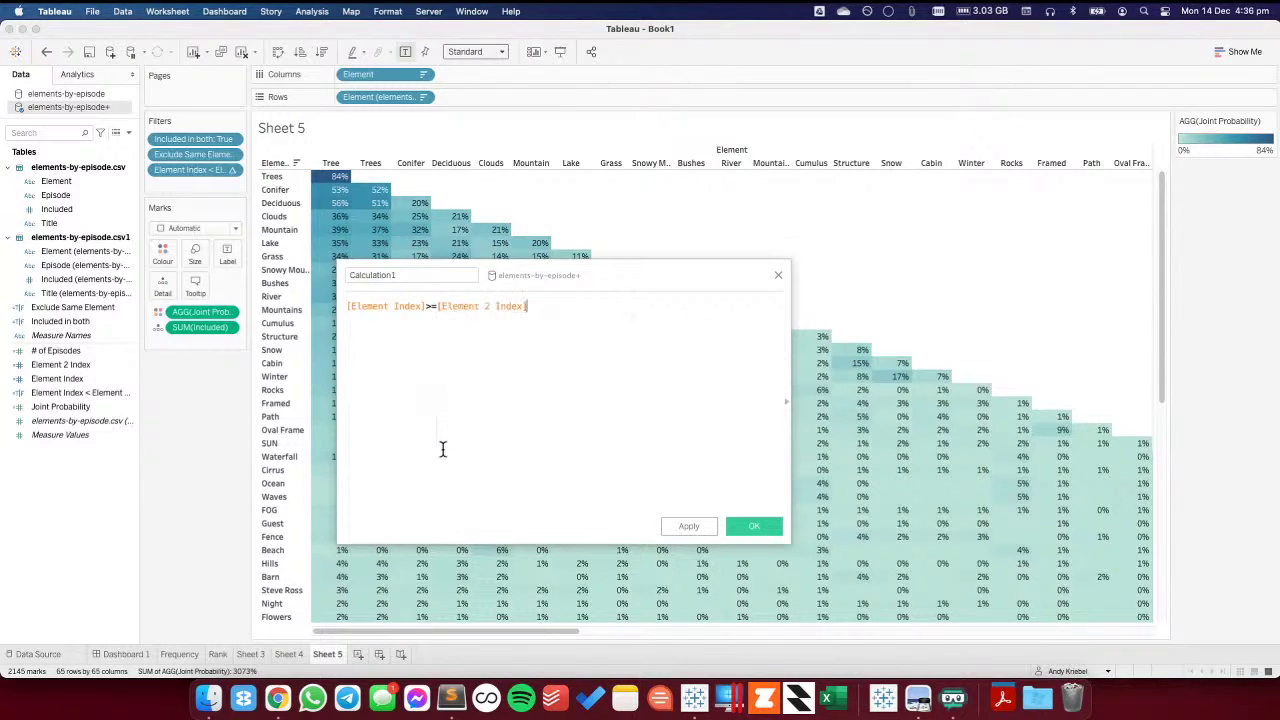
{"action": "left_click", "coordinate": [754, 526]}
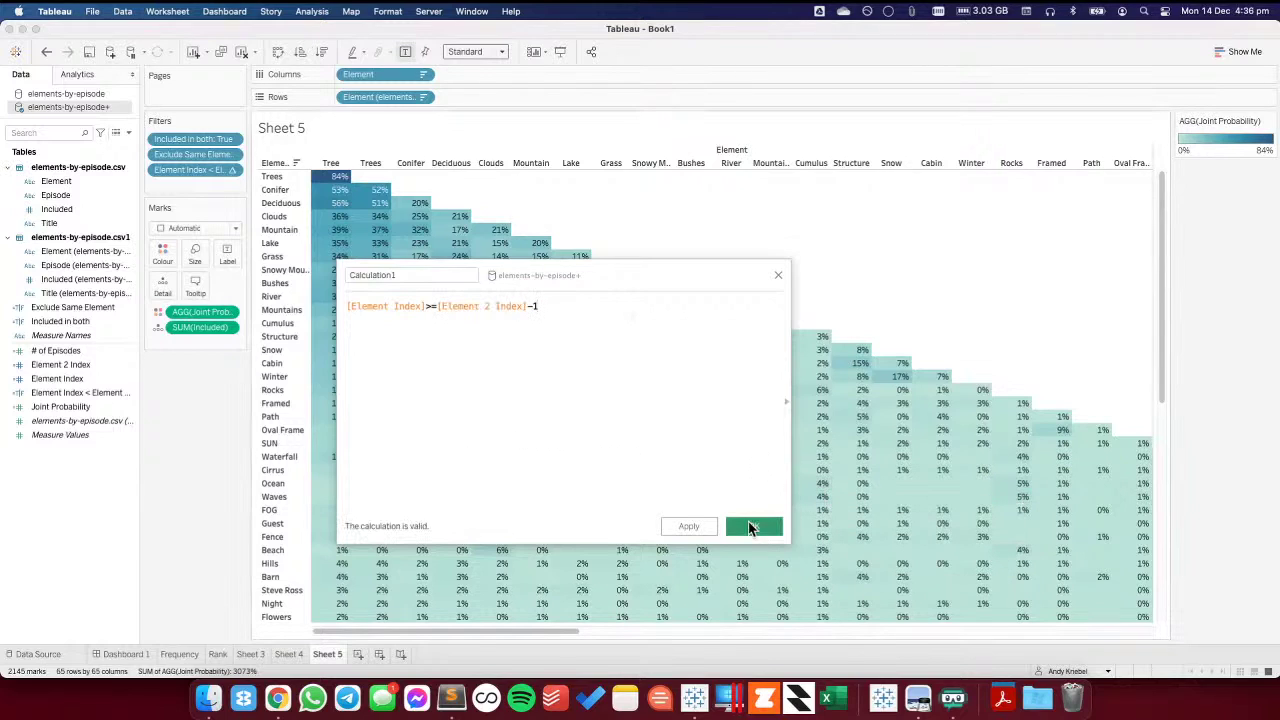
- Replace the Element Index < Element 2 Index filter with Calculation1, keeping only True
{"action": "left_click_drag", "start_coordinate": [73, 367], "coordinate": [194, 170]}
{"action": "left_click", "coordinate": [523, 231]}
{"action": "left_click", "coordinate": [758, 557]}
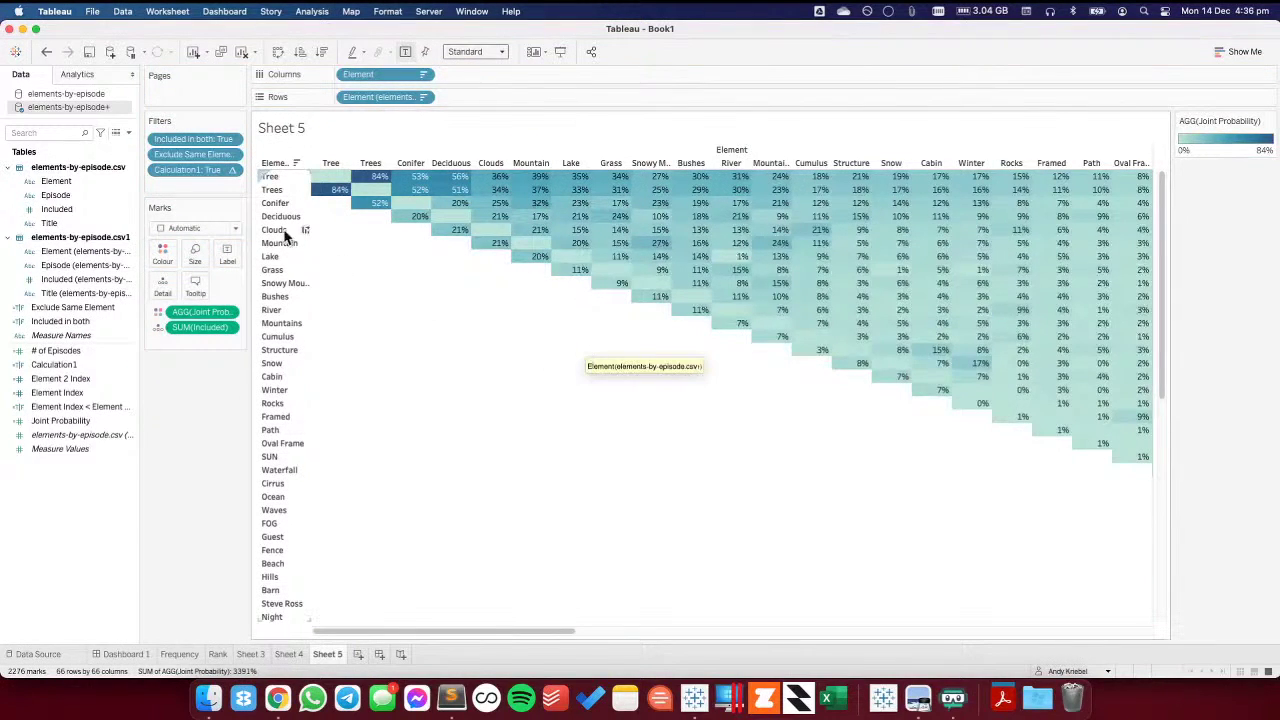
- Try switching the Calculation1 filter to False, and undo the changes back to the original Element Index filter
{"action": "left_click", "coordinate": [230, 170]}
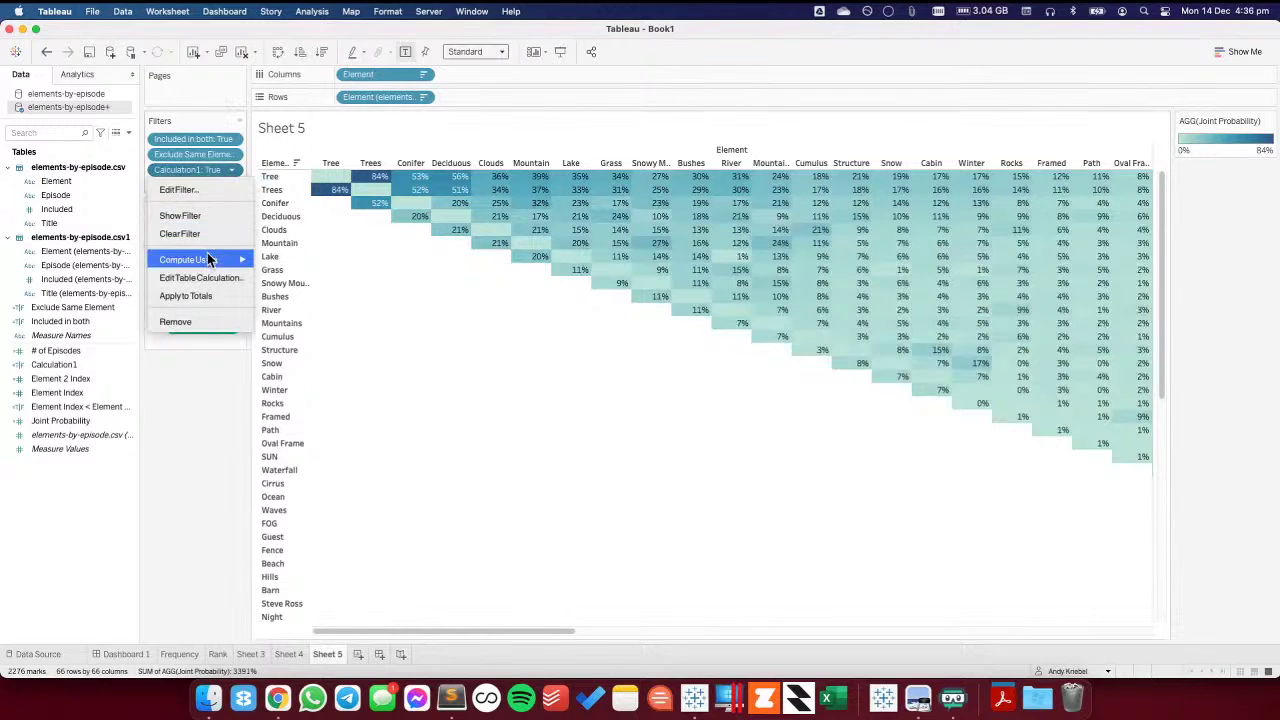
{"action": "left_click", "coordinate": [197, 189]}
{"action": "left_click", "coordinate": [522, 215]}
{"action": "left_click", "coordinate": [522, 231]}
{"action": "left_click", "coordinate": [761, 558]}
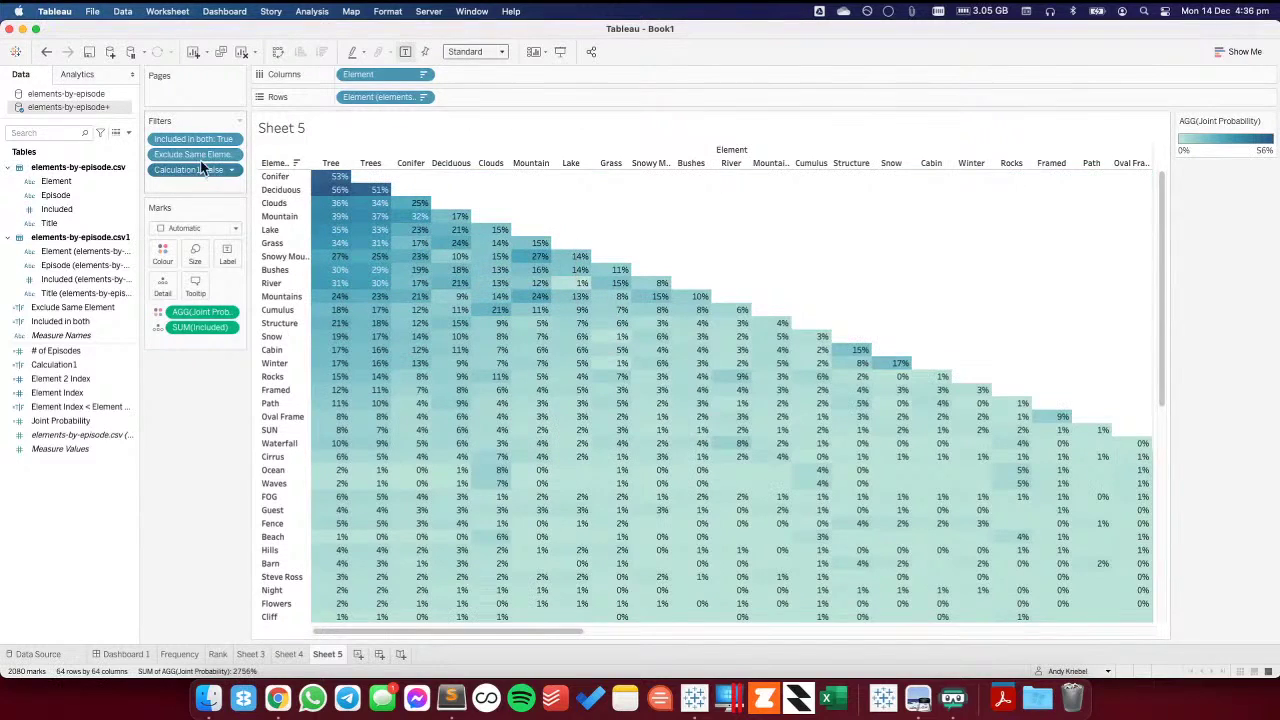
{"action": "left_click", "coordinate": [47, 54]}
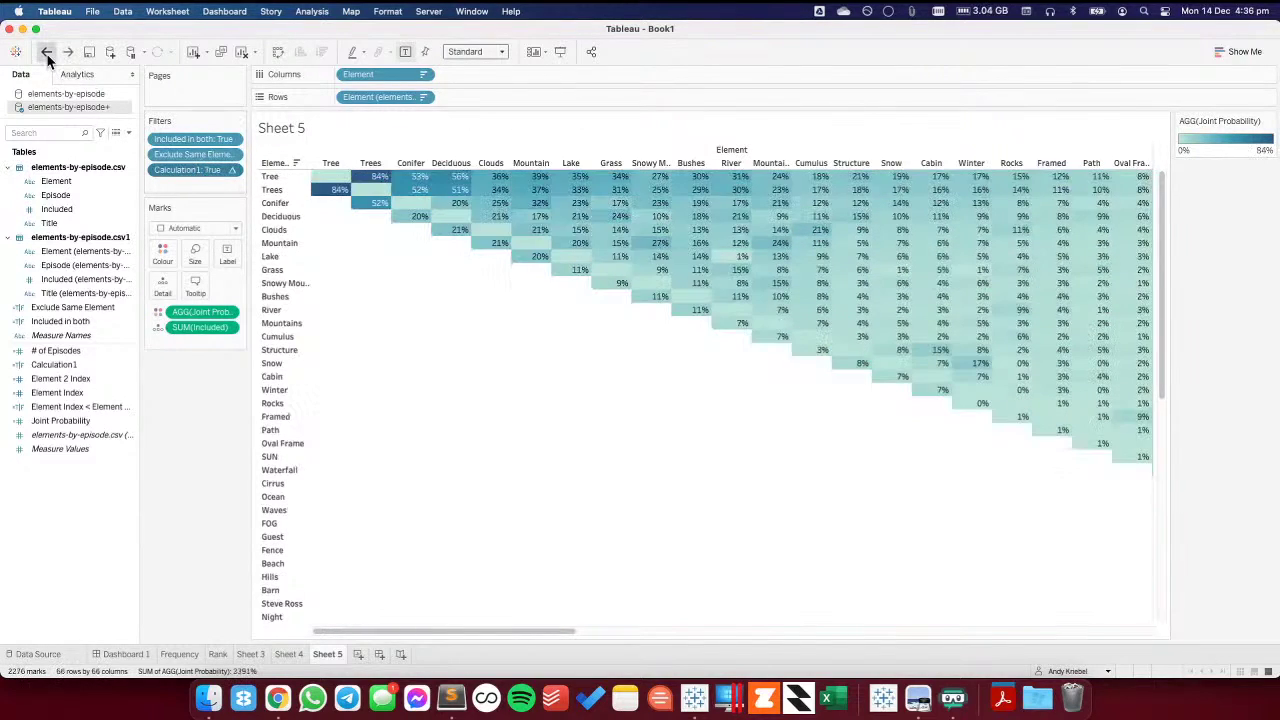
{"action": "left_click", "coordinate": [47, 54]}
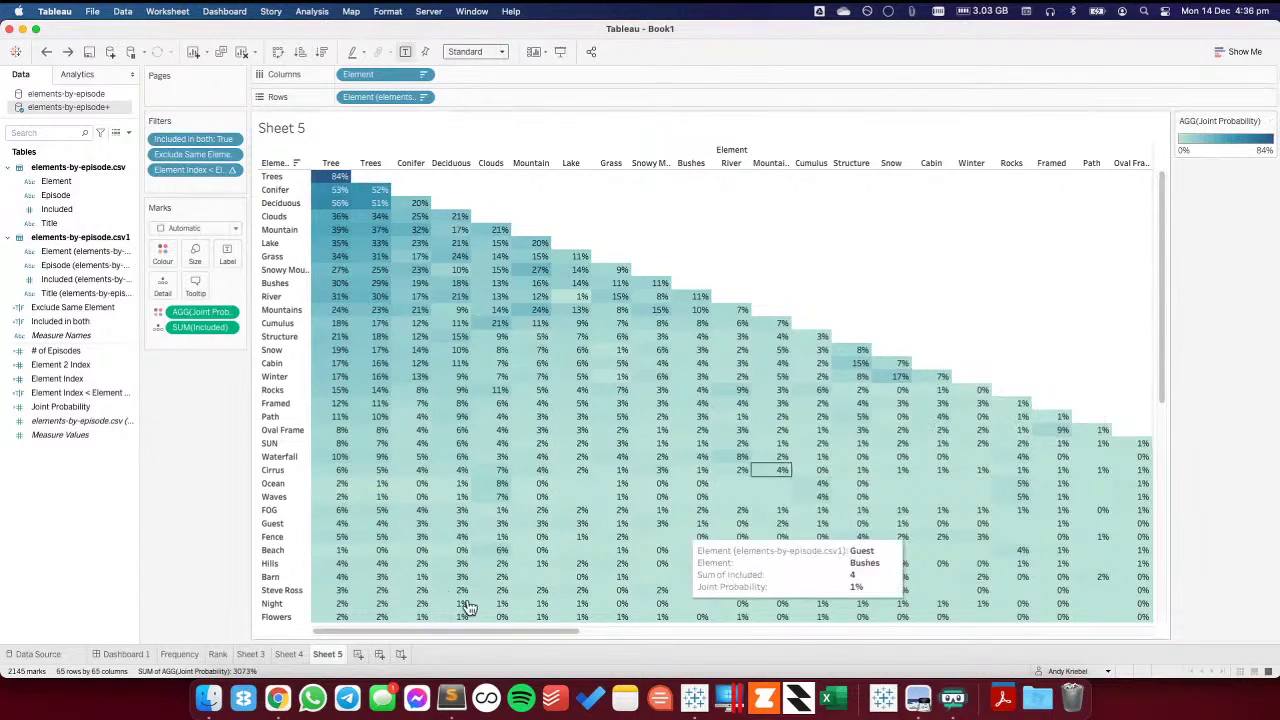
- Copy the whole title text of the Frequency sheet, leaving that title unedited
{"action": "left_click", "coordinate": [180, 654]}
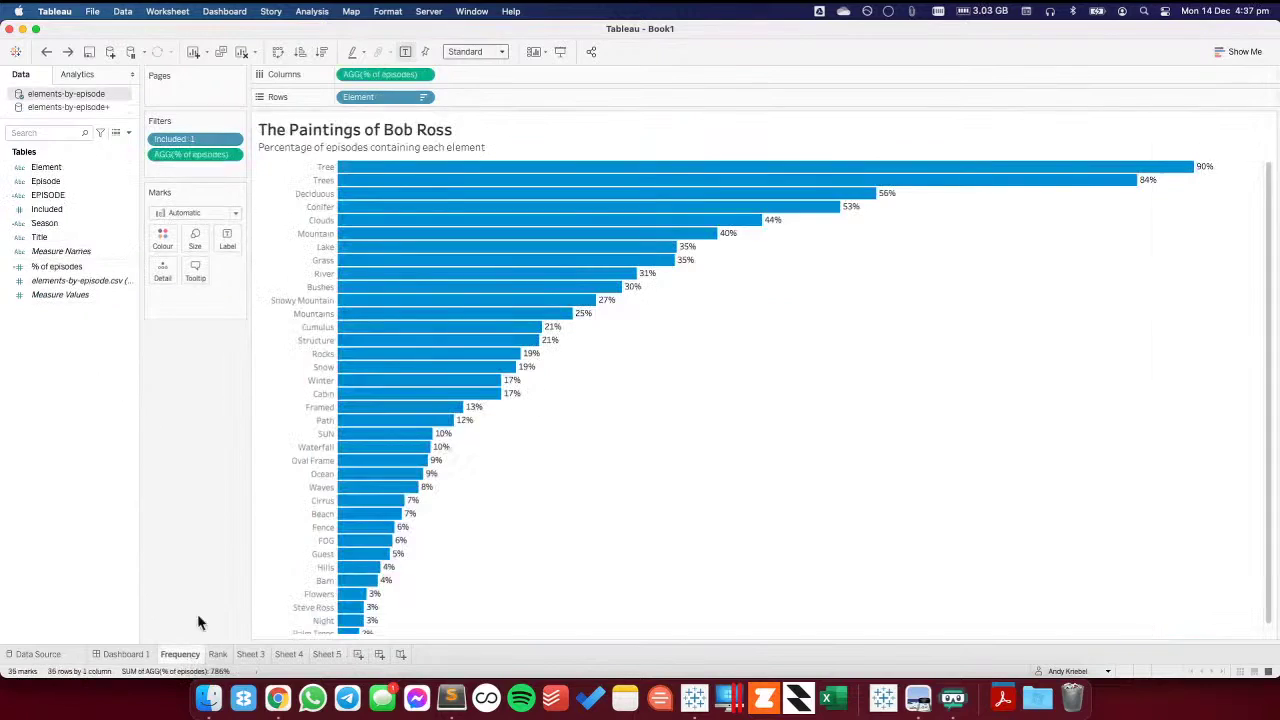
{"action": "double_click", "coordinate": [307, 140]}
{"action": "key", "text": "super+a"}
{"action": "key", "text": "super+c"}
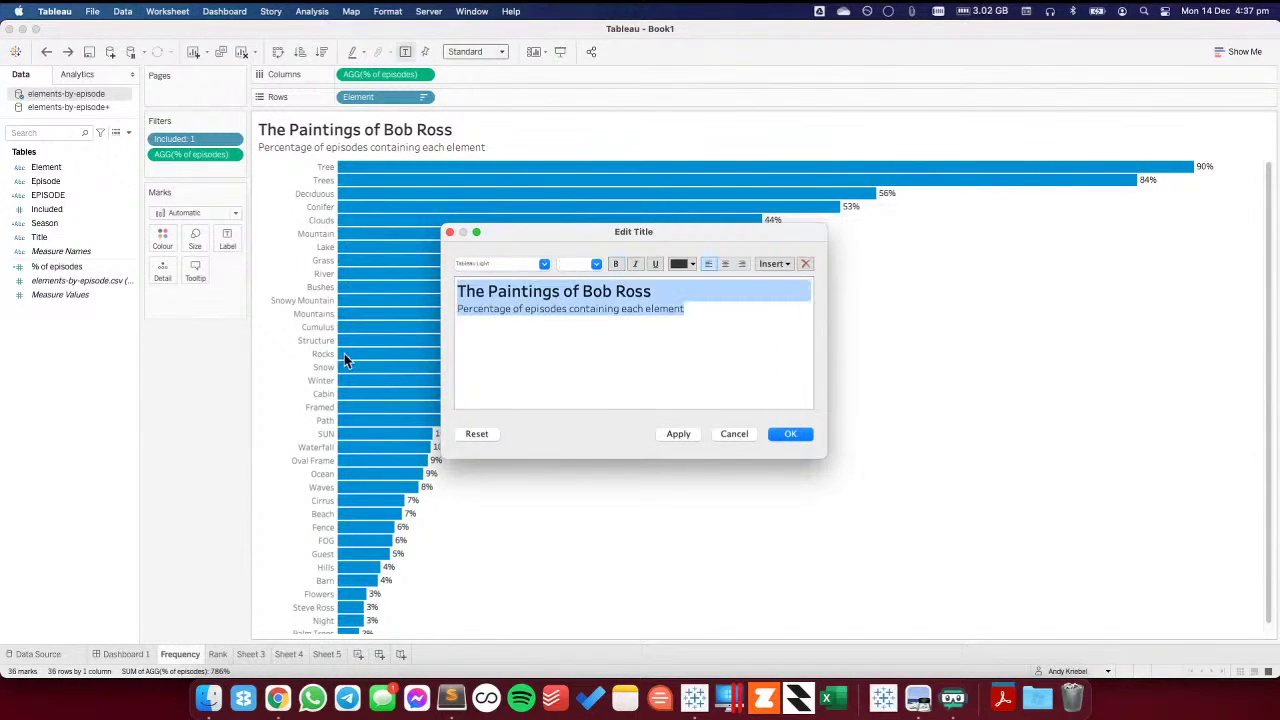
{"action": "left_click", "coordinate": [742, 440]}
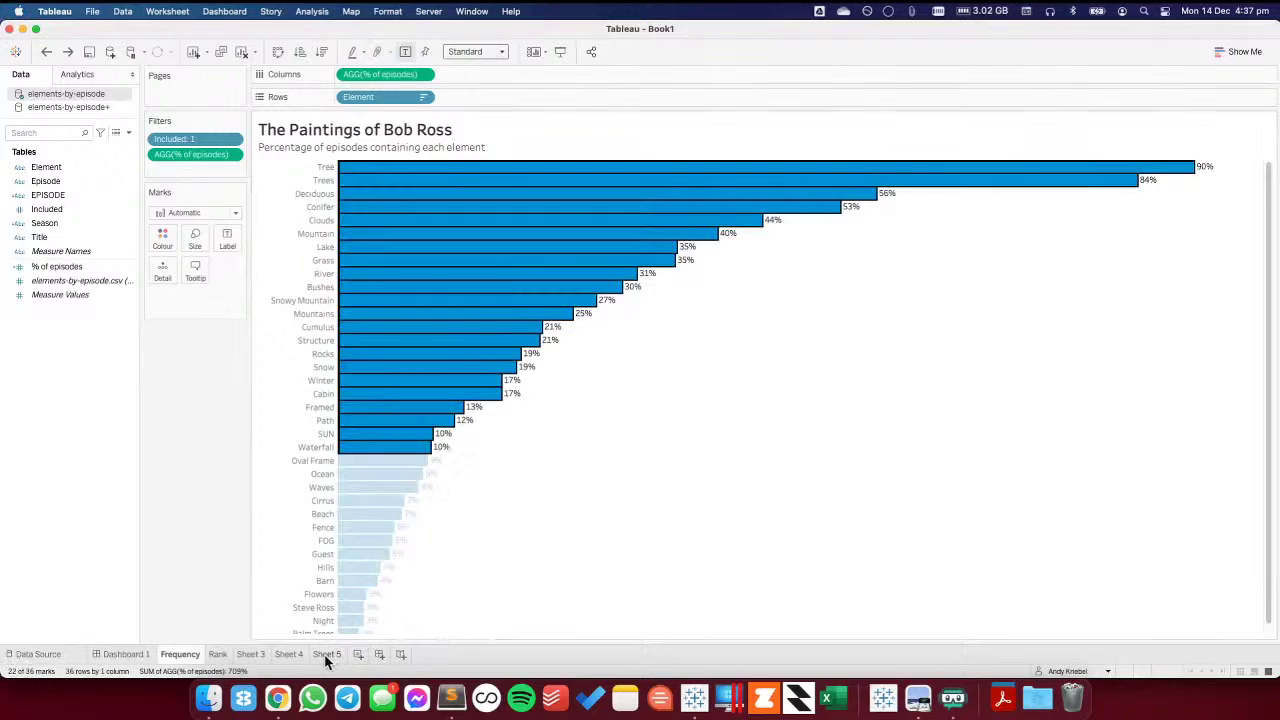
- Paste the copied title text into the title of Sheet 5
{"action": "left_click", "coordinate": [326, 654]}
{"action": "double_click", "coordinate": [290, 127]}
{"action": "key", "text": "super+v"}
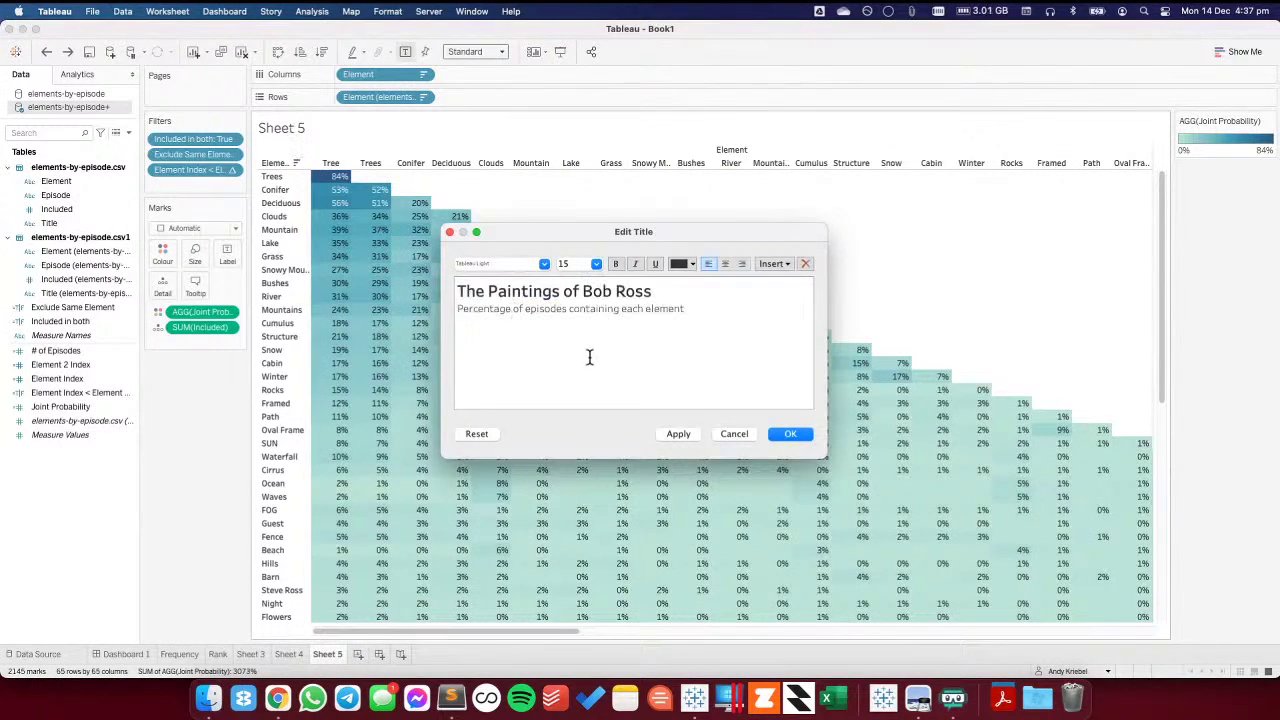
- Replace the title's second line with "What is the probability of two elements being in the same painting?"
{"action": "key", "text": "shift+super+Left"}
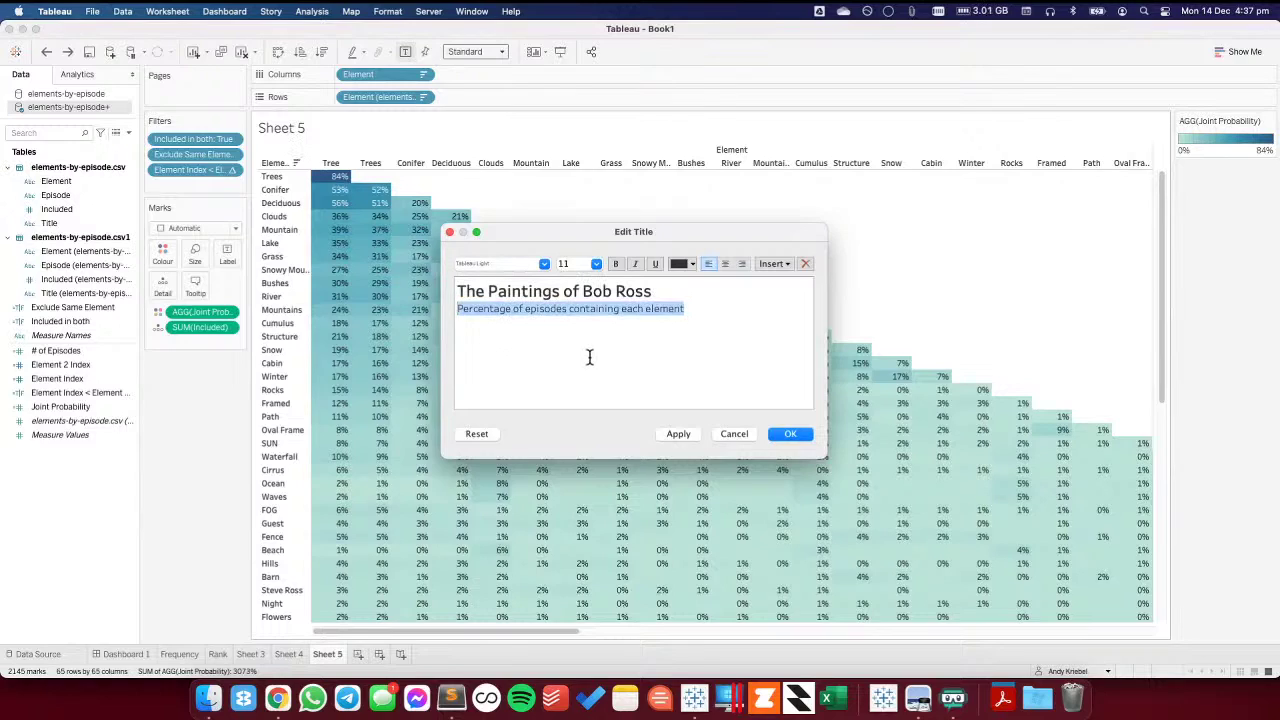
{"action": "type", "text": "WHat is"}
{"action": "key", "text": "shift+super+Left"}
{"action": "type", "text": "What is the probab"}
{"action": "key", "text": "BackSpace"}
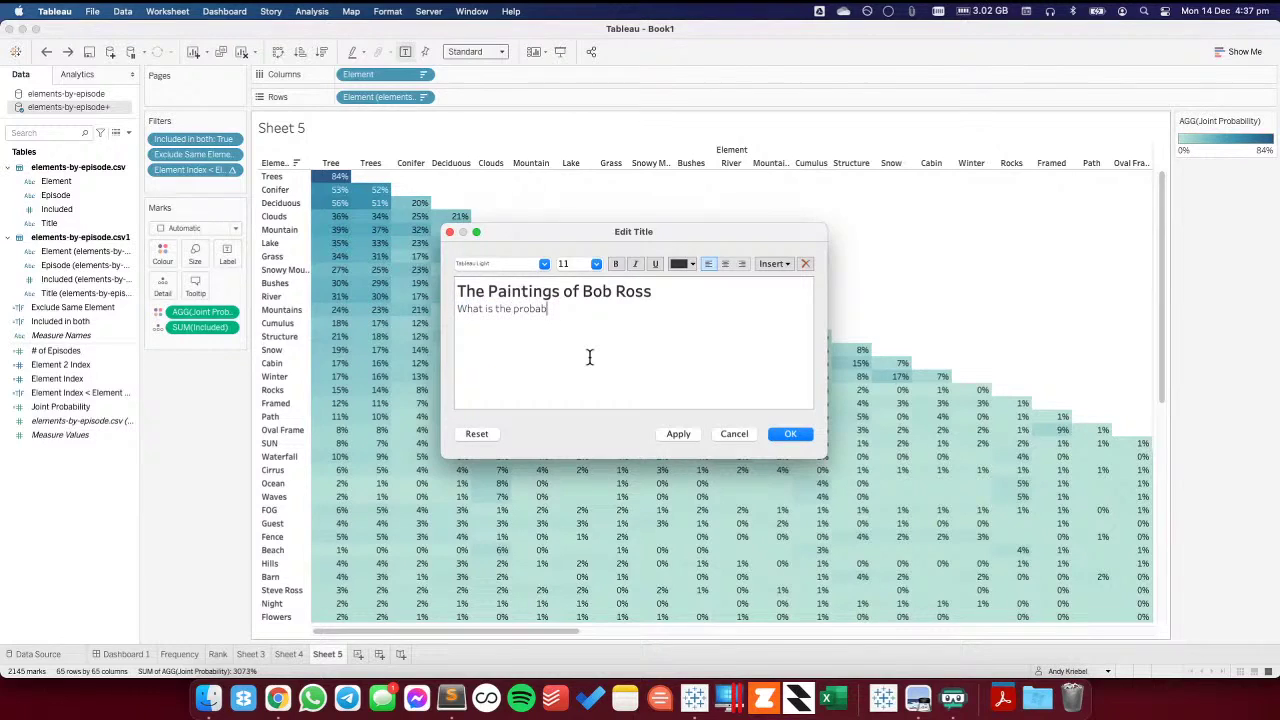
{"action": "type", "text": "ility of two e"}
{"action": "type", "text": "lemen"}
{"action": "type", "text": "ts bein"}
{"action": "type", "text": "g in hte"}
{"action": "key", "text": "BackSpace"}
{"action": "key", "text": "BackSpace"}
{"action": "type", "text": "the same a"}
{"action": "key", "text": "BackSpace"}
{"action": "type", "text": "painiting?"}
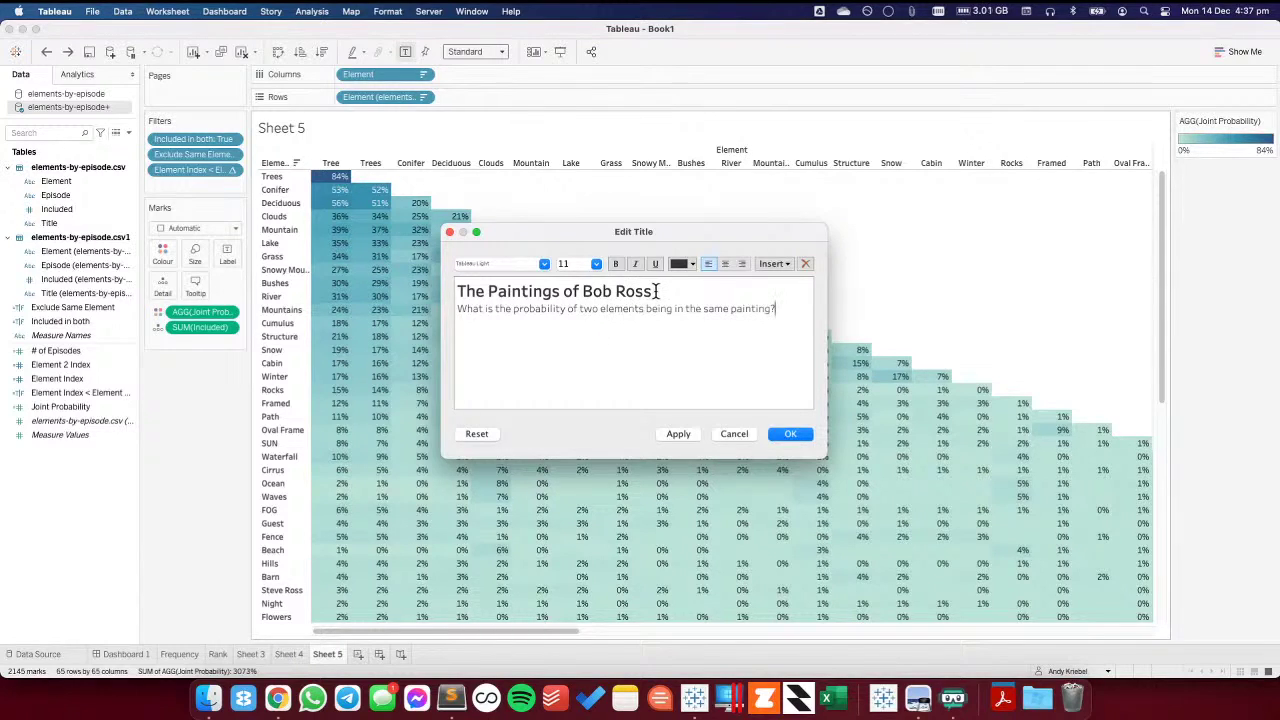
- Set the font size of the line "The Paintings of Bob Ross" to 20
{"action": "left_click_drag", "start_coordinate": [657, 291], "coordinate": [452, 292]}
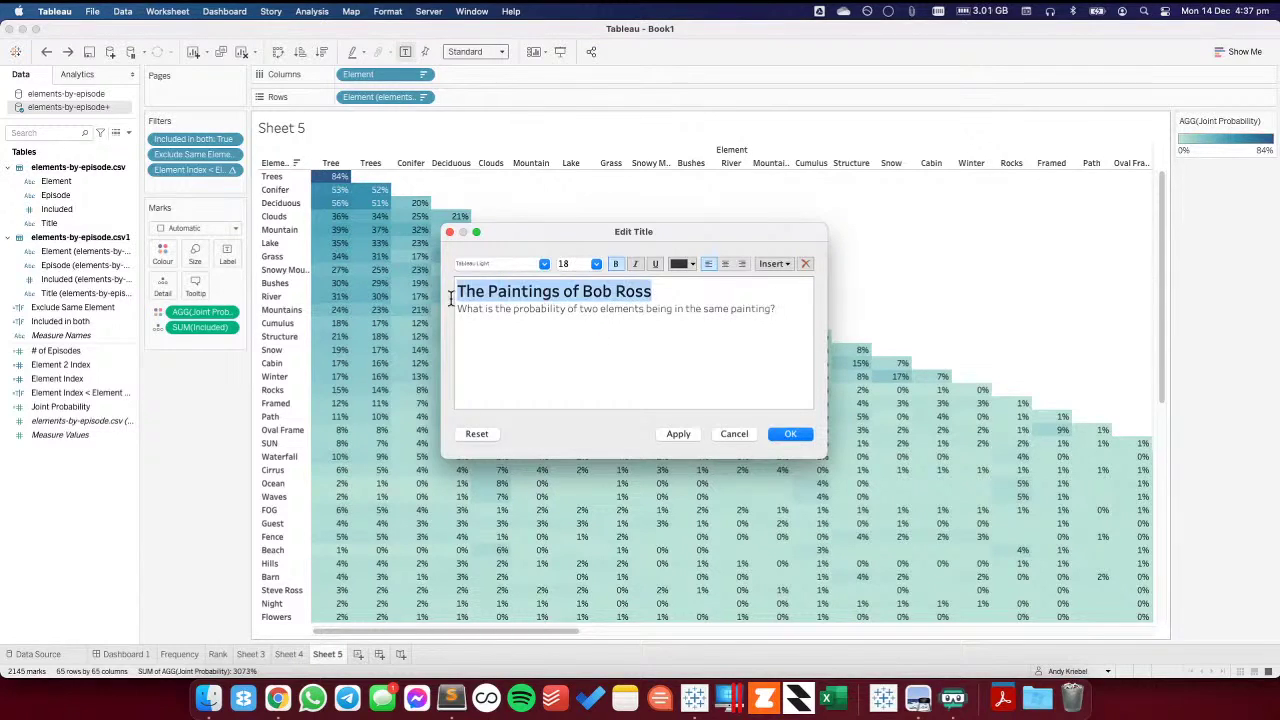
{"action": "left_click", "coordinate": [596, 263]}
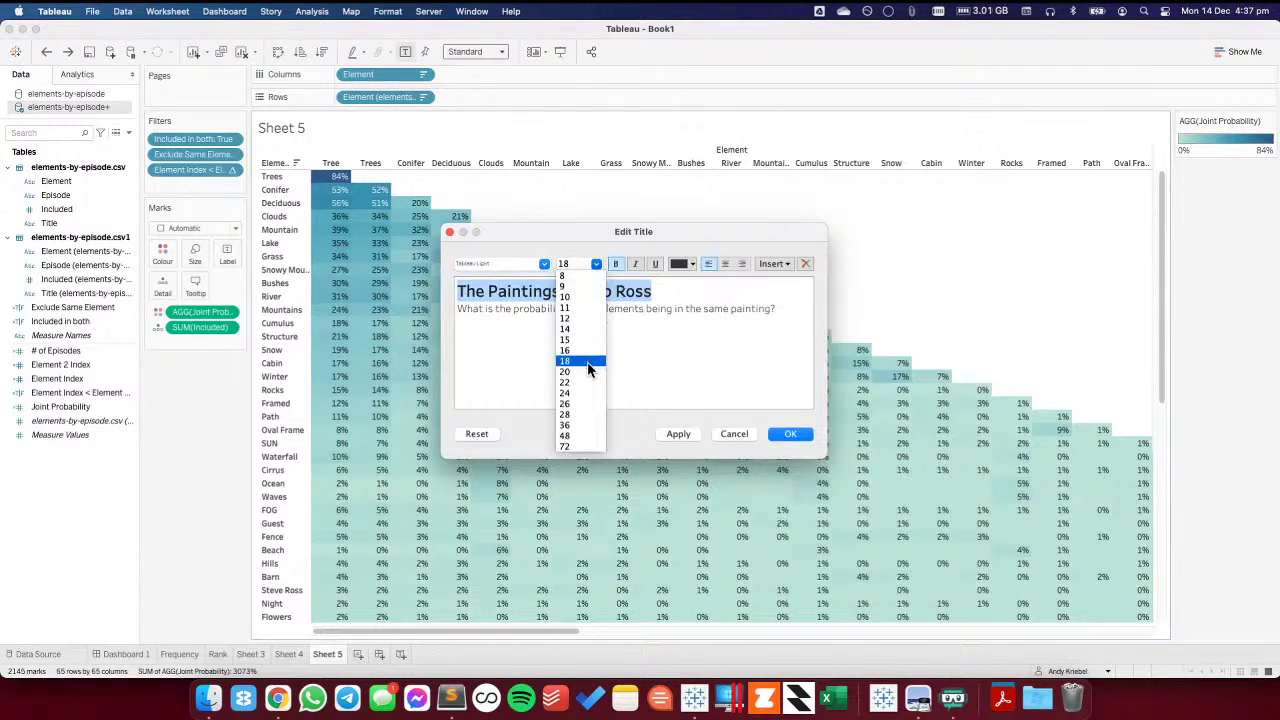
{"action": "left_click", "coordinate": [588, 361]}
{"action": "left_click", "coordinate": [596, 264]}
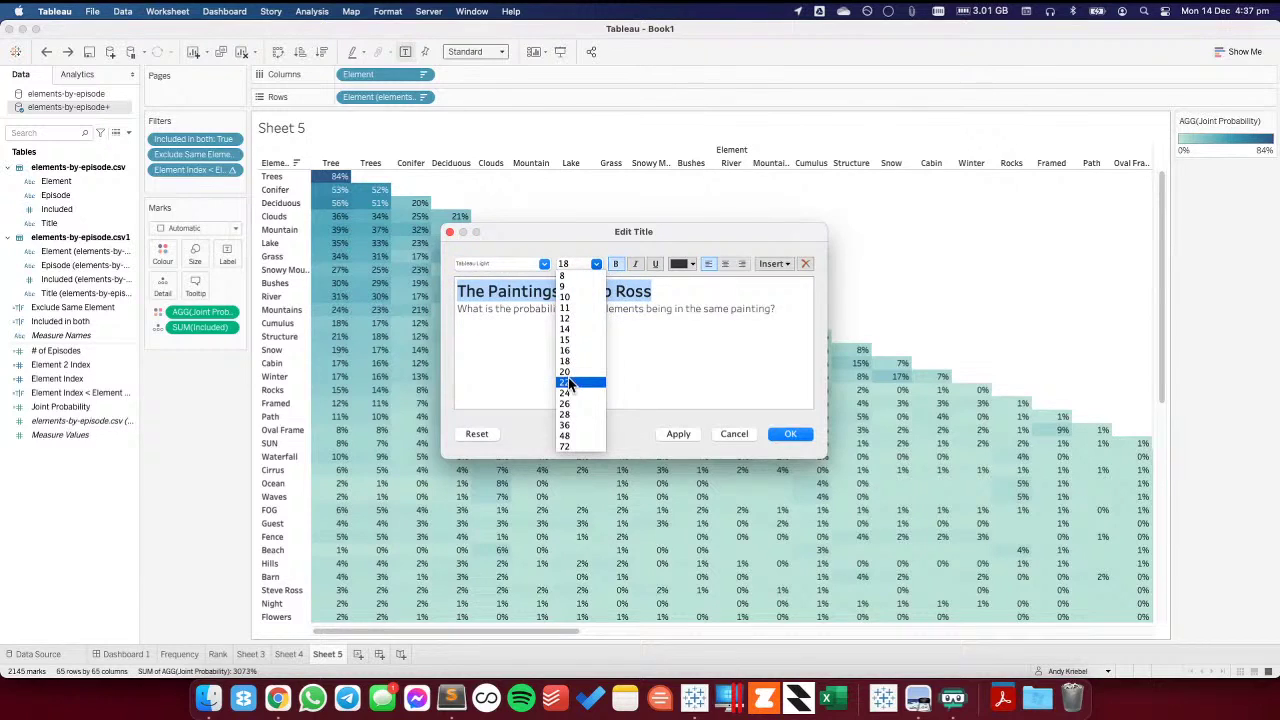
{"action": "left_click", "coordinate": [585, 375]}
- Colour the title's first line dark grey and apply the edited title to the sheet
{"action": "left_click", "coordinate": [679, 265]}
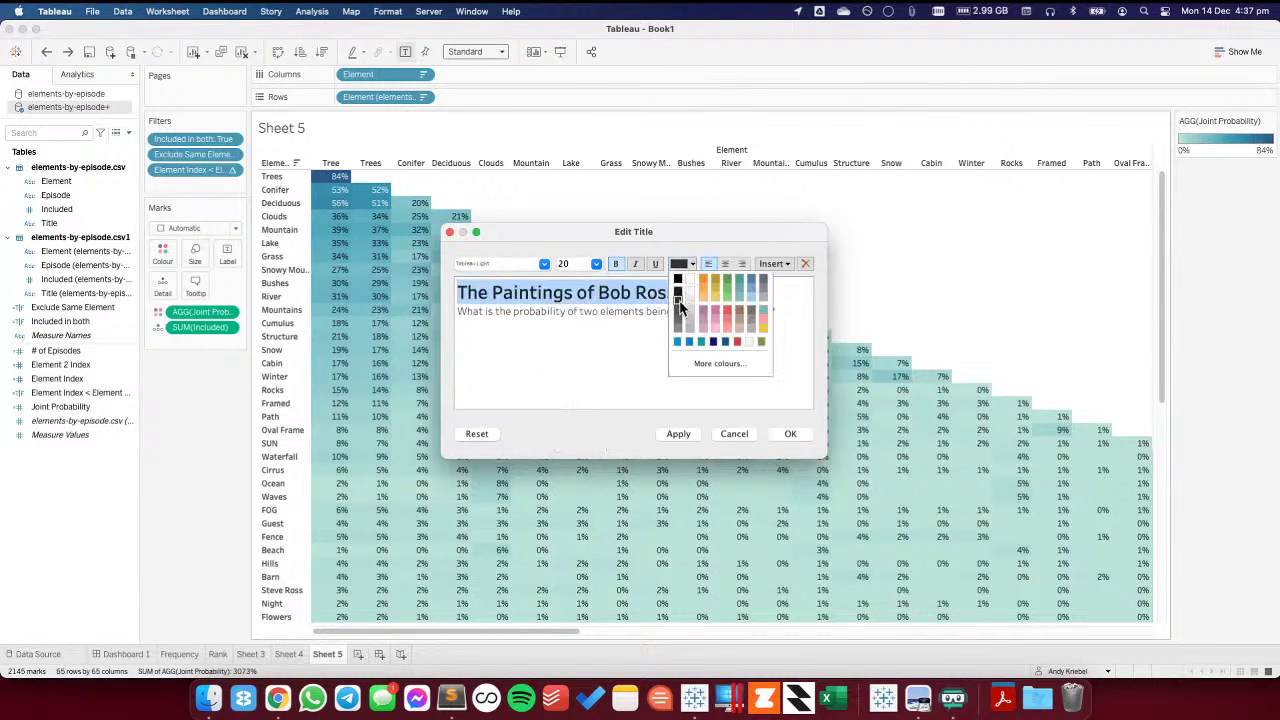
{"action": "left_click", "coordinate": [678, 308]}
{"action": "left_click", "coordinate": [636, 293]}
{"action": "left_click_drag", "start_coordinate": [785, 313], "coordinate": [456, 289]}
{"action": "left_click", "coordinate": [640, 292]}
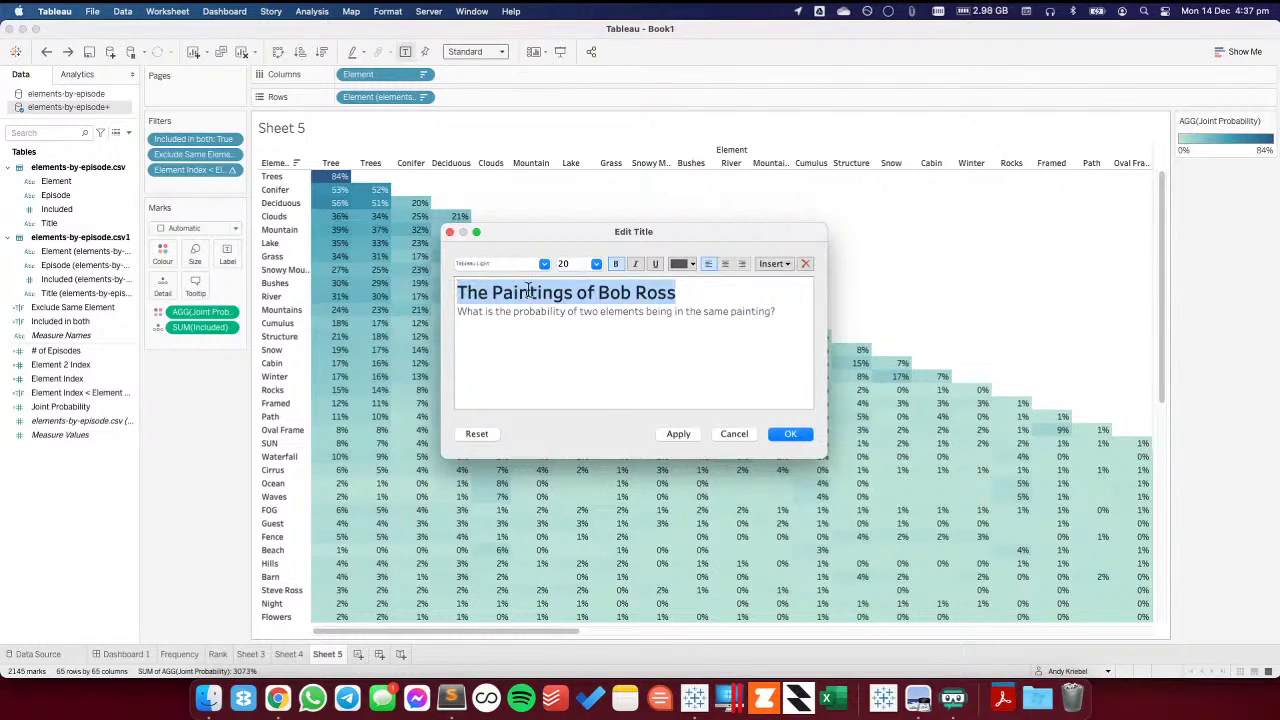
{"action": "left_click", "coordinate": [682, 267]}
{"action": "left_click", "coordinate": [678, 297]}
{"action": "left_click", "coordinate": [790, 433]}
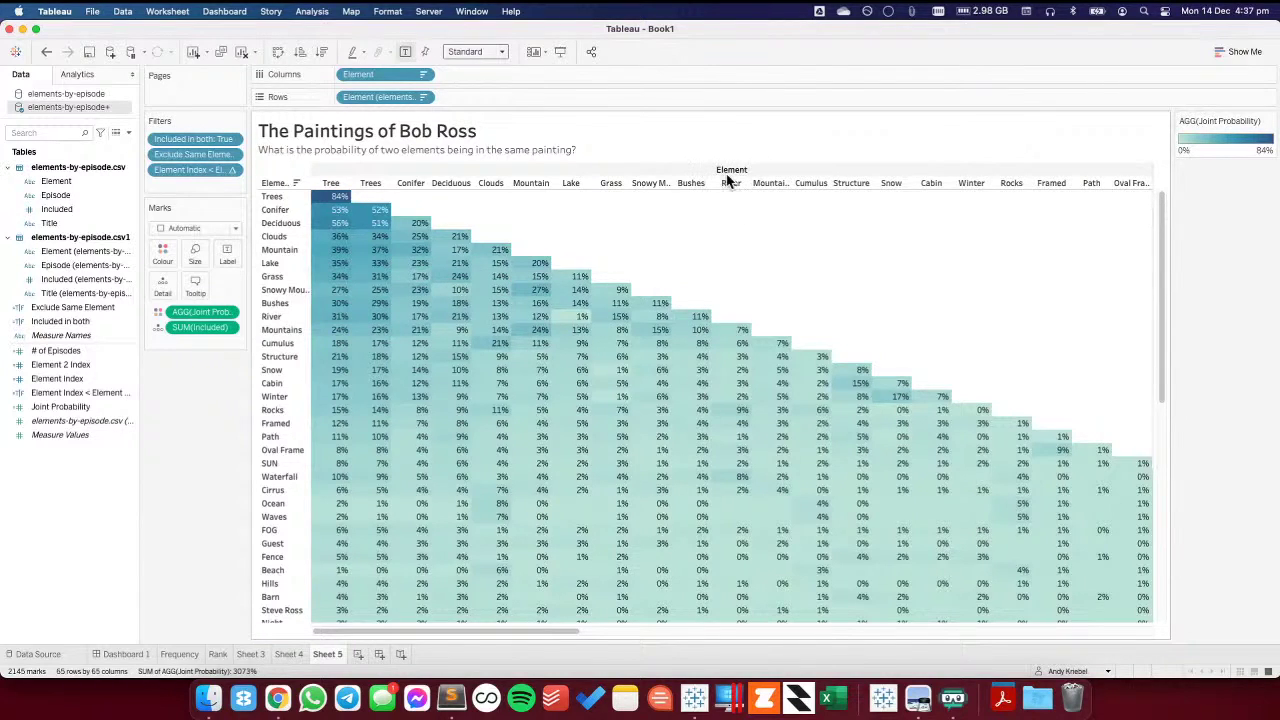
- Add the text header "IF A ... IS PAINTED" to the columns, placed ahead of Element
{"action": "double_click", "coordinate": [507, 74]}
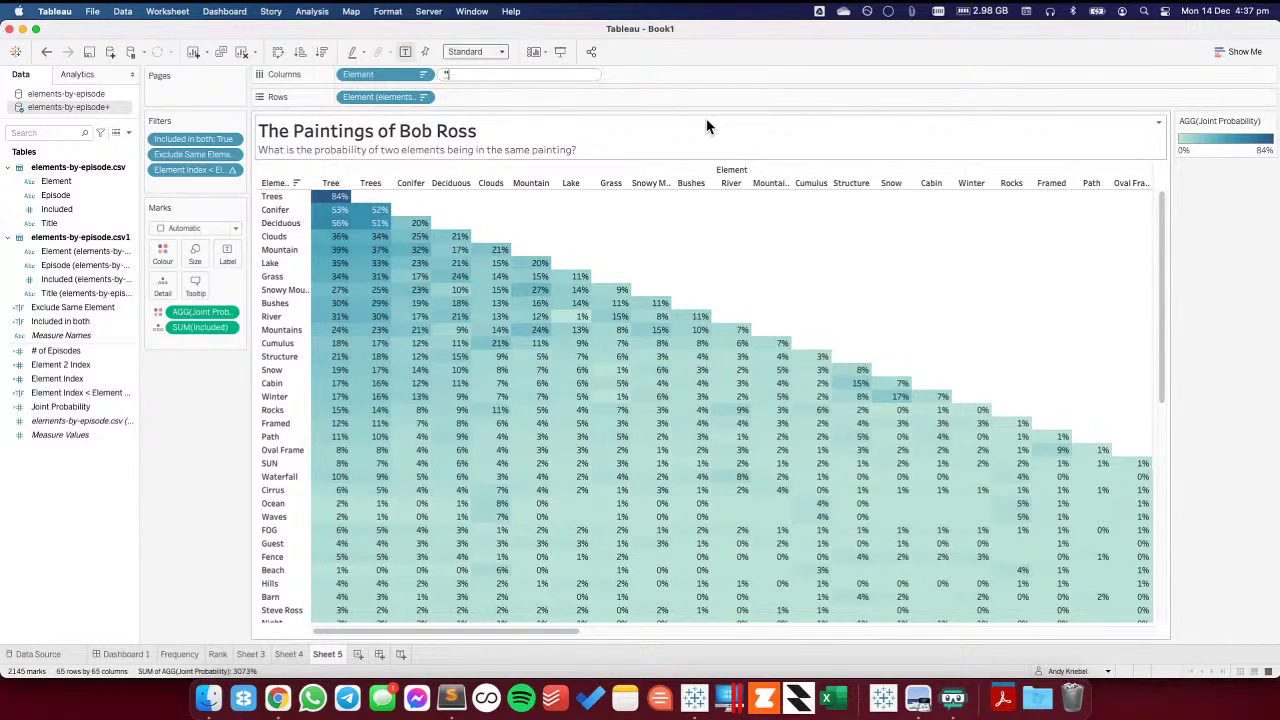
{"action": "type", "text": "\"IF A ... IS PAINTED\""}
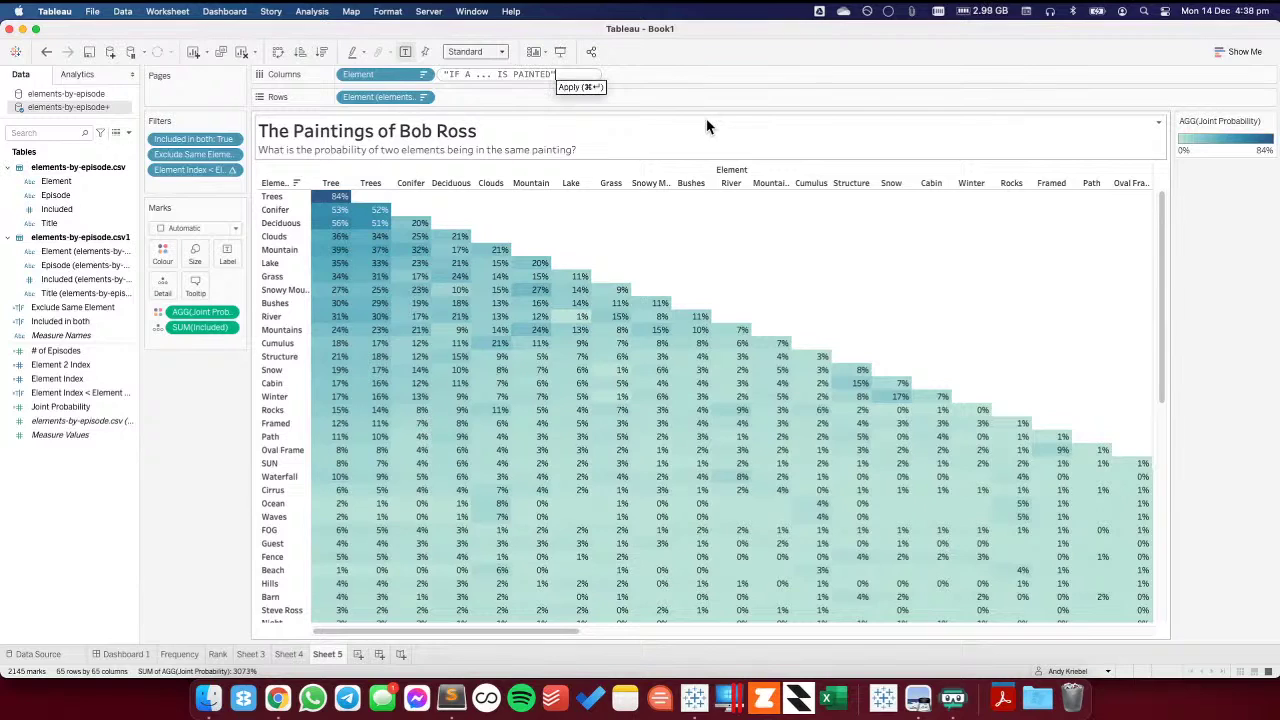
{"action": "key", "text": "Return"}
{"action": "left_click_drag", "start_coordinate": [475, 73], "coordinate": [355, 78]}
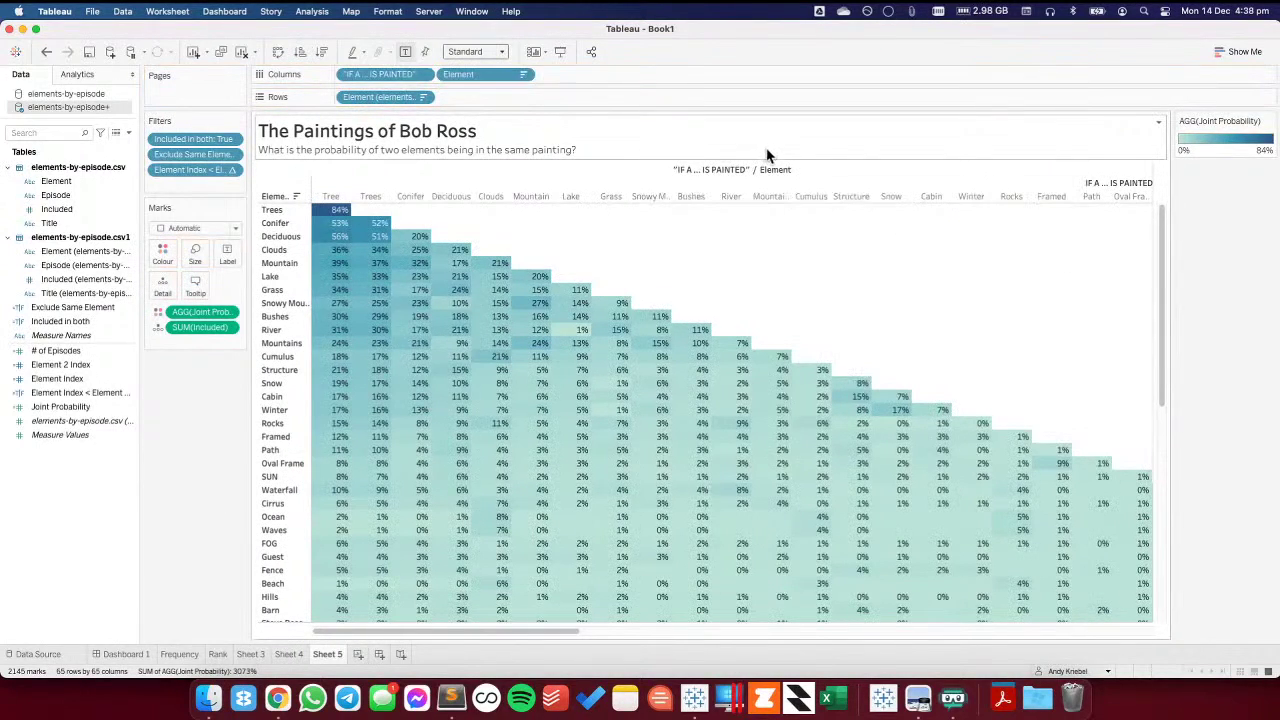
- Hide the field labels for the columns of the matrix
{"action": "left_click", "coordinate": [524, 75]}
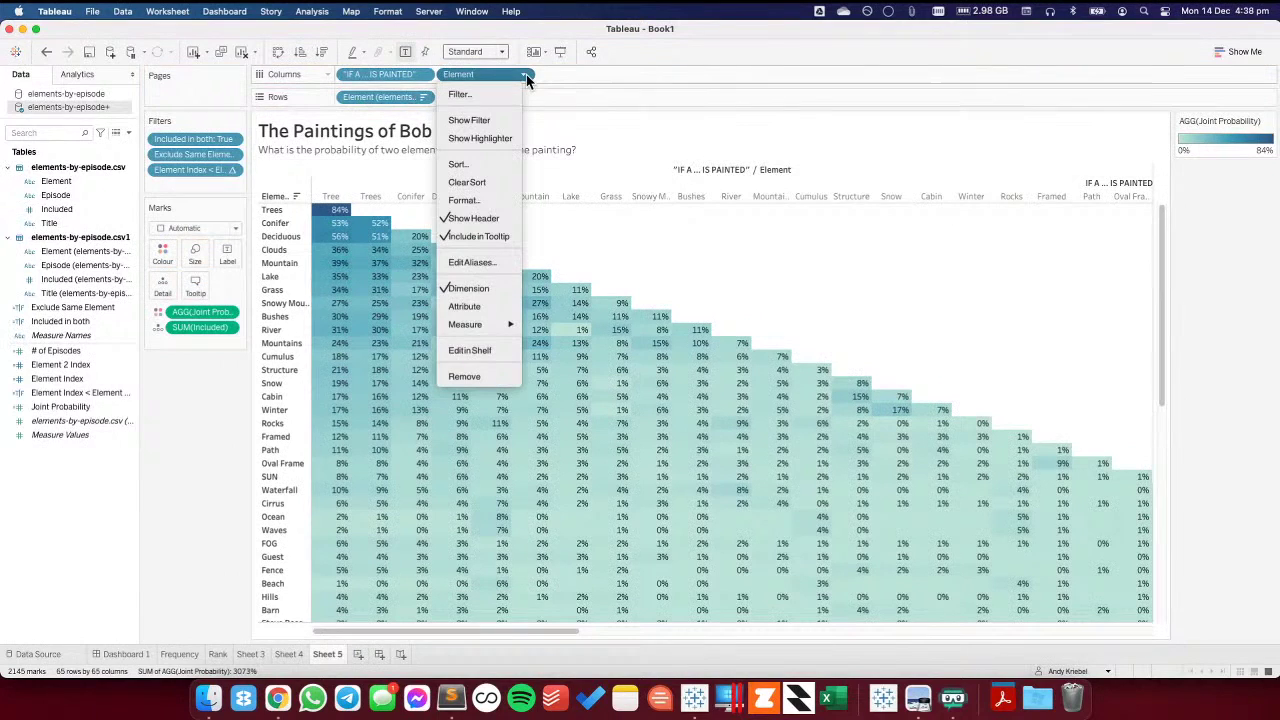
{"action": "left_click", "coordinate": [699, 172]}
{"action": "right_click", "coordinate": [700, 169]}
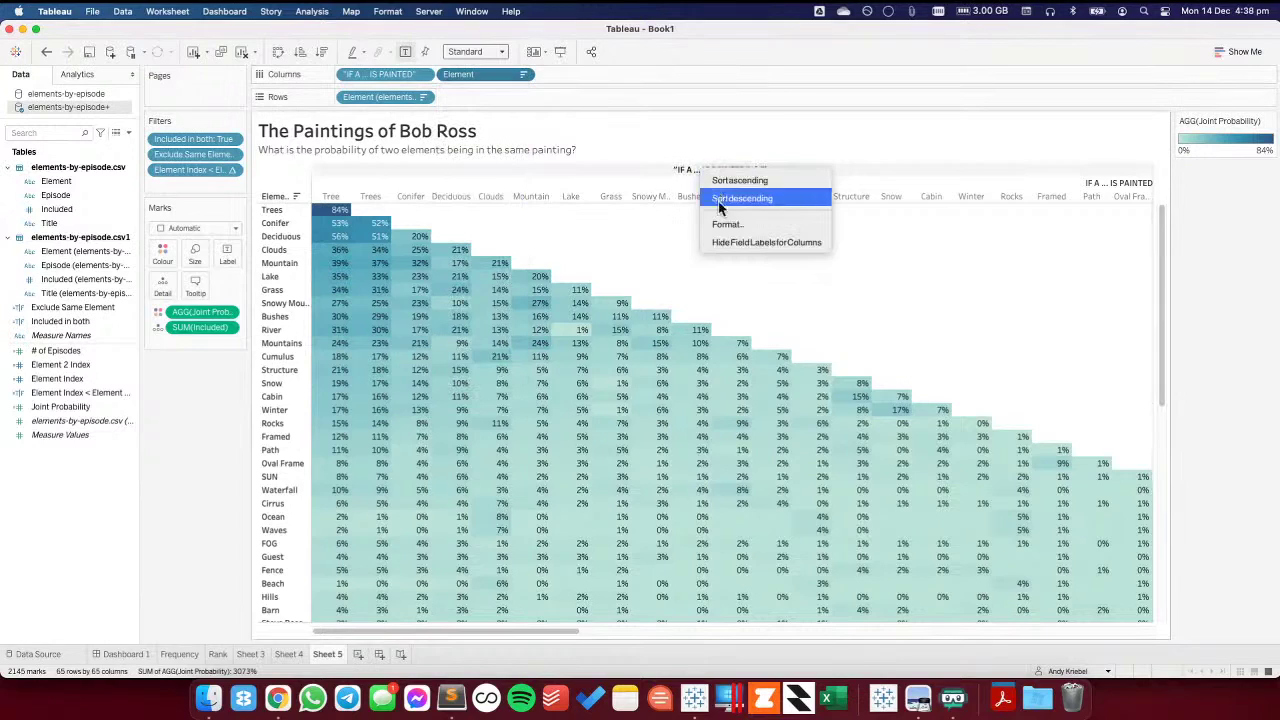
{"action": "left_click", "coordinate": [724, 240]}
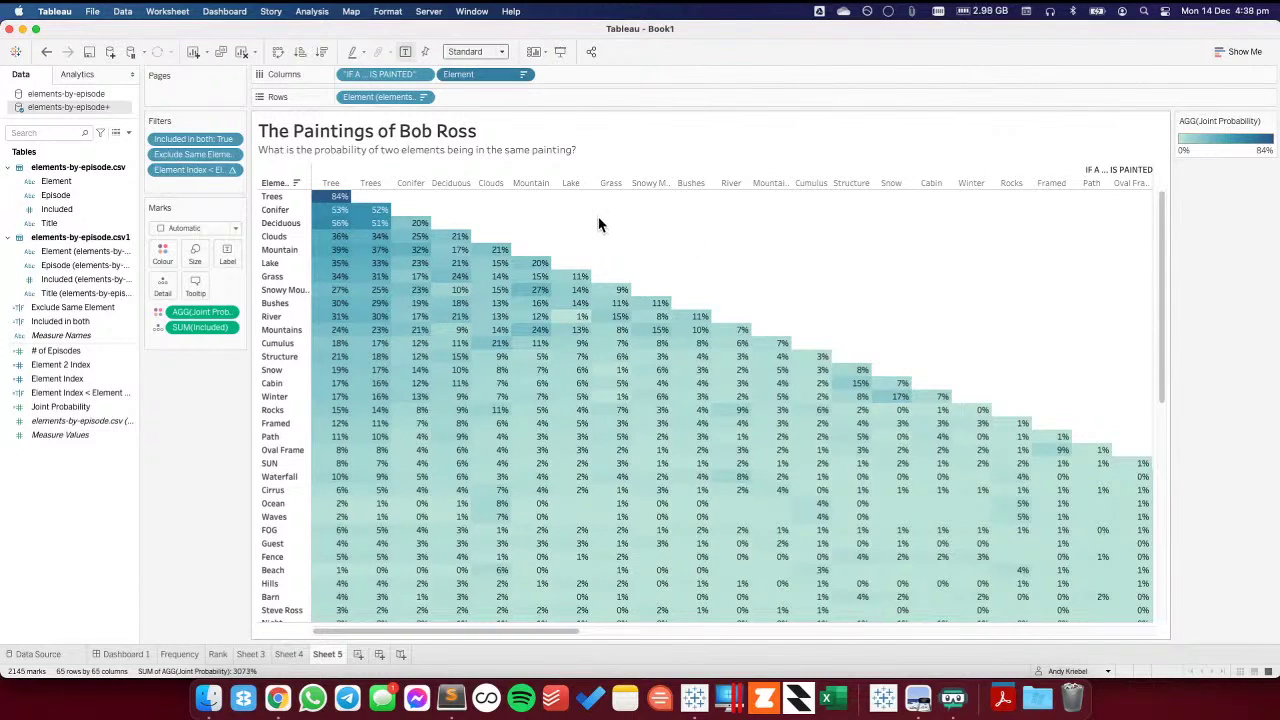
- Remove the "IF A ... IS PAINTED" header from the columns and hide the field labels for the rows
{"action": "left_click_drag", "start_coordinate": [385, 74], "coordinate": [377, 34]}
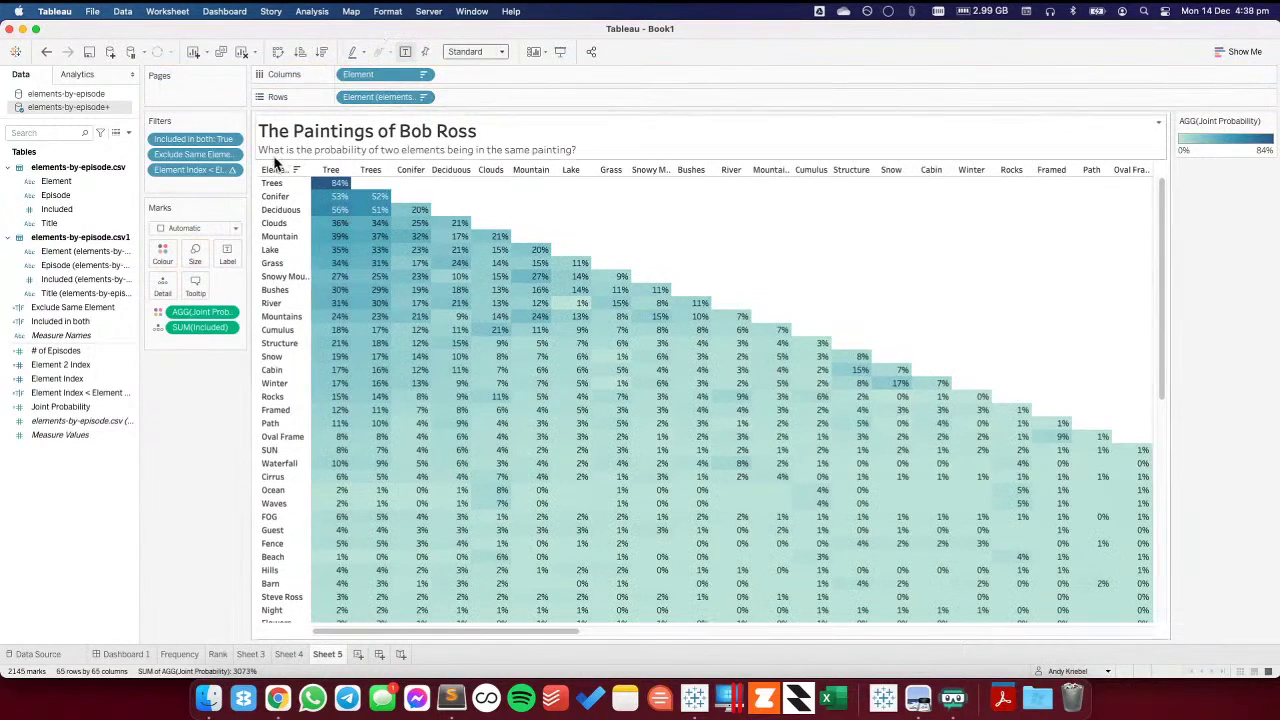
{"action": "right_click", "coordinate": [268, 173]}
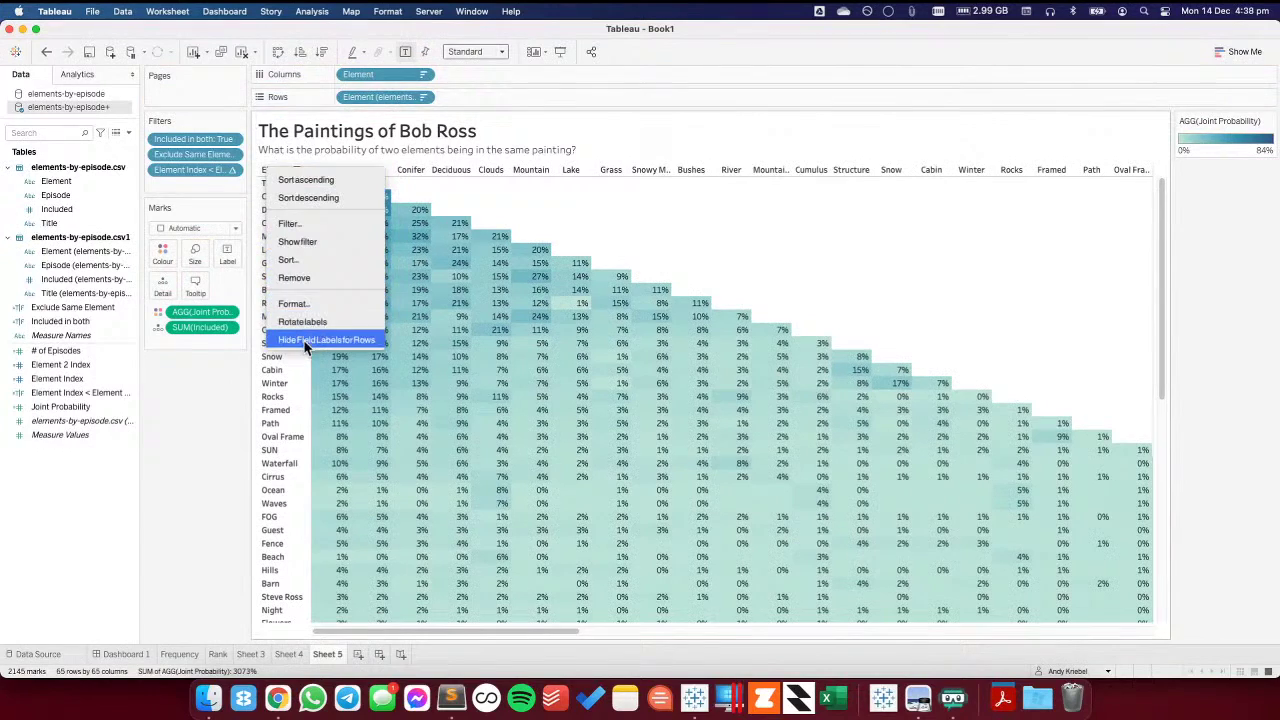
{"action": "left_click", "coordinate": [330, 337]}
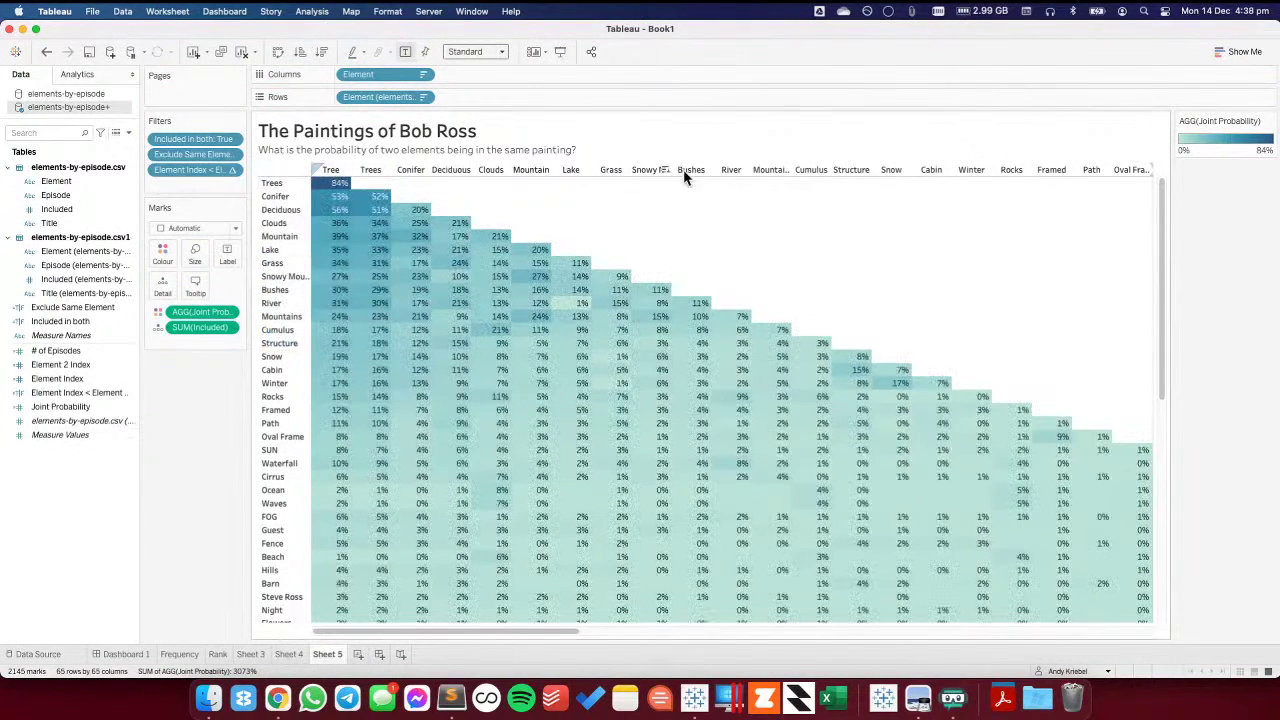
- Add a light-coloured border around the cells of the Sheet 5 heatmap
{"action": "mouse_move", "coordinate": [336, 207]}
{"action": "left_click", "coordinate": [162, 254]}
{"action": "left_click", "coordinate": [218, 370]}
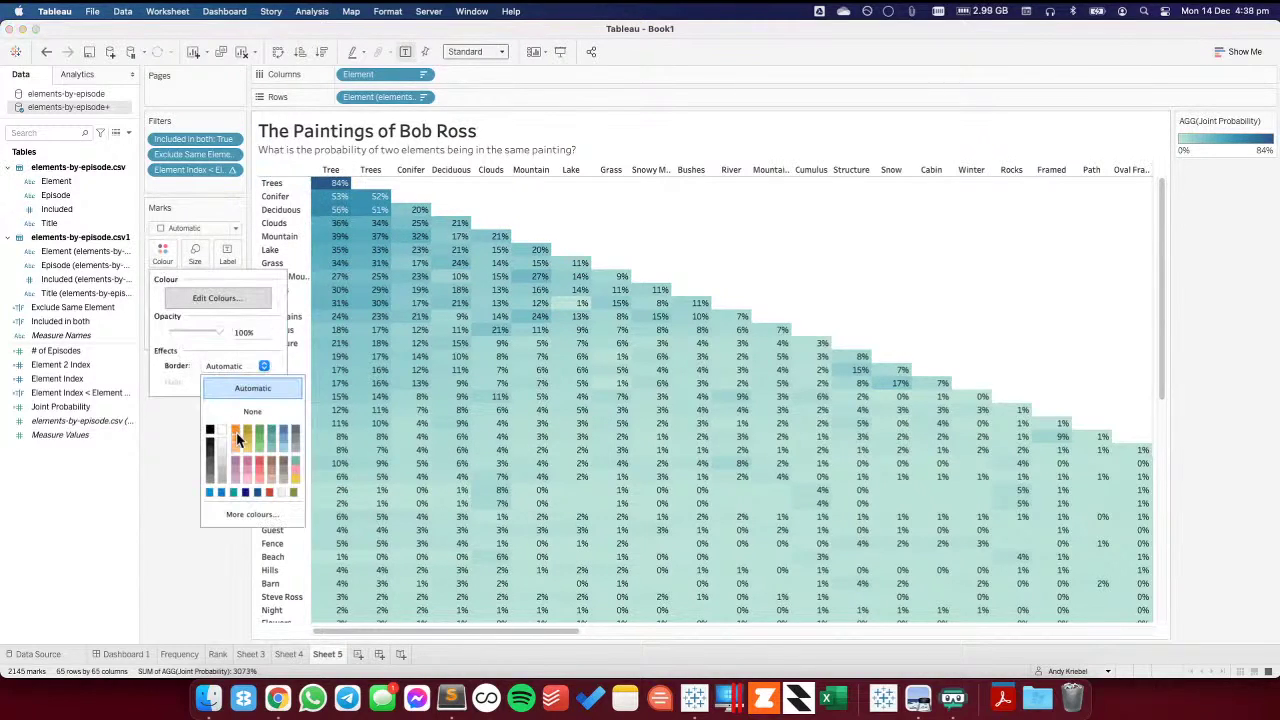
{"action": "left_click", "coordinate": [222, 452]}
{"action": "left_click", "coordinate": [164, 437]}
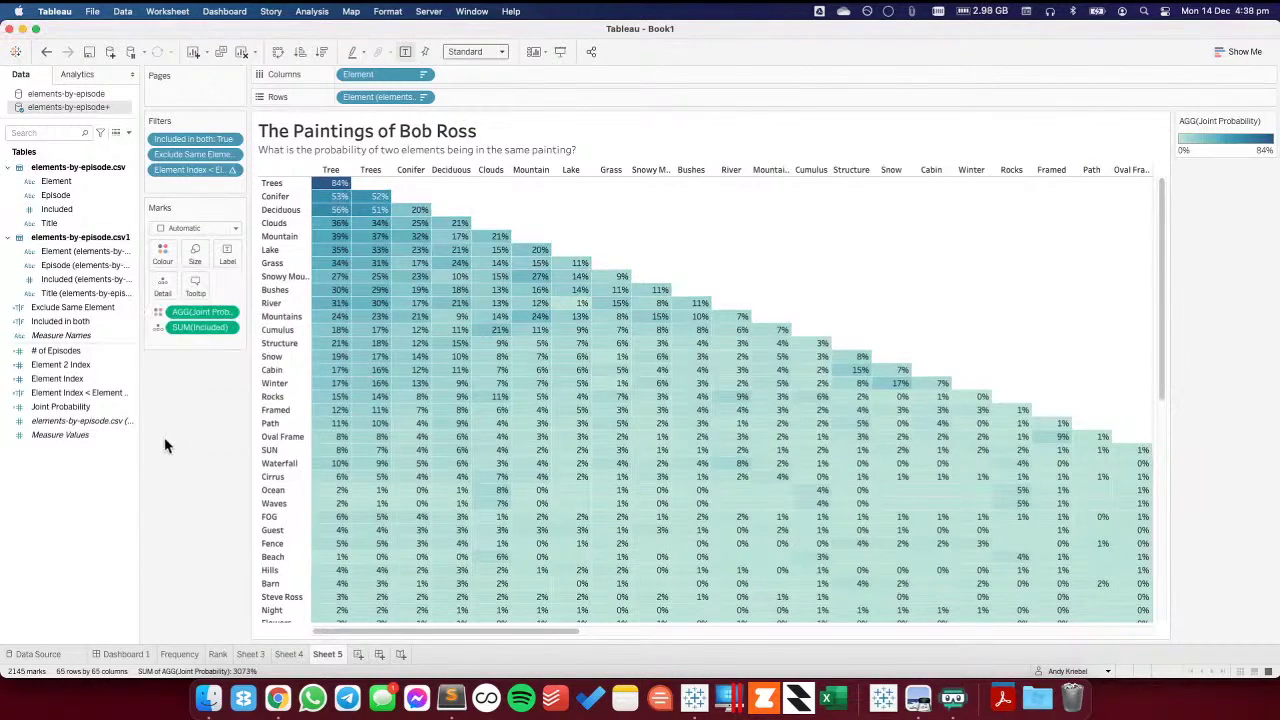
{"action": "left_click", "coordinate": [162, 254]}
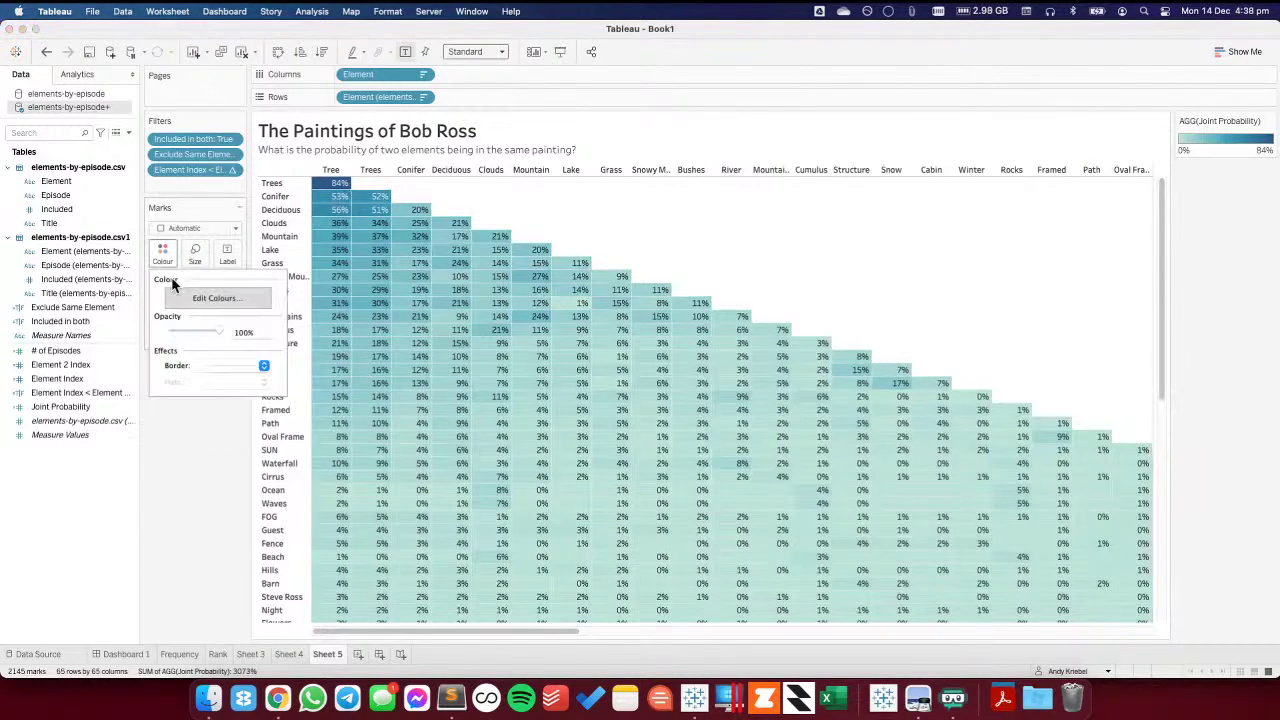
{"action": "left_click", "coordinate": [222, 368]}
{"action": "left_click", "coordinate": [182, 442]}
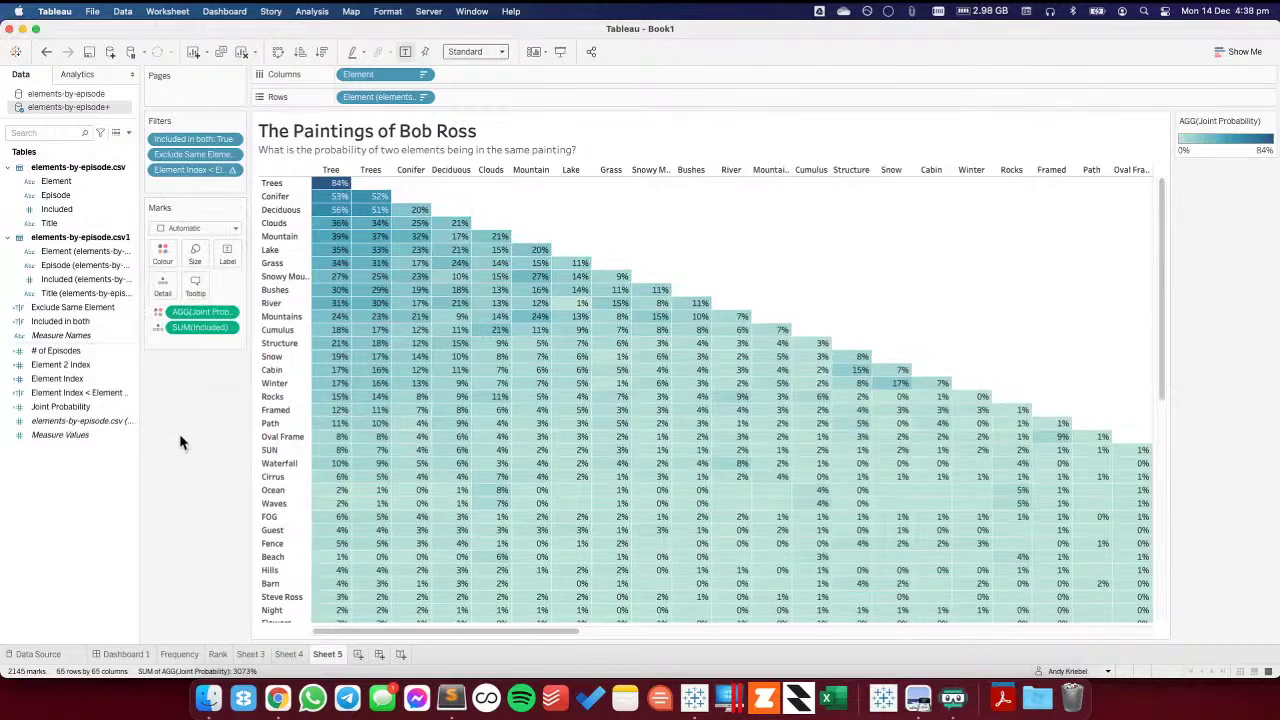
- Try matching the mark labels' font colour to the mark colour and return it to Automatic
{"action": "left_click", "coordinate": [227, 254]}
{"action": "left_click", "coordinate": [304, 344]}
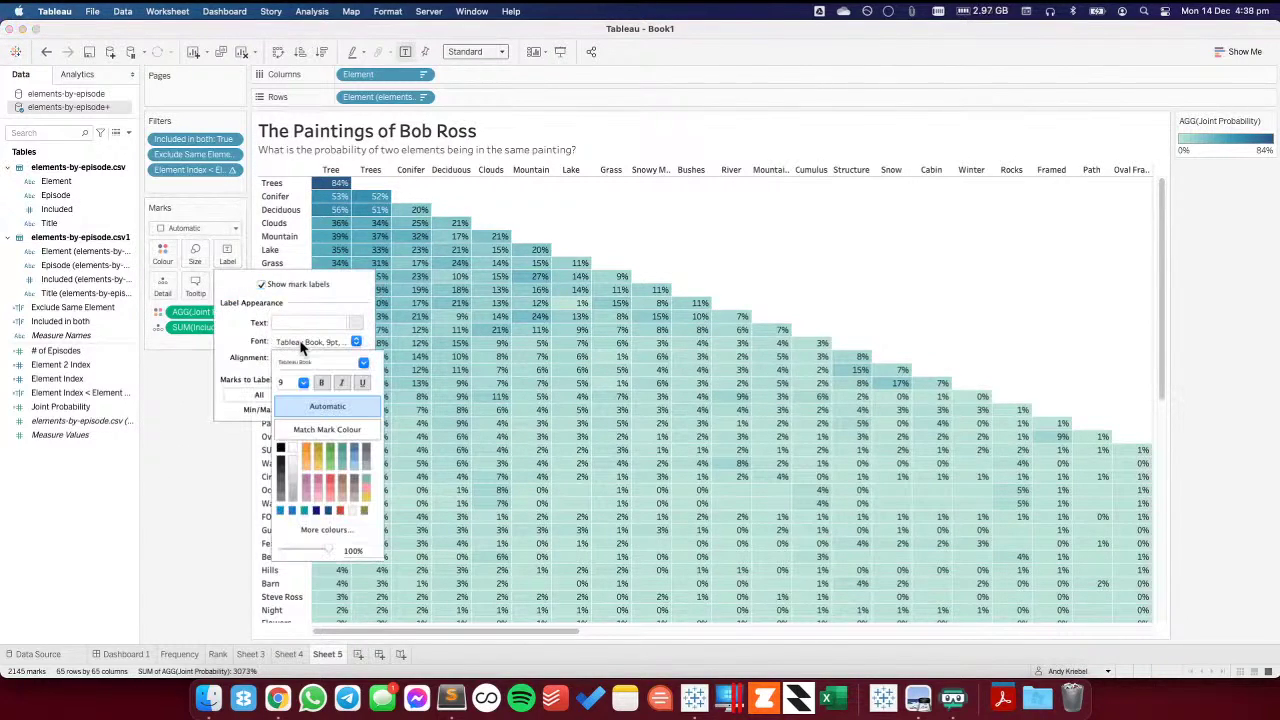
{"action": "left_click", "coordinate": [313, 432]}
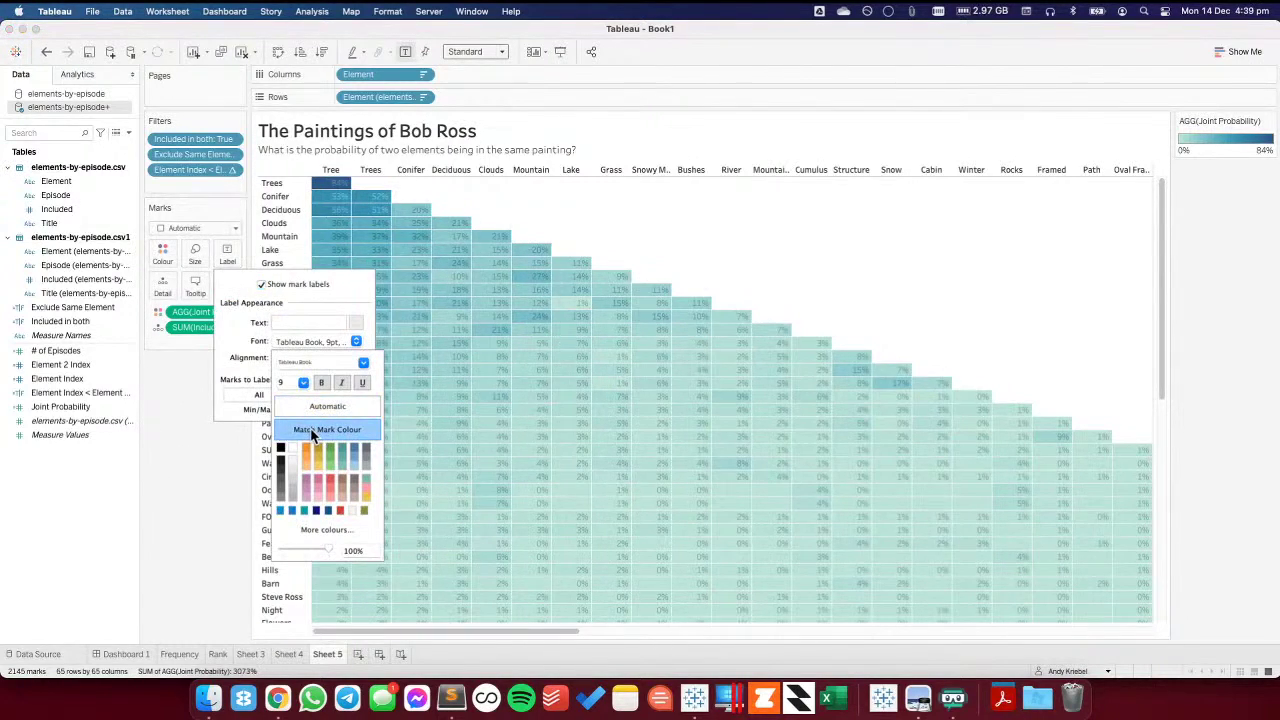
{"action": "left_click", "coordinate": [313, 409]}
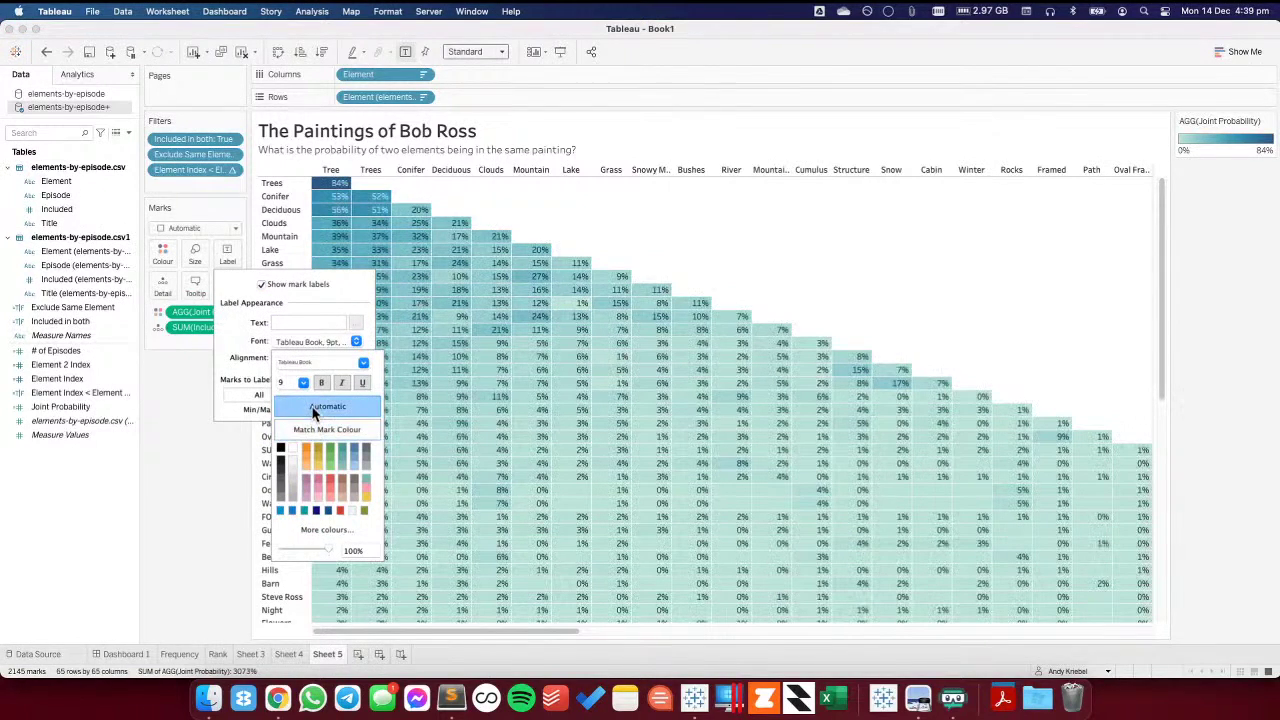
{"action": "left_click", "coordinate": [232, 366]}
{"action": "left_click", "coordinate": [305, 344]}
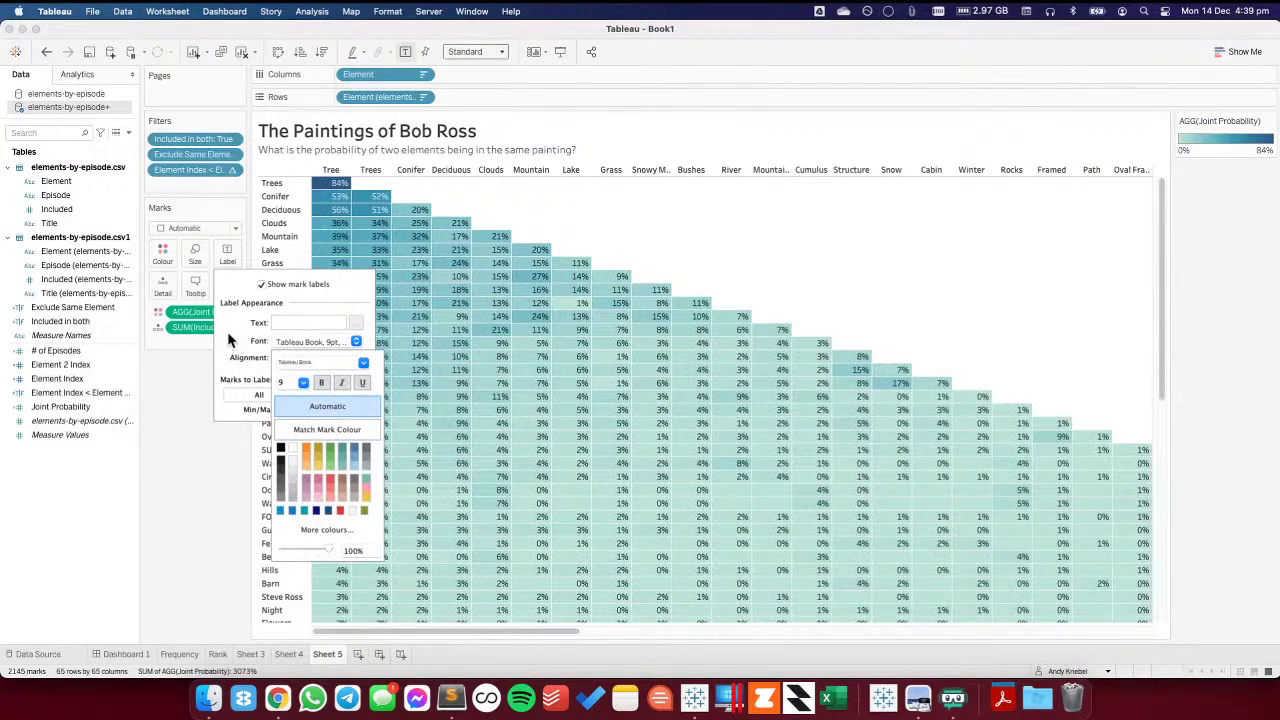
{"action": "left_click", "coordinate": [233, 341]}
- Centre the mark labels horizontally within the heatmap cells
{"action": "left_click", "coordinate": [298, 358]}
{"action": "left_click", "coordinate": [310, 421]}
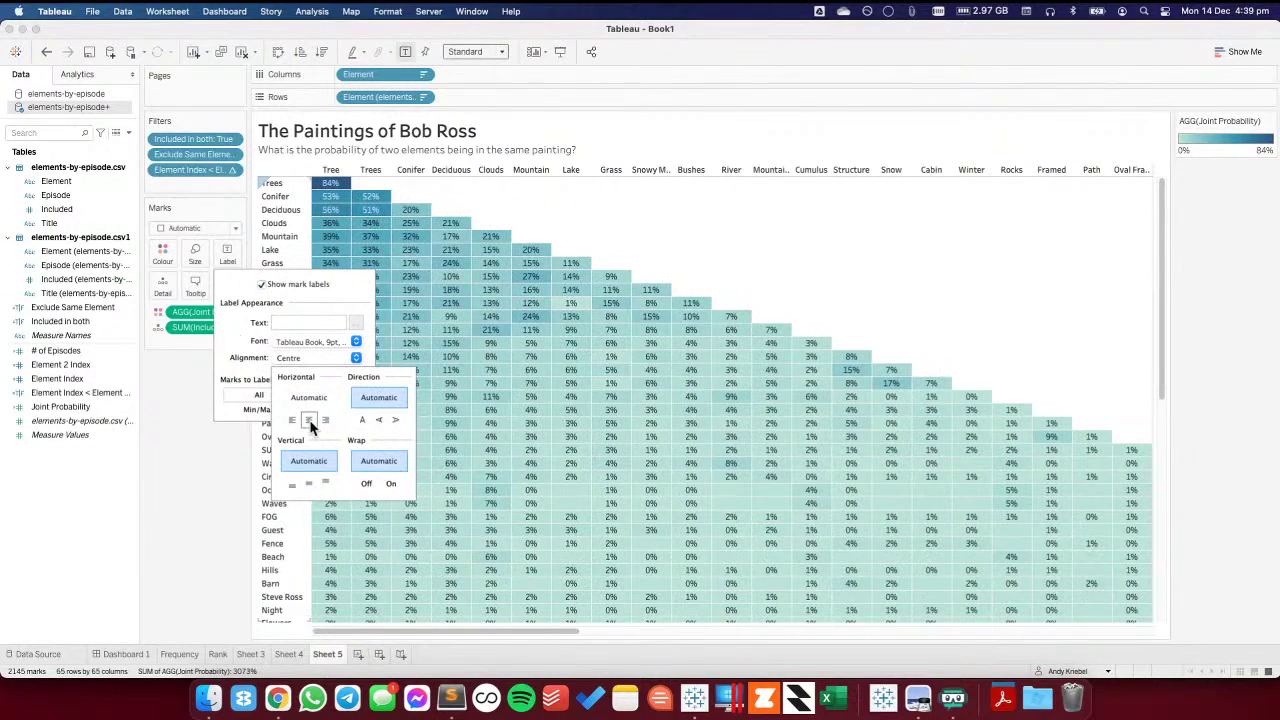
{"action": "left_click", "coordinate": [181, 484]}
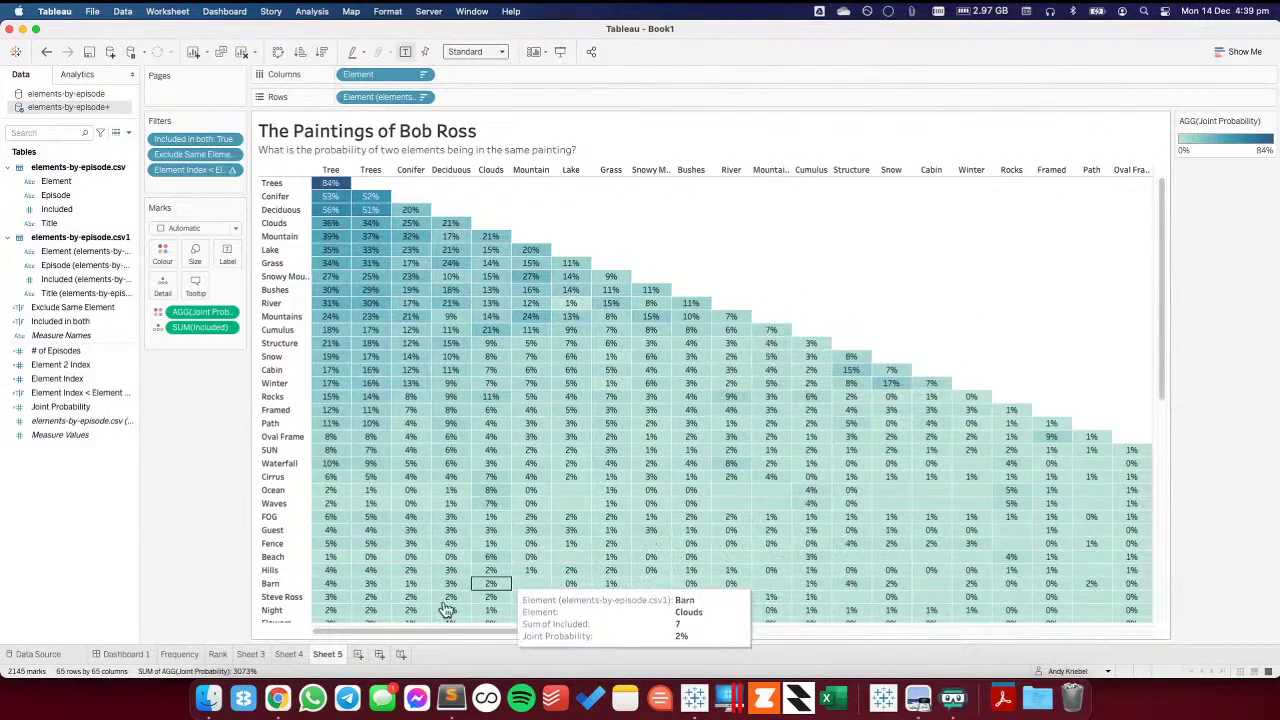
- Create a new dashboard holding Sheet 5 as a floating object and remove its Joint Probability legend
{"action": "left_click", "coordinate": [380, 653]}
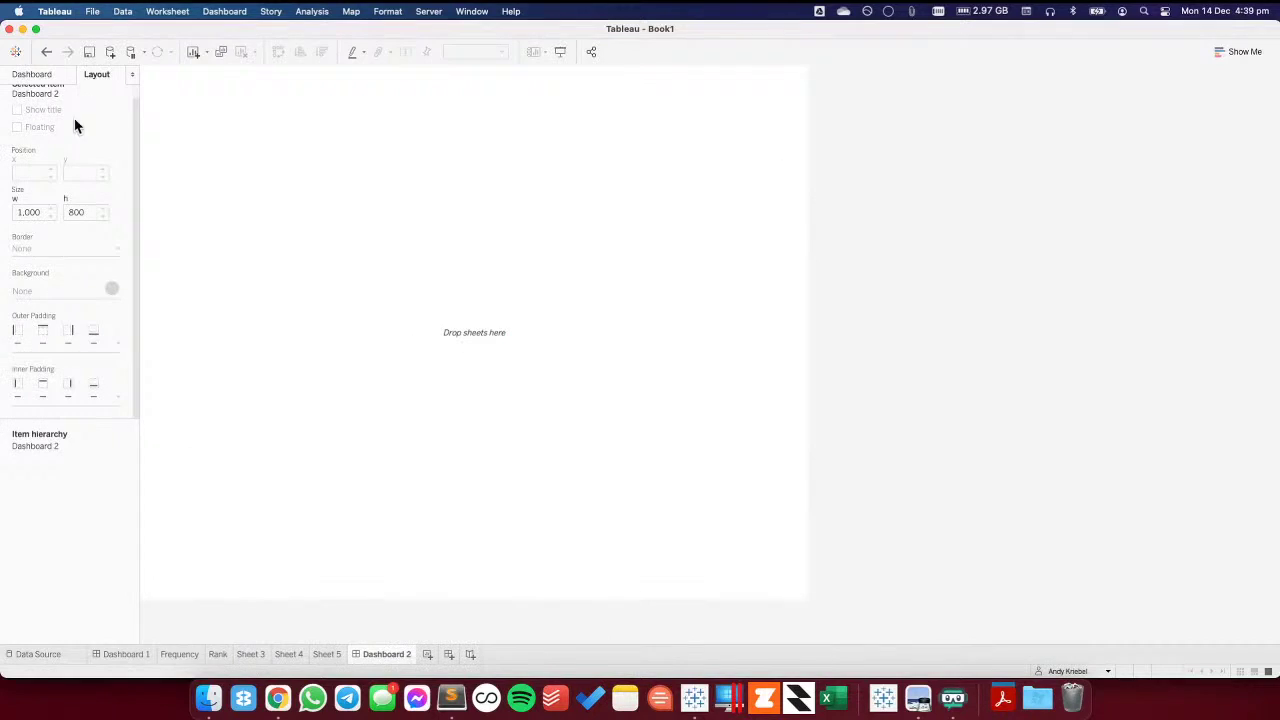
{"action": "left_click", "coordinate": [20, 74]}
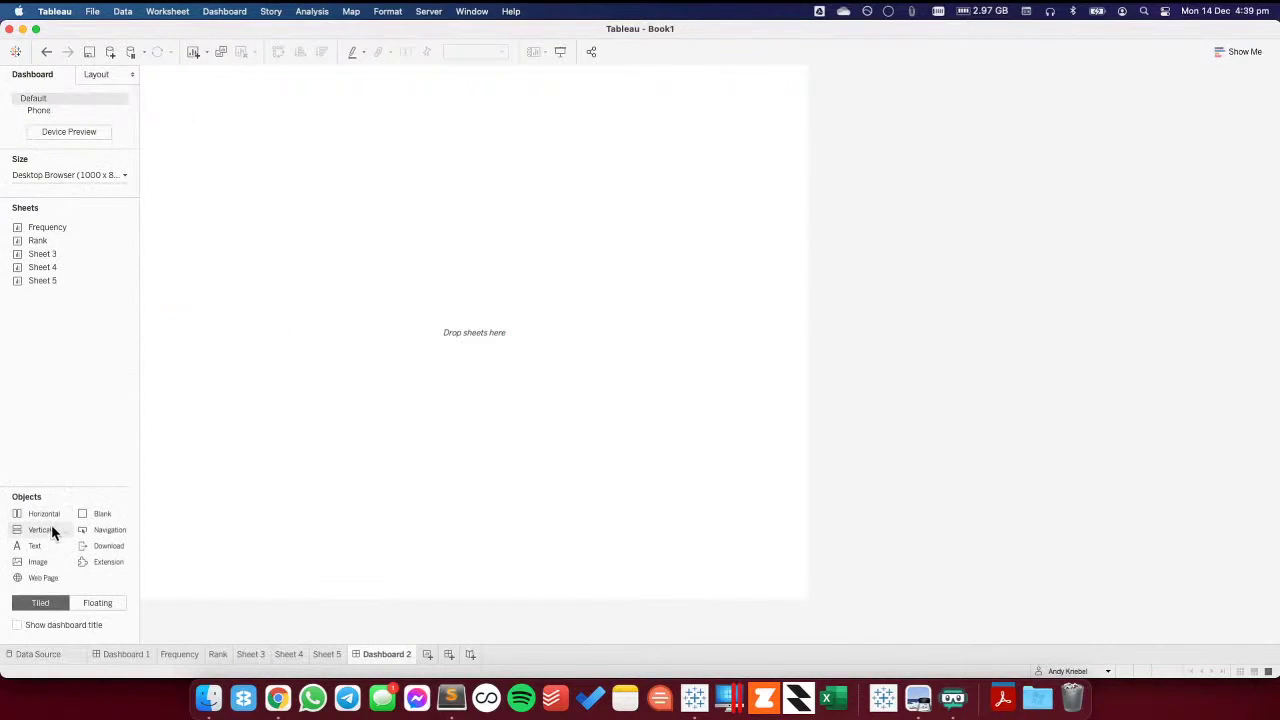
{"action": "mouse_move", "coordinate": [57, 279]}
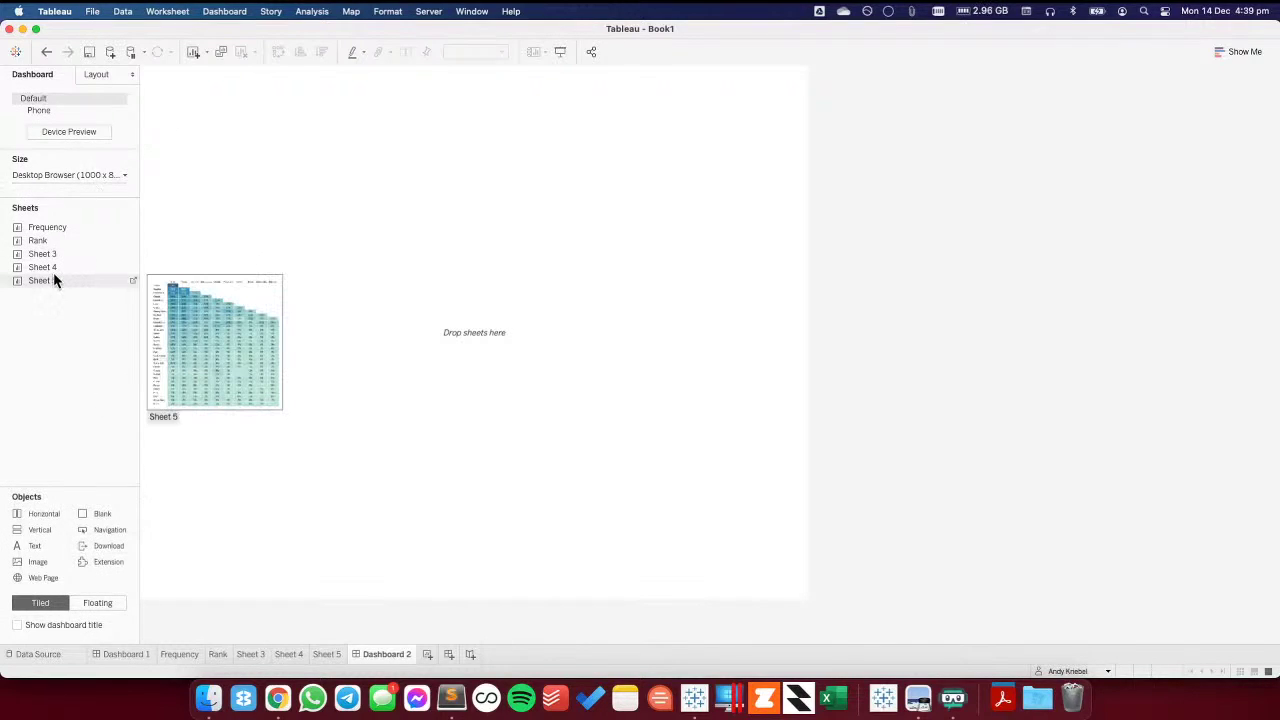
{"action": "left_click_drag", "start_coordinate": [55, 282], "coordinate": [265, 156]}
{"action": "left_click", "coordinate": [97, 75]}
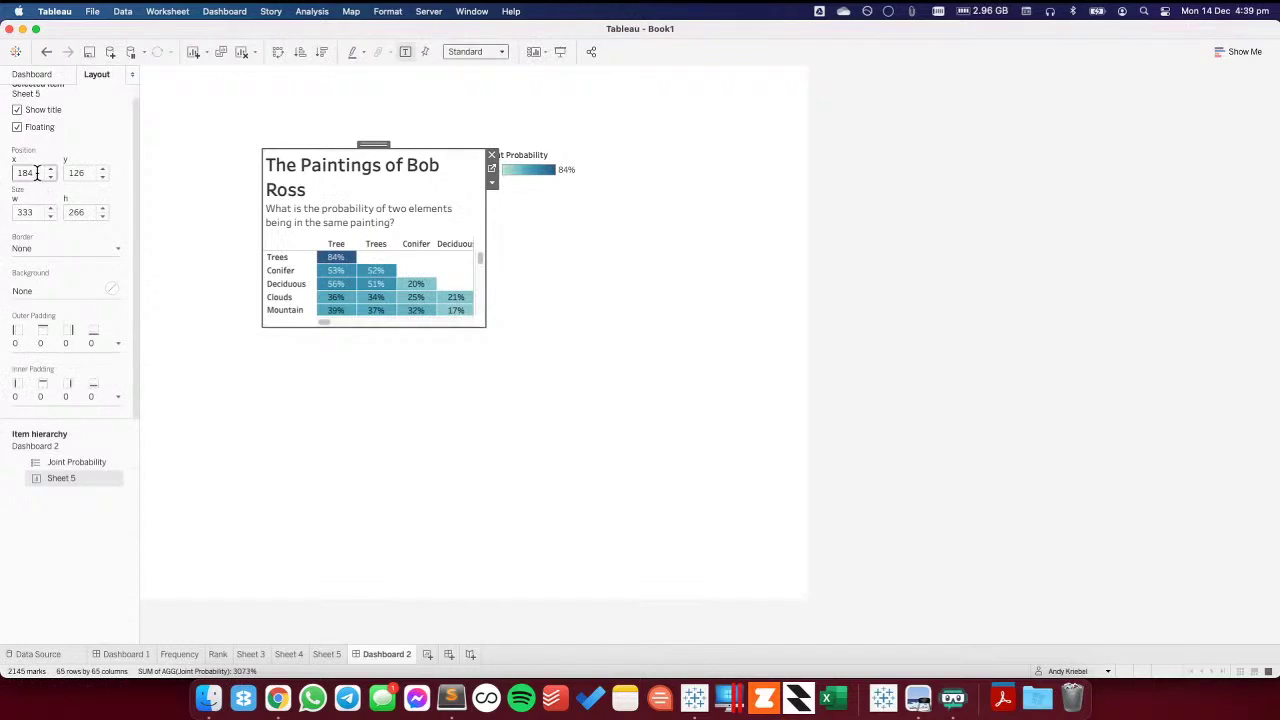
{"action": "left_click", "coordinate": [530, 165]}
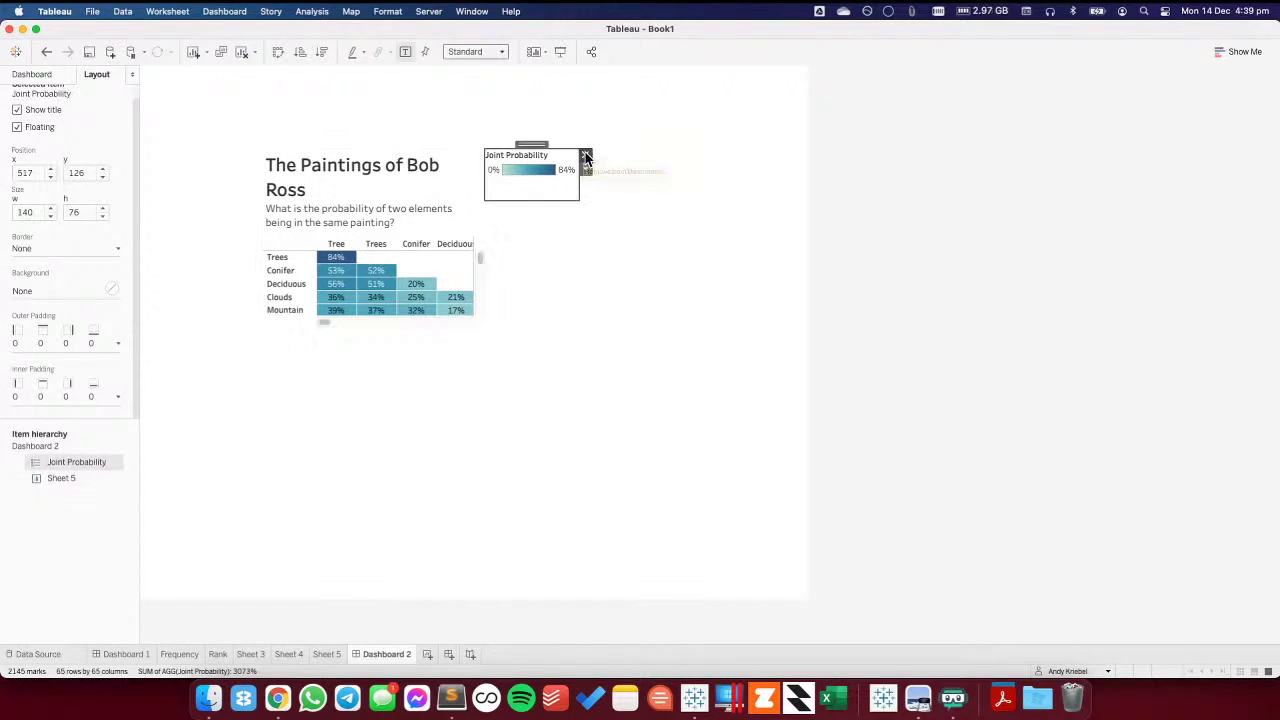
{"action": "left_click", "coordinate": [586, 157]}
- Set the floating Sheet 5 to position x 0, y 0 with a width of 1,000 and a height of 800
{"action": "left_click", "coordinate": [306, 178]}
{"action": "left_click", "coordinate": [28, 173]}
{"action": "type", "text": "0"}
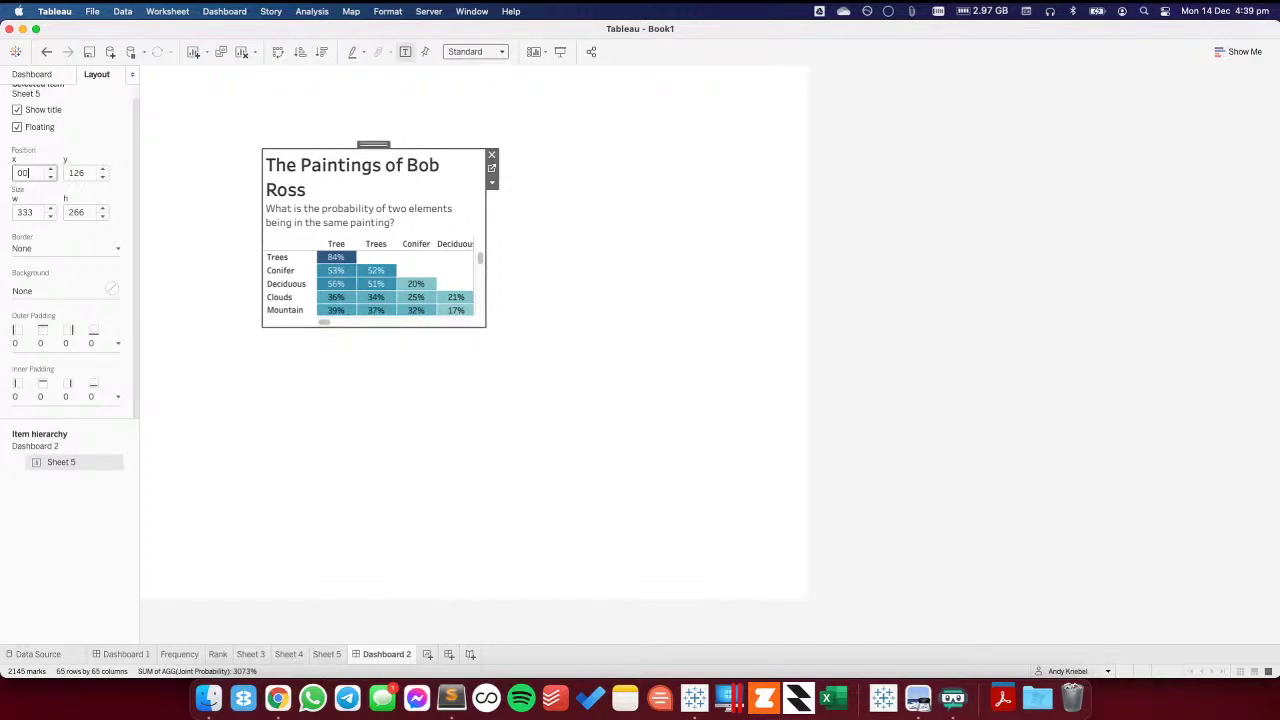
{"action": "key", "text": "Tab"}
{"action": "type", "text": "0"}
{"action": "key", "text": "Tab"}
{"action": "type", "text": "1,000"}
{"action": "key", "text": "Tab"}
{"action": "type", "text": "800"}
{"action": "key", "text": "Return"}
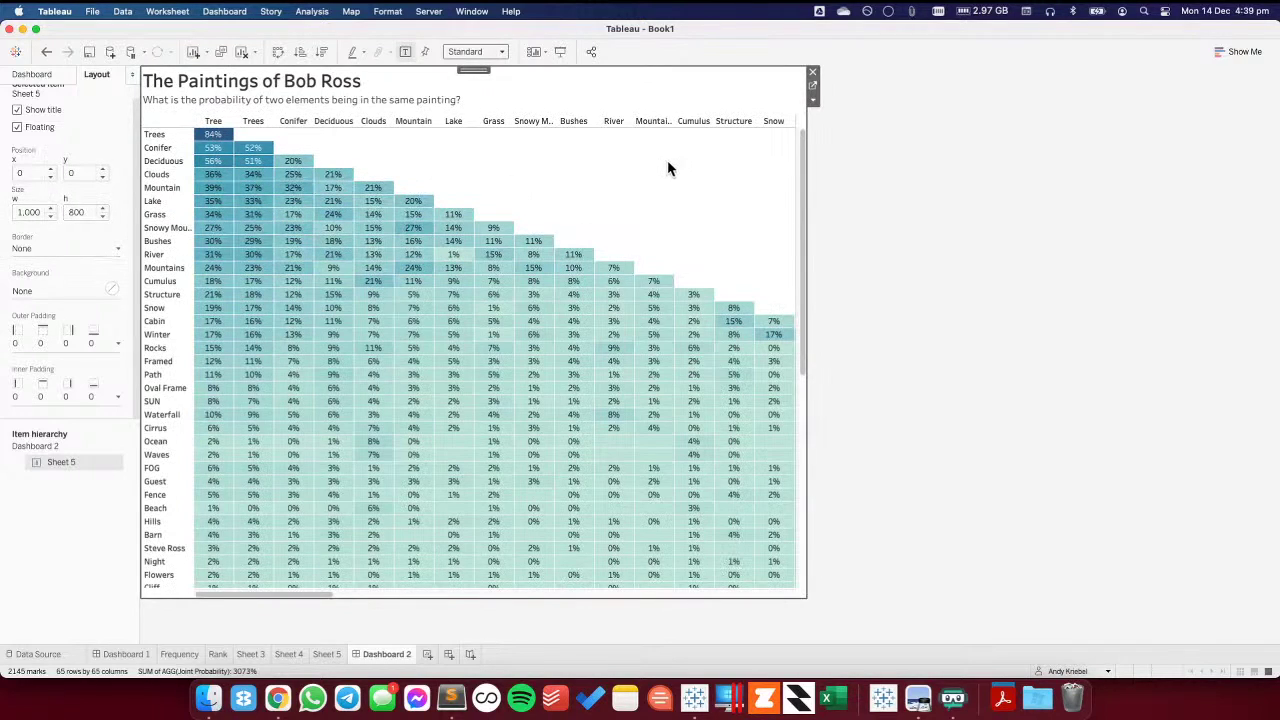
- Try fitting the dashboard heatmap to Entire View and undo the change
{"action": "left_click", "coordinate": [499, 53]}
{"action": "left_click", "coordinate": [478, 97]}
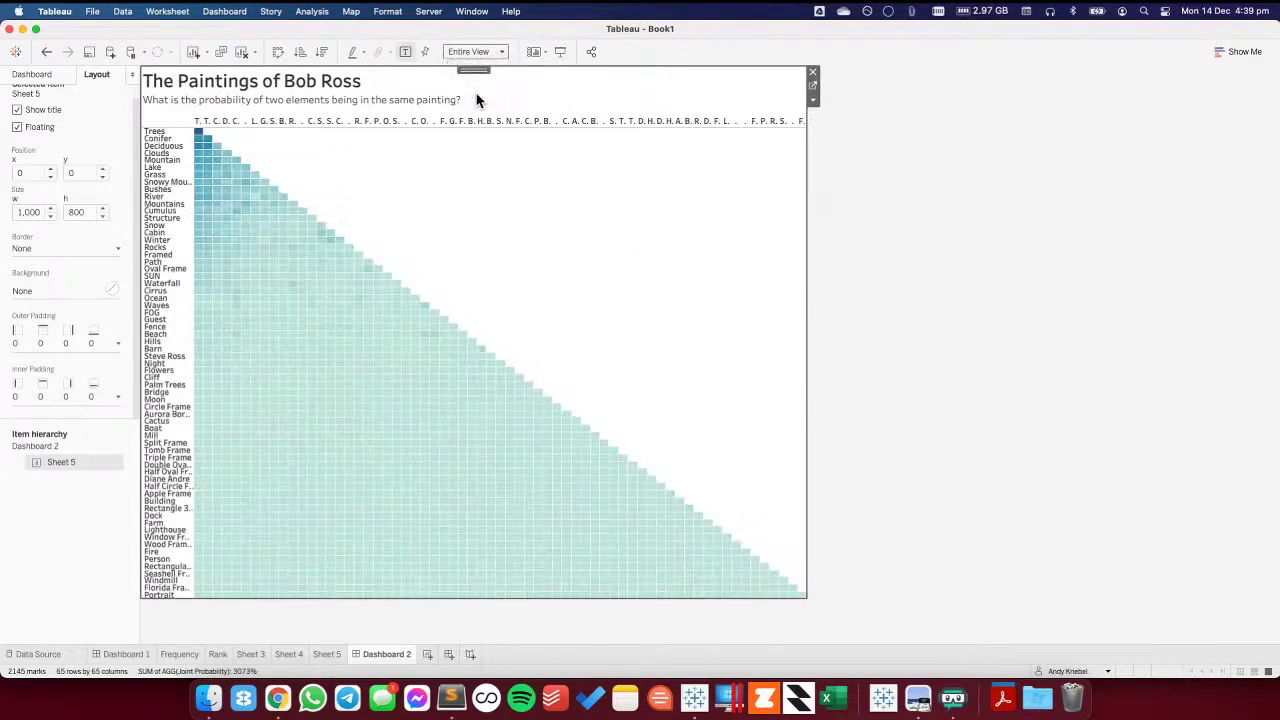
{"action": "left_click", "coordinate": [47, 51]}
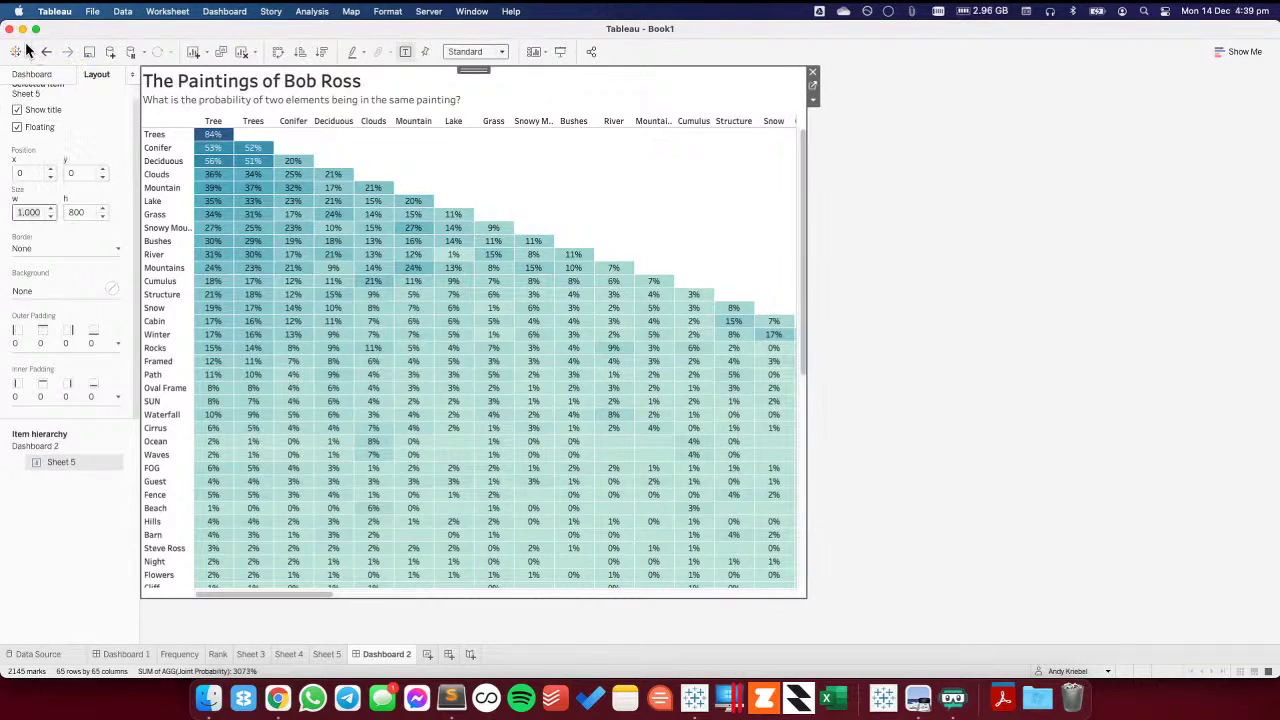
- Enlarge the dashboard to a custom fixed size of 1500 px wide by 1500 px high
{"action": "left_click", "coordinate": [32, 74]}
{"action": "left_click", "coordinate": [66, 175]}
{"action": "left_click", "coordinate": [70, 252]}
{"action": "left_click", "coordinate": [70, 252]}
{"action": "left_click", "coordinate": [70, 252]}
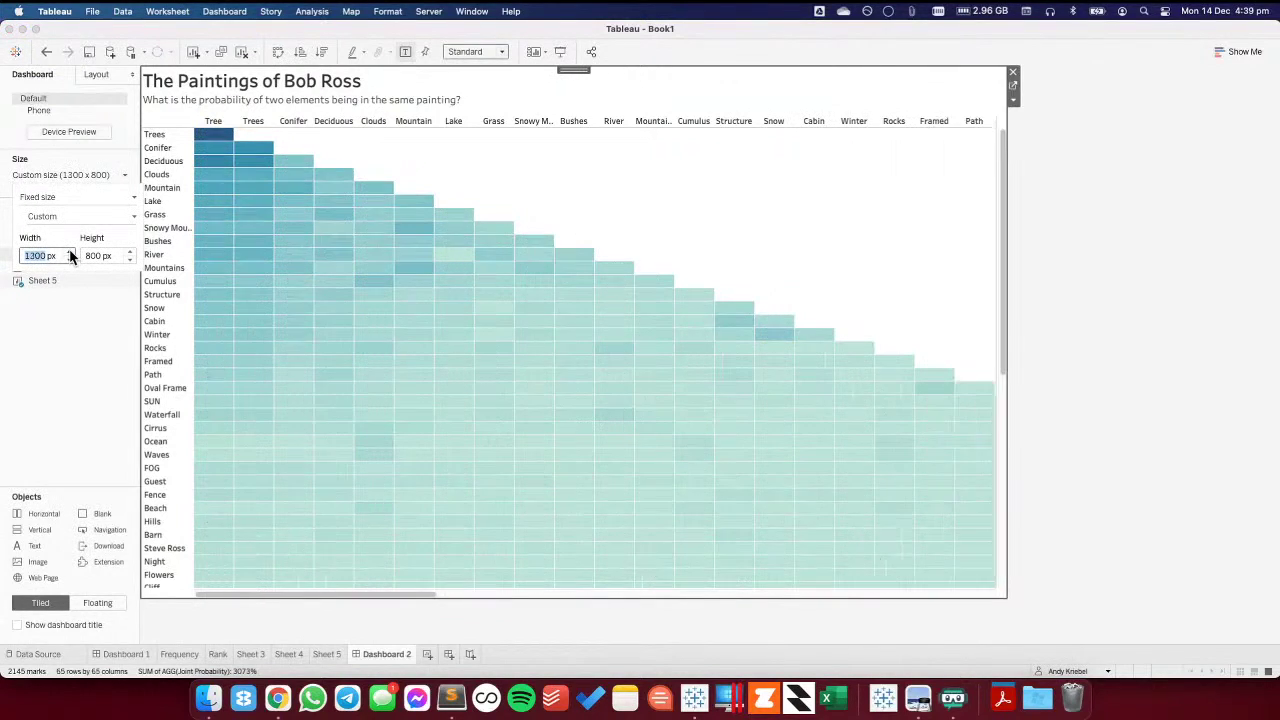
{"action": "left_click", "coordinate": [70, 252]}
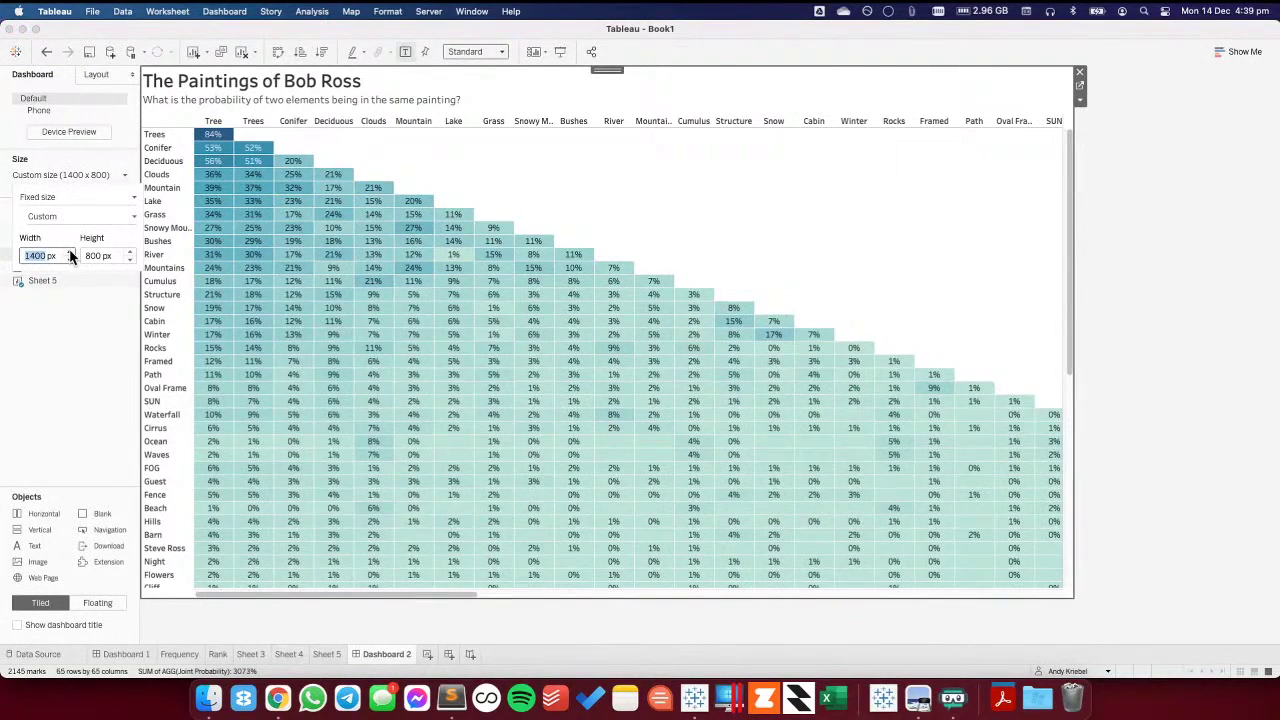
{"action": "left_click", "coordinate": [70, 252]}
{"action": "left_click", "coordinate": [130, 252]}
{"action": "left_click", "coordinate": [130, 252]}
{"action": "left_click", "coordinate": [130, 252]}
{"action": "left_click", "coordinate": [130, 254]}
{"action": "left_click", "coordinate": [130, 254]}
{"action": "left_click", "coordinate": [130, 254]}
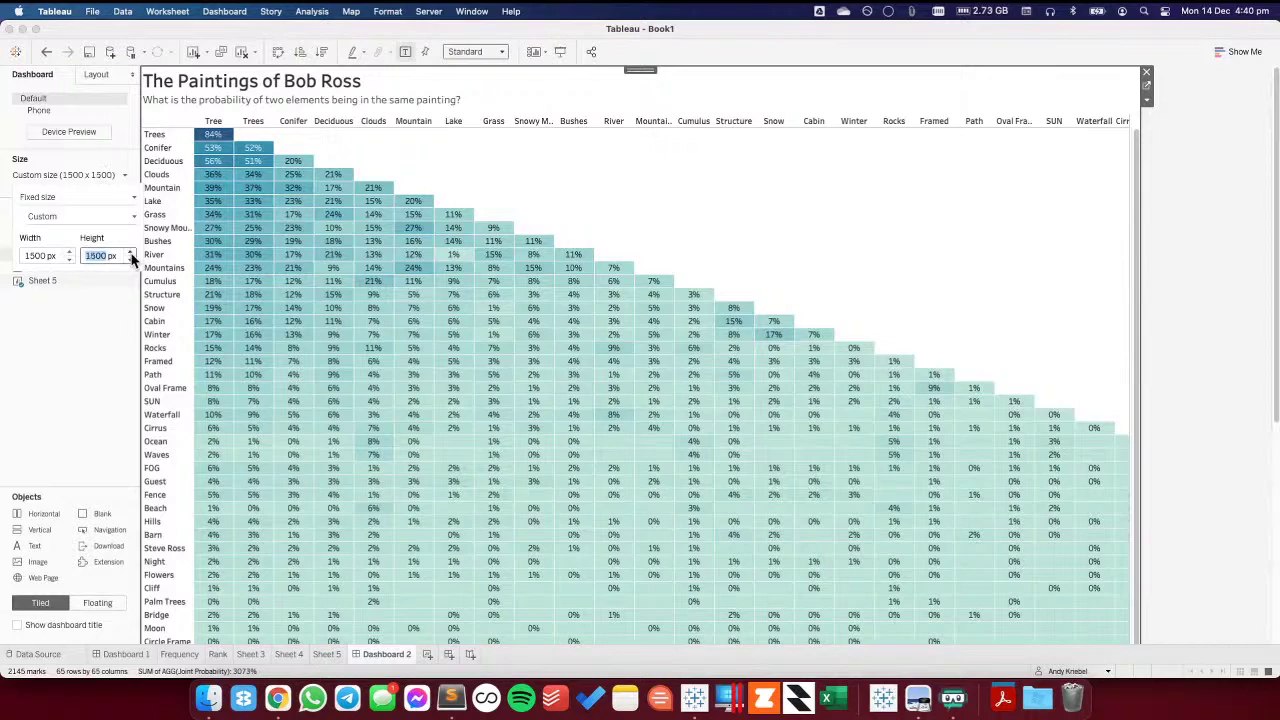
- Fit the enlarged heatmap to Entire View and inspect the Split Frame row
{"action": "left_click", "coordinate": [478, 52]}
{"action": "left_click", "coordinate": [468, 96]}
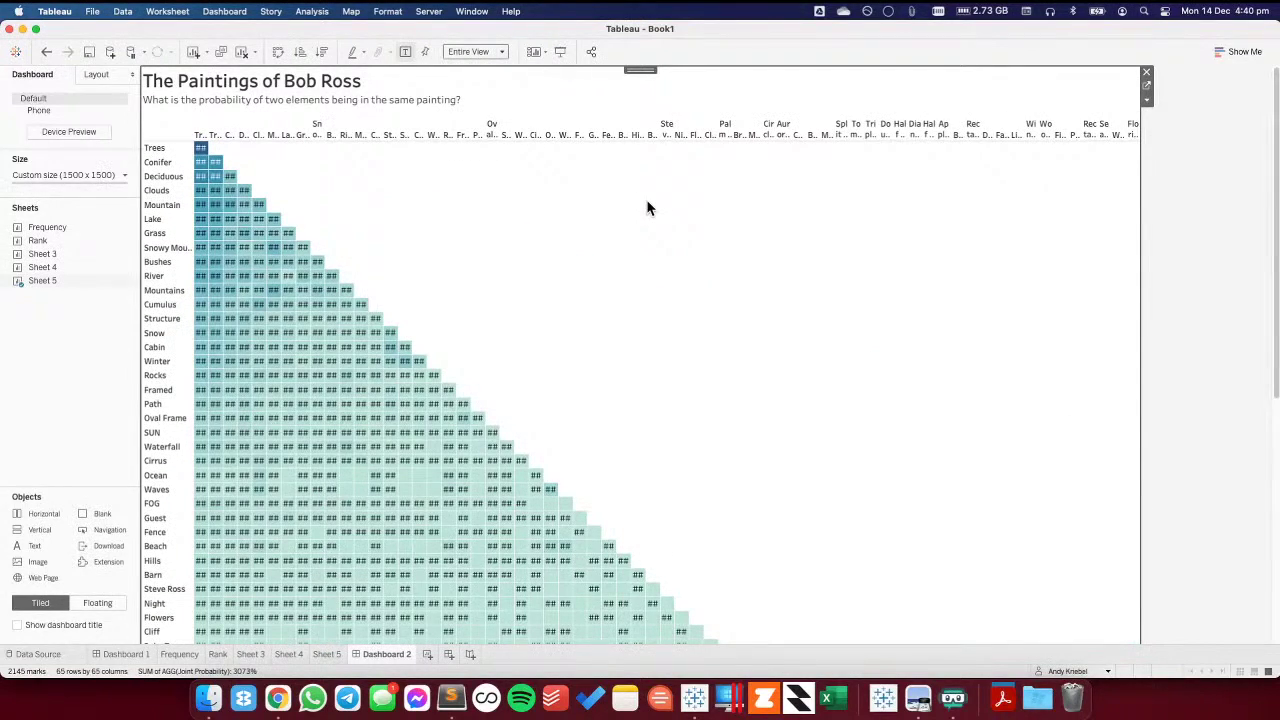
{"action": "left_click_drag", "start_coordinate": [1276, 268], "coordinate": [1276, 514]}
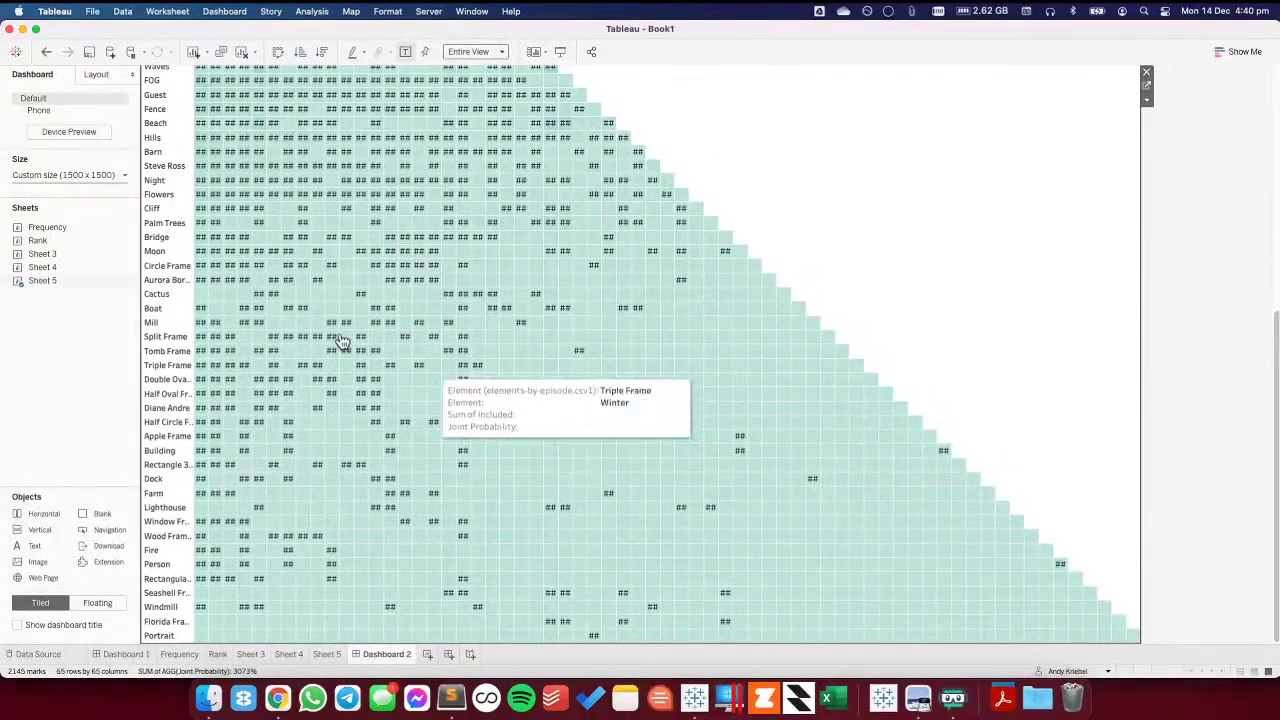
{"action": "left_click", "coordinate": [171, 336]}
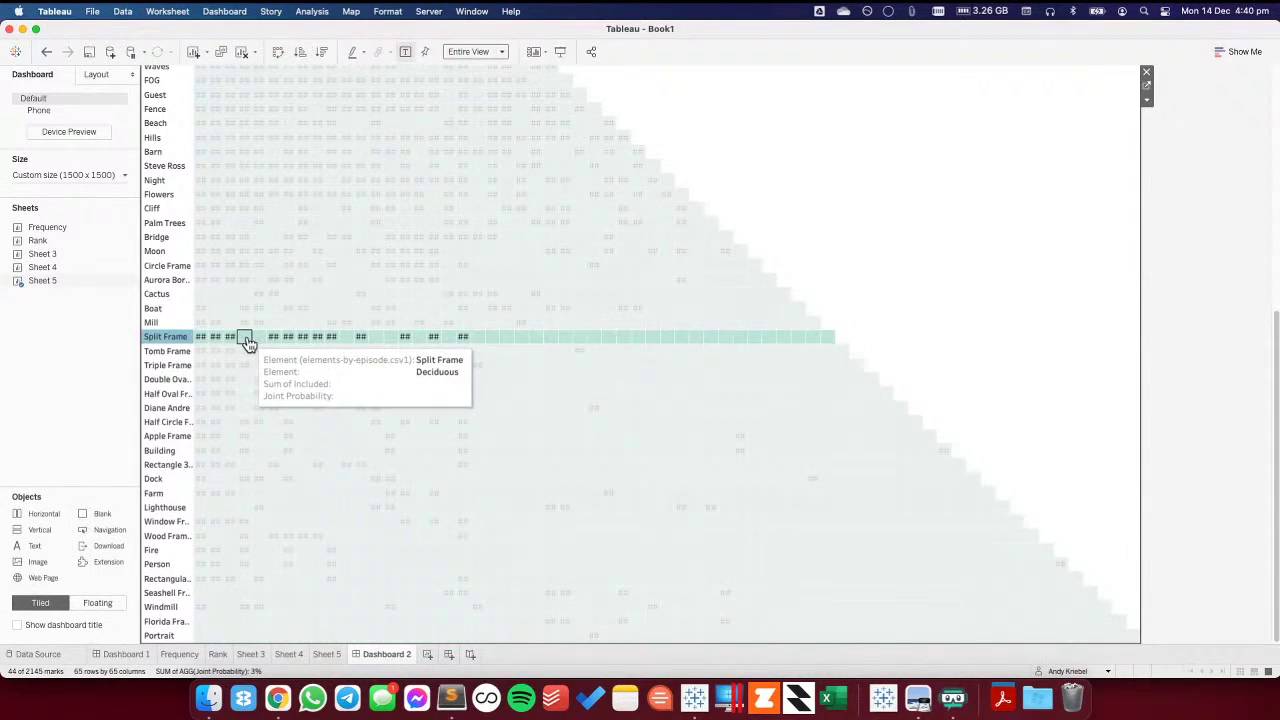
{"action": "left_click", "coordinate": [150, 338]}
- In the Sheet 5 tooltip, reword the Element line to "When a <Element> is painted" and join the following line to it
{"action": "left_click", "coordinate": [330, 654]}
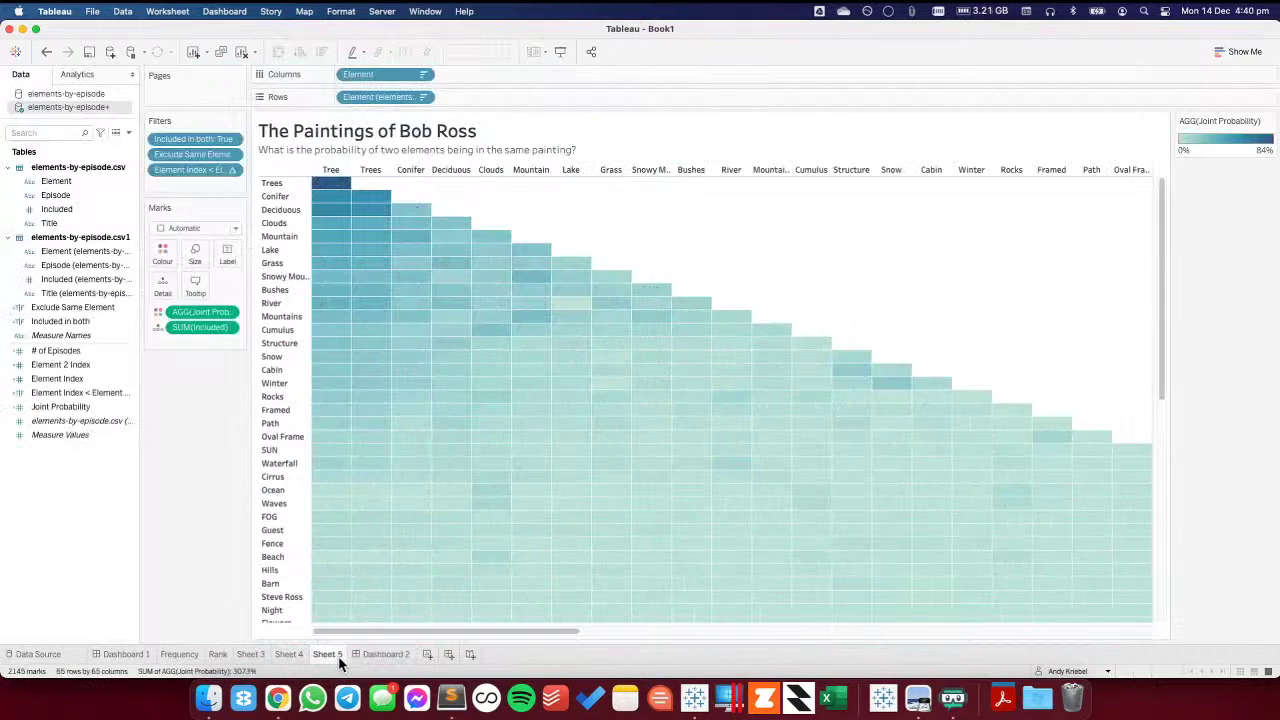
{"action": "left_click", "coordinate": [197, 284]}
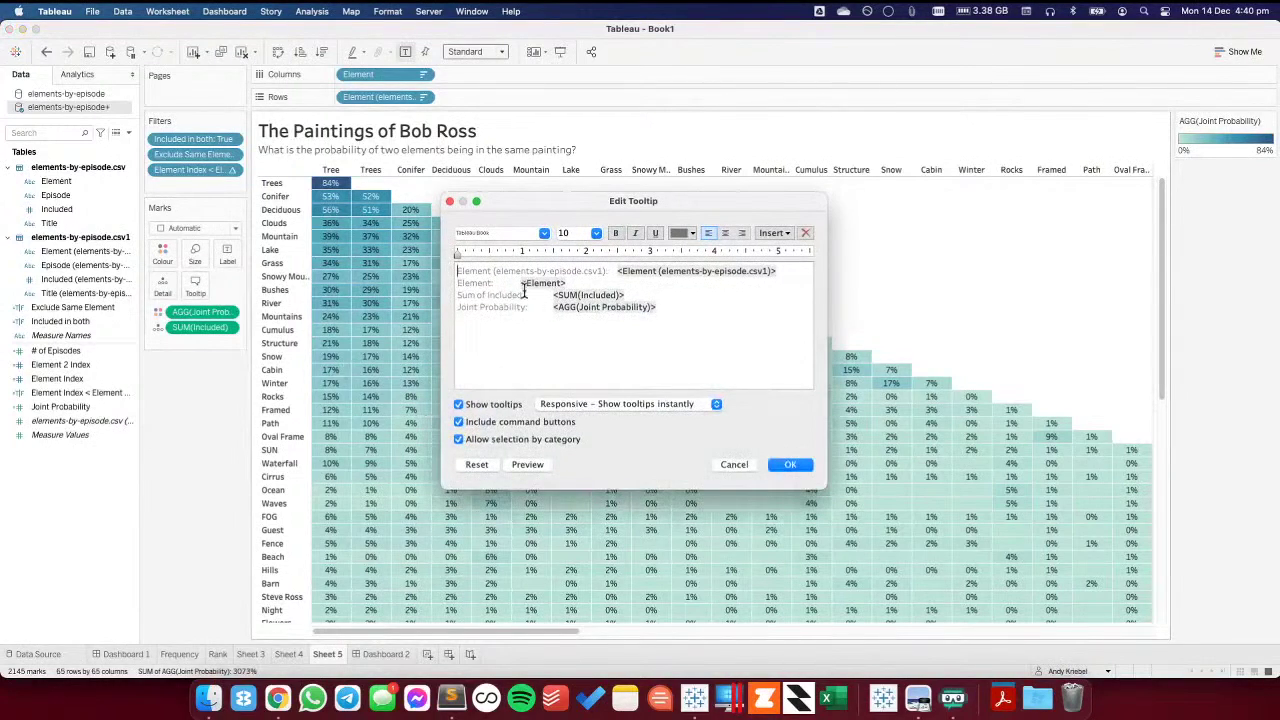
{"action": "left_click_drag", "start_coordinate": [520, 283], "coordinate": [447, 287]}
{"action": "type", "text": "When a"}
{"action": "double_click", "coordinate": [467, 296]}
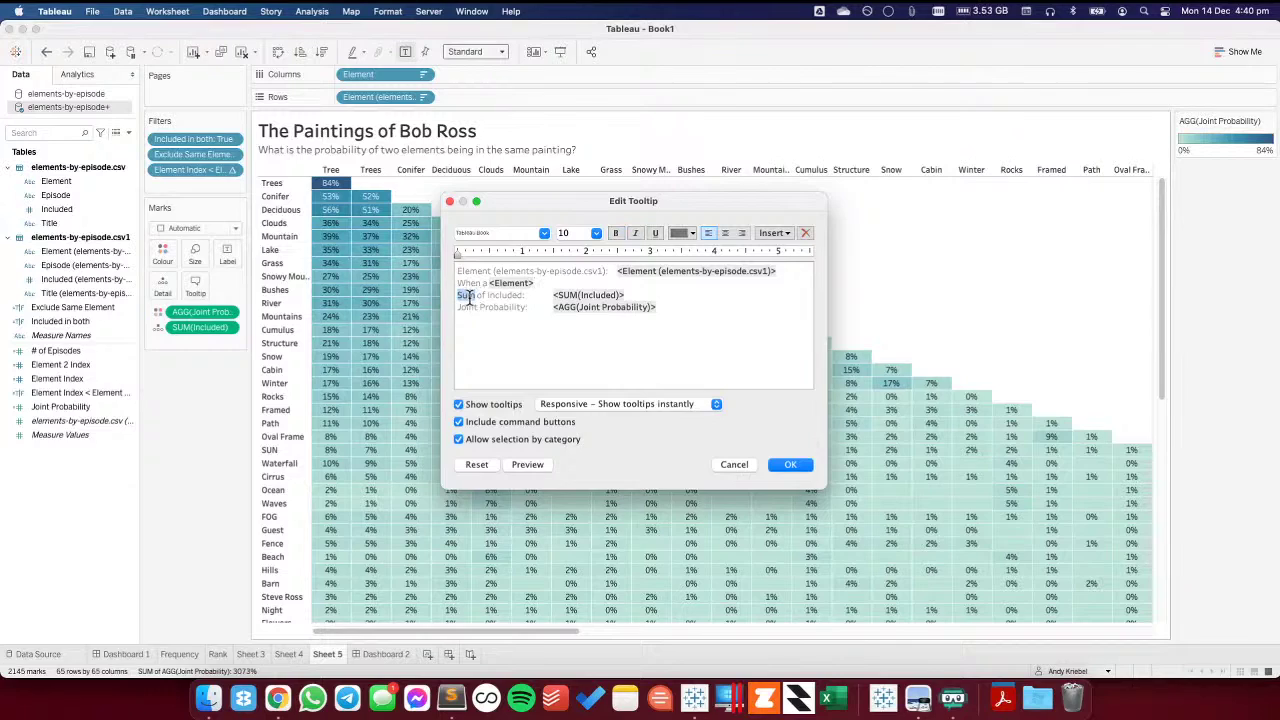
{"action": "type", "text": "is painted"}
{"action": "key", "text": "super+Left"}
{"action": "key", "text": "BackSpace"}
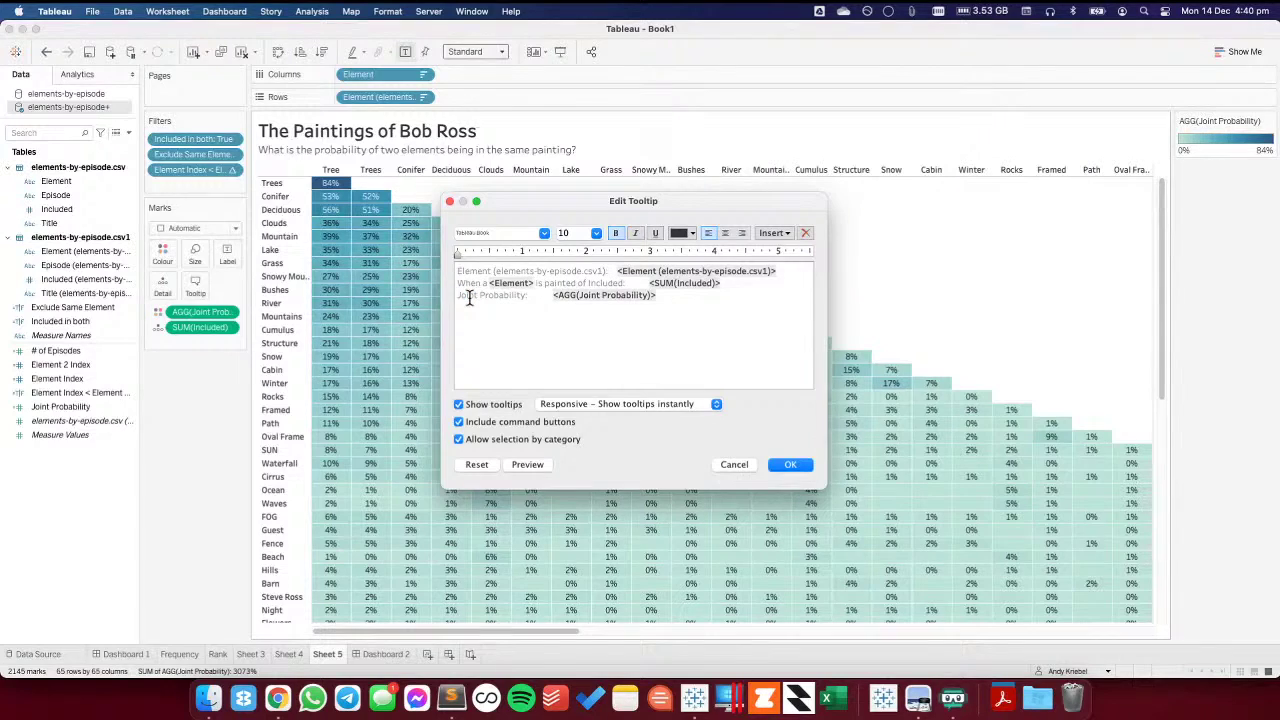
- Add "there is a" after "is painted" in the tooltip and move the <AGG(Joint Probability)> field directly behind it
{"action": "left_click", "coordinate": [581, 283]}
{"action": "type", "text": "there is a"}
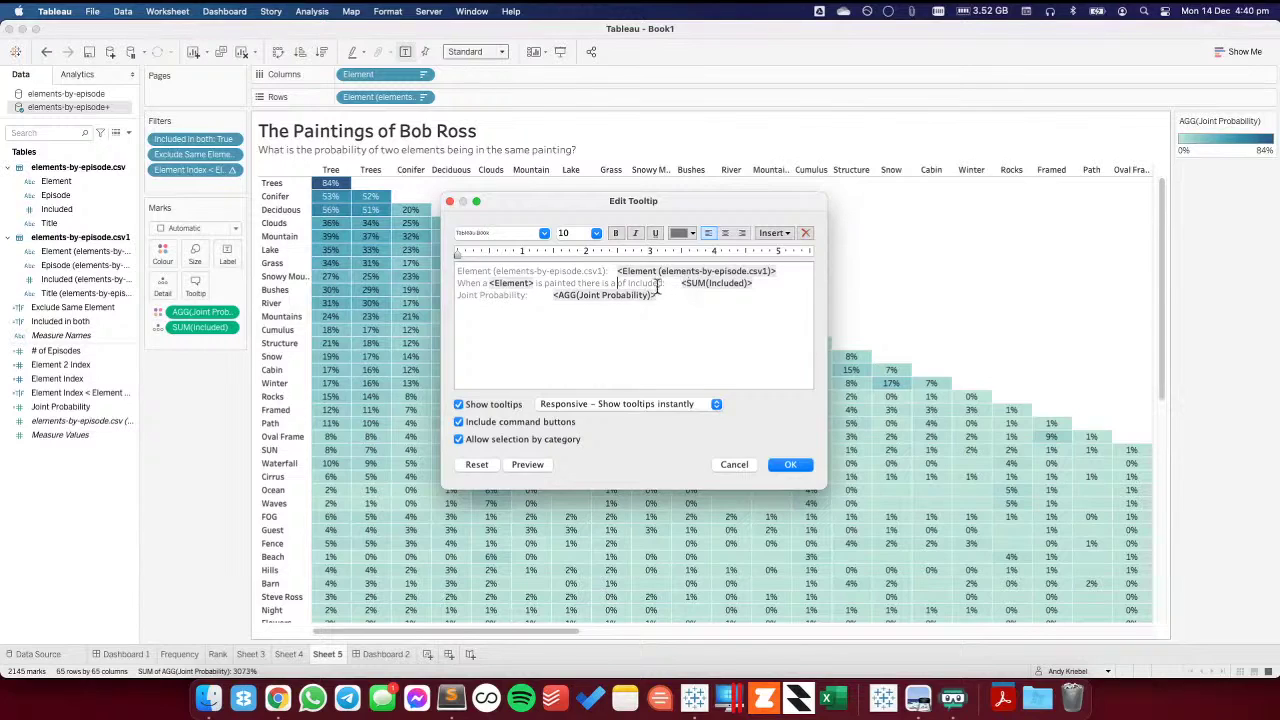
{"action": "left_click_drag", "start_coordinate": [553, 294], "coordinate": [657, 294]}
{"action": "key", "text": "ctrl+c"}
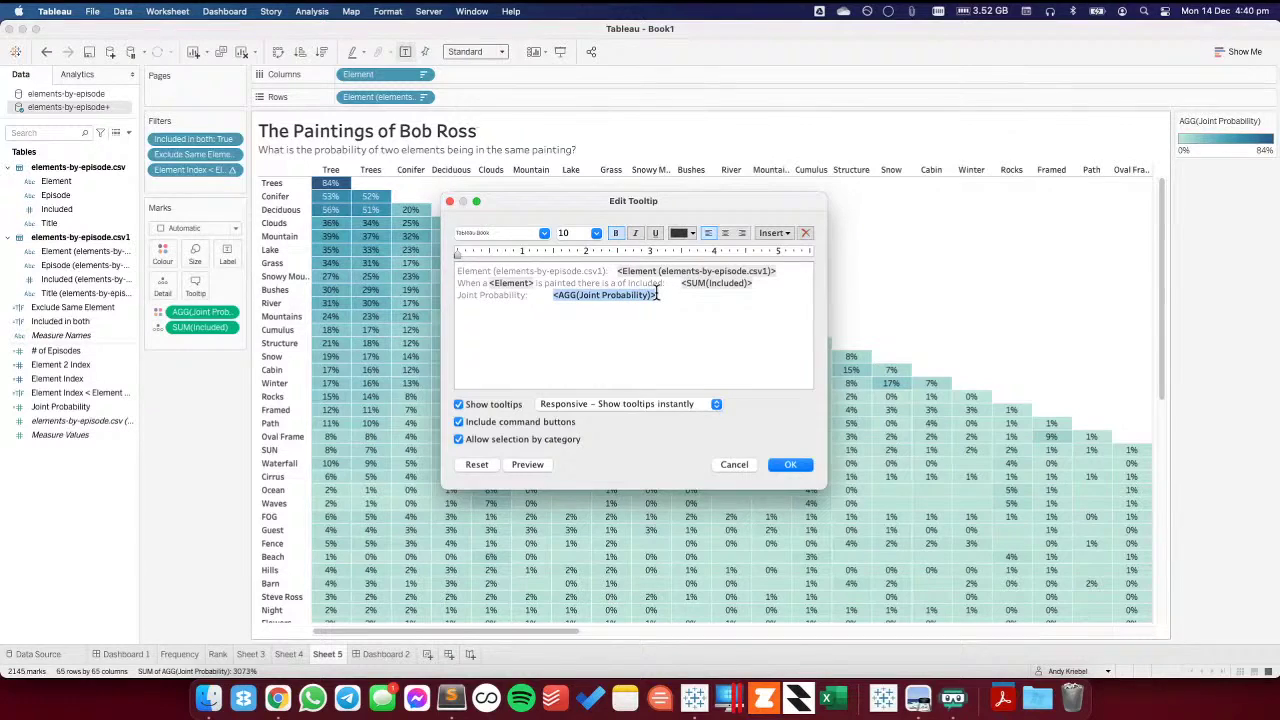
{"action": "key", "text": "BackSpace"}
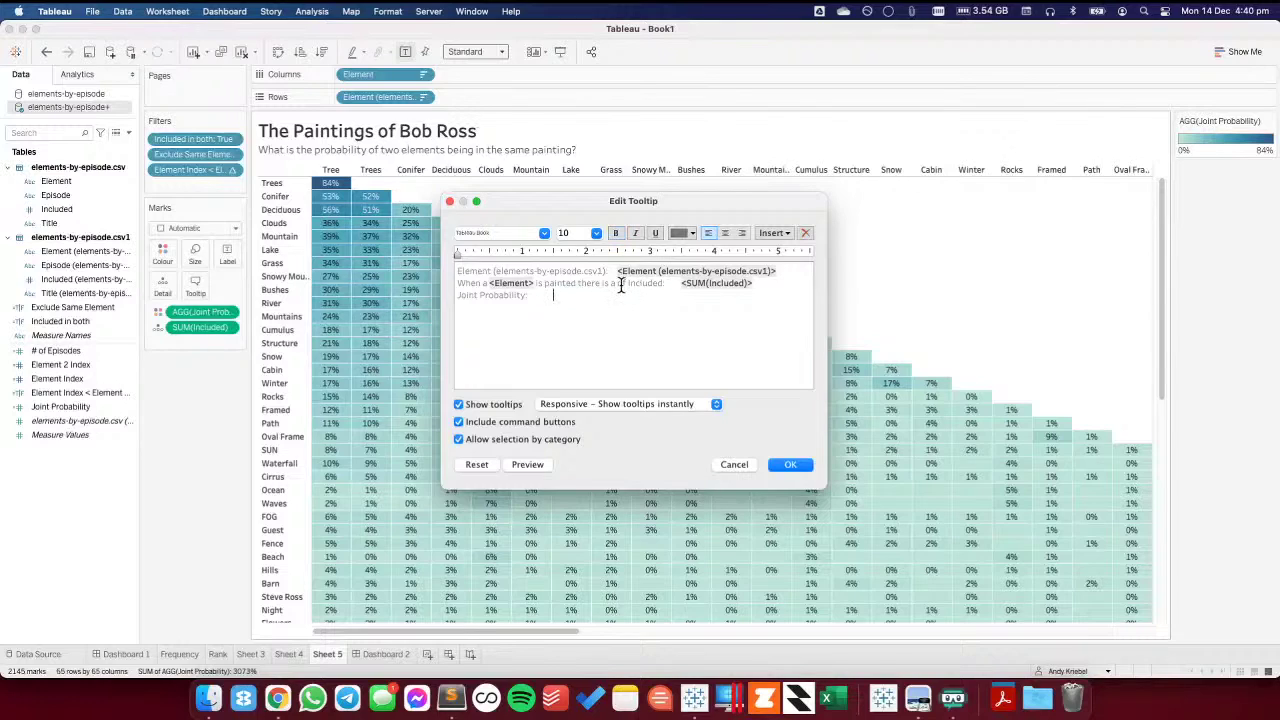
{"action": "key", "text": "ctrl+v"}
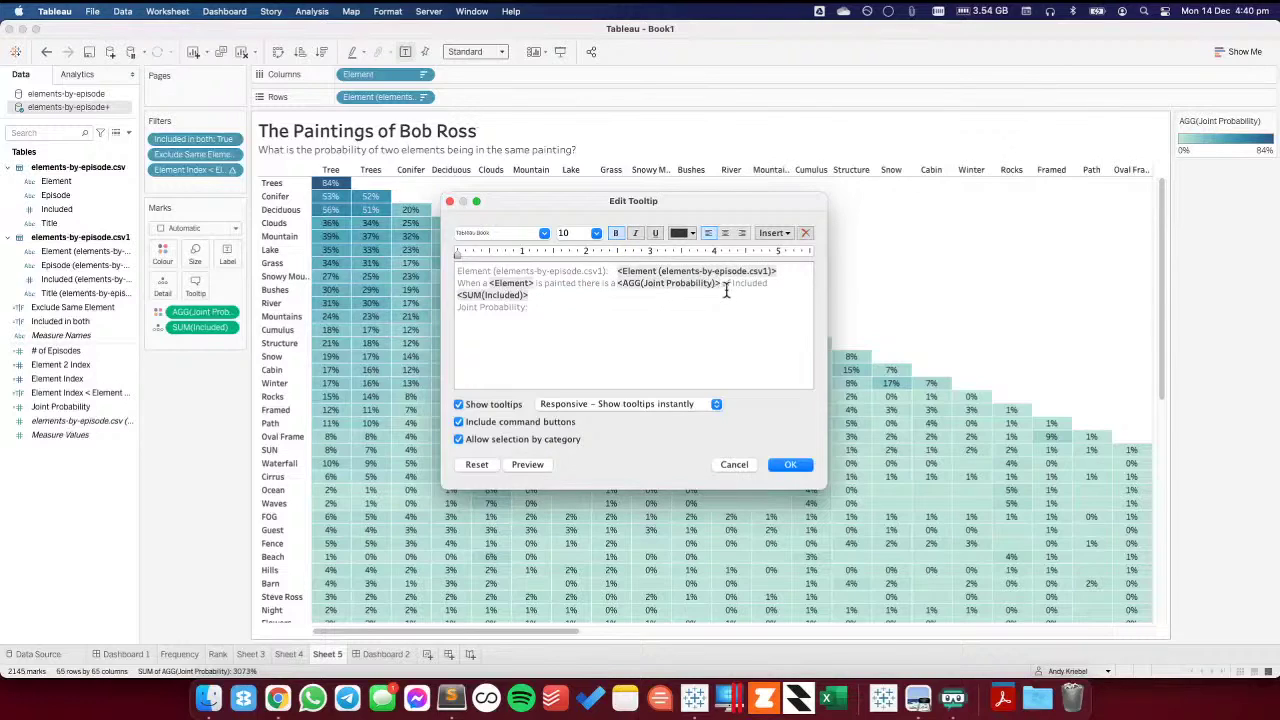
- Continue the tooltip sentence with "of a <SUM(Included)>" and replace the Joint Probability label with "being in the same painting"
{"action": "double_click", "coordinate": [745, 283]}
{"action": "type", "text": "a <SUM("}
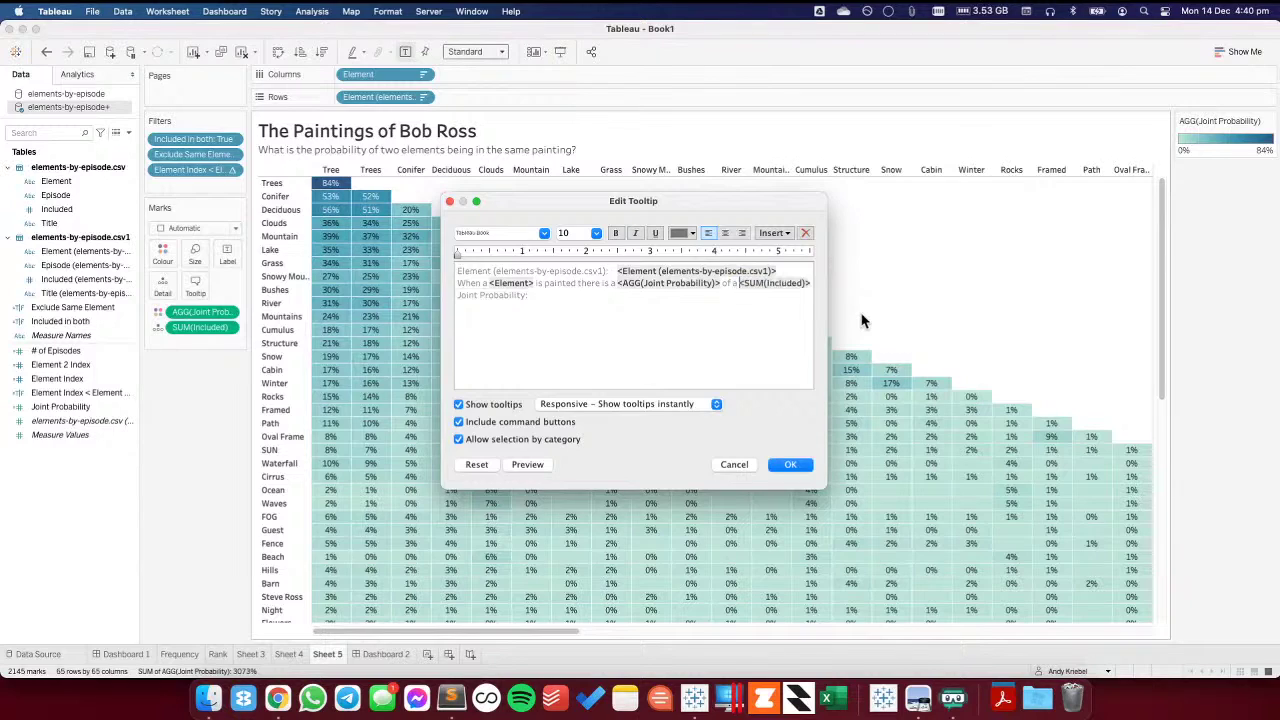
{"action": "key", "text": "super+Right"}
{"action": "key", "text": "Down"}
{"action": "key", "text": "shift+super+Left"}
{"action": "type", "text": "being in the same painting"}
- Replace <SUM(Included)> in the tooltip sentence with the <Element (elements-by-episode.csv1)> field and delete the leftover first line
{"action": "left_click_drag", "start_coordinate": [459, 272], "coordinate": [457, 285]}
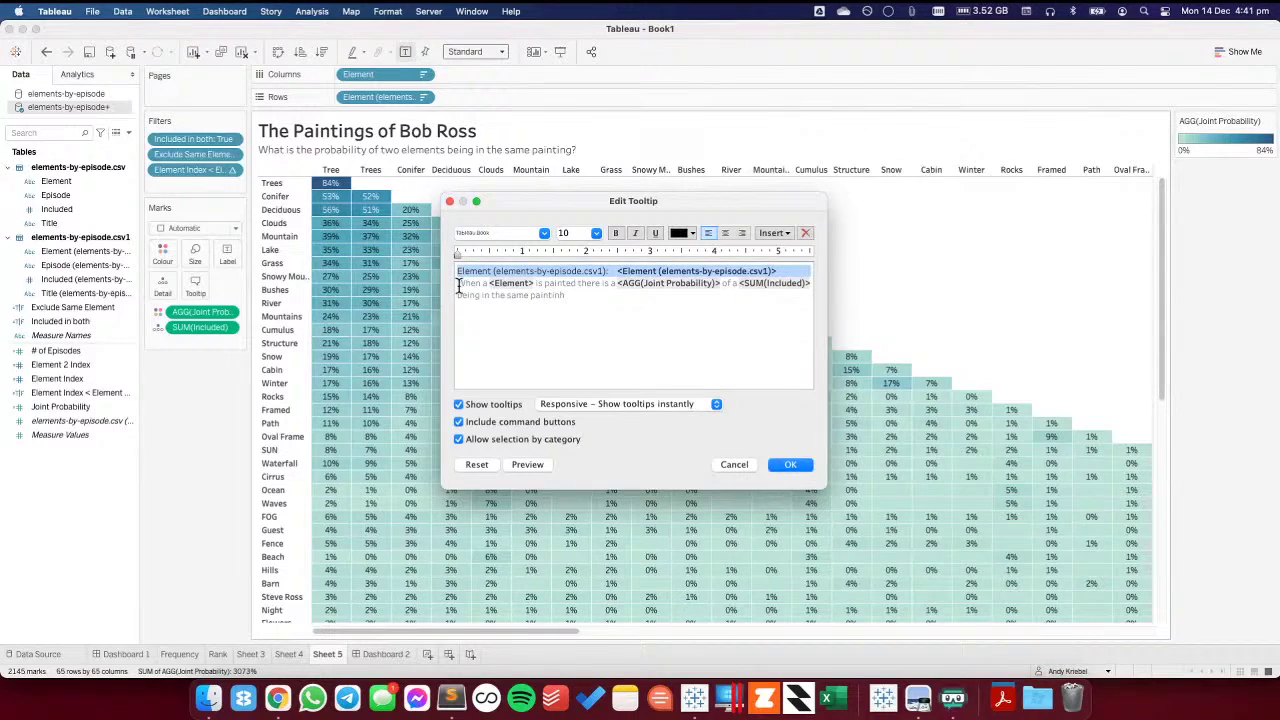
{"action": "double_click", "coordinate": [620, 271]}
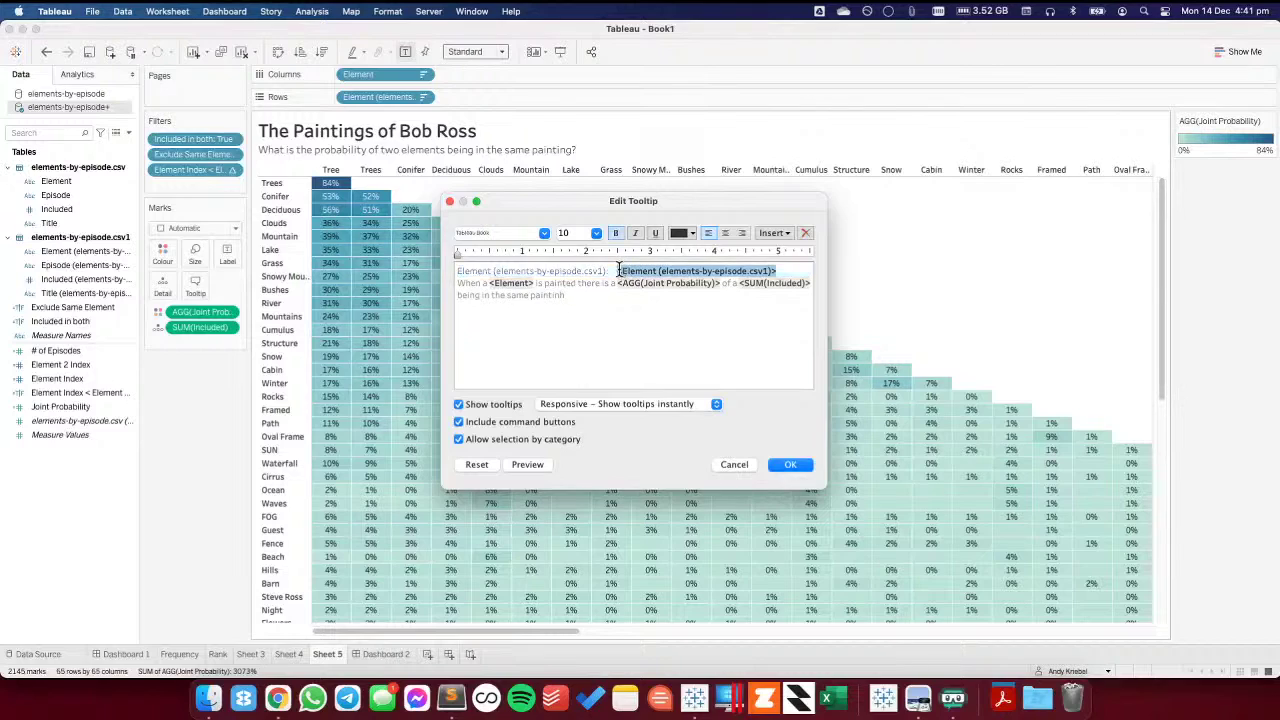
{"action": "mouse_move", "coordinate": [620, 271]}
{"action": "left_mouse_down"}
{"action": "mouse_move", "coordinate": [783, 271]}
{"action": "mouse_move", "coordinate": [743, 283]}
{"action": "mouse_move", "coordinate": [824, 287]}
{"action": "left_mouse_up"}
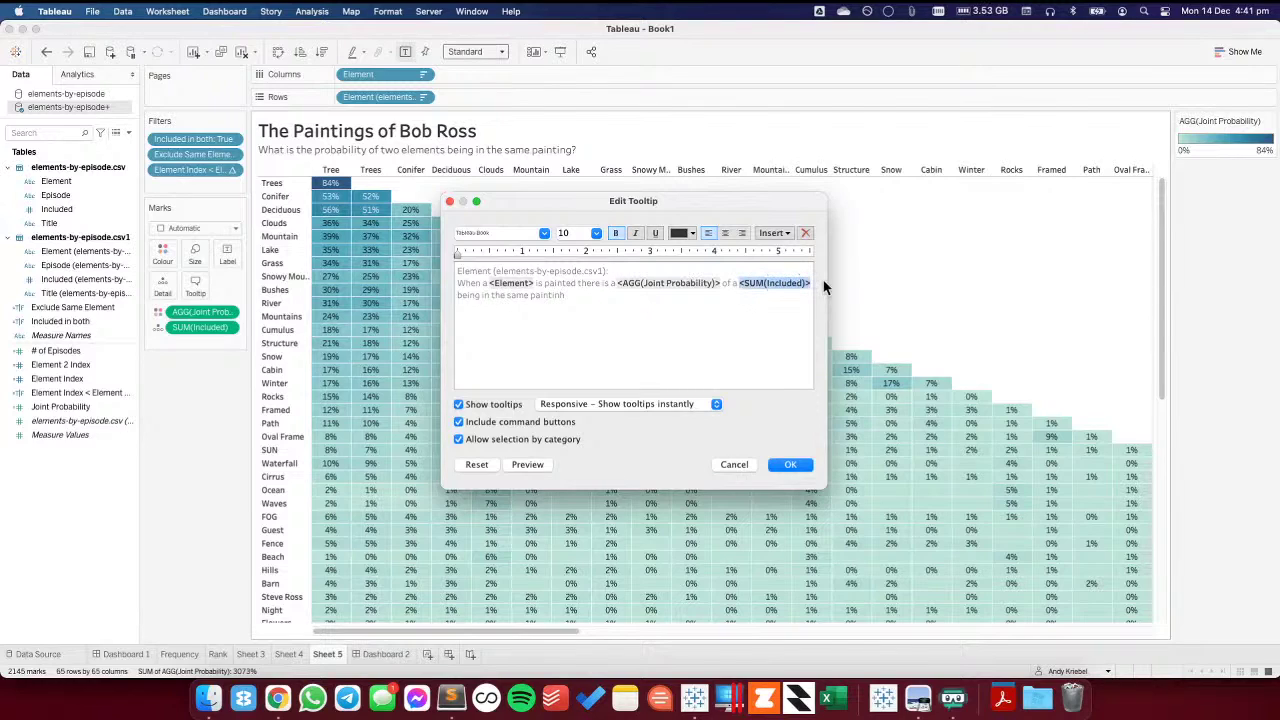
{"action": "key", "text": "cmd+v"}
{"action": "left_click", "coordinate": [456, 272]}
{"action": "key", "text": "shift+Down"}
{"action": "key", "text": "BackSpace"}
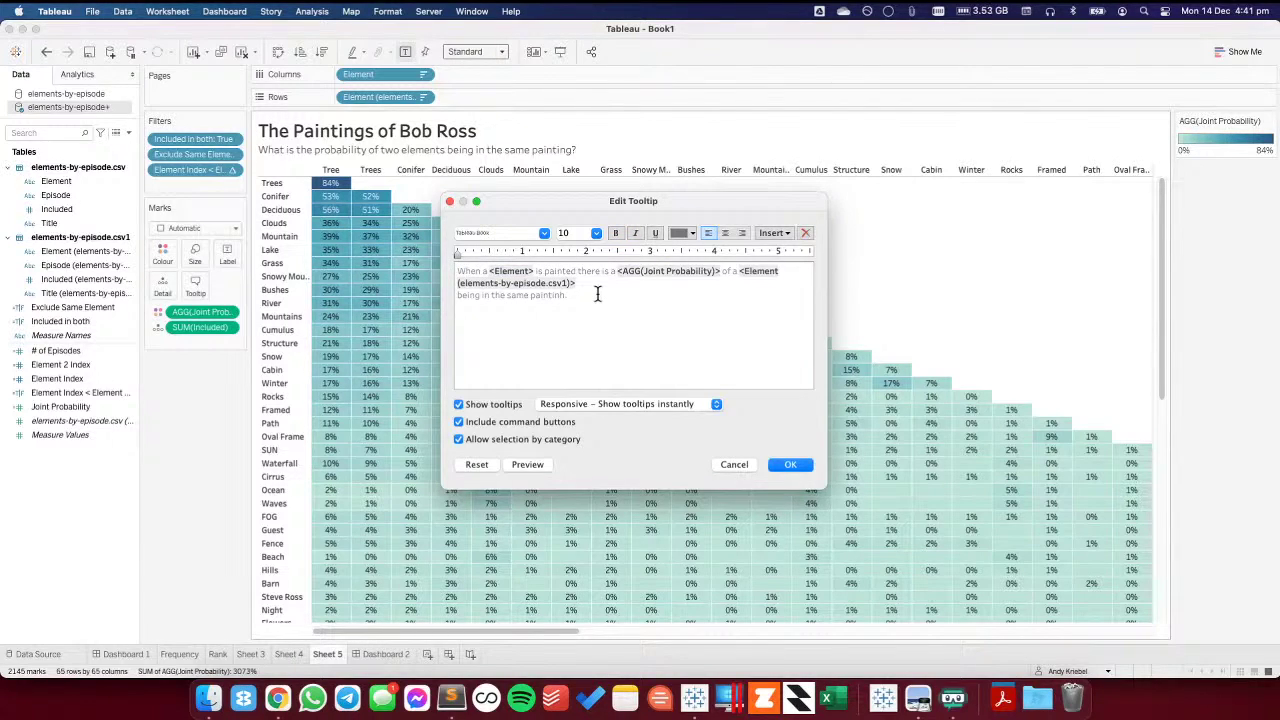
- Join "being in the same painting." to the tooltip sentence and turn off command buttons and selection by category
{"action": "key", "text": "BackSpace"}
{"action": "left_click", "coordinate": [512, 422]}
{"action": "left_click", "coordinate": [512, 440]}
{"action": "left_click", "coordinate": [795, 467]}
{"action": "mouse_move", "coordinate": [418, 311]}
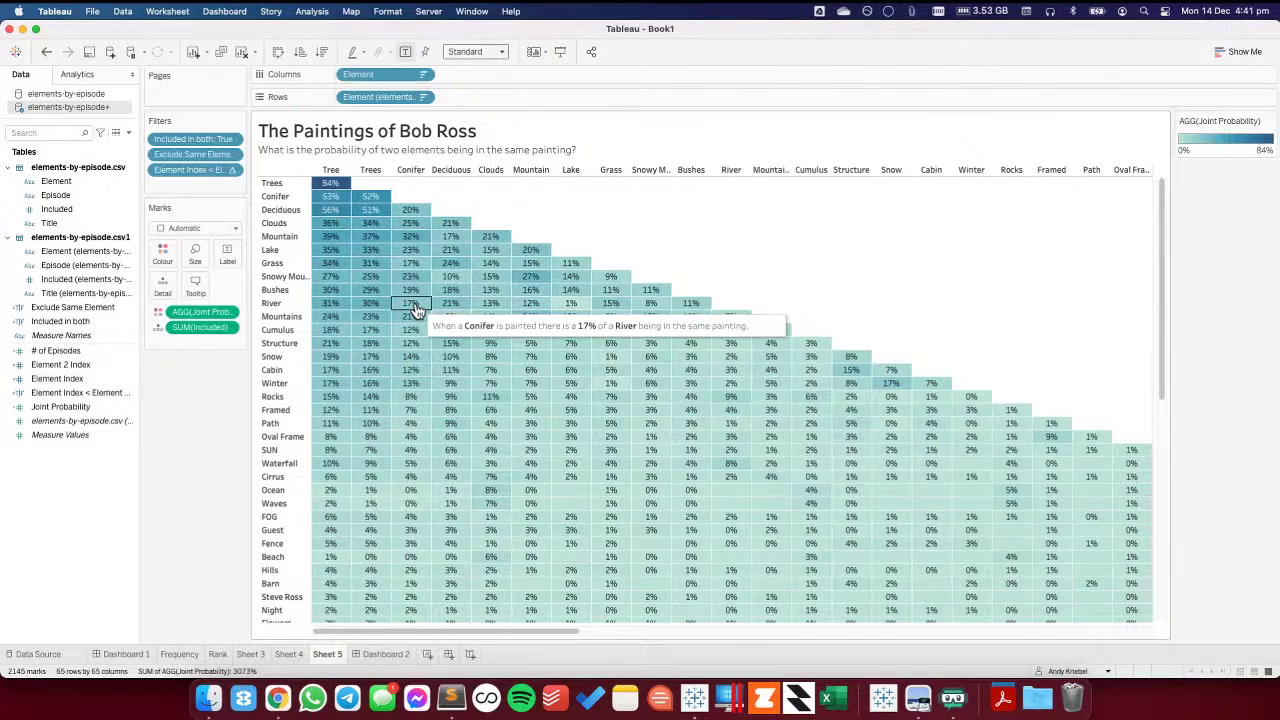
- Insert the word "chance" after <AGG(Joint Probability)> in the tooltip sentence and check it on a heatmap cell
{"action": "left_click", "coordinate": [196, 289]}
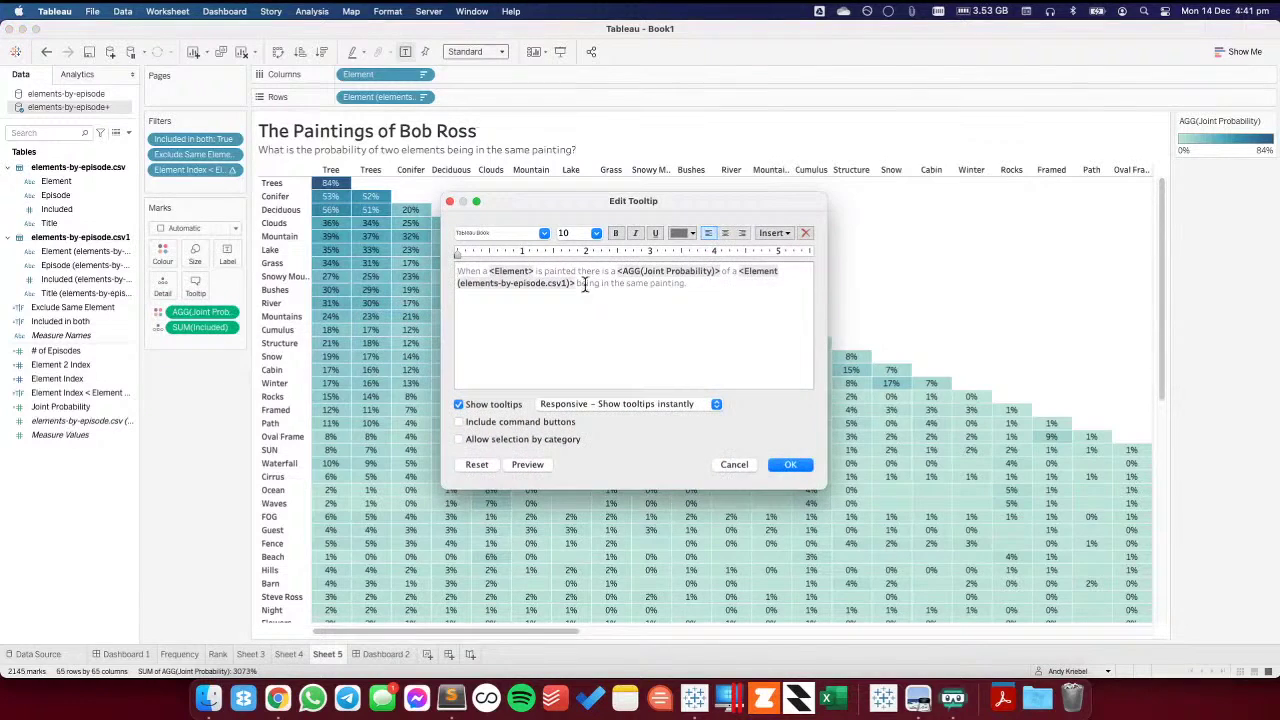
{"action": "left_click", "coordinate": [724, 274]}
{"action": "type", "text": "chance of"}
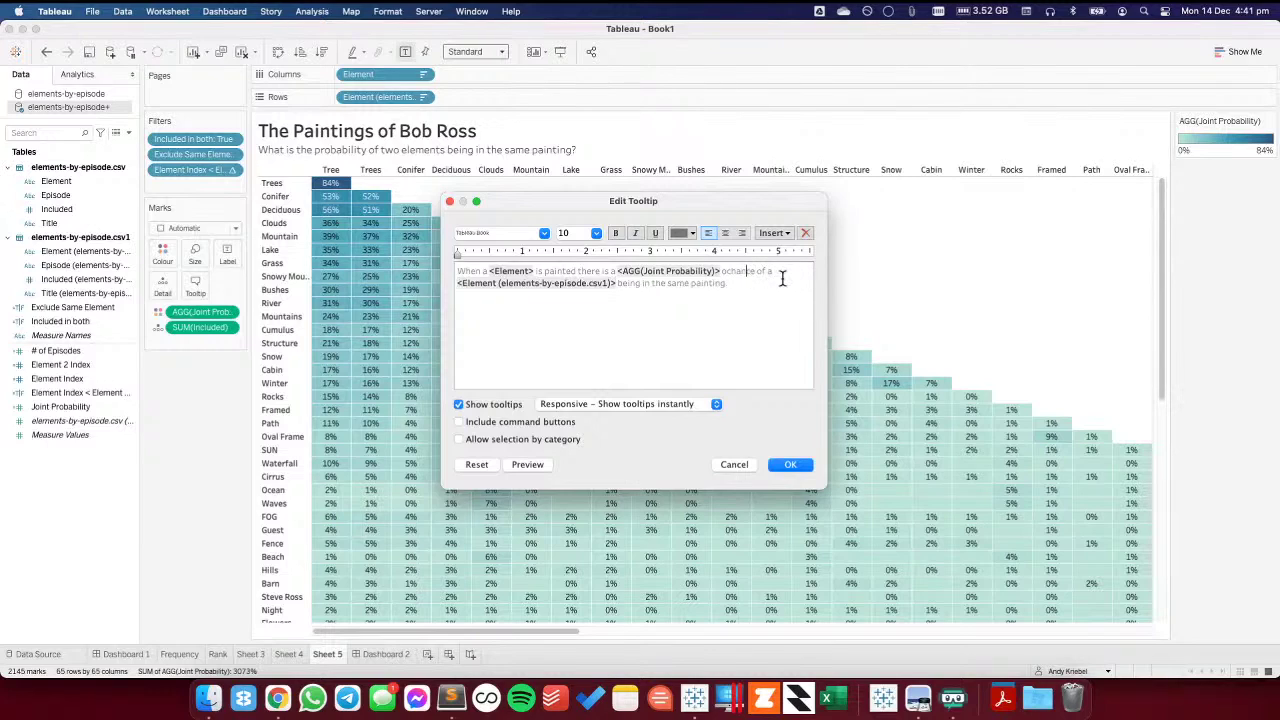
{"action": "left_click", "coordinate": [783, 279]}
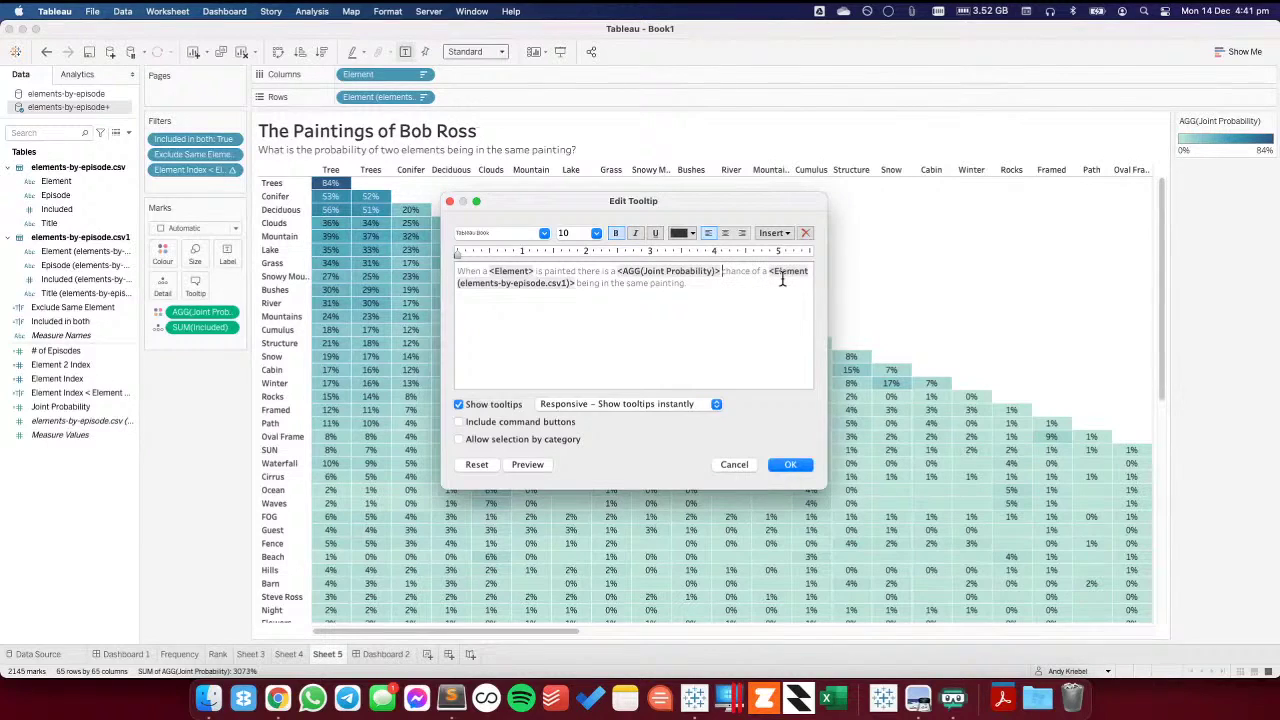
{"action": "left_click", "coordinate": [790, 464]}
{"action": "mouse_move", "coordinate": [335, 318]}
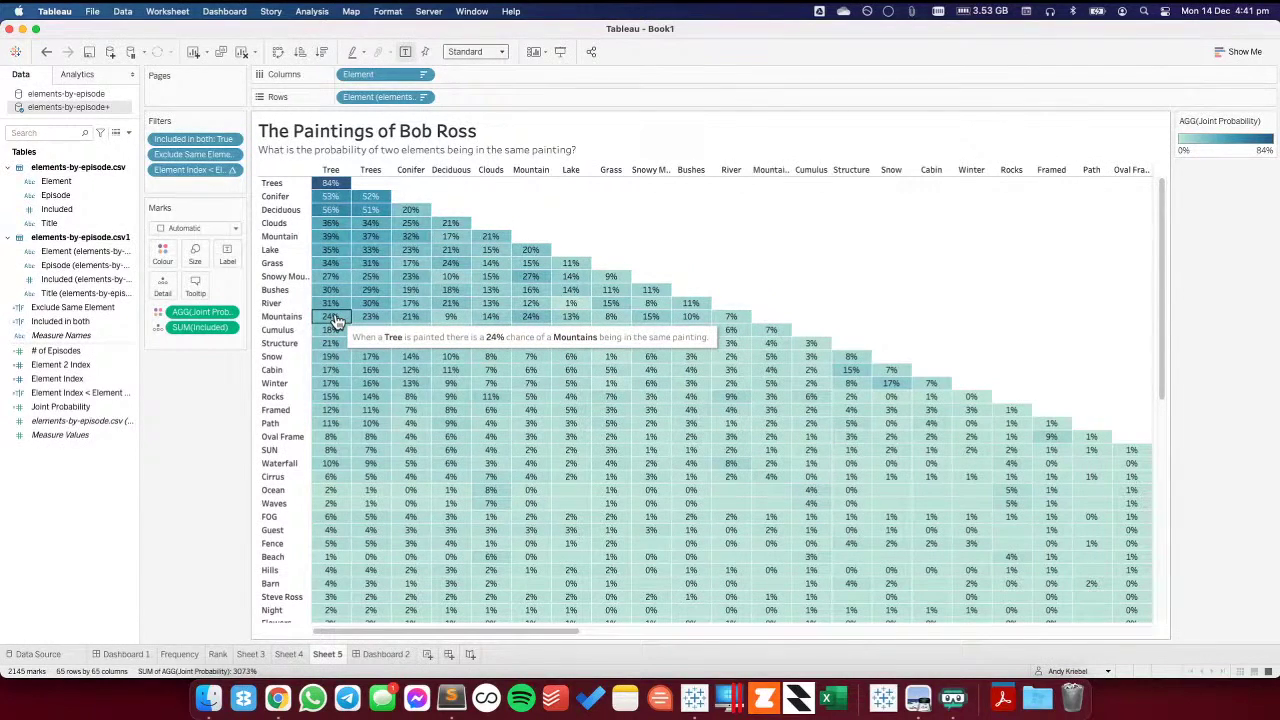
- Add a new first line to the tooltip that begins with "A <Element>", copying the field from the sentence below
{"action": "left_click", "coordinate": [195, 285]}
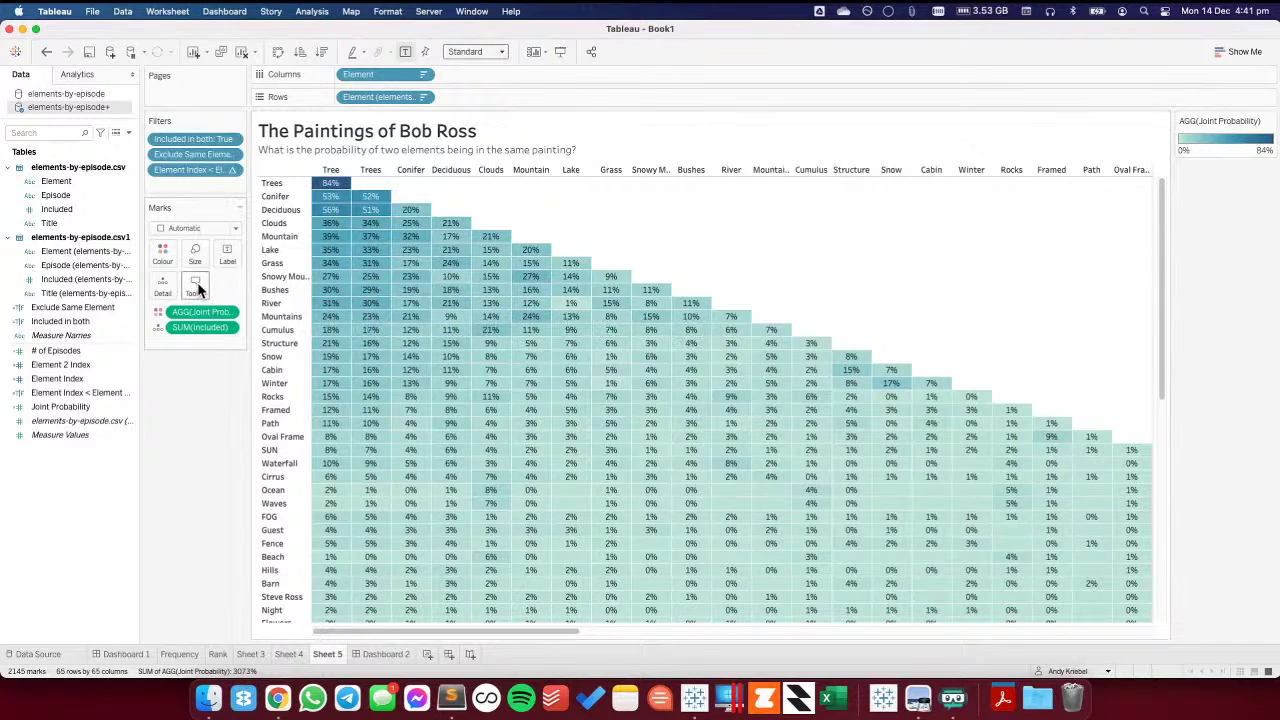
{"action": "key", "text": "Return"}
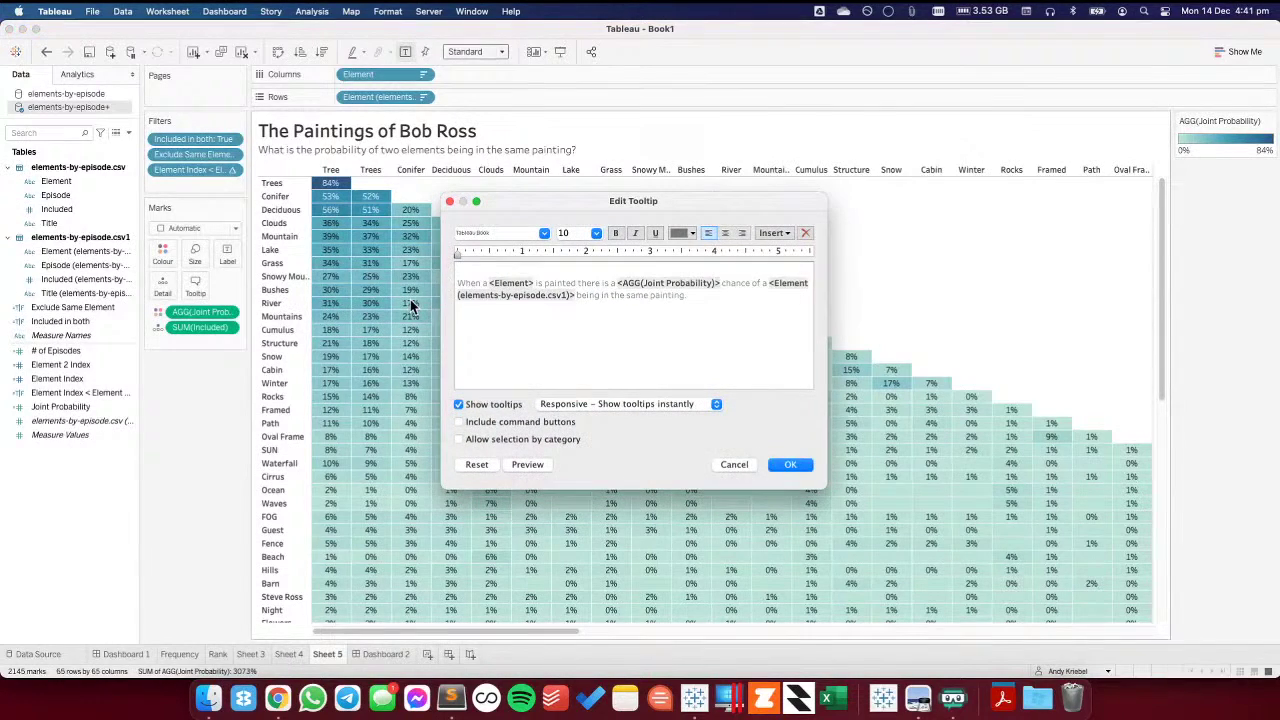
{"action": "left_click_drag", "start_coordinate": [490, 284], "coordinate": [543, 276]}
{"action": "key", "text": "super+c"}
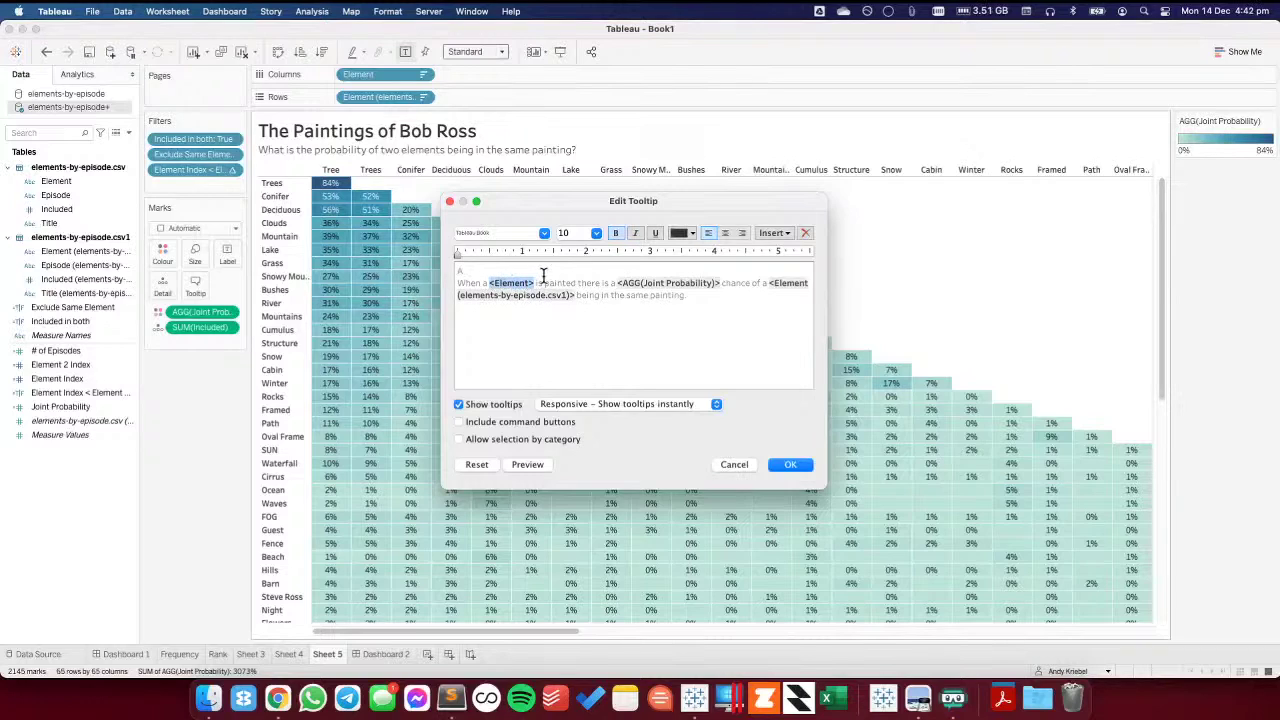
{"action": "left_click", "coordinate": [483, 271]}
{"action": "key", "text": "super+v"}
{"action": "type", "text": "ha"}
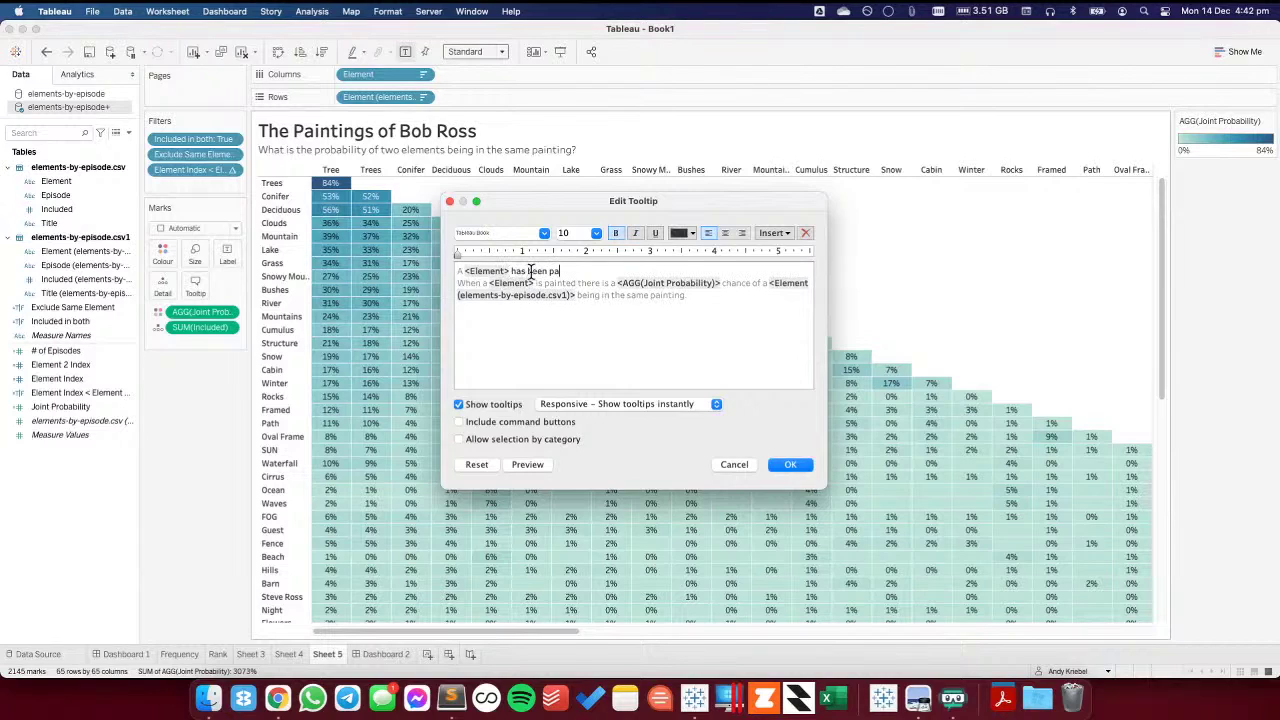
- Complete the tooltip's first line with "has been painted in <SUM(Included)> episodes."
{"action": "mouse_move", "coordinate": [537, 283]}
{"action": "left_mouse_down"}
{"action": "mouse_move", "coordinate": [577, 284]}
{"action": "mouse_move", "coordinate": [525, 272]}
{"action": "mouse_move", "coordinate": [598, 272]}
{"action": "left_mouse_up"}
{"action": "type", "text": "is painted"}
{"action": "key", "text": "alt+Left"}
{"action": "key", "text": "alt+Left"}
{"action": "type", "text": "'"}
{"action": "key", "text": "BackSpace"}
{"action": "type", "text": "has been"}
{"action": "left_click", "coordinate": [786, 233]}
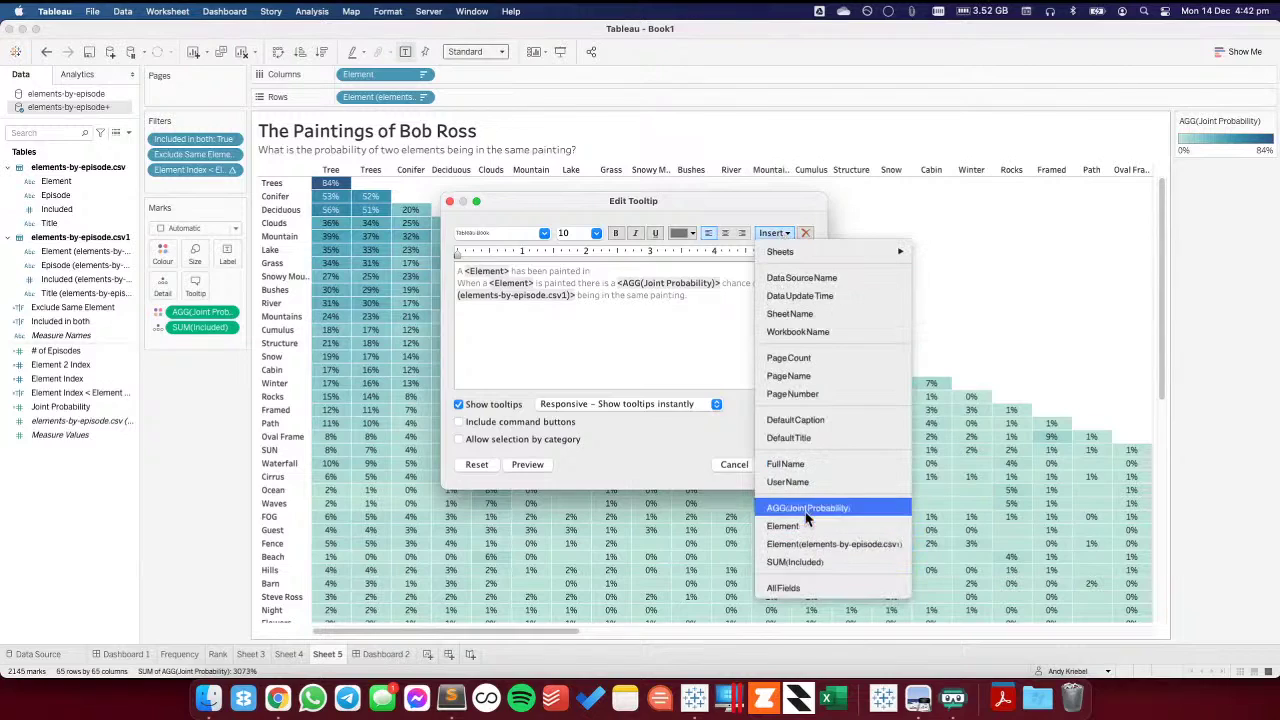
{"action": "left_click", "coordinate": [795, 562]}
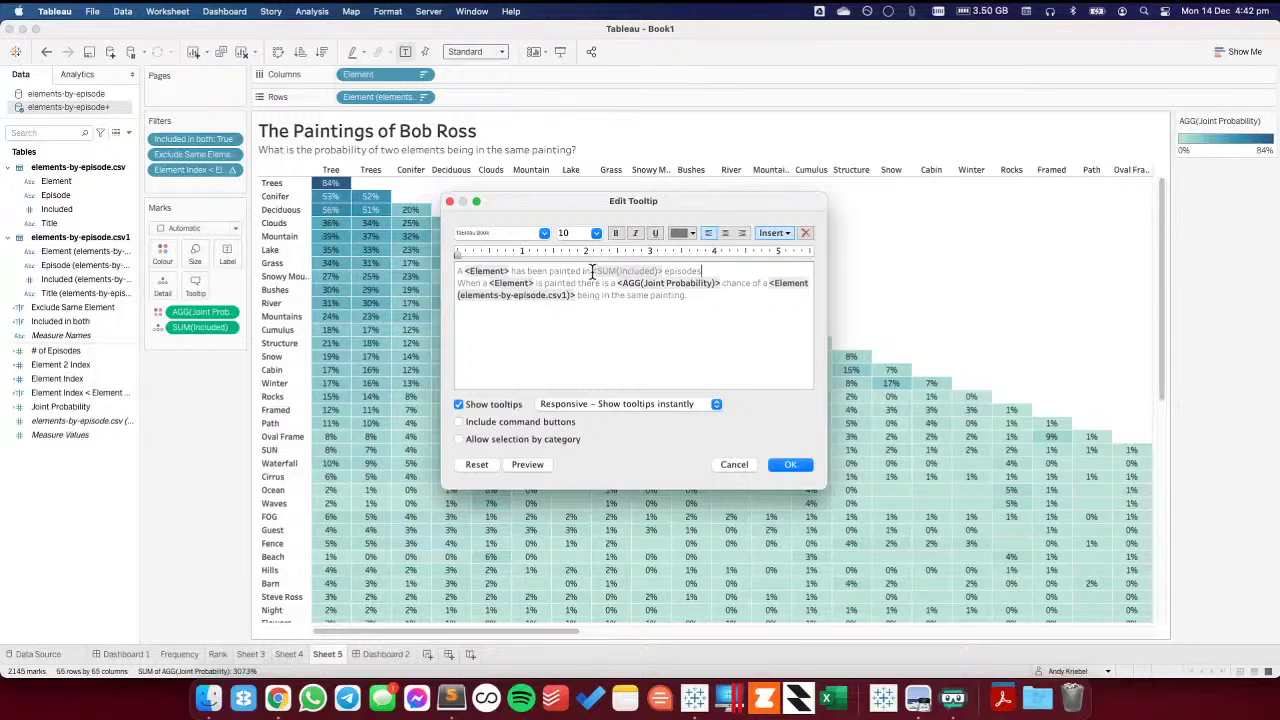
- Make the <SUM(Included)> field bold and dark like the other tooltip fields and separate the two sentences with a blank line
{"action": "double_click", "coordinate": [641, 284]}
{"action": "left_click", "coordinate": [681, 233]}
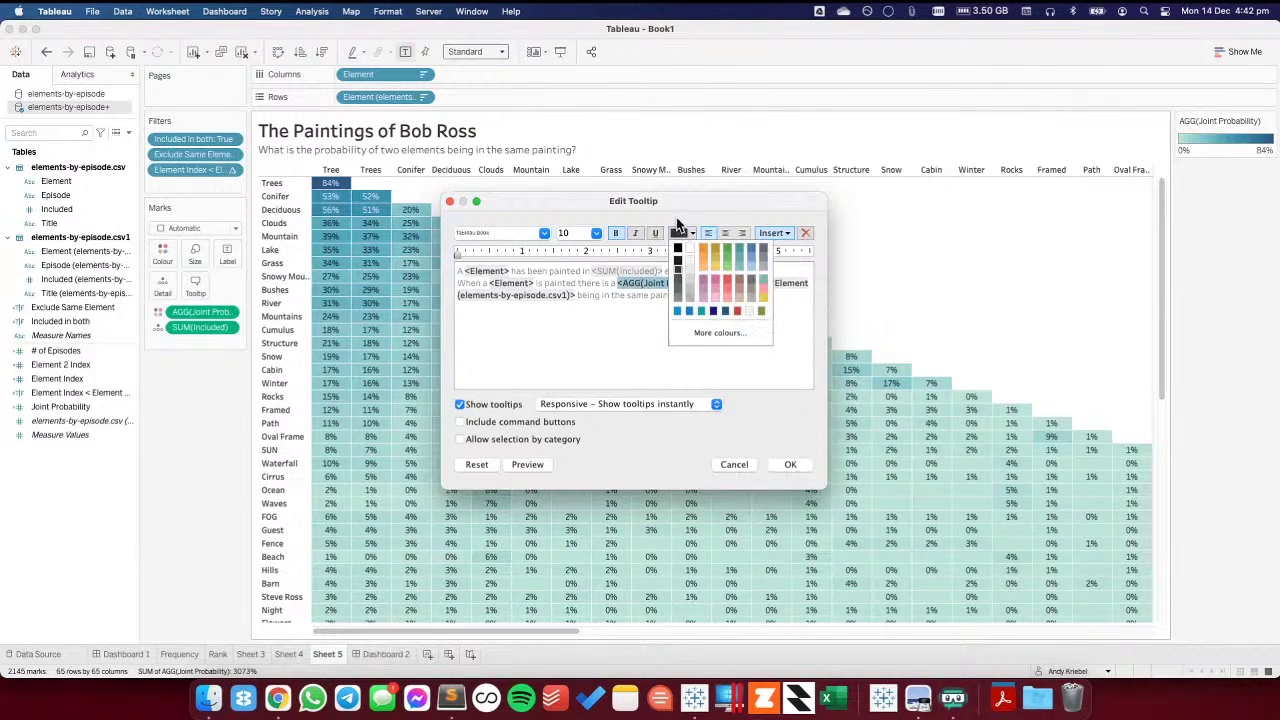
{"action": "left_click", "coordinate": [677, 261]}
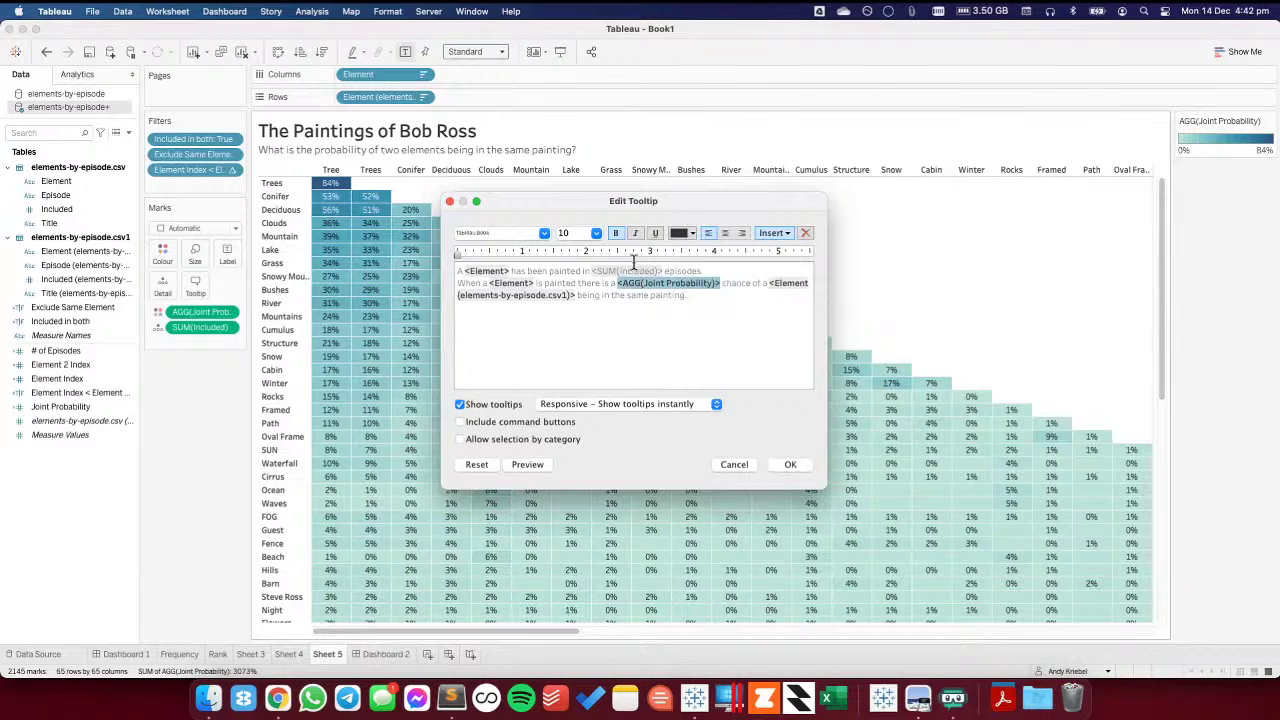
{"action": "double_click", "coordinate": [628, 271]}
{"action": "left_click", "coordinate": [681, 233]}
{"action": "left_click", "coordinate": [677, 268]}
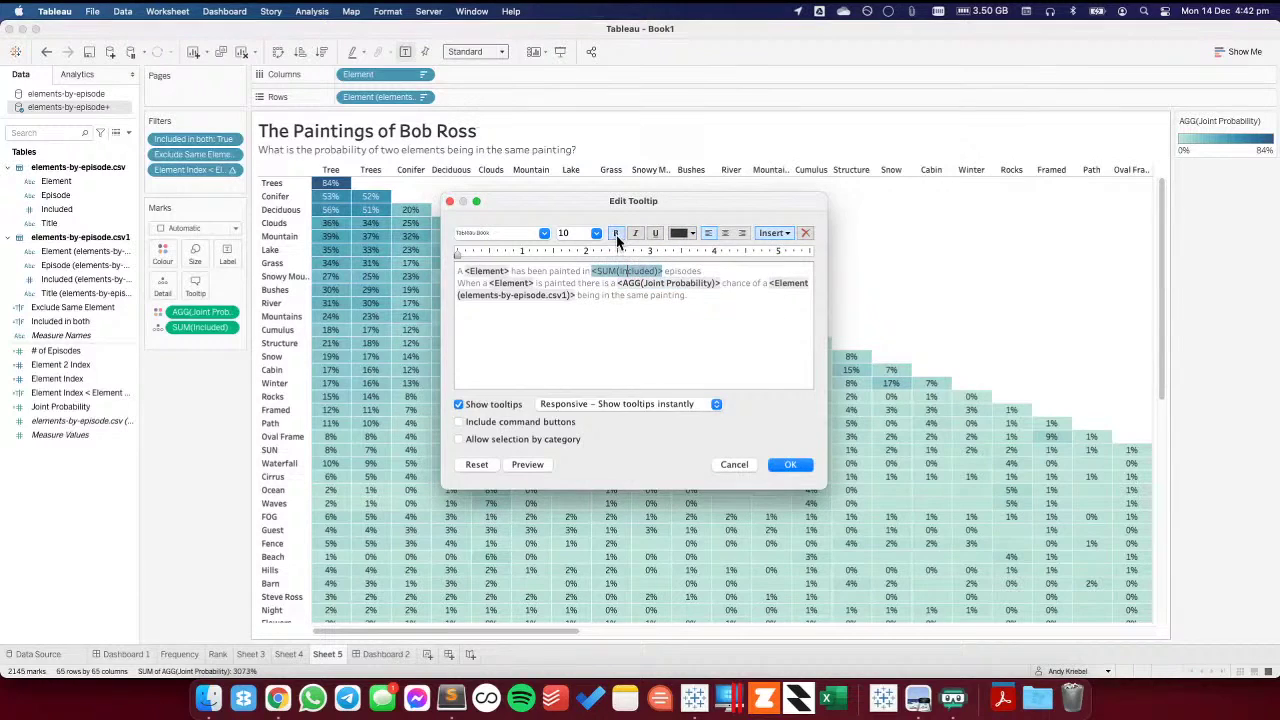
{"action": "left_click", "coordinate": [705, 277]}
{"action": "key", "text": "Return"}
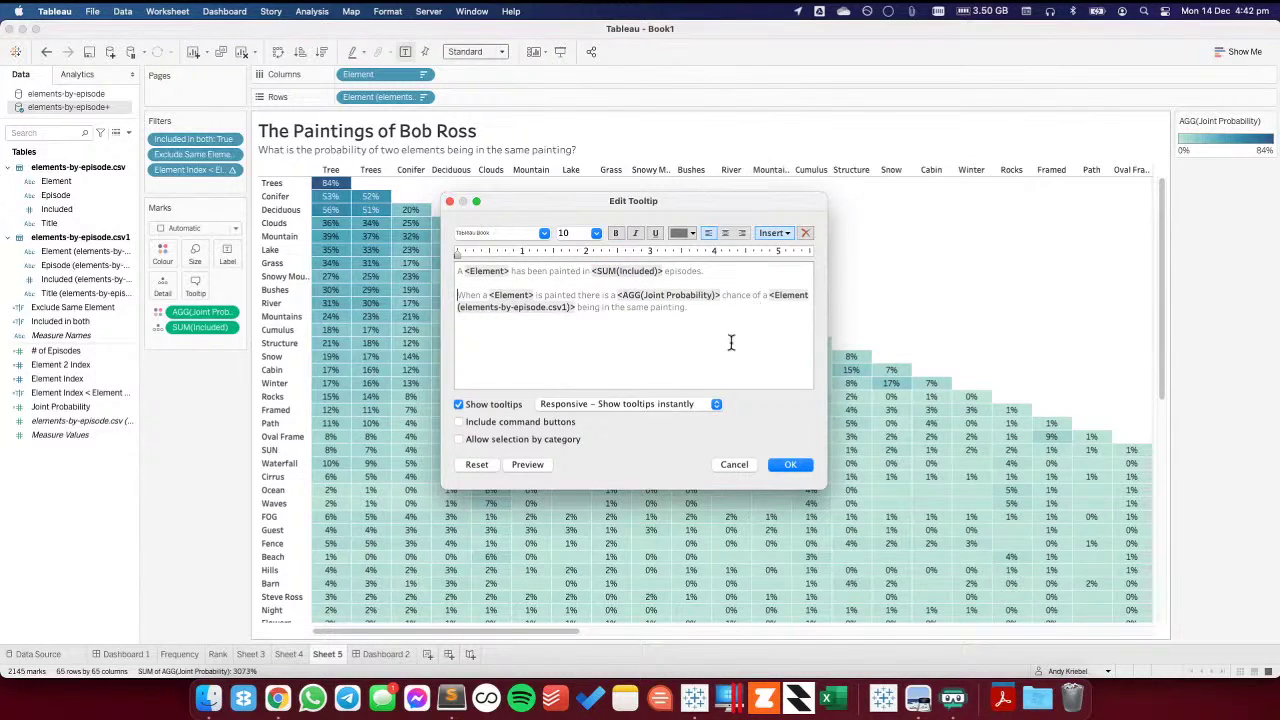
{"action": "mouse_move", "coordinate": [520, 469]}
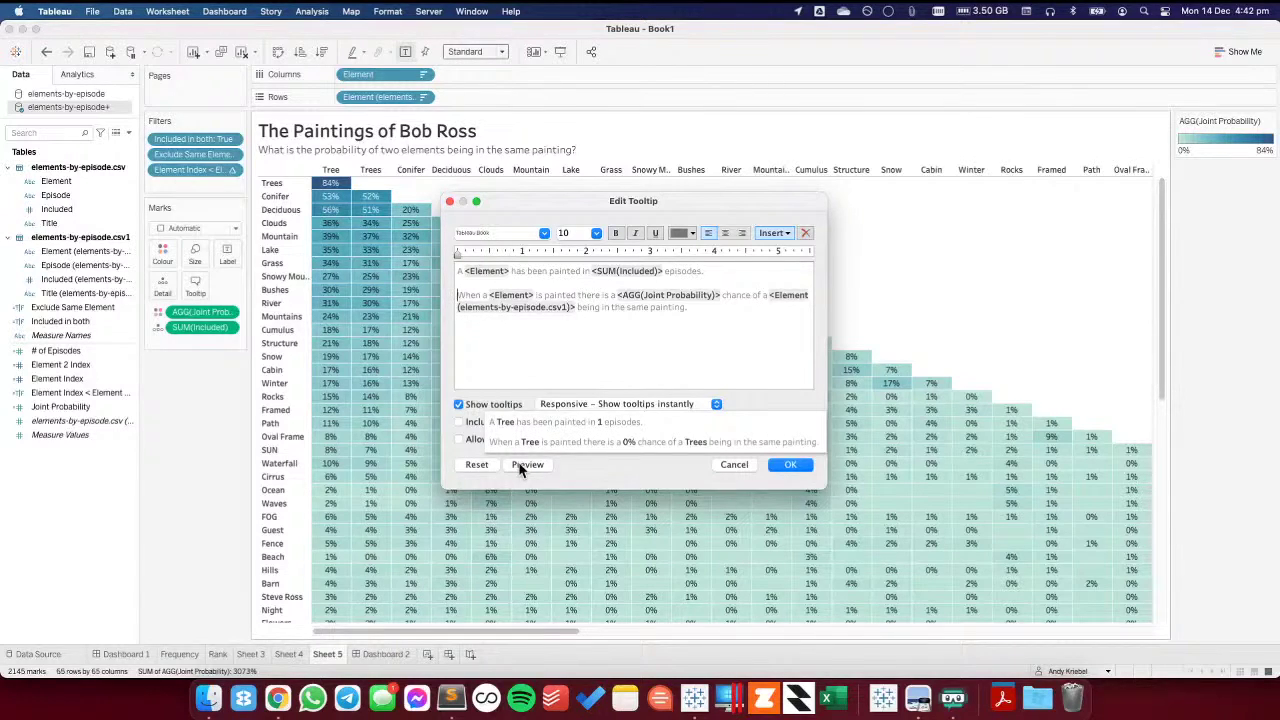
{"action": "left_click", "coordinate": [621, 309]}
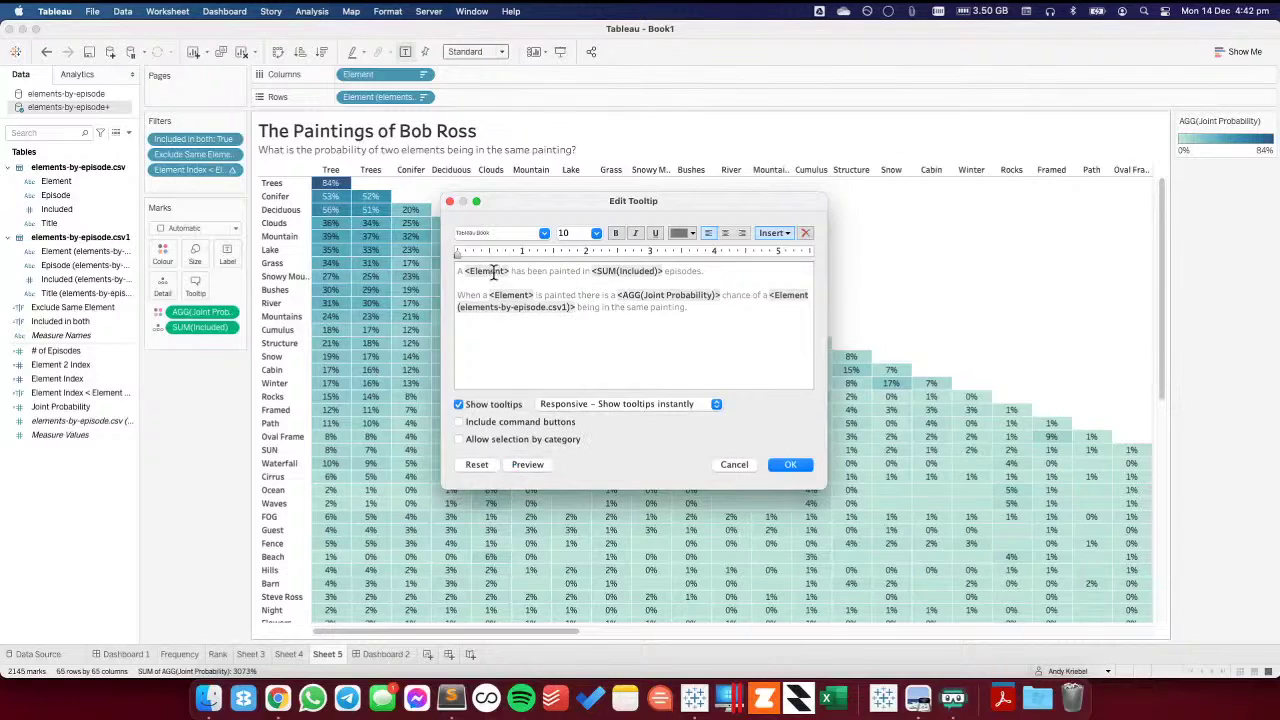
- Set the font size of <Element> and <SUM(Included)> in the tooltip's first line to 12 and apply the tooltip
{"action": "double_click", "coordinate": [488, 270]}
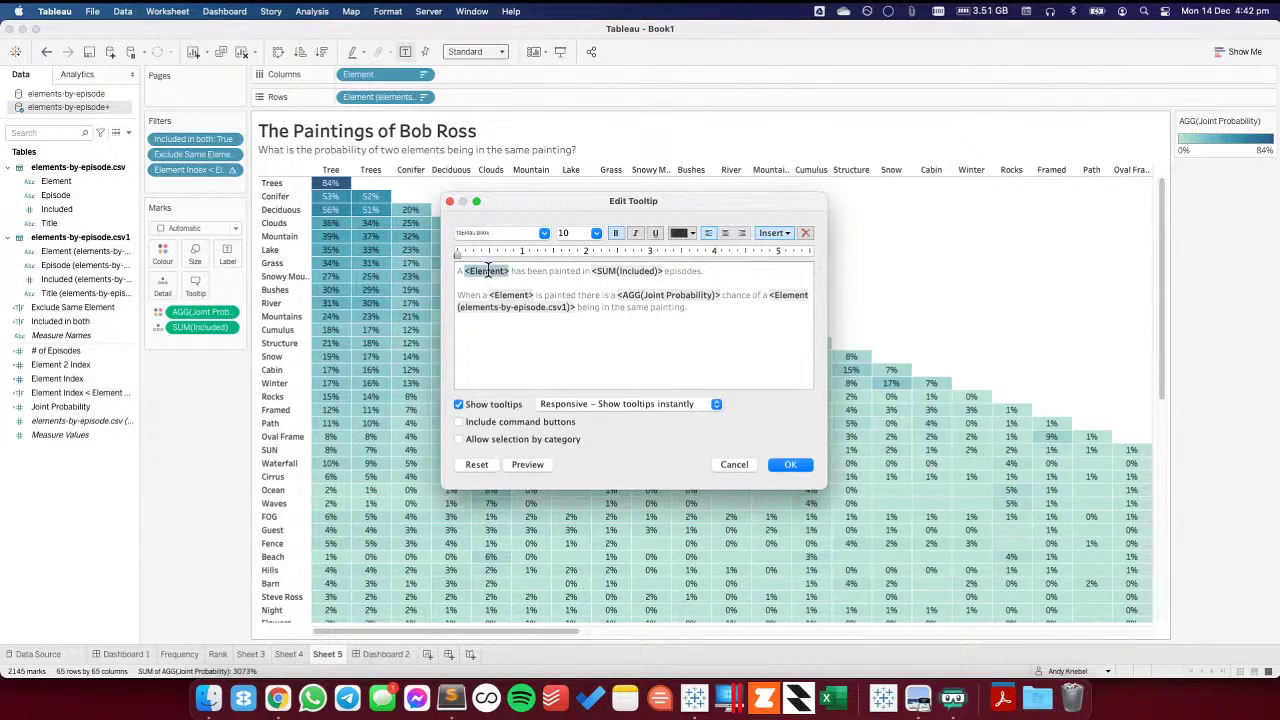
{"action": "left_click", "coordinate": [596, 233]}
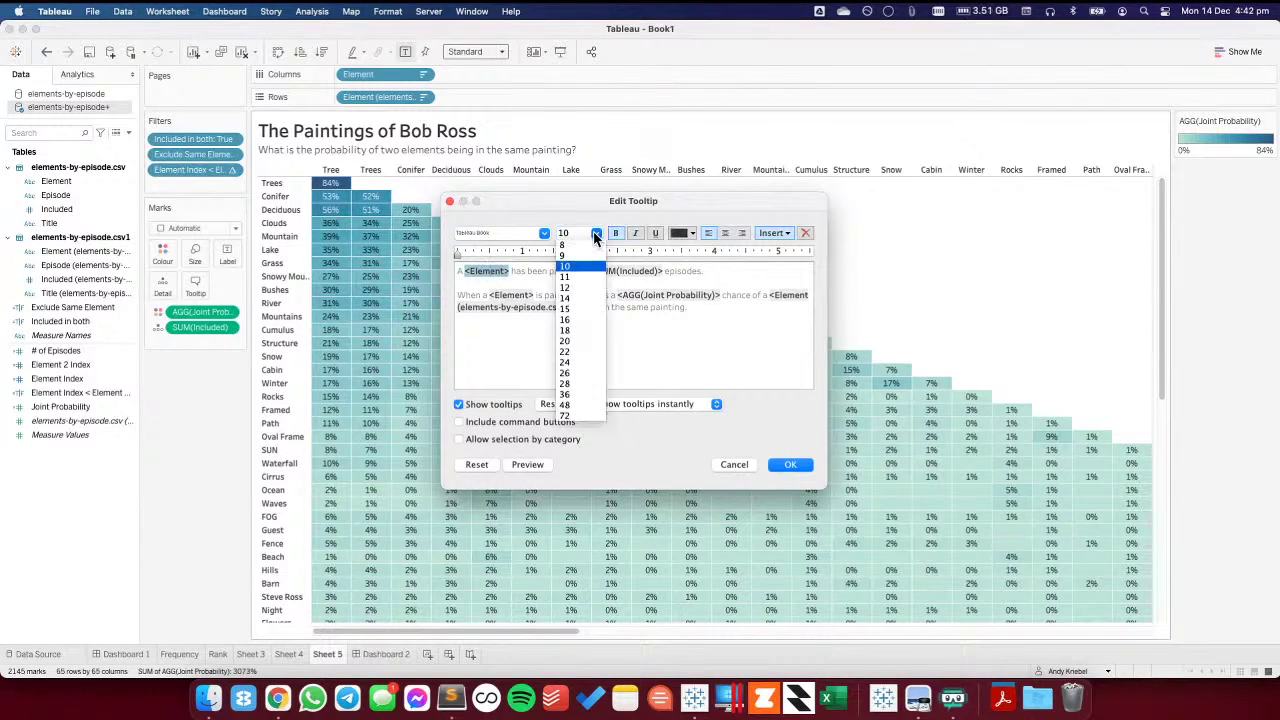
{"action": "left_click", "coordinate": [578, 297]}
{"action": "double_click", "coordinate": [637, 272]}
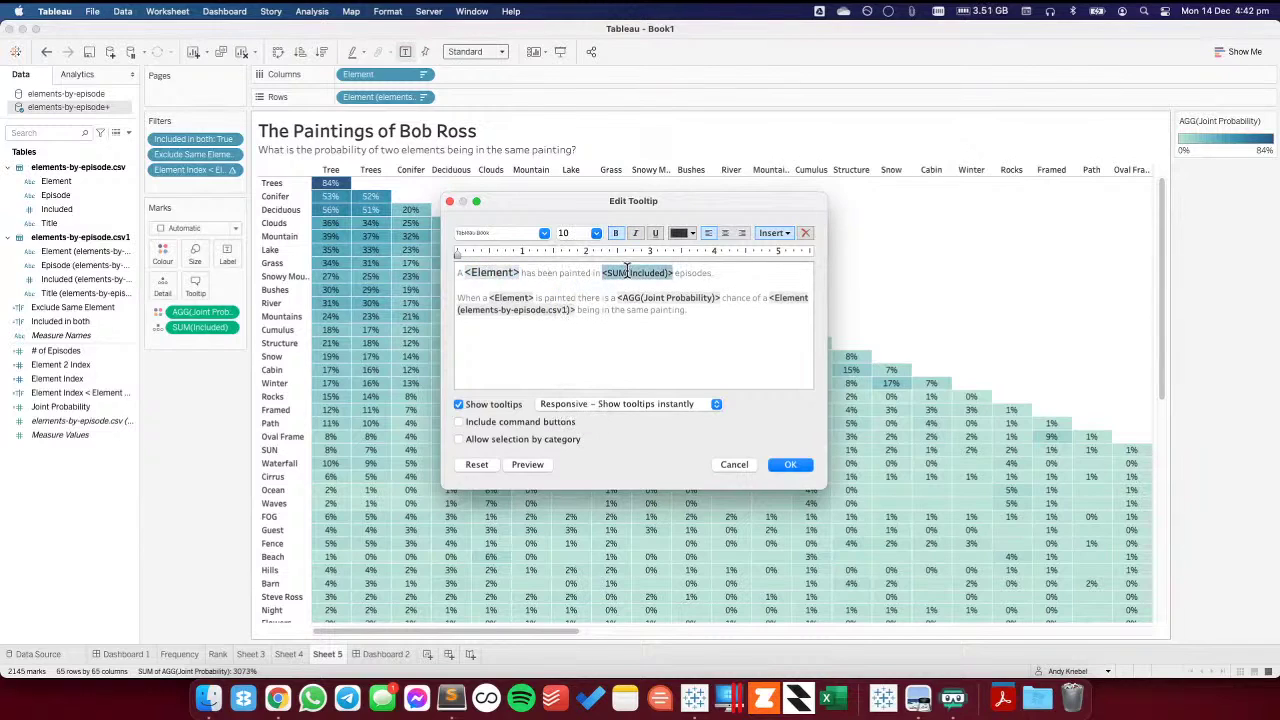
{"action": "left_click", "coordinate": [596, 233]}
{"action": "left_click", "coordinate": [577, 291]}
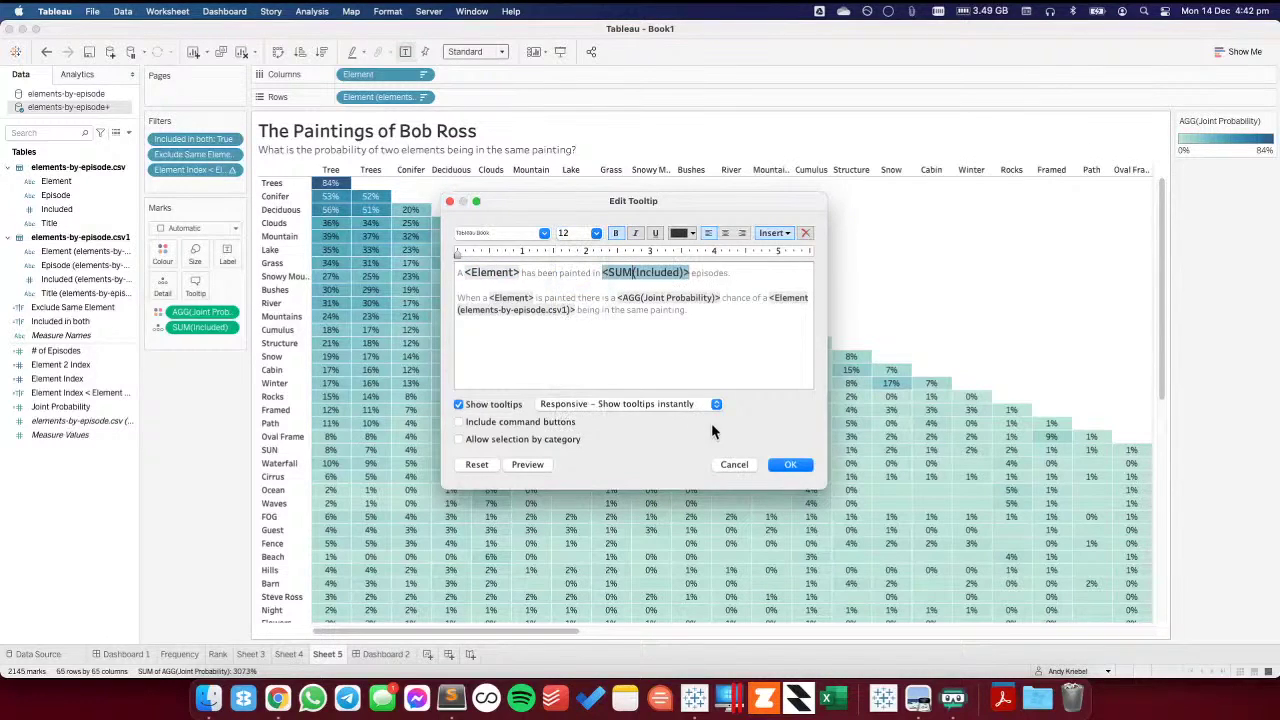
{"action": "left_click", "coordinate": [790, 464]}
{"action": "mouse_move", "coordinate": [398, 306]}
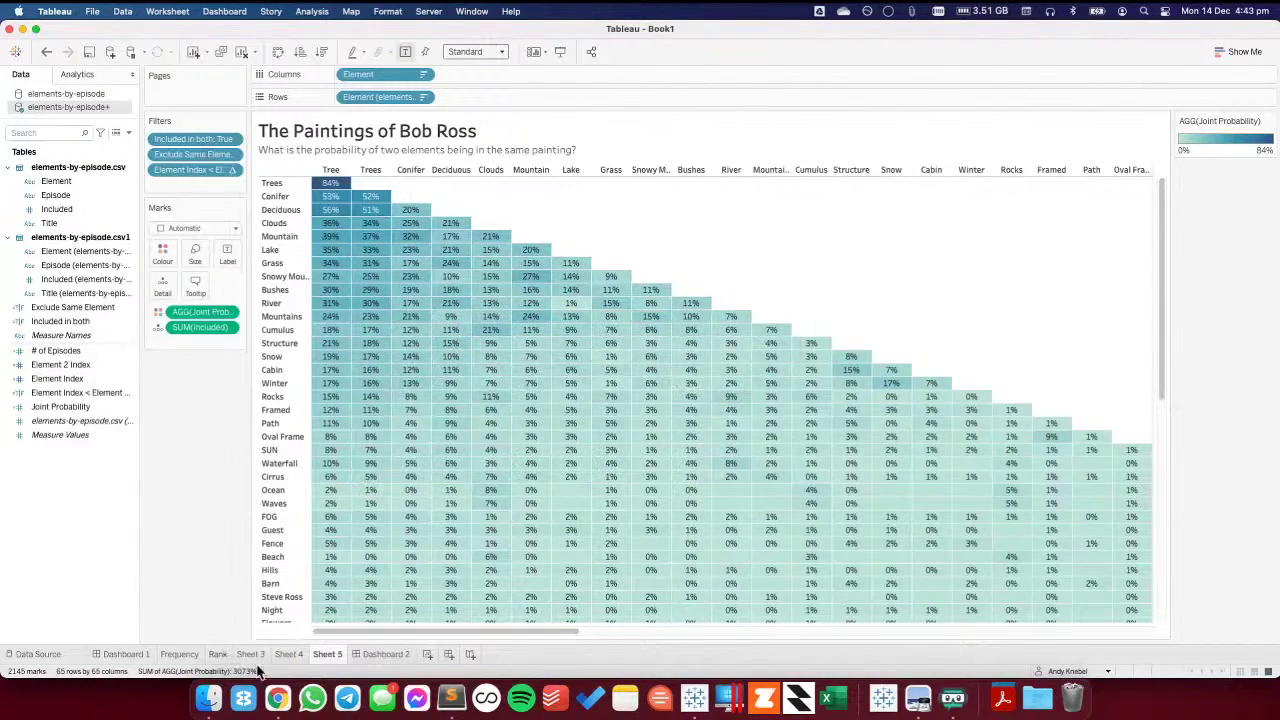
- Examine the revised tooltip and the element rows of the heatmap on Dashboard 2, and return to Sheet 5
{"action": "left_click", "coordinate": [378, 654]}
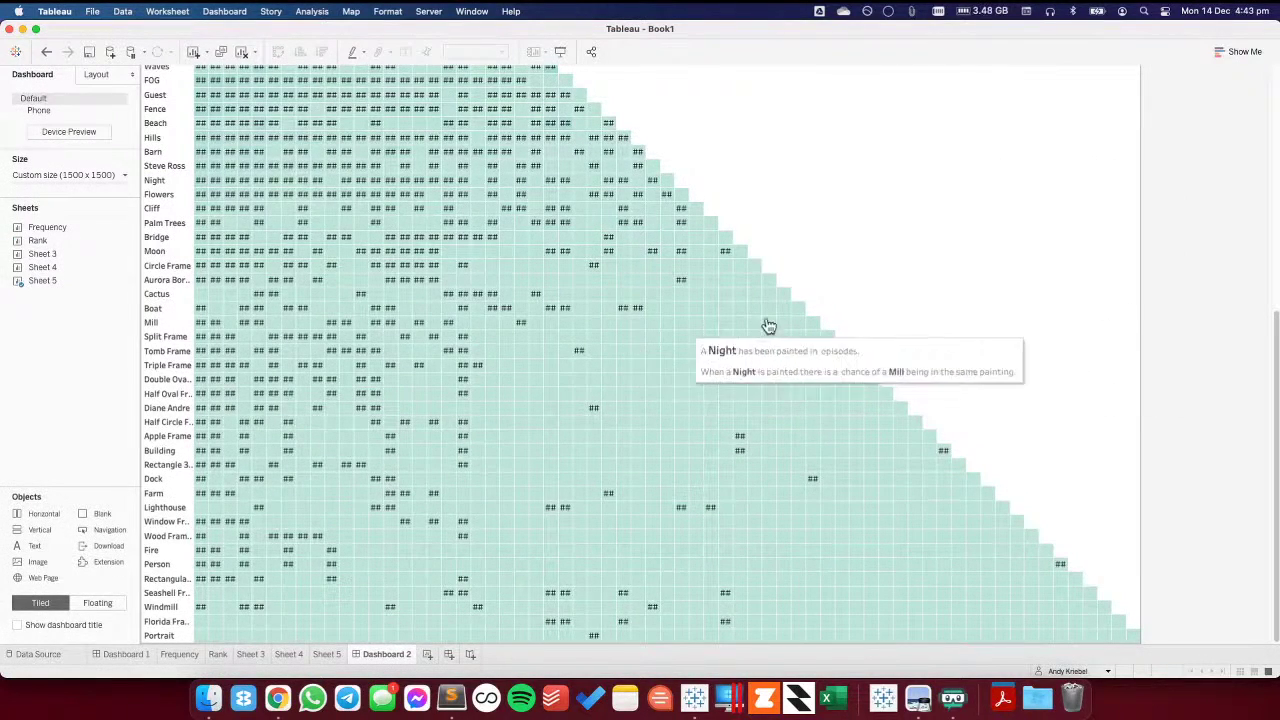
{"action": "scroll", "coordinate": [763, 323], "scroll_direction": "up", "scroll_amount": 10}
{"action": "scroll", "coordinate": [903, 314], "scroll_direction": "down", "scroll_amount": 5}
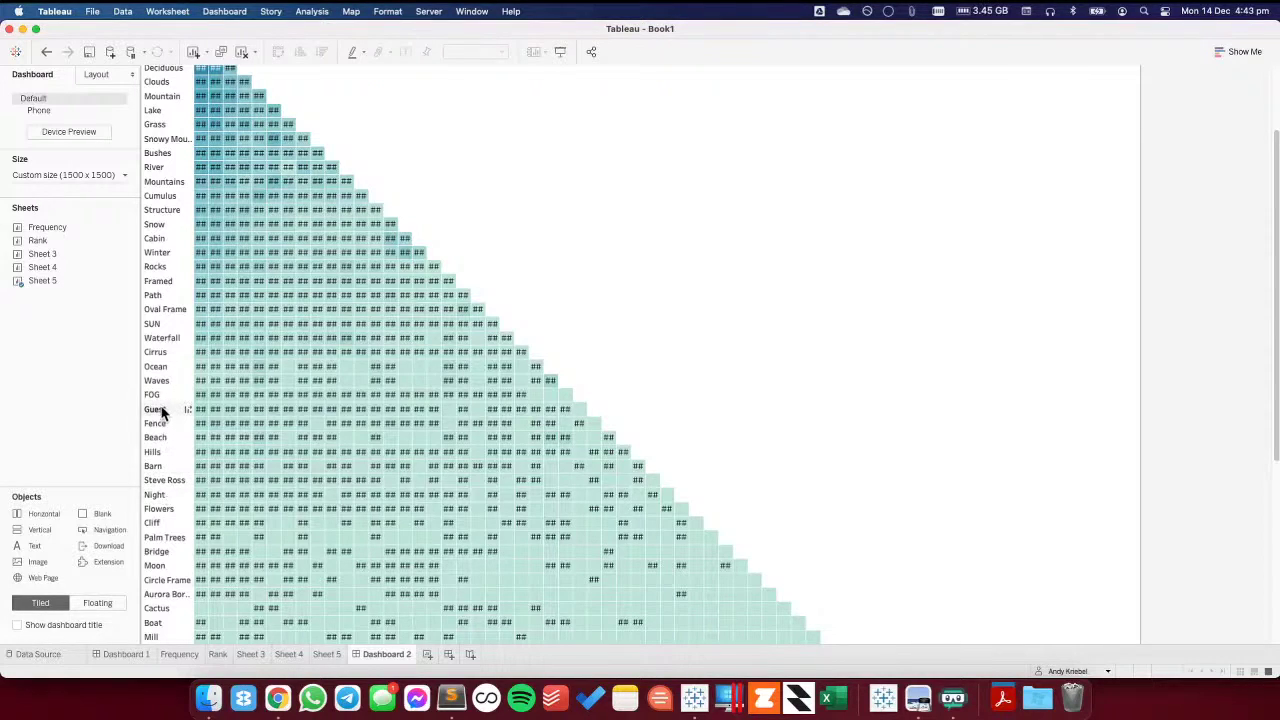
{"action": "left_click", "coordinate": [322, 655]}
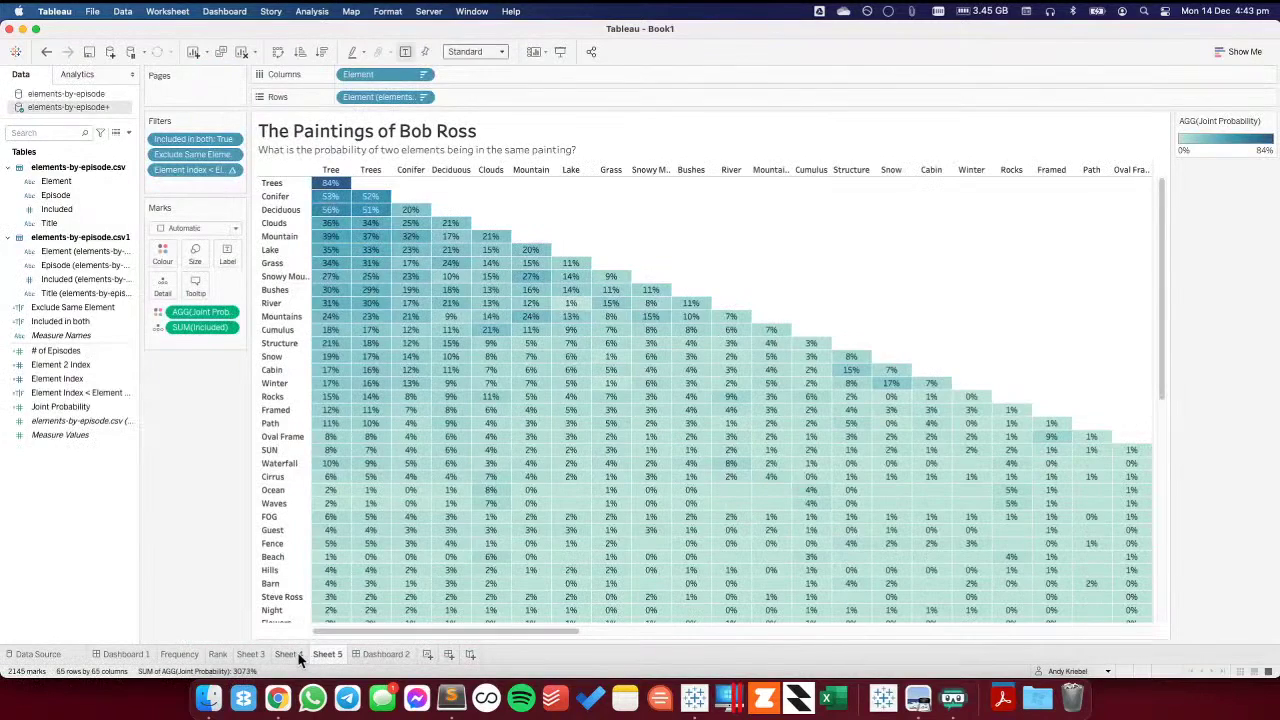
- Create a new worksheet listing Episode on rows and filter Element to two selected elements
{"action": "left_click", "coordinate": [427, 654]}
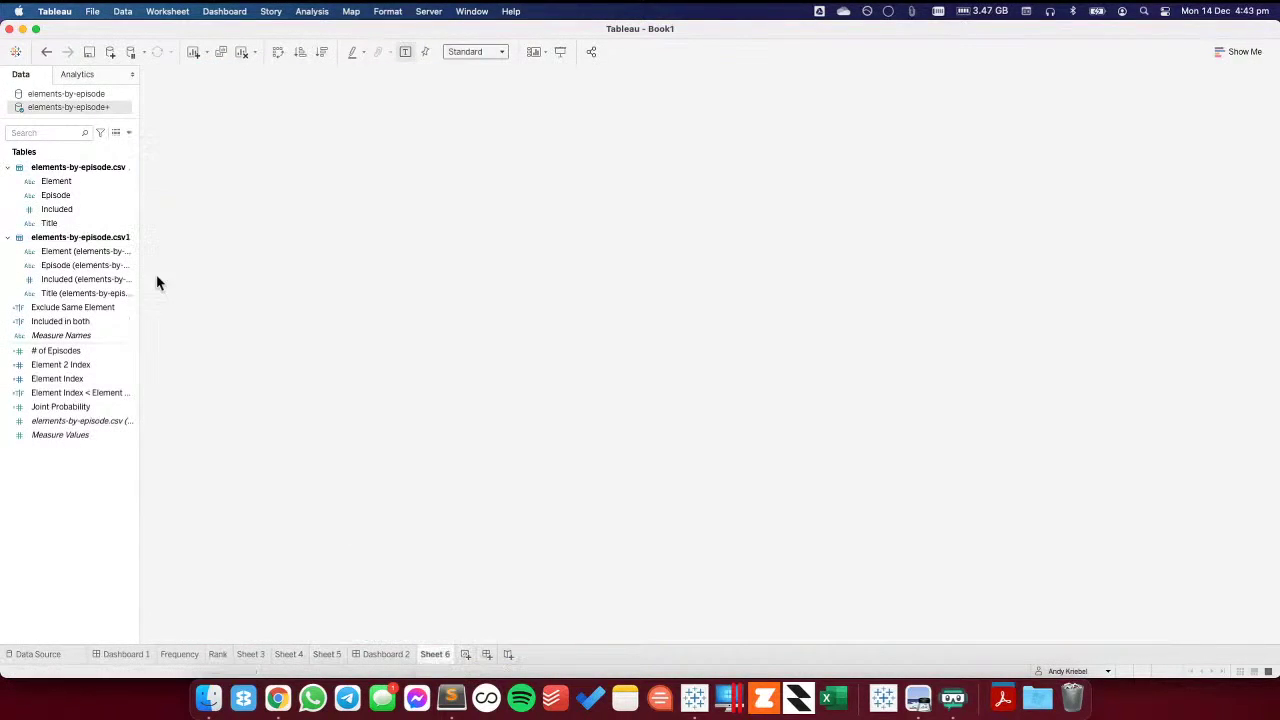
{"action": "left_click_drag", "start_coordinate": [64, 196], "coordinate": [283, 246]}
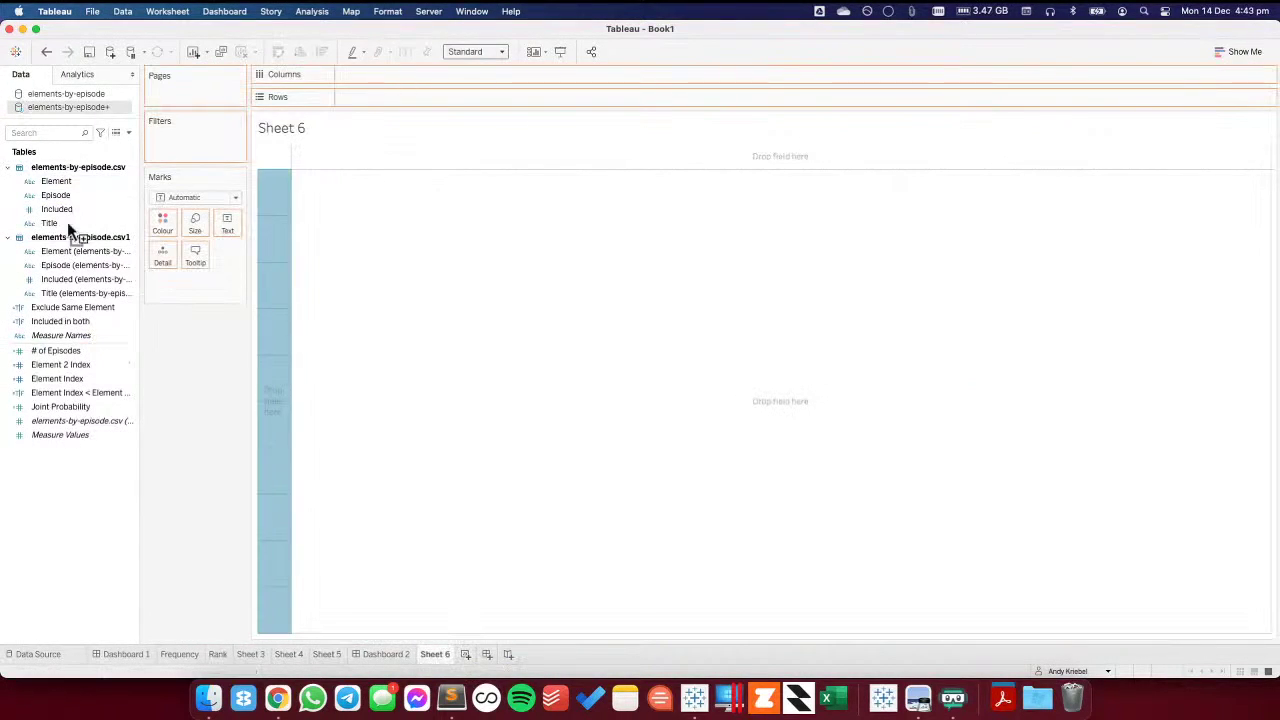
{"action": "left_click_drag", "start_coordinate": [68, 188], "coordinate": [195, 141]}
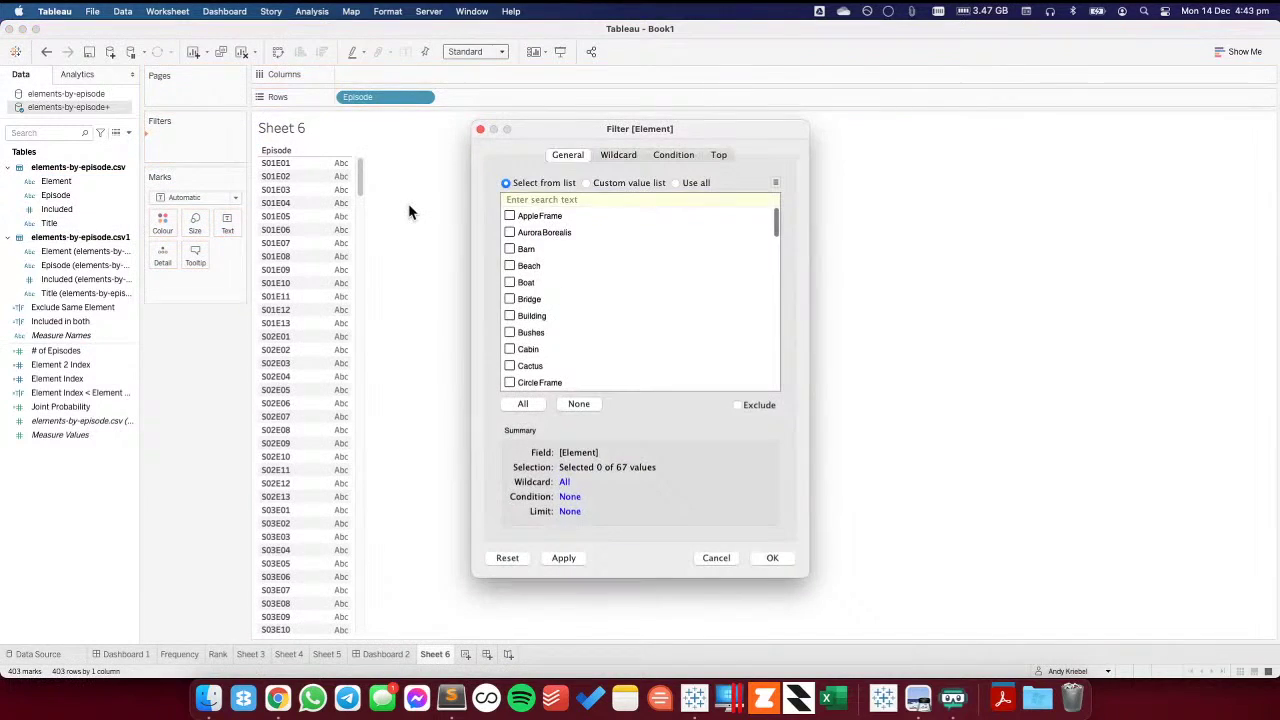
{"action": "scroll", "coordinate": [543, 320], "scroll_direction": "down", "scroll_amount": 6}
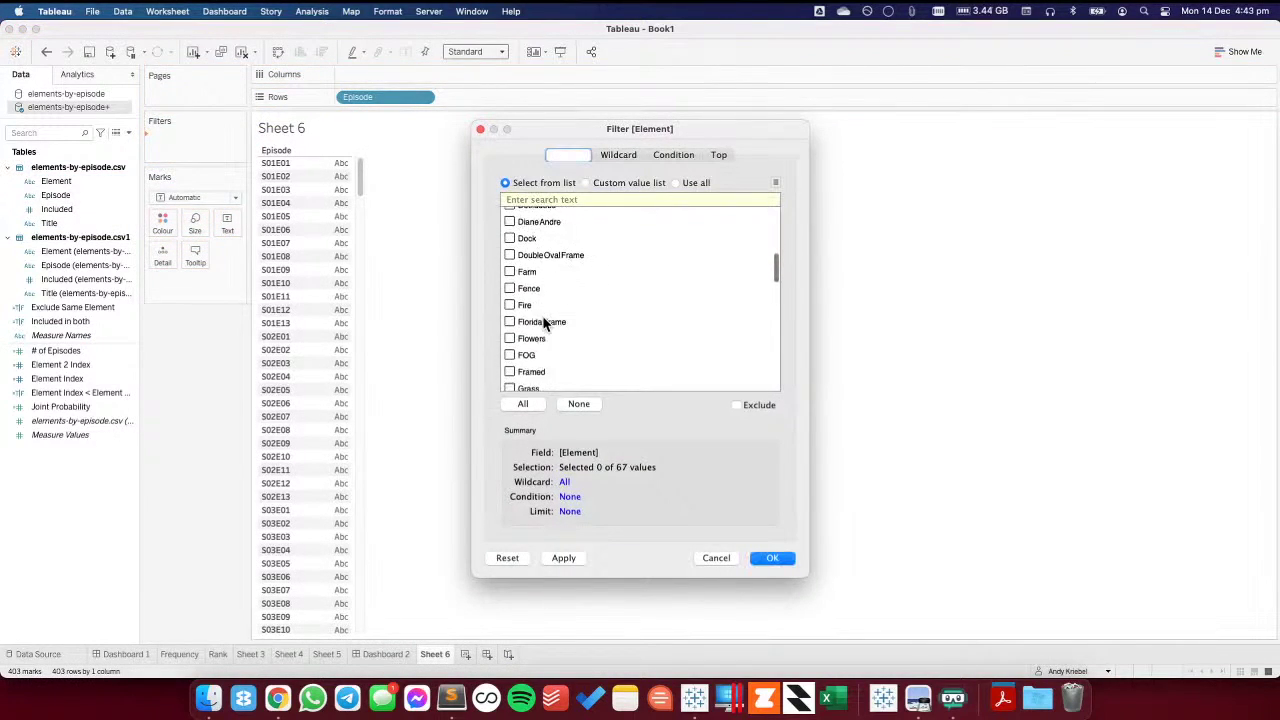
{"action": "scroll", "coordinate": [543, 320], "scroll_direction": "down", "scroll_amount": 2}
{"action": "left_click", "coordinate": [510, 282]}
{"action": "scroll", "coordinate": [565, 330], "scroll_direction": "down", "scroll_amount": 5}
{"action": "left_click", "coordinate": [510, 277]}
{"action": "left_click", "coordinate": [760, 557]}
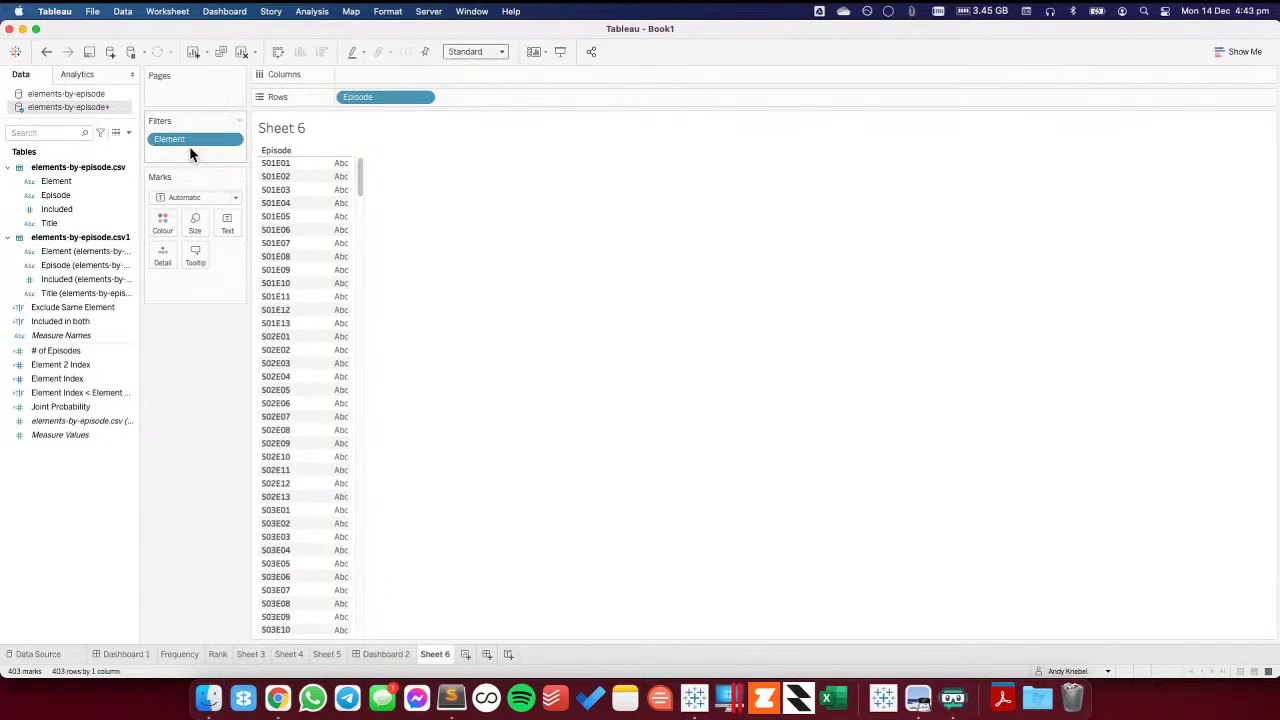
- Filter the new worksheet's episode list to Included value 1
{"action": "left_click_drag", "start_coordinate": [56, 209], "coordinate": [198, 150]}
{"action": "left_click", "coordinate": [511, 232]}
{"action": "left_click", "coordinate": [782, 554]}
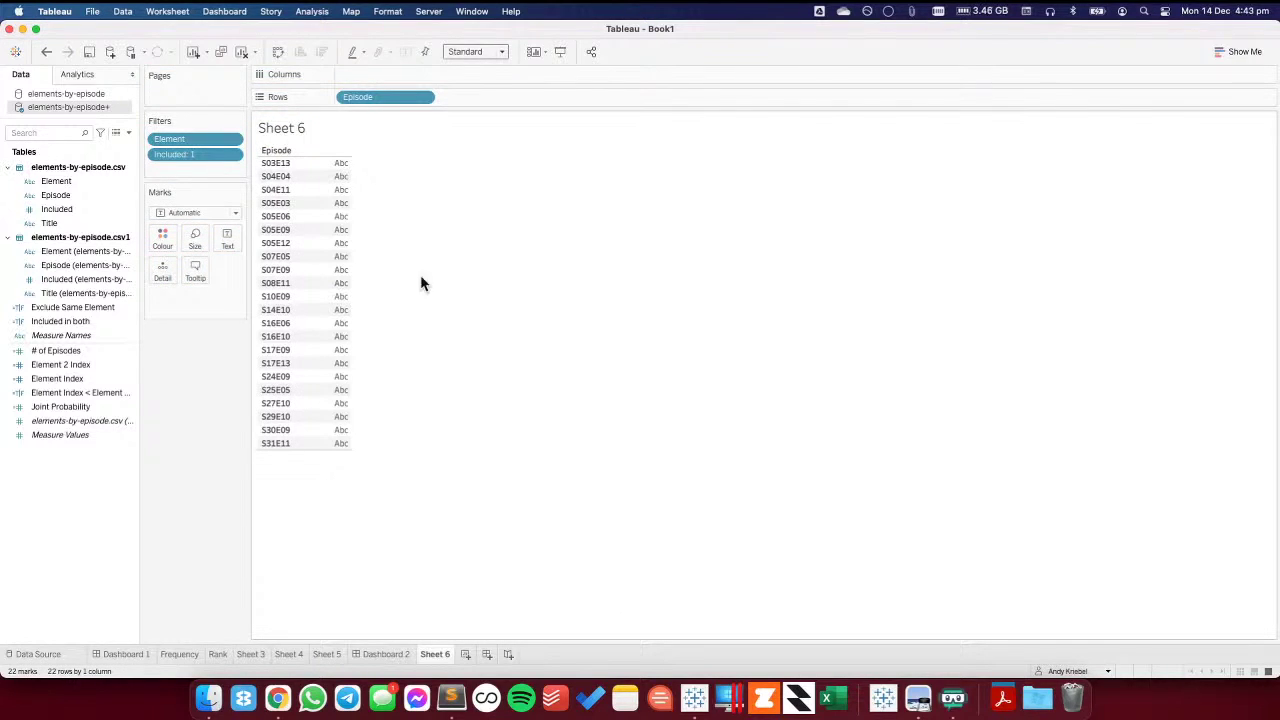
- Add Element to the episode list's rows, try keeping only the Steve Ross entries, and undo that filter
{"action": "left_click_drag", "start_coordinate": [46, 188], "coordinate": [544, 112]}
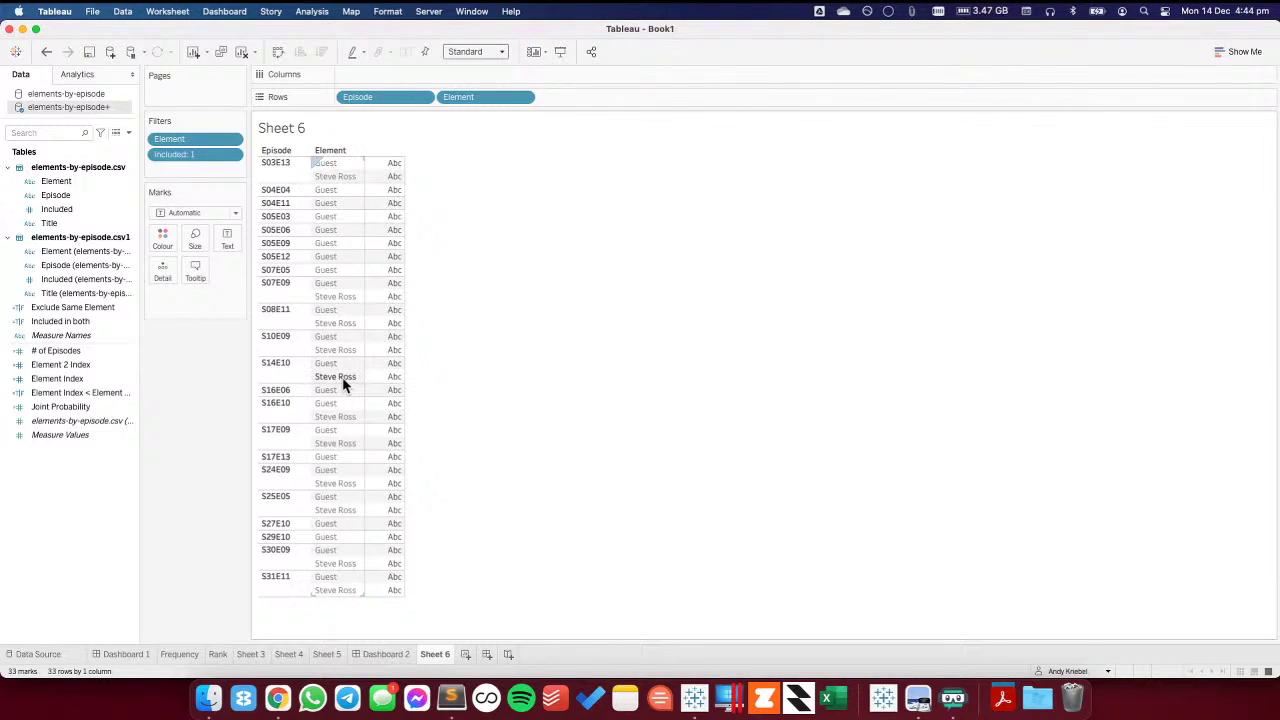
{"action": "right_click", "coordinate": [342, 177]}
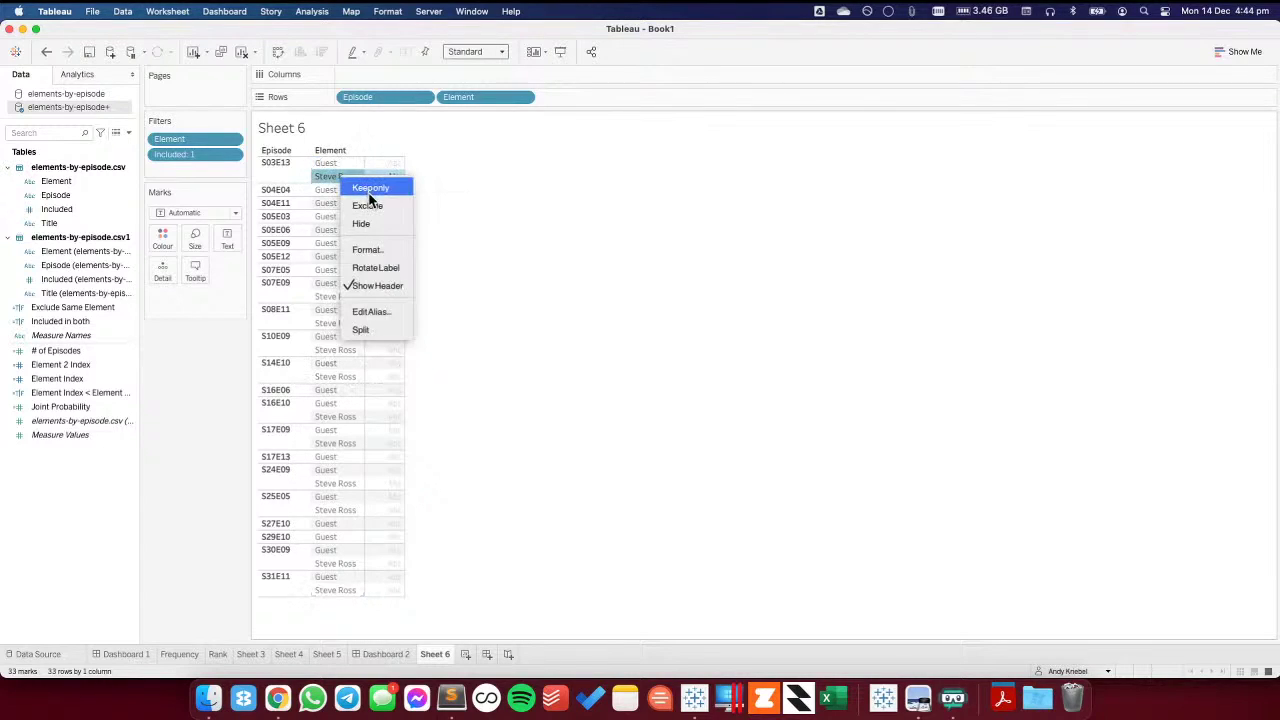
{"action": "left_click", "coordinate": [370, 189]}
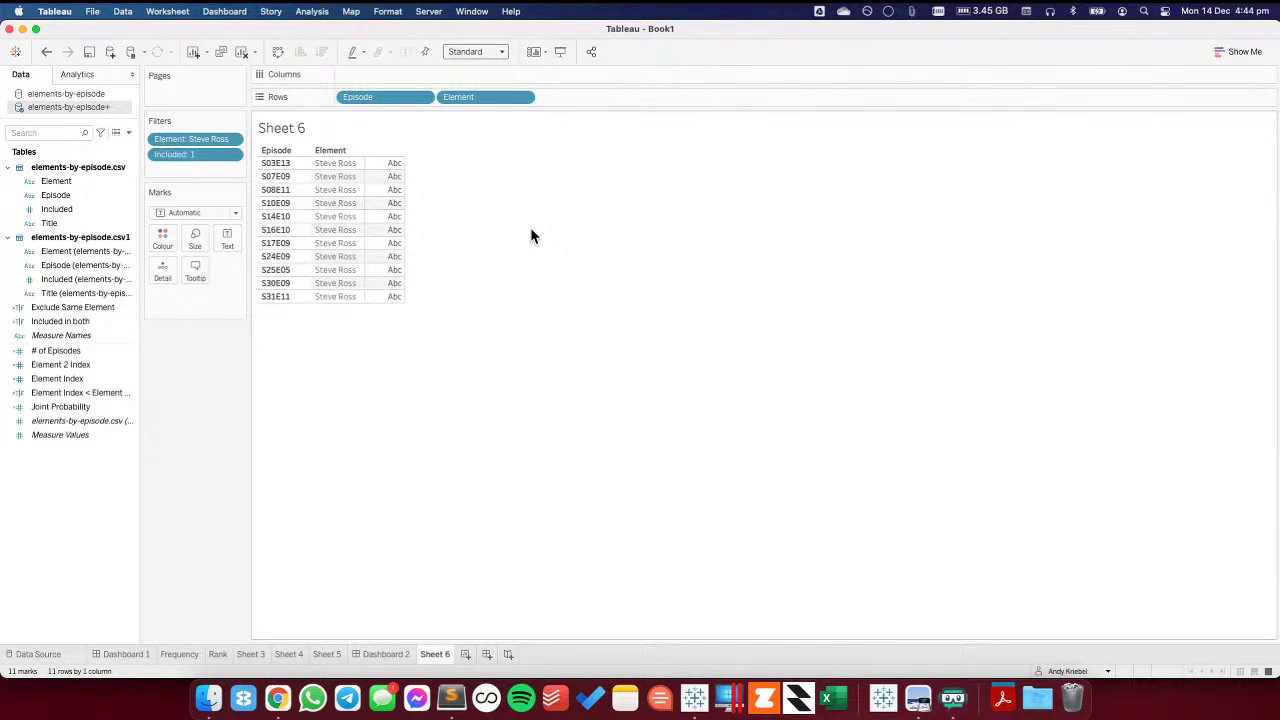
{"action": "left_click", "coordinate": [46, 51]}
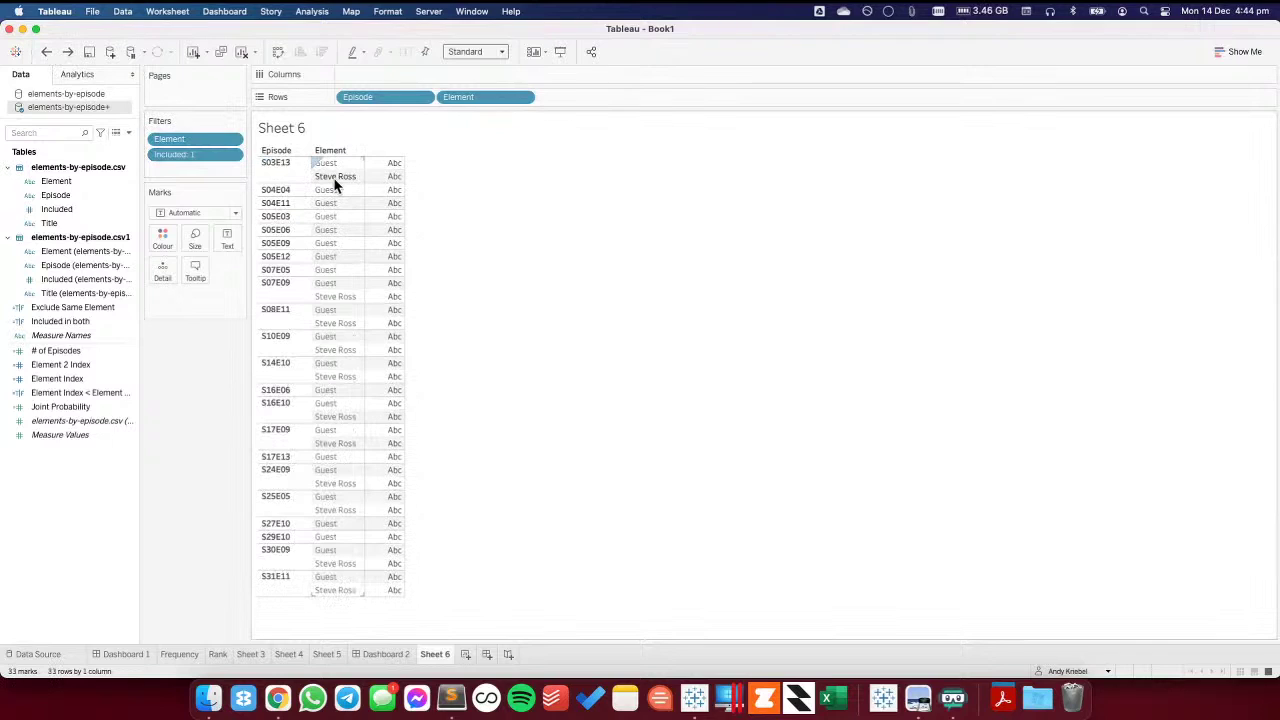
{"action": "left_click", "coordinate": [386, 655]}
{"action": "mouse_move", "coordinate": [519, 556]}
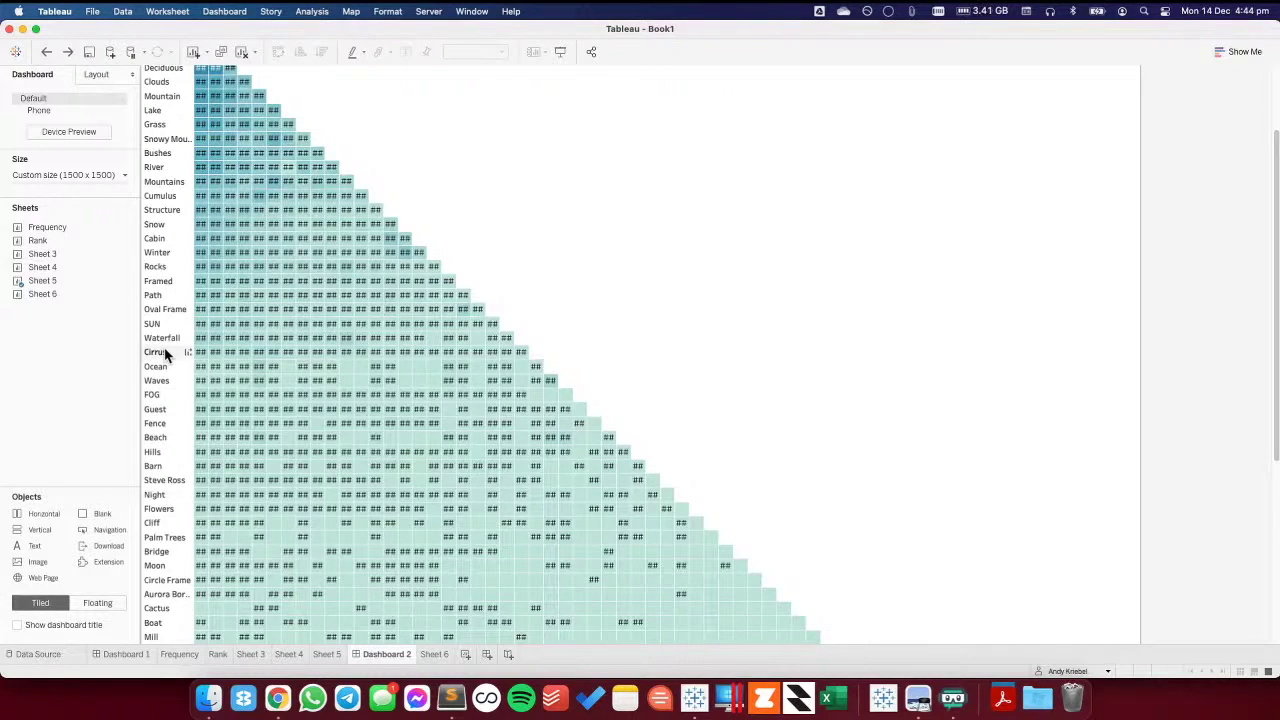
{"action": "left_click", "coordinate": [326, 654]}
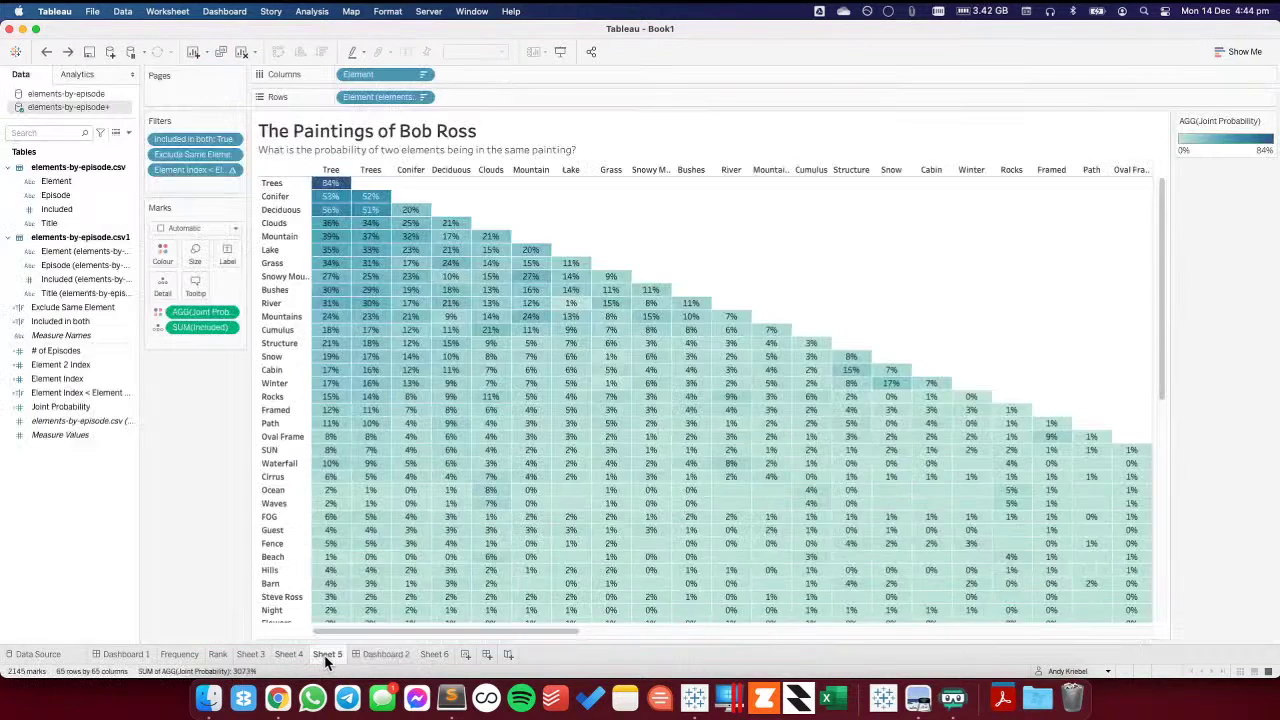
- Filter the heatmap on Element from elements-by-episode.csv, excluding Guest and Steve Ross
{"action": "left_click_drag", "start_coordinate": [62, 183], "coordinate": [197, 205]}
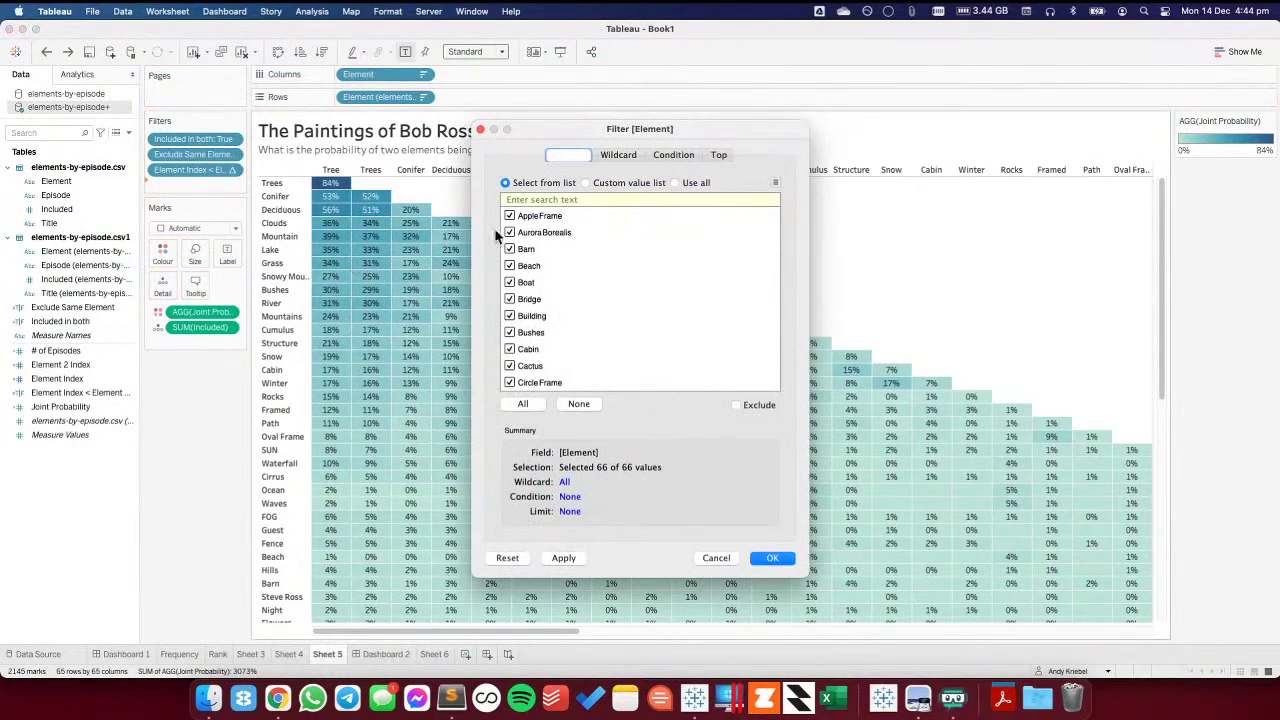
{"action": "left_click", "coordinate": [580, 404]}
{"action": "left_click", "coordinate": [537, 199]}
{"action": "type", "text": "guest"}
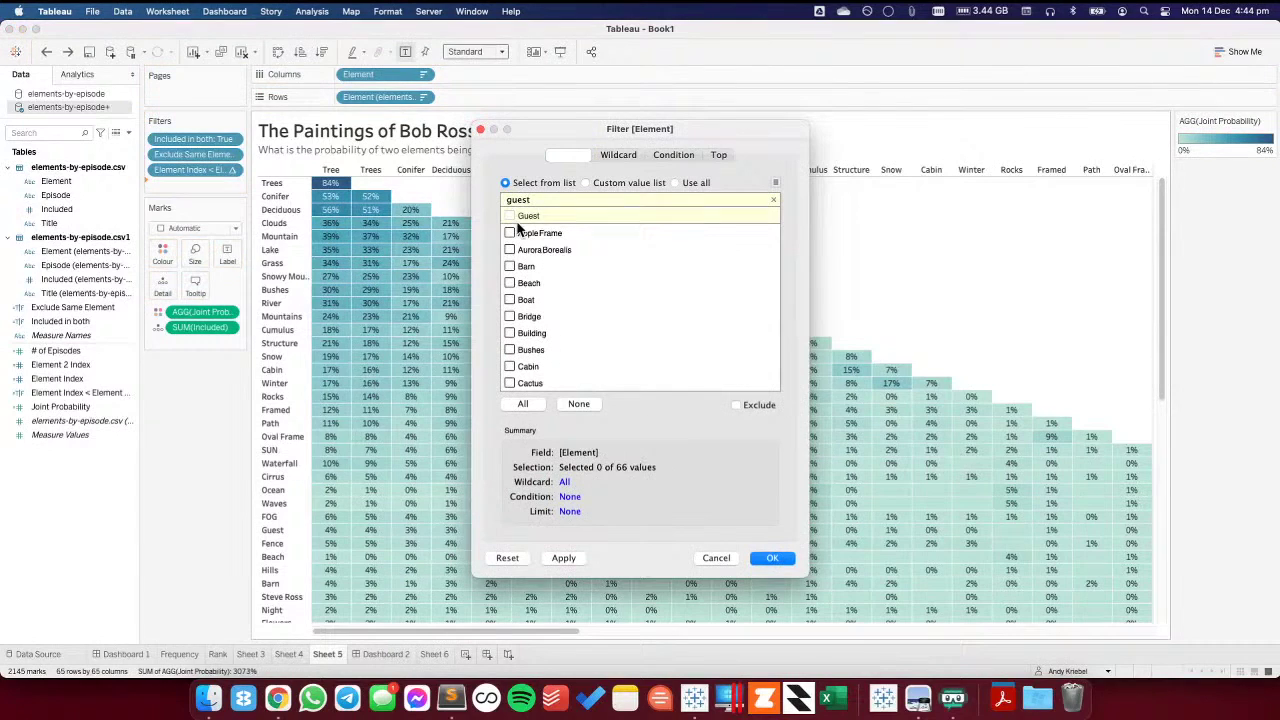
{"action": "left_click", "coordinate": [509, 216]}
{"action": "left_click_drag", "start_coordinate": [534, 199], "coordinate": [500, 203]}
{"action": "type", "text": "ste"}
{"action": "left_click", "coordinate": [509, 216]}
{"action": "left_click", "coordinate": [737, 406]}
{"action": "left_click", "coordinate": [772, 558]}
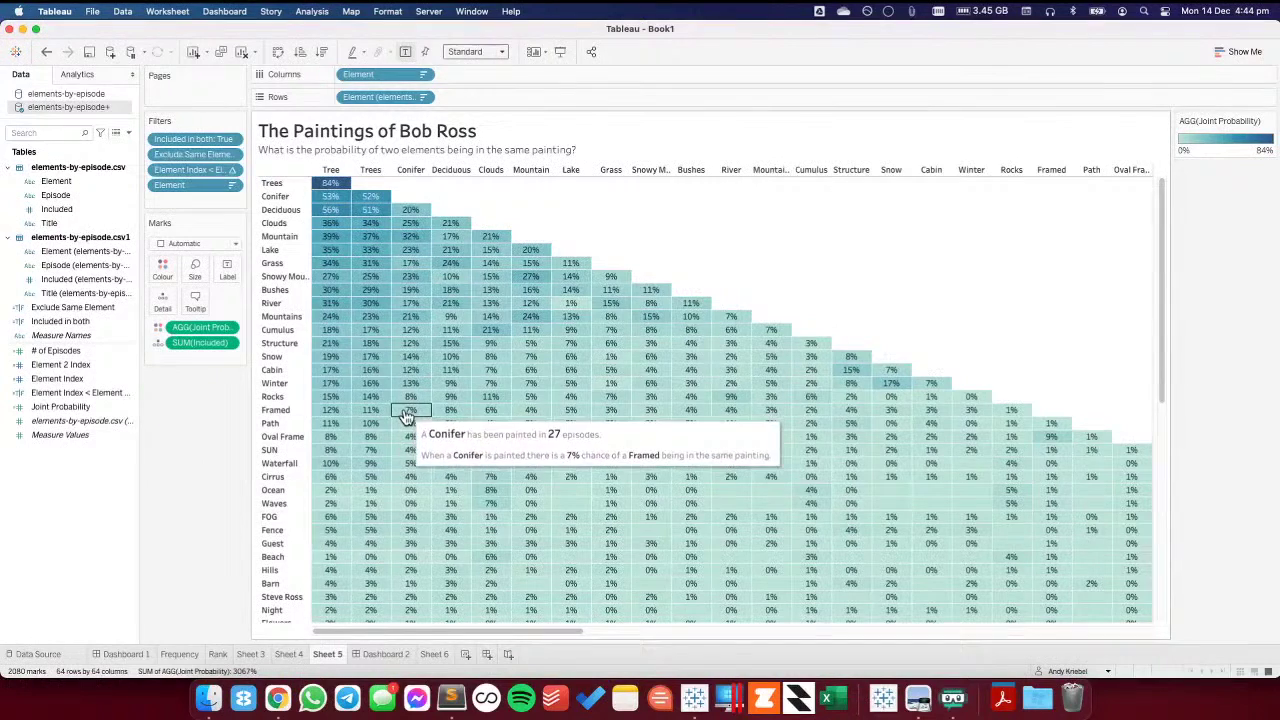
- Filter the heatmap on Element (elements-by-episode.csv1), excluding Guest and Steve Ross there too
{"action": "scroll", "coordinate": [406, 417], "scroll_direction": "down", "scroll_amount": 1}
{"action": "scroll", "coordinate": [406, 417], "scroll_direction": "down", "scroll_amount": 1}
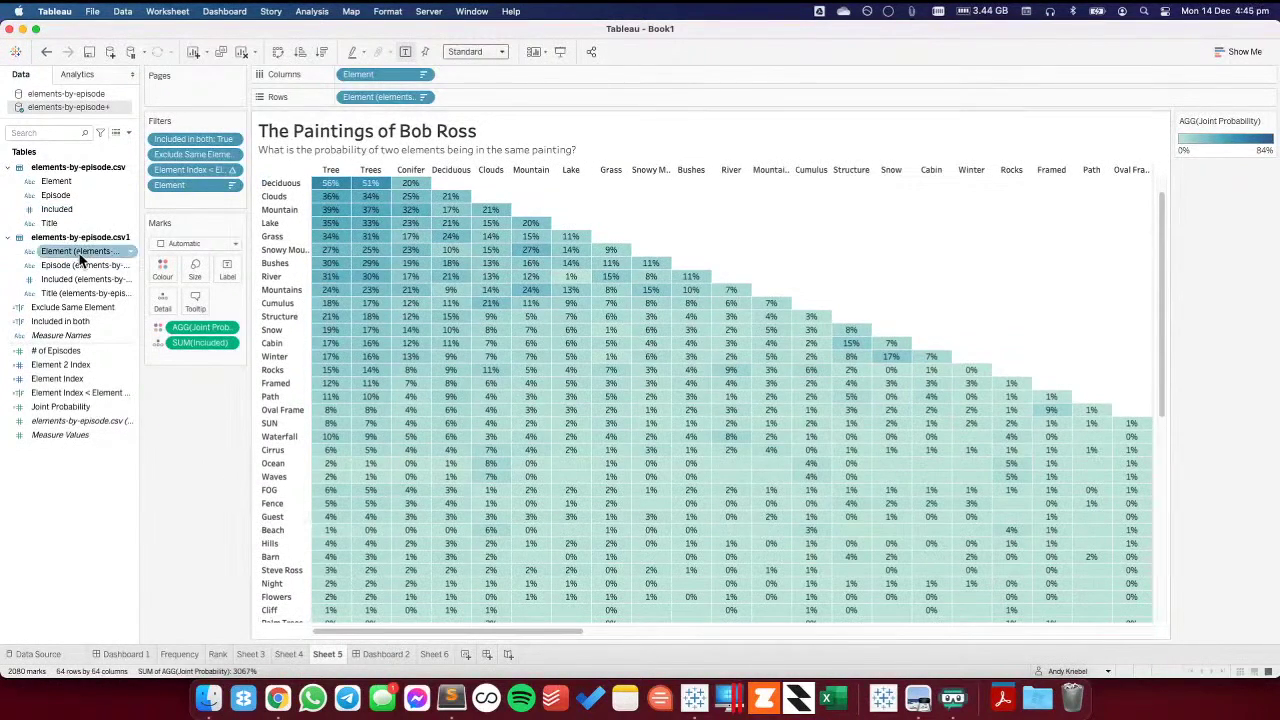
{"action": "left_click_drag", "start_coordinate": [80, 255], "coordinate": [184, 204]}
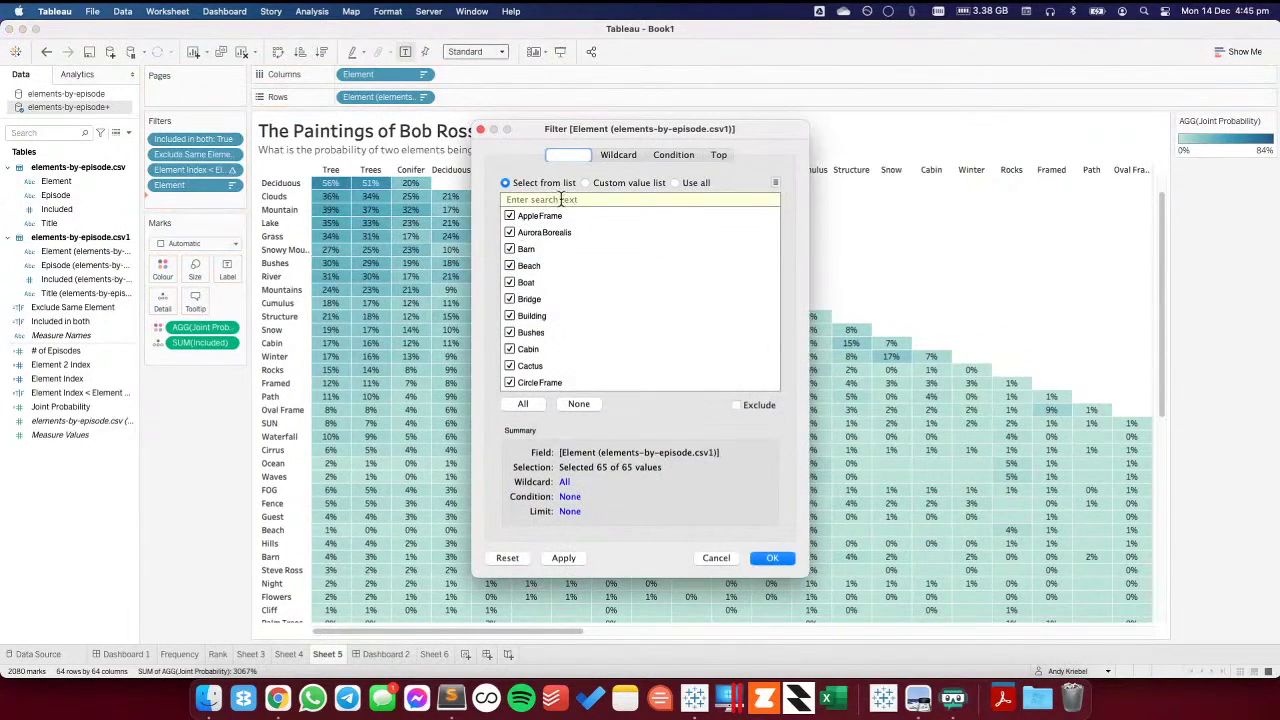
{"action": "left_click", "coordinate": [576, 403]}
{"action": "left_click", "coordinate": [534, 199]}
{"action": "type", "text": "guest"}
{"action": "left_click", "coordinate": [507, 217]}
{"action": "type", "text": "steve r"}
{"action": "left_click", "coordinate": [510, 216]}
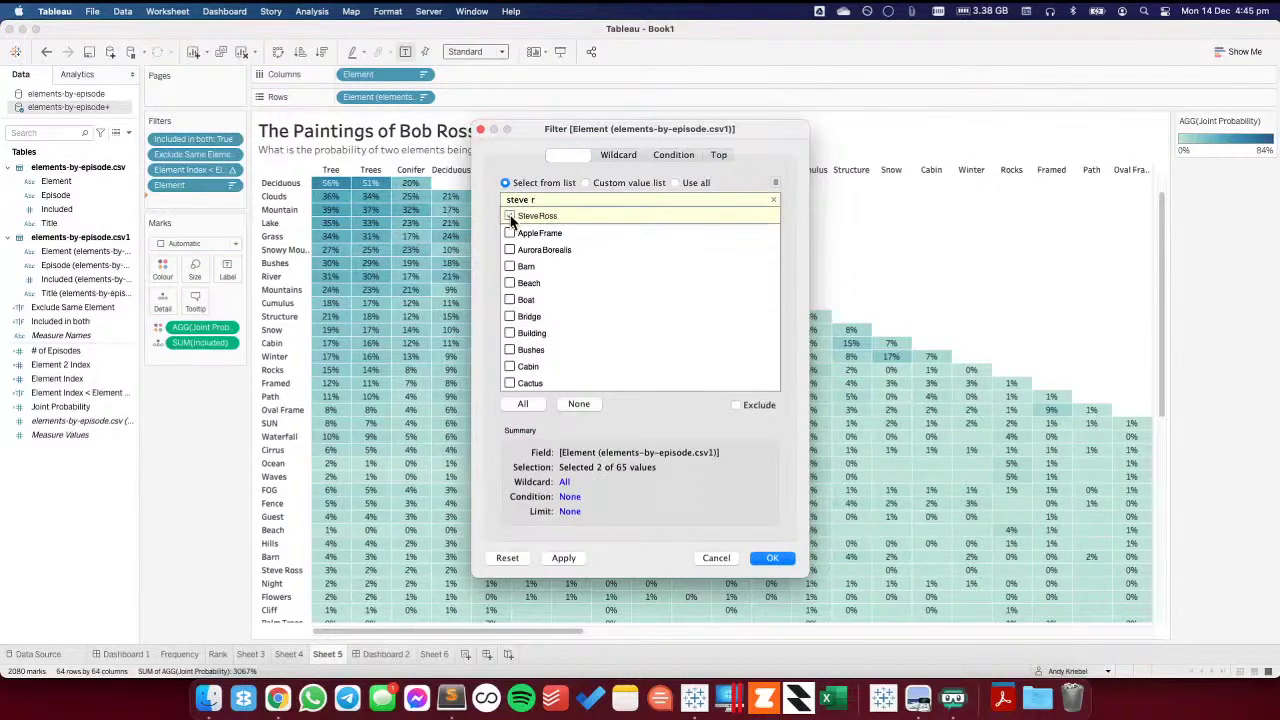
{"action": "left_click", "coordinate": [736, 406]}
{"action": "left_click", "coordinate": [766, 556]}
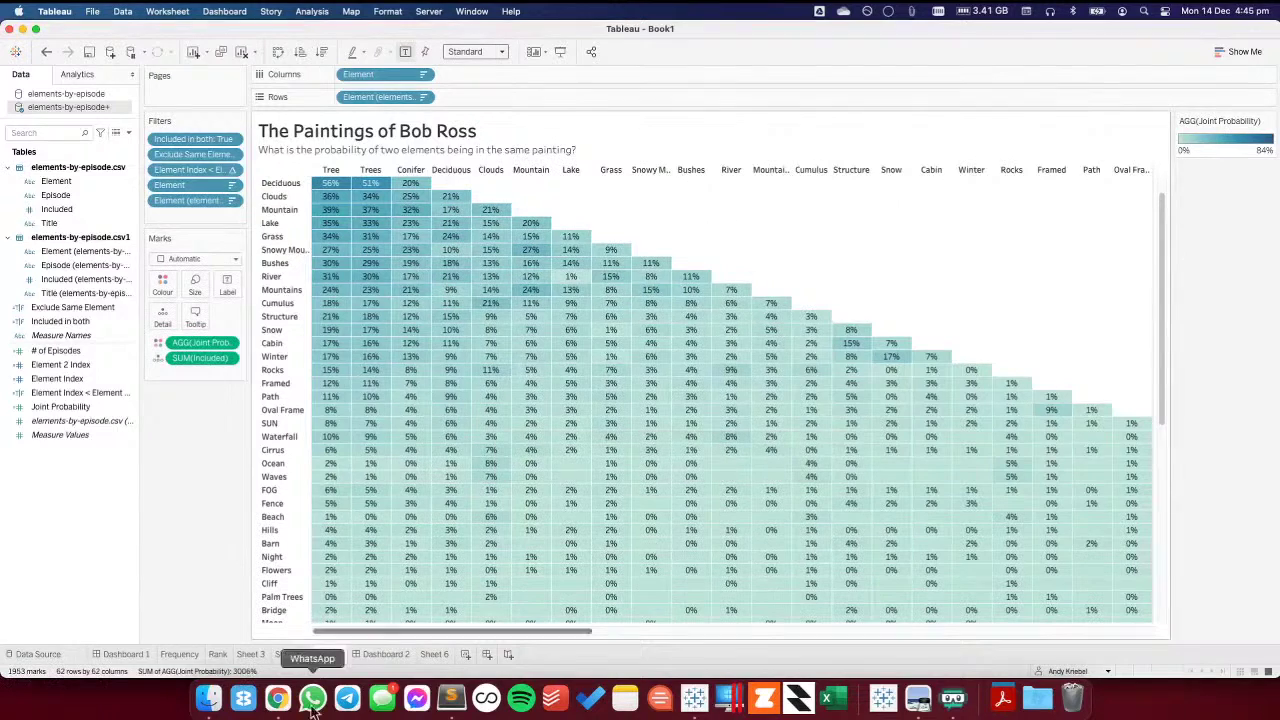
- Review the filtered heatmap on Dashboard 2 and add SUM(Included) to the detail of the Frequency chart
{"action": "left_click", "coordinate": [394, 654]}
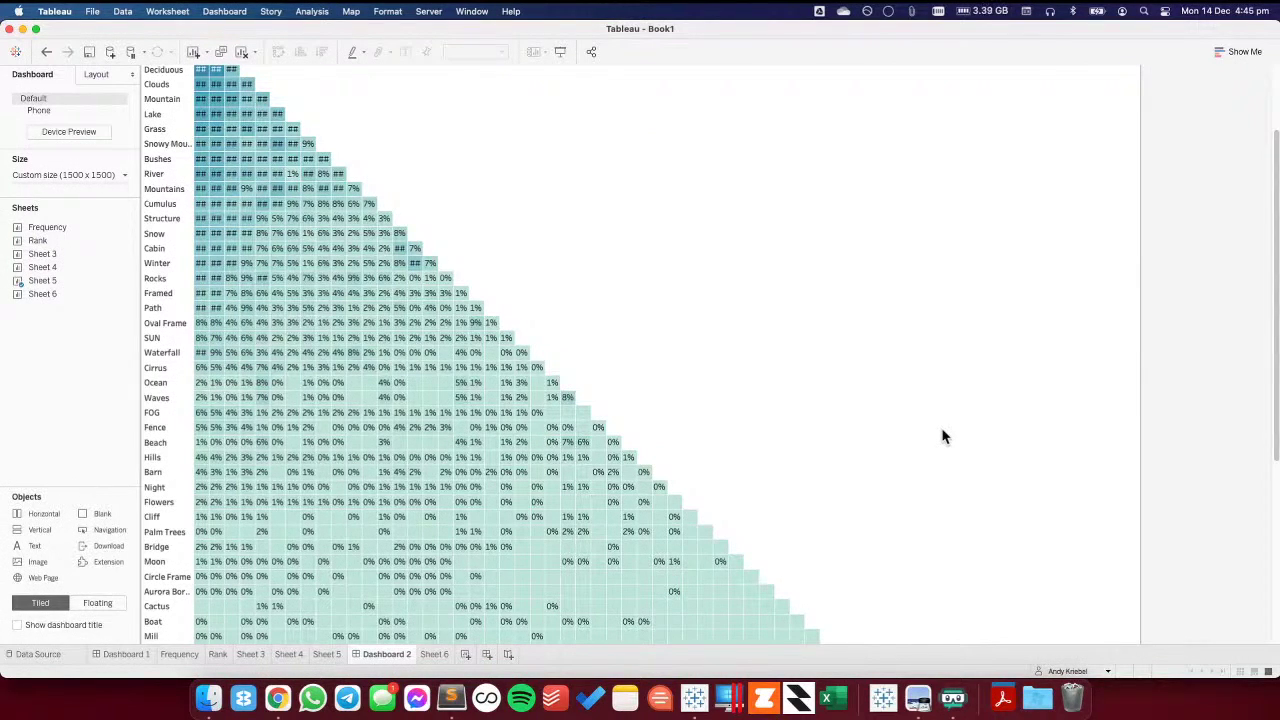
{"action": "left_click", "coordinate": [327, 654]}
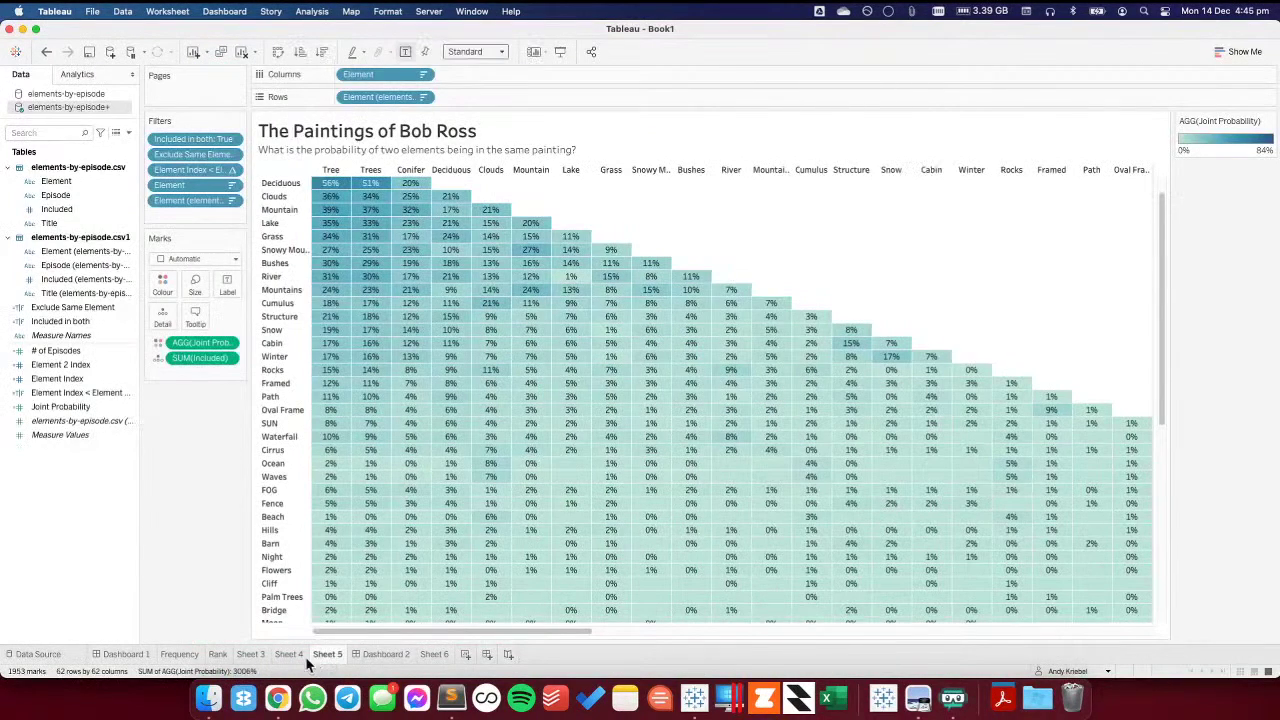
{"action": "left_click", "coordinate": [180, 654]}
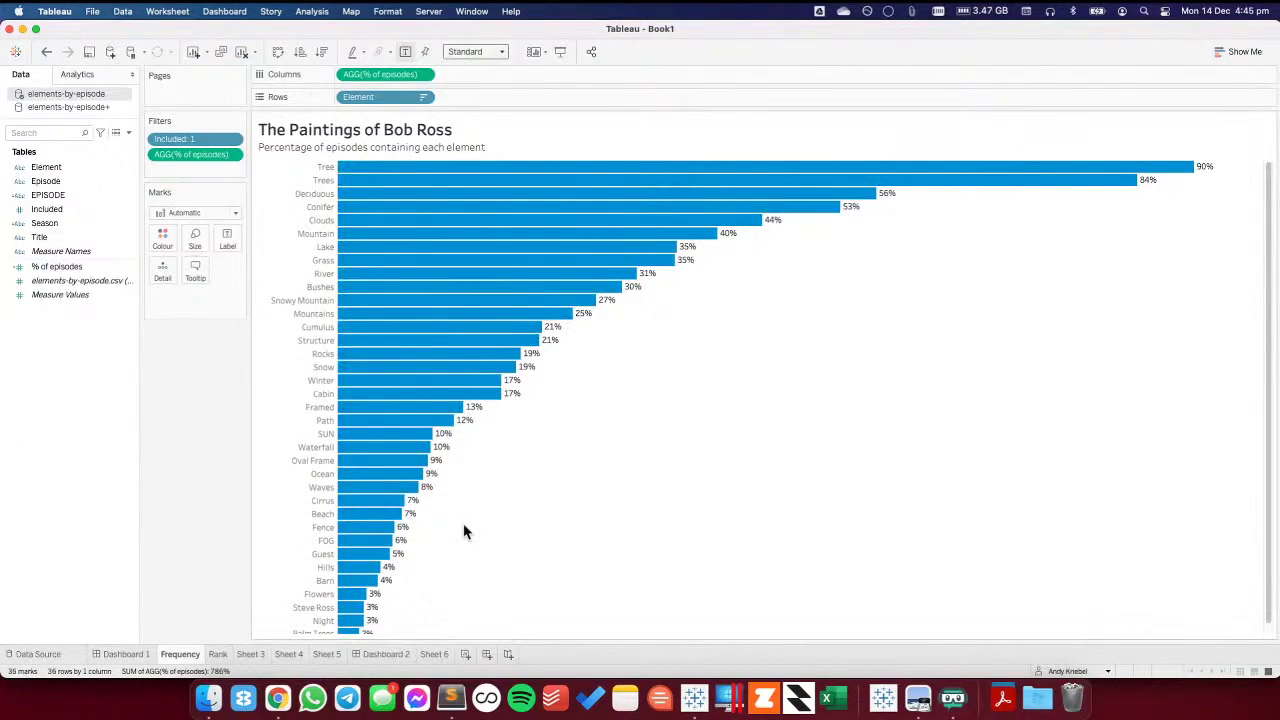
{"action": "left_click", "coordinate": [42, 237]}
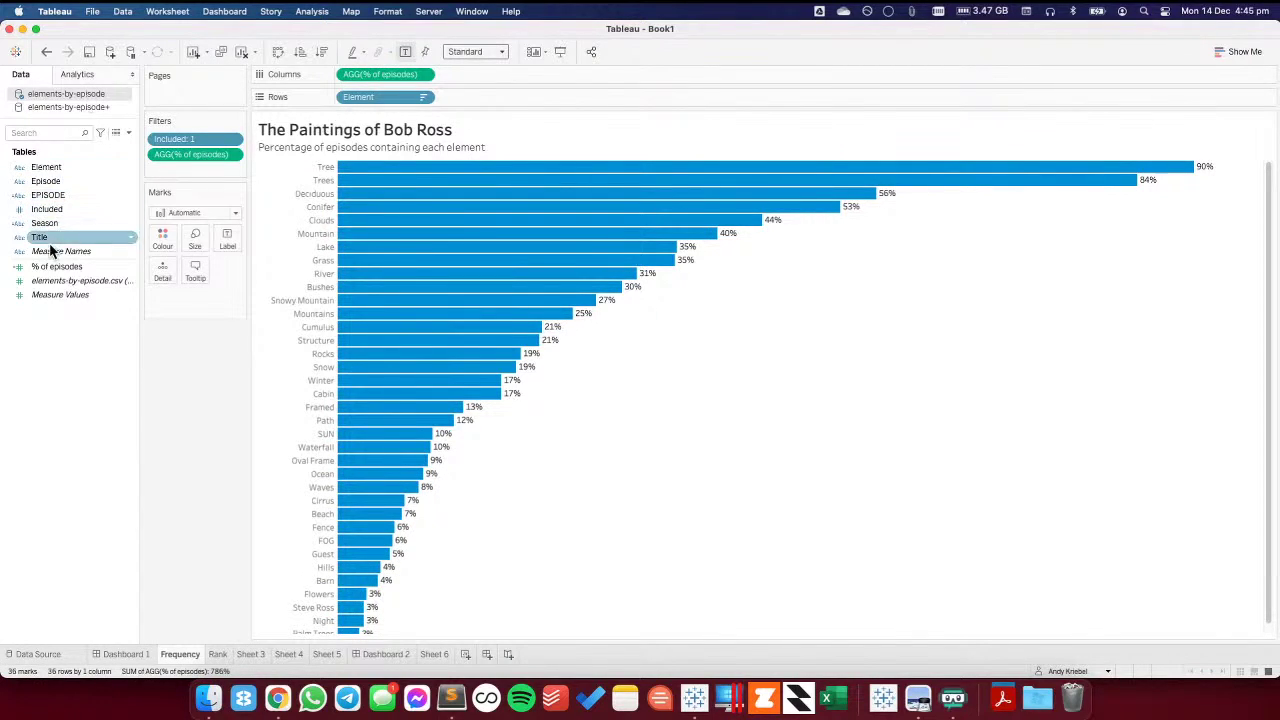
{"action": "left_click", "coordinate": [48, 210]}
{"action": "left_click_drag", "start_coordinate": [50, 218], "coordinate": [162, 278]}
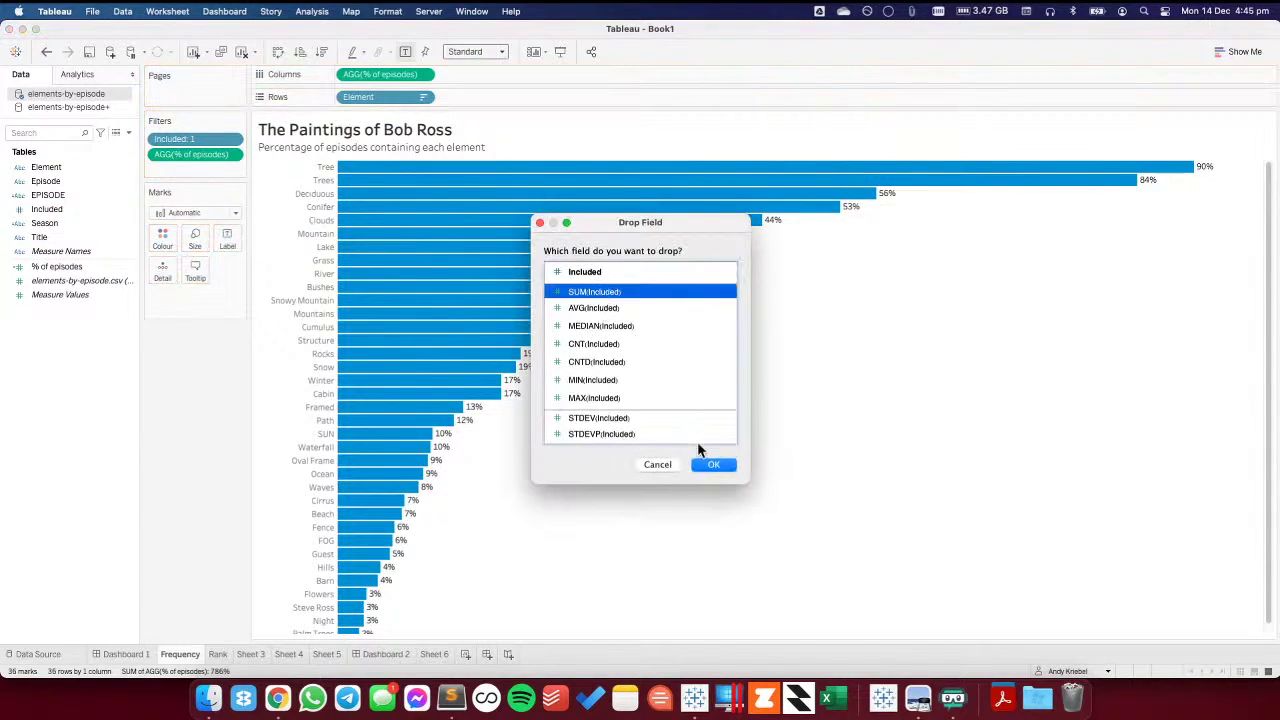
{"action": "left_click", "coordinate": [704, 464]}
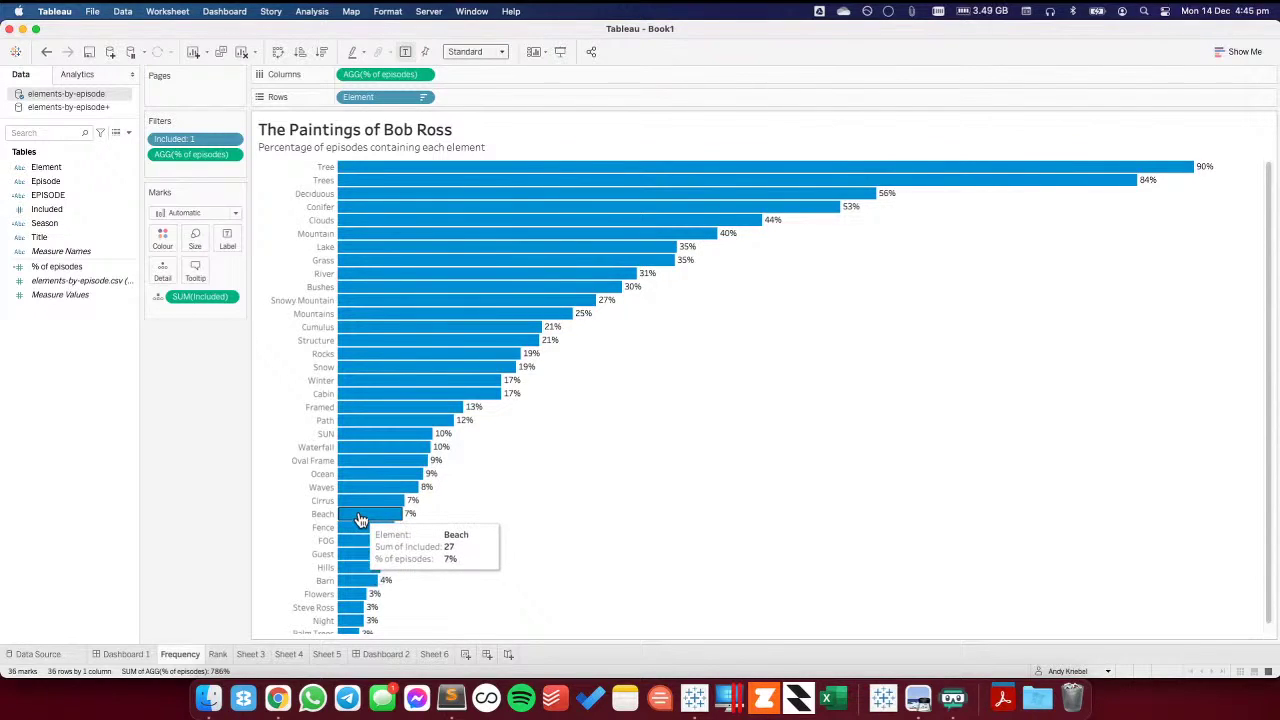
- Filter the Sheet 5 heatmap to element pairs whose SUM(Included) is at least 25
{"action": "left_click", "coordinate": [405, 655]}
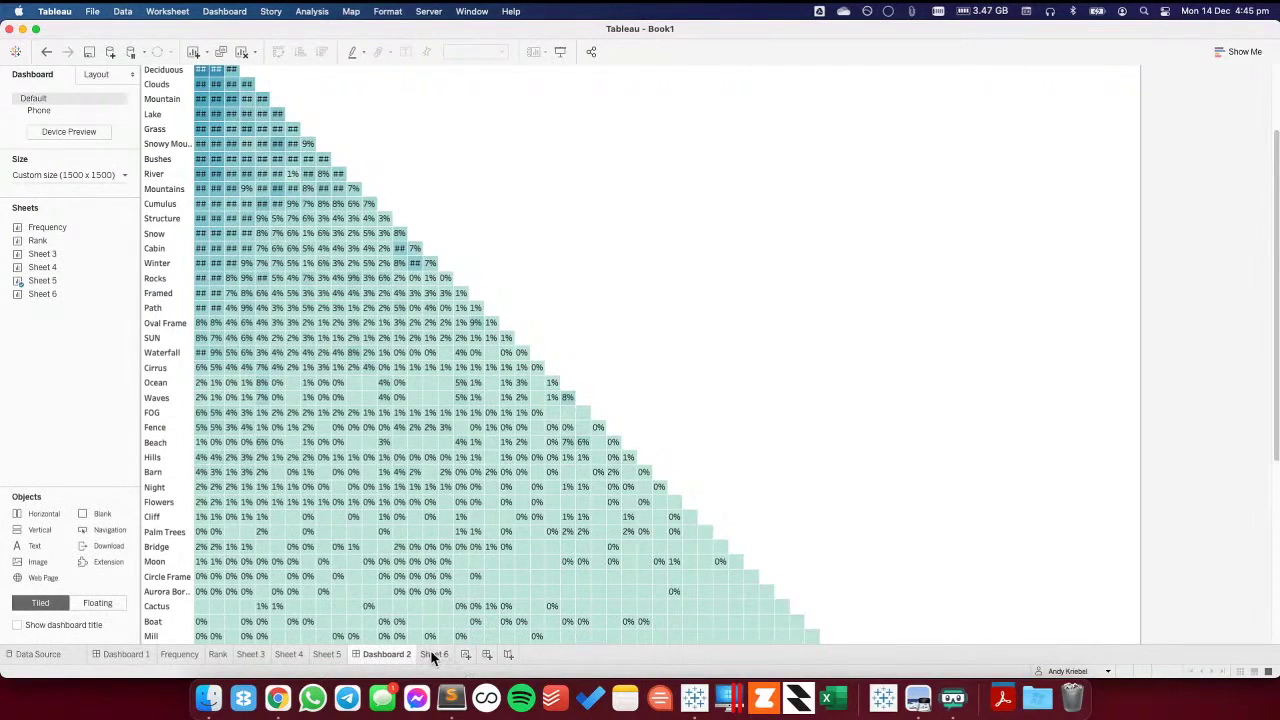
{"action": "left_click", "coordinate": [333, 655]}
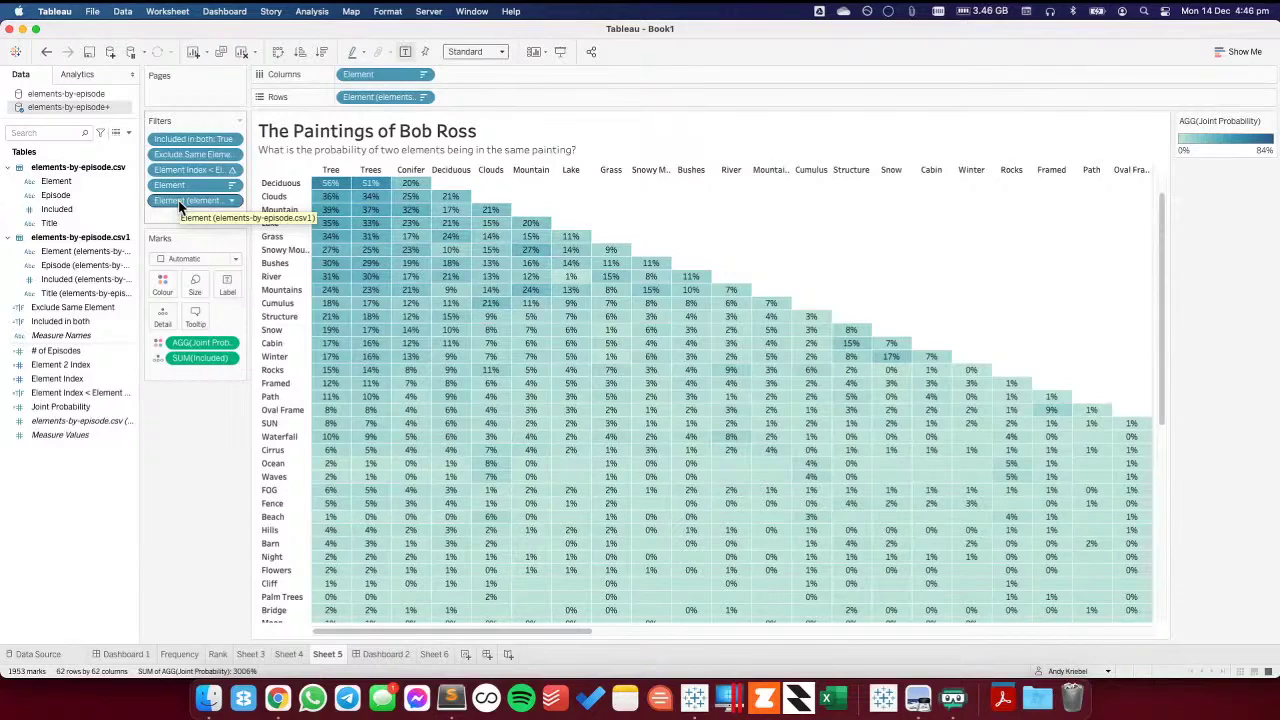
{"action": "left_click", "coordinate": [90, 211]}
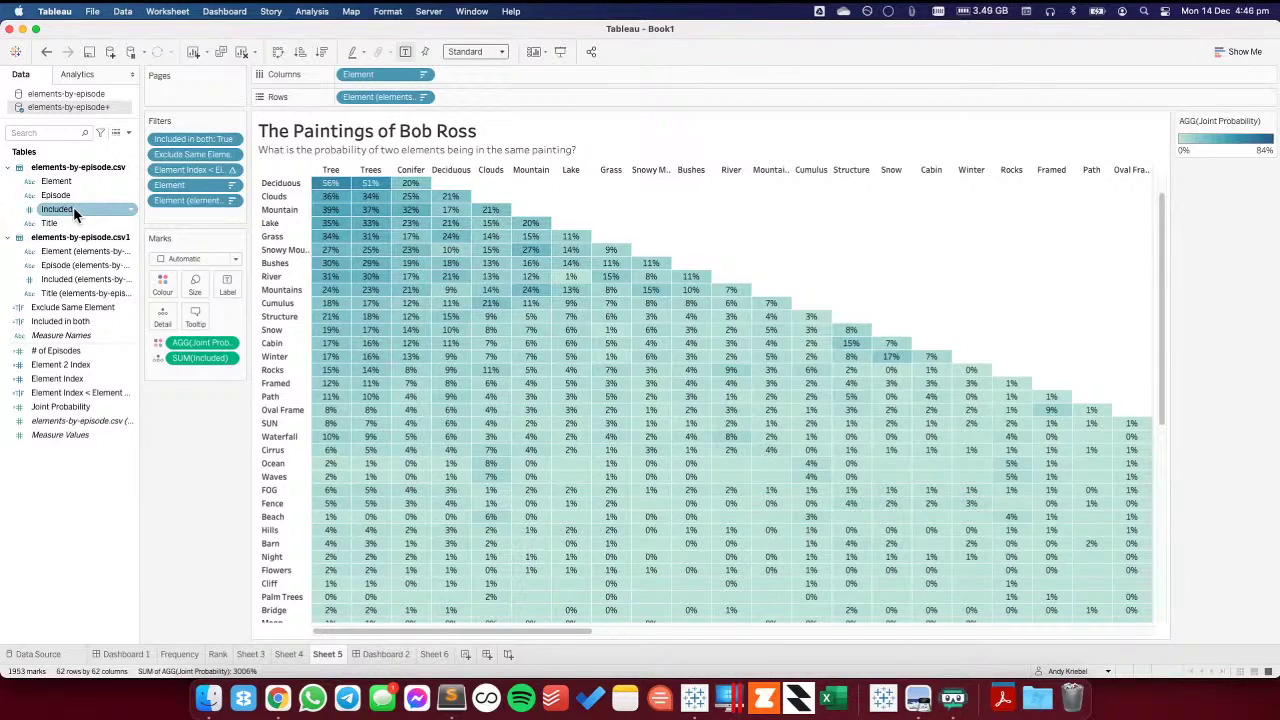
{"action": "mouse_move", "coordinate": [74, 213]}
{"action": "left_mouse_down"}
{"action": "mouse_move", "coordinate": [205, 214]}
{"action": "mouse_move", "coordinate": [58, 209]}
{"action": "mouse_move", "coordinate": [171, 209]}
{"action": "mouse_move", "coordinate": [183, 222]}
{"action": "mouse_move", "coordinate": [85, 207]}
{"action": "left_mouse_up"}
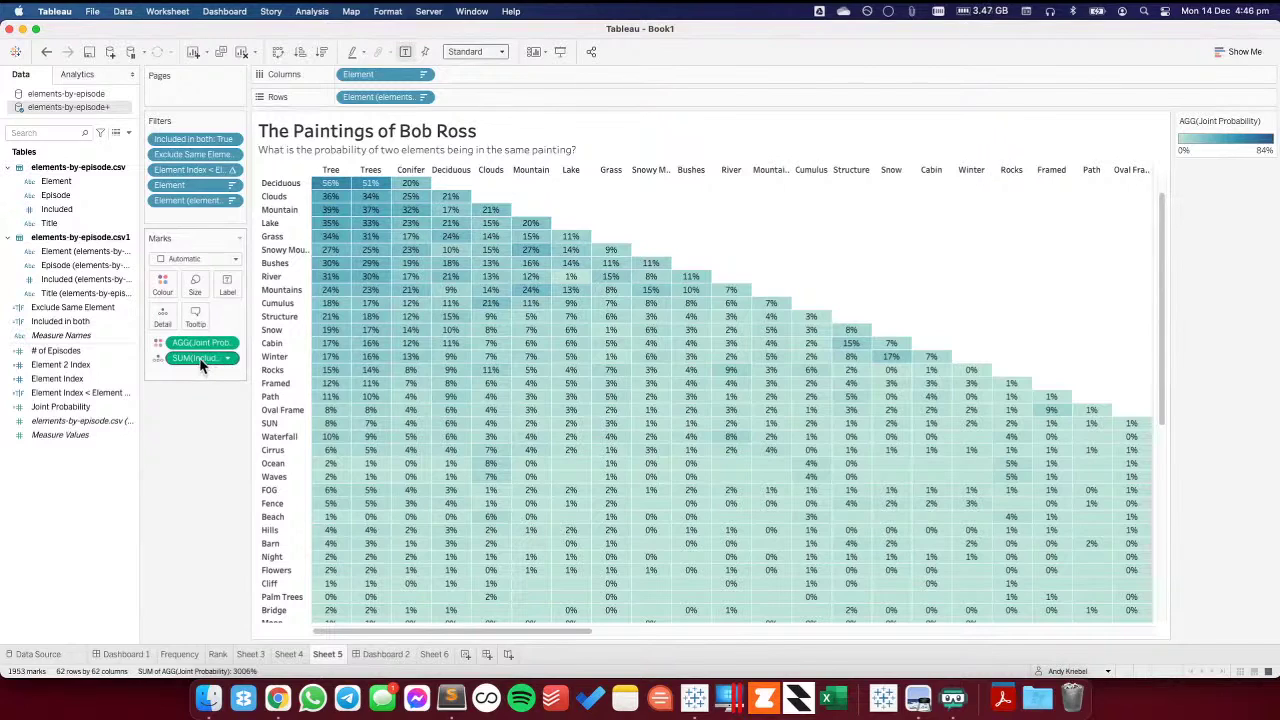
{"action": "left_click", "coordinate": [227, 358]}
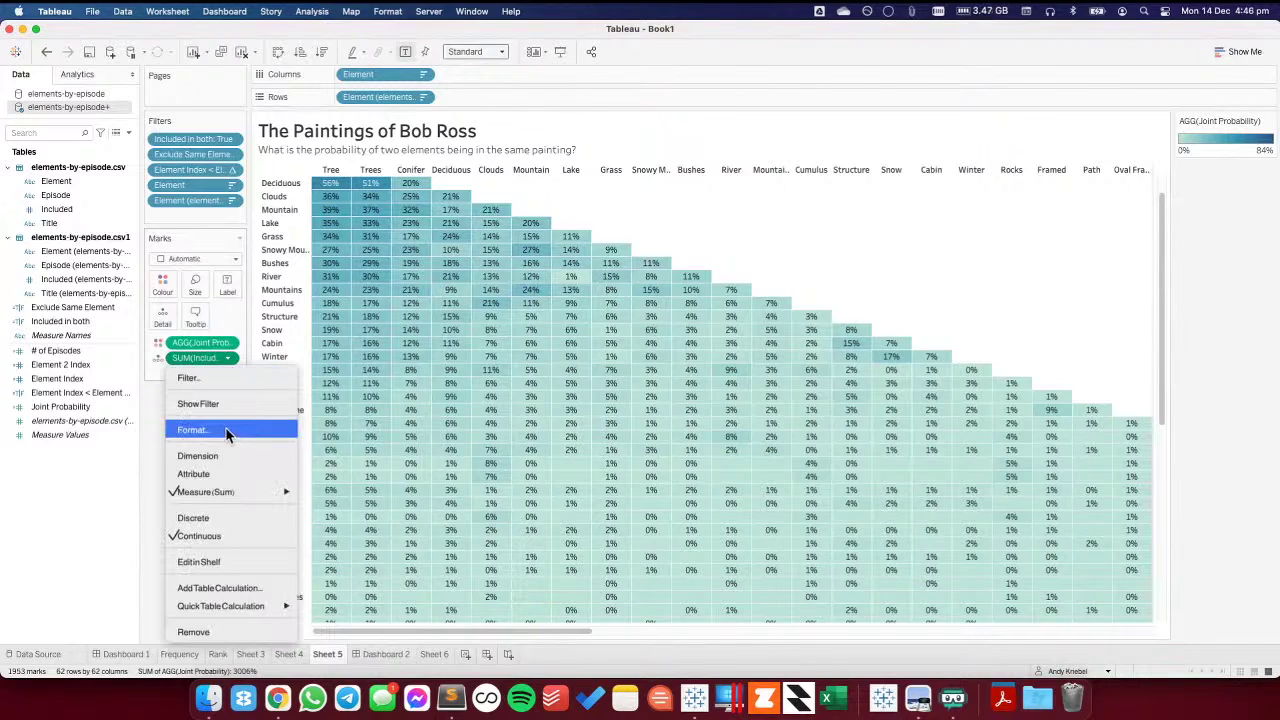
{"action": "left_click", "coordinate": [241, 378]}
{"action": "left_click", "coordinate": [613, 256]}
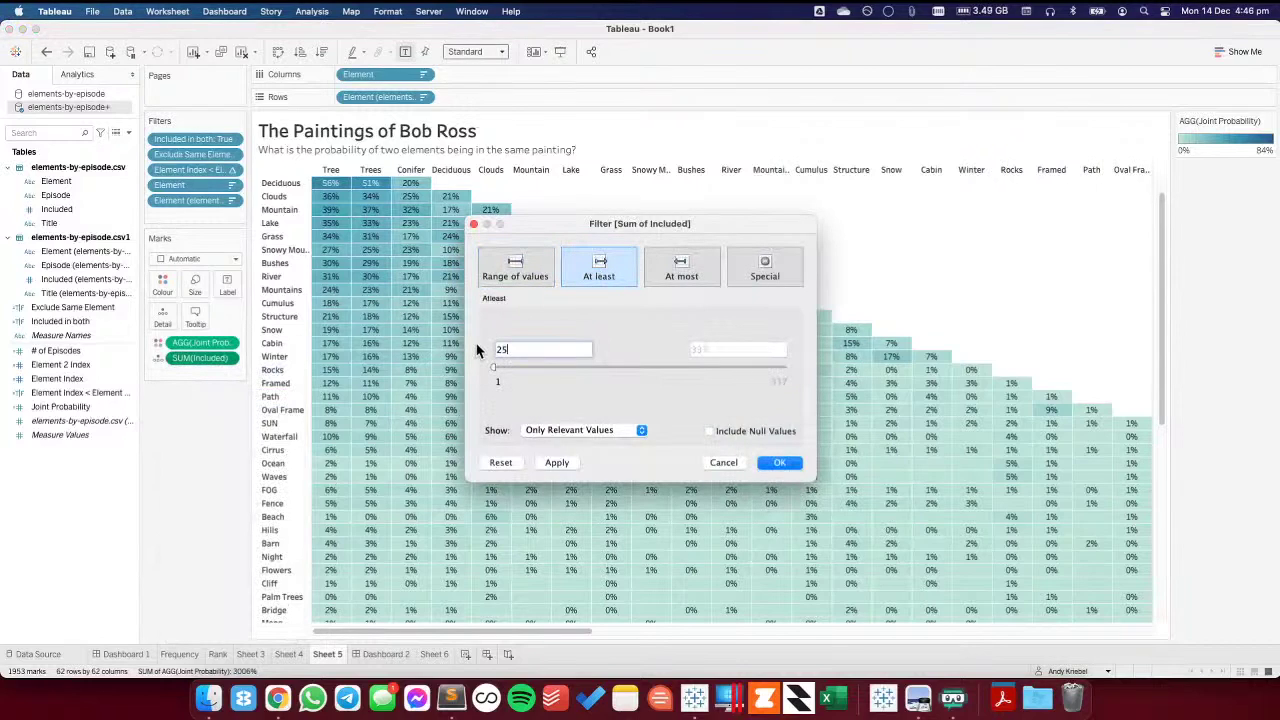
{"action": "left_click", "coordinate": [778, 468]}
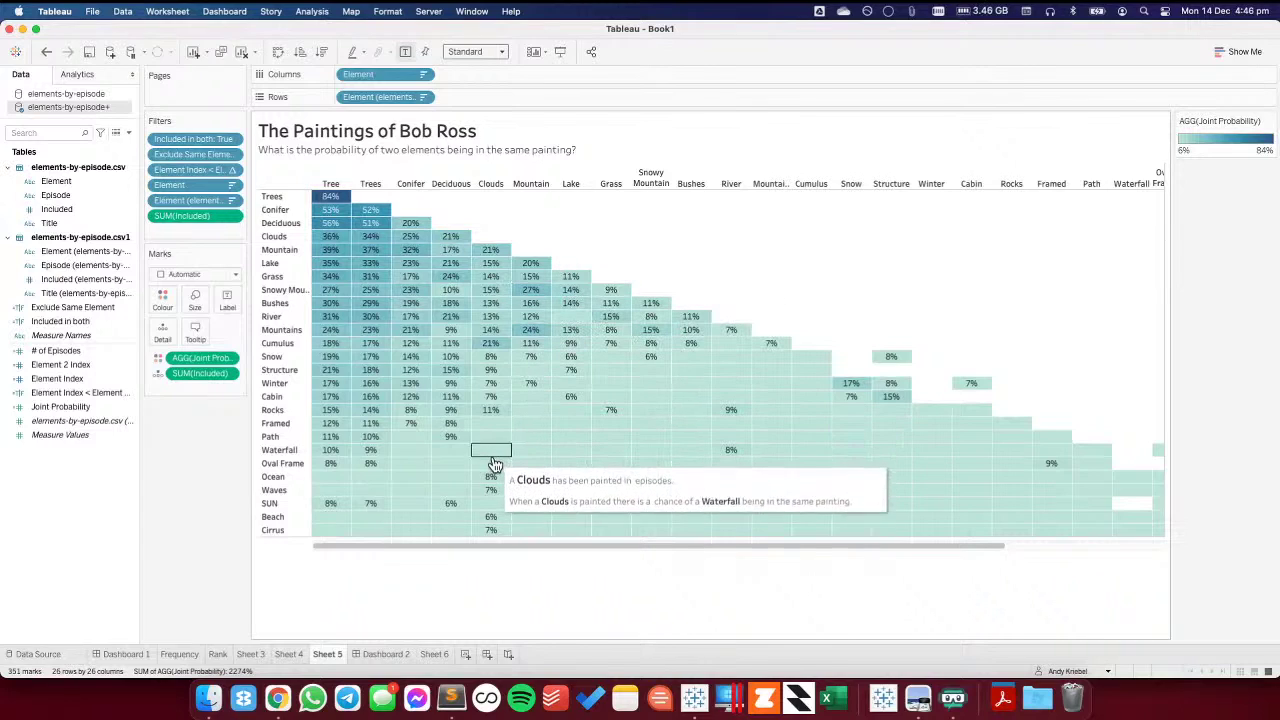
- Examine the tooltips of the remaining low-probability pairs, including the Ocean column, and look over the filtered heatmap on Dashboard 2
{"action": "mouse_move", "coordinate": [490, 480]}
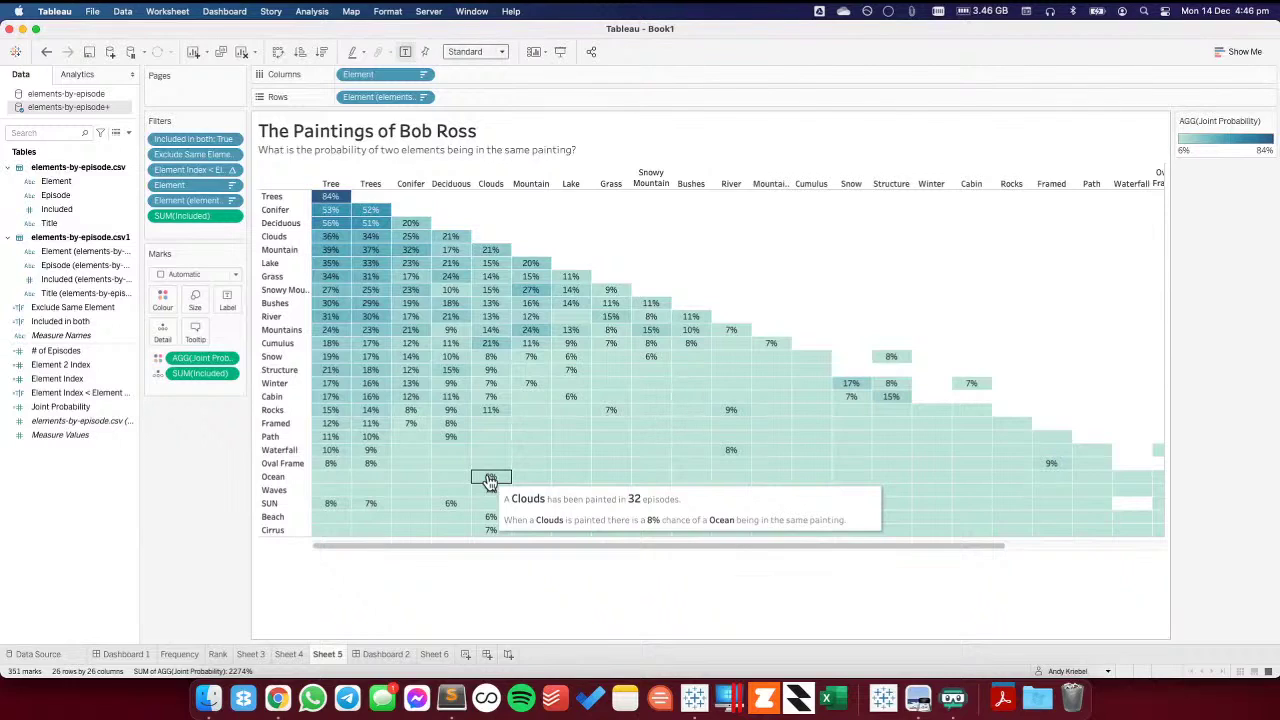
{"action": "left_click_drag", "start_coordinate": [493, 548], "coordinate": [370, 532]}
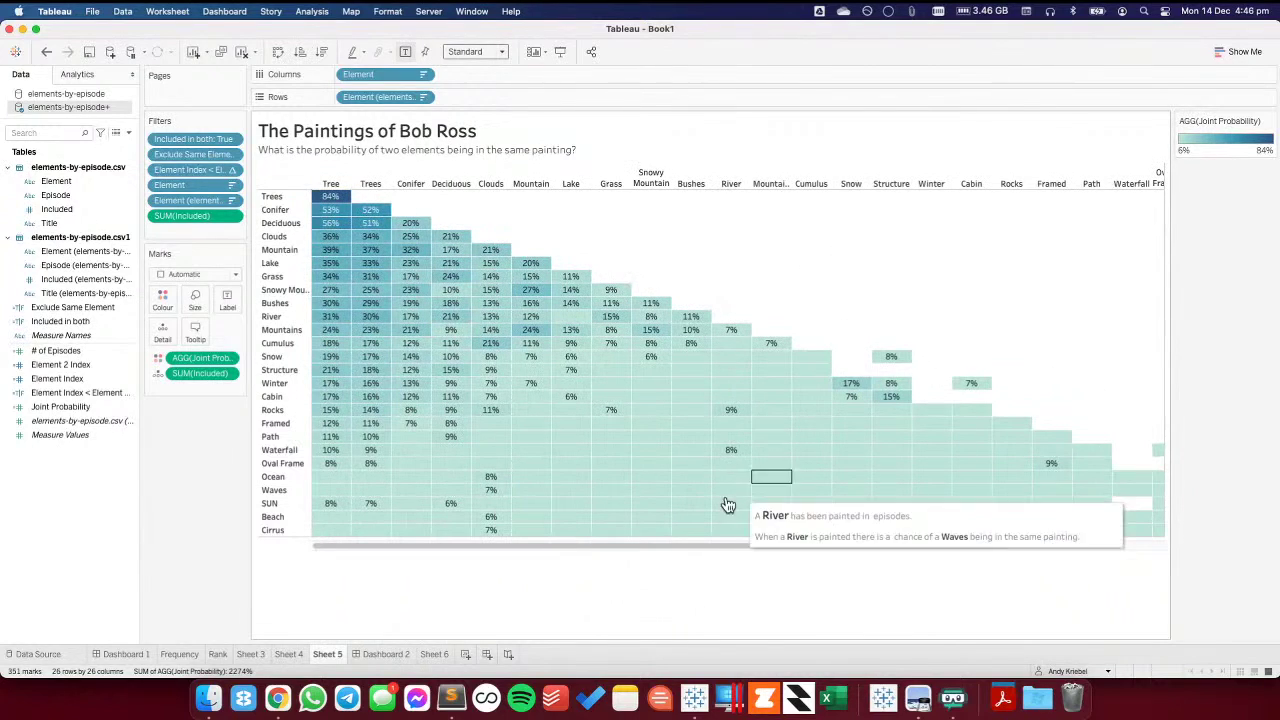
{"action": "left_click_drag", "start_coordinate": [670, 546], "coordinate": [1036, 543]}
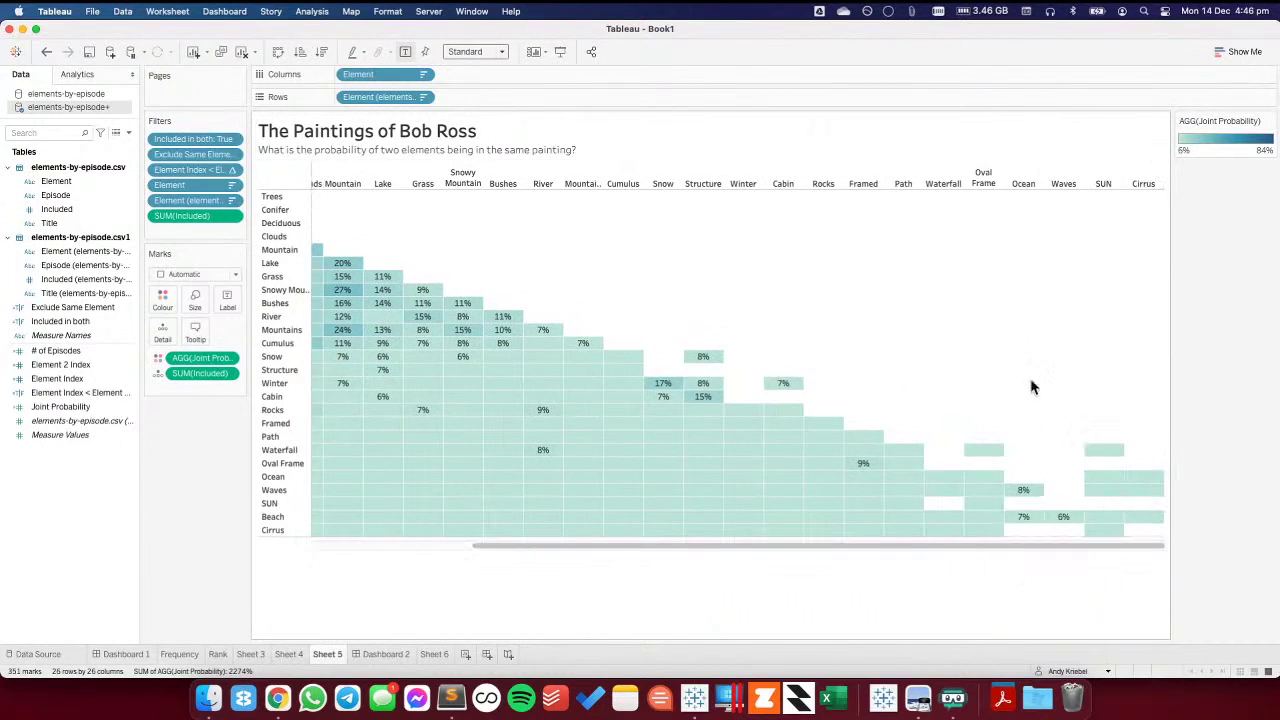
{"action": "mouse_move", "coordinate": [1026, 494]}
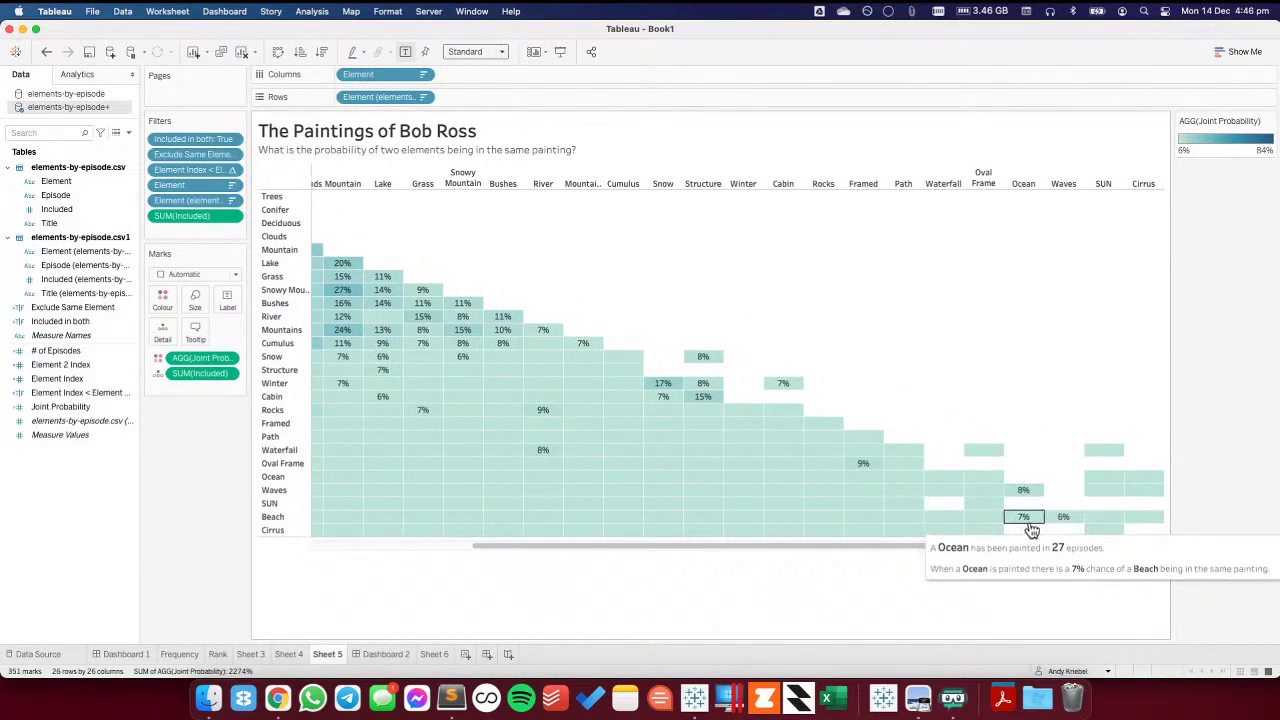
{"action": "left_click", "coordinate": [378, 654]}
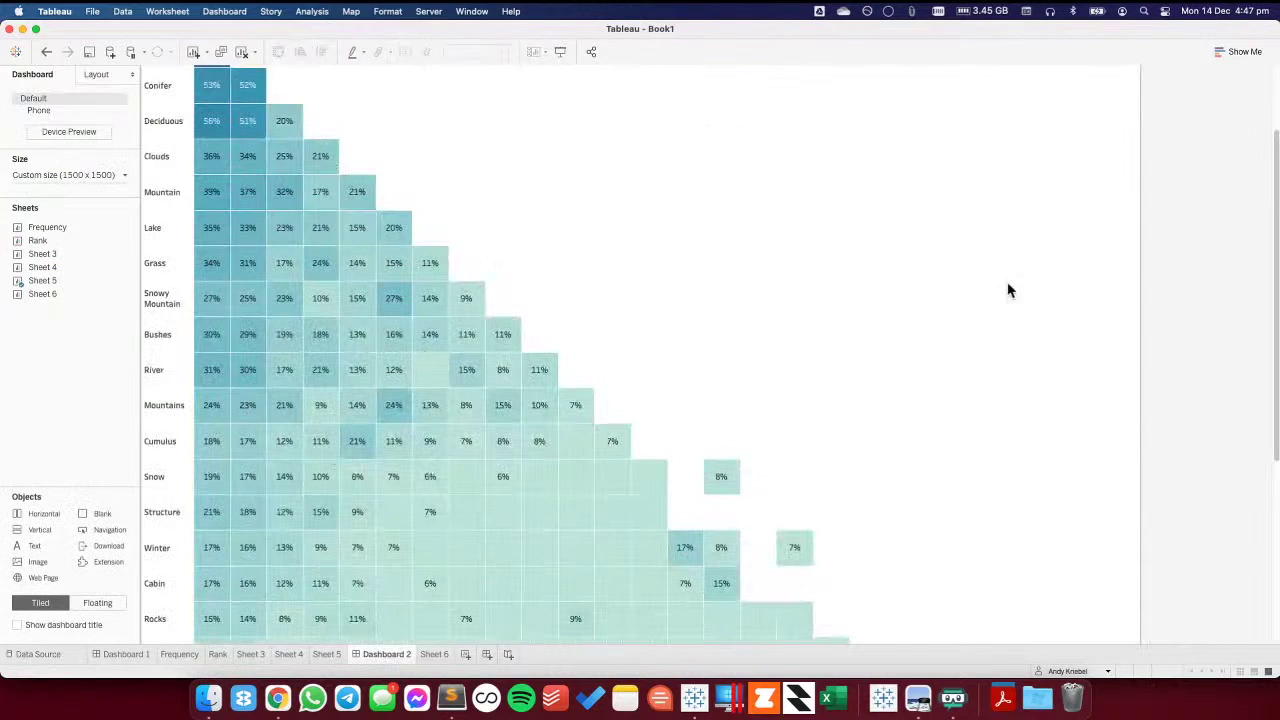
{"action": "scroll", "coordinate": [1276, 375], "scroll_direction": "down", "scroll_amount": 5}
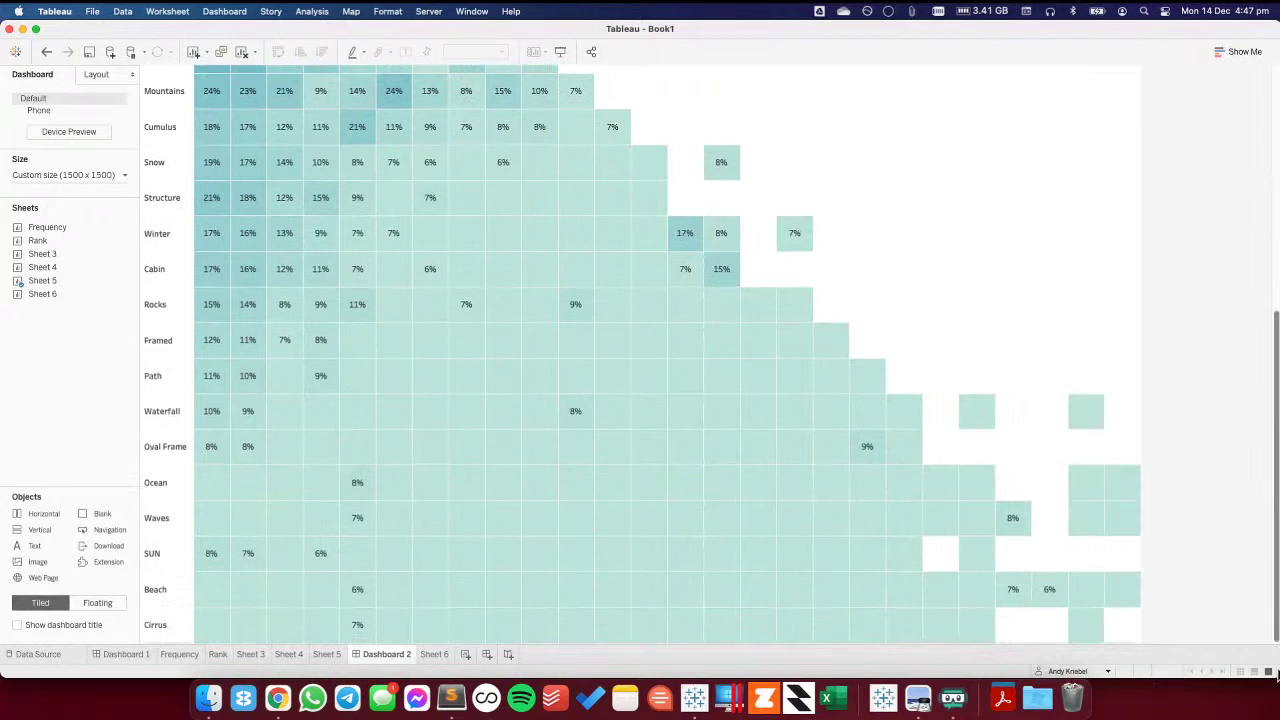
{"action": "scroll", "coordinate": [986, 165], "scroll_direction": "up", "scroll_amount": 8}
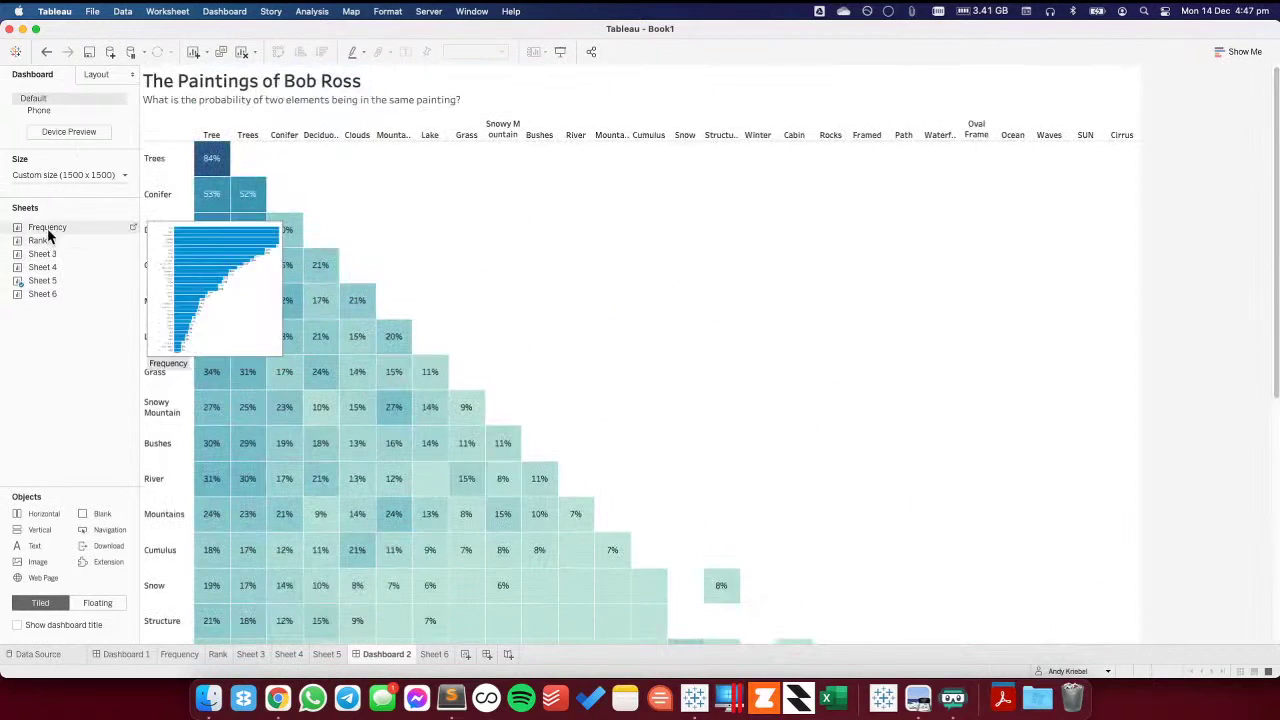
- Set Dashboard 2's fixed size to 1100 px wide and 1100 px high
{"action": "left_click", "coordinate": [59, 174]}
{"action": "left_click", "coordinate": [70, 260]}
{"action": "left_click", "coordinate": [70, 260]}
{"action": "left_click", "coordinate": [70, 260]}
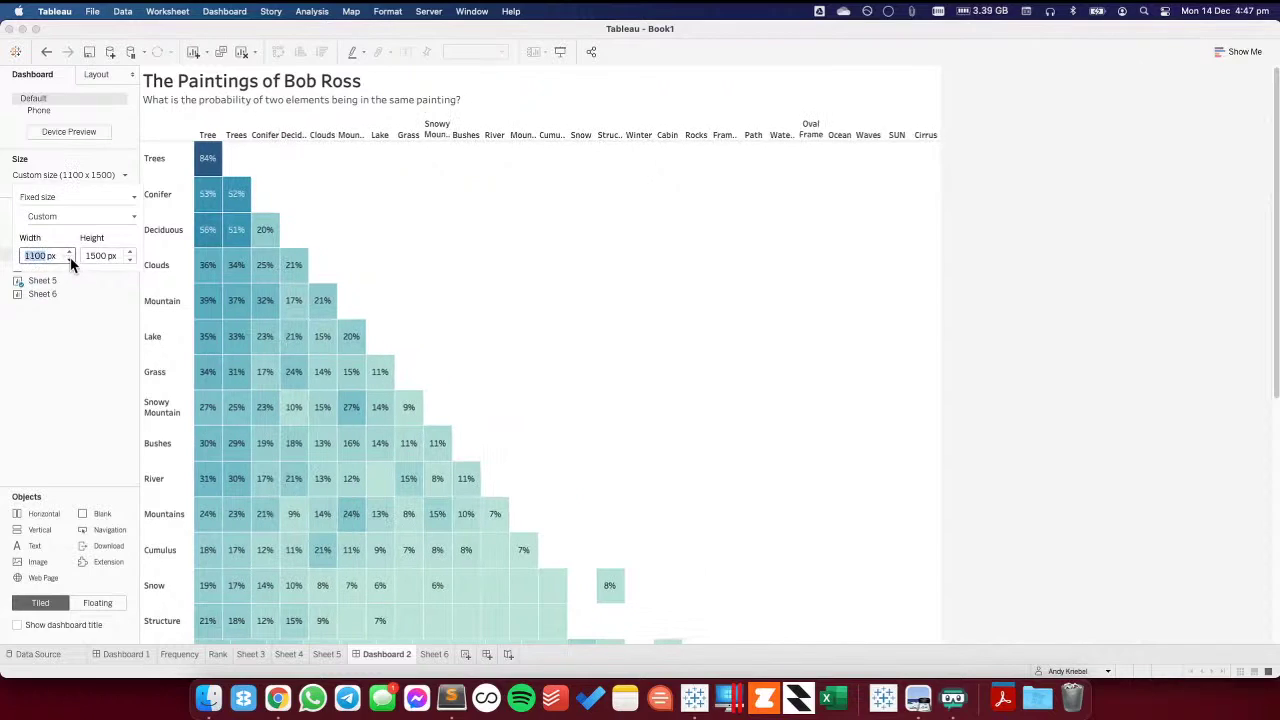
{"action": "left_click", "coordinate": [130, 260]}
{"action": "left_click", "coordinate": [130, 260]}
{"action": "left_click", "coordinate": [130, 260]}
{"action": "left_click", "coordinate": [130, 260]}
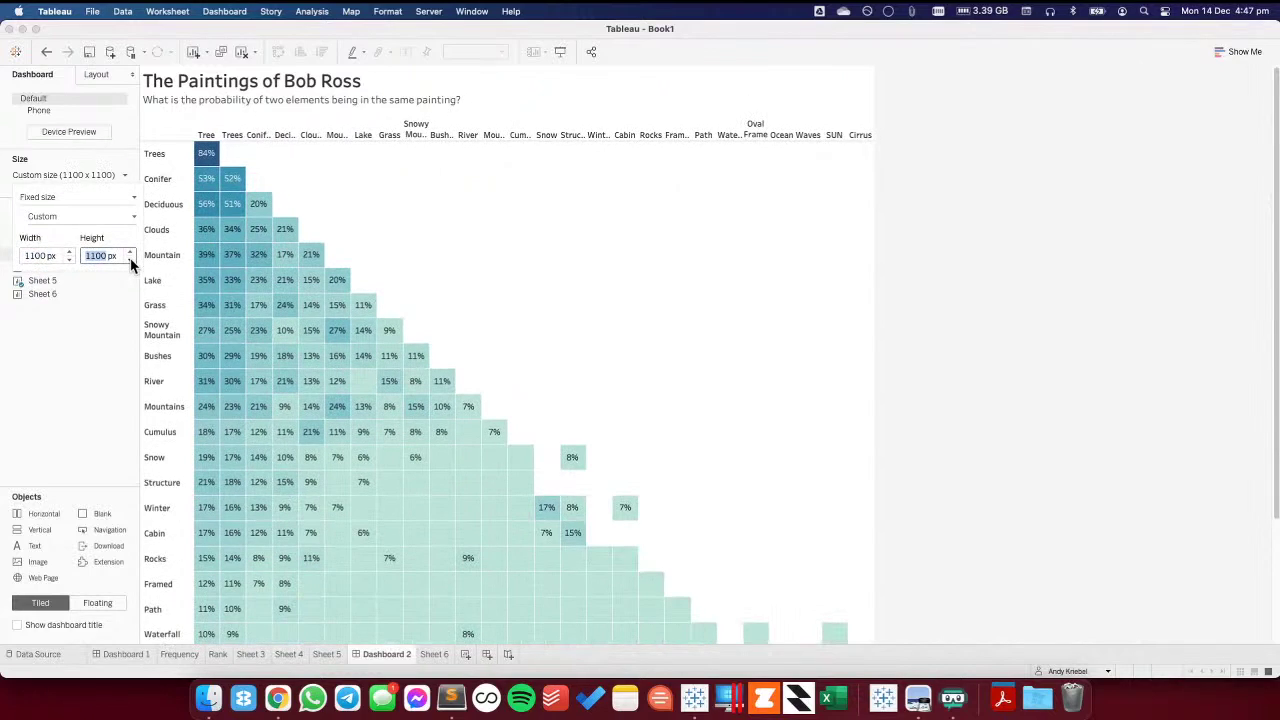
- Set Dashboard 2's fixed size to 900 px wide and 800 px high
{"action": "left_click", "coordinate": [129, 262]}
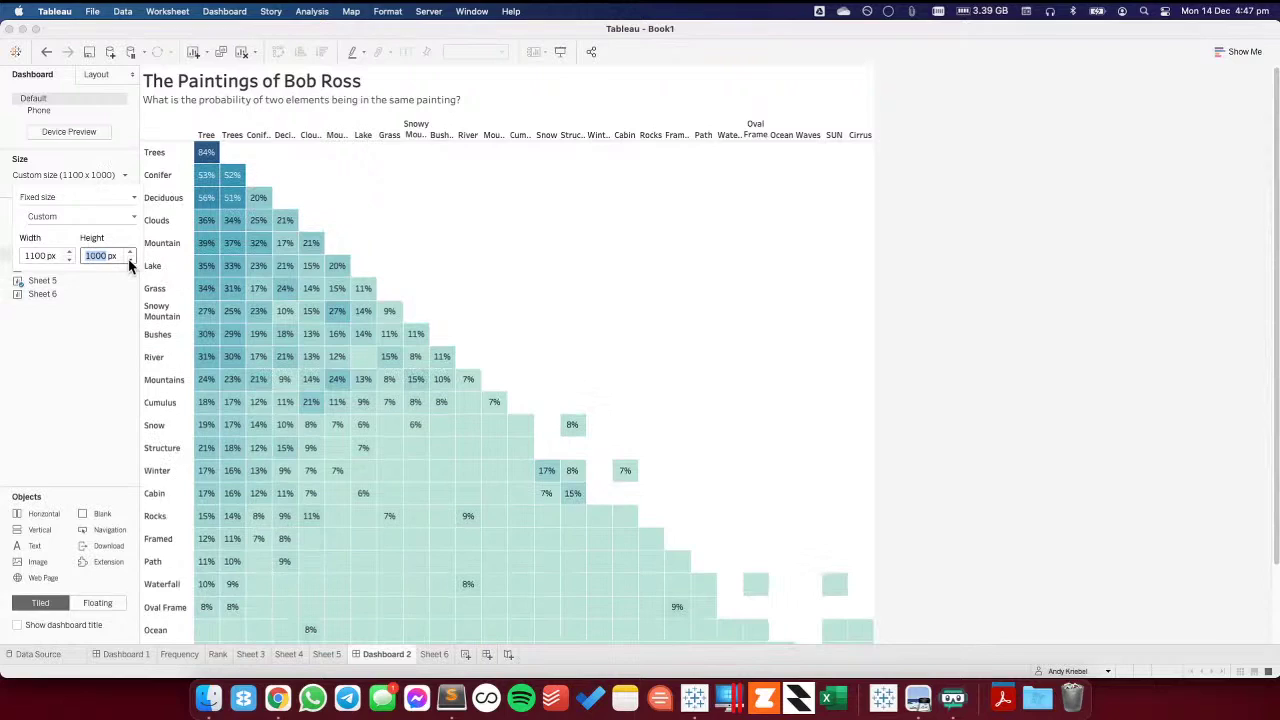
{"action": "left_click", "coordinate": [129, 262]}
{"action": "left_click", "coordinate": [70, 260]}
{"action": "left_click", "coordinate": [70, 260]}
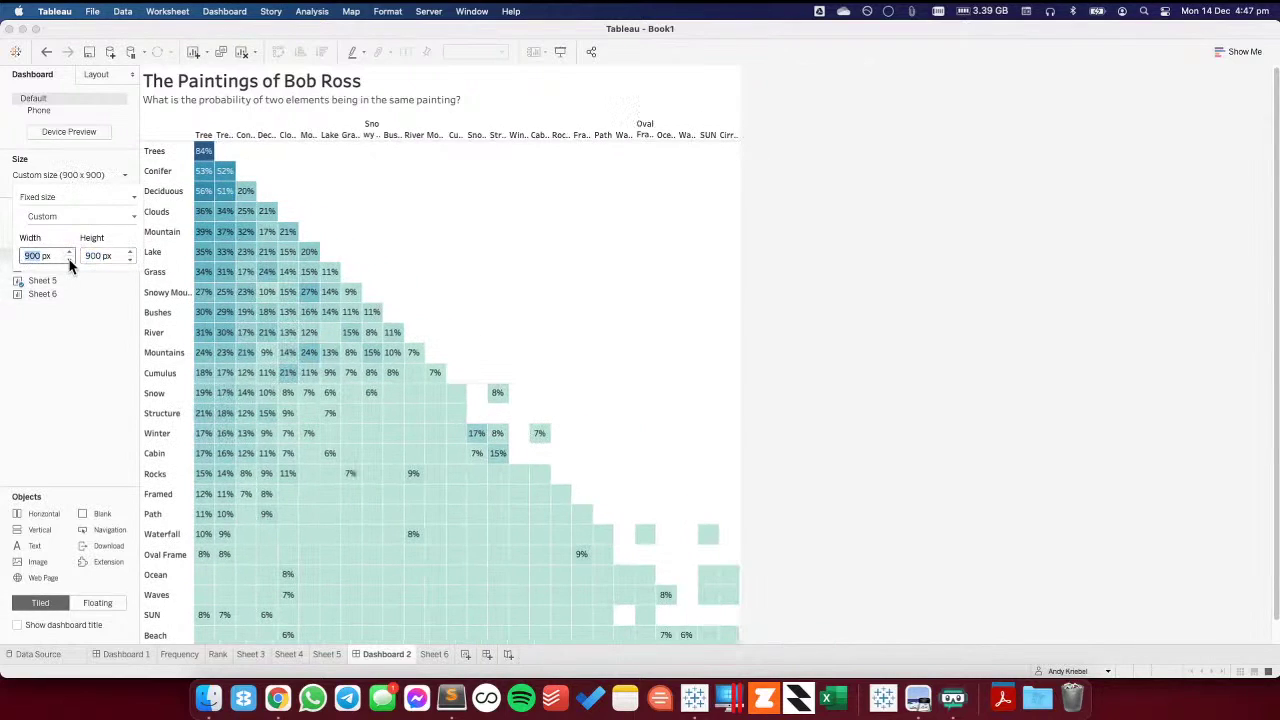
{"action": "left_click", "coordinate": [129, 262]}
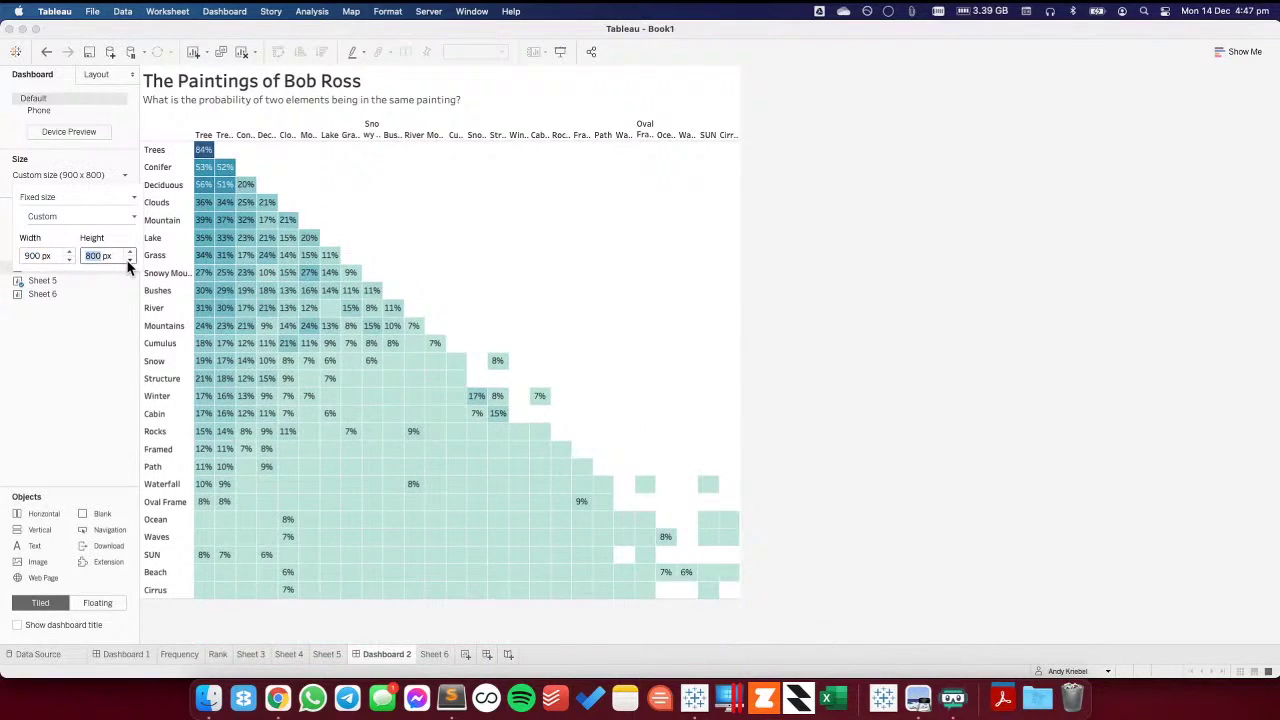
- Set the inner padding of the Sheet 5 heatmap on Dashboard 2 to 20 on all sides
{"action": "left_click", "coordinate": [514, 163]}
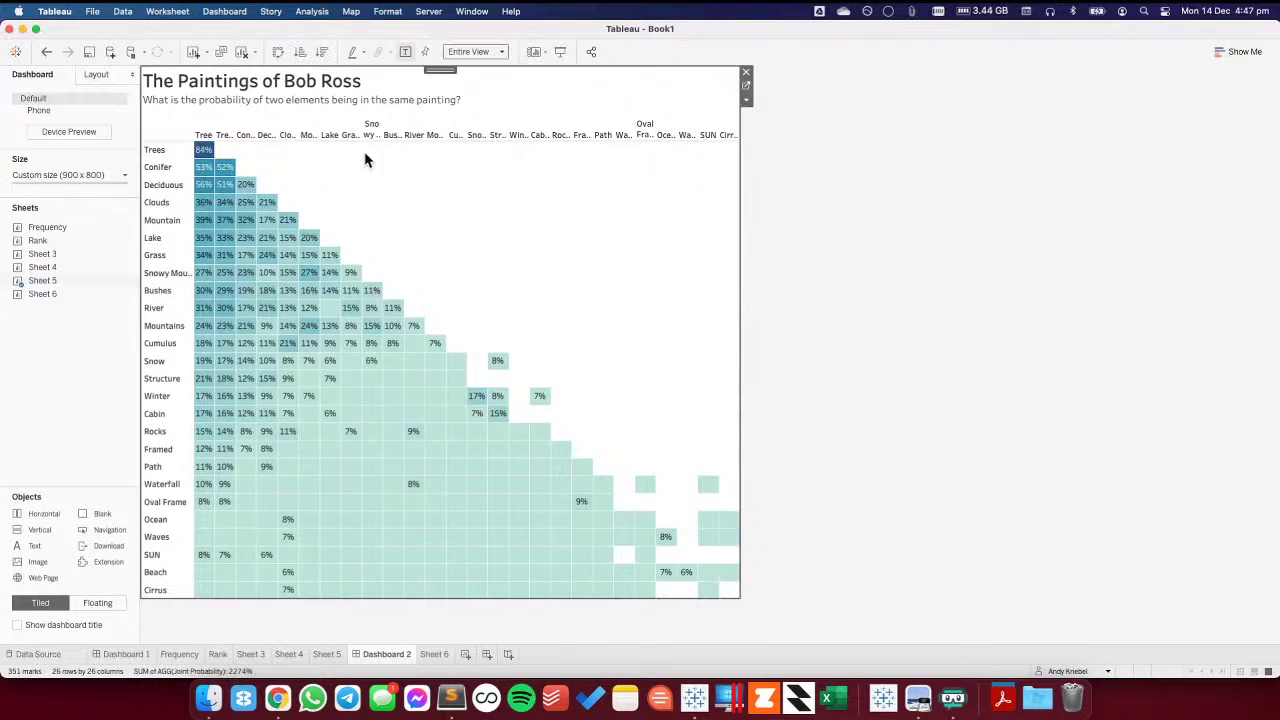
{"action": "left_click", "coordinate": [101, 75]}
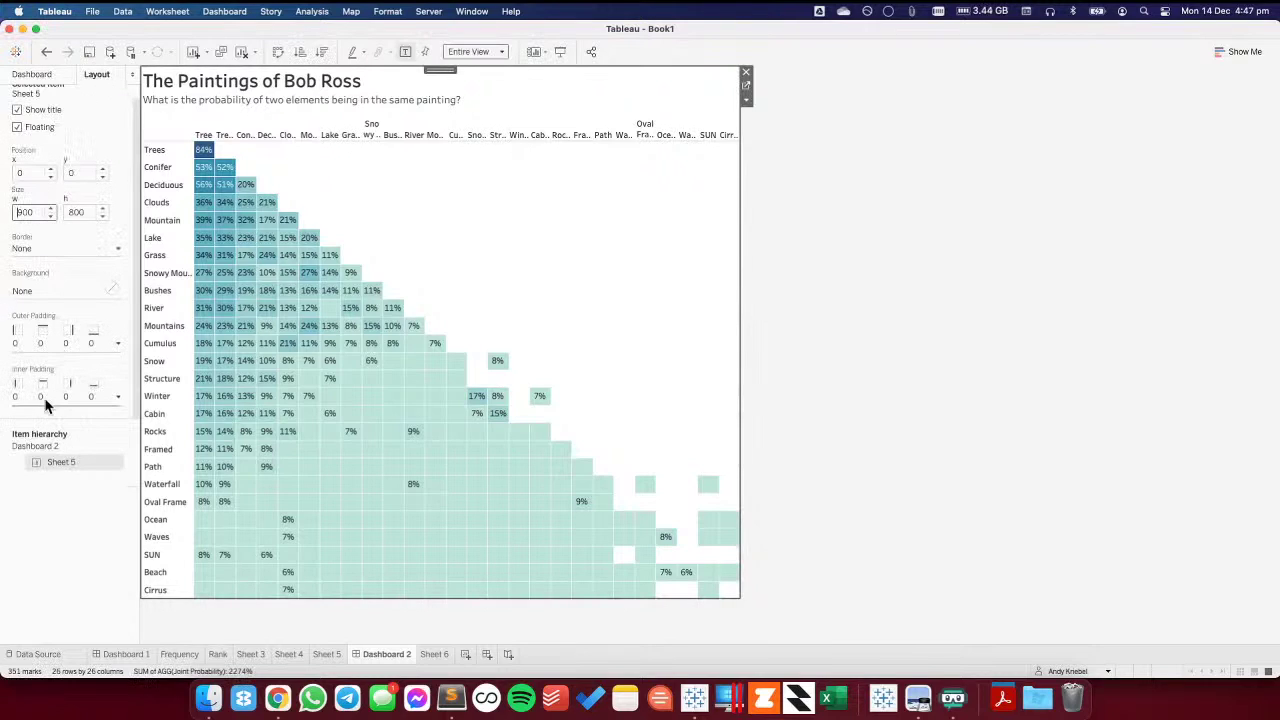
{"action": "left_click", "coordinate": [52, 400]}
{"action": "left_click", "coordinate": [69, 446]}
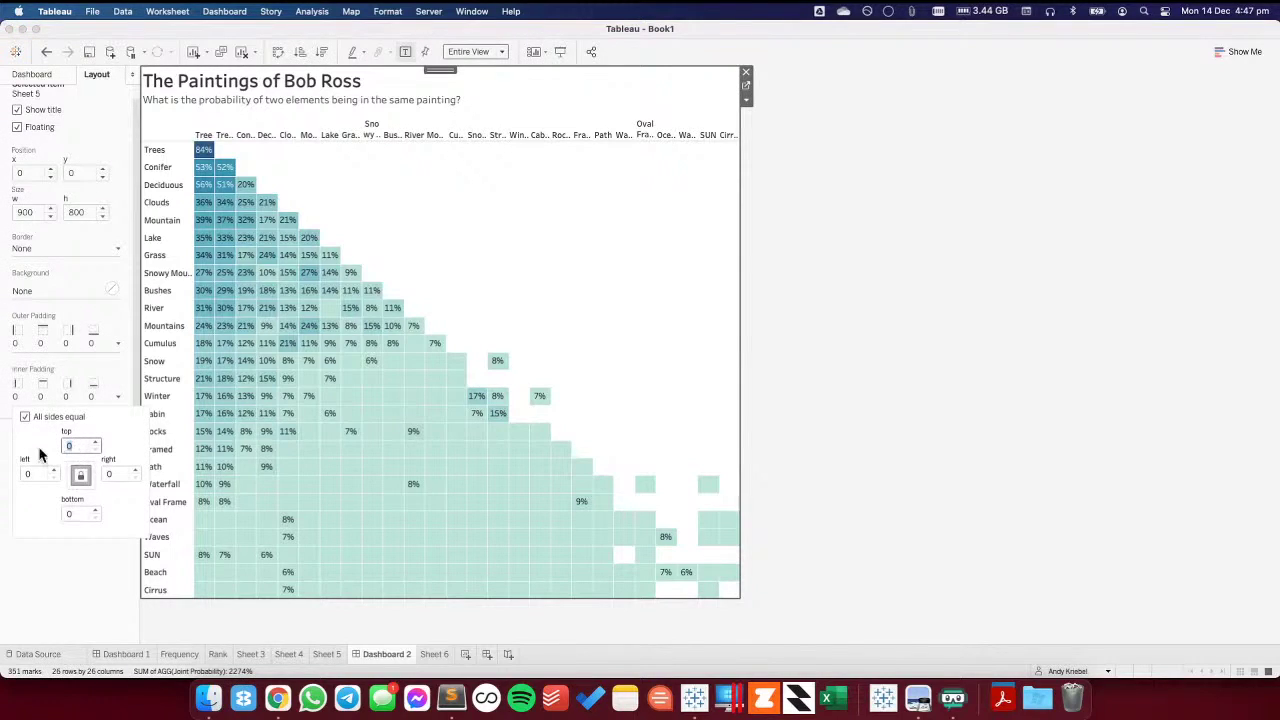
{"action": "type", "text": "20"}
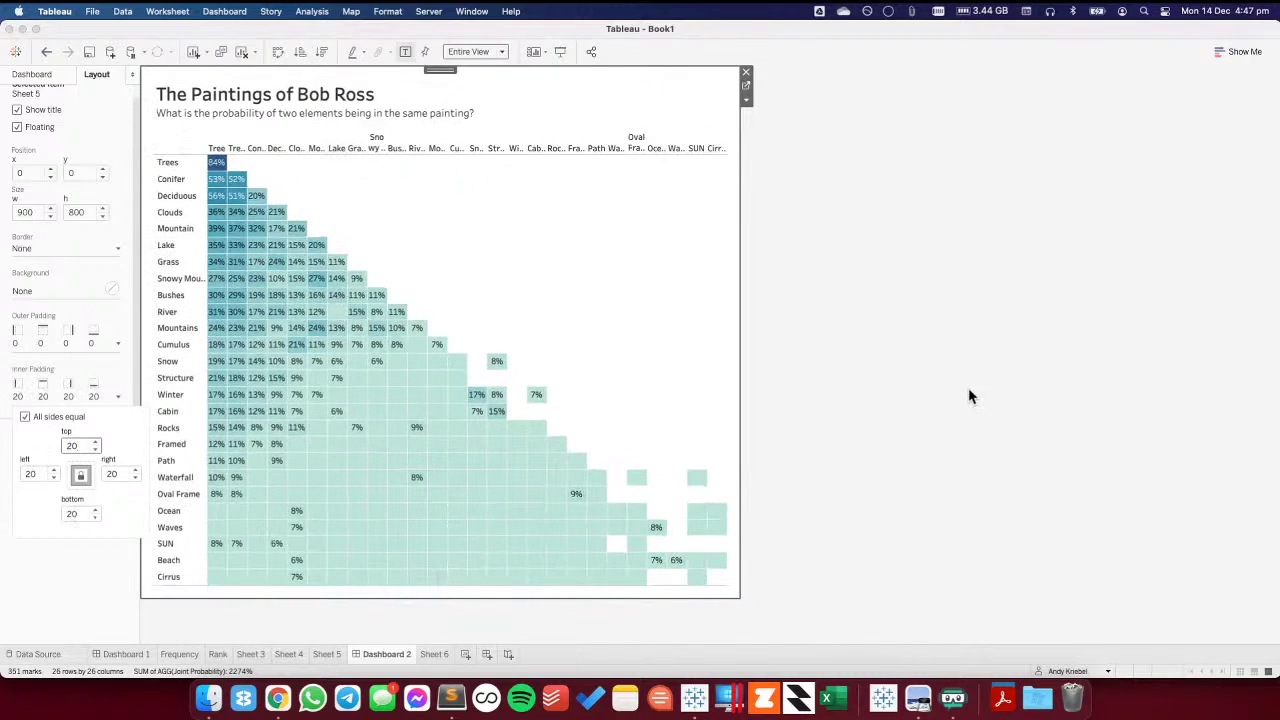
{"action": "left_click", "coordinate": [968, 387]}
{"action": "left_click", "coordinate": [665, 314]}
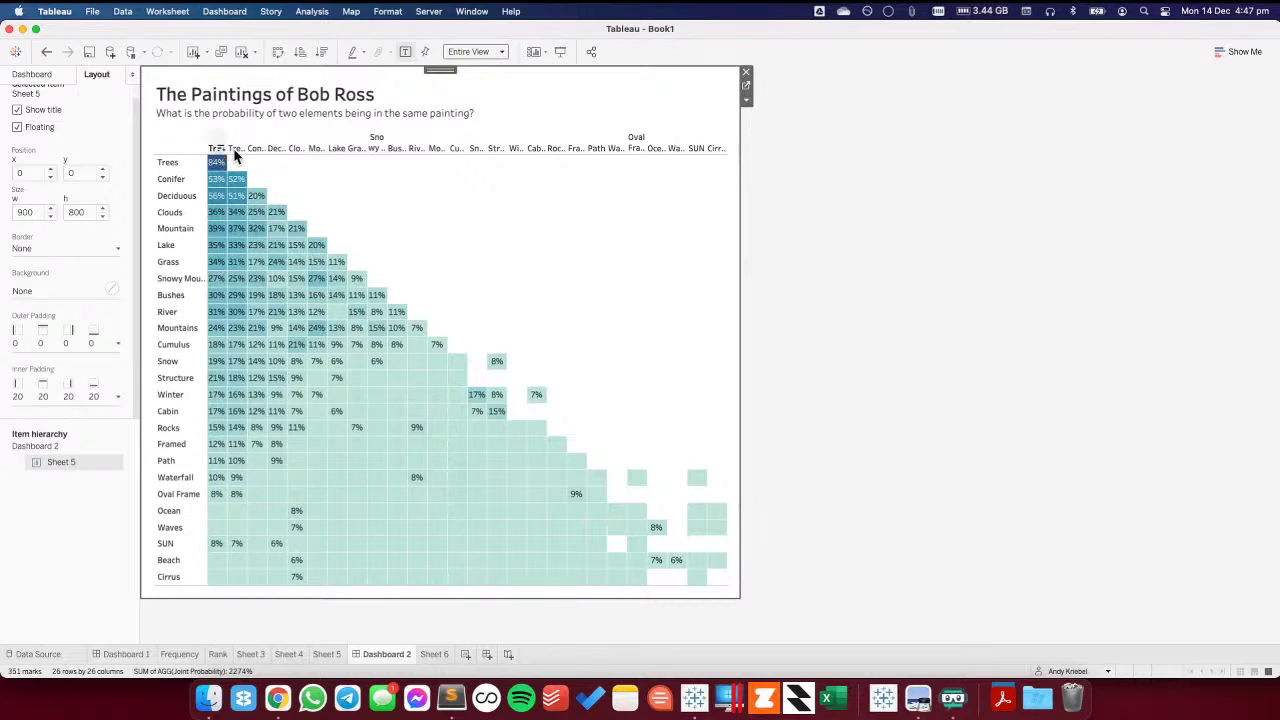
- Widen Dashboard 2 to a fixed width of 1600 px so the column headers have more room
{"action": "left_click", "coordinate": [32, 78]}
{"action": "left_click", "coordinate": [50, 176]}
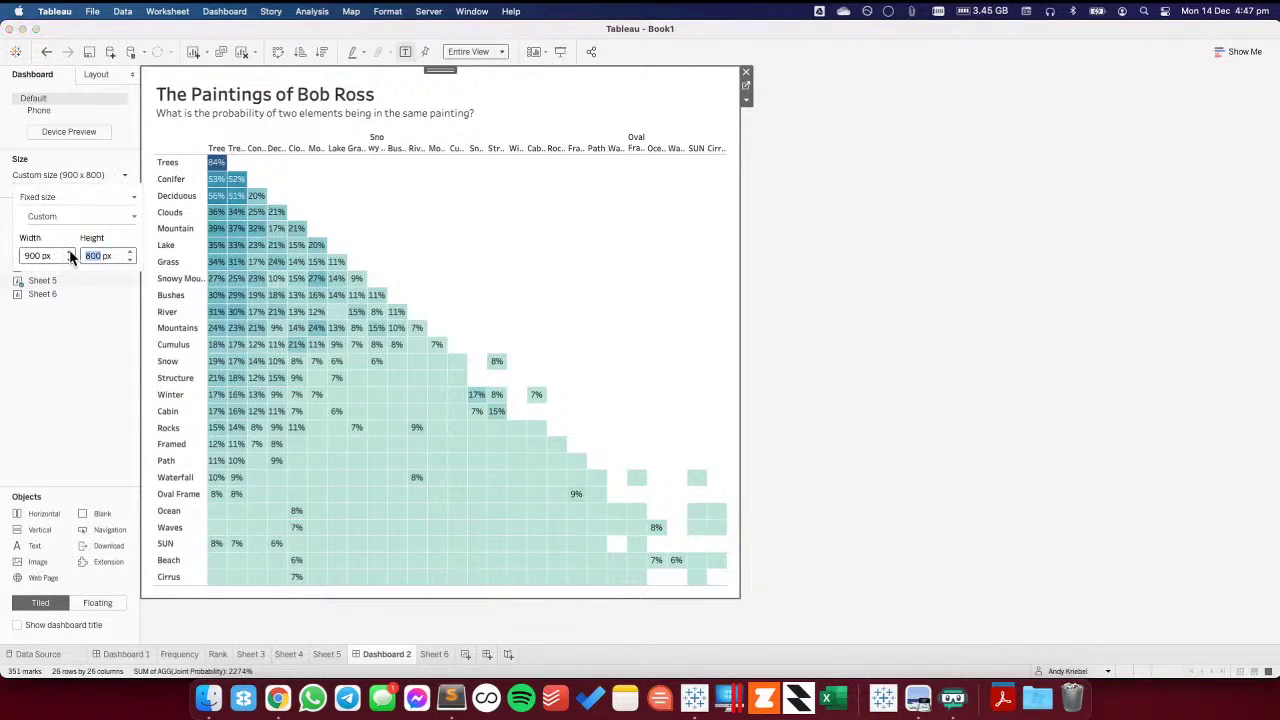
{"action": "left_click", "coordinate": [70, 253]}
{"action": "left_click", "coordinate": [70, 253]}
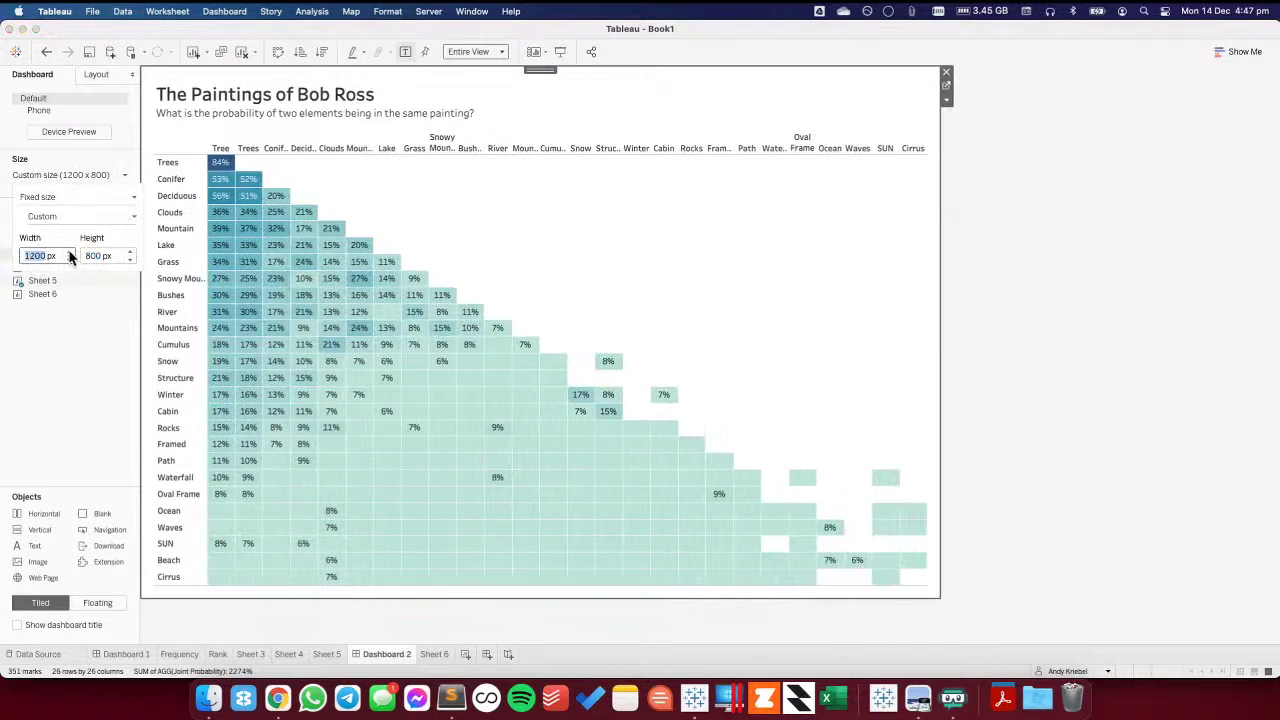
{"action": "left_click", "coordinate": [70, 253]}
{"action": "left_click", "coordinate": [70, 253]}
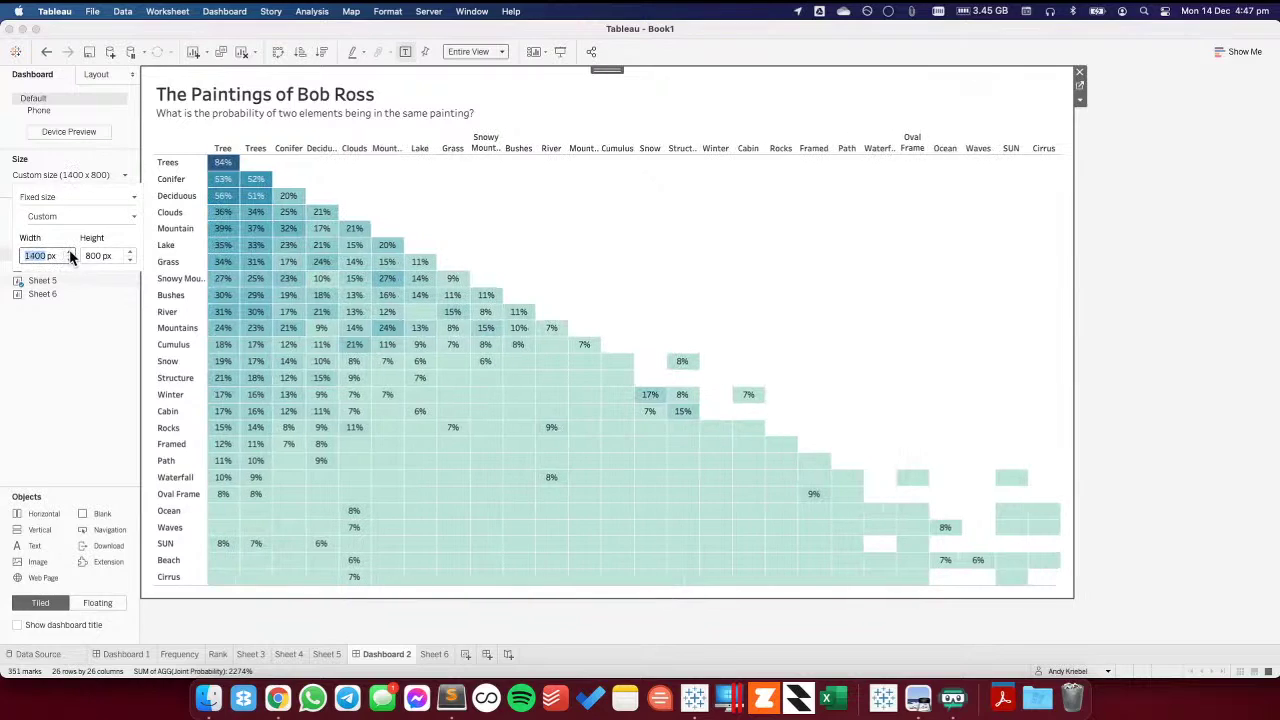
{"action": "left_click", "coordinate": [70, 253]}
{"action": "left_click", "coordinate": [70, 253]}
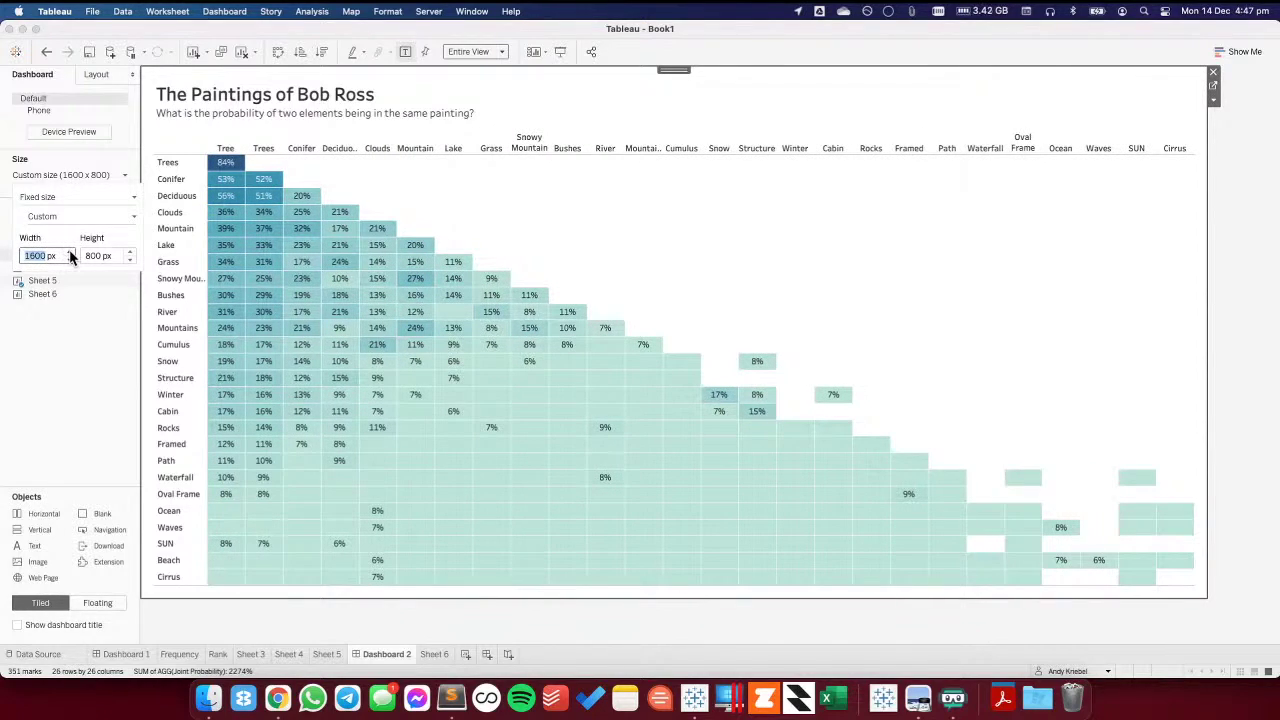
{"action": "left_click", "coordinate": [70, 253]}
- Set the font size of the heatmap's column header labels to 8
{"action": "left_click", "coordinate": [302, 150]}
{"action": "left_click", "coordinate": [314, 148]}
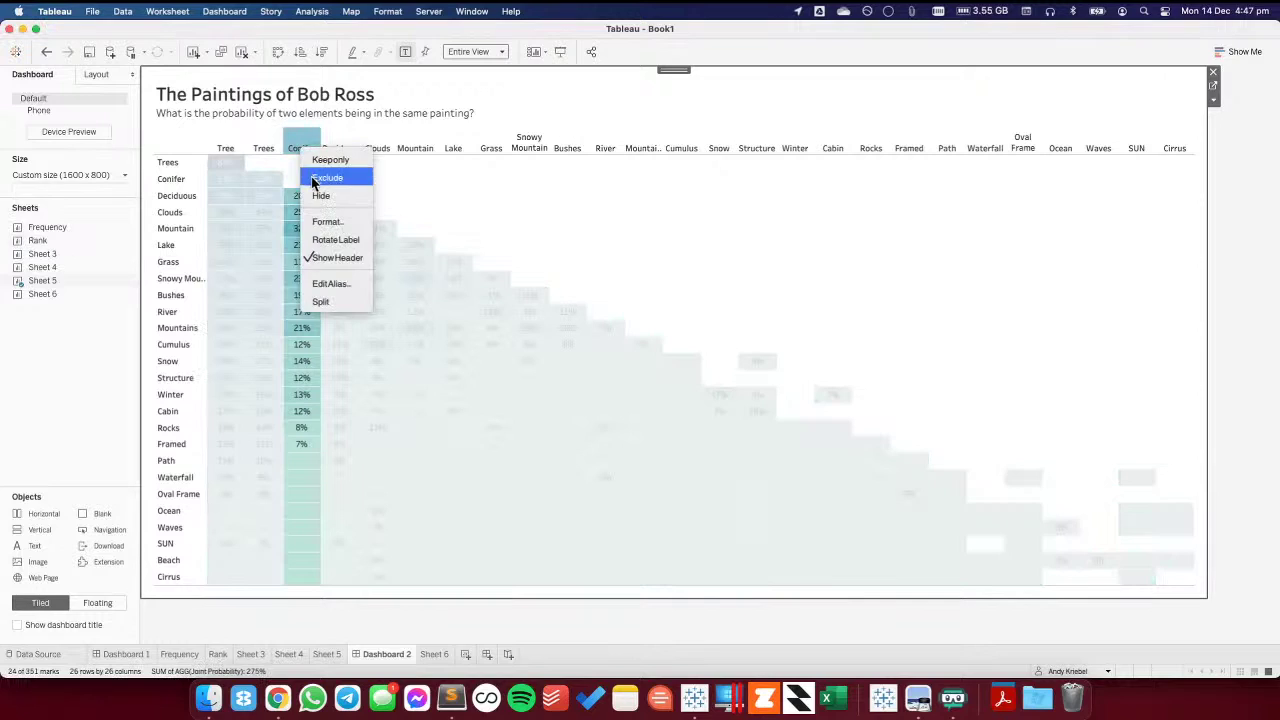
{"action": "left_click", "coordinate": [330, 219]}
{"action": "left_click", "coordinate": [95, 158]}
{"action": "left_click", "coordinate": [96, 200]}
{"action": "left_click", "coordinate": [90, 213]}
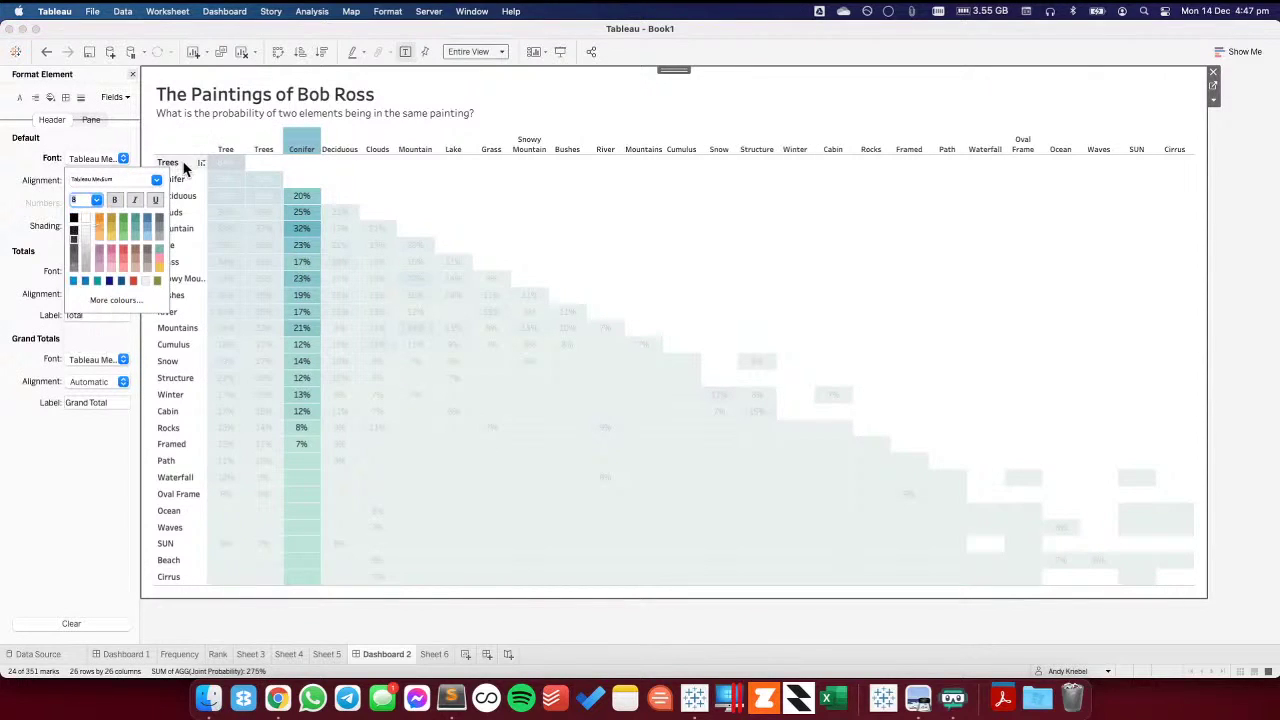
- Set the font size of the heatmap's row header labels to 8 and finish formatting
{"action": "left_click", "coordinate": [170, 163]}
{"action": "left_click", "coordinate": [90, 158]}
{"action": "left_click", "coordinate": [96, 200]}
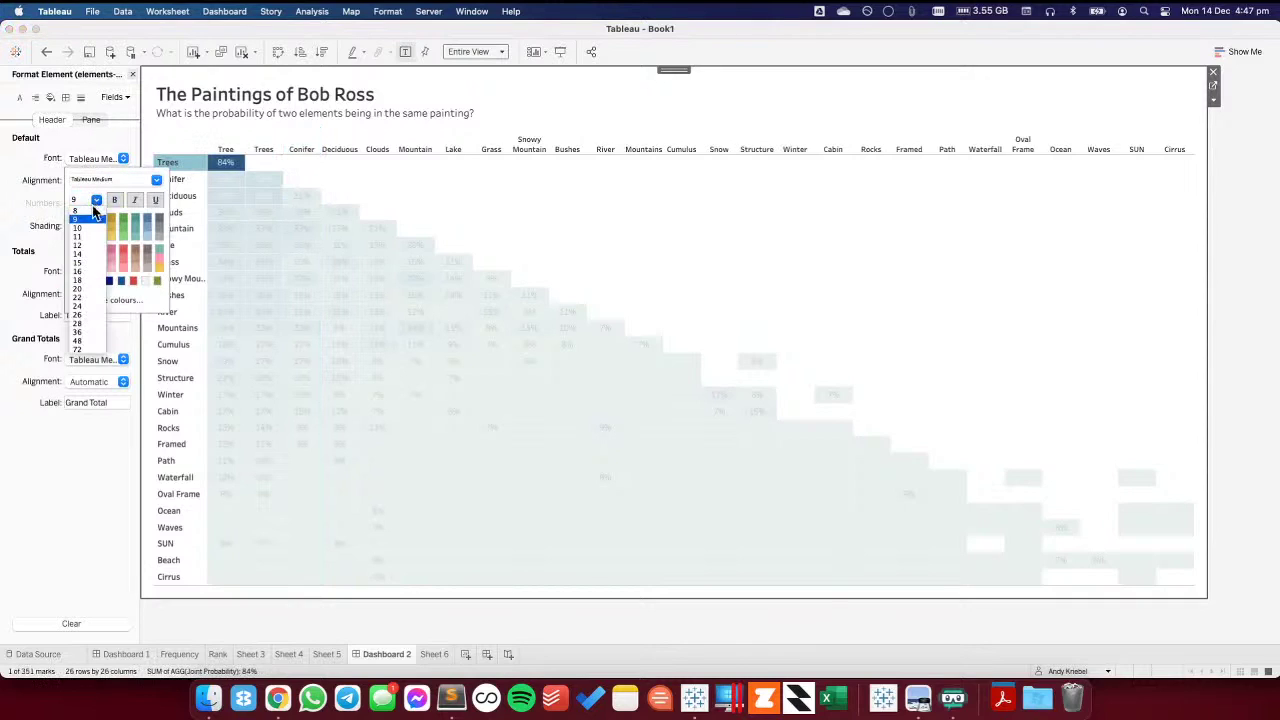
{"action": "left_click", "coordinate": [88, 213]}
{"action": "left_click", "coordinate": [438, 183]}
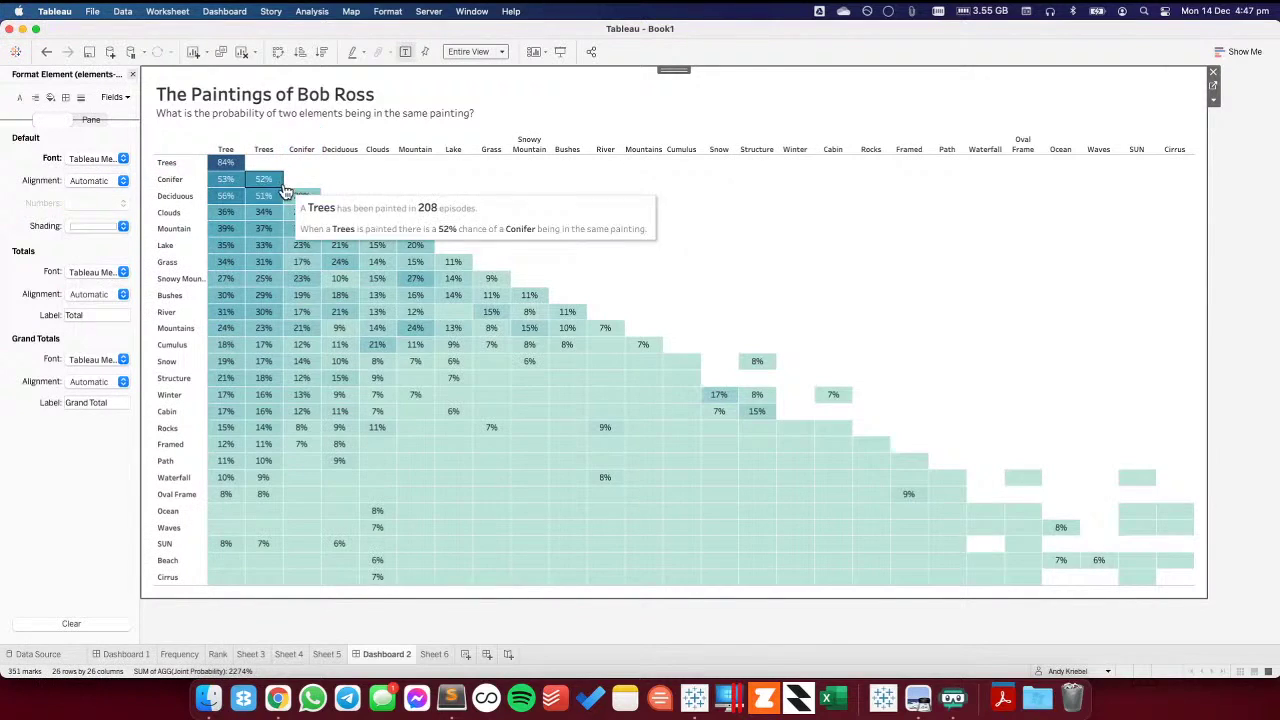
{"action": "left_click", "coordinate": [133, 75]}
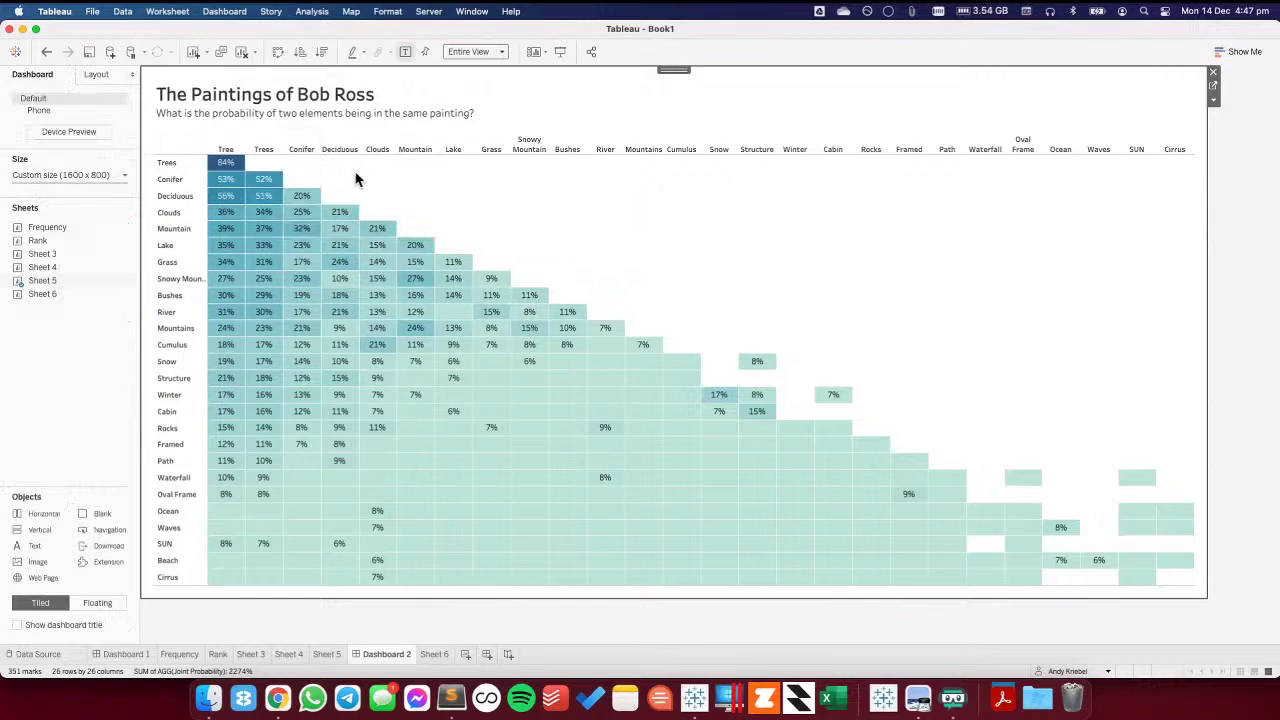
- Set Dashboard 2's fixed width to 1550 px
{"action": "mouse_move", "coordinate": [126, 230]}
{"action": "left_click", "coordinate": [101, 175]}
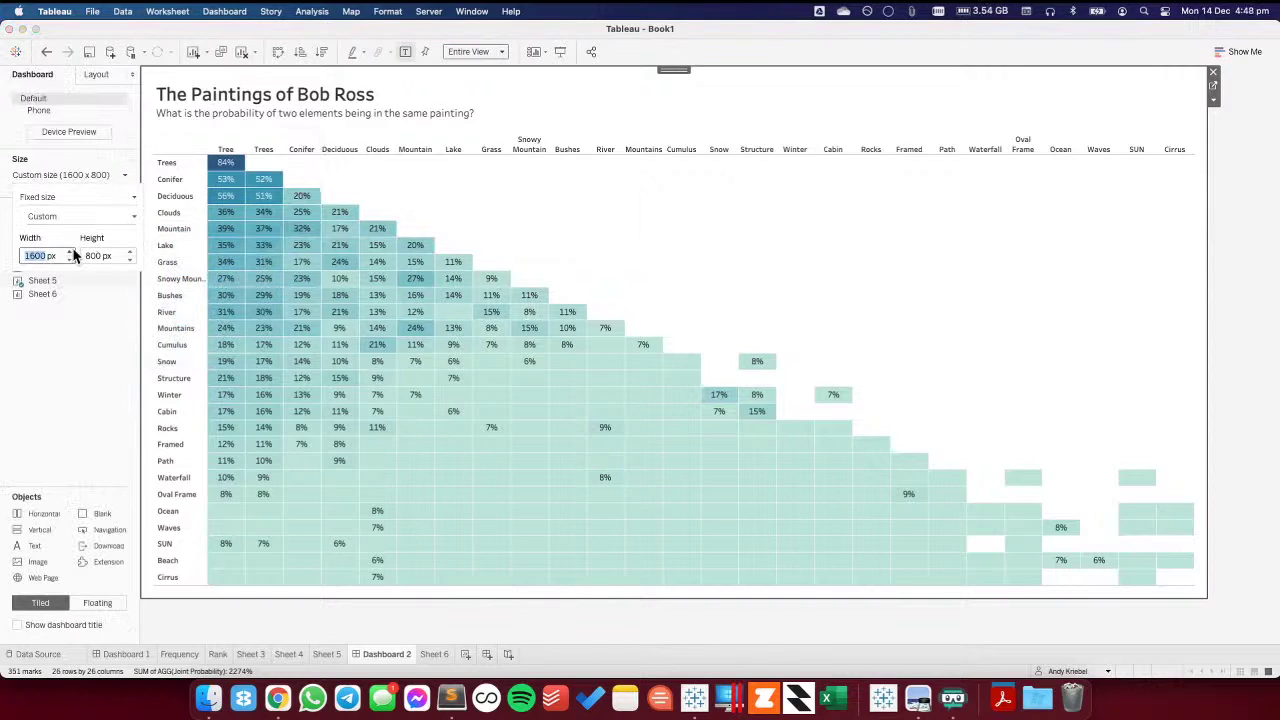
{"action": "left_click", "coordinate": [69, 259]}
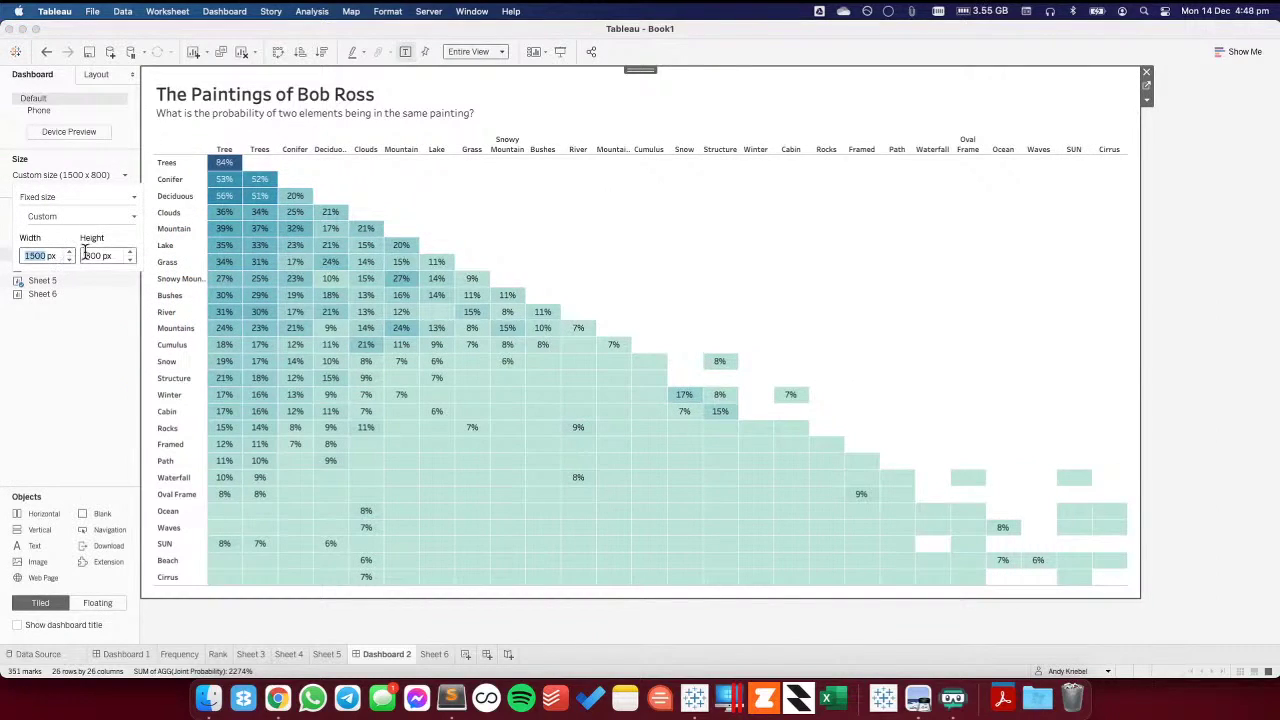
{"action": "type", "text": "1550"}
{"action": "key", "text": "Return"}
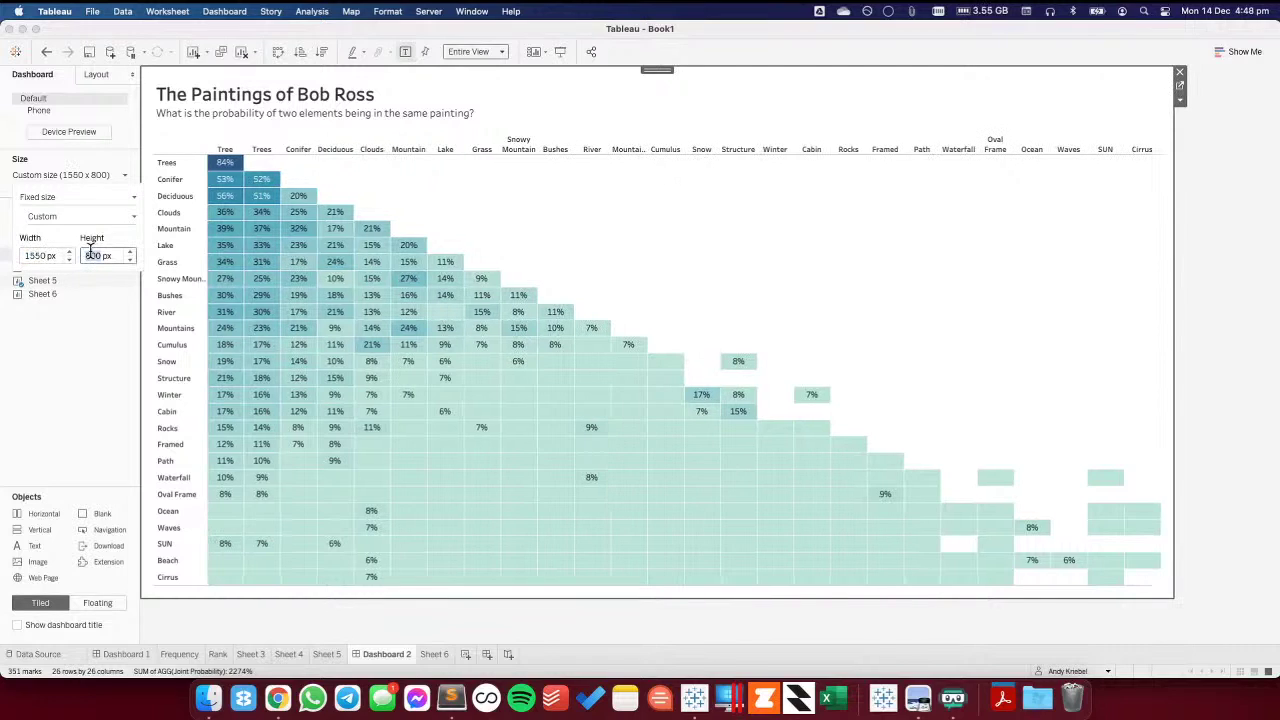
{"action": "left_click", "coordinate": [714, 227]}
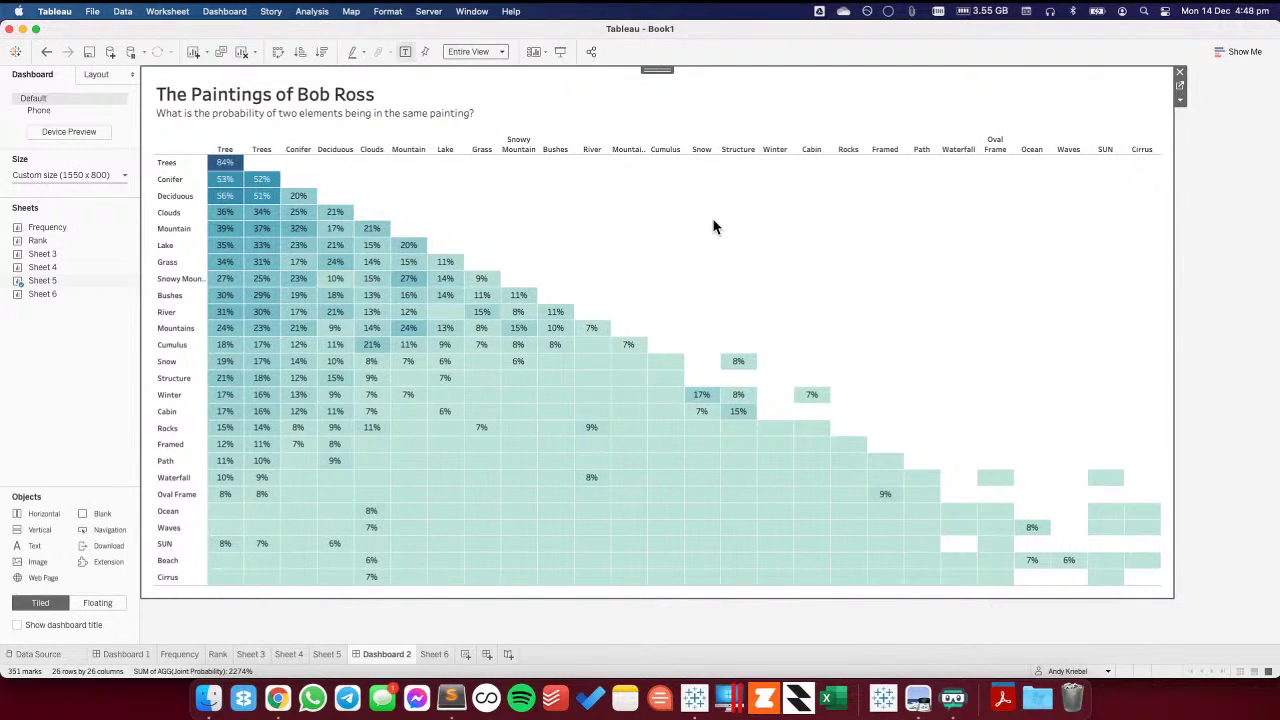
- Set Dashboard 2's fixed height to 1550 px and check how the heatmap fills the taller layout
{"action": "left_click", "coordinate": [62, 176]}
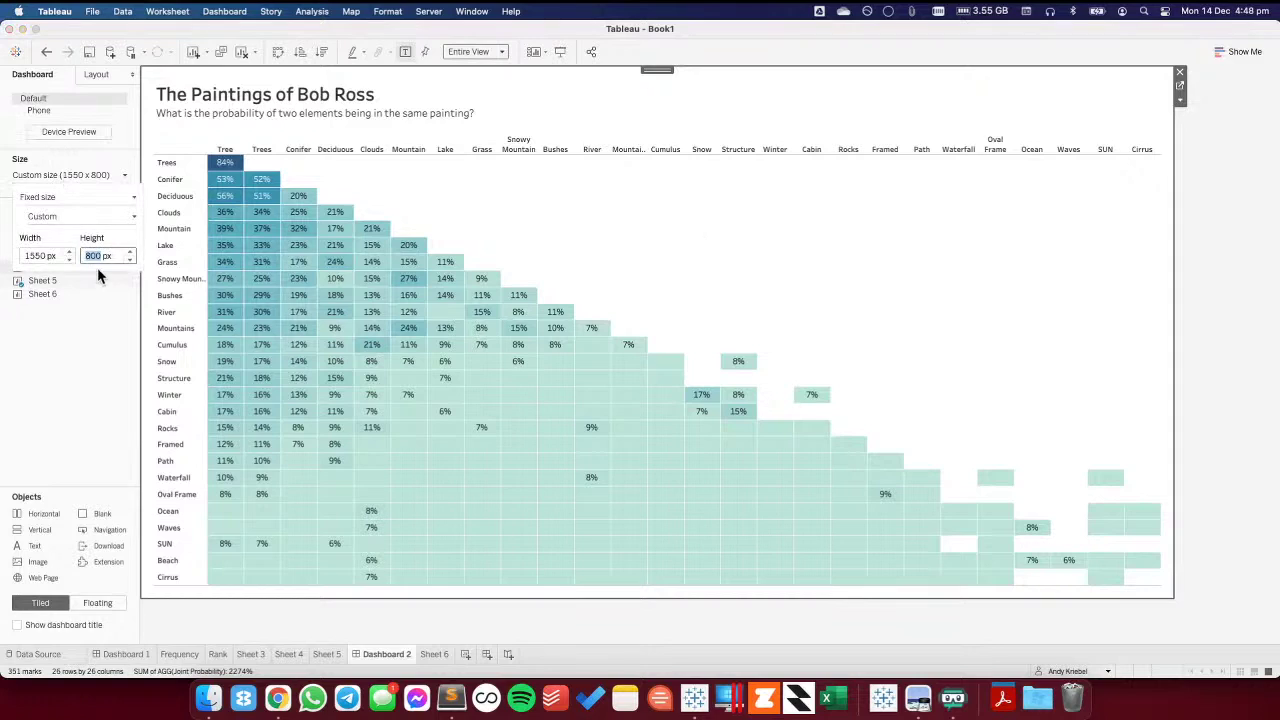
{"action": "type", "text": "1550"}
{"action": "key", "text": "Return"}
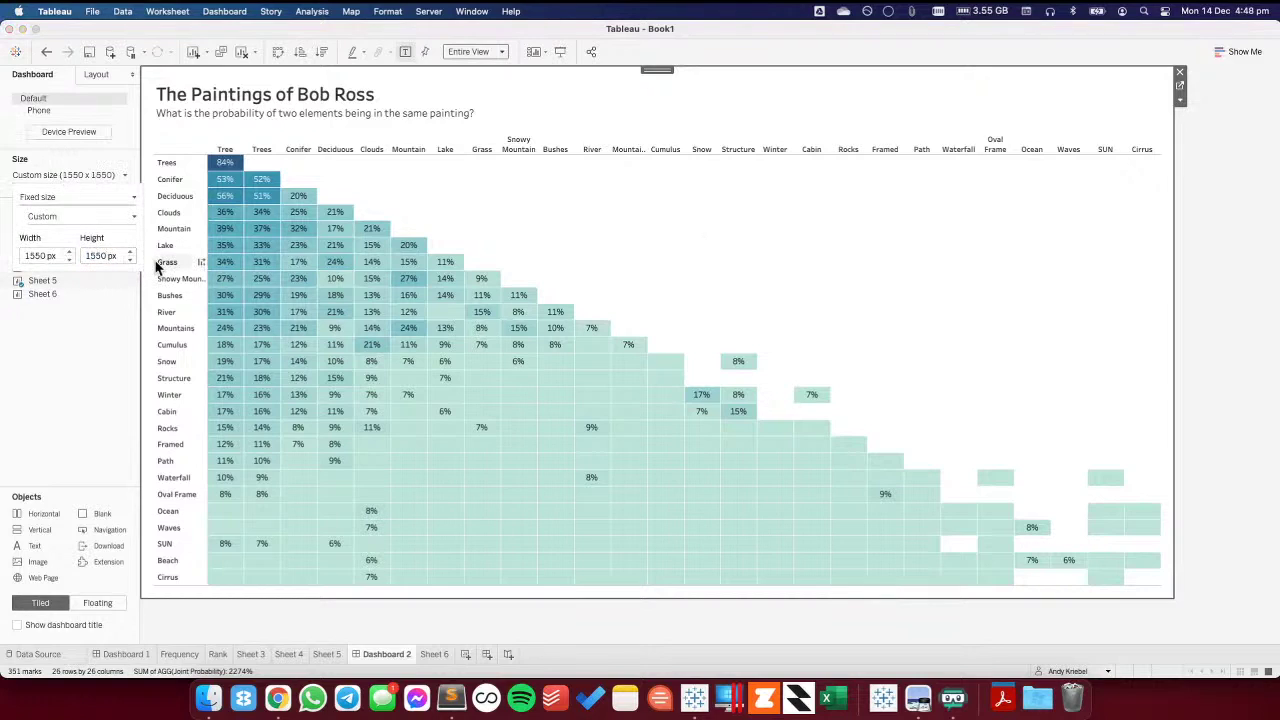
{"action": "left_click", "coordinate": [783, 280]}
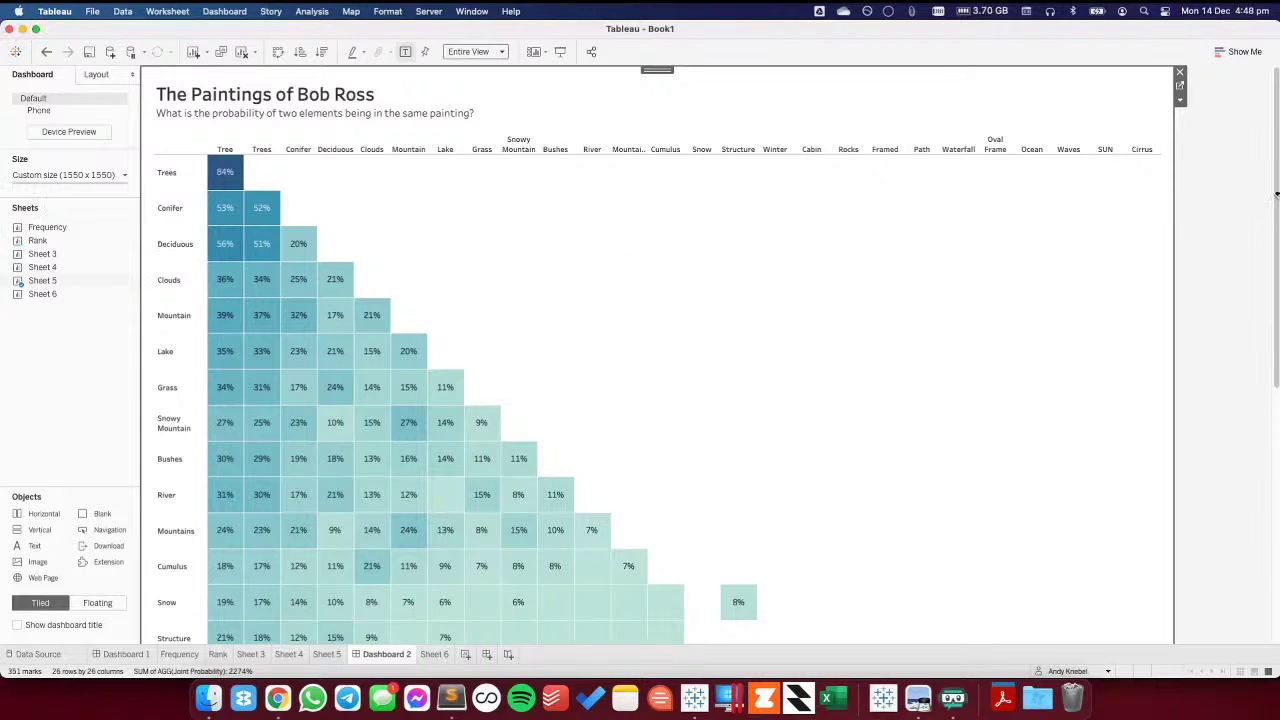
{"action": "scroll", "coordinate": [1276, 204], "scroll_direction": "down", "scroll_amount": 2}
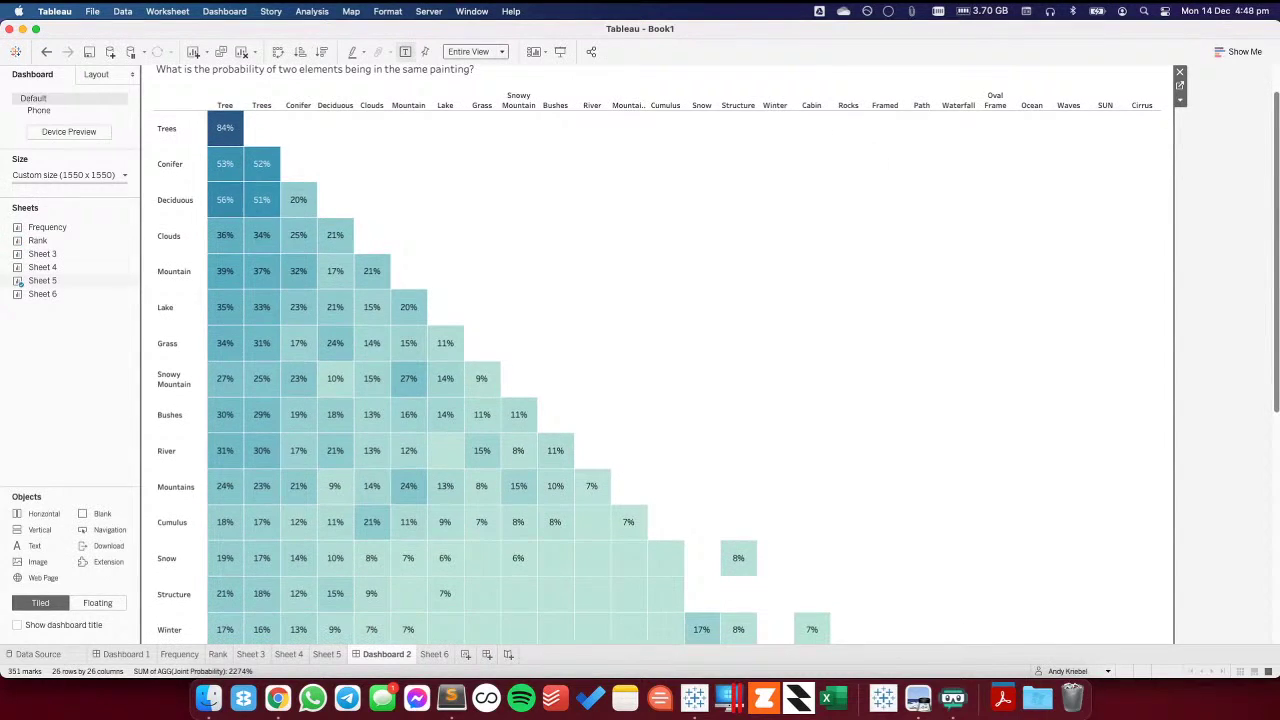
{"action": "scroll", "coordinate": [1272, 120], "scroll_direction": "up", "scroll_amount": 2}
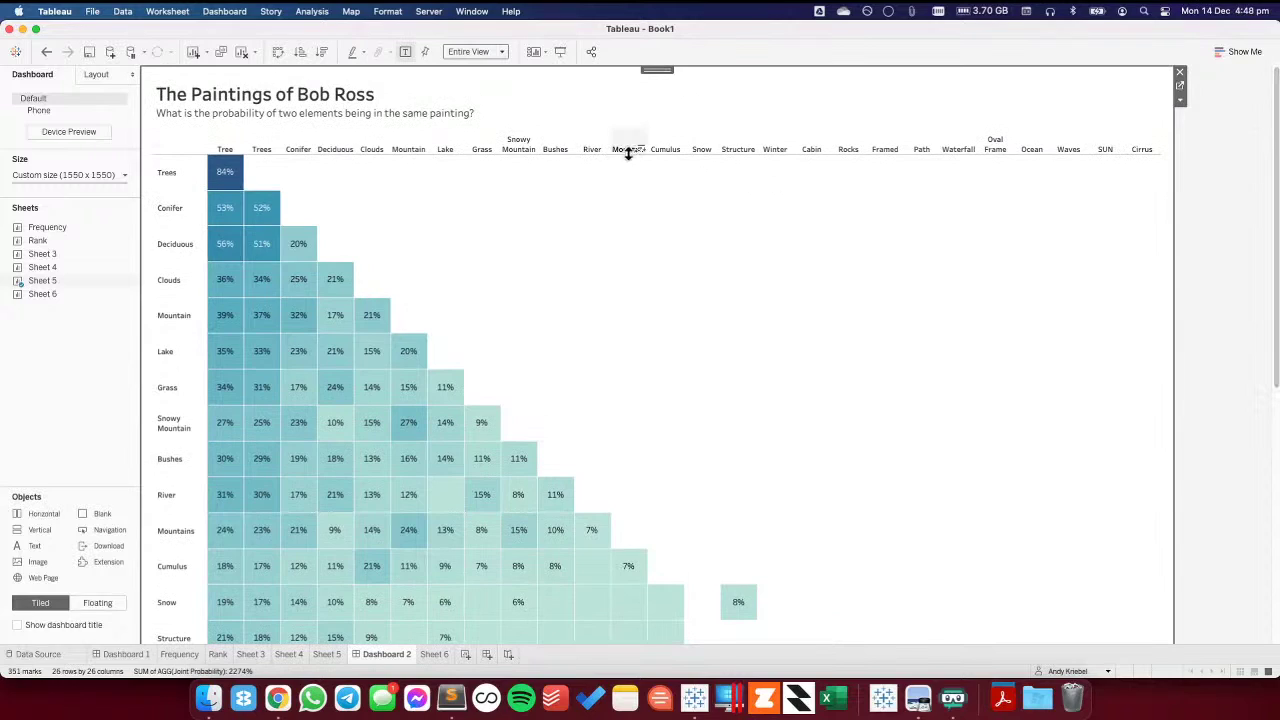
- Set Dashboard 2's fixed size to 1600 px wide and 1600 px high, and look over the whole heatmap
{"action": "left_click", "coordinate": [45, 176]}
{"action": "double_click", "coordinate": [38, 256]}
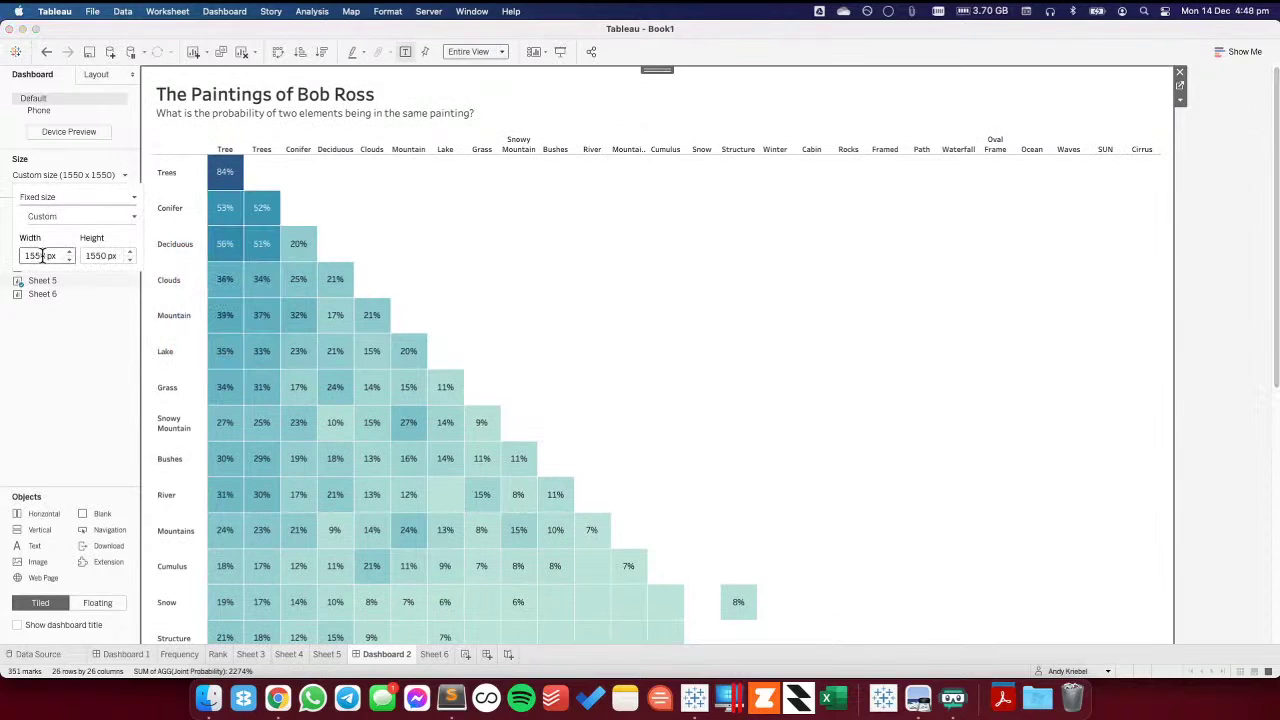
{"action": "type", "text": "10"}
{"action": "type", "text": "00"}
{"action": "key", "text": "Tab"}
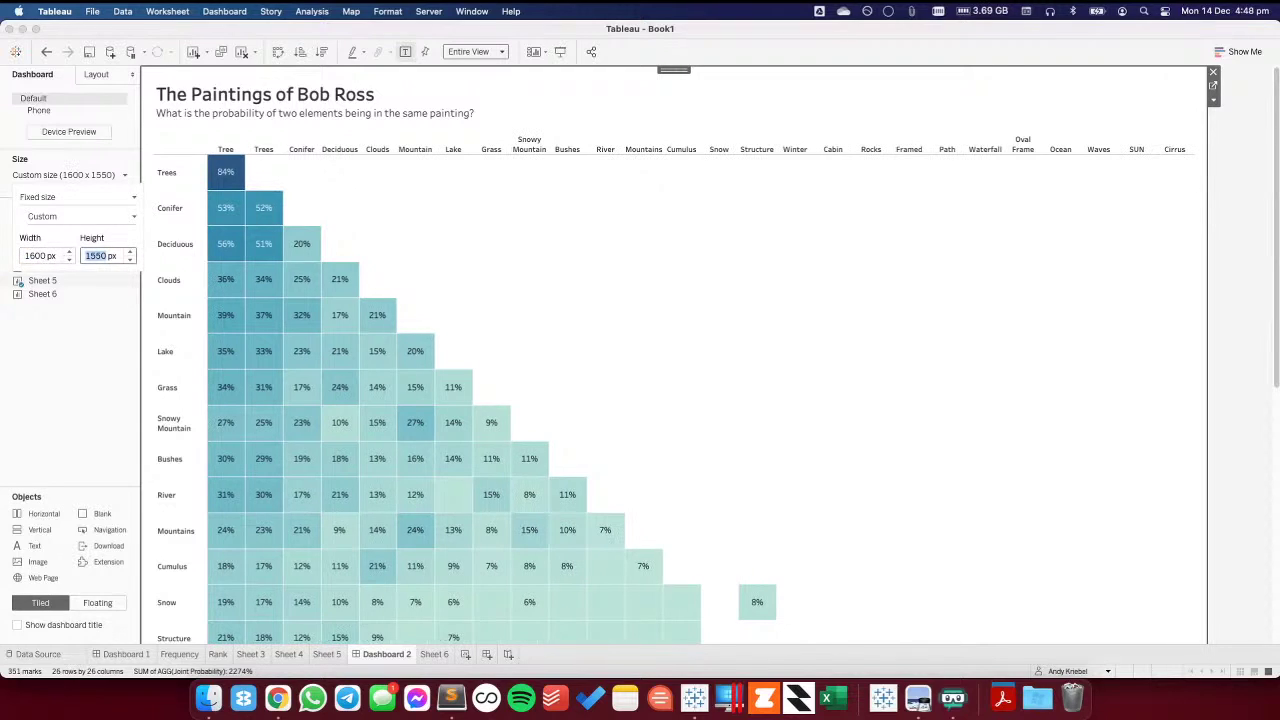
{"action": "type", "text": "1600"}
{"action": "key", "text": "Return"}
{"action": "left_click", "coordinate": [557, 284]}
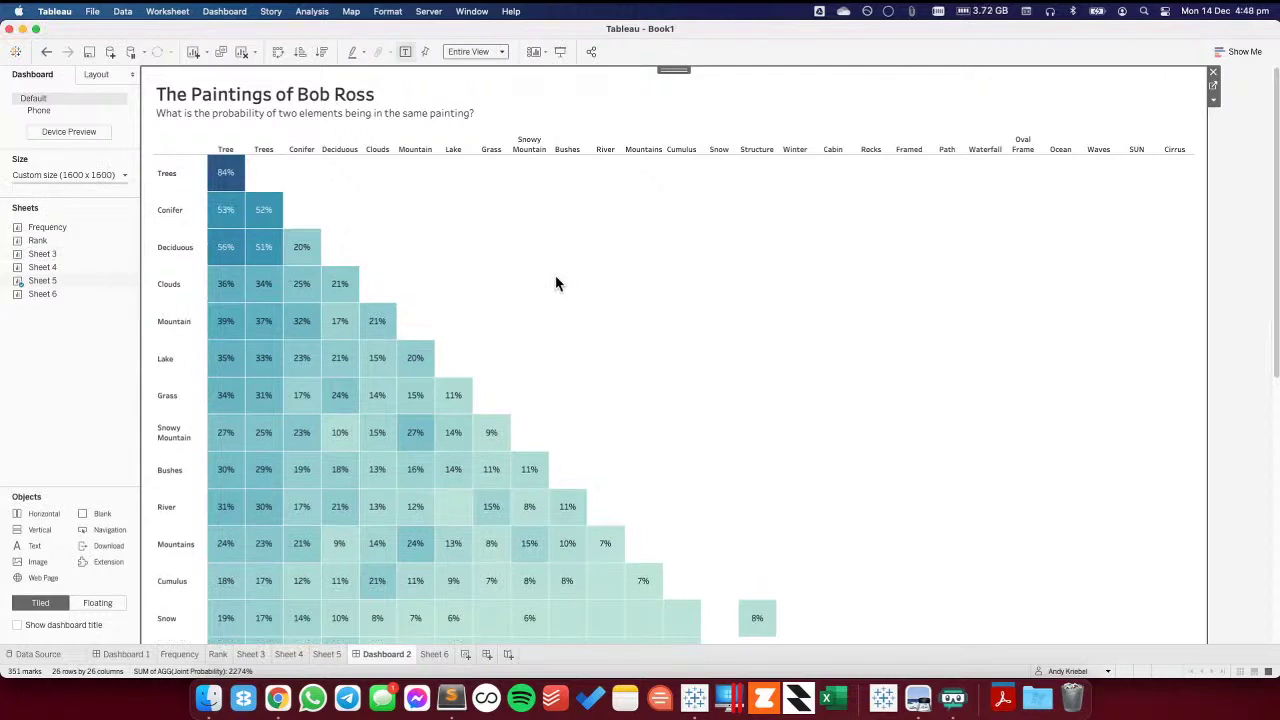
{"action": "scroll", "coordinate": [1277, 240], "scroll_direction": "down", "scroll_amount": 5}
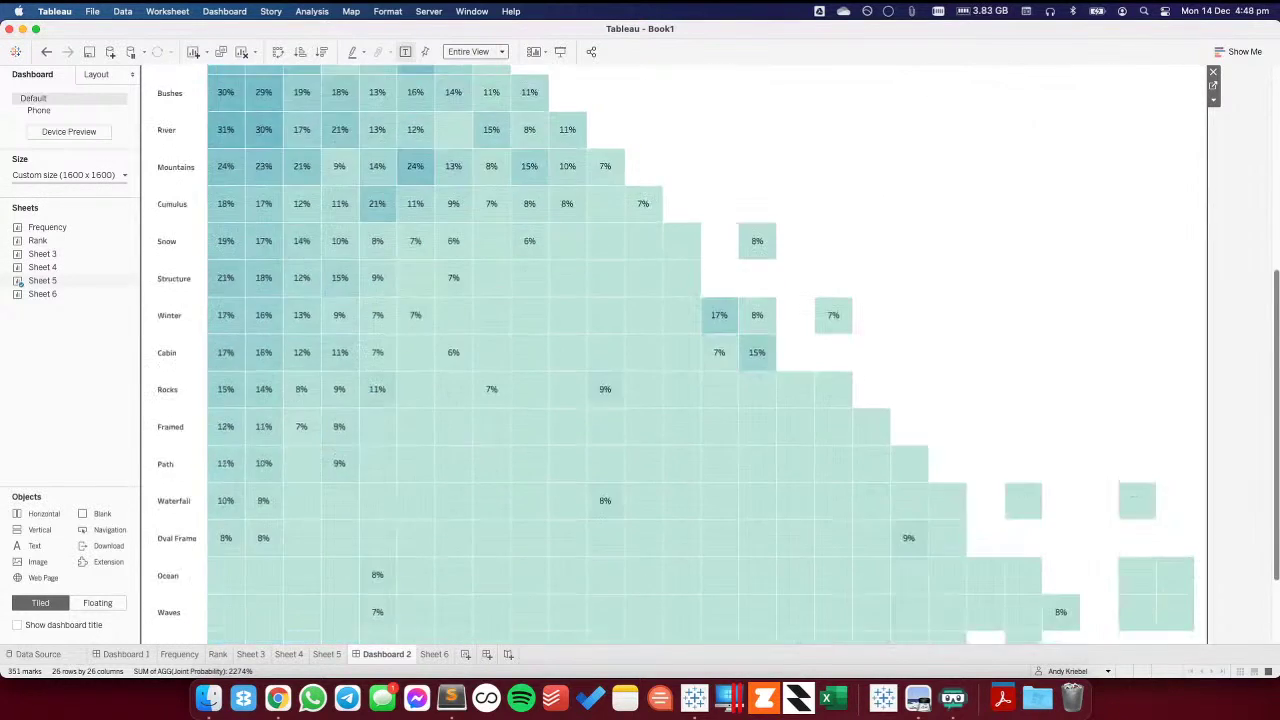
{"action": "scroll", "coordinate": [1277, 240], "scroll_direction": "up", "scroll_amount": 5}
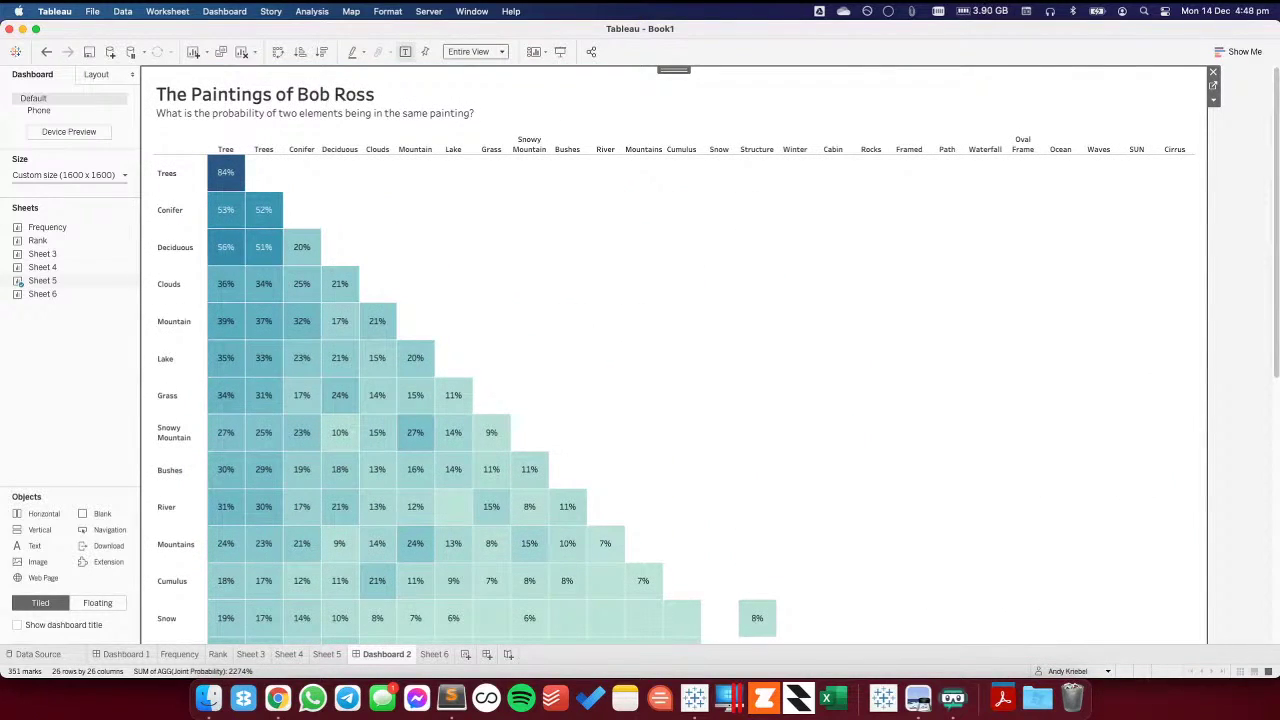
- Show the caption below the Sheet 5 heatmap on Dashboard 2
{"action": "left_click", "coordinate": [1213, 99]}
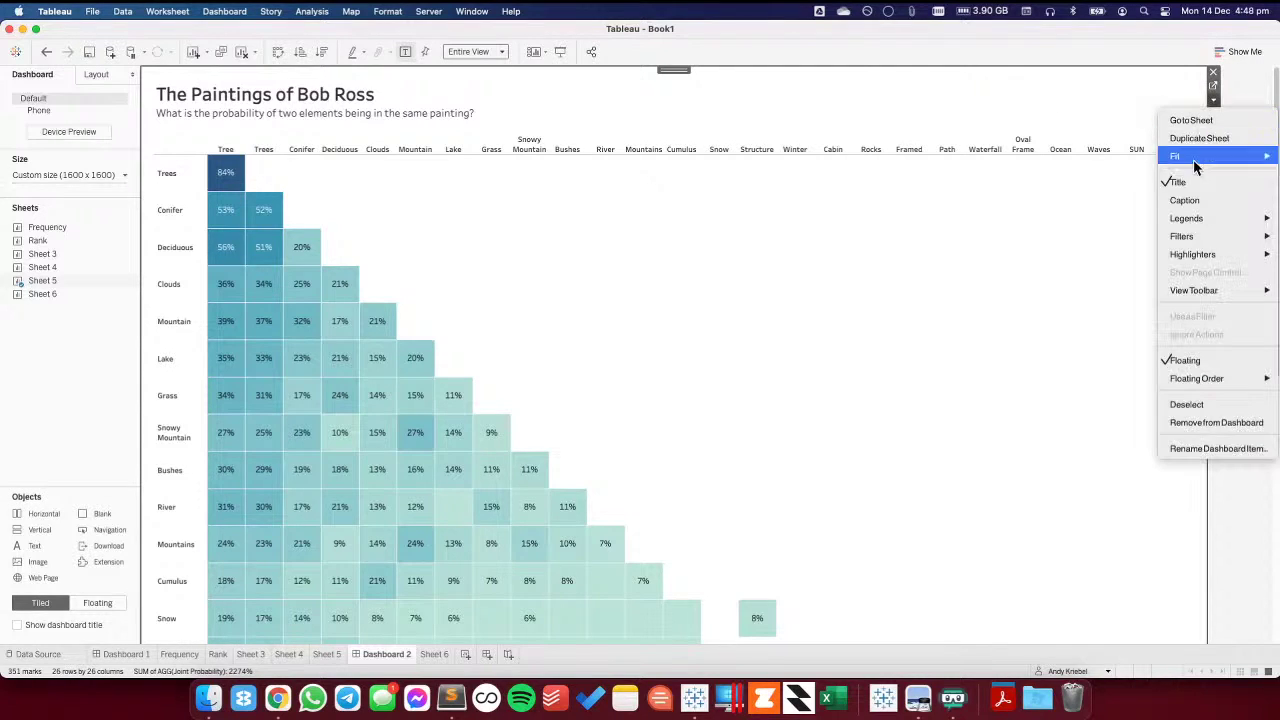
{"action": "left_click", "coordinate": [1186, 204]}
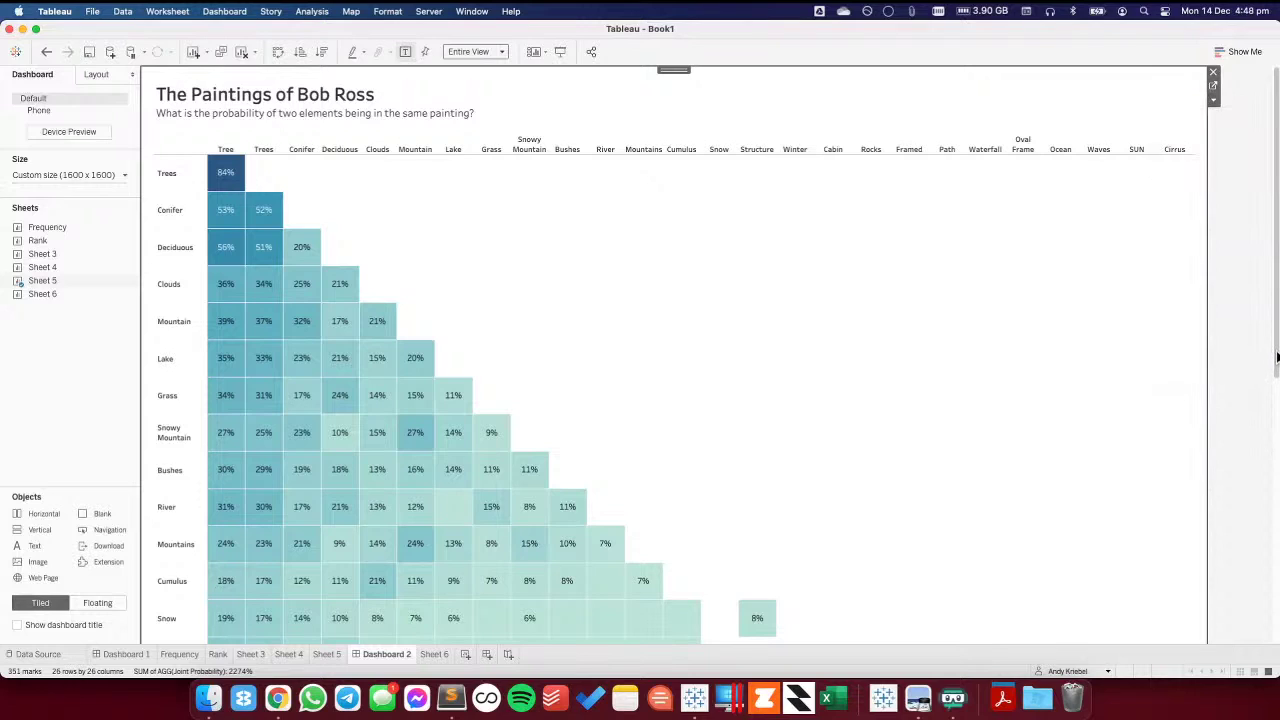
{"action": "left_click_drag", "start_coordinate": [1276, 206], "coordinate": [1274, 574]}
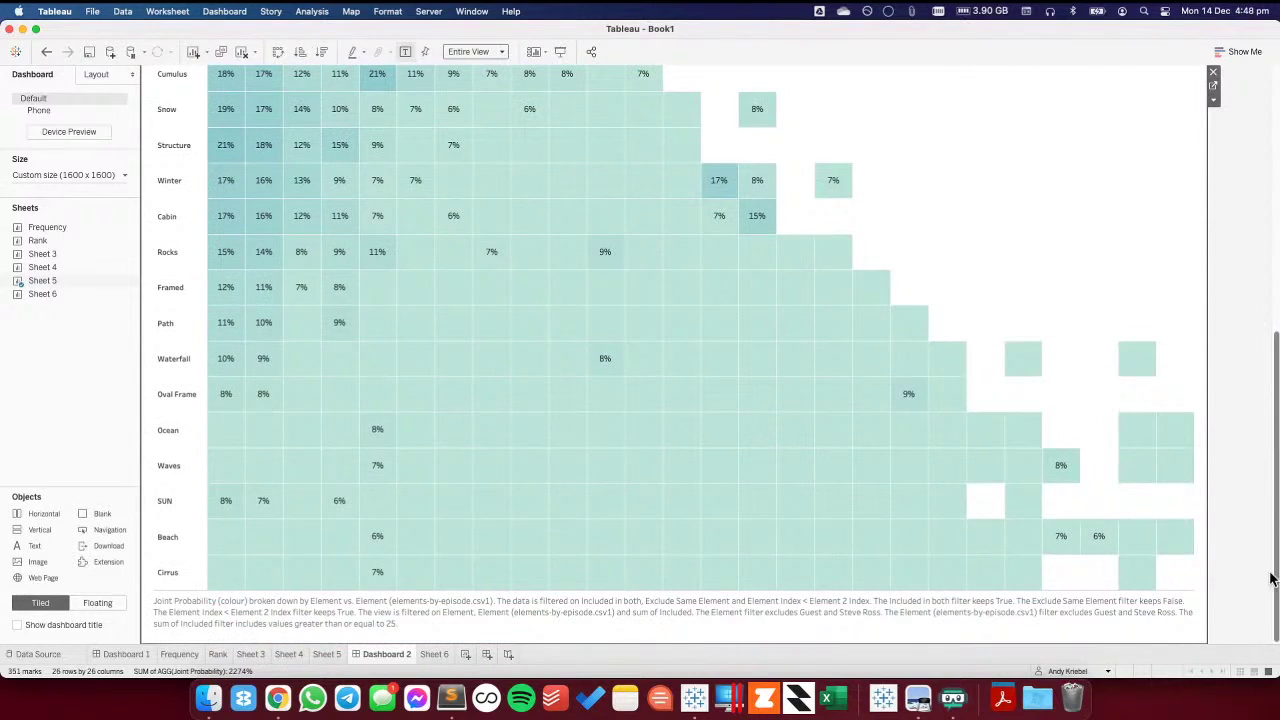
- Format all of the heatmap's caption text as centred, size 8 and a lighter grey
{"action": "double_click", "coordinate": [862, 618]}
{"action": "key", "text": "super+a"}
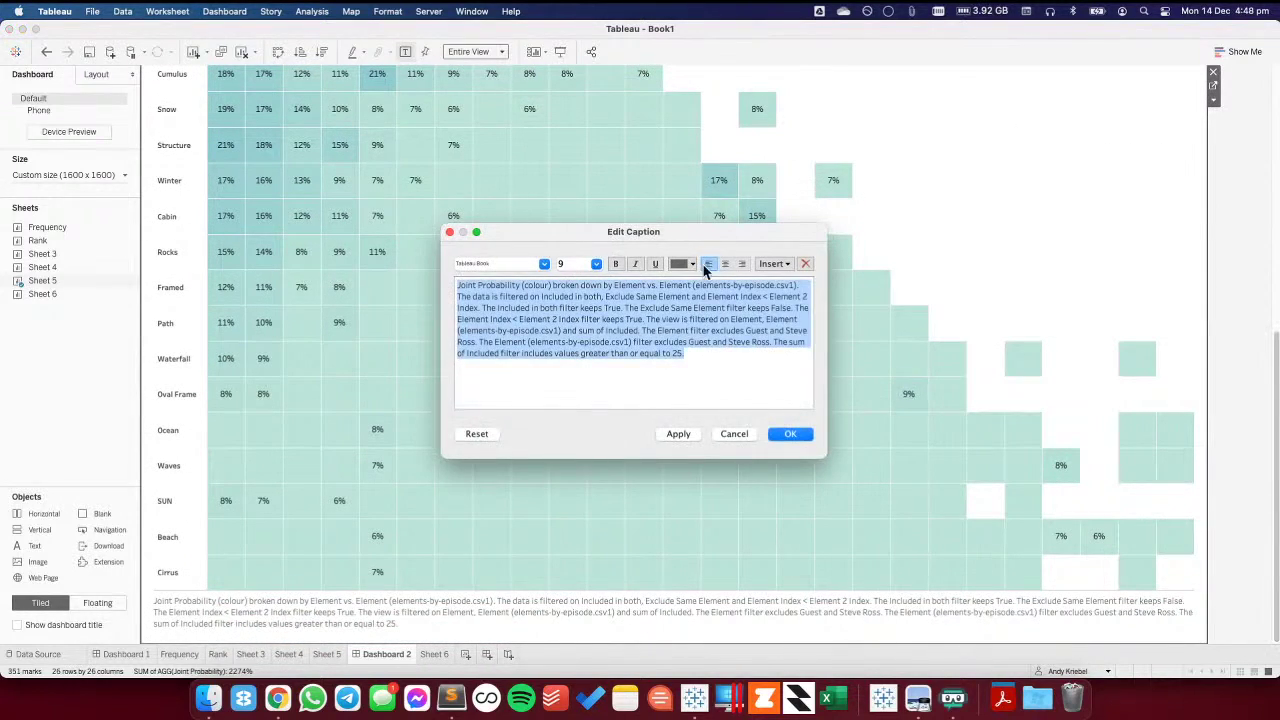
{"action": "left_click", "coordinate": [727, 264]}
{"action": "left_click", "coordinate": [596, 263]}
{"action": "left_click", "coordinate": [578, 273]}
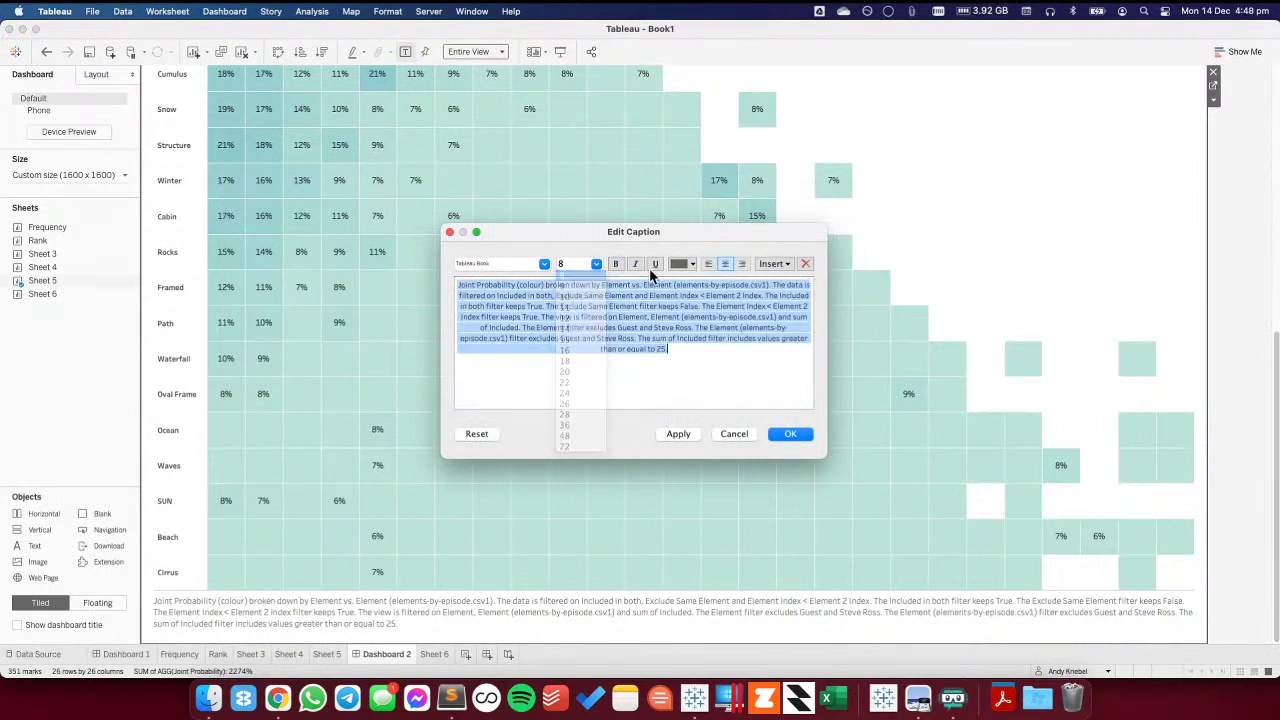
{"action": "left_click", "coordinate": [690, 264]}
{"action": "left_click", "coordinate": [690, 326]}
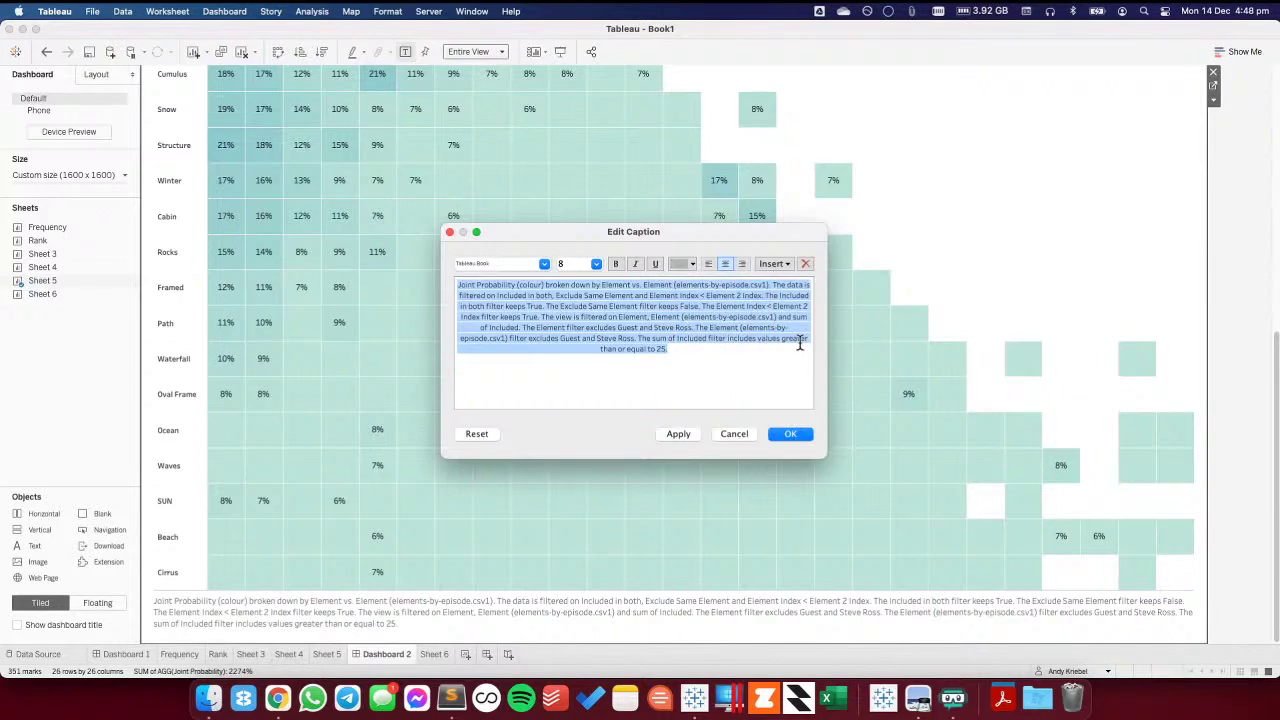
- Replace the default caption text with "DATA SOURCE: FIVETHIRTYEIGHT" followed by a "CREATED BY:" credit giving the author's name and Twitter handle
{"action": "key", "text": "BackSpace"}
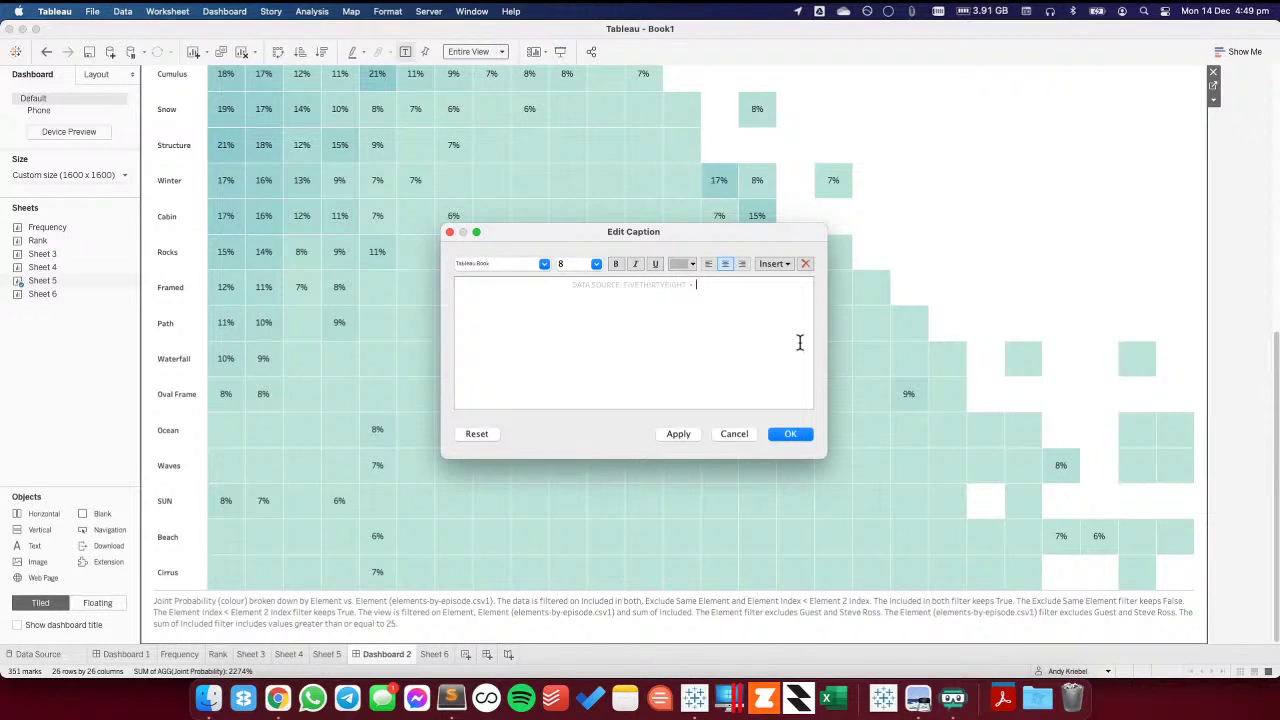
{"action": "type", "text": "CREATED BY "}
{"action": "type", "text": "ANDY KRIEBEL | @VIZWIZ"}
- Switch to Chrome, view the tweeted "The paintings of Bob Ross" basket analysis image at full size, and return to Tableau's caption editor
{"action": "key", "text": "super+Tab"}
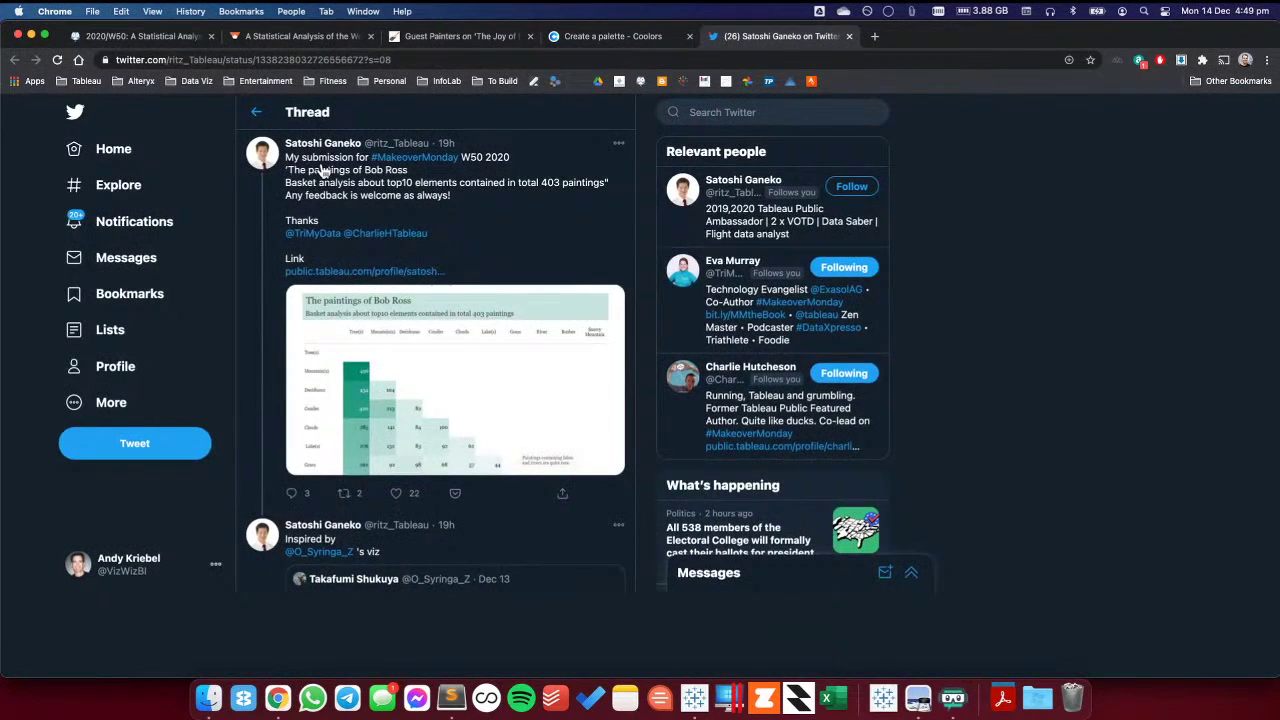
{"action": "left_click", "coordinate": [639, 372]}
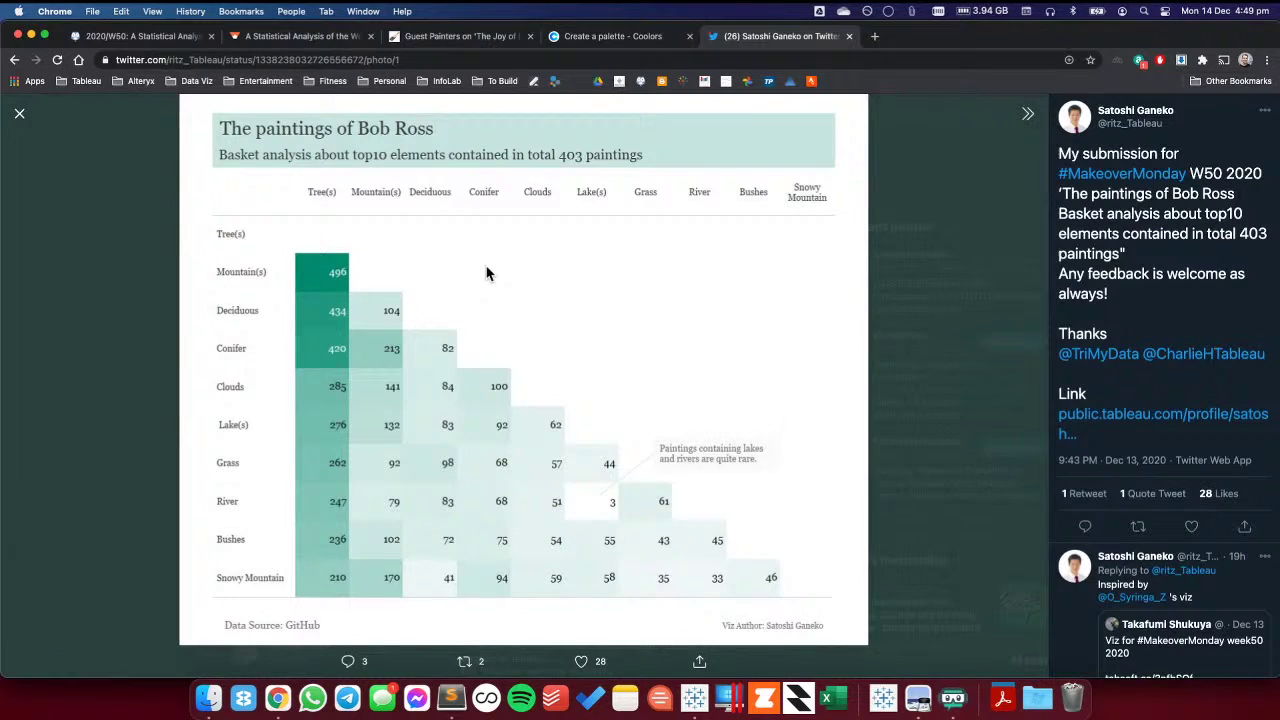
{"action": "key", "text": "Escape"}
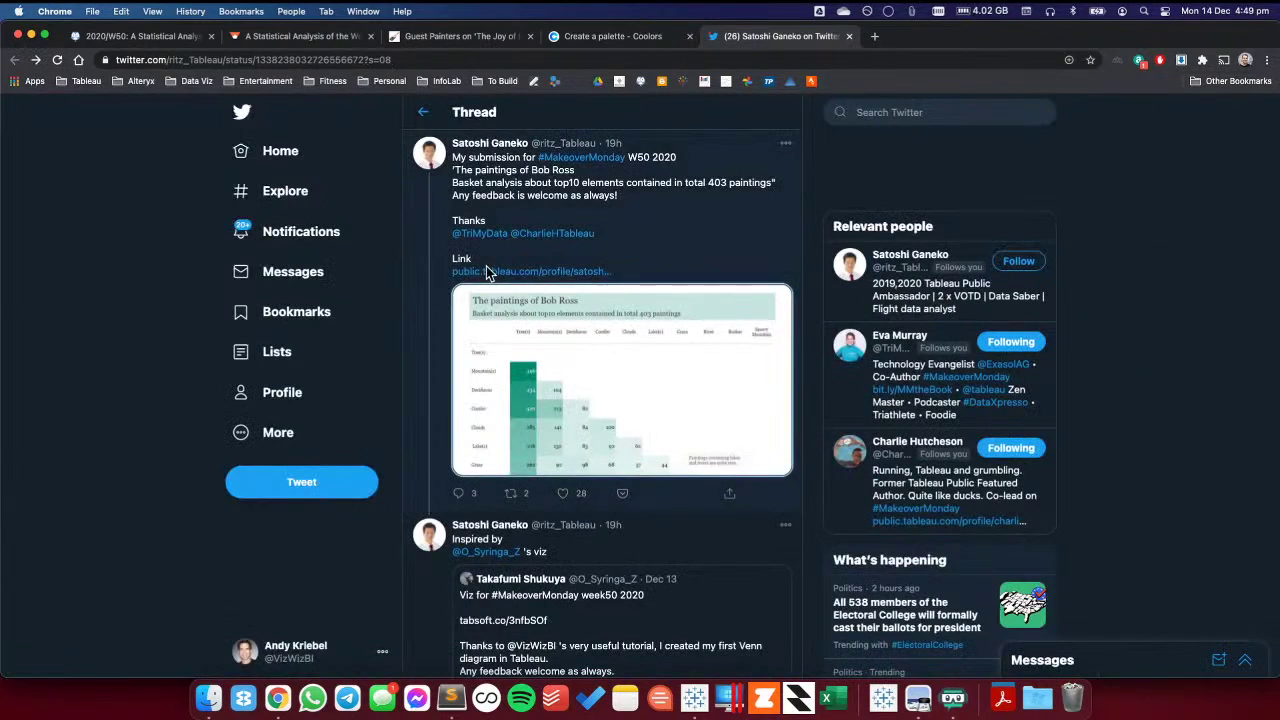
{"action": "key", "text": "super+Tab"}
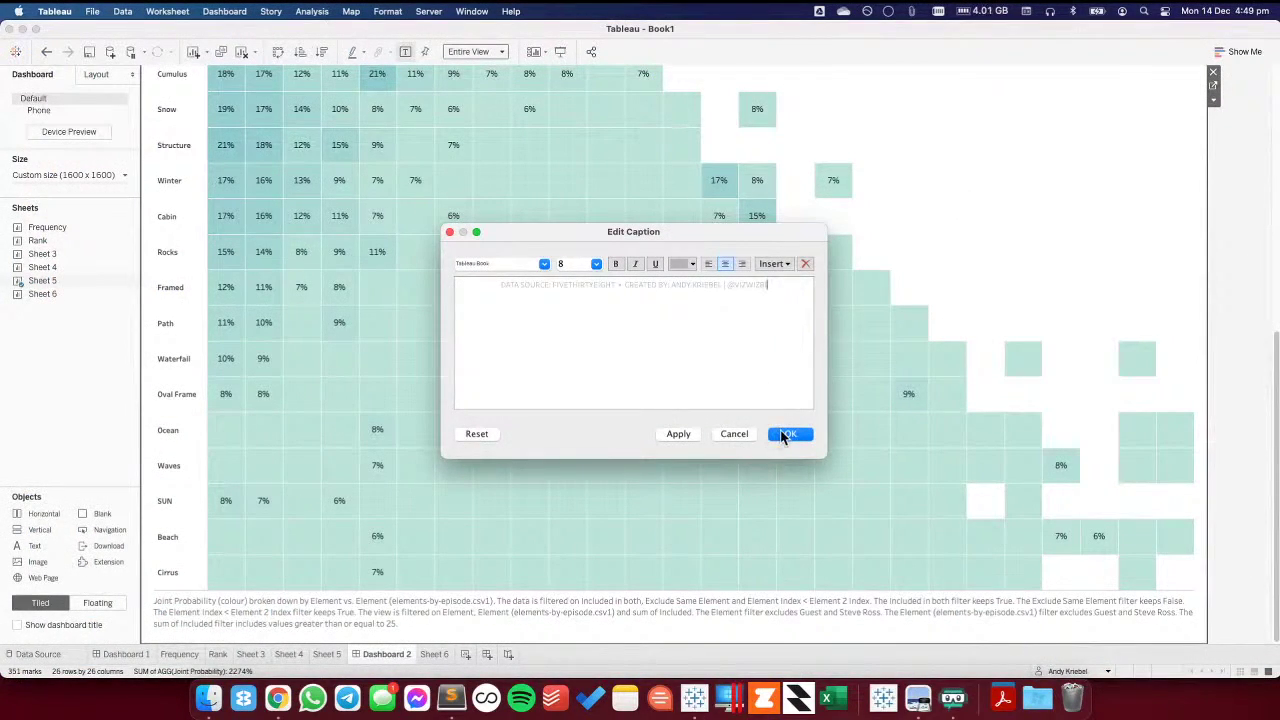
- Append "• INSPIRED BY" and the inspiring author's full name, checked in the Twitter thread, to the end of the heatmap's caption
{"action": "type", "text": "• INSPIRED BY"}
{"action": "key", "text": "super+Tab"}
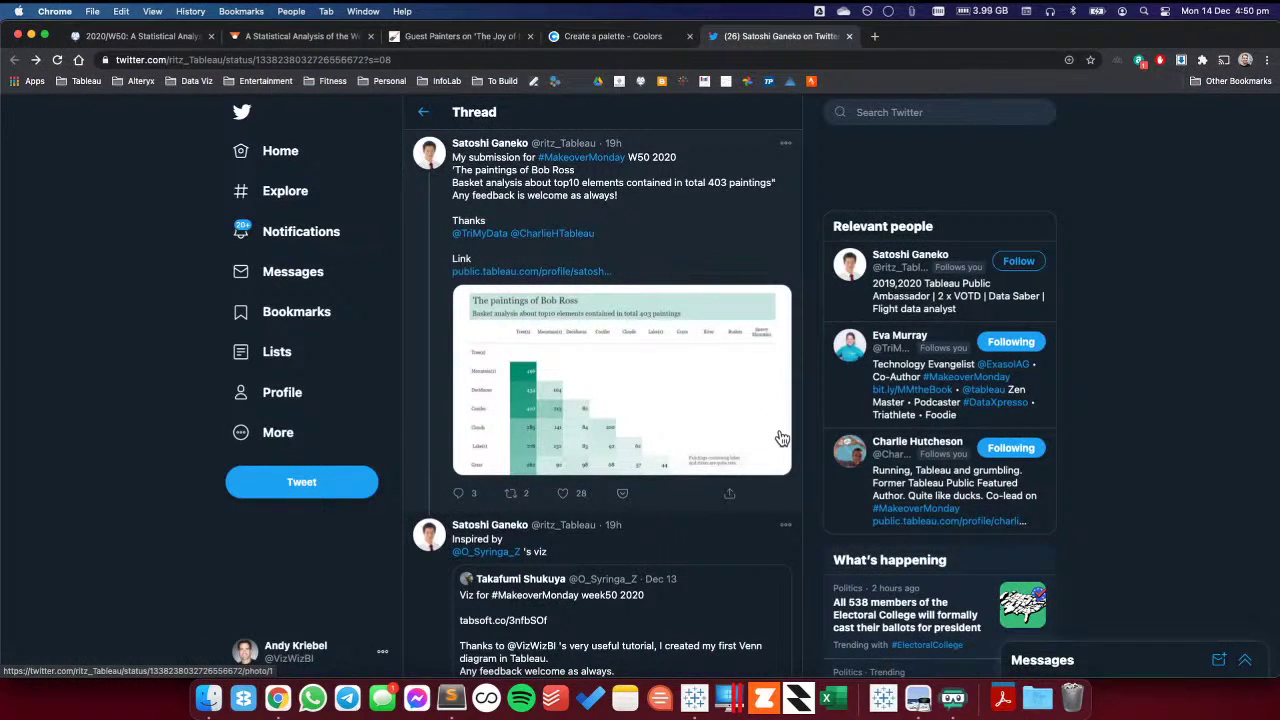
{"action": "key", "text": "super+Tab"}
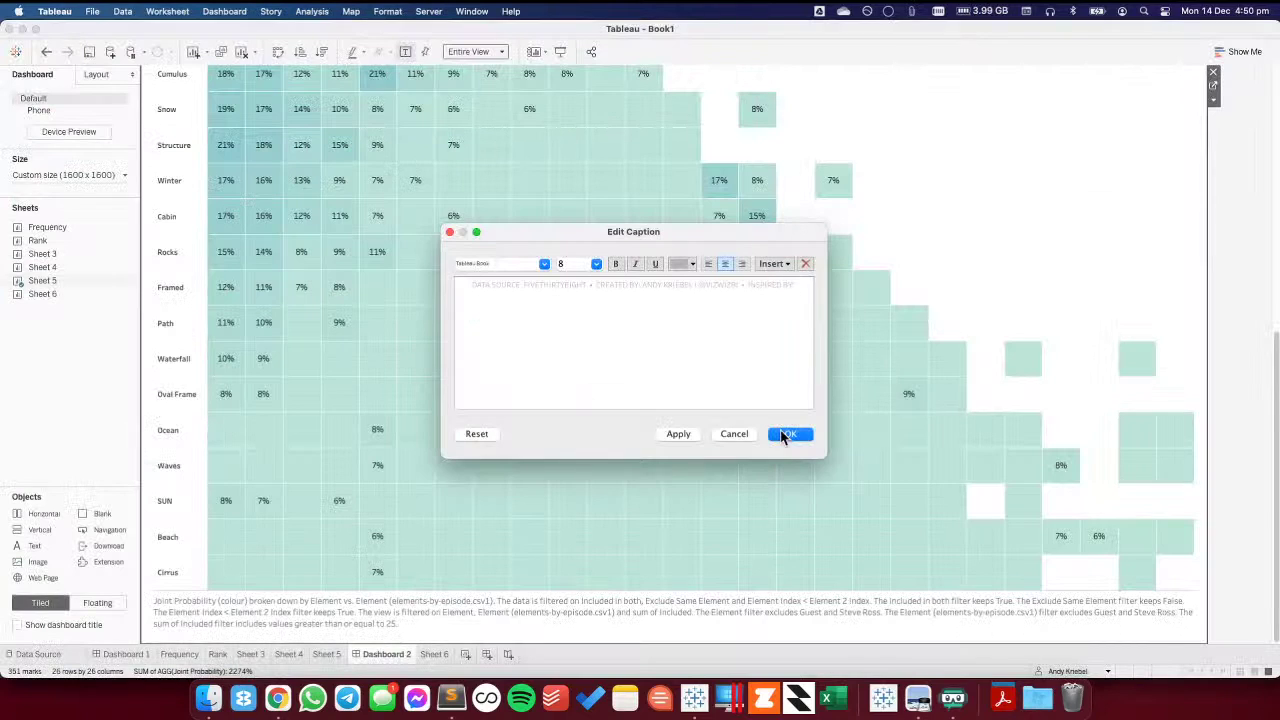
{"action": "type", "text": "SATOSHI GAN"}
{"action": "key", "text": "super+Tab"}
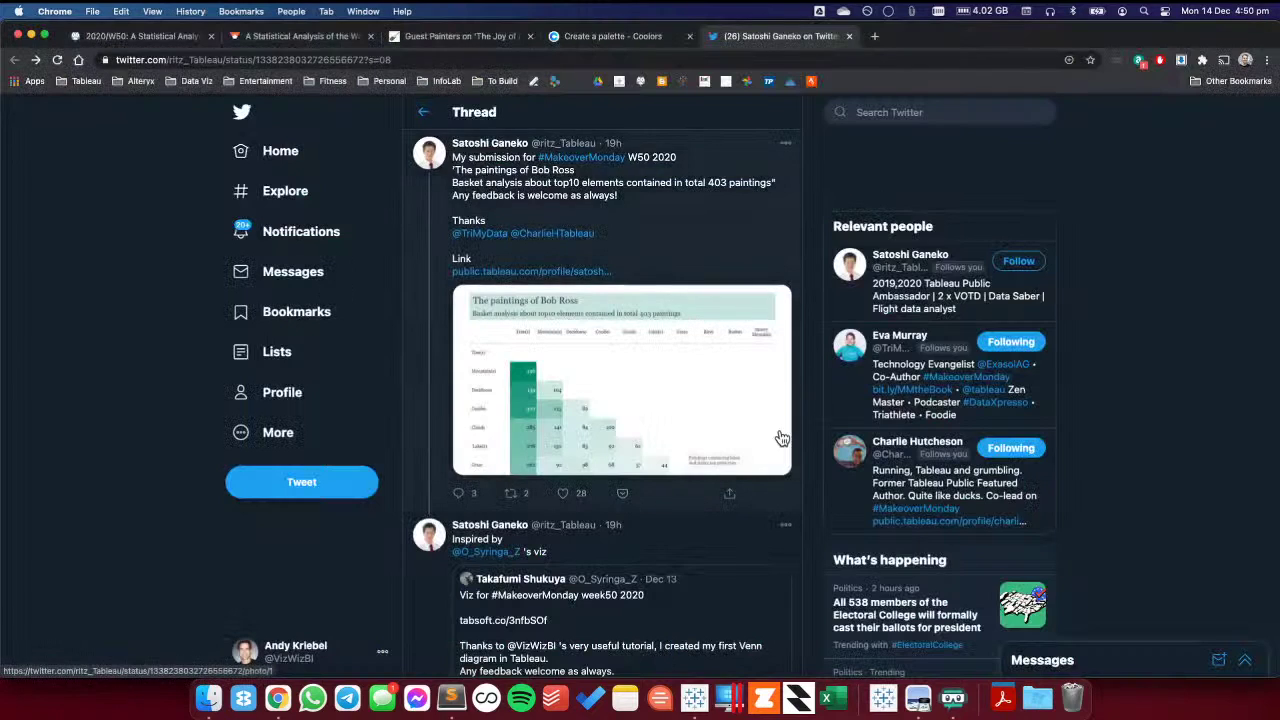
{"action": "key", "text": "super+Tab"}
{"action": "left_click", "coordinate": [790, 433]}
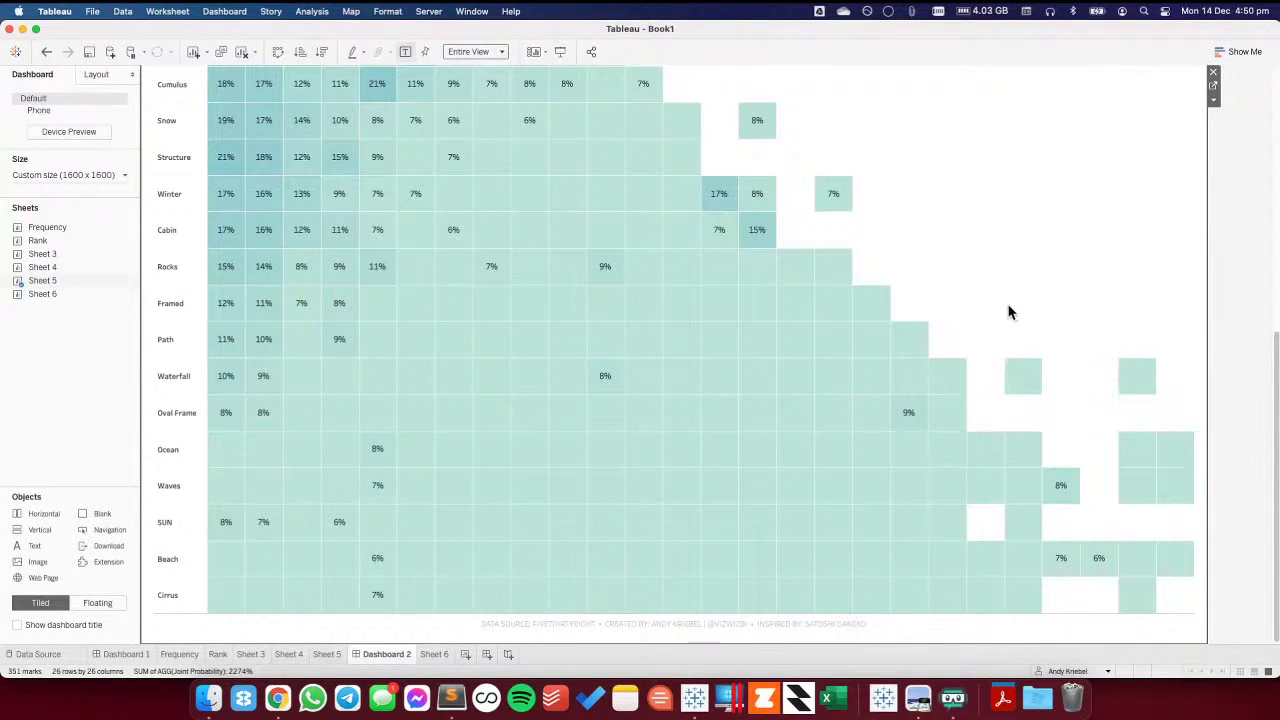
- Try a higher minimum for the sum of Included filter on Sheet 5 and undo the filter change
{"action": "mouse_move", "coordinate": [674, 350]}
{"action": "scroll", "coordinate": [1015, 313], "scroll_direction": "up", "scroll_amount": 10}
{"action": "scroll", "coordinate": [1015, 313], "scroll_direction": "down", "scroll_amount": 2}
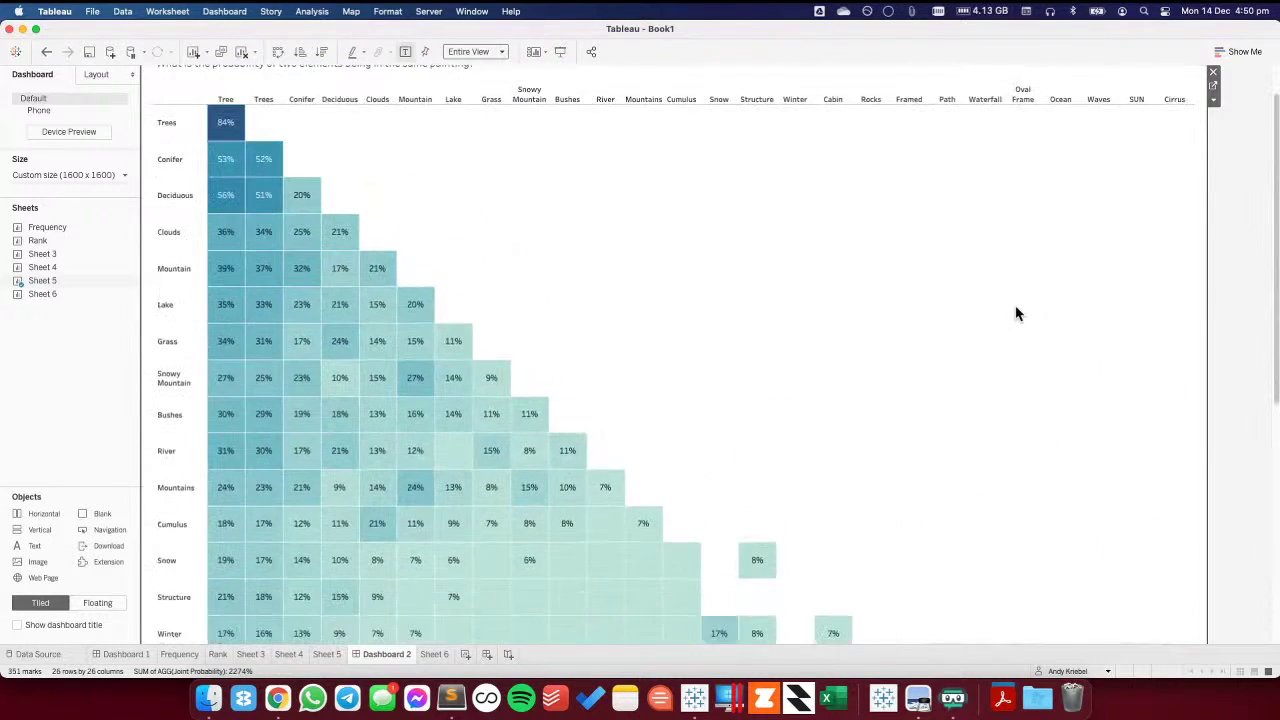
{"action": "scroll", "coordinate": [1015, 313], "scroll_direction": "down", "scroll_amount": 10}
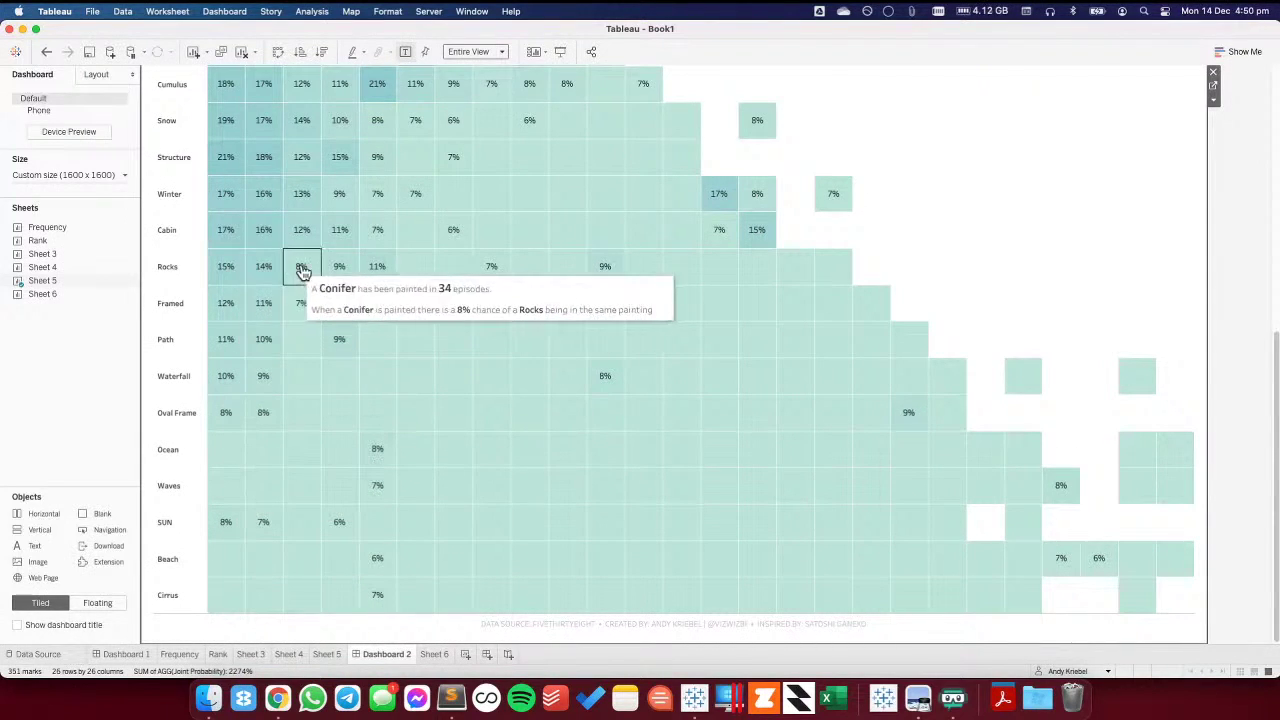
{"action": "left_click", "coordinate": [330, 655]}
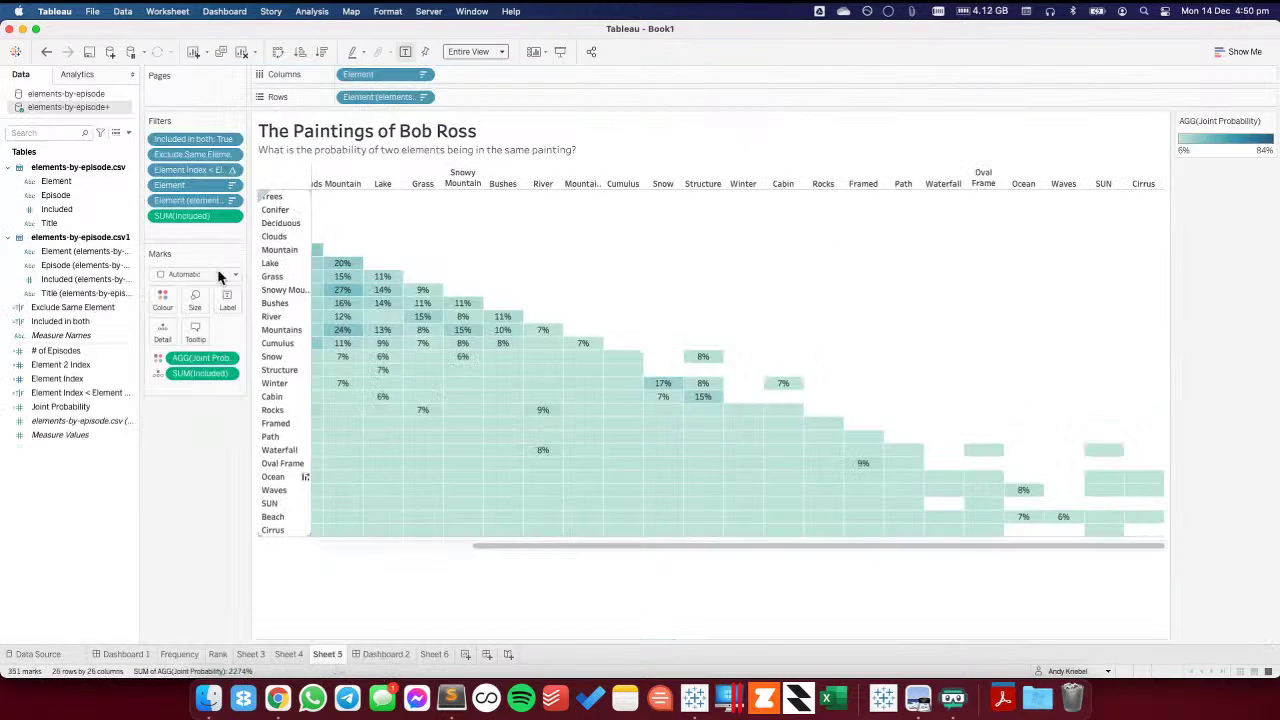
{"action": "left_click", "coordinate": [232, 216]}
{"action": "left_click", "coordinate": [364, 343]}
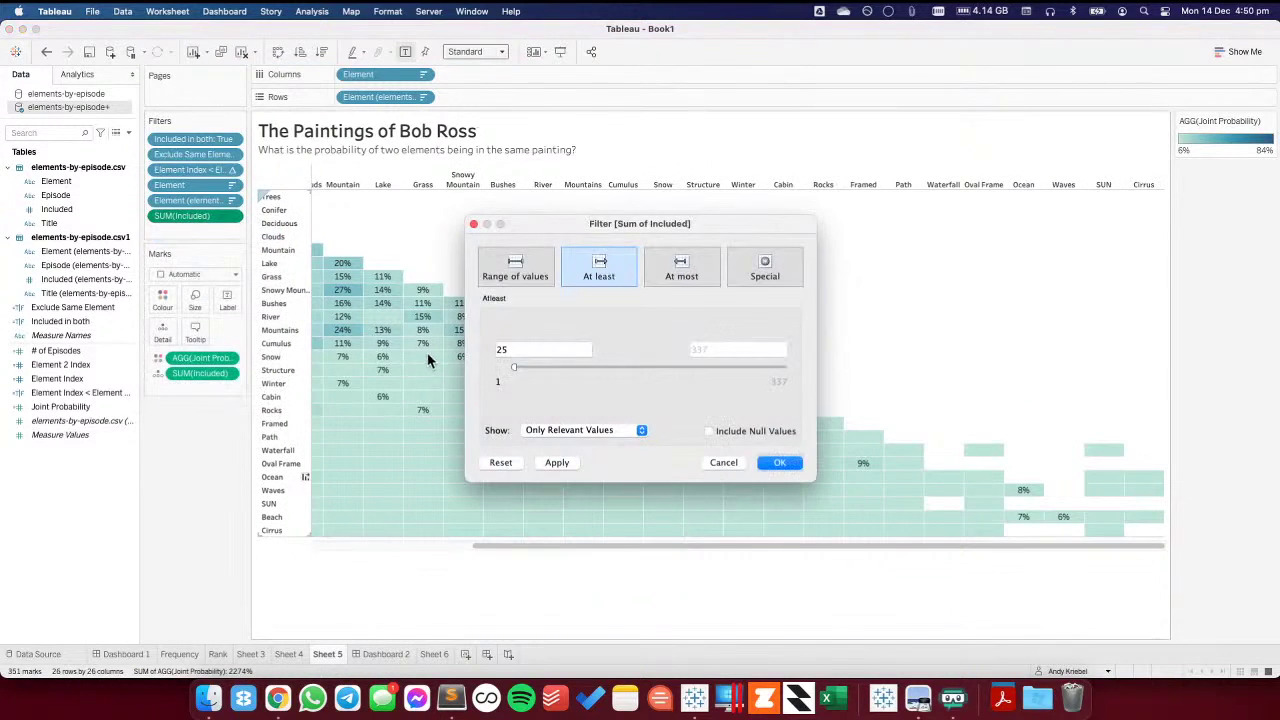
{"action": "double_click", "coordinate": [514, 349]}
{"action": "left_click", "coordinate": [793, 458]}
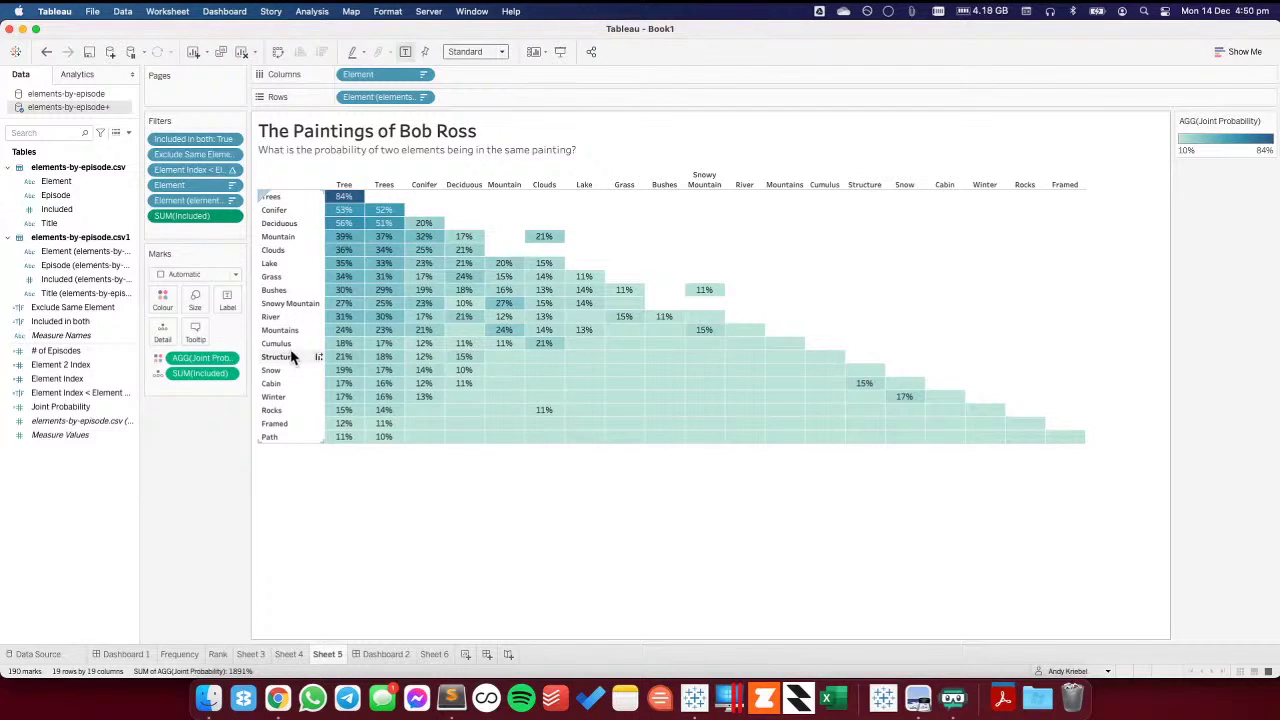
{"action": "left_click", "coordinate": [45, 53]}
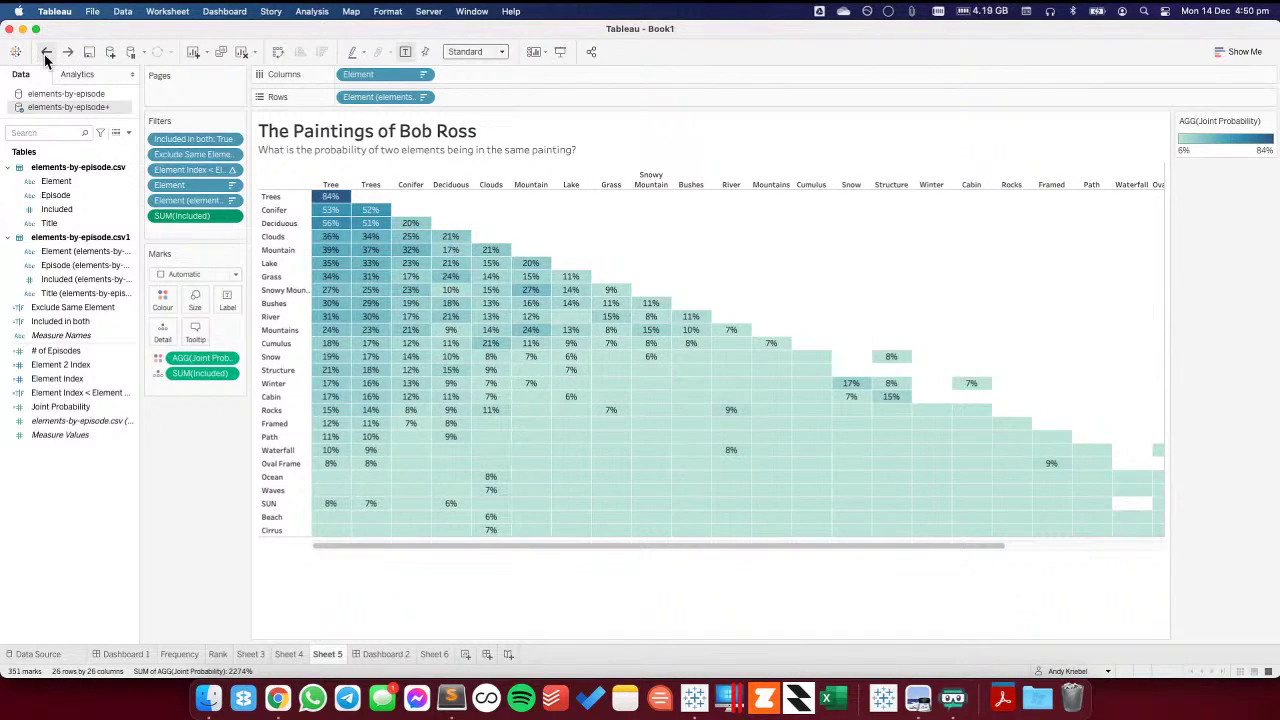
- Begin the sheet's subtitle with "For those elements that were included in at least 25 paintings," and lowercase the following "what"
{"action": "double_click", "coordinate": [505, 155]}
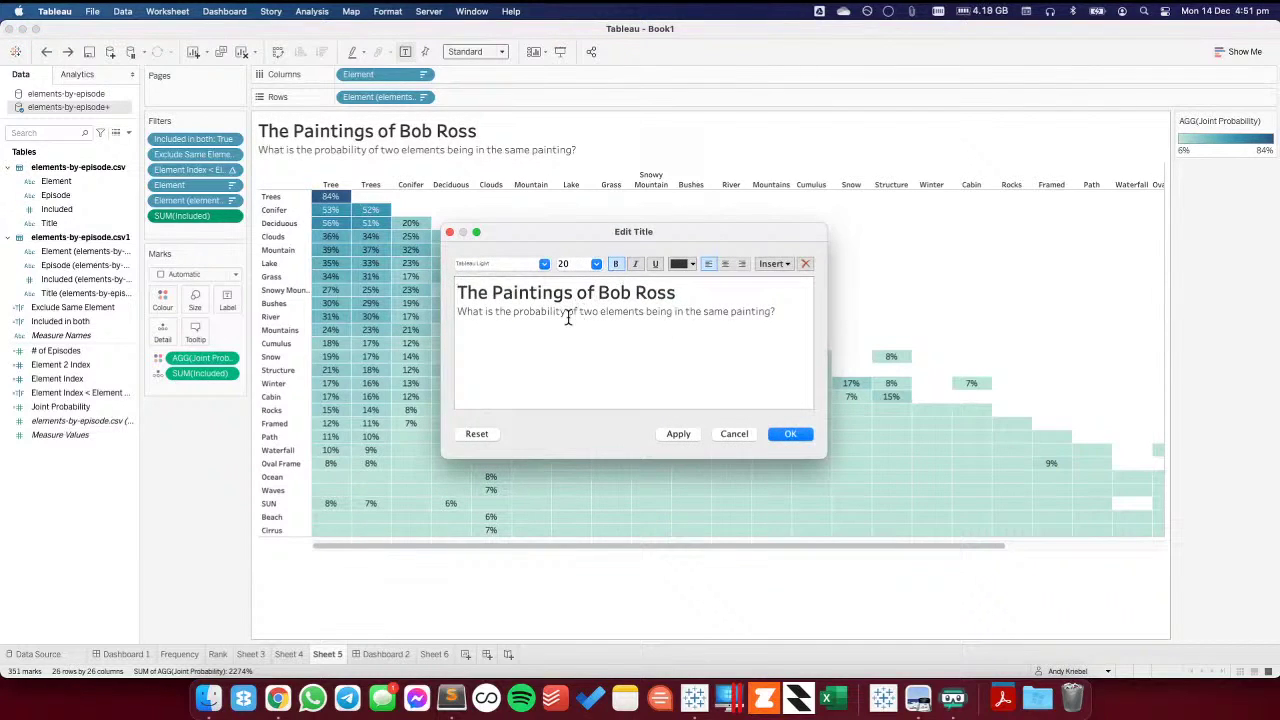
{"action": "left_click", "coordinate": [459, 312]}
{"action": "type", "text": "For"}
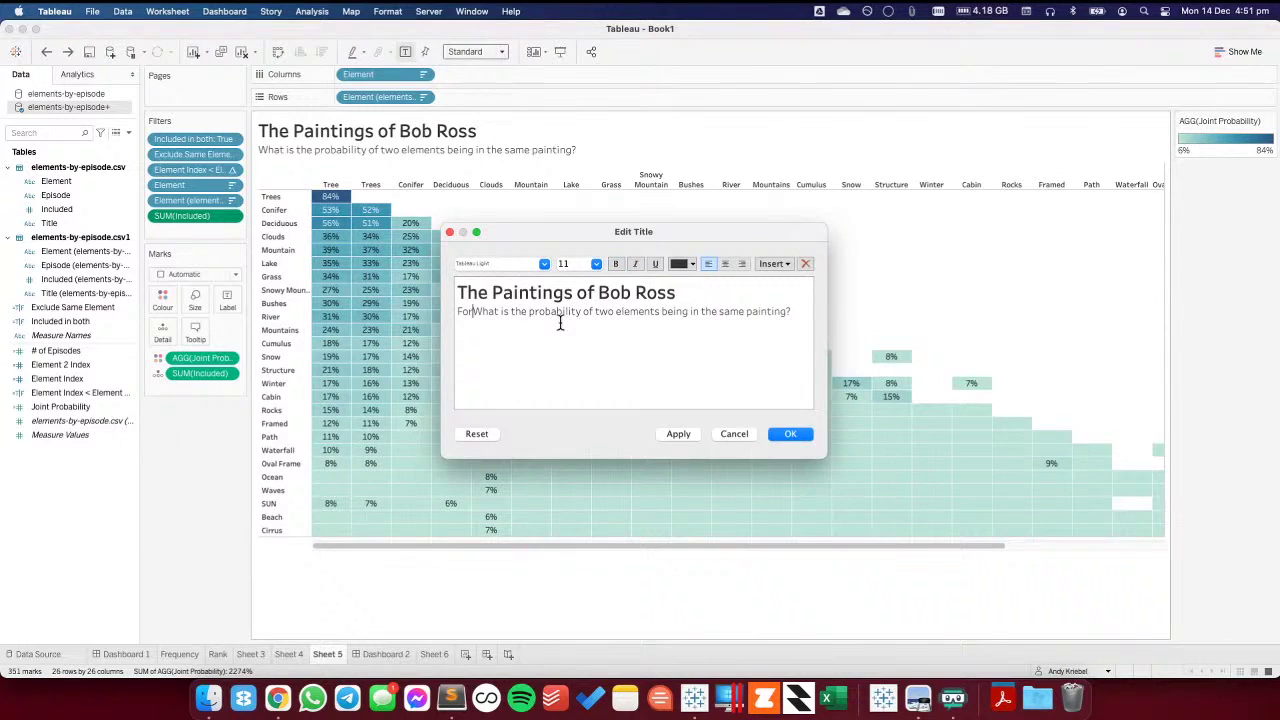
{"action": "type", "text": " thos"}
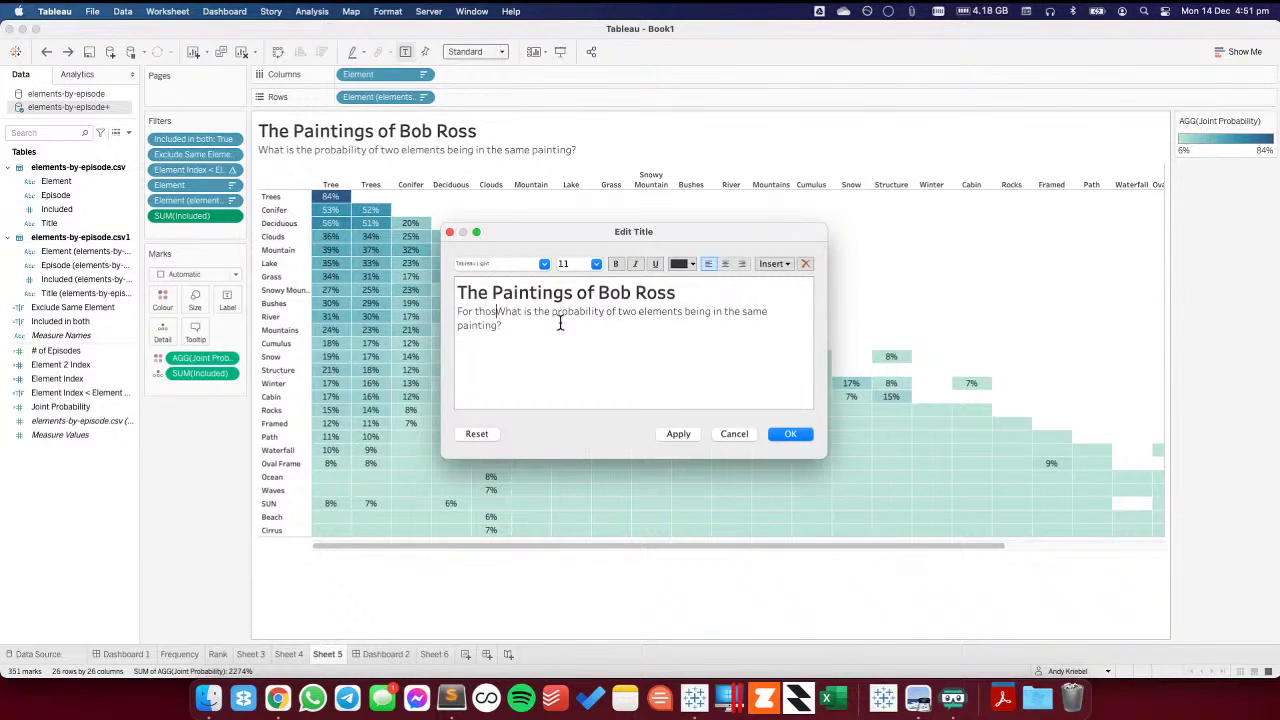
{"action": "type", "text": "e elem"}
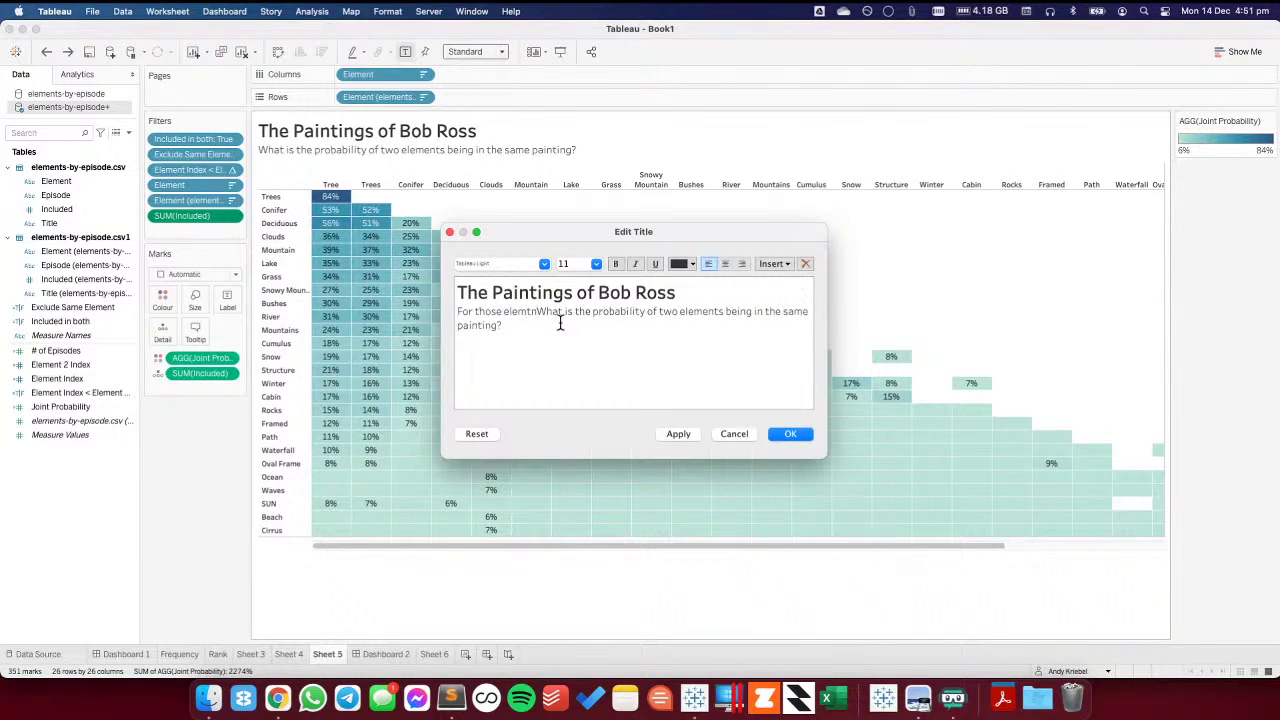
{"action": "type", "text": "ents"}
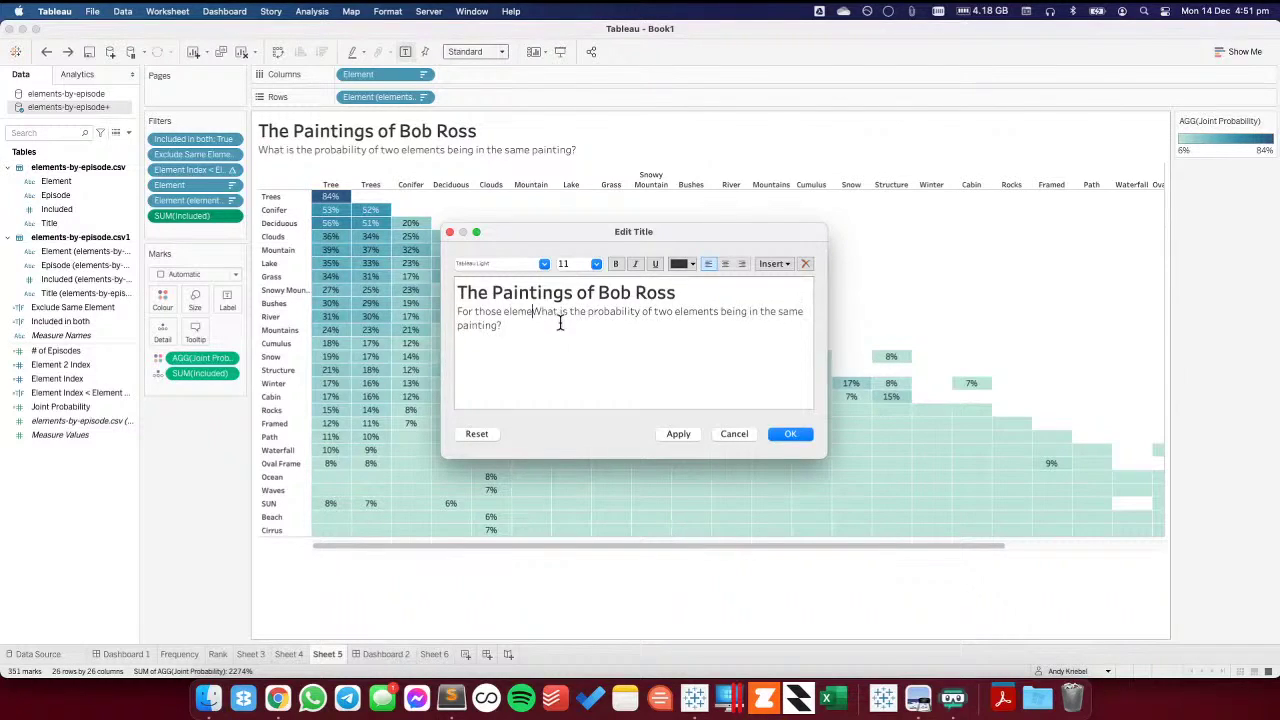
{"action": "type", "text": " t"}
{"action": "type", "text": "hat f"}
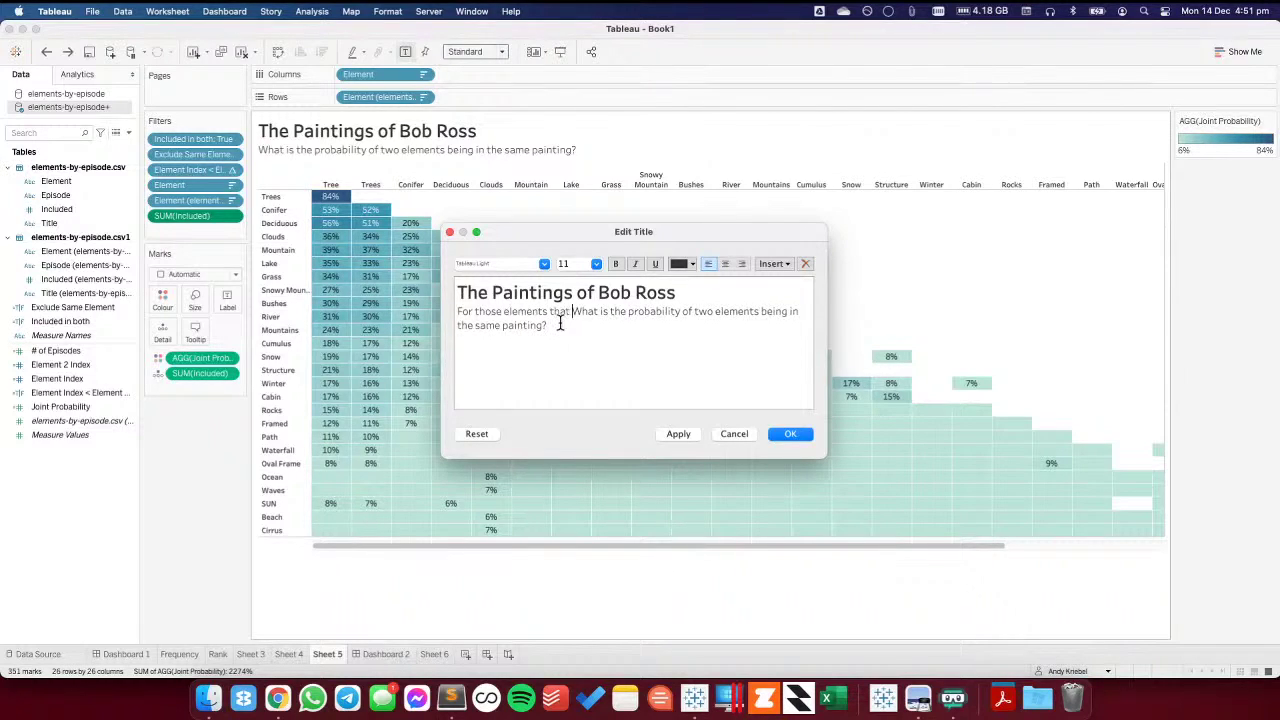
{"action": "key", "text": "BackSpace"}
{"action": "type", "text": "were ibc"}
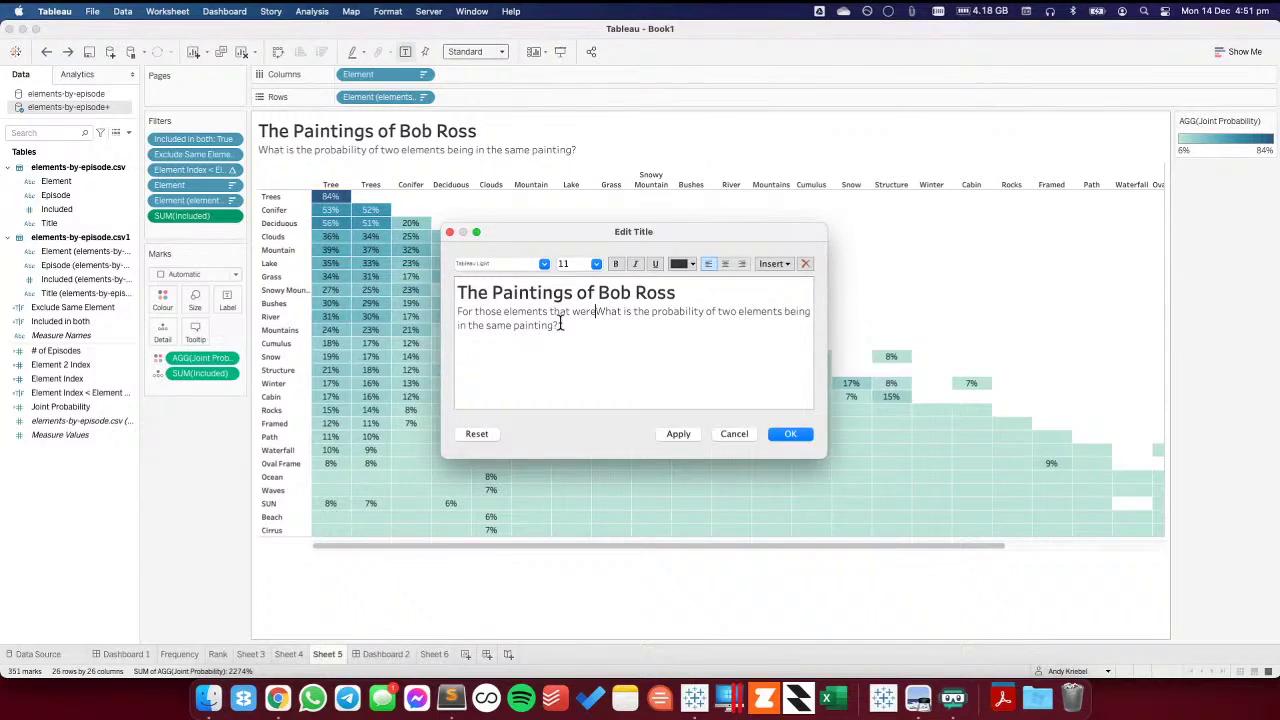
{"action": "key", "text": "BackSpace"}
{"action": "key", "text": "BackSpace"}
{"action": "type", "text": "ncluded"}
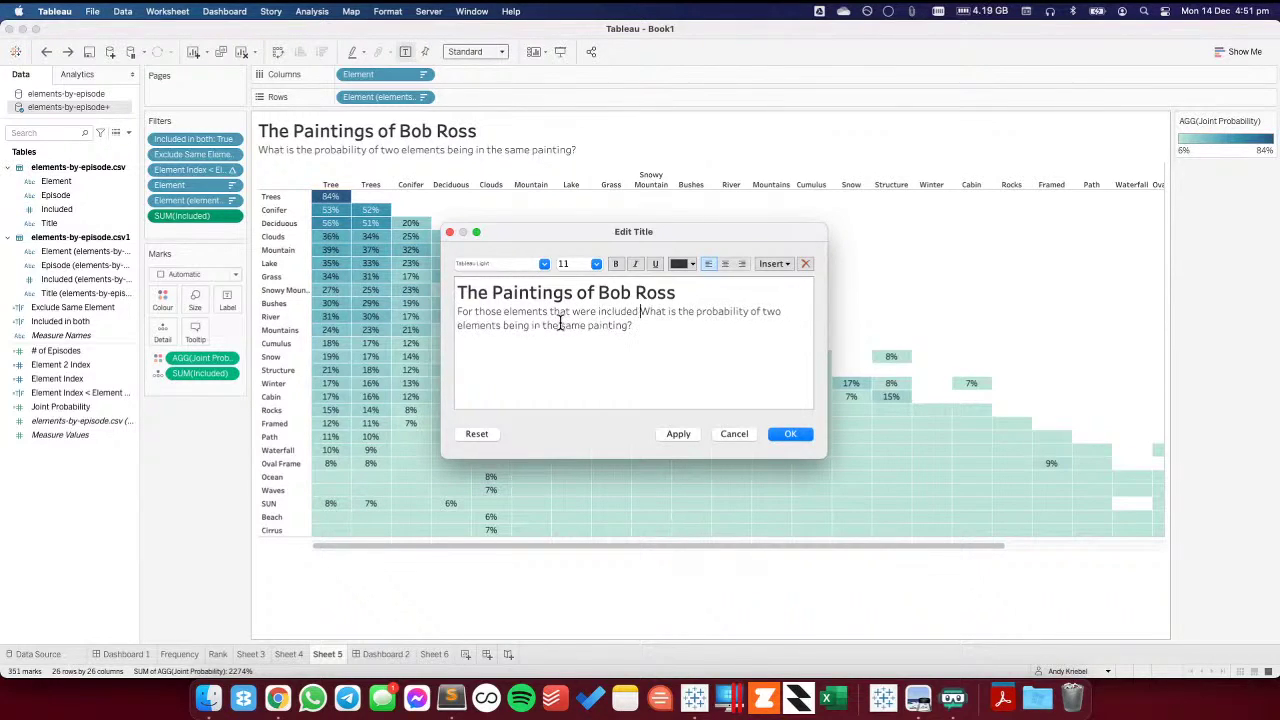
{"action": "type", "text": " in at least "}
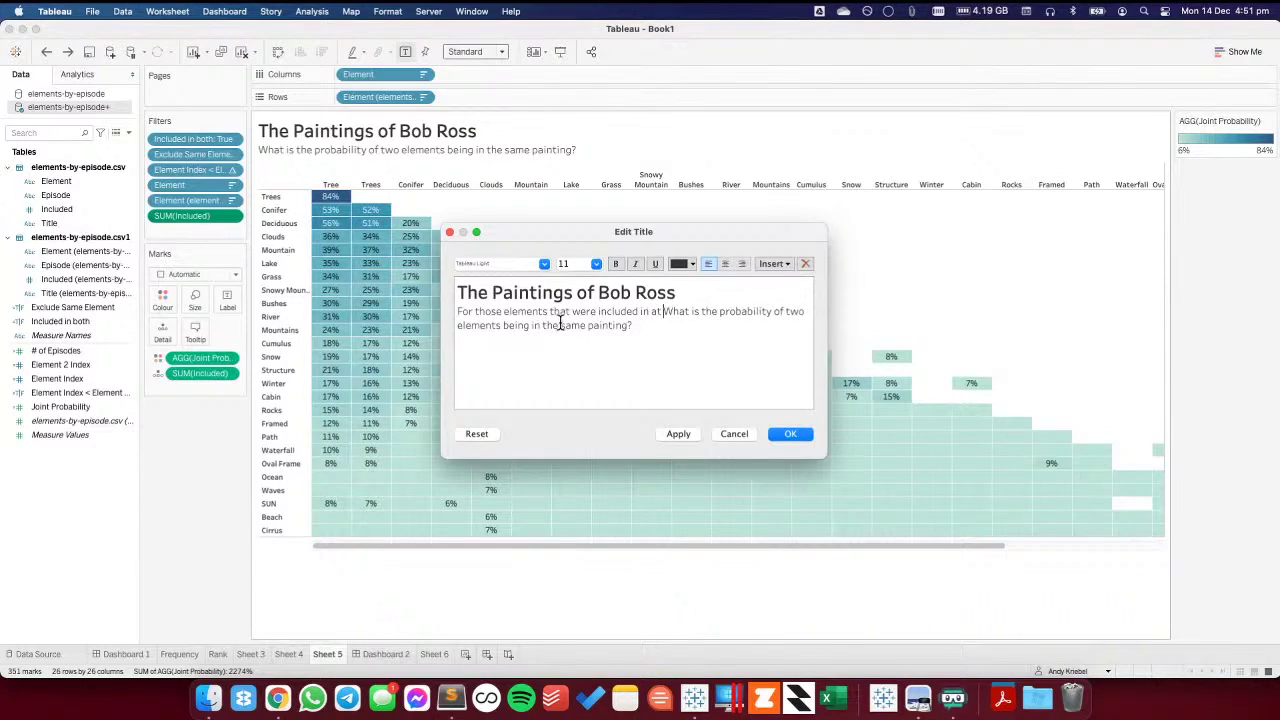
{"action": "type", "text": "25 paint"}
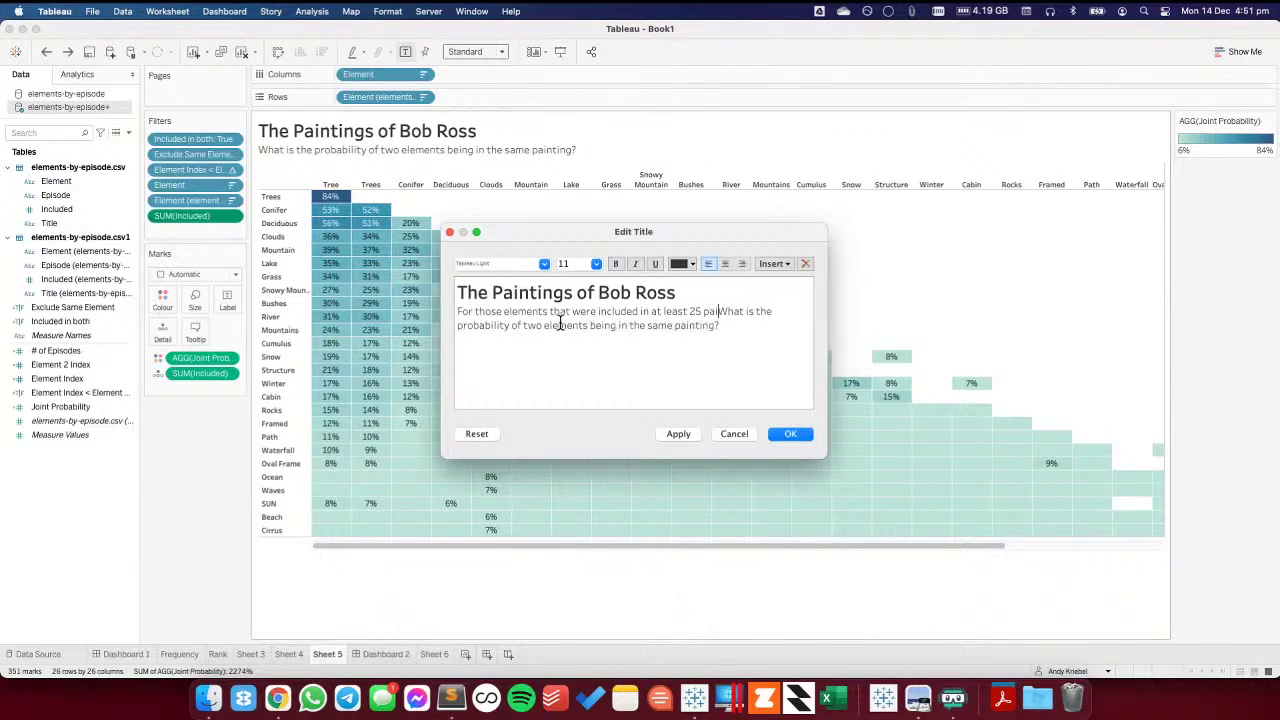
{"action": "type", "text": "ings,"}
{"action": "key", "text": "shift+Right"}
{"action": "type", "text": "w"}
{"action": "left_click", "coordinate": [790, 436]}
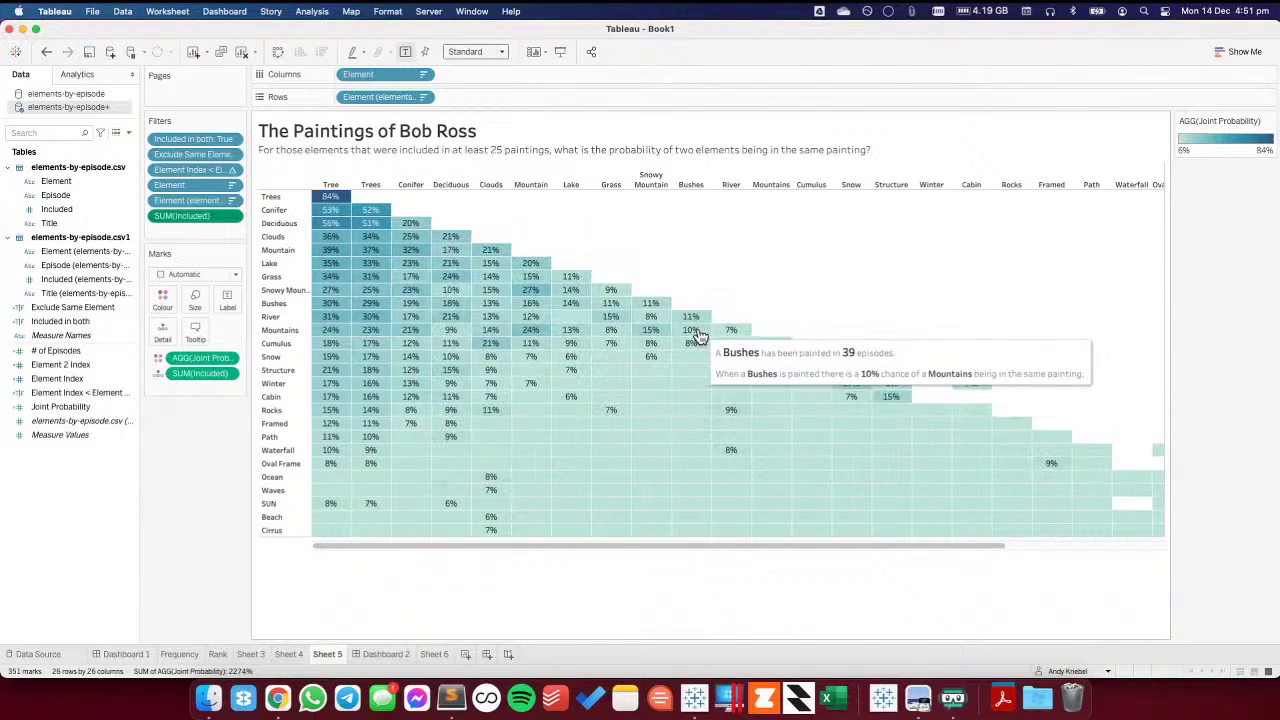
- Review the whole of Dashboard 2 in presentation mode, from the title down to the caption
{"action": "left_click", "coordinate": [386, 654]}
{"action": "scroll", "coordinate": [1085, 278], "scroll_direction": "up", "scroll_amount": 10}
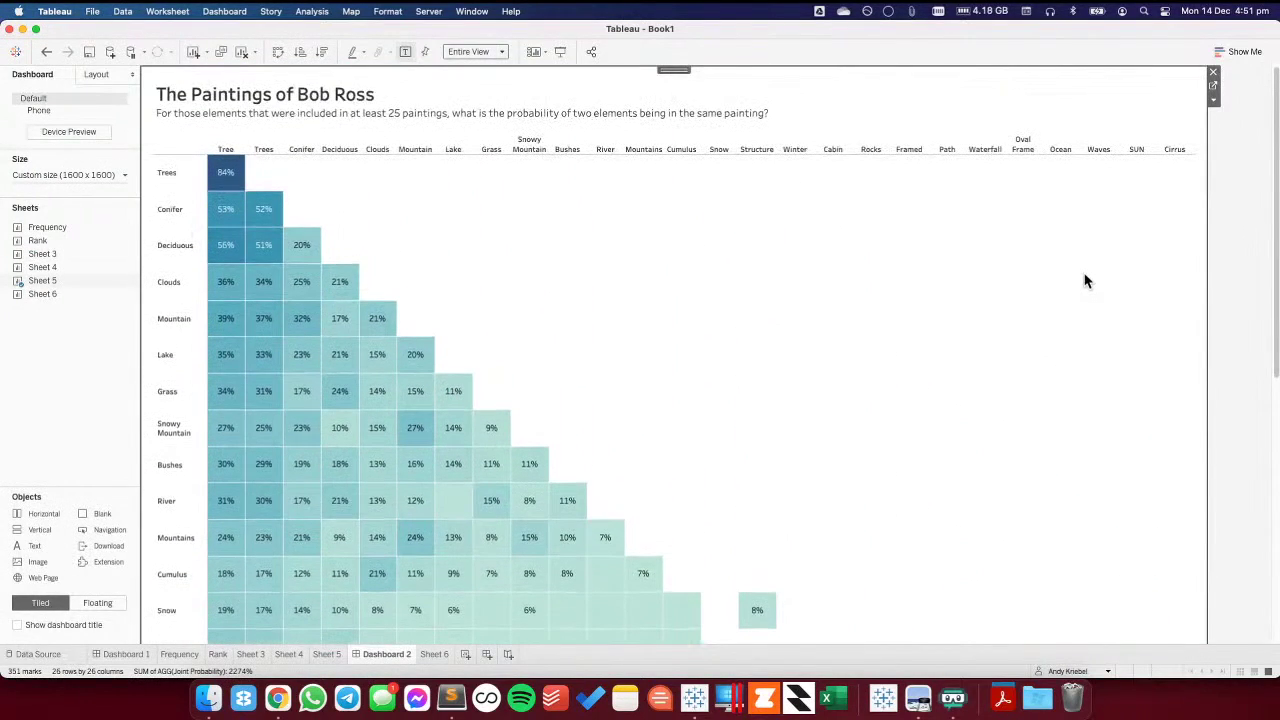
{"action": "left_click", "coordinate": [560, 51]}
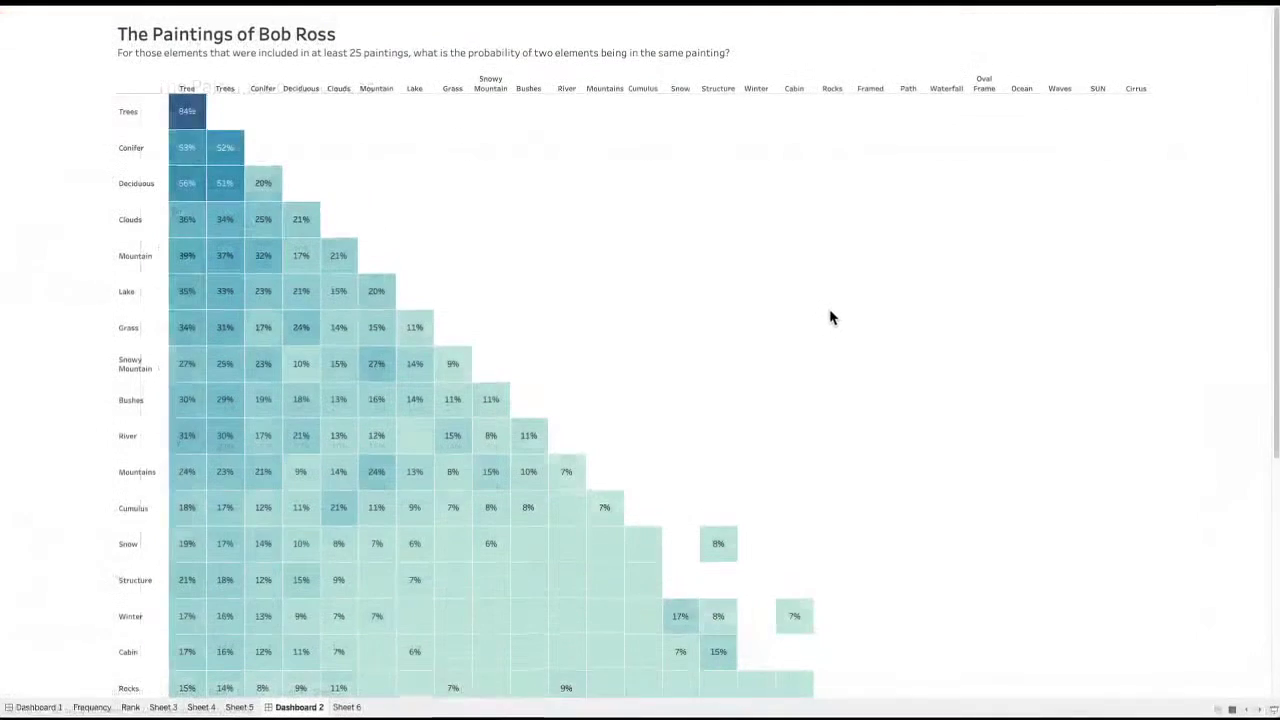
{"action": "scroll", "coordinate": [851, 316], "scroll_direction": "down", "scroll_amount": 5}
{"action": "scroll", "coordinate": [851, 316], "scroll_direction": "up", "scroll_amount": 5}
{"action": "scroll", "coordinate": [851, 316], "scroll_direction": "down", "scroll_amount": 5}
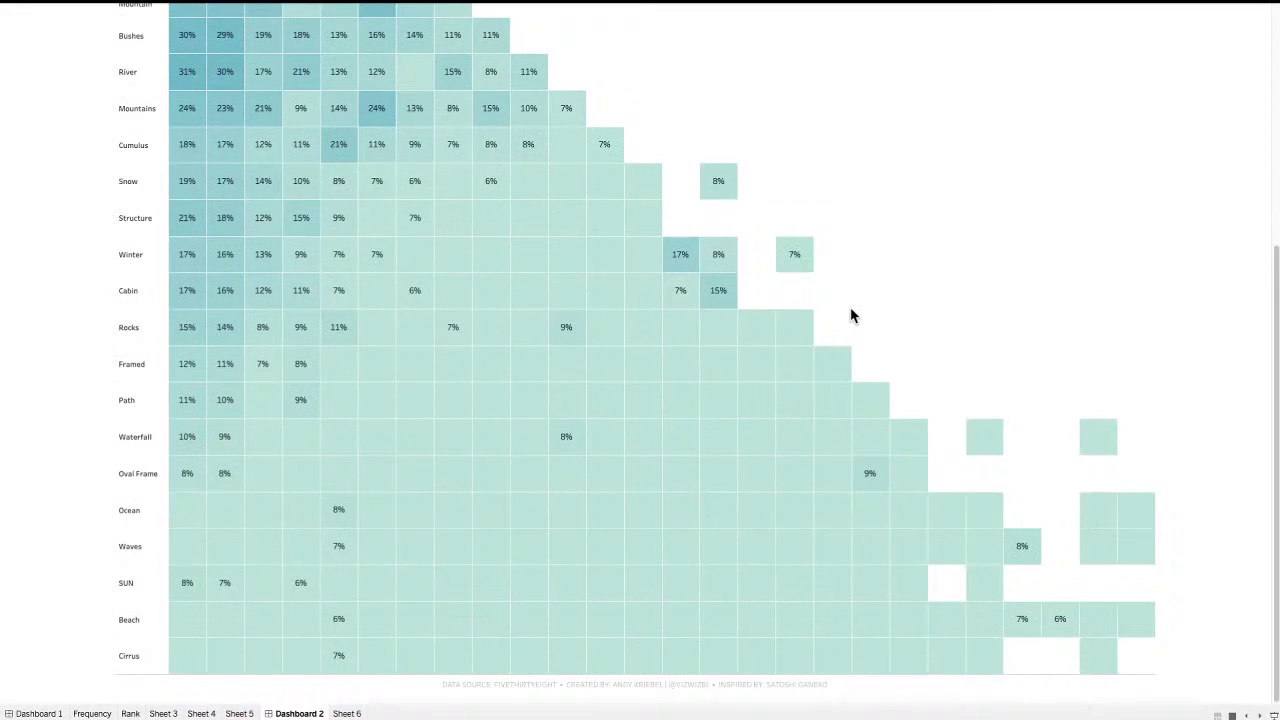
{"action": "scroll", "coordinate": [851, 316], "scroll_direction": "up", "scroll_amount": 5}
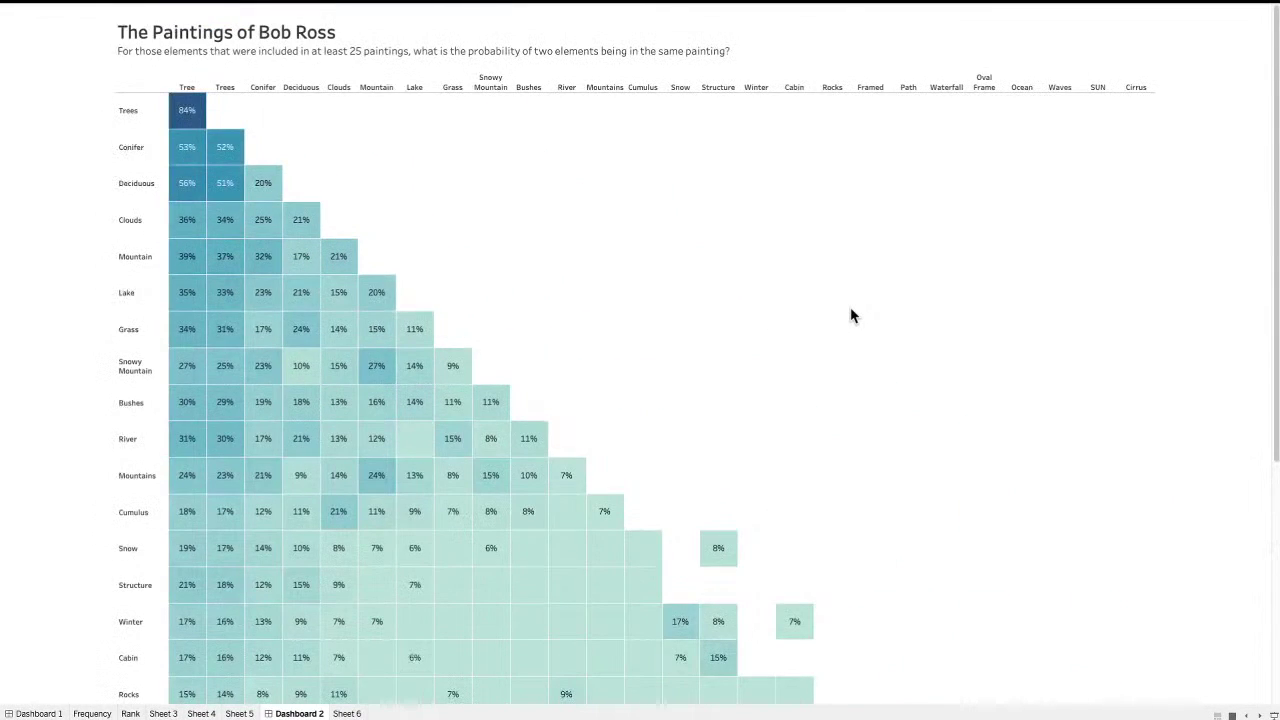
{"action": "key", "text": "Escape"}
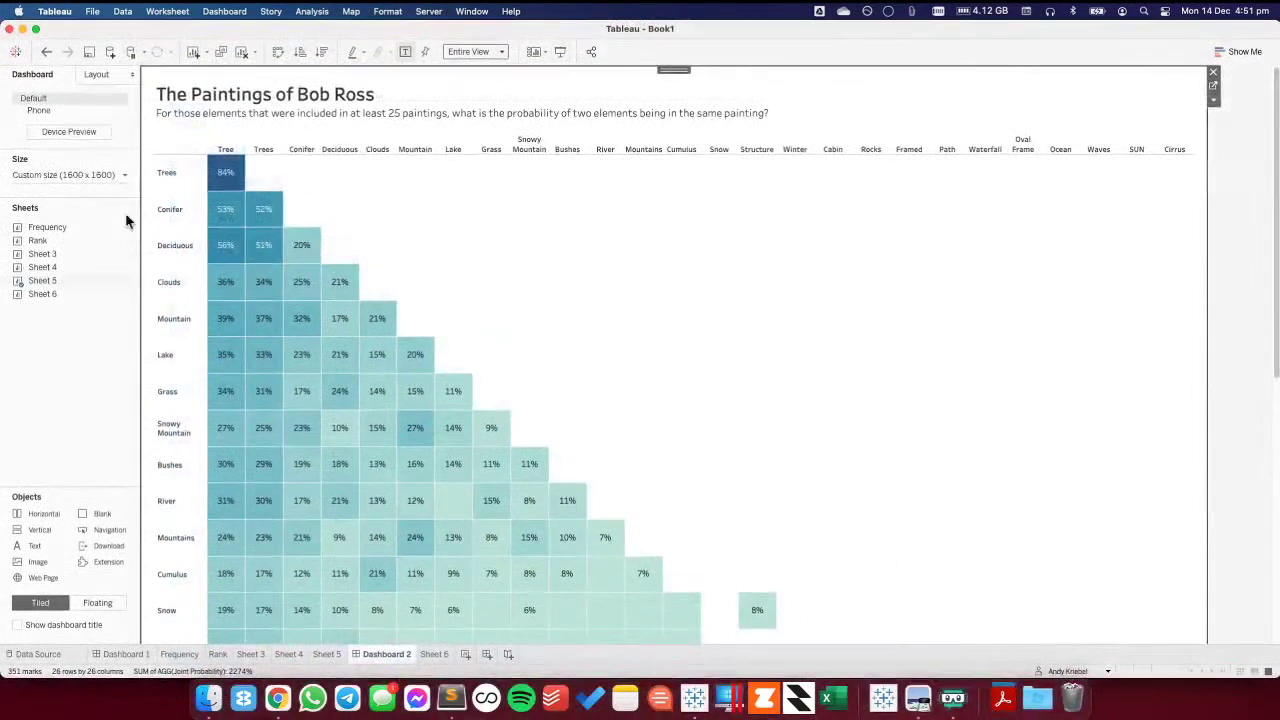
- Set the sum of Included filter on Sheet 5 to at least 50
{"action": "left_click", "coordinate": [327, 654]}
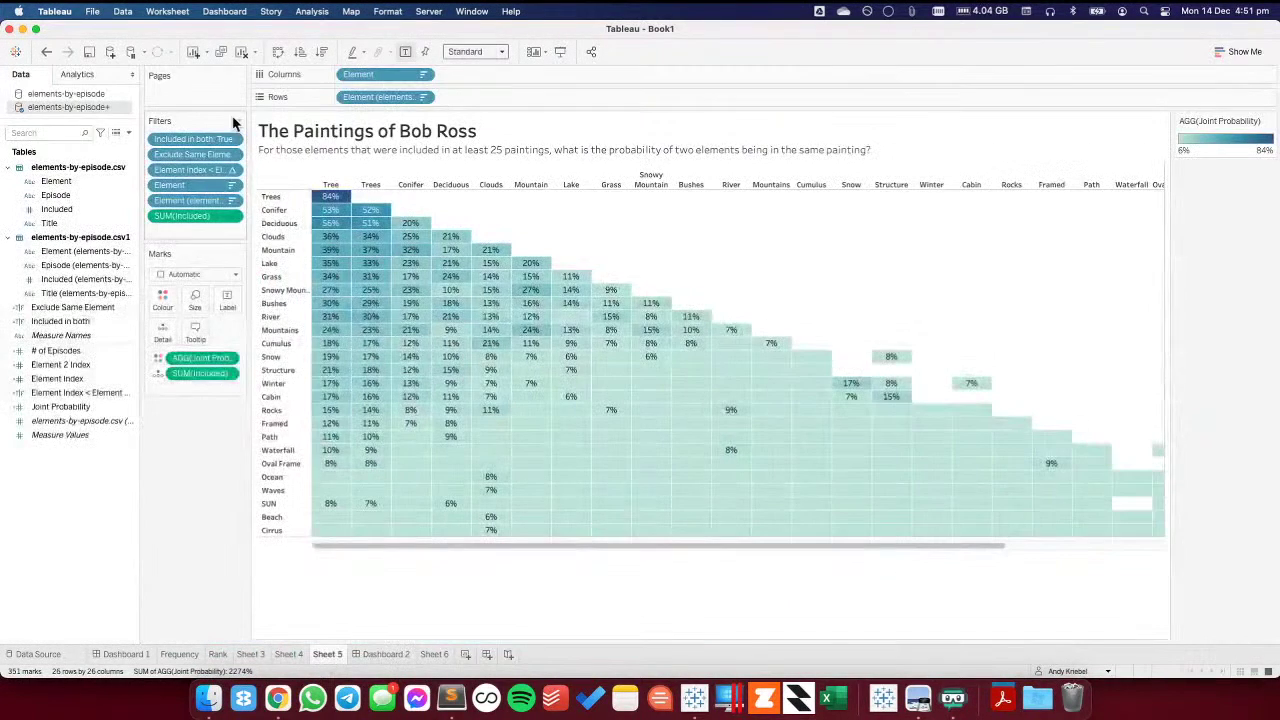
{"action": "left_click", "coordinate": [232, 218]}
{"action": "left_click", "coordinate": [218, 232]}
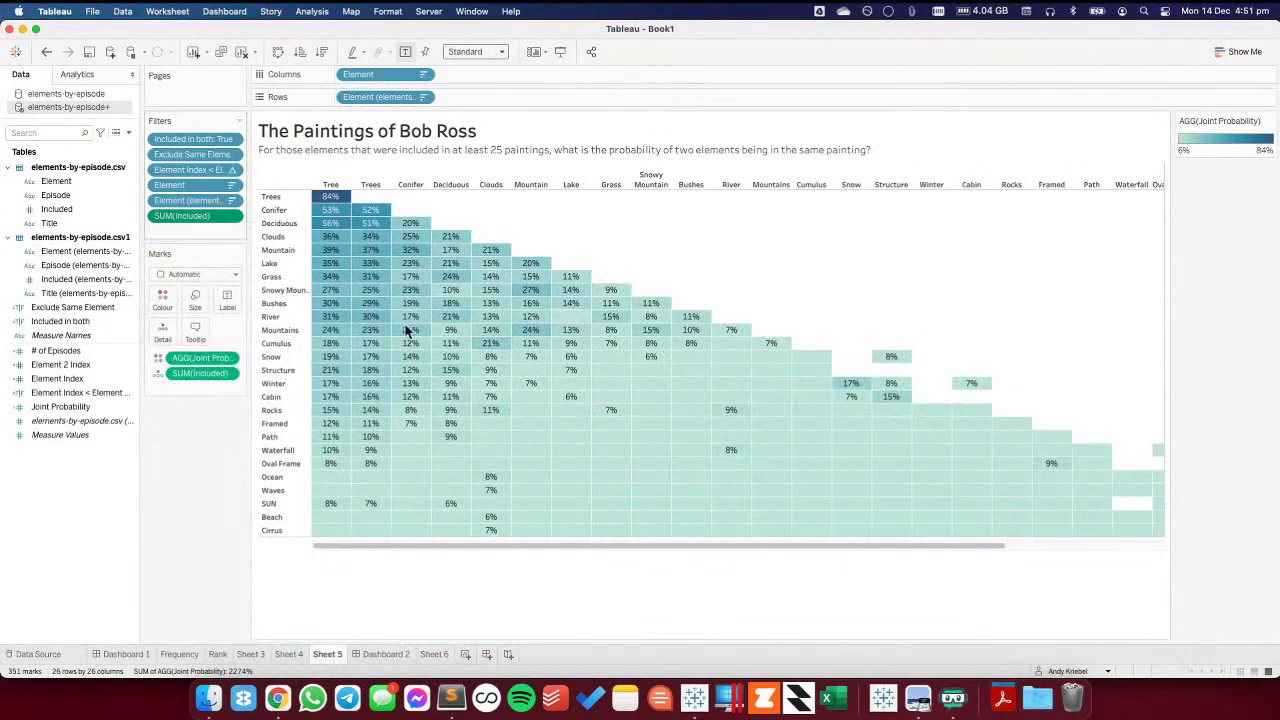
{"action": "left_click_drag", "start_coordinate": [517, 352], "coordinate": [433, 355]}
{"action": "type", "text": "50"}
{"action": "left_click_drag", "start_coordinate": [614, 228], "coordinate": [880, 43]}
{"action": "left_click", "coordinate": [824, 279]}
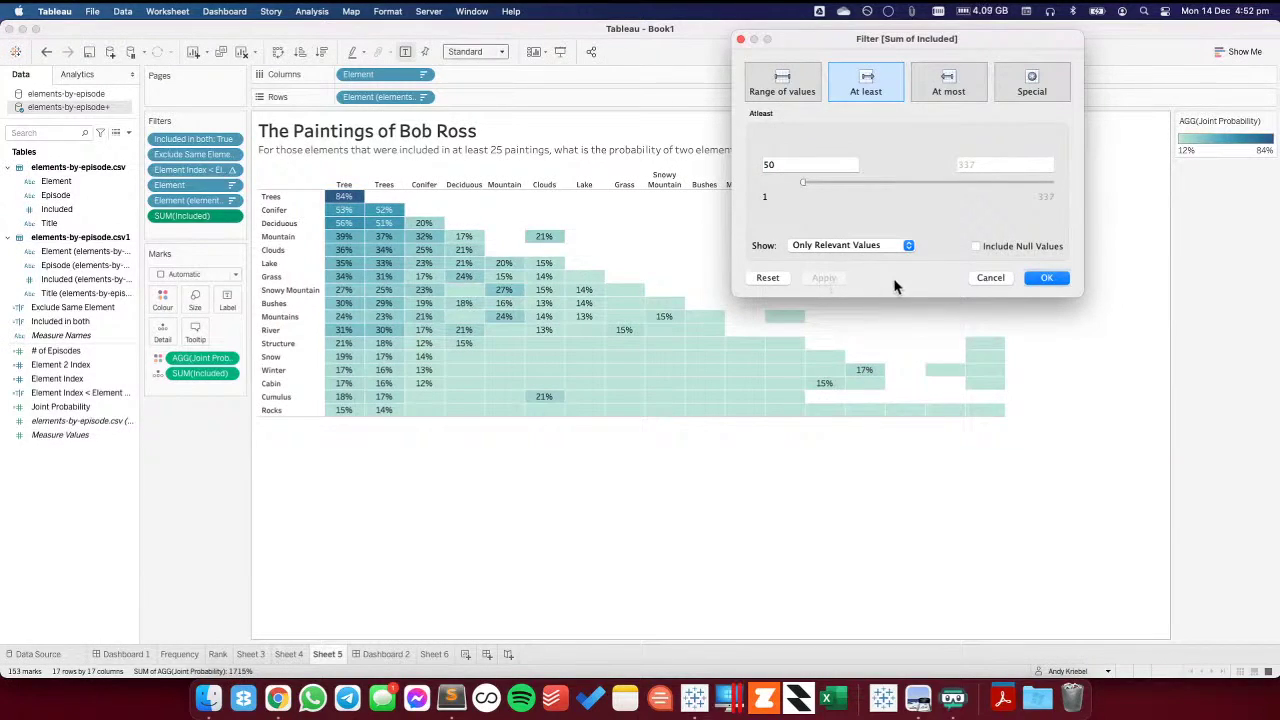
{"action": "left_click", "coordinate": [1036, 281]}
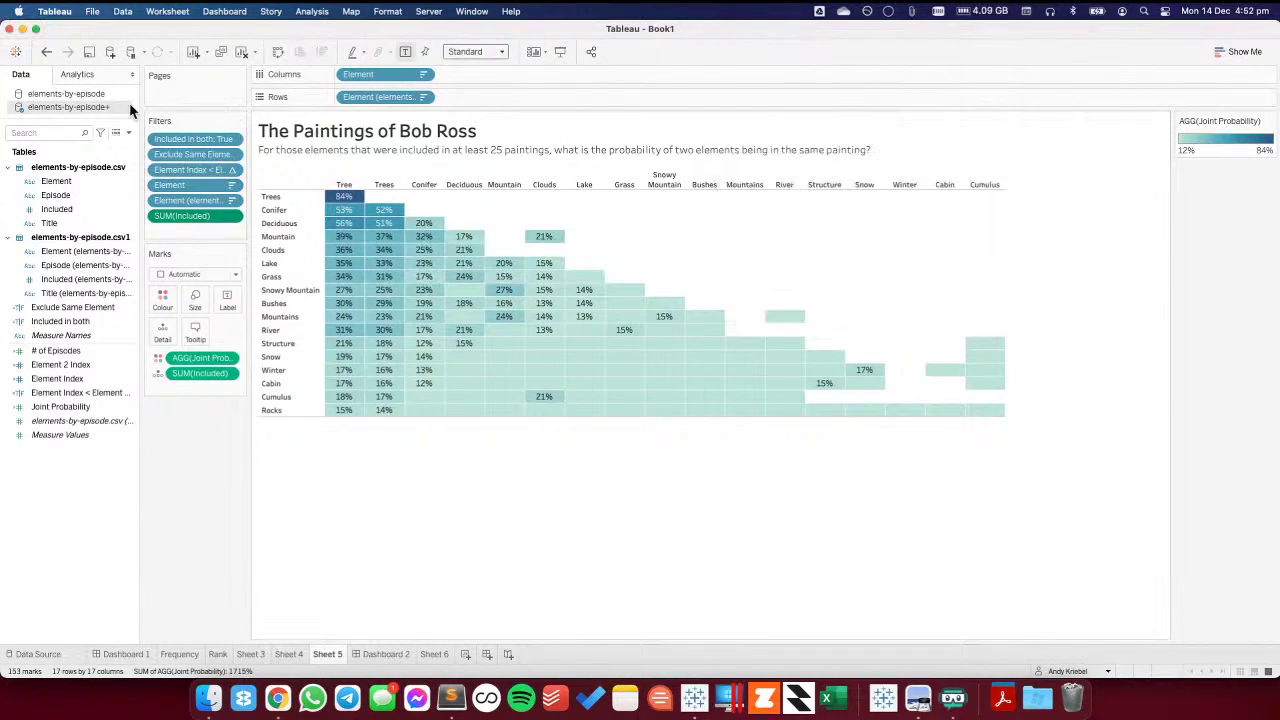
- Compare the heatmap under both filter minimums by undoing and redoing the filter change, leaving the minimum of 50 undone
{"action": "left_click", "coordinate": [45, 55]}
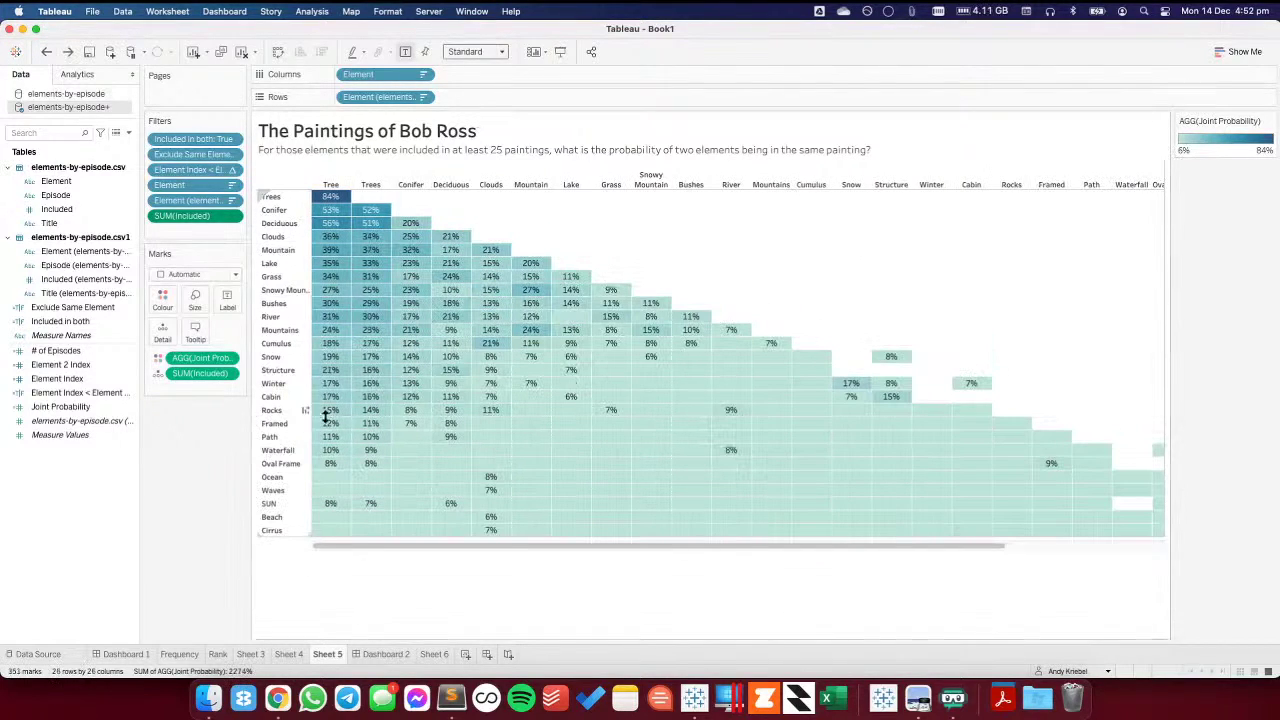
{"action": "left_click", "coordinate": [66, 55]}
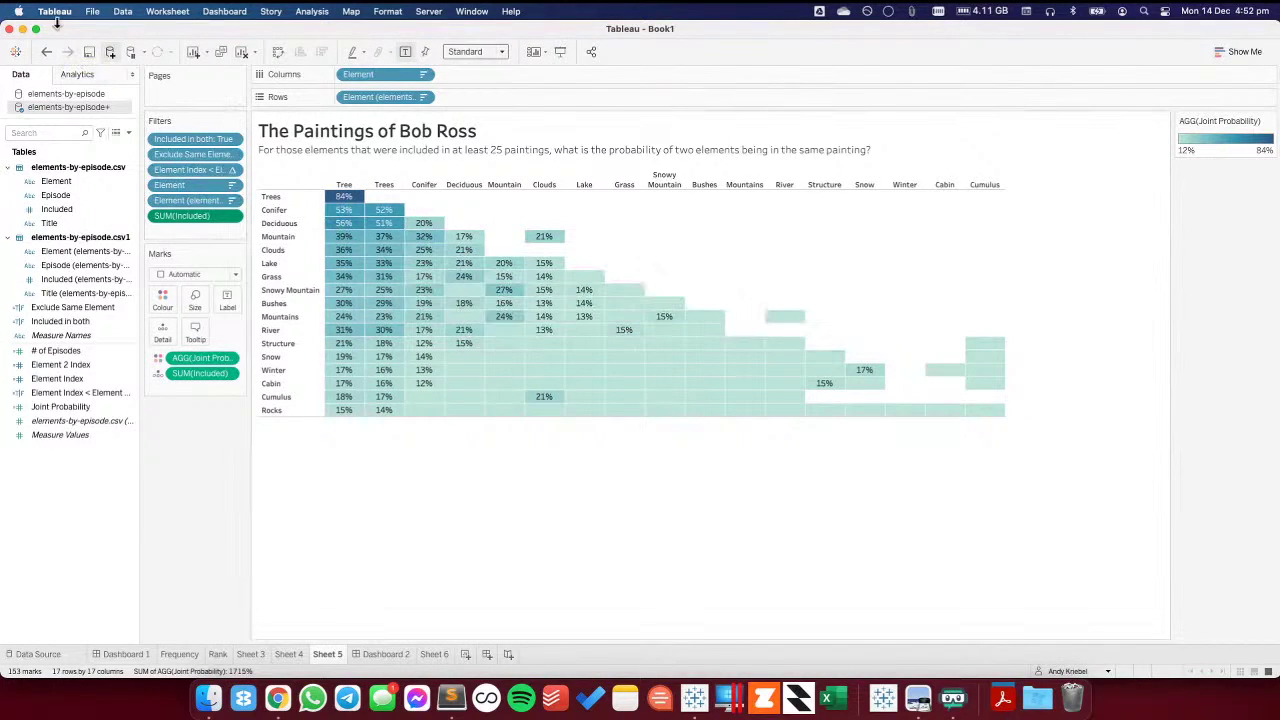
{"action": "left_click", "coordinate": [50, 58]}
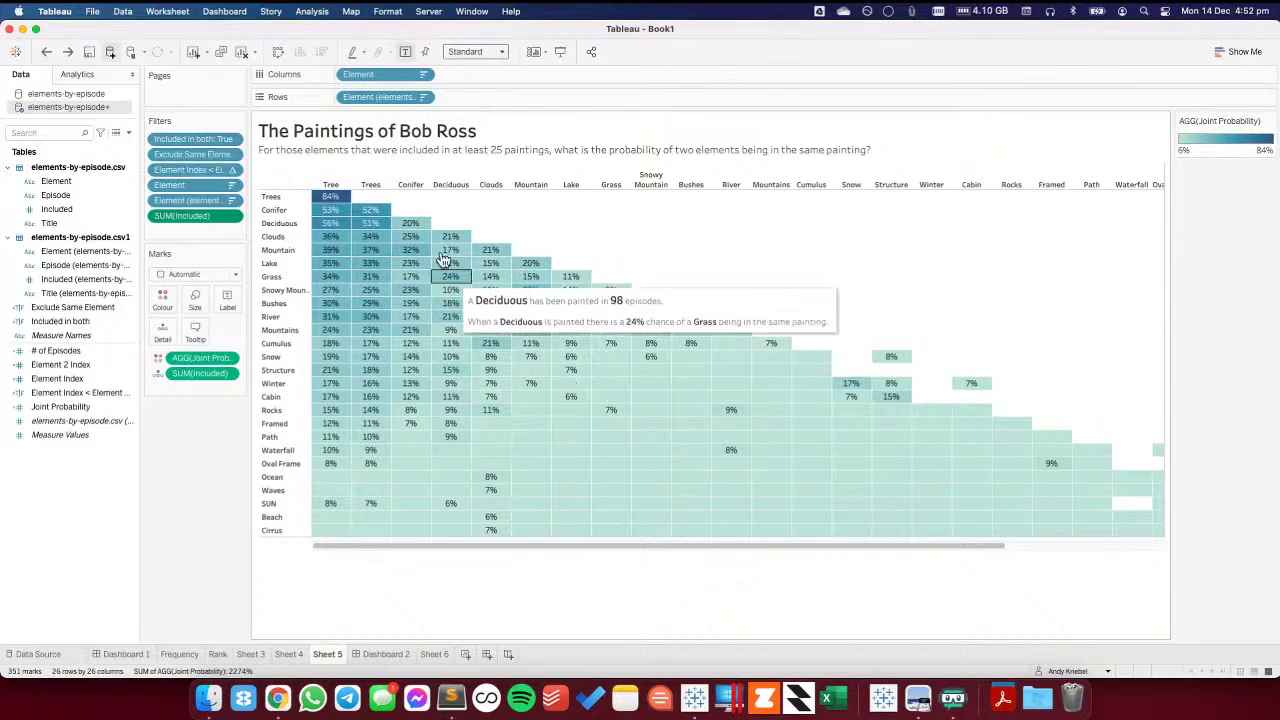
- Remove the sum of Included filter from Sheet 5 and shorten its subtitle to "What is the probability of two elements being in the same painting?"
{"action": "left_click_drag", "start_coordinate": [183, 216], "coordinate": [177, 494]}
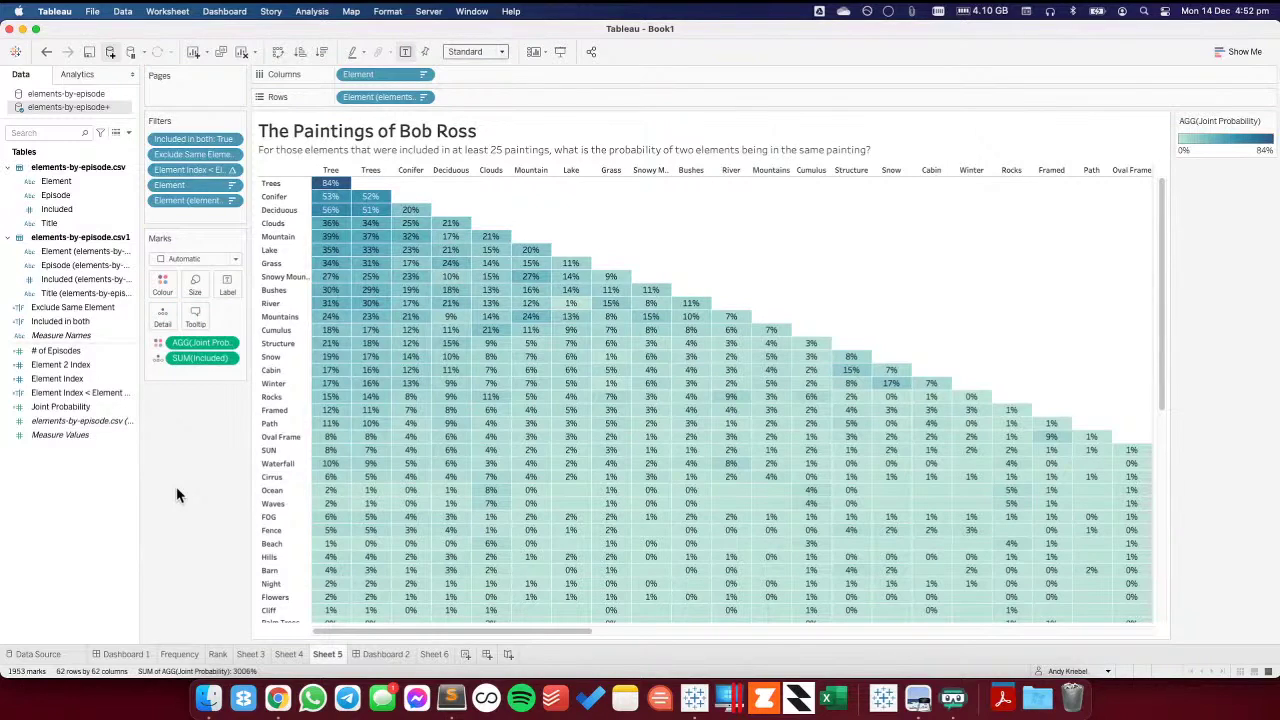
{"action": "double_click", "coordinate": [583, 151]}
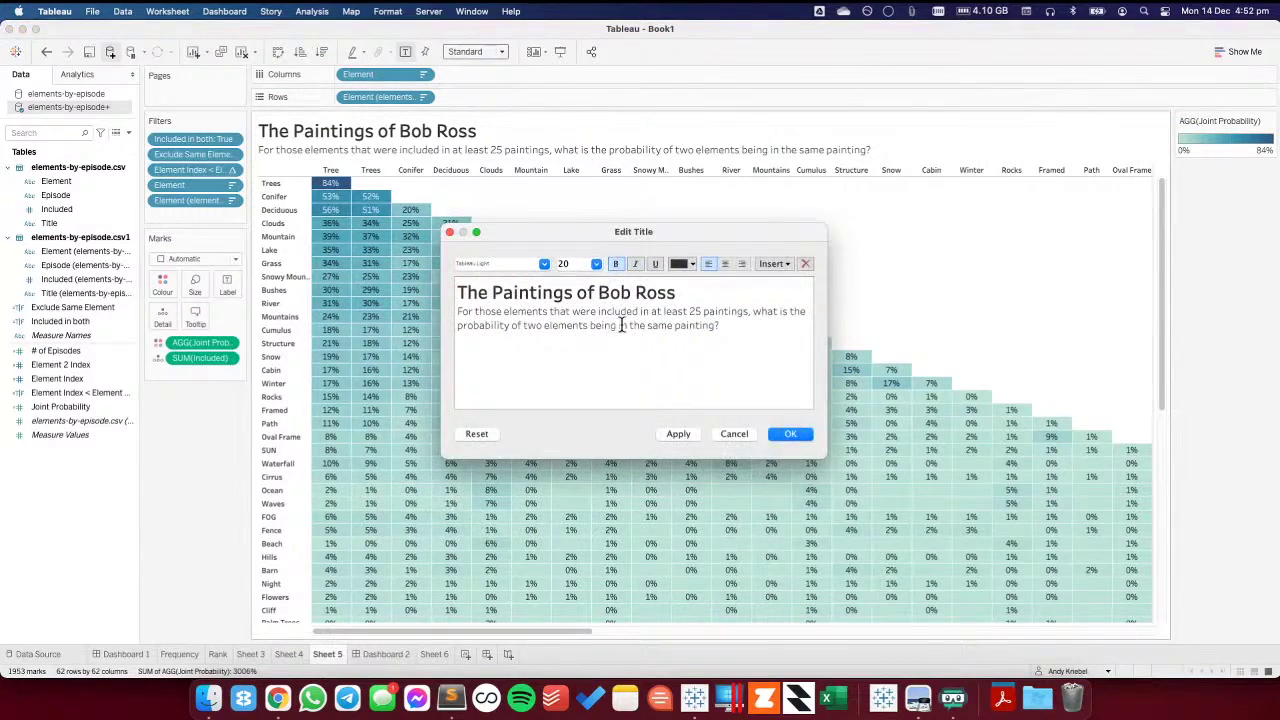
{"action": "mouse_move", "coordinate": [753, 312]}
{"action": "left_mouse_down"}
{"action": "mouse_move", "coordinate": [376, 301]}
{"action": "mouse_move", "coordinate": [378, 316]}
{"action": "left_mouse_up"}
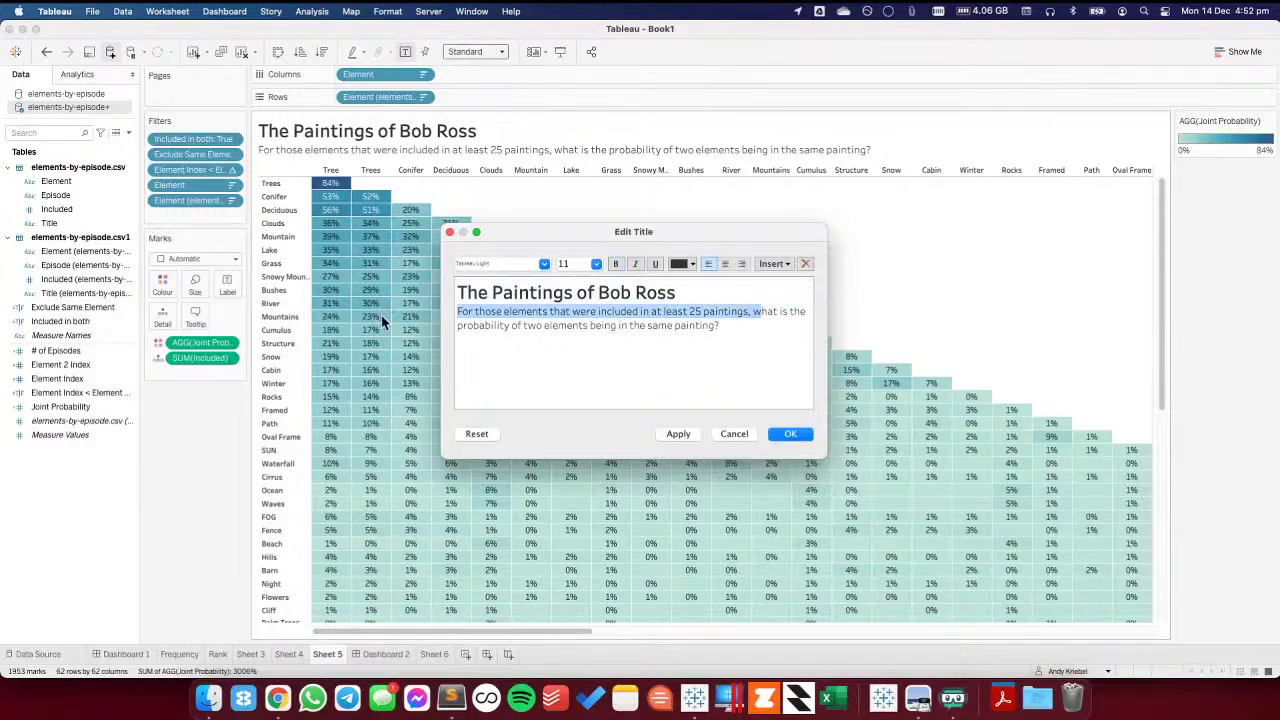
{"action": "type", "text": "W"}
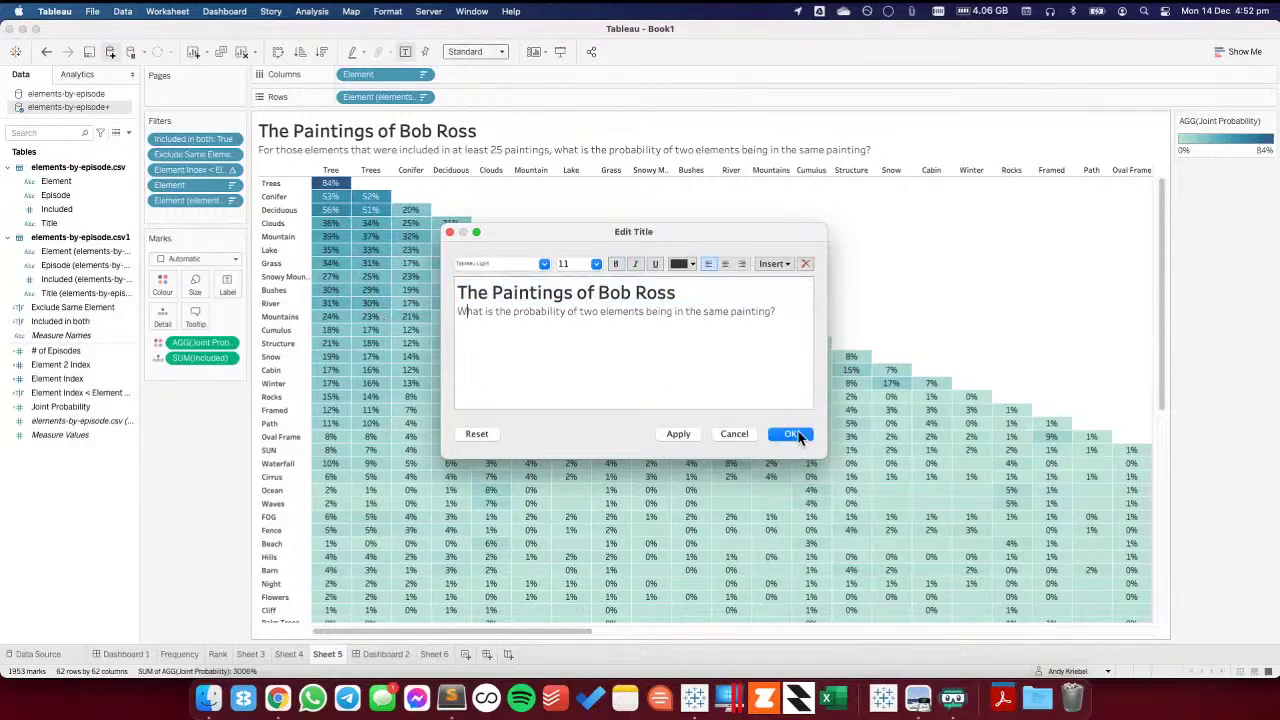
{"action": "left_click", "coordinate": [798, 436]}
- Set the font size of the heatmap's mark labels to 7 pt
{"action": "left_click_drag", "start_coordinate": [702, 386], "coordinate": [562, 264]}
{"action": "left_click", "coordinate": [229, 286]}
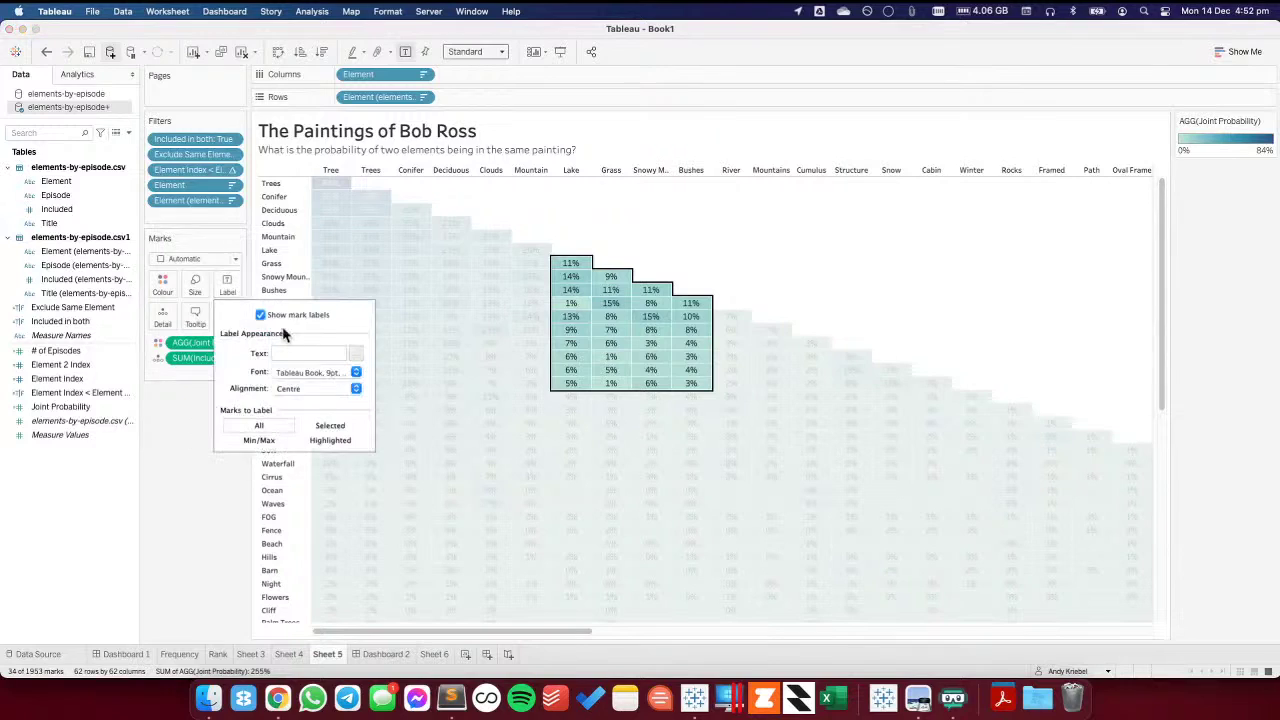
{"action": "left_click", "coordinate": [316, 372]}
{"action": "left_click", "coordinate": [303, 413]}
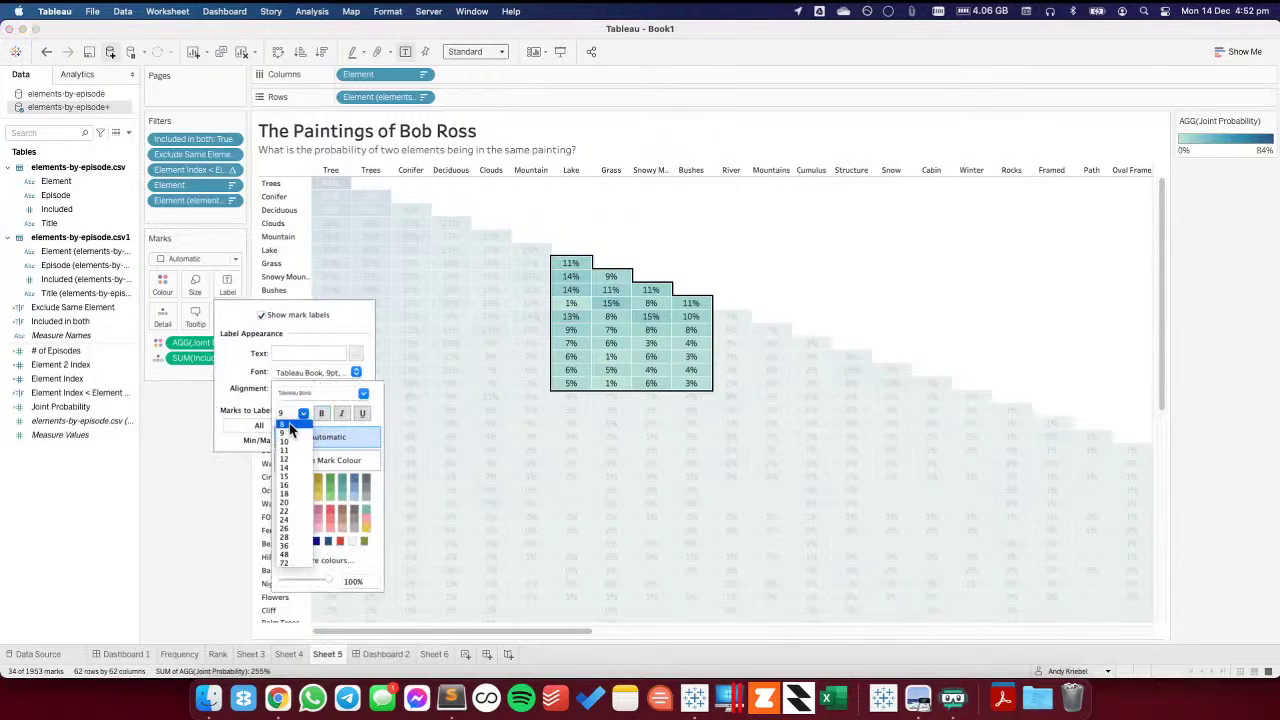
{"action": "left_click", "coordinate": [287, 425]}
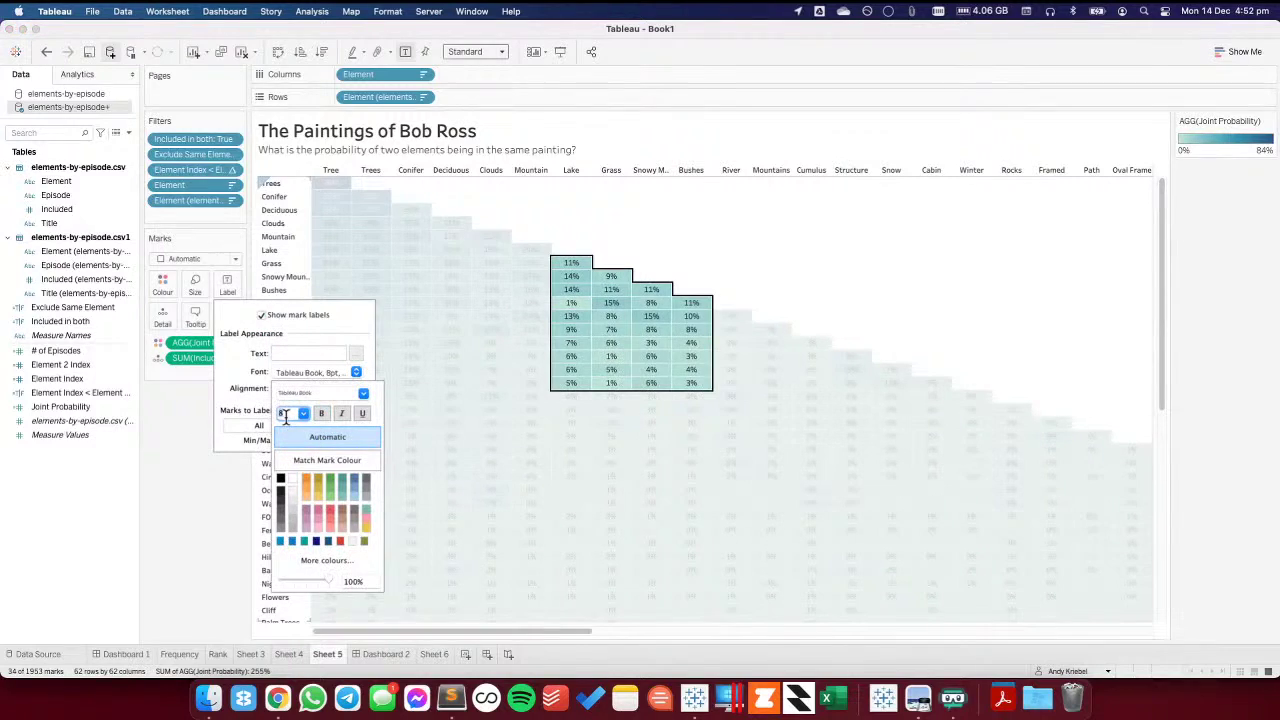
{"action": "key", "text": "Return"}
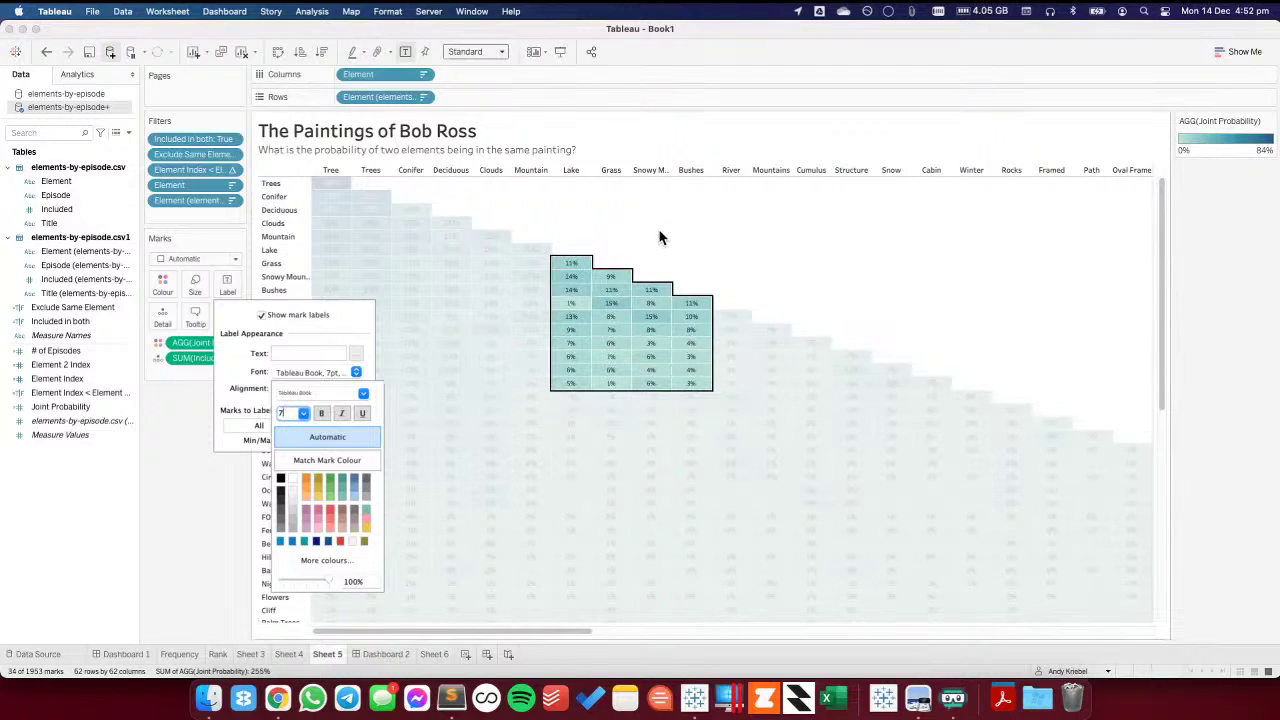
{"action": "left_click", "coordinate": [660, 236]}
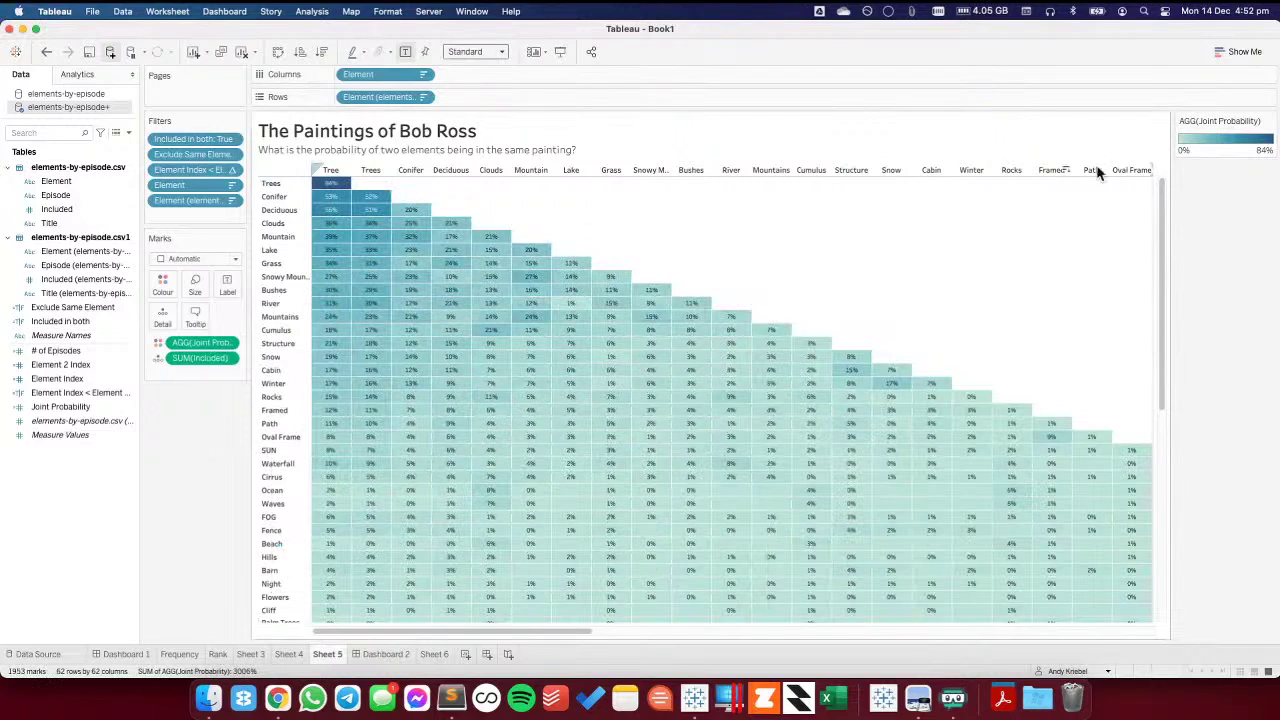
- Open the colour settings for the Joint Probability legend
{"action": "double_click", "coordinate": [1218, 158]}
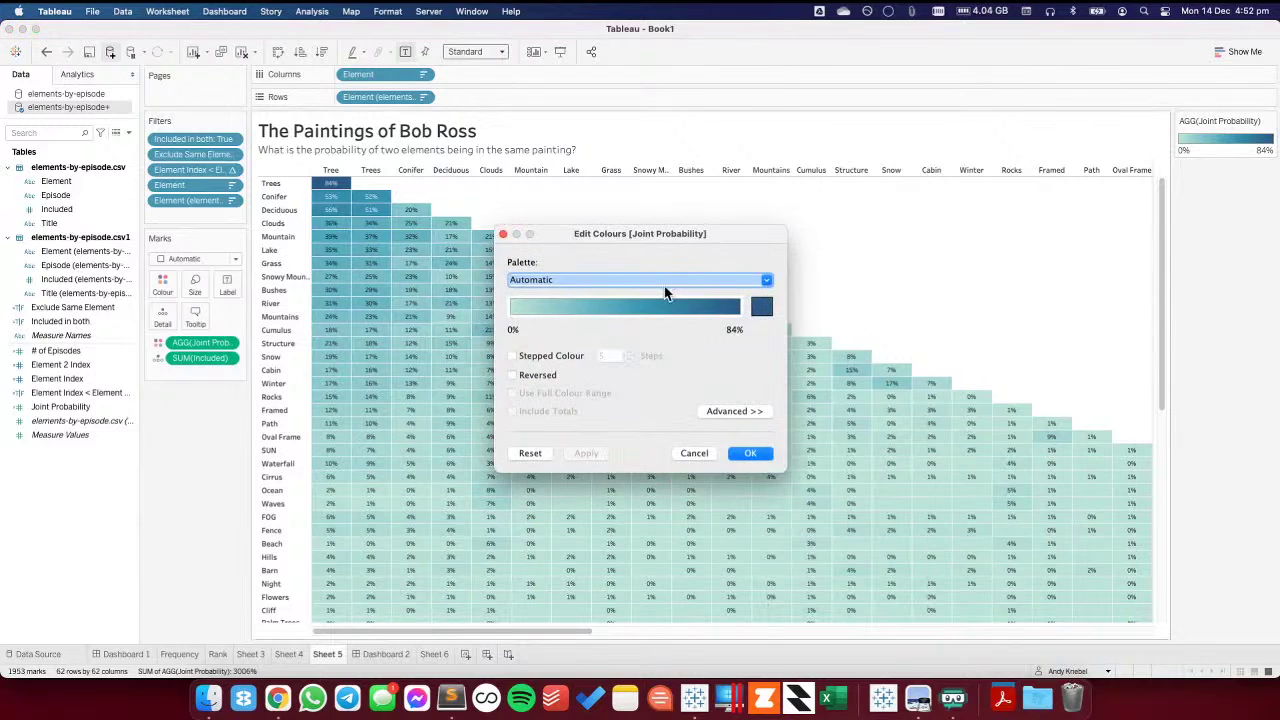
{"action": "left_click", "coordinate": [666, 289]}
{"action": "left_click", "coordinate": [214, 521]}
- Switch to Chrome and search the web in a new tab for "most frequent colors in bob ross paintings"
{"action": "left_click", "coordinate": [278, 700]}
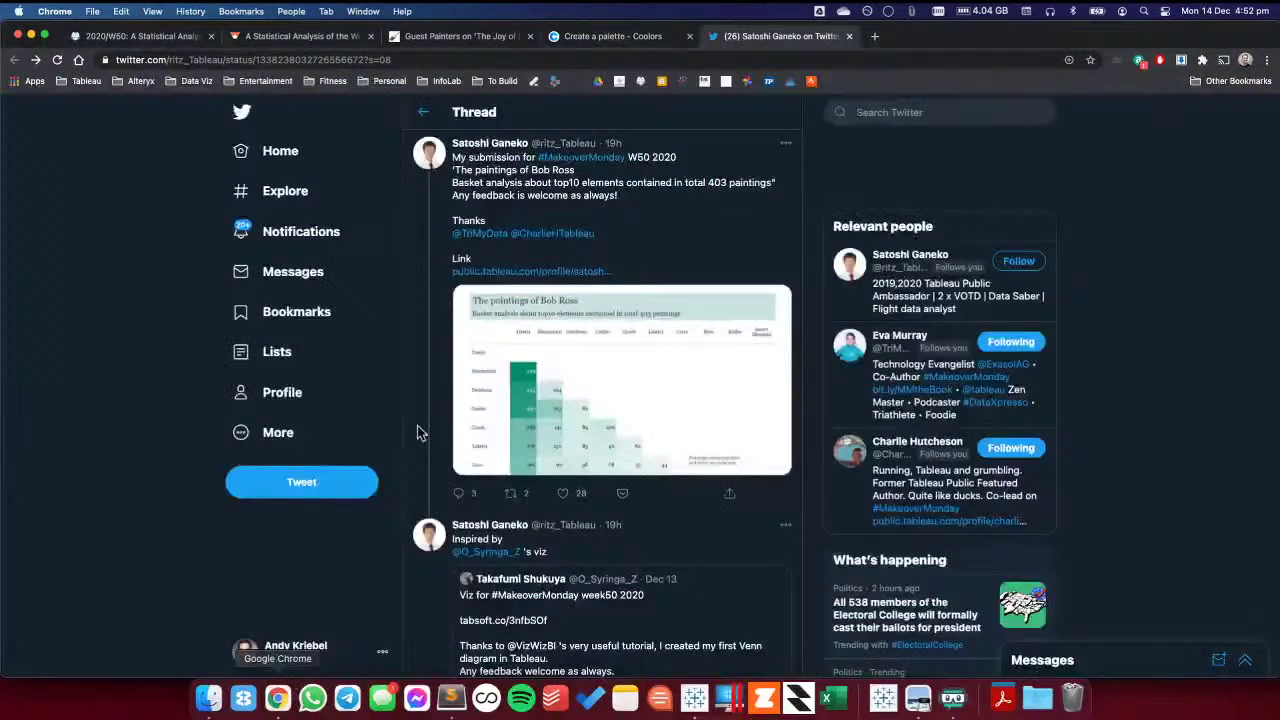
{"action": "left_click", "coordinate": [882, 38]}
{"action": "type", "text": "most freuqne"}
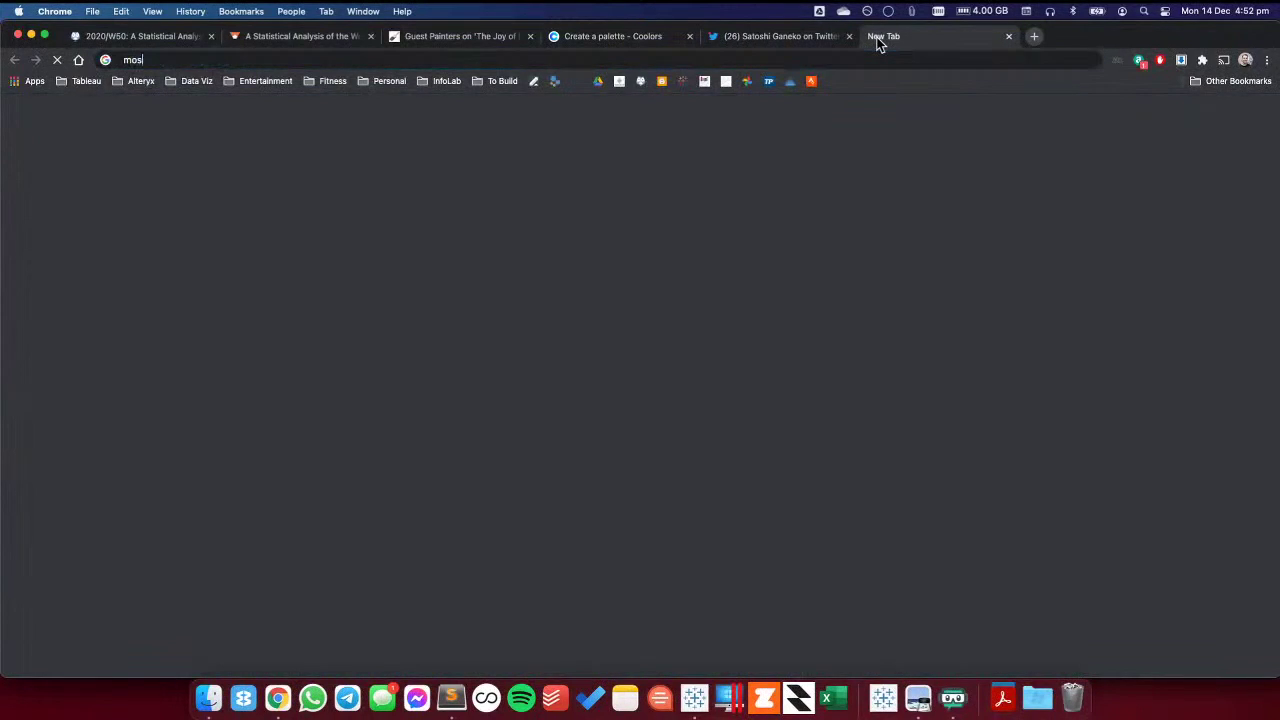
{"action": "key", "text": "BackSpace"}
{"action": "key", "text": "BackSpace"}
{"action": "key", "text": "BackSpace"}
{"action": "key", "text": "BackSpace"}
{"action": "type", "text": "quentt"}
{"action": "key", "text": "BackSpace"}
{"action": "type", "text": "co"}
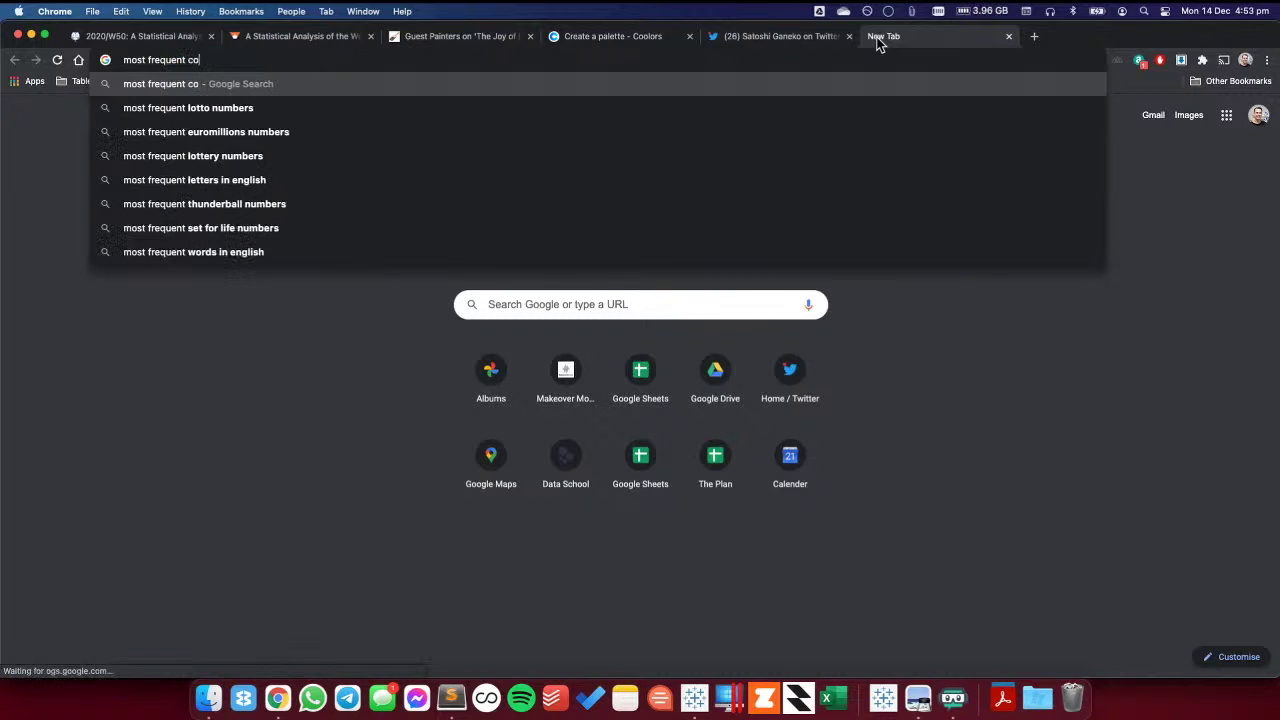
{"action": "type", "text": "lors in bob"}
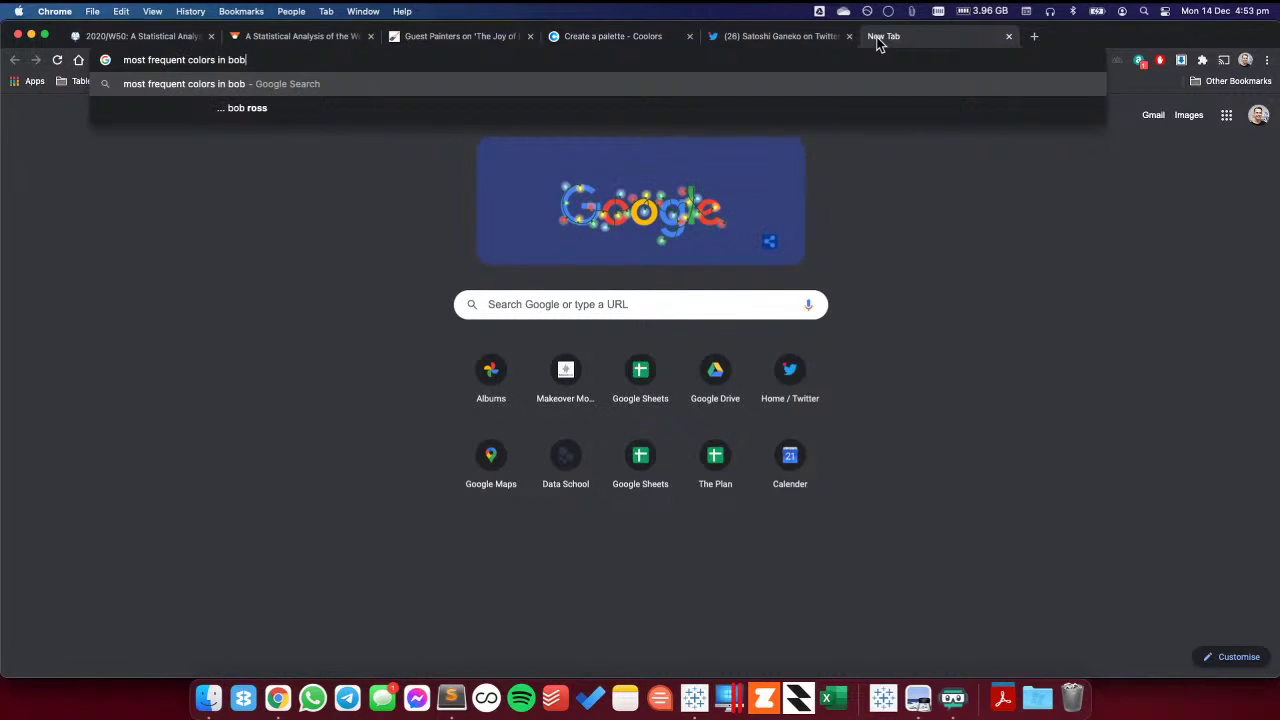
{"action": "type", "text": " ross "}
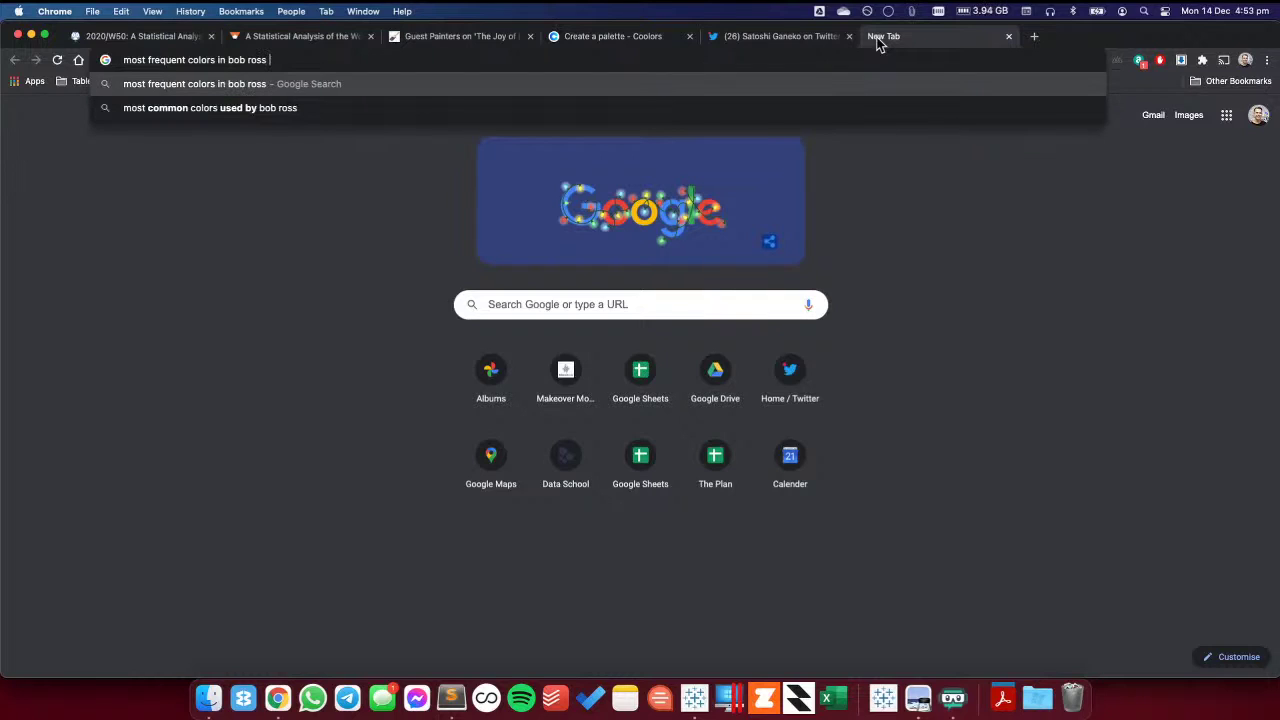
{"action": "type", "text": "paintings"}
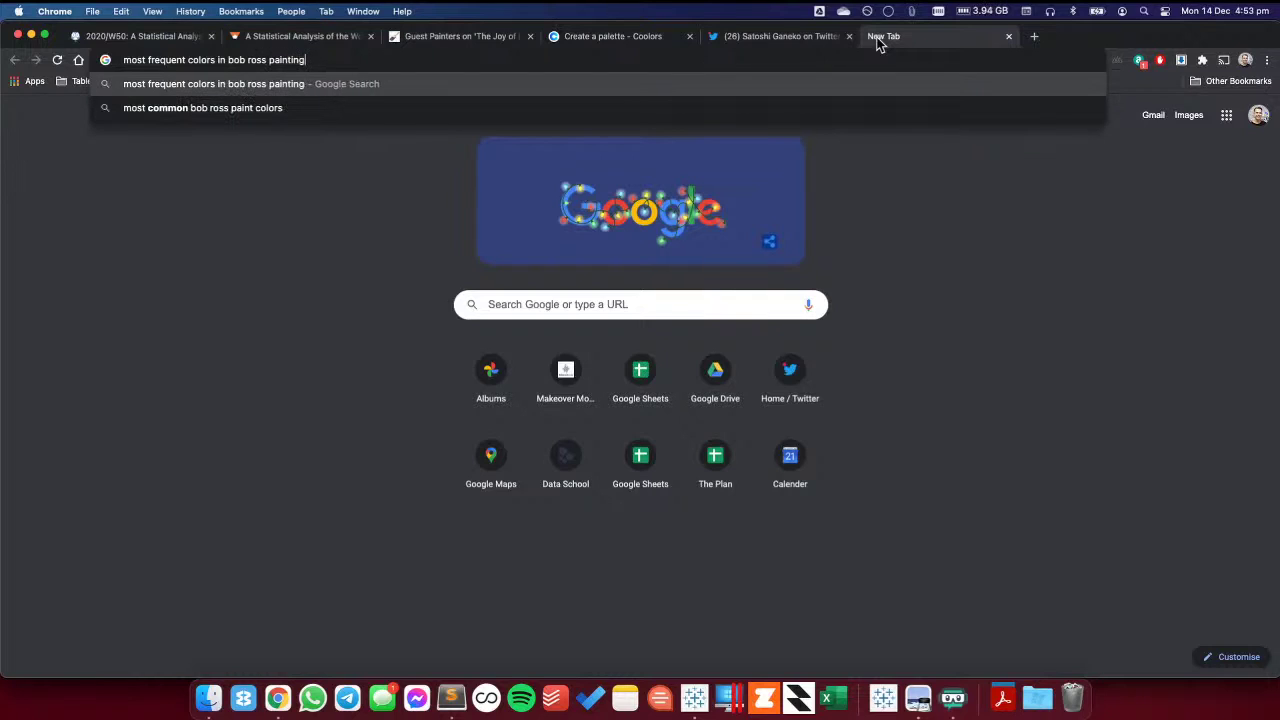
{"action": "key", "text": "Return"}
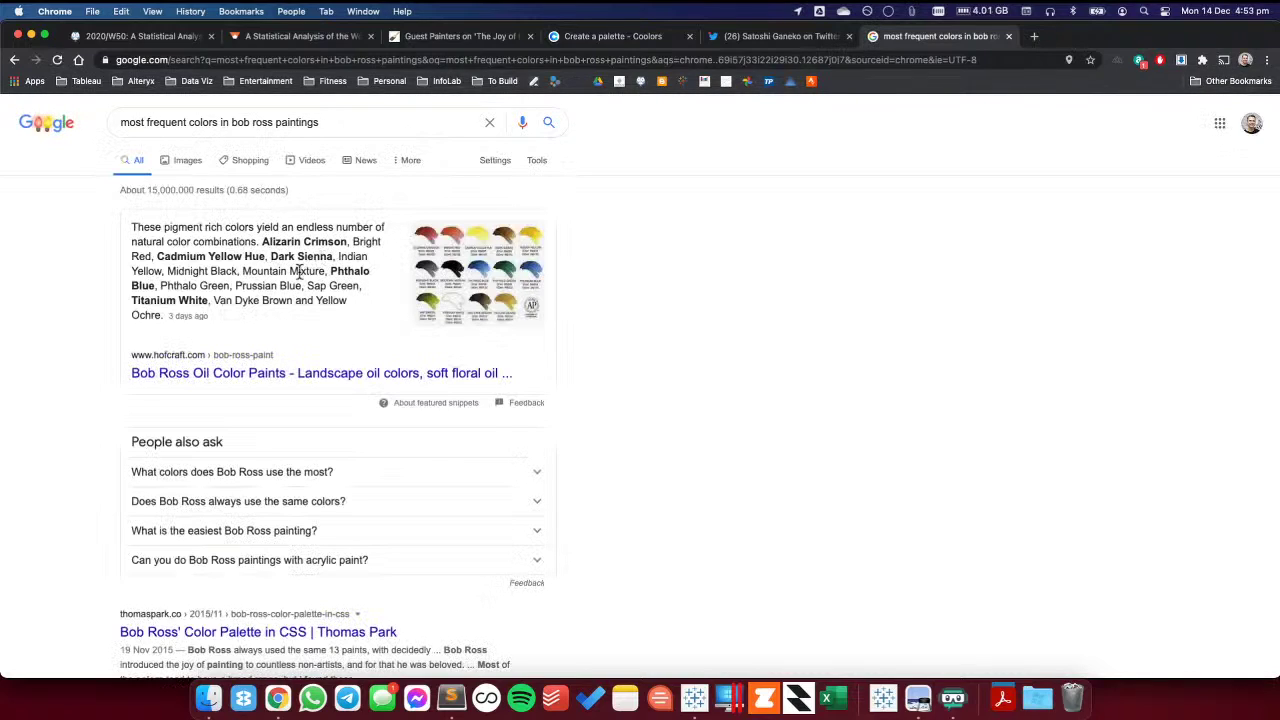
- Check the Bob Ross Oil Color Paints result, return to the results, and view the swatches in the Bob Ross' Color Palette in CSS article
{"action": "left_click", "coordinate": [311, 376]}
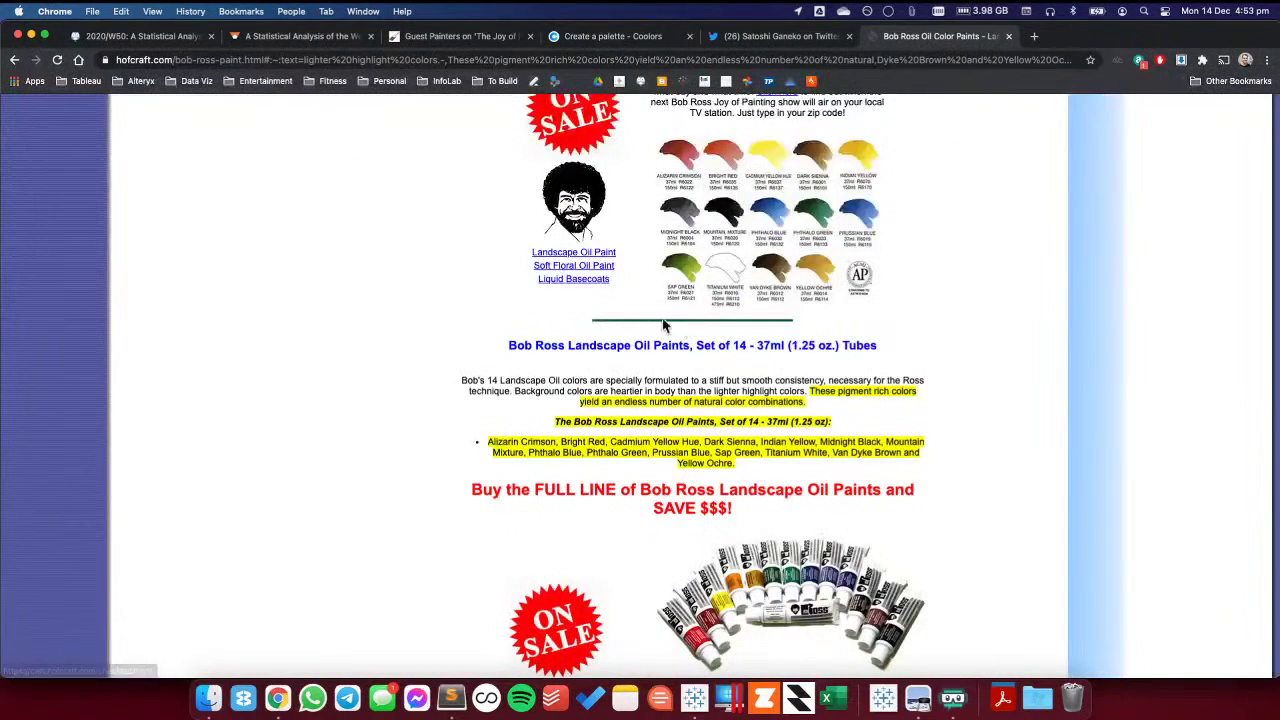
{"action": "left_click", "coordinate": [14, 60]}
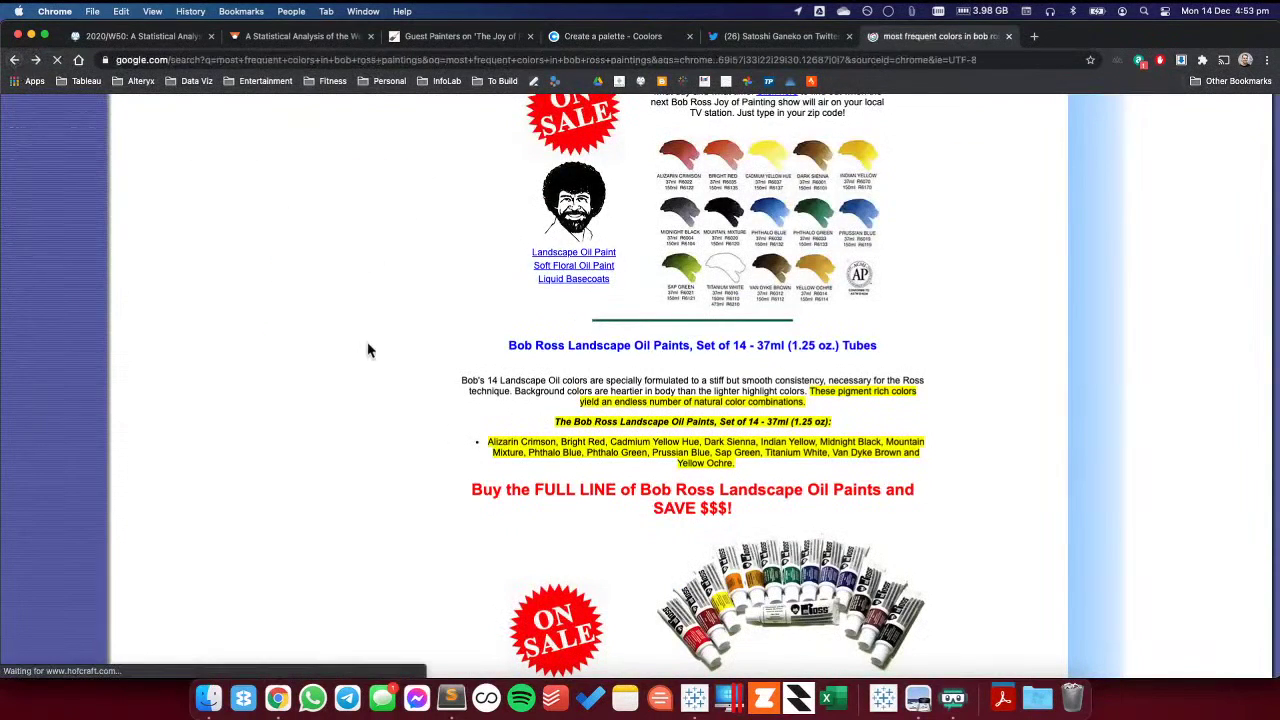
{"action": "scroll", "coordinate": [364, 354], "scroll_direction": "down", "scroll_amount": 4}
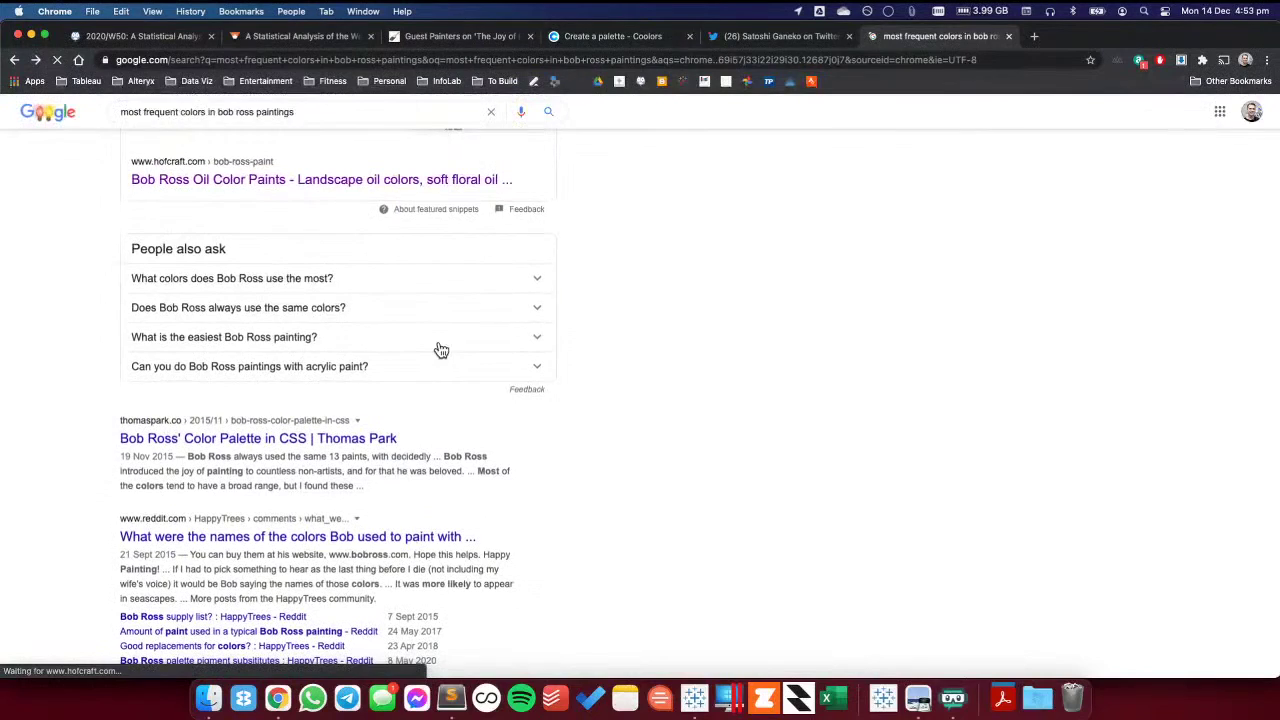
{"action": "left_click", "coordinate": [298, 443]}
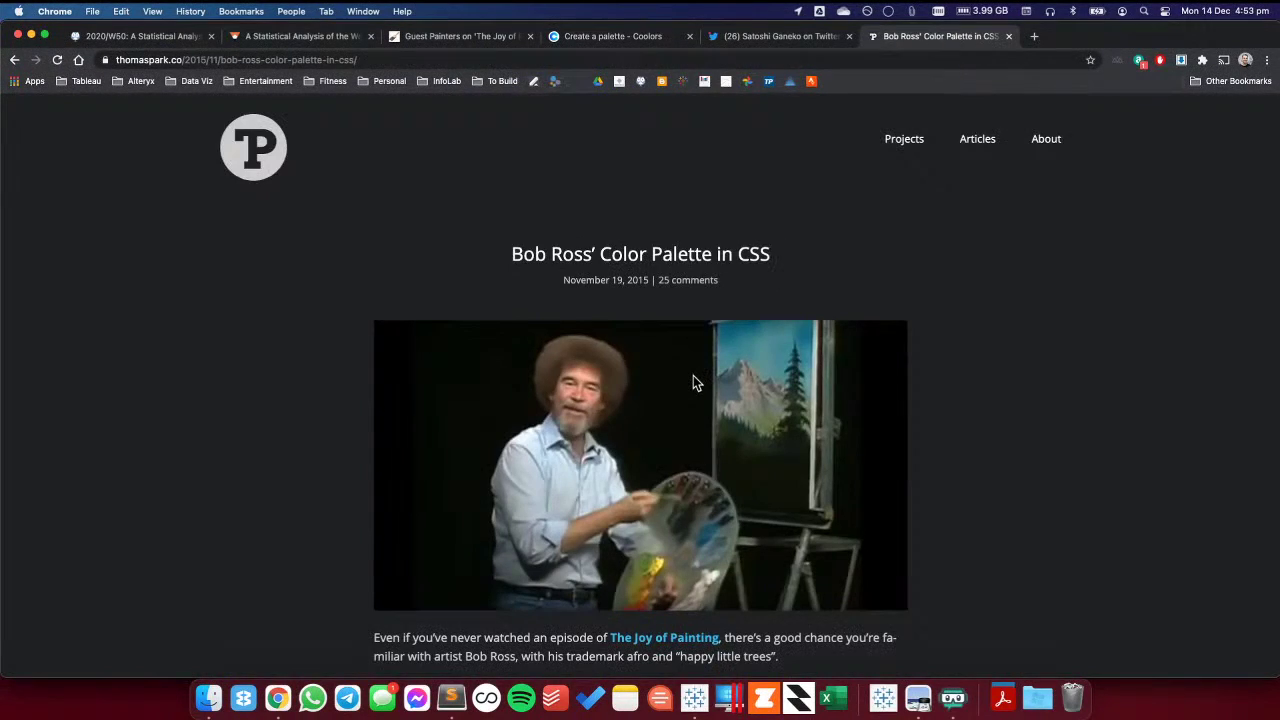
{"action": "scroll", "coordinate": [694, 372], "scroll_direction": "down", "scroll_amount": 5}
{"action": "scroll", "coordinate": [693, 375], "scroll_direction": "down", "scroll_amount": 9}
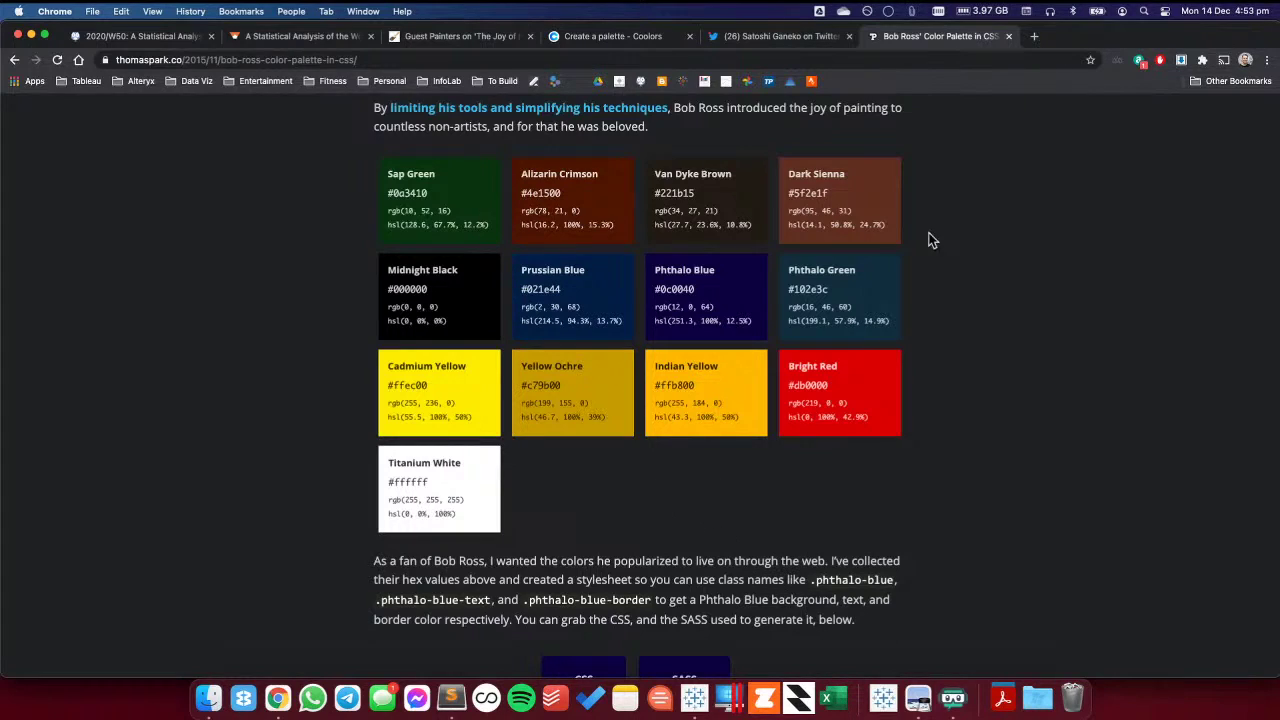
- Copy the Dark Sienna hex code, switch to Tableau, choose the Green-Blue Diverging palette and set its low-end colour to 5F2E1F
{"action": "double_click", "coordinate": [813, 194]}
{"action": "key", "text": "super+Tab"}
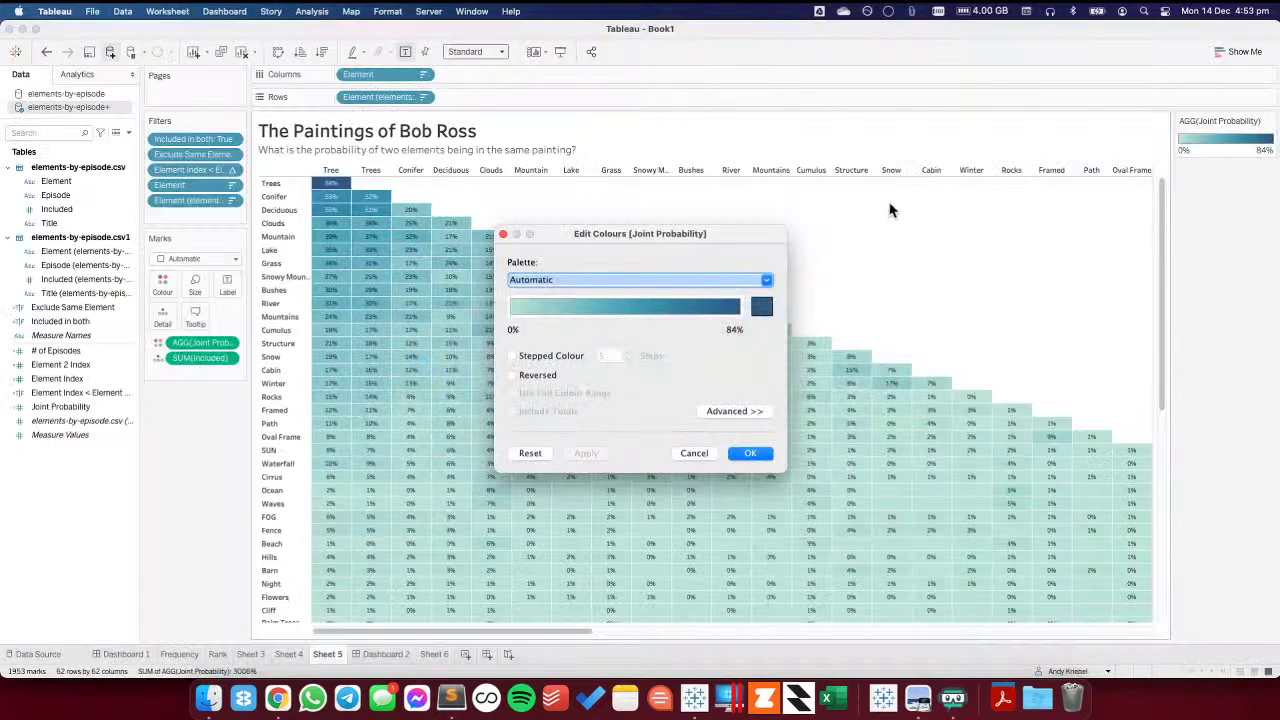
{"action": "left_click", "coordinate": [589, 280]}
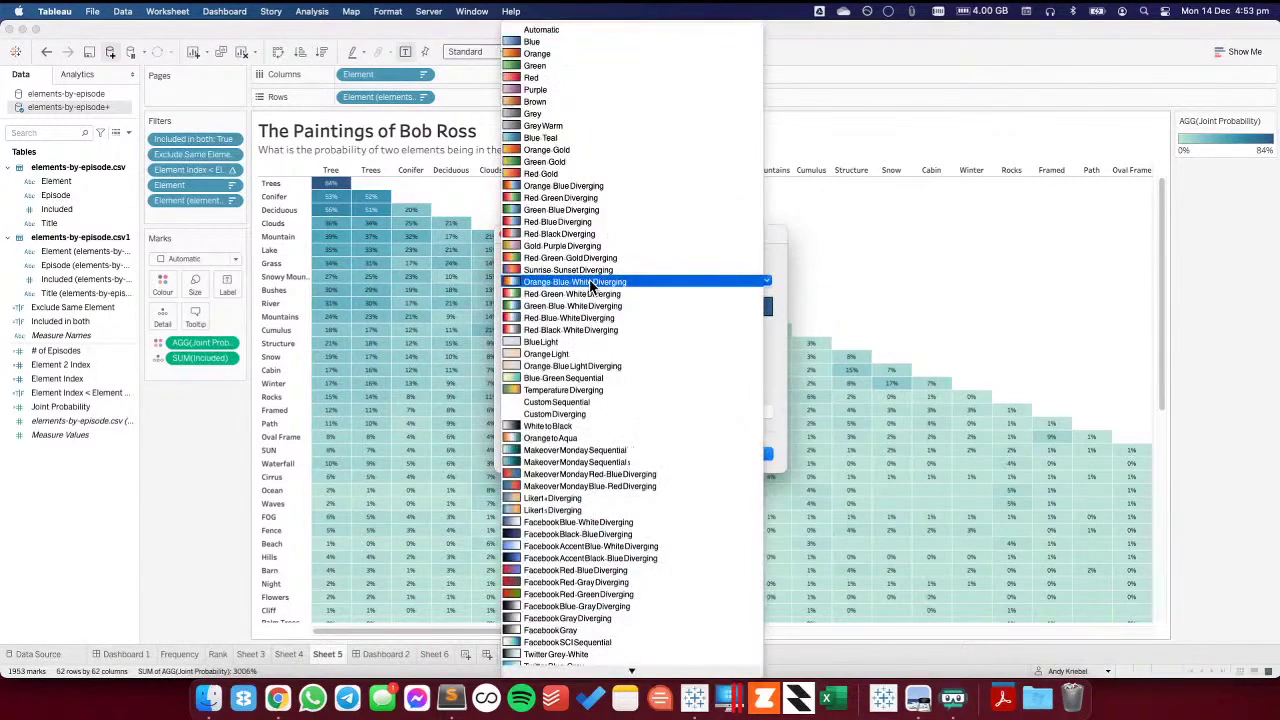
{"action": "left_click", "coordinate": [582, 214]}
{"action": "left_click", "coordinate": [519, 310]}
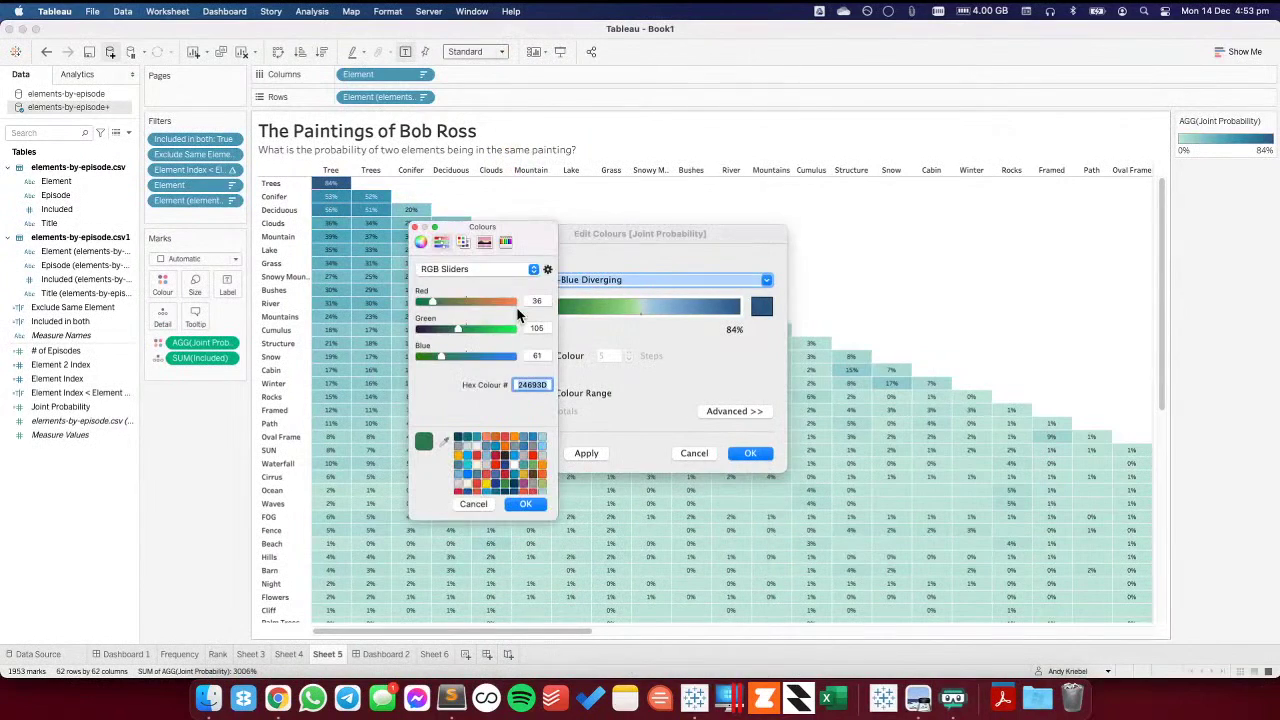
{"action": "type", "text": "5F2E1F"}
{"action": "key", "text": "Return"}
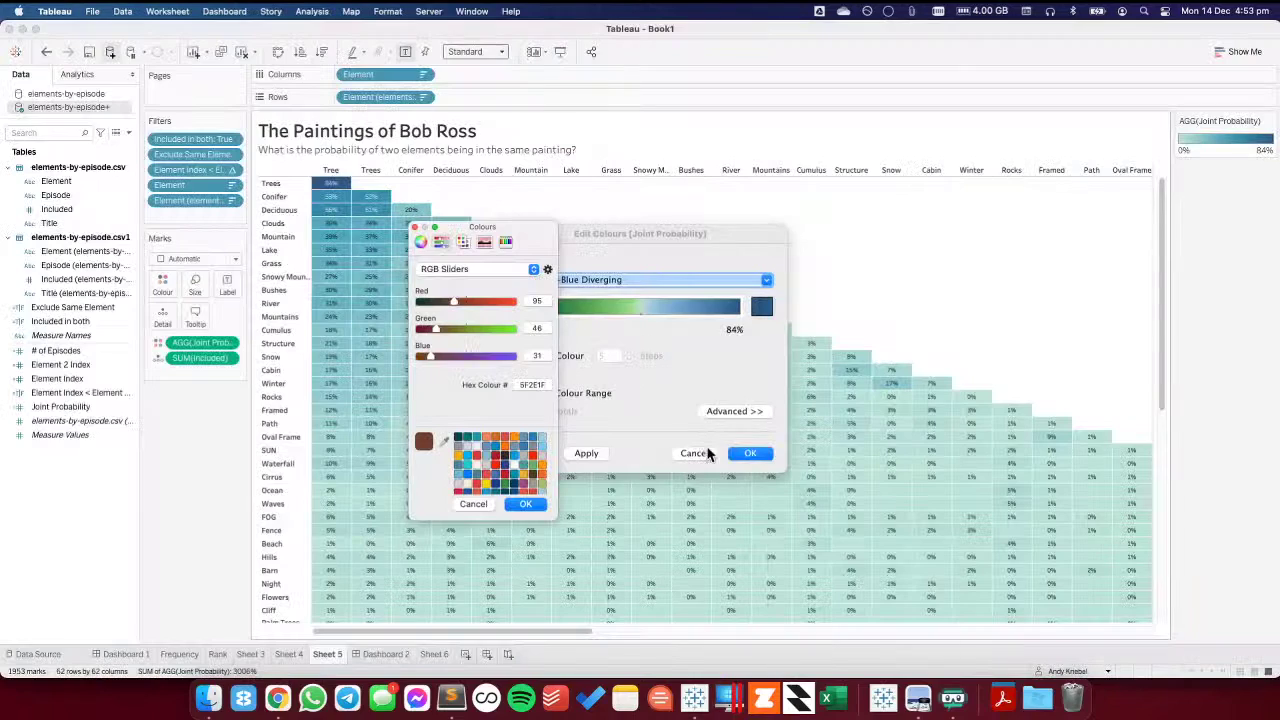
{"action": "left_click", "coordinate": [750, 454]}
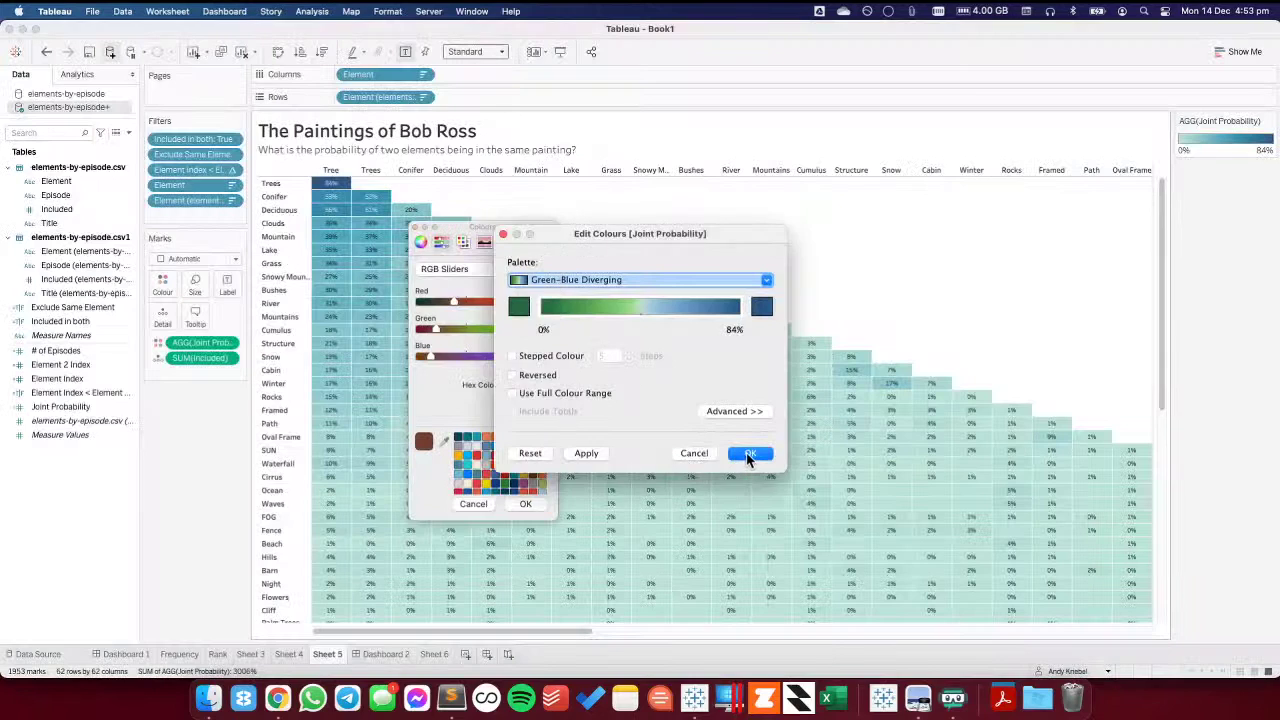
{"action": "left_click", "coordinate": [528, 500]}
- Copy the Sap Green hex code 0a3410 from Chrome into the palette's high-end colour in Tableau and apply the palette to the heatmap
{"action": "key", "text": "super+Tab"}
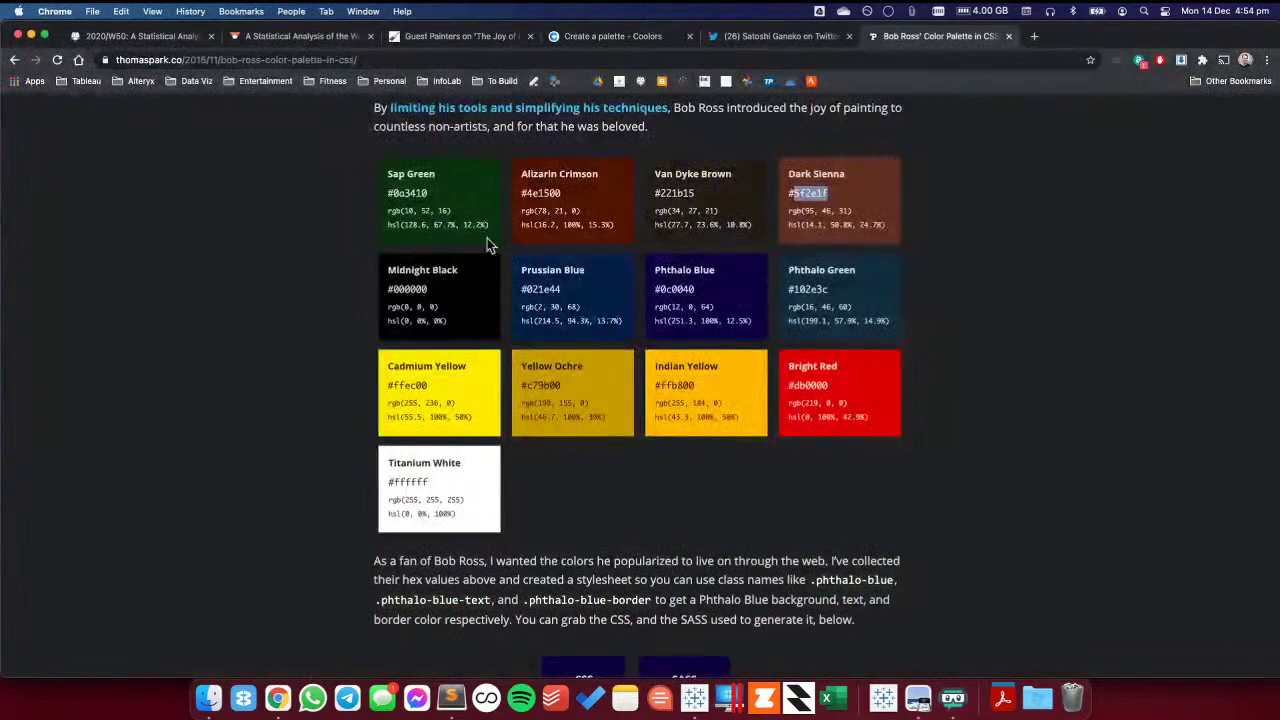
{"action": "double_click", "coordinate": [411, 193]}
{"action": "key", "text": "super+Tab"}
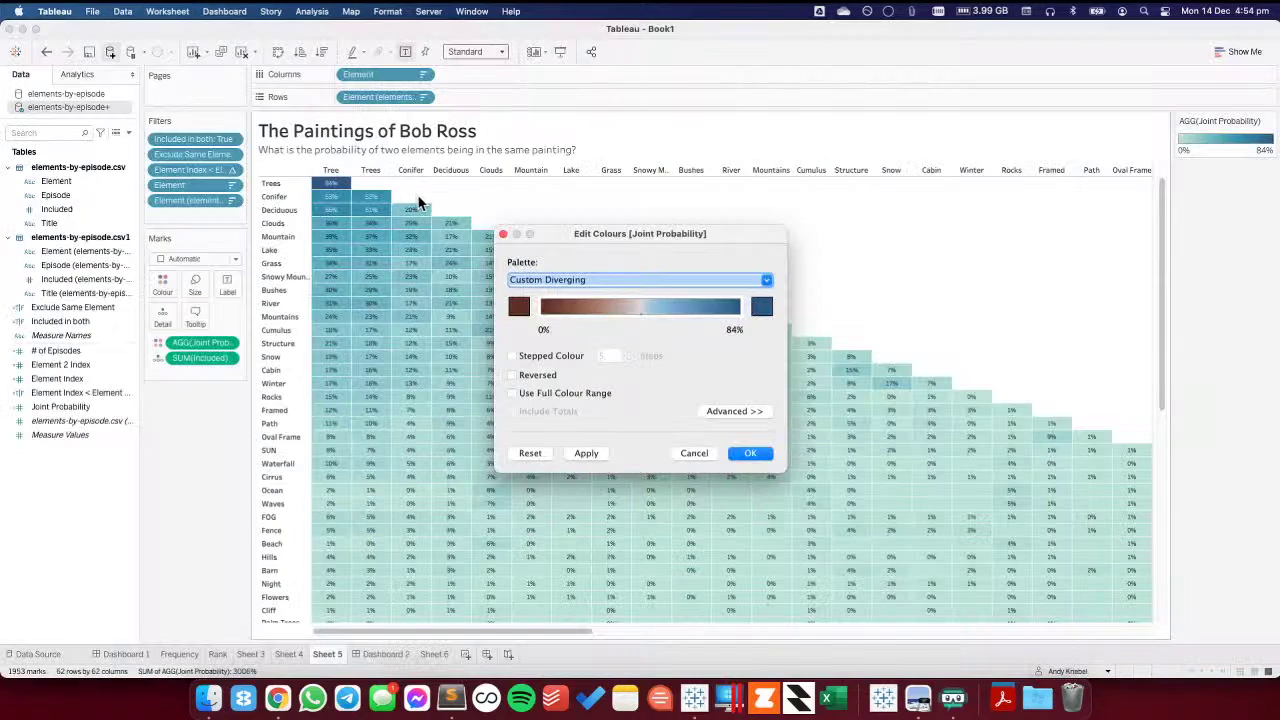
{"action": "left_click", "coordinate": [762, 306]}
{"action": "double_click", "coordinate": [537, 385]}
{"action": "key", "text": "Return"}
{"action": "left_click", "coordinate": [525, 503]}
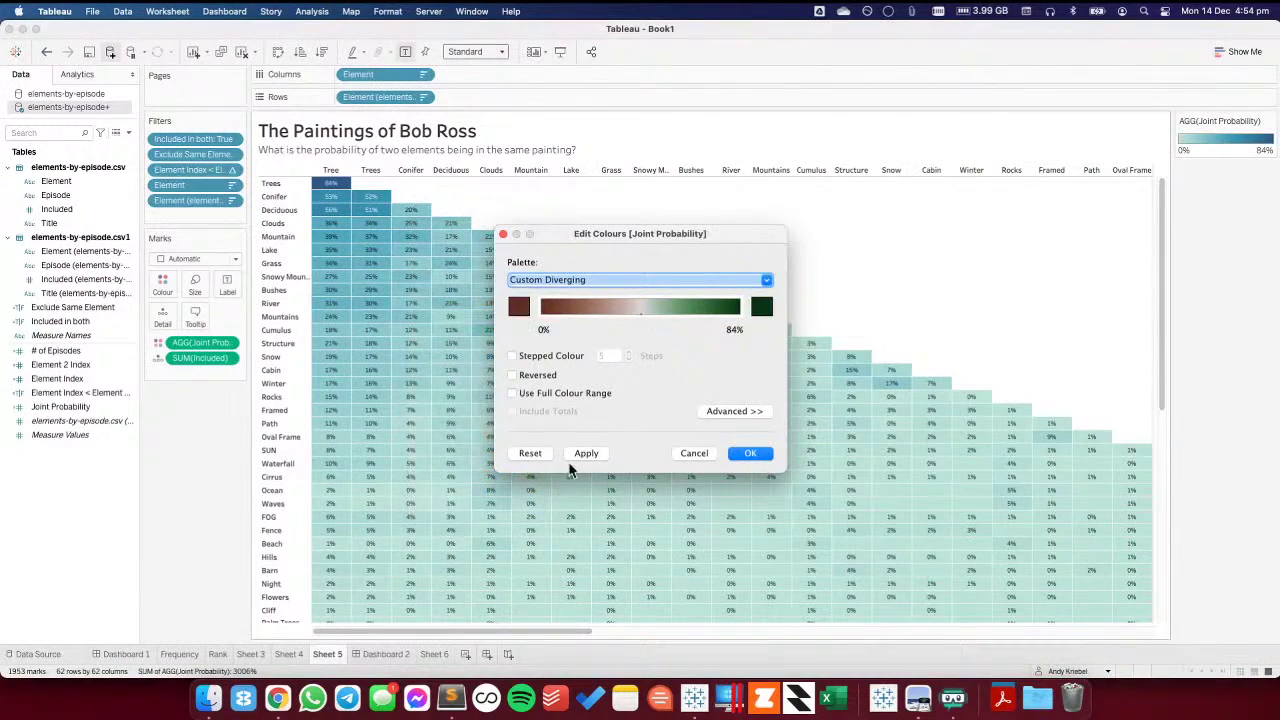
{"action": "left_click", "coordinate": [586, 453]}
{"action": "left_click", "coordinate": [750, 453]}
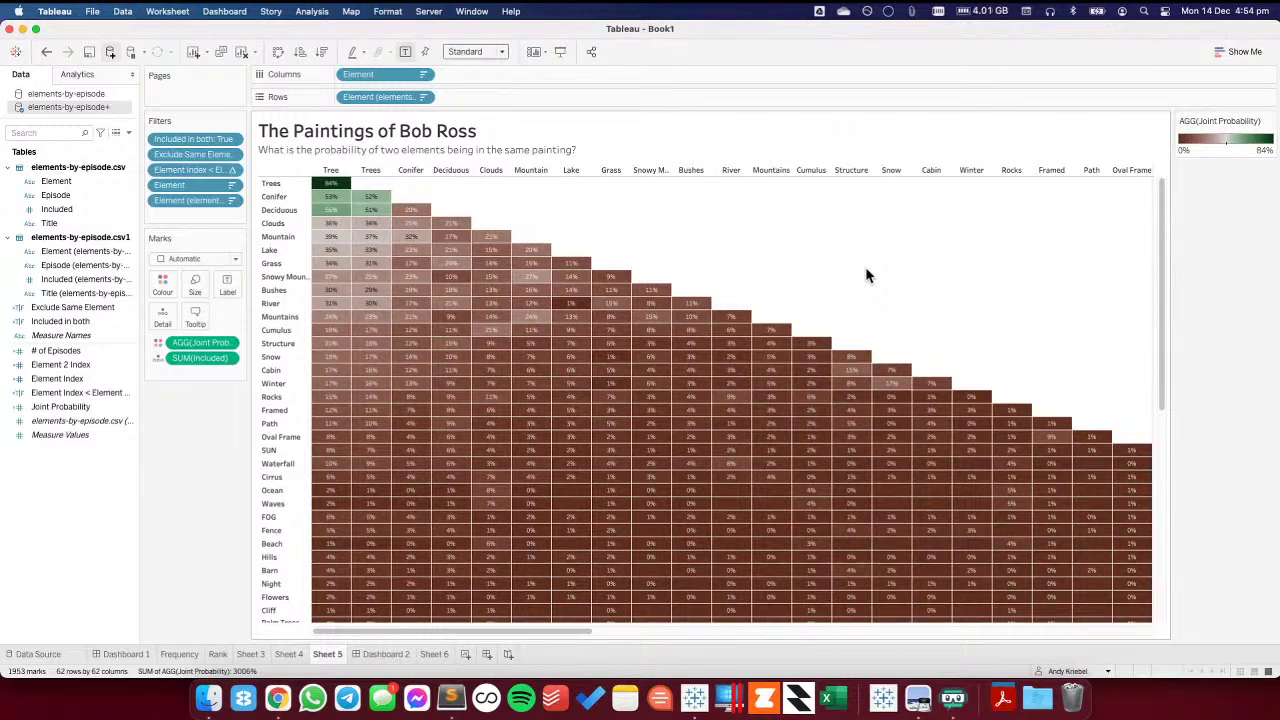
- Review the recoloured Sheet 5 heatmap and its cell tooltips in presentation mode
{"action": "left_click", "coordinate": [560, 51]}
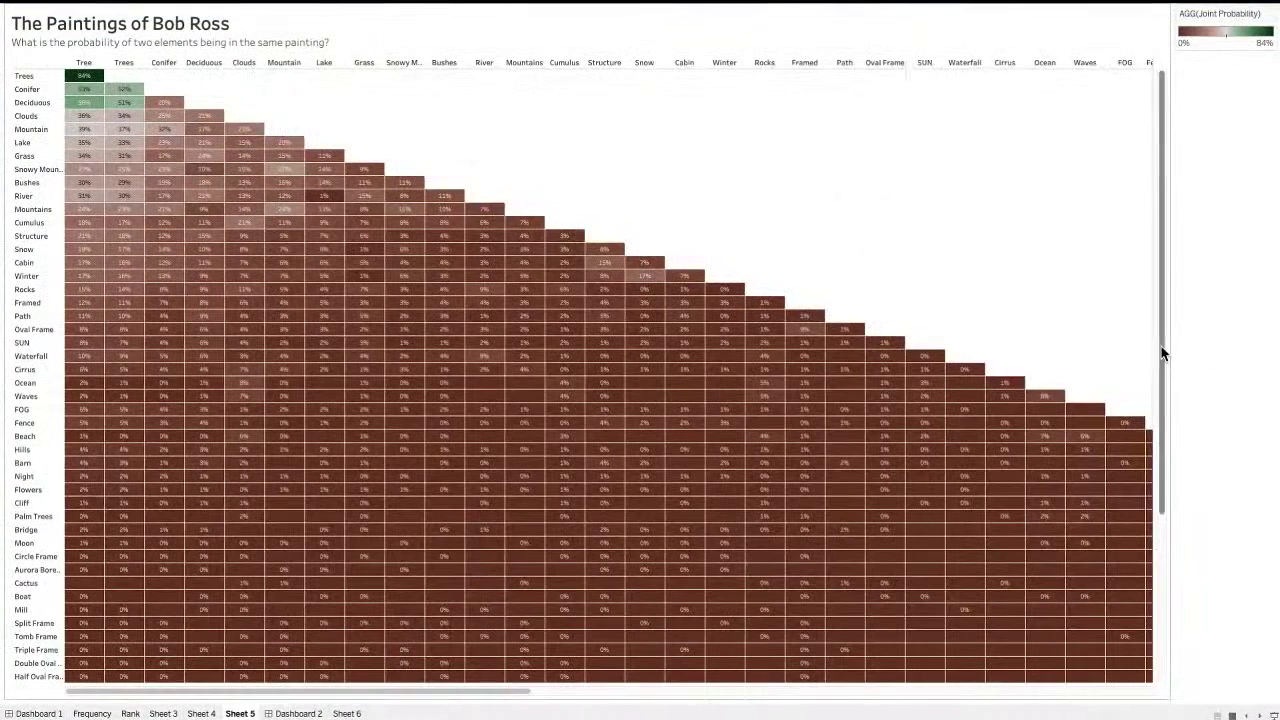
{"action": "left_click_drag", "start_coordinate": [1157, 350], "coordinate": [1149, 206]}
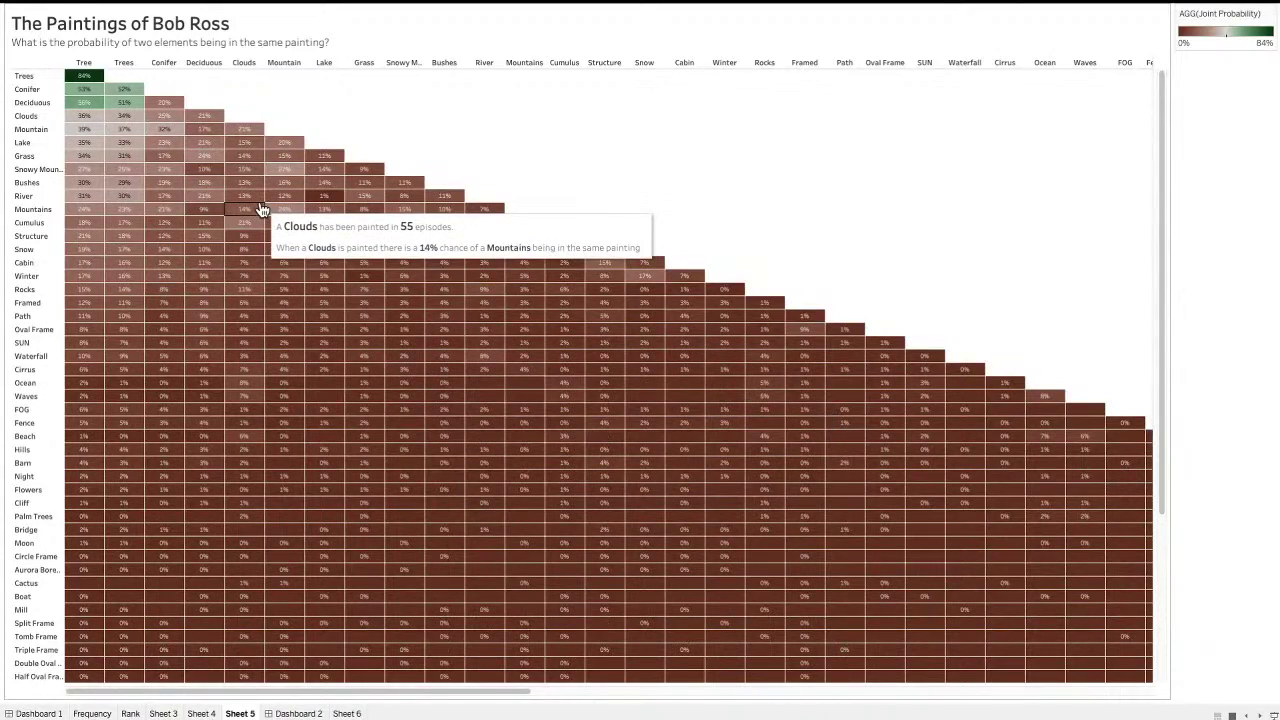
{"action": "key", "text": "Escape"}
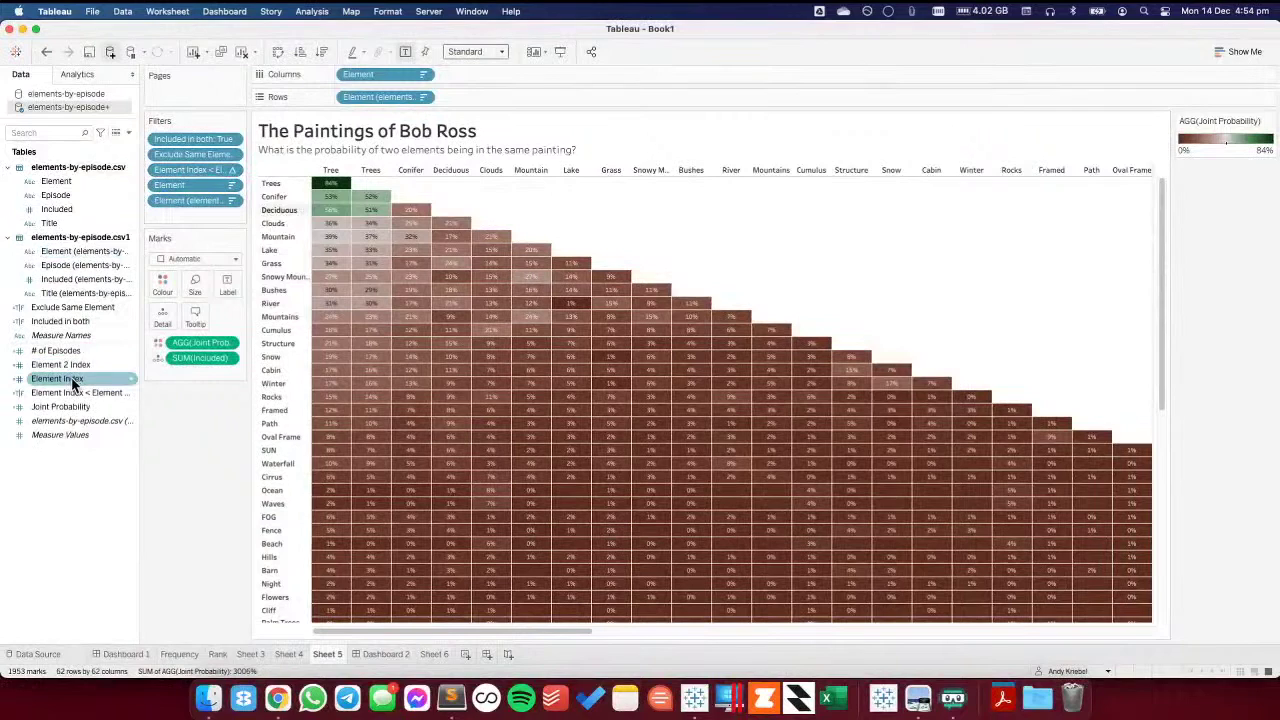
- Add Element Index to the columns ahead of Element
{"action": "left_click_drag", "start_coordinate": [73, 366], "coordinate": [356, 76]}
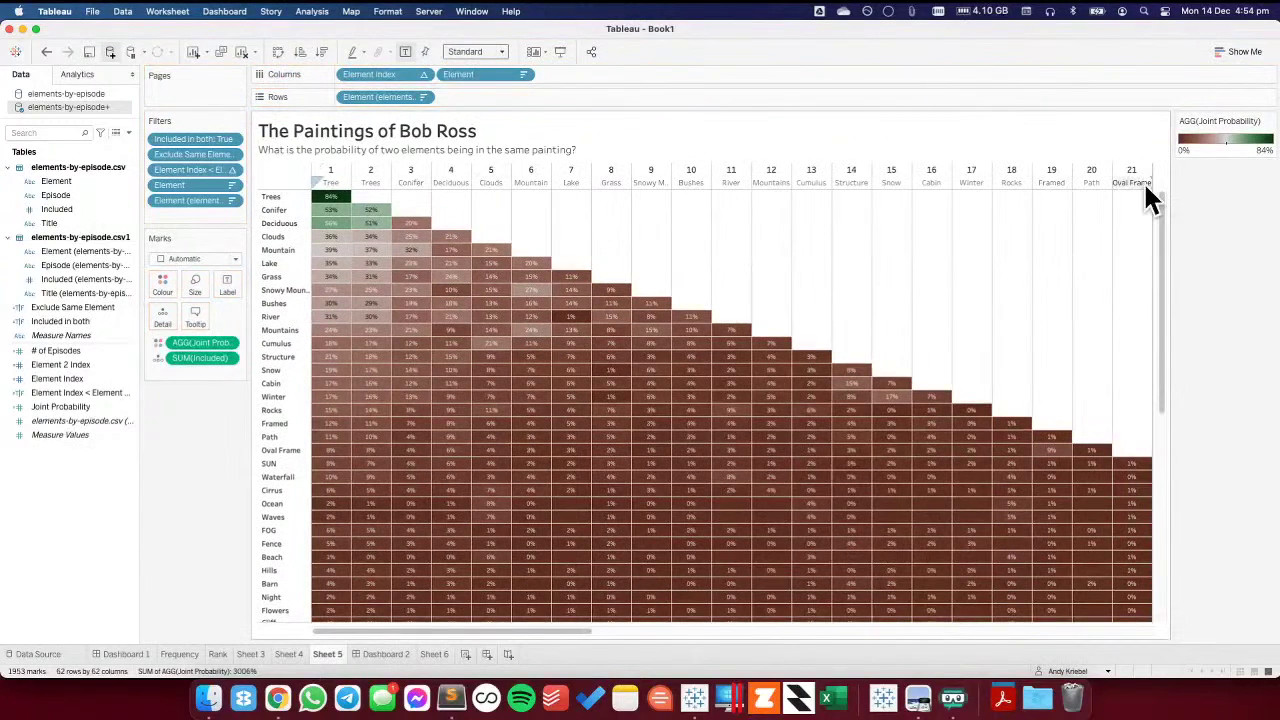
- Filter the heatmap to Element Index values 1 through 25, and remove Element Index from the columns
{"action": "left_click", "coordinate": [423, 75]}
{"action": "left_click", "coordinate": [400, 94]}
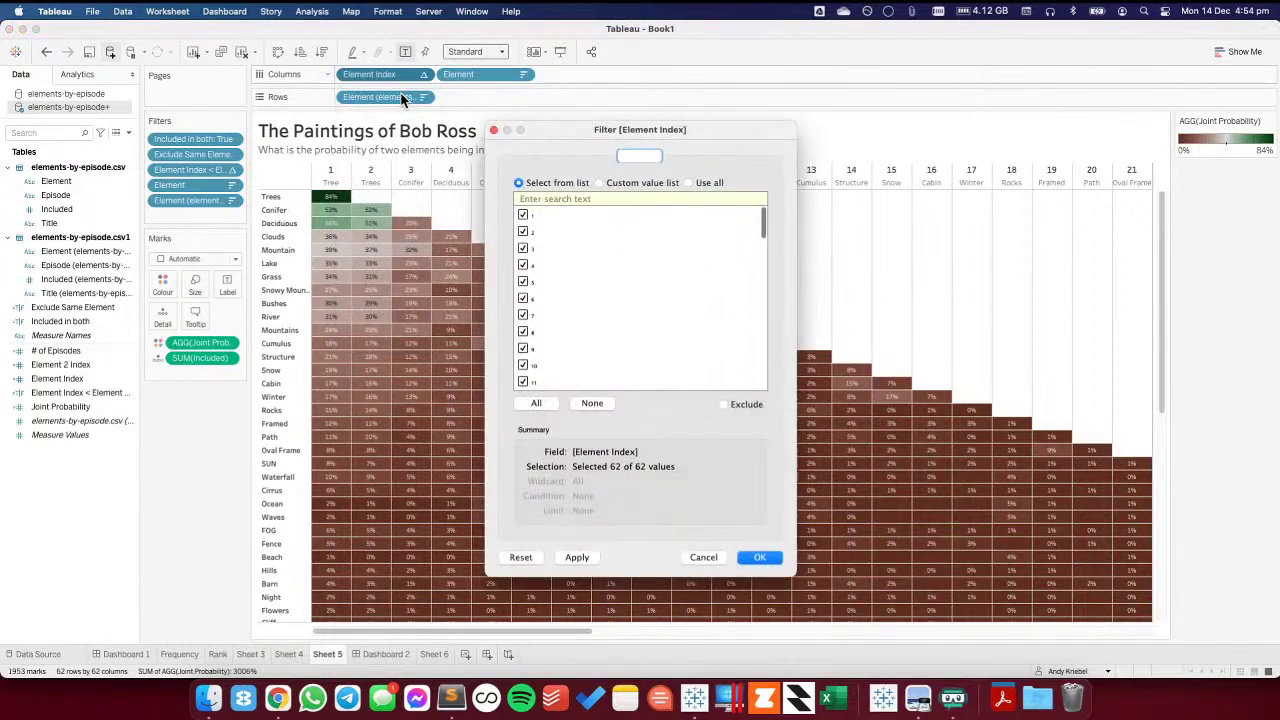
{"action": "left_click", "coordinate": [590, 404]}
{"action": "scroll", "coordinate": [568, 300], "scroll_direction": "down", "scroll_amount": 5}
{"action": "scroll", "coordinate": [568, 300], "scroll_direction": "down", "scroll_amount": 2}
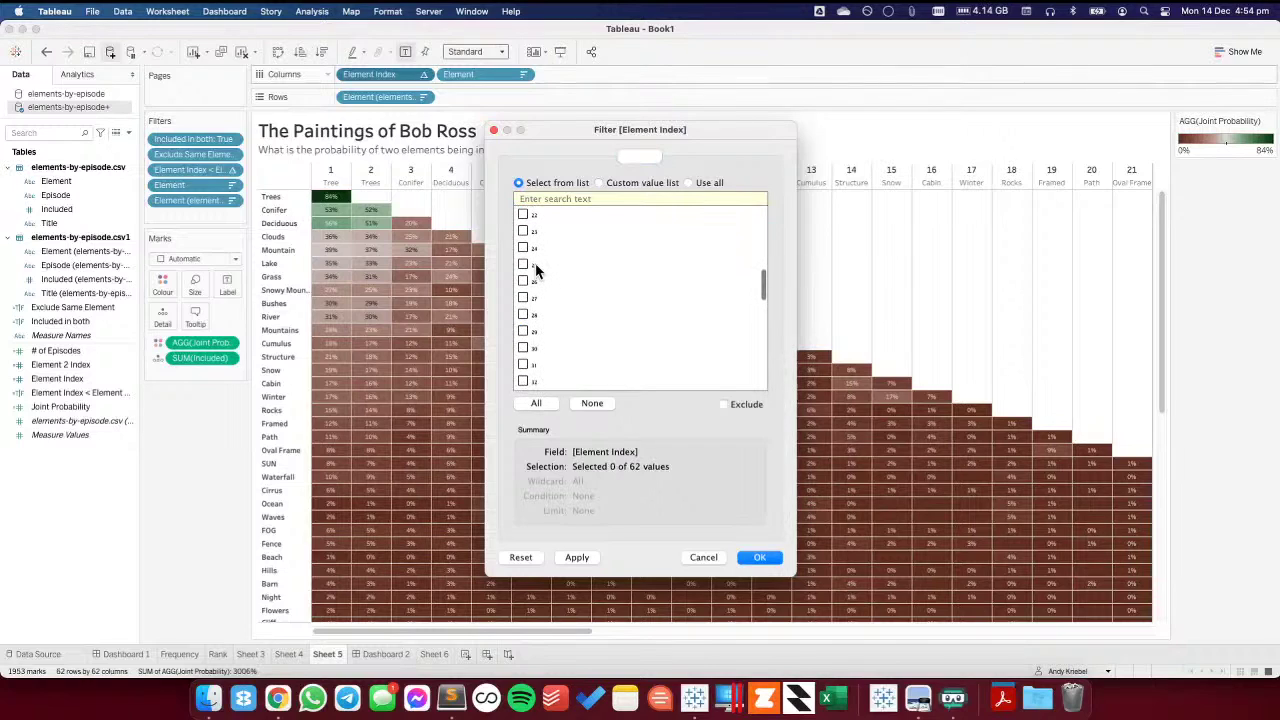
{"action": "left_click", "coordinate": [524, 264], "text": "shift"}
{"action": "left_click", "coordinate": [756, 556]}
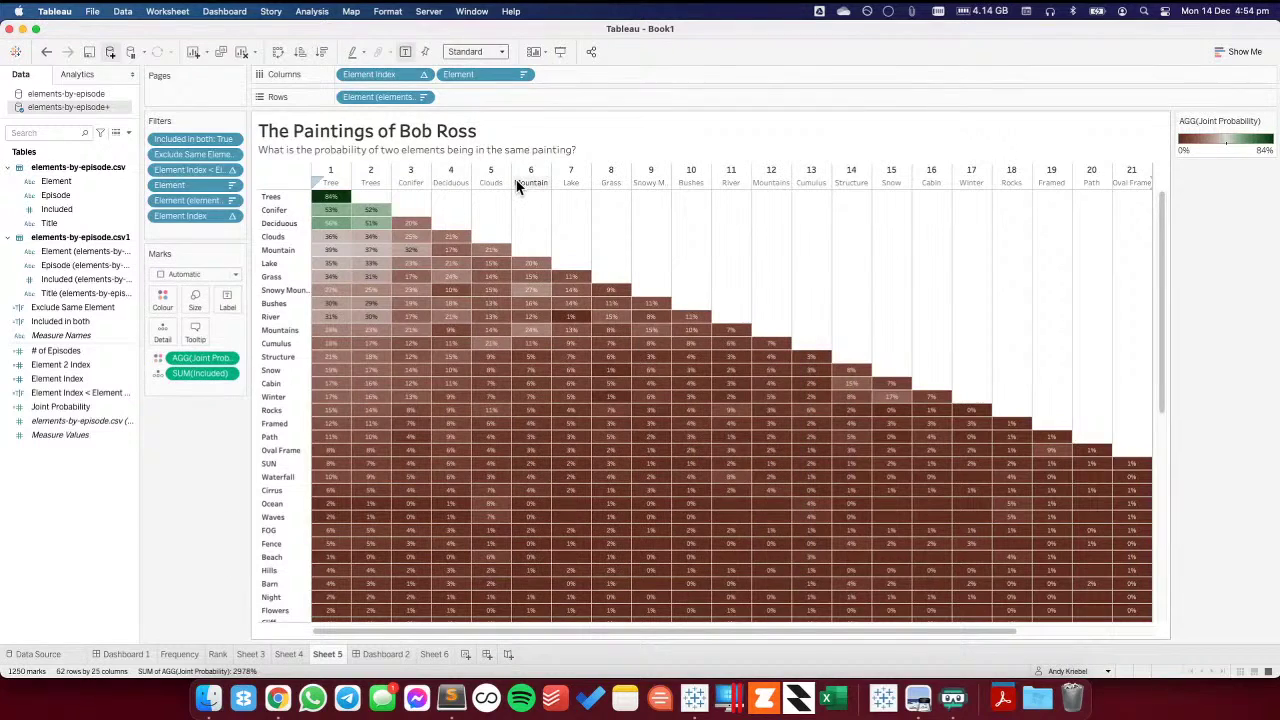
{"action": "left_click_drag", "start_coordinate": [392, 76], "coordinate": [80, 390]}
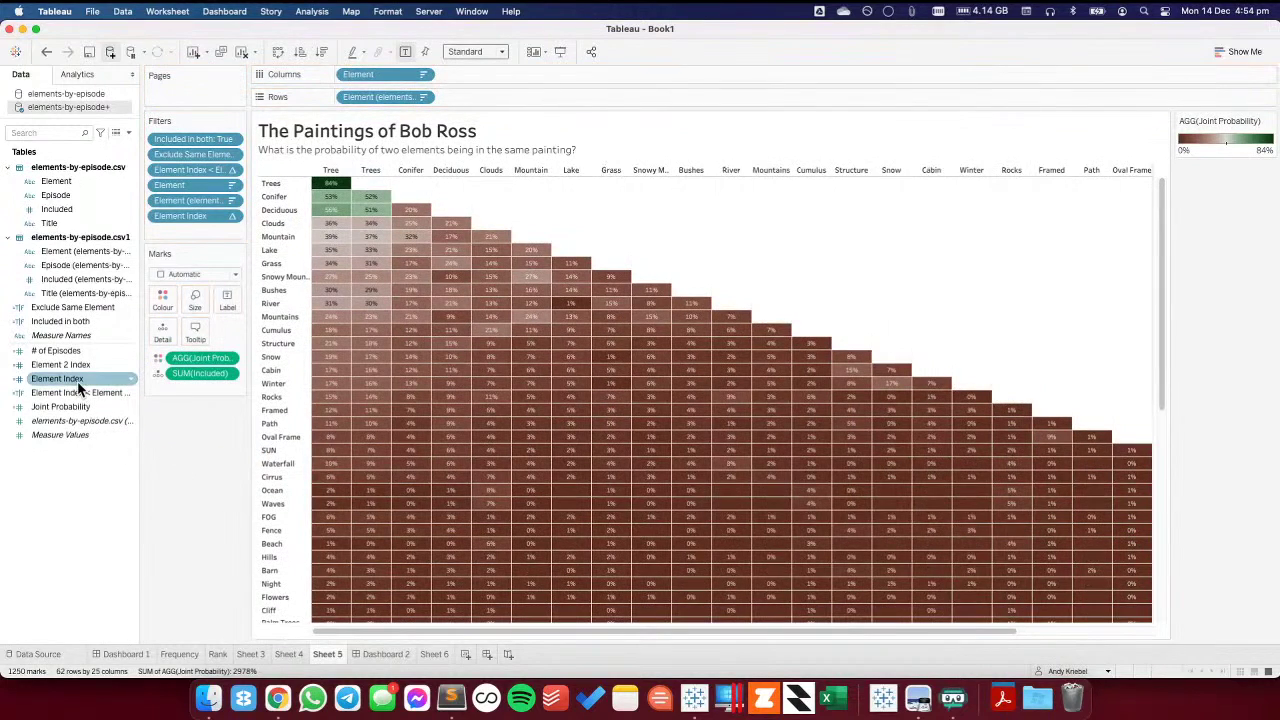
- Add a filter on Element 2 Index that keeps only values 2 through 25
{"action": "left_click_drag", "start_coordinate": [1161, 391], "coordinate": [1168, 251]}
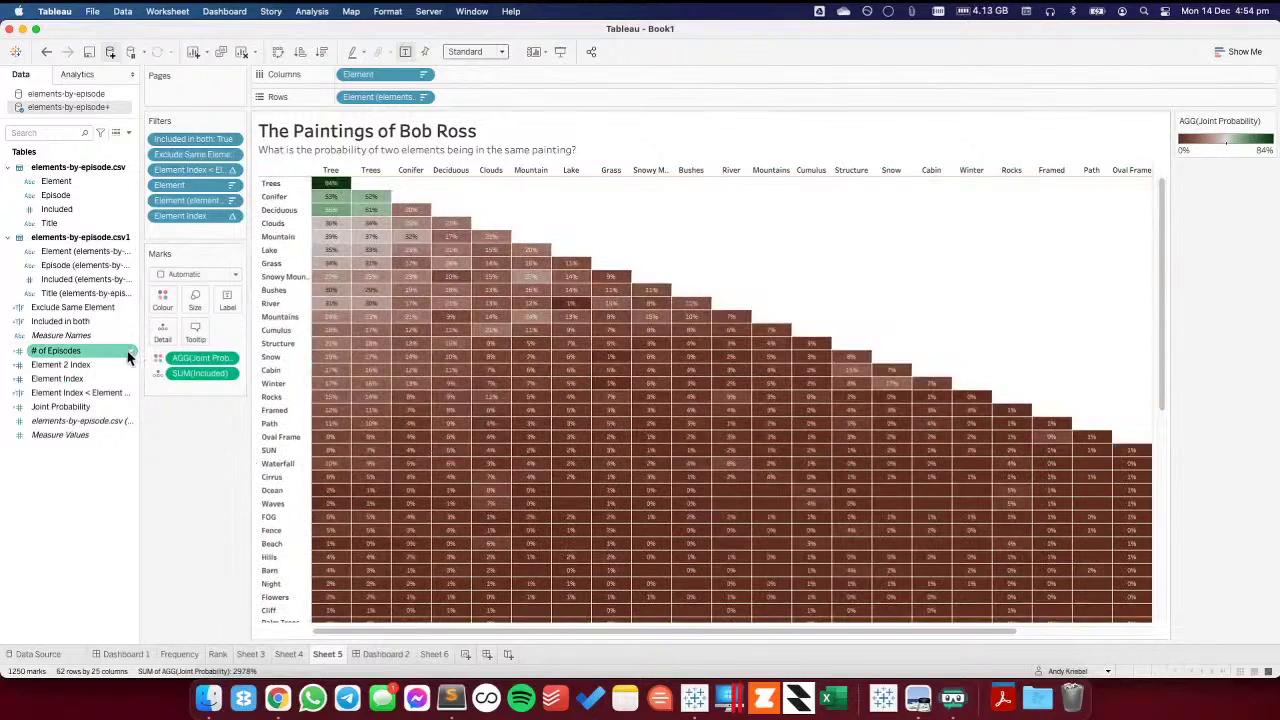
{"action": "left_click_drag", "start_coordinate": [75, 365], "coordinate": [206, 234]}
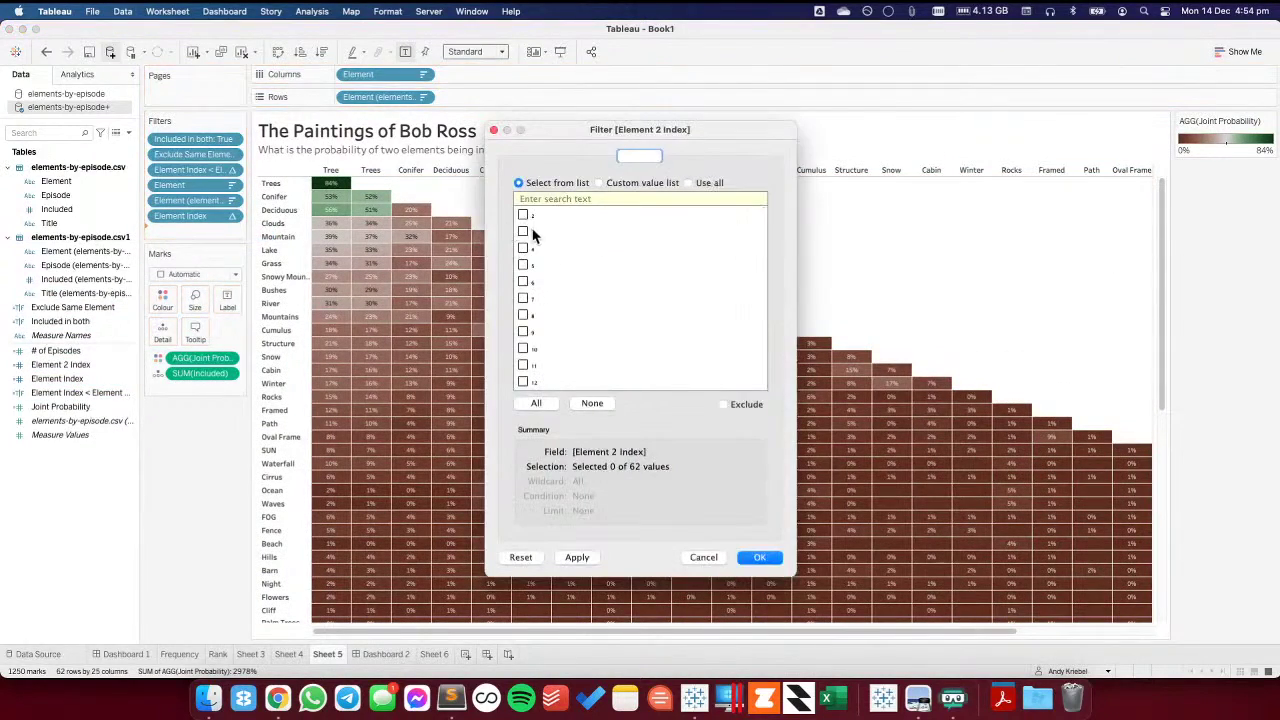
{"action": "scroll", "coordinate": [562, 361], "scroll_direction": "down", "scroll_amount": 10}
{"action": "scroll", "coordinate": [563, 358], "scroll_direction": "up", "scroll_amount": 10}
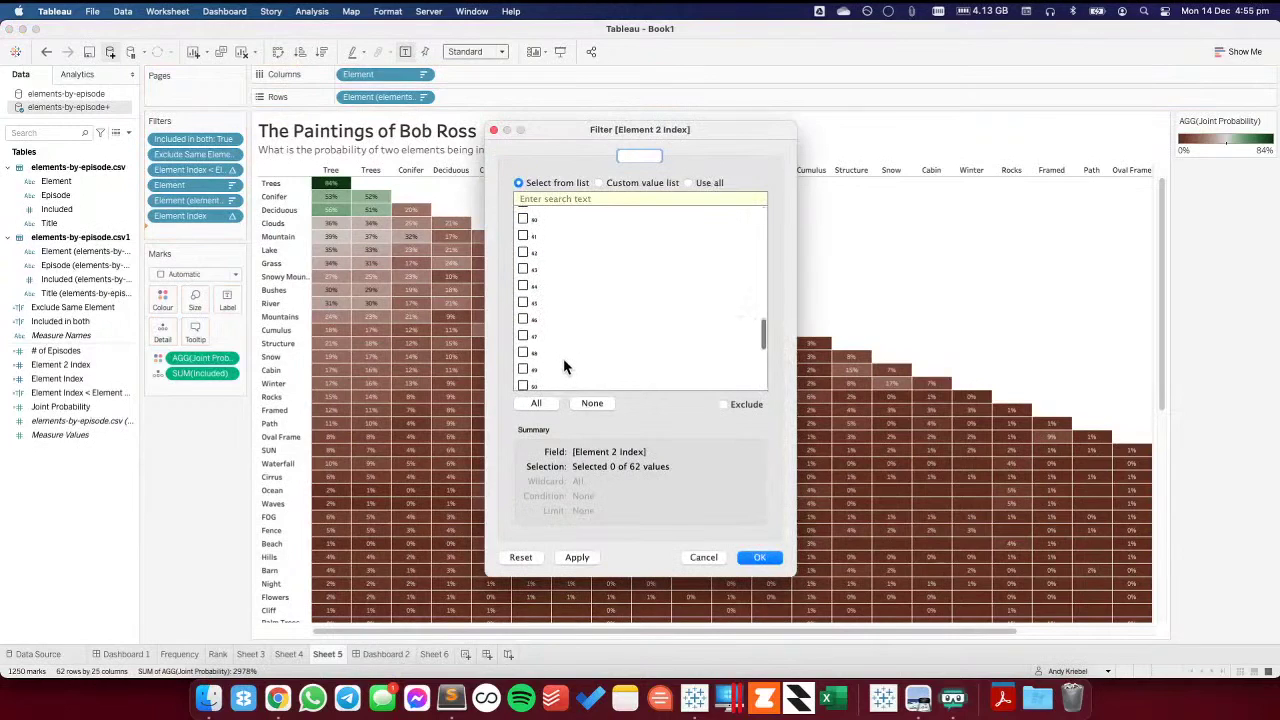
{"action": "left_click", "coordinate": [522, 215]}
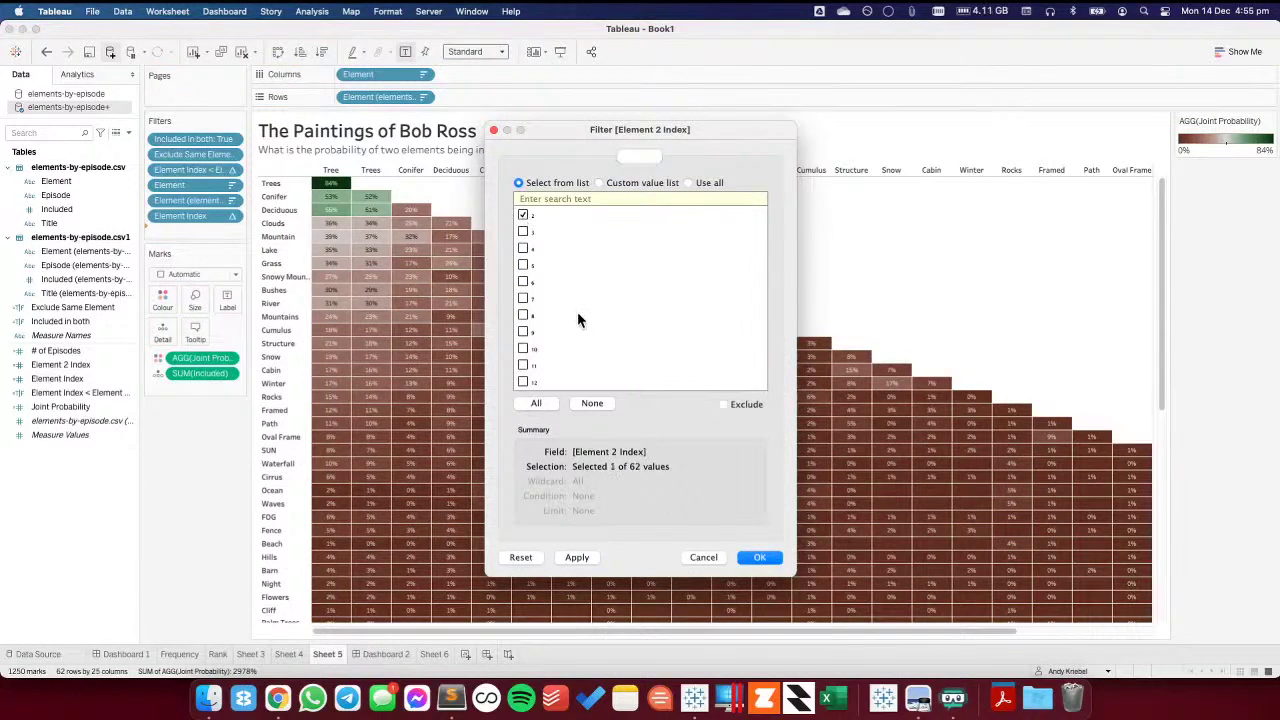
{"action": "scroll", "coordinate": [578, 287], "scroll_direction": "down", "scroll_amount": 5}
{"action": "left_click", "coordinate": [535, 346], "text": "shift"}
{"action": "left_click", "coordinate": [523, 343]}
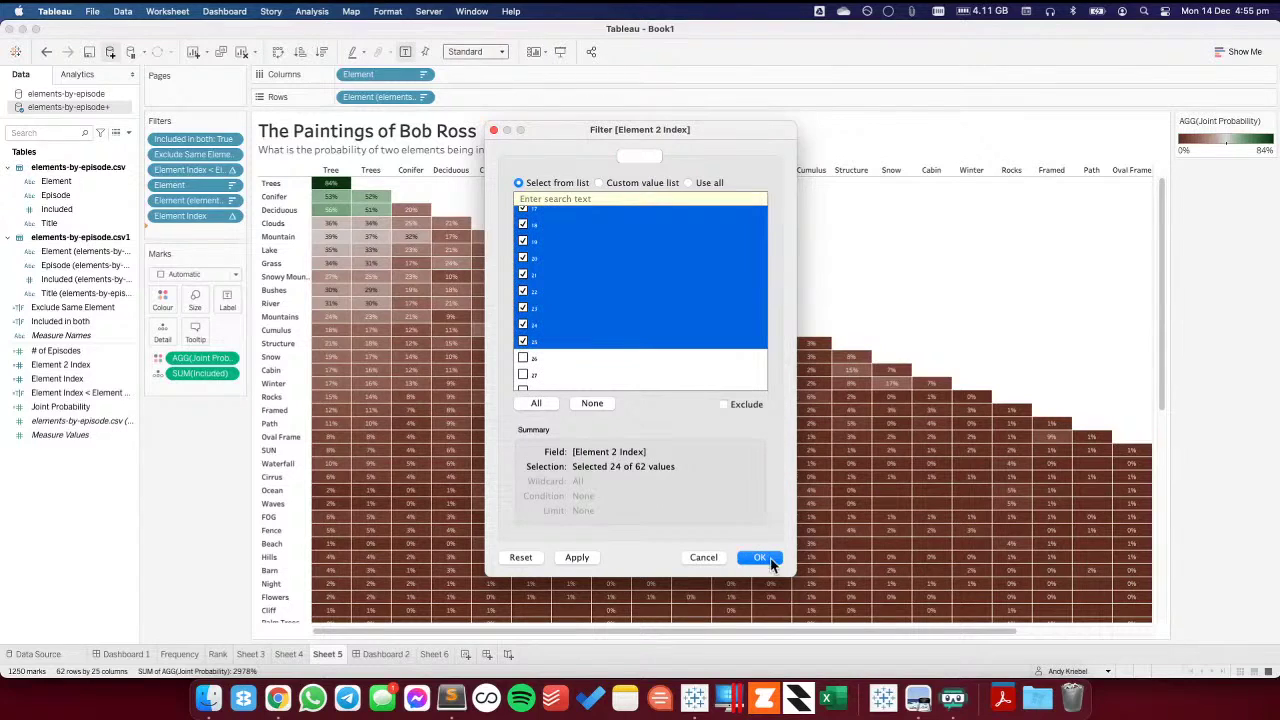
{"action": "left_click", "coordinate": [760, 557]}
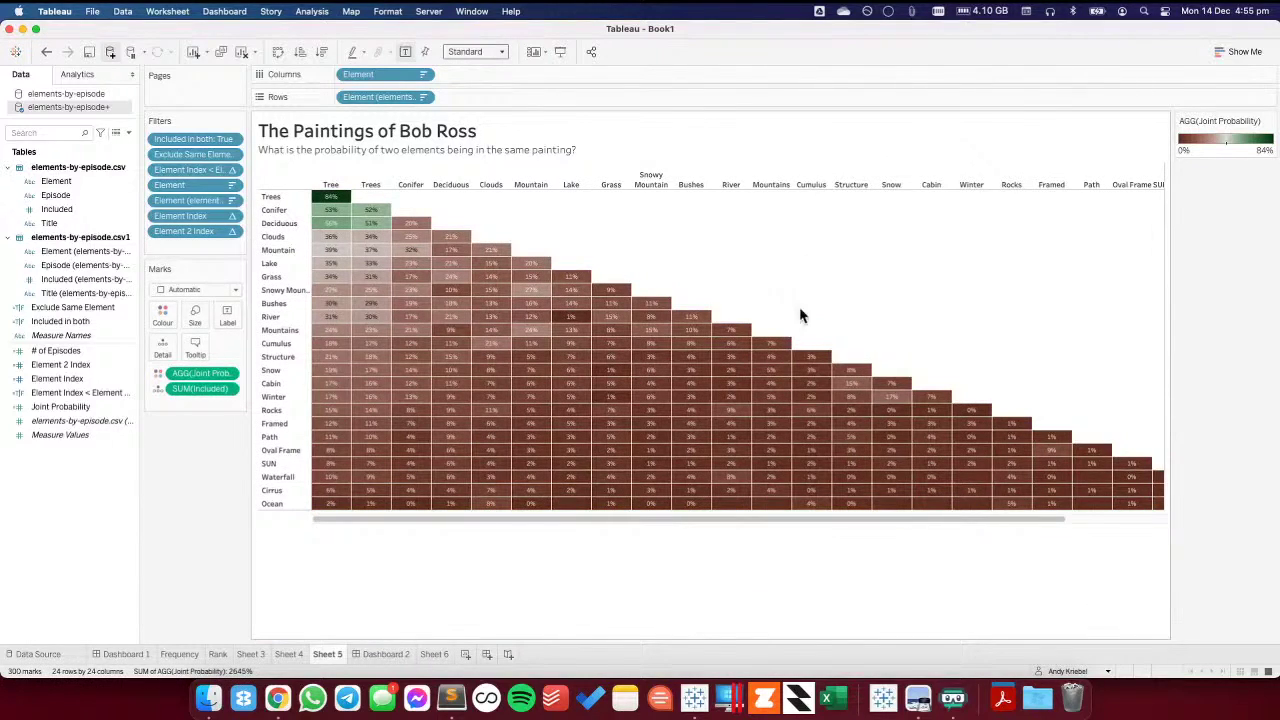
- Examine the filtered heatmap on Dashboard 2 down to its last row, looking for empty cells
{"action": "left_click", "coordinate": [399, 651]}
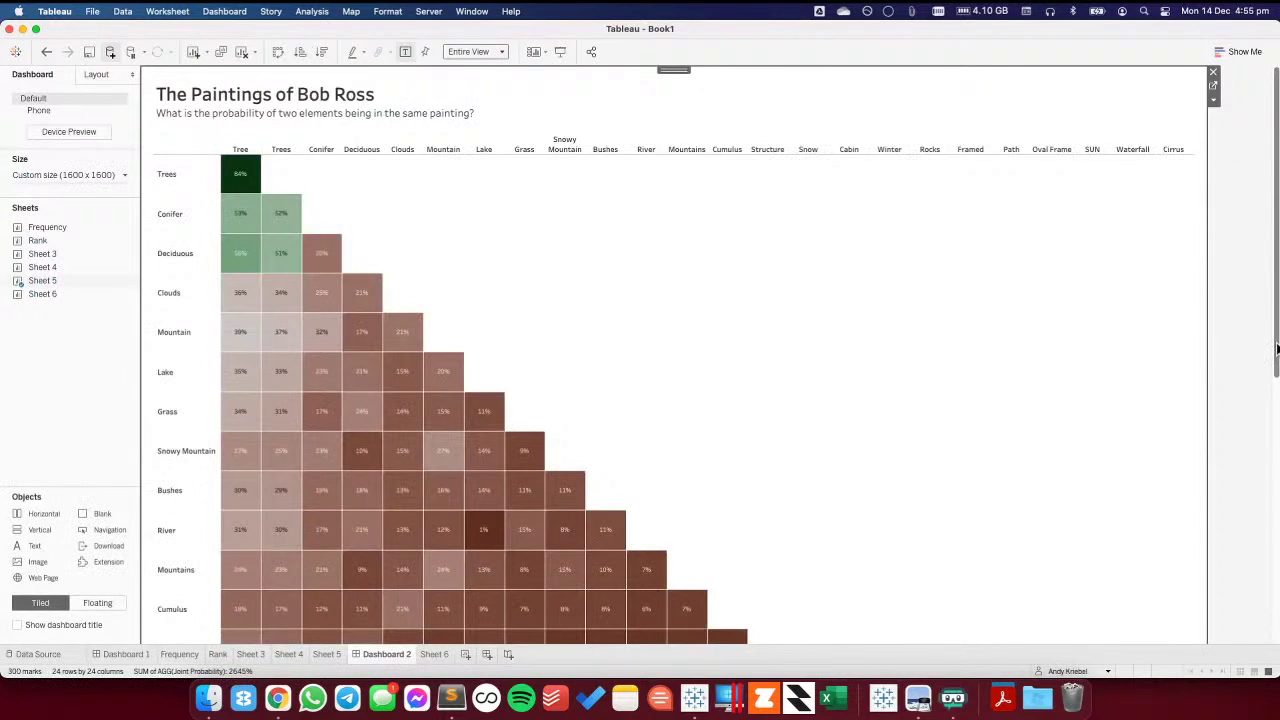
{"action": "left_click_drag", "start_coordinate": [1277, 350], "coordinate": [1277, 604]}
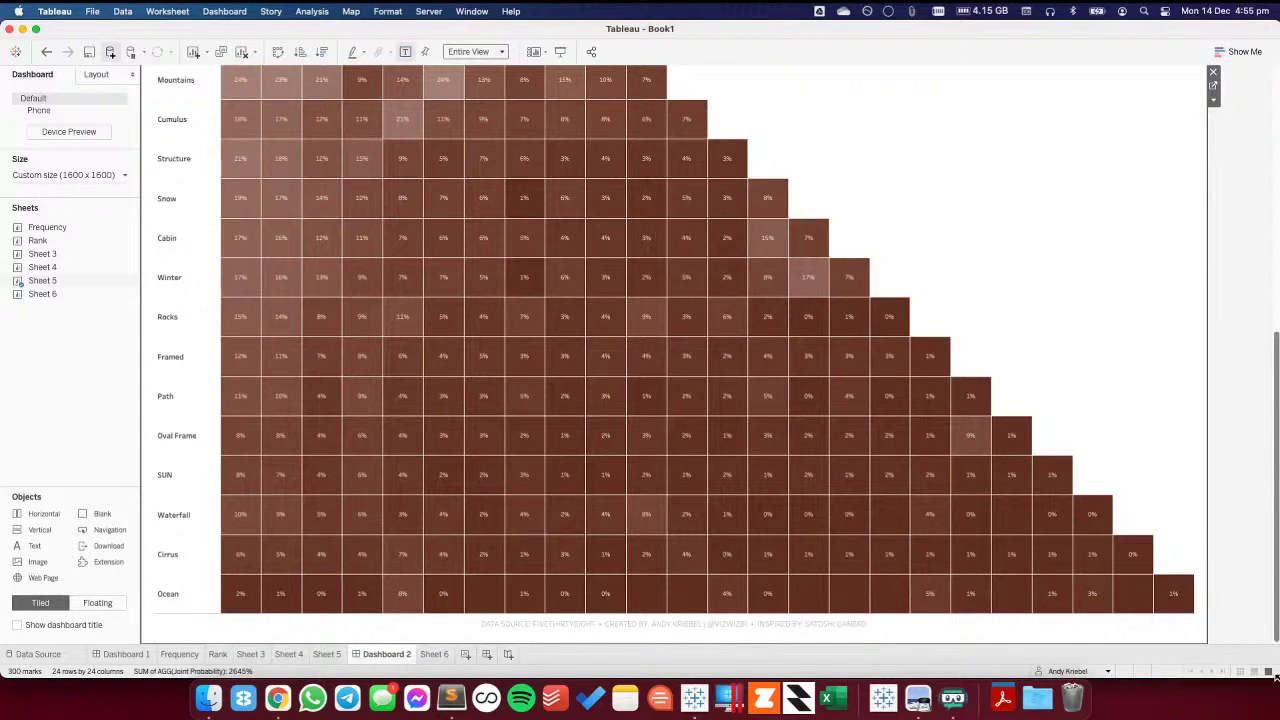
{"action": "left_click_drag", "start_coordinate": [1276, 500], "coordinate": [1275, 600]}
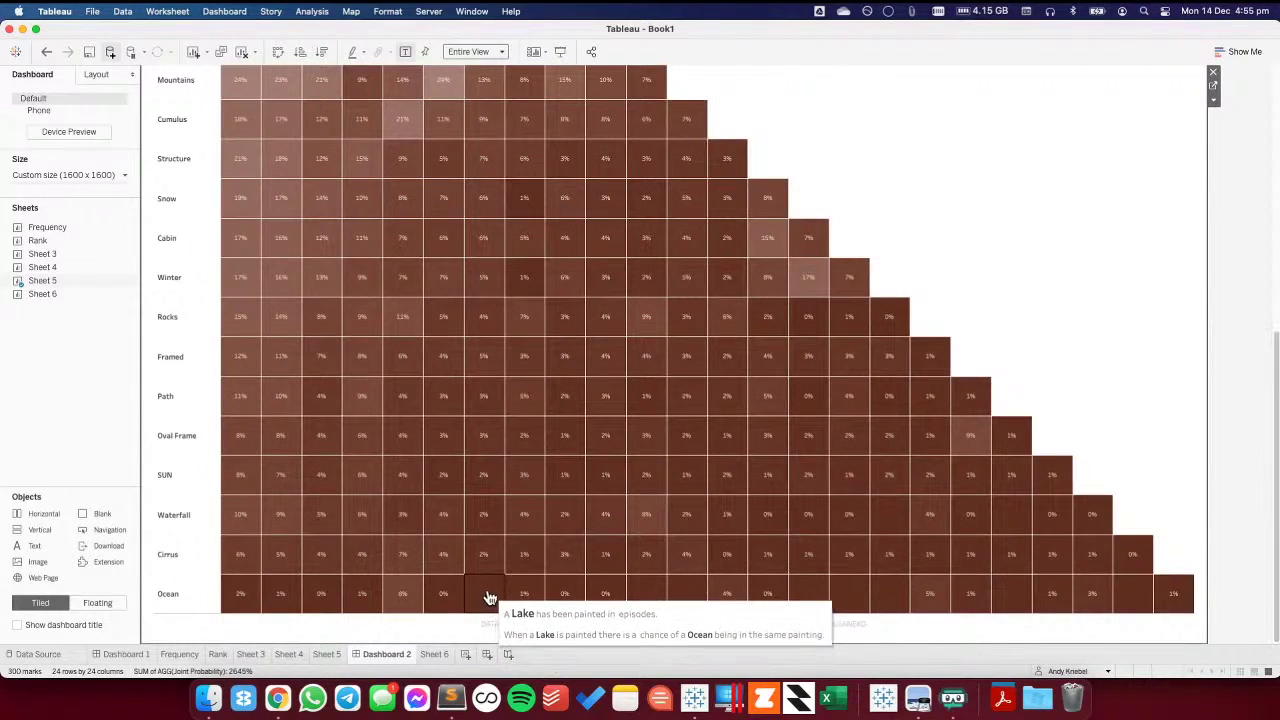
- Edit the Joint Probability calculation from Sheet 5, adding the ZN function so missing element pairs count as zero
{"action": "left_click", "coordinate": [326, 654]}
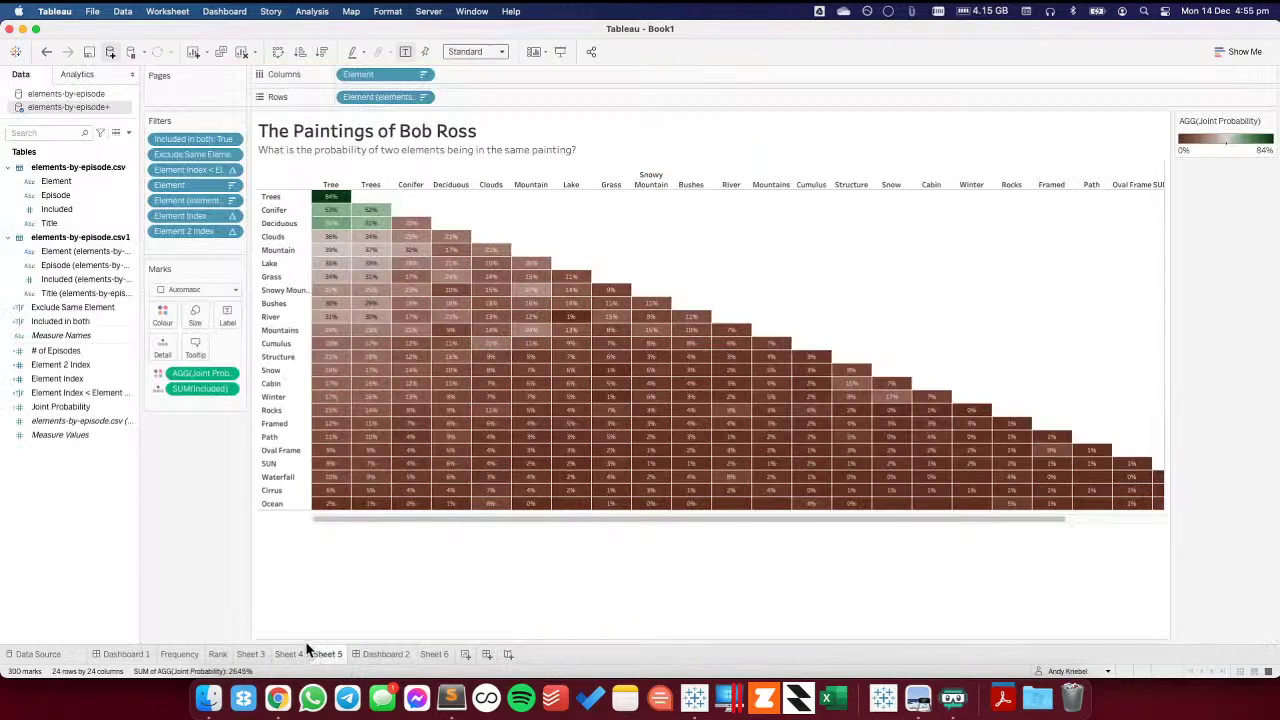
{"action": "right_click", "coordinate": [77, 476]}
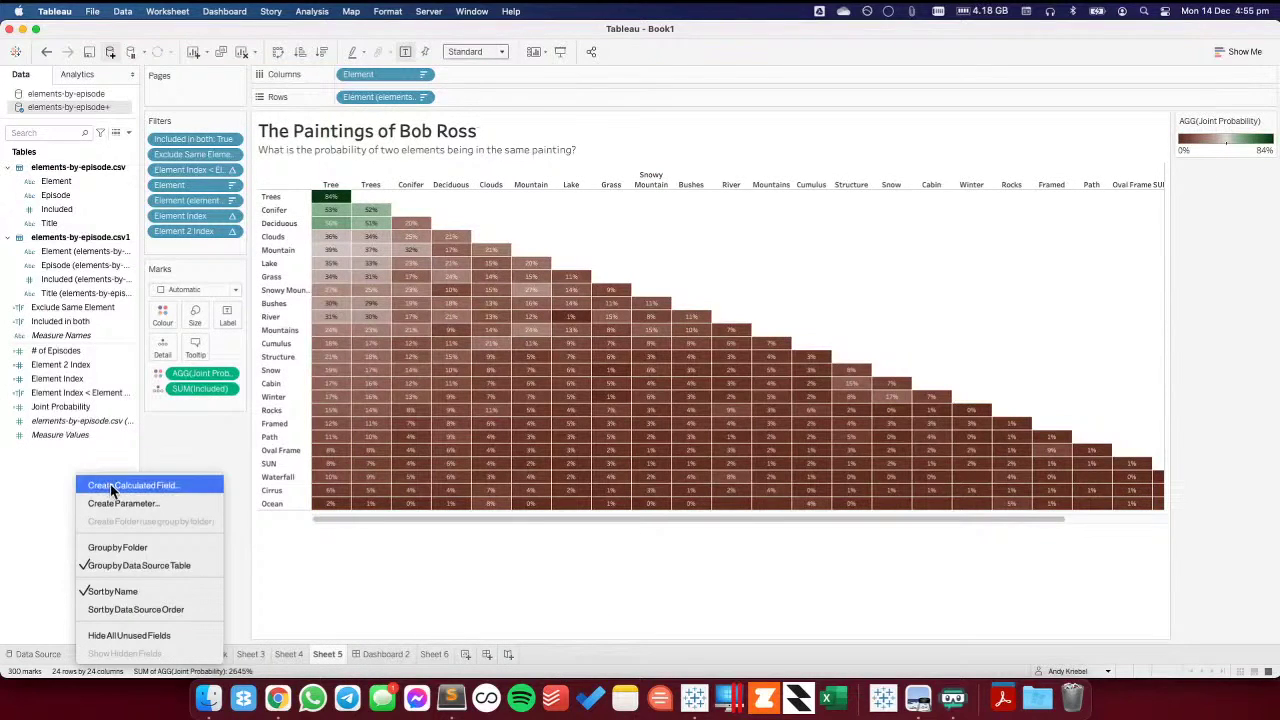
{"action": "right_click", "coordinate": [64, 407]}
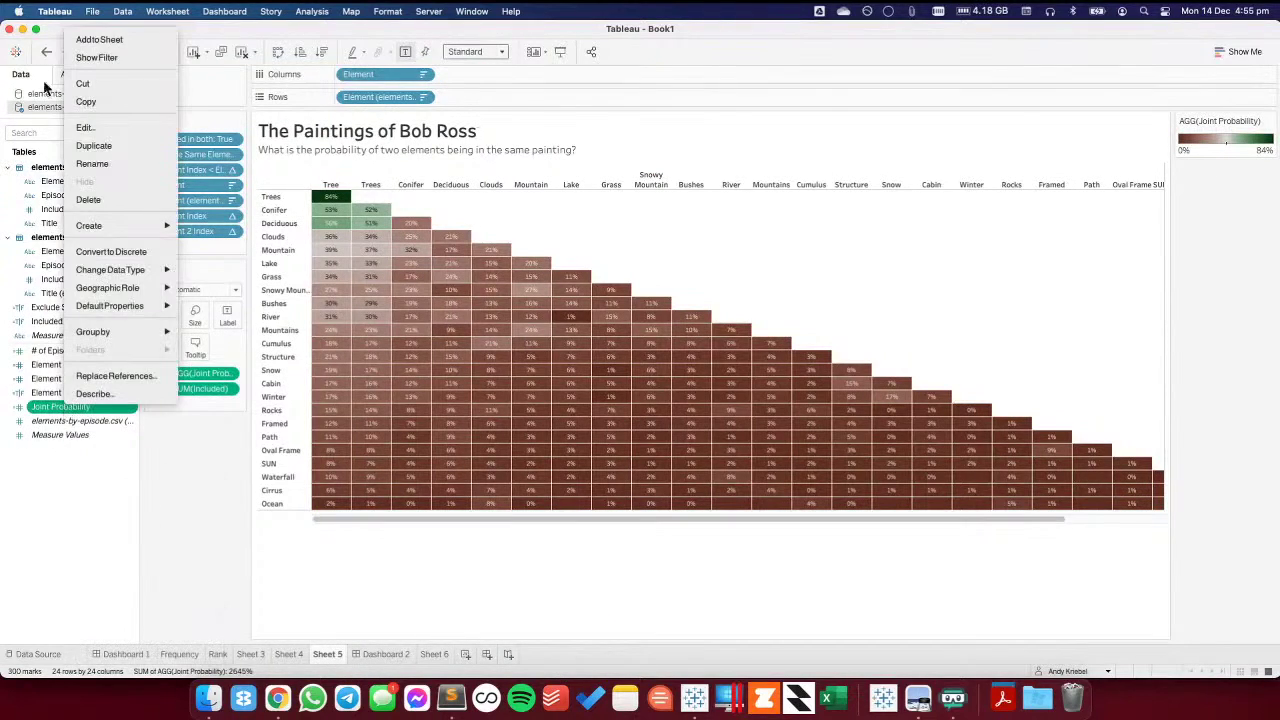
{"action": "left_click", "coordinate": [85, 127]}
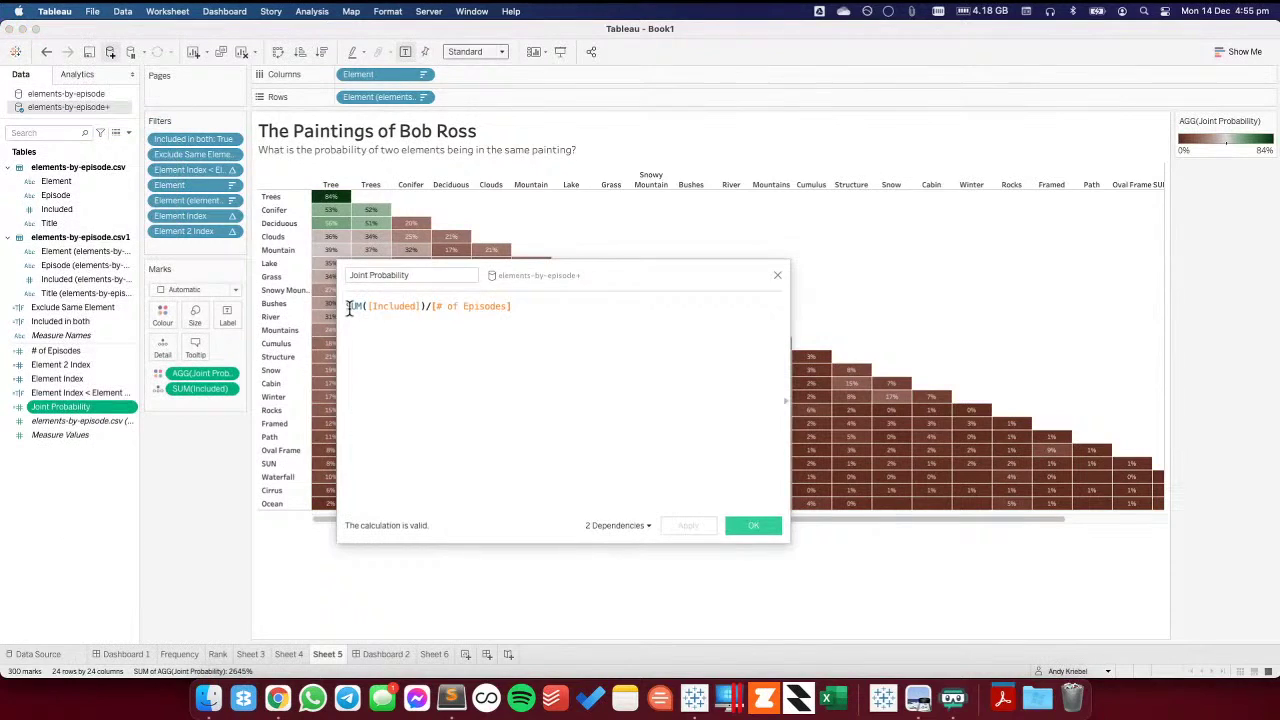
{"action": "type", "text": "ZN("}
{"action": "left_click", "coordinate": [505, 327]}
{"action": "type", "text": ")"}
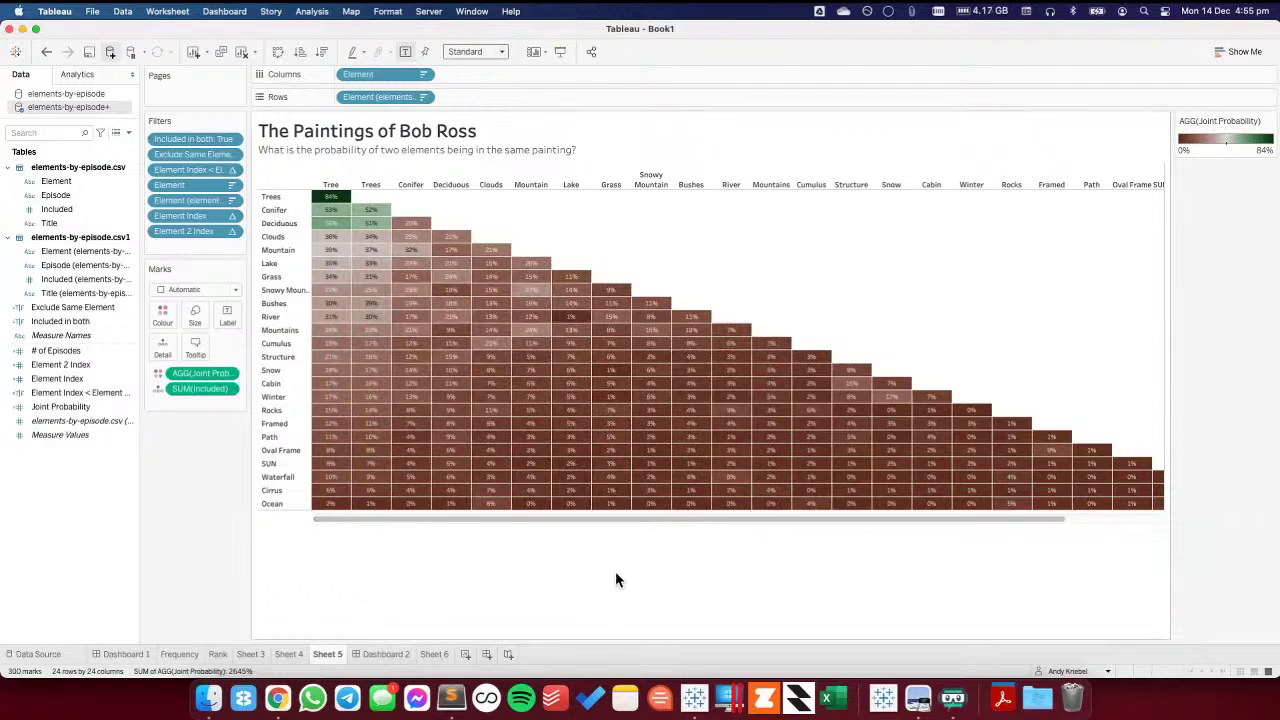
- Set the centre of the Joint Probability diverging colour palette to 0.2 and apply it to the heatmap
{"action": "double_click", "coordinate": [1219, 151]}
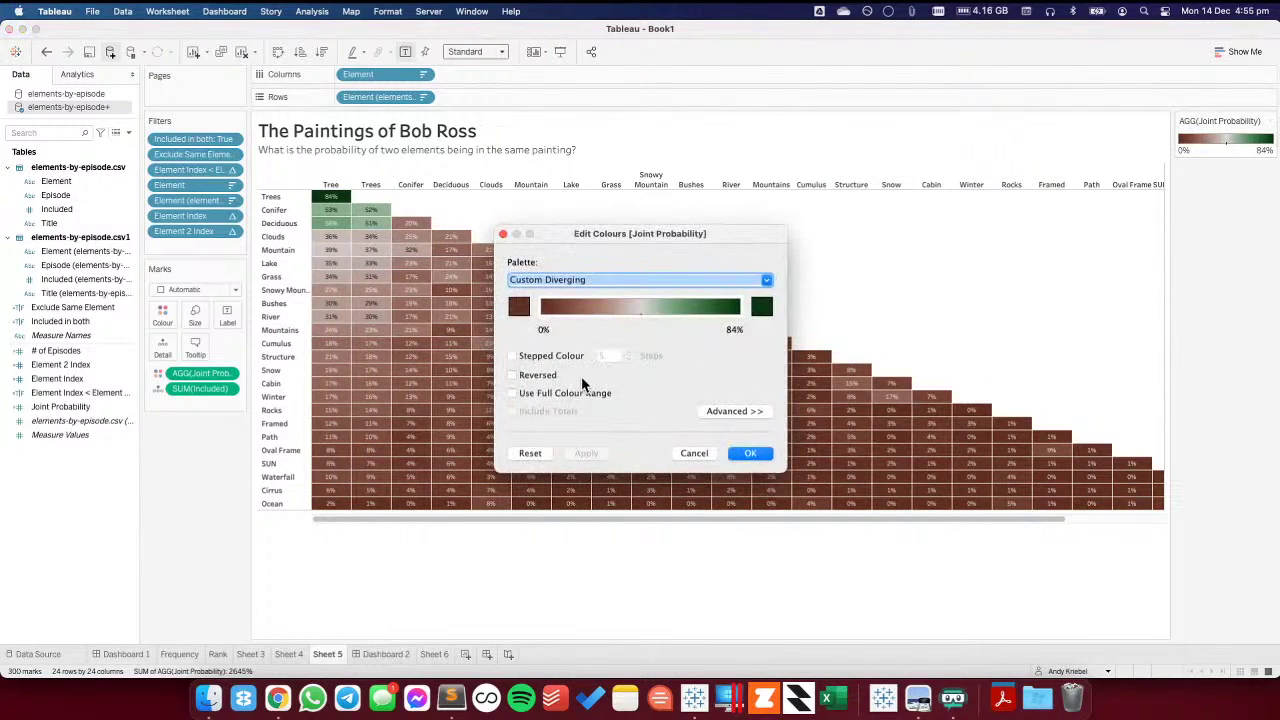
{"action": "left_click", "coordinate": [736, 411]}
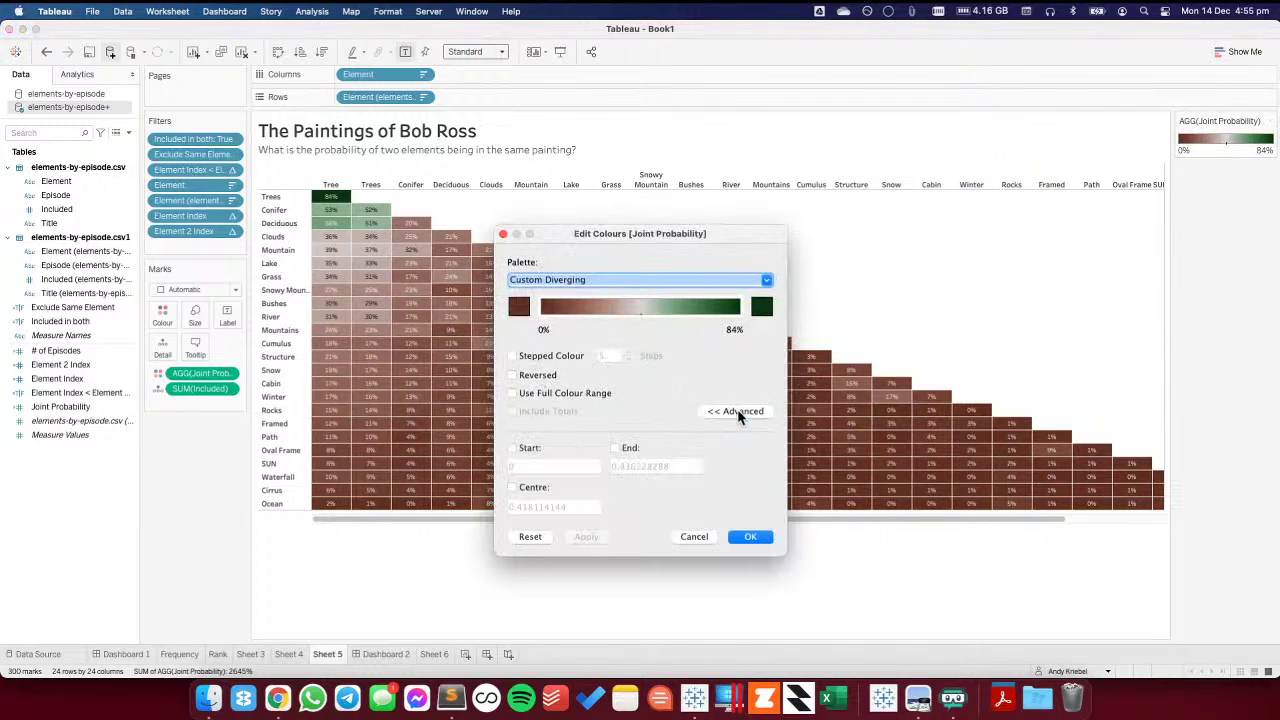
{"action": "left_click", "coordinate": [519, 448]}
{"action": "left_click", "coordinate": [510, 448]}
{"action": "left_click", "coordinate": [512, 487]}
{"action": "left_click_drag", "start_coordinate": [580, 507], "coordinate": [498, 507]}
{"action": "type", "text": "0.2"}
{"action": "key", "text": "Tab"}
{"action": "left_click", "coordinate": [586, 537]}
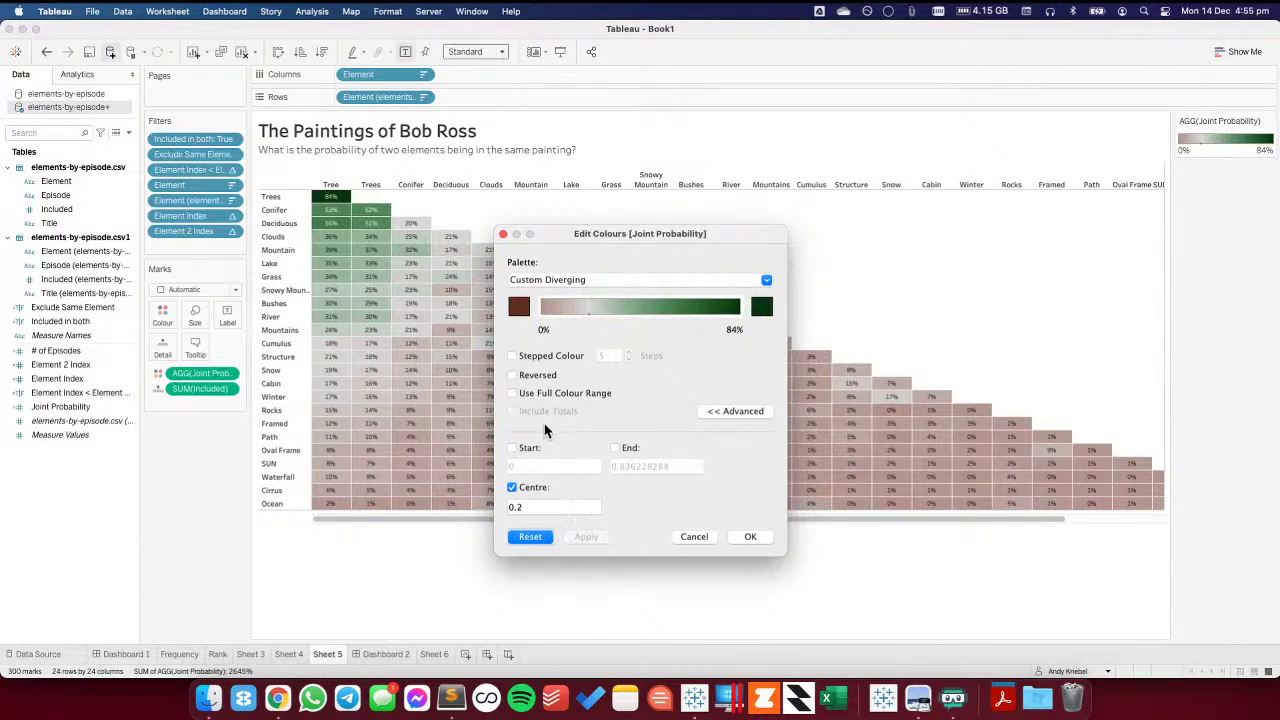
- Turn on Use Full Colour Range for the diverging palette and accept the colour changes
{"action": "left_click", "coordinate": [512, 393]}
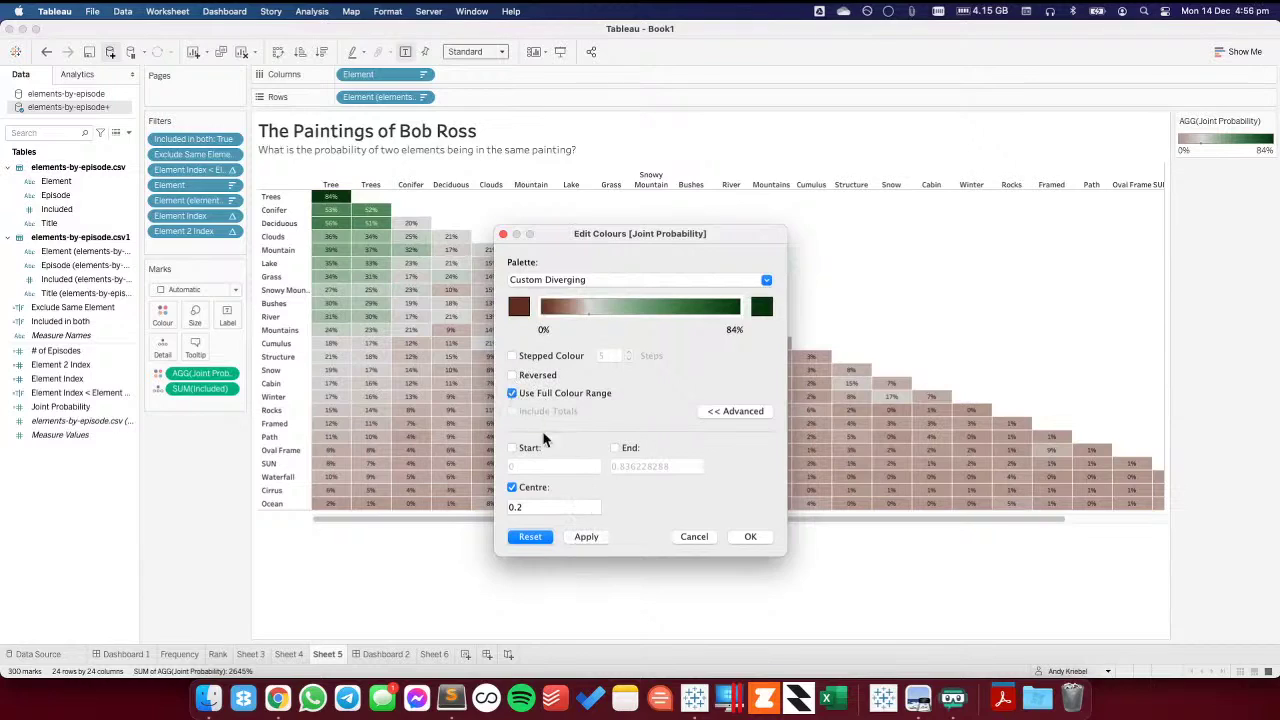
{"action": "left_click", "coordinate": [586, 537]}
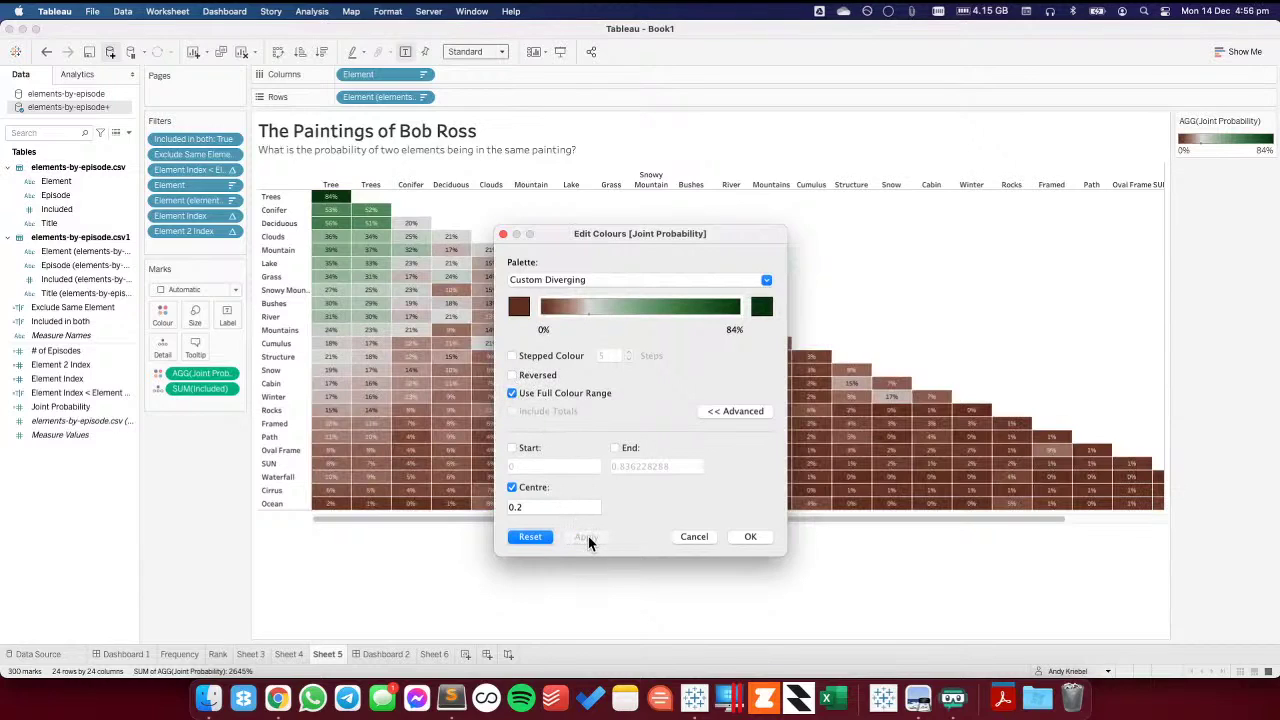
{"action": "left_click", "coordinate": [750, 537]}
- Slightly narrow the row label column of the heatmap on Dashboard 2, and look over the whole recoloured triangle
{"action": "left_click", "coordinate": [386, 655]}
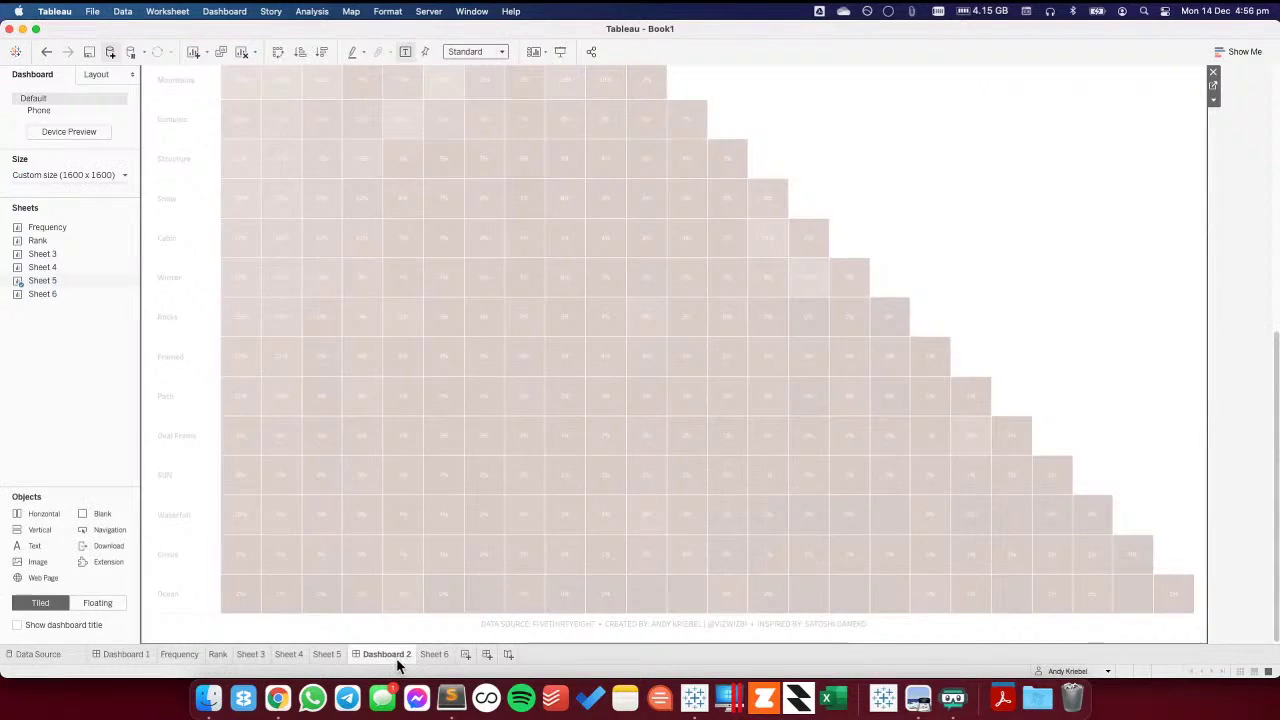
{"action": "left_click_drag", "start_coordinate": [1276, 467], "coordinate": [1270, 158]}
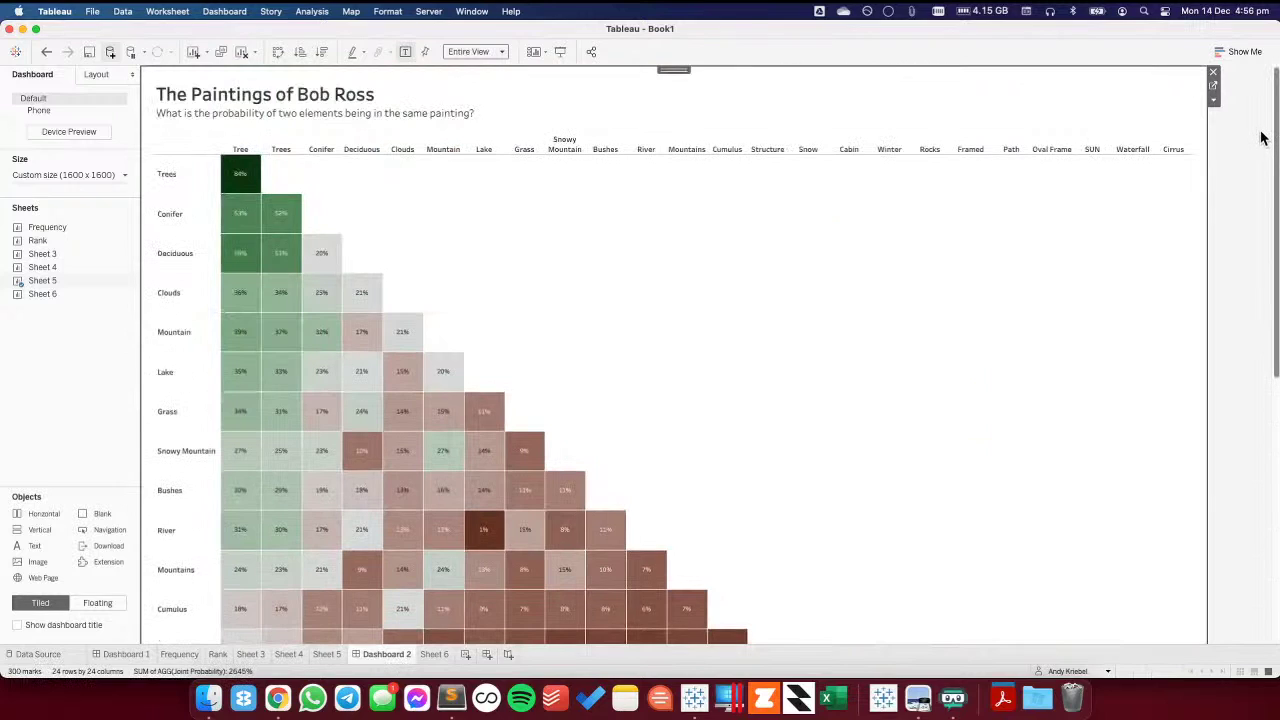
{"action": "left_click_drag", "start_coordinate": [217, 424], "coordinate": [198, 422]}
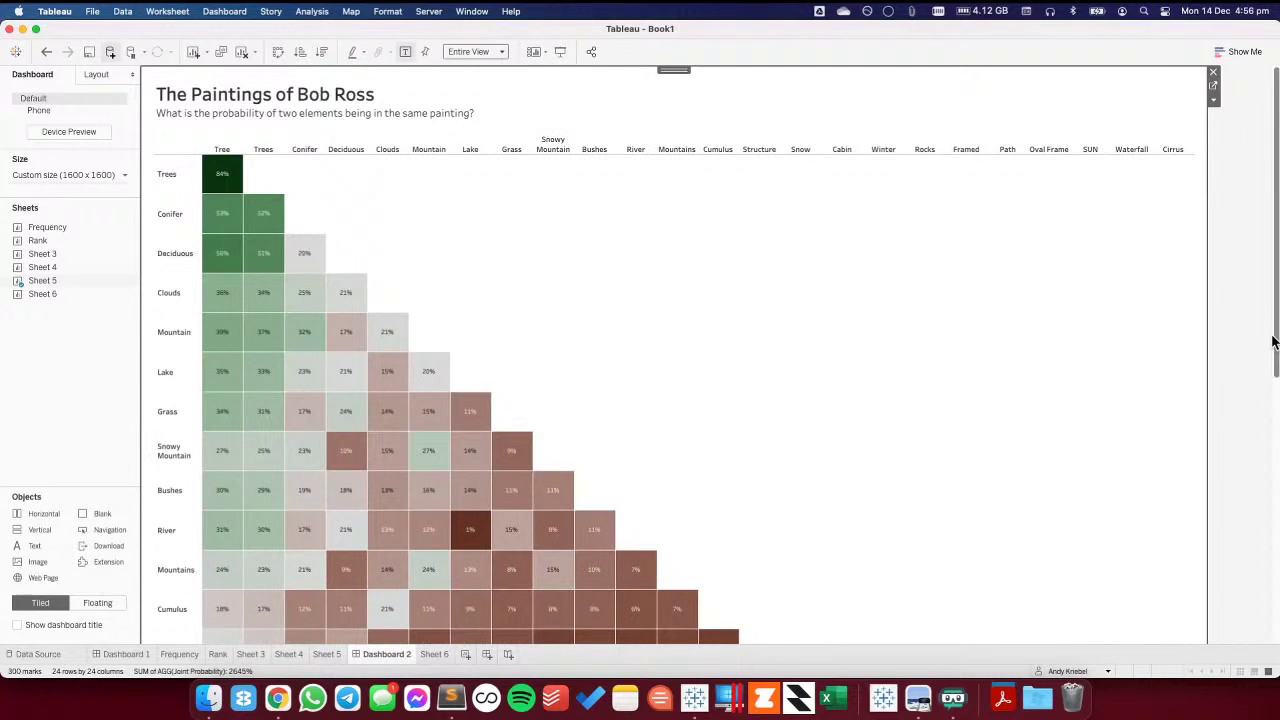
{"action": "left_click_drag", "start_coordinate": [1276, 346], "coordinate": [1276, 615]}
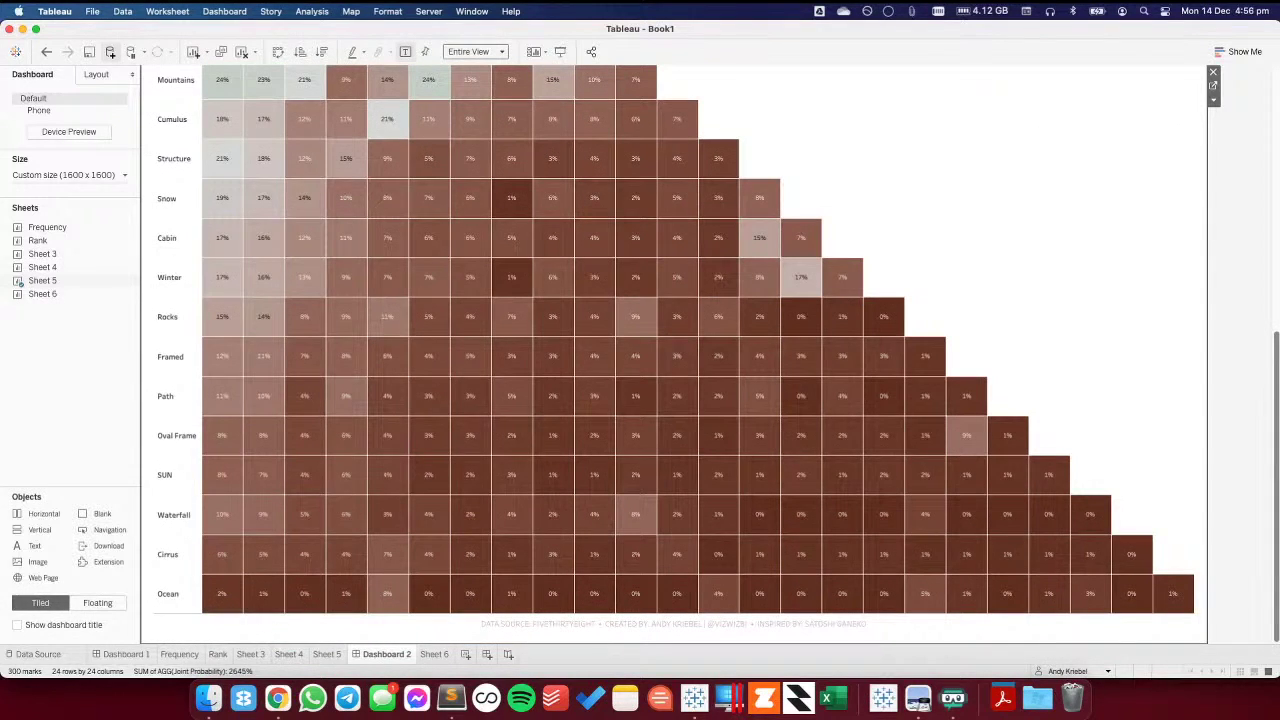
{"action": "left_click_drag", "start_coordinate": [1276, 600], "coordinate": [1260, 76]}
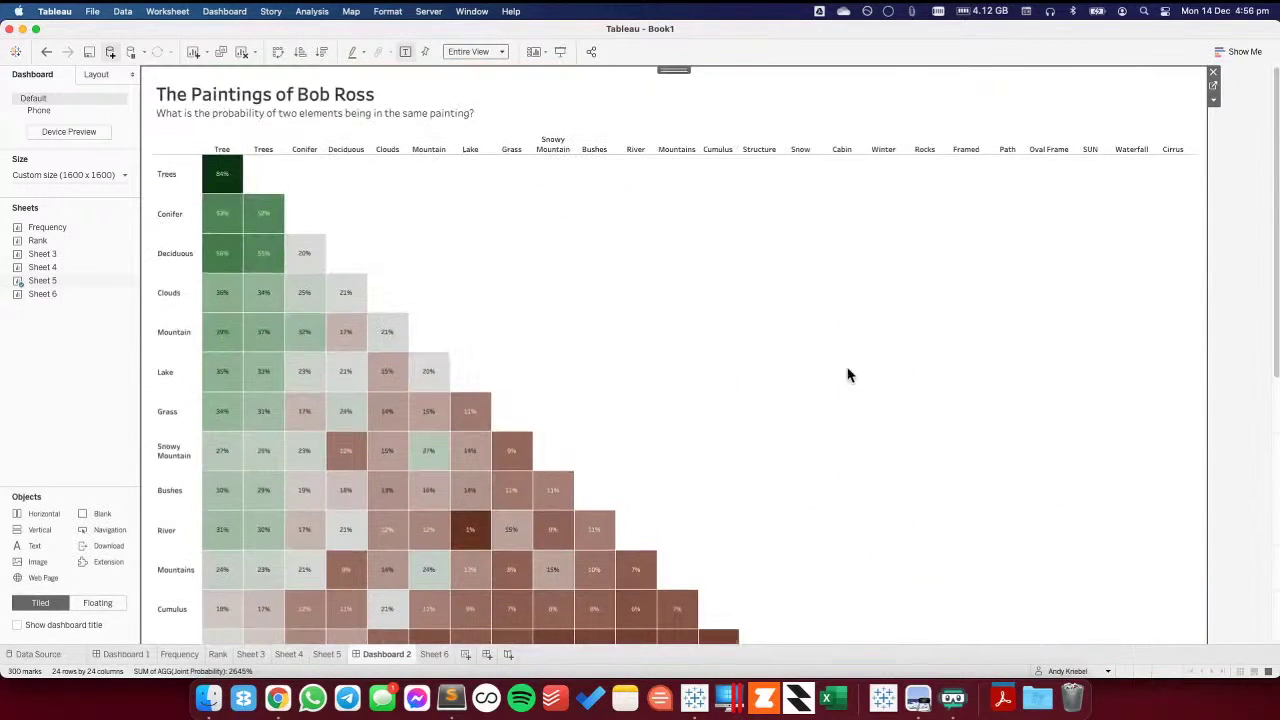
- Edit the Joint Probability colours on Sheet 5 and switch the palette to Custom Sequential
{"action": "left_click", "coordinate": [330, 655]}
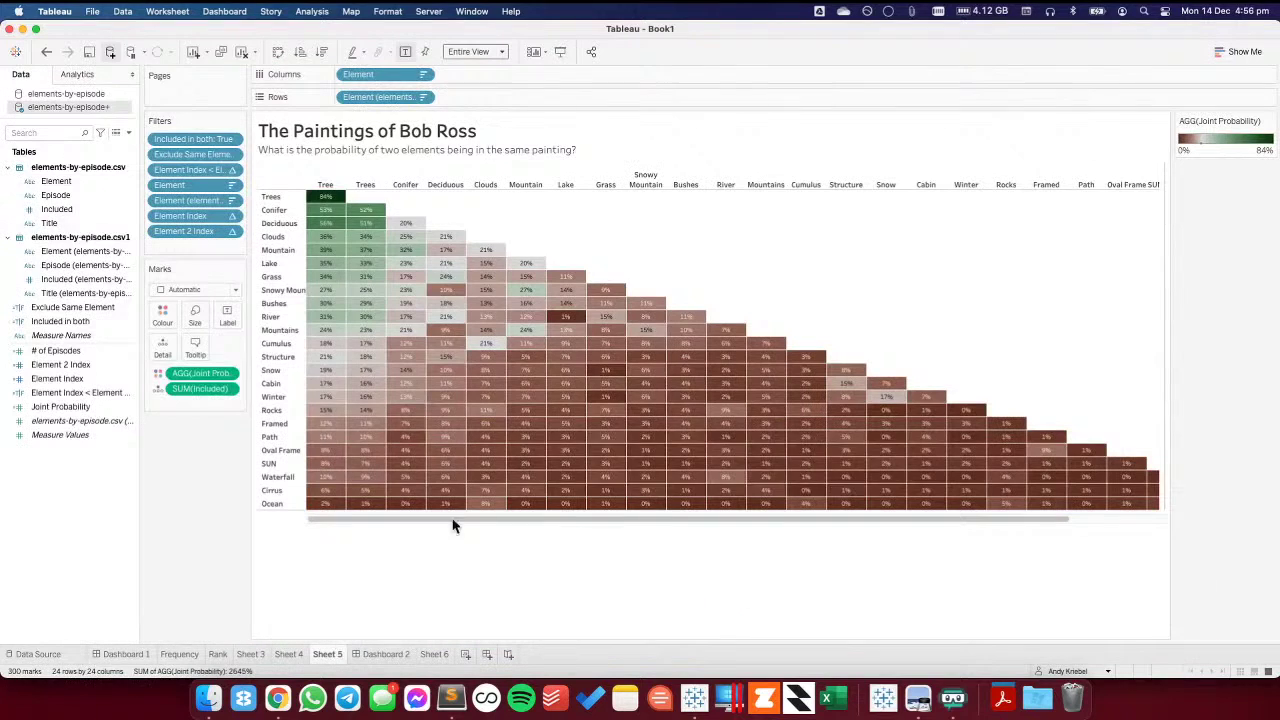
{"action": "double_click", "coordinate": [1191, 149]}
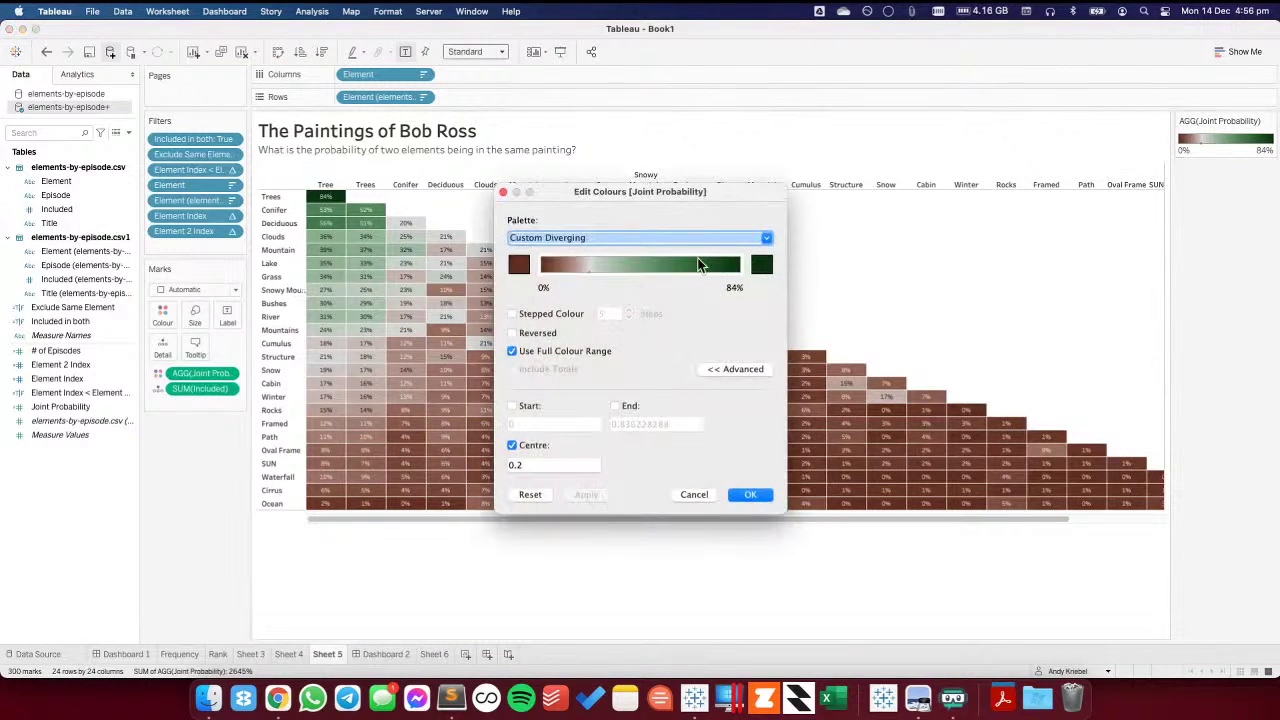
{"action": "left_click", "coordinate": [587, 244]}
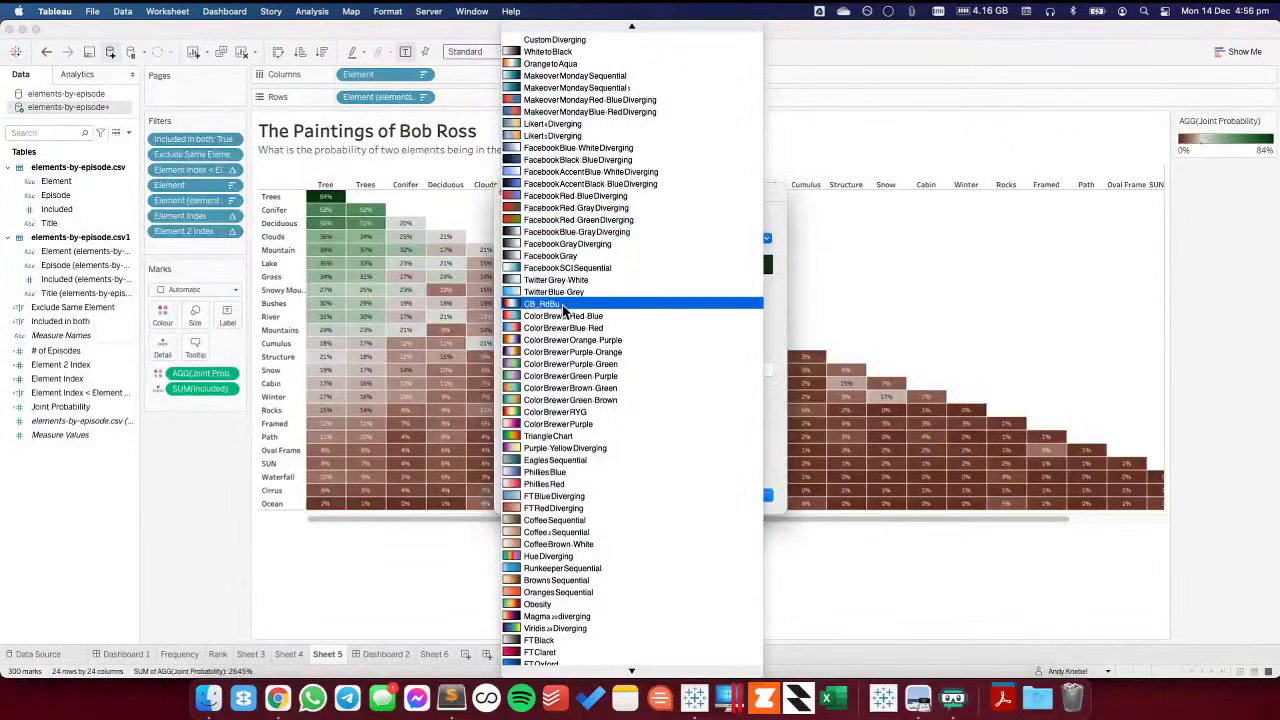
{"action": "scroll", "coordinate": [562, 302], "scroll_direction": "up", "scroll_amount": 10}
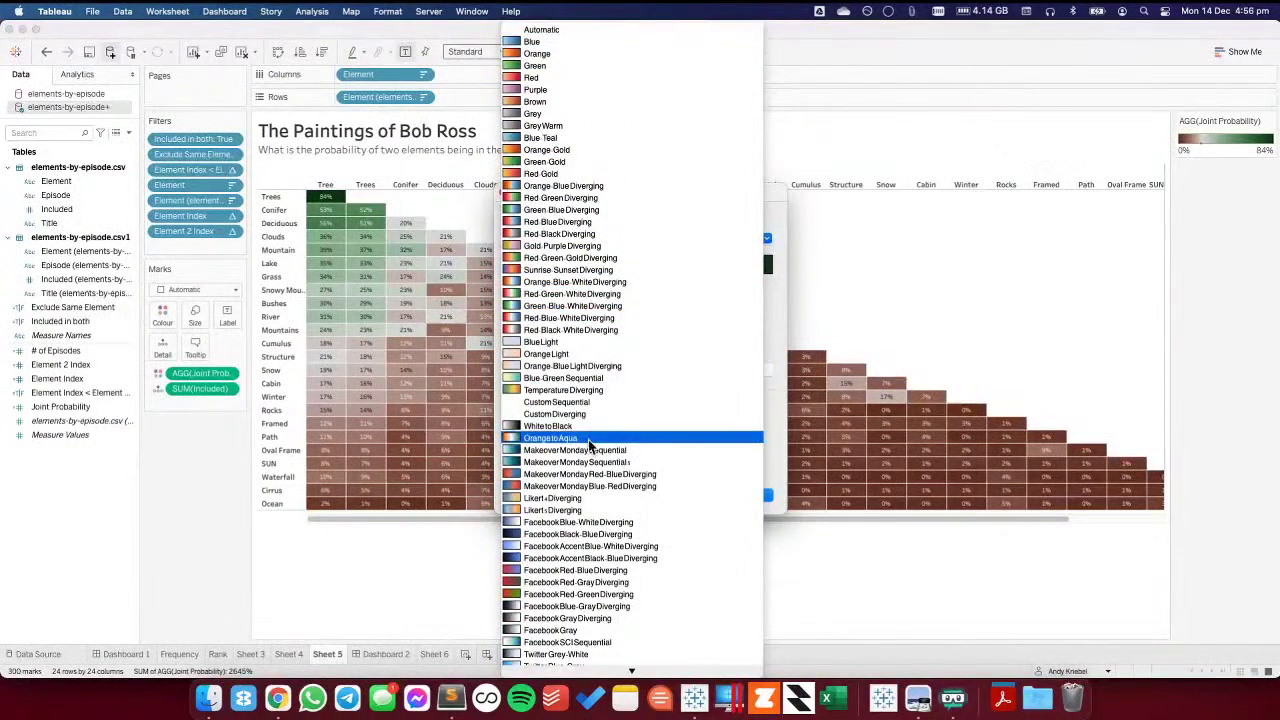
{"action": "left_click", "coordinate": [575, 402]}
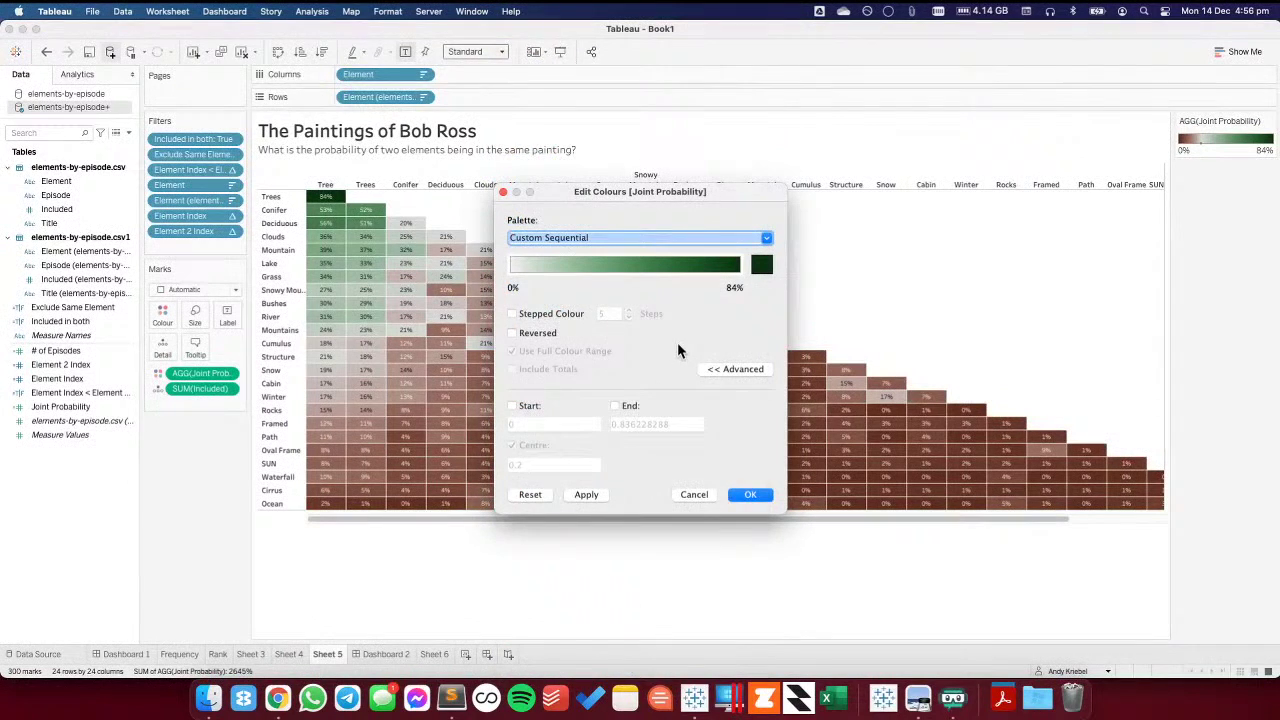
- Set the sequential palette's colour to Sap Green 0a3410 from the Bob Ross palette page in Chrome, and accept the changes in Tableau
{"action": "key", "text": "super+Tab"}
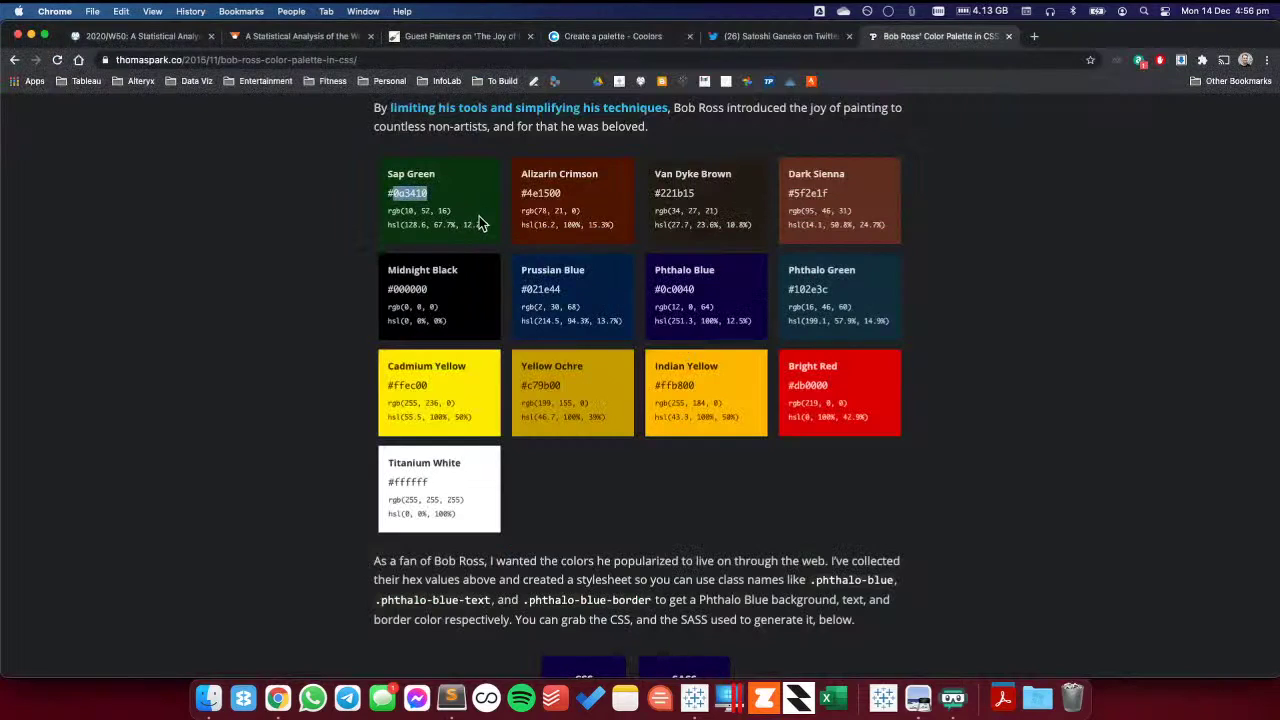
{"action": "key", "text": "super+Tab"}
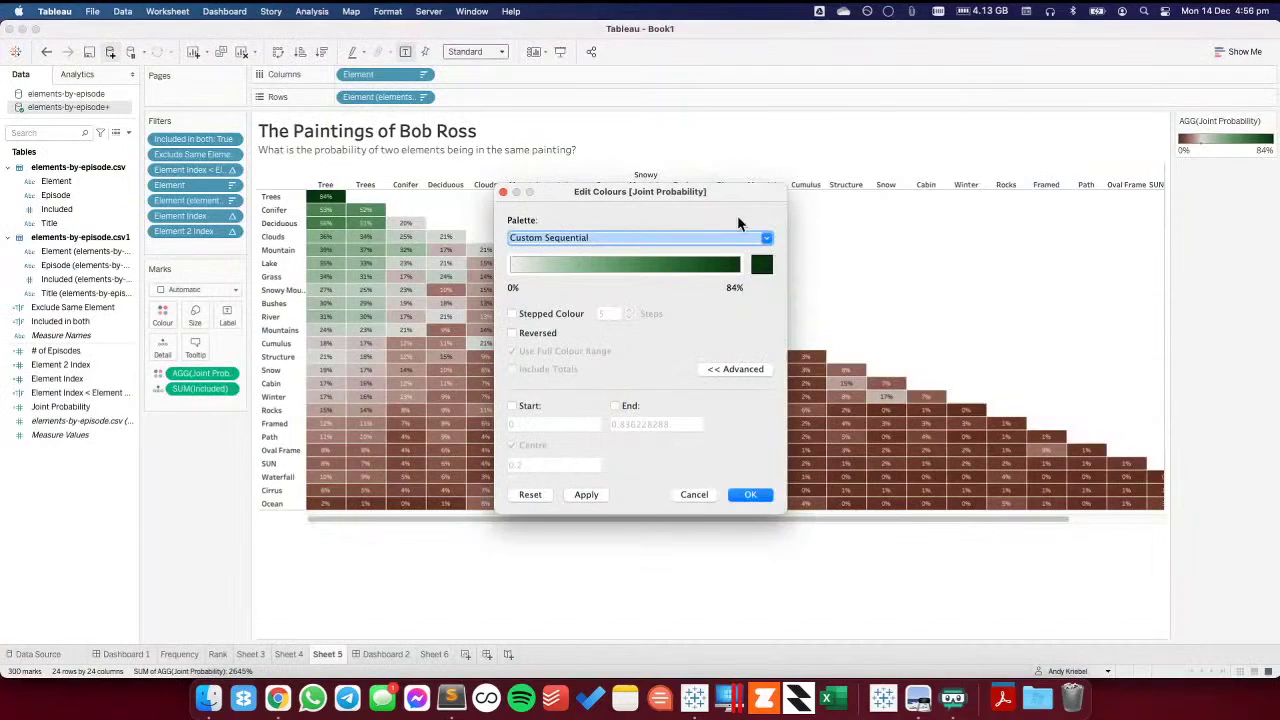
{"action": "left_click", "coordinate": [762, 265]}
{"action": "type", "text": "0a3410"}
{"action": "left_click", "coordinate": [525, 504]}
{"action": "left_click", "coordinate": [750, 494]}
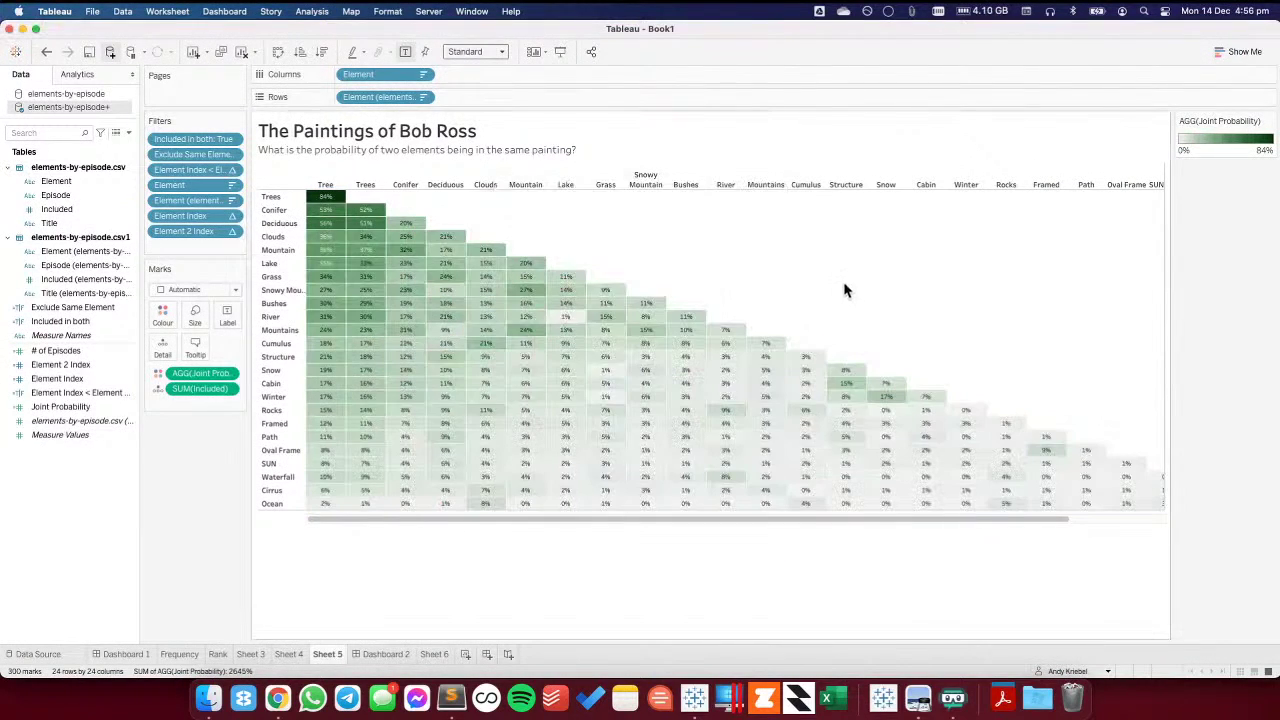
- Examine the whole green heatmap on Dashboard 2 in presentation mode, from the title down to the footer
{"action": "left_click", "coordinate": [386, 653]}
{"action": "left_click", "coordinate": [560, 51]}
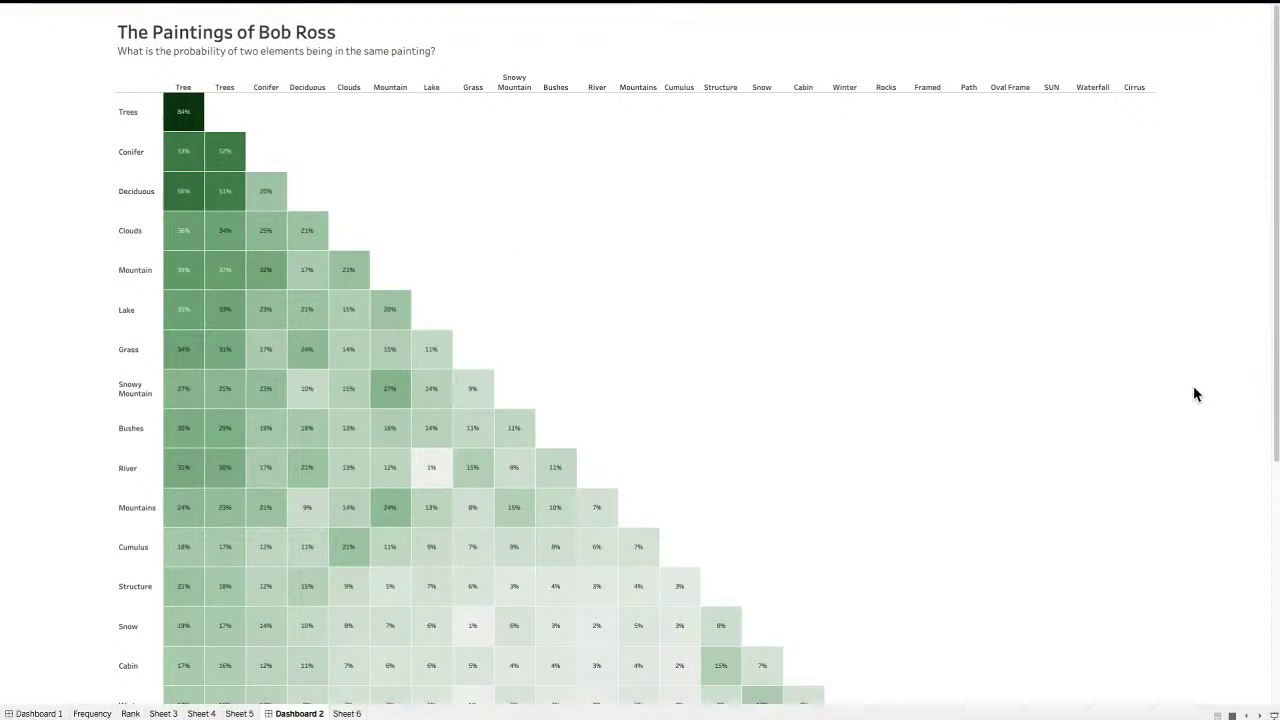
{"action": "scroll", "coordinate": [1195, 394], "scroll_direction": "down", "scroll_amount": 1}
{"action": "scroll", "coordinate": [1194, 388], "scroll_direction": "down", "scroll_amount": 10}
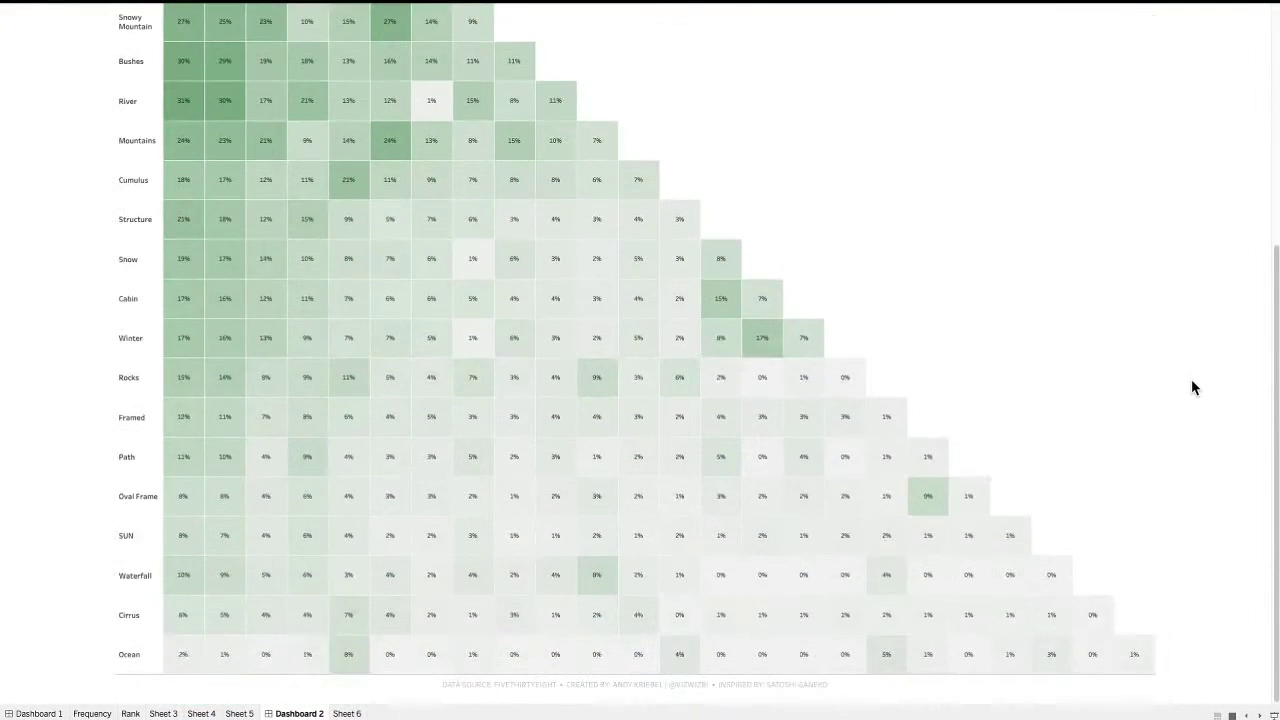
{"action": "scroll", "coordinate": [1191, 388], "scroll_direction": "up", "scroll_amount": 10}
{"action": "scroll", "coordinate": [1191, 388], "scroll_direction": "down", "scroll_amount": 10}
{"action": "key", "text": "super+Tab"}
{"action": "key", "text": "super+Tab"}
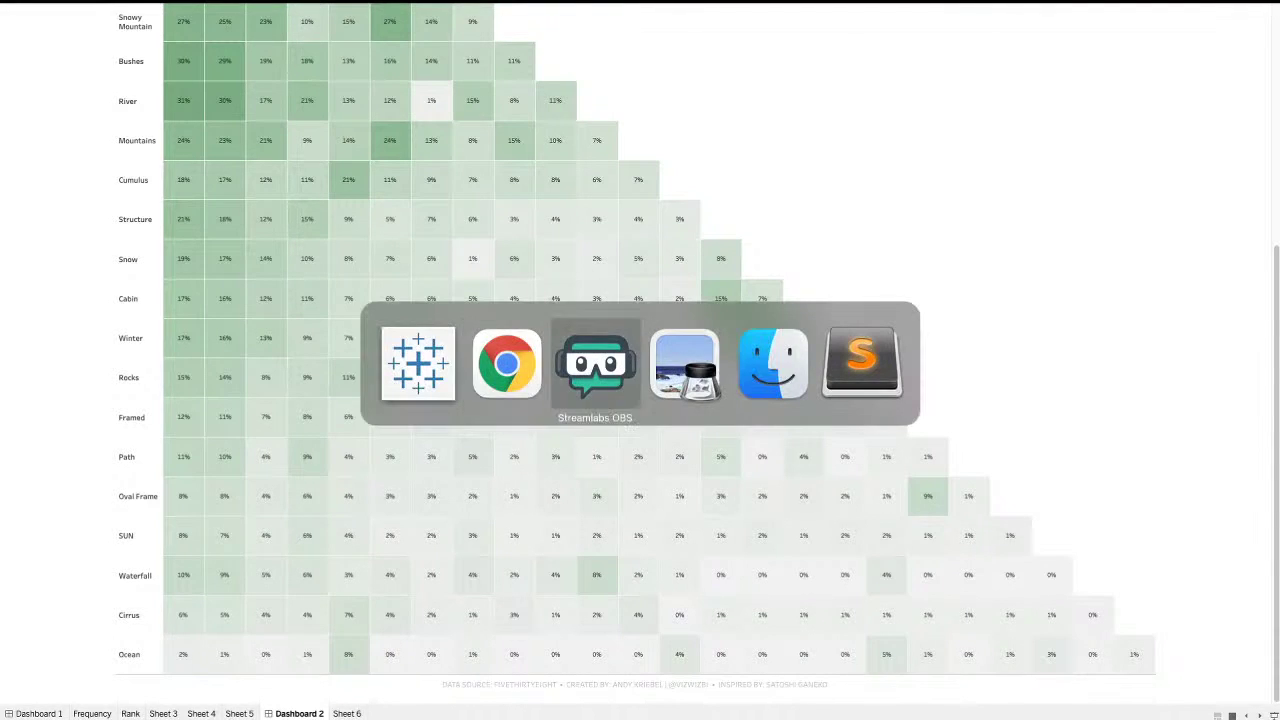
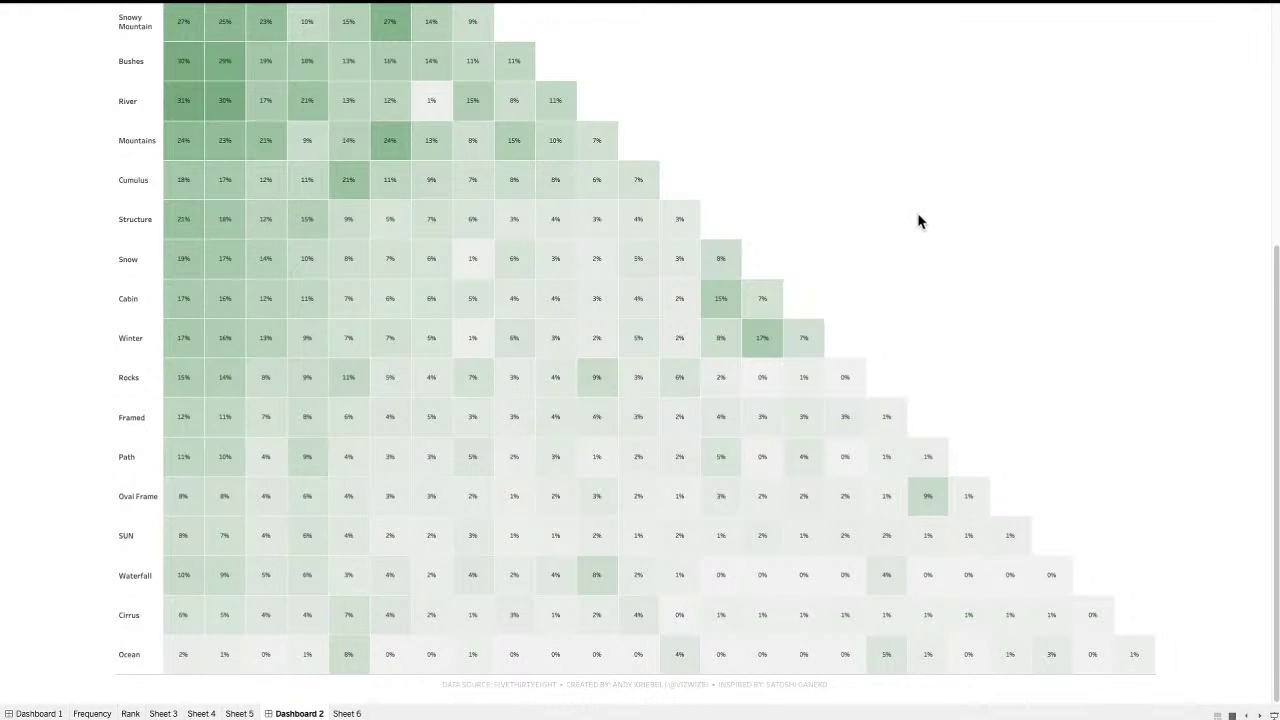
{"action": "scroll", "coordinate": [917, 220], "scroll_direction": "up", "scroll_amount": 4}
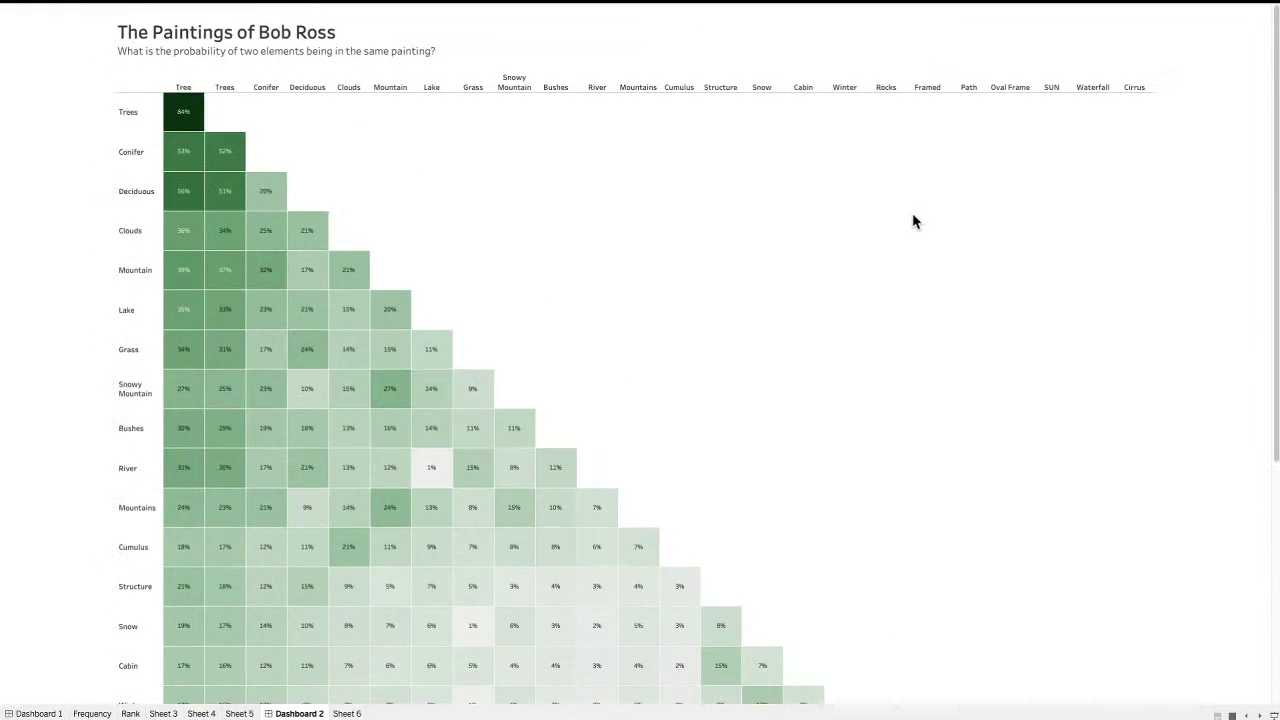
{"action": "key", "text": "super+Tab"}
{"action": "key", "text": "super+Tab"}
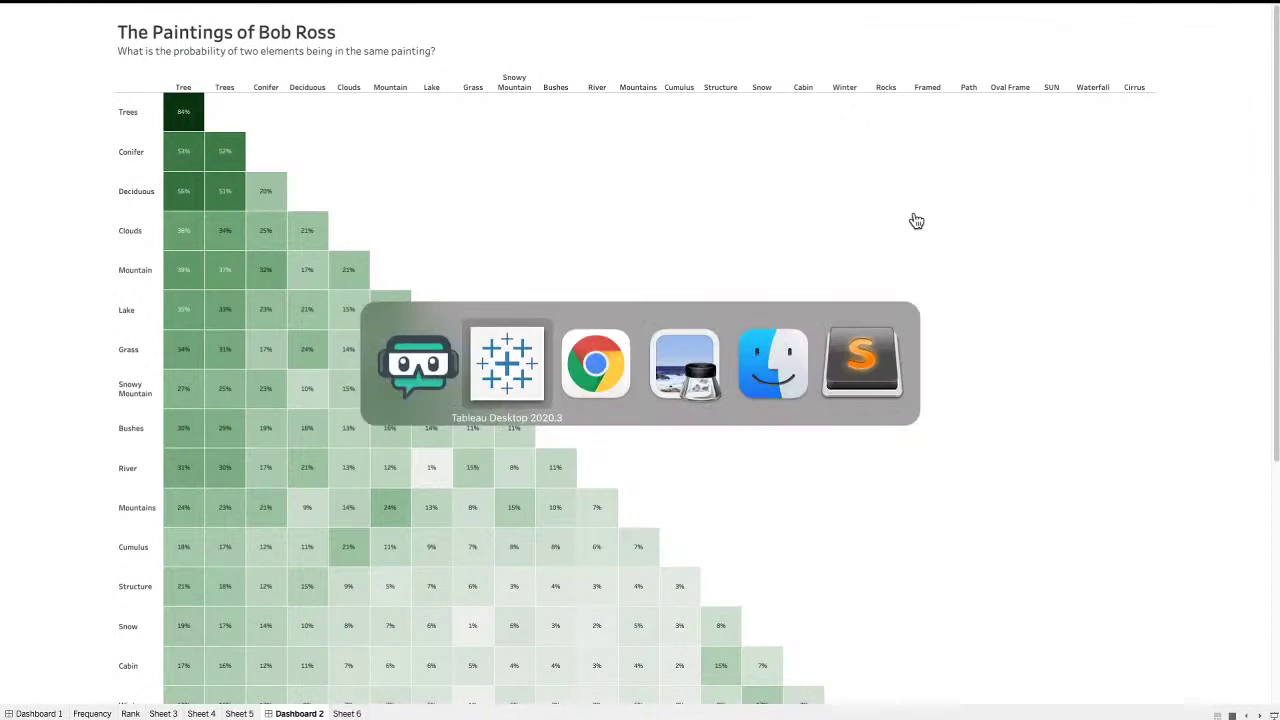
{"action": "key", "text": "Escape"}
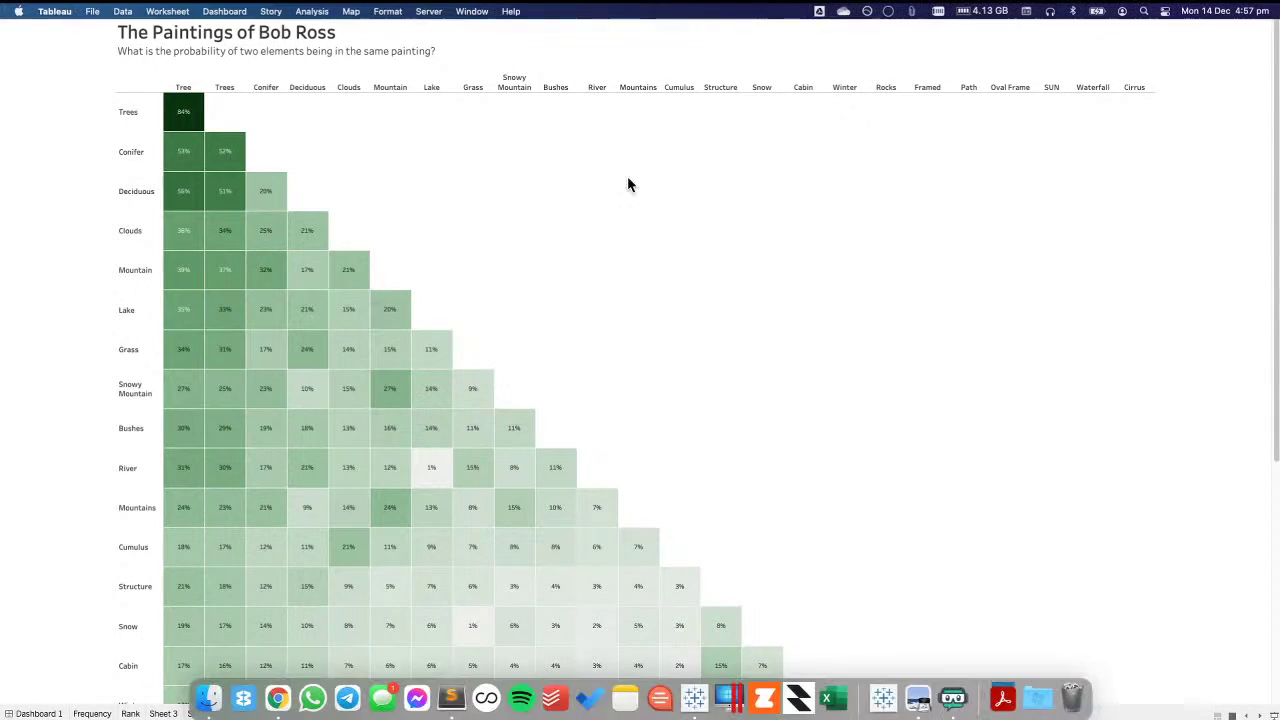
- Show Sheet 5, copy the Dark Sienna hex code 5f2e1f from the Bob Ross palette page in Chrome, and return to Tableau
{"action": "left_click", "coordinate": [329, 655]}
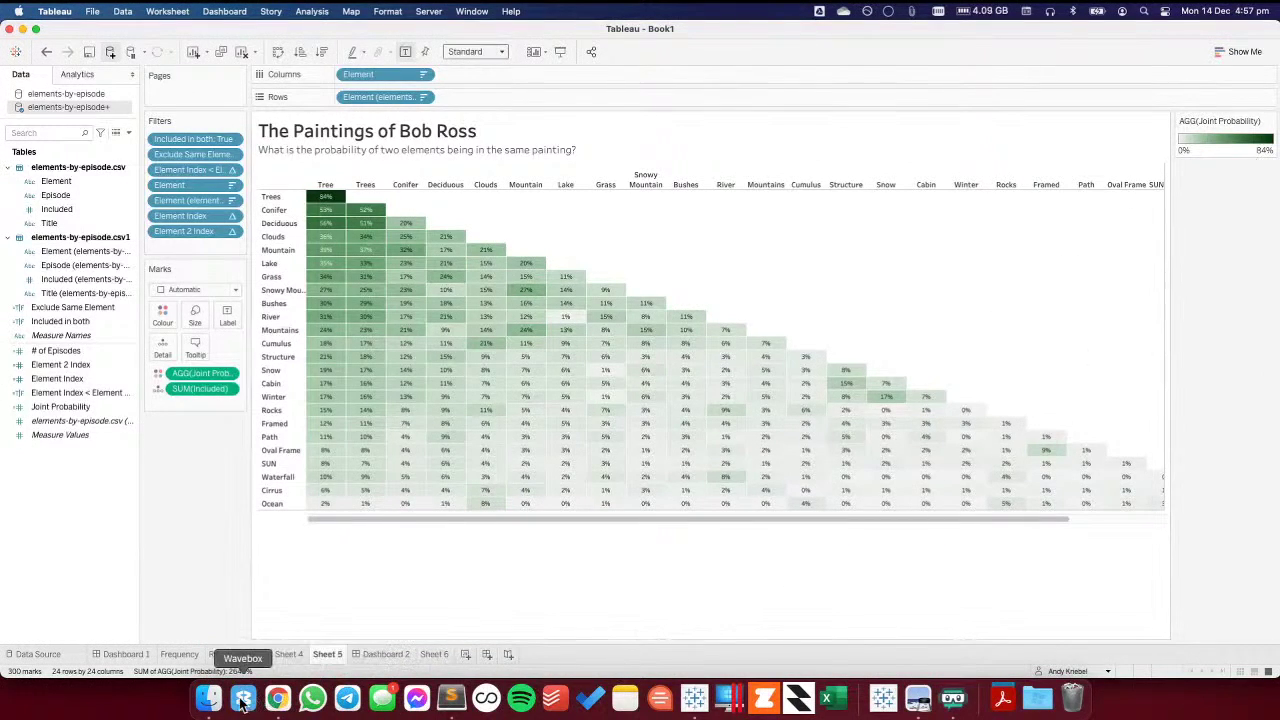
{"action": "left_click", "coordinate": [277, 698]}
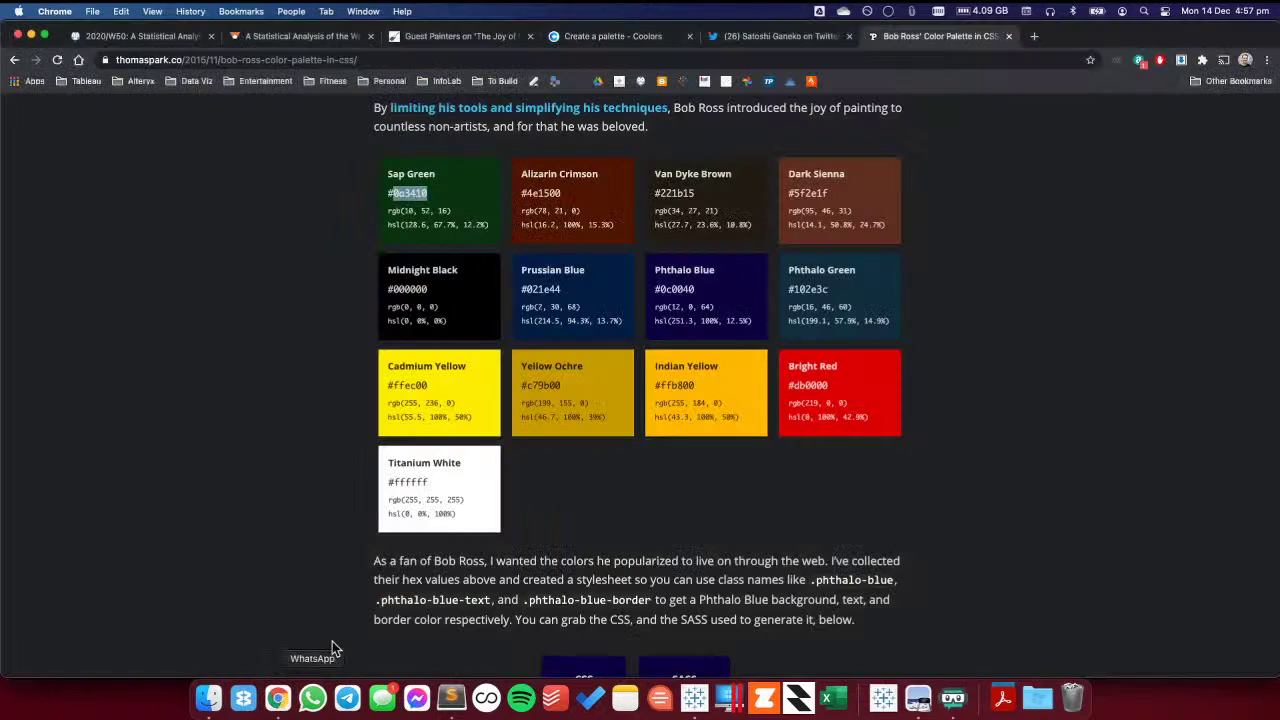
{"action": "double_click", "coordinate": [810, 193]}
{"action": "key", "text": "super+c"}
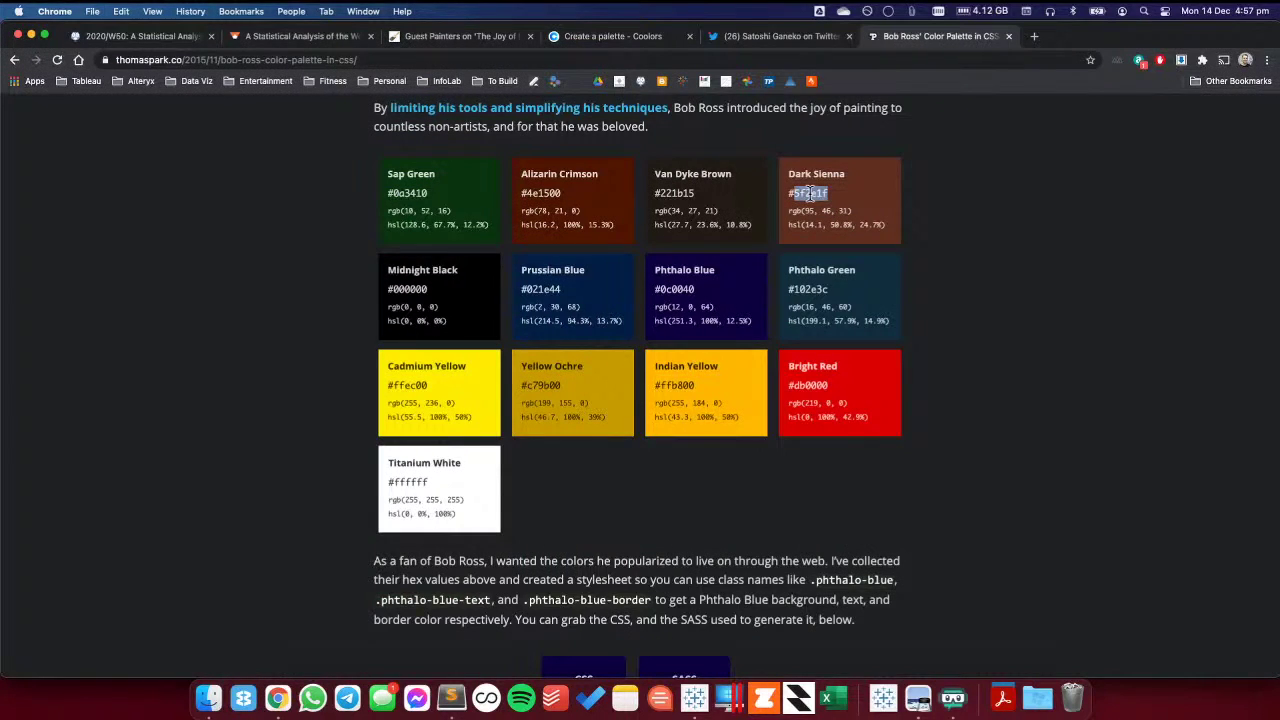
{"action": "key", "text": "super+Tab"}
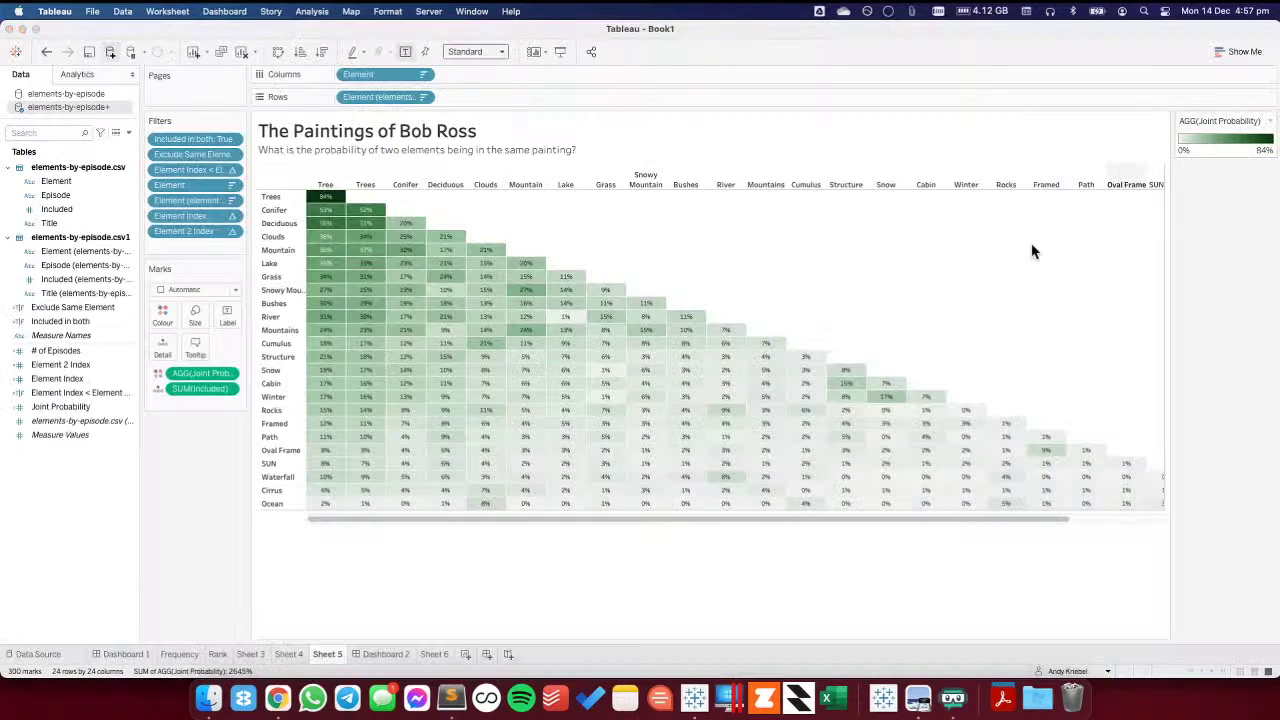
- Try Dark Sienna 5f2e1f as the heatmap's sequential palette colour on Sheet 5
{"action": "left_click", "coordinate": [764, 265]}
{"action": "double_click", "coordinate": [530, 384]}
{"action": "key", "text": "super+v"}
{"action": "left_click", "coordinate": [524, 504]}
{"action": "left_click", "coordinate": [748, 494]}
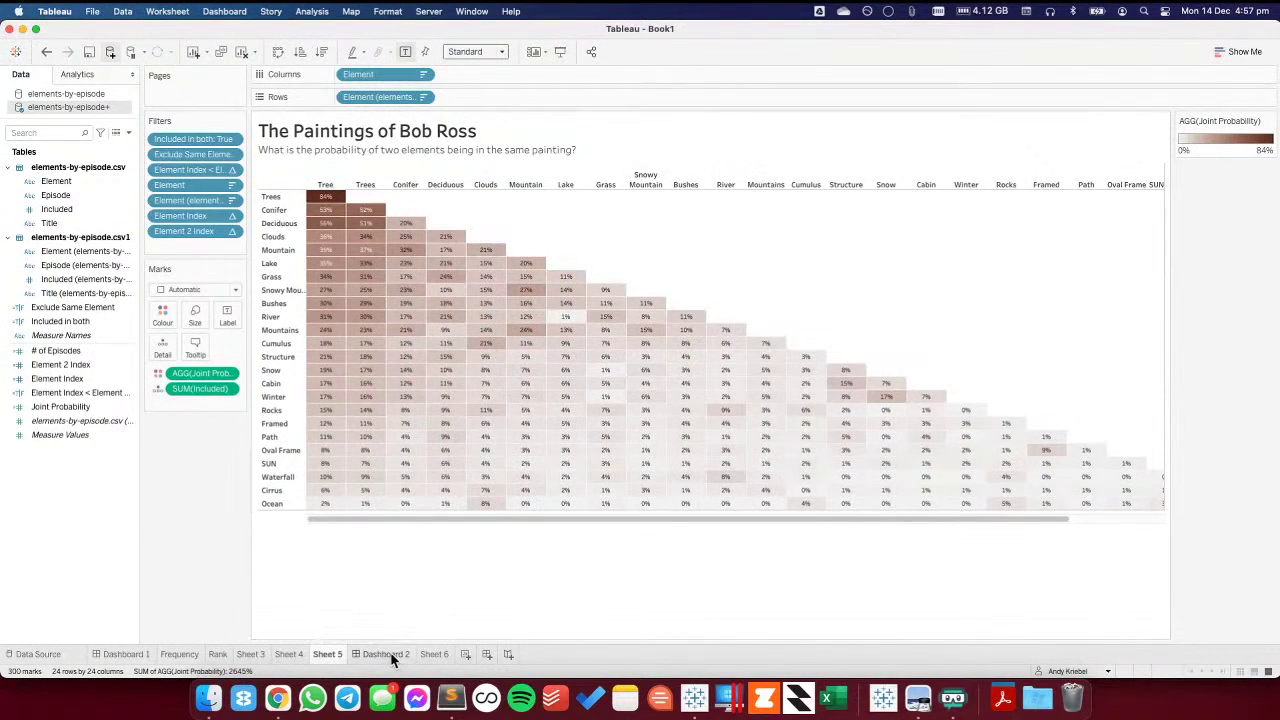
- Check the brown heatmap on Dashboard 2, undo the last colour change, and show Dashboard 2 again
{"action": "left_click", "coordinate": [391, 656]}
{"action": "scroll", "coordinate": [869, 366], "scroll_direction": "down", "scroll_amount": 5}
{"action": "scroll", "coordinate": [869, 366], "scroll_direction": "up", "scroll_amount": 10}
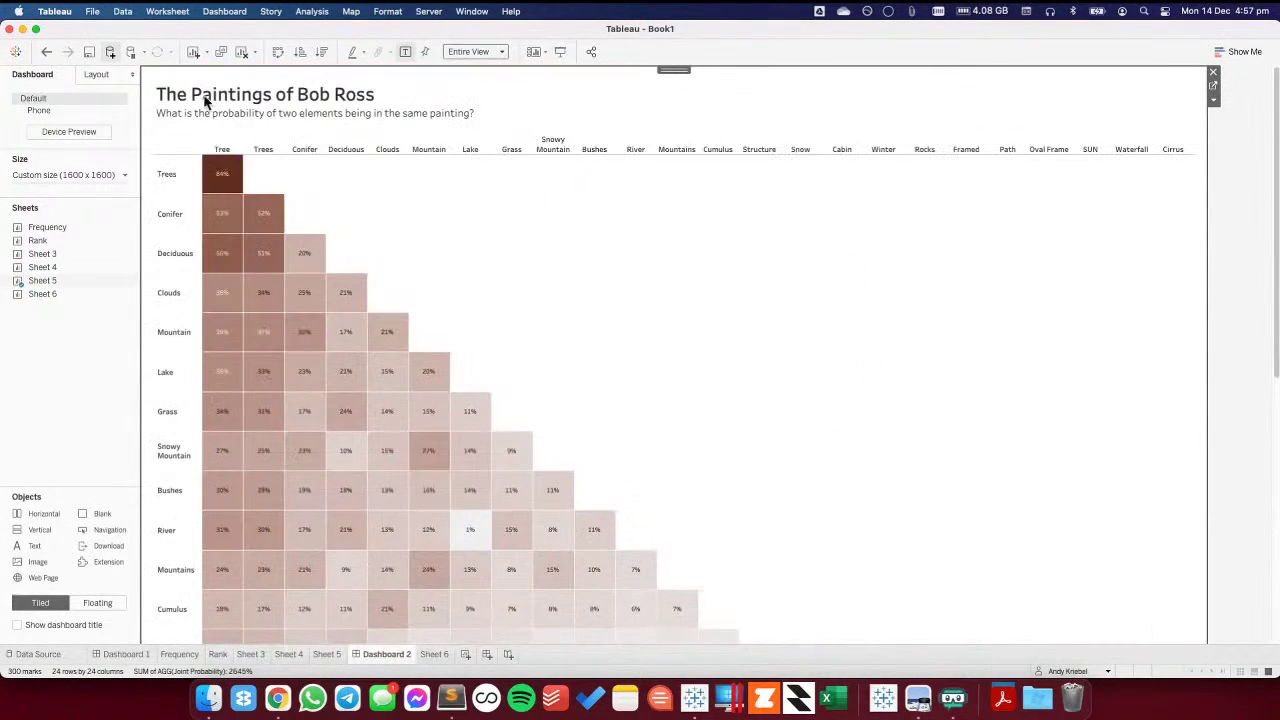
{"action": "left_click", "coordinate": [46, 52]}
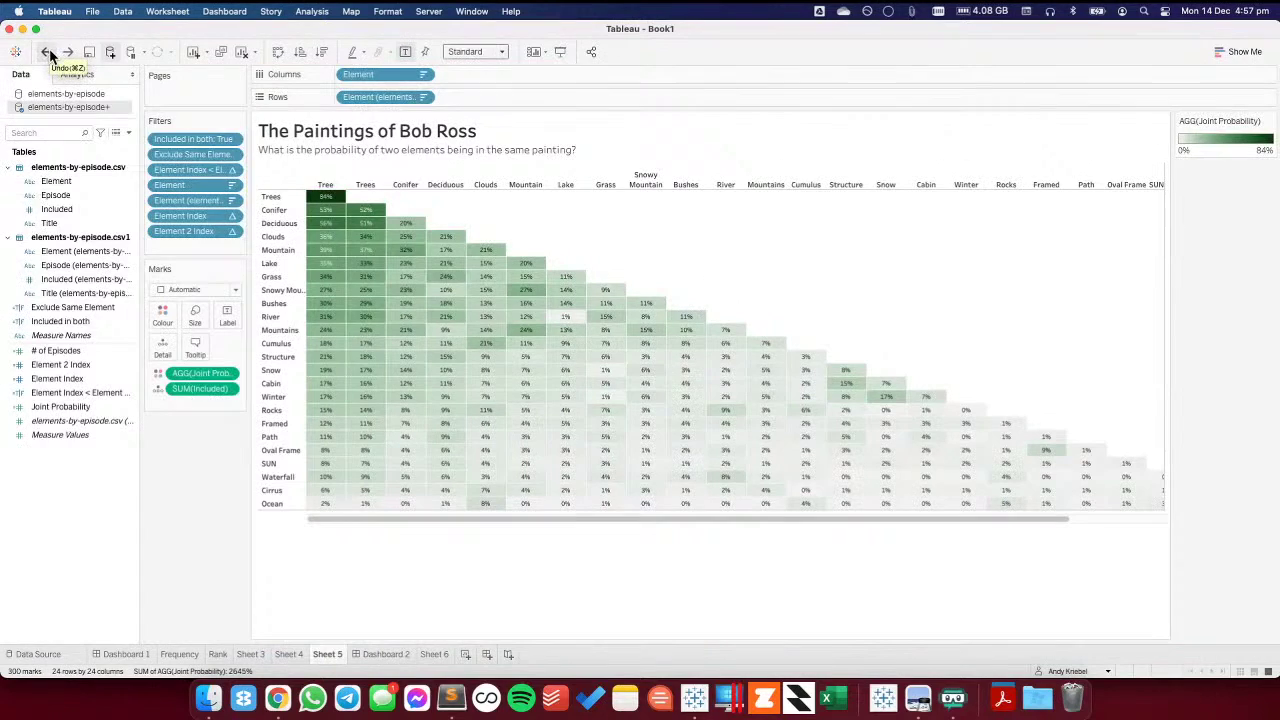
{"action": "left_click", "coordinate": [386, 657]}
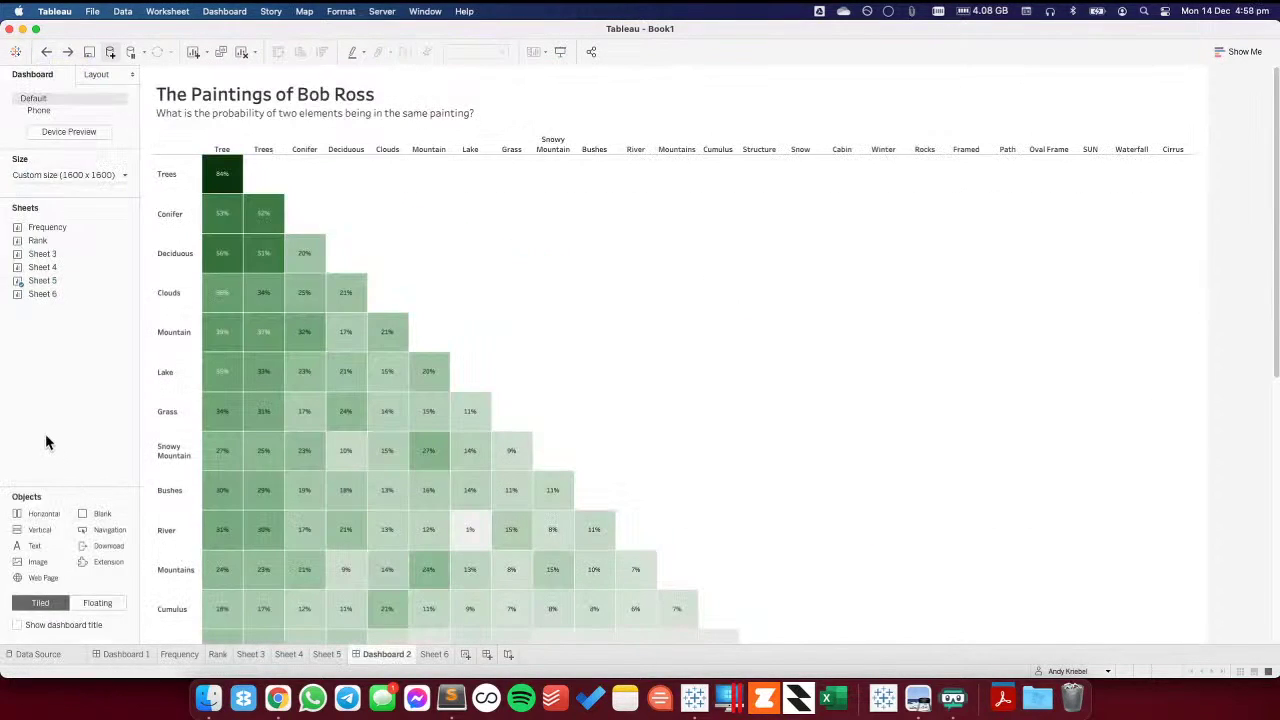
- Save the workbook in the Makeover Monday 2020 folder as "#MakeoverMonday Week 50 - The Paintings of Bob Ross"
{"action": "key", "text": "super+s"}
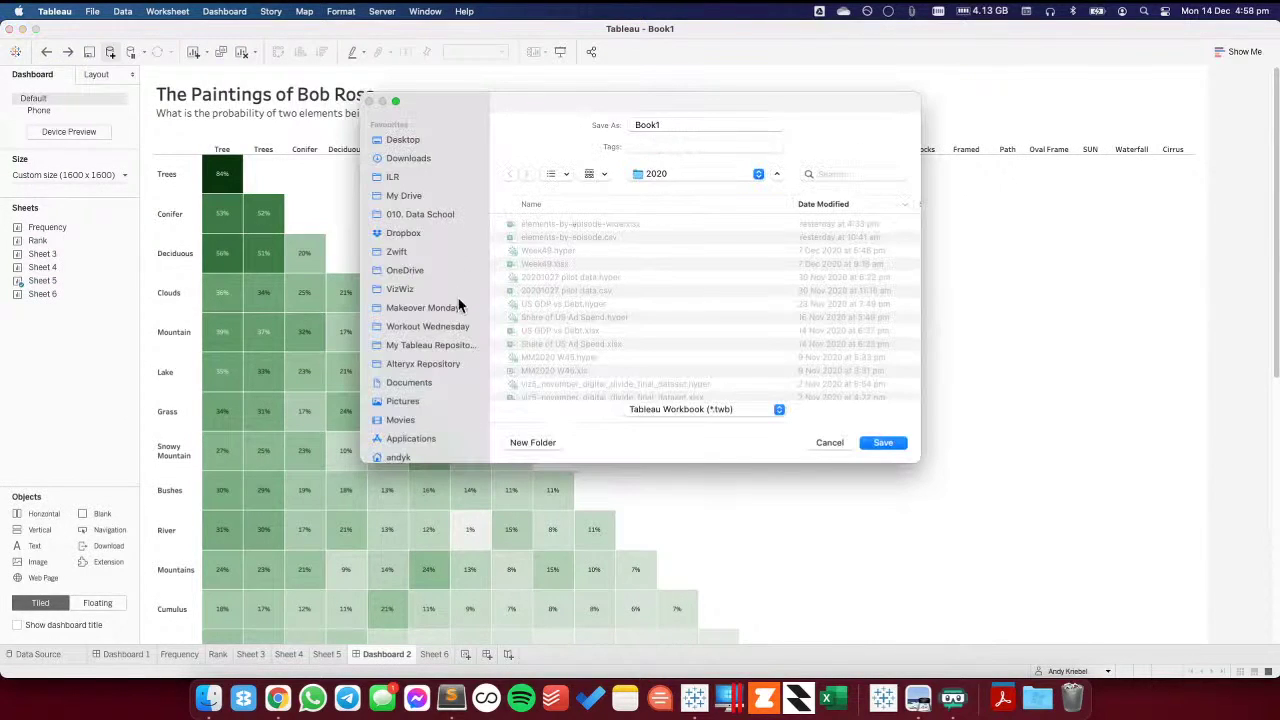
{"action": "left_click", "coordinate": [430, 309]}
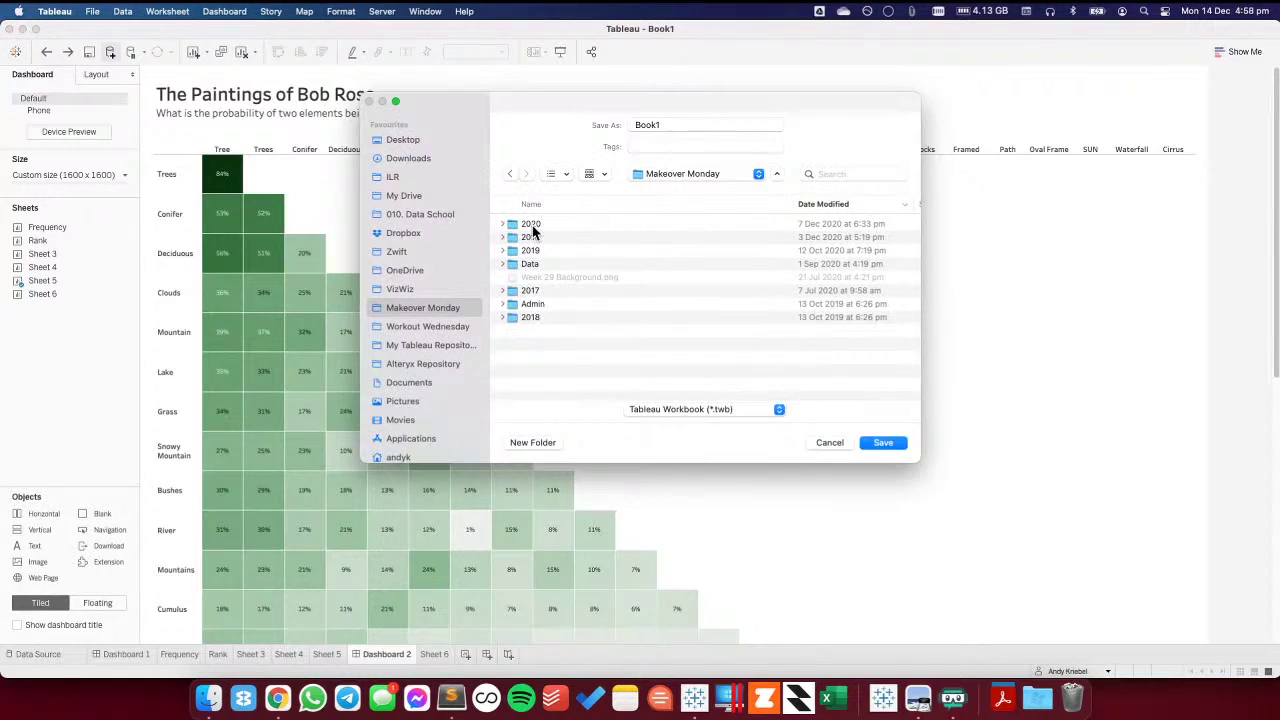
{"action": "double_click", "coordinate": [531, 225]}
{"action": "left_click", "coordinate": [559, 224]}
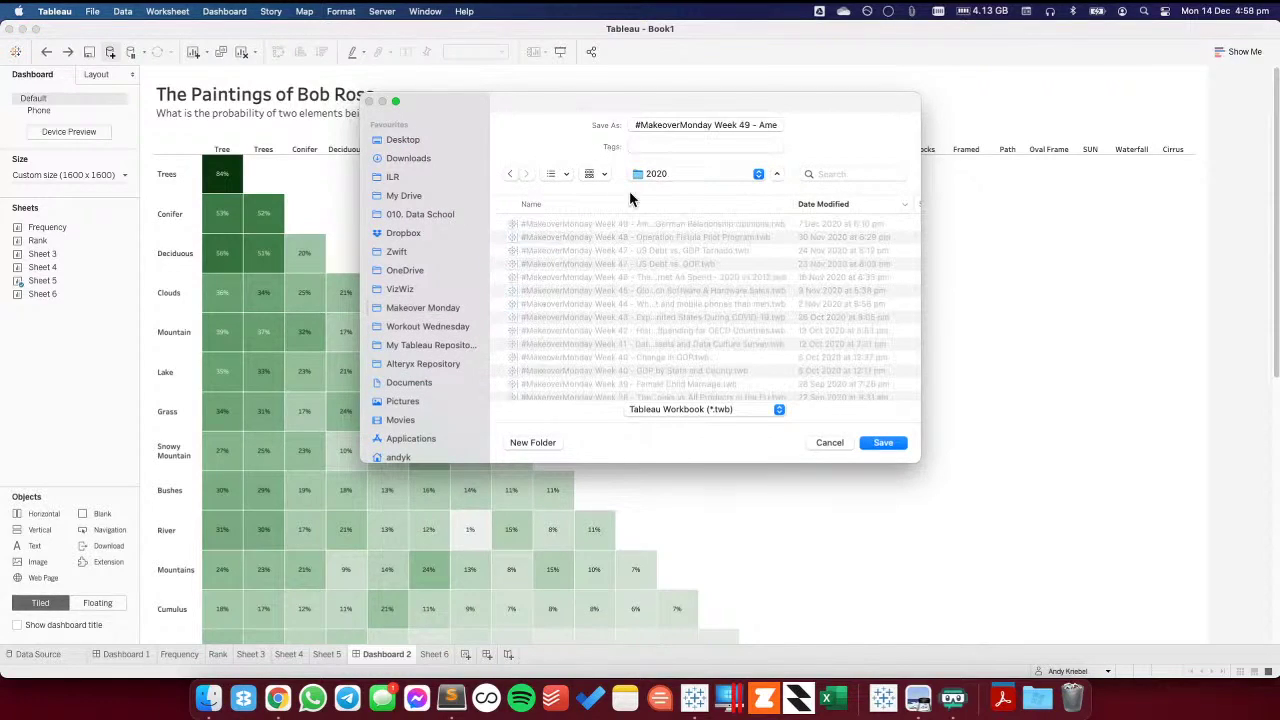
{"action": "left_click_drag", "start_coordinate": [740, 125], "coordinate": [891, 126]}
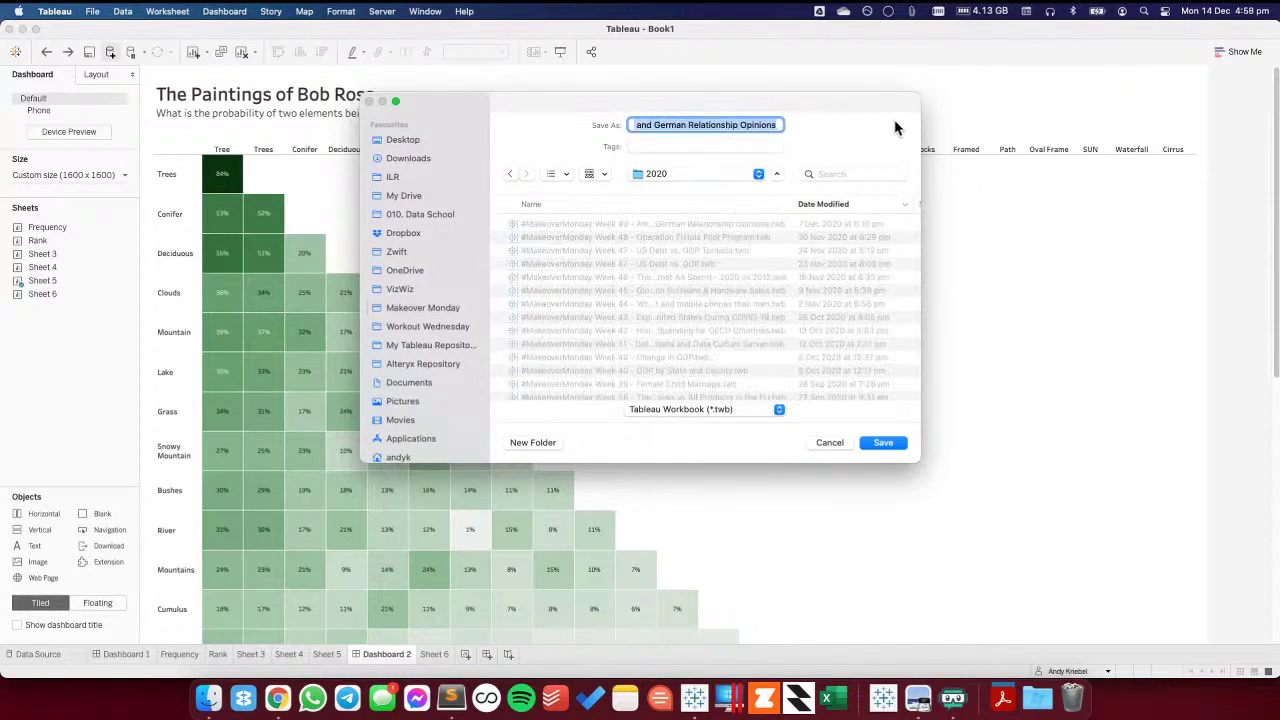
{"action": "type", "text": "50"}
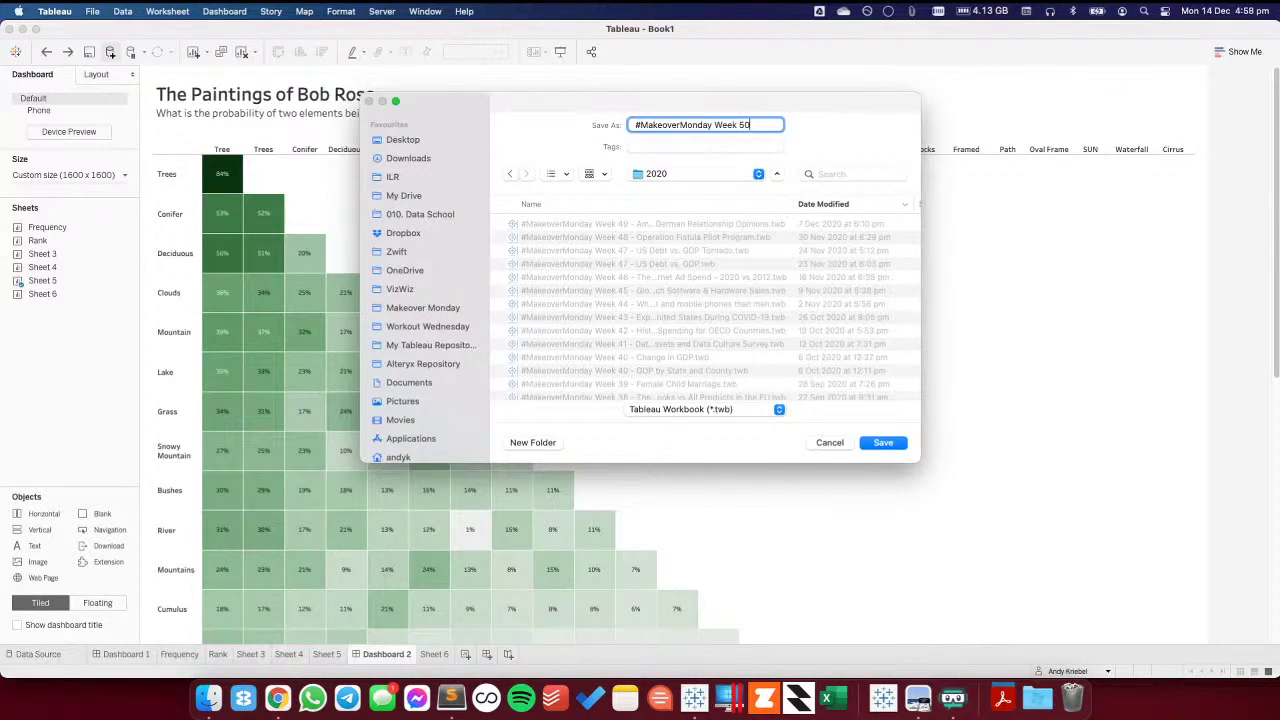
{"action": "type", "text": " - The Painting"}
{"action": "key", "text": "BackSpace"}
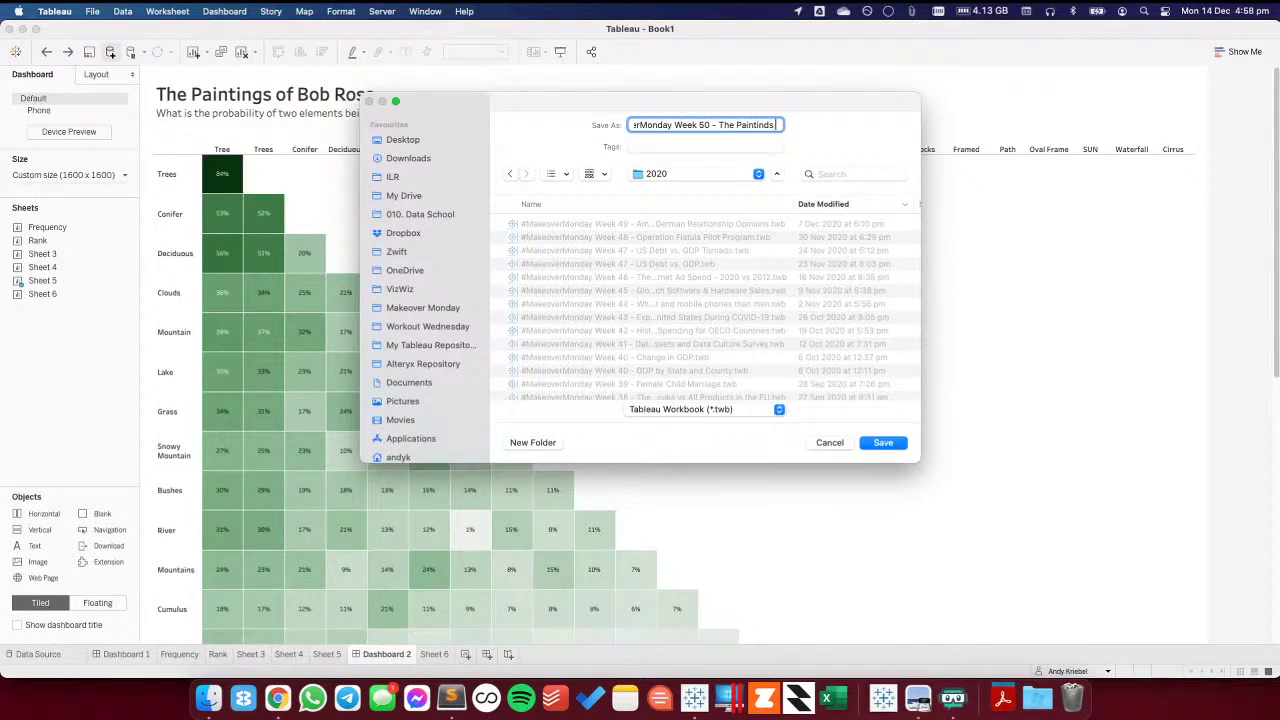
{"action": "type", "text": "gs of Bob Ross"}
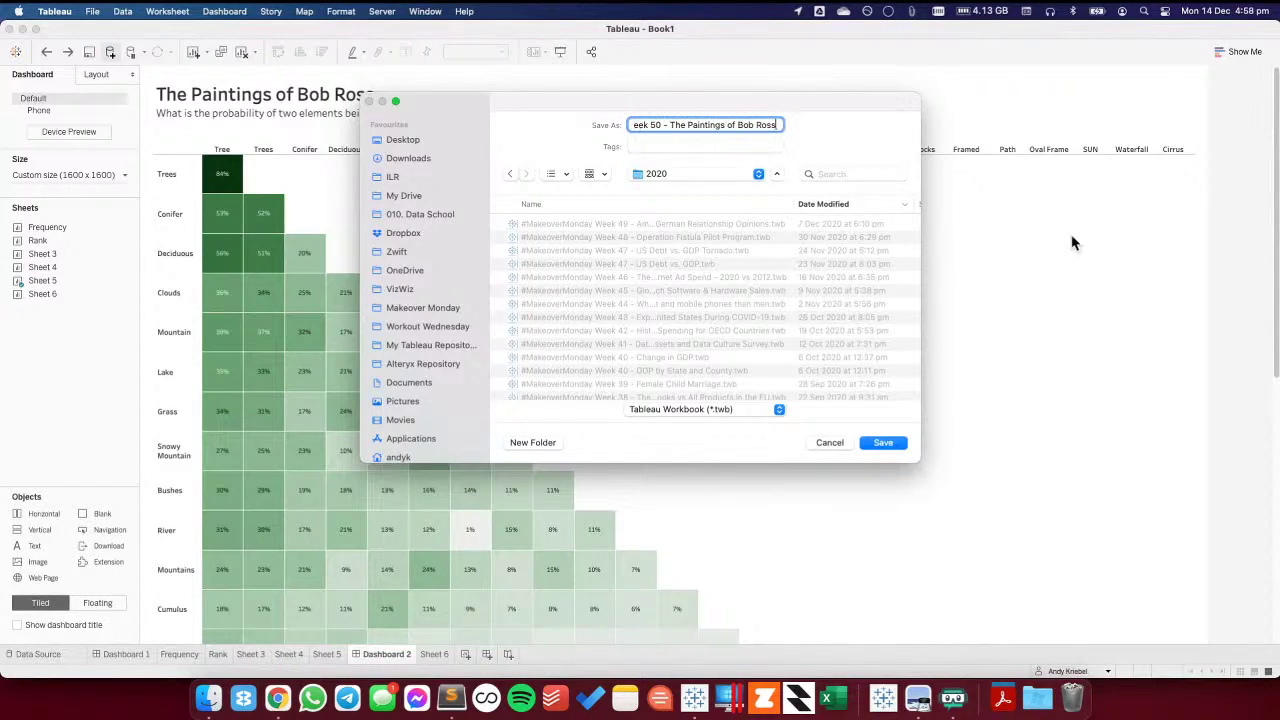
{"action": "left_click", "coordinate": [878, 446]}
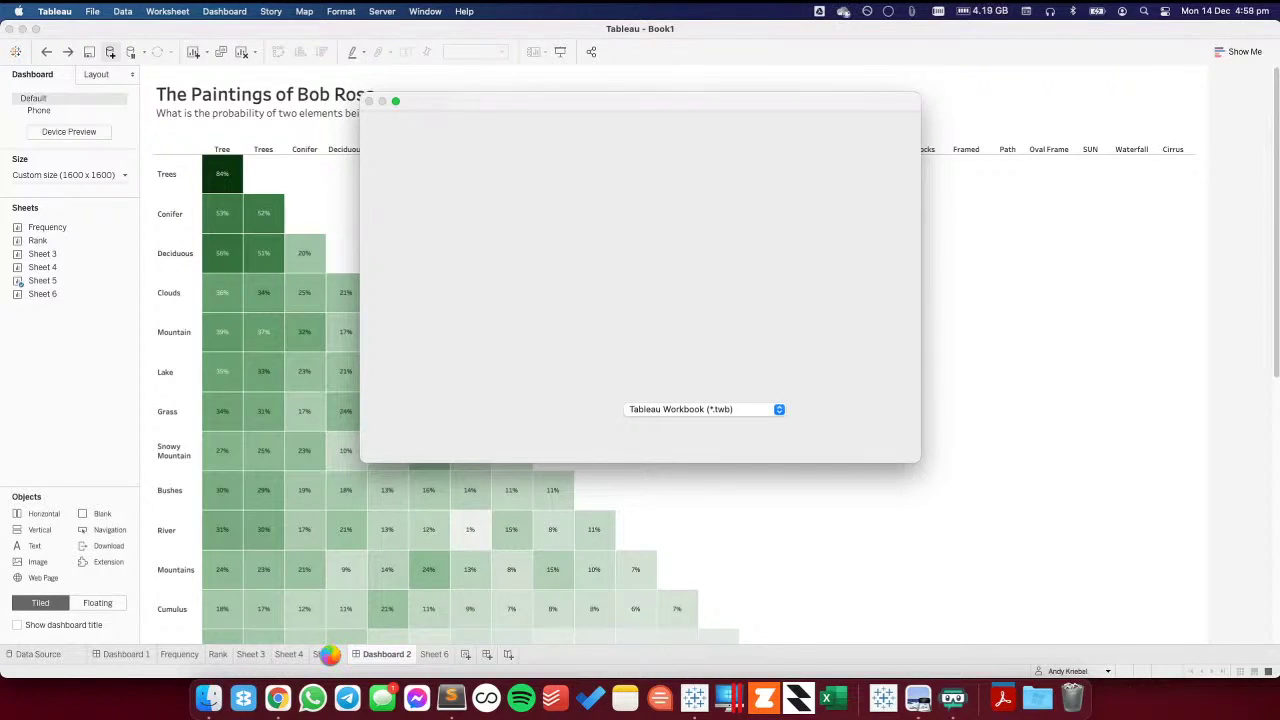
{"action": "left_click", "coordinate": [328, 654]}
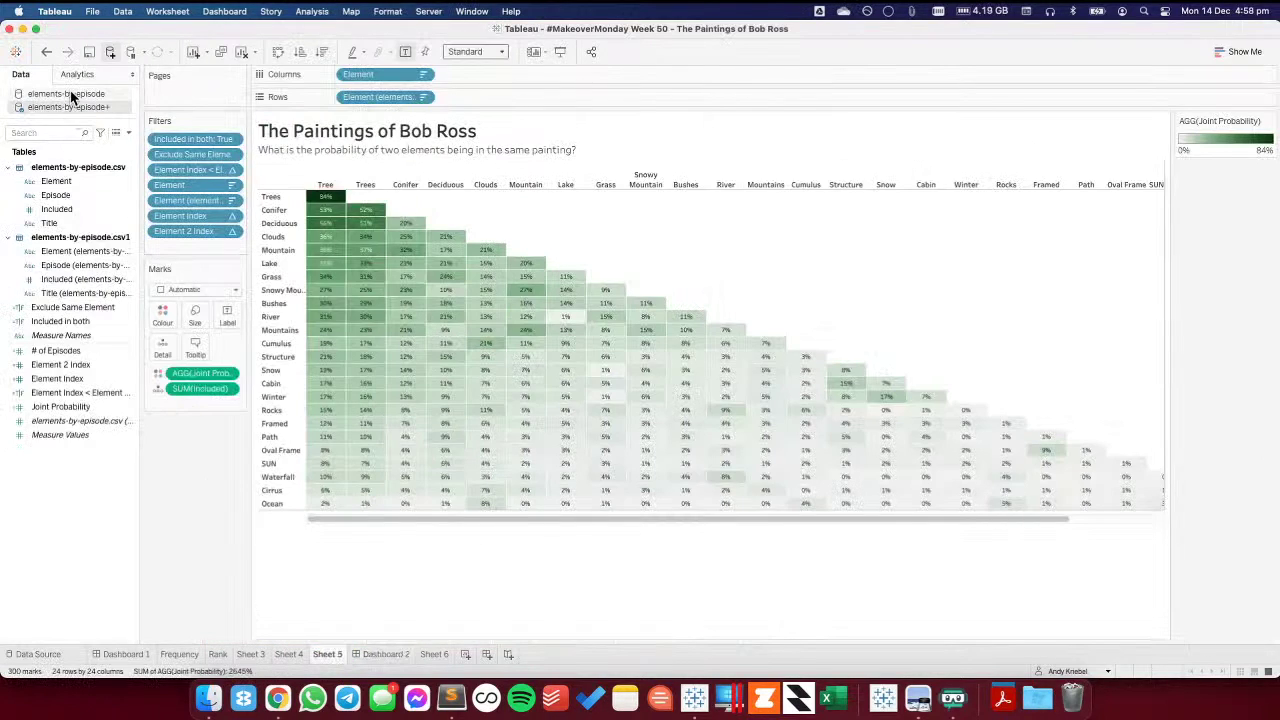
{"action": "left_click", "coordinate": [176, 654]}
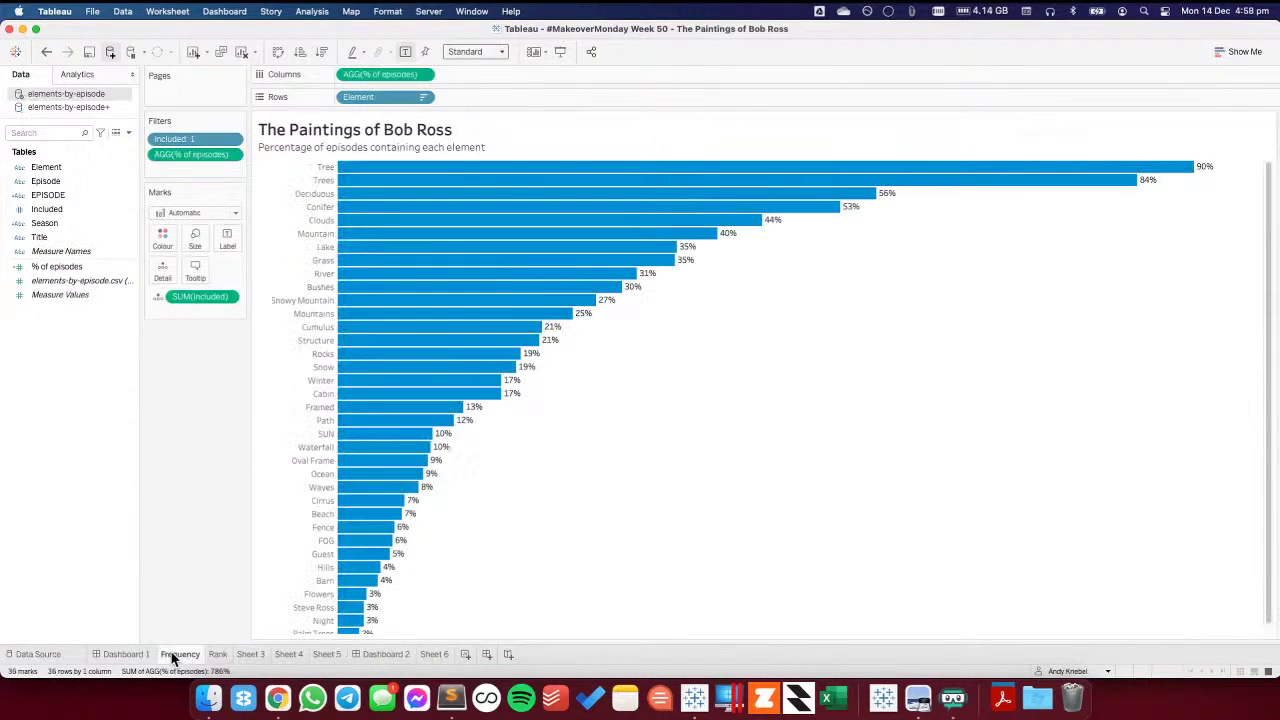
{"action": "left_click", "coordinate": [139, 654]}
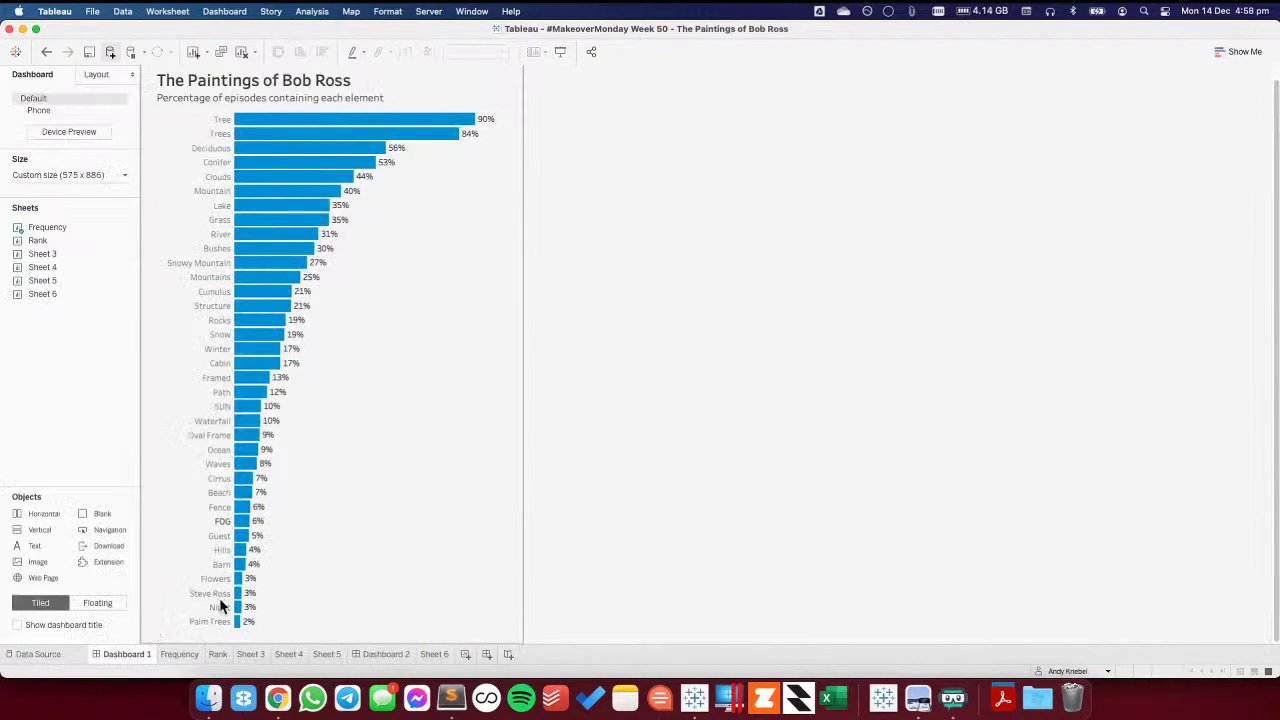
{"action": "left_click", "coordinate": [335, 655]}
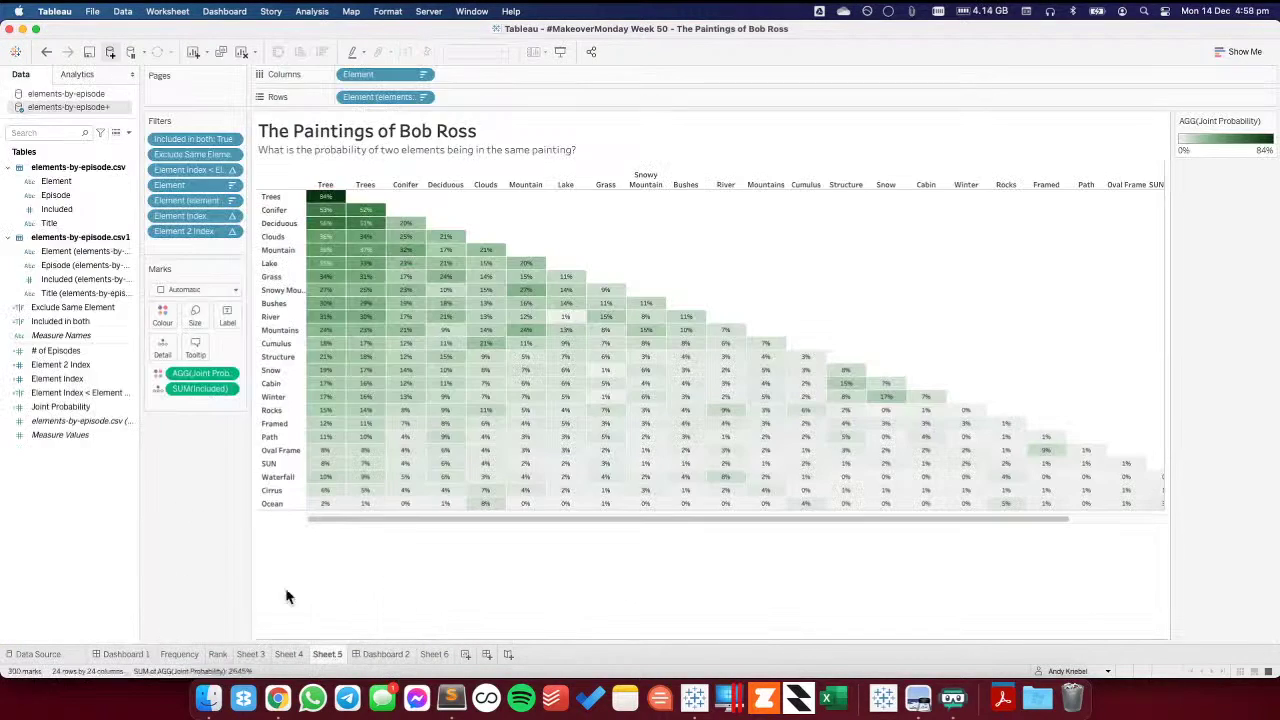
- Create an extract of the elements-by-episode+ data source, saving it in the 2020 folder as elements-by-episode+
{"action": "right_click", "coordinate": [76, 107]}
{"action": "left_click", "coordinate": [104, 240]}
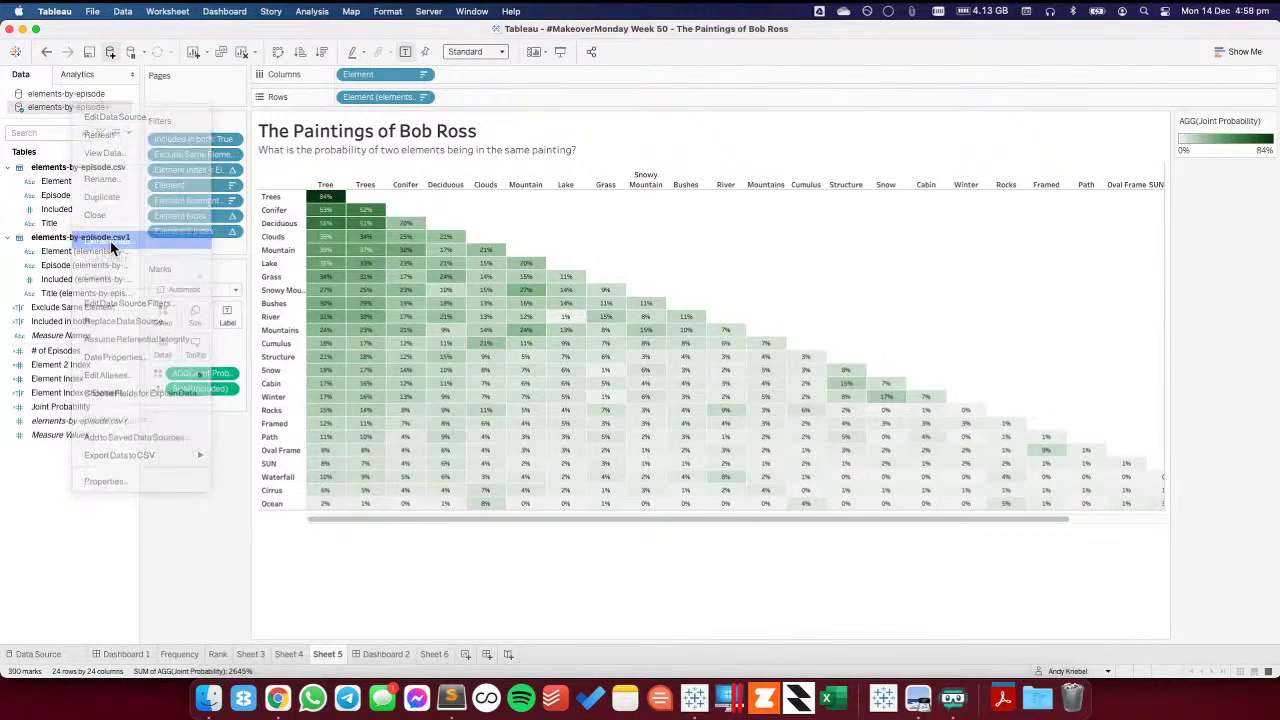
{"action": "left_click", "coordinate": [815, 596]}
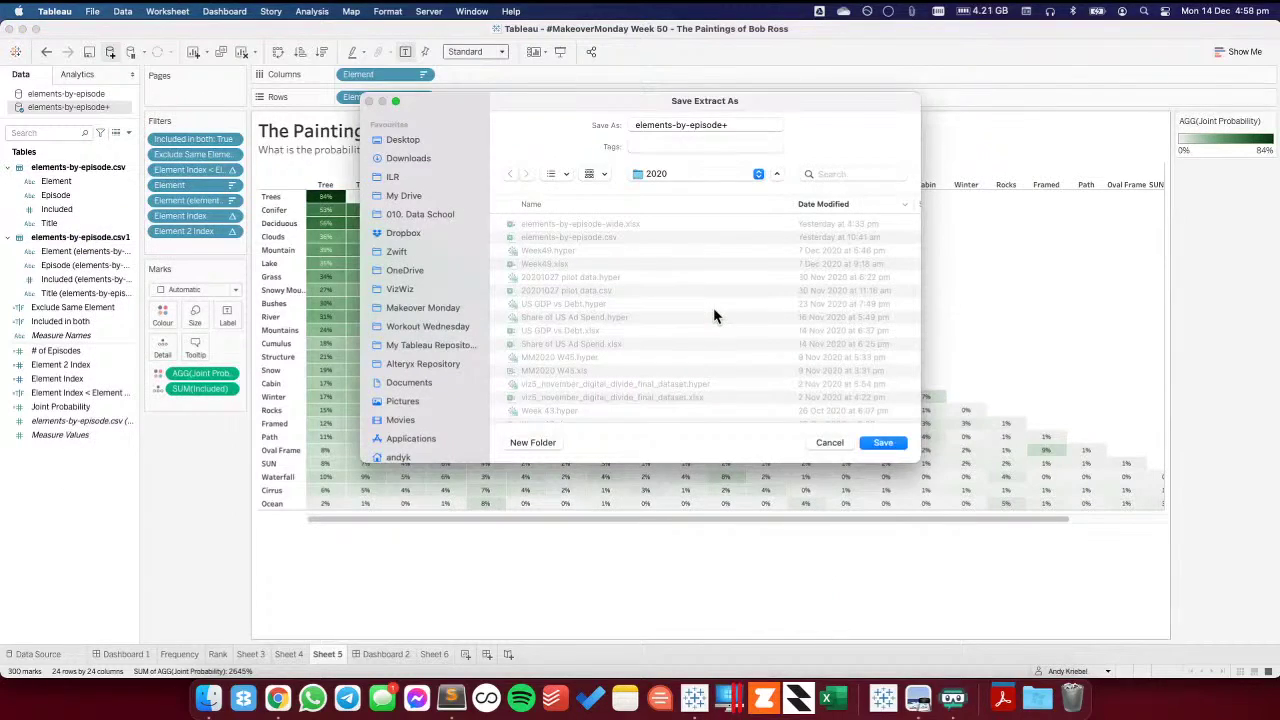
{"action": "left_click", "coordinate": [883, 442]}
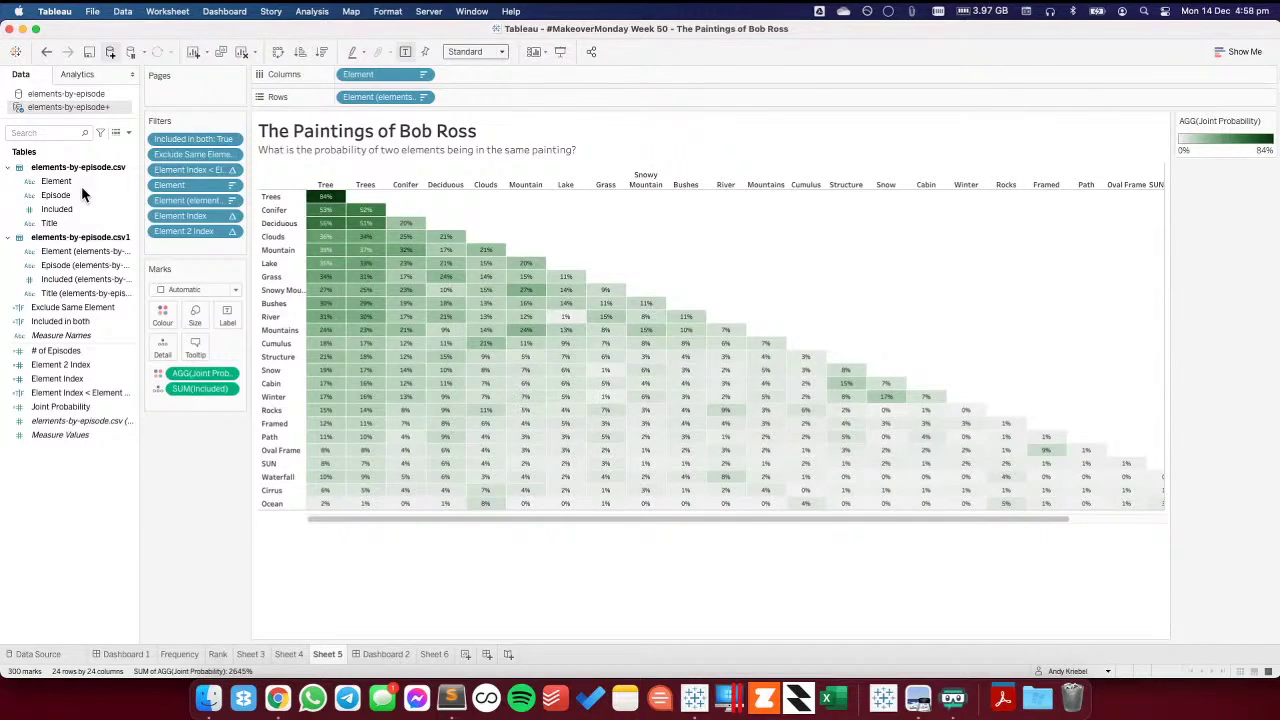
- Create an extract of the elements-by-episode data source, saving it in the 2020 folder as elements-by-episode
{"action": "right_click", "coordinate": [83, 96]}
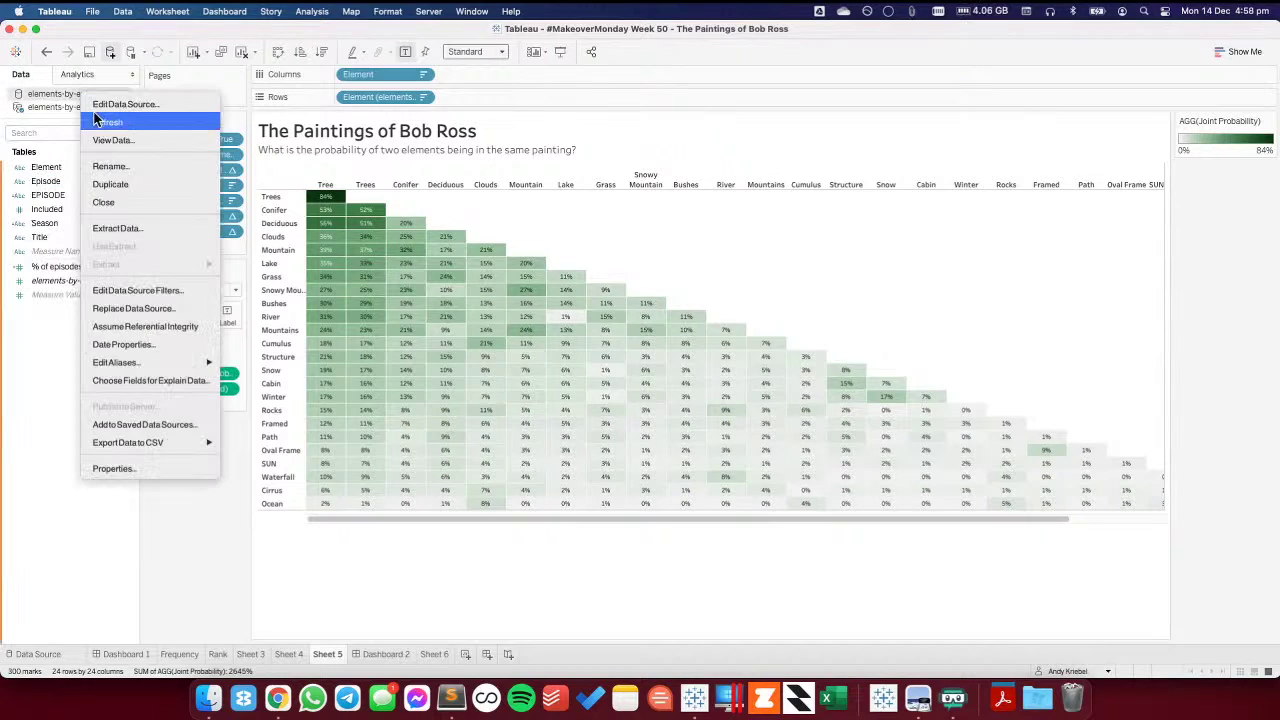
{"action": "left_click", "coordinate": [118, 229]}
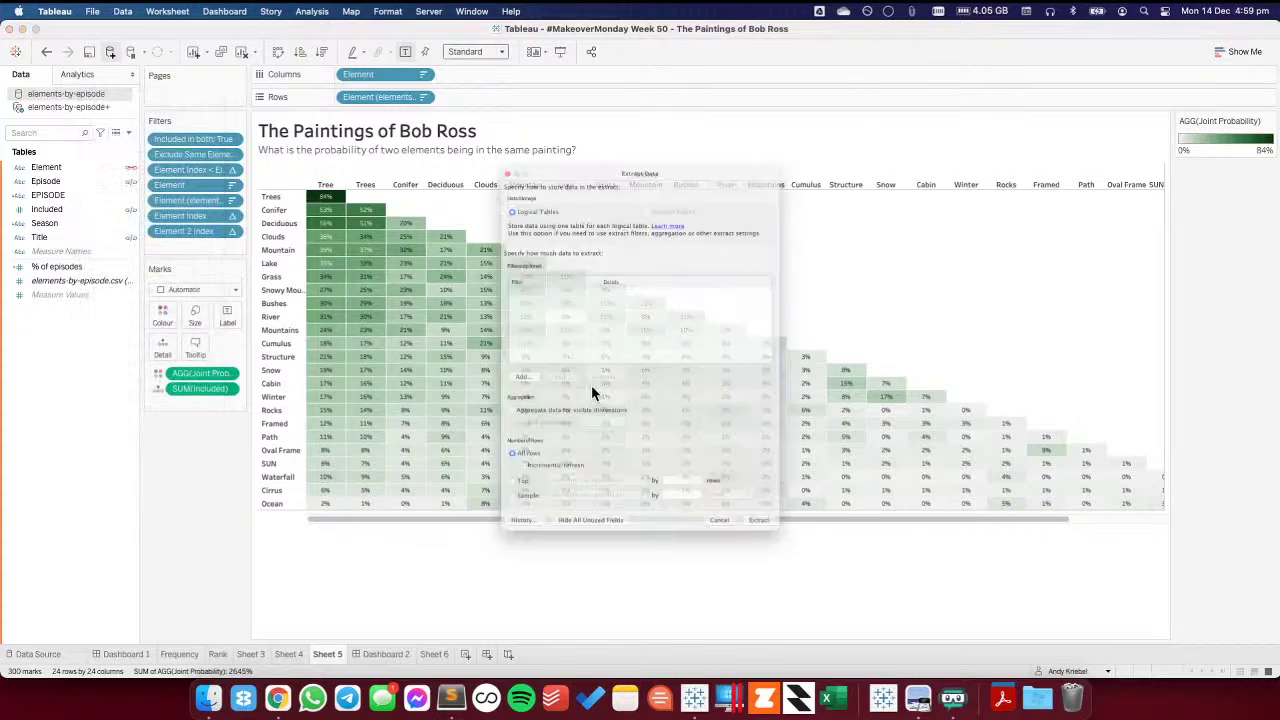
{"action": "left_click", "coordinate": [820, 598]}
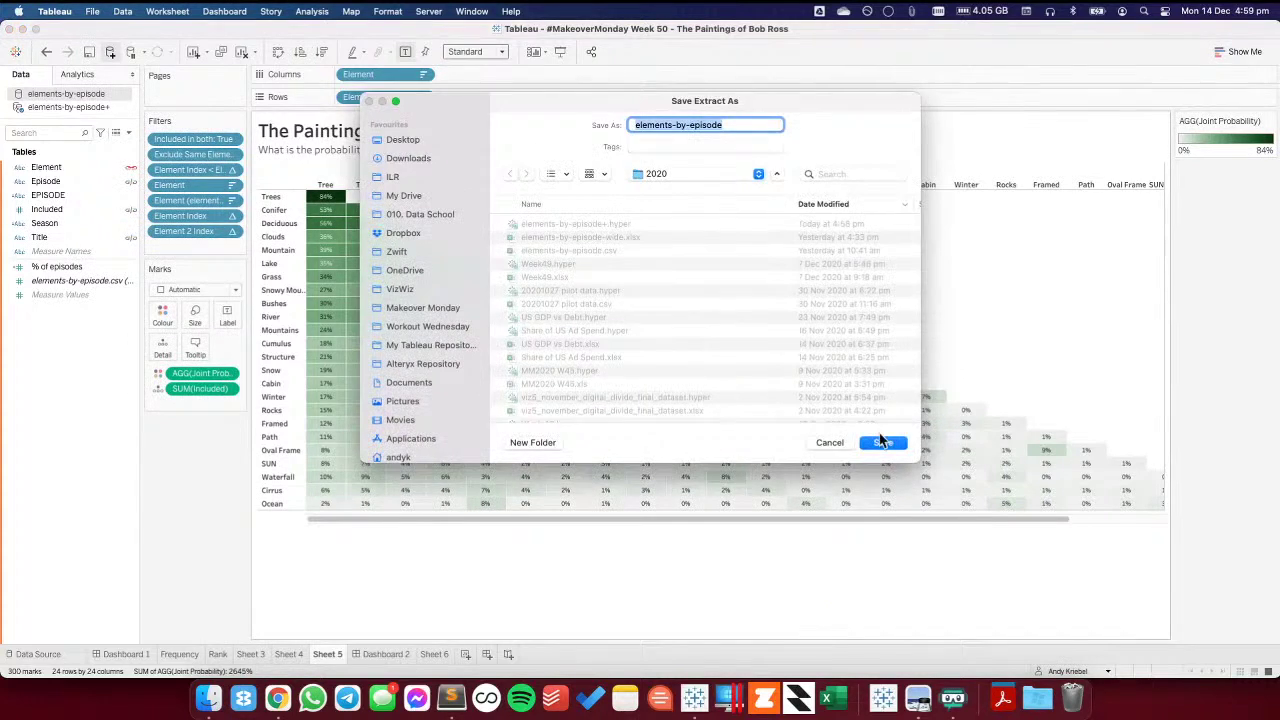
{"action": "left_click", "coordinate": [883, 442]}
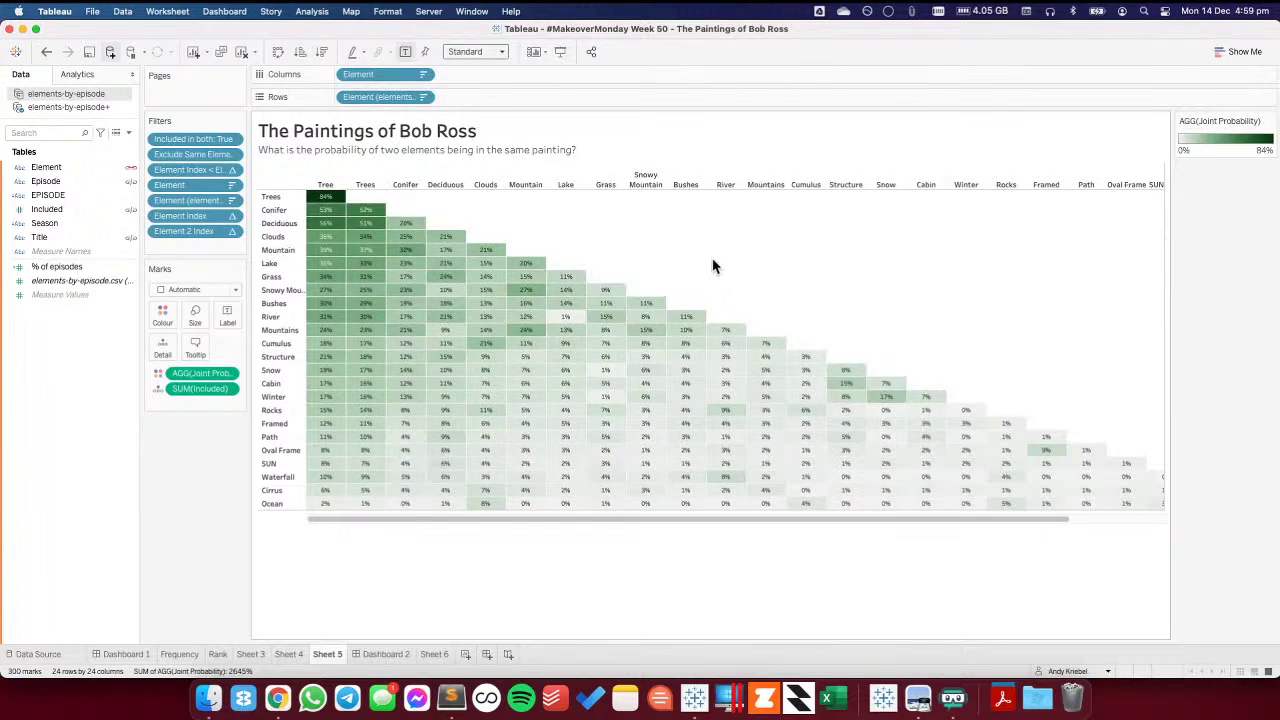
- View Dashboard 2, look at the Bob Ross palette page in Chrome, and return to Tableau
{"action": "left_click", "coordinate": [391, 655]}
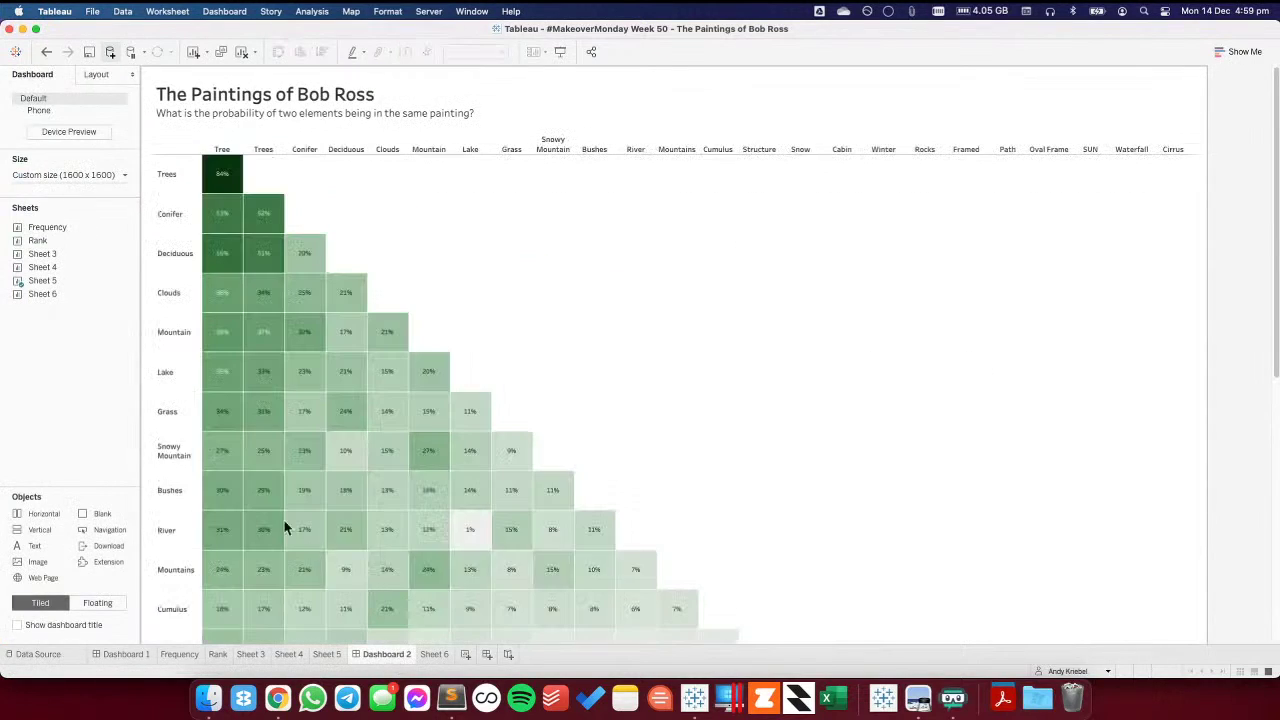
{"action": "key", "text": "super+Tab"}
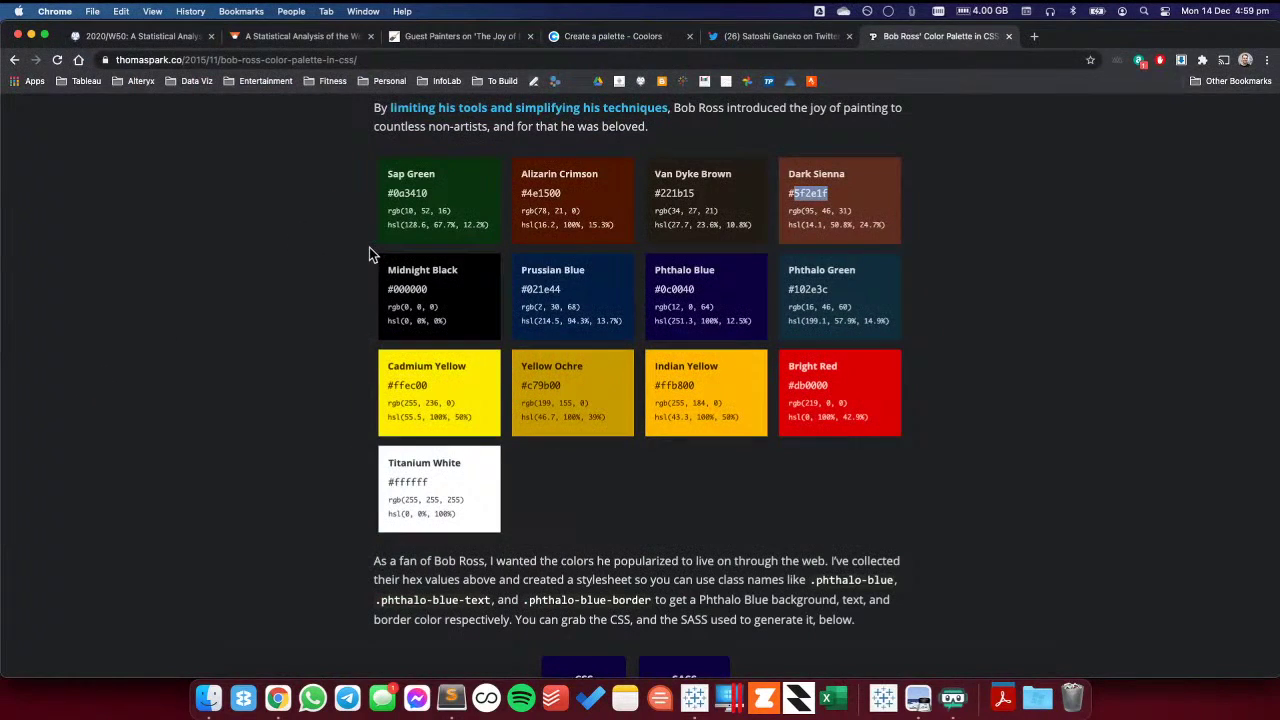
{"action": "left_click", "coordinate": [953, 698]}
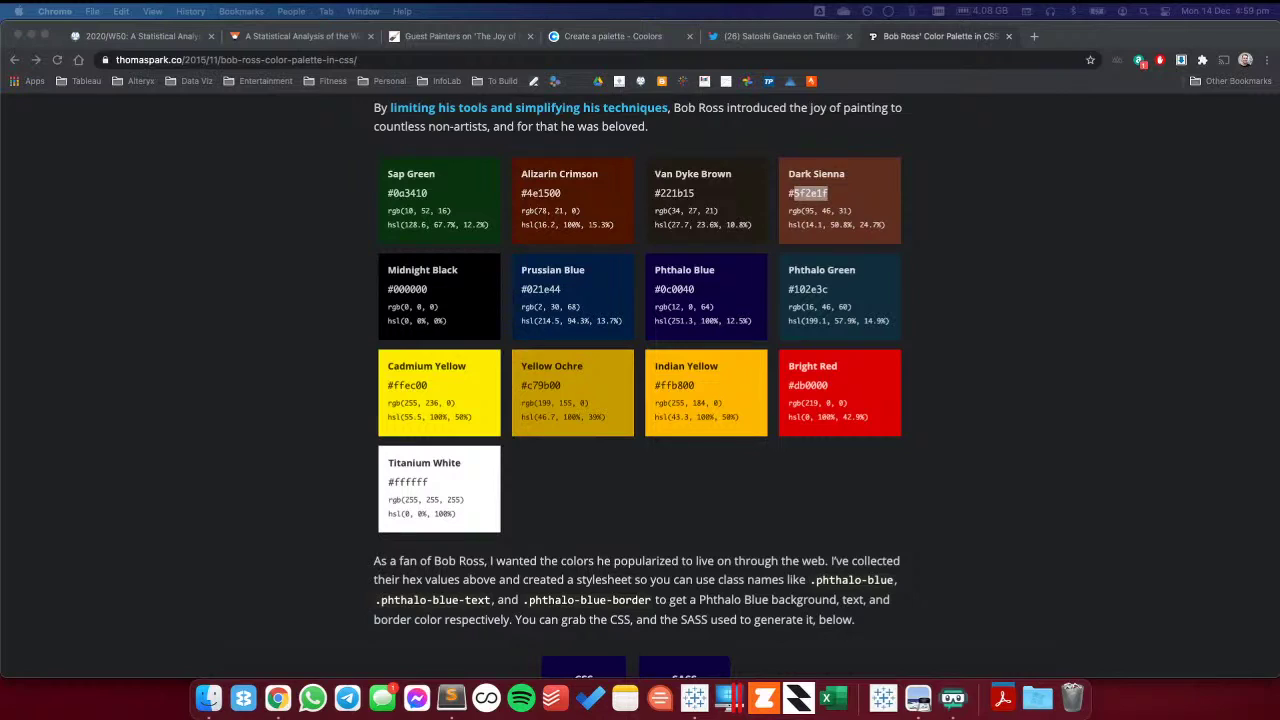
{"action": "left_click", "coordinate": [694, 697]}
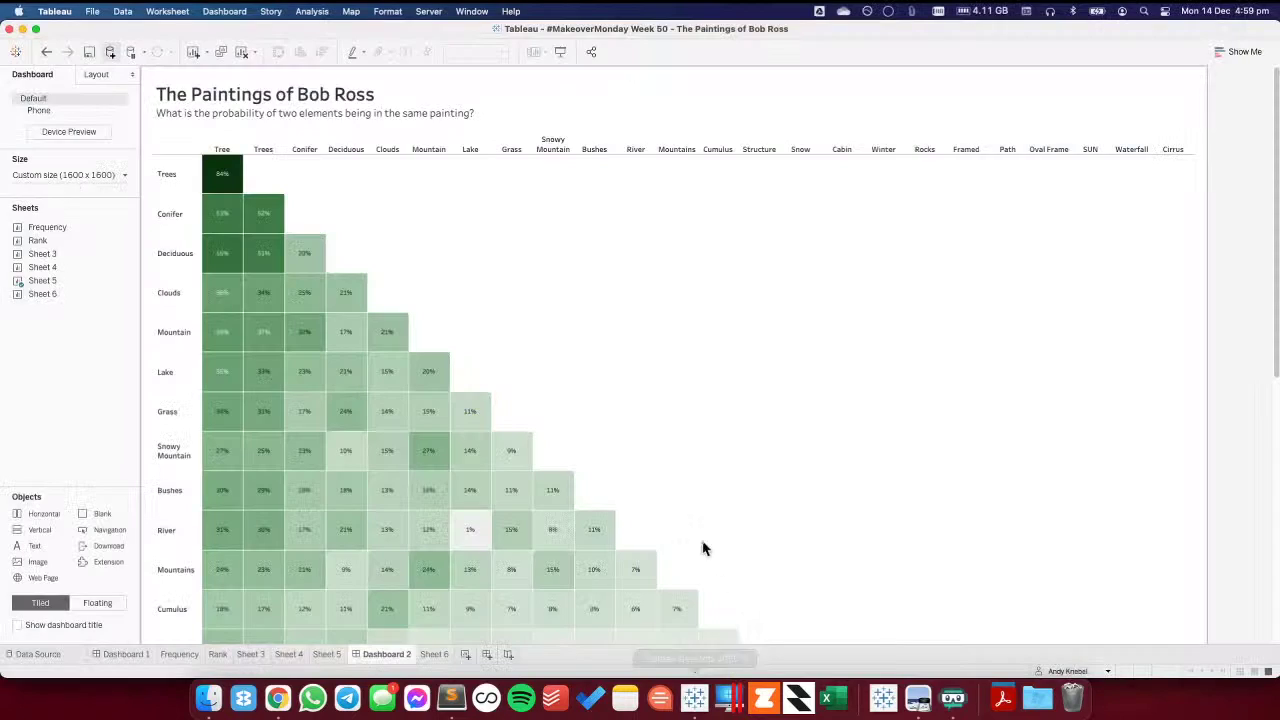
- Look at the Joint Probability colour settings on Sheet 5 and leave them without changes
{"action": "left_click", "coordinate": [328, 654]}
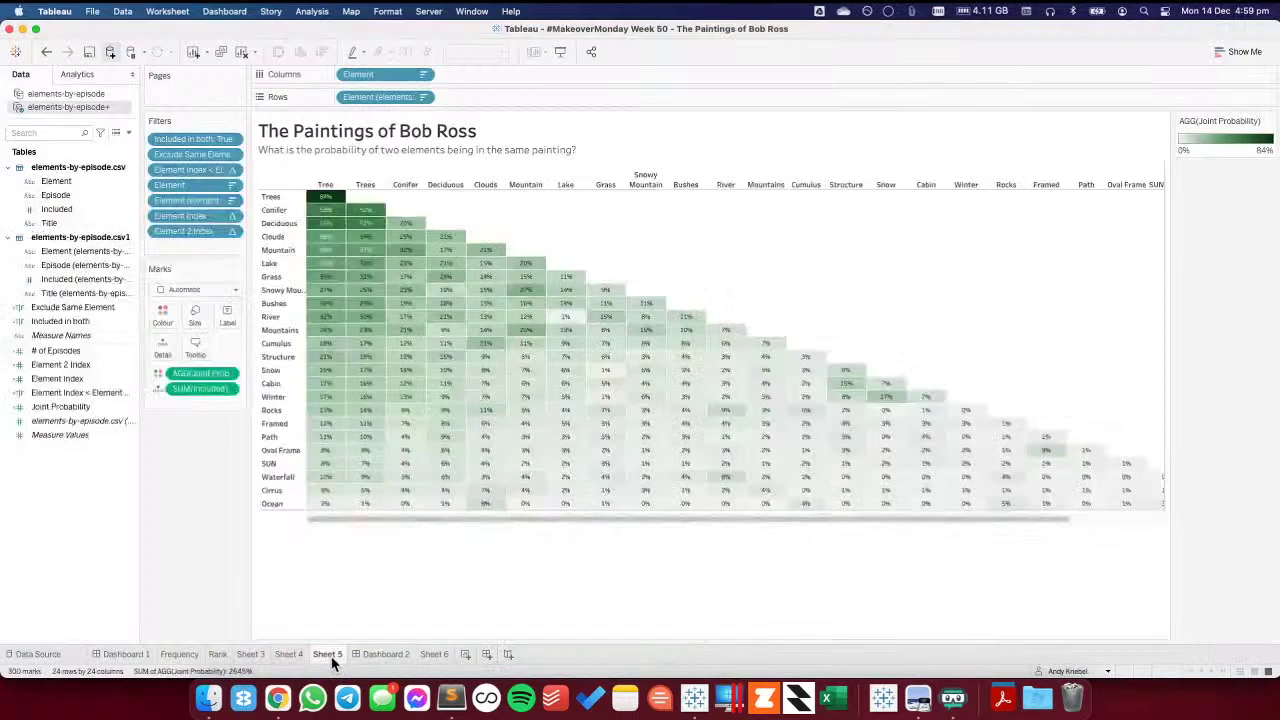
{"action": "double_click", "coordinate": [1228, 157]}
{"action": "left_click", "coordinate": [694, 494]}
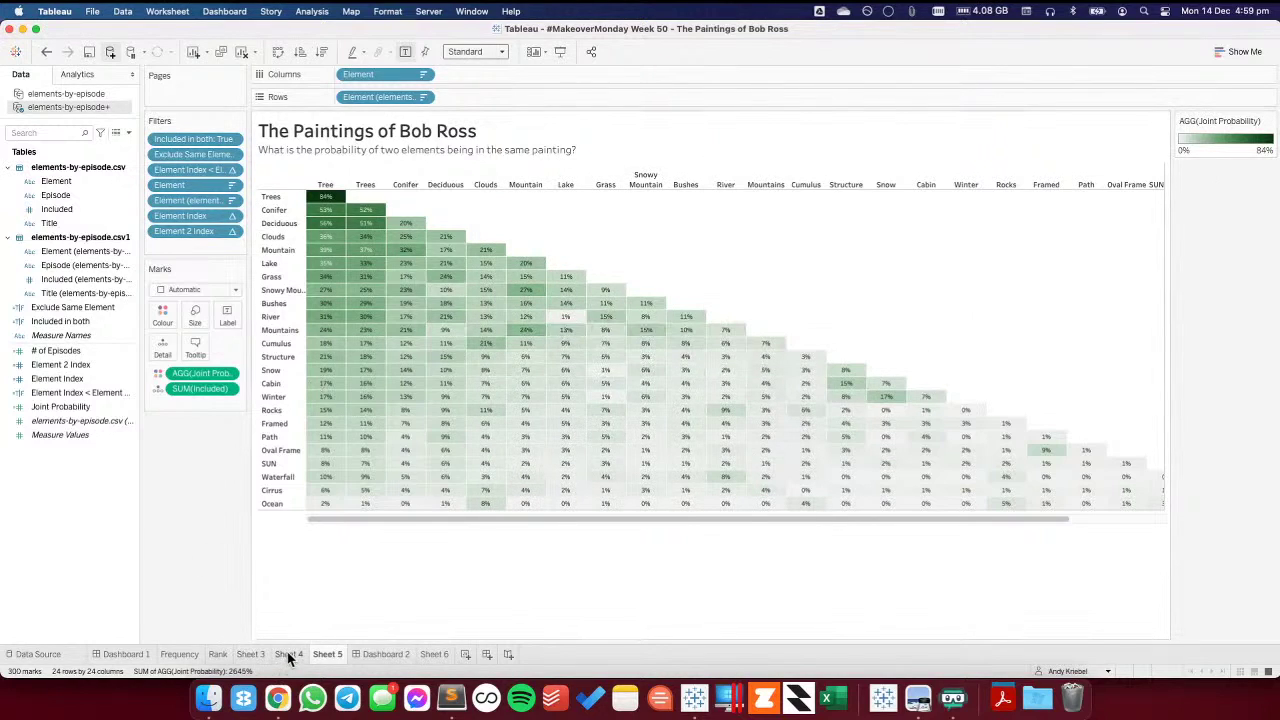
- On Sheet 4, place Season from the elements-by-episode data source on rows and on colour
{"action": "left_click", "coordinate": [285, 655]}
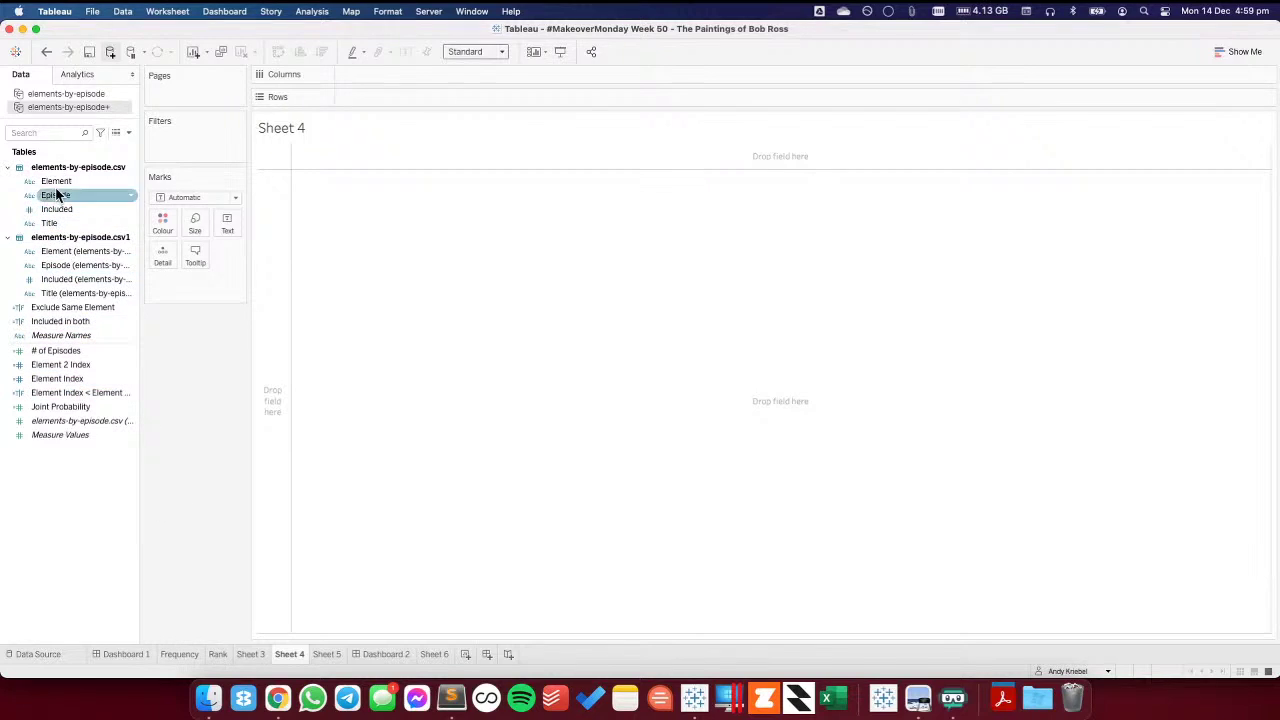
{"action": "left_click", "coordinate": [61, 94]}
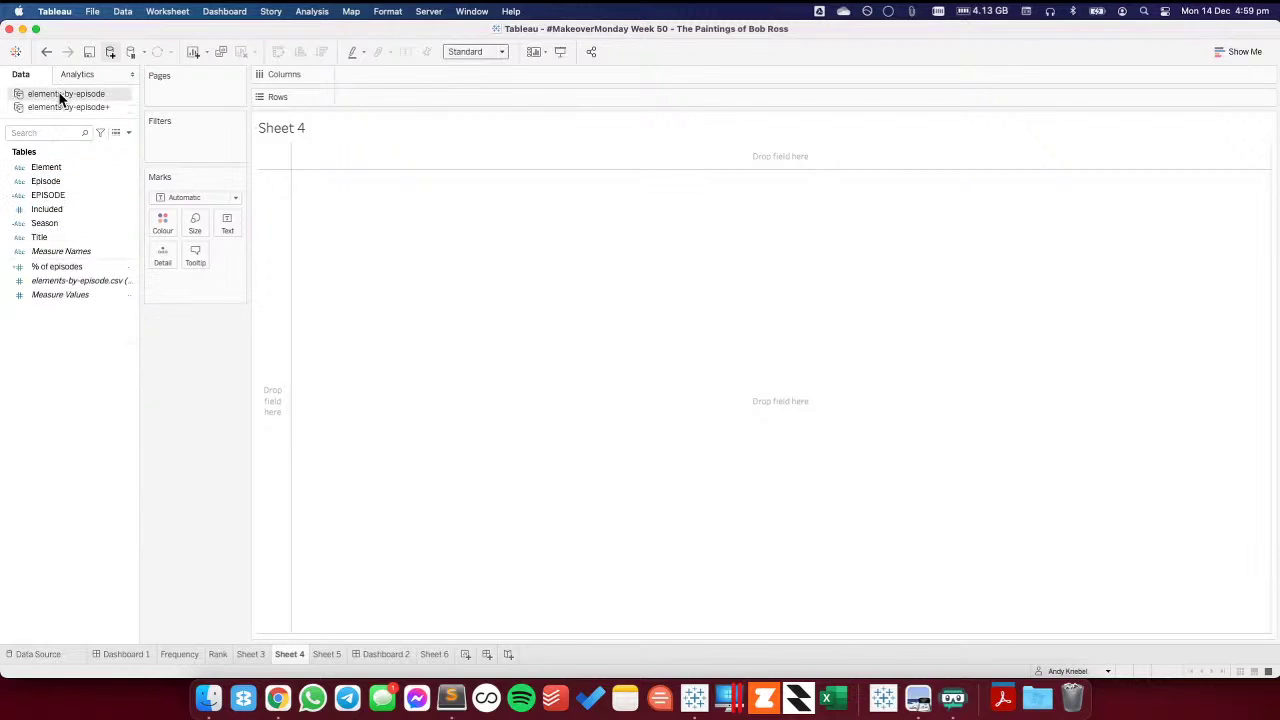
{"action": "left_click_drag", "start_coordinate": [46, 221], "coordinate": [275, 262]}
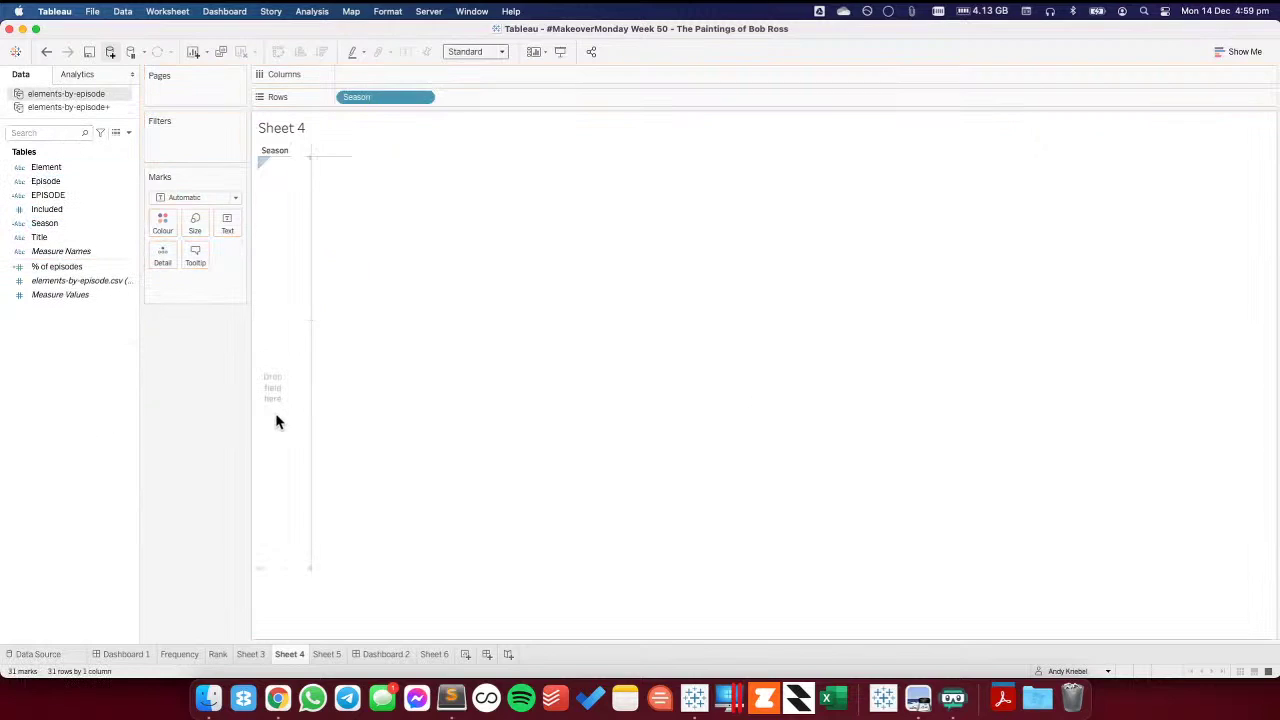
{"action": "left_click_drag", "start_coordinate": [70, 223], "coordinate": [162, 222]}
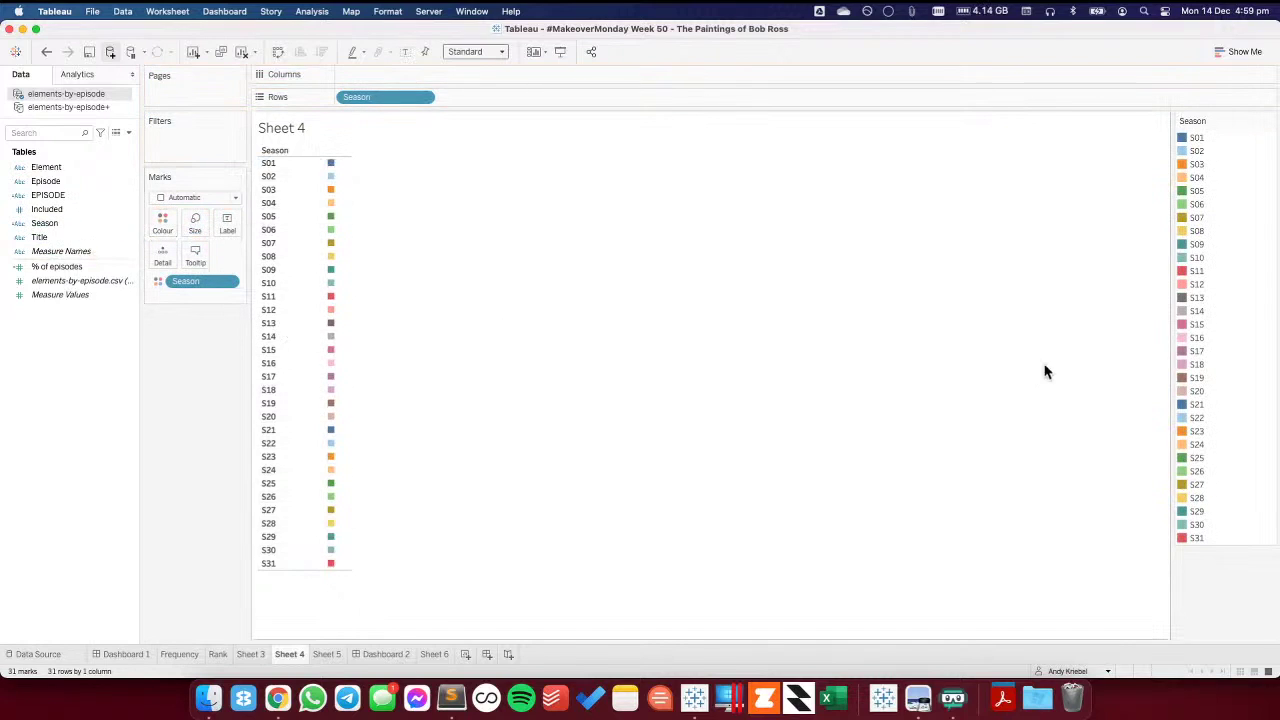
- Examine the list of colour palettes available for Season and cancel without assigning one
{"action": "double_click", "coordinate": [1219, 364]}
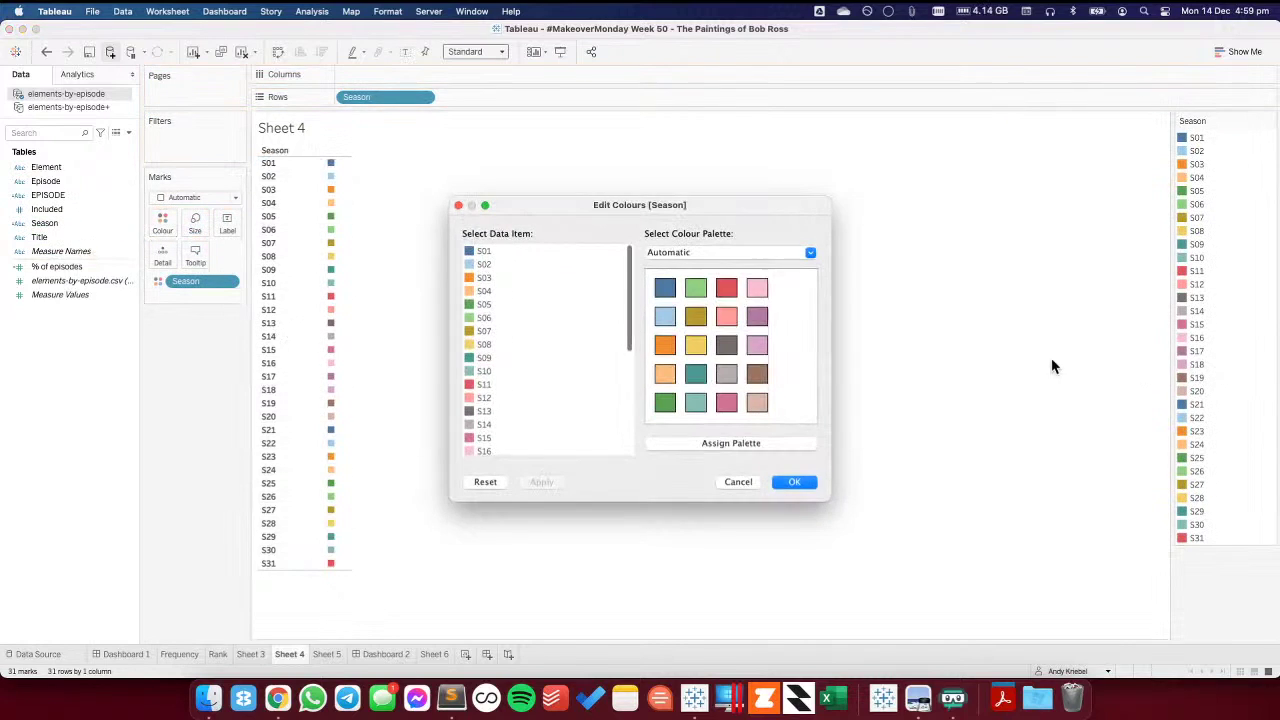
{"action": "left_click", "coordinate": [714, 256]}
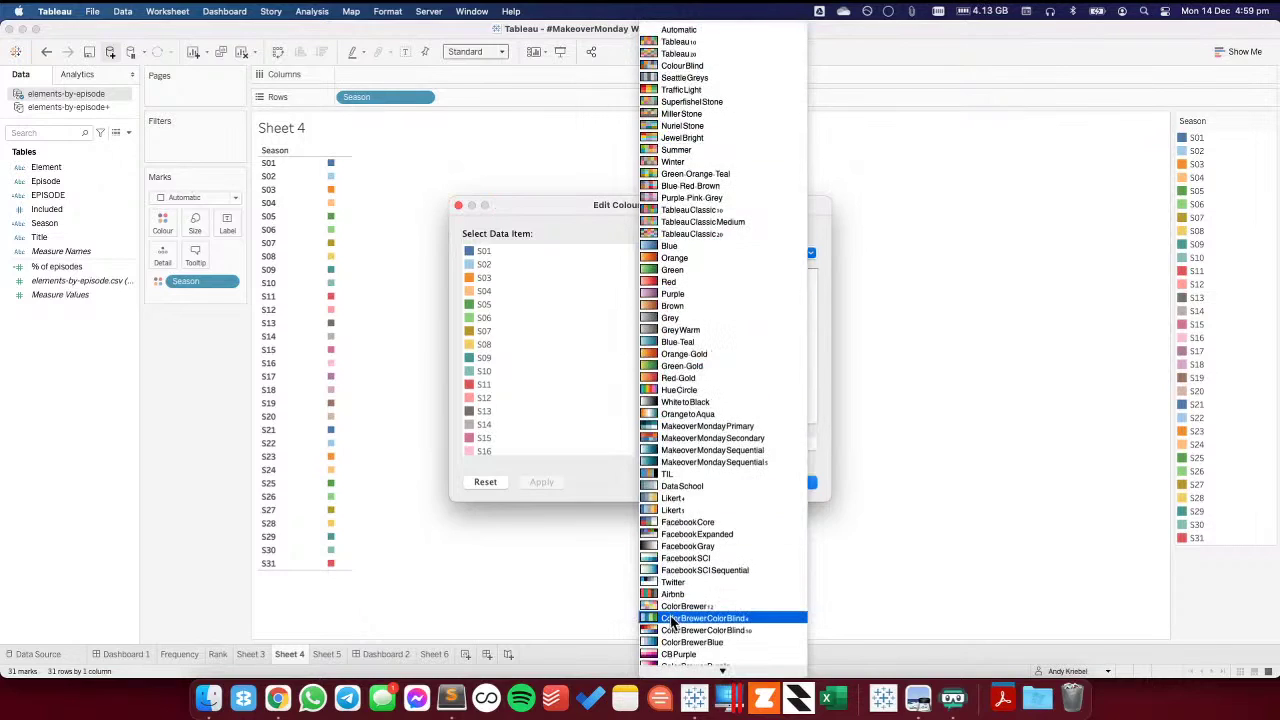
{"action": "left_click", "coordinate": [600, 474]}
{"action": "left_click", "coordinate": [742, 486]}
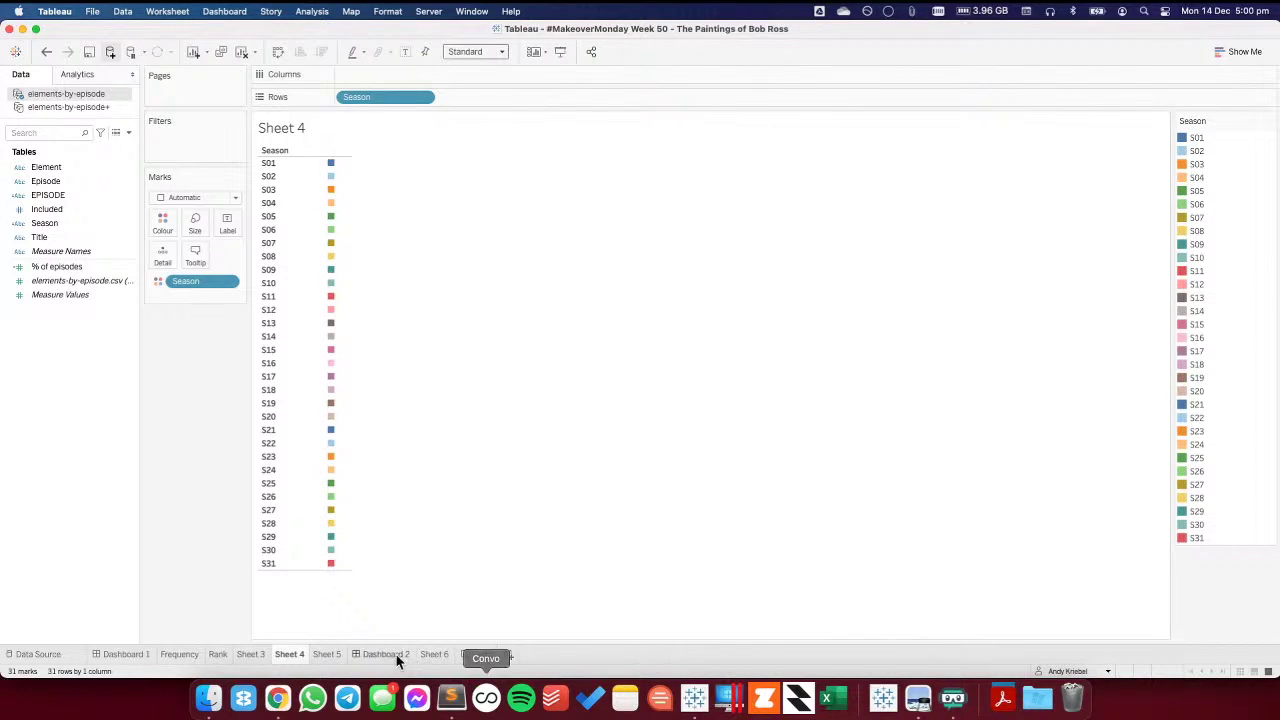
- Delete Sheet 4 from the workbook
{"action": "right_click", "coordinate": [285, 655]}
{"action": "left_click", "coordinate": [316, 458]}
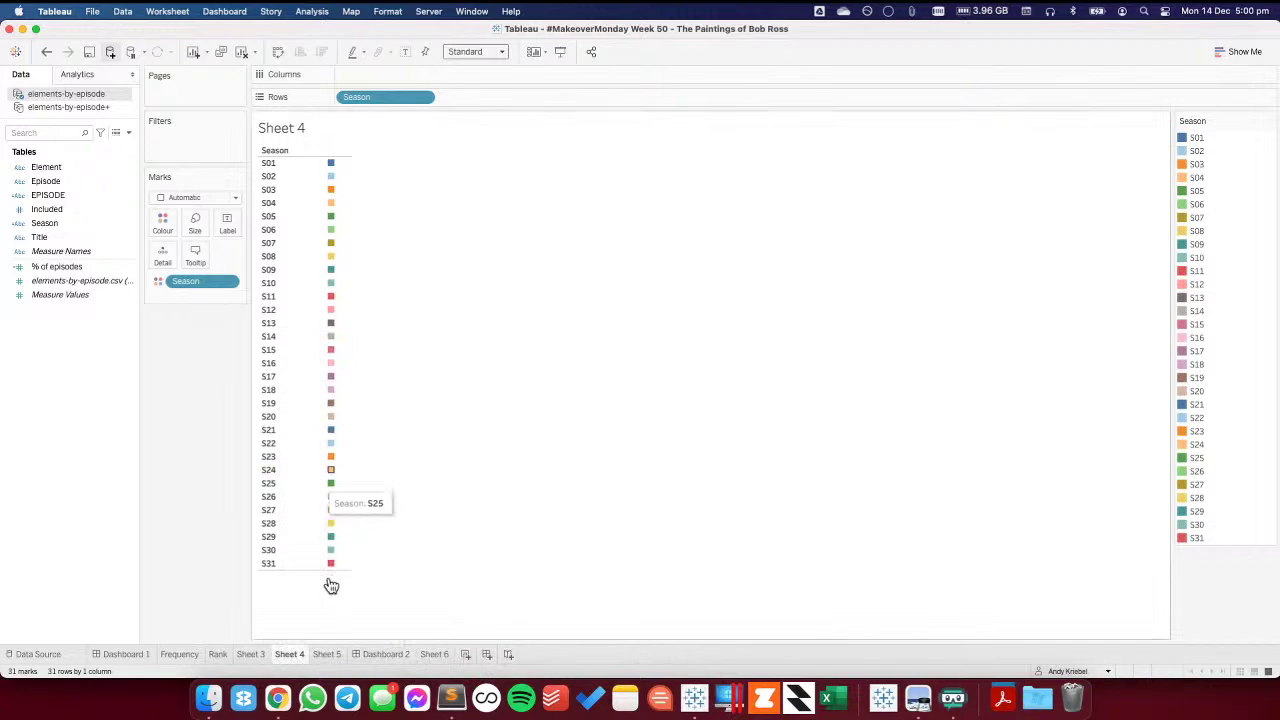
- Show Dashboard 2, then save the workbook and close it
{"action": "left_click", "coordinate": [348, 654]}
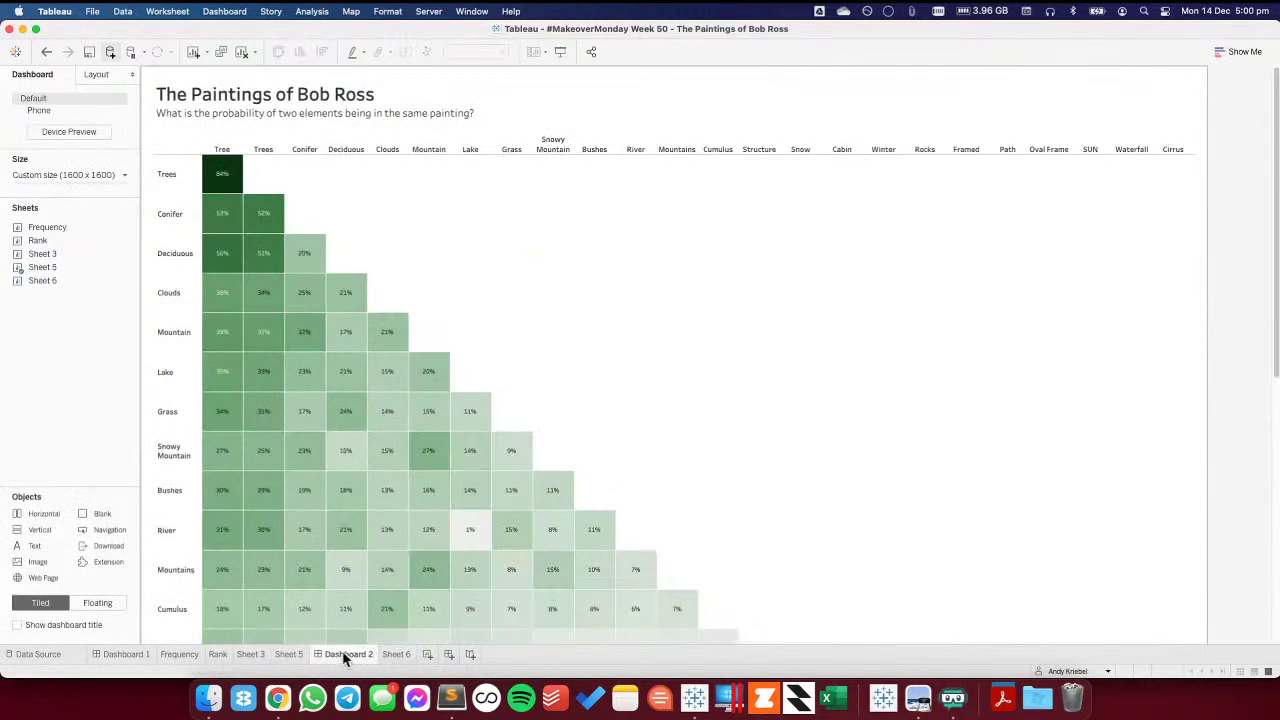
{"action": "left_click", "coordinate": [90, 58]}
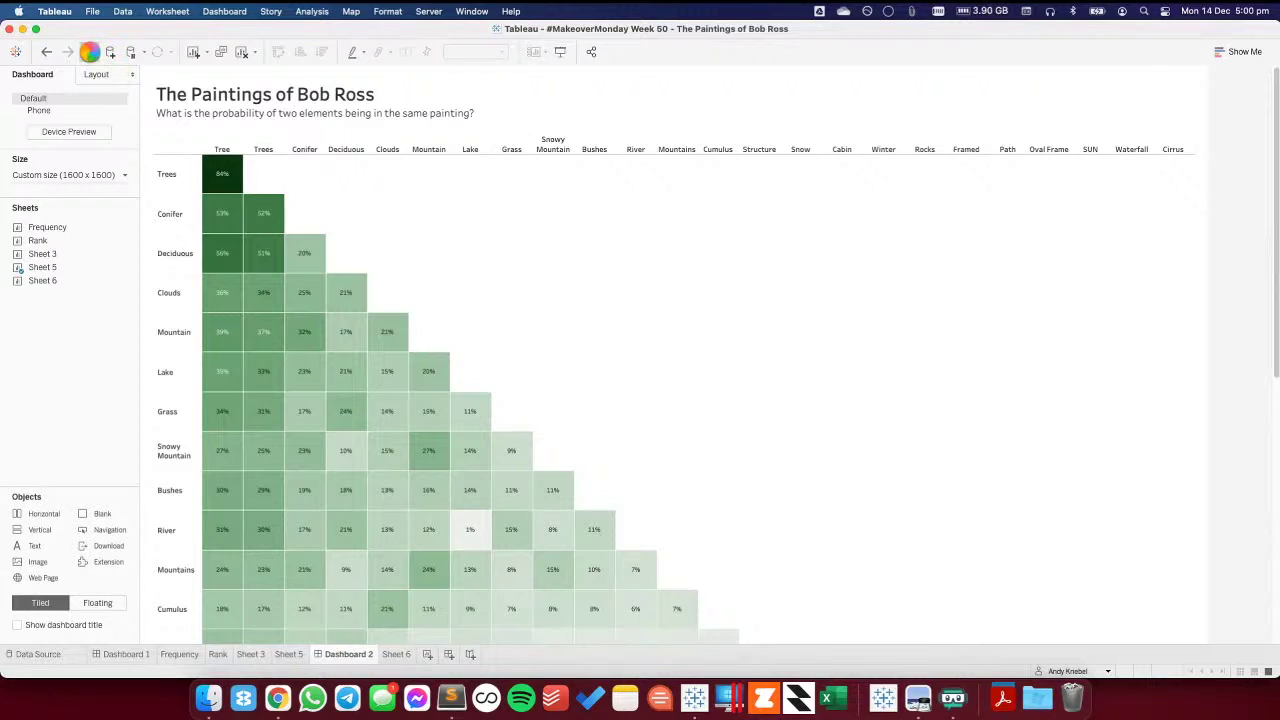
{"action": "left_click", "coordinate": [10, 30]}
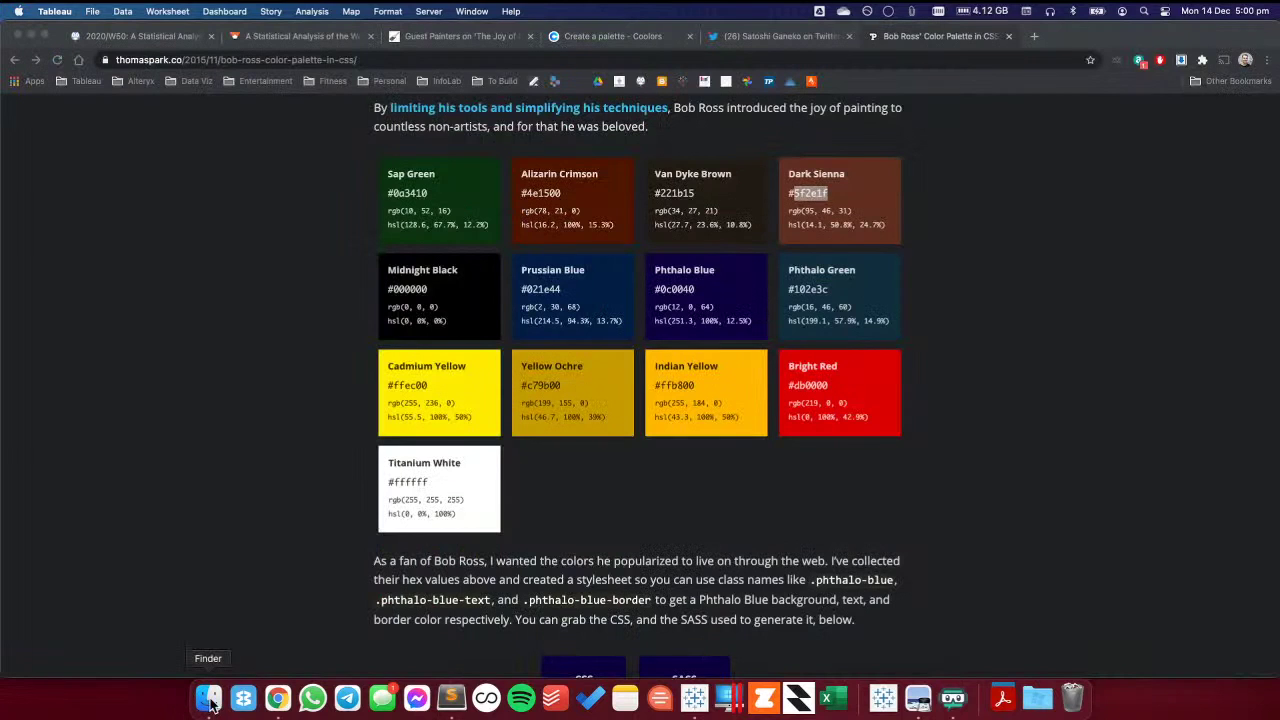
- Open Preferences.tps from the My Tableau Repository folder in Sublime Text, and reposition and enlarge the editor window
{"action": "left_click", "coordinate": [210, 703]}
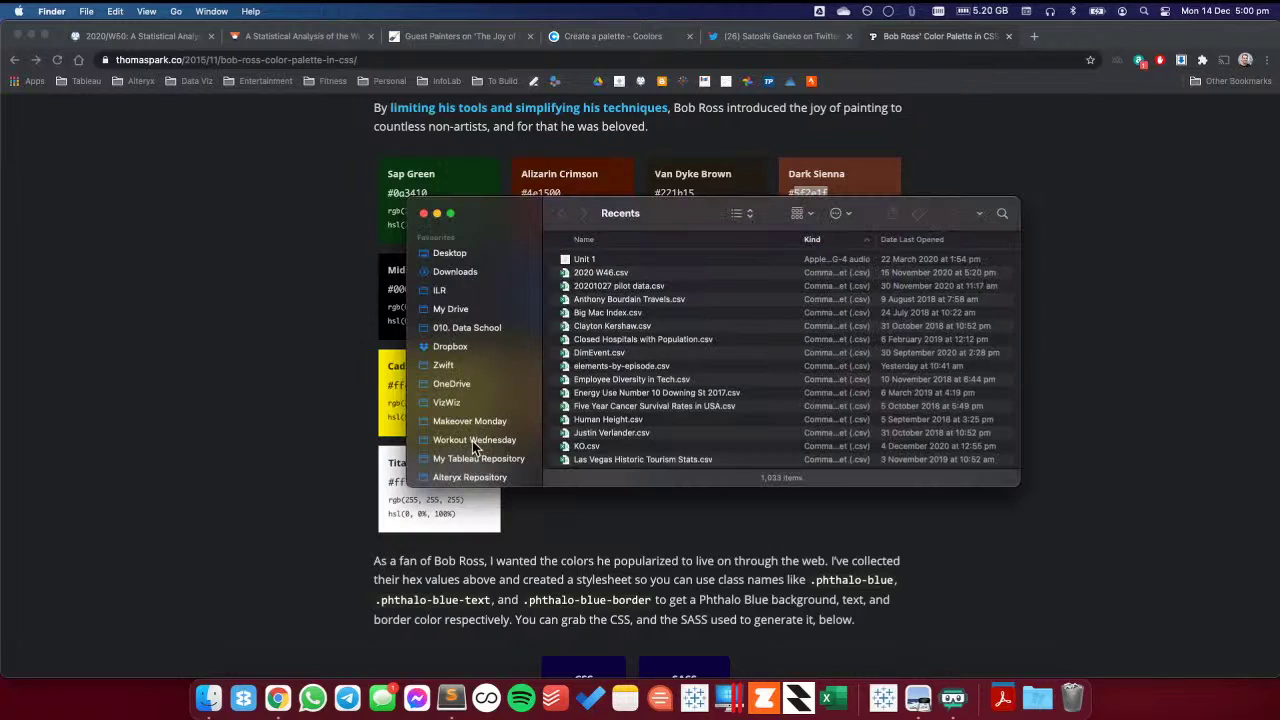
{"action": "left_click", "coordinate": [473, 458]}
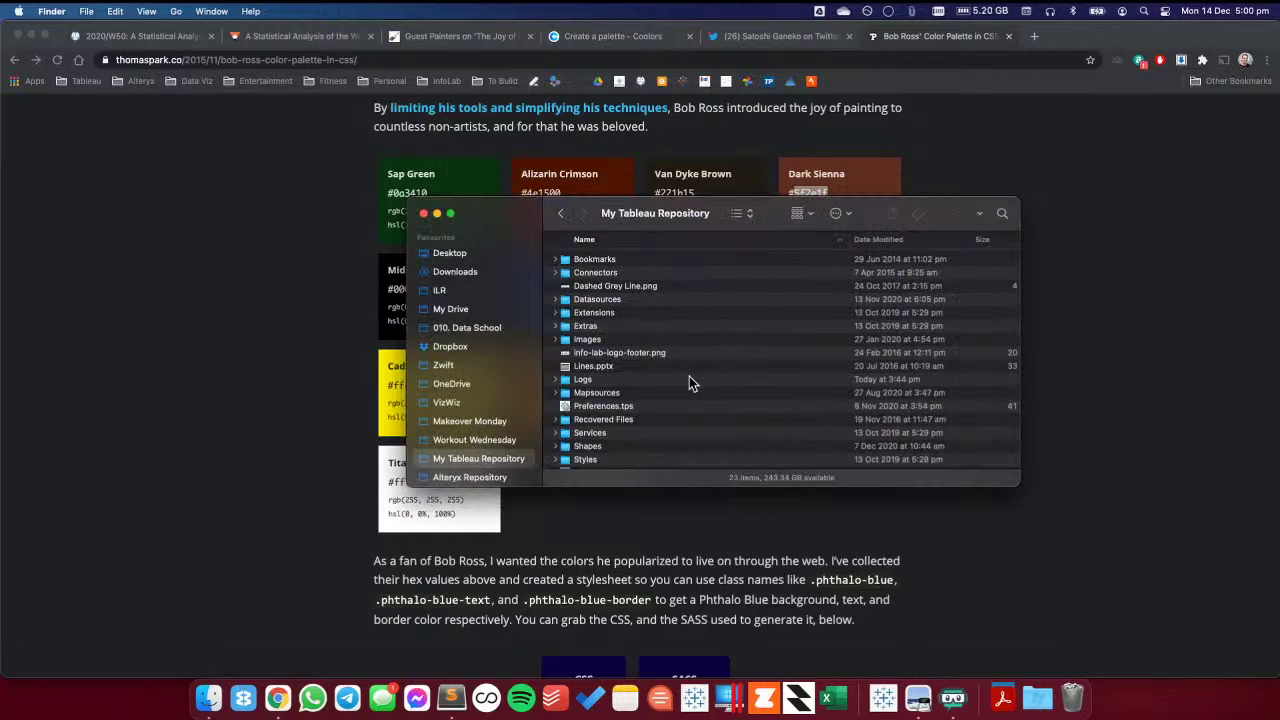
{"action": "scroll", "coordinate": [690, 378], "scroll_direction": "down", "scroll_amount": 1}
{"action": "scroll", "coordinate": [682, 384], "scroll_direction": "down", "scroll_amount": 3}
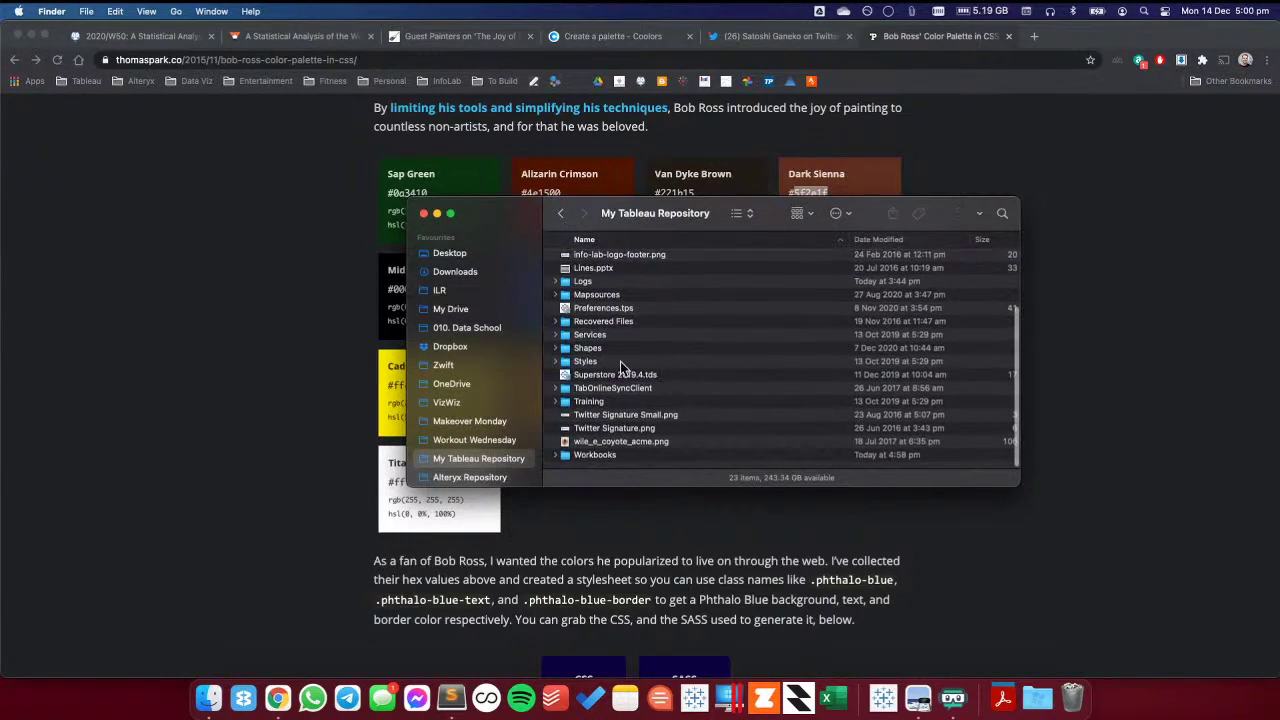
{"action": "left_click_drag", "start_coordinate": [600, 308], "coordinate": [450, 700]}
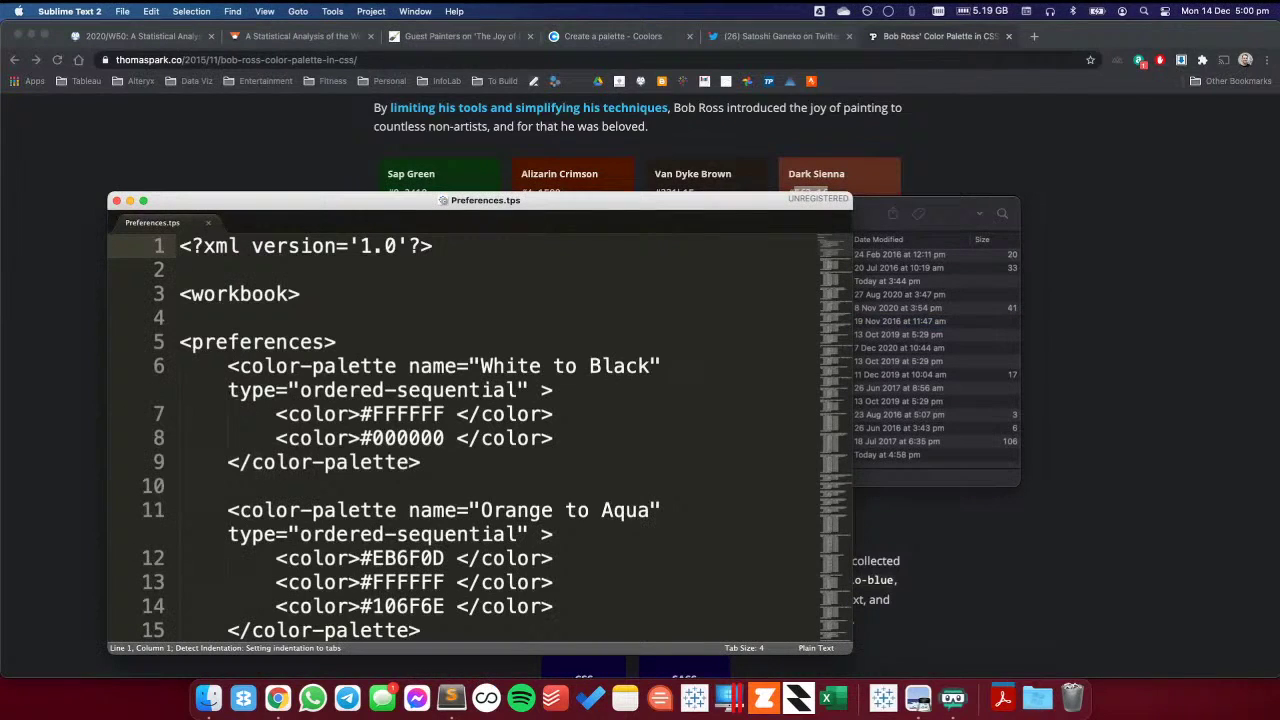
{"action": "left_click_drag", "start_coordinate": [583, 203], "coordinate": [671, 115]}
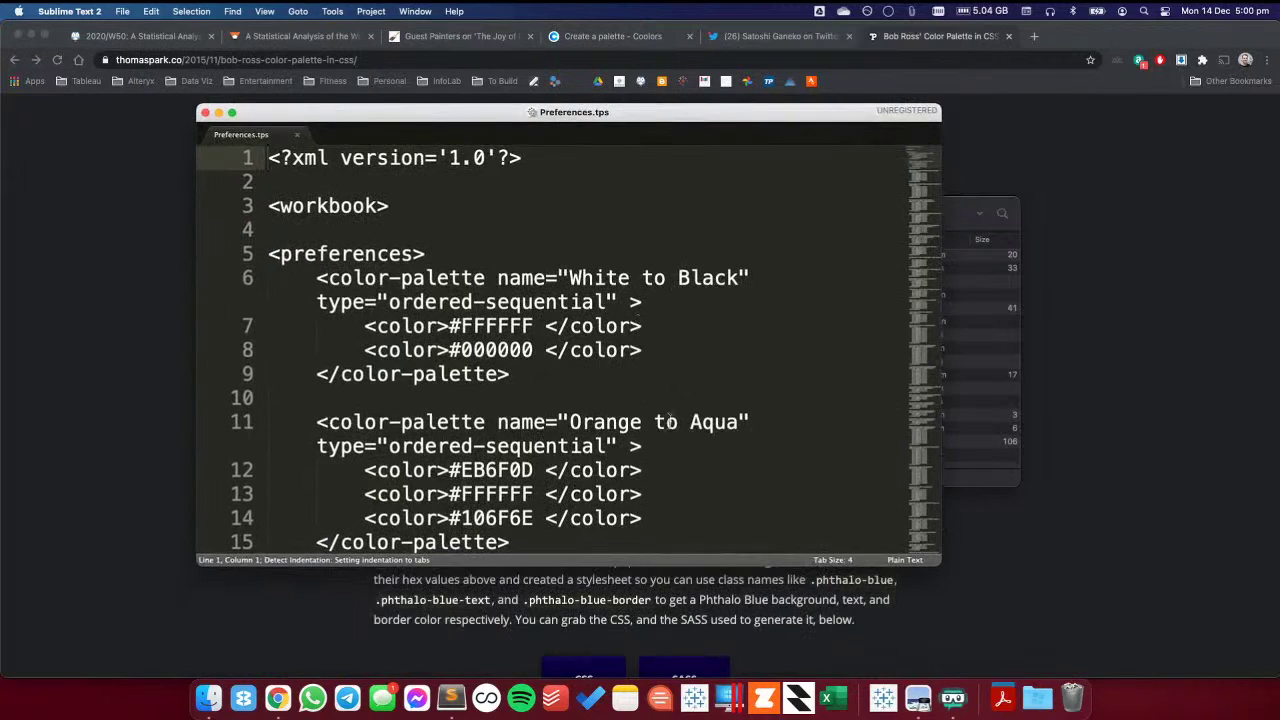
{"action": "left_click_drag", "start_coordinate": [937, 561], "coordinate": [1040, 646]}
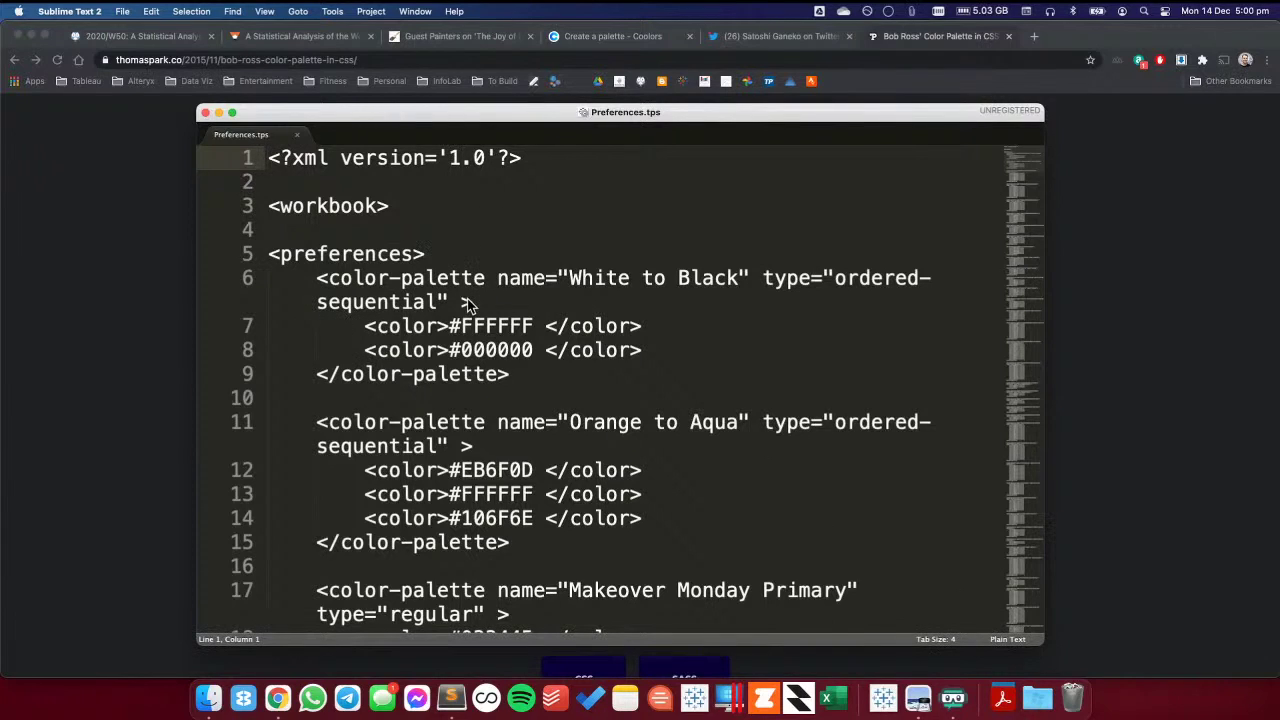
- Copy the whole "Makeover Monday Secondary" colour-palette block in Preferences.tps and go to the end of the file
{"action": "scroll", "coordinate": [467, 305], "scroll_direction": "down", "scroll_amount": 8}
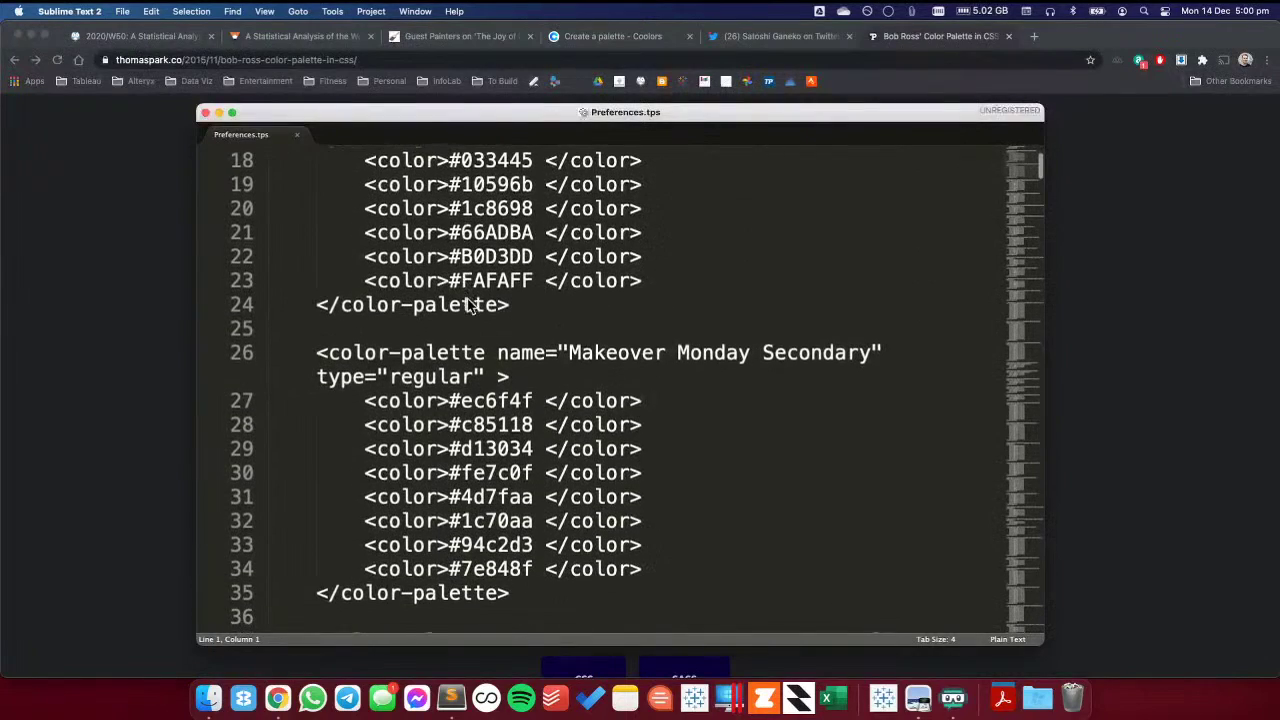
{"action": "left_click", "coordinate": [330, 330]}
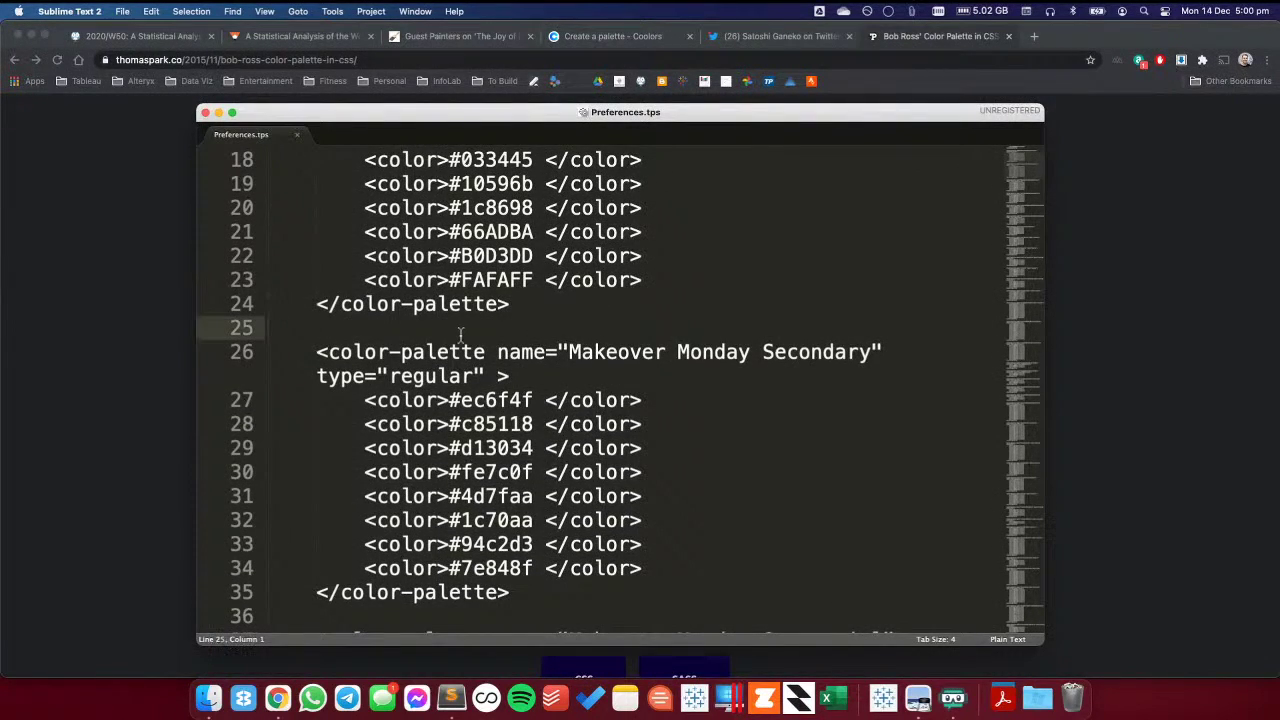
{"action": "key", "text": "shift+Down"}
{"action": "key", "text": "shift+Down"}
{"action": "key", "text": "shift+Down"}
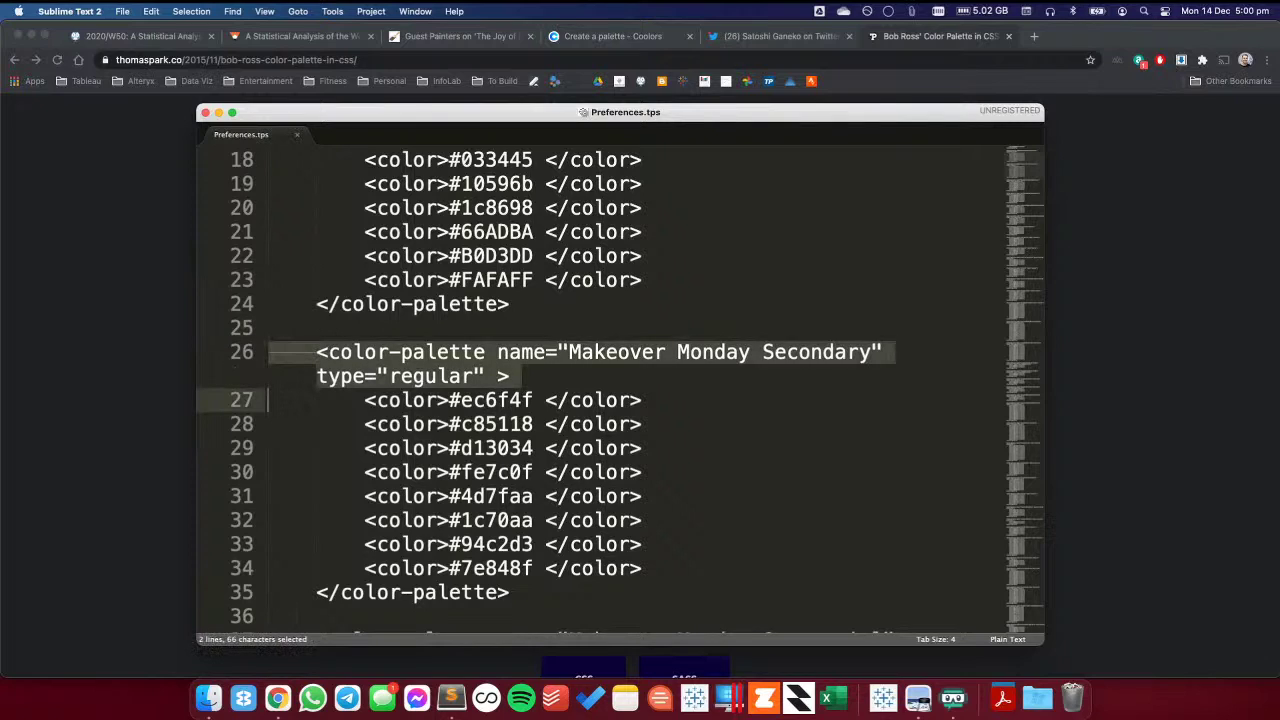
{"action": "key", "text": "shift+Down"}
{"action": "key", "text": "shift+Down"}
{"action": "key", "text": "shift+Down"}
{"action": "key", "text": "shift+Down"}
{"action": "key", "text": "shift+Down"}
{"action": "key", "text": "shift+Down"}
{"action": "key", "text": "shift+Down"}
{"action": "key", "text": "shift+Down"}
{"action": "key", "text": "shift+Down"}
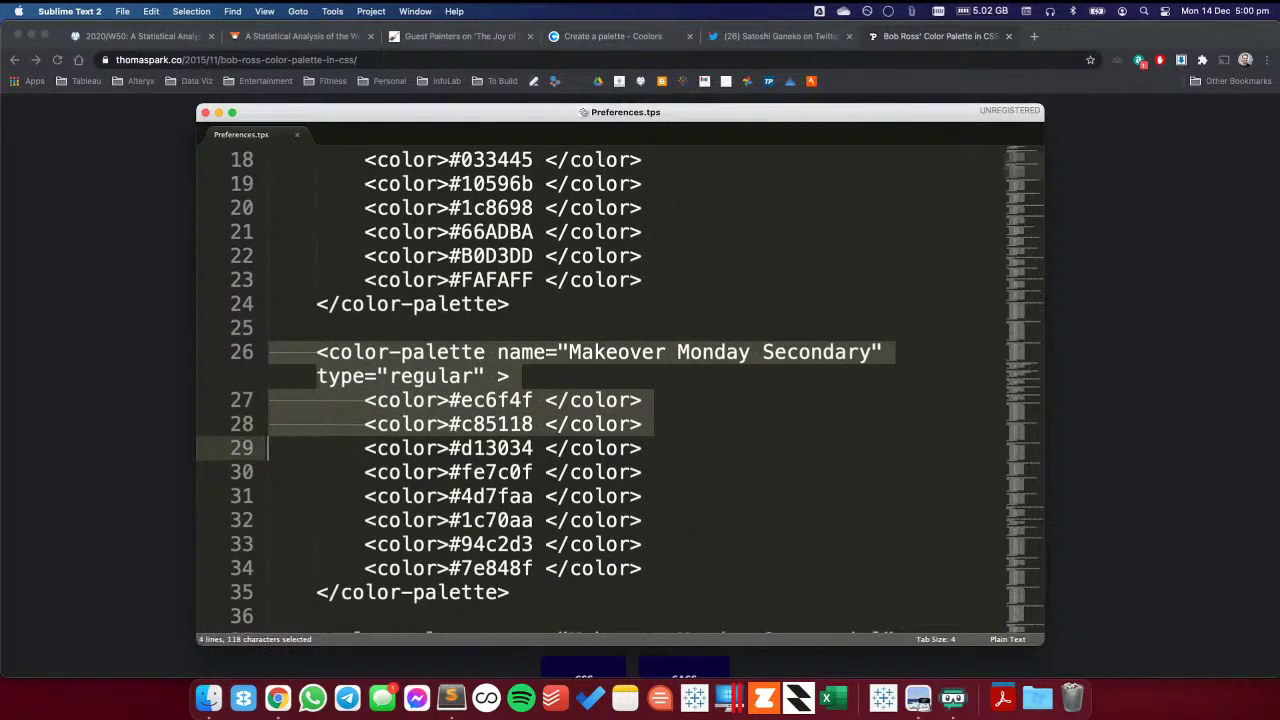
{"action": "key", "text": "super+c"}
{"action": "key", "text": "super+Down"}
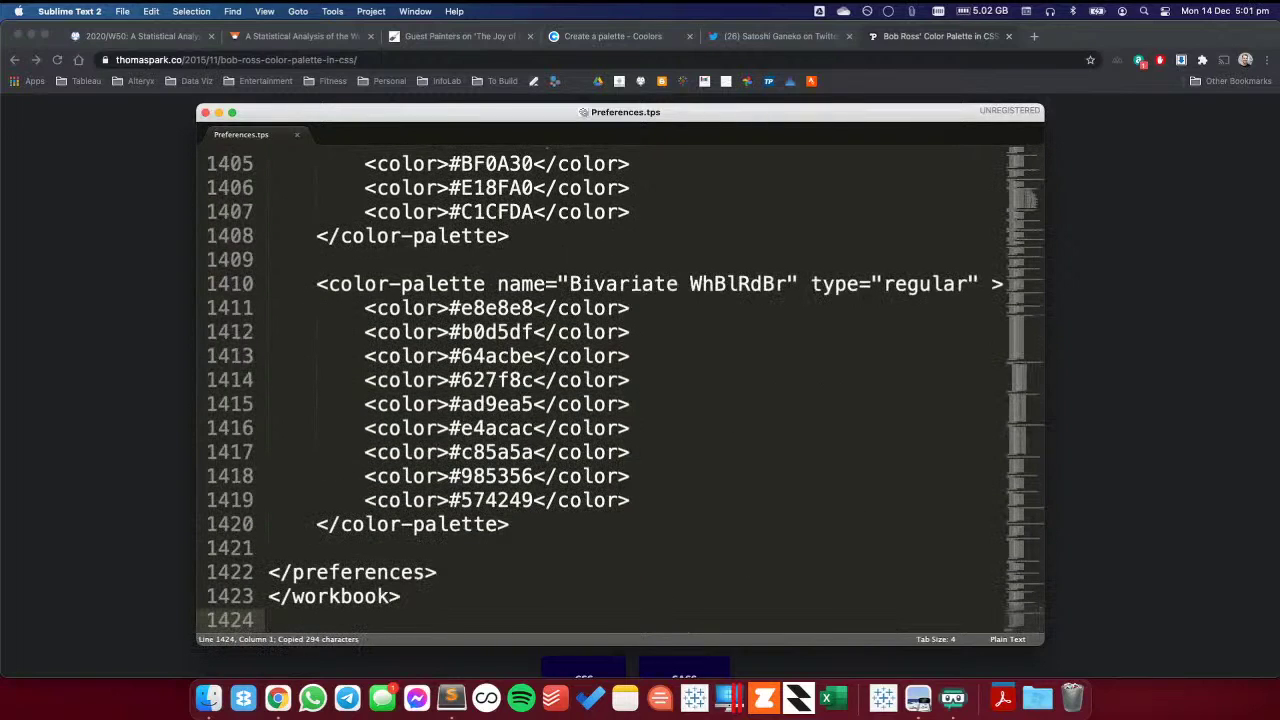
- Paste the copied Makeover Monday Secondary palette block below the Bivariate WhBlRdBr palette, before the closing preferences tag
{"action": "key", "text": "Up"}
{"action": "key", "text": "Up"}
{"action": "key", "text": "Up"}
{"action": "key", "text": "Return"}
{"action": "key", "text": "super+v"}
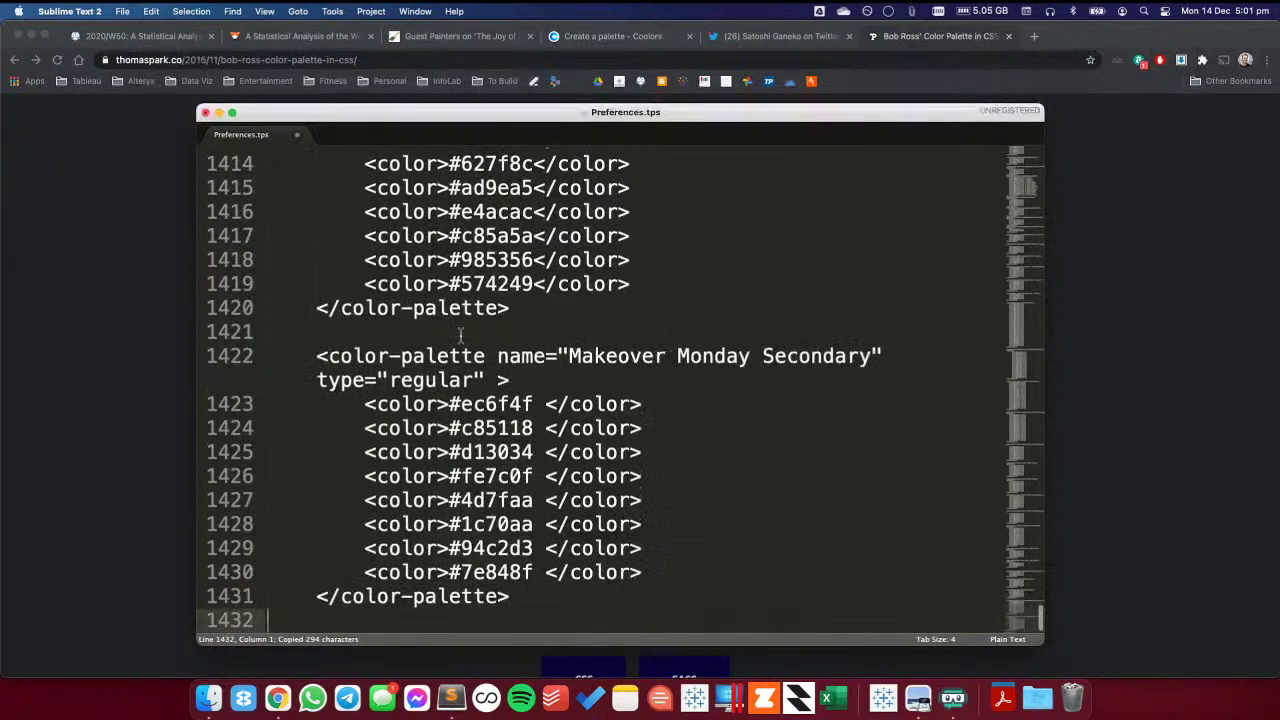
- Rename the pasted Makeover Monday Secondary palette to "Bob Ross"
{"action": "left_click_drag", "start_coordinate": [572, 350], "coordinate": [874, 355]}
{"action": "type", "text": "Bob R"}
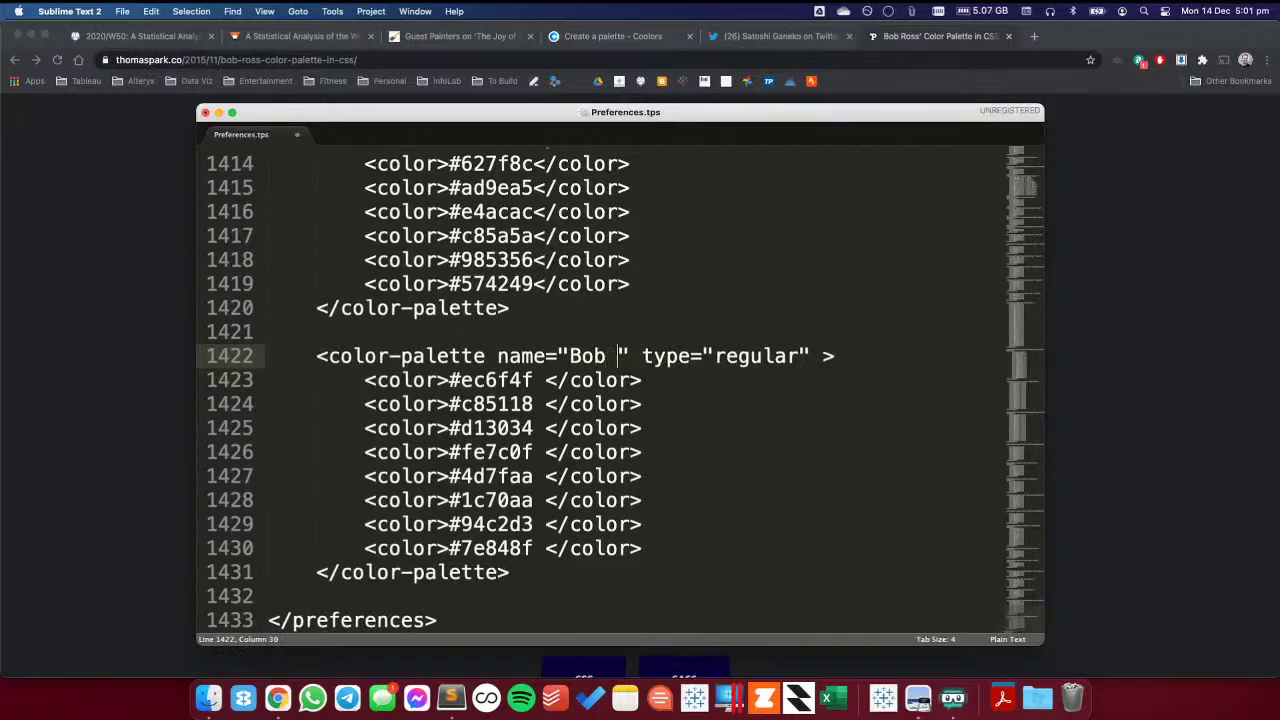
{"action": "type", "text": "oss"}
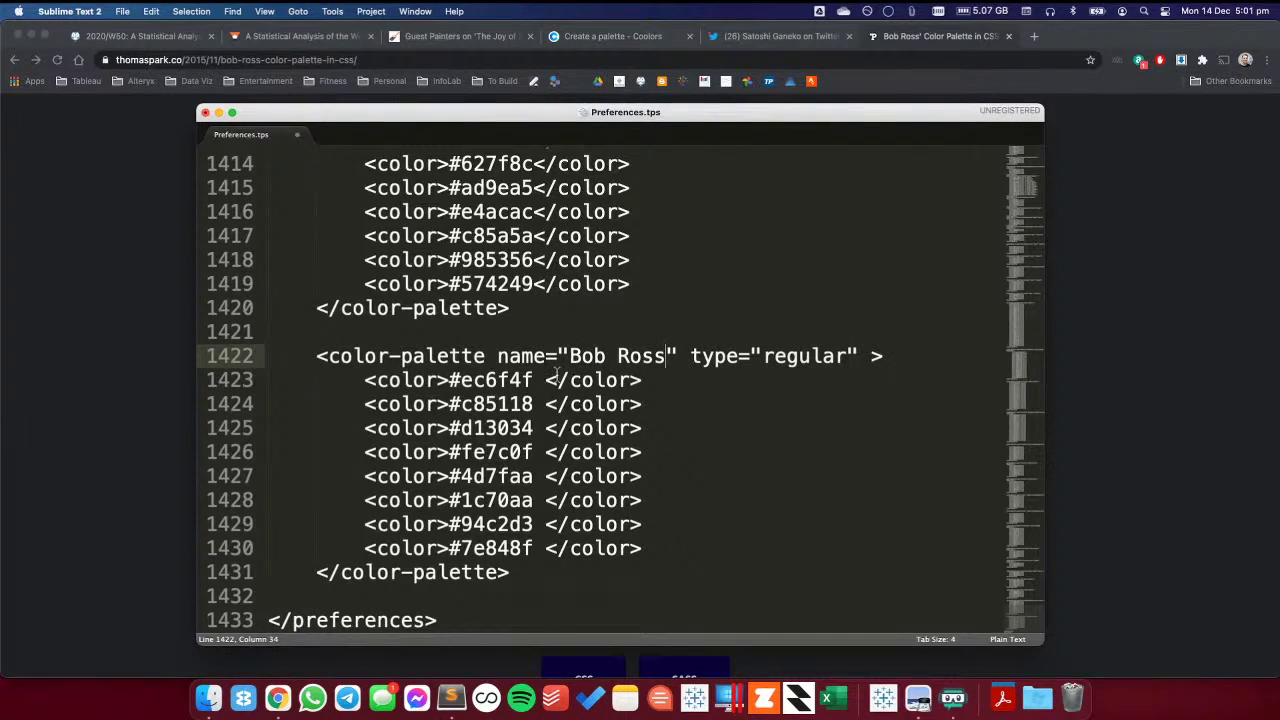
- Copy the Sap Green hex code from the web page in Chrome and make it the Bob Ross palette's first colour, #0a3410
{"action": "key", "text": "super+Tab"}
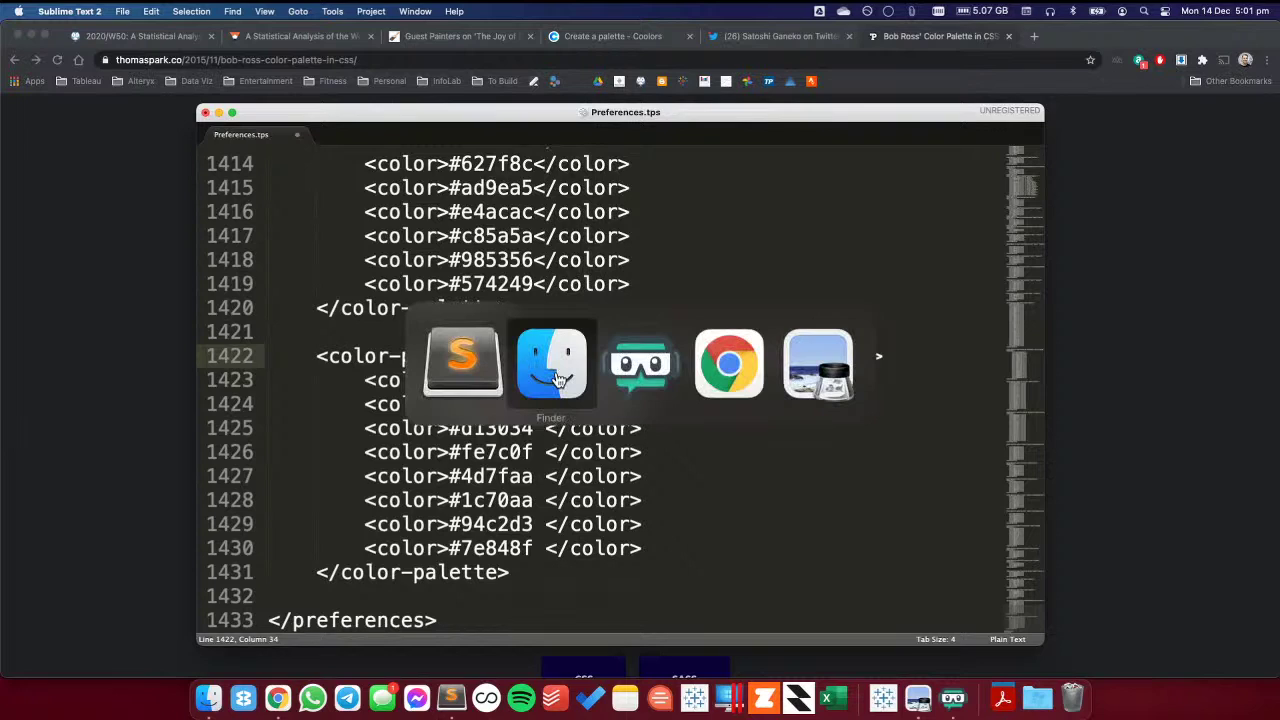
{"action": "left_click", "coordinate": [727, 374]}
{"action": "double_click", "coordinate": [412, 193]}
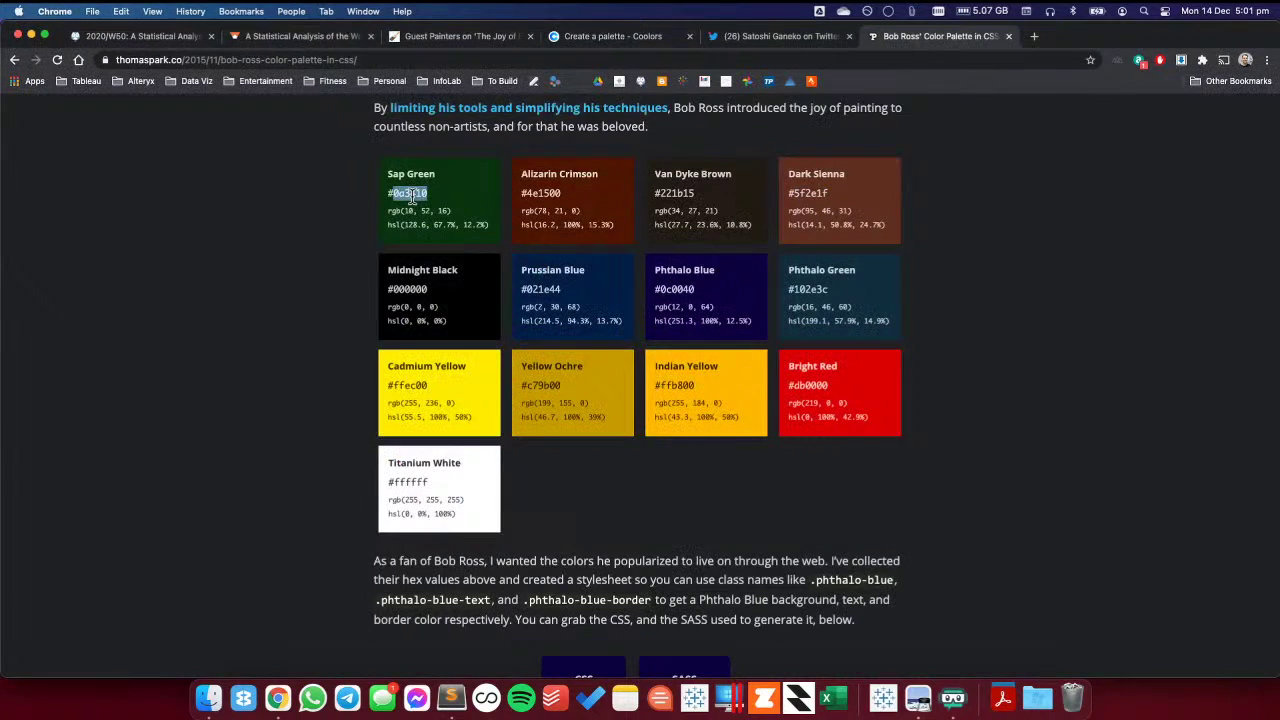
{"action": "key", "text": "super+Tab"}
{"action": "double_click", "coordinate": [479, 381]}
{"action": "key", "text": "super+v"}
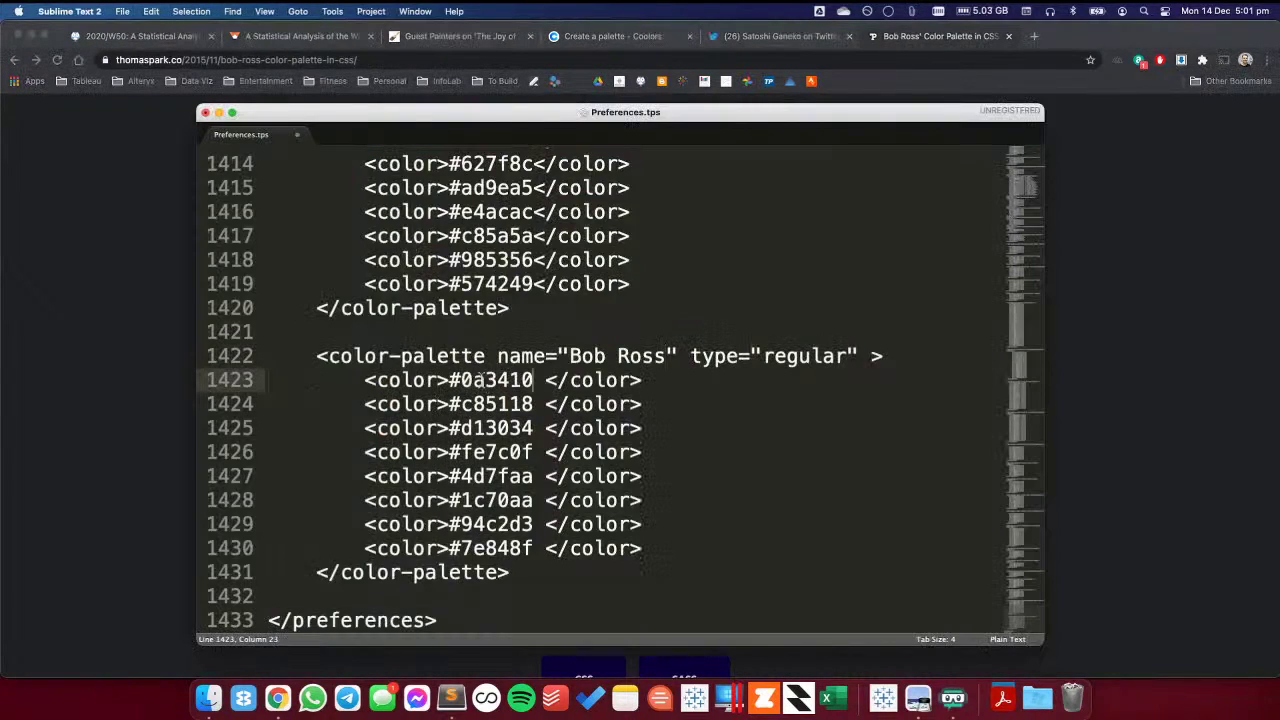
- Replace the Bob Ross palette's second colour with Alizarin Crimson, #4e1500, copied from the web page
{"action": "key", "text": "super+Tab"}
{"action": "double_click", "coordinate": [548, 192]}
{"action": "key", "text": "super+c"}
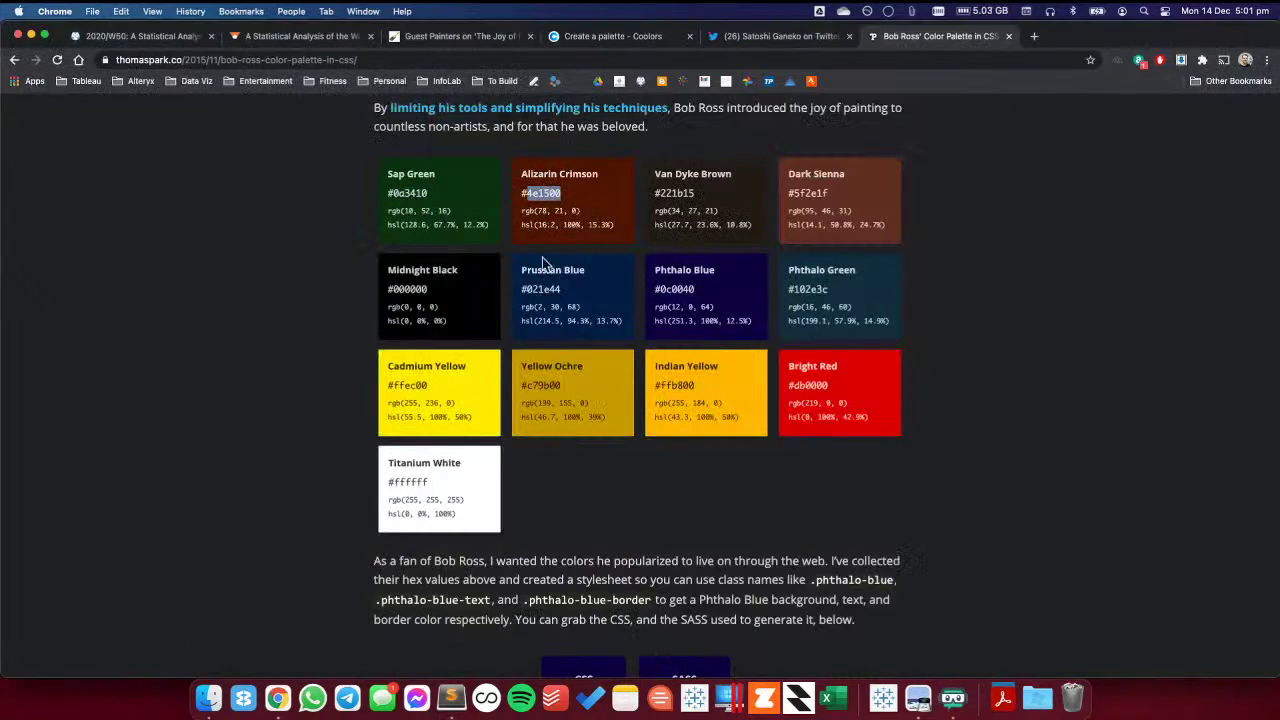
{"action": "key", "text": "super+Tab"}
{"action": "double_click", "coordinate": [497, 404]}
{"action": "key", "text": "super+v"}
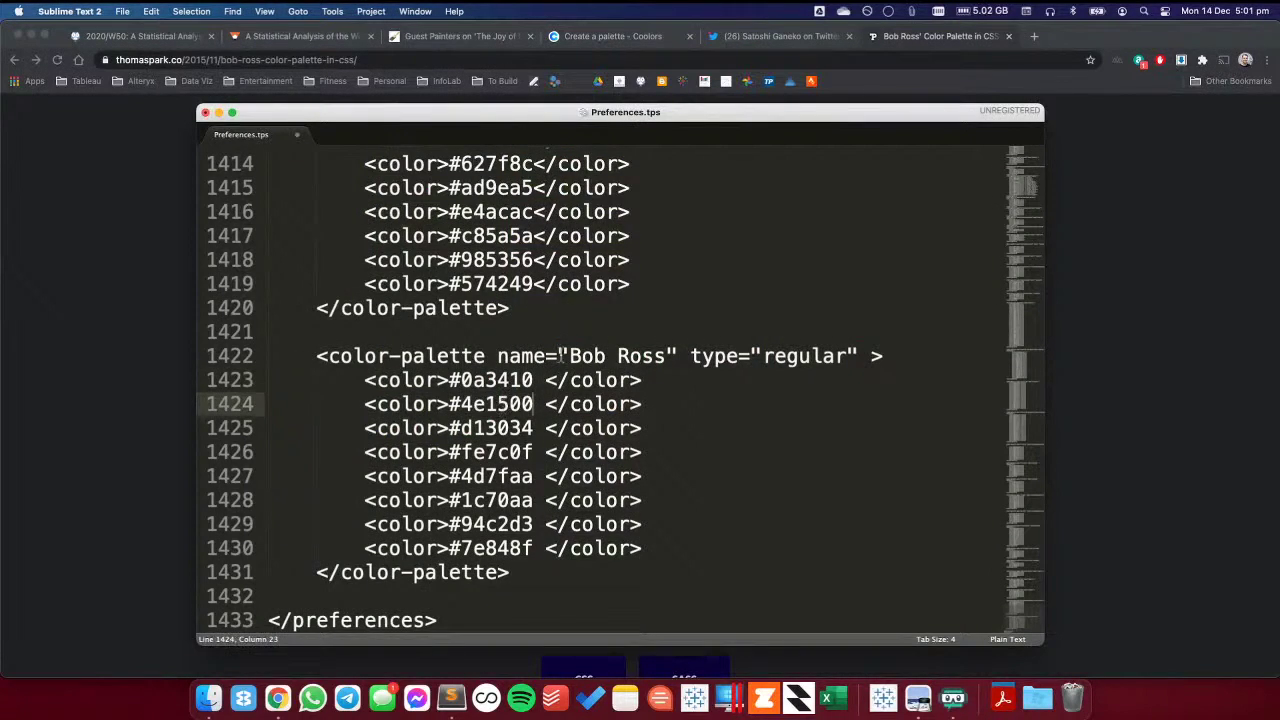
- Replace the Bob Ross palette's third colour with Van Dyke Brown, #221b15, copied from the web page
{"action": "key", "text": "super+Tab"}
{"action": "double_click", "coordinate": [677, 192]}
{"action": "key", "text": "super+c"}
{"action": "key", "text": "super+Tab"}
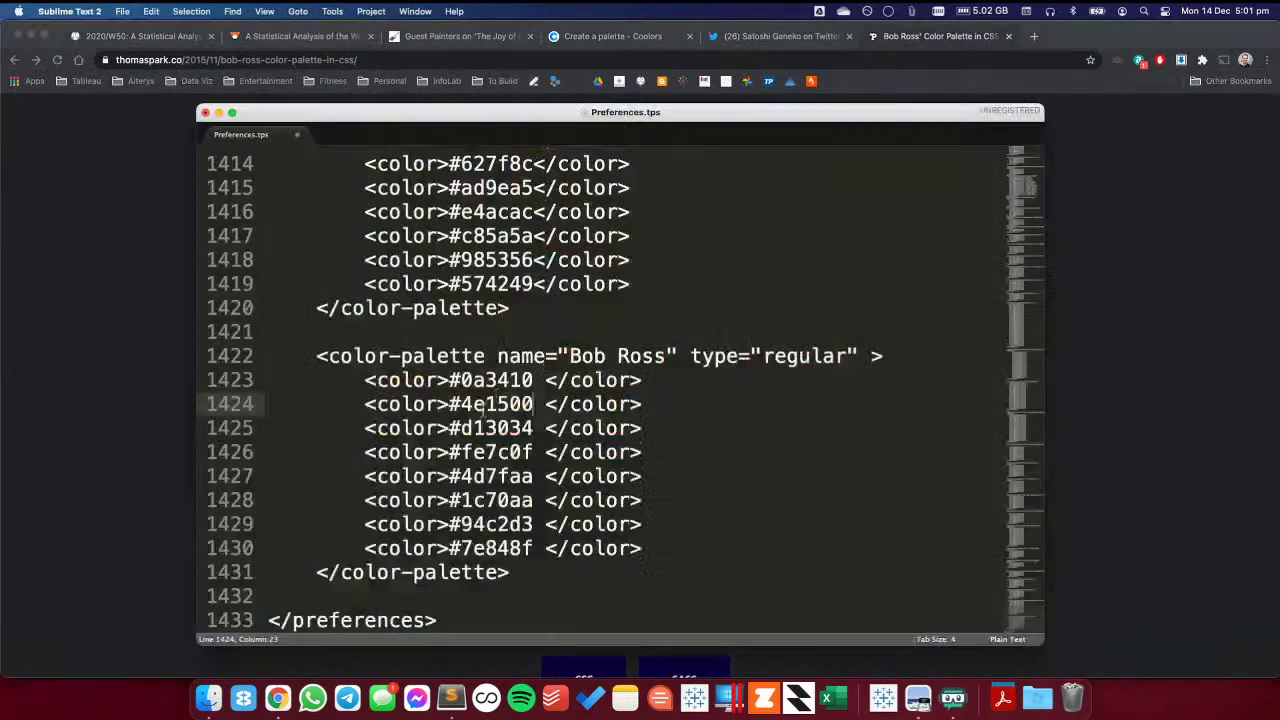
{"action": "double_click", "coordinate": [483, 428]}
{"action": "key", "text": "super+v"}
- Replace the Bob Ross palette's fourth colour with Dark Sienna, #5f2e1f, copied from the web page
{"action": "key", "text": "super+Tab"}
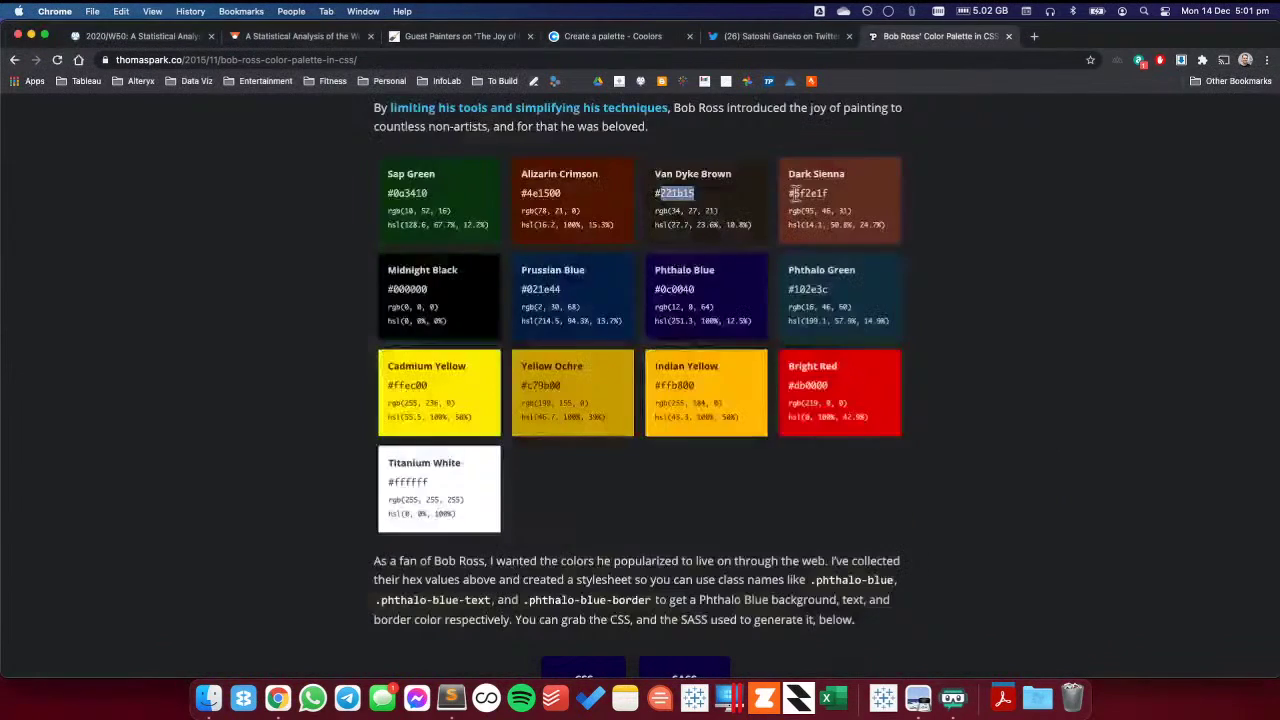
{"action": "double_click", "coordinate": [808, 192]}
{"action": "key", "text": "super+c"}
{"action": "key", "text": "super+Tab"}
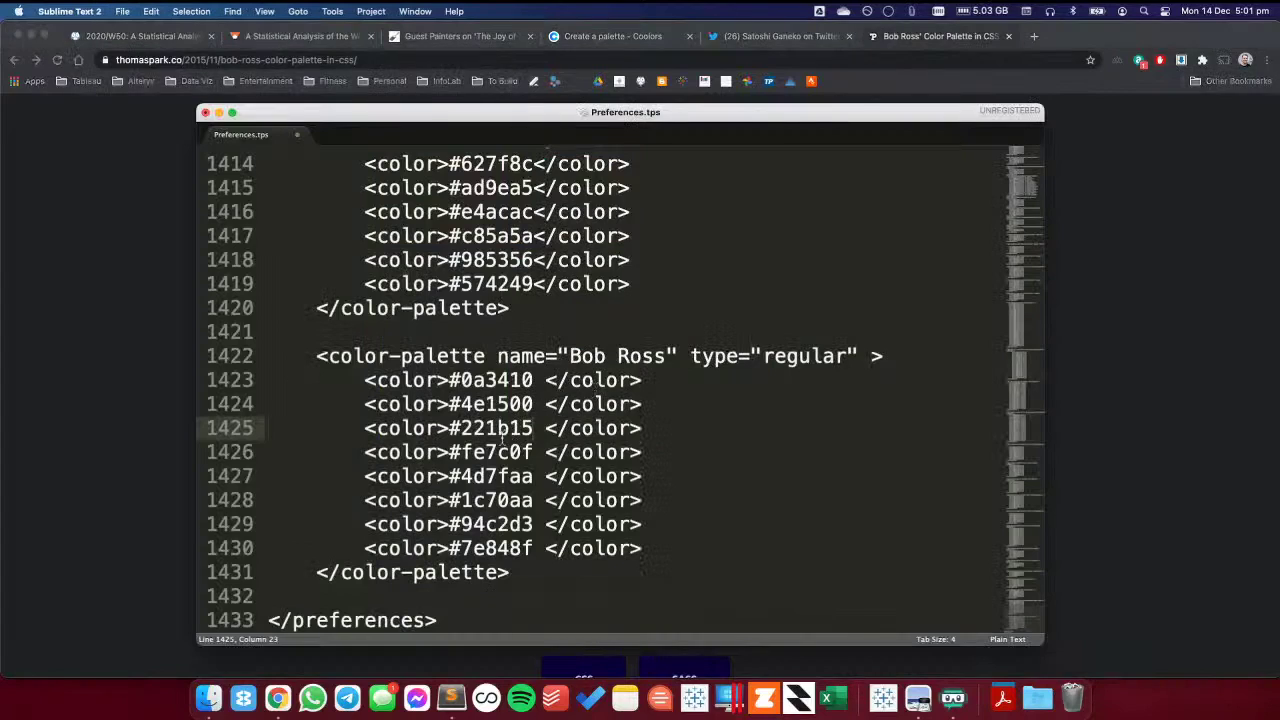
{"action": "left_click", "coordinate": [497, 452]}
{"action": "double_click", "coordinate": [497, 452]}
{"action": "key", "text": "super+v"}
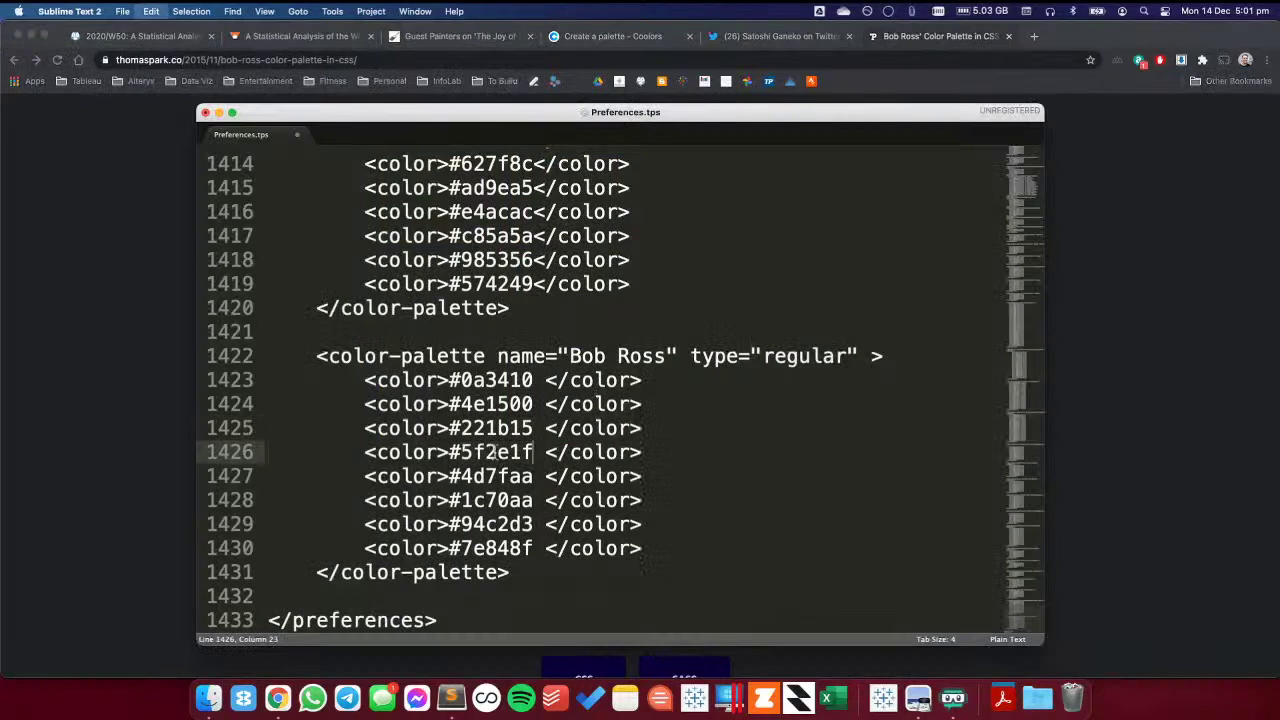
- Replace the Bob Ross palette's fifth colour with Midnight Black, #000000, copied from the web page
{"action": "key", "text": "super+Tab"}
{"action": "double_click", "coordinate": [407, 289]}
{"action": "key", "text": "super+c"}
{"action": "key", "text": "super+Tab"}
{"action": "double_click", "coordinate": [489, 476]}
{"action": "key", "text": "super+v"}
- Replace the Bob Ross palette's sixth colour with Prussian Blue, #021e44, copied from the web page
{"action": "key", "text": "super+Tab"}
{"action": "double_click", "coordinate": [545, 290]}
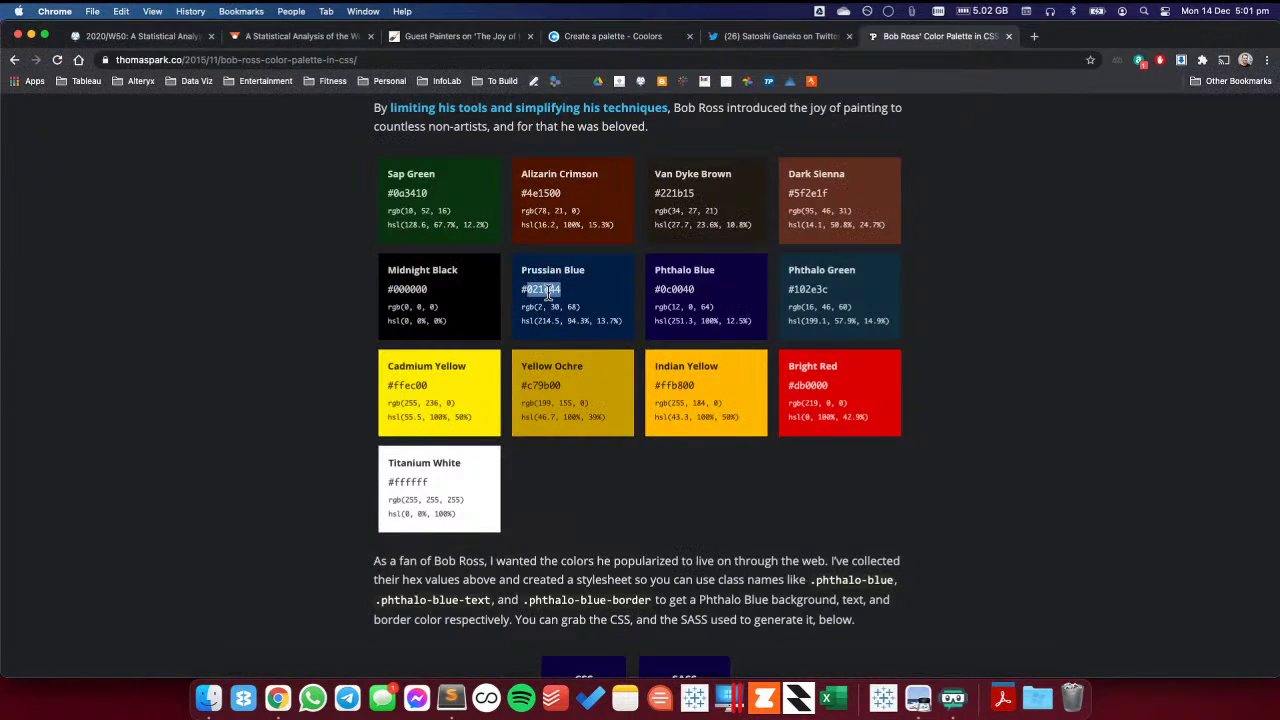
{"action": "key", "text": "super+c"}
{"action": "key", "text": "super+Tab"}
{"action": "double_click", "coordinate": [489, 500]}
{"action": "key", "text": "super+v"}
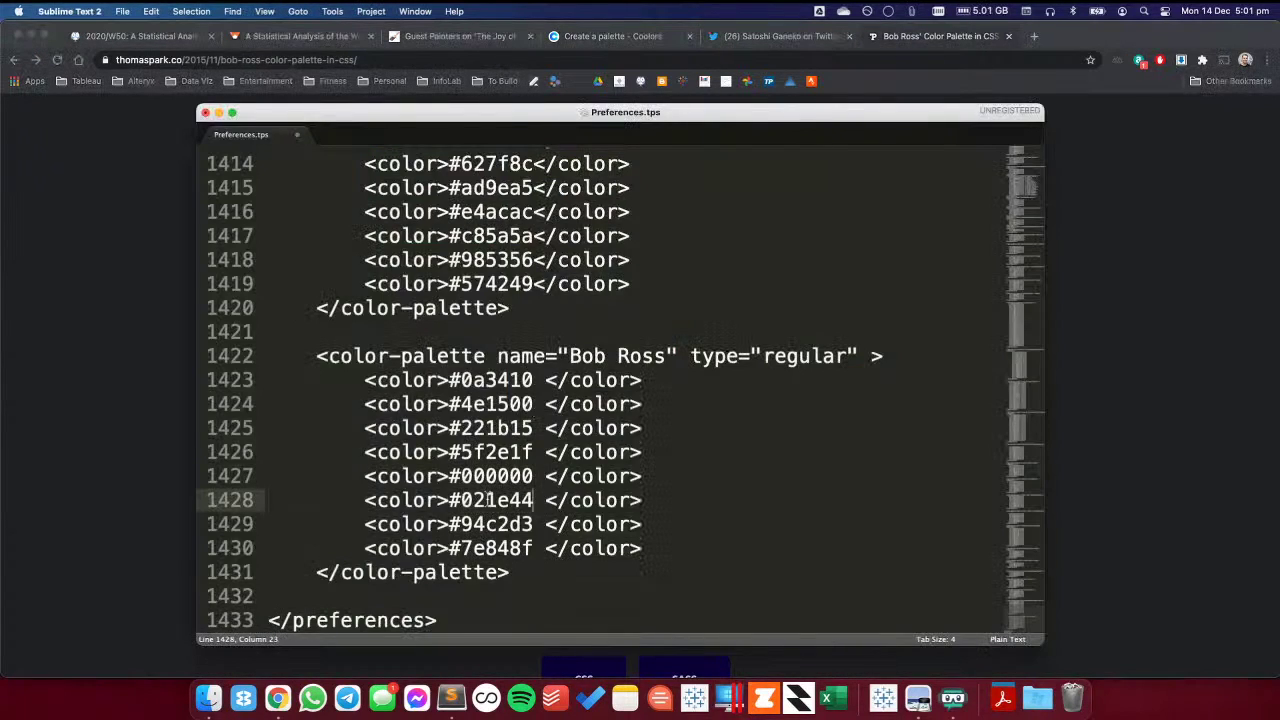
- Replace the Bob Ross palette's seventh colour with Phthalo Blue, #0c0040, copied from the web page
{"action": "key", "text": "super+Tab"}
{"action": "double_click", "coordinate": [676, 290]}
{"action": "key", "text": "super+c"}
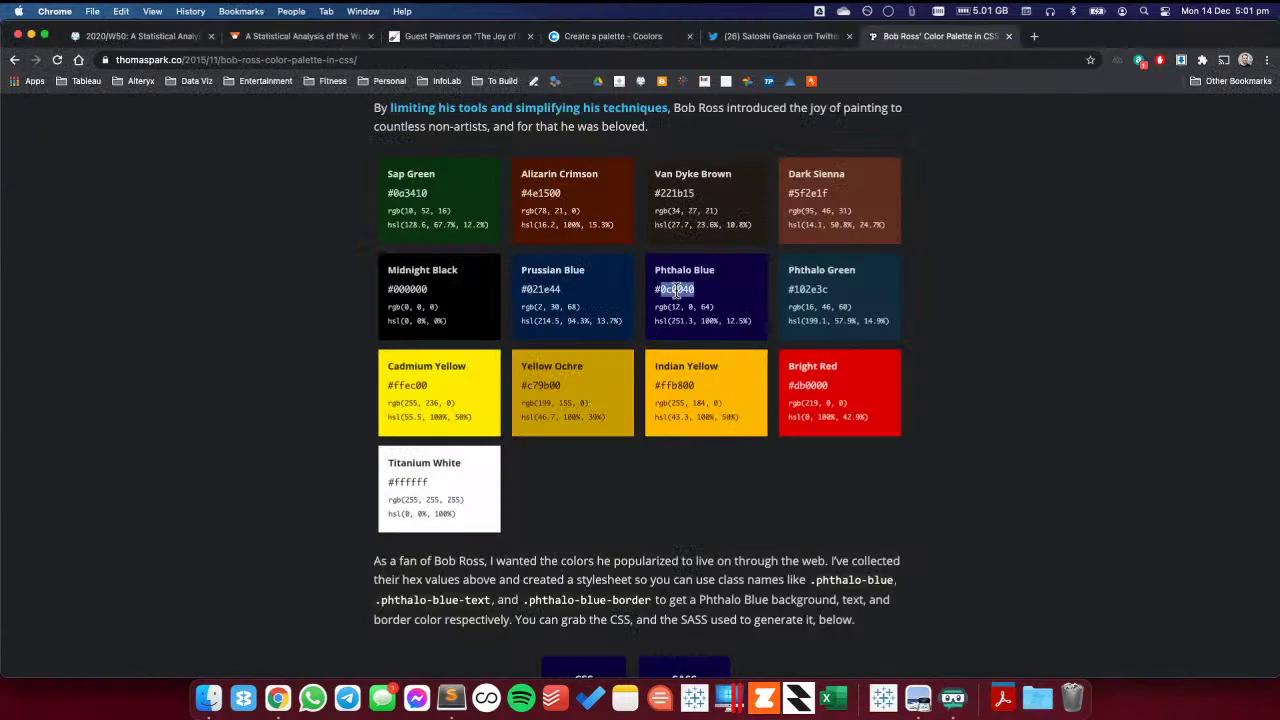
{"action": "key", "text": "super+Tab"}
{"action": "double_click", "coordinate": [489, 524]}
{"action": "key", "text": "super+v"}
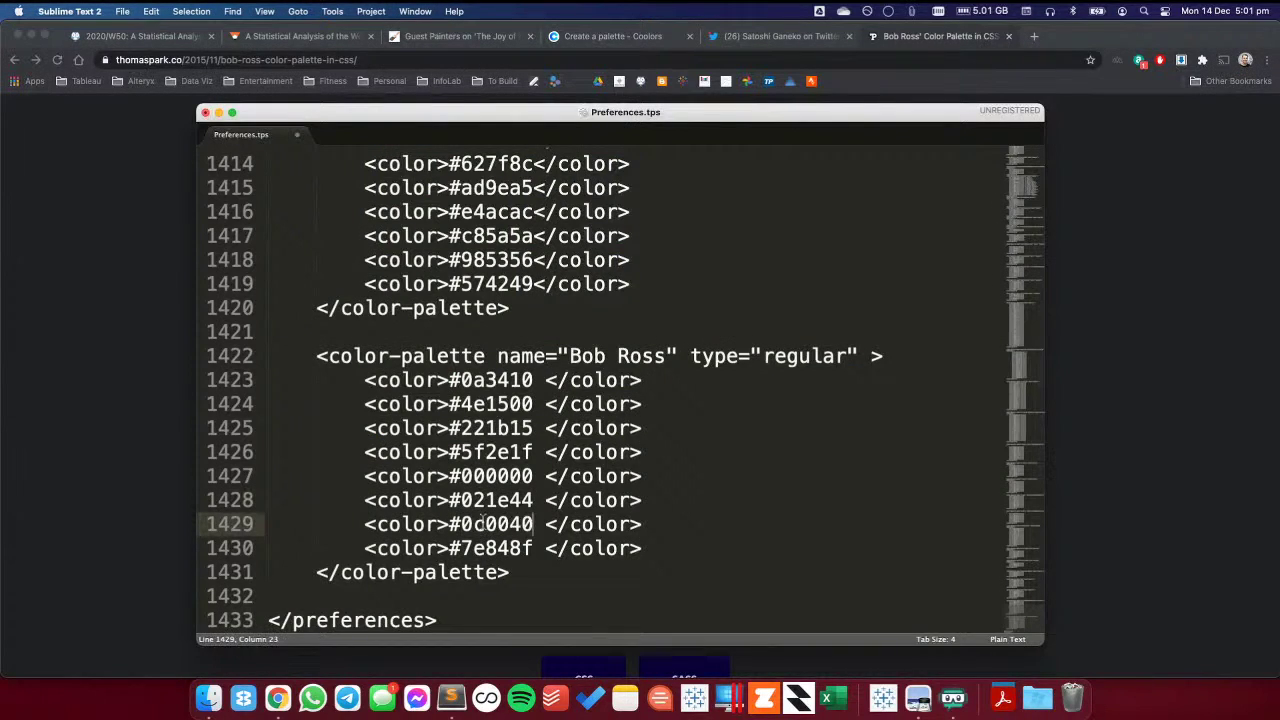
- Replace the Bob Ross palette's eighth colour with Phthalo Green, #102e3c, copied from the web page
{"action": "key", "text": "super+Tab"}
{"action": "double_click", "coordinate": [807, 289]}
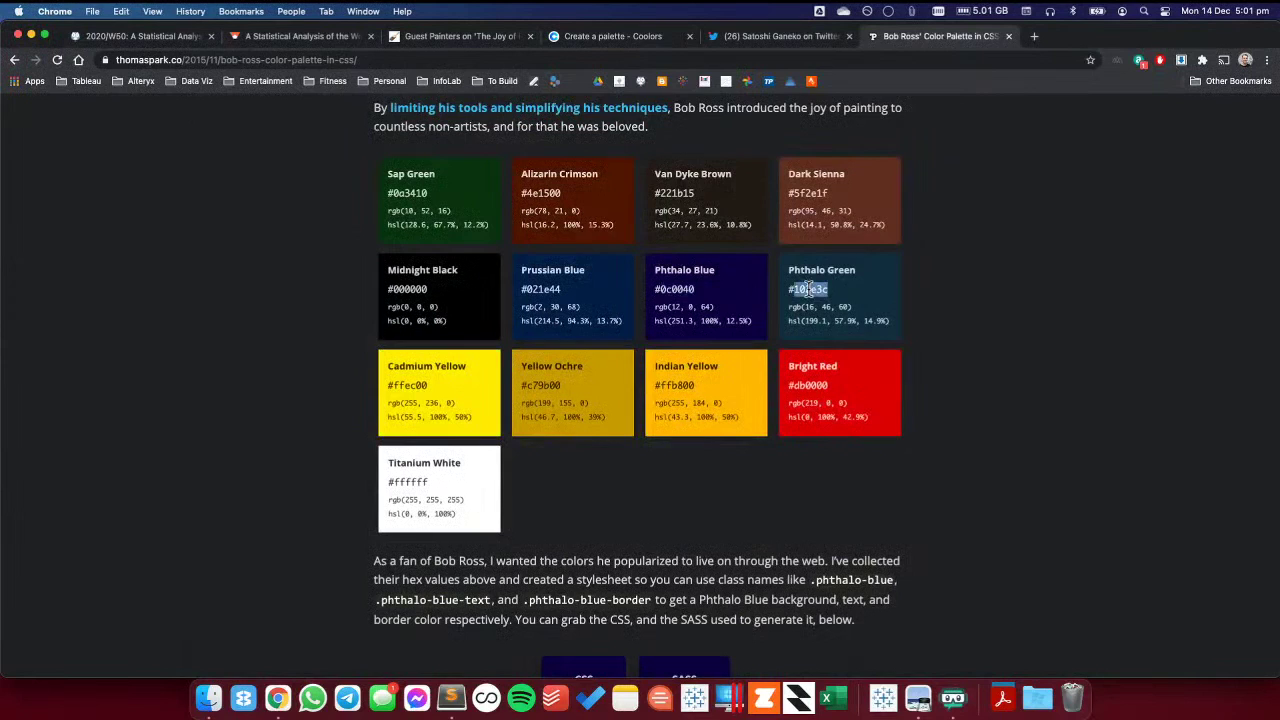
{"action": "key", "text": "super+c"}
{"action": "key", "text": "super+Tab"}
{"action": "double_click", "coordinate": [490, 548]}
{"action": "key", "text": "super+v"}
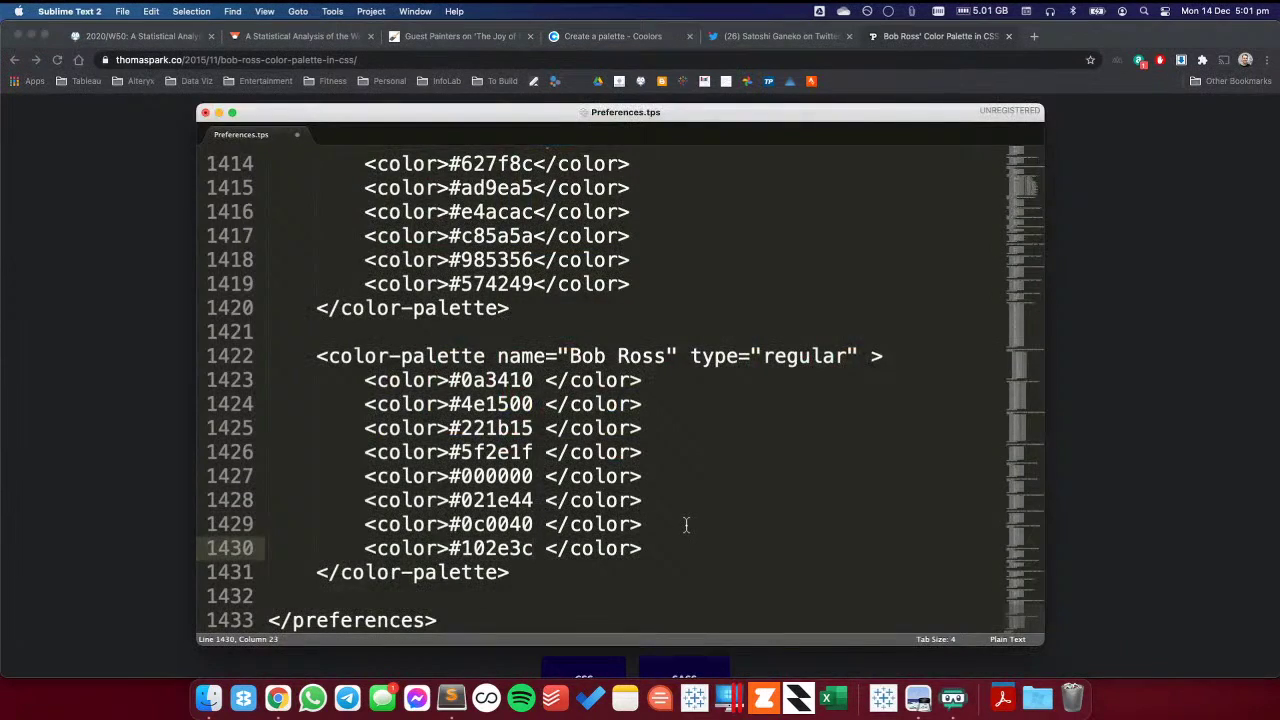
- Copy the first five colour lines of the Bob Ross palette and paste them after its #102e3c line
{"action": "key", "text": "super+Tab"}
{"action": "key", "text": "super+Tab"}
{"action": "double_click", "coordinate": [685, 367]}
{"action": "key", "text": "Down"}
{"action": "key", "text": "Down"}
{"action": "key", "text": "Up"}
{"action": "key", "text": "super+l"}
{"action": "key", "text": "super+l"}
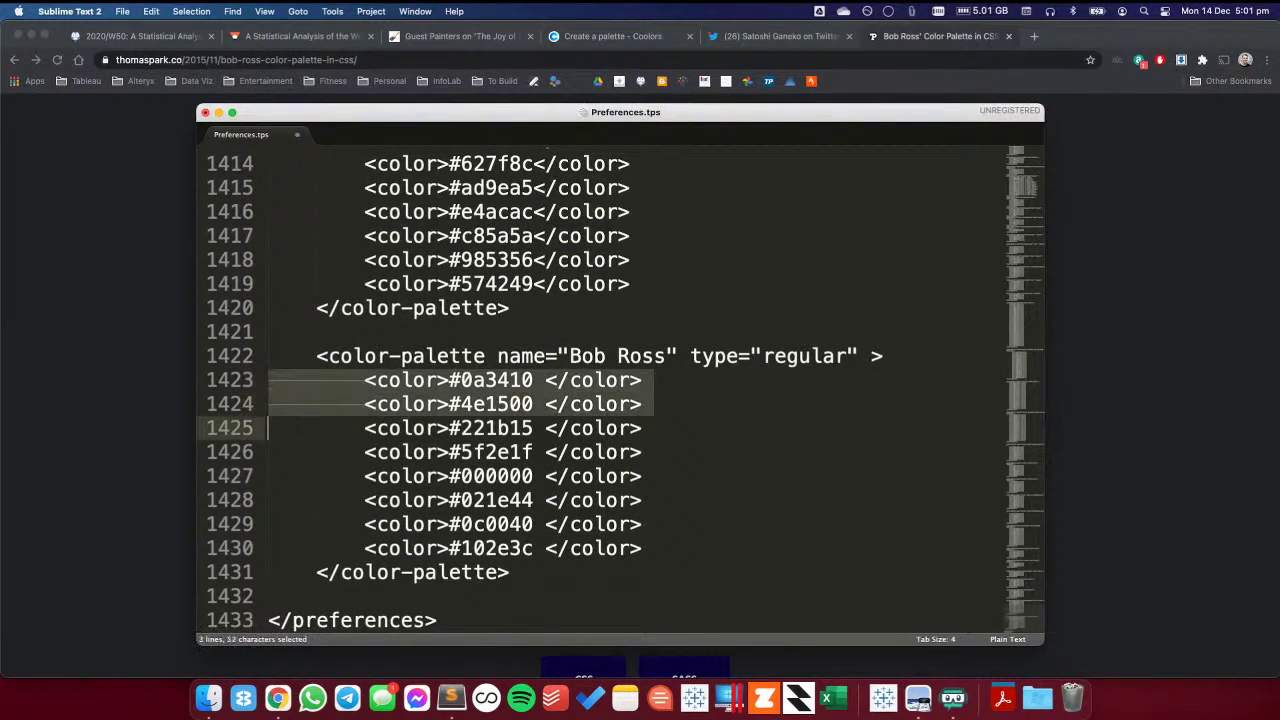
{"action": "key", "text": "super+l"}
{"action": "key", "text": "super+l"}
{"action": "key", "text": "super+l"}
{"action": "key", "text": "super+c"}
{"action": "key", "text": "Down"}
{"action": "key", "text": "Down"}
{"action": "key", "text": "Down"}
{"action": "key", "text": "super+v"}
- Replace the first added colour, on line 1431, with Cadmium Yellow, #ffec00, copied from the web page
{"action": "left_click", "coordinate": [509, 500]}
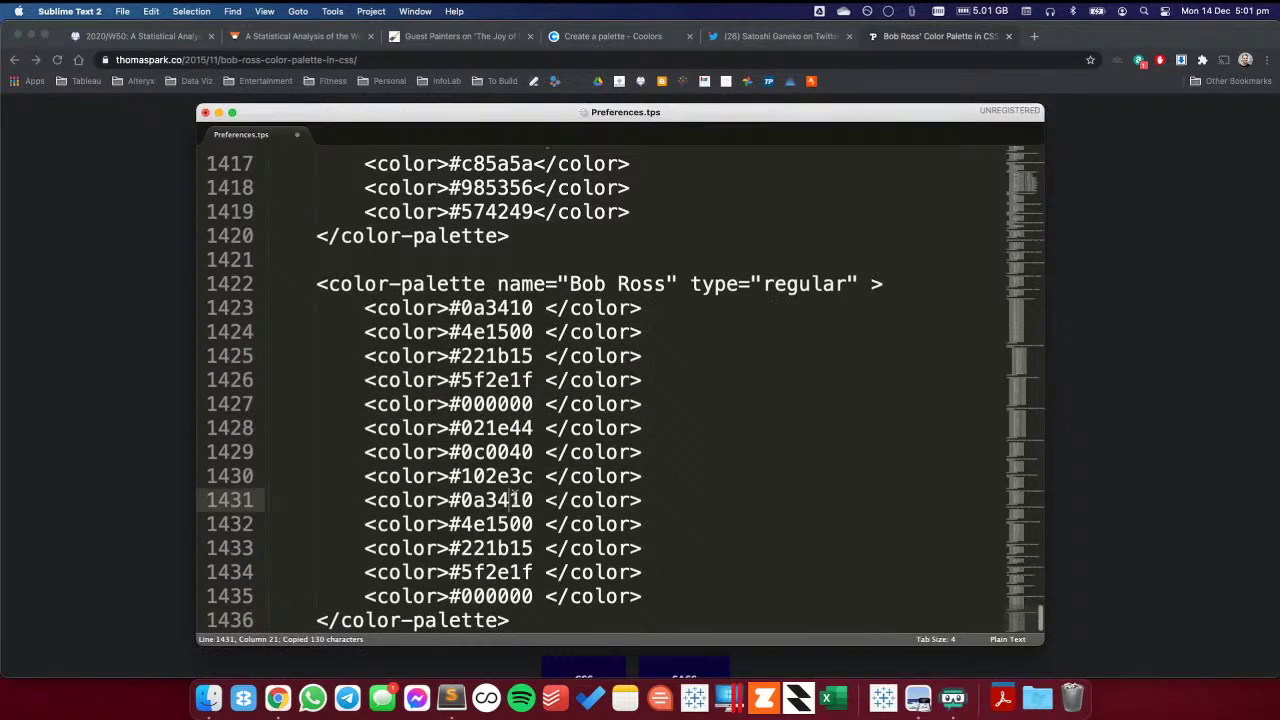
{"action": "key", "text": "super+Tab"}
{"action": "double_click", "coordinate": [414, 385]}
{"action": "key", "text": "super+Tab"}
{"action": "double_click", "coordinate": [478, 500]}
{"action": "key", "text": "super+v"}
- Replace the colour on line 1432 with Yellow Ochre, #c79b00, copied from the web page
{"action": "key", "text": "super+Tab"}
{"action": "double_click", "coordinate": [549, 385]}
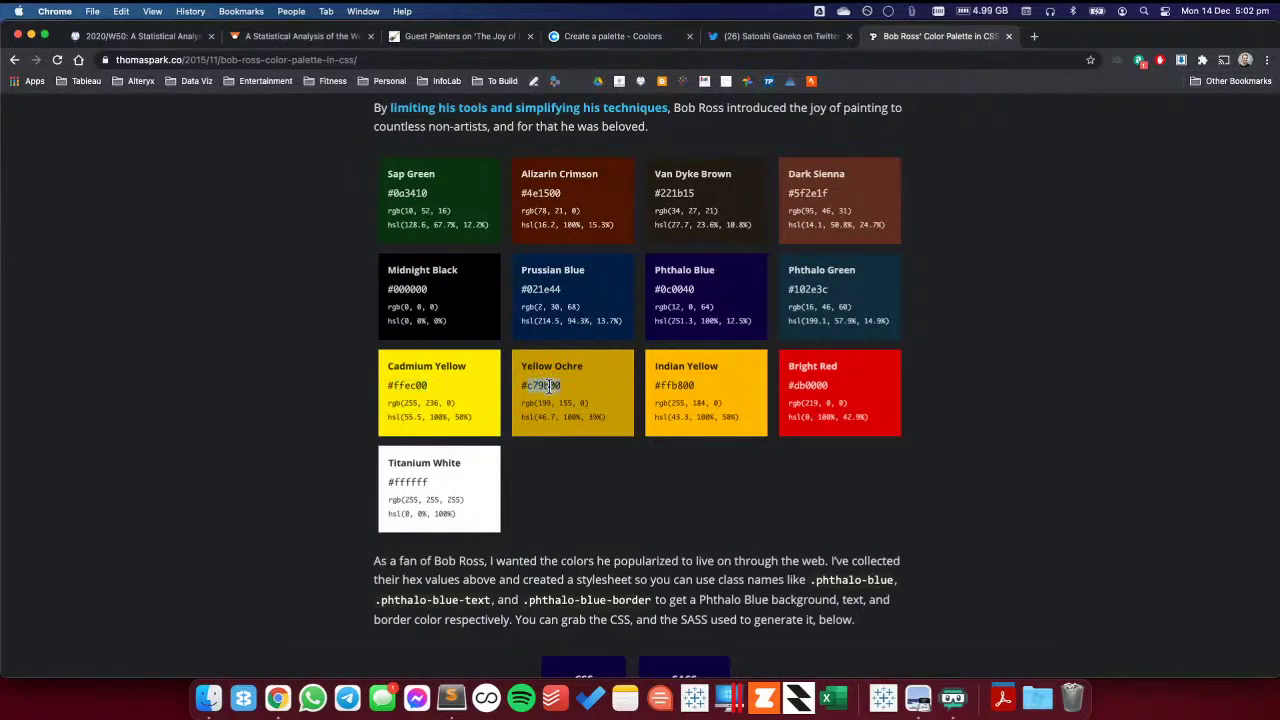
{"action": "key", "text": "super+Tab"}
{"action": "double_click", "coordinate": [490, 524]}
{"action": "key", "text": "super+v"}
- Replace the colour on line 1433 with Indian Yellow, #ffb800, copied from the web page
{"action": "key", "text": "super+Tab"}
{"action": "double_click", "coordinate": [680, 385]}
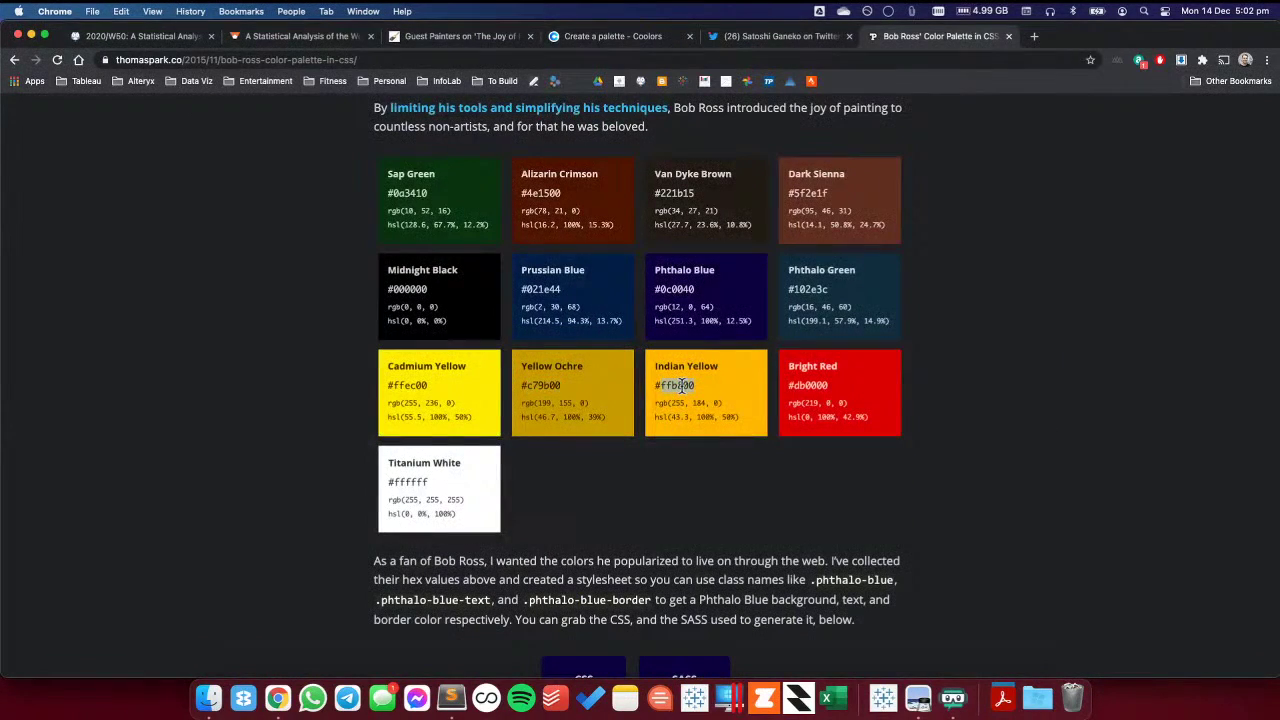
{"action": "key", "text": "super+c"}
{"action": "key", "text": "super+Tab"}
{"action": "double_click", "coordinate": [490, 549]}
{"action": "key", "text": "super+v"}
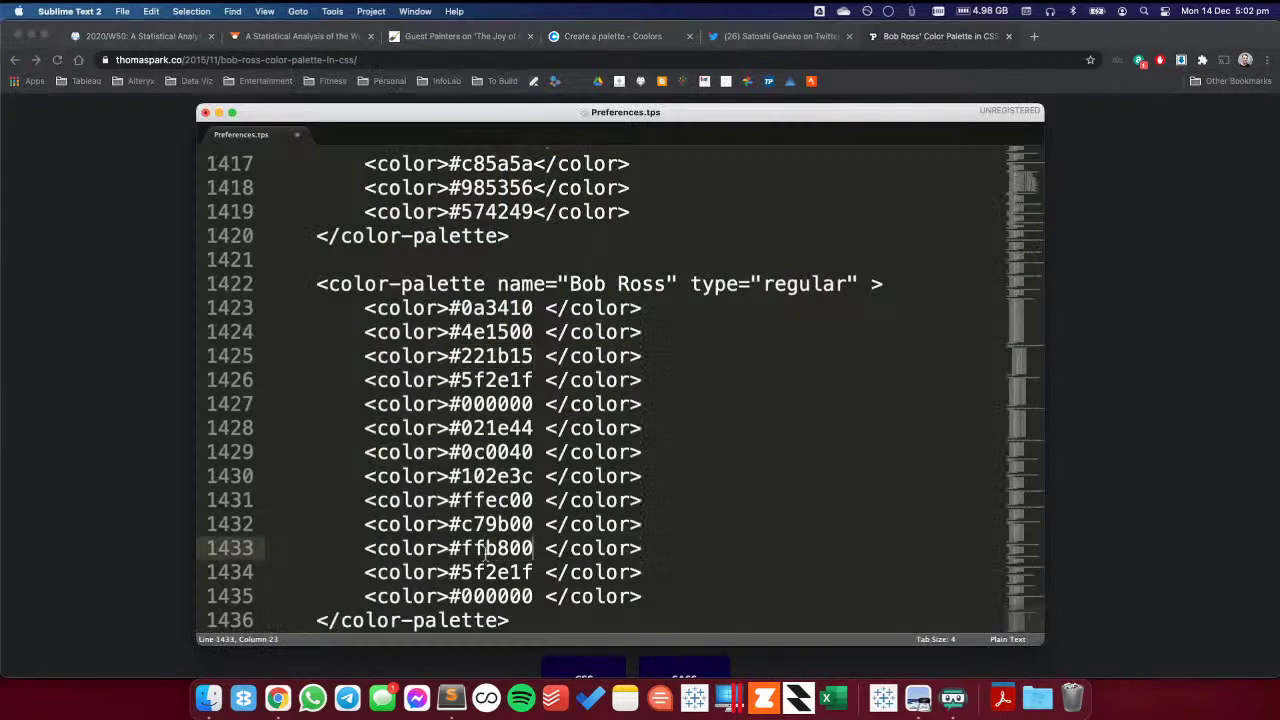
- Replace the colour on line 1434 with Bright Red, #db0000, copied from the web page
{"action": "key", "text": "super+Tab"}
{"action": "double_click", "coordinate": [808, 385]}
{"action": "key", "text": "super+c"}
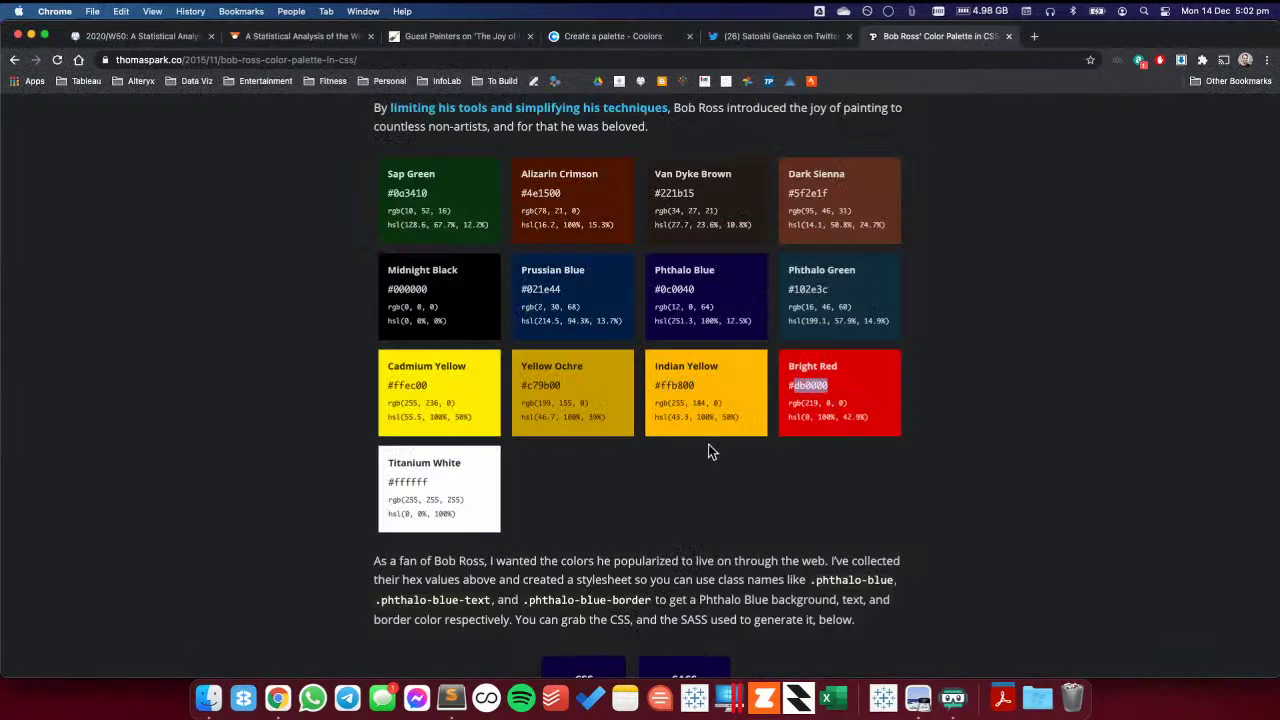
{"action": "key", "text": "super+Tab"}
{"action": "double_click", "coordinate": [490, 572]}
{"action": "key", "text": "super+v"}
- Replace the palette's last colour, on line 1435, with Titanium White, #ffffff, copied from the web page
{"action": "key", "text": "super+Tab"}
{"action": "double_click", "coordinate": [410, 481]}
{"action": "key", "text": "super+c"}
{"action": "key", "text": "super+Tab"}
{"action": "double_click", "coordinate": [492, 596]}
{"action": "key", "text": "super+v"}
- Copy the whole ordered-sequential "FCC 3 Blues" palette block and delete the extra blank line beneath it
{"action": "scroll", "coordinate": [536, 489], "scroll_direction": "up", "scroll_amount": 5}
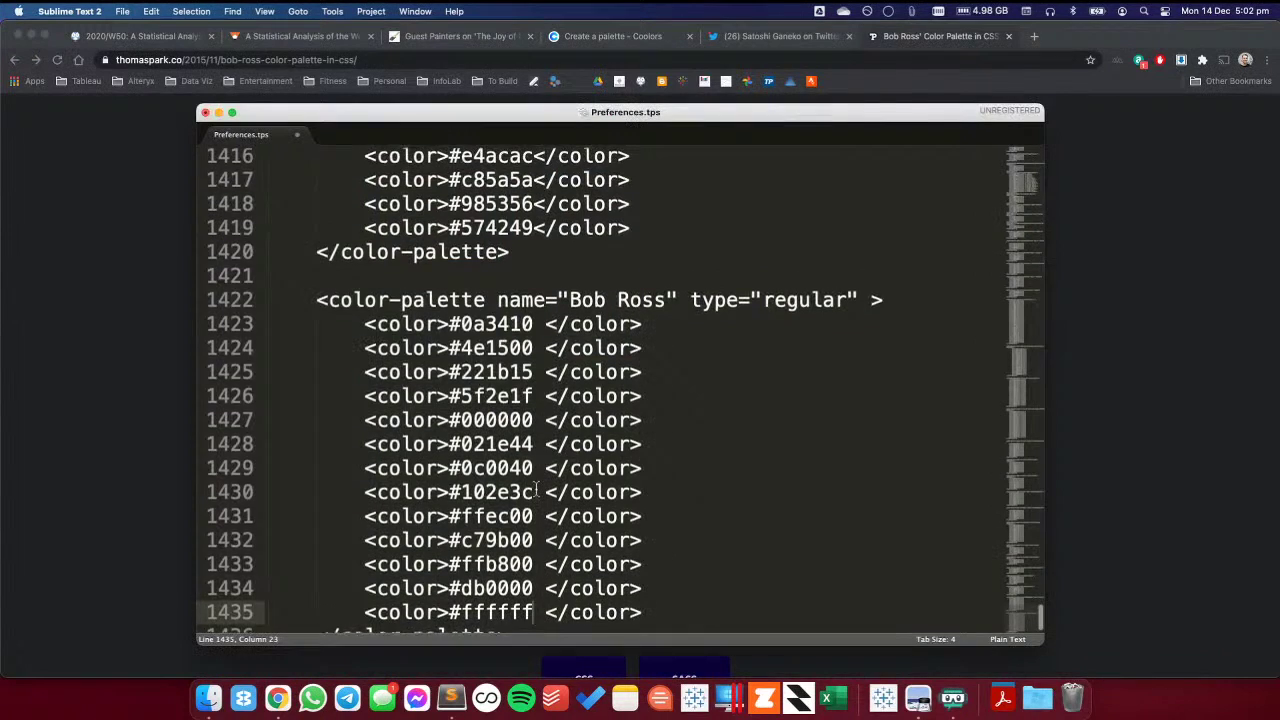
{"action": "scroll", "coordinate": [536, 489], "scroll_direction": "up", "scroll_amount": 5}
{"action": "scroll", "coordinate": [536, 489], "scroll_direction": "up", "scroll_amount": 1}
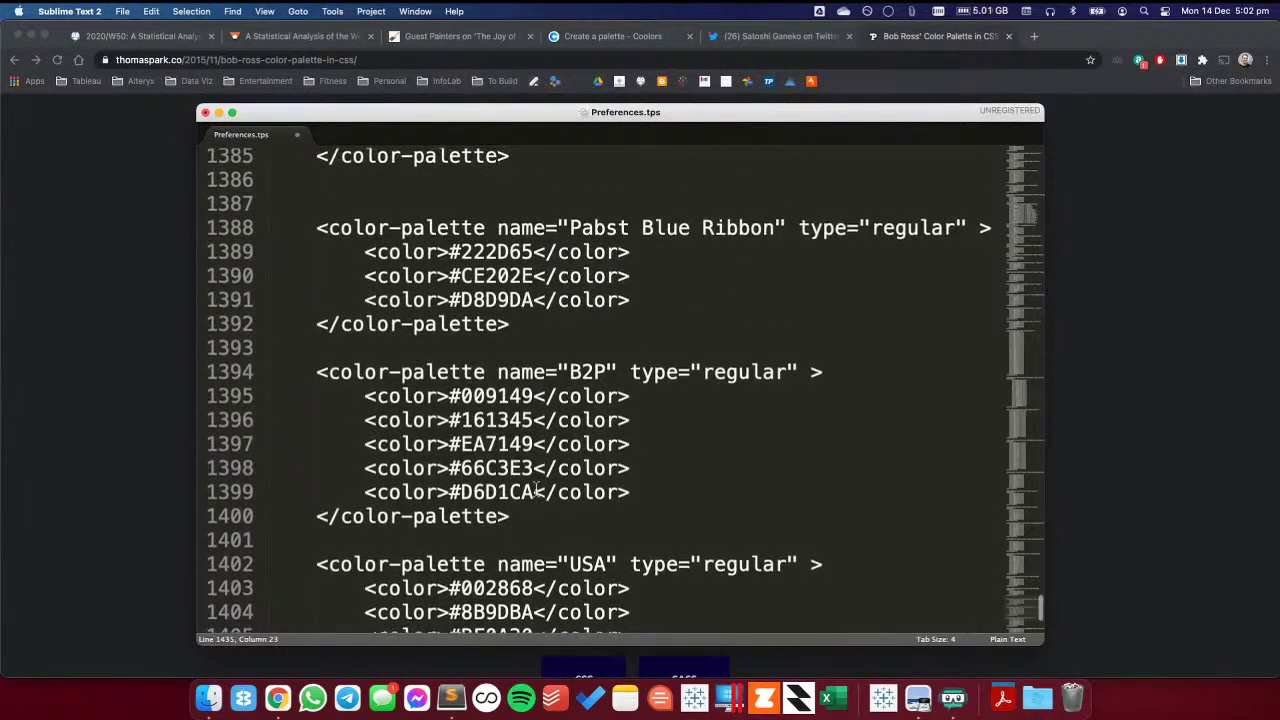
{"action": "scroll", "coordinate": [537, 490], "scroll_direction": "up", "scroll_amount": 5}
{"action": "scroll", "coordinate": [536, 488], "scroll_direction": "up", "scroll_amount": 1}
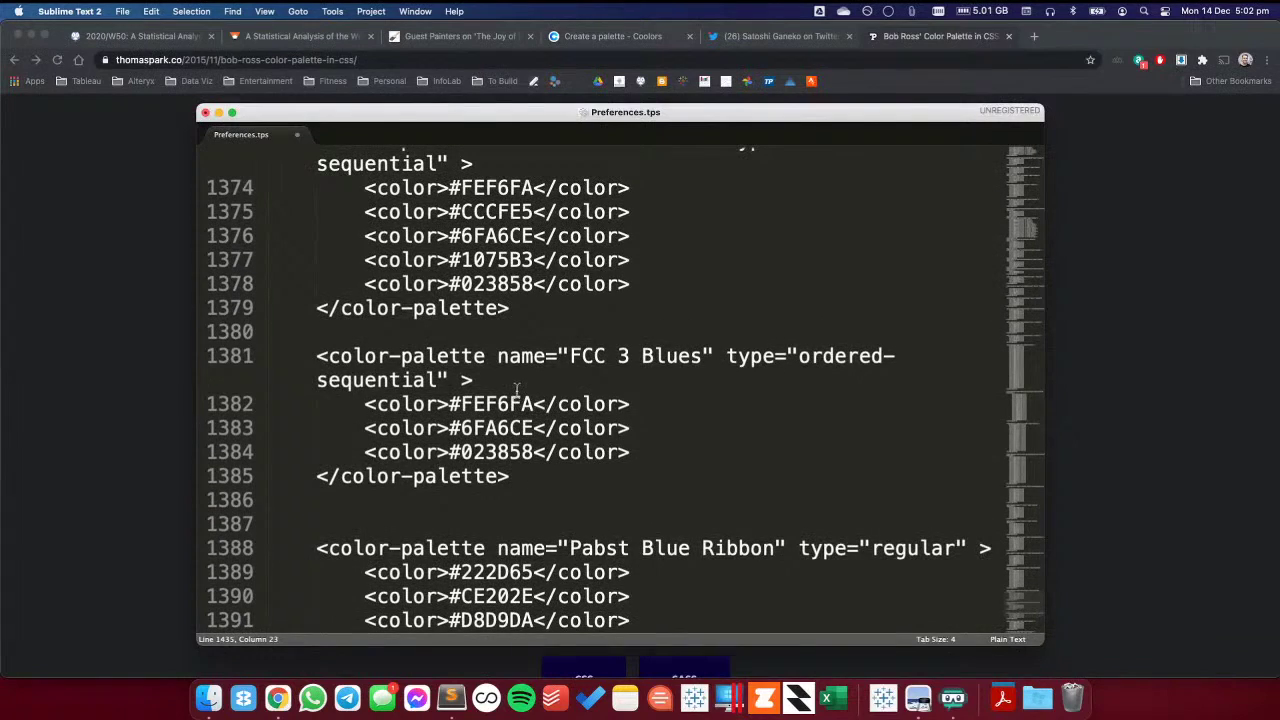
{"action": "left_click", "coordinate": [503, 340]}
{"action": "key", "text": "Down"}
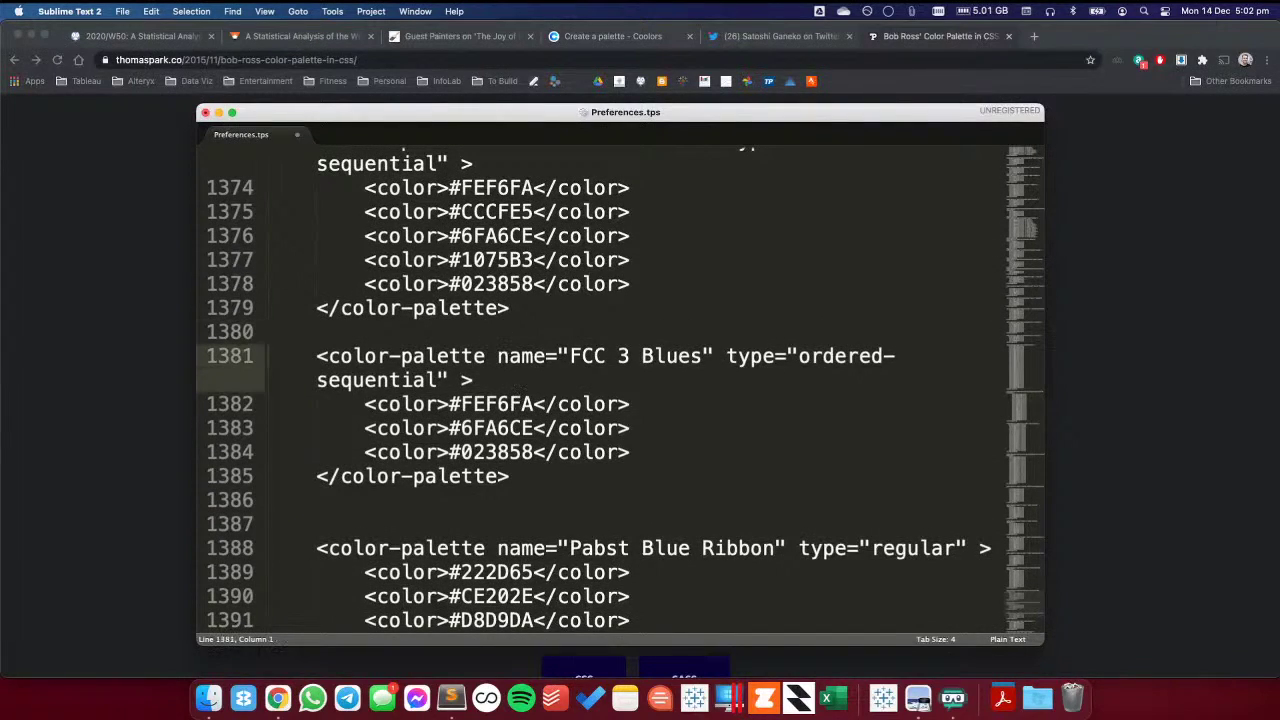
{"action": "key", "text": "shift+Down"}
{"action": "key", "text": "shift+Down"}
{"action": "key", "text": "shift+Down"}
{"action": "key", "text": "shift+Down"}
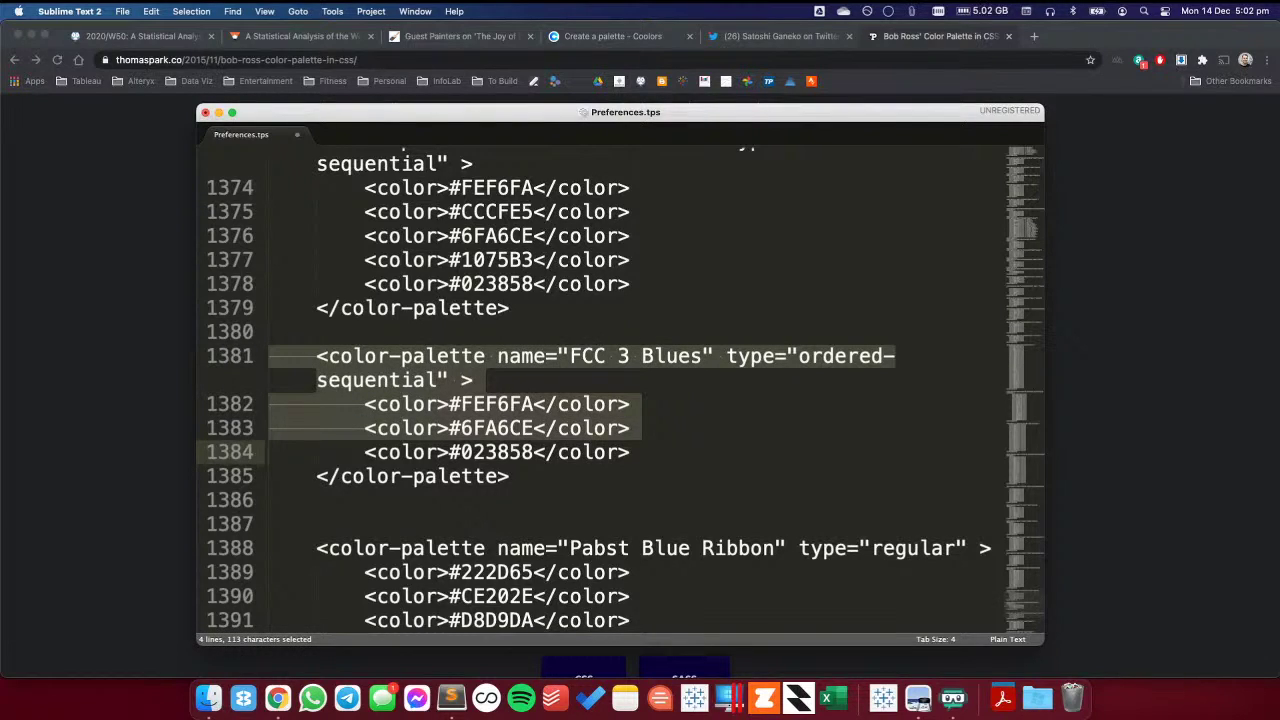
{"action": "key", "text": "shift+Down"}
{"action": "key", "text": "shift+Down"}
{"action": "key", "text": "super+c"}
{"action": "key", "text": "Down"}
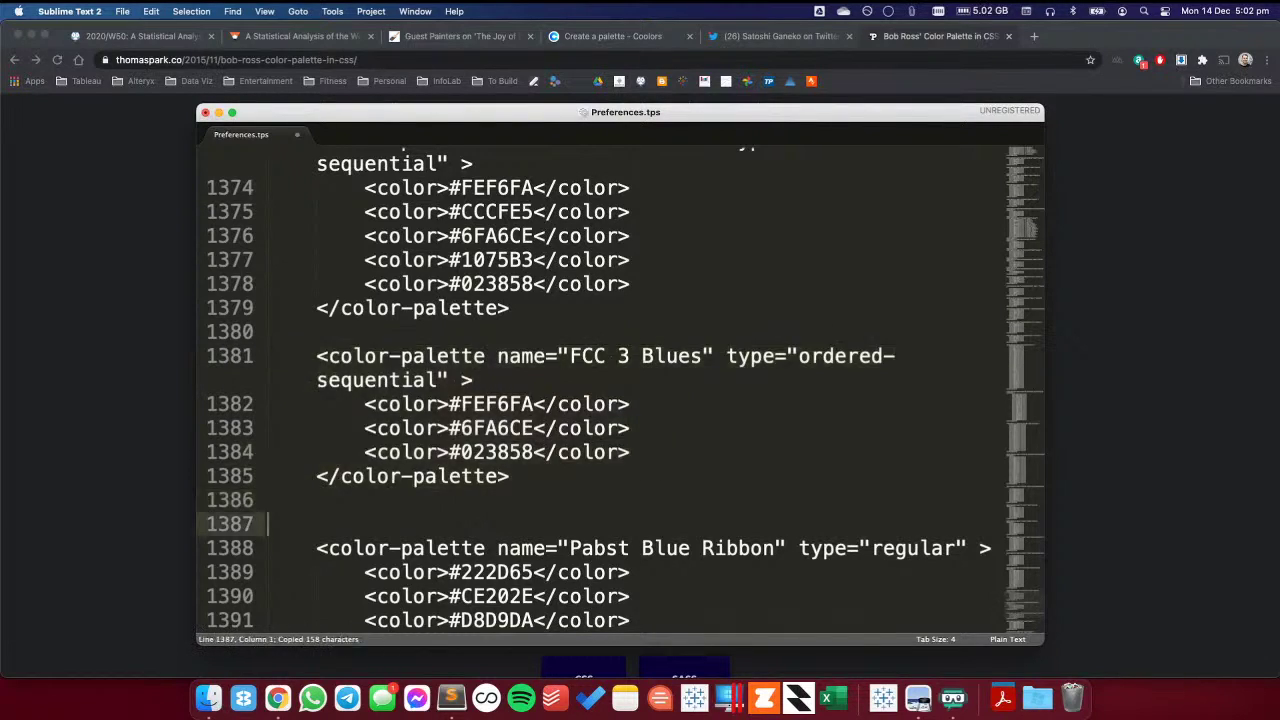
{"action": "key", "text": "BackSpace"}
- Paste the FCC 3 Blues block below the Bob Ross palette, followed by a blank line before the closing preferences tag
{"action": "scroll", "coordinate": [602, 378], "scroll_direction": "down", "scroll_amount": 10}
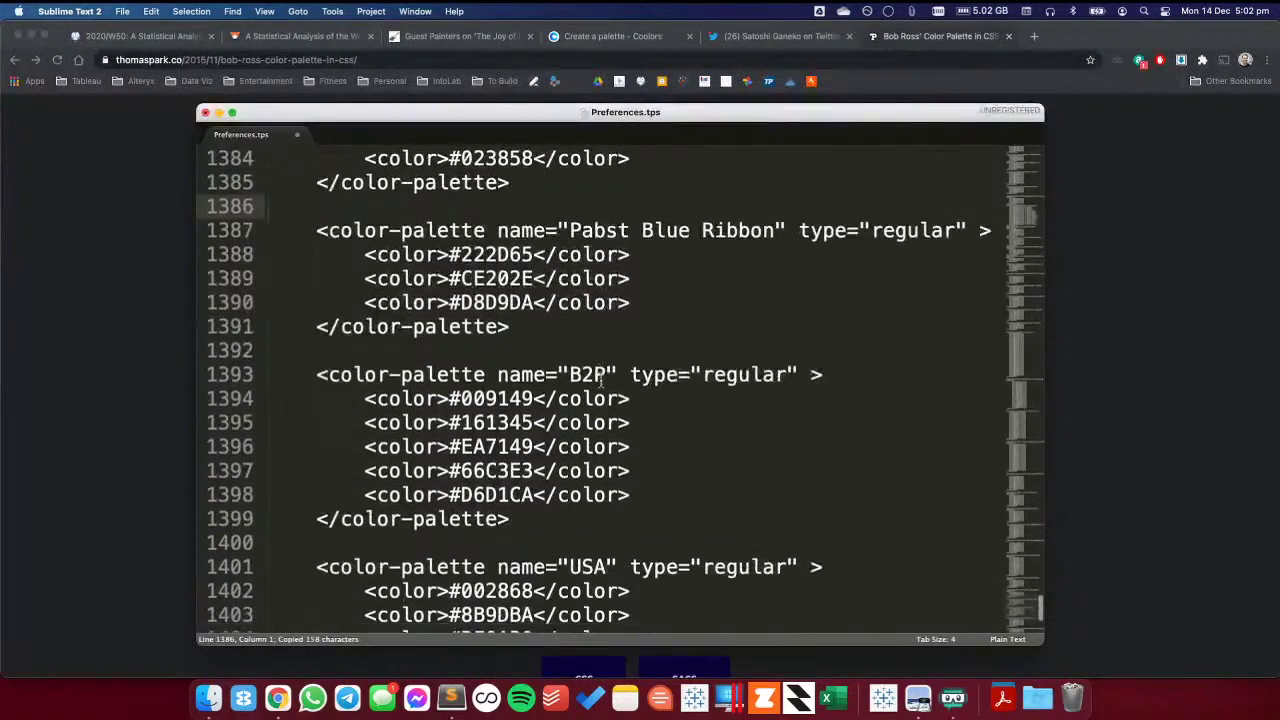
{"action": "scroll", "coordinate": [602, 384], "scroll_direction": "down", "scroll_amount": 9}
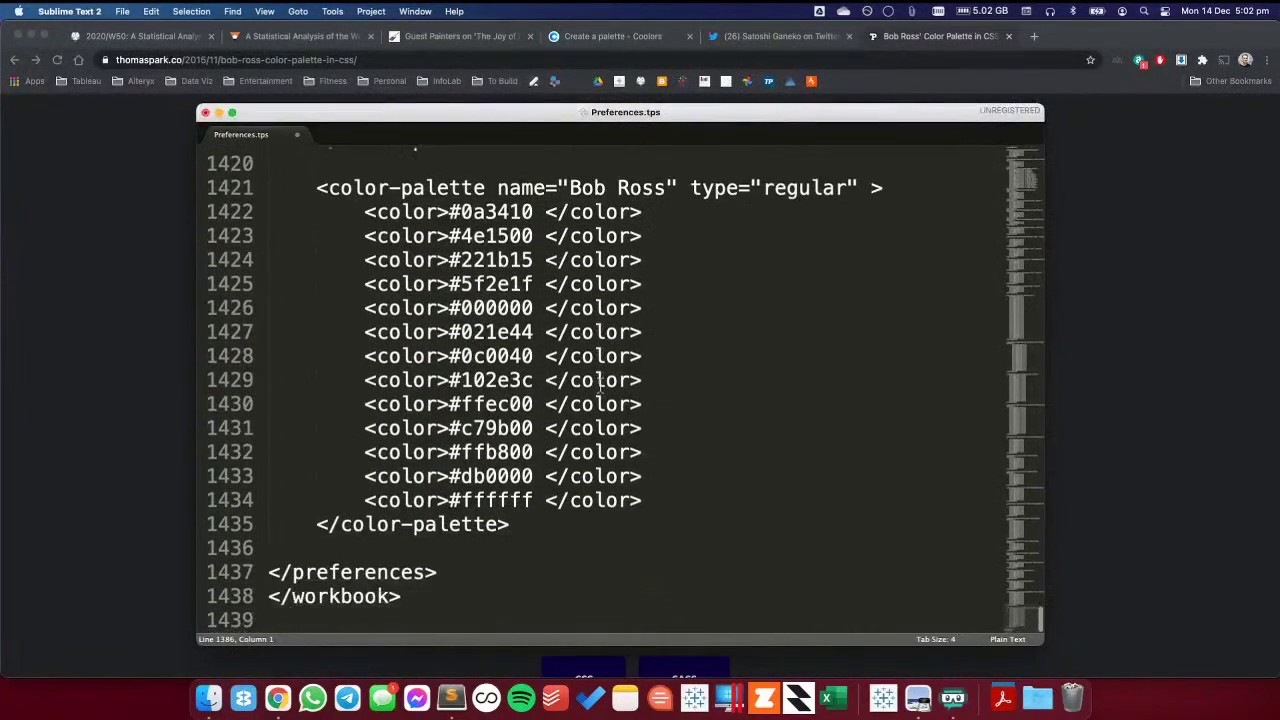
{"action": "left_click", "coordinate": [548, 531]}
{"action": "key", "text": "Down"}
{"action": "key", "text": "Down"}
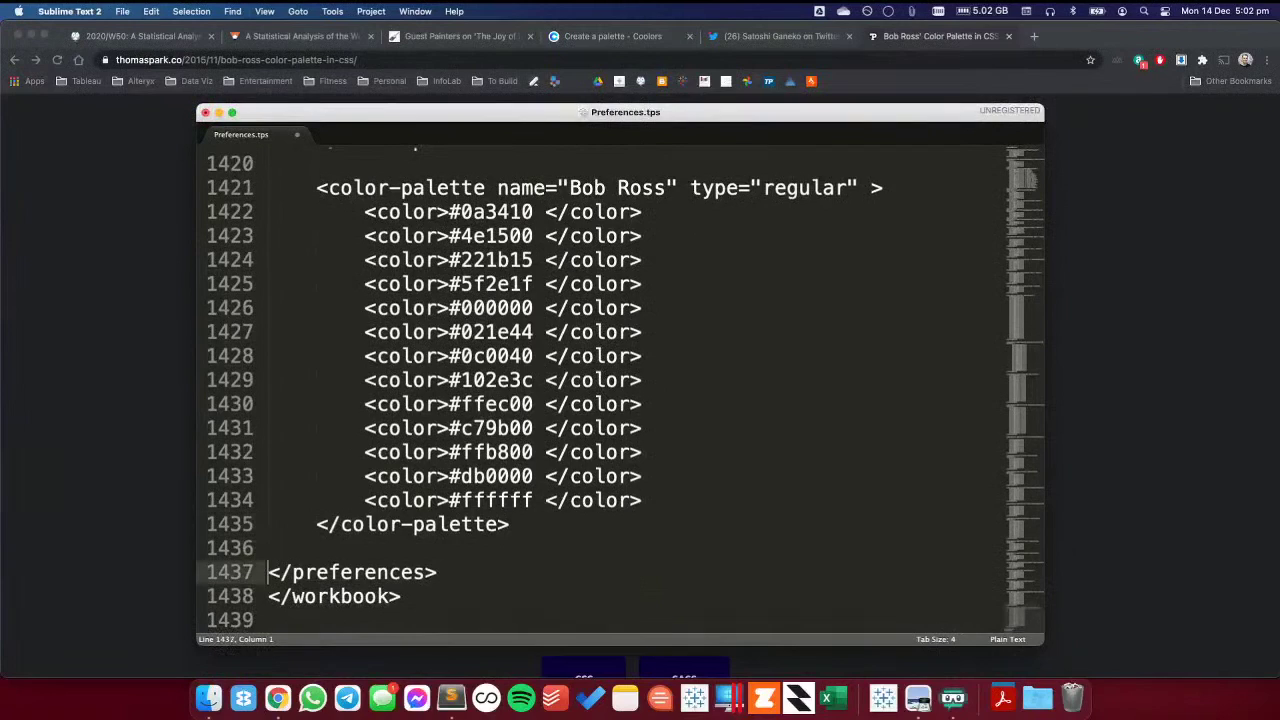
{"action": "key", "text": "super+v"}
{"action": "key", "text": "Return"}
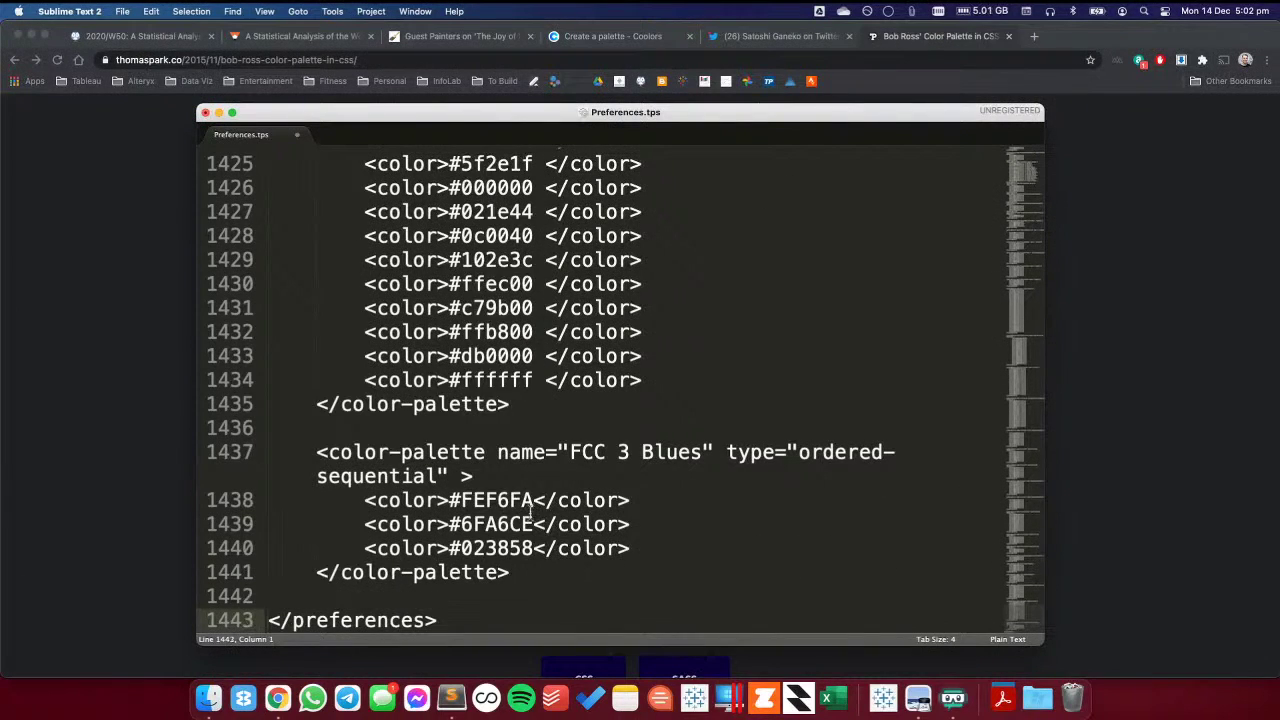
- Rename the pasted FCC 3 Blues palette to "Bob Ross" and return to the colour swatches page in Chrome
{"action": "left_click_drag", "start_coordinate": [570, 452], "coordinate": [712, 452]}
{"action": "type", "text": "Bob Ross"}
{"action": "key", "text": "super+Tab"}
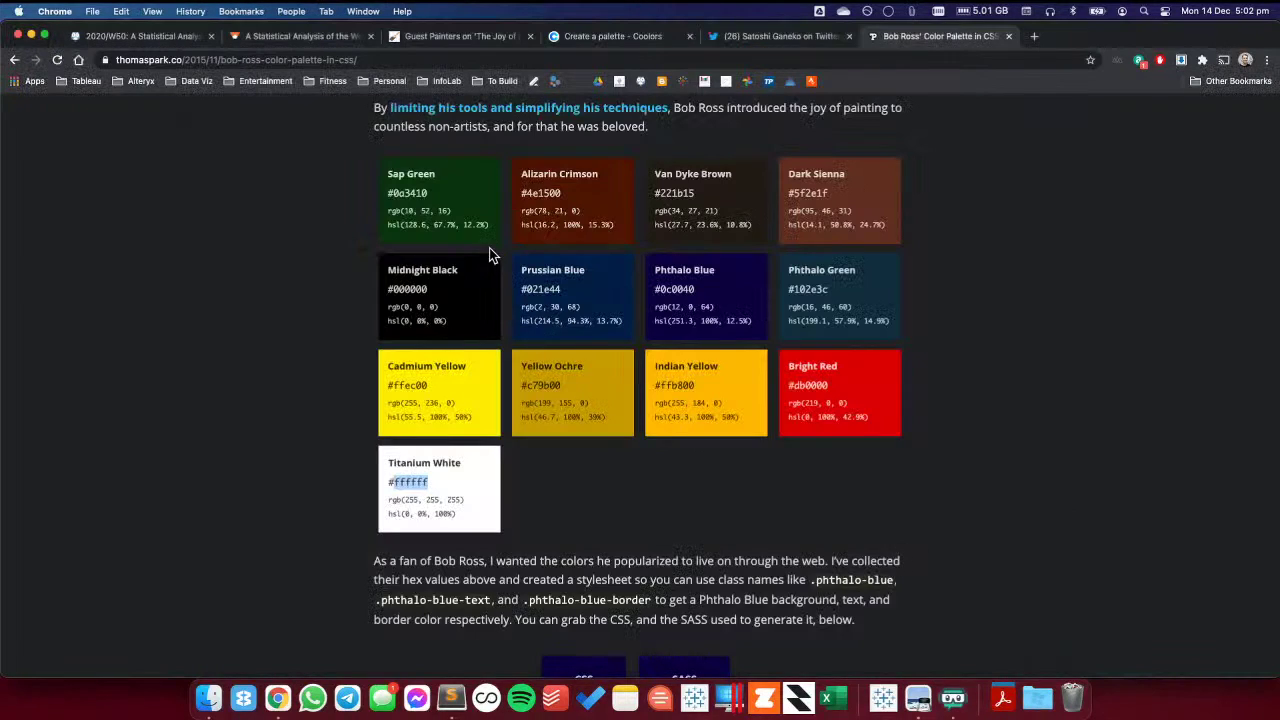
- Complete the ordered-sequential palette's name in Preferences.tps so it reads "Bob Ross Sap Green"
{"action": "key", "text": "super+Tab"}
{"action": "type", "text": "Sap Green"}
{"action": "key", "text": "super+Tab"}
{"action": "key", "text": "super+Tab"}
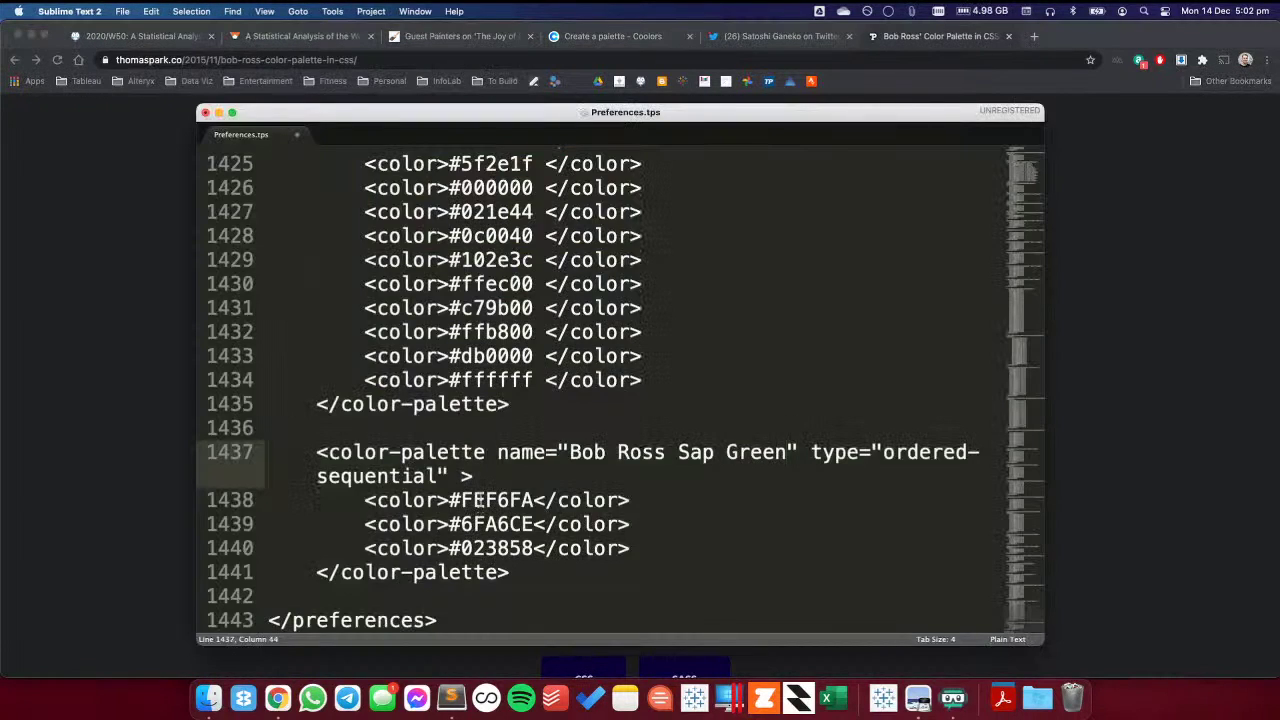
- Replace the Sap Green palette's first colour with Titanium White, #ffffff, copied from the web page, and delete its middle colour line
{"action": "double_click", "coordinate": [478, 500]}
{"action": "key", "text": "super+Tab"}
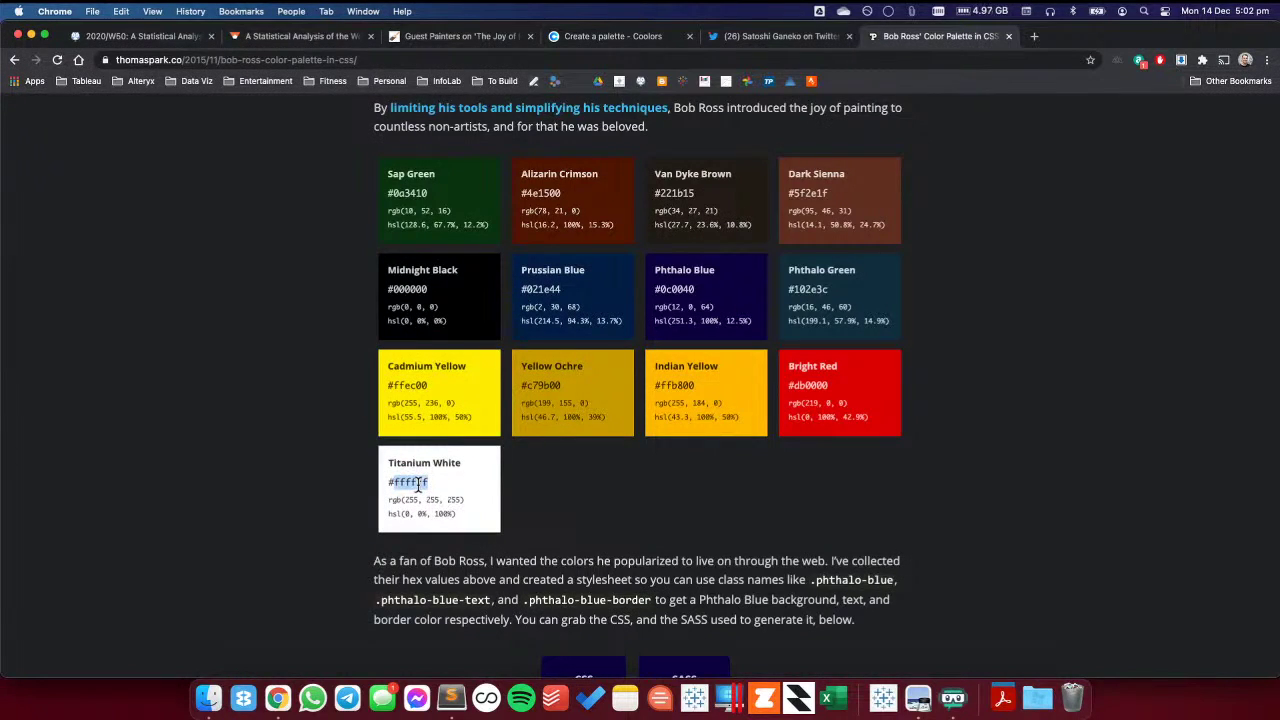
{"action": "key", "text": "super+c"}
{"action": "key", "text": "super+Tab"}
{"action": "key", "text": "super+v"}
{"action": "left_click", "coordinate": [645, 500]}
{"action": "key", "text": "Down"}
{"action": "key", "text": "ctrl+shift+k"}
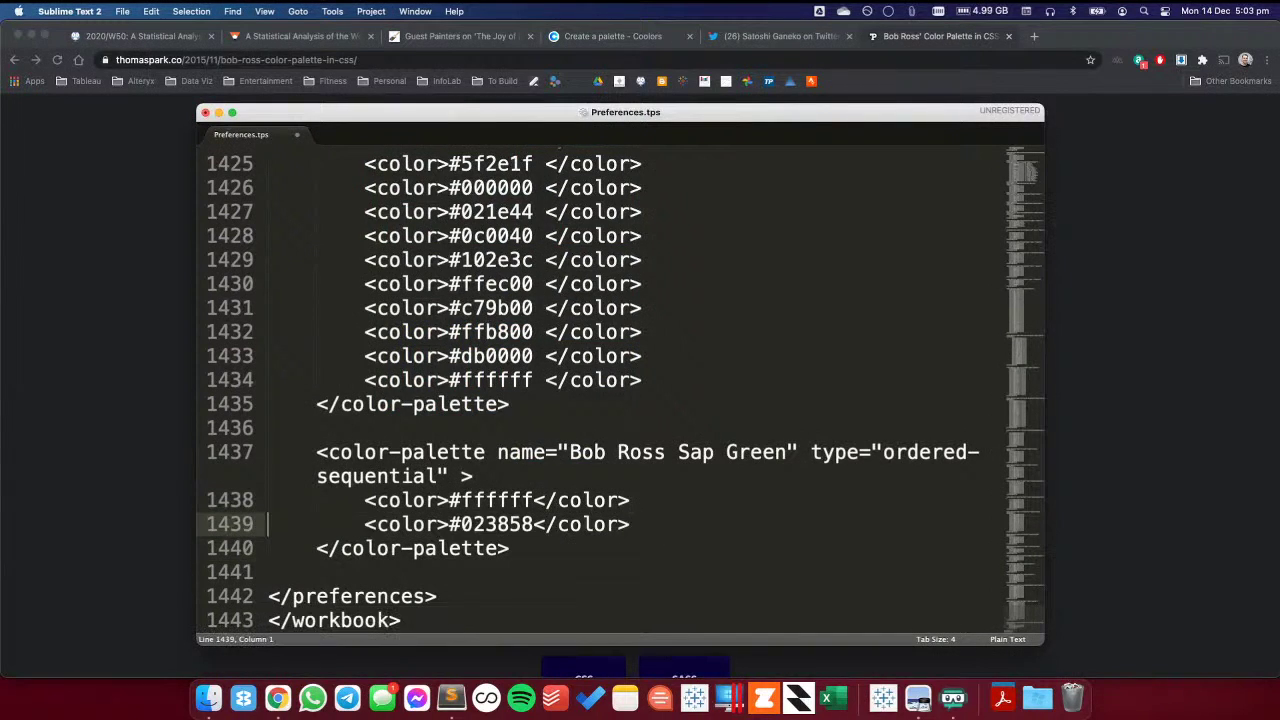
- Replace the palette's last colour with Sap Green, #0a3410, copied from the web page, and save Preferences.tps
{"action": "key", "text": "super+Tab"}
{"action": "double_click", "coordinate": [412, 193]}
{"action": "key", "text": "super+c"}
{"action": "key", "text": "super+Tab"}
{"action": "double_click", "coordinate": [487, 524]}
{"action": "key", "text": "super+v"}
{"action": "left_click", "coordinate": [528, 553]}
{"action": "key", "text": "super+s"}
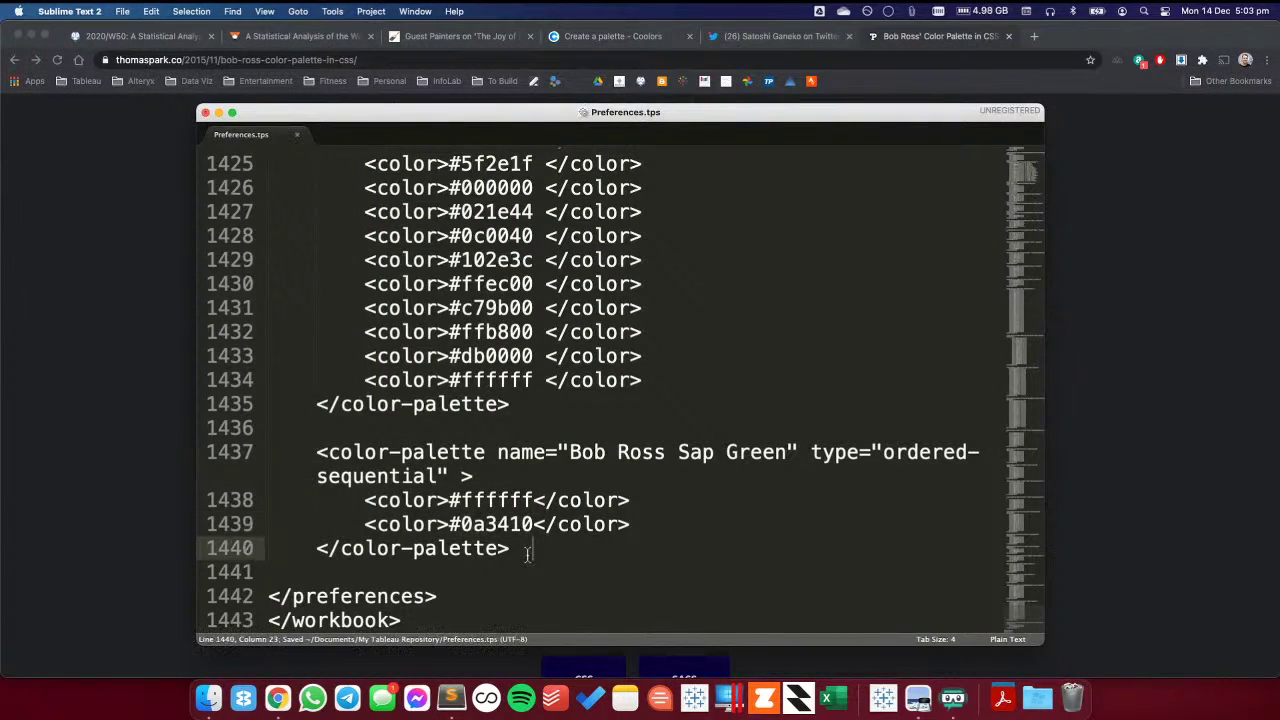
- Launch Tableau, open the #MakeoverMonday Week 50 Bob Ross workbook and go to the heatmap on Sheet 5
{"action": "left_click", "coordinate": [695, 699]}
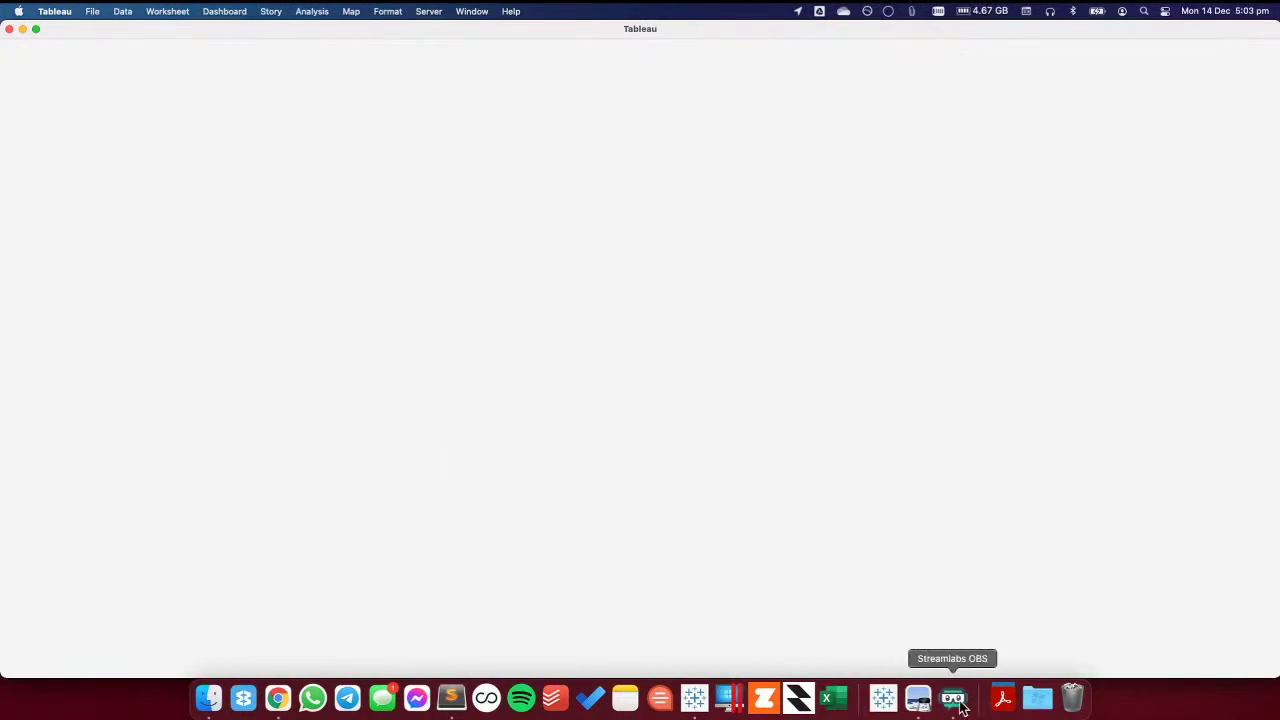
{"action": "left_click", "coordinate": [958, 703]}
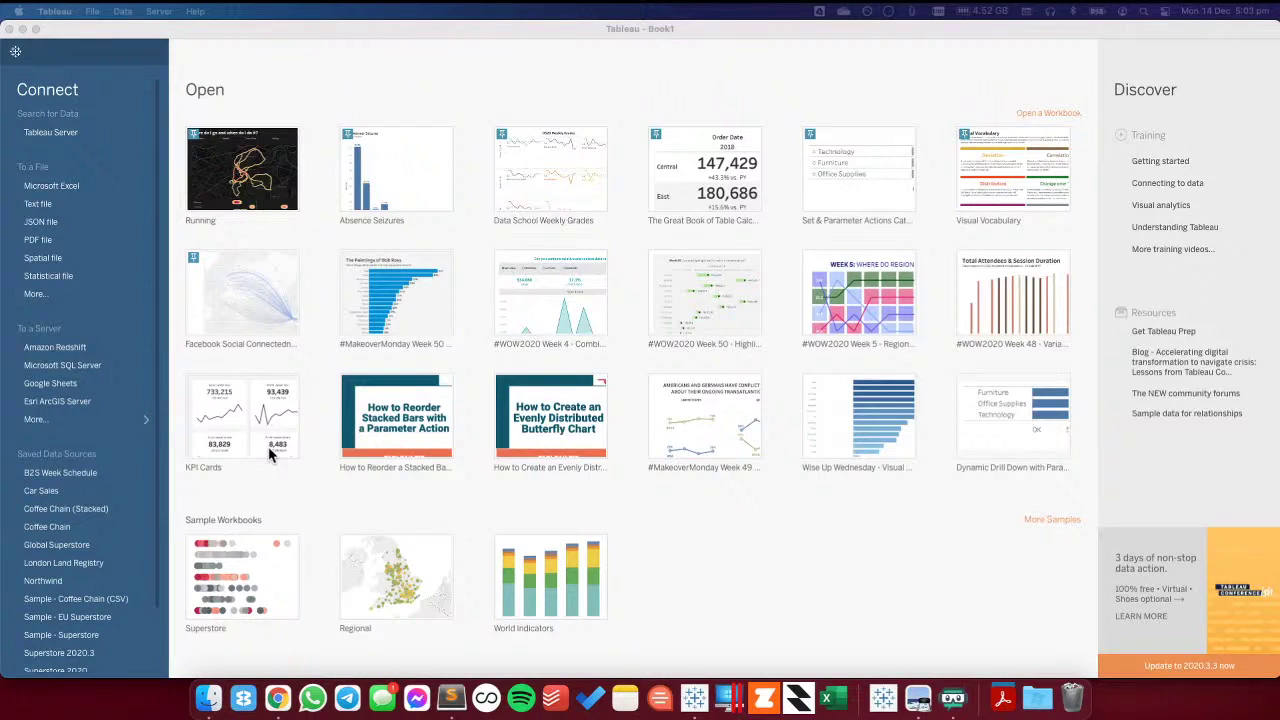
{"action": "left_click", "coordinate": [394, 304]}
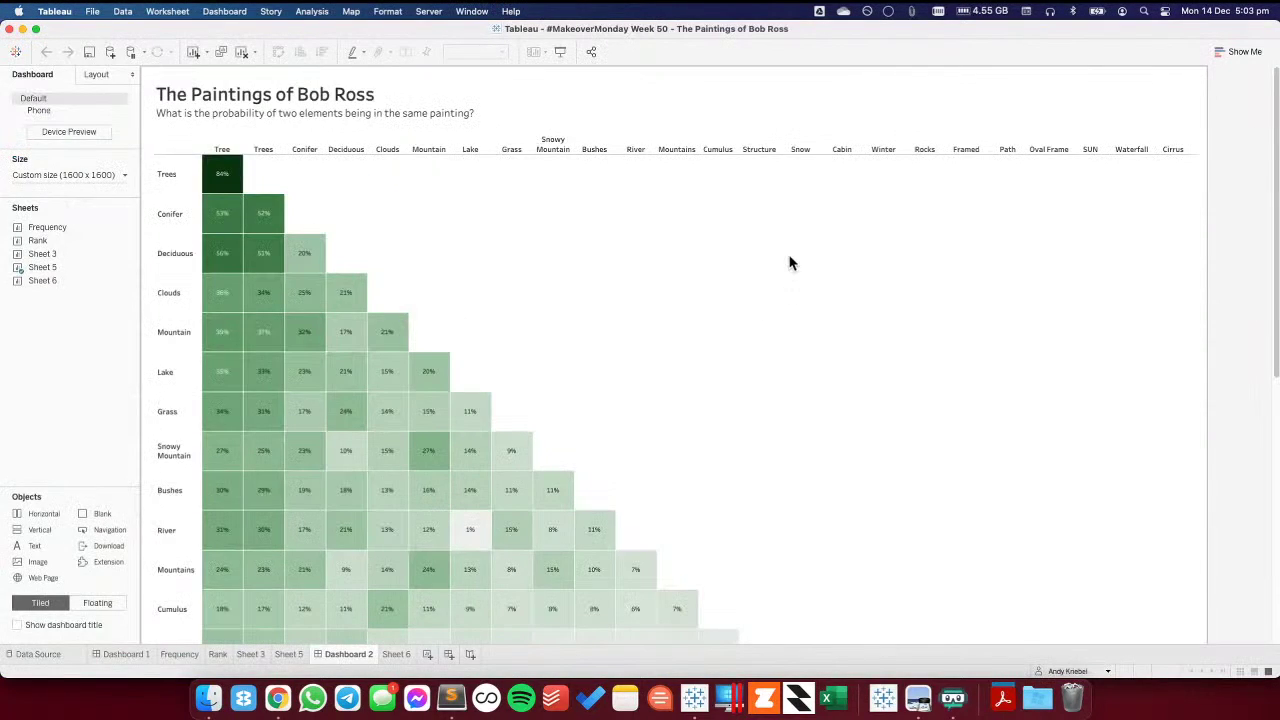
{"action": "left_click", "coordinate": [292, 654]}
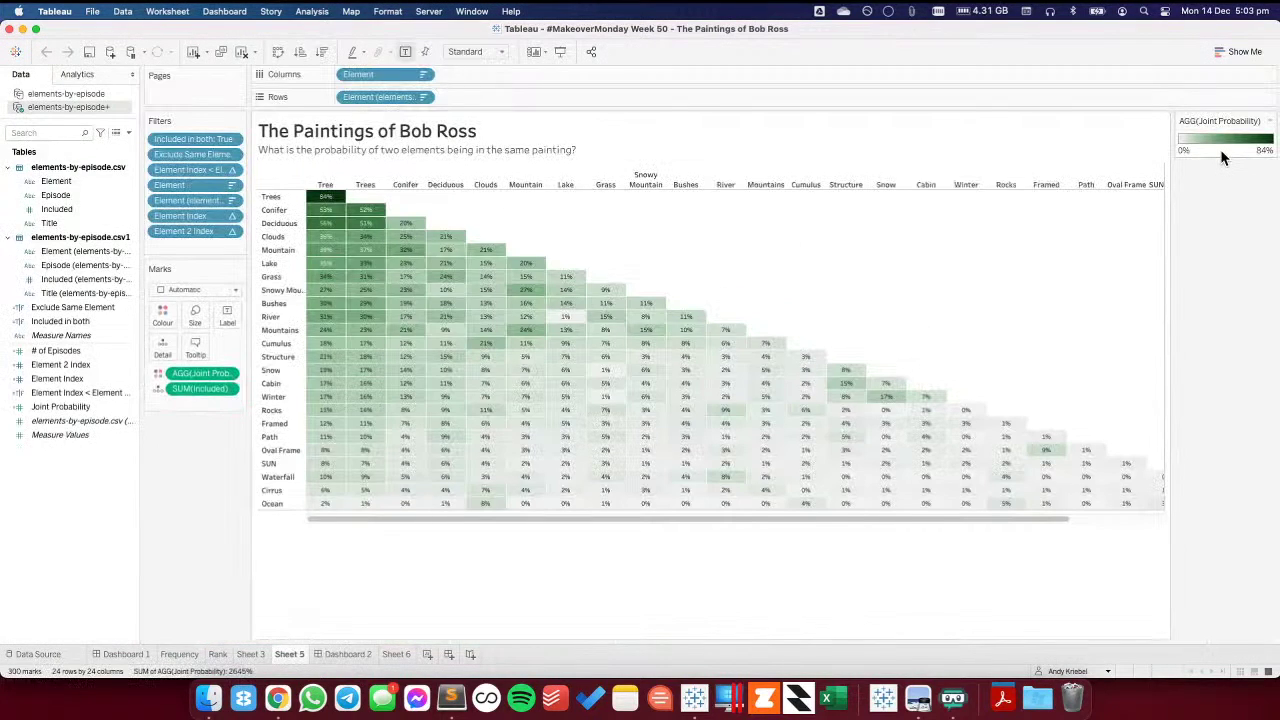
- Try the Bob Ross Sap Green palette on the heatmap's Joint Probability colours
{"action": "double_click", "coordinate": [1220, 149]}
{"action": "left_click", "coordinate": [637, 238]}
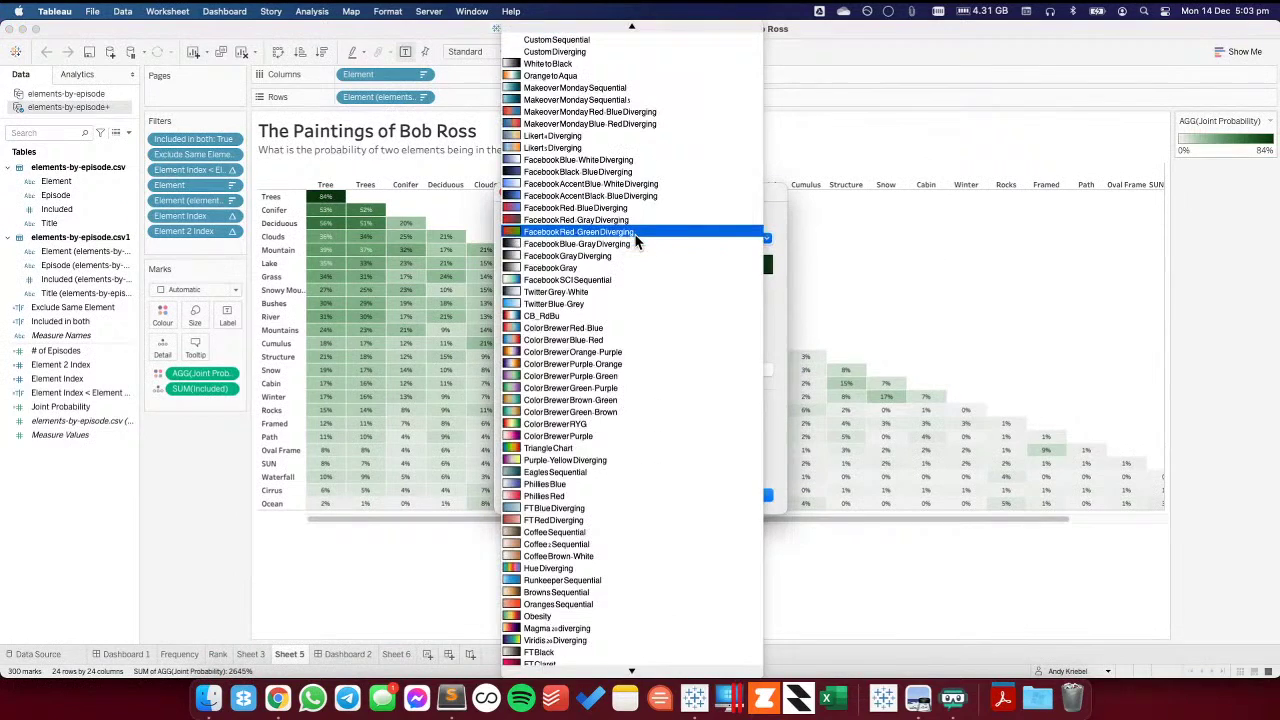
{"action": "scroll", "coordinate": [643, 457], "scroll_direction": "down", "scroll_amount": 3}
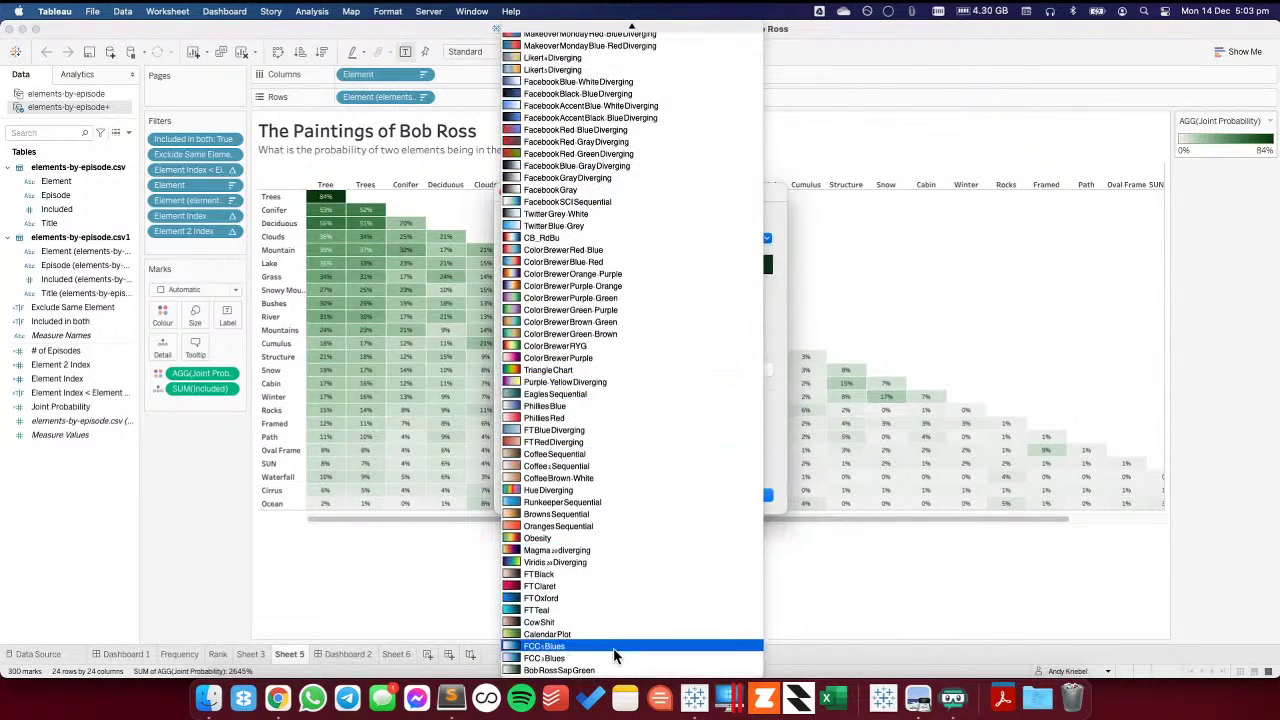
{"action": "left_click", "coordinate": [583, 672]}
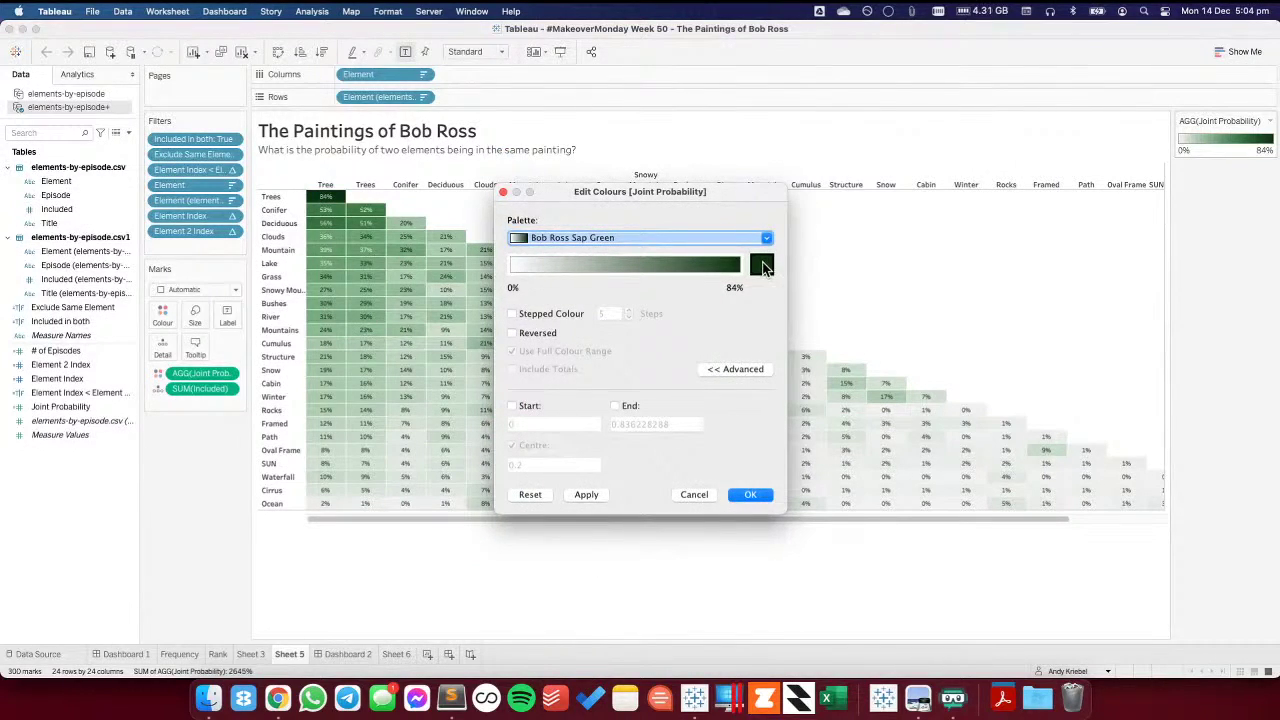
{"action": "left_click", "coordinate": [586, 495]}
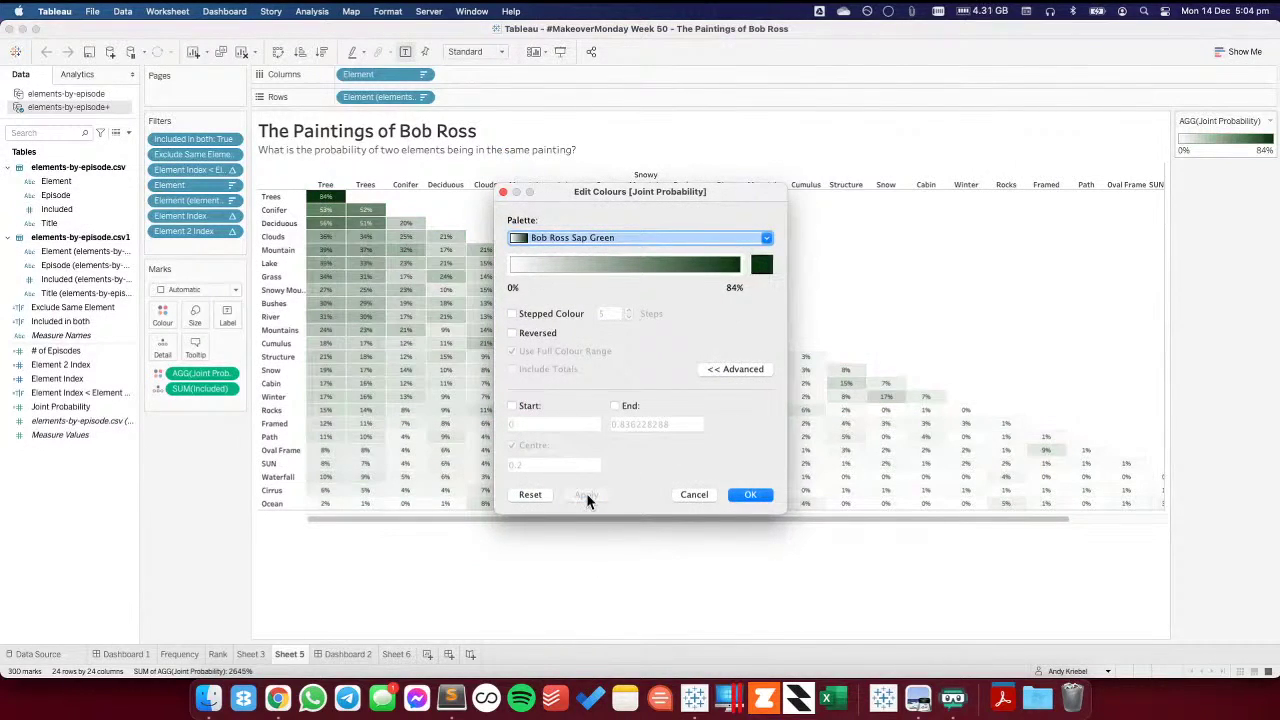
{"action": "left_click", "coordinate": [746, 496]}
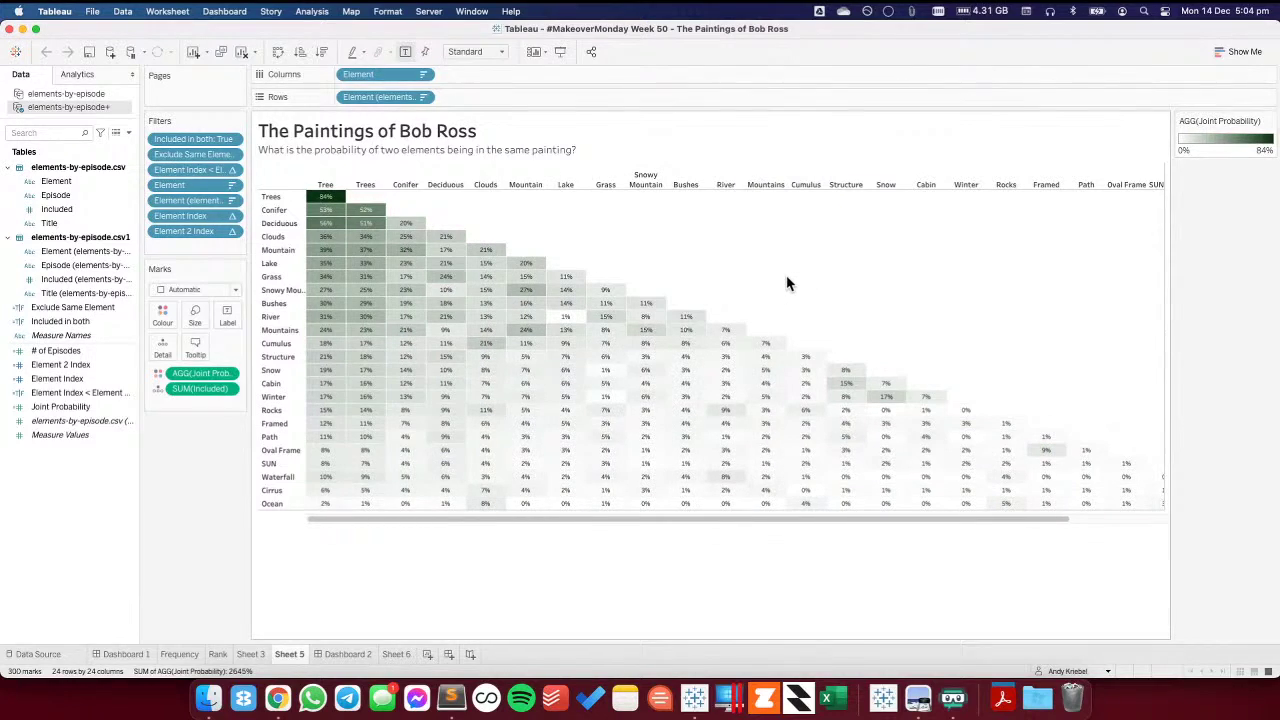
- Undo the palette change on the Joint Probability colours
{"action": "left_click_drag", "start_coordinate": [749, 520], "coordinate": [530, 520]}
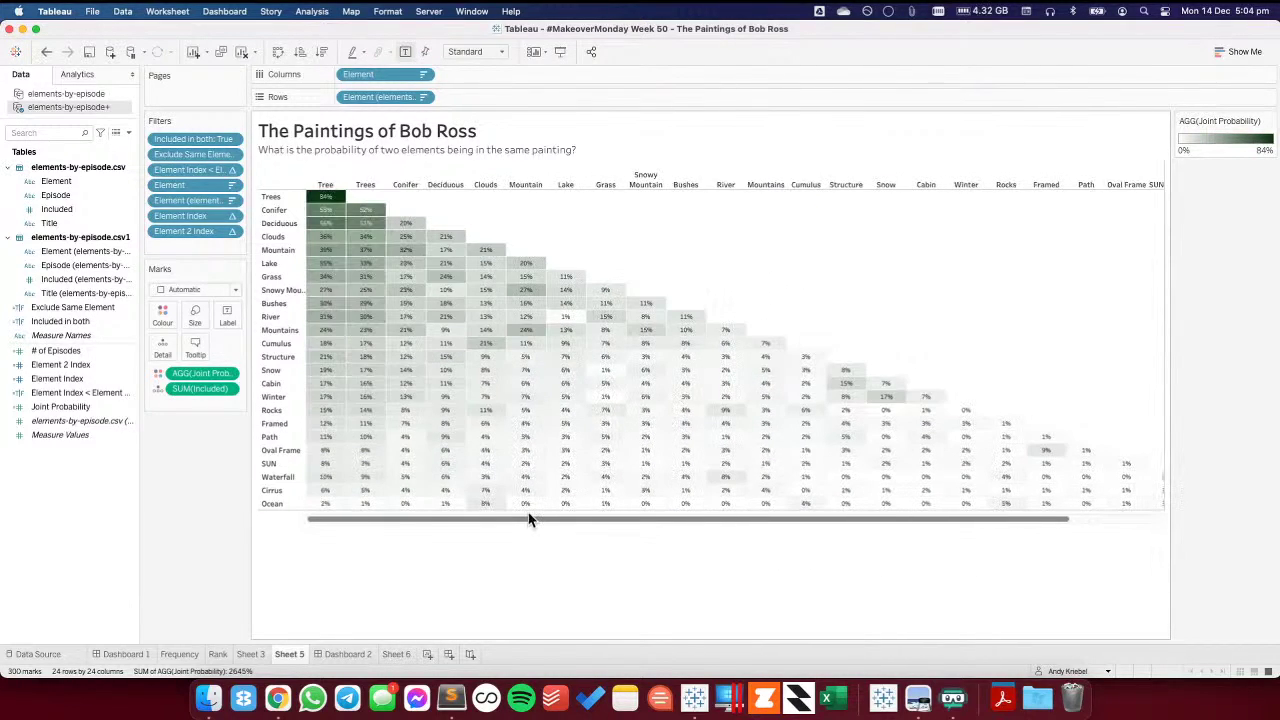
{"action": "left_click", "coordinate": [46, 51]}
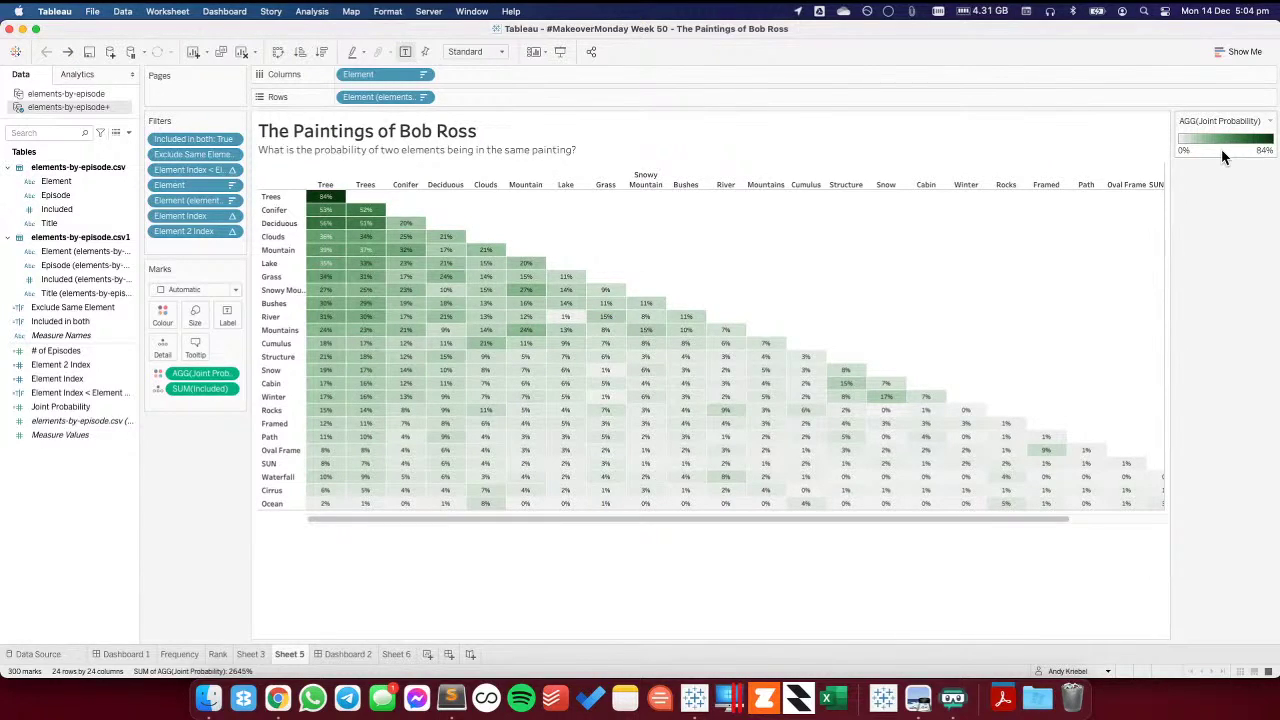
- Switch to Sublime Text and copy the Sap Green hex code, 0a3410, from the last line of the Bob Ross Sap Green palette
{"action": "key", "text": "super+Tab"}
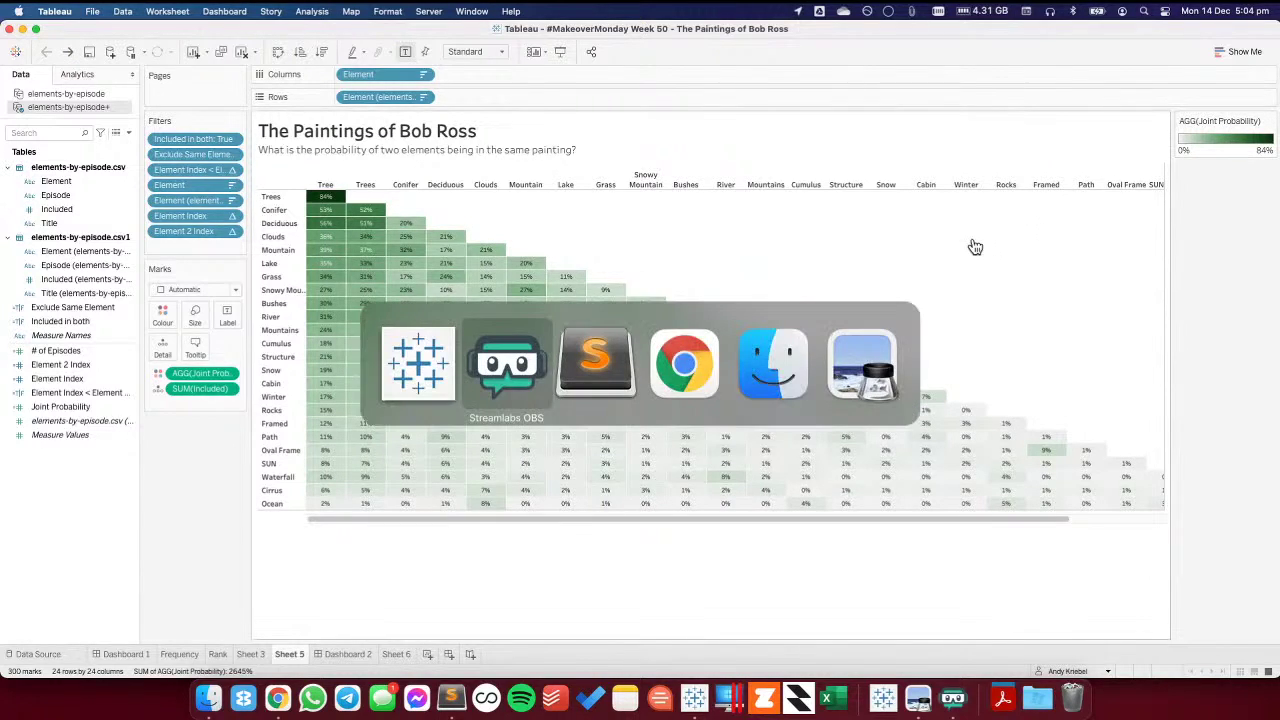
{"action": "key", "text": "super+Tab"}
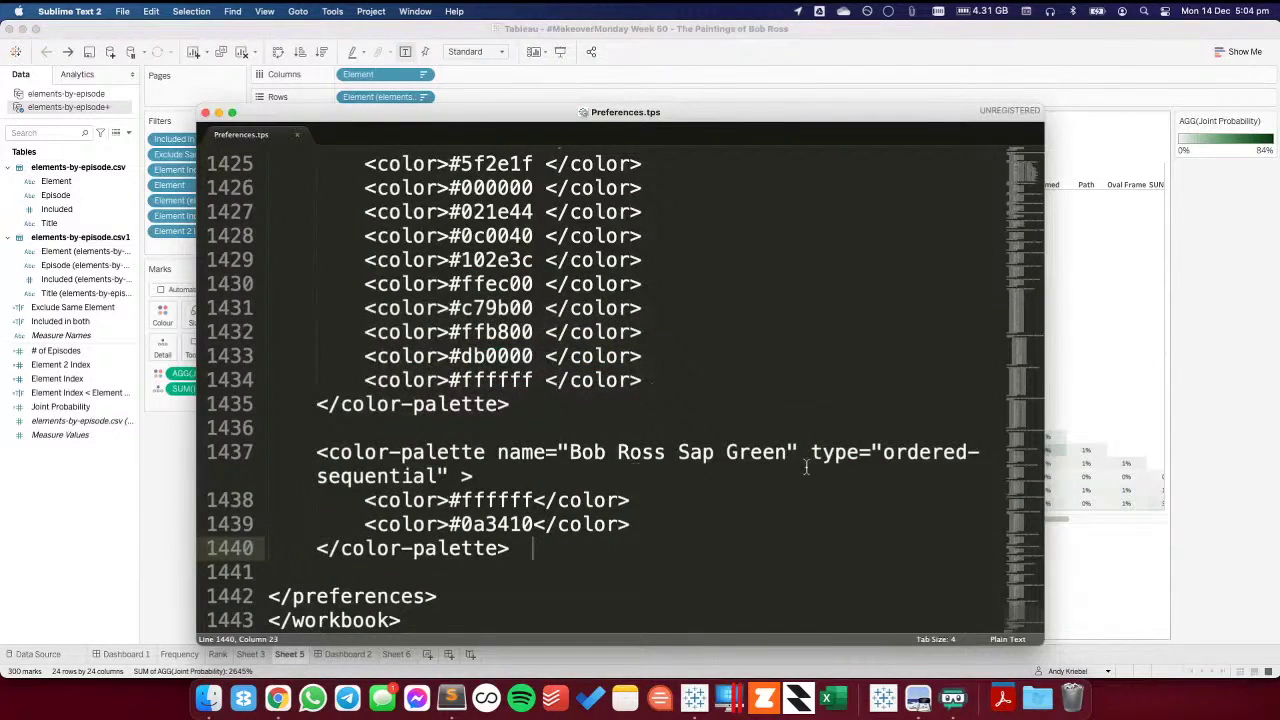
{"action": "key", "text": "Up"}
{"action": "key", "text": "Up"}
{"action": "key", "text": "Up"}
{"action": "key", "text": "Right"}
{"action": "key", "text": "Down"}
{"action": "key", "text": "Right"}
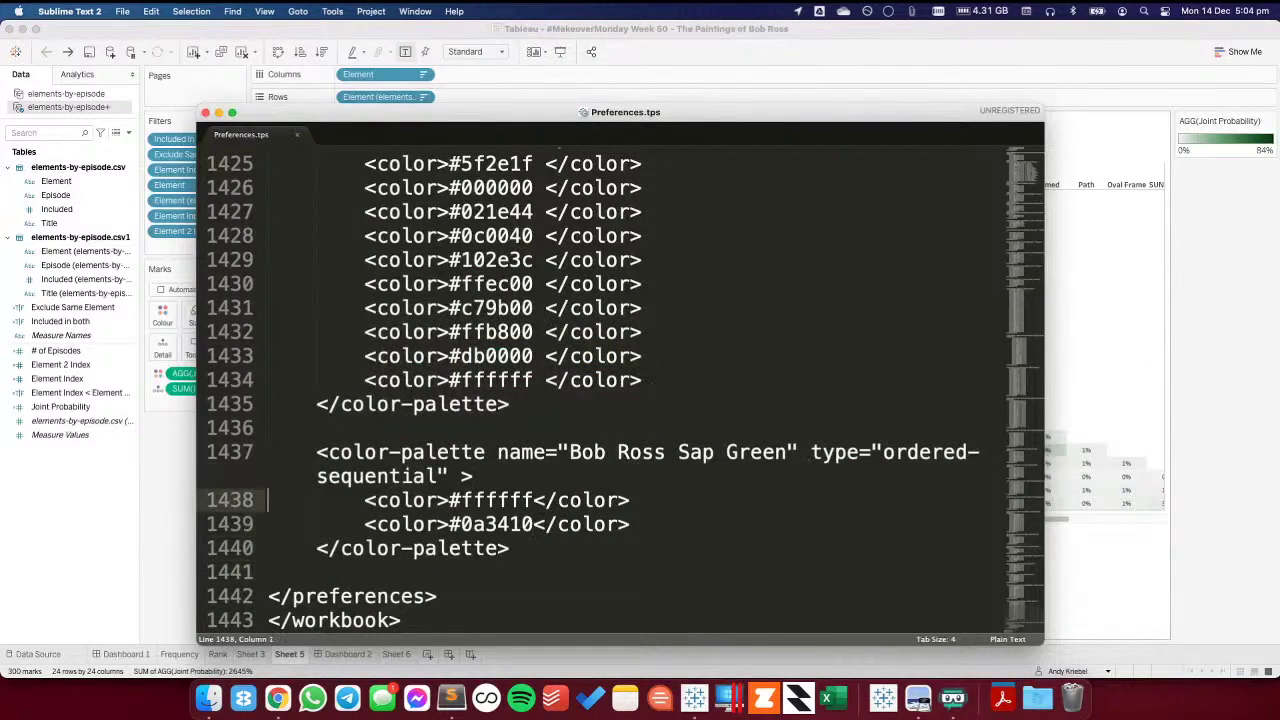
{"action": "key", "text": "Down"}
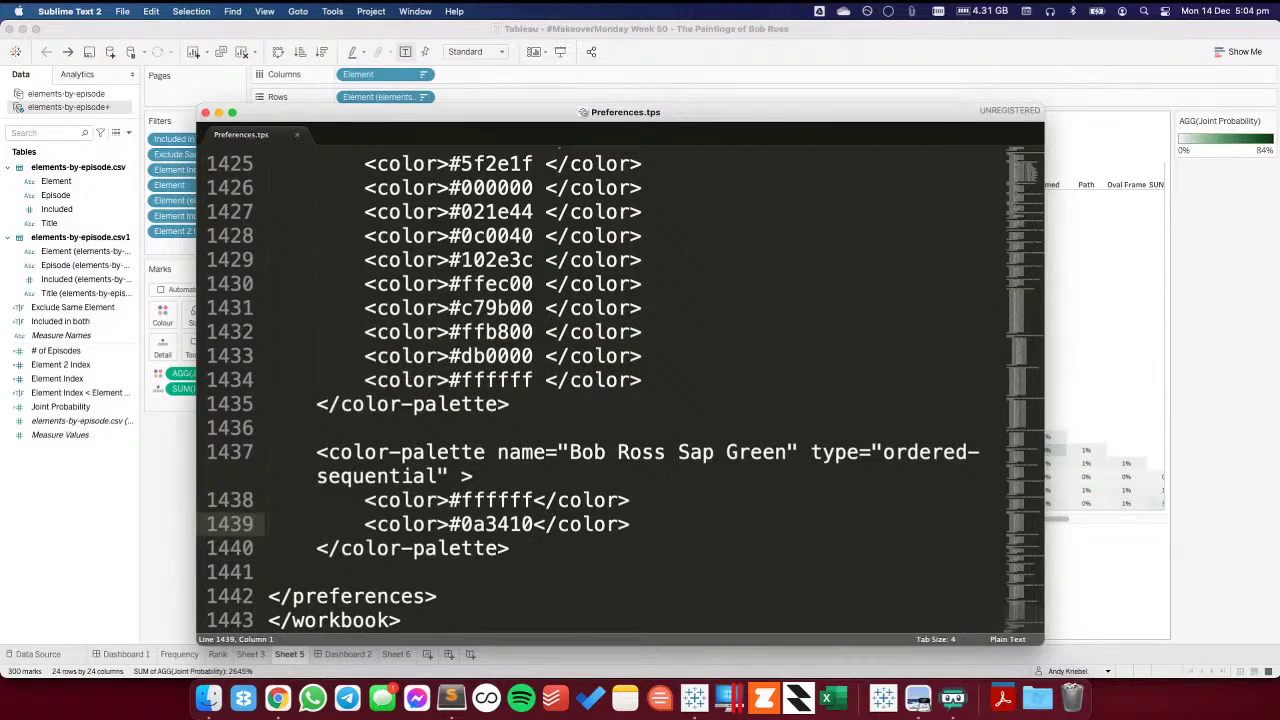
{"action": "double_click", "coordinate": [500, 526]}
{"action": "key", "text": "super+c"}
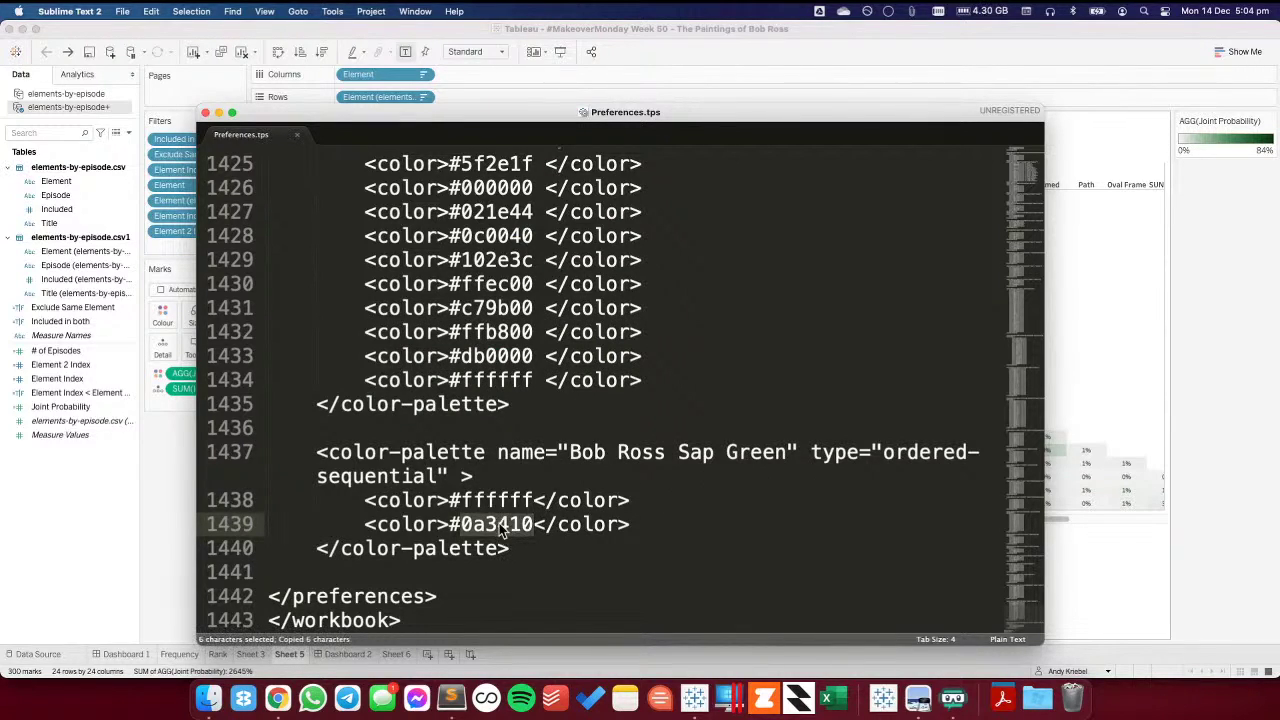
- Switch to the Coolors palette generator in Chrome and set the palette's second colour to the copied #0a3410
{"action": "key", "text": "super+Tab"}
{"action": "key", "text": "super+Tab"}
{"action": "key", "text": "super+Tab"}
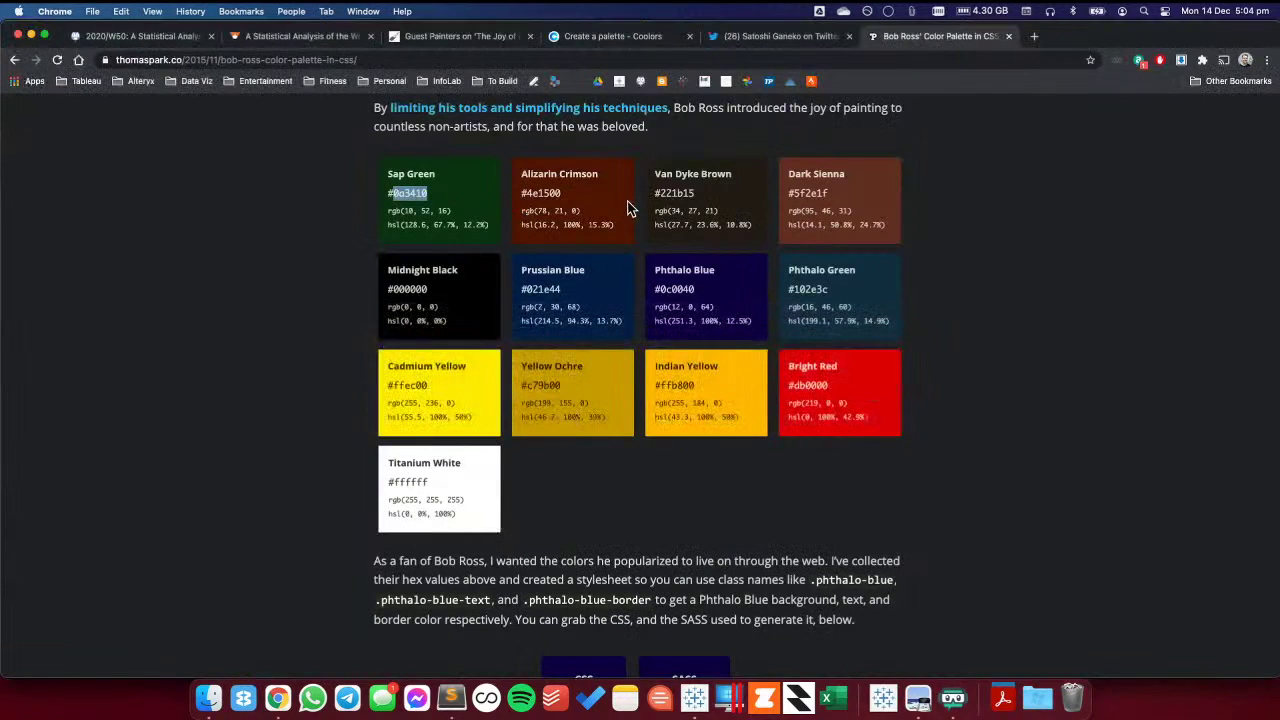
{"action": "left_click", "coordinate": [566, 37]}
{"action": "left_click", "coordinate": [405, 597]}
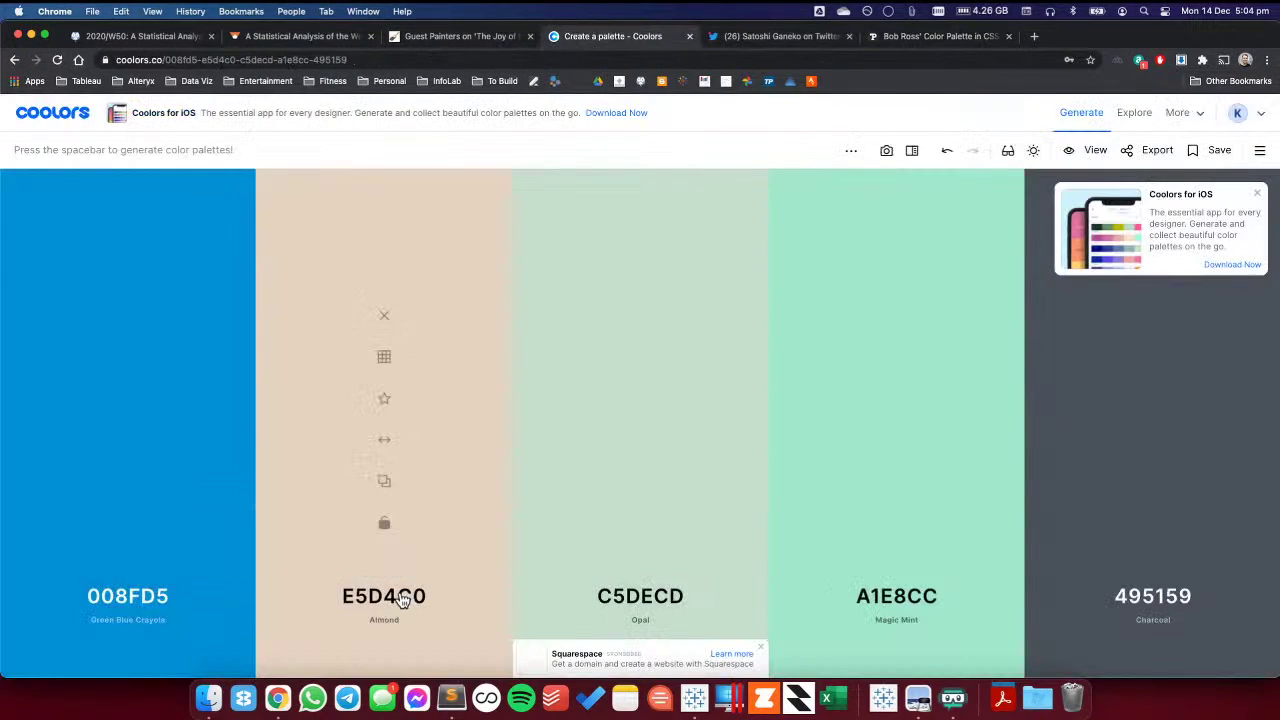
{"action": "key", "text": "super+v"}
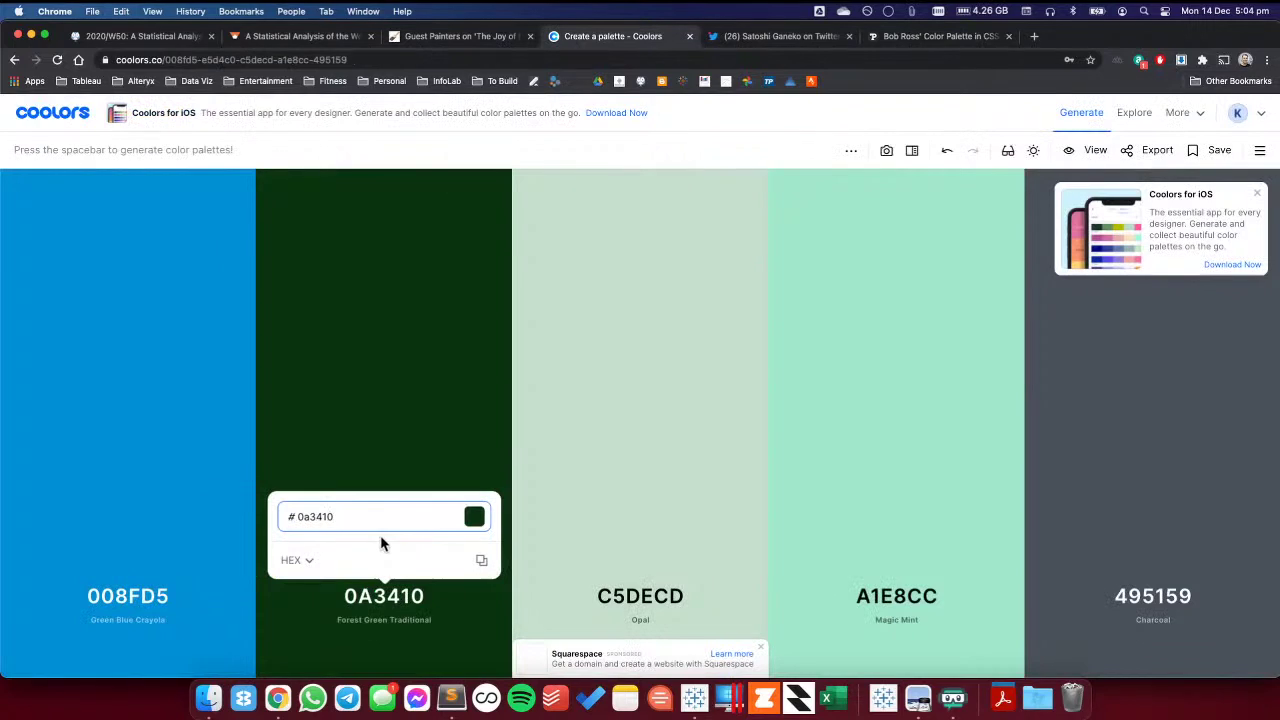
- Look through the dark green's colour format options and its range of shades, keeping 0A3410
{"action": "left_click", "coordinate": [311, 562]}
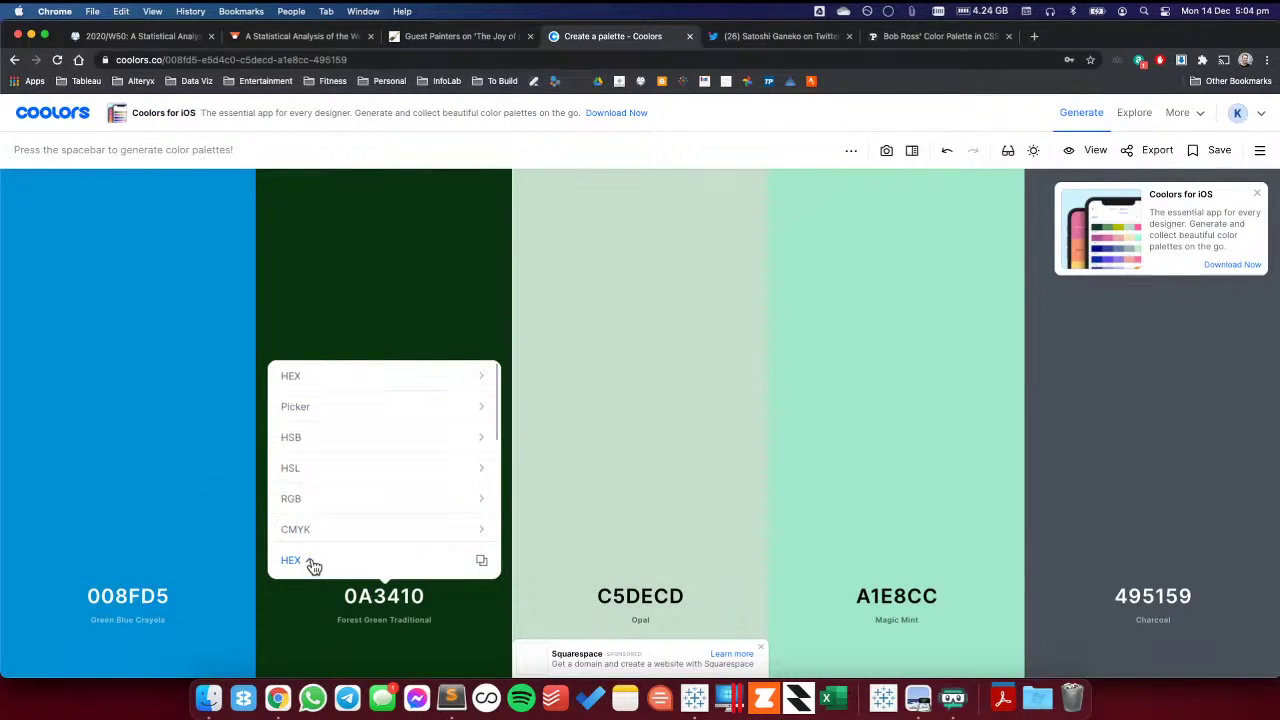
{"action": "left_click", "coordinate": [310, 563]}
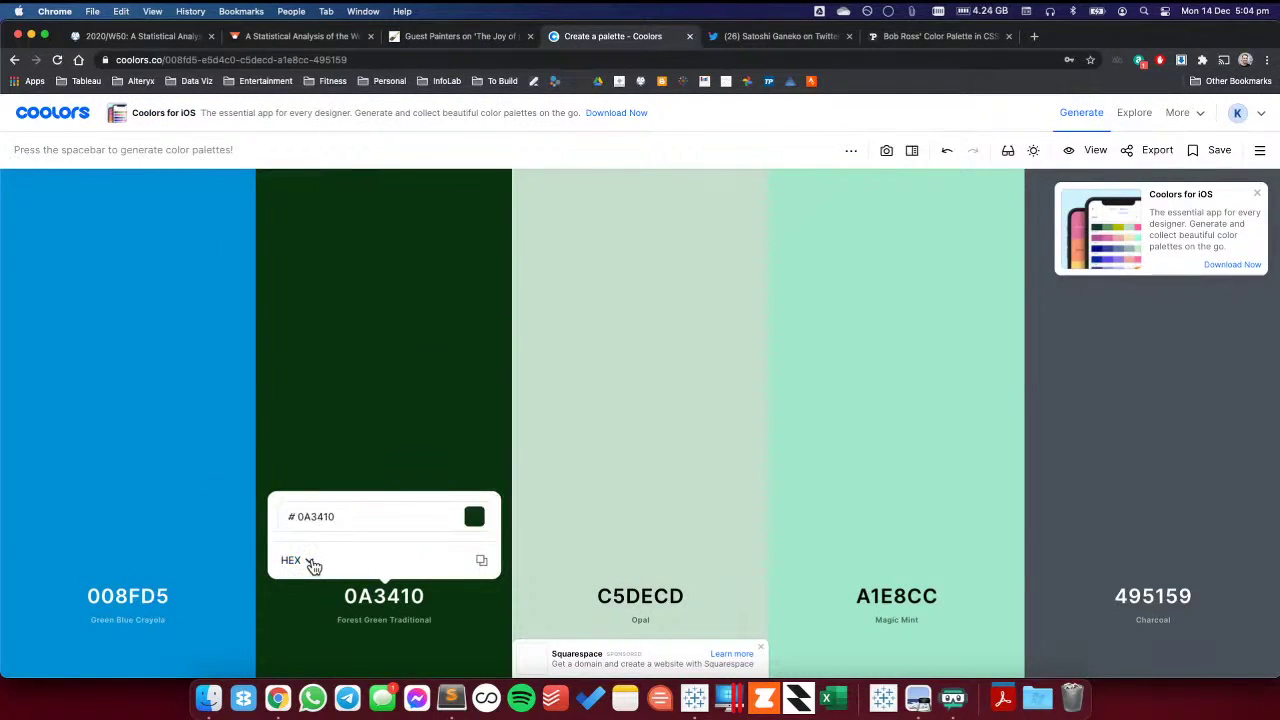
{"action": "left_click", "coordinate": [443, 414]}
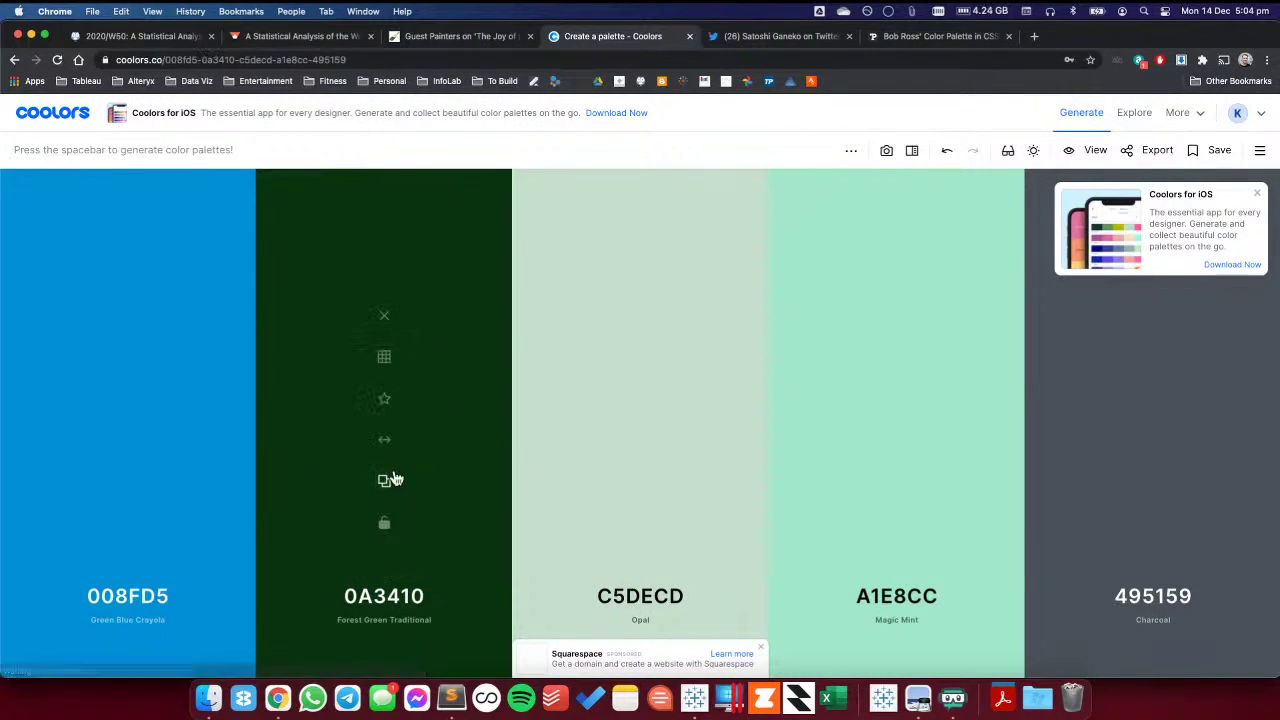
{"action": "left_click", "coordinate": [385, 359]}
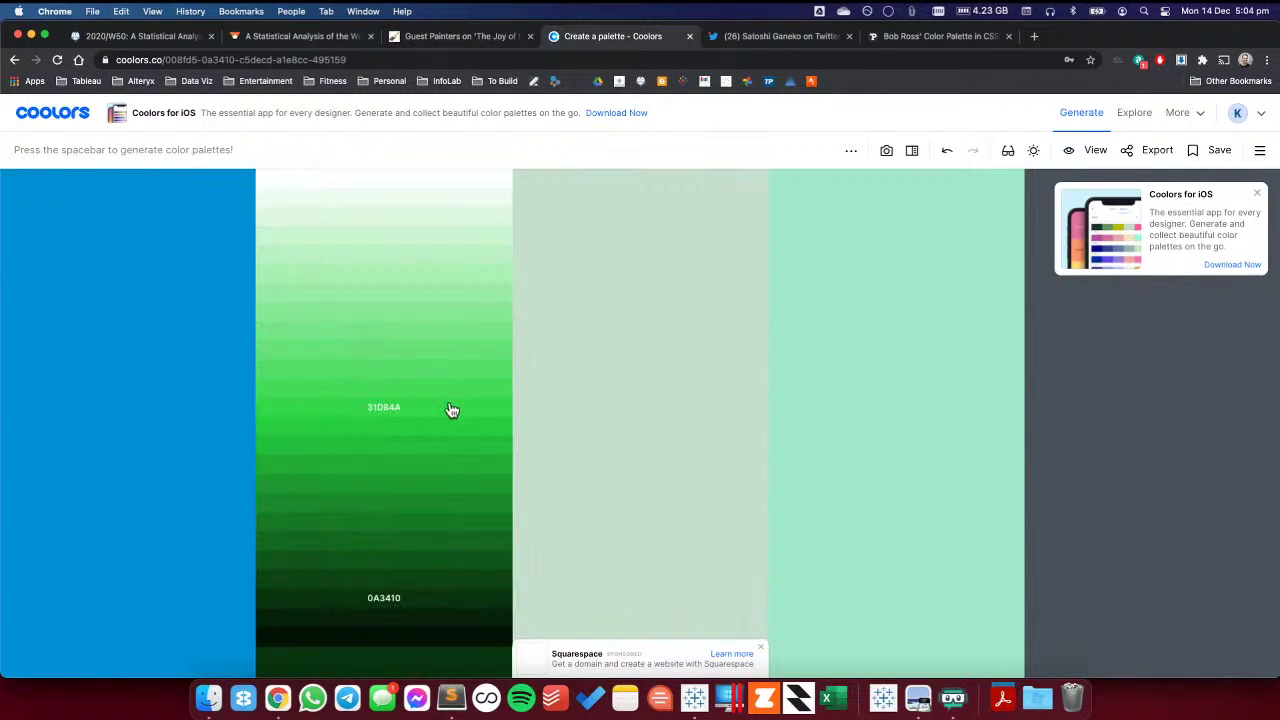
{"action": "left_click", "coordinate": [380, 606]}
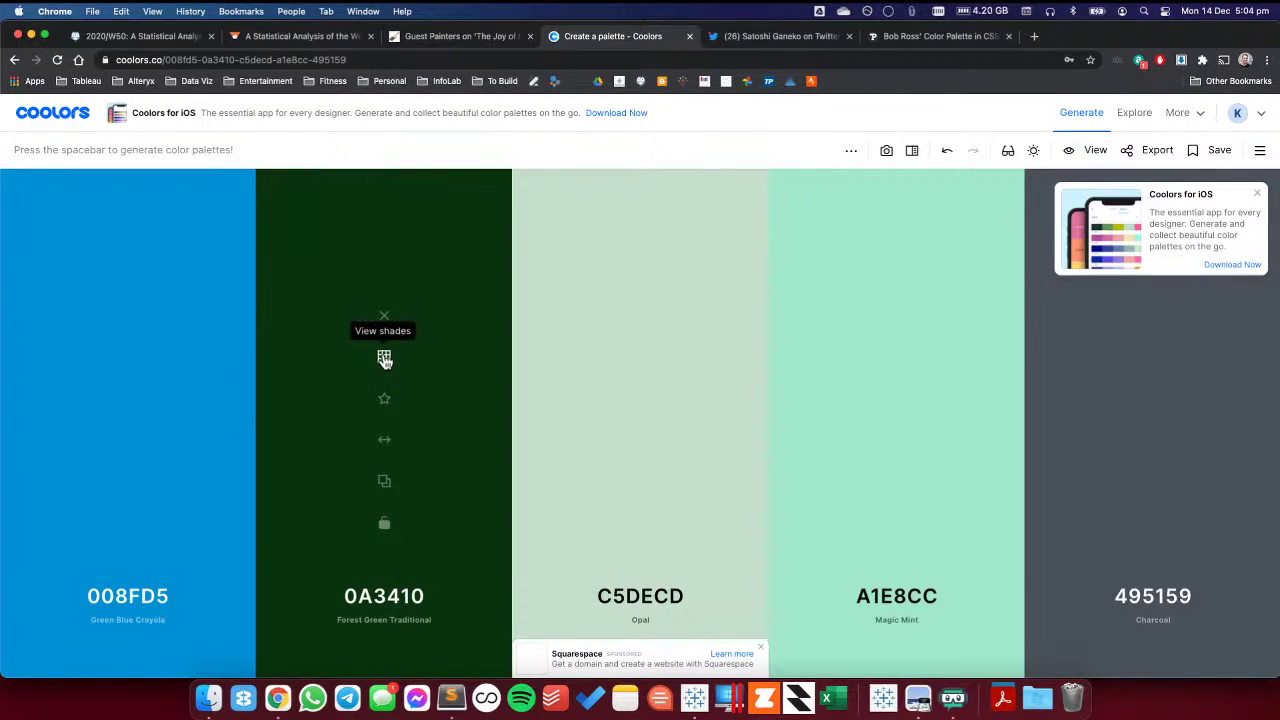
- Lock the dark green 0A3410 and move it to the first position in the palette
{"action": "left_click", "coordinate": [386, 523]}
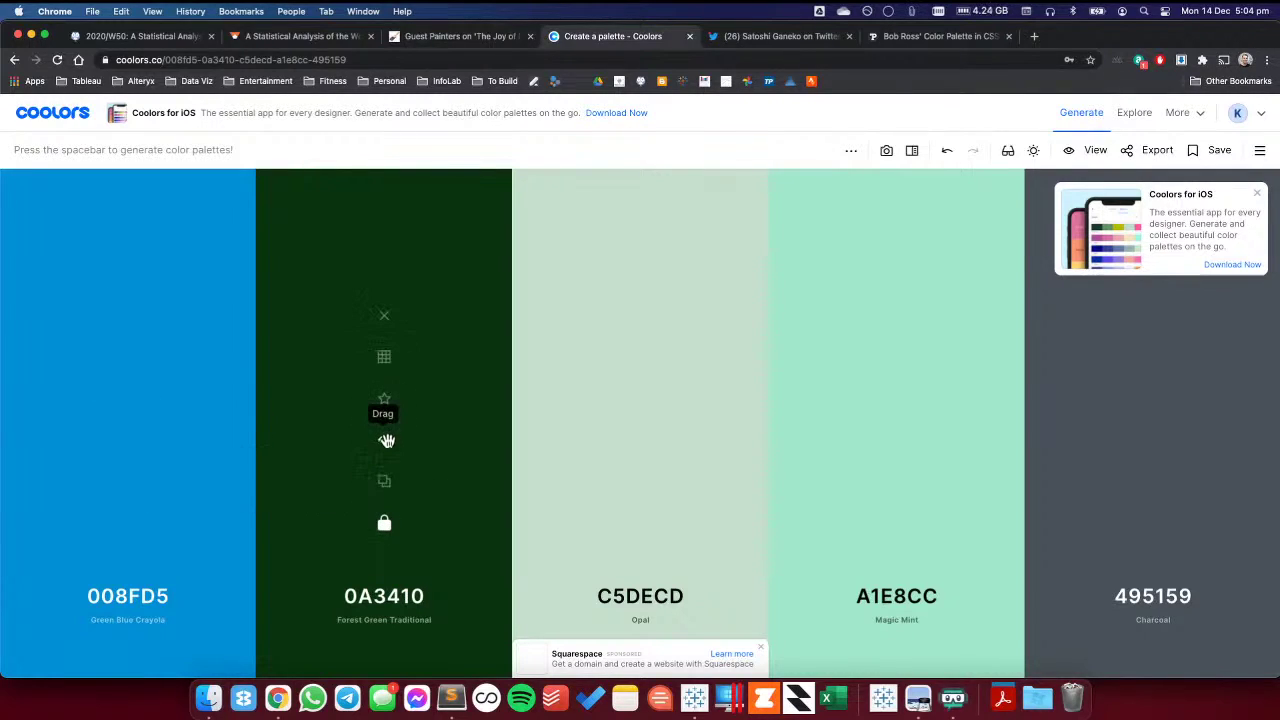
{"action": "left_click_drag", "start_coordinate": [384, 440], "coordinate": [126, 440]}
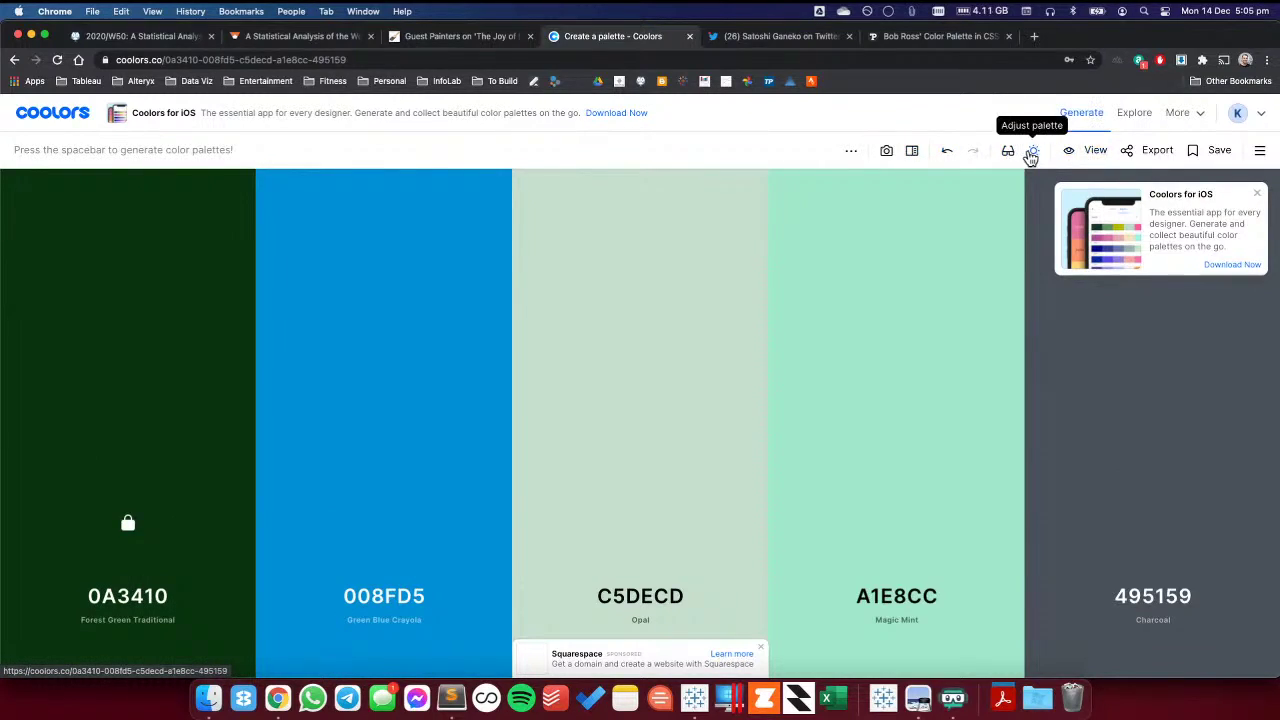
- View the whole Coolors palette as a gradient and close the preview
{"action": "left_click", "coordinate": [851, 154]}
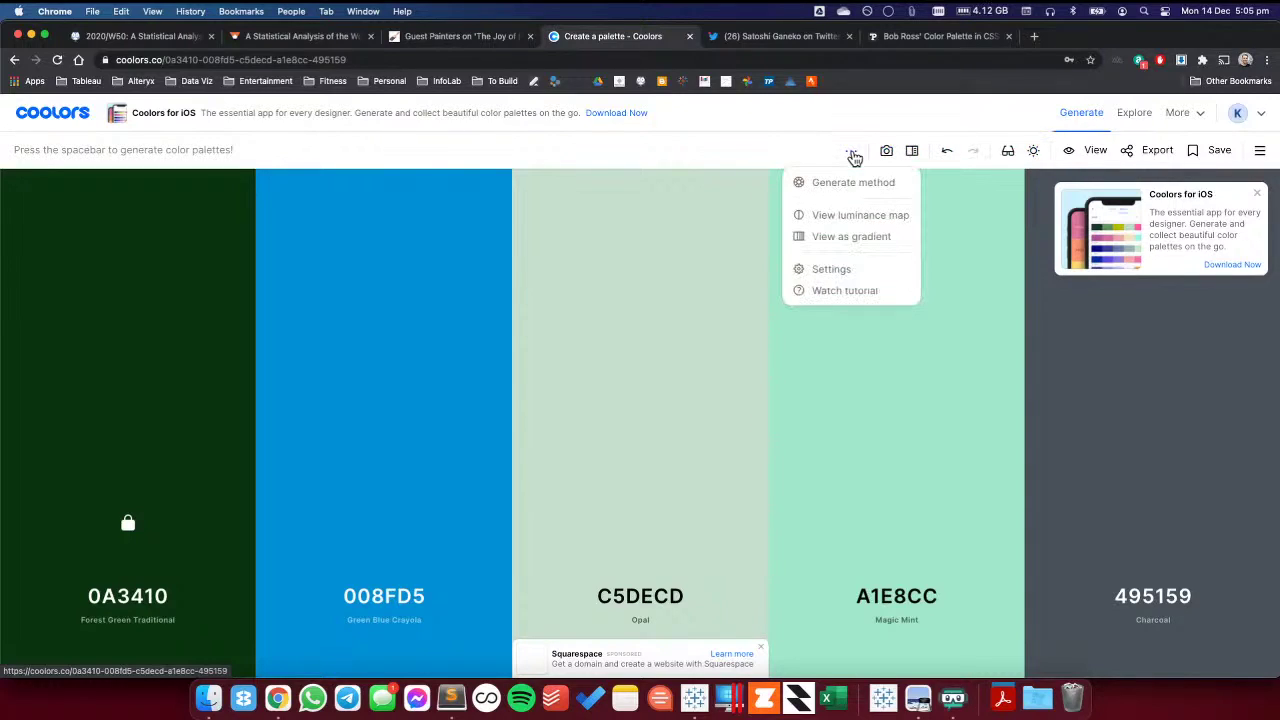
{"action": "left_click", "coordinate": [849, 237]}
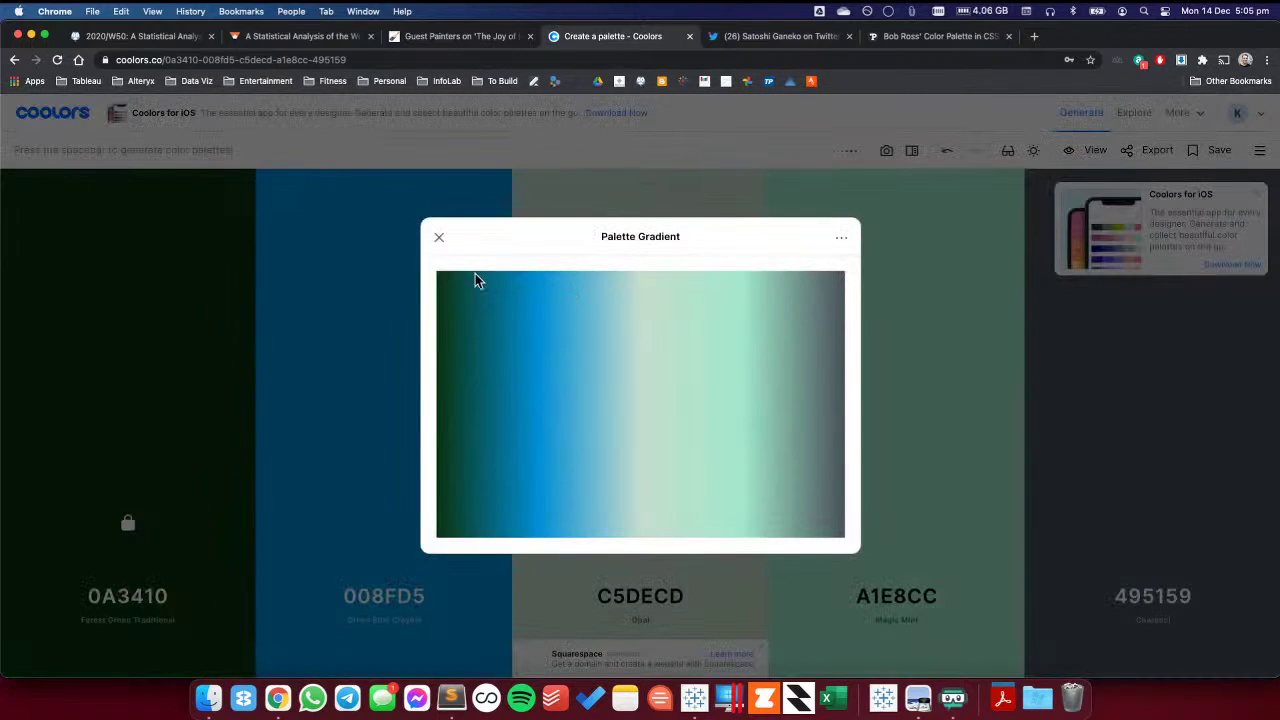
{"action": "left_click", "coordinate": [438, 237]}
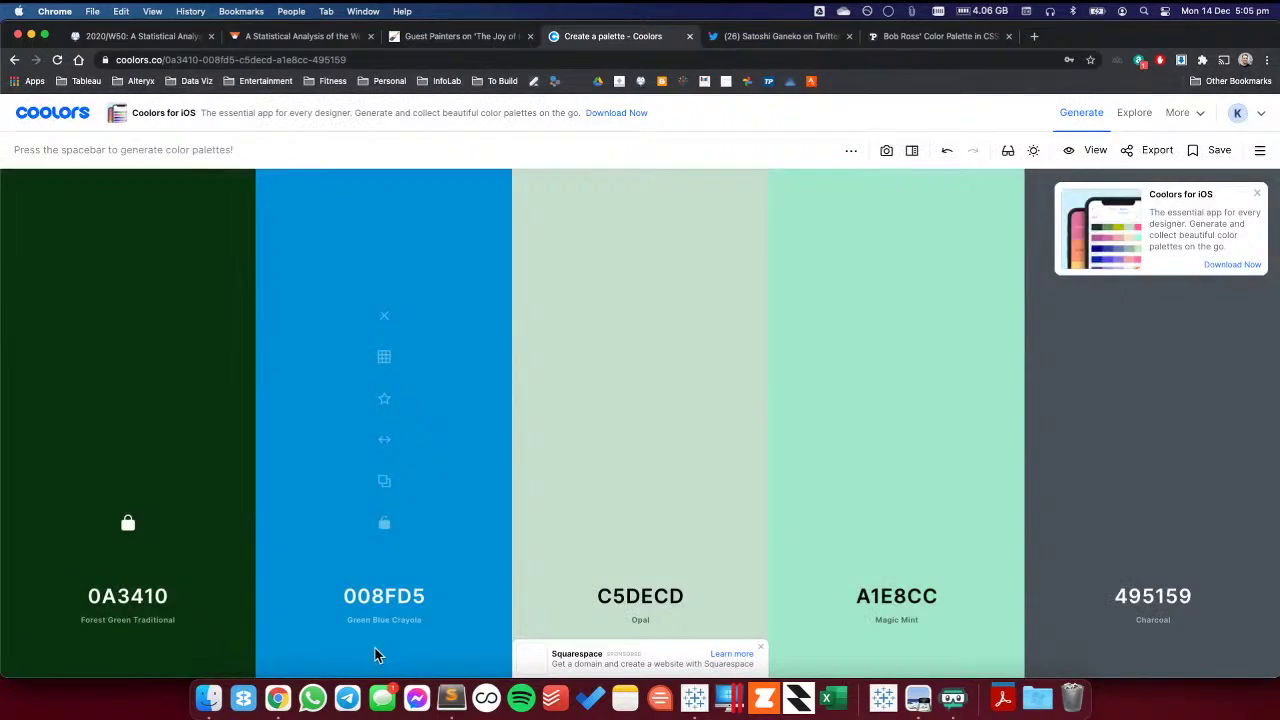
- Switch to the Tableau heatmap and look through the palettes available for the Joint Probability colours
{"action": "left_click", "coordinate": [392, 598]}
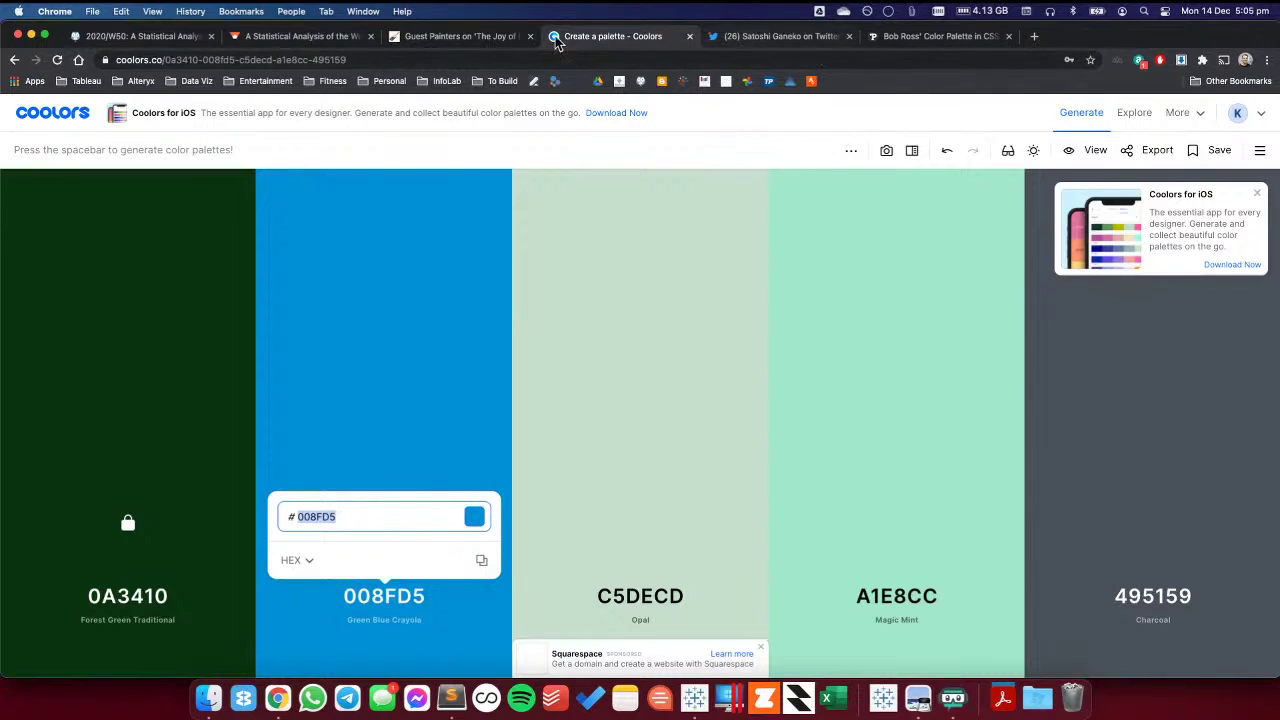
{"action": "key", "text": "super+Tab"}
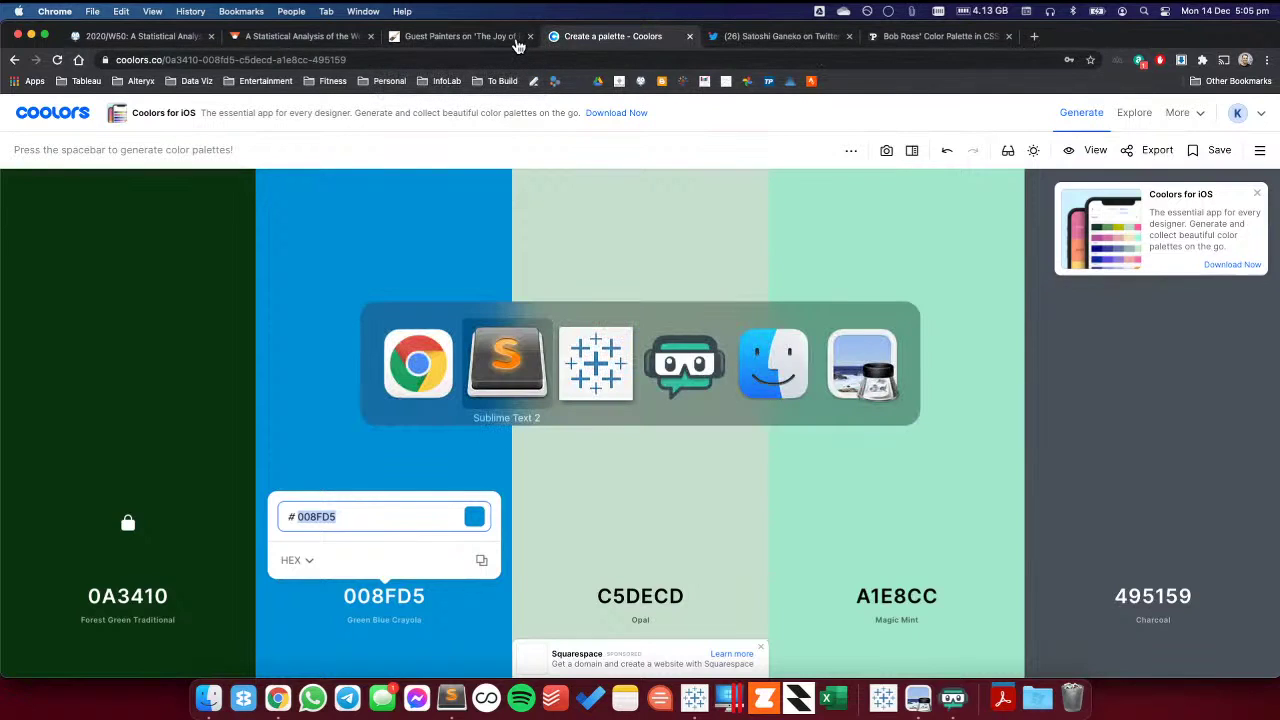
{"action": "key", "text": "super+Tab"}
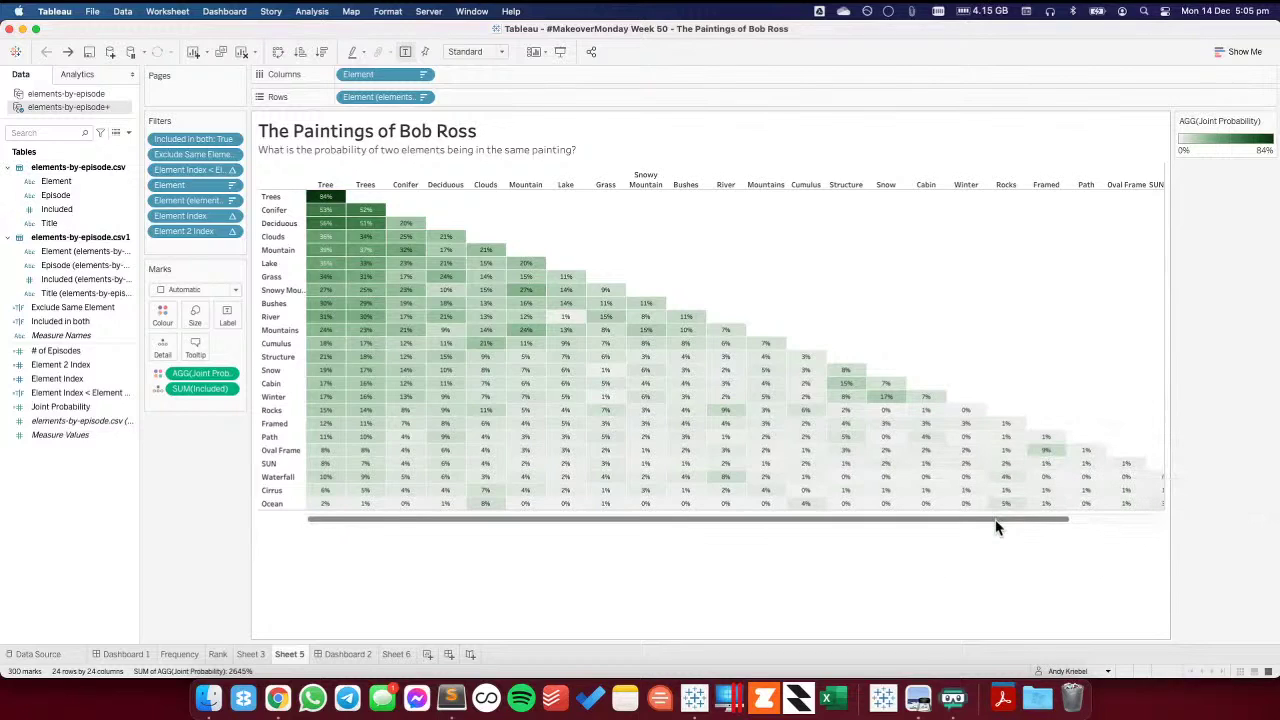
{"action": "left_click_drag", "start_coordinate": [997, 521], "coordinate": [1150, 522]}
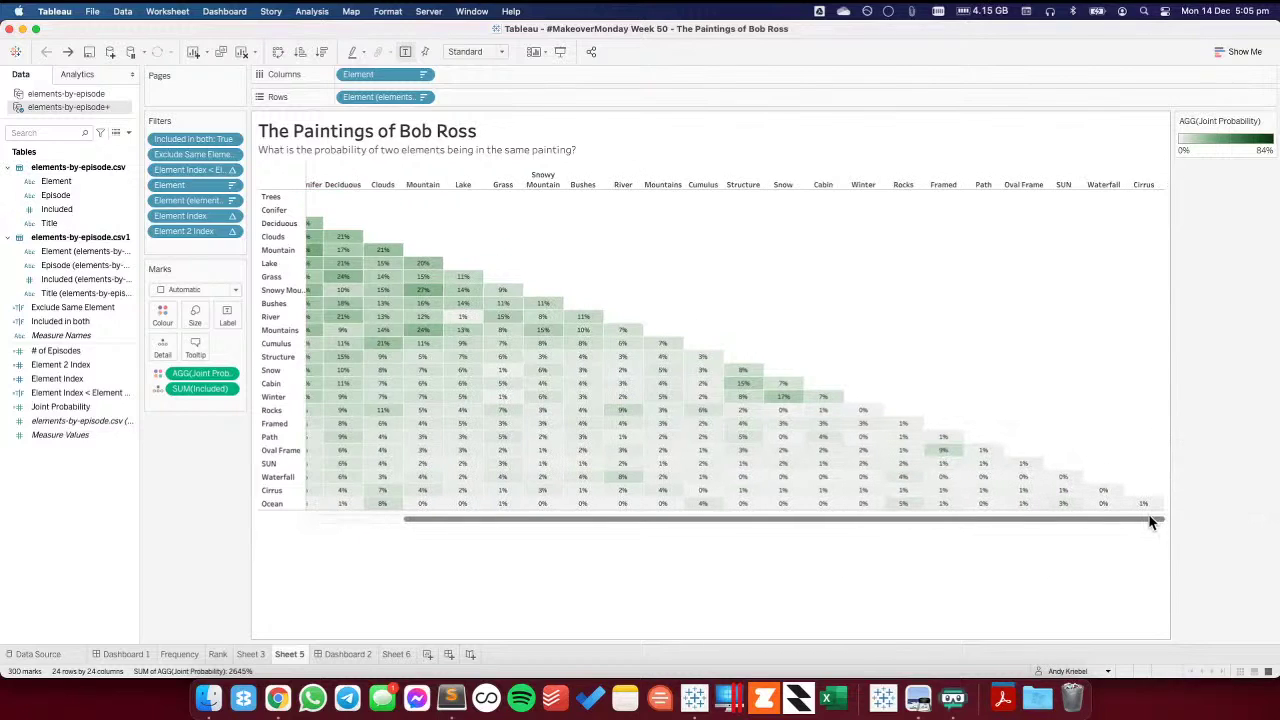
{"action": "double_click", "coordinate": [1203, 154]}
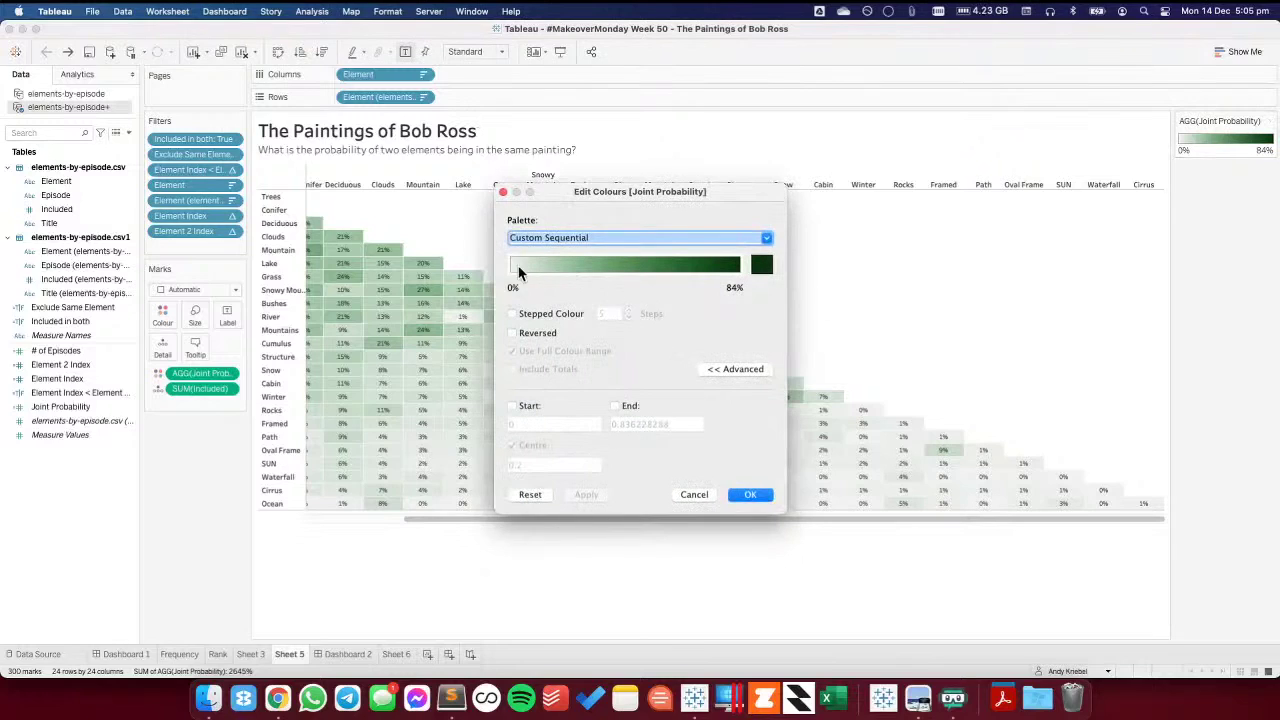
{"action": "left_click", "coordinate": [622, 237]}
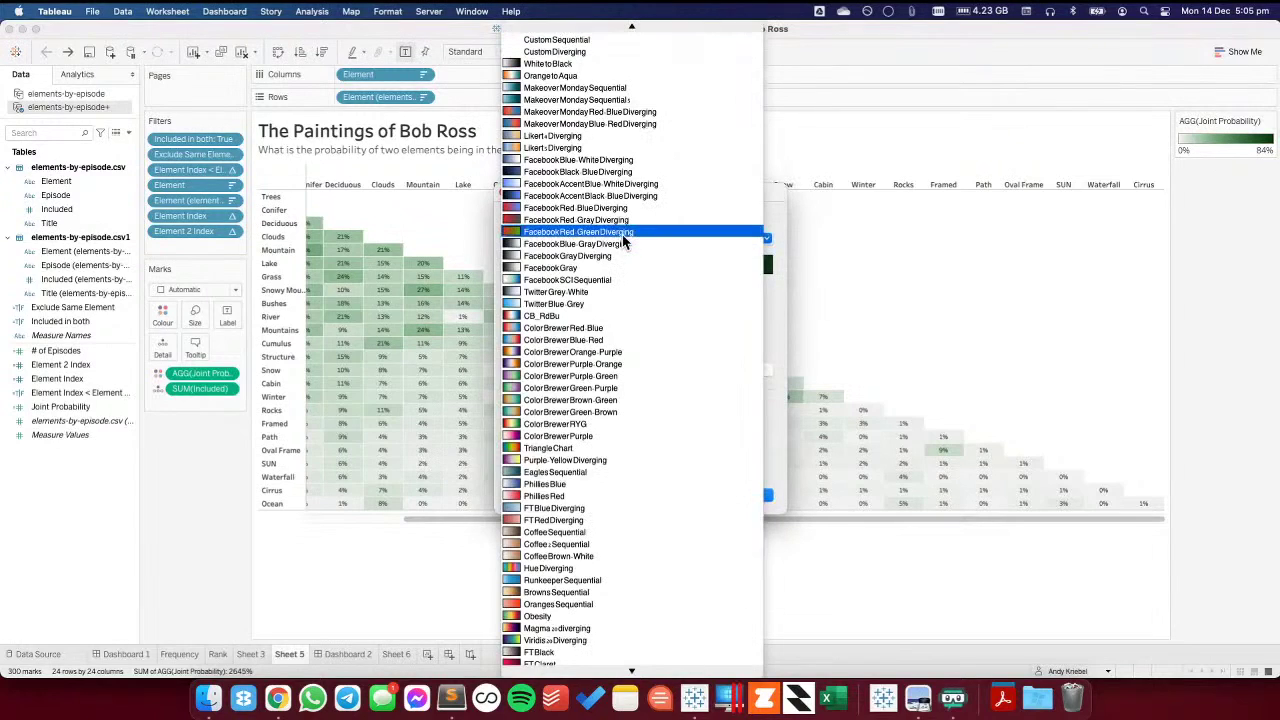
{"action": "scroll", "coordinate": [584, 587], "scroll_direction": "down", "scroll_amount": 2}
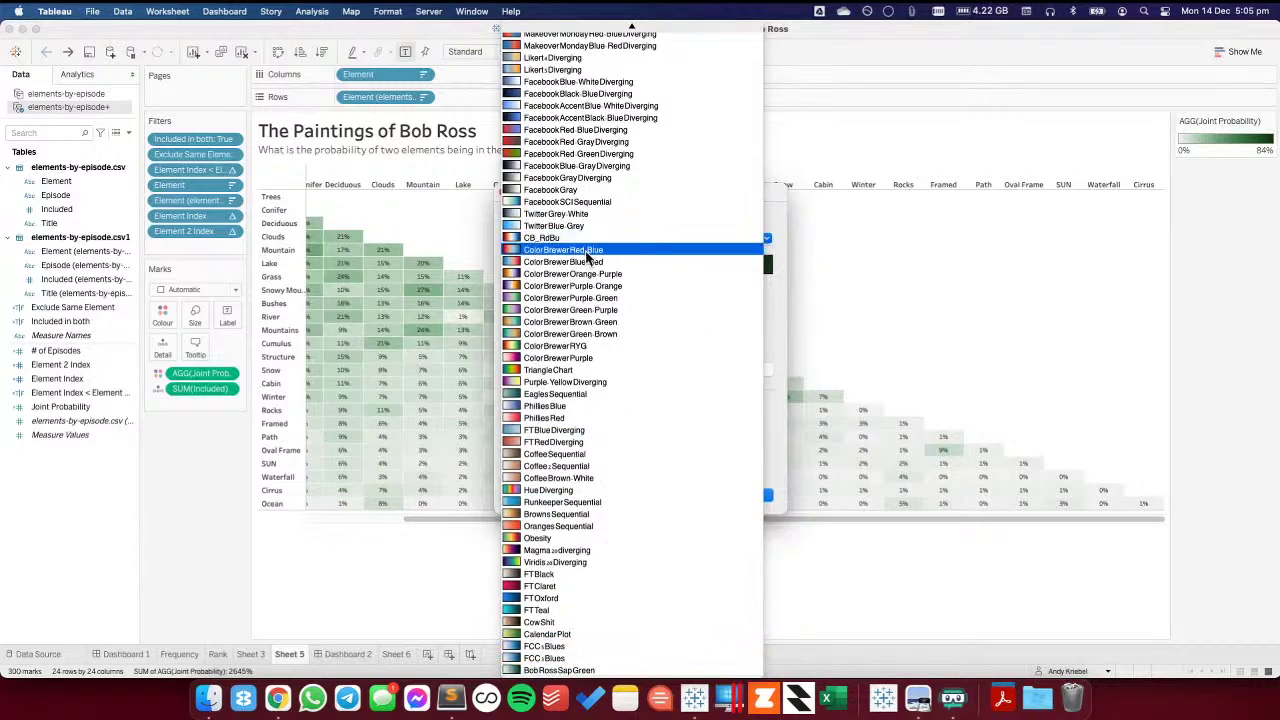
{"action": "scroll", "coordinate": [590, 243], "scroll_direction": "up", "scroll_amount": 10}
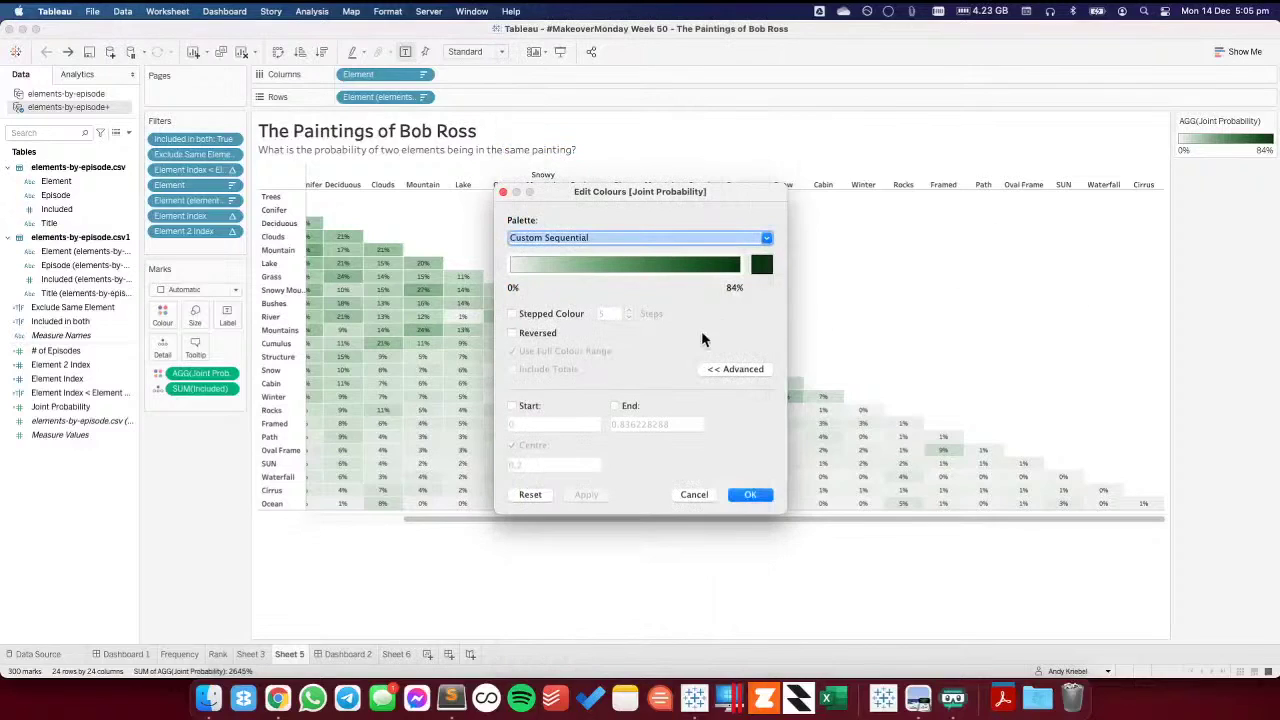
- Sample a near-white heatmap cell with the eyedropper to read its hex value, and cancel the colour edits
{"action": "left_click", "coordinate": [763, 266]}
{"action": "left_click", "coordinate": [444, 441]}
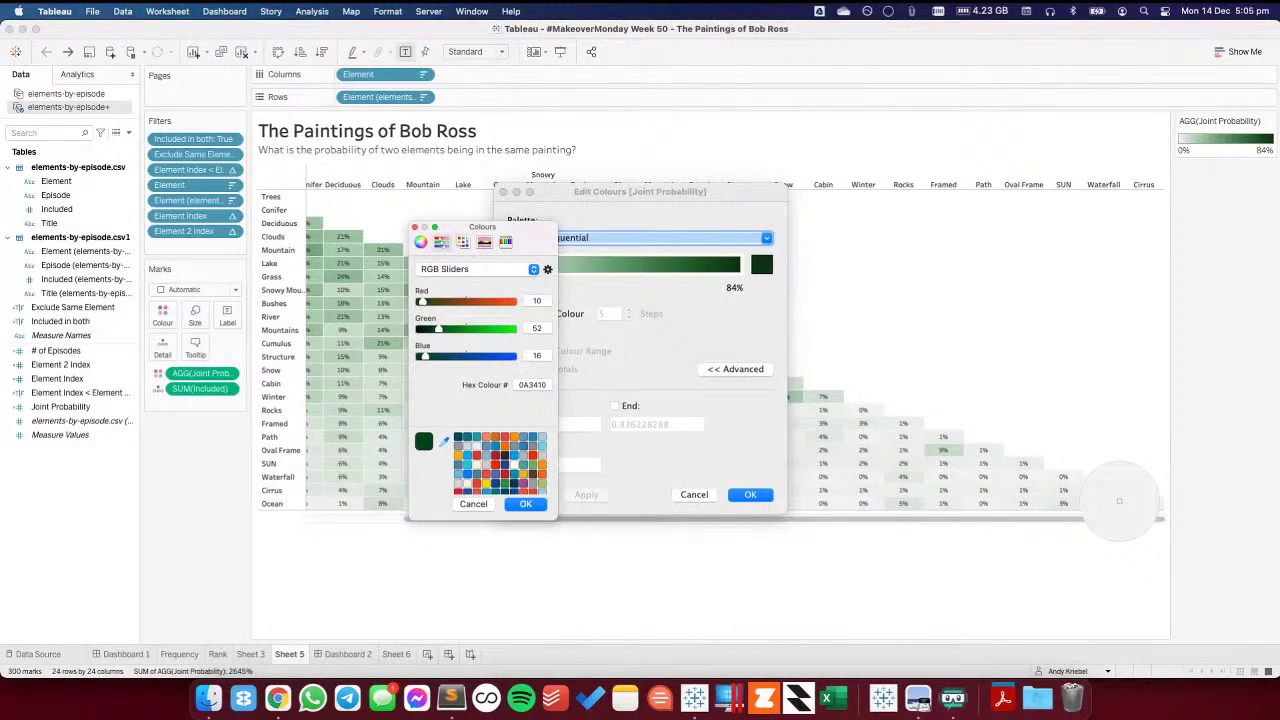
{"action": "left_click", "coordinate": [1120, 505]}
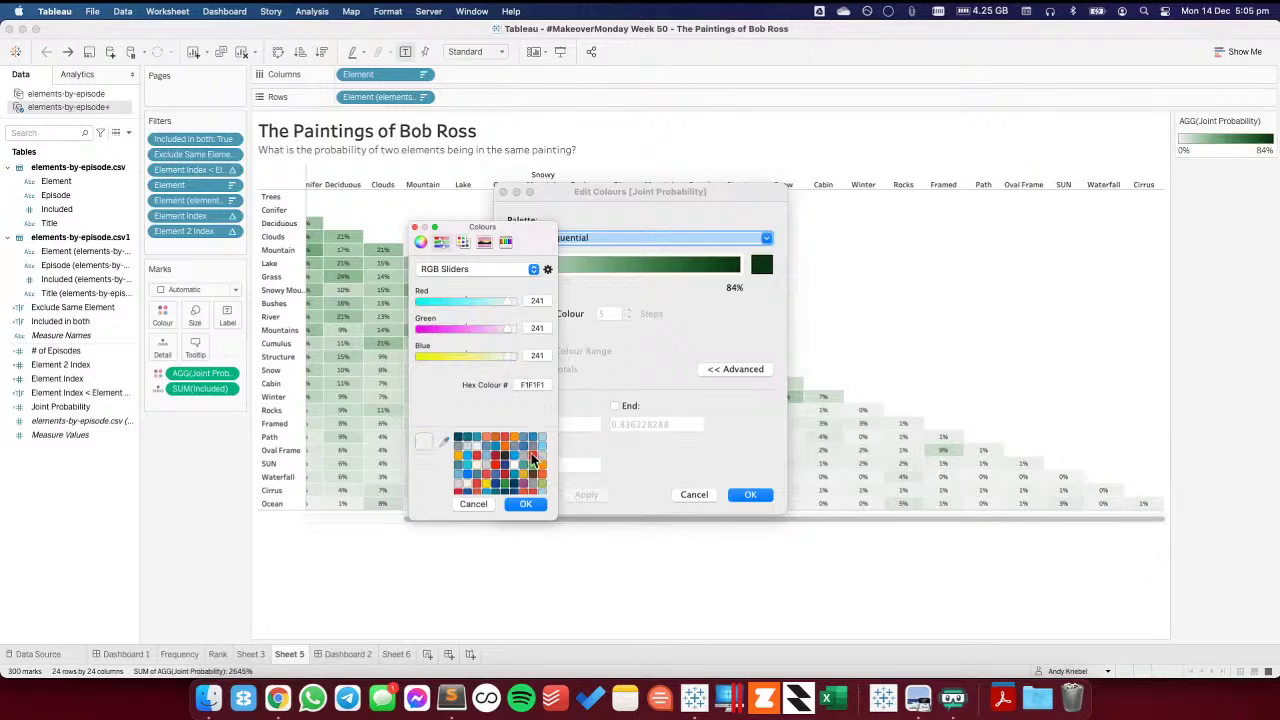
{"action": "left_click", "coordinate": [473, 503]}
{"action": "left_click", "coordinate": [695, 495]}
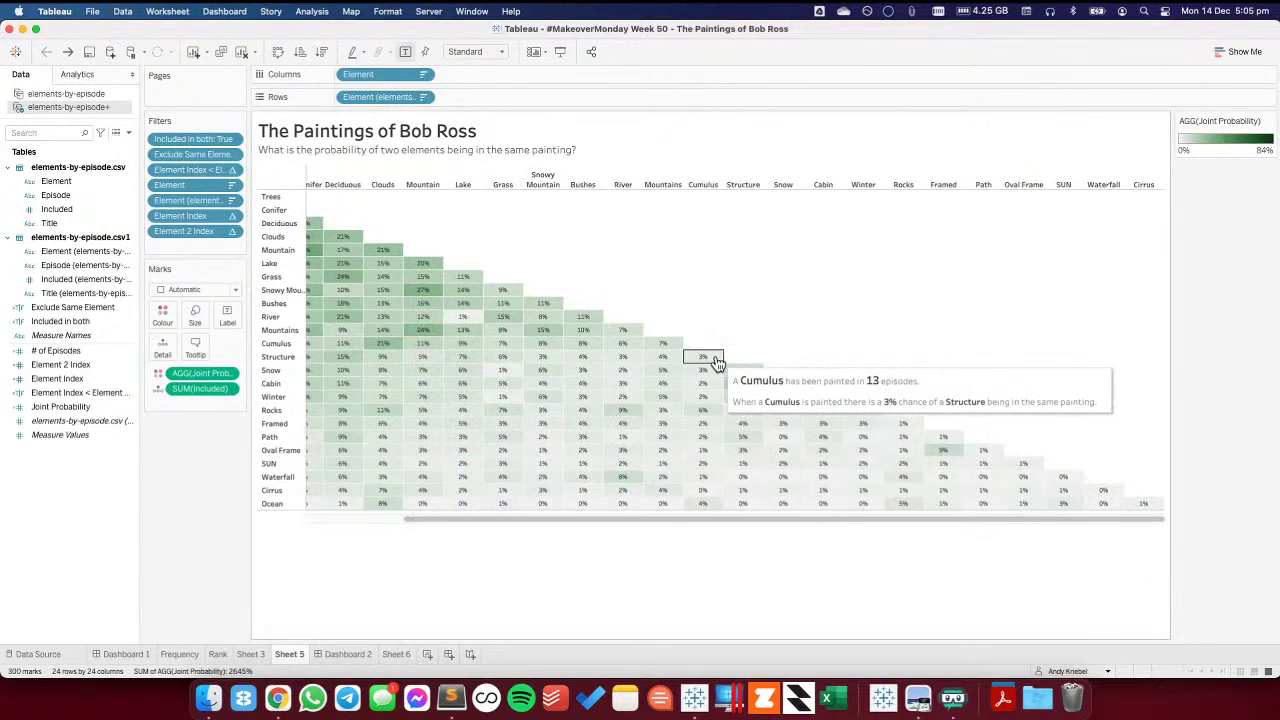
- In Preferences.tps in Sublime Text, set the first colour of the Bob Ross Sap Green palette to #f1f1f1 and save the file
{"action": "key", "text": "super+Tab"}
{"action": "key", "text": "super+Tab"}
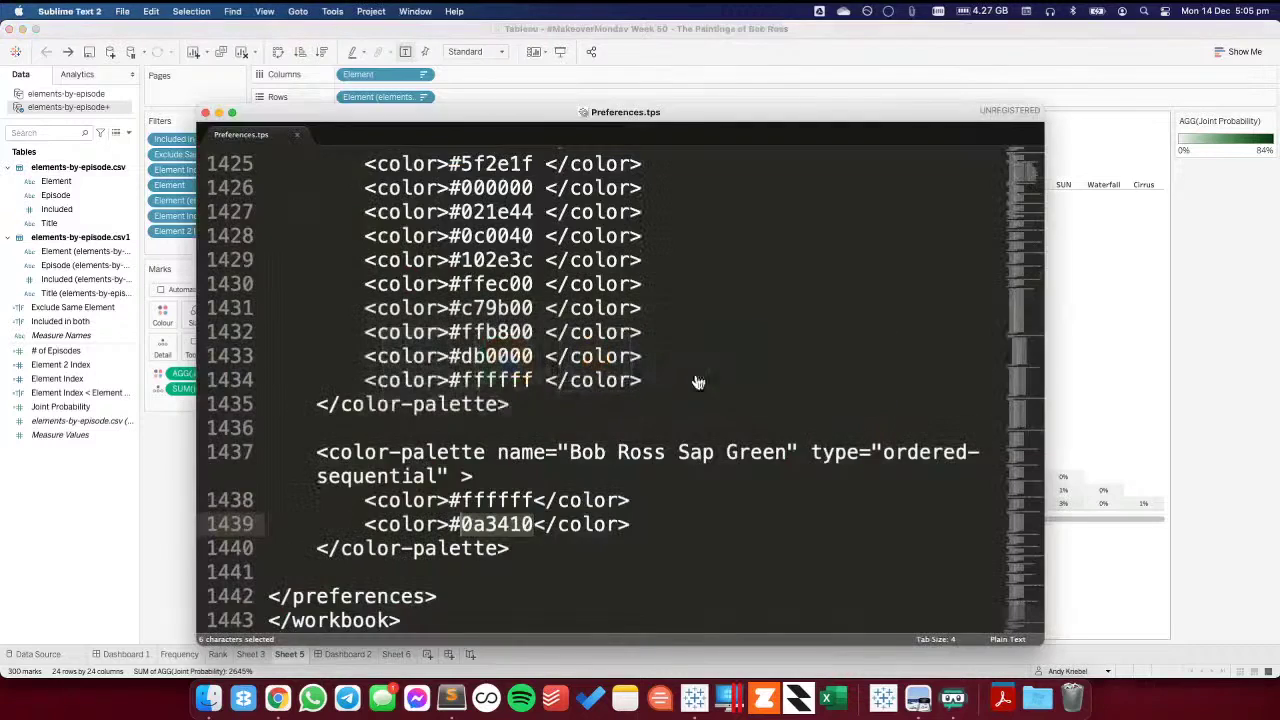
{"action": "double_click", "coordinate": [490, 500]}
{"action": "type", "text": "f1f1fg"}
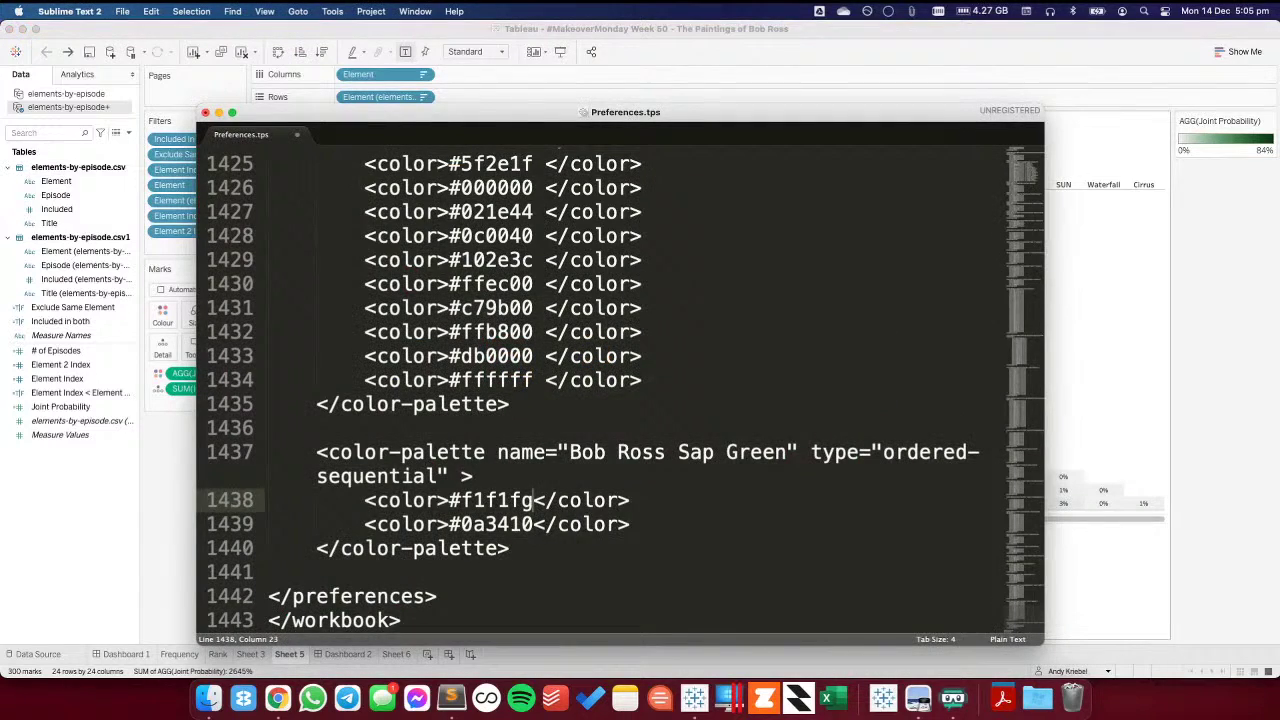
{"action": "key", "text": "BackSpace"}
{"action": "type", "text": "1"}
{"action": "key", "text": "super+s"}
- Restart Tableau without saving the workbook changes and reopen the #MakeoverMonday Week 50 workbook
{"action": "key", "text": "super+Tab"}
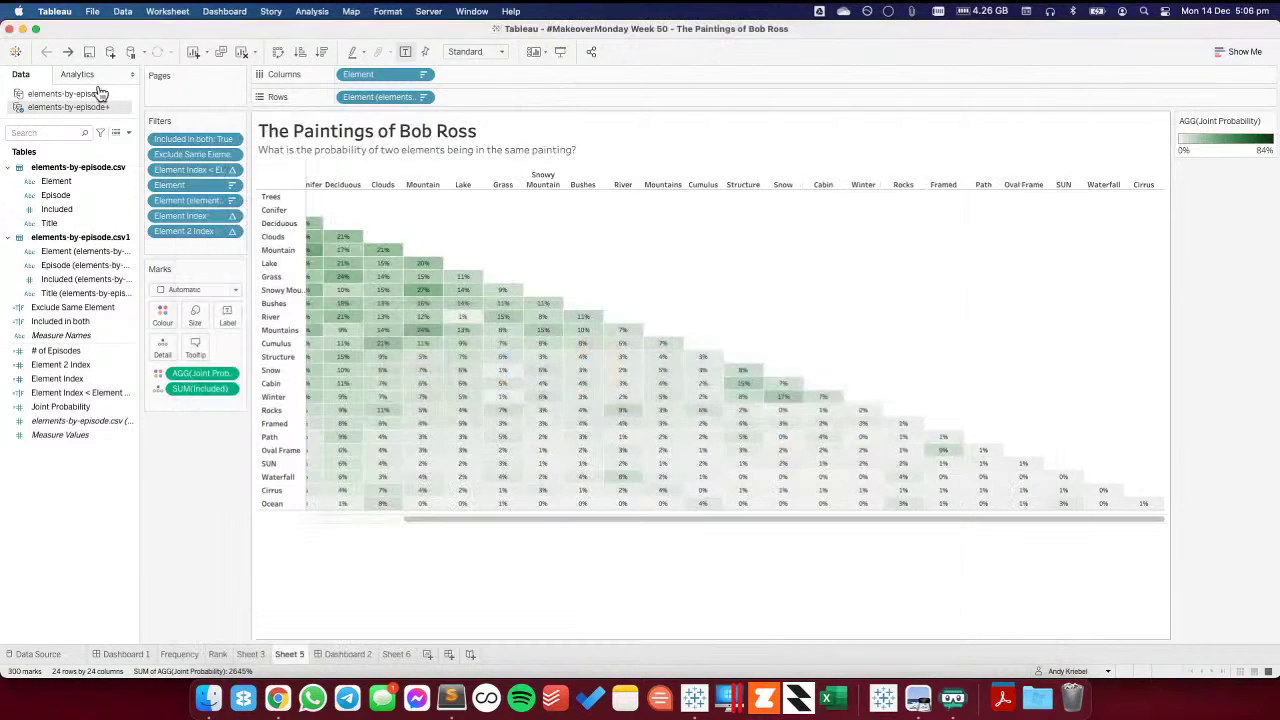
{"action": "left_click", "coordinate": [12, 30]}
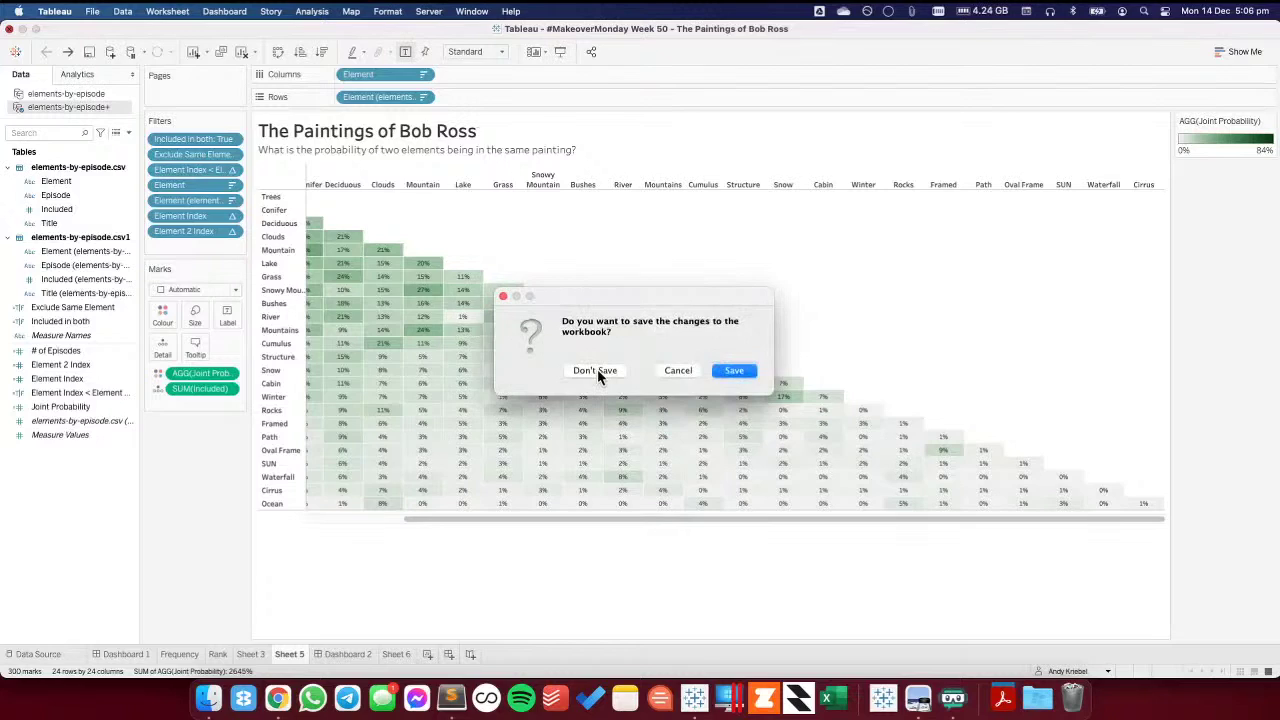
{"action": "left_click", "coordinate": [592, 369]}
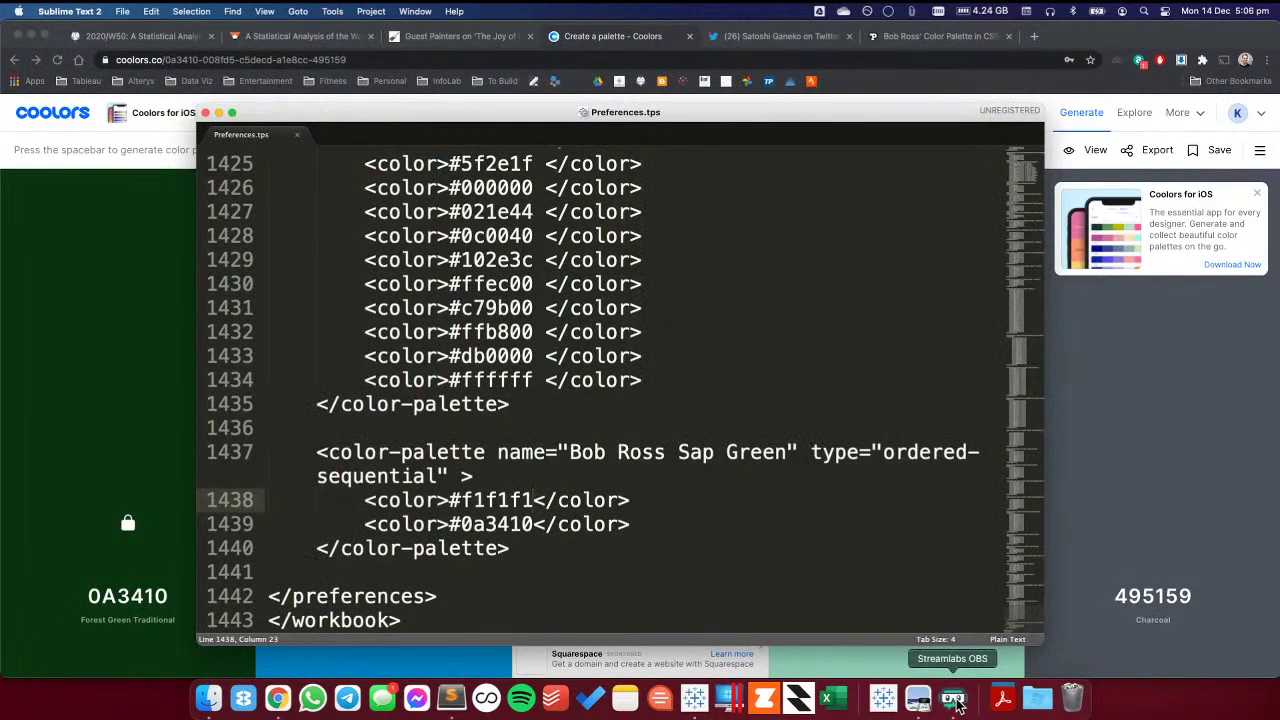
{"action": "left_click_drag", "start_coordinate": [457, 122], "coordinate": [457, 121]}
{"action": "key", "text": "super+s"}
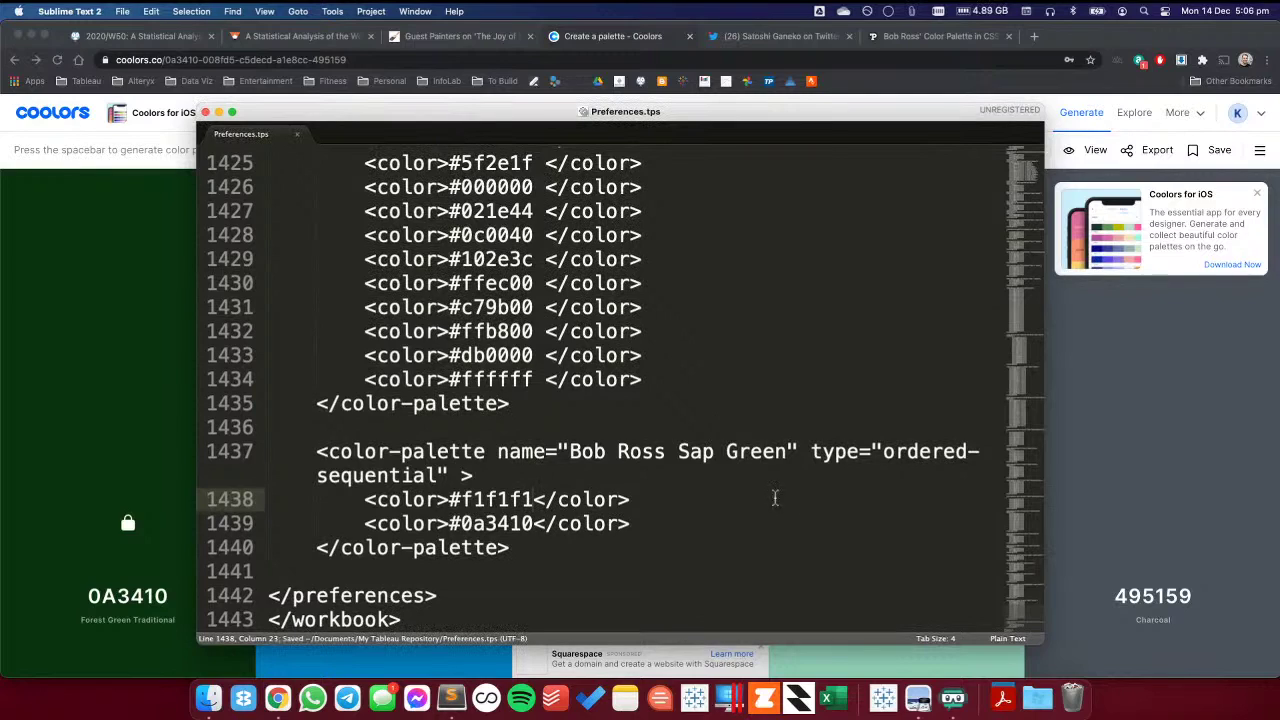
{"action": "left_click", "coordinate": [705, 700]}
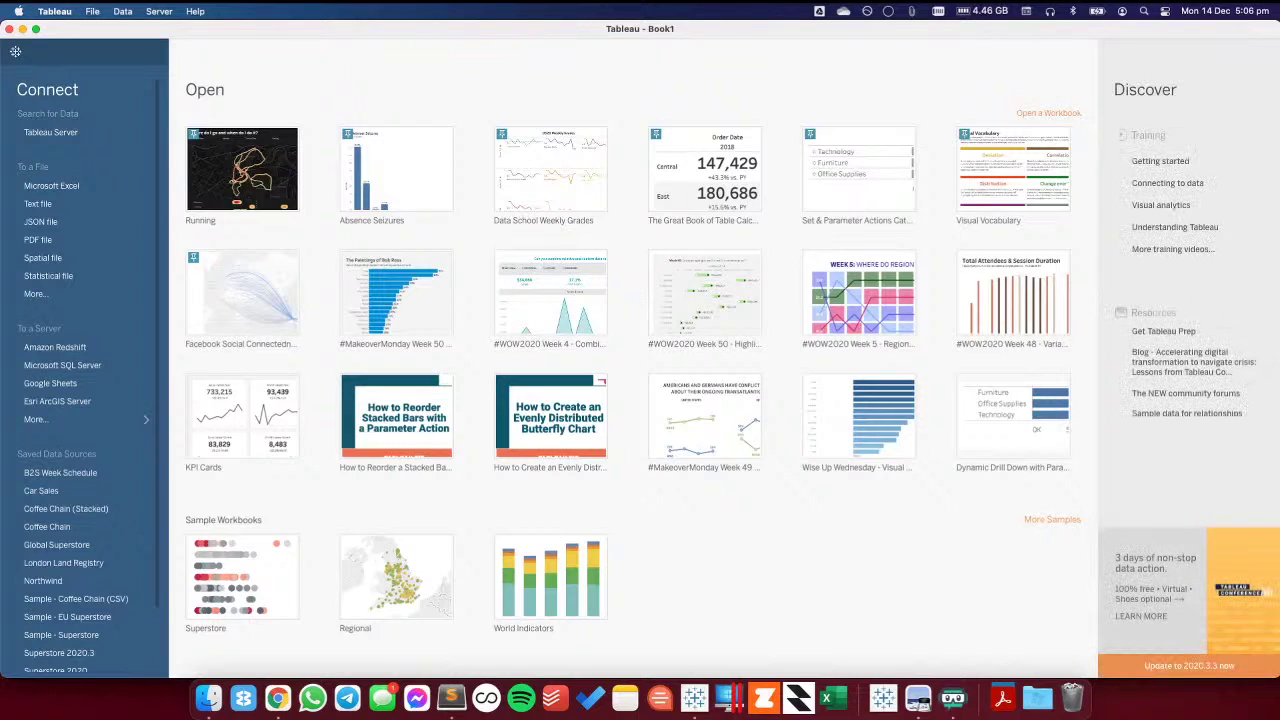
{"action": "left_click", "coordinate": [405, 320]}
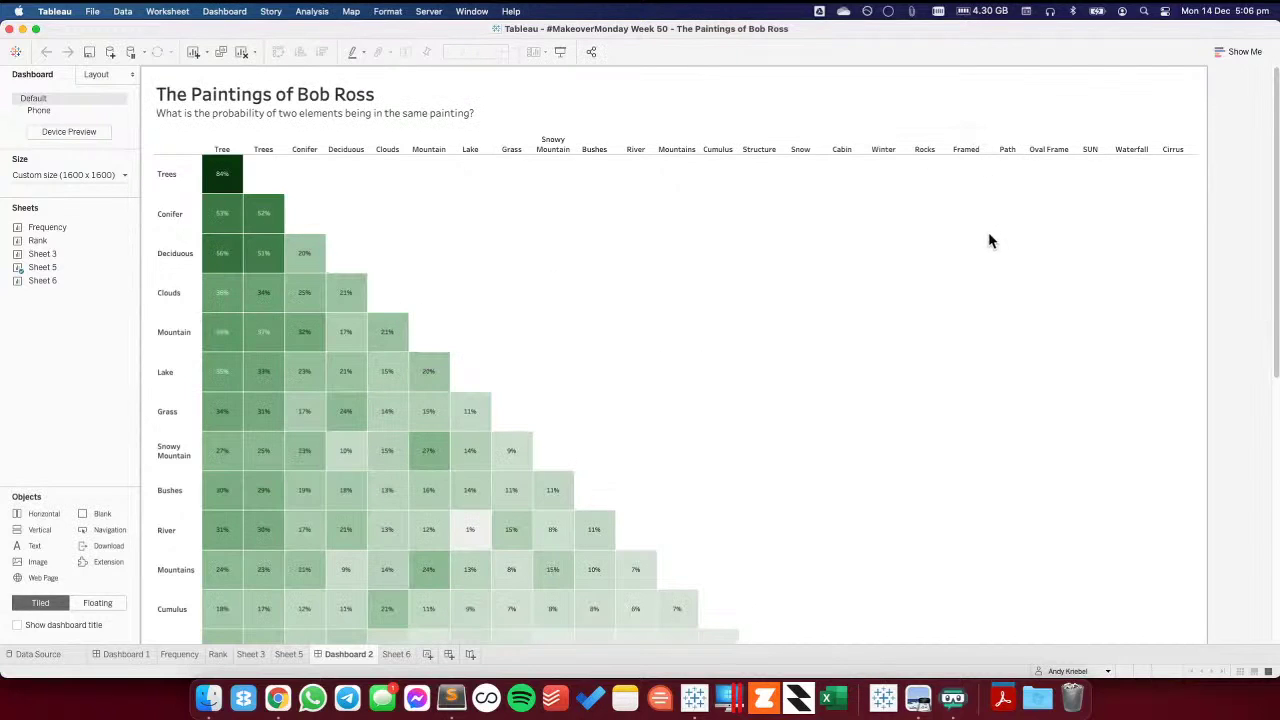
- On Sheet 5, try the Bob Ross Sap Green palette on the Joint Probability heatmap and undo the palette change
{"action": "left_click", "coordinate": [289, 654]}
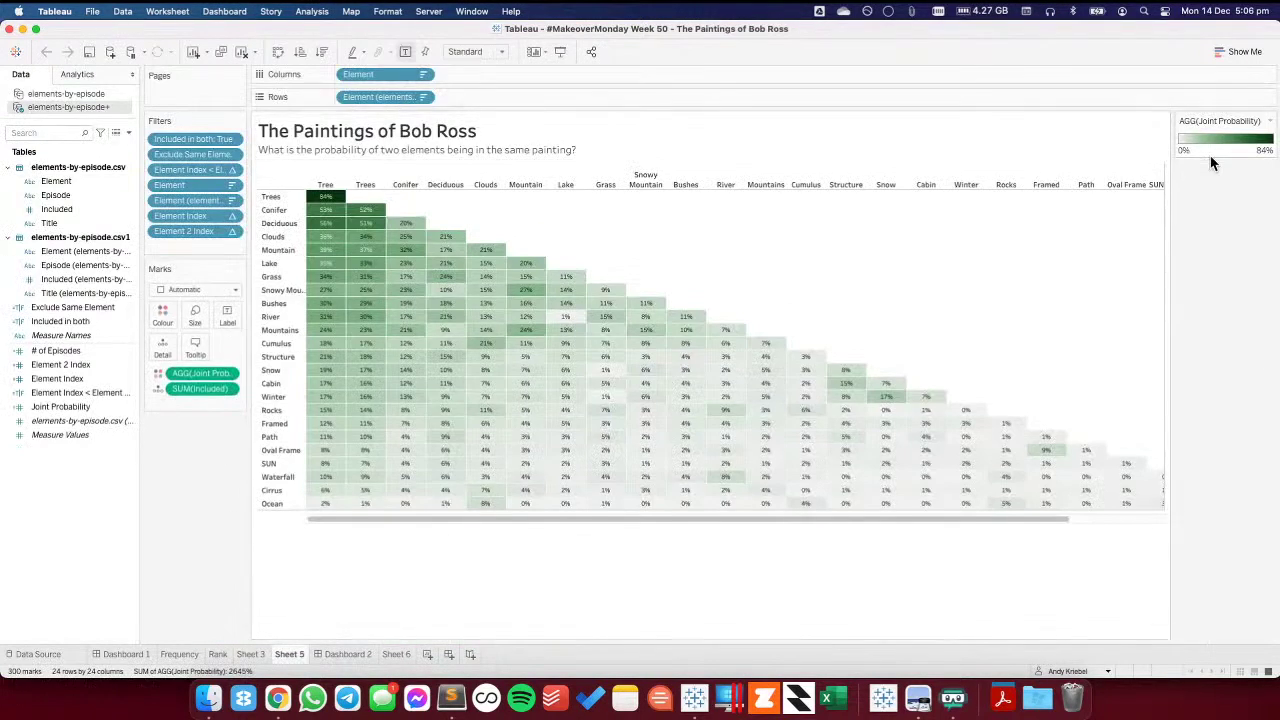
{"action": "double_click", "coordinate": [1195, 157]}
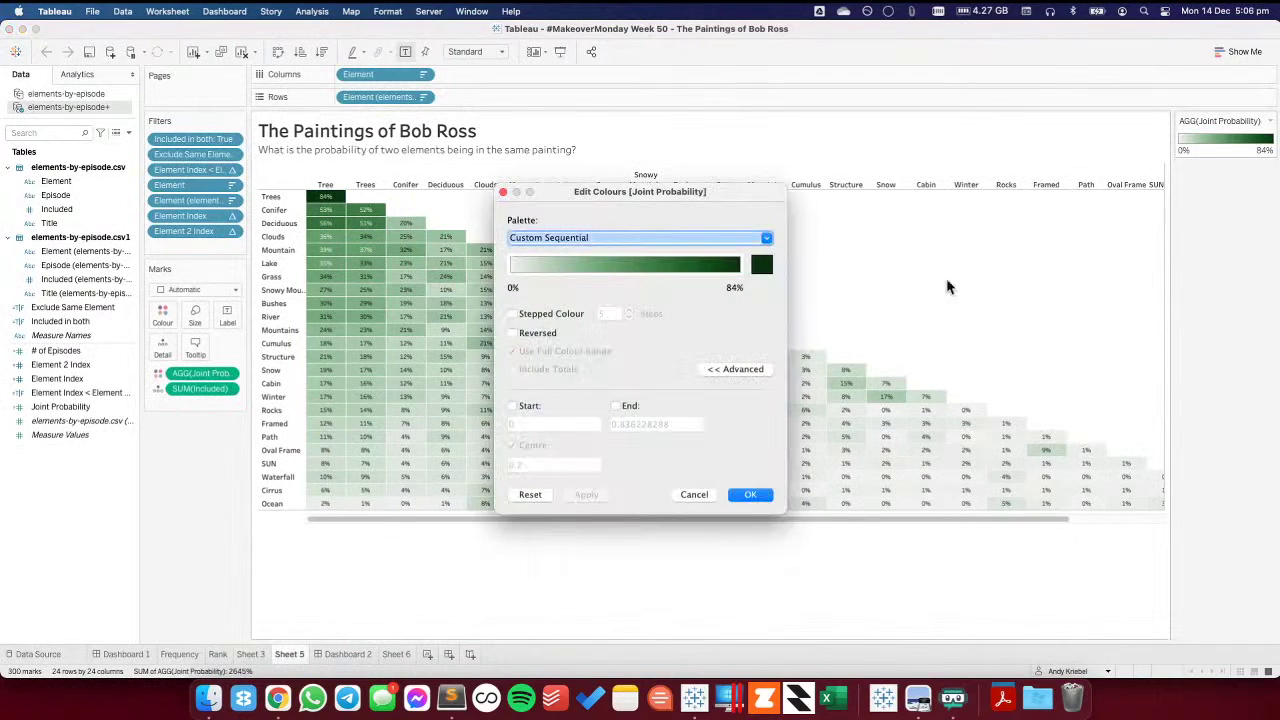
{"action": "left_click", "coordinate": [631, 238]}
{"action": "scroll", "coordinate": [623, 471], "scroll_direction": "down", "scroll_amount": 10}
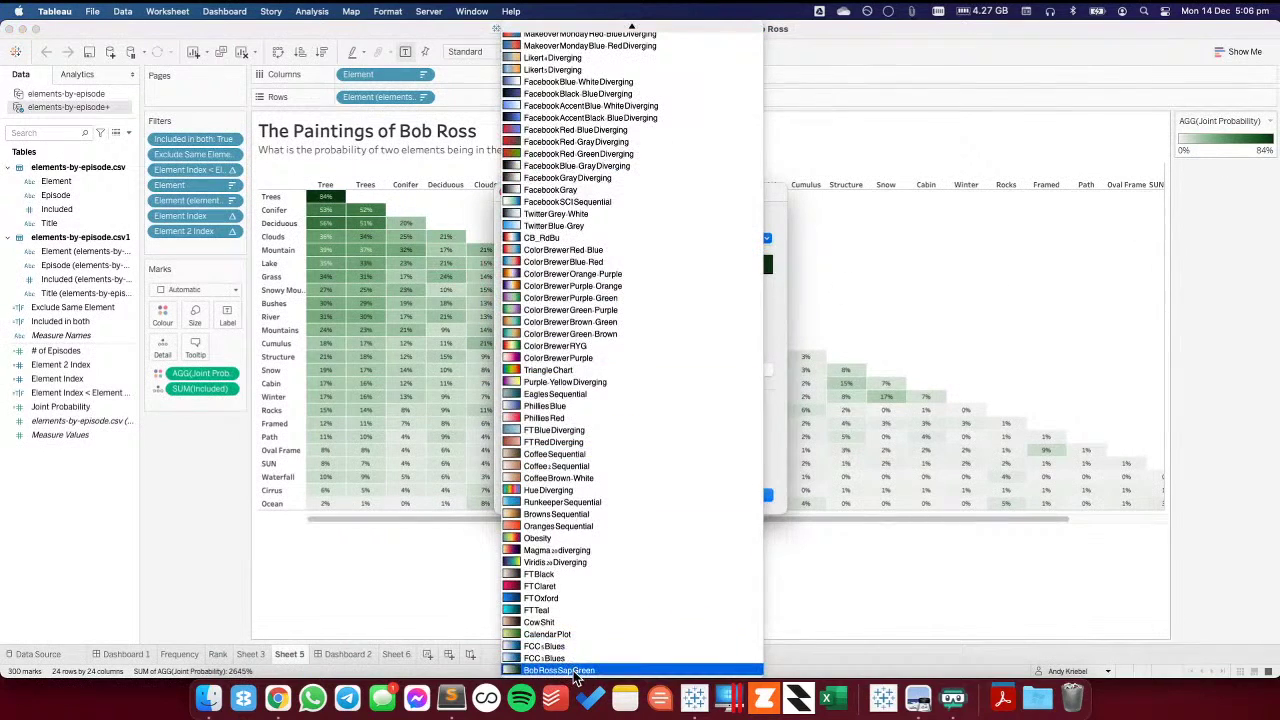
{"action": "left_click", "coordinate": [640, 518]}
{"action": "left_click", "coordinate": [586, 496]}
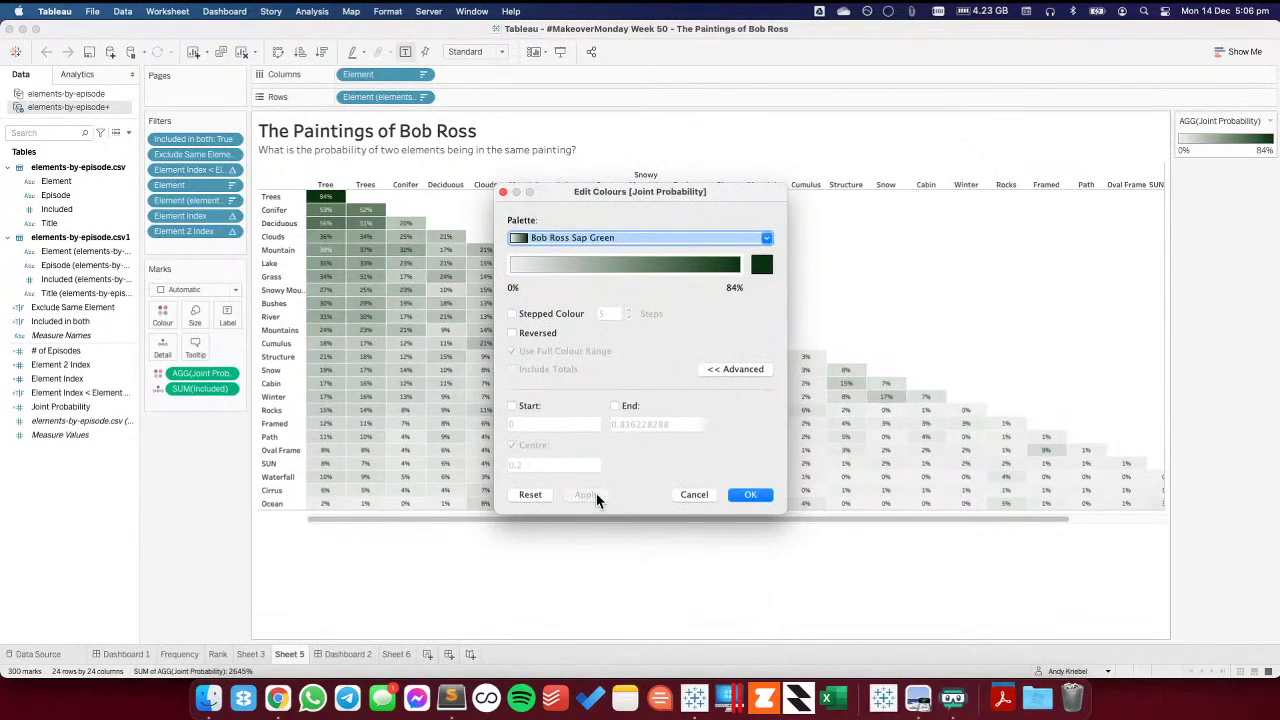
{"action": "left_click", "coordinate": [754, 496]}
{"action": "left_click_drag", "start_coordinate": [896, 522], "coordinate": [560, 521]}
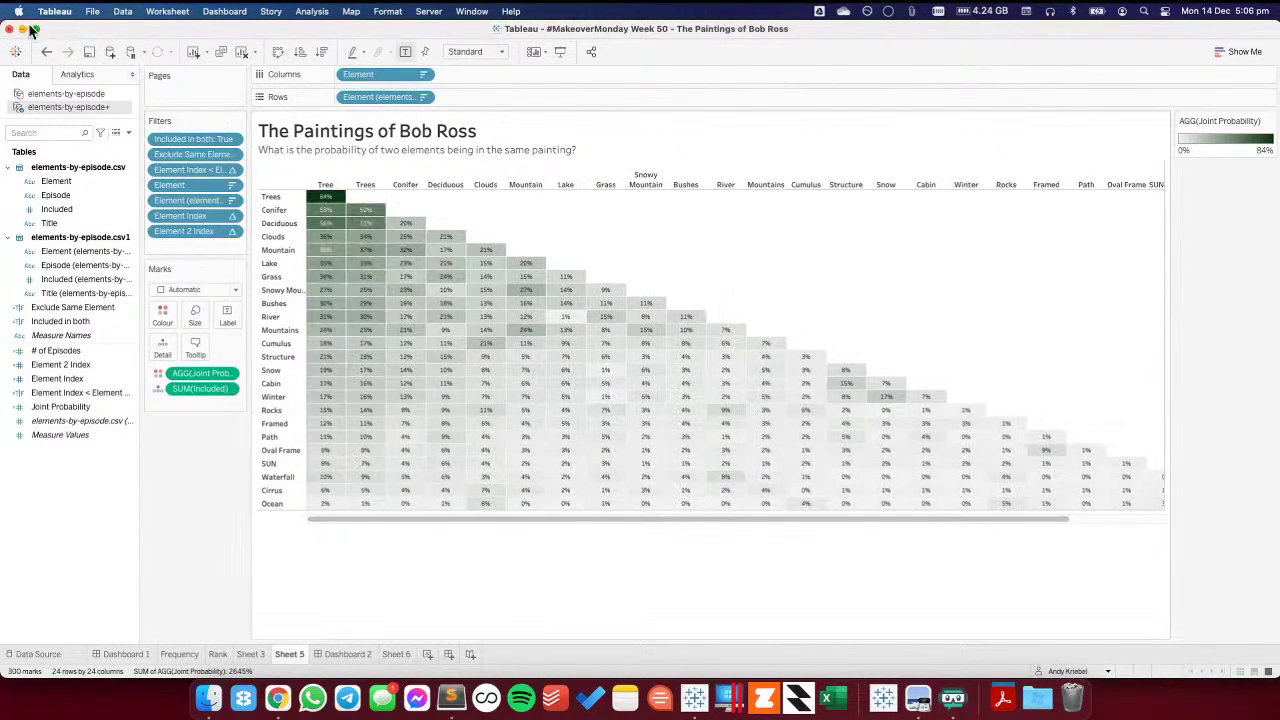
{"action": "left_click", "coordinate": [45, 52]}
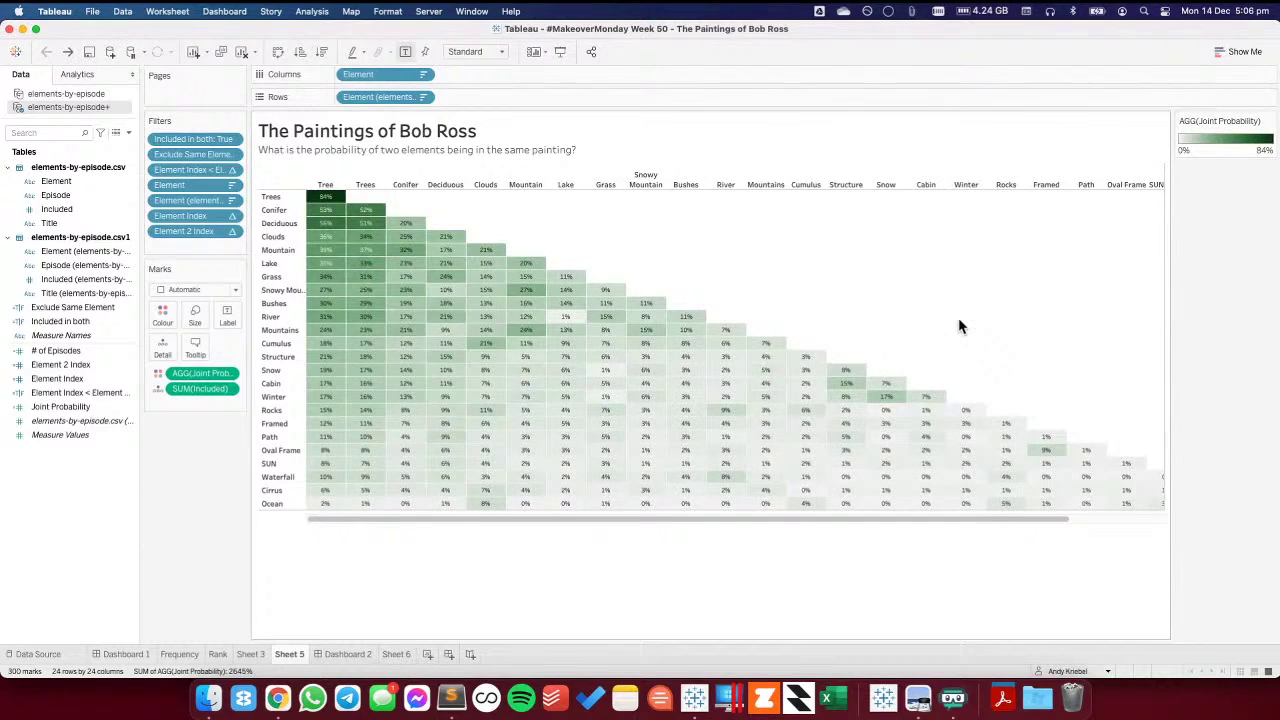
- On Sheet 6, remove Element from the rows and colour the marks by Episode
{"action": "left_click", "coordinate": [249, 655]}
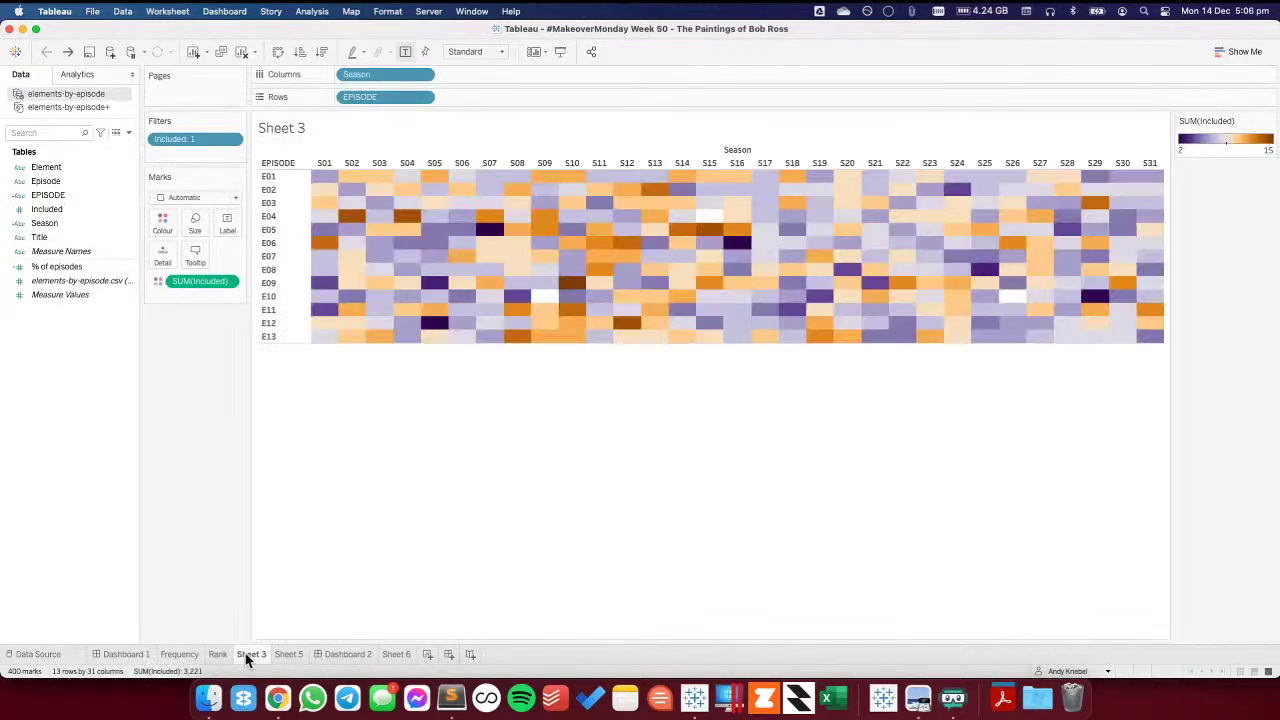
{"action": "left_click", "coordinate": [398, 654]}
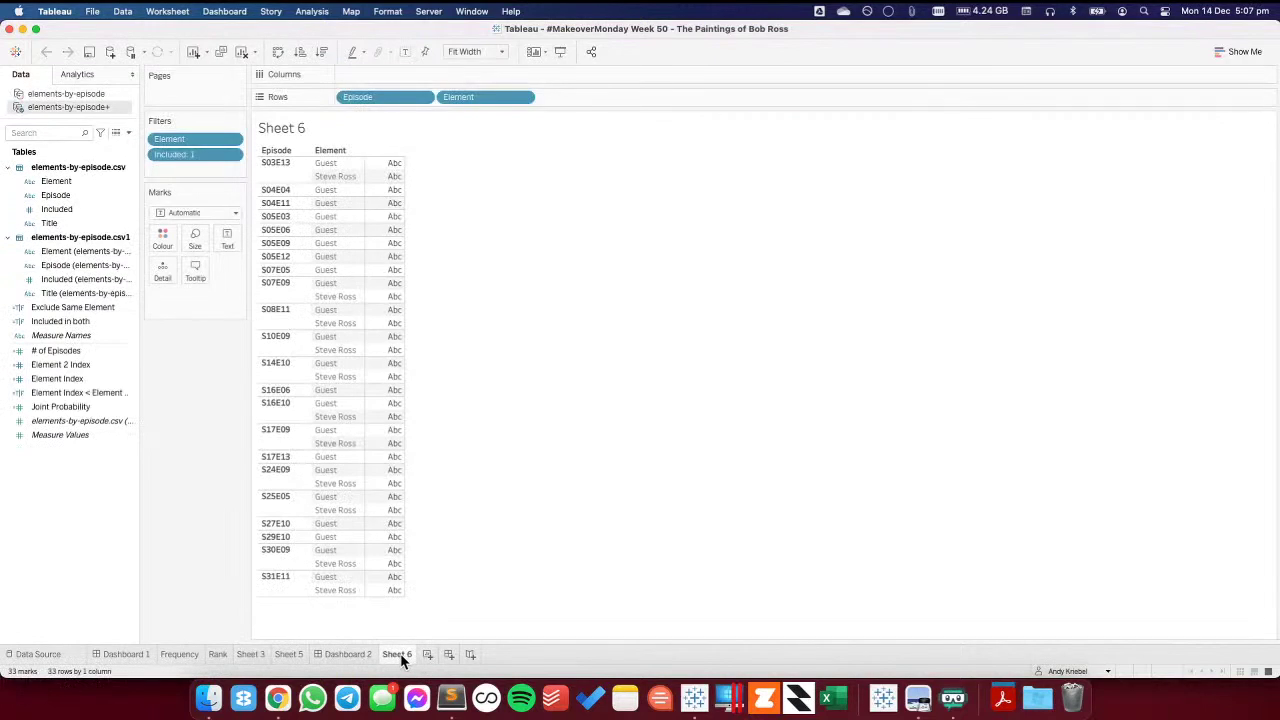
{"action": "left_click_drag", "start_coordinate": [464, 95], "coordinate": [206, 423]}
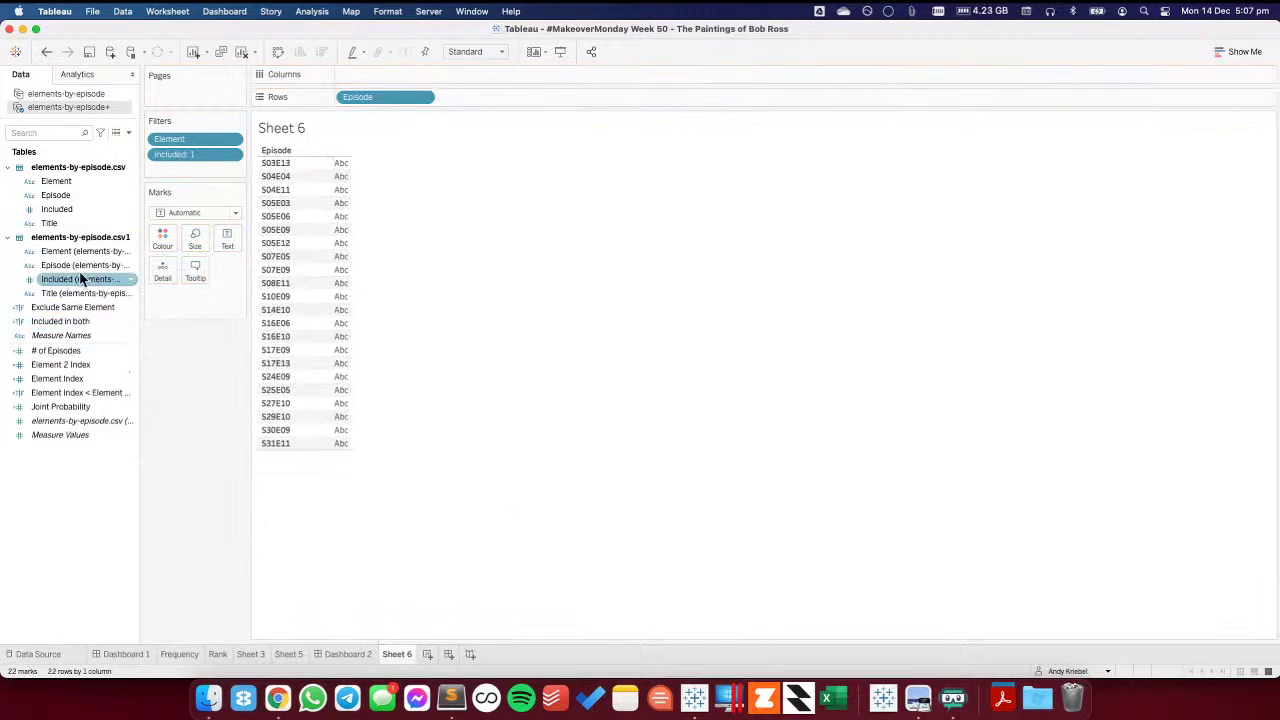
{"action": "left_click_drag", "start_coordinate": [63, 200], "coordinate": [160, 240]}
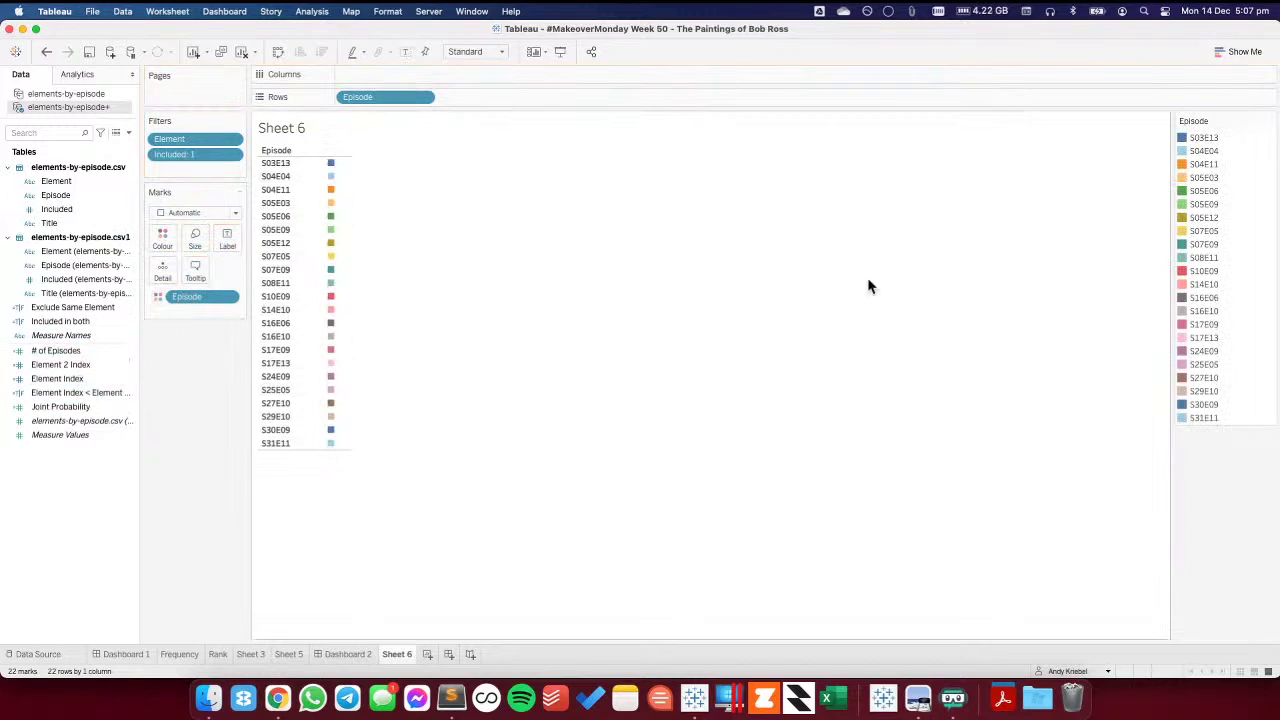
- Assign the Bob Ross palette to the Episode colours, allowing its colours to repeat across the items
{"action": "double_click", "coordinate": [1256, 275]}
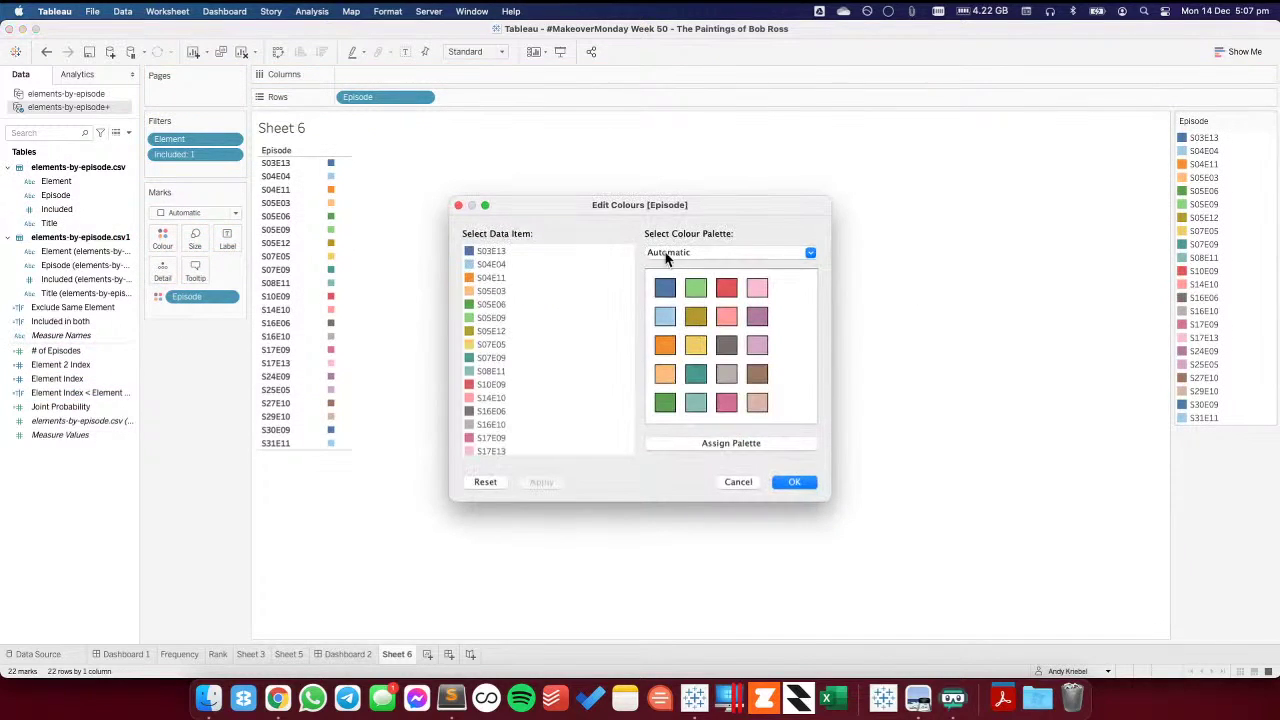
{"action": "left_click", "coordinate": [667, 258]}
{"action": "scroll", "coordinate": [675, 575], "scroll_direction": "down", "scroll_amount": 15}
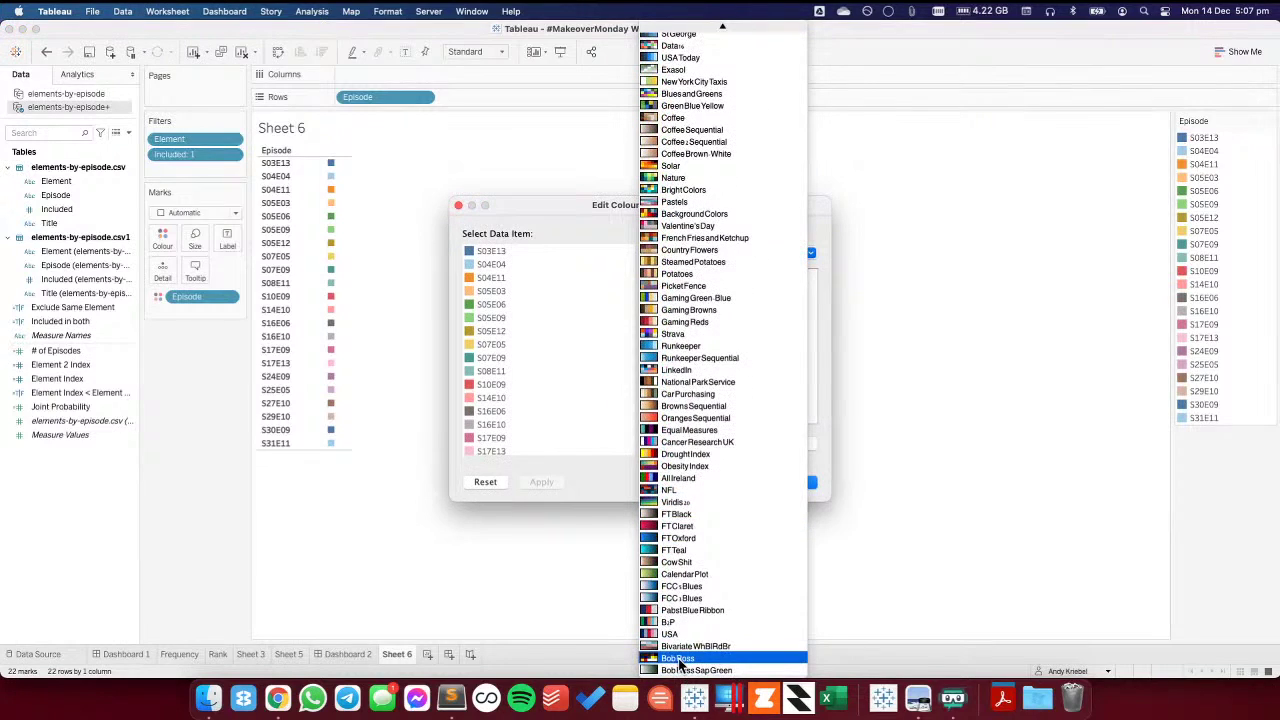
{"action": "left_click", "coordinate": [677, 658]}
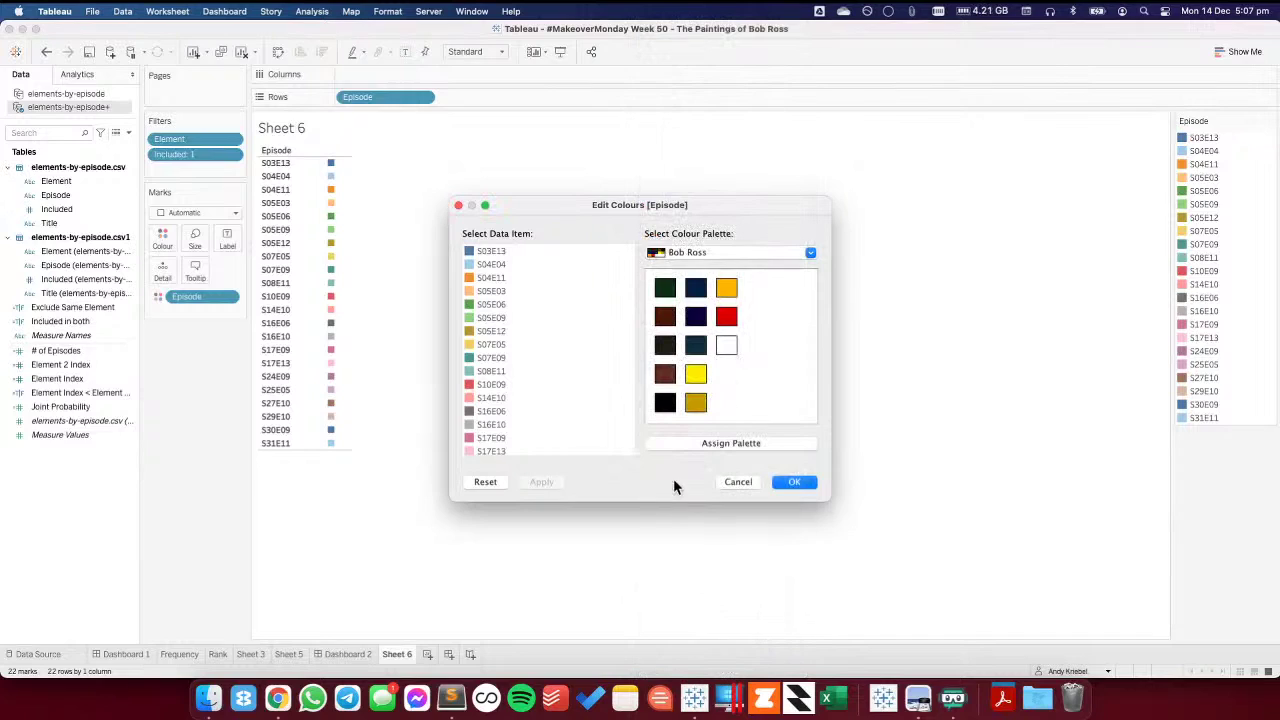
{"action": "left_click", "coordinate": [724, 449]}
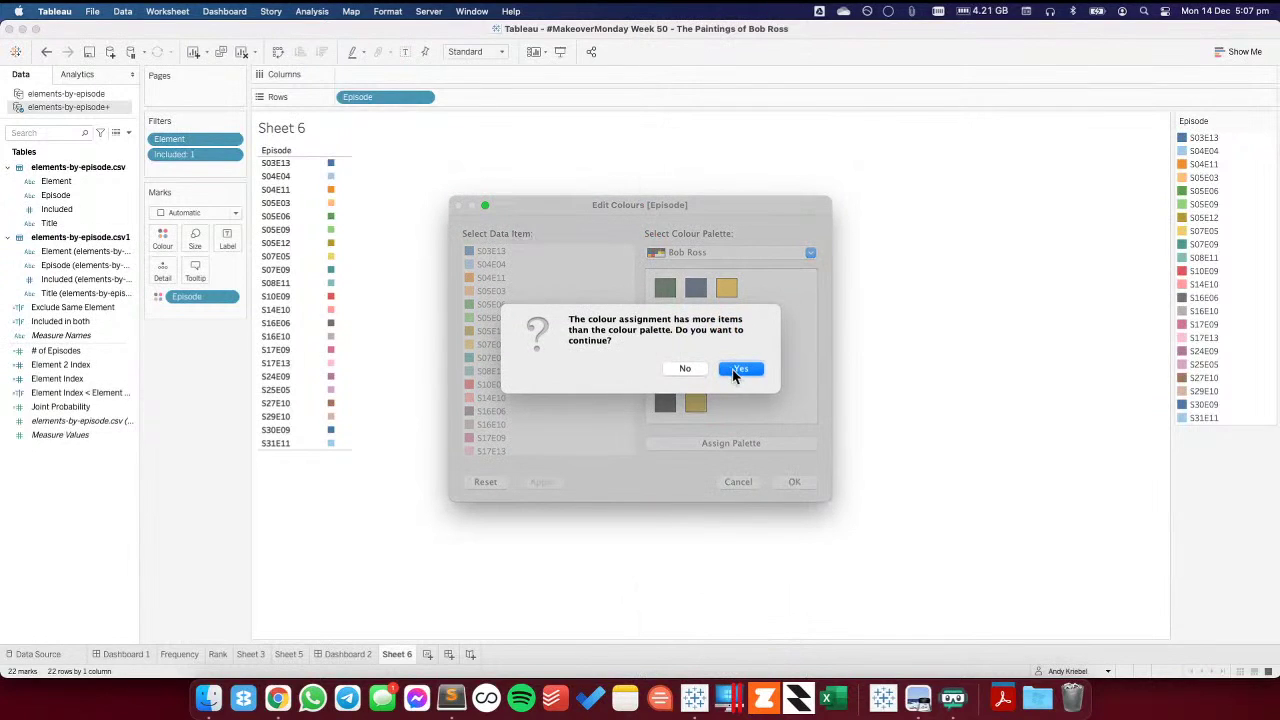
{"action": "left_click", "coordinate": [736, 369]}
{"action": "left_click", "coordinate": [800, 481]}
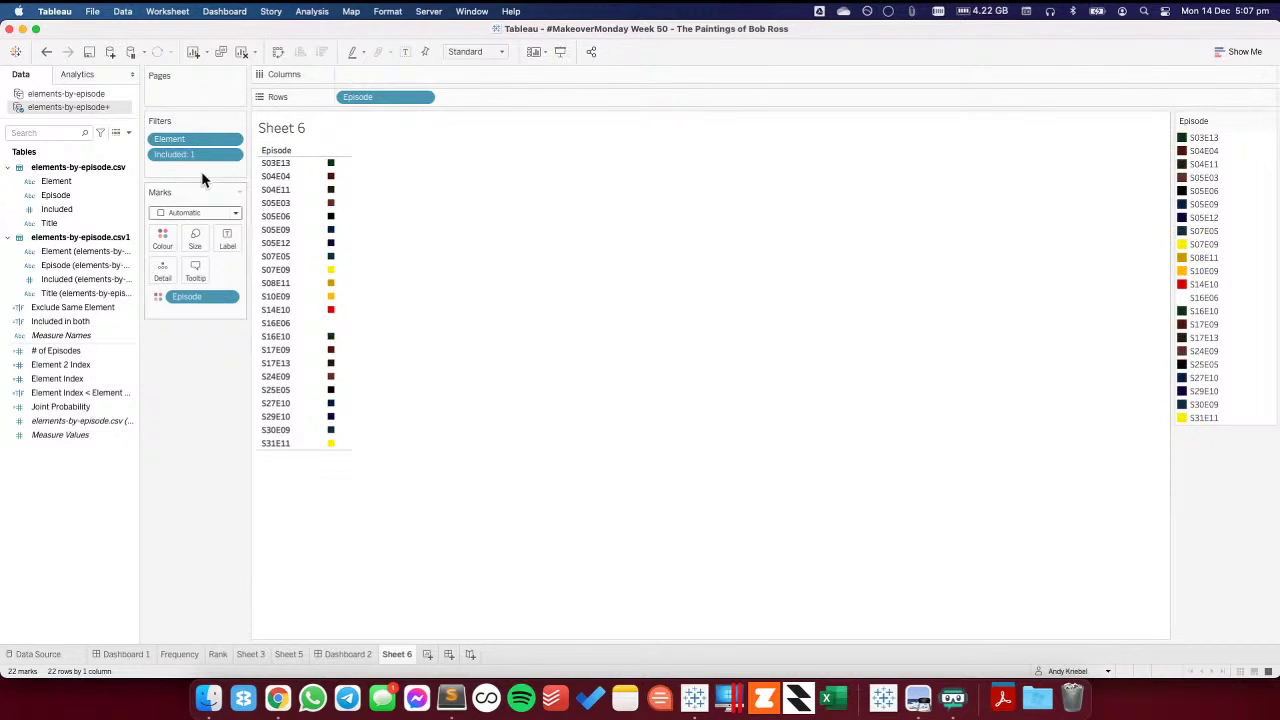
- Delete Sheet 6 from the workbook
{"action": "right_click", "coordinate": [398, 653]}
{"action": "left_click", "coordinate": [424, 459]}
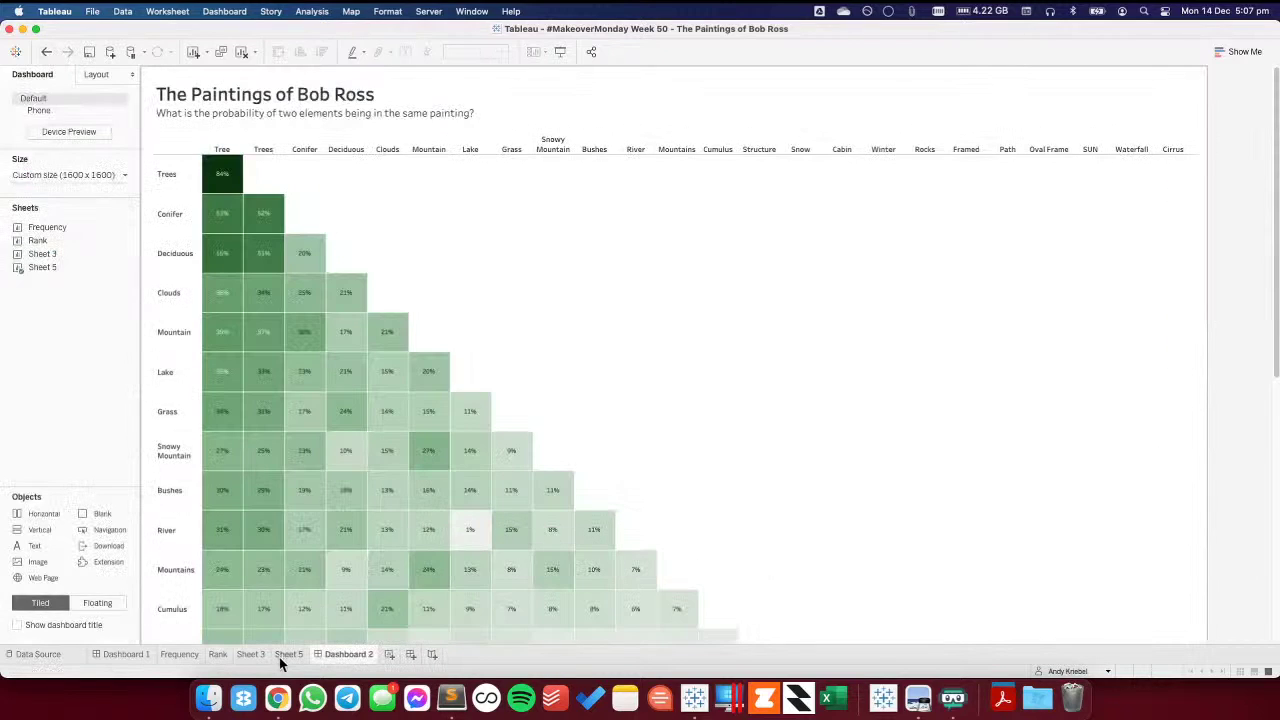
{"action": "left_click", "coordinate": [289, 654]}
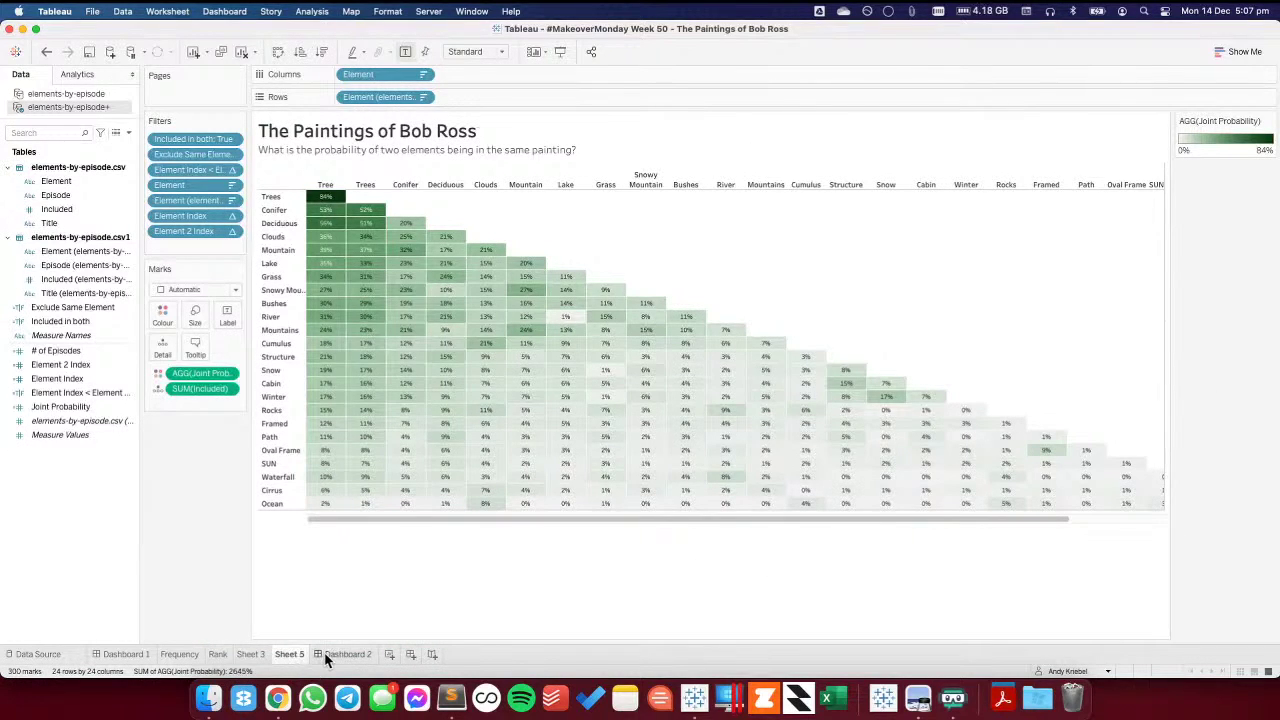
{"action": "left_click", "coordinate": [251, 656]}
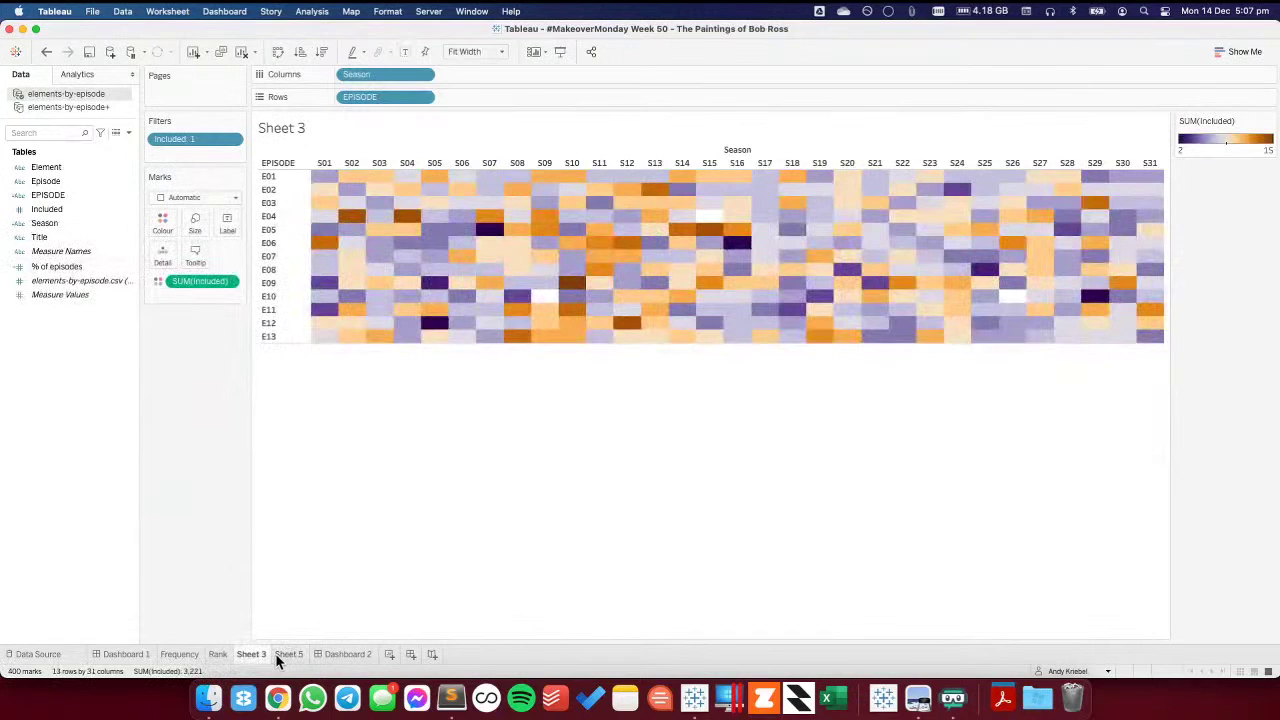
{"action": "left_click", "coordinate": [277, 656]}
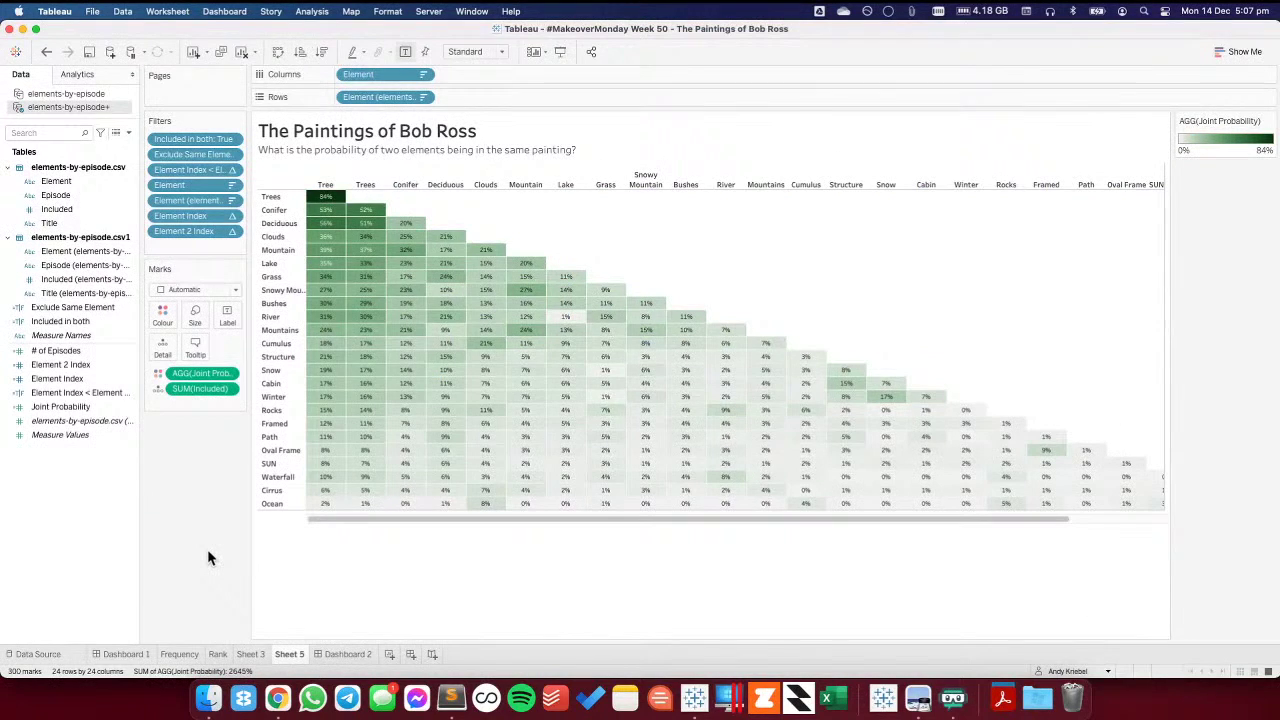
- Switch to Chrome and open Hofcraft's Bob Ross Oil Color Paints page from the Google results on his most frequent colours
{"action": "left_click", "coordinate": [277, 697]}
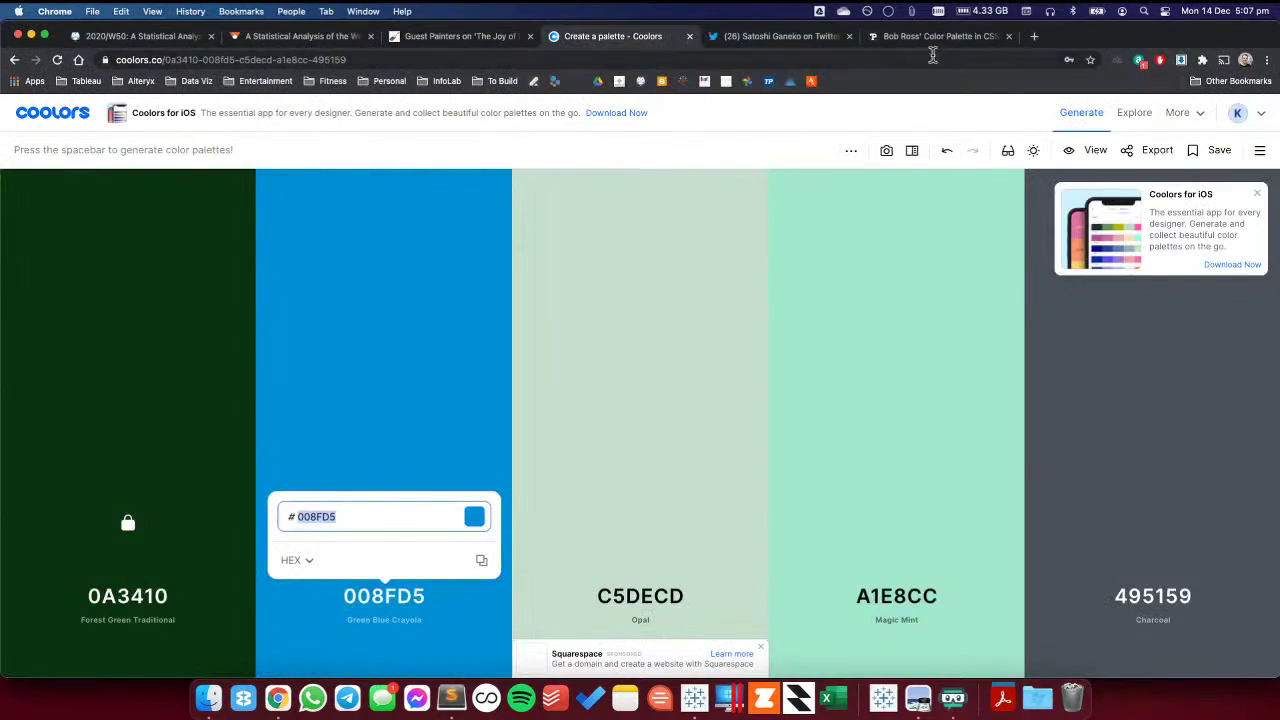
{"action": "left_click", "coordinate": [918, 38]}
{"action": "scroll", "coordinate": [954, 250], "scroll_direction": "up", "scroll_amount": 7}
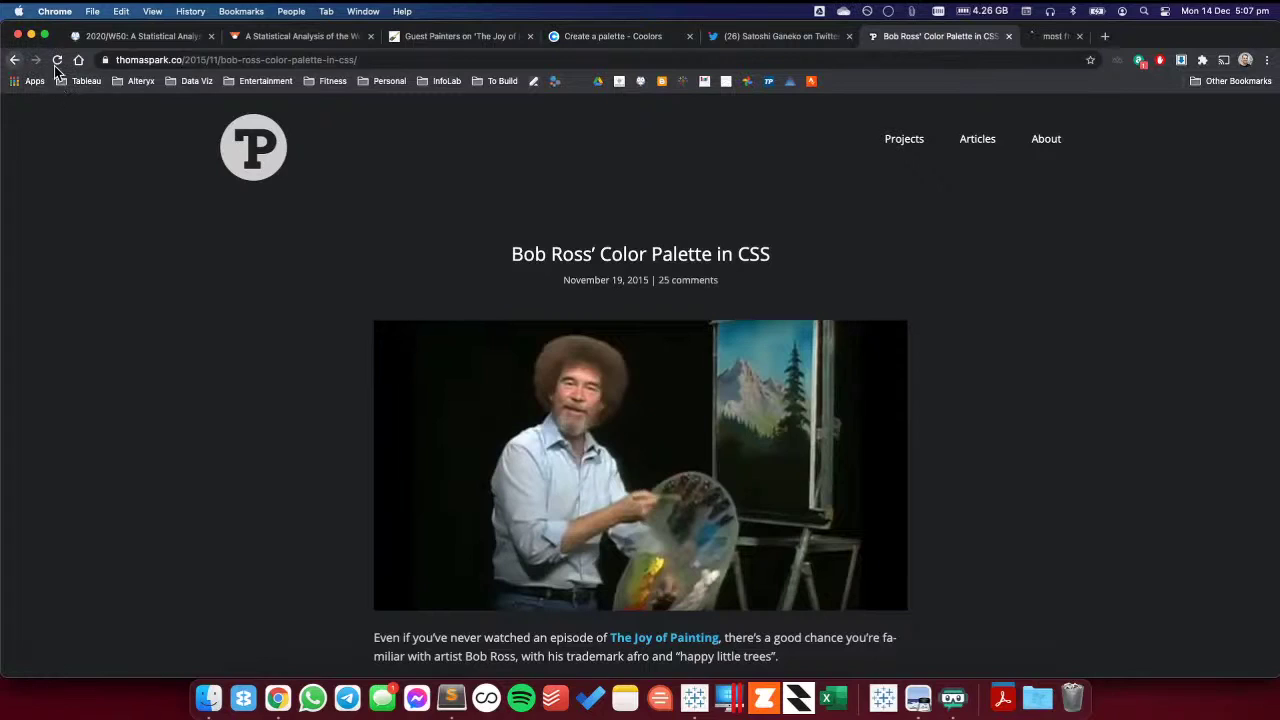
{"action": "left_click", "coordinate": [1100, 44]}
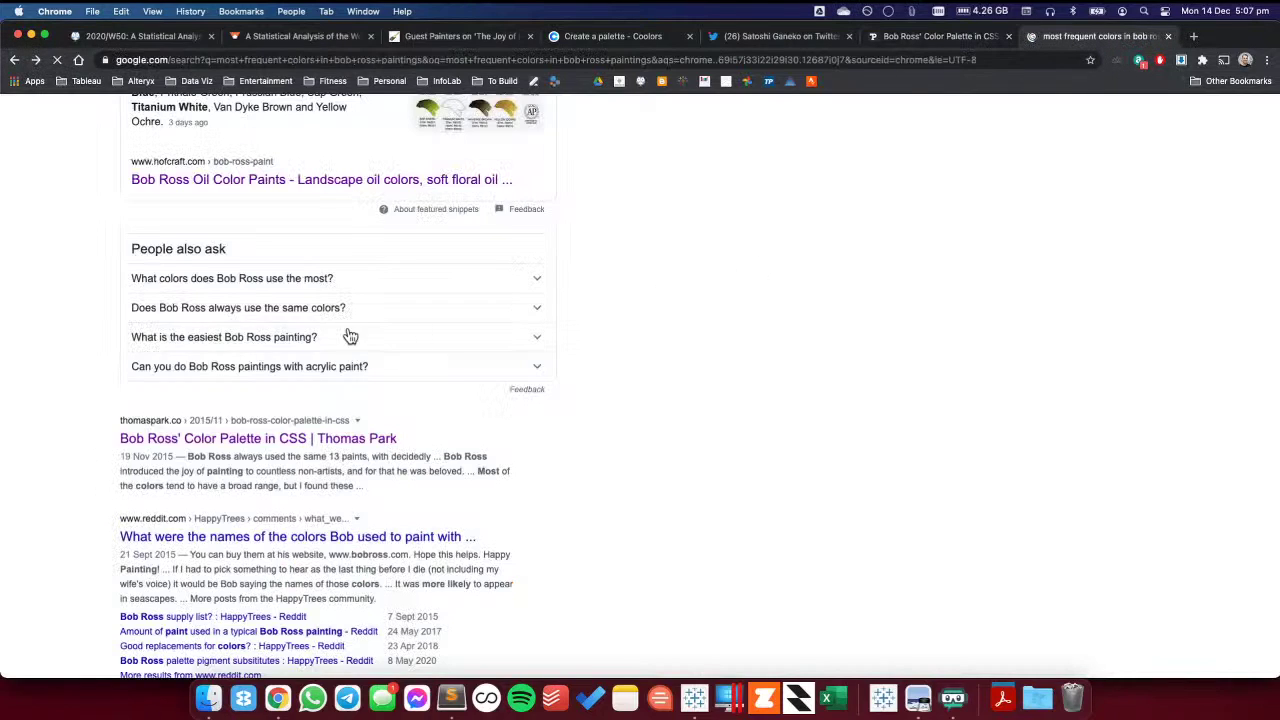
{"action": "scroll", "coordinate": [320, 330], "scroll_direction": "up", "scroll_amount": 3}
{"action": "scroll", "coordinate": [290, 350], "scroll_direction": "down", "scroll_amount": 1}
{"action": "left_click", "coordinate": [274, 373]}
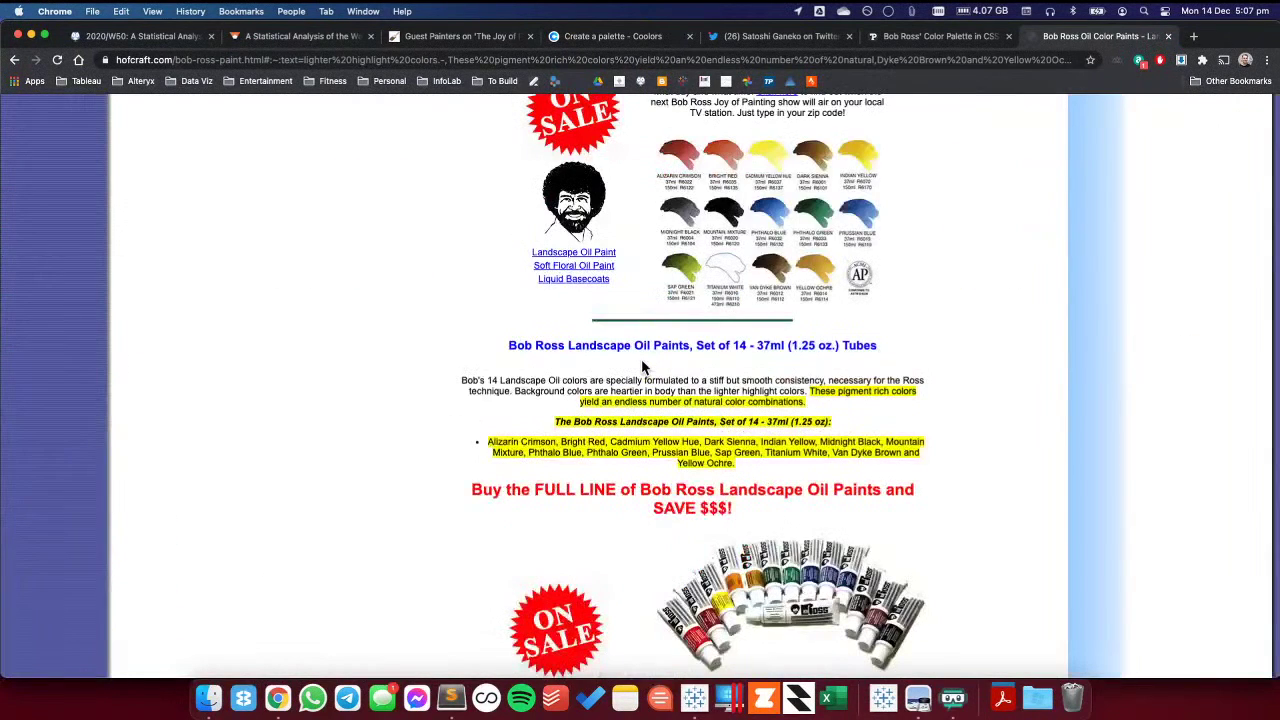
- Start saving the black-and-white Bob Ross portrait and create a "Bob Ross" folder inside Shapes in My Tableau Repository
{"action": "right_click", "coordinate": [568, 199]}
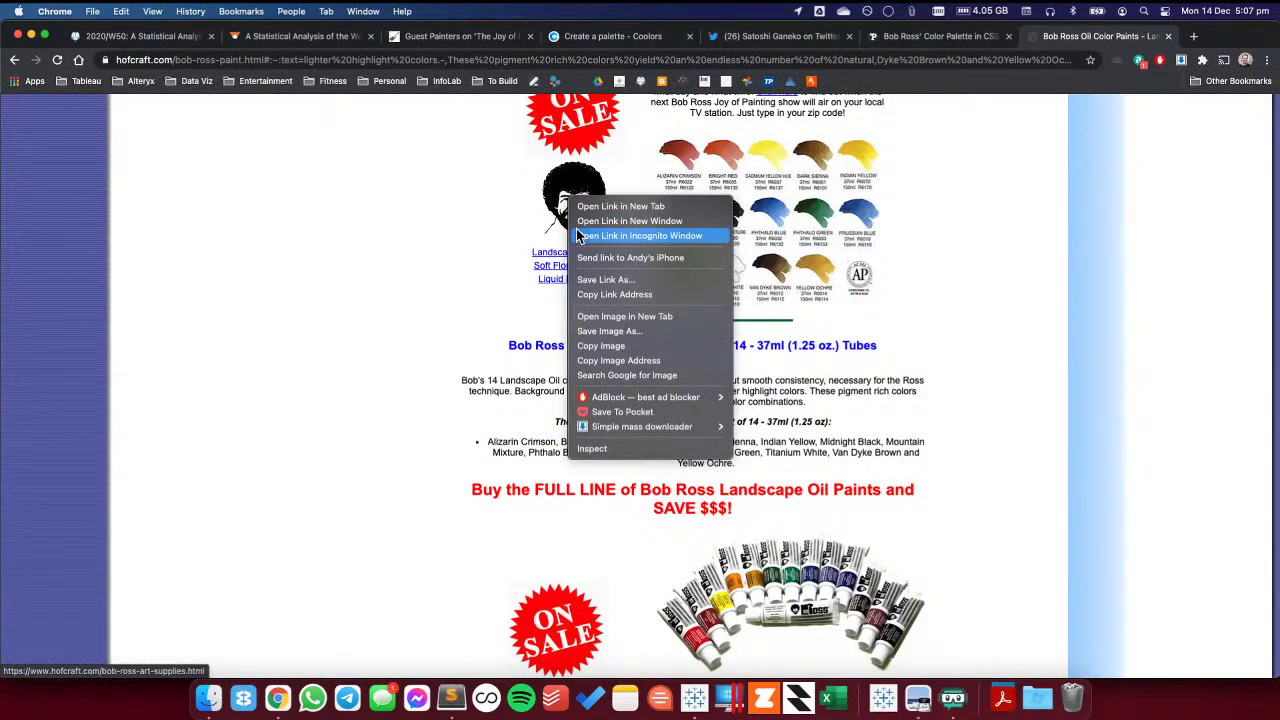
{"action": "left_click", "coordinate": [620, 331]}
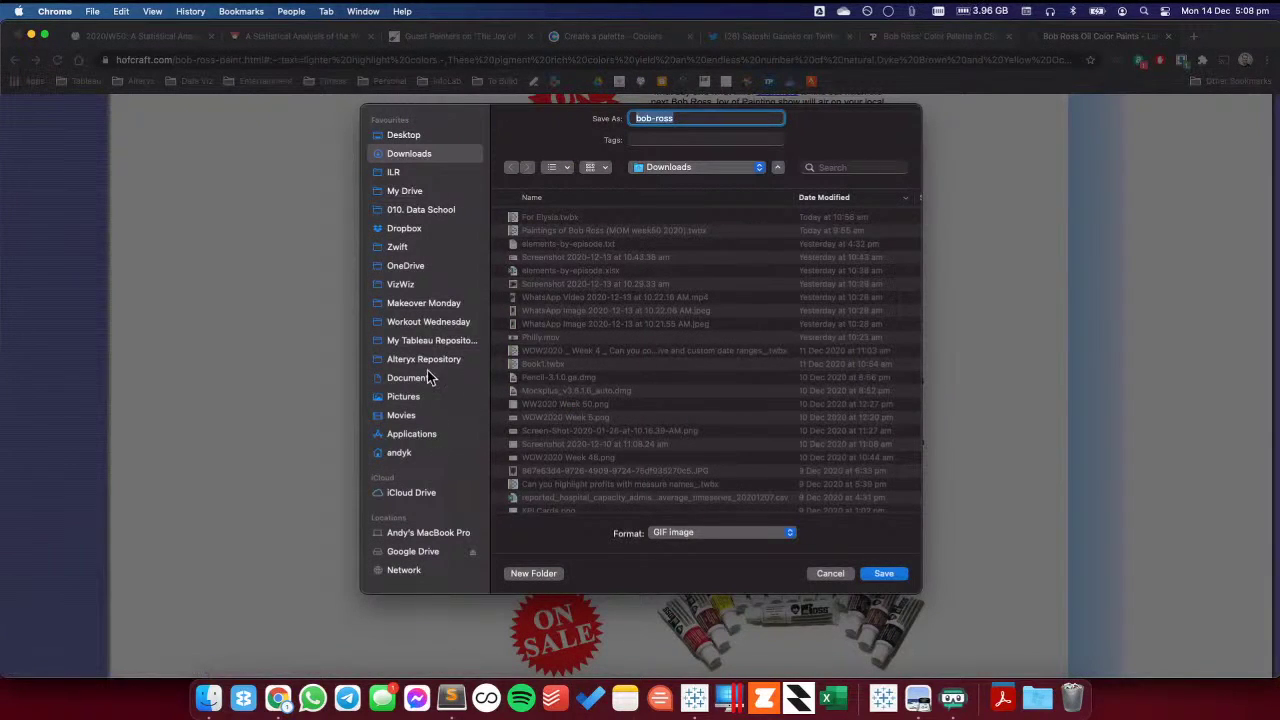
{"action": "left_click", "coordinate": [421, 341]}
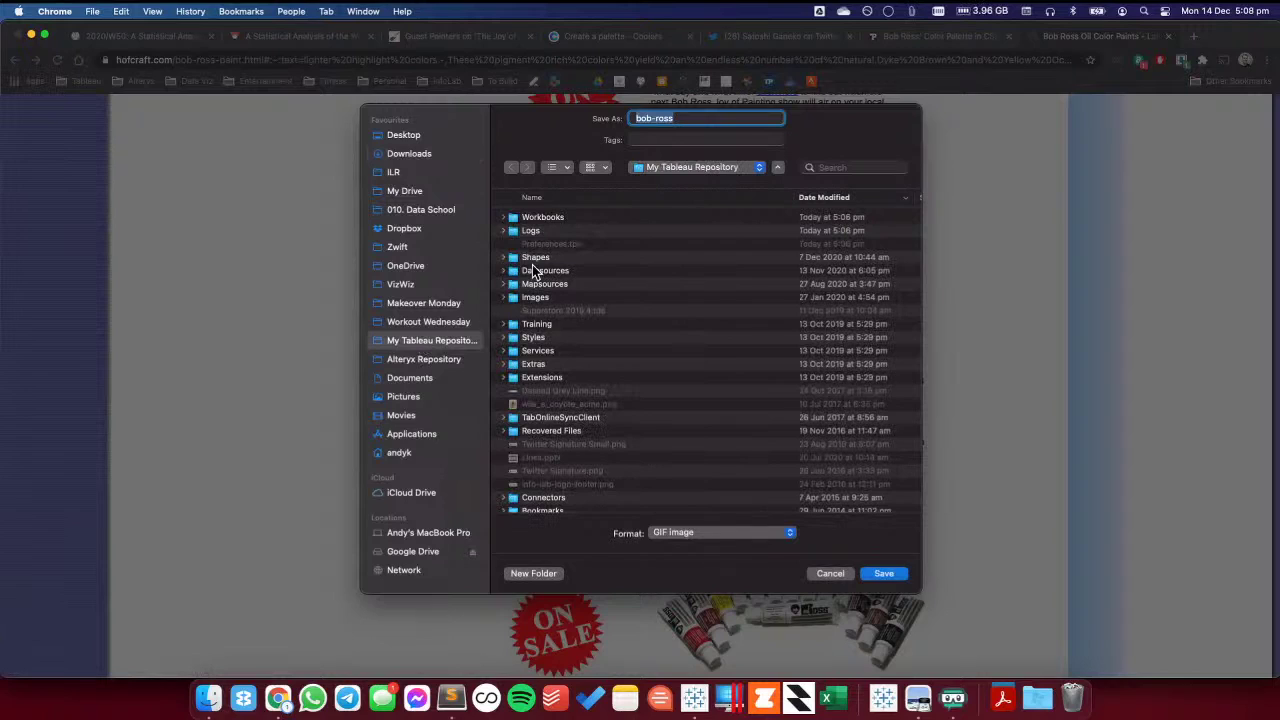
{"action": "double_click", "coordinate": [515, 260]}
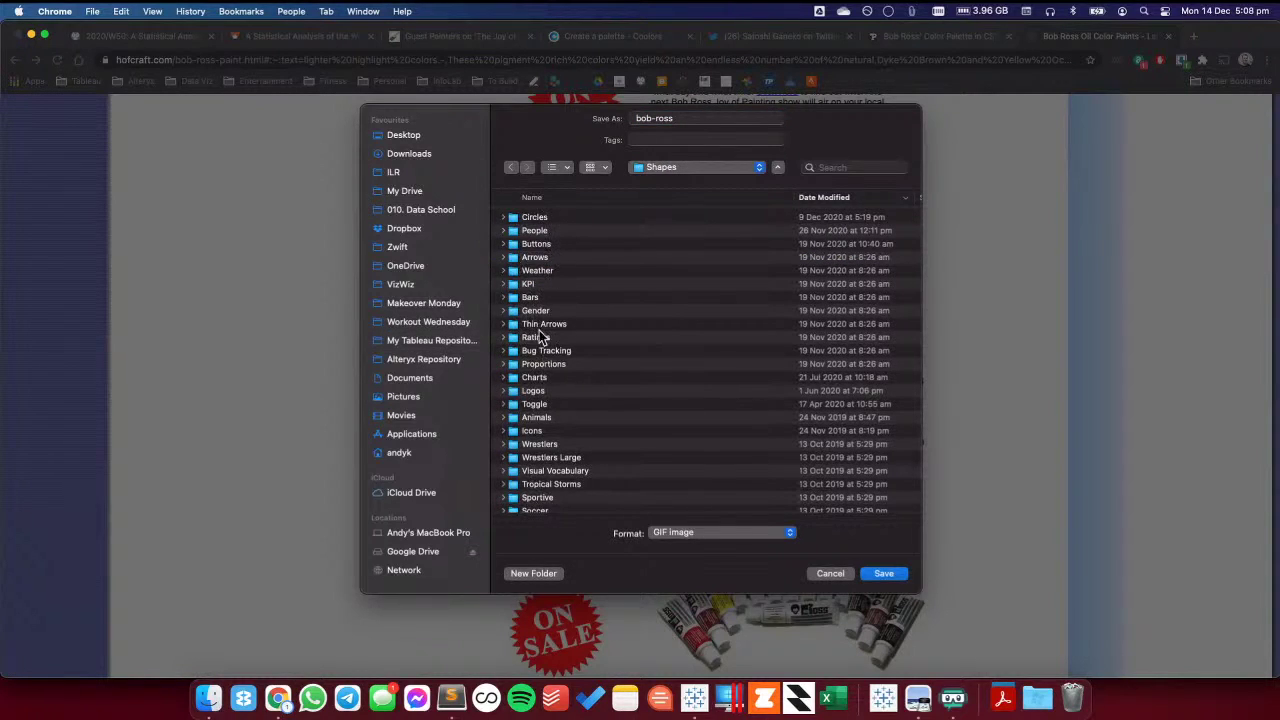
{"action": "left_click", "coordinate": [539, 574]}
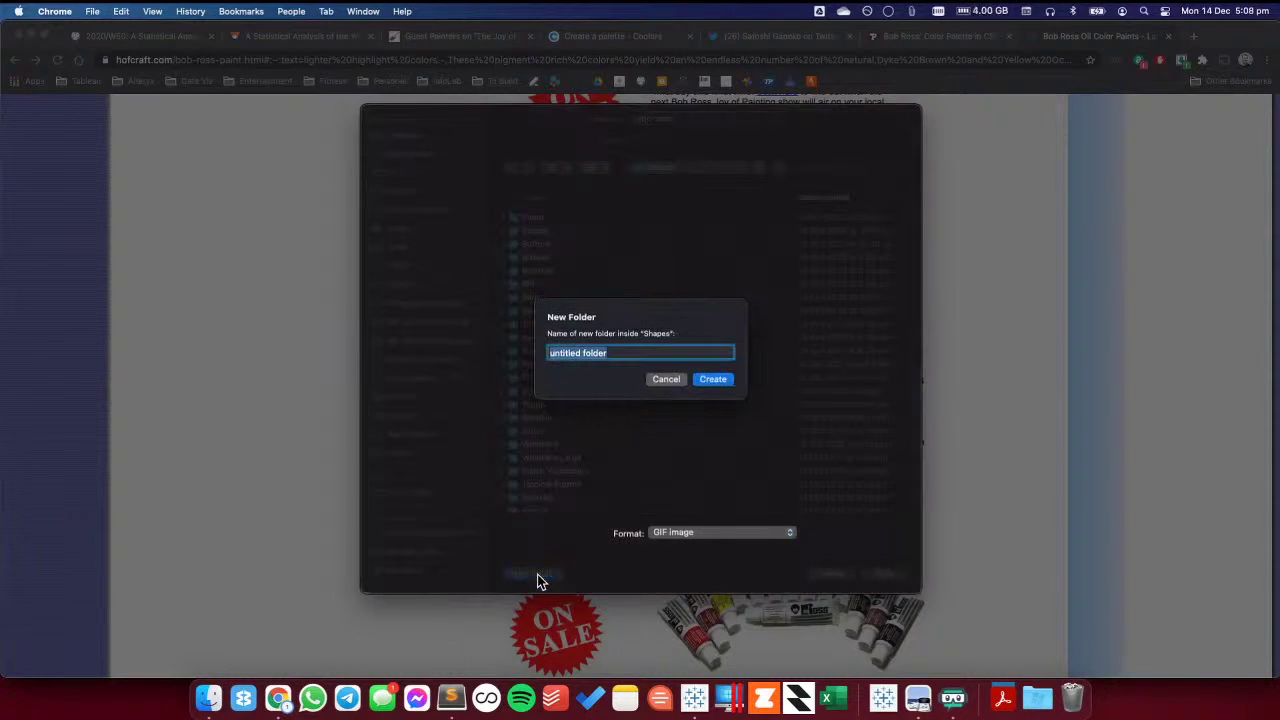
{"action": "type", "text": "Bob Ross"}
{"action": "left_click", "coordinate": [716, 380]}
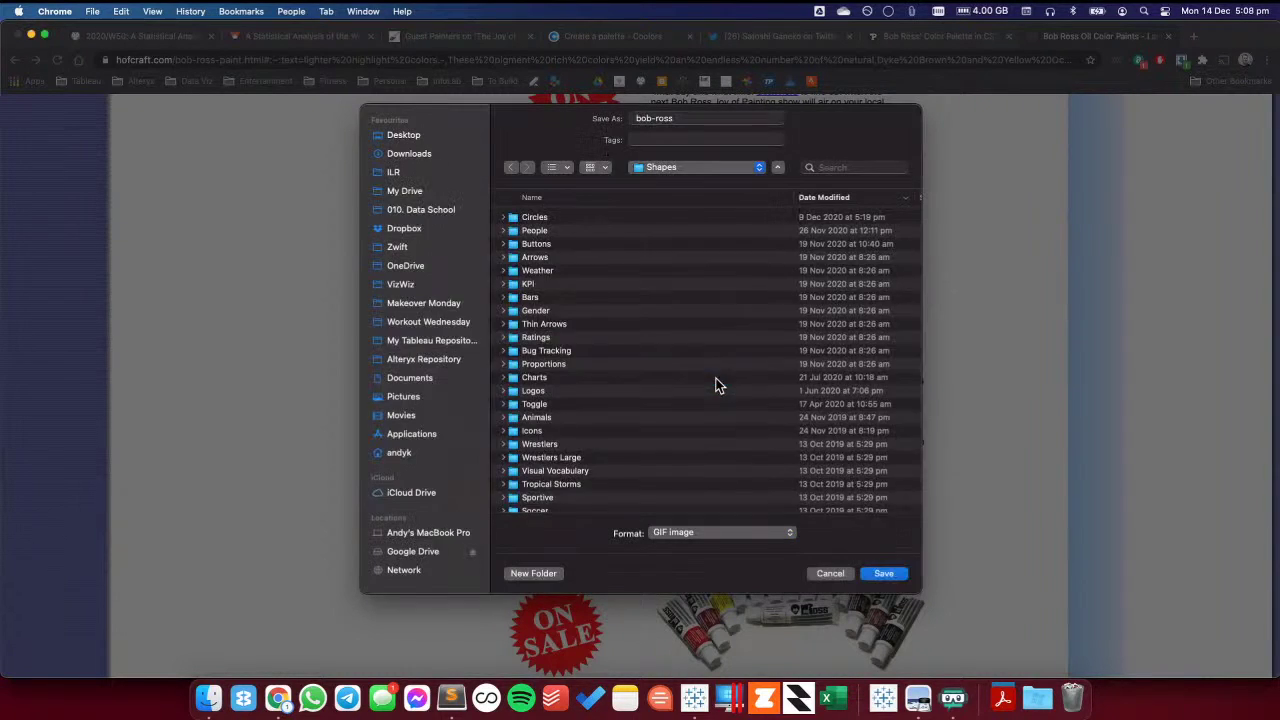
- Save the portrait into the Bob Ross shapes folder as the GIF image bob-ross
{"action": "left_click", "coordinate": [669, 536]}
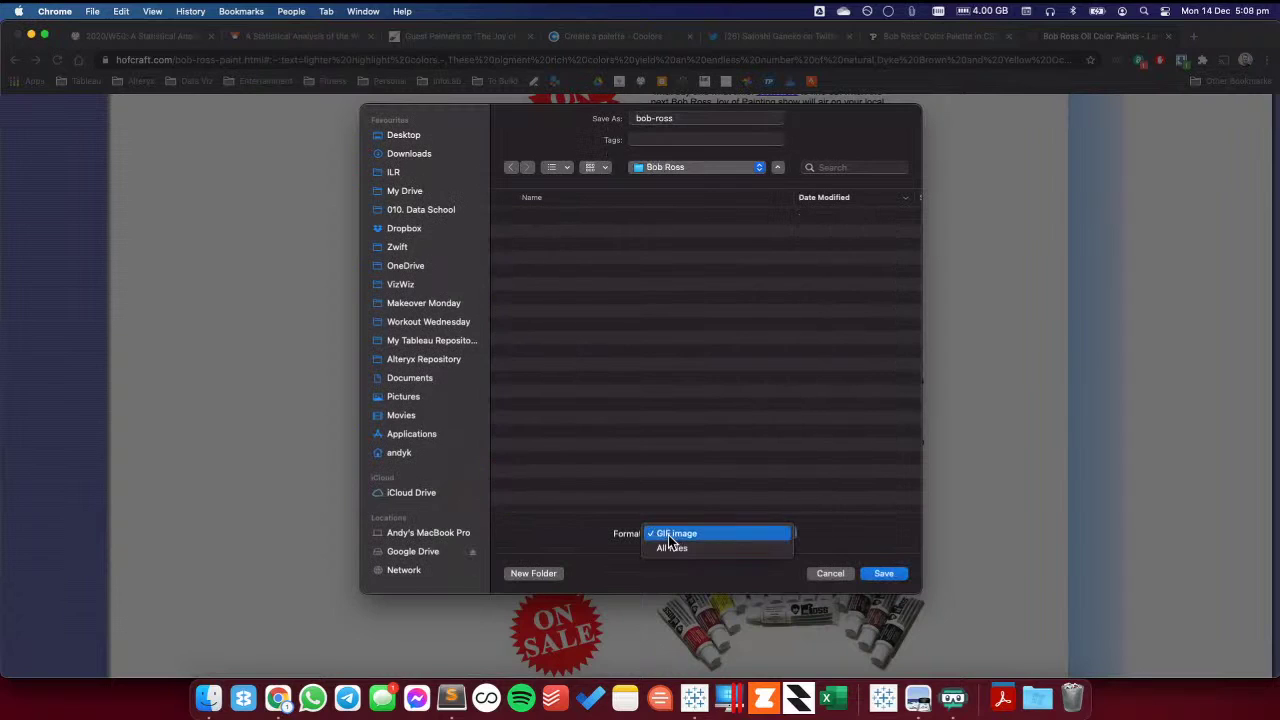
{"action": "left_click", "coordinate": [575, 539]}
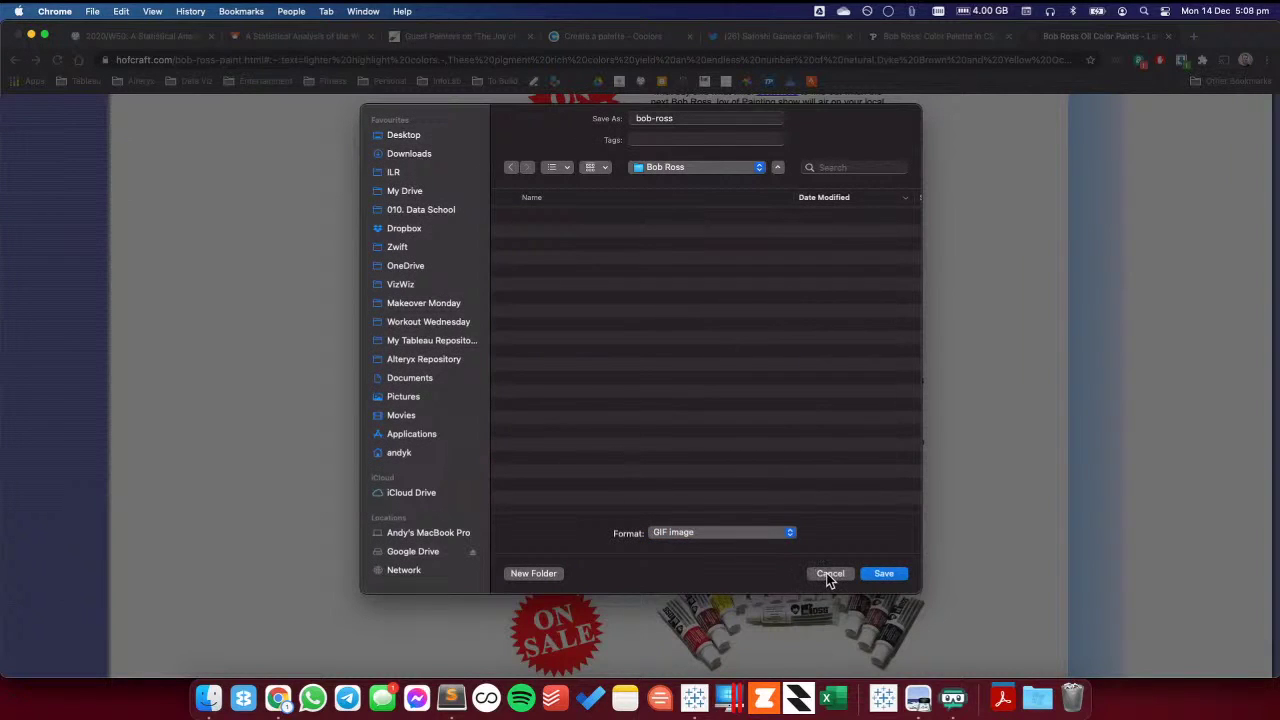
{"action": "left_click", "coordinate": [884, 573]}
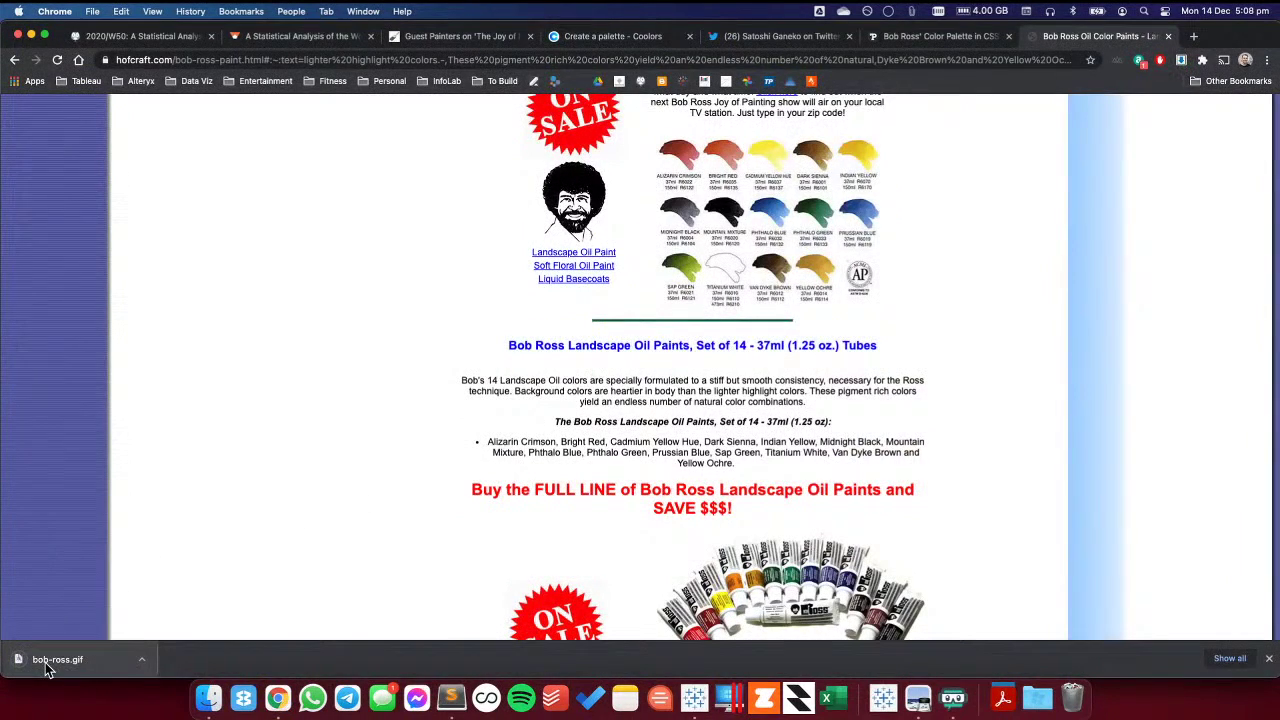
- Search Google Images for "bob ross" and look through the pictures for a usable graphic
{"action": "scroll", "coordinate": [418, 449], "scroll_direction": "up", "scroll_amount": 15}
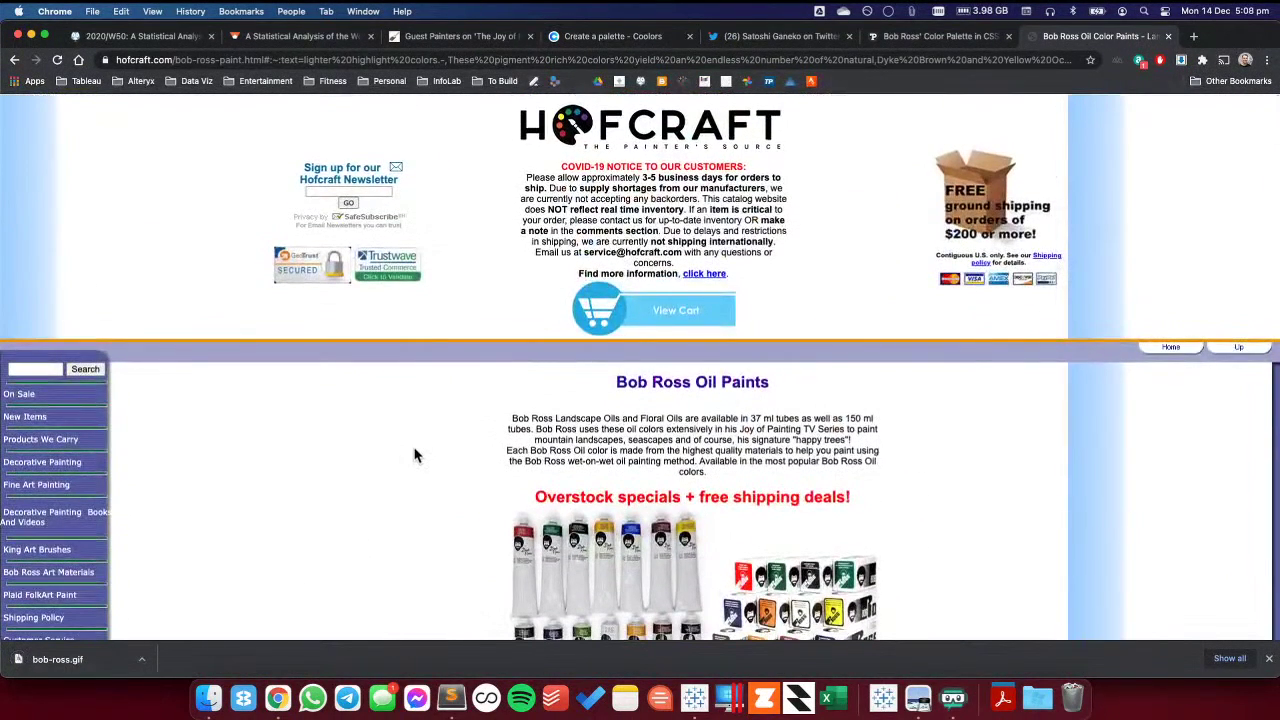
{"action": "left_click", "coordinate": [278, 58]}
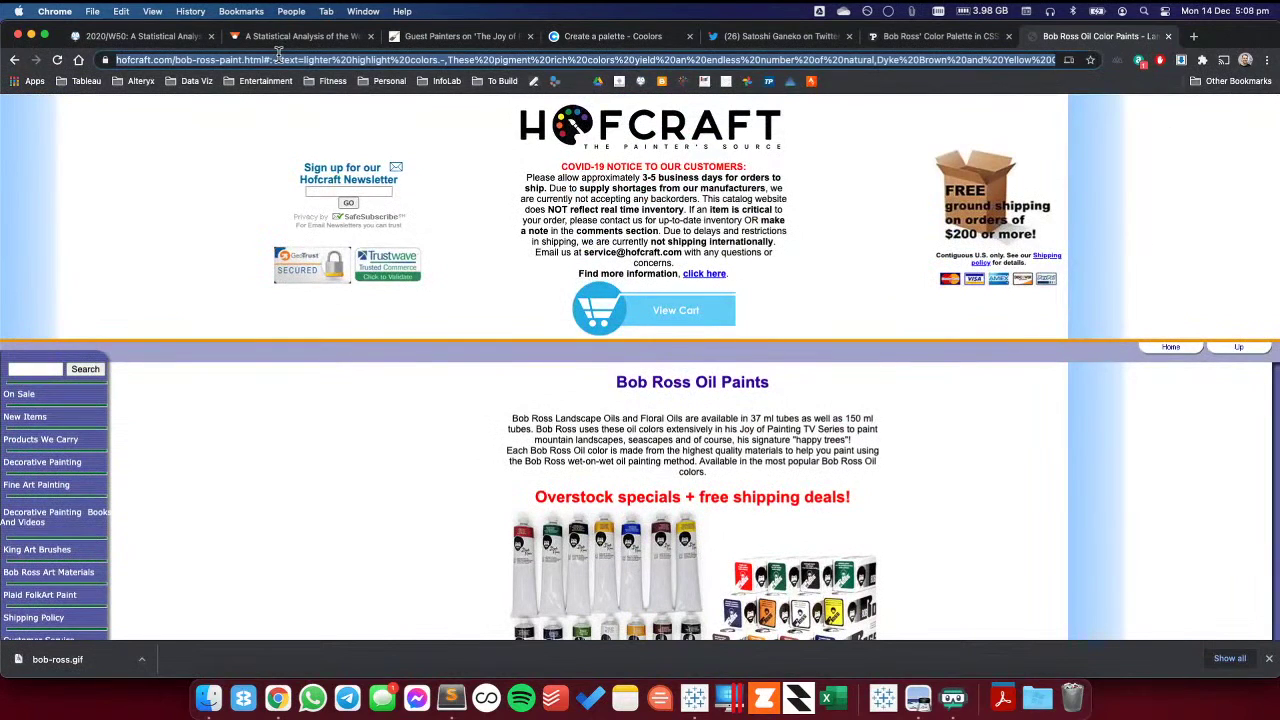
{"action": "type", "text": "bob r"}
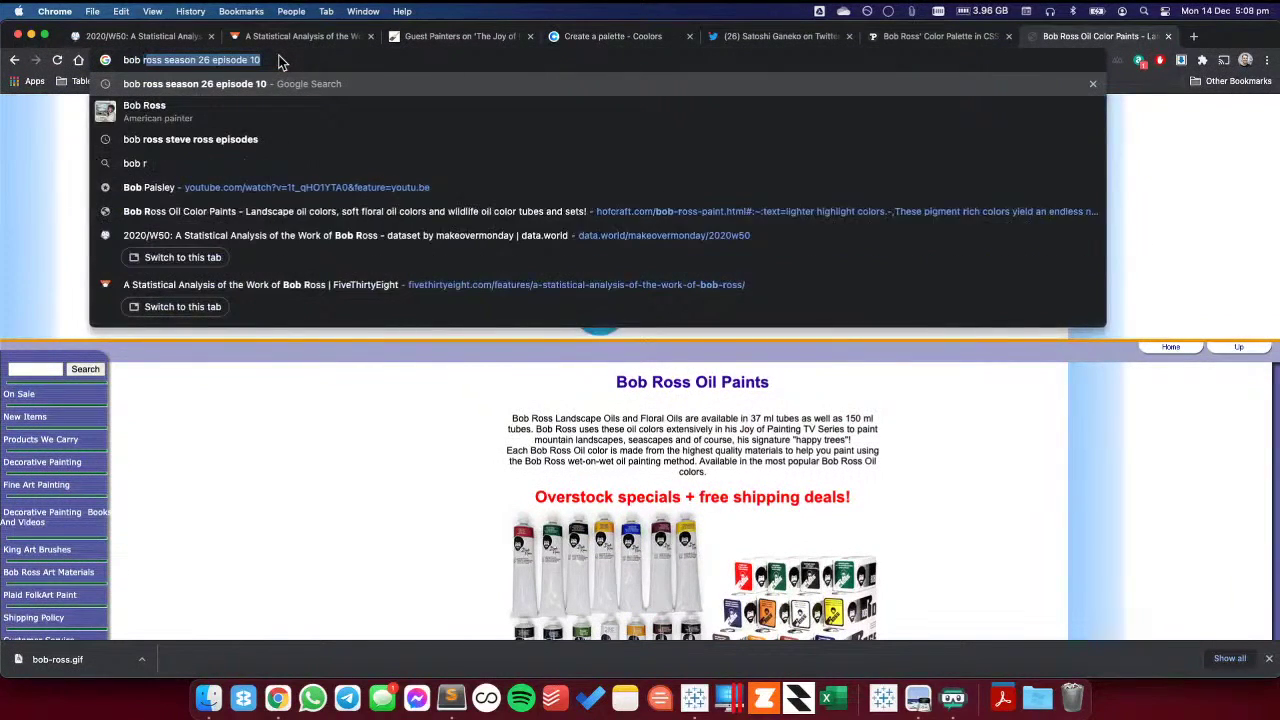
{"action": "type", "text": "oss"}
{"action": "key", "text": "Return"}
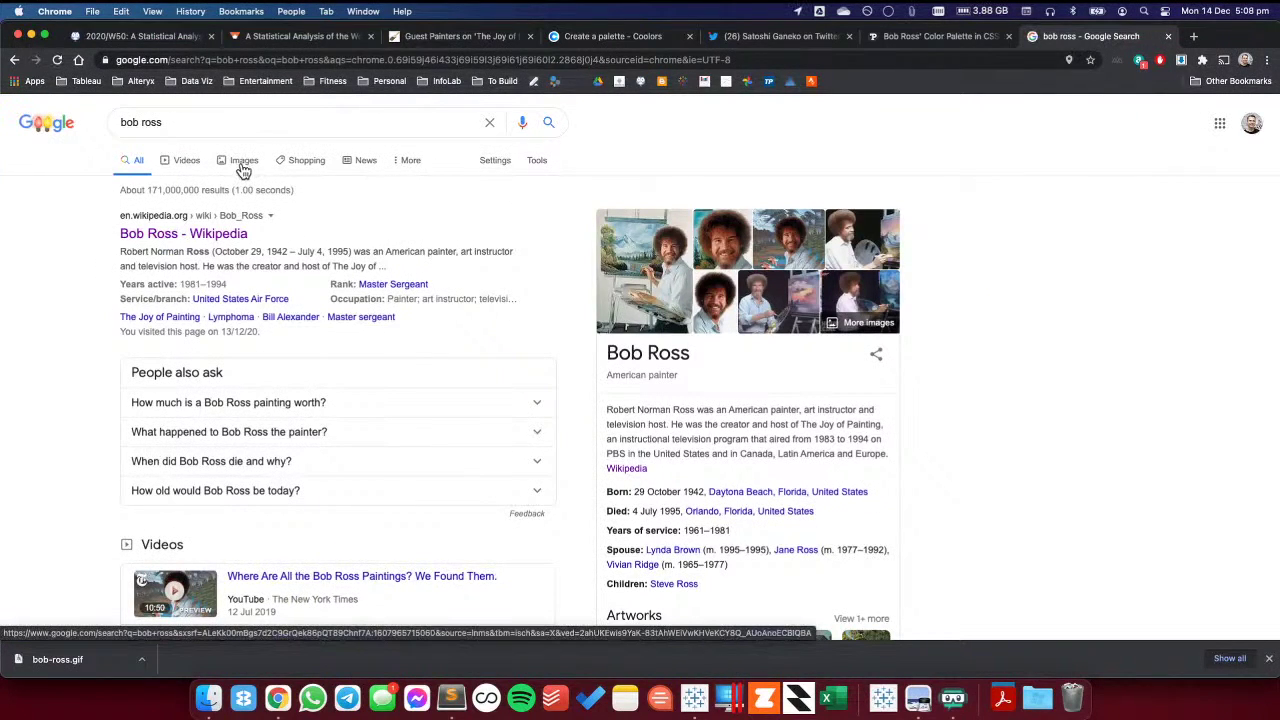
{"action": "left_click", "coordinate": [243, 170]}
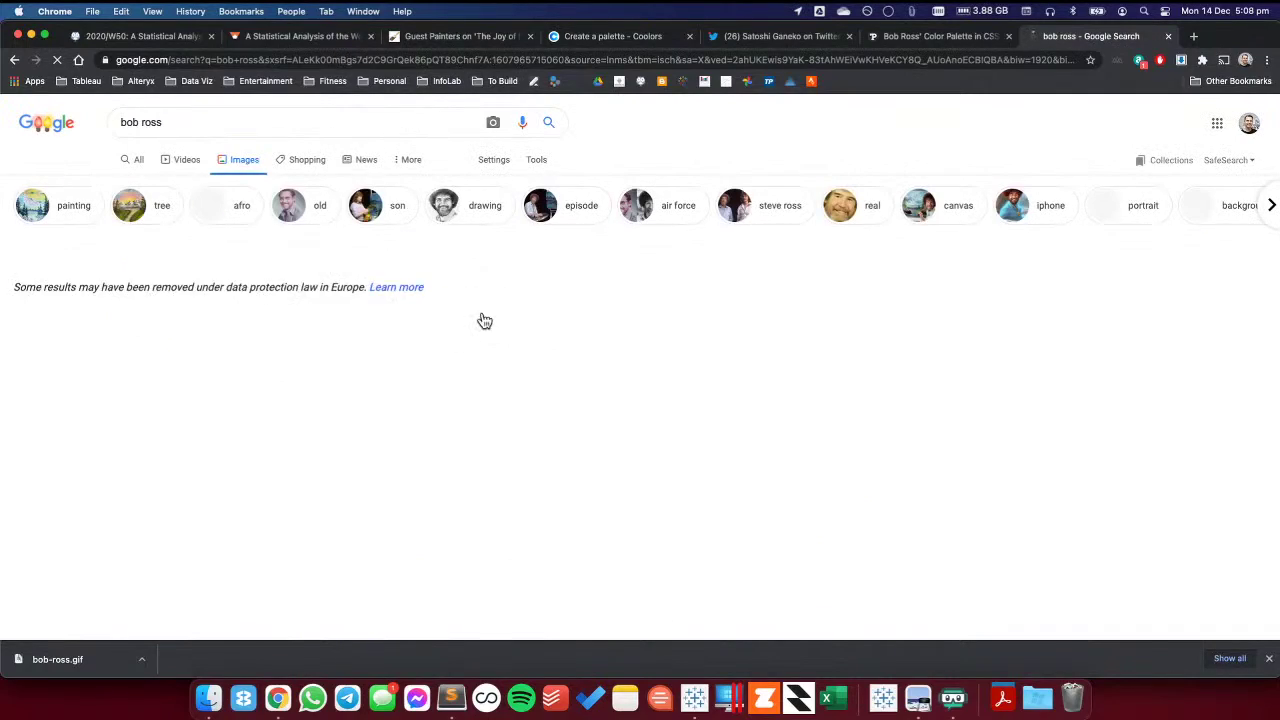
{"action": "scroll", "coordinate": [485, 322], "scroll_direction": "down", "scroll_amount": 10}
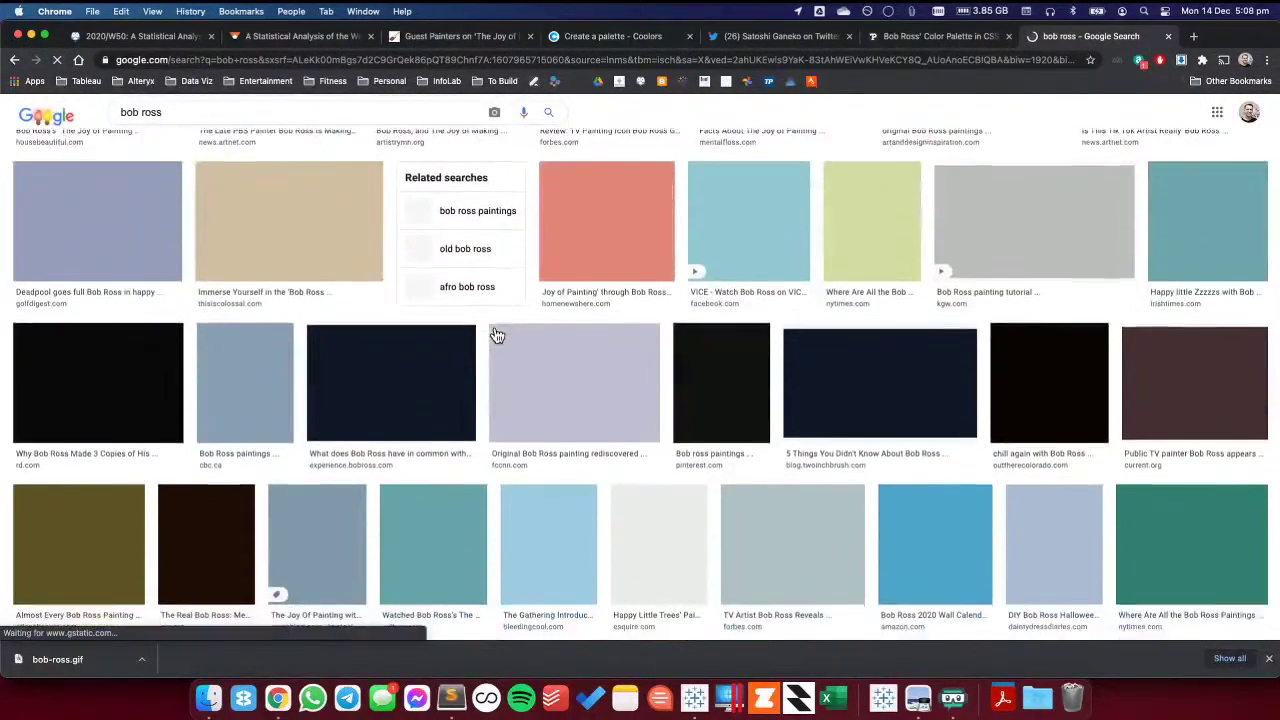
{"action": "scroll", "coordinate": [497, 335], "scroll_direction": "down", "scroll_amount": 5}
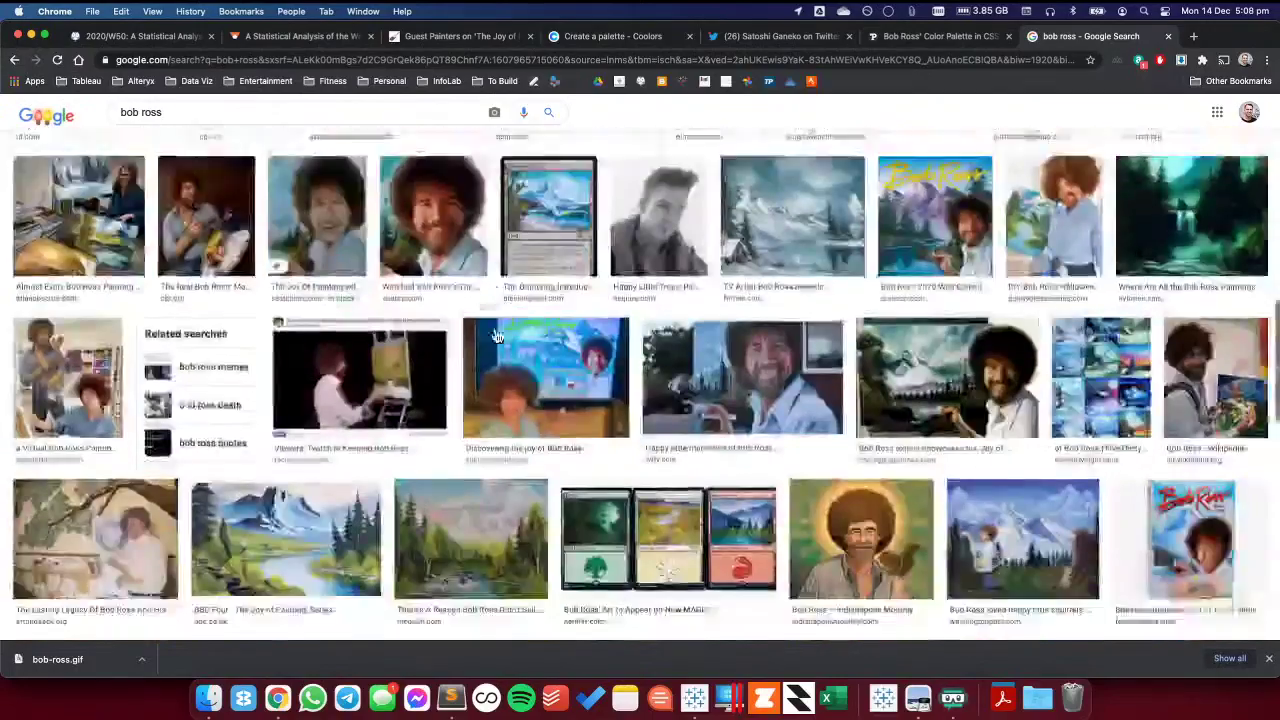
{"action": "scroll", "coordinate": [300, 200], "scroll_direction": "up", "scroll_amount": 15}
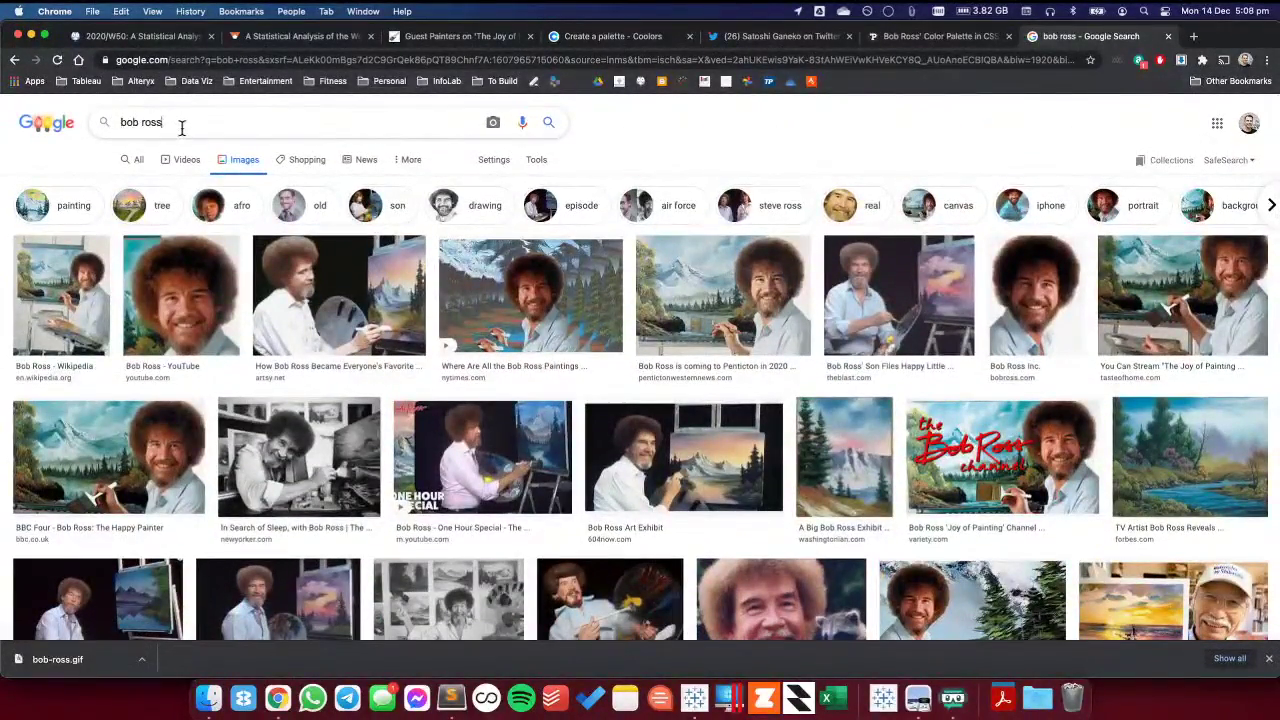
- Refine the image search to "bob ross icon" and examine the results for a suitable icon
{"action": "type", "text": "icon"}
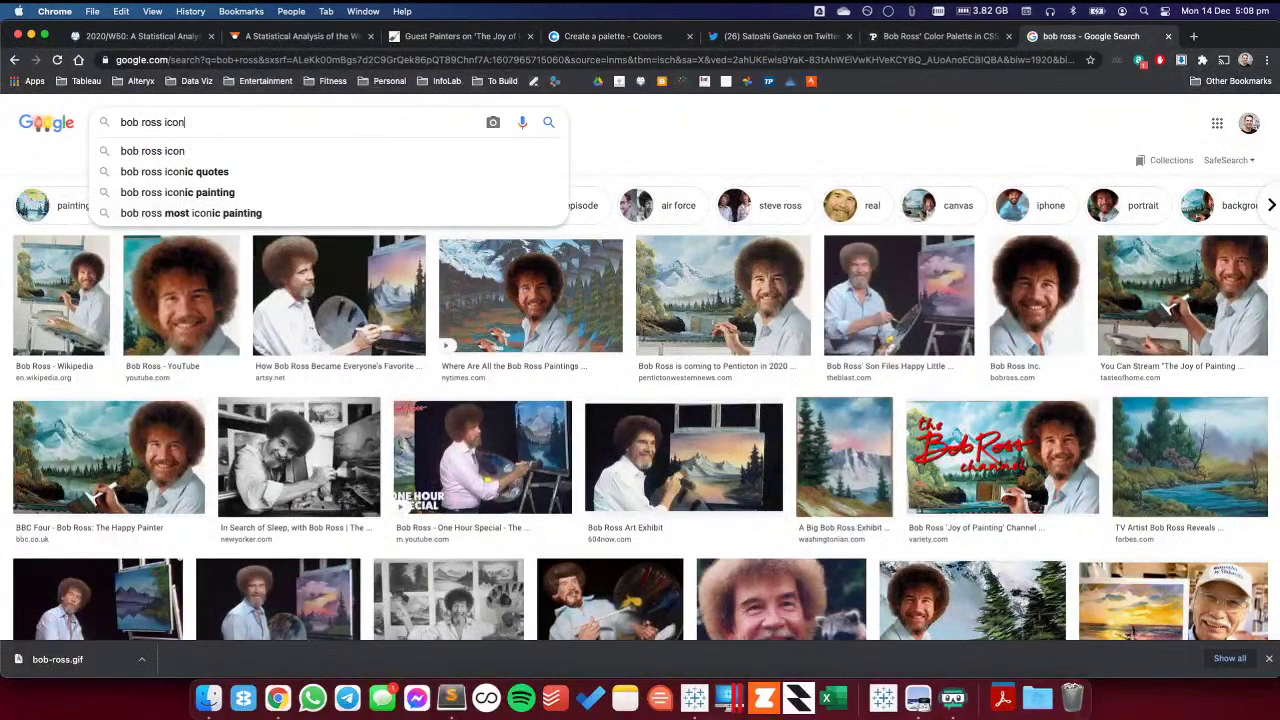
{"action": "key", "text": "Return"}
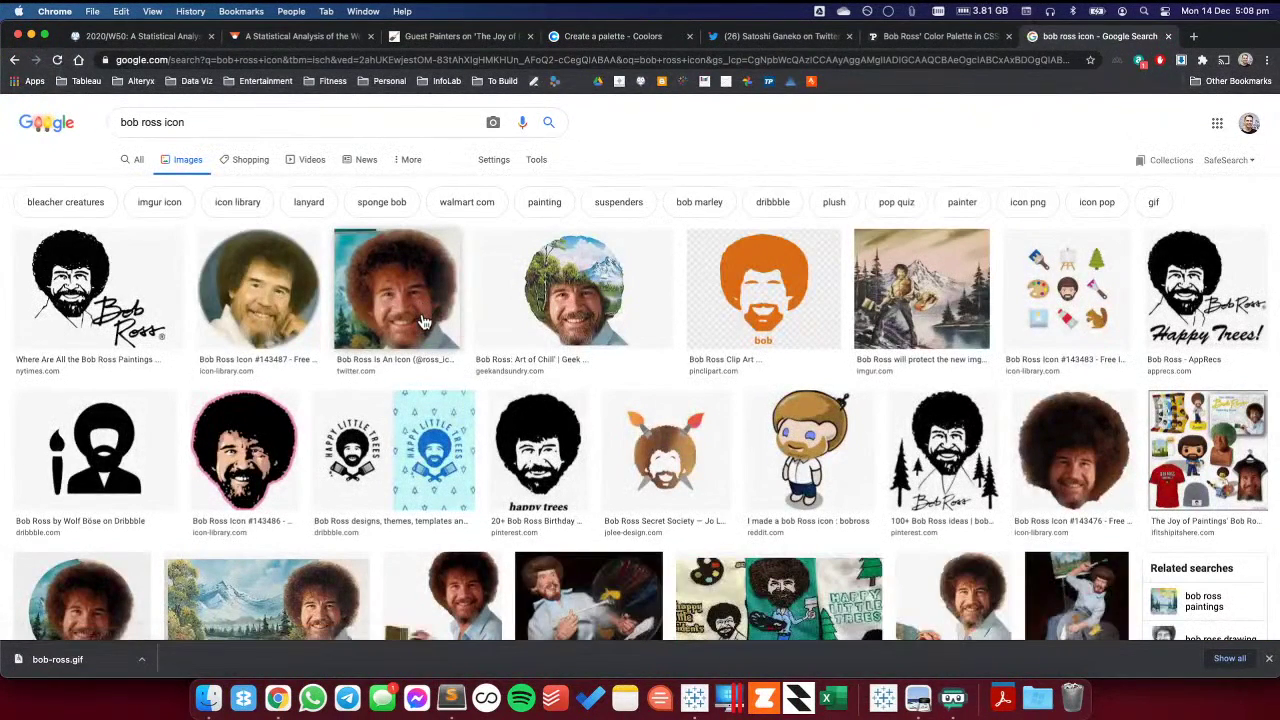
{"action": "scroll", "coordinate": [424, 322], "scroll_direction": "down", "scroll_amount": 1}
{"action": "scroll", "coordinate": [424, 322], "scroll_direction": "down", "scroll_amount": 1}
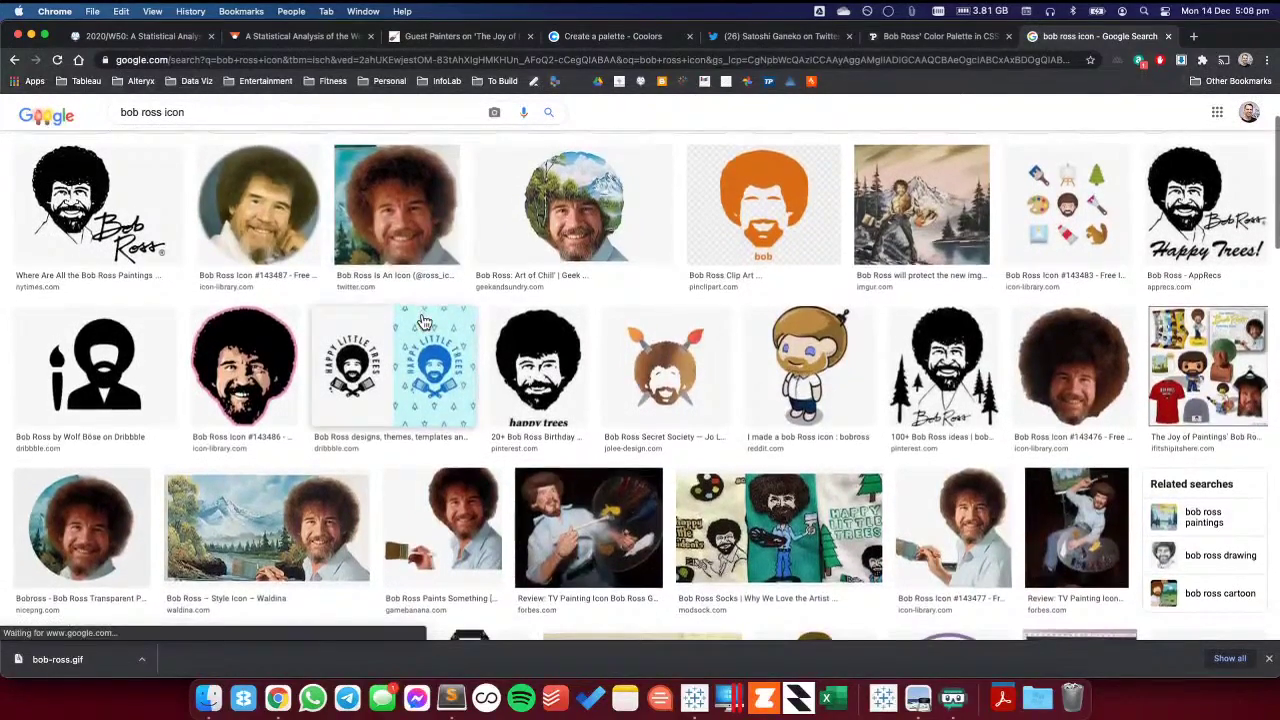
{"action": "scroll", "coordinate": [424, 322], "scroll_direction": "down", "scroll_amount": 5}
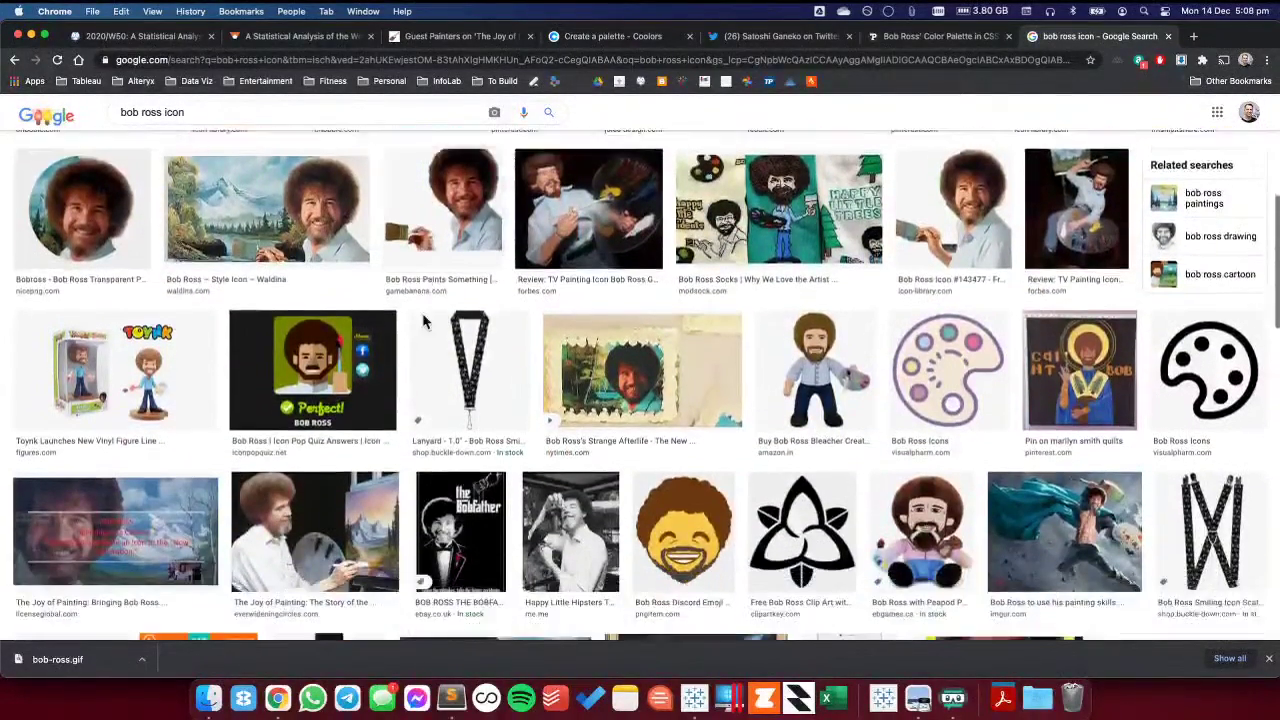
{"action": "scroll", "coordinate": [424, 322], "scroll_direction": "down", "scroll_amount": 3}
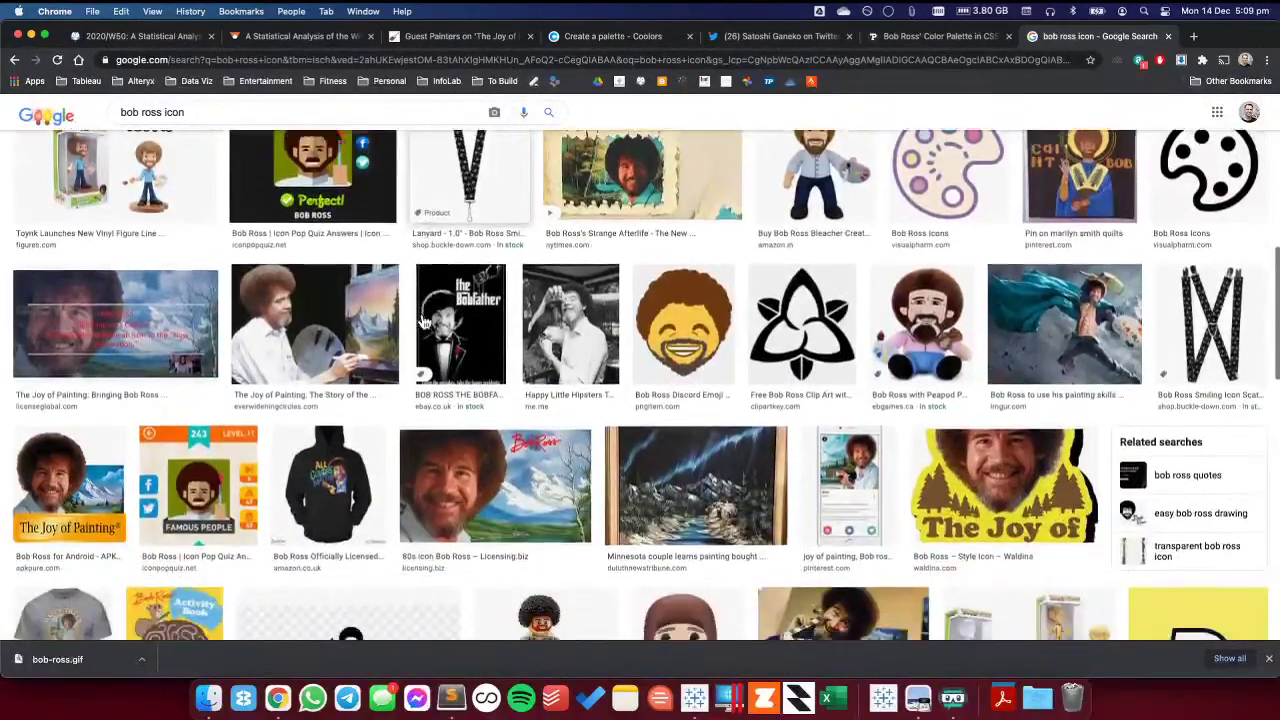
{"action": "scroll", "coordinate": [424, 322], "scroll_direction": "down", "scroll_amount": 3}
{"action": "scroll", "coordinate": [423, 322], "scroll_direction": "down", "scroll_amount": 3}
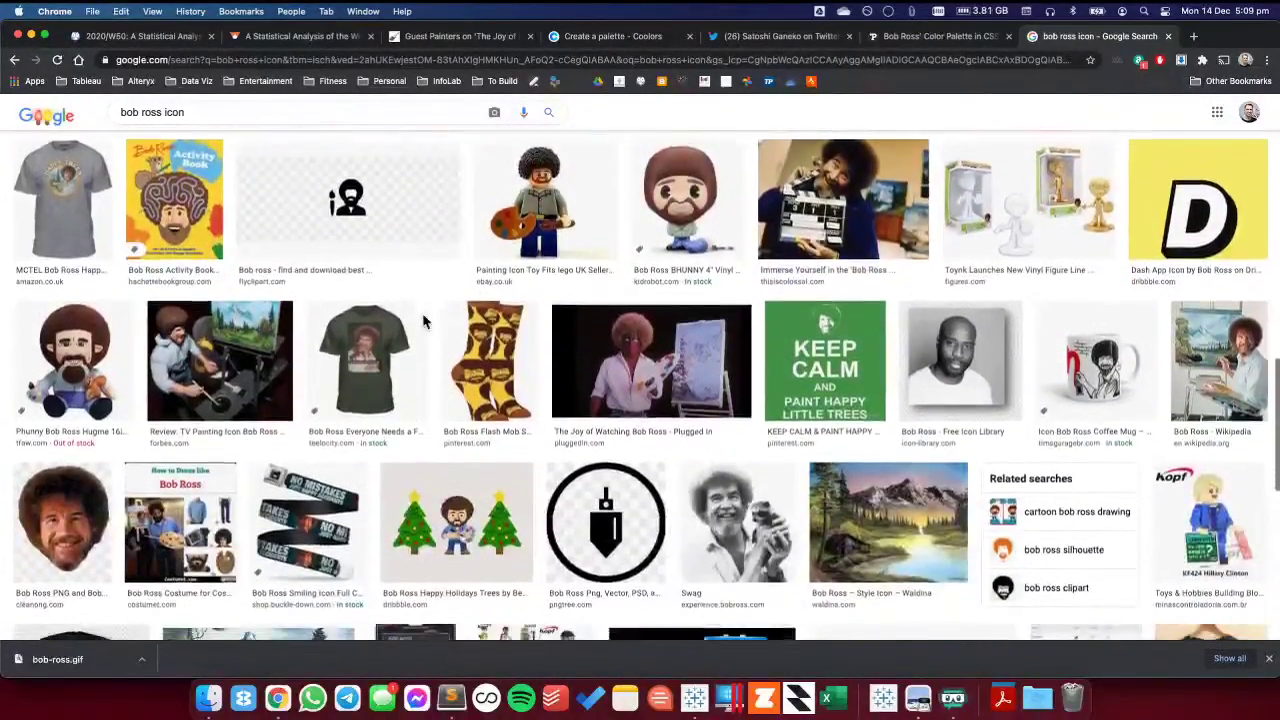
{"action": "scroll", "coordinate": [423, 322], "scroll_direction": "down", "scroll_amount": 2}
{"action": "scroll", "coordinate": [423, 322], "scroll_direction": "down", "scroll_amount": 3}
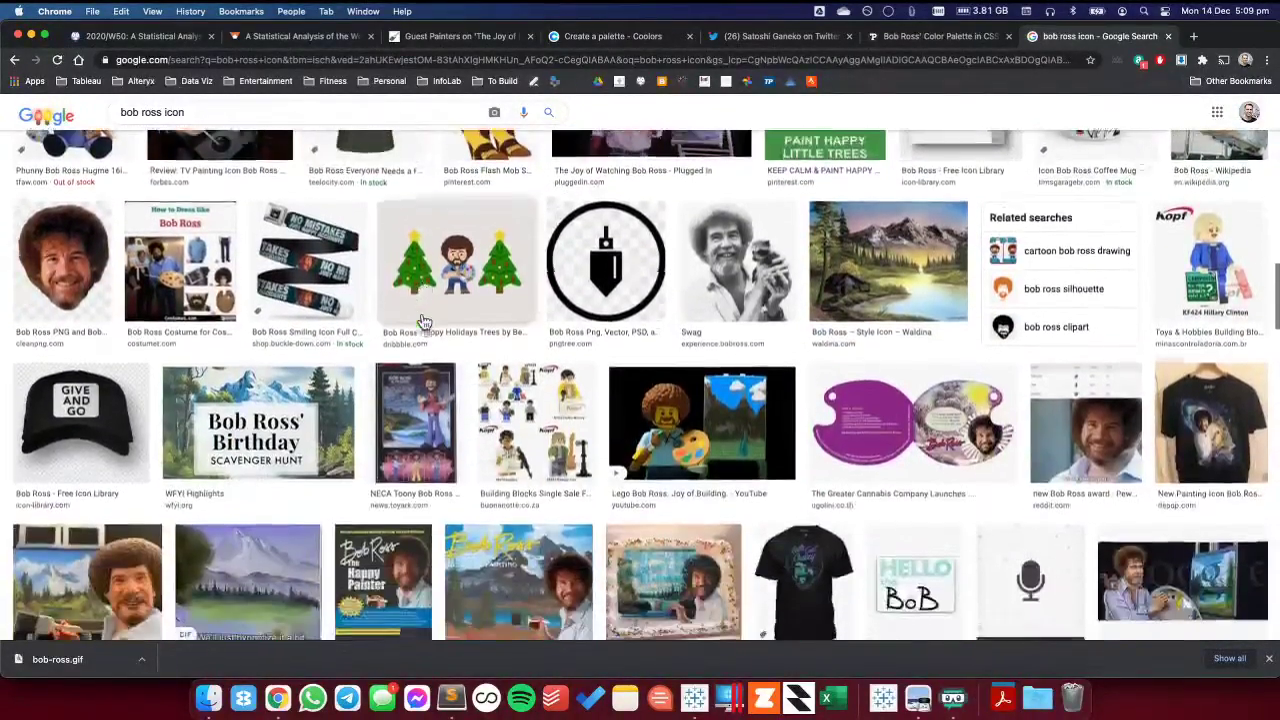
{"action": "scroll", "coordinate": [423, 322], "scroll_direction": "down", "scroll_amount": 5}
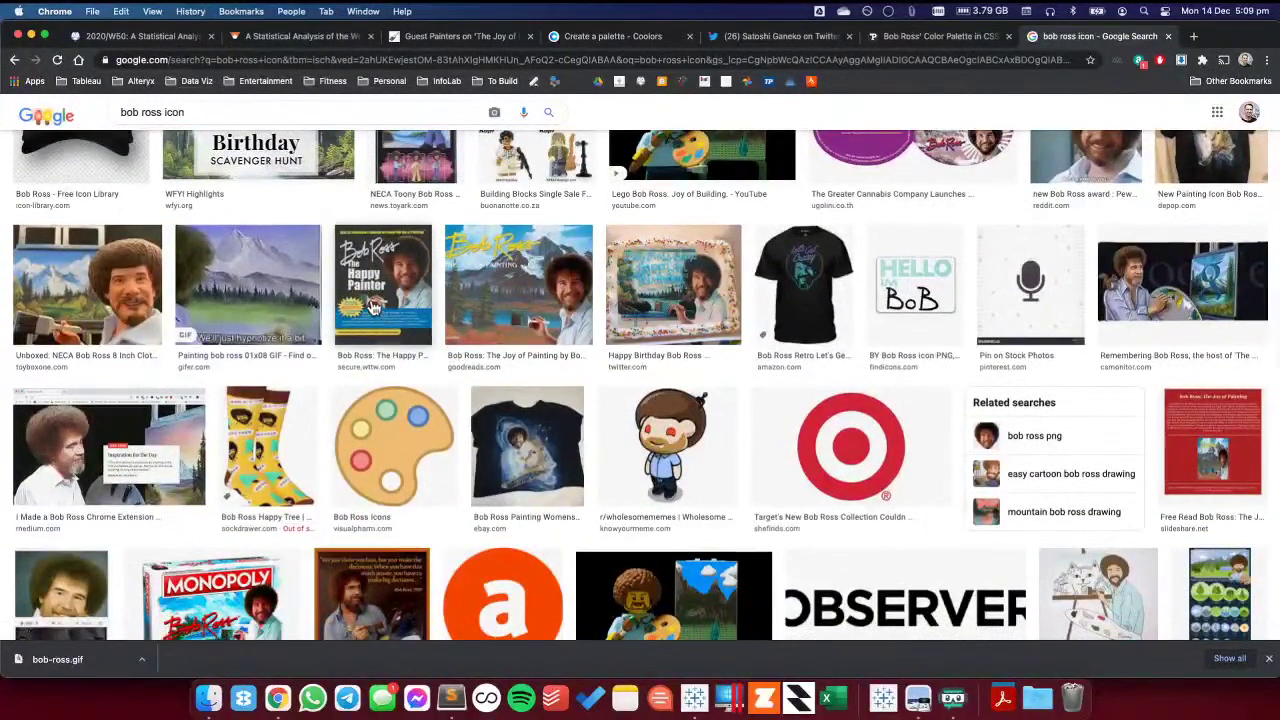
{"action": "key", "text": "super+Tab"}
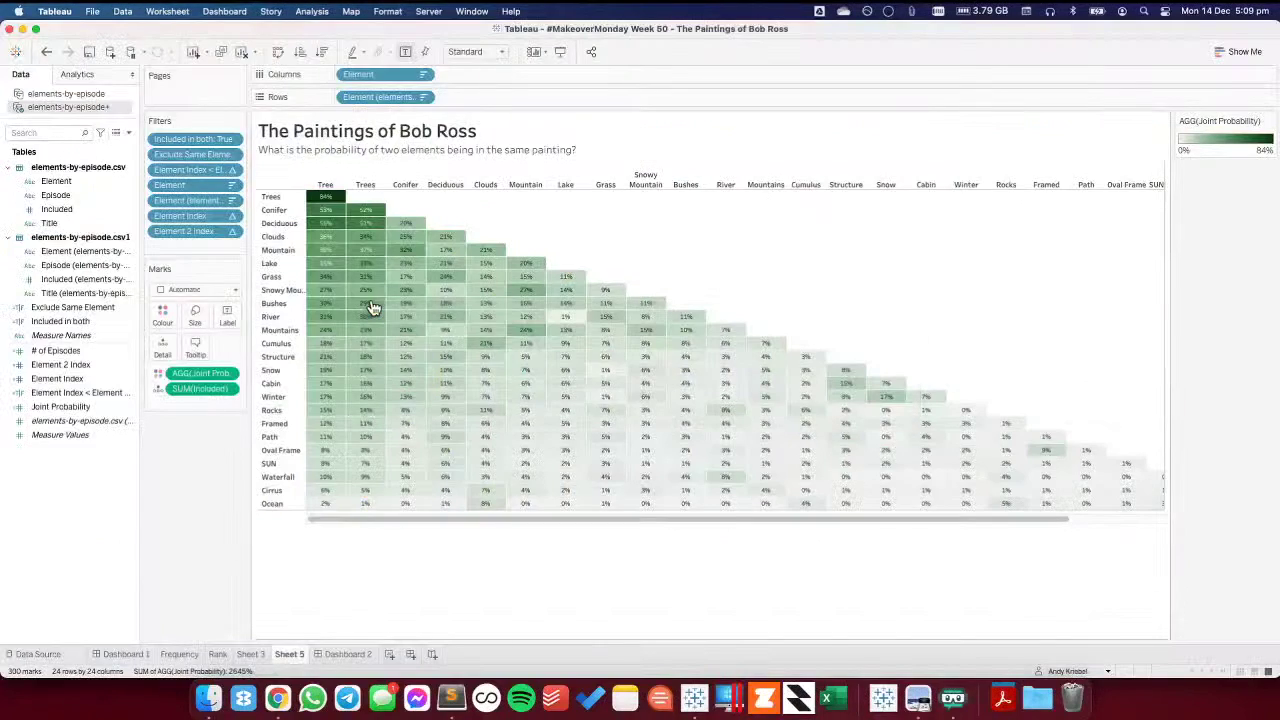
{"action": "left_click", "coordinate": [390, 655]}
{"action": "left_click", "coordinate": [87, 211]}
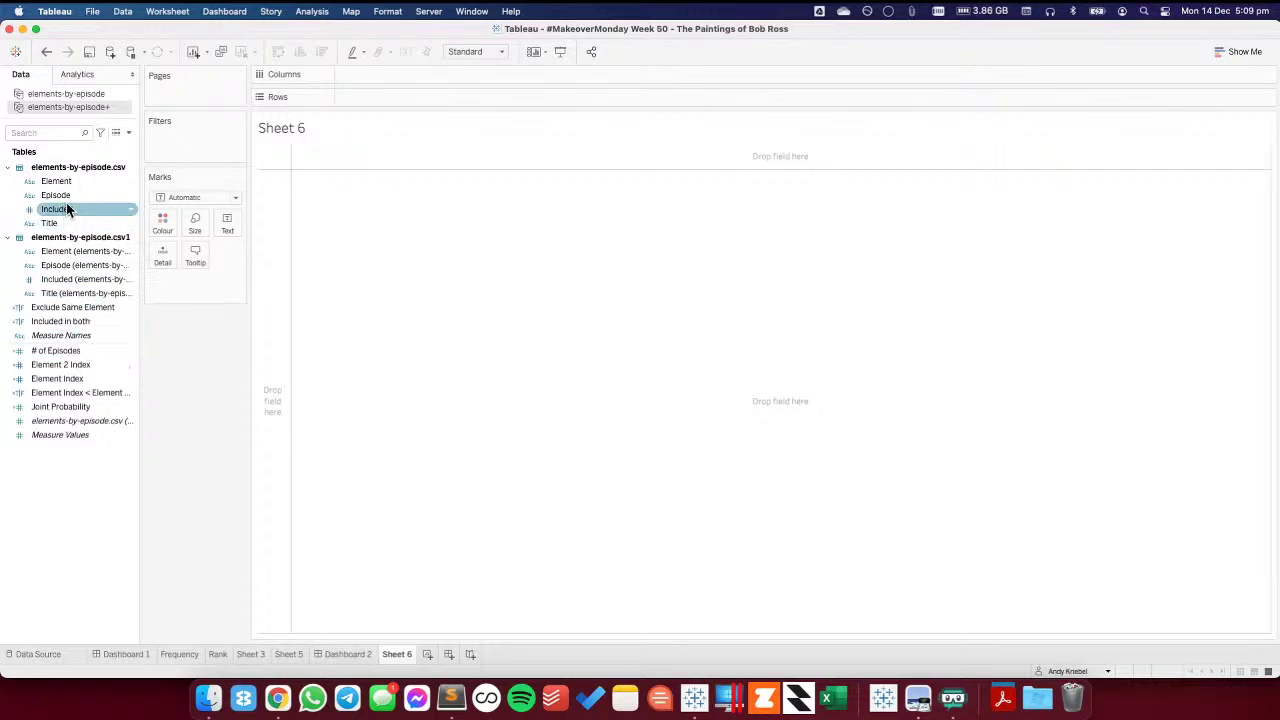
{"action": "left_click_drag", "start_coordinate": [66, 181], "coordinate": [200, 140]}
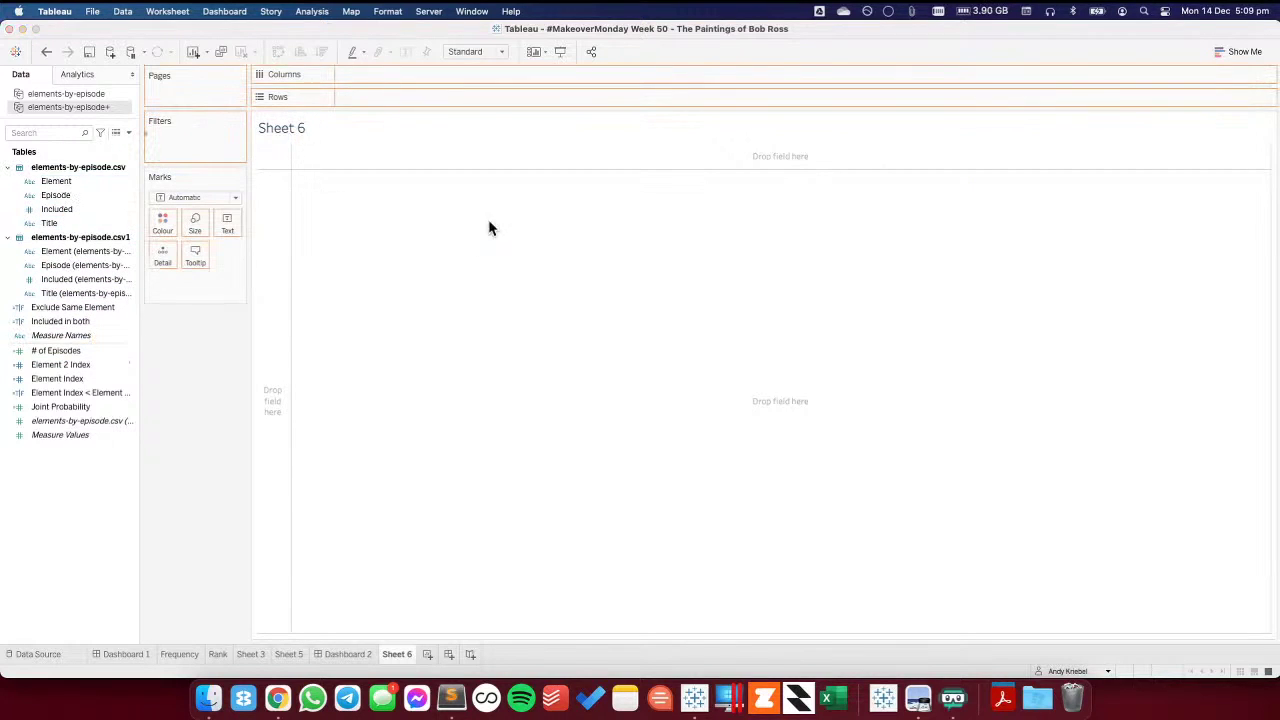
{"action": "scroll", "coordinate": [557, 337], "scroll_direction": "down", "scroll_amount": 15}
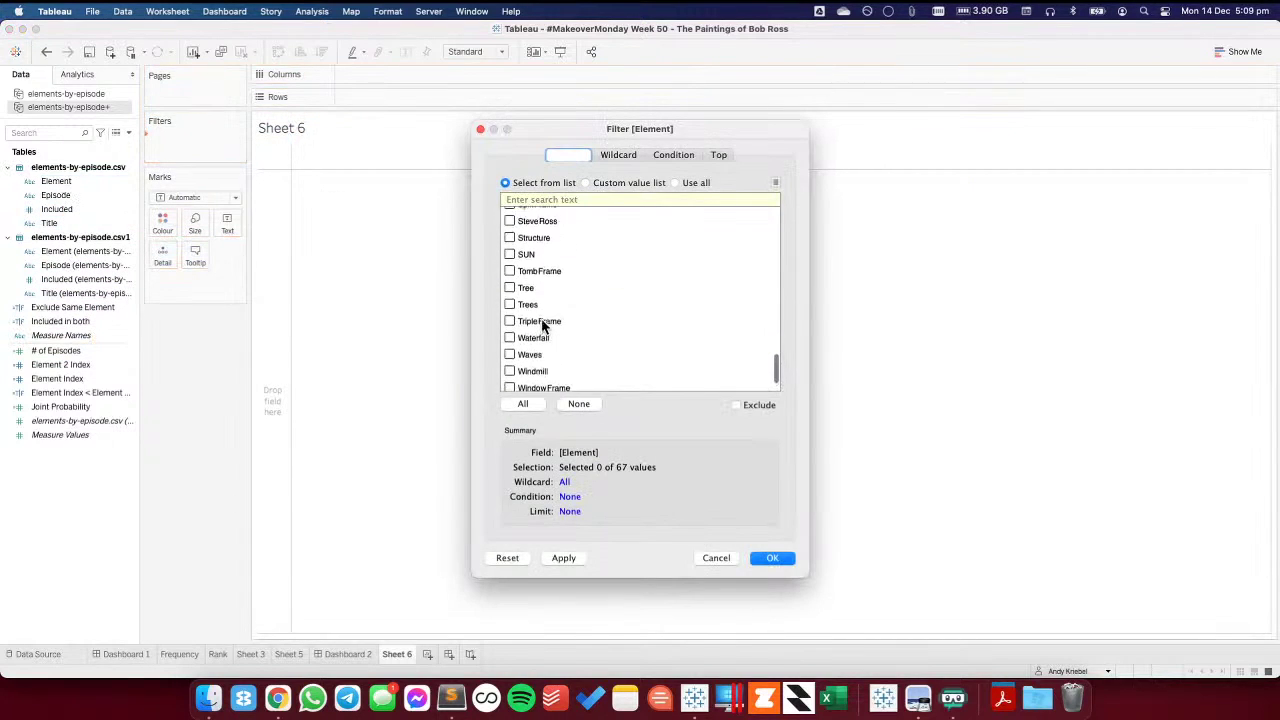
{"action": "left_click", "coordinate": [509, 257]}
{"action": "left_click", "coordinate": [760, 560]}
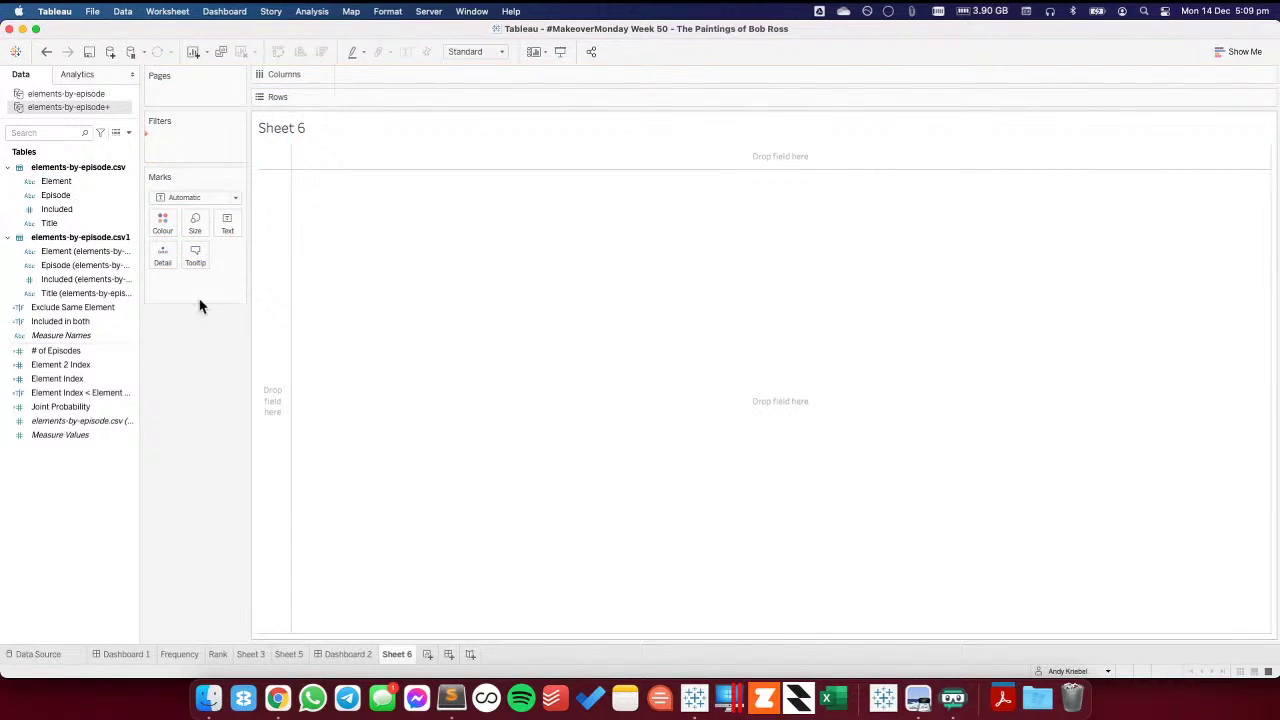
- Set the mark type to Shape, assign Element to Shape, and fit the sheet to Entire View
{"action": "left_click", "coordinate": [188, 196]}
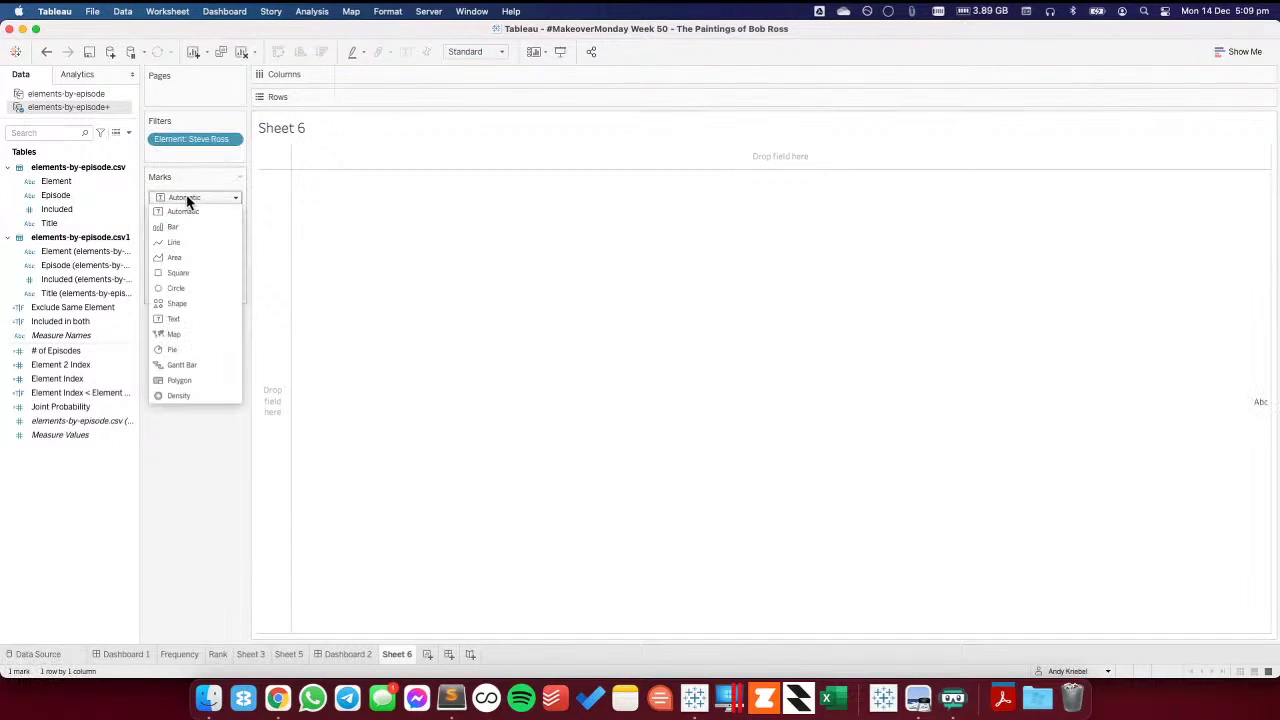
{"action": "left_click", "coordinate": [181, 304]}
{"action": "left_click_drag", "start_coordinate": [60, 183], "coordinate": [226, 258]}
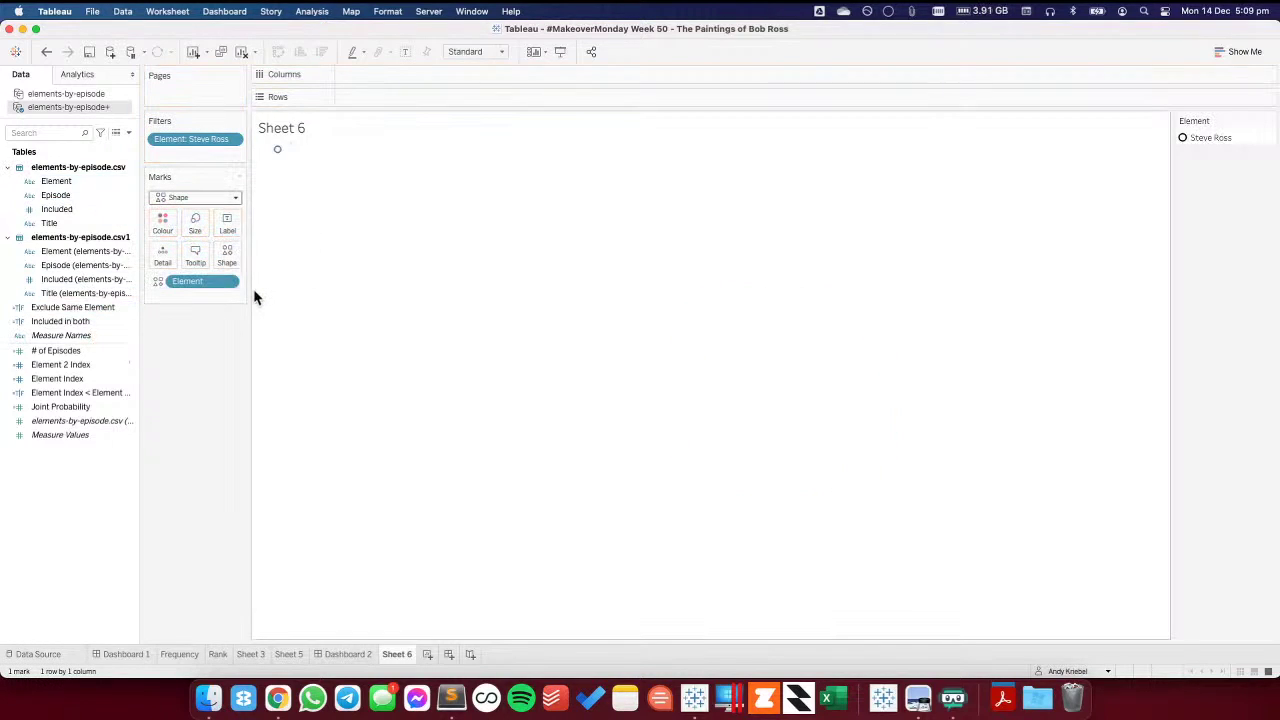
{"action": "left_click", "coordinate": [465, 52]}
{"action": "left_click", "coordinate": [474, 95]}
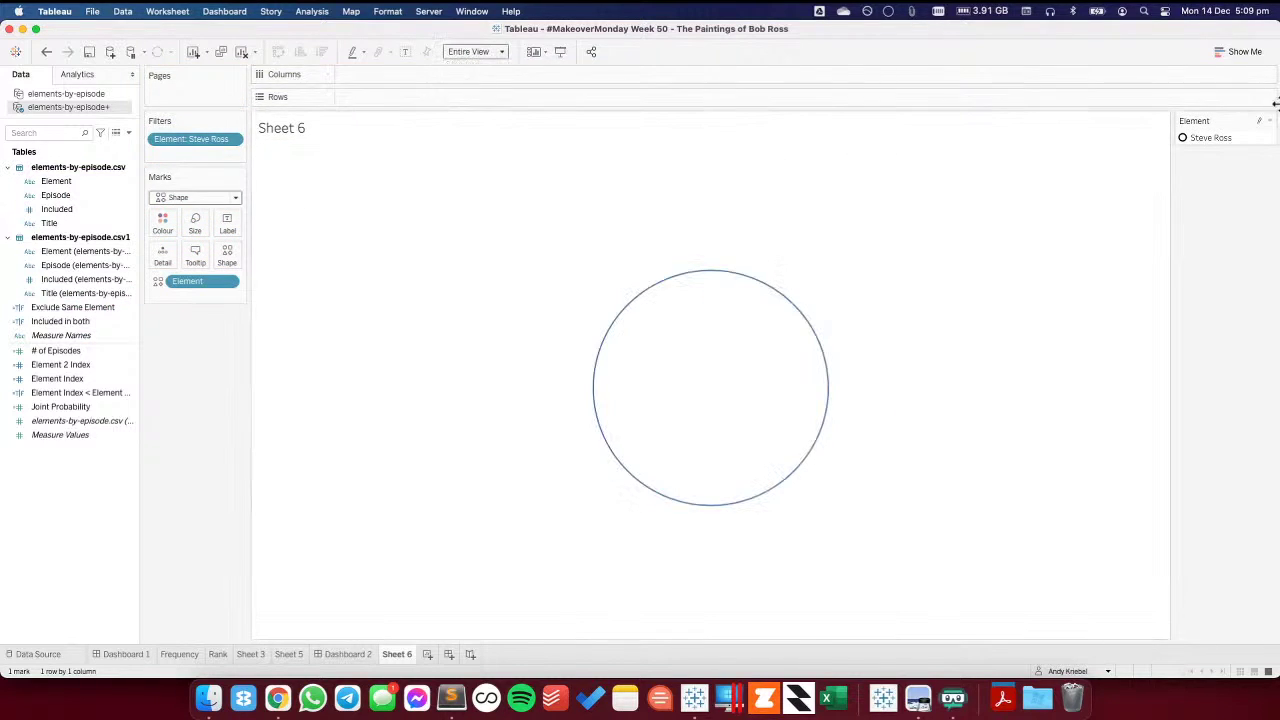
- Reload the custom shapes for the Element field and select the Bob Ross shape palette
{"action": "left_click", "coordinate": [227, 255]}
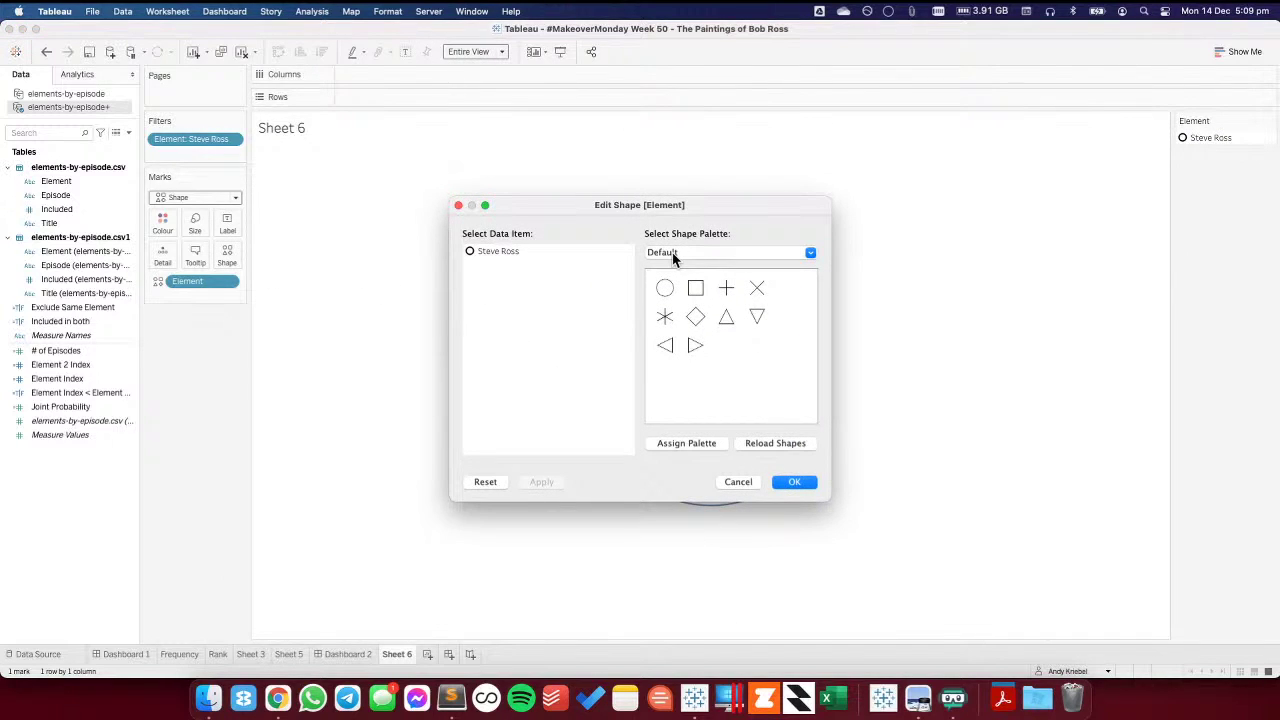
{"action": "left_click", "coordinate": [672, 252]}
{"action": "left_click", "coordinate": [678, 256]}
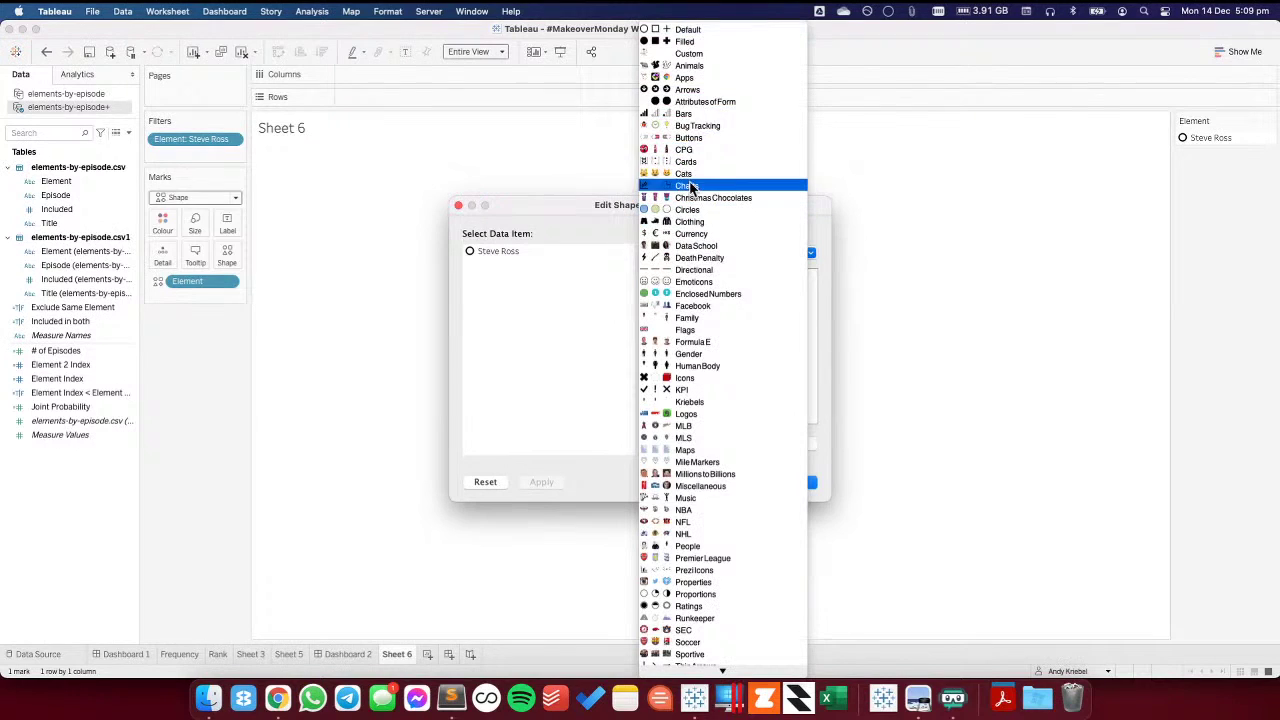
{"action": "left_click", "coordinate": [566, 227]}
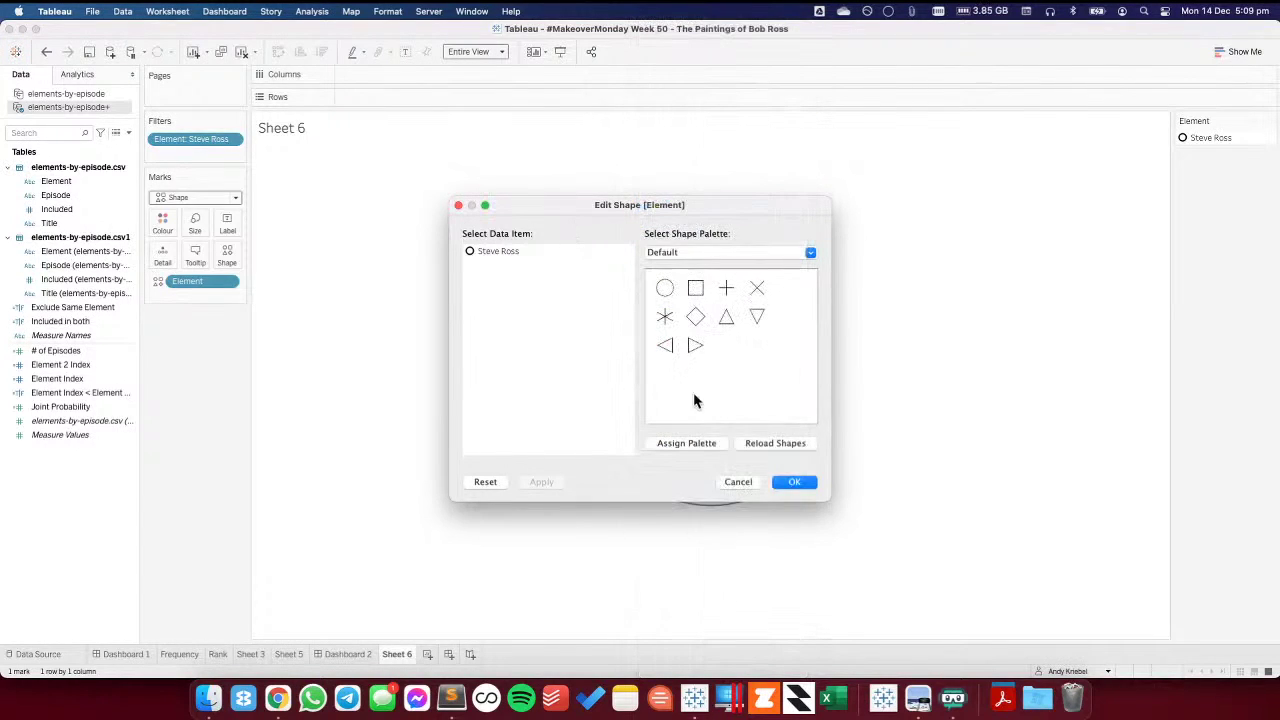
{"action": "left_click", "coordinate": [765, 449]}
{"action": "left_click", "coordinate": [686, 257]}
{"action": "left_click", "coordinate": [690, 300]}
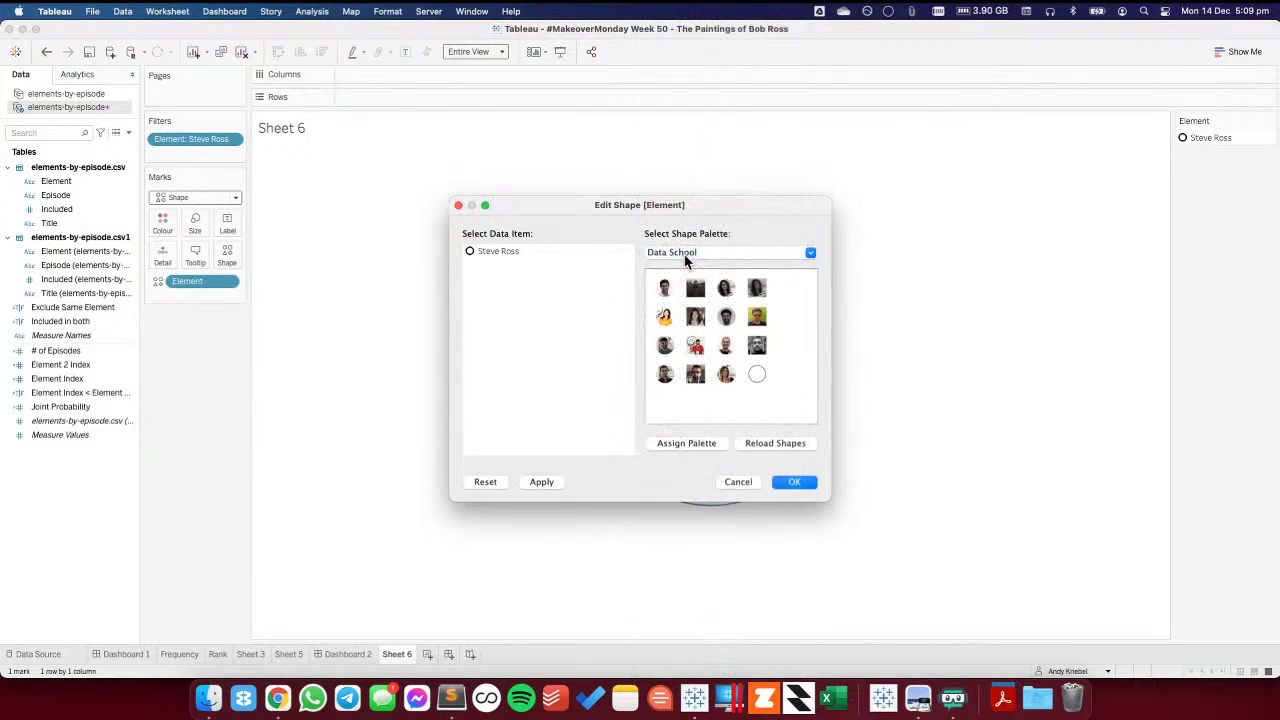
{"action": "left_click", "coordinate": [686, 257]}
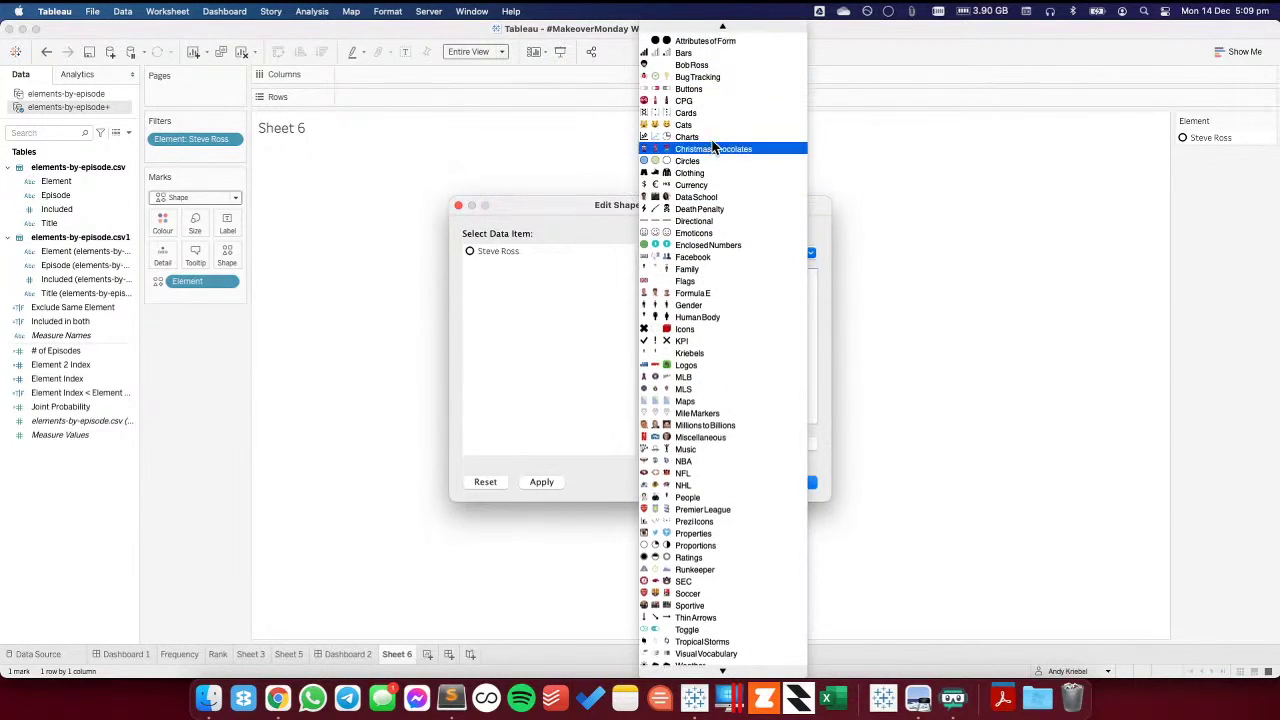
{"action": "left_click", "coordinate": [692, 76]}
- Assign the Bob Ross portrait shape to the Steve Ross item and apply it to the sheet
{"action": "left_click", "coordinate": [507, 253]}
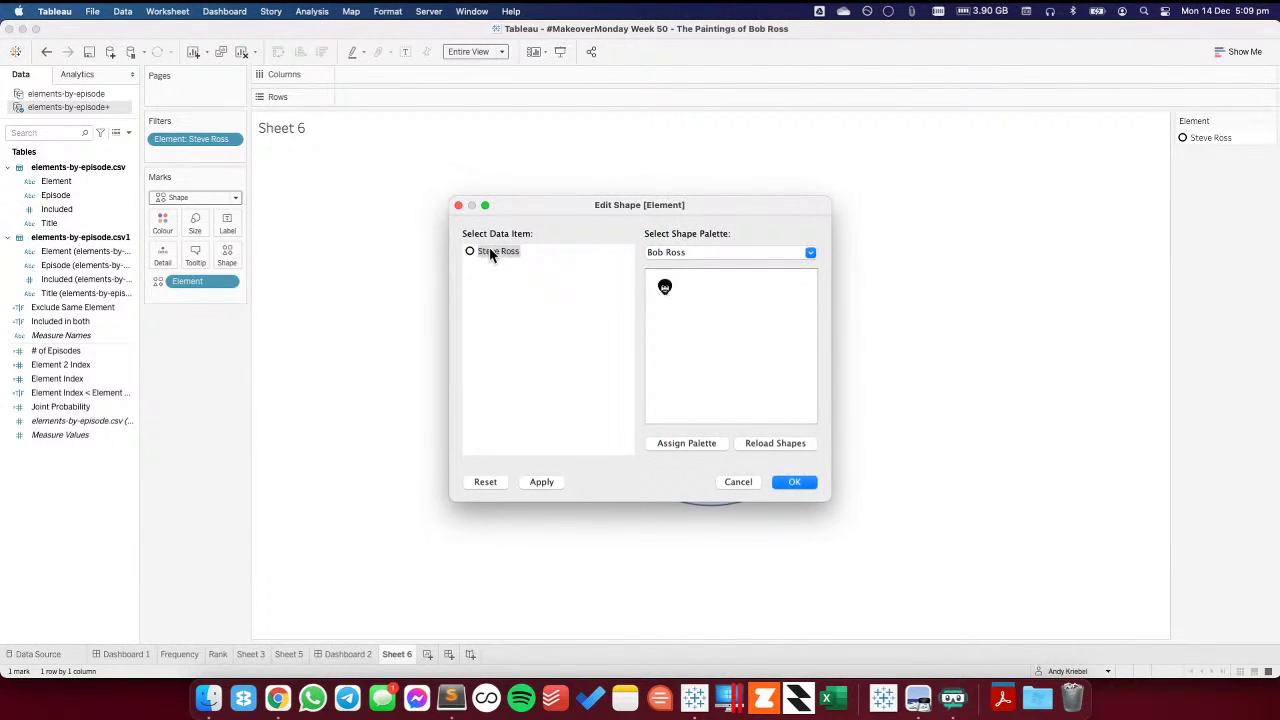
{"action": "left_click", "coordinate": [665, 287]}
{"action": "left_click", "coordinate": [775, 480]}
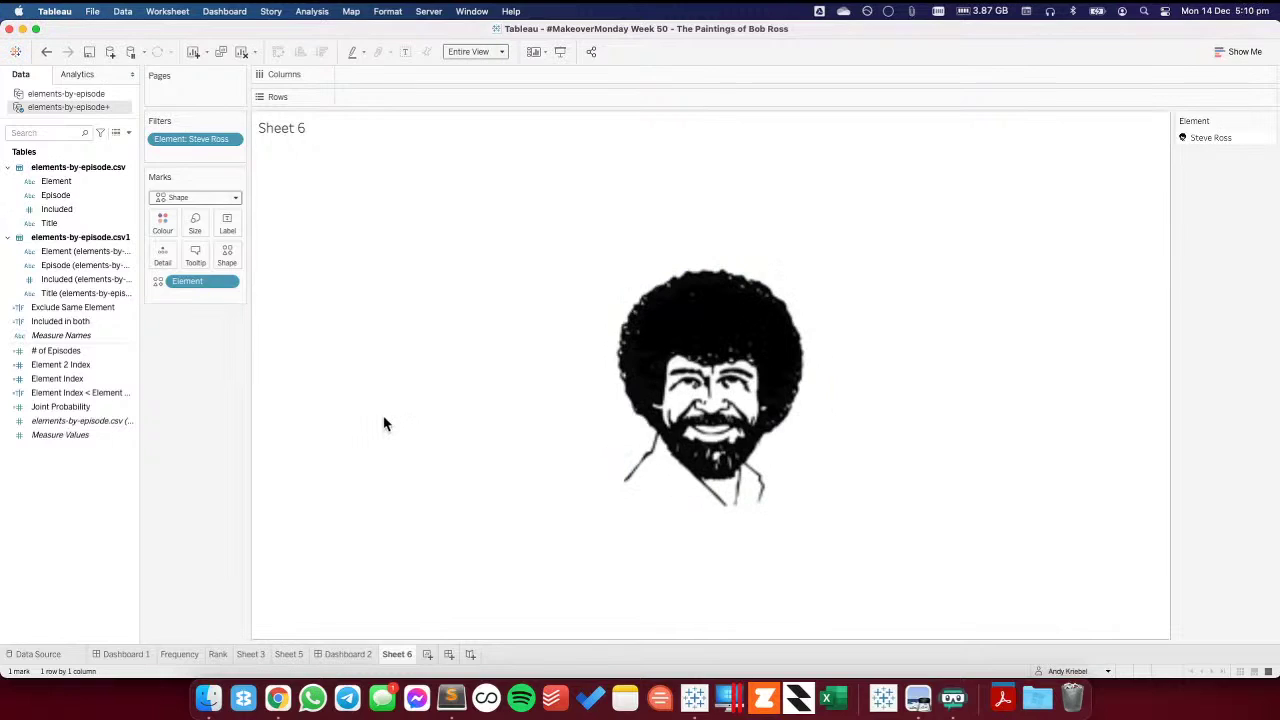
- Return to the Tableau workbook and open Dashboard 2 with the element probability heatmap
{"action": "left_click", "coordinate": [954, 699]}
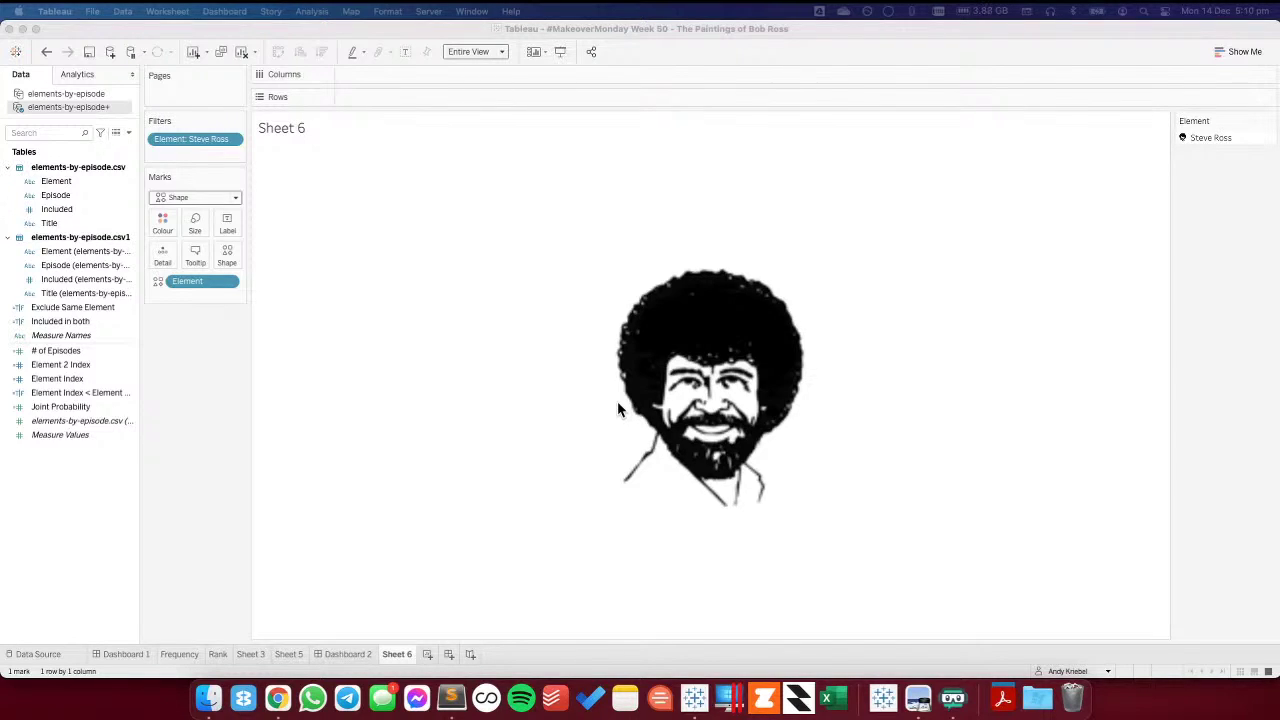
{"action": "left_click", "coordinate": [700, 703]}
{"action": "left_click", "coordinate": [340, 656]}
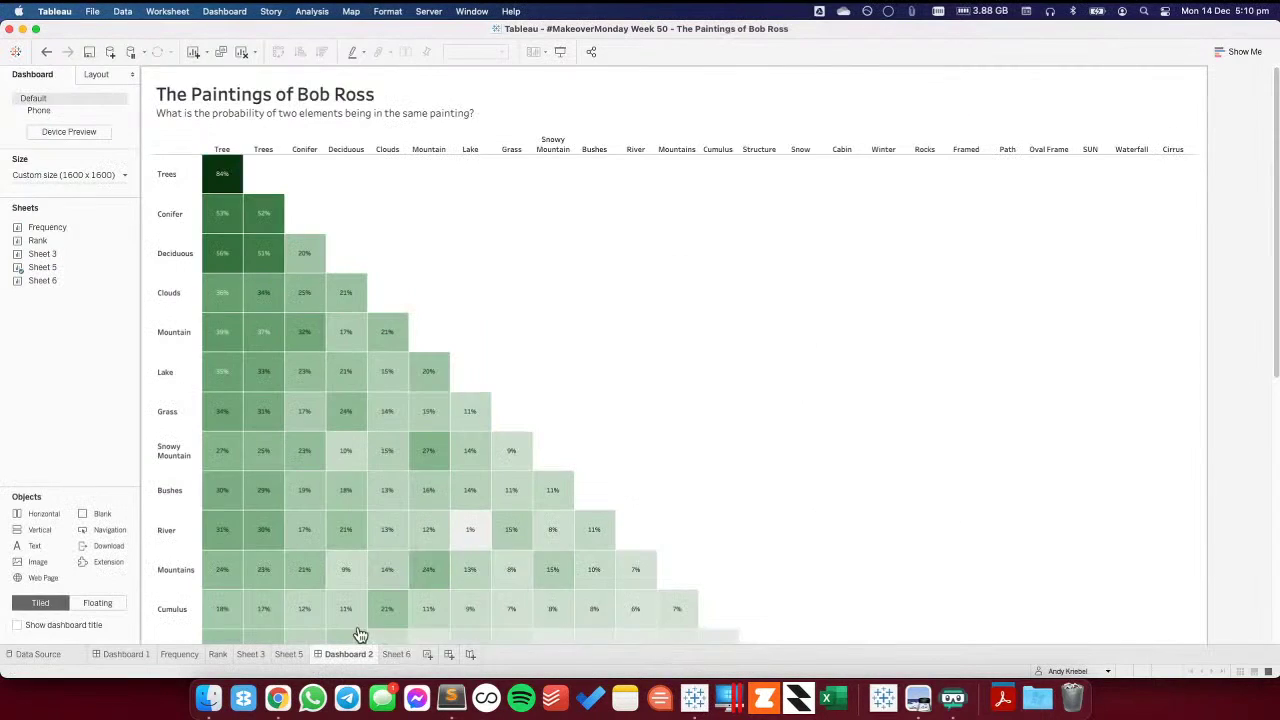